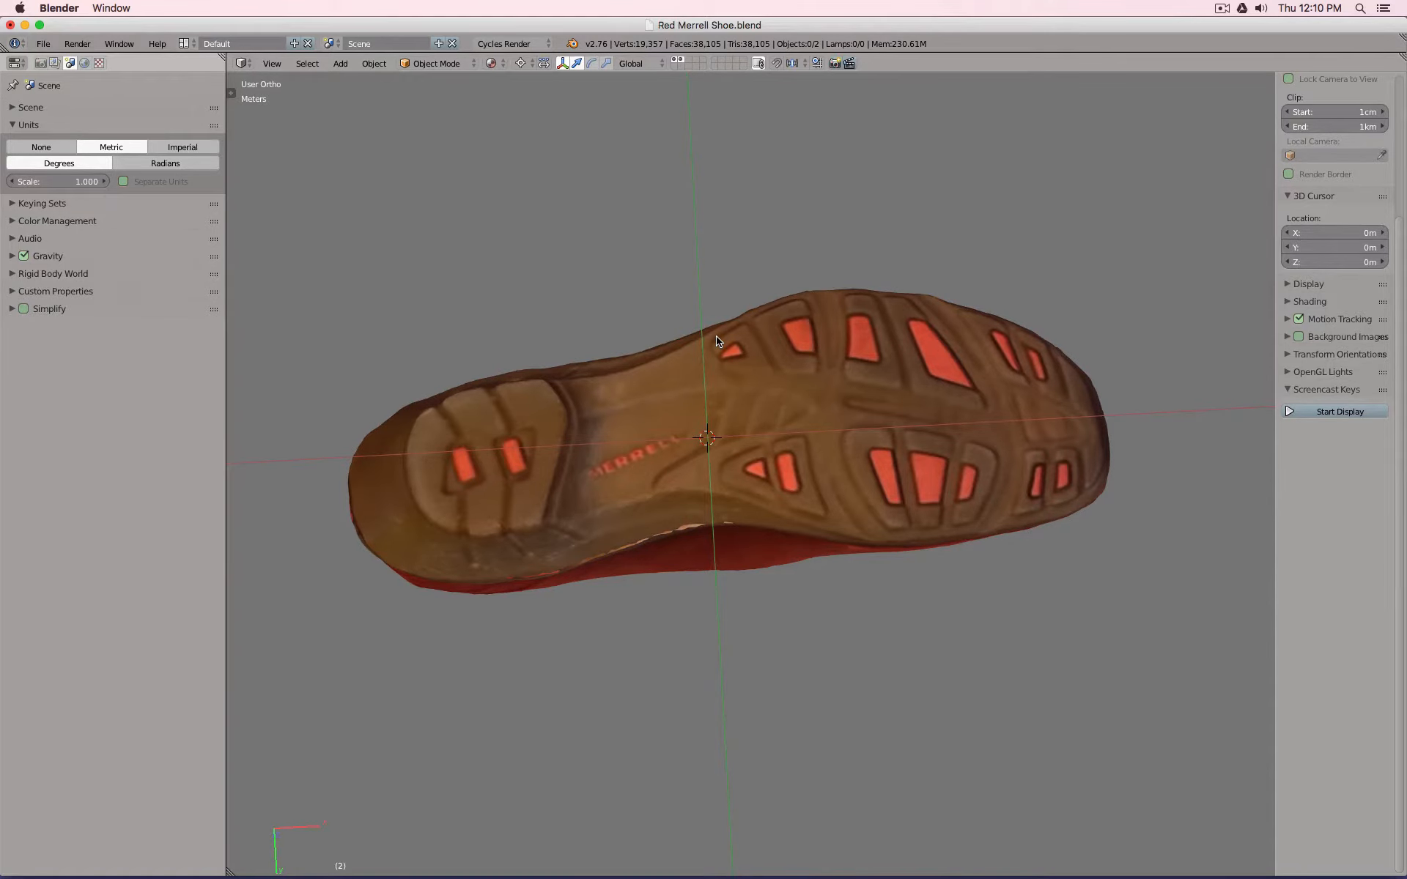
Add a plane under the shoe in the bottom view and scale it down to fit inside the sole's width.
key(KP_1)
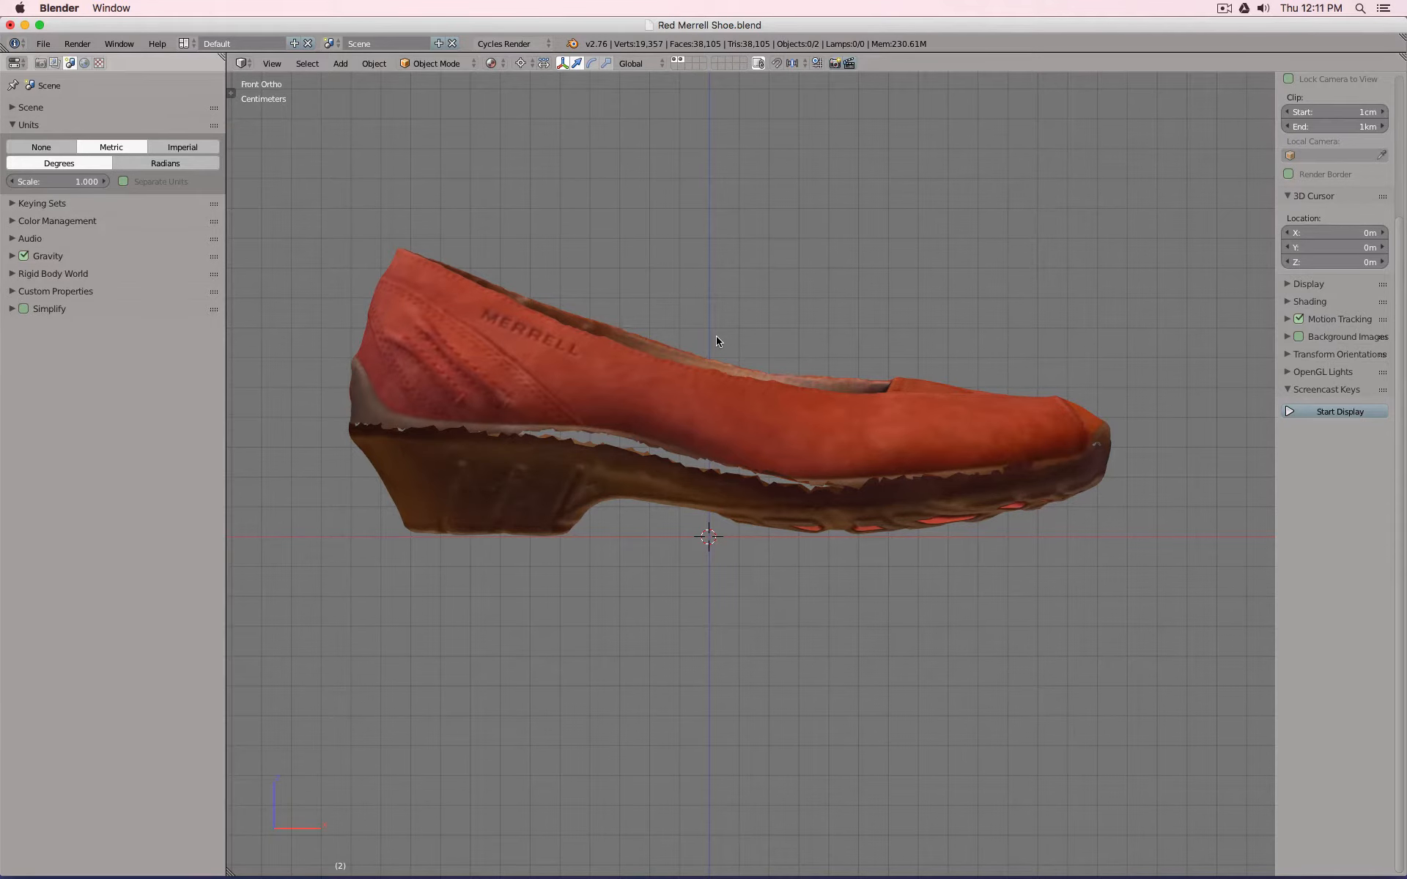
key(ctrl+KP_1)
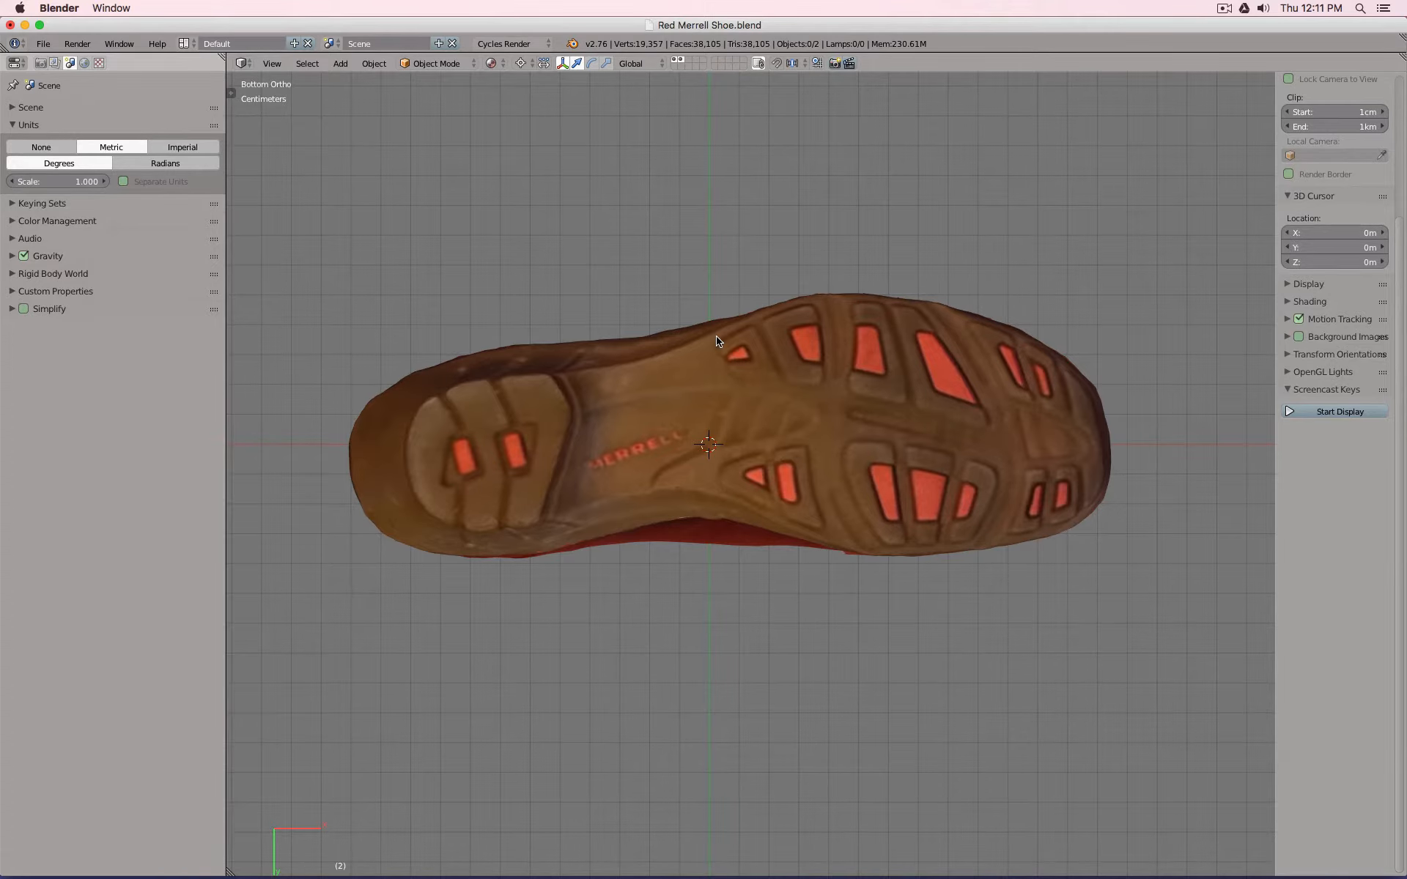
key(shift+a)
mouse_move(718, 336)
click(762, 341)
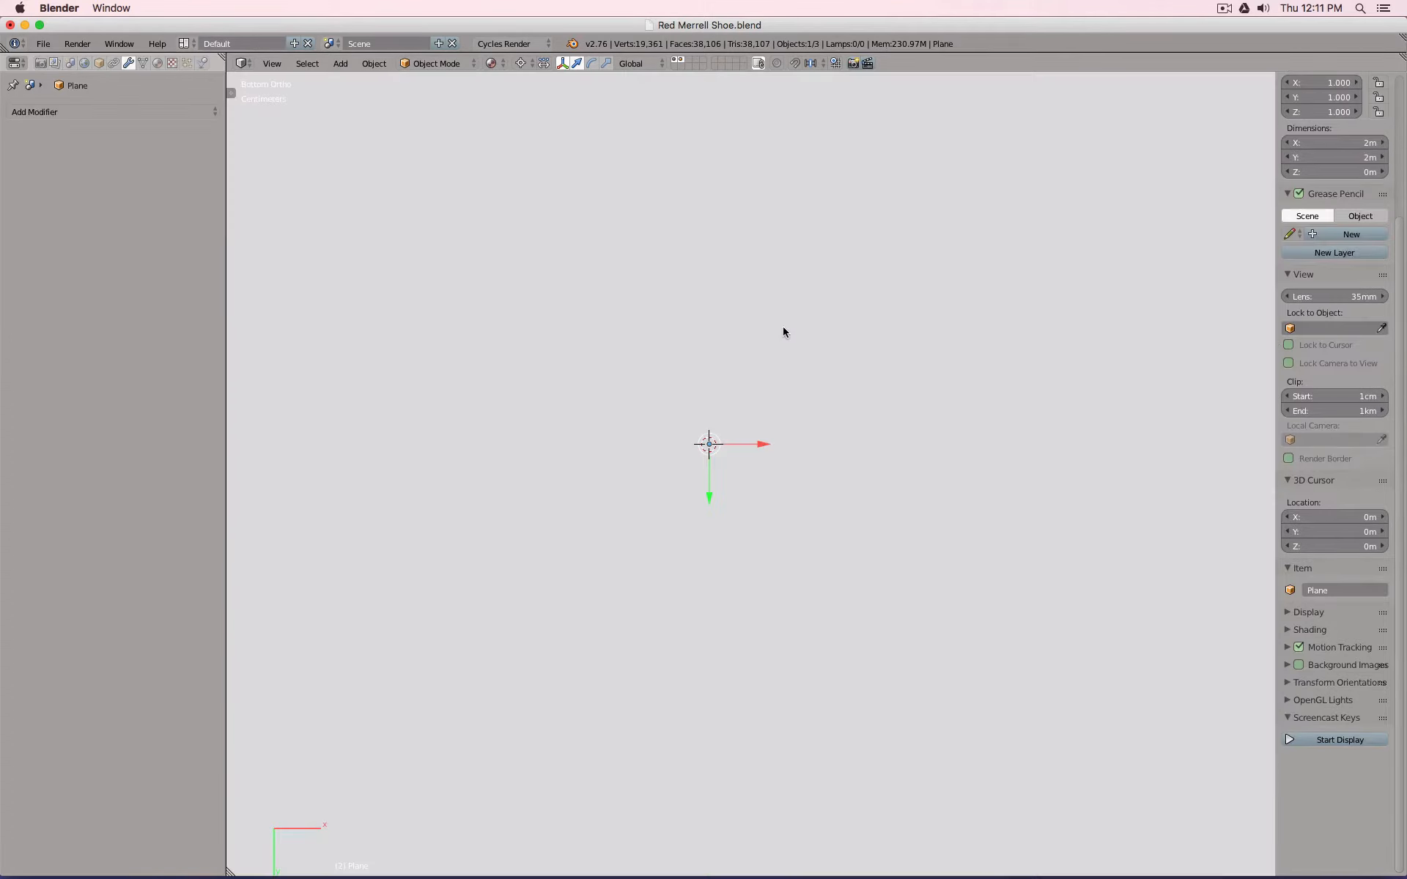
key(s)
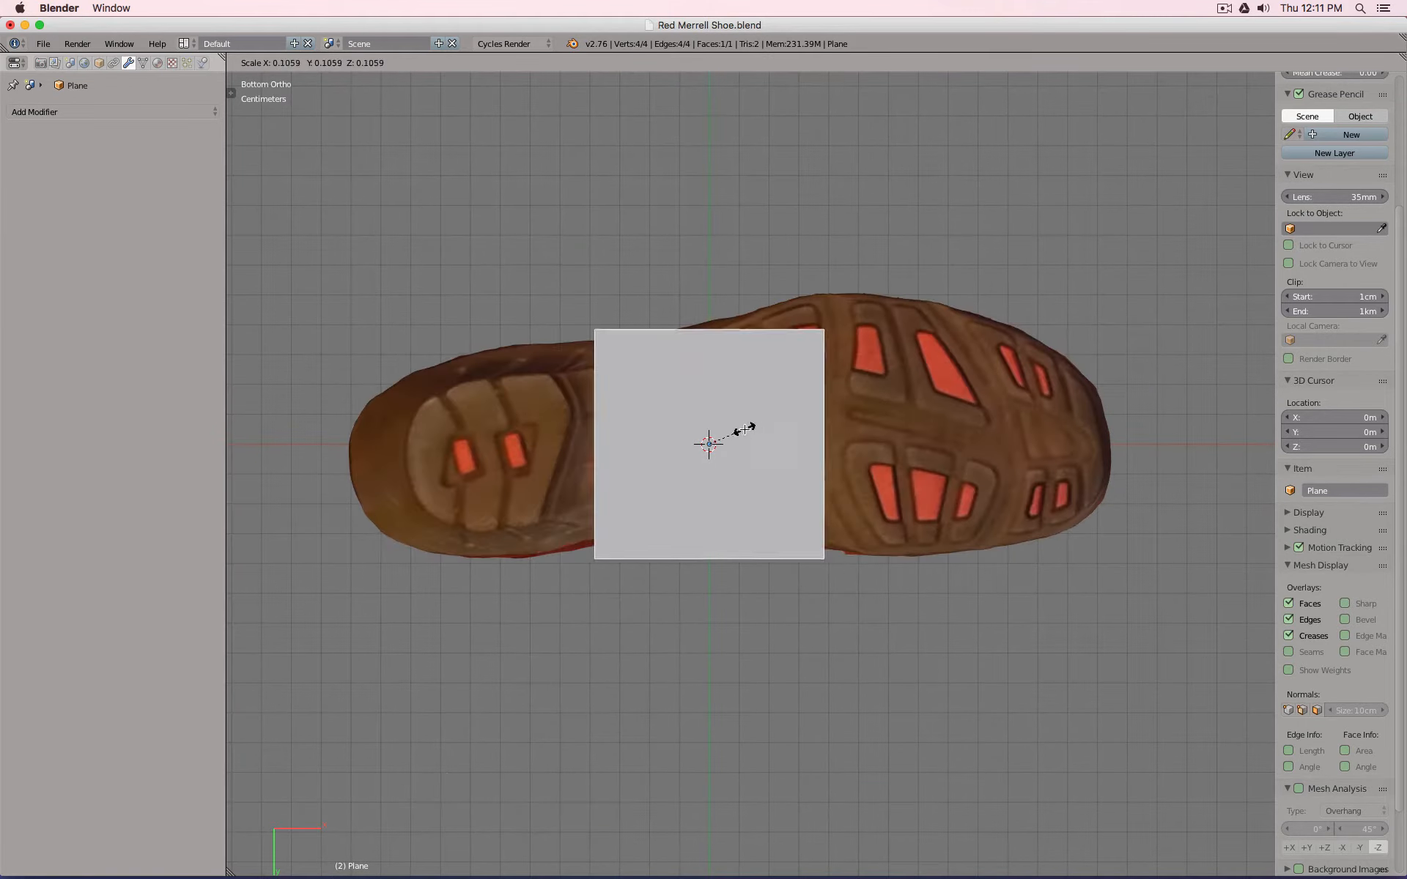
click(734, 432)
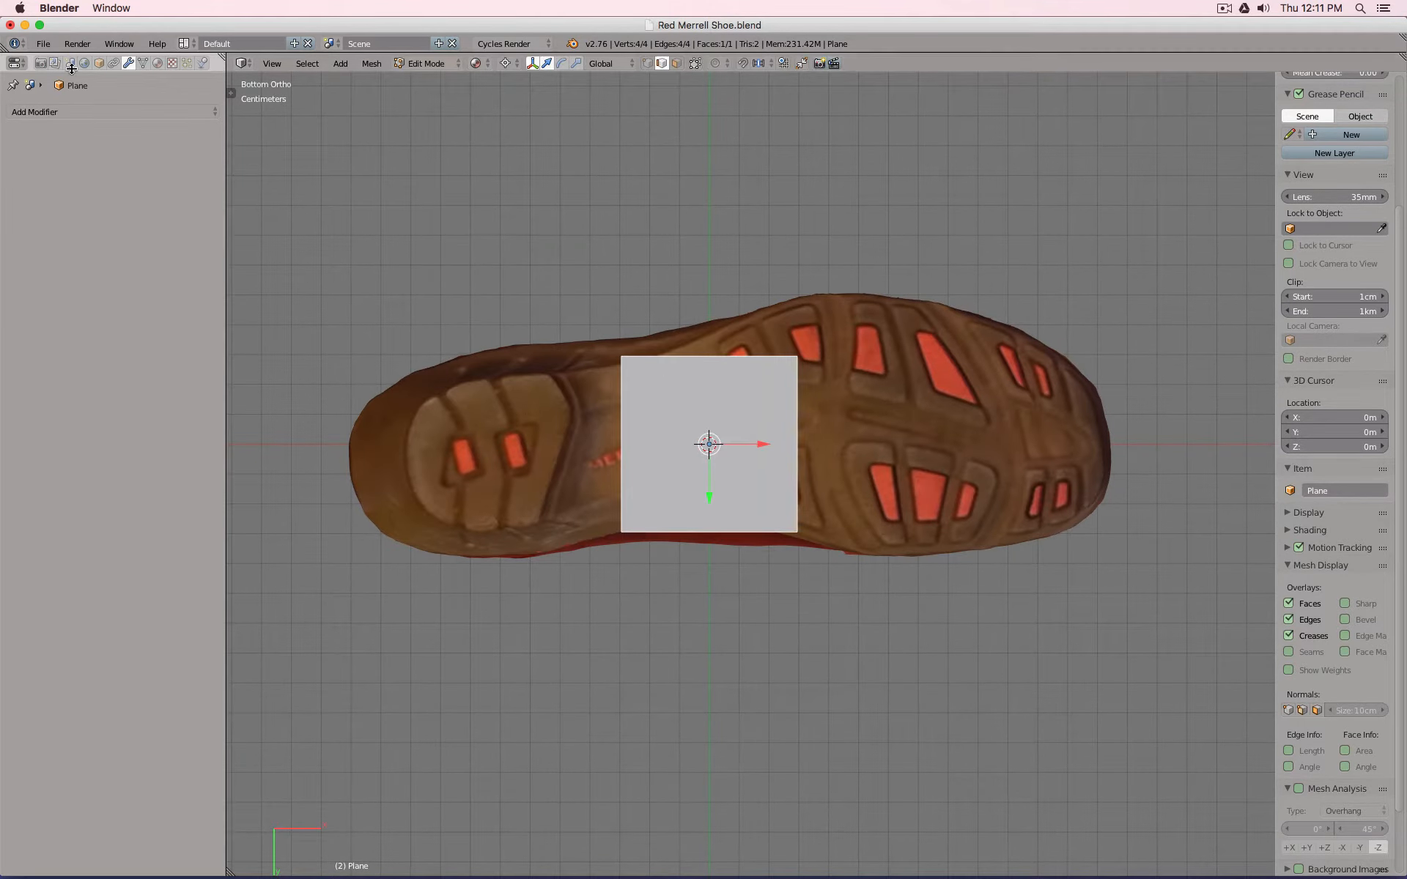
Set the plane's maximum draw type to Wire so the sole shows through it.
click(99, 64)
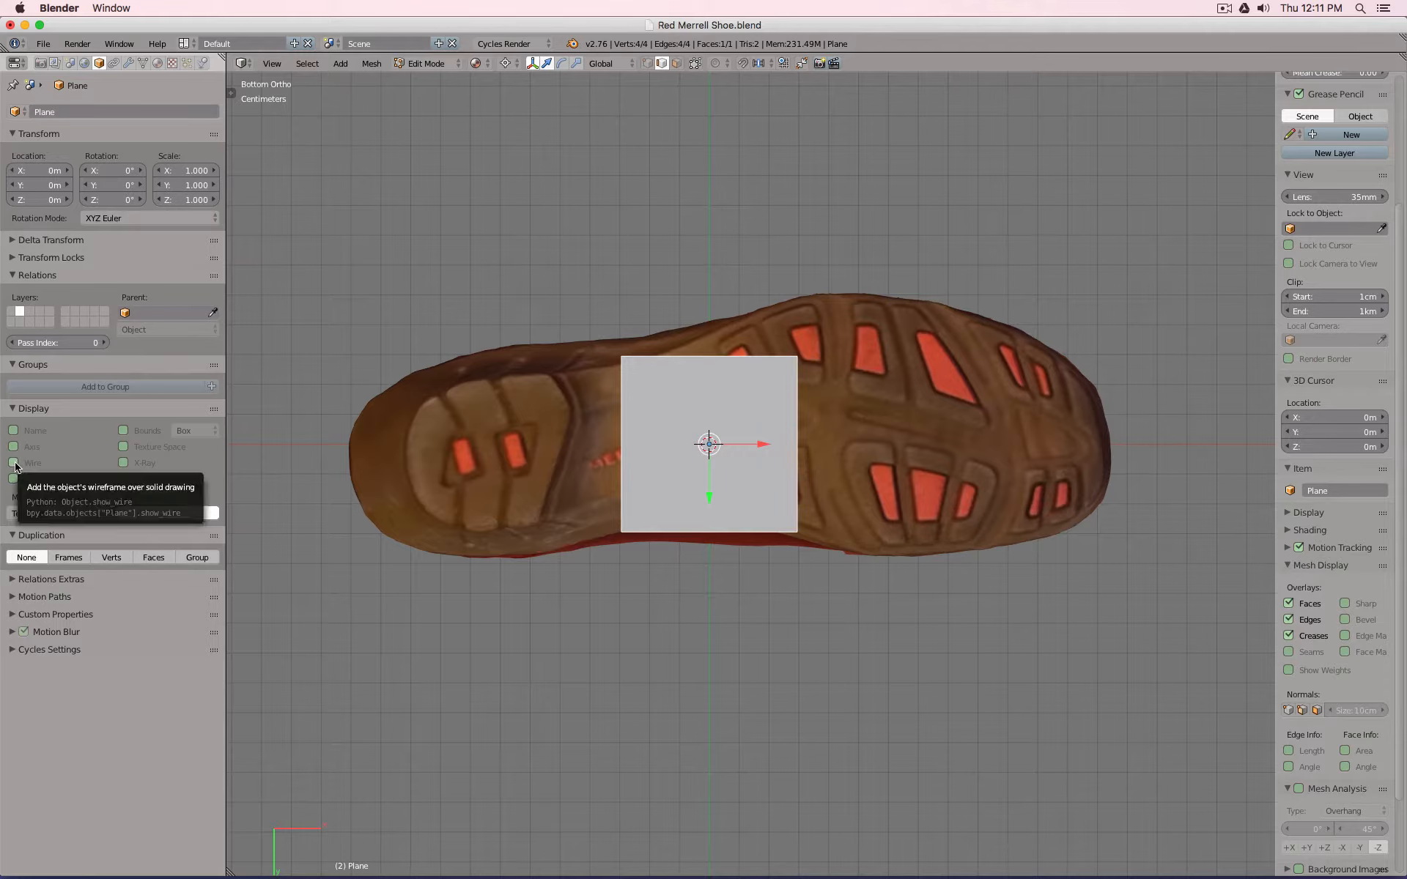
click(42, 512)
click(46, 480)
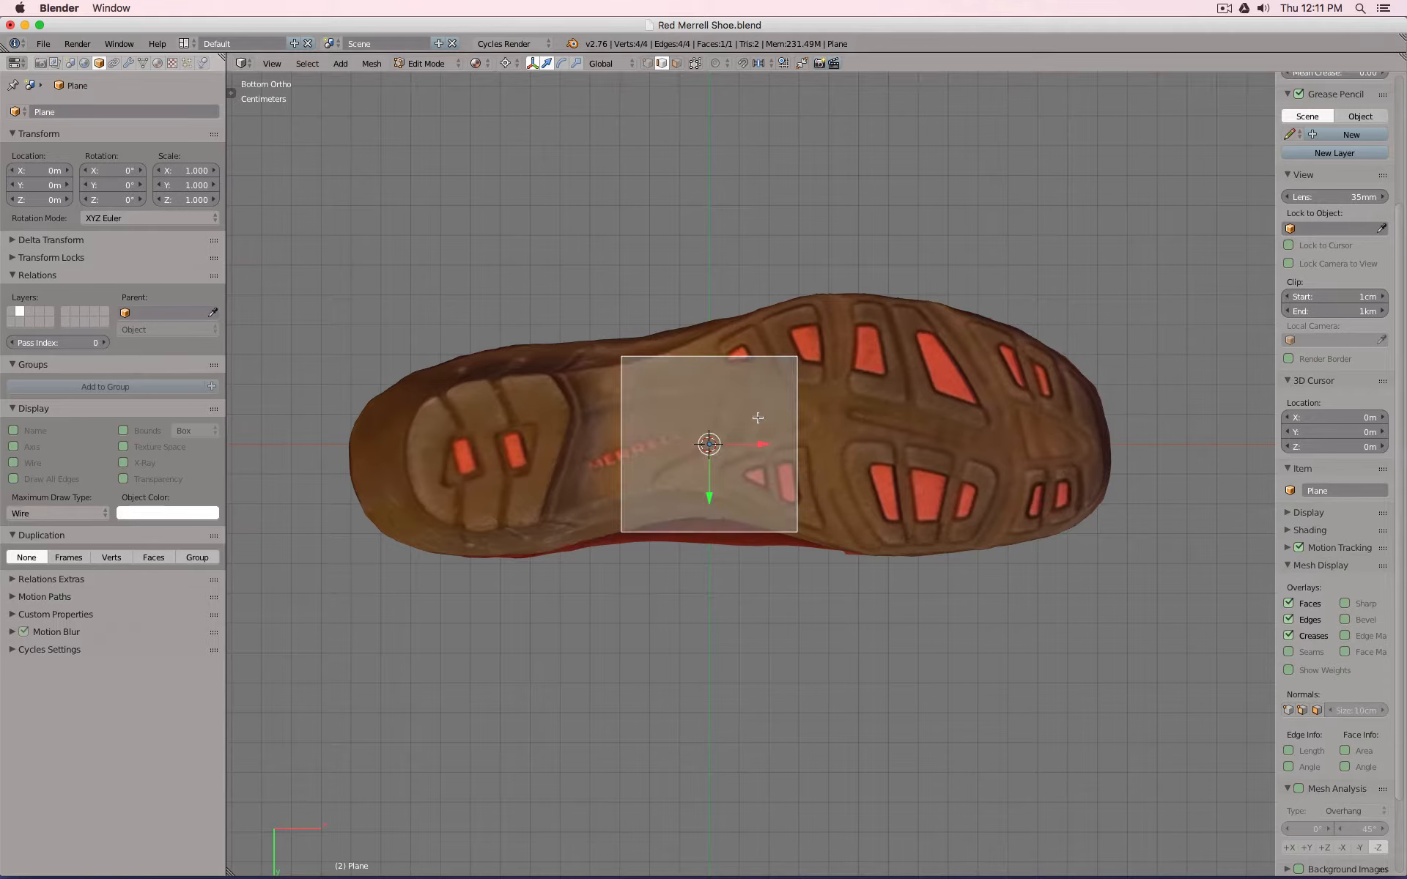
Stretch the plane about 3.43 times along X and move its toe-end edge about 2.8 cm along X toward the toe.
key(Tab)
key(Tab)
key(s)
key(x)
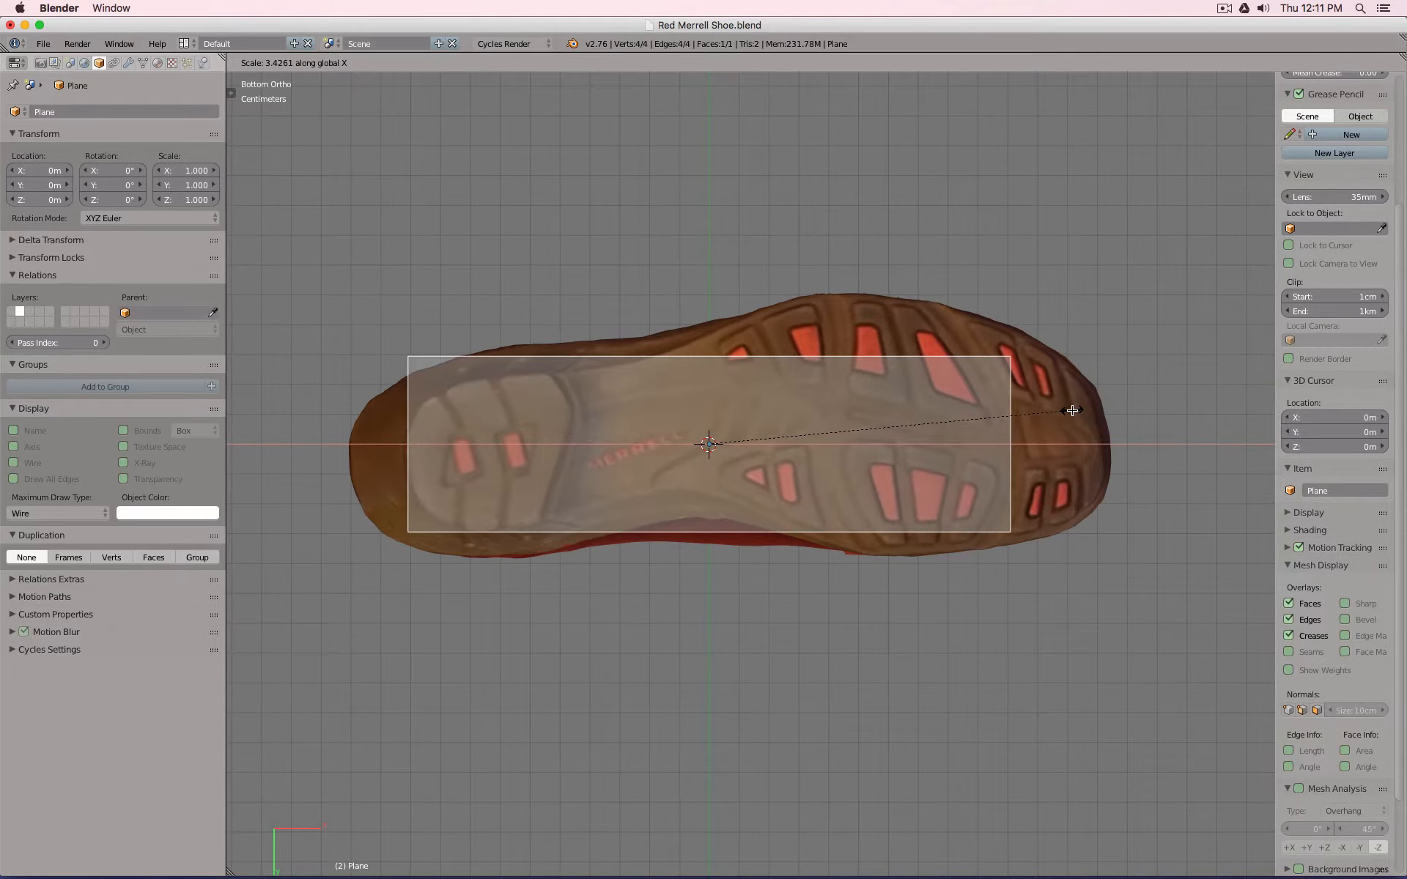
click(1068, 408)
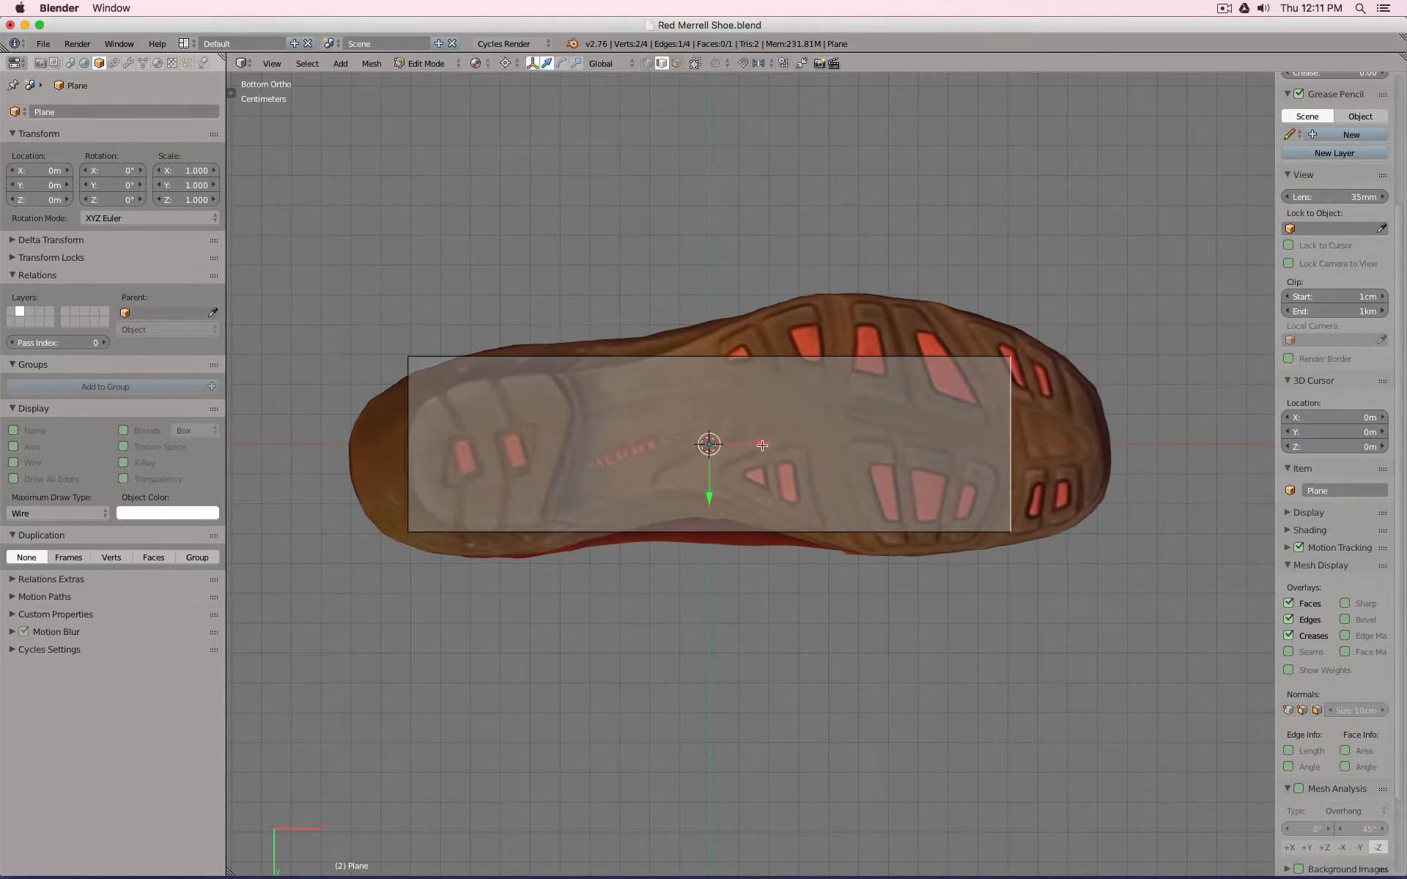
key(g)
key(x)
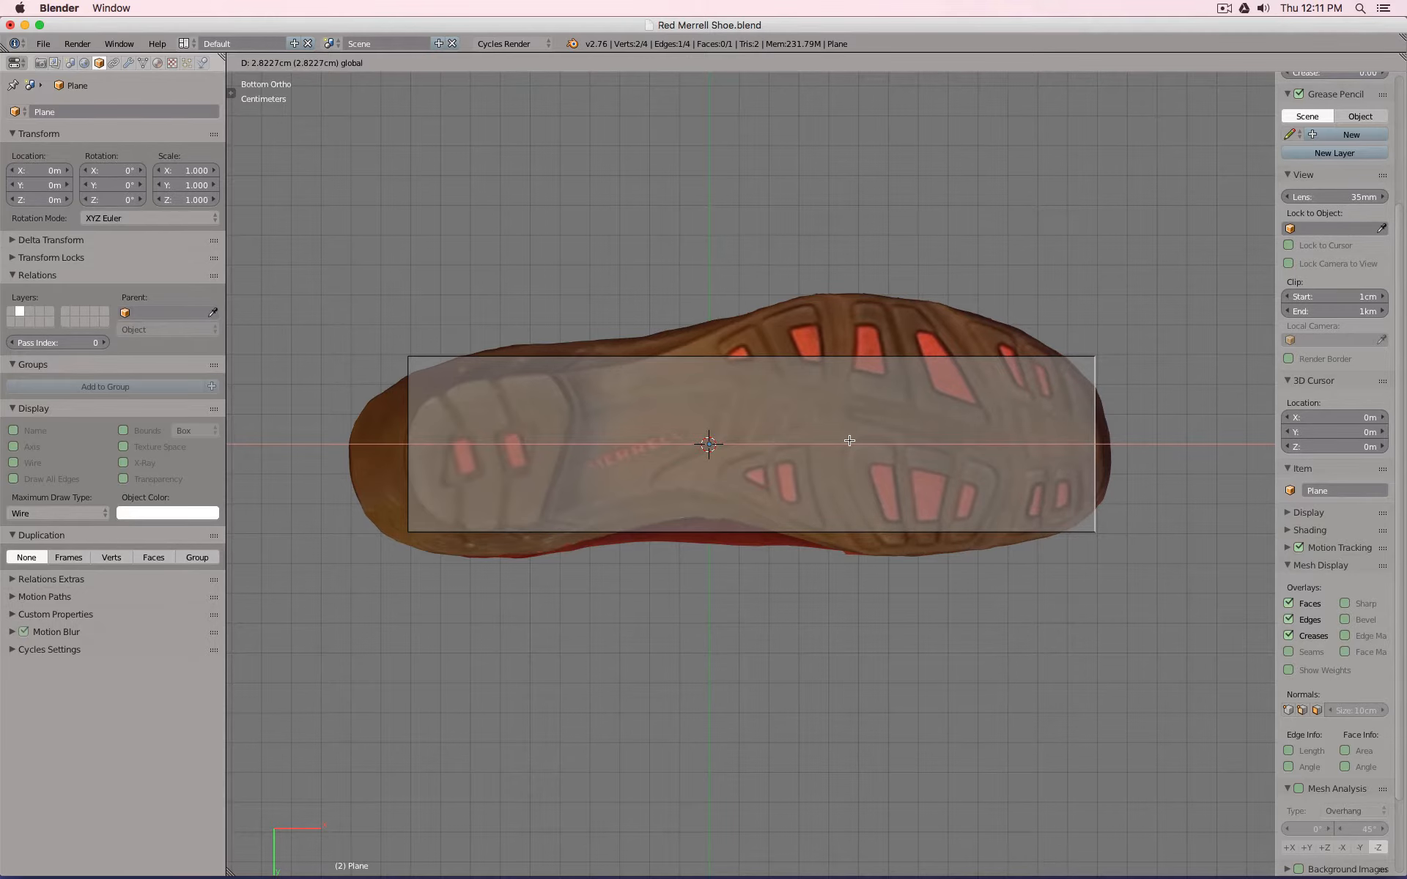
click(849, 440)
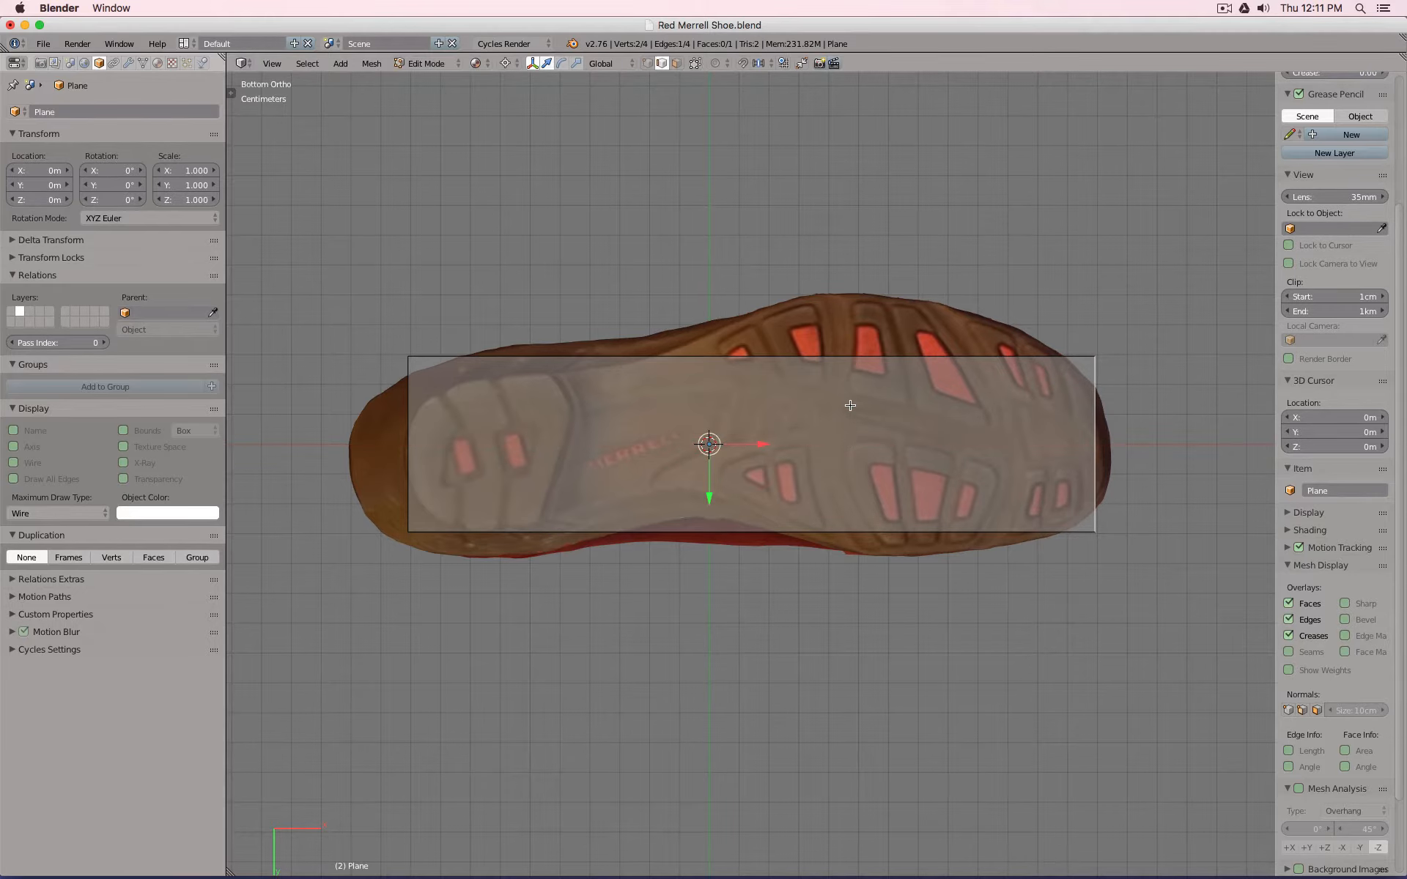
Add five evenly spaced loop cuts across the plane's length without sliding them.
key(ctrl+r)
scroll(830, 378, up, 3)
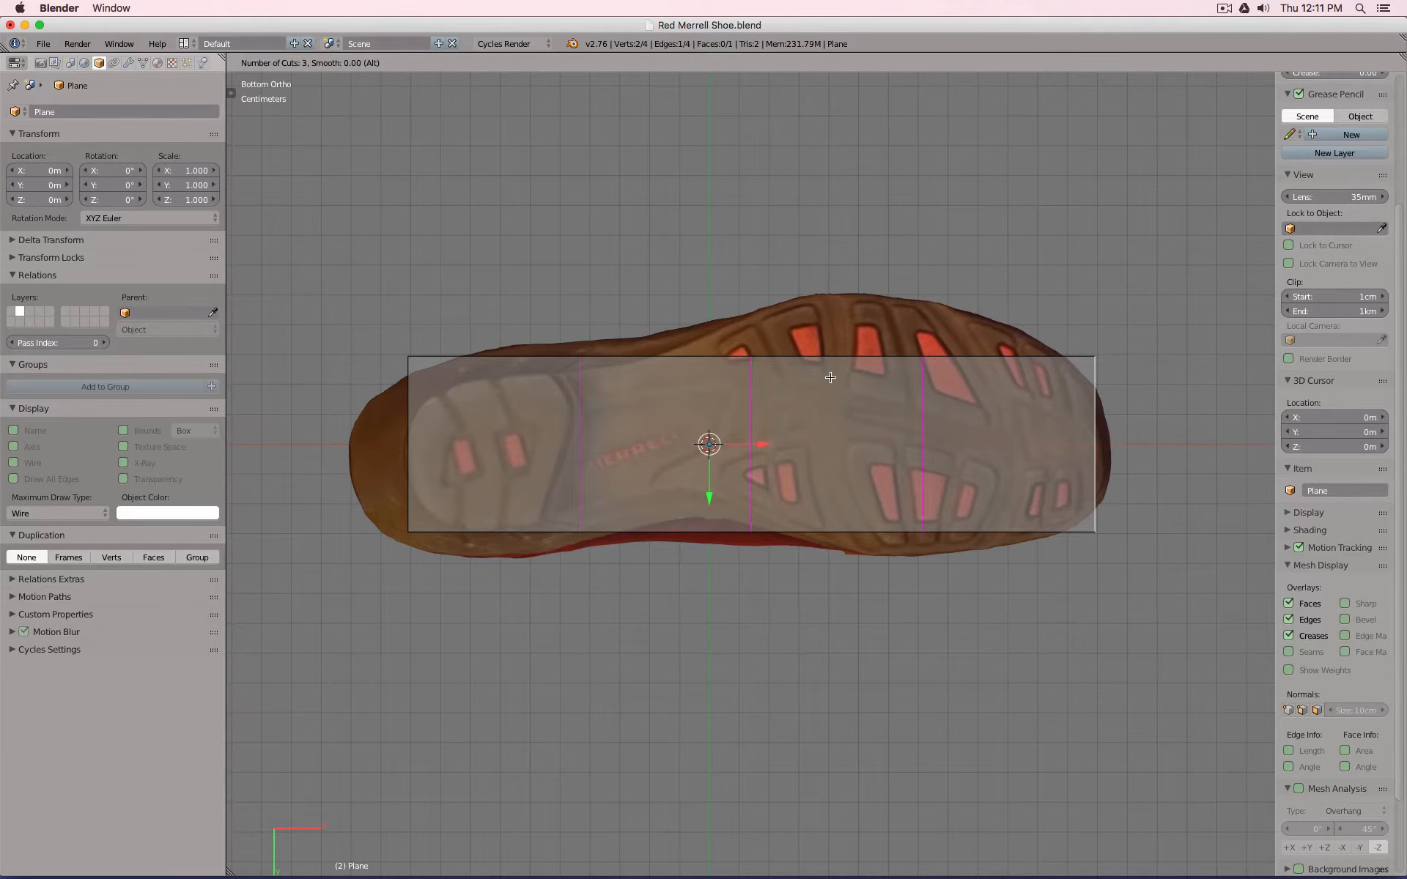
scroll(831, 378, up, 1)
click(830, 377)
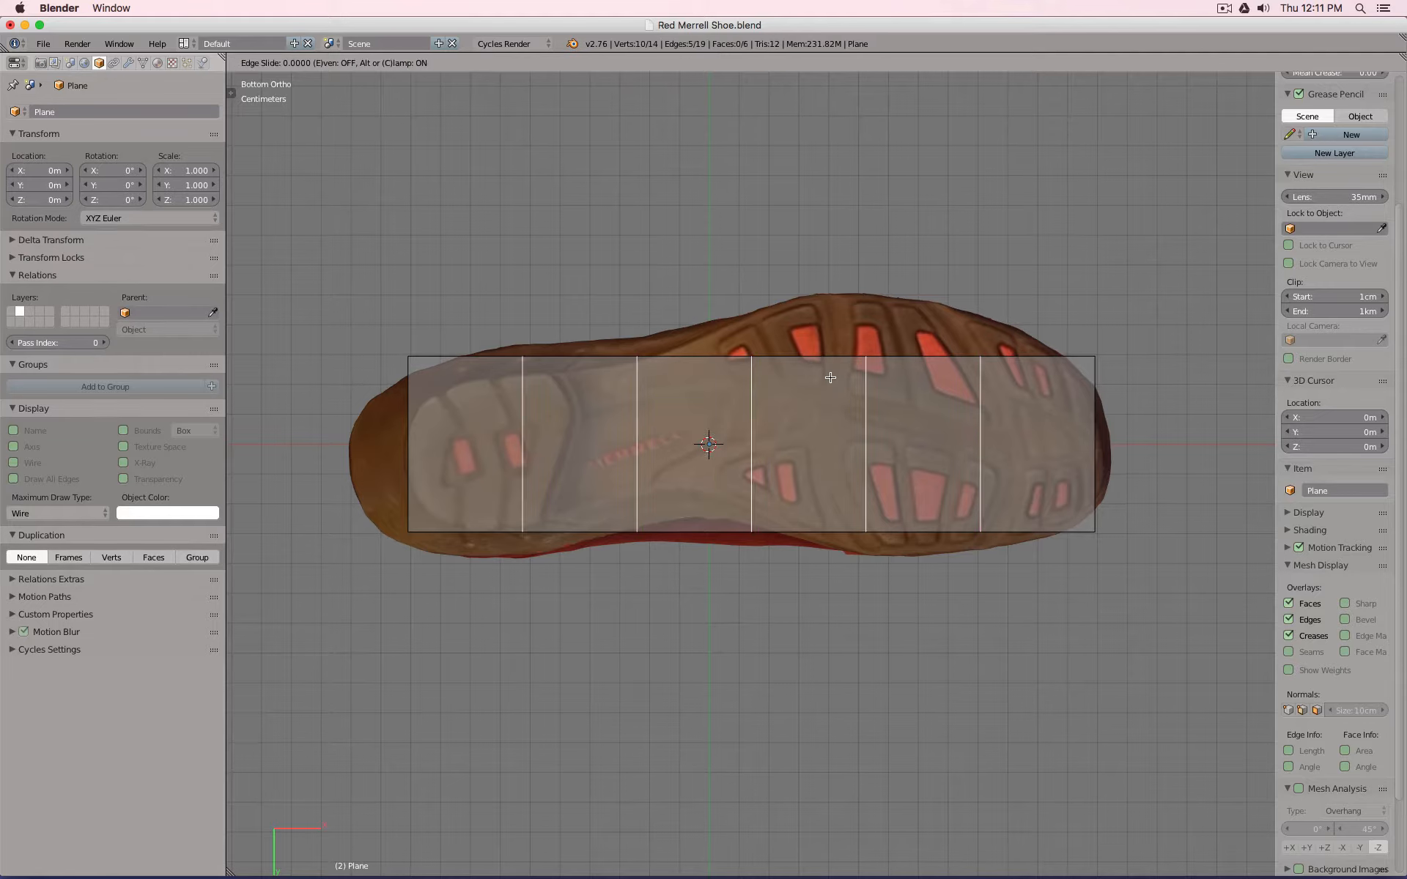
right_click(830, 377)
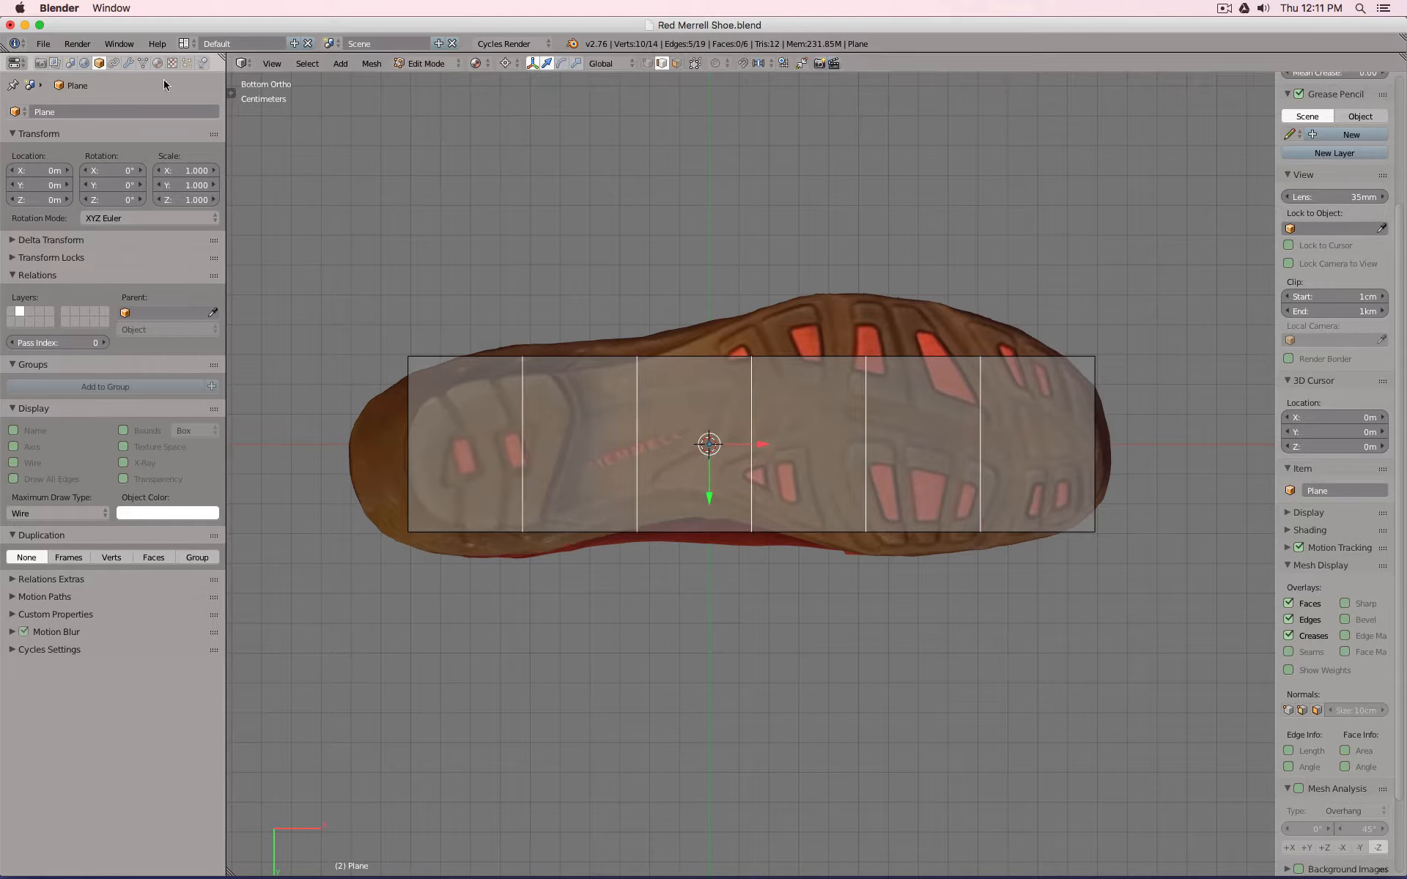
Add a Subdivision Surface modifier with view subdivisions set to 3, Optimal Display on and the edit cage following the result.
click(130, 63)
click(130, 112)
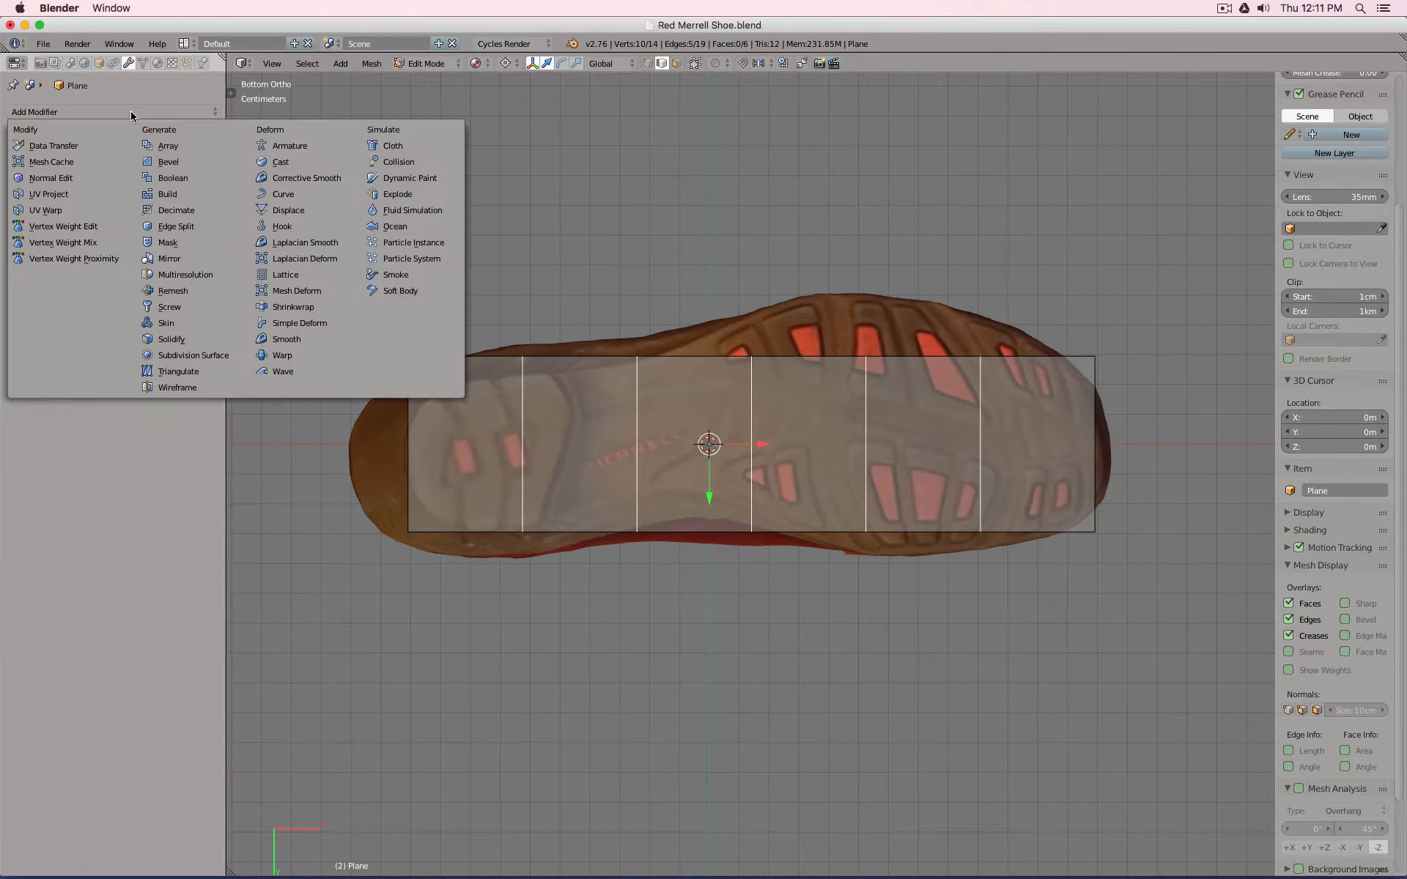
click(204, 357)
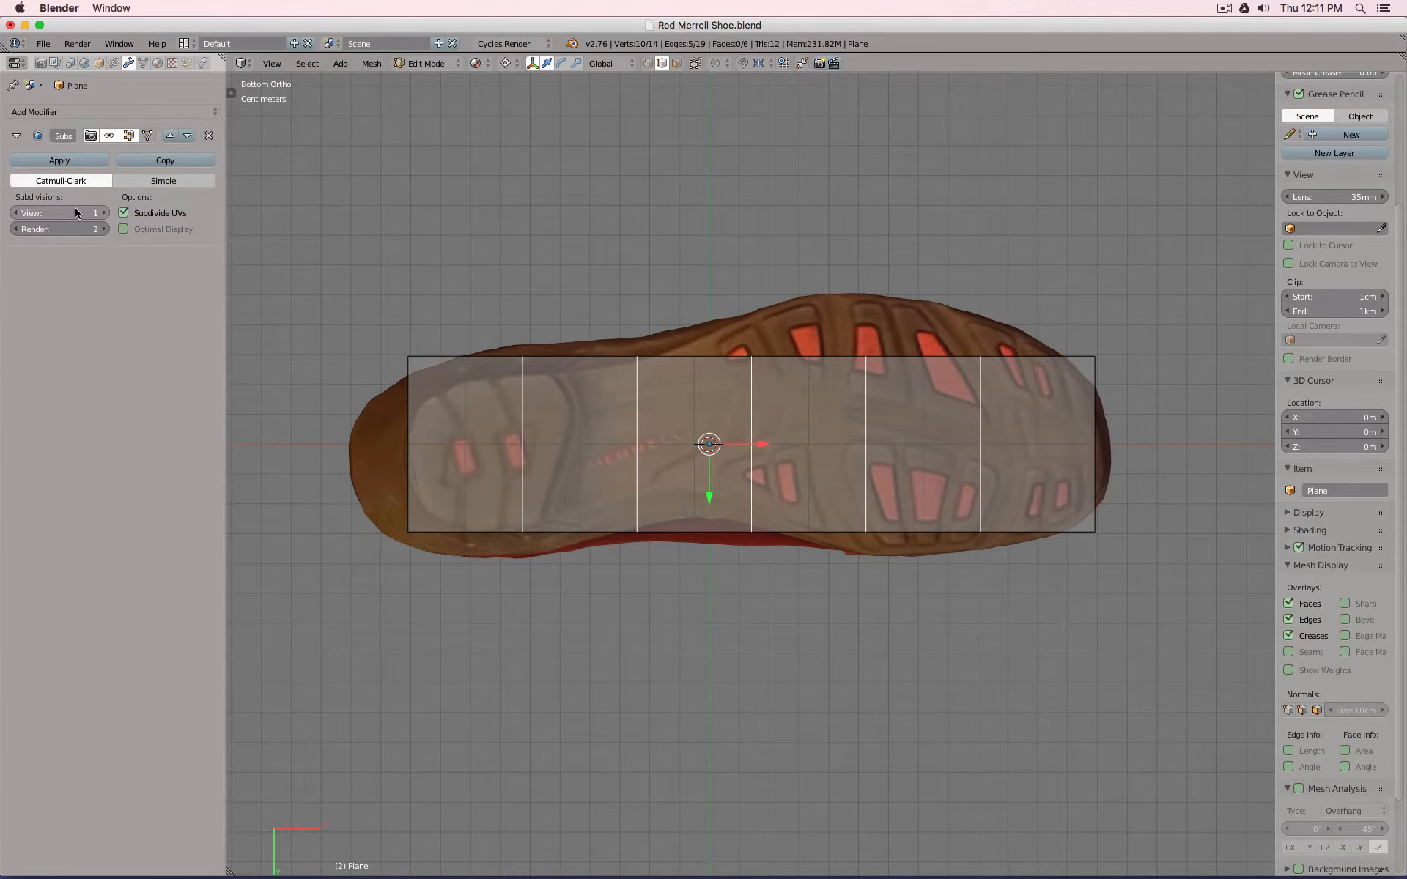
click(104, 213)
click(150, 231)
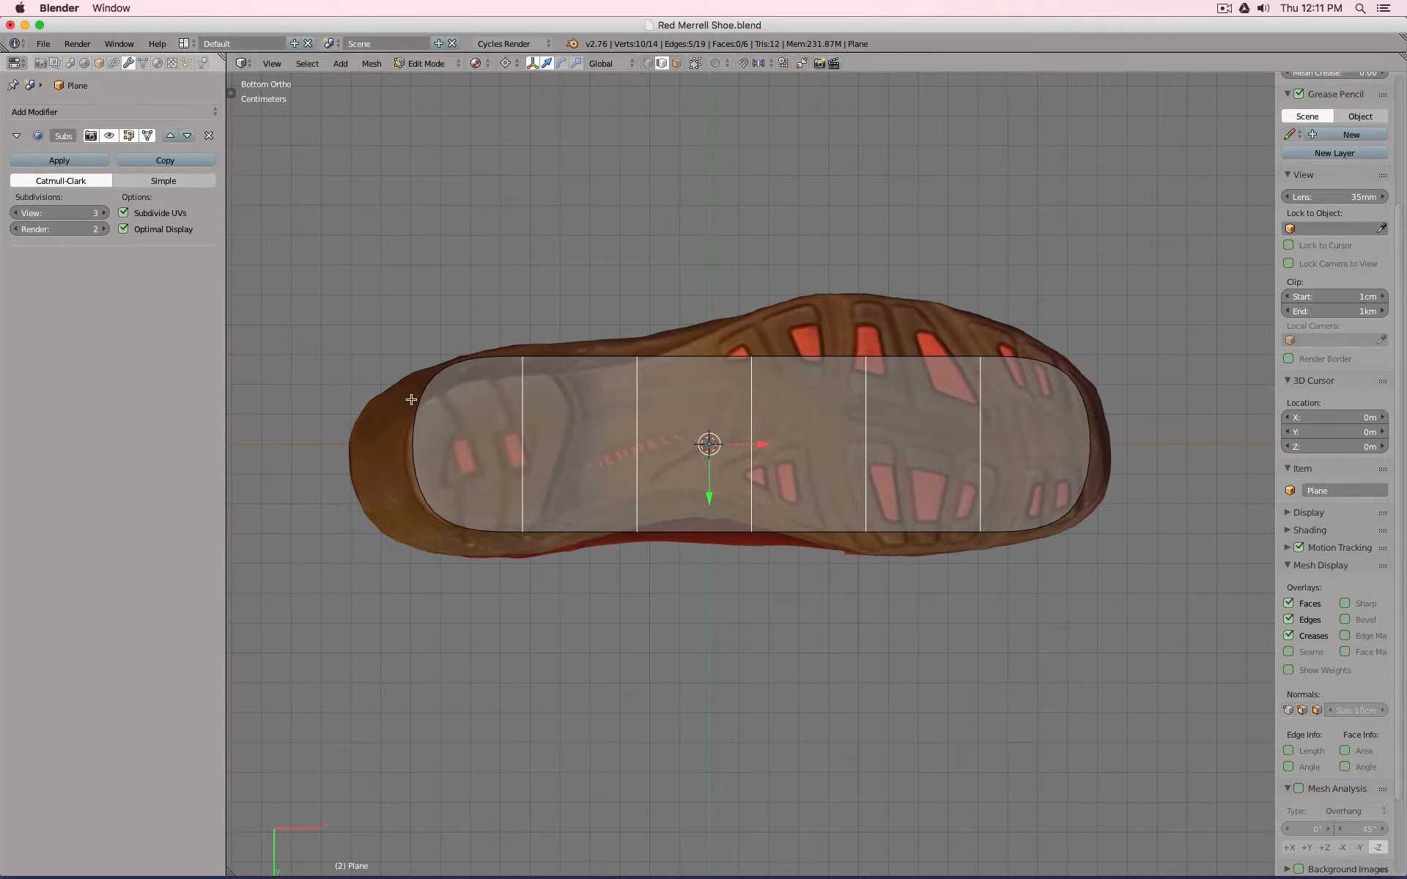
Move the heel-end edge opposite the arch inward by about 9.6 mm in Y and 2.7 mm toward the heel.
right_click(459, 374)
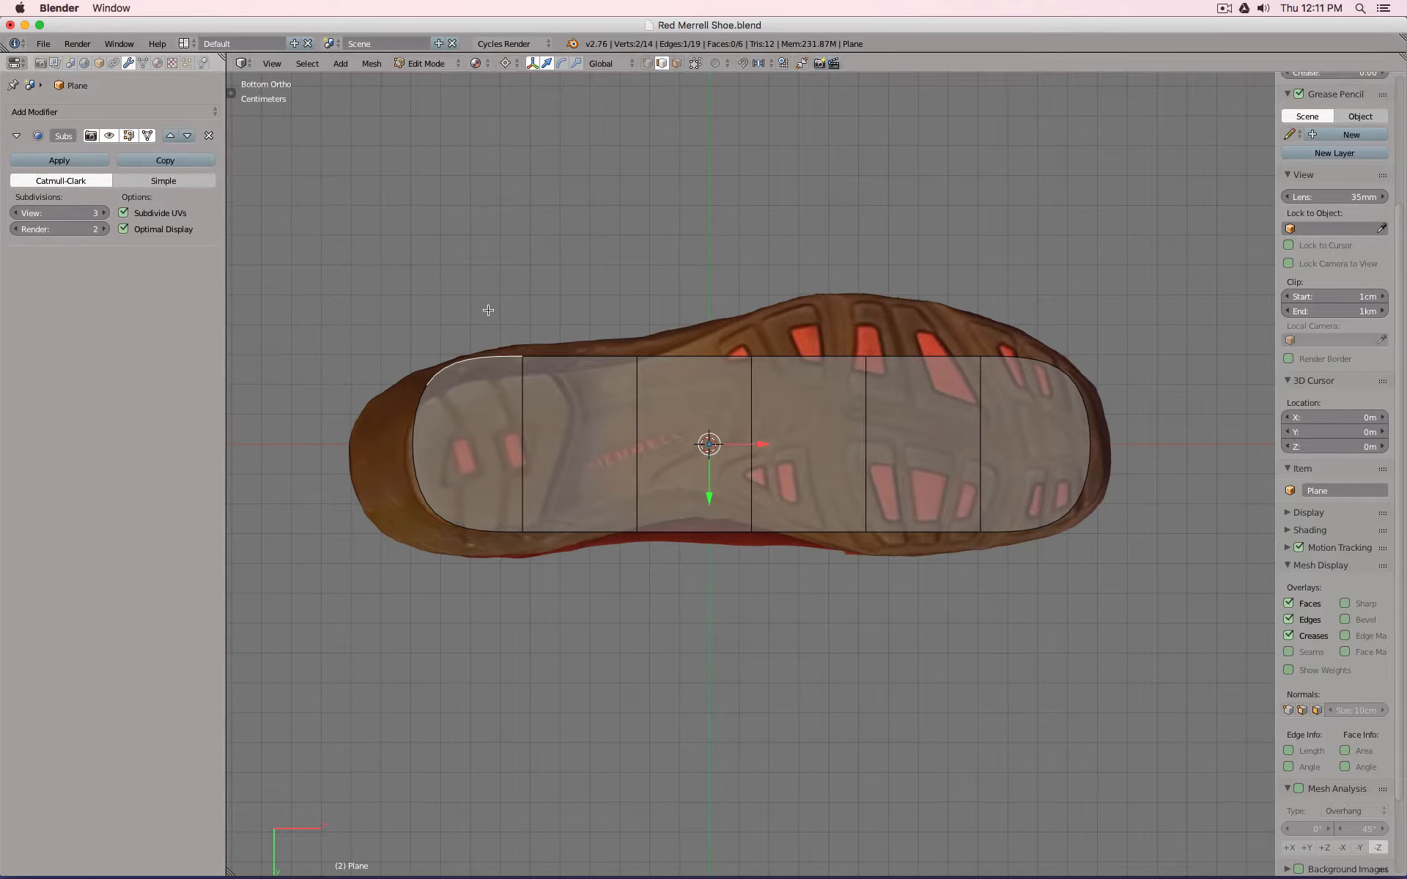
key(g)
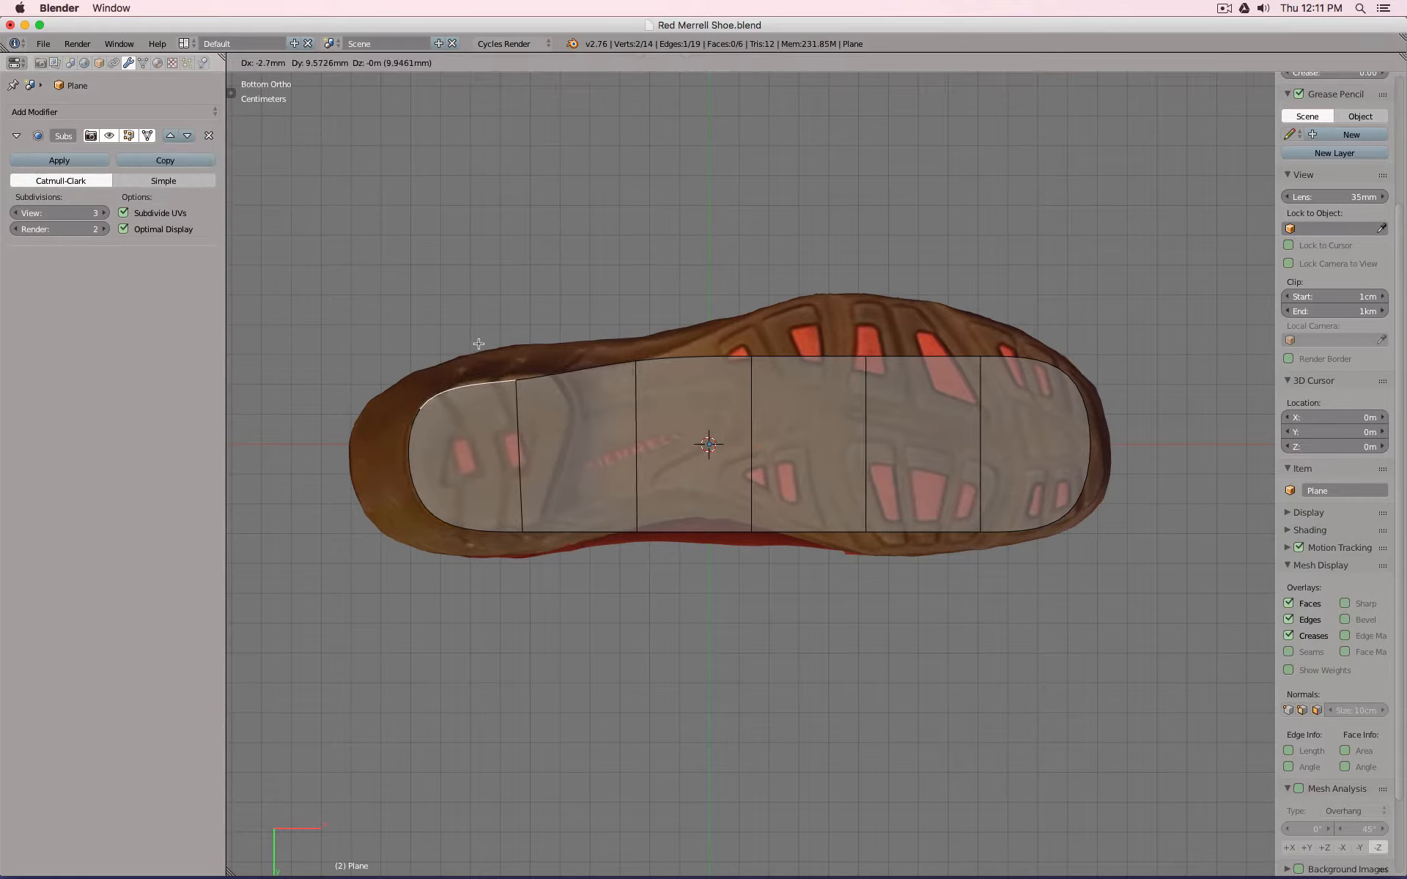
click(478, 344)
Switch to vertex selection and pull the arch-side midfoot vertices inward to form the sole's concave arch.
click(648, 63)
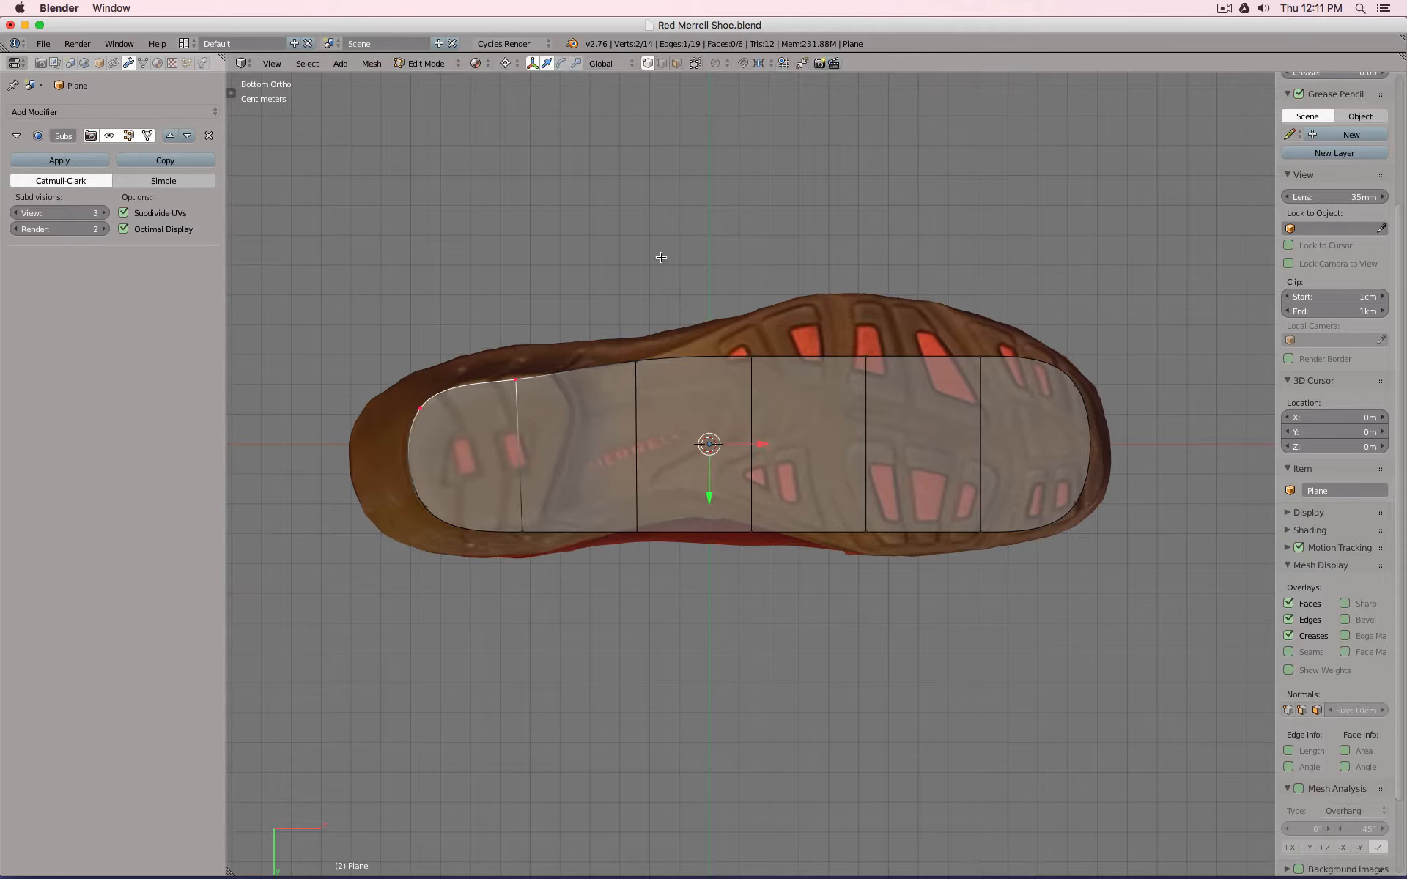
right_click(632, 537)
drag(709, 497, 709, 443)
right_click(540, 531)
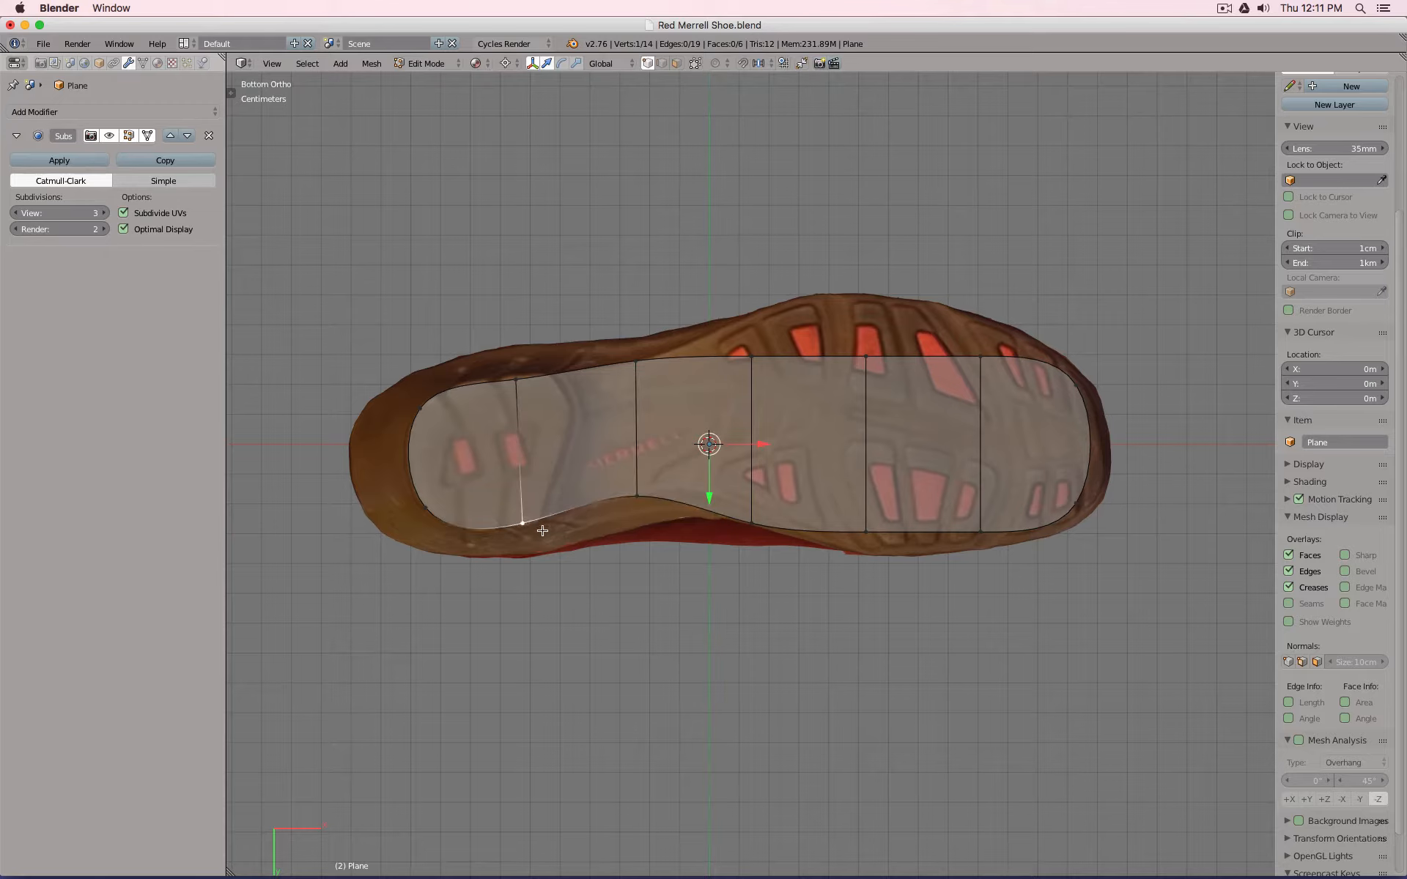
right_click(761, 533)
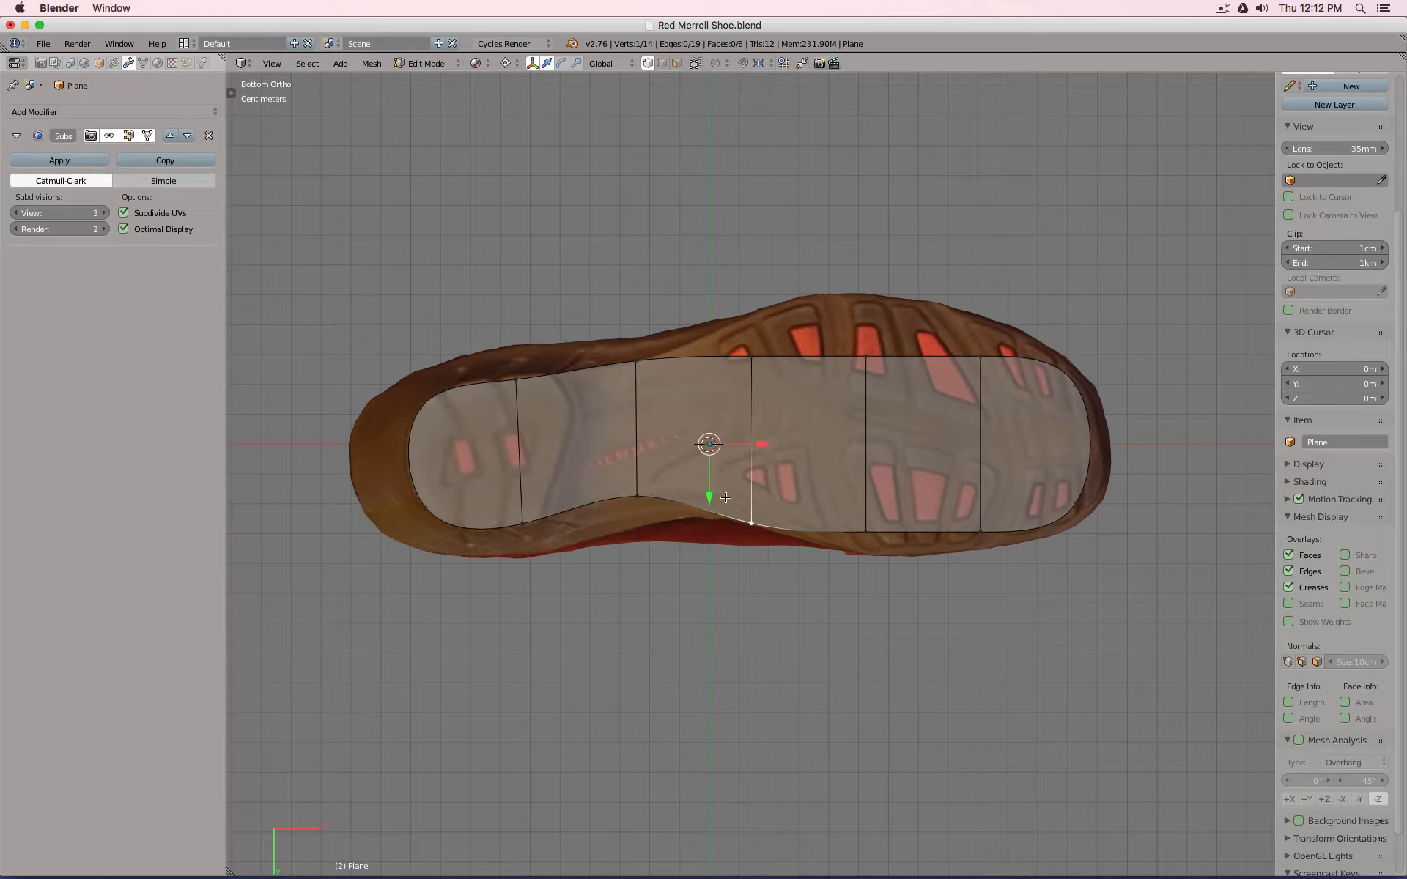
mouse_move(709, 497)
mouse_down()
mouse_move(717, 460)
mouse_move(707, 507)
mouse_move(689, 505)
mouse_up()
Adjust the midfoot and heel vertices opposite the arch to follow the sole's contour, widening the outline behind the ball.
right_click(750, 353)
right_click(643, 412)
right_click(529, 410)
key(g)
click(615, 418)
Move the two forefoot vertices opposite the arch outward in Y toward the sole's edge.
right_click(863, 345)
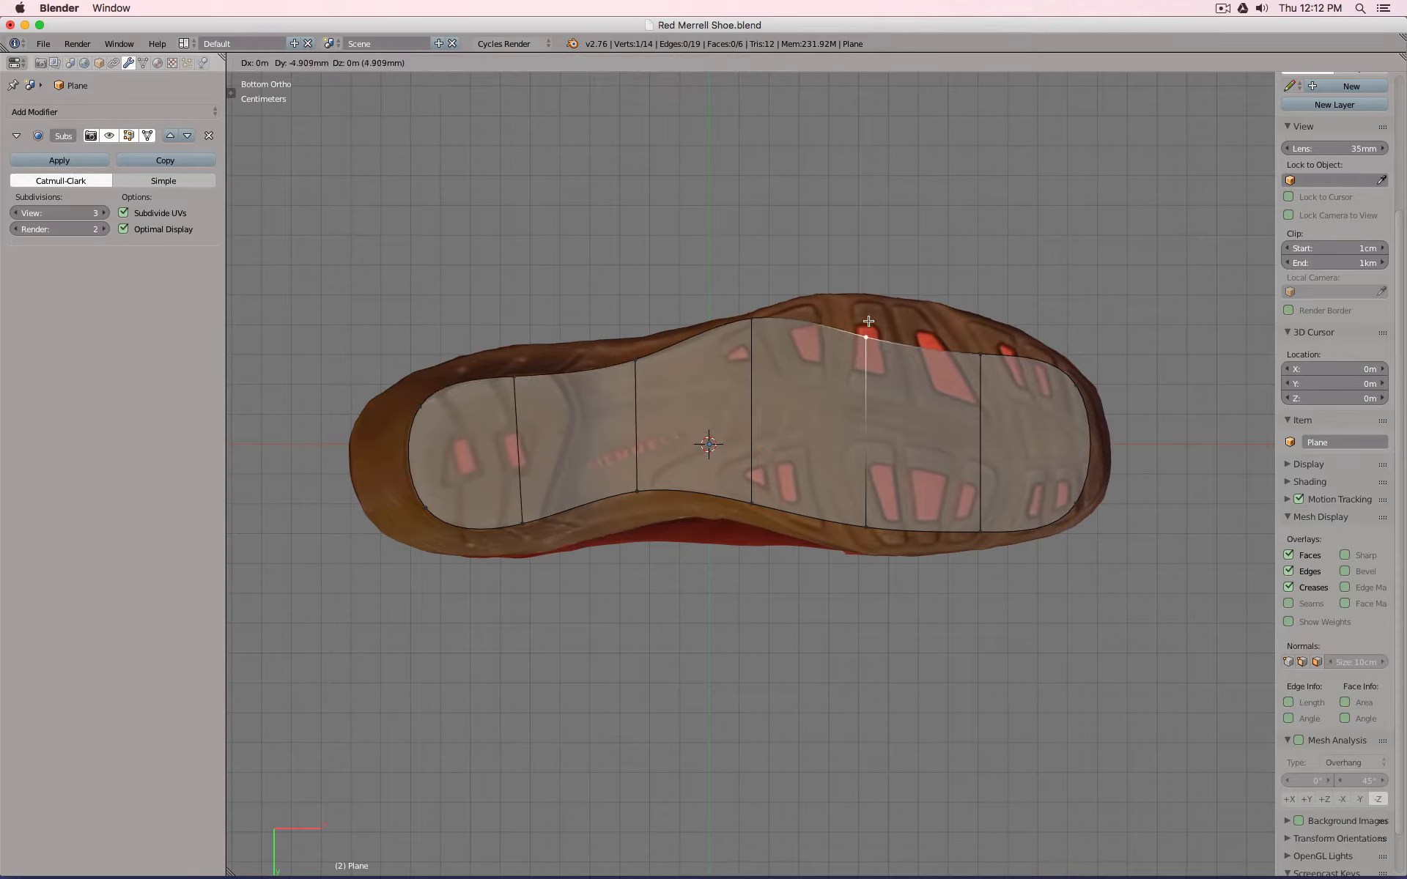
drag(715, 491, 715, 458)
right_click(983, 351)
key(comma)
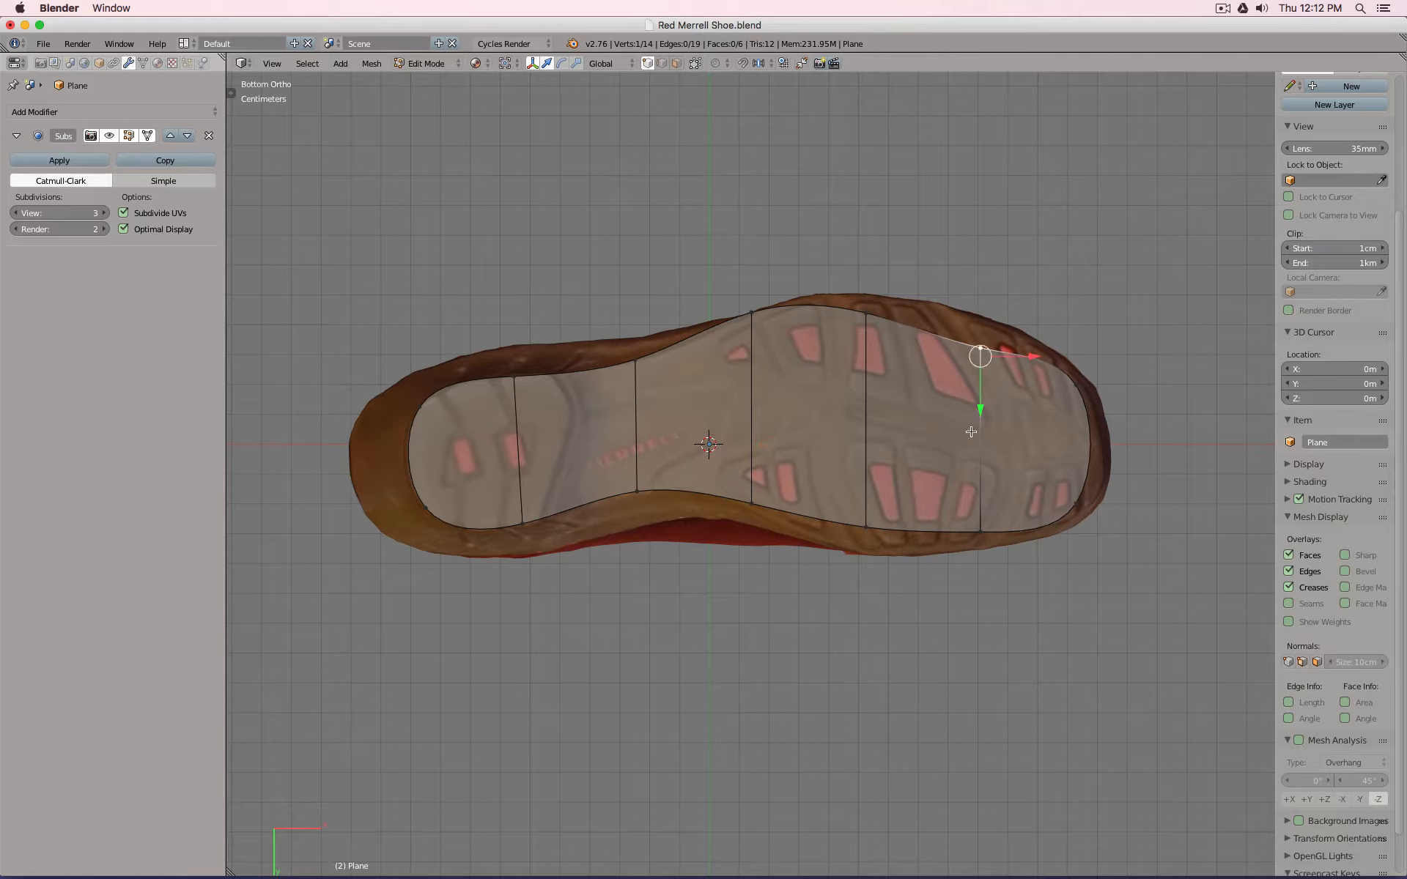
drag(984, 409, 983, 379)
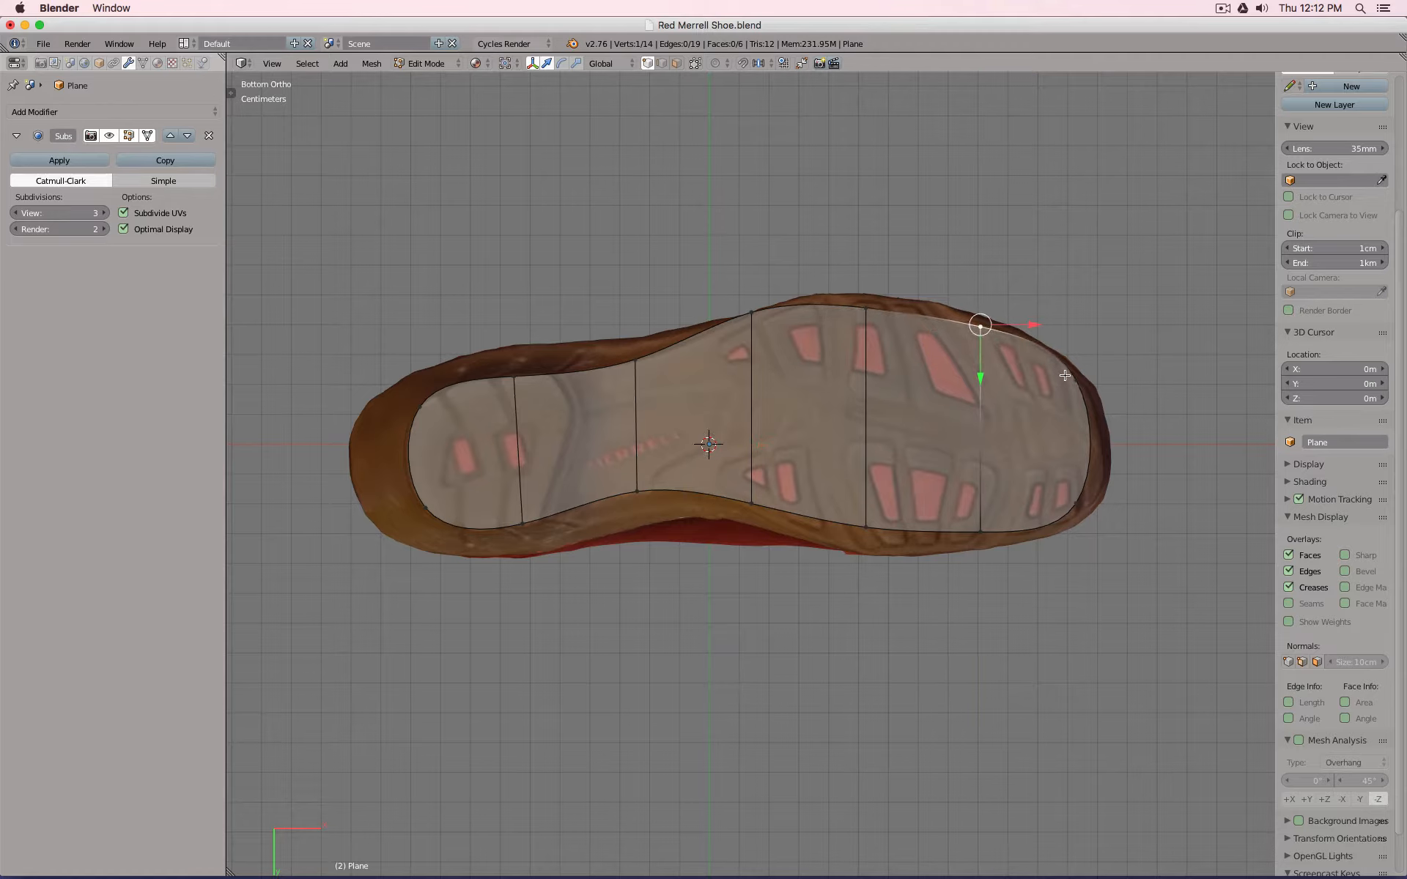
Move the toe corner vertex opposite the arch outward to the tip of the sole.
right_click(1080, 382)
key(g)
click(1090, 397)
Refine the three forefoot vertices opposite the arch so the curve meets the sole's edge around the ball.
right_click(999, 338)
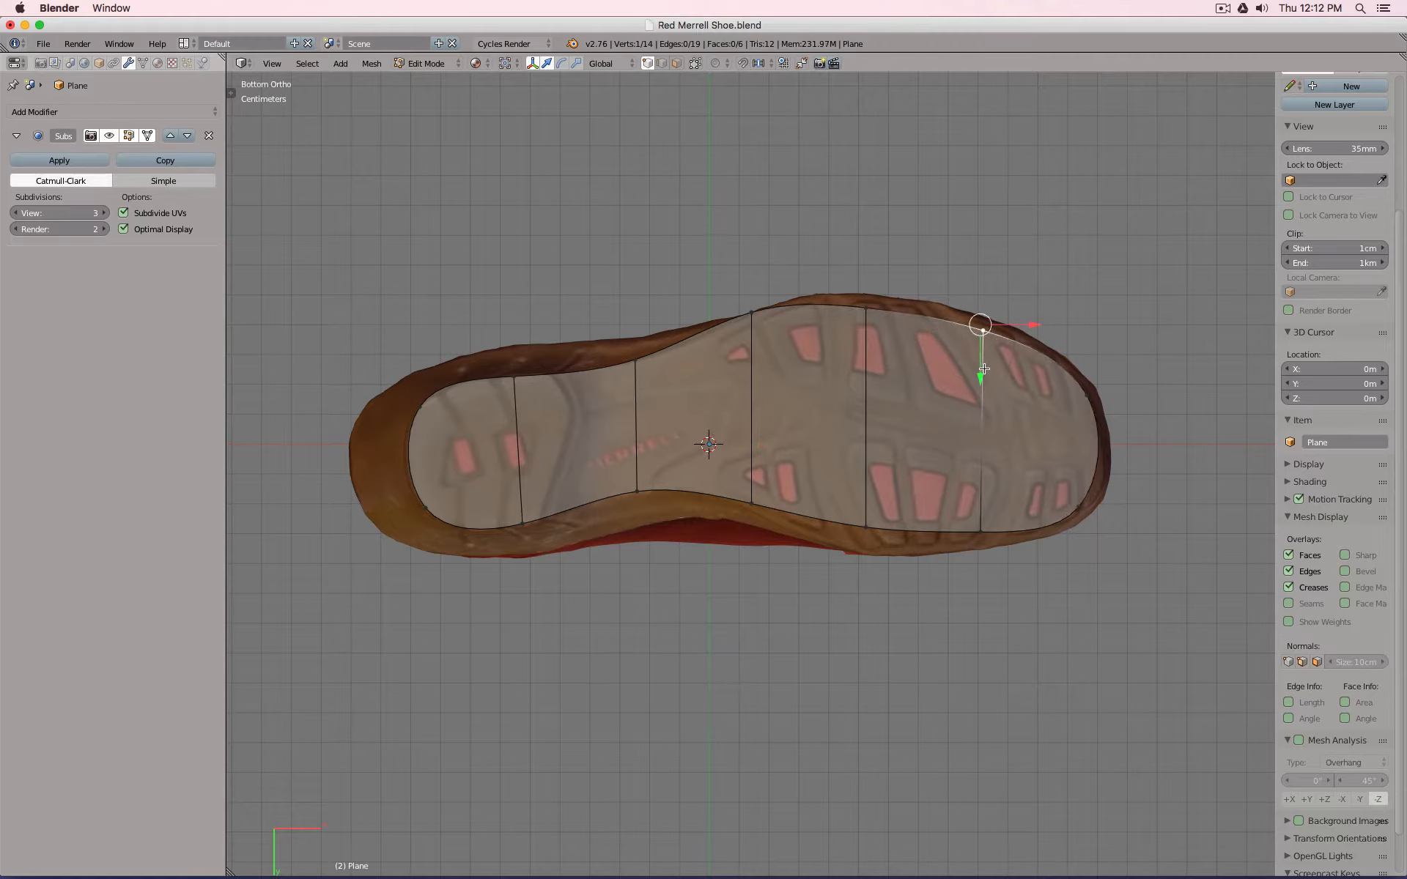
right_click(859, 307)
drag(871, 357, 870, 348)
right_click(758, 319)
drag(754, 361, 752, 359)
key(g)
click(792, 333)
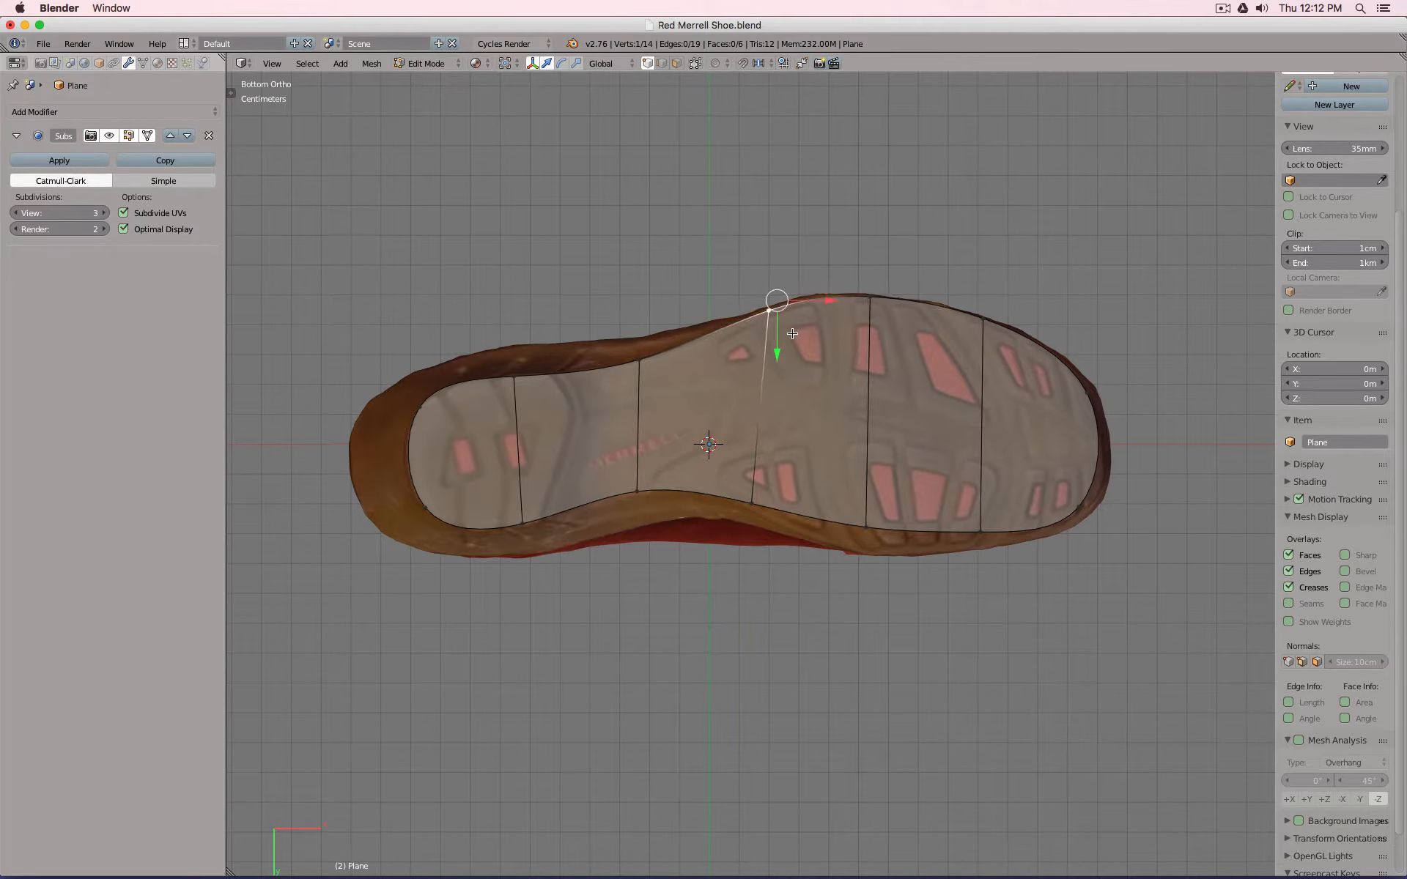
Move the two arch-side forefoot vertices outward in Y to the sole's edge.
right_click(875, 529)
key(g)
click(867, 553)
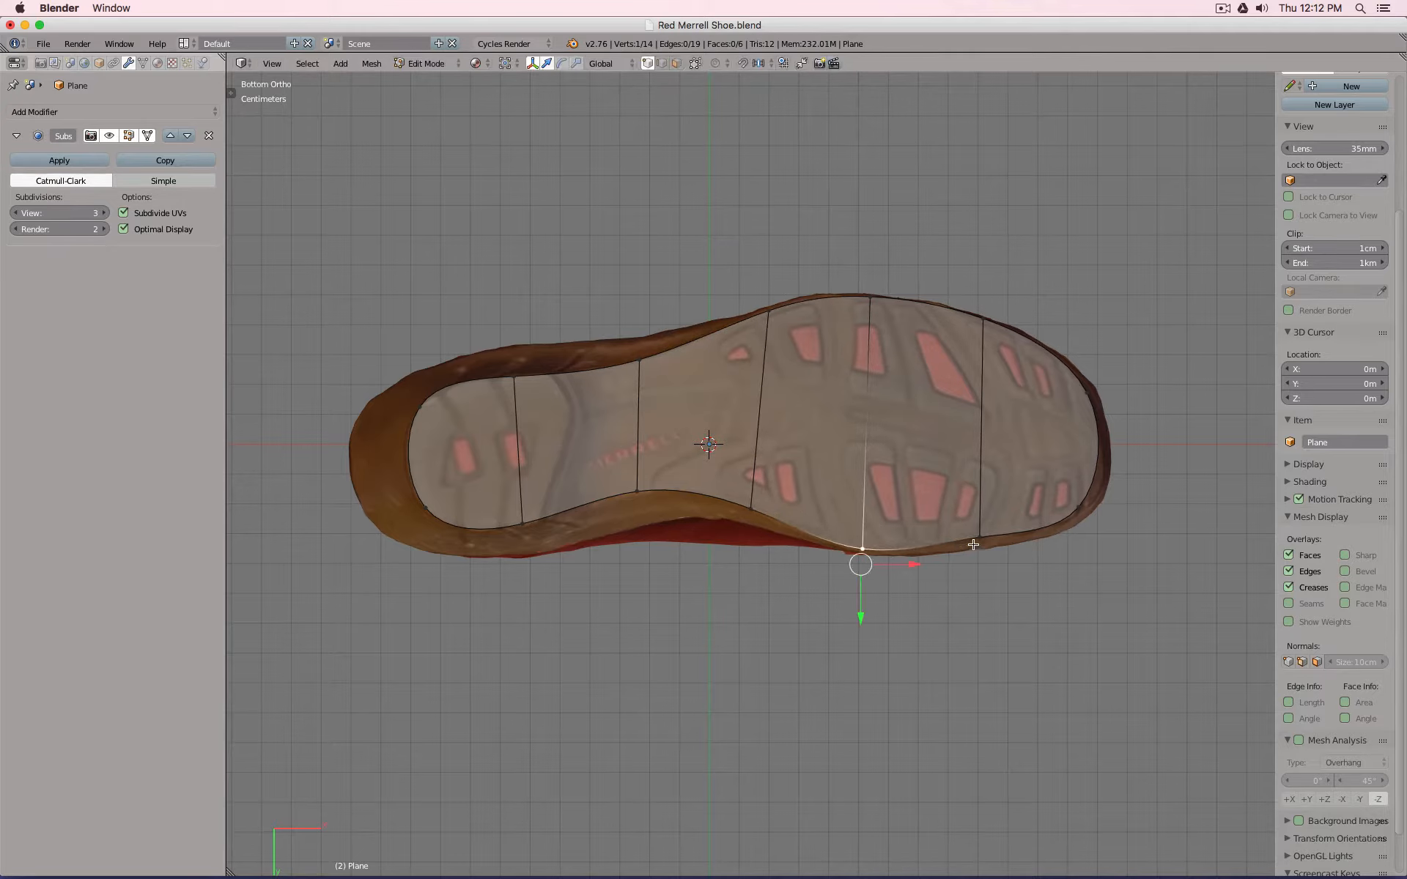
right_click(974, 544)
drag(980, 582, 987, 598)
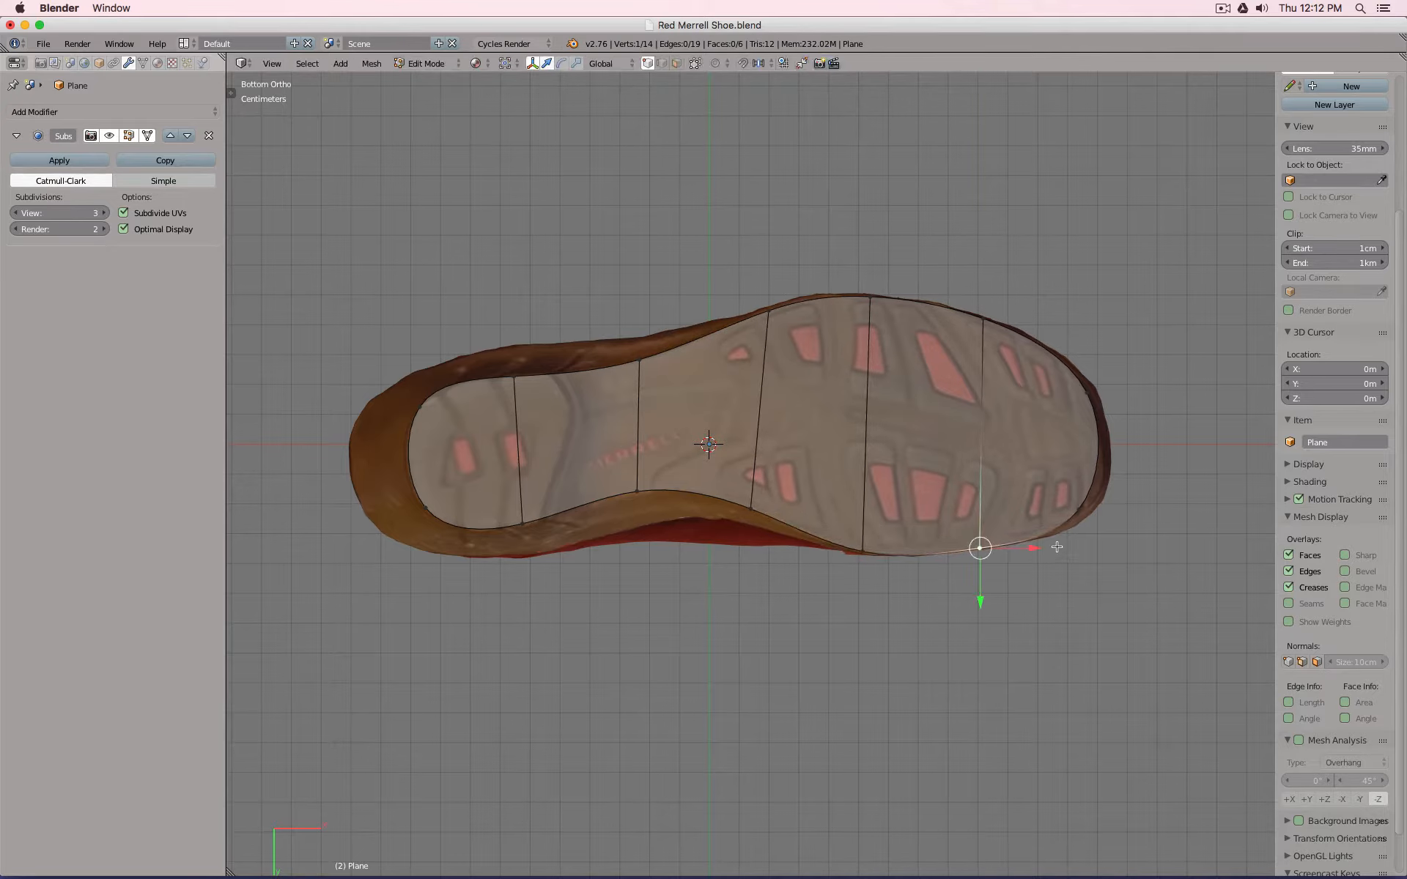
Move the arch-side toe corner vertex out to the tip and shift its neighbouring forefoot vertex along the edge toward the toe.
right_click(1083, 507)
key(g)
click(1111, 509)
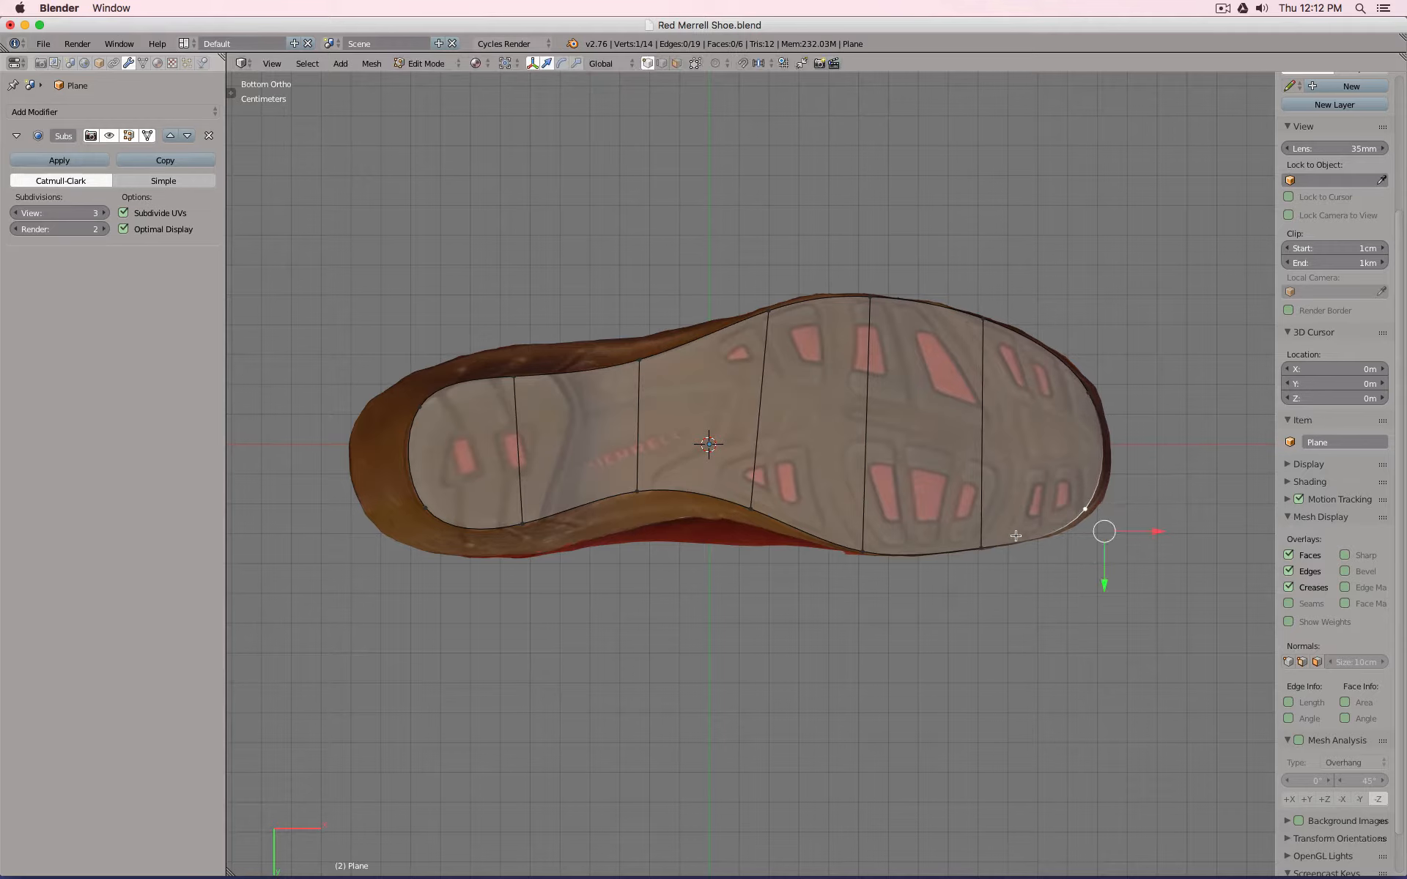
right_click(995, 551)
key(g)
key(g)
click(1029, 547)
key(g)
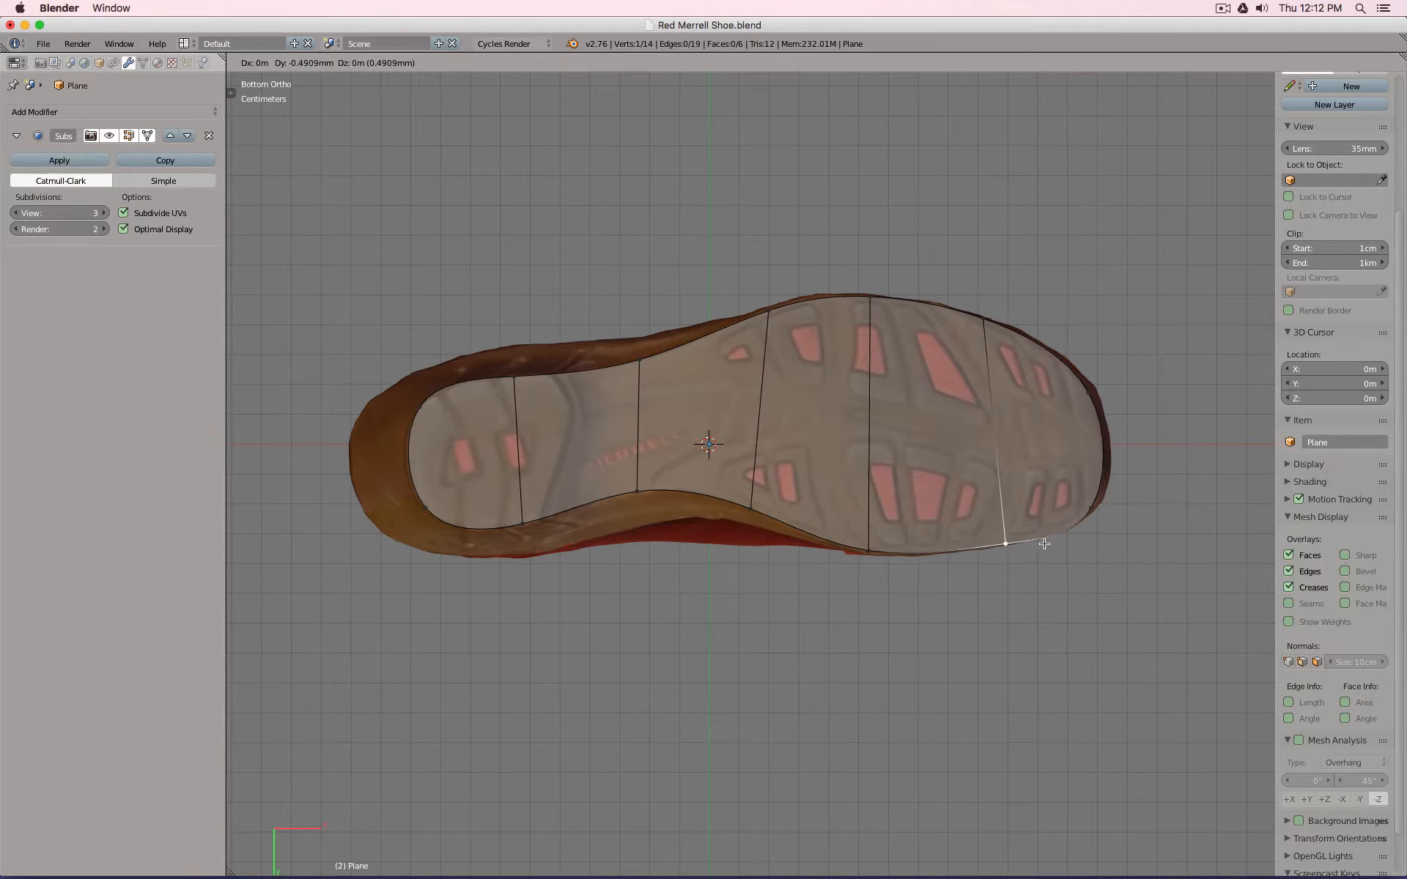
click(1046, 541)
Check the arch-side toe and ball vertices and nudge the front forefoot vertex on the opposite side onto the sole's edge.
right_click(1091, 503)
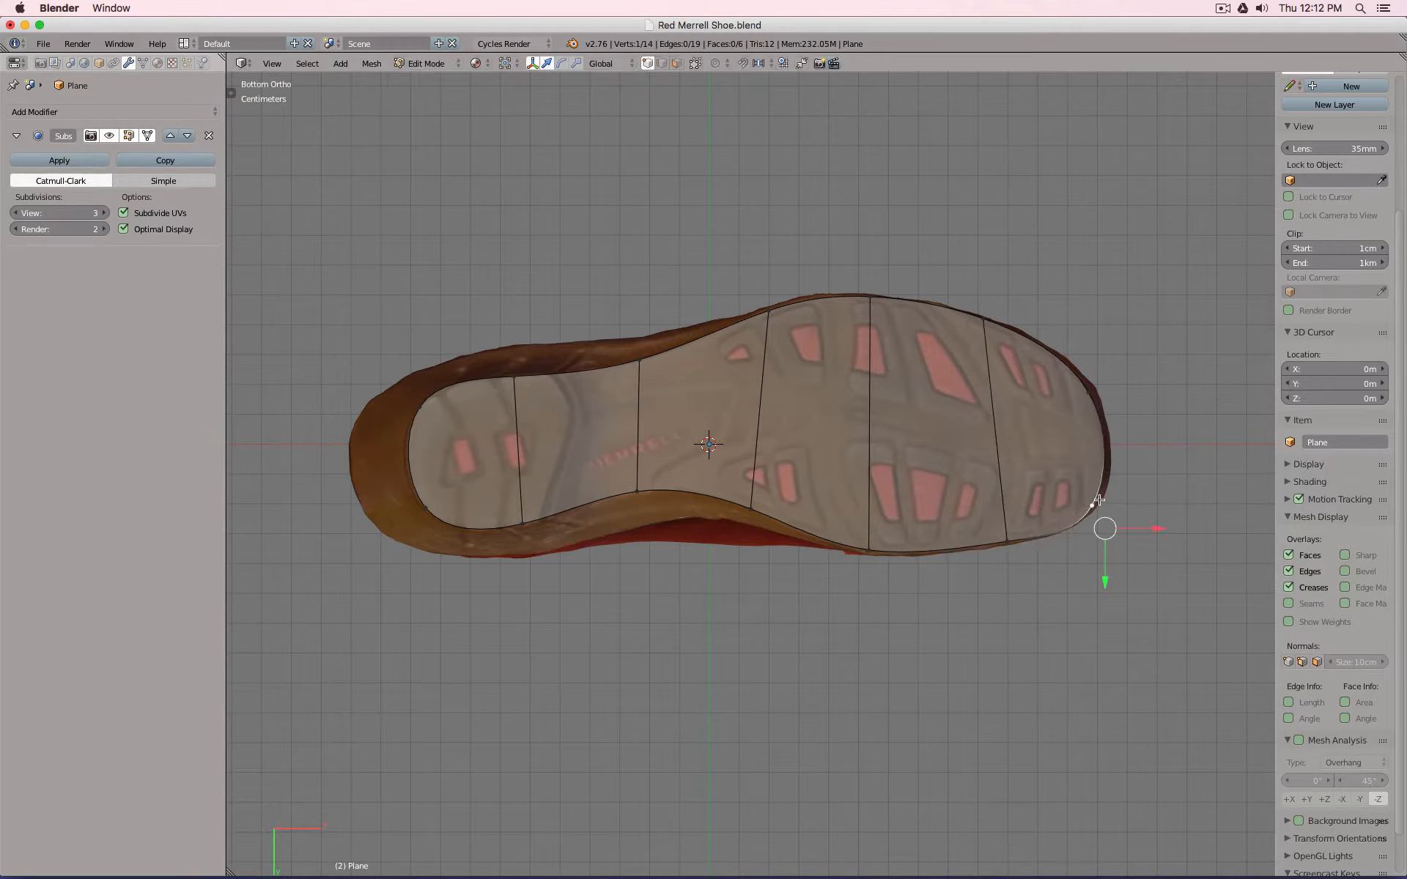
right_click(869, 550)
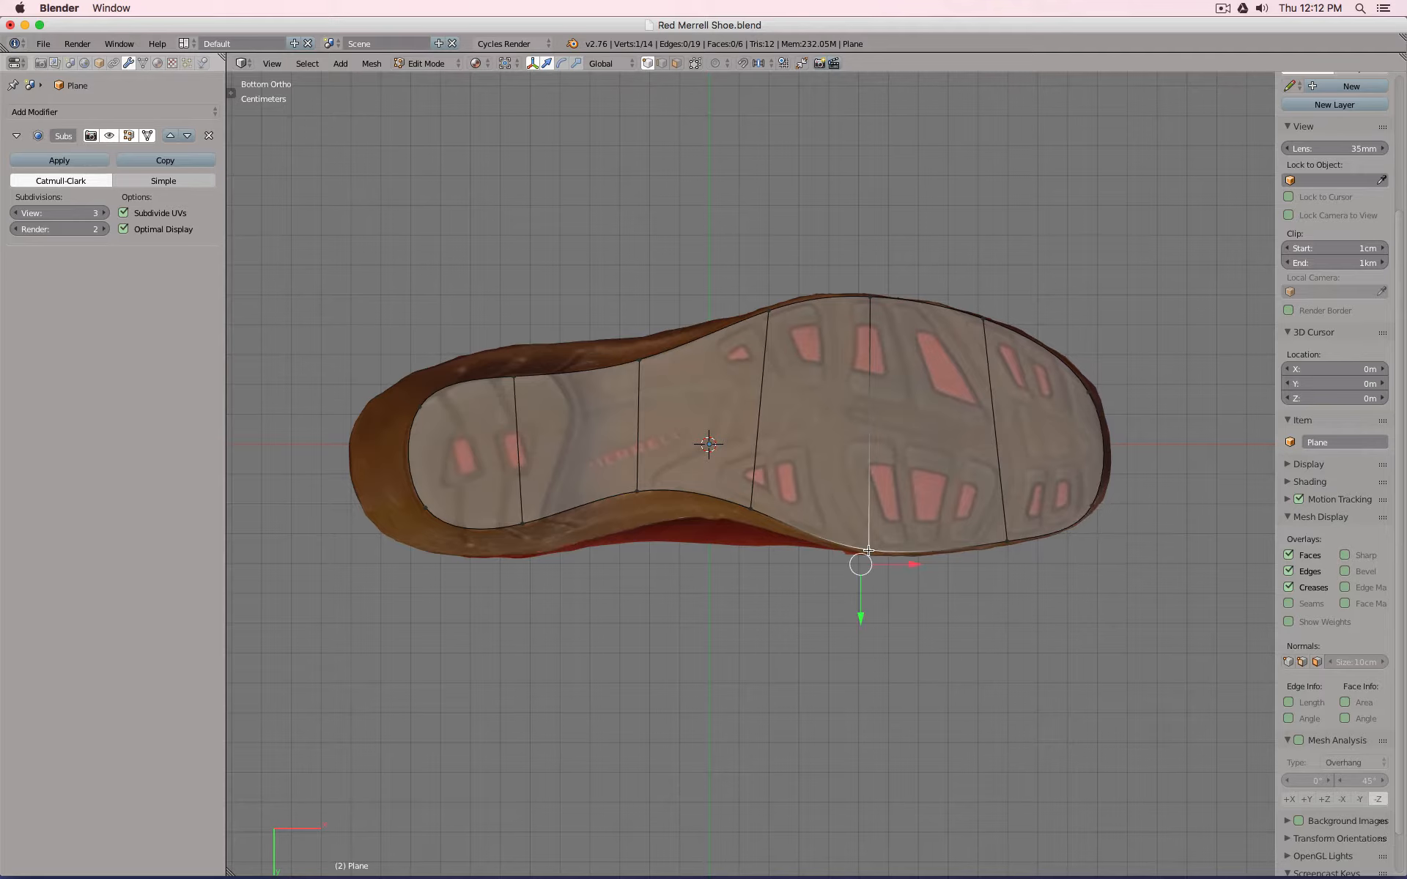
right_click(984, 322)
key(g)
click(987, 324)
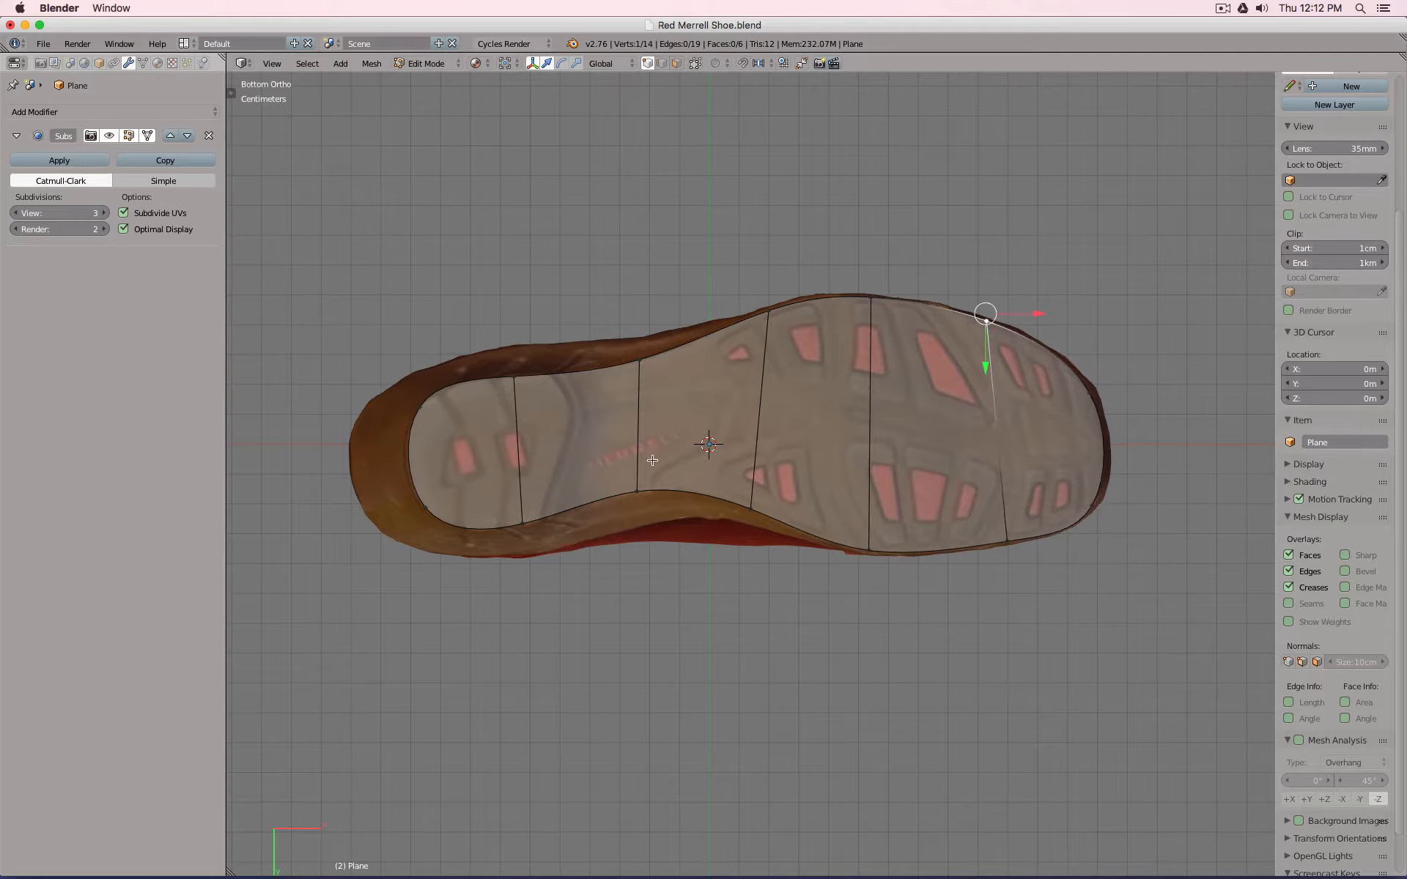
Nudge the arch-side vertices at the front of the arch and beside the heel onto the sole's bottom edge.
right_click(751, 505)
key(g)
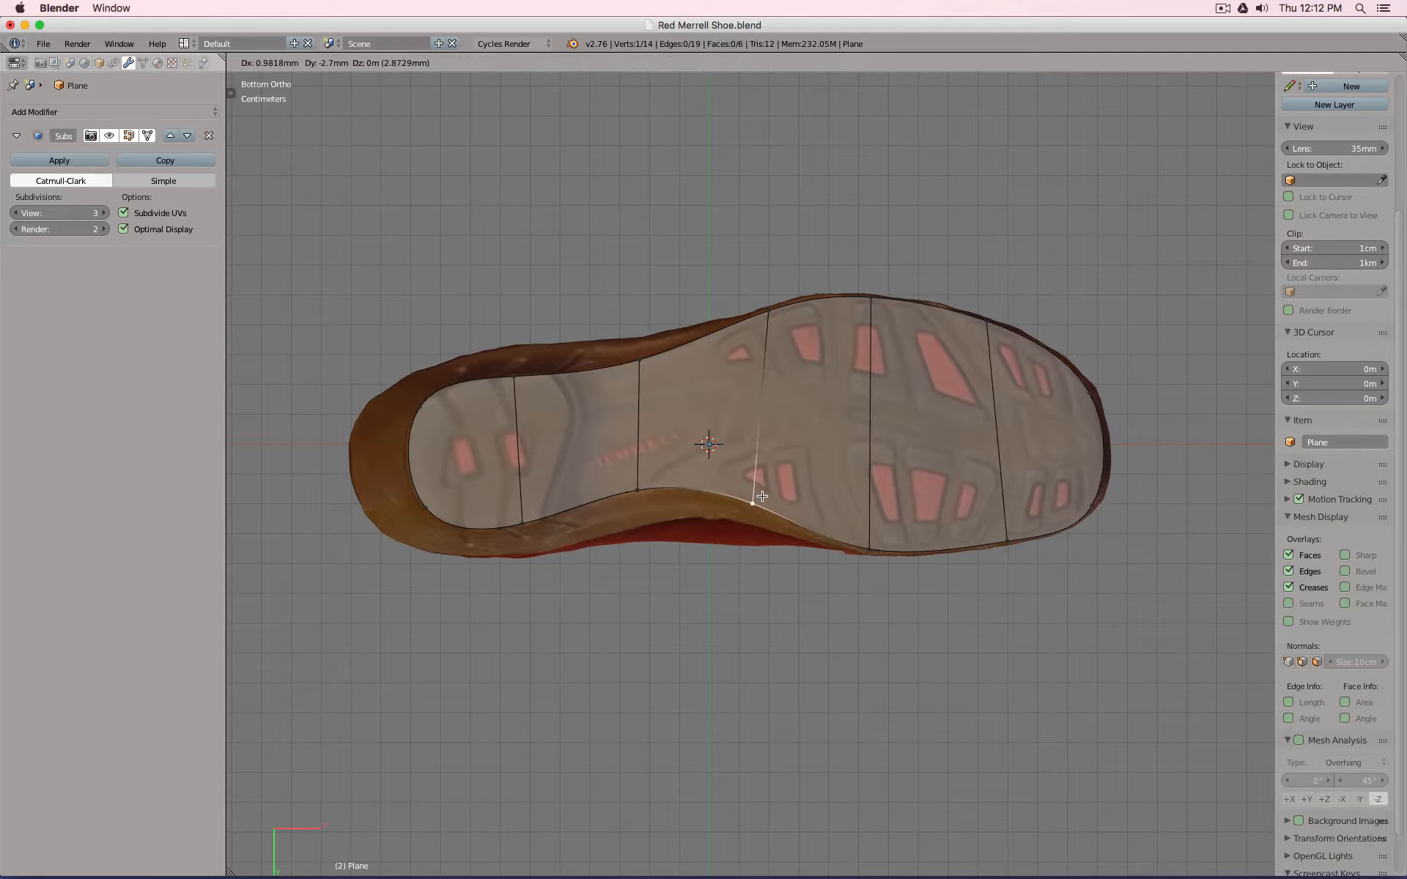
click(748, 503)
right_click(521, 525)
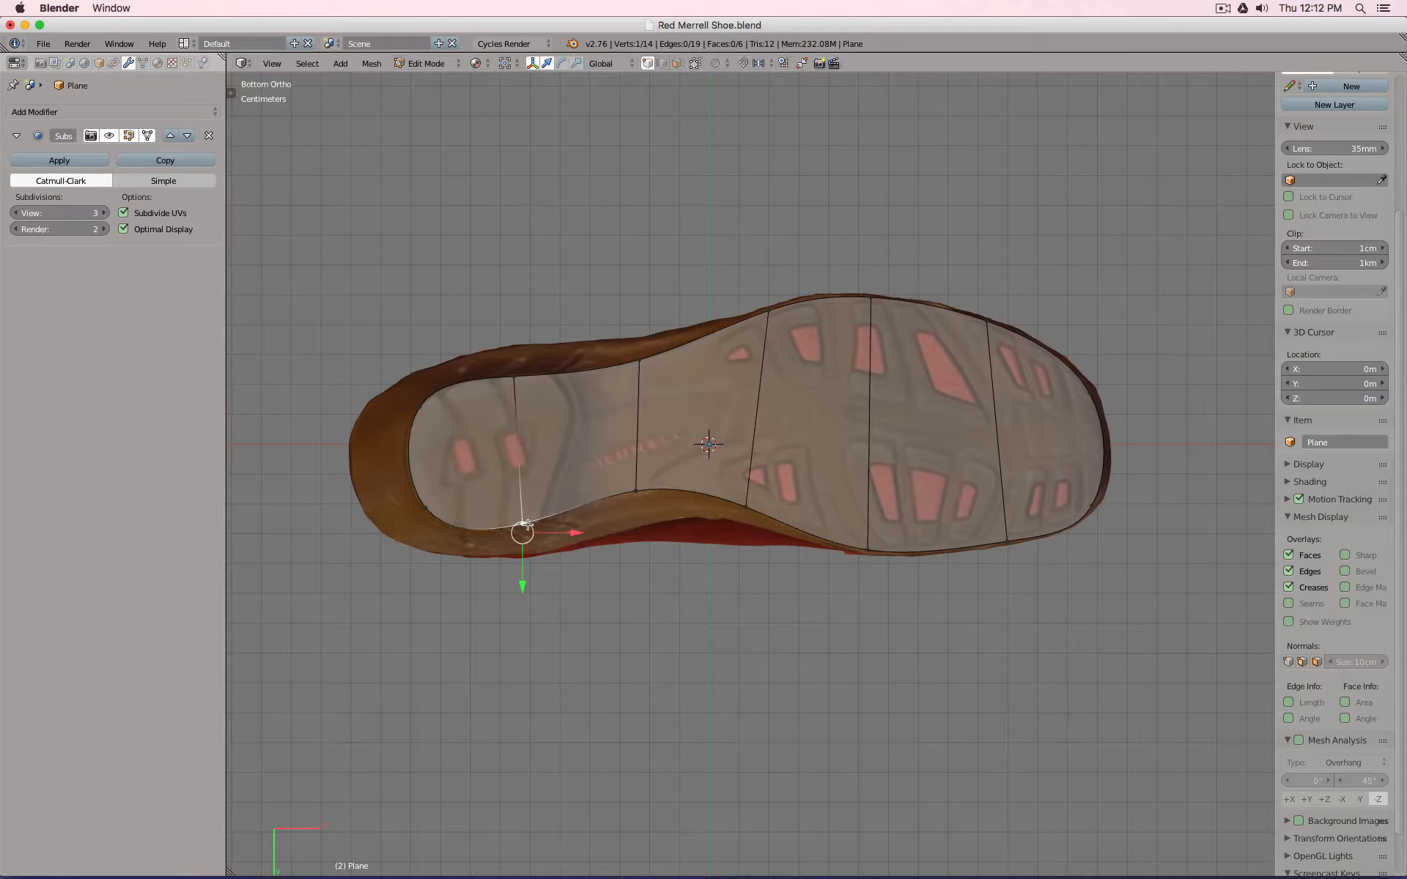
key(g)
click(521, 514)
Refine the two rear heel vertices and the heel vertex opposite the arch side to follow the heel's rounded edge.
right_click(425, 507)
key(g)
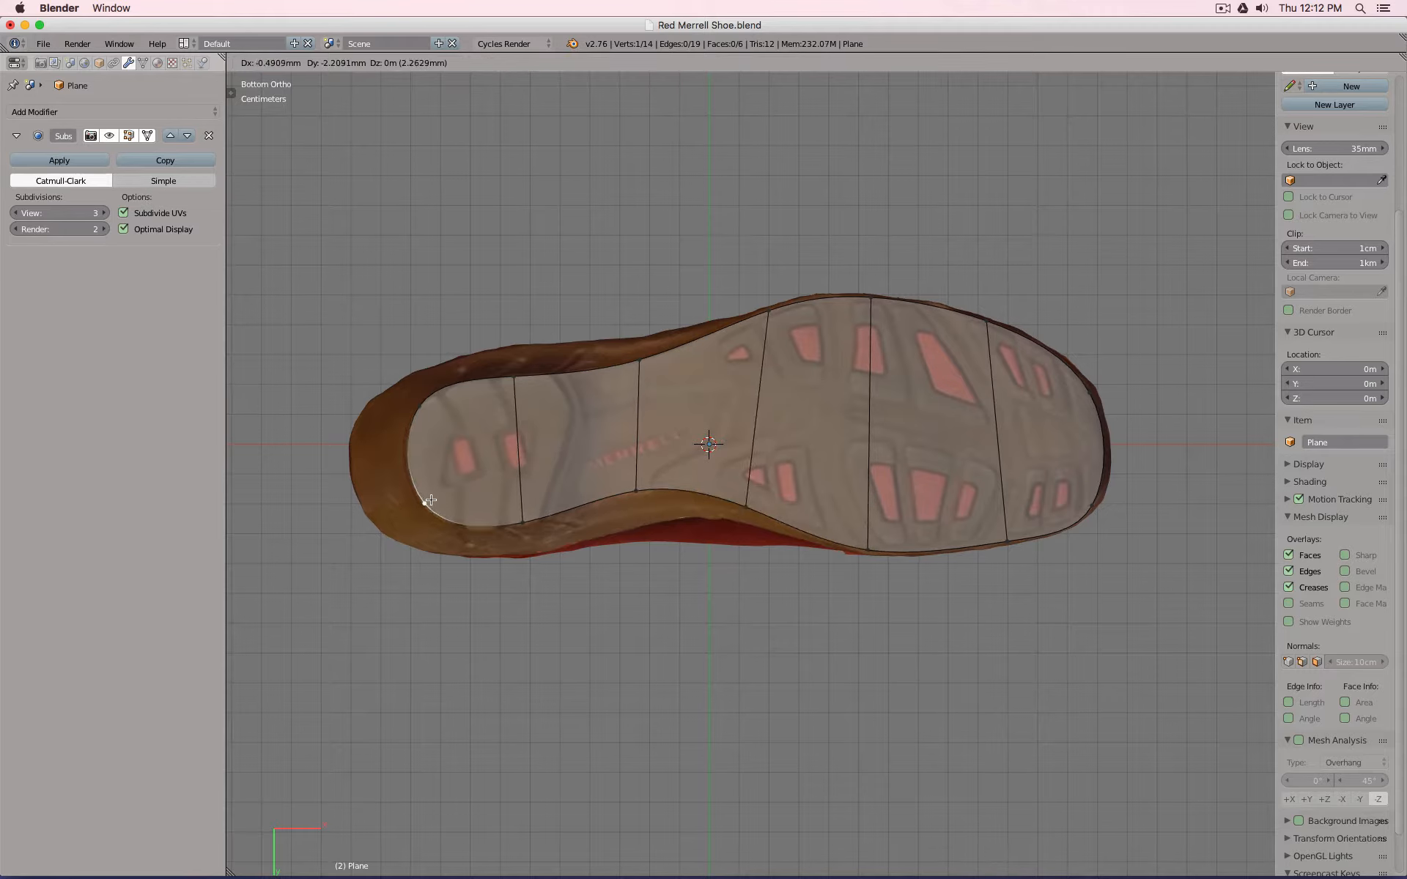
click(424, 507)
right_click(421, 403)
key(g)
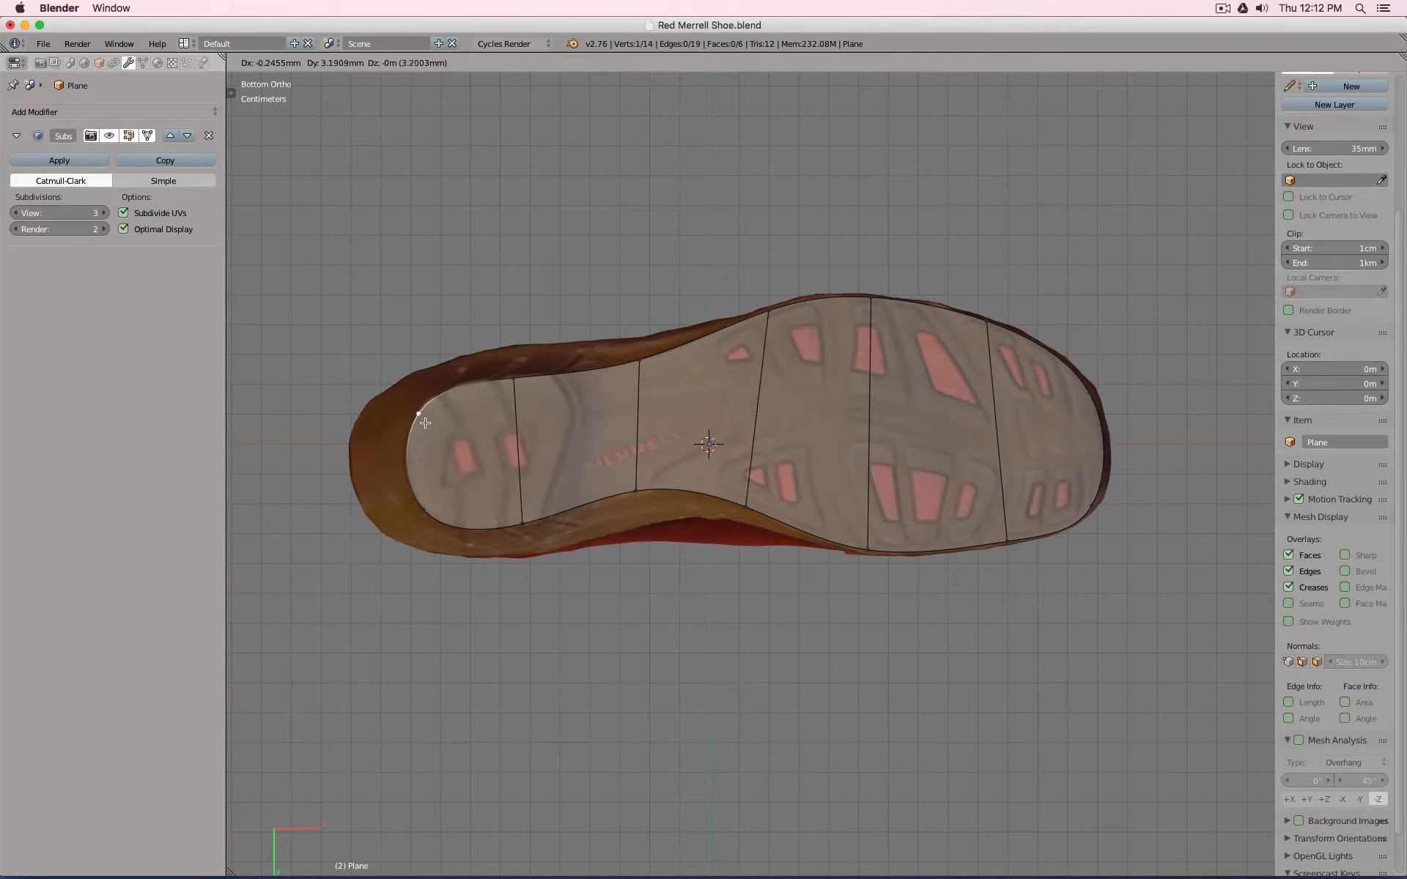
click(418, 410)
right_click(501, 385)
key(g)
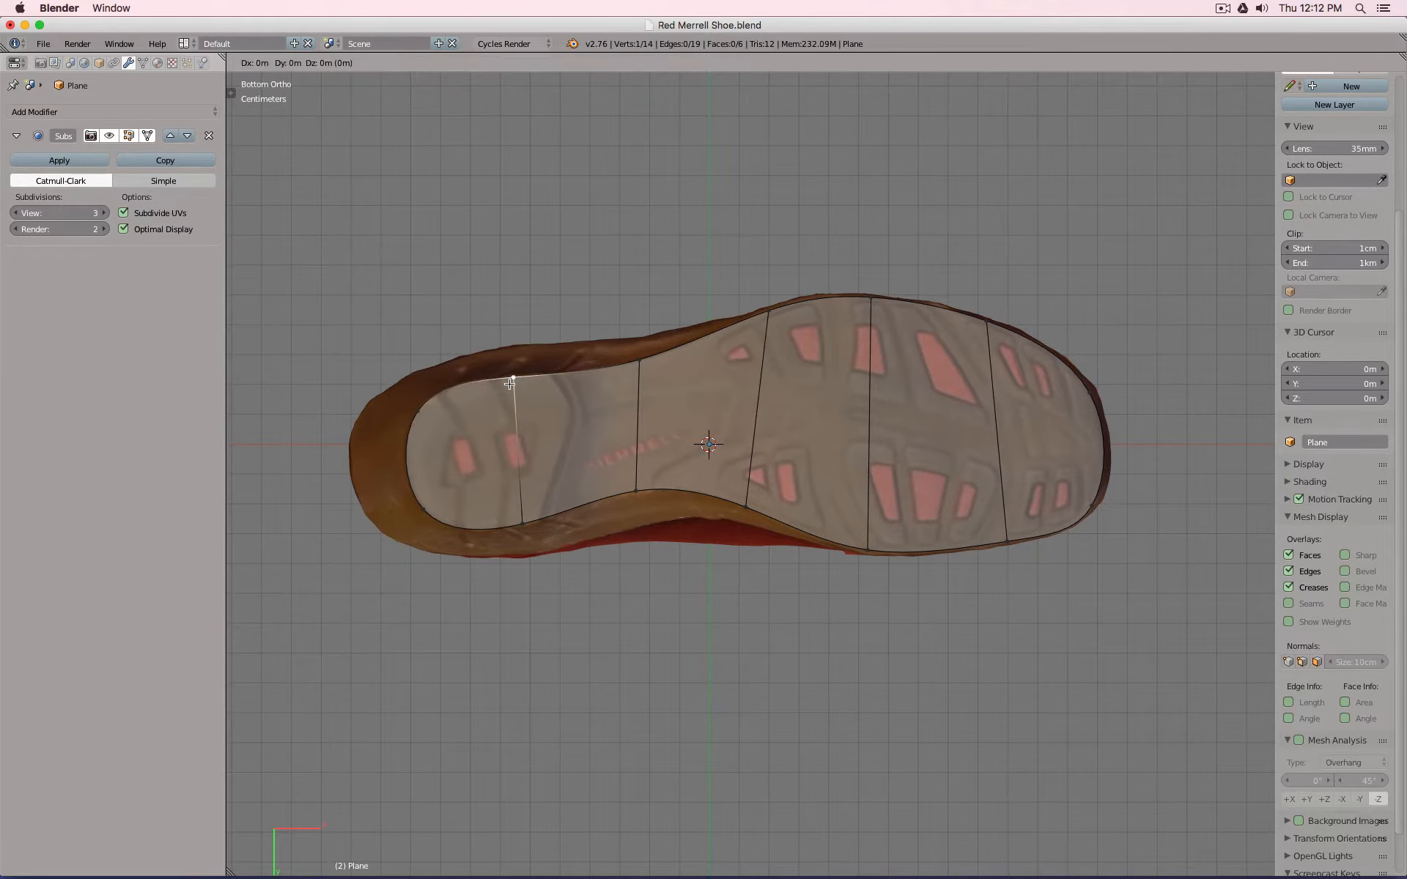
click(501, 384)
Leave mesh editing and check the outline against the shoe from the front, top and bottom.
scroll(641, 393, down, 2)
key(KP_1)
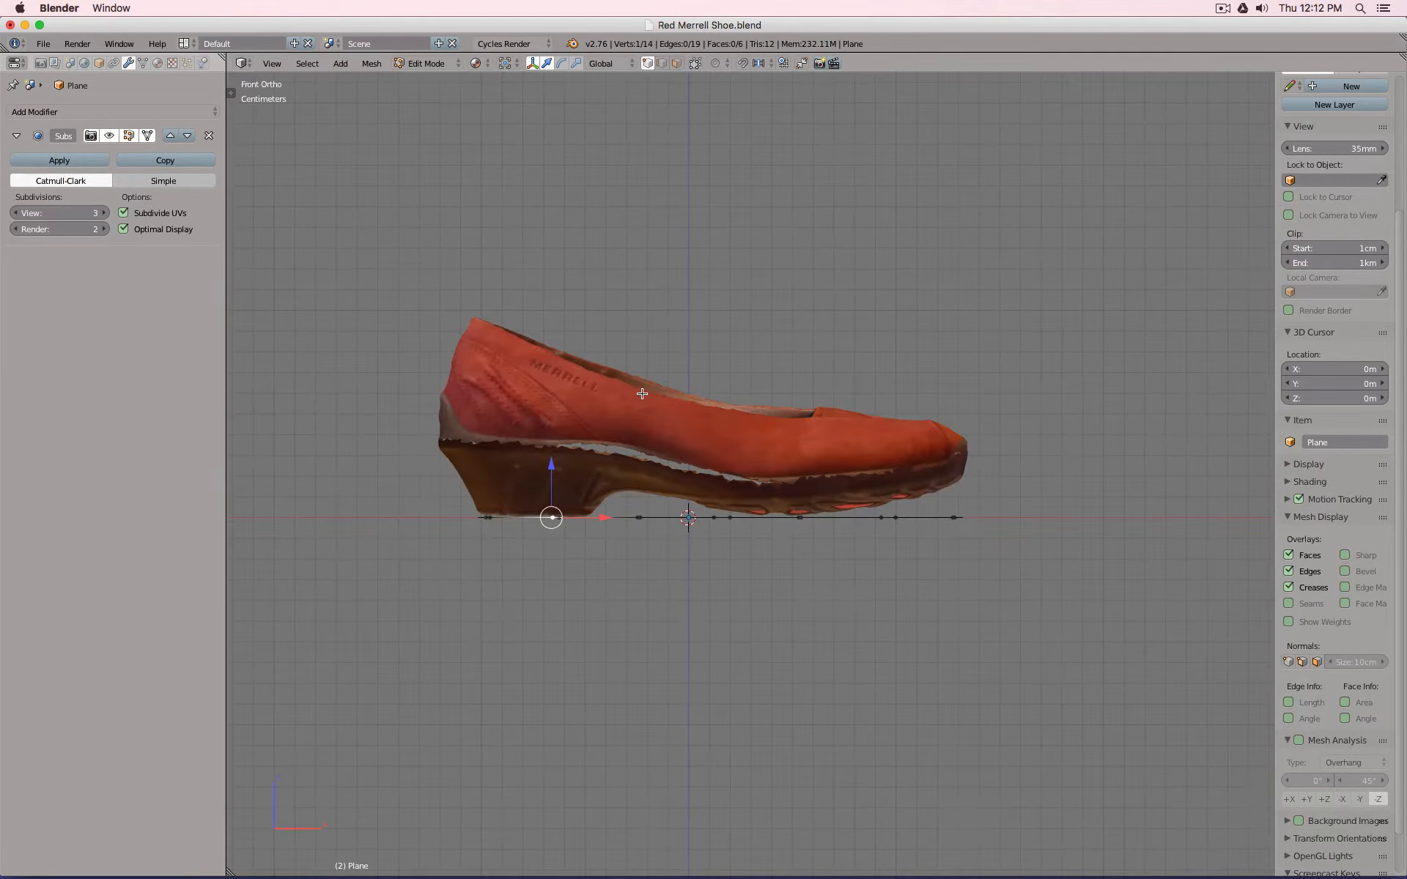
key(KP_7)
key(KP_1)
key(ctrl+KP_7)
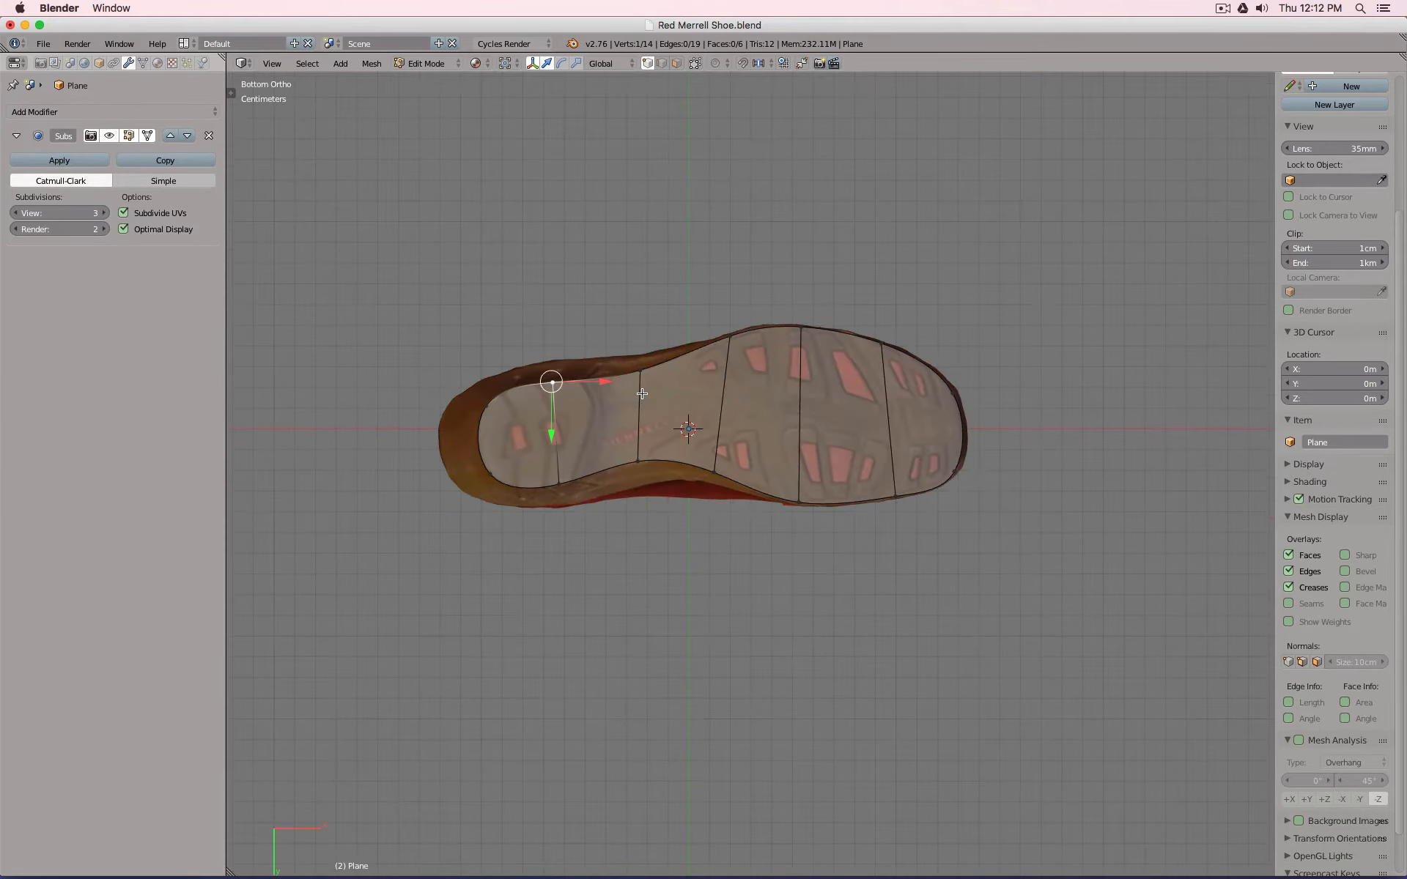
key(Tab)
key(KP_1)
key(KP_7)
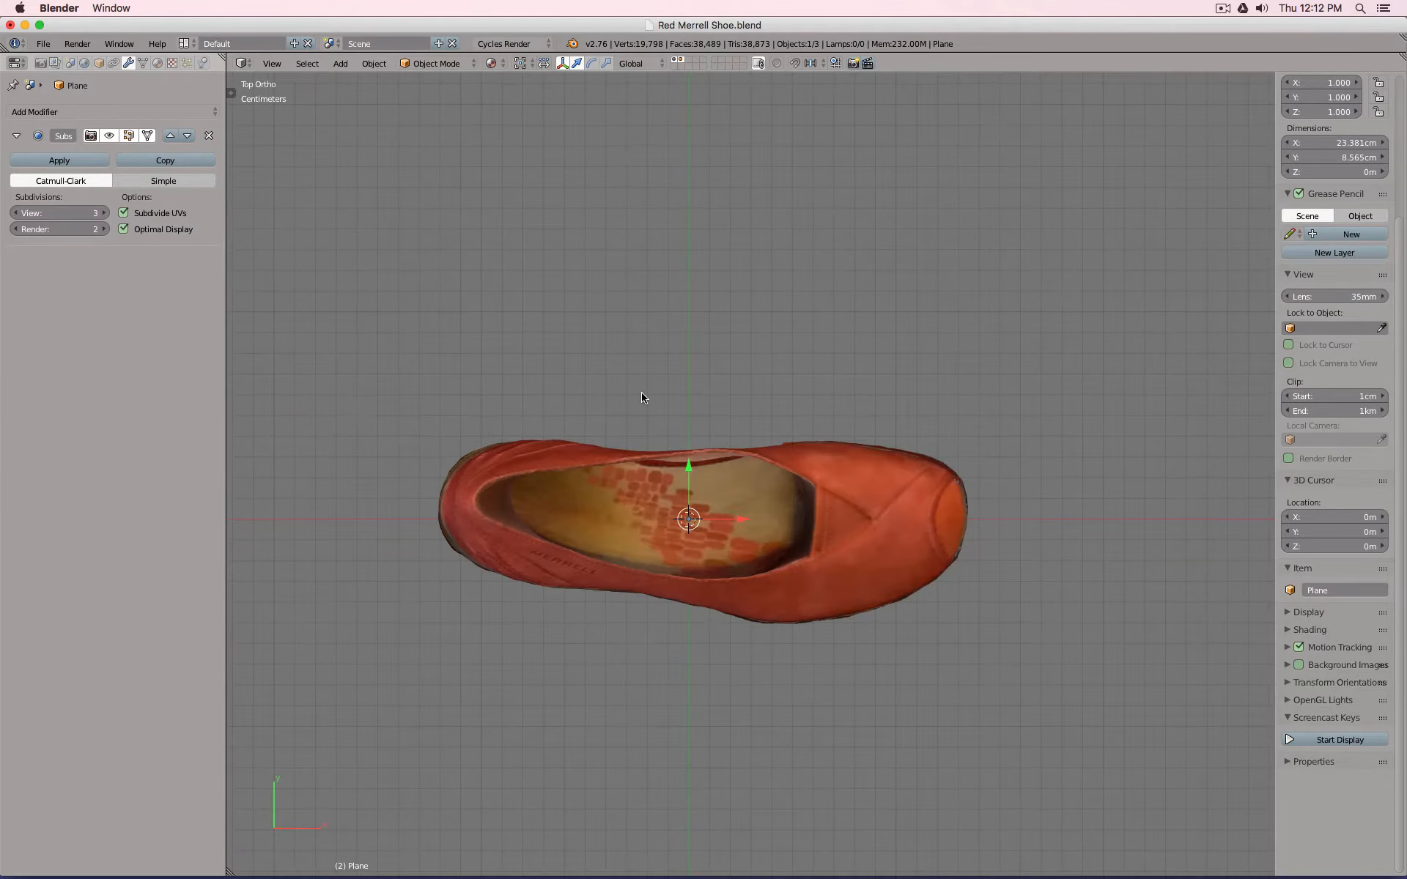
key(ctrl+KP_7)
key(KP_1)
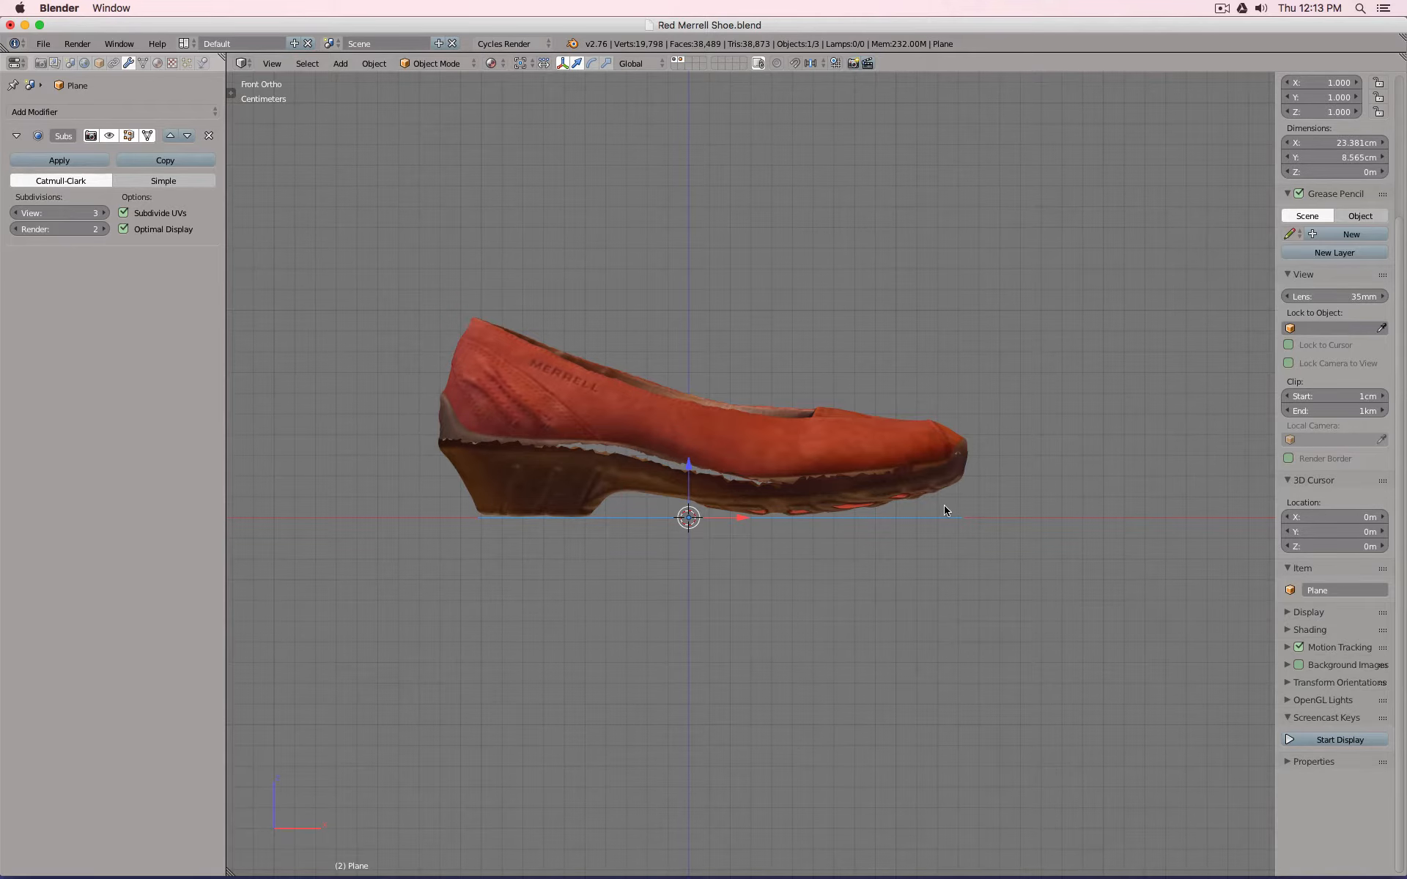
mouse_move(708, 511)
middle_down()
mouse_move(689, 506)
mouse_move(703, 503)
middle_up()
key(KP_7)
key(KP_1)
Duplicate the sole outline in place and raise all of the copy's vertices about 1.8 cm in Z.
key(shift+d)
right_click(702, 502)
key(Tab)
key(a)
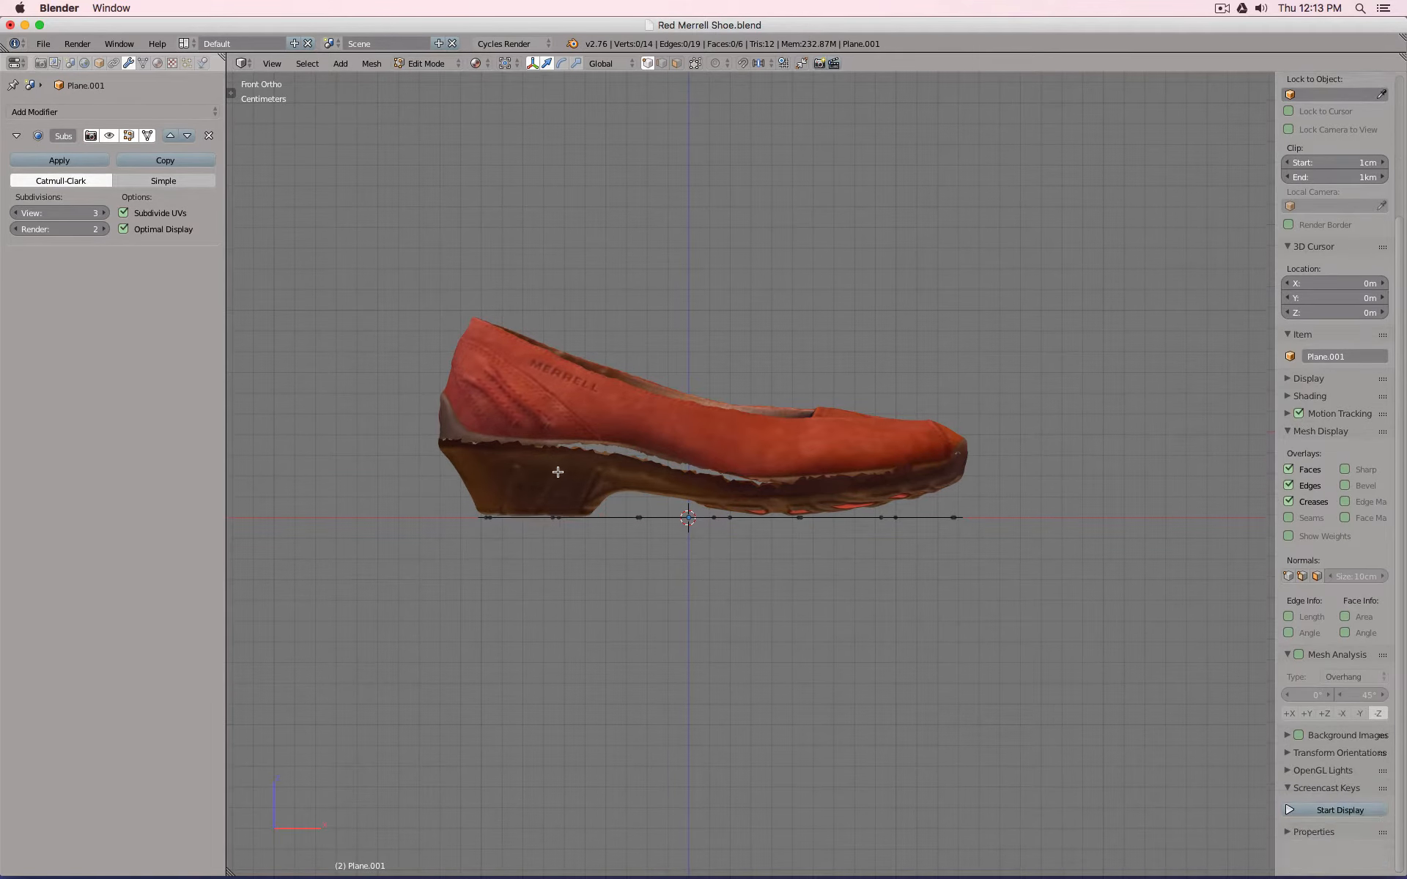
drag(721, 466, 727, 423)
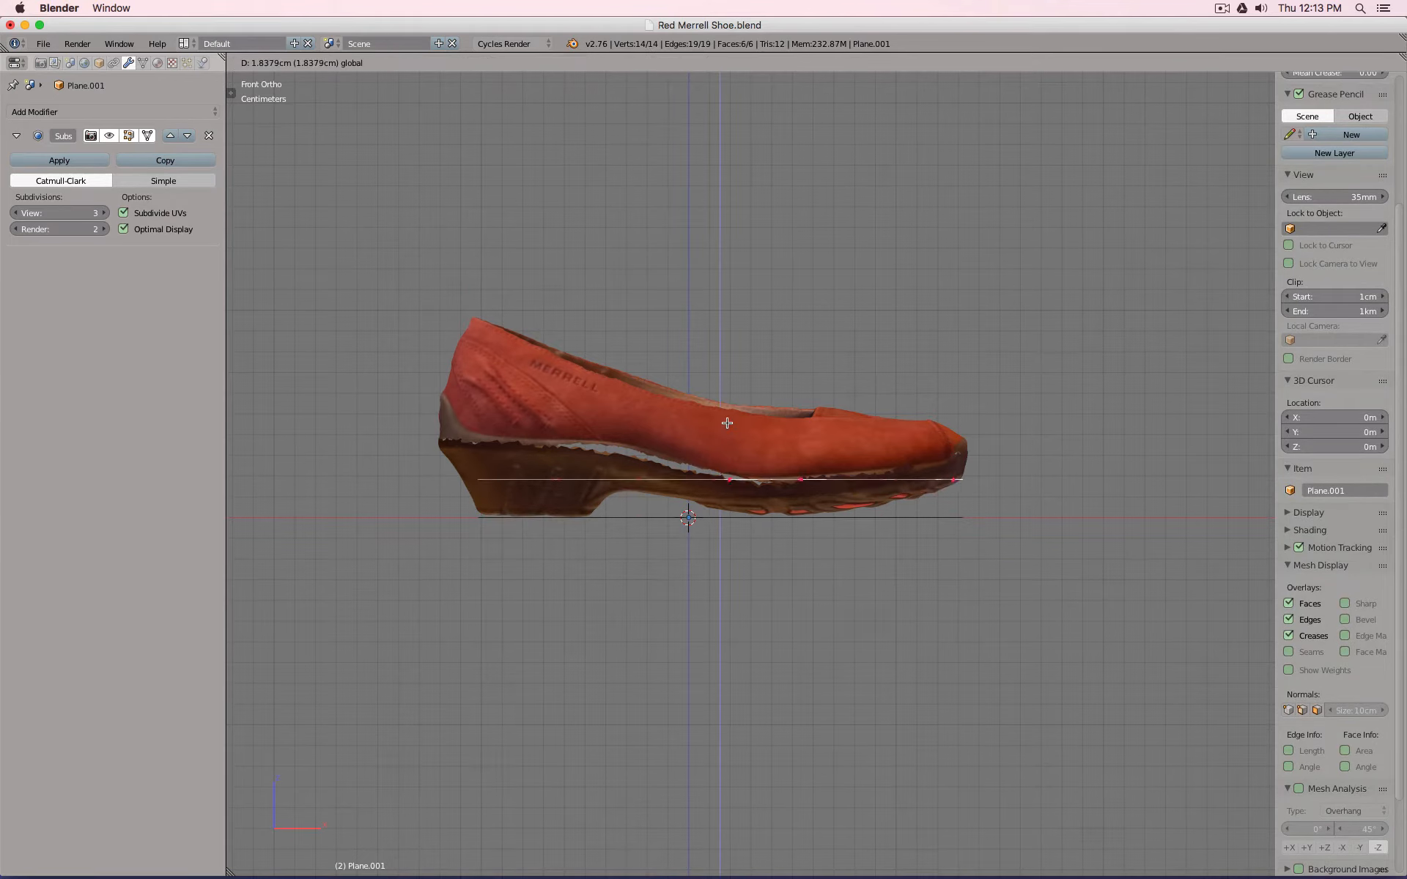
Raise the copy's arch and front heel vertex pairs in Z toward the upper edge of the sole.
key(a)
key(b)
drag(631, 449, 660, 491)
drag(639, 432, 639, 398)
key(a)
key(b)
drag(540, 453, 663, 487)
click(558, 403)
Lower the copy's forefoot vertices slightly in Z to follow the sole's side profile.
key(a)
key(b)
drag(641, 410, 890, 527)
key(a)
key(b)
drag(757, 424, 754, 442)
Adjust the copy's toe and front forefoot vertex pairs to follow the rising toe profile of the sole.
key(a)
key(b)
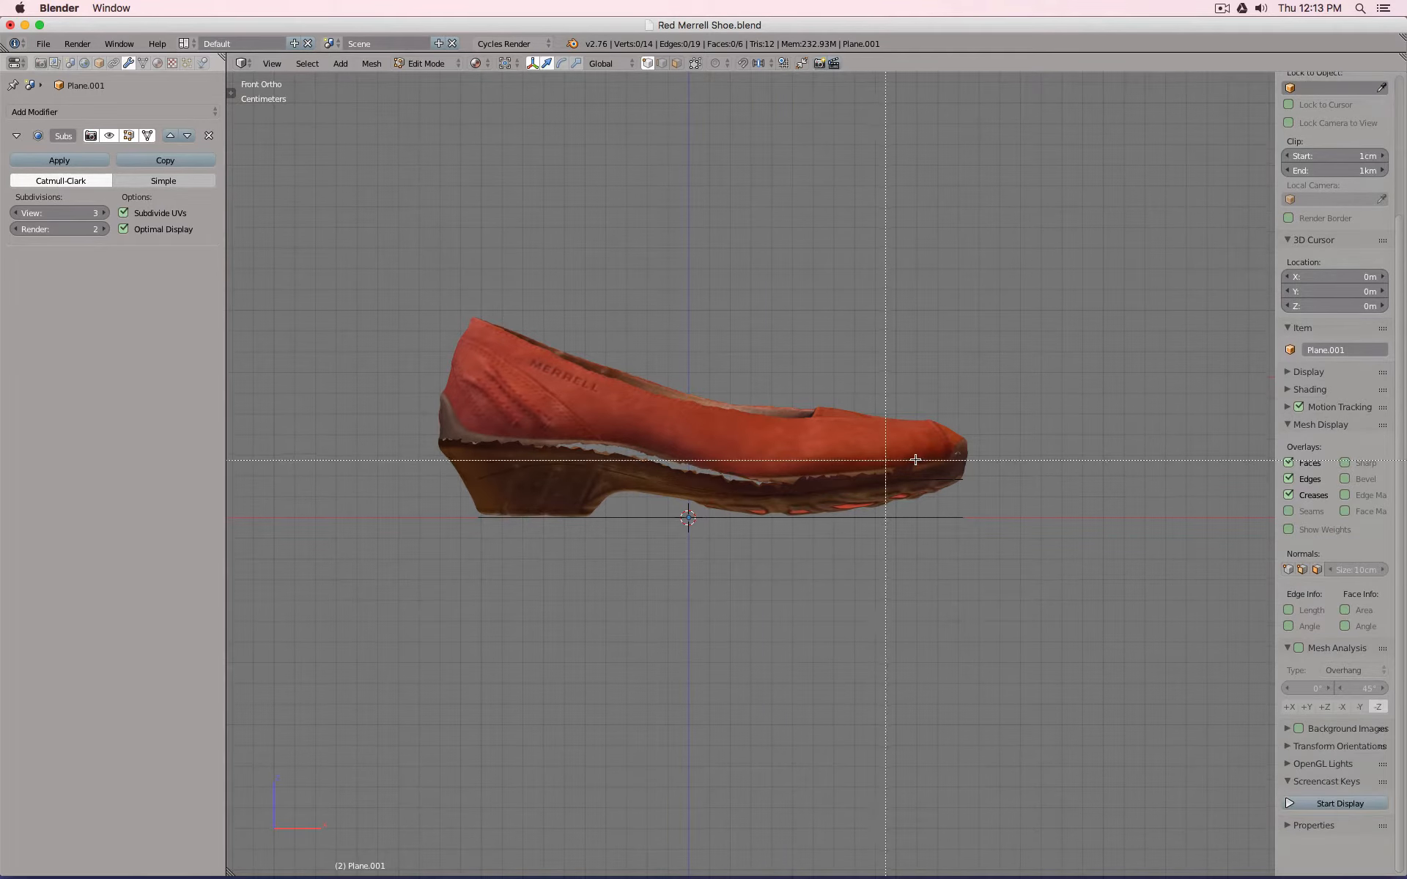
drag(935, 459, 966, 414)
key(a)
key(b)
drag(863, 456, 917, 501)
drag(899, 426, 968, 430)
key(a)
key(b)
key(a)
key(b)
Move the rear heel vertex pair to the heel's upper back corner and fit the neighbouring pairs to the sole's side profile.
drag(466, 440, 520, 497)
key(g)
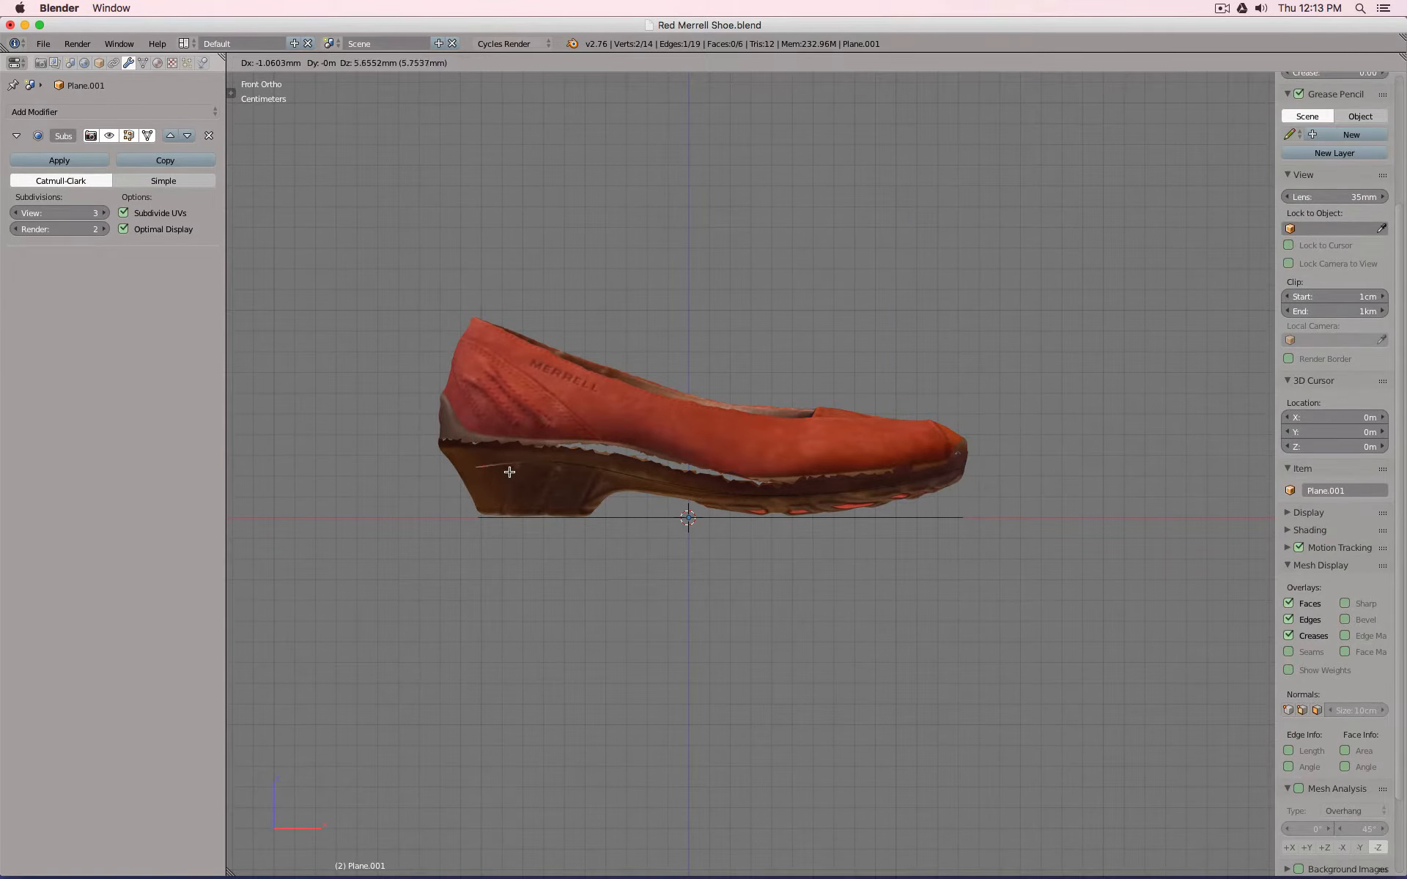
click(439, 448)
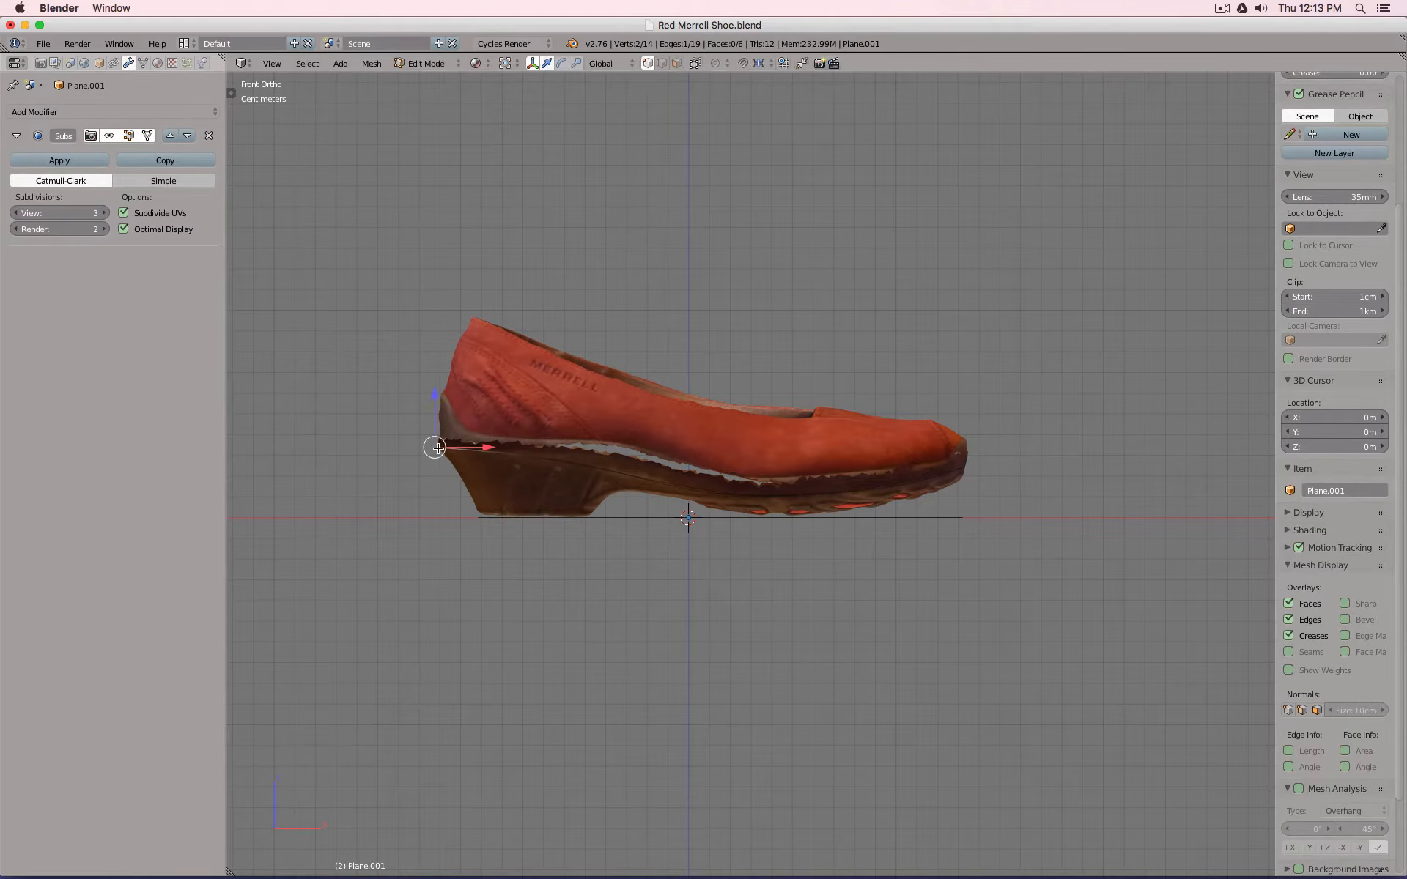
key(a)
key(b)
drag(540, 449, 596, 491)
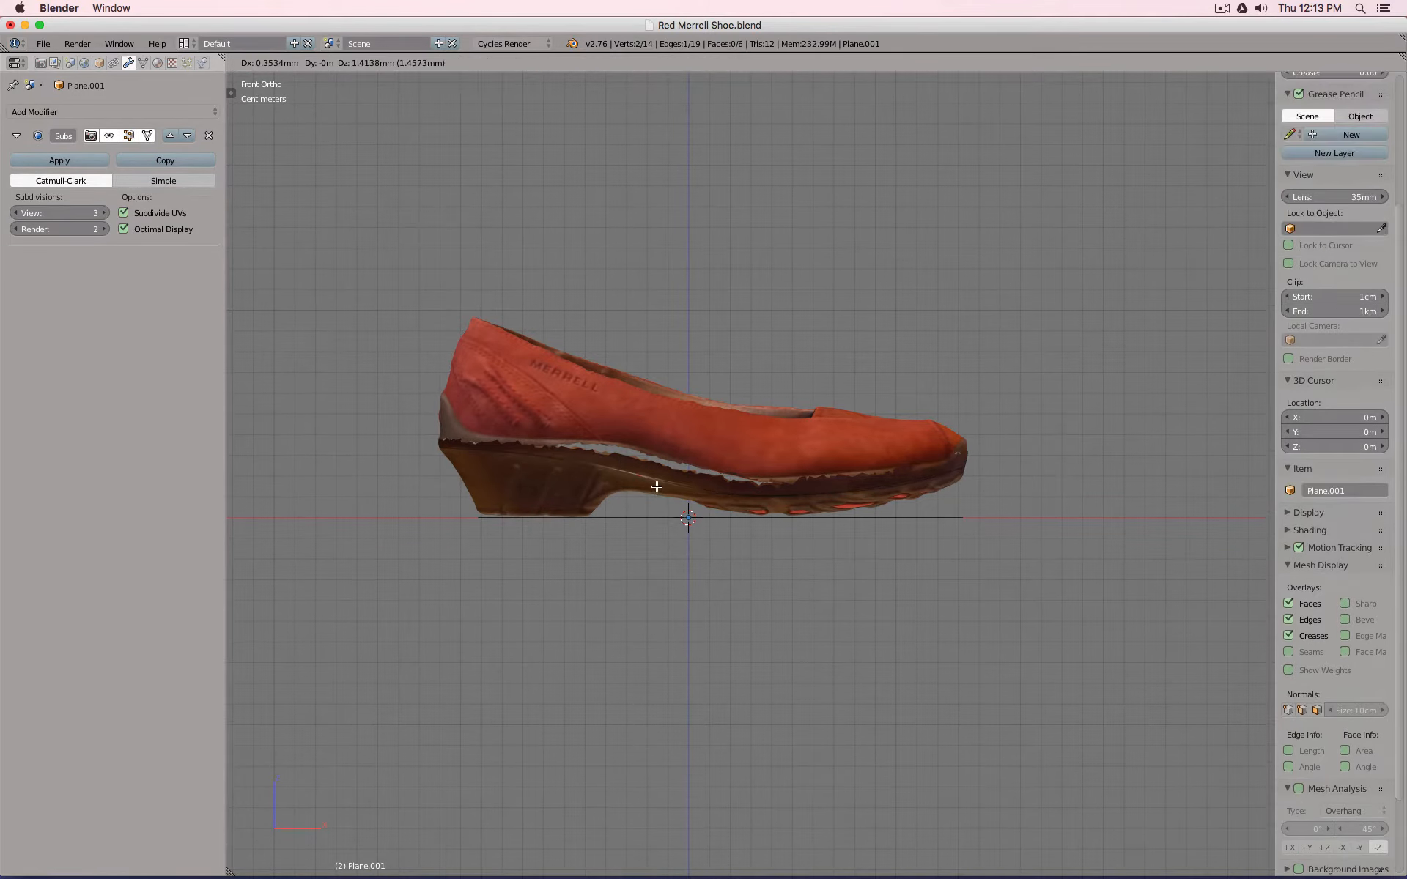
From below, move the copy's two midfoot vertices outward to the upper sole's edge on both sides.
middle_drag(594, 478, 673, 397)
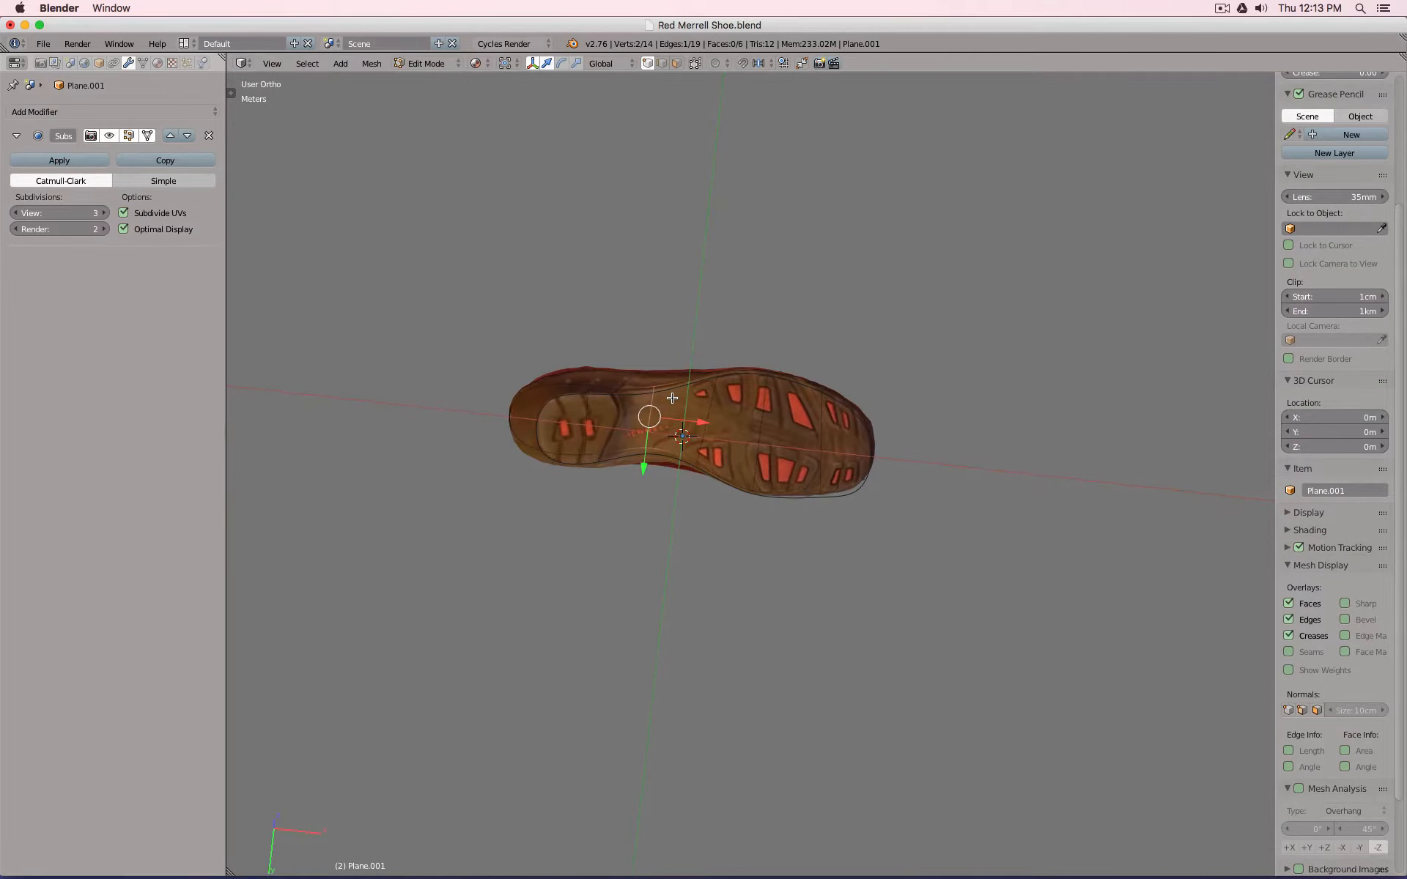
key(ctrl+KP_7)
scroll(570, 418, up, 7)
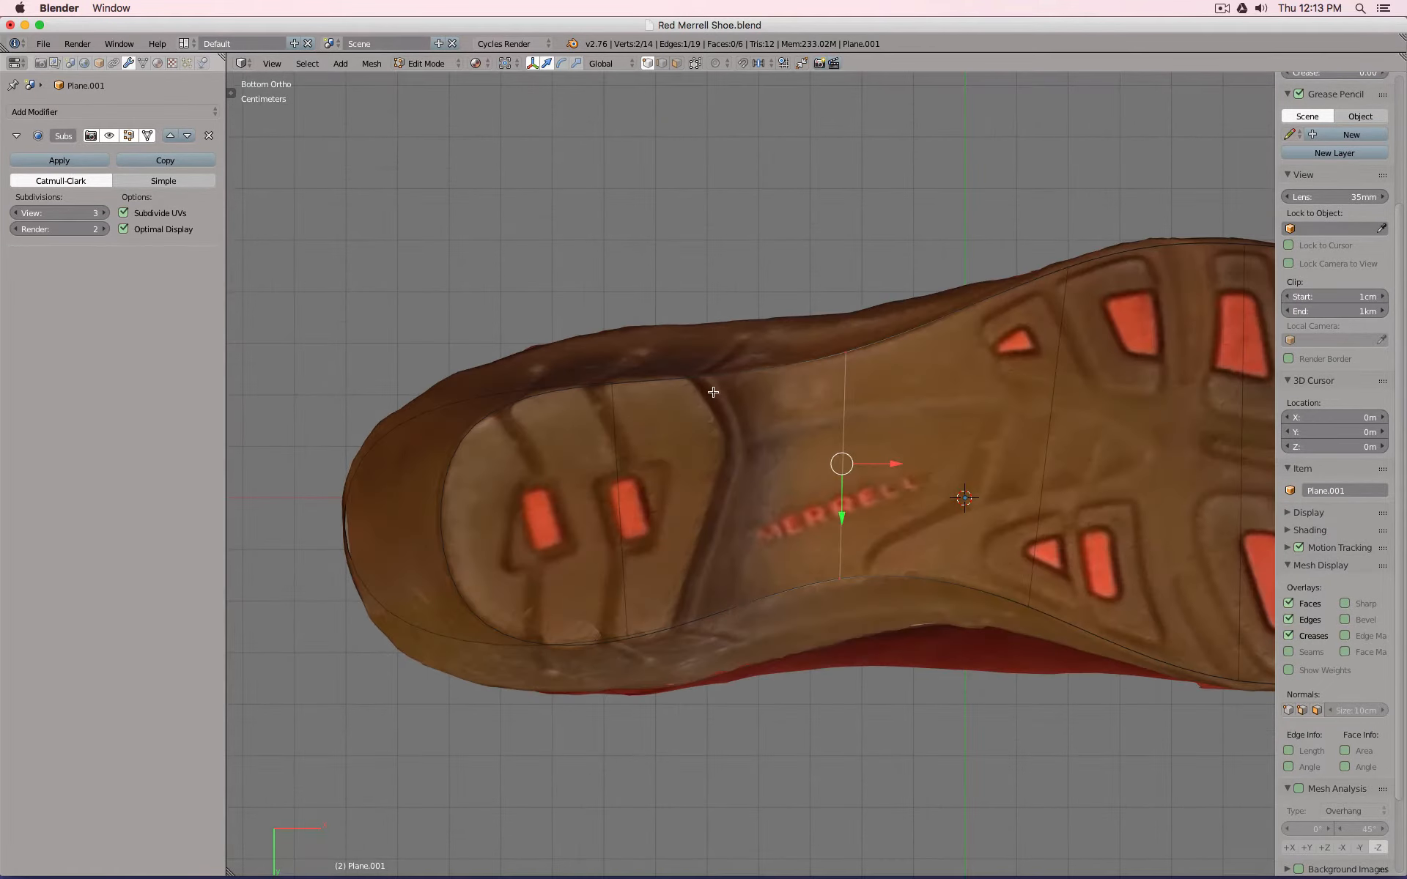
right_click(866, 351)
key(g)
click(854, 375)
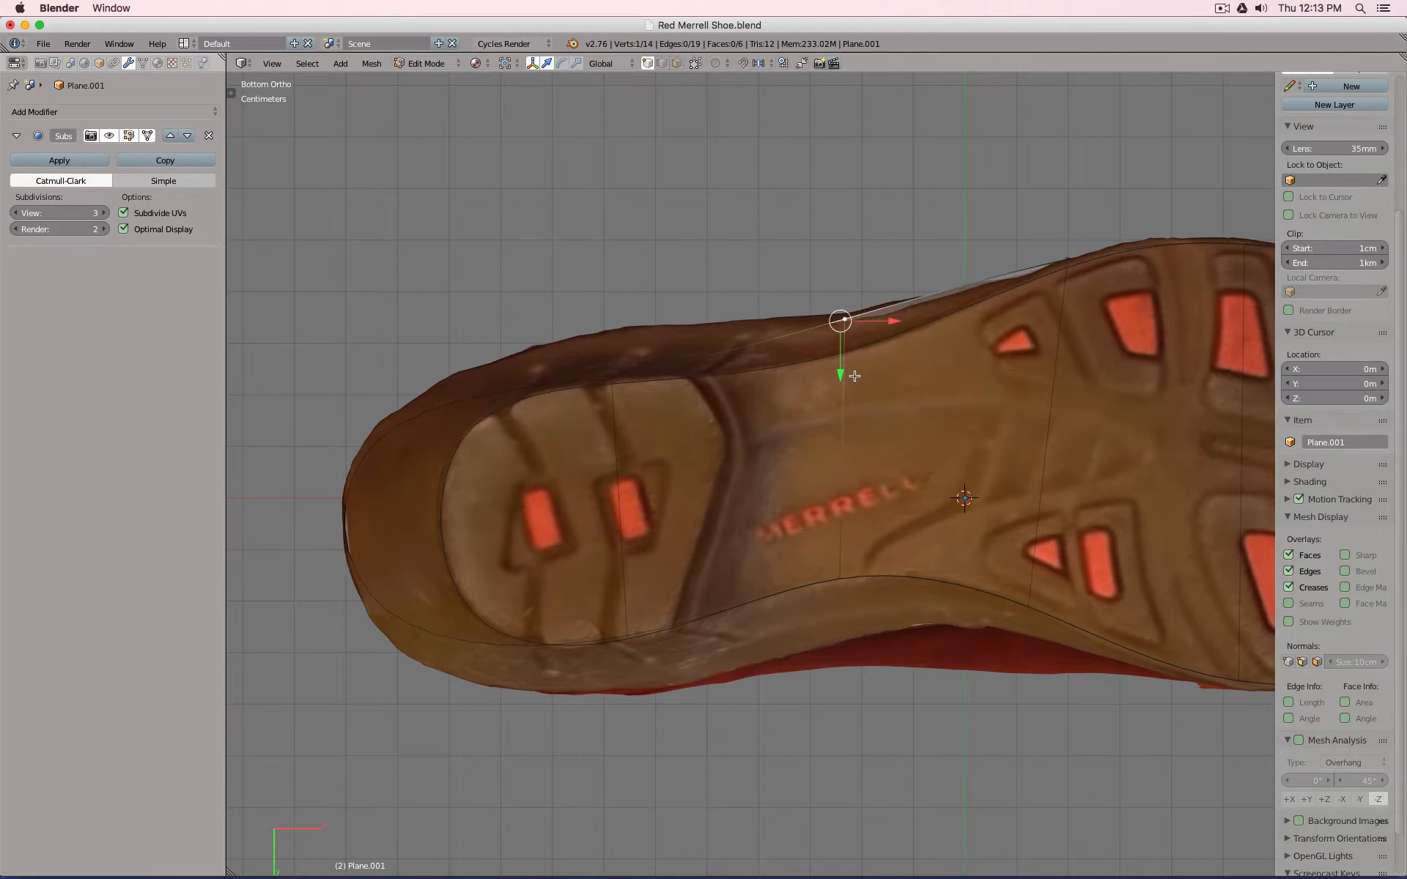
right_click(849, 596)
key(g)
key(y)
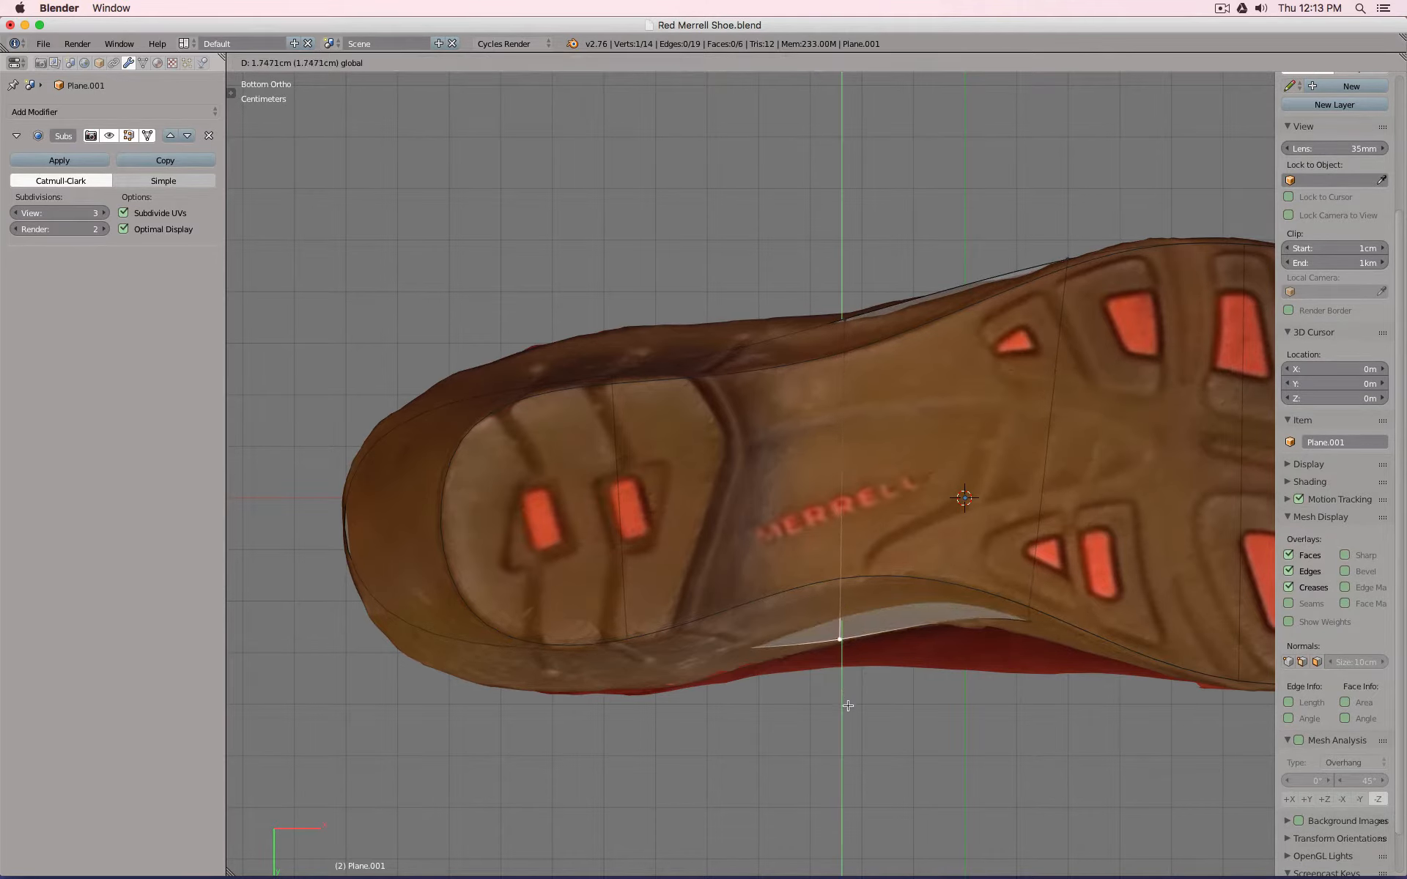
click(849, 701)
Move the two front heel vertices outward in Y to the wide upper edge of the heel.
right_click(639, 663)
key(g)
key(y)
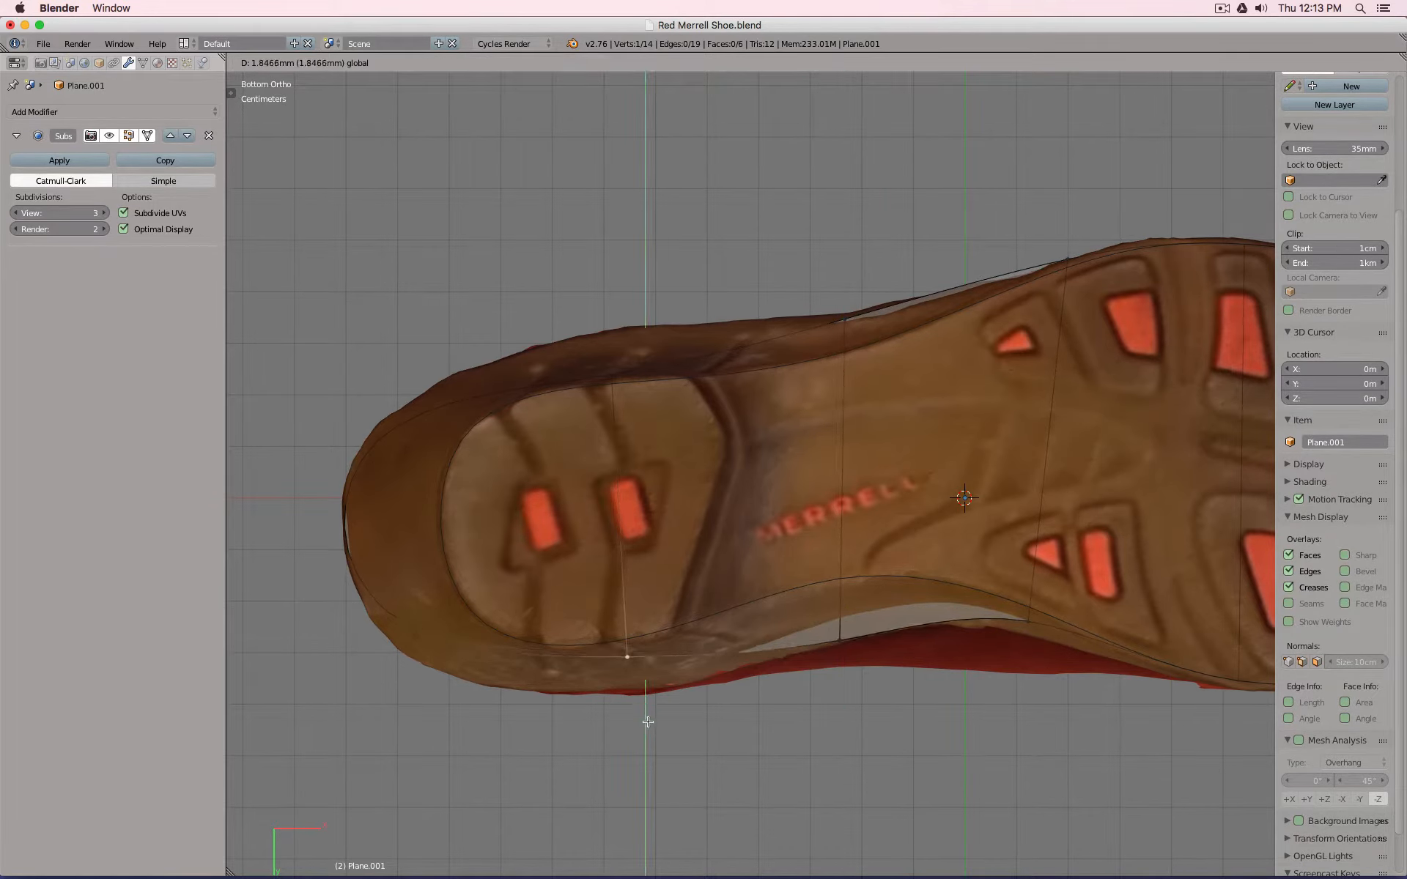
click(645, 760)
click(99, 63)
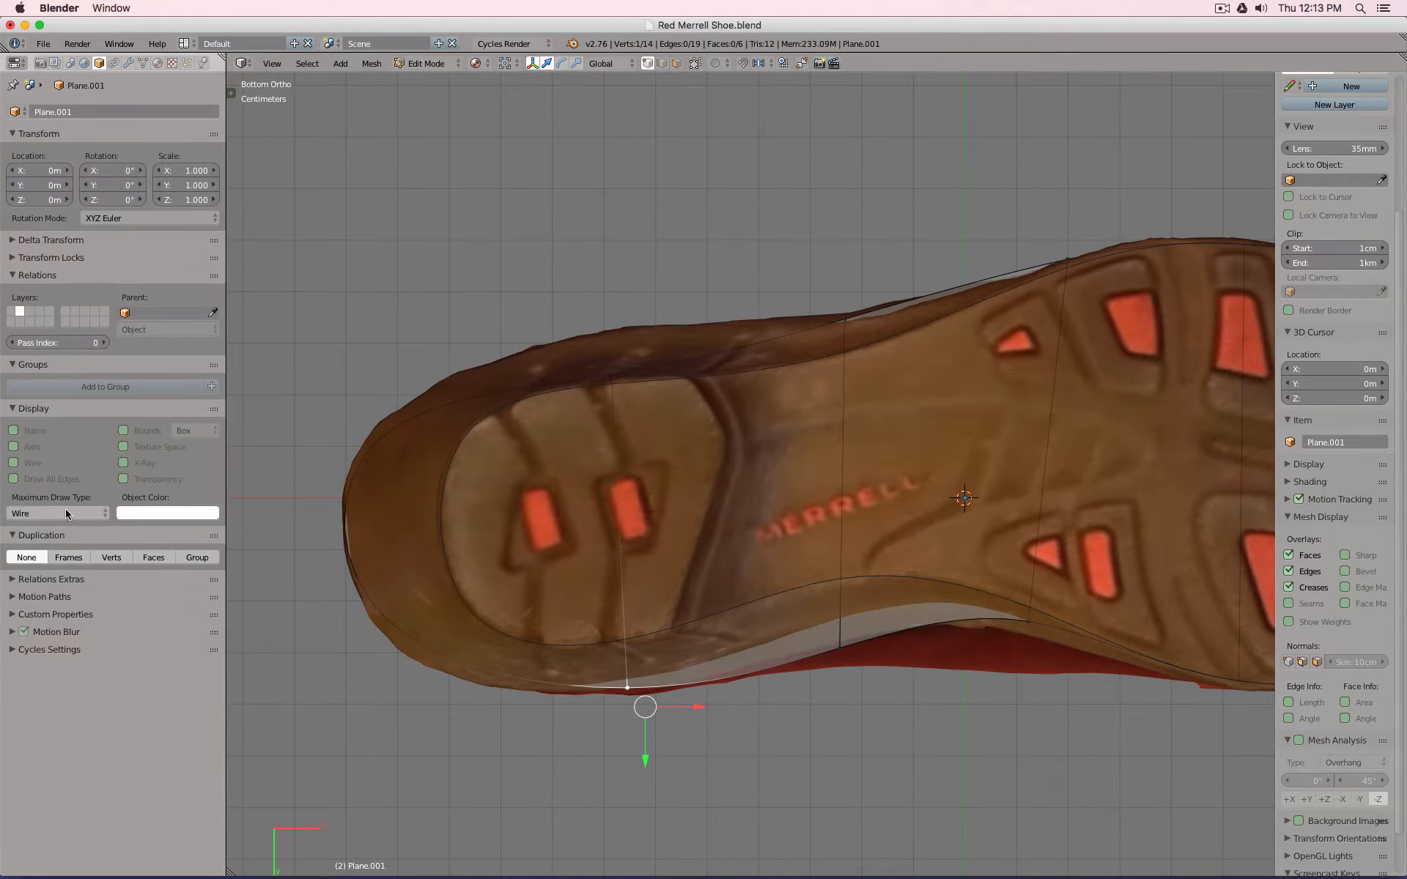
right_click(625, 368)
drag(628, 433, 628, 390)
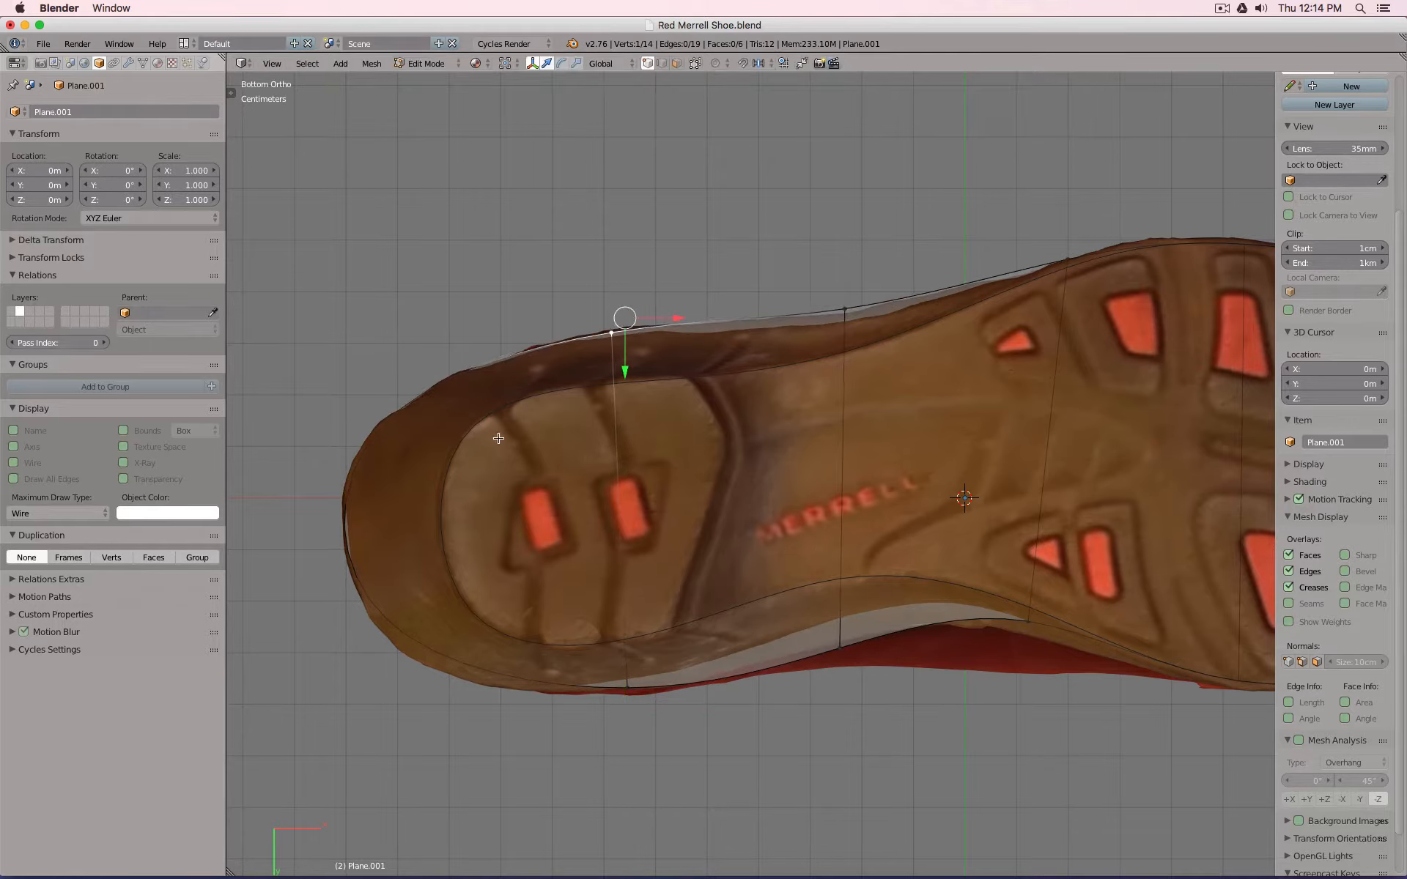
Fit the rear heel vertices around the back of the heel and refine the arch-side front heel vertex.
right_click(394, 414)
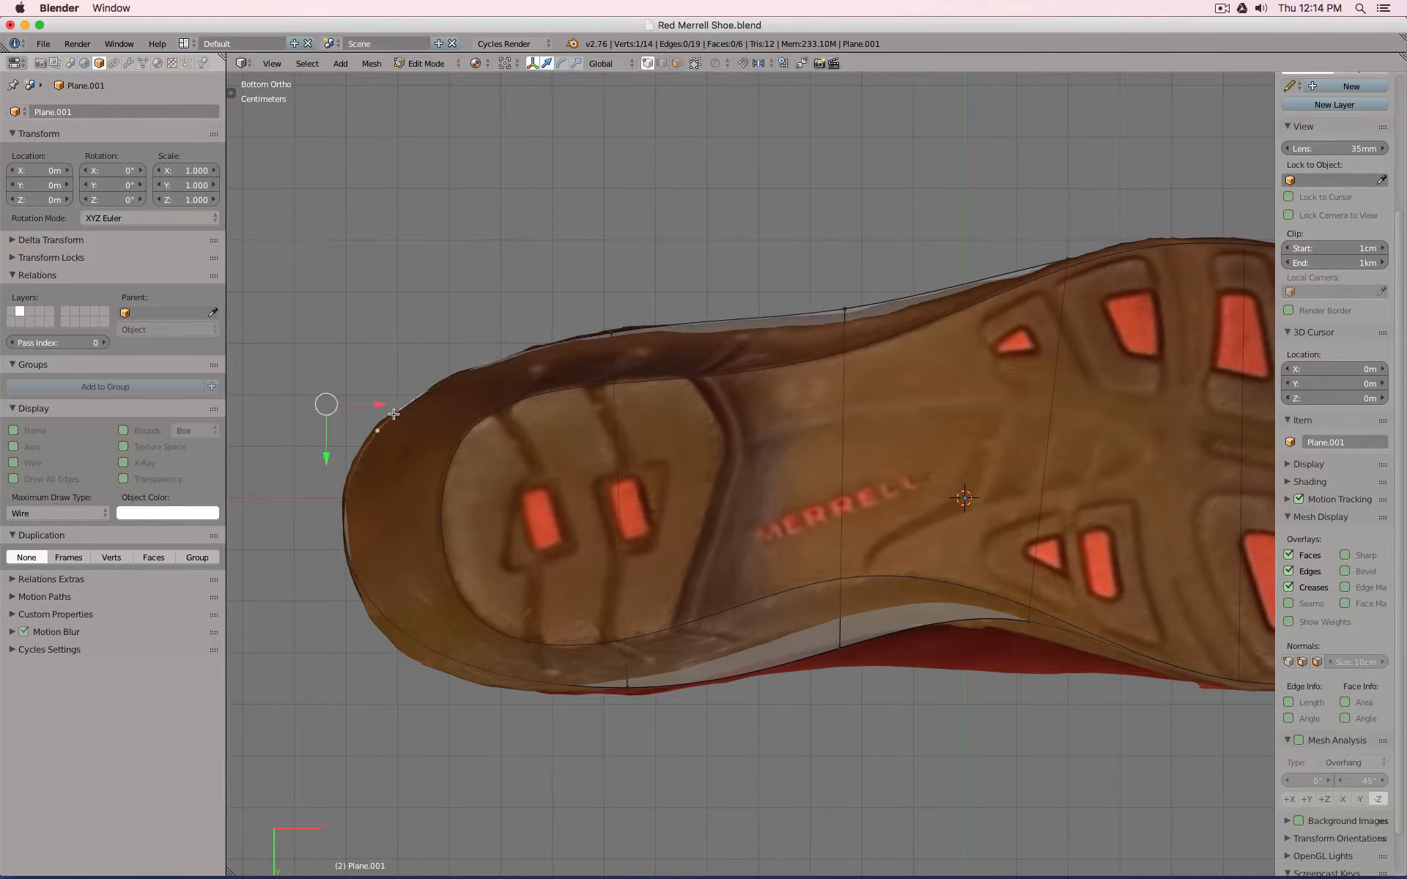
right_click(409, 638)
key(g)
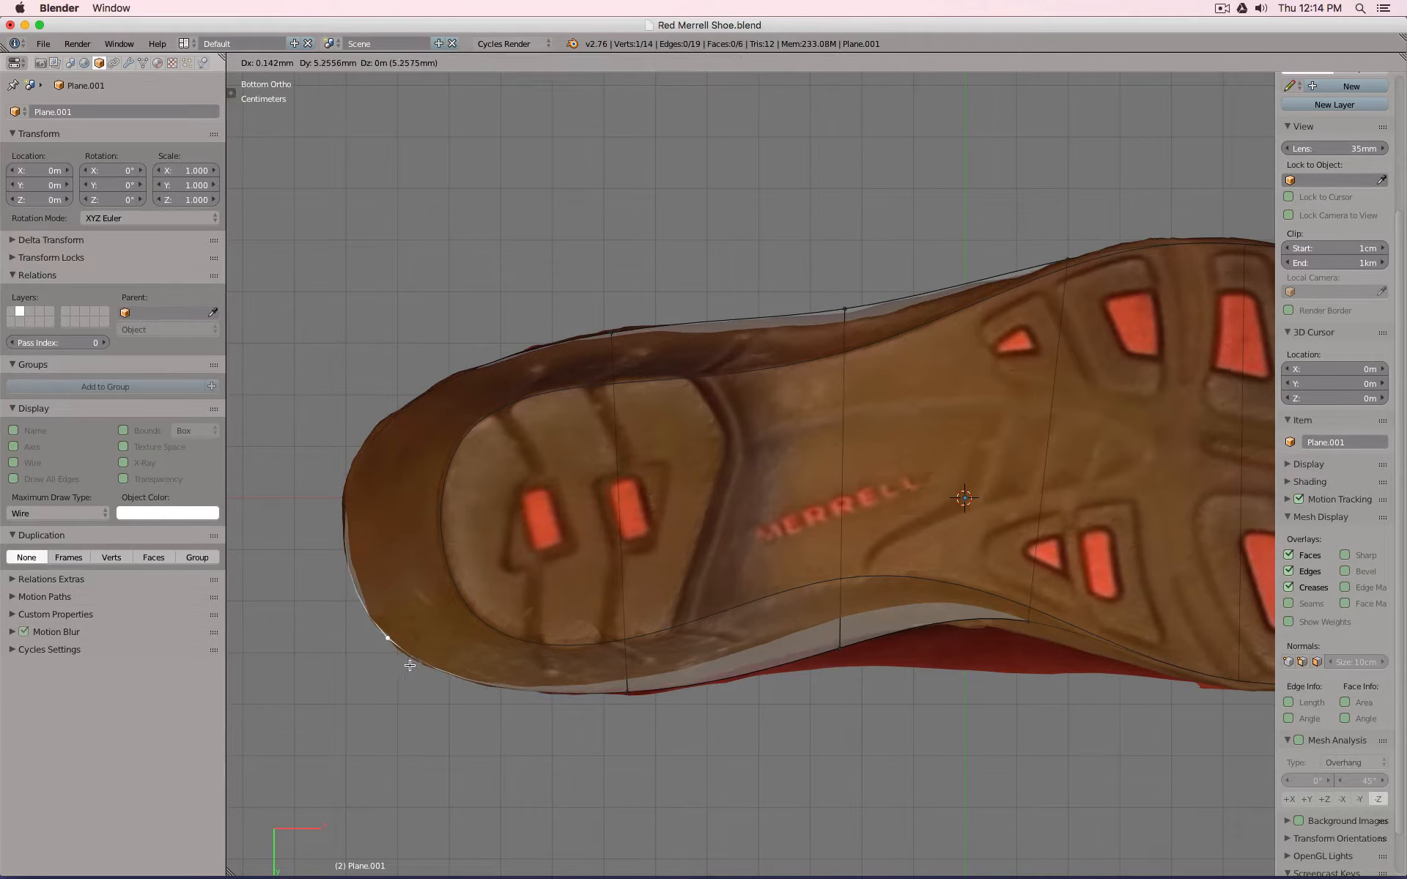
click(409, 665)
right_click(629, 704)
key(g)
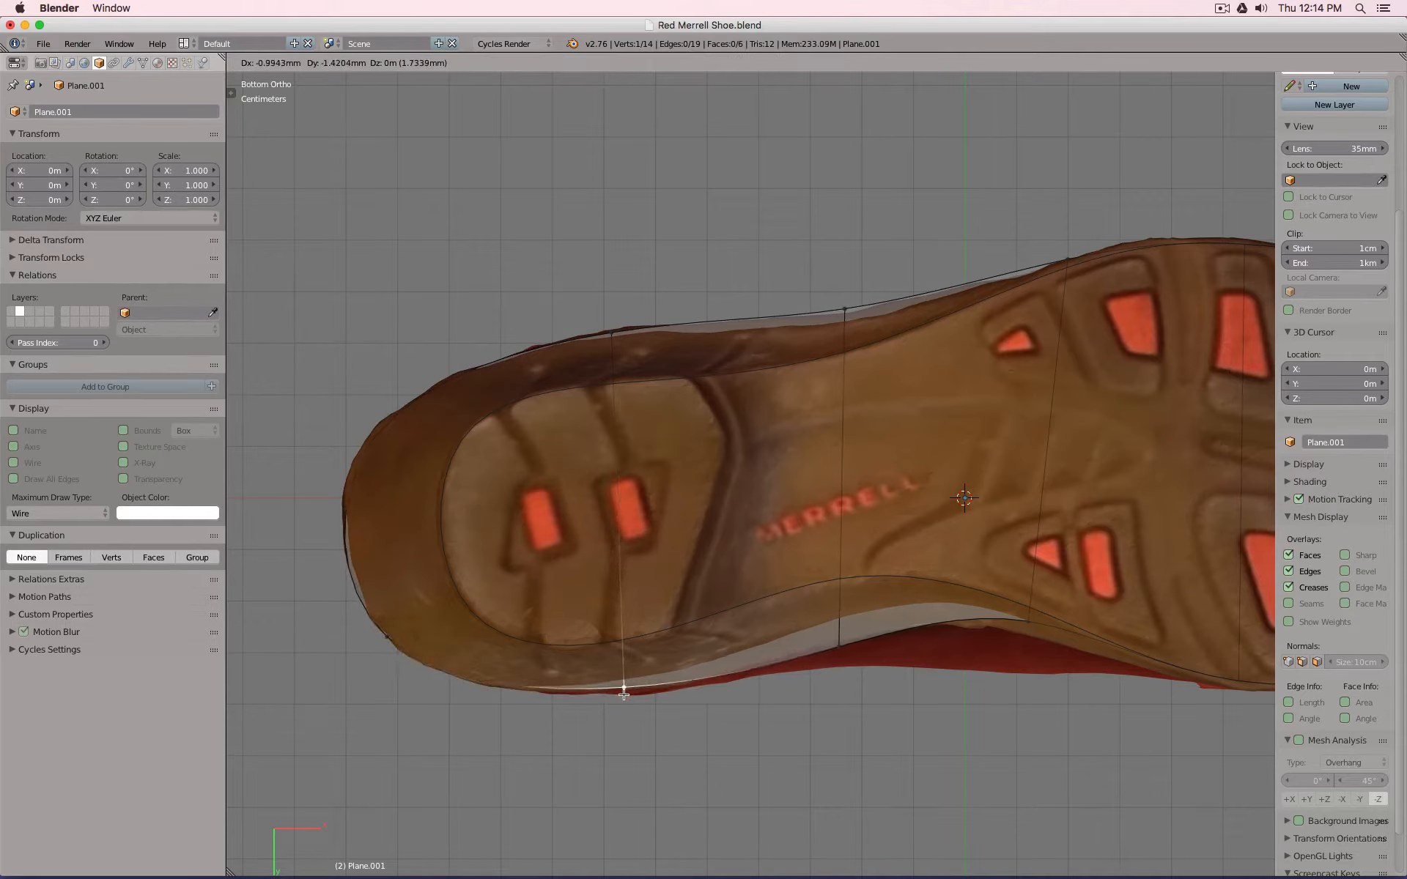
click(623, 692)
Refine the two arch-side midfoot vertices and shift the opposite midfoot vertex inward in Y to the shoe's edge.
right_click(842, 649)
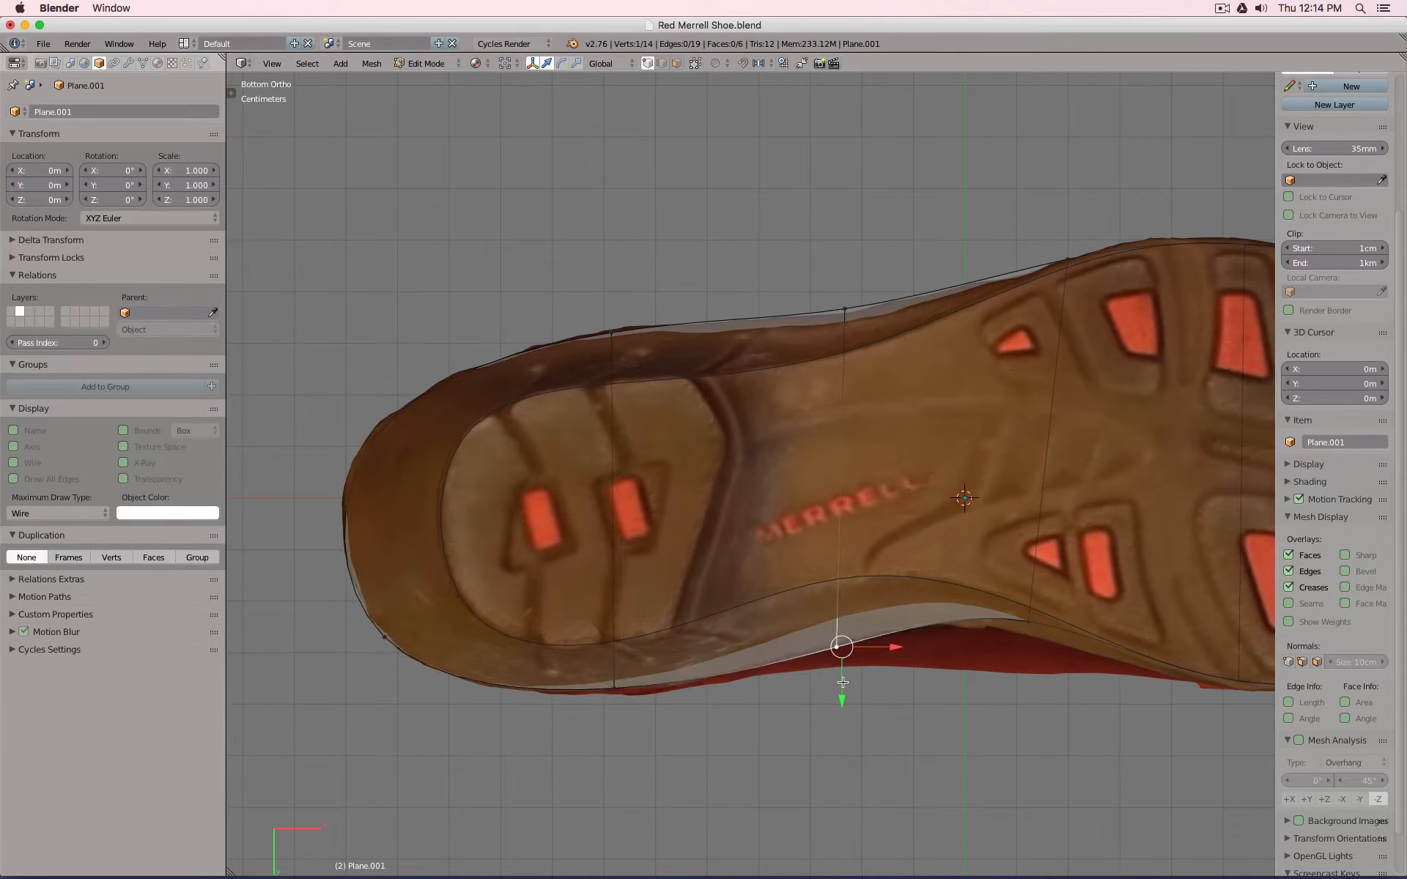
key(g)
click(843, 664)
right_click(1030, 621)
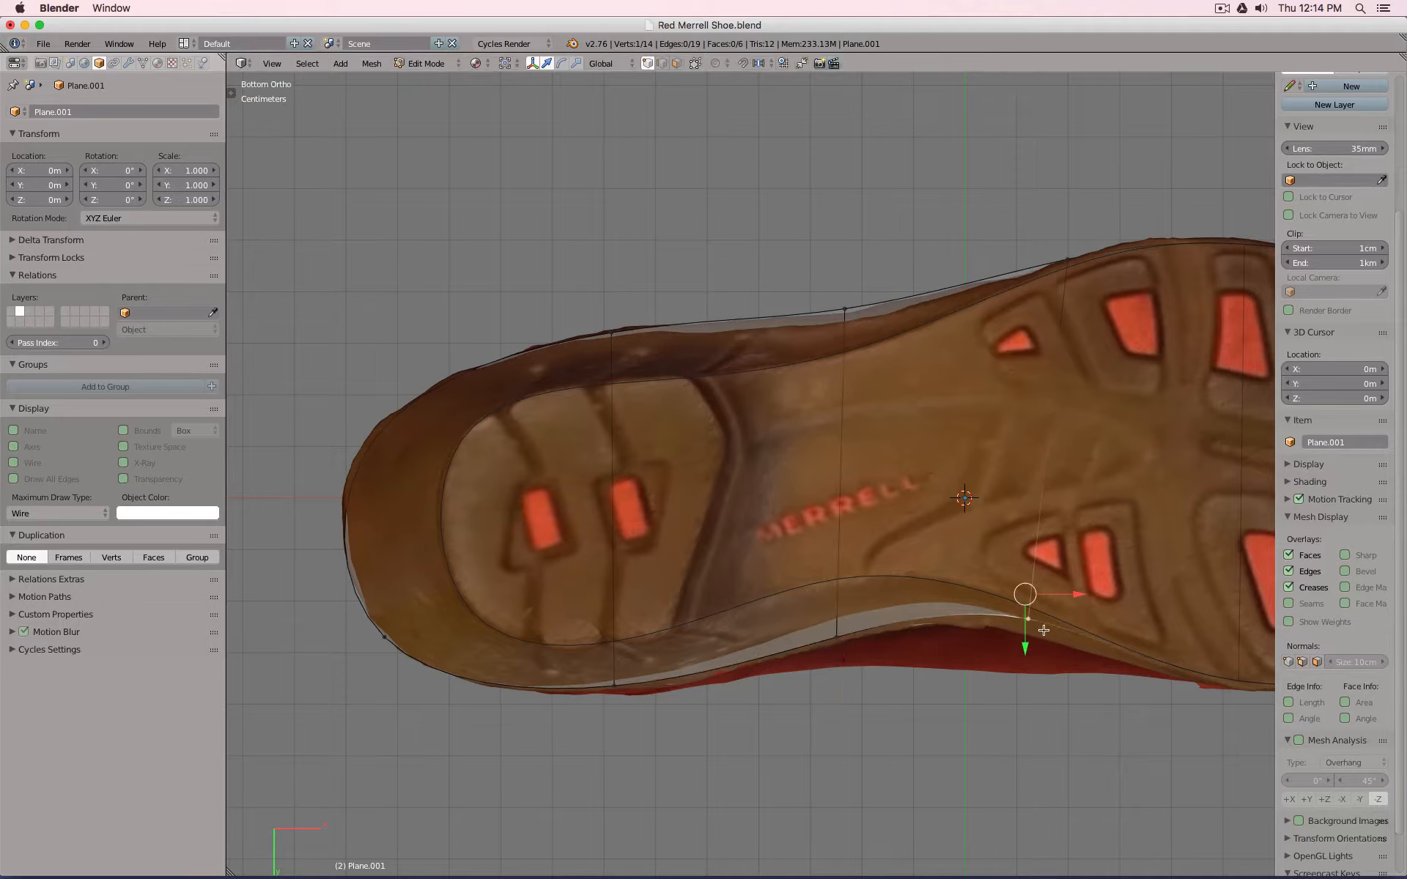
key(g)
click(1024, 654)
right_click(846, 314)
key(g)
key(y)
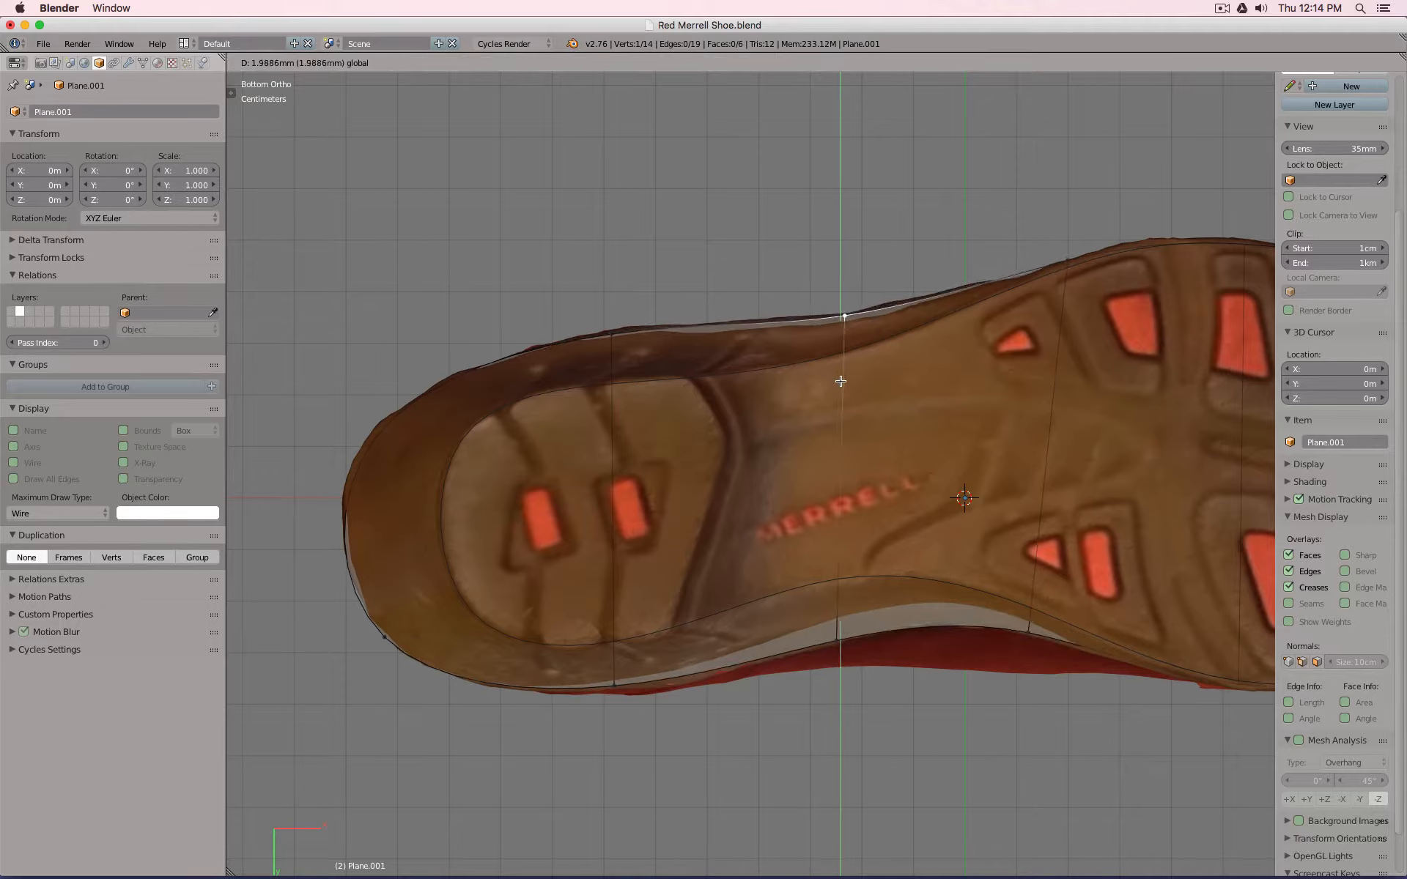
click(839, 386)
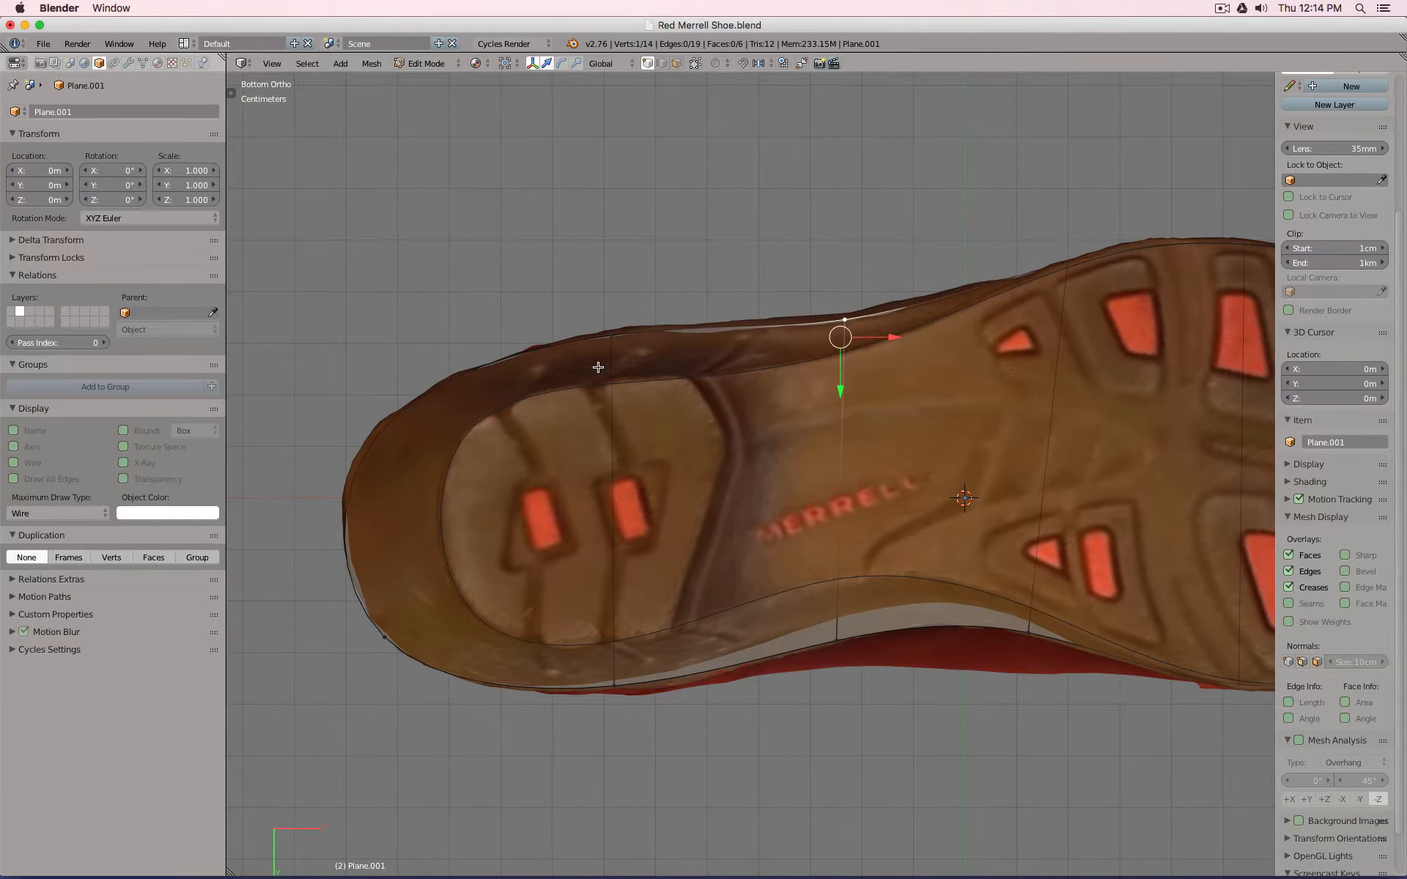
Check the upper outline from the side and front, leave mesh editing and inspect both outlines against the sole at an angle.
scroll(857, 537, right, 5)
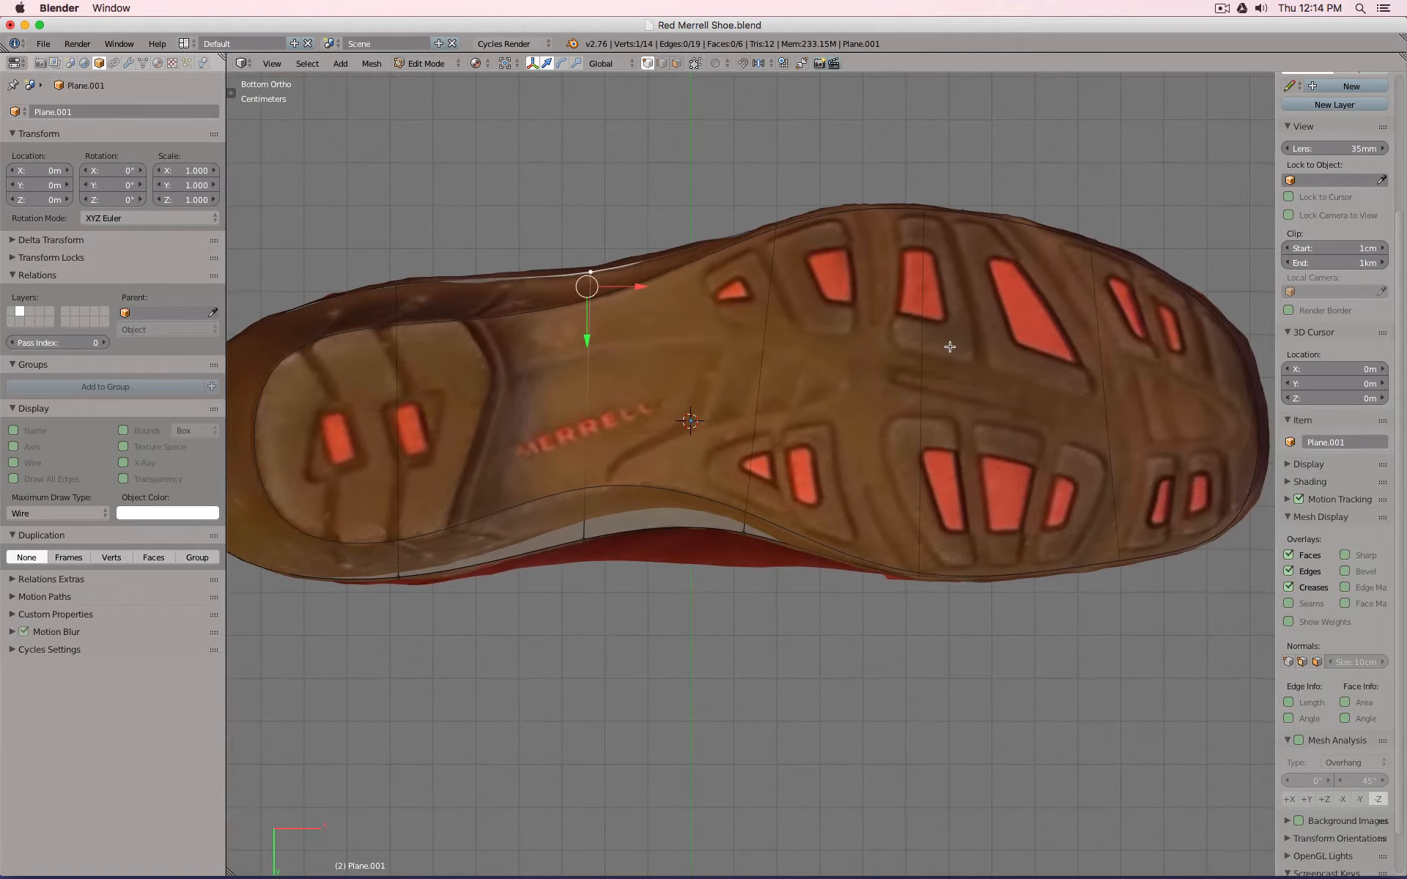
key(KP_1)
key(KP_3)
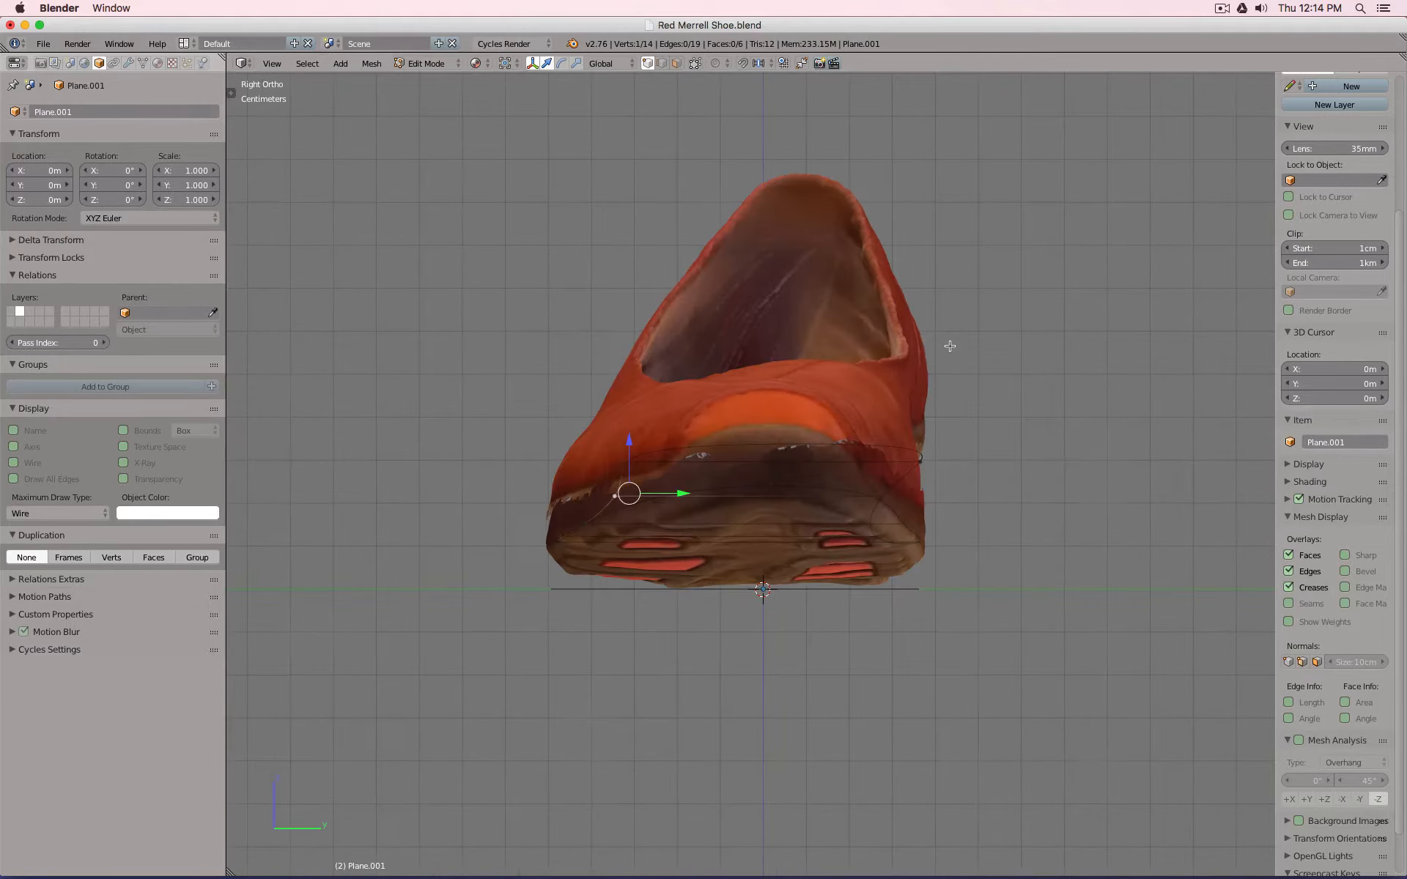
key(KP_1)
scroll(618, 514, down, 2)
shift+middle_drag(618, 514, 758, 499)
scroll(691, 527, up, 2)
key(Tab)
middle_drag(688, 533, 721, 462)
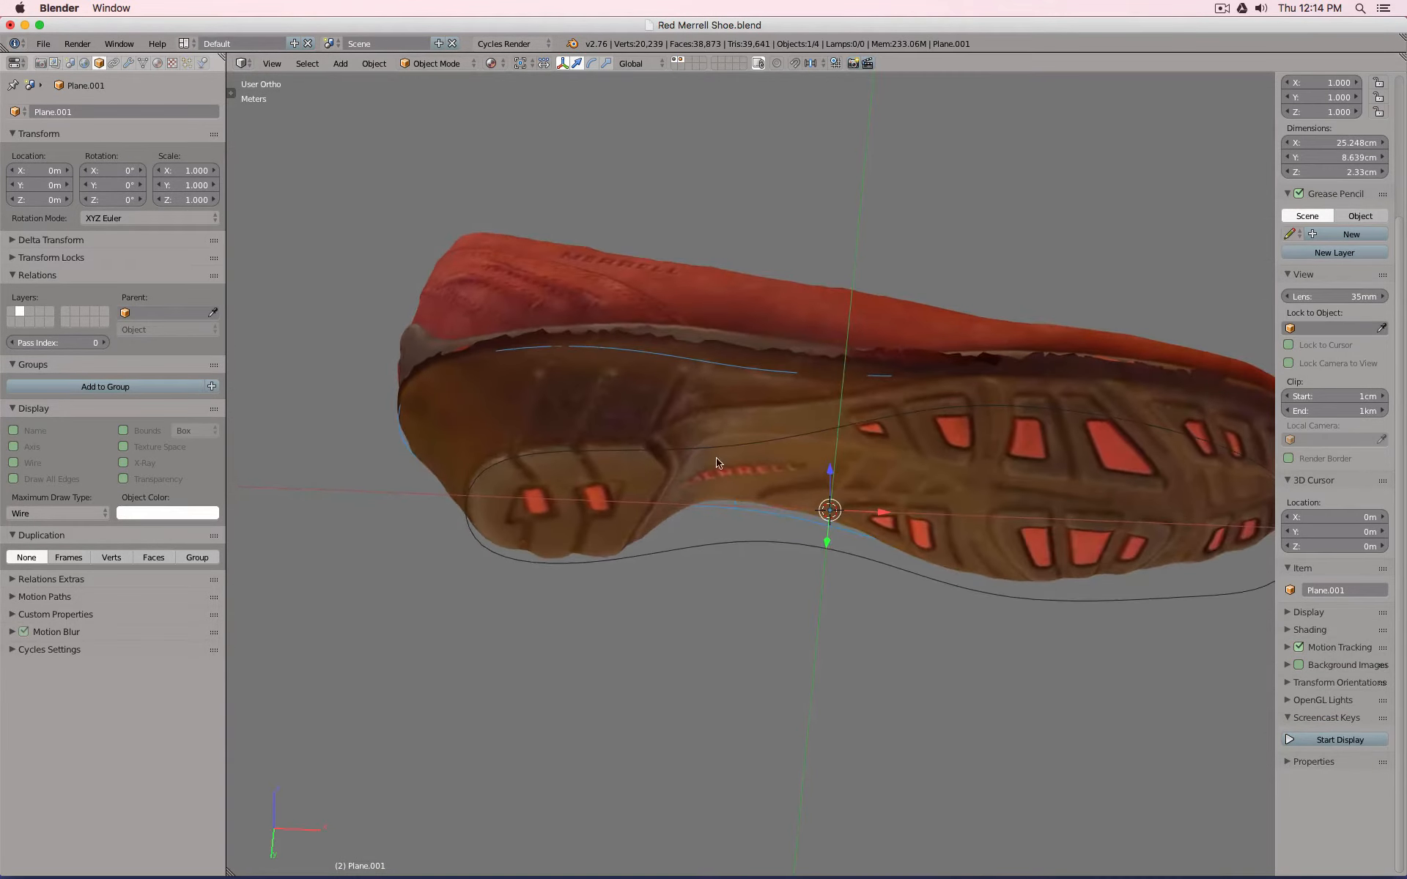
Hide the scanned sole mesh so only the shoe's upper and the outline planes stay in view.
right_click(728, 454)
key(KP_1)
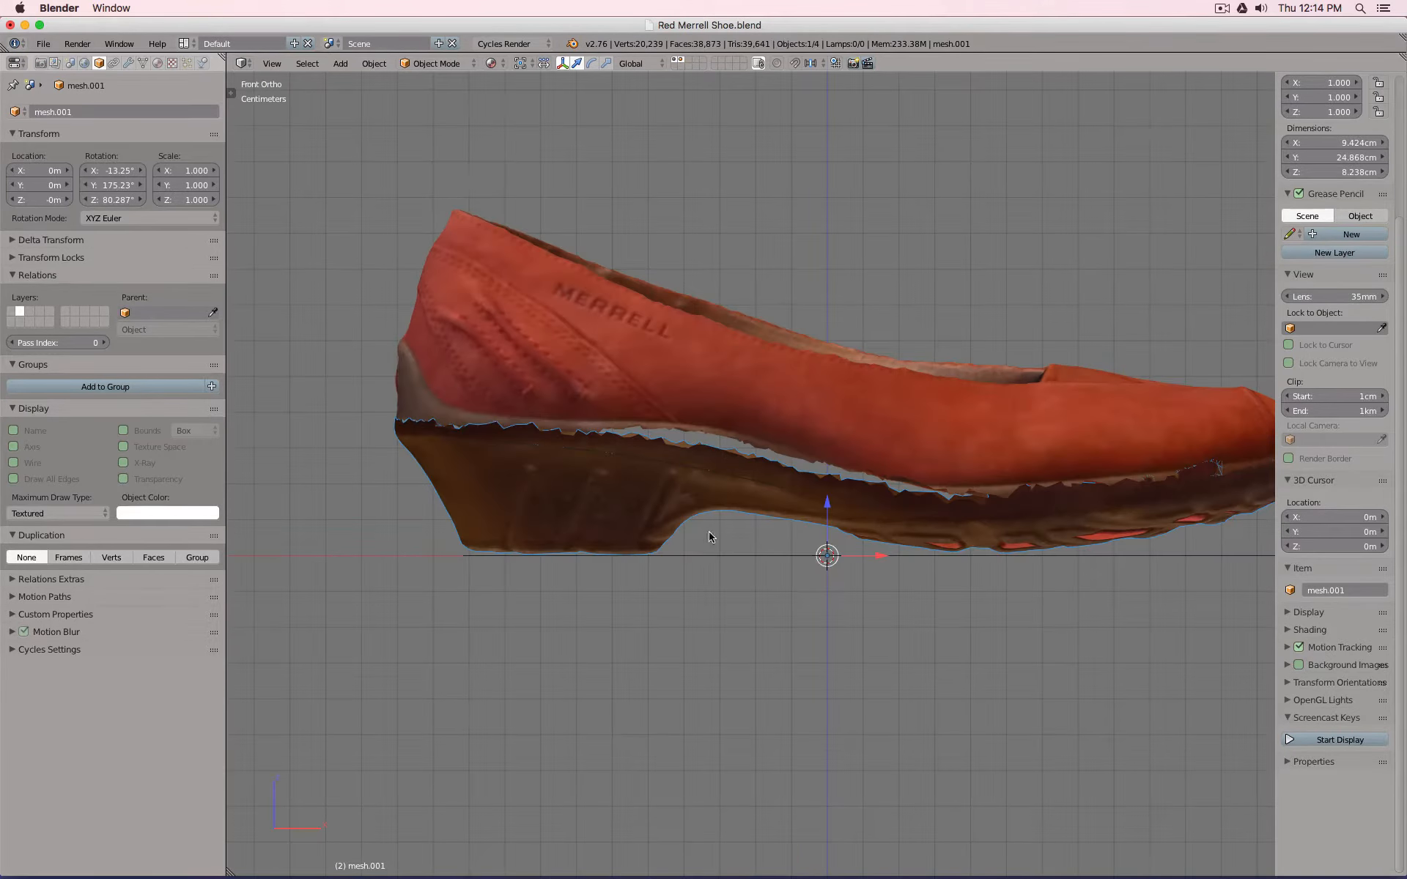
shift+right_click(727, 560)
shift+right_click(713, 475)
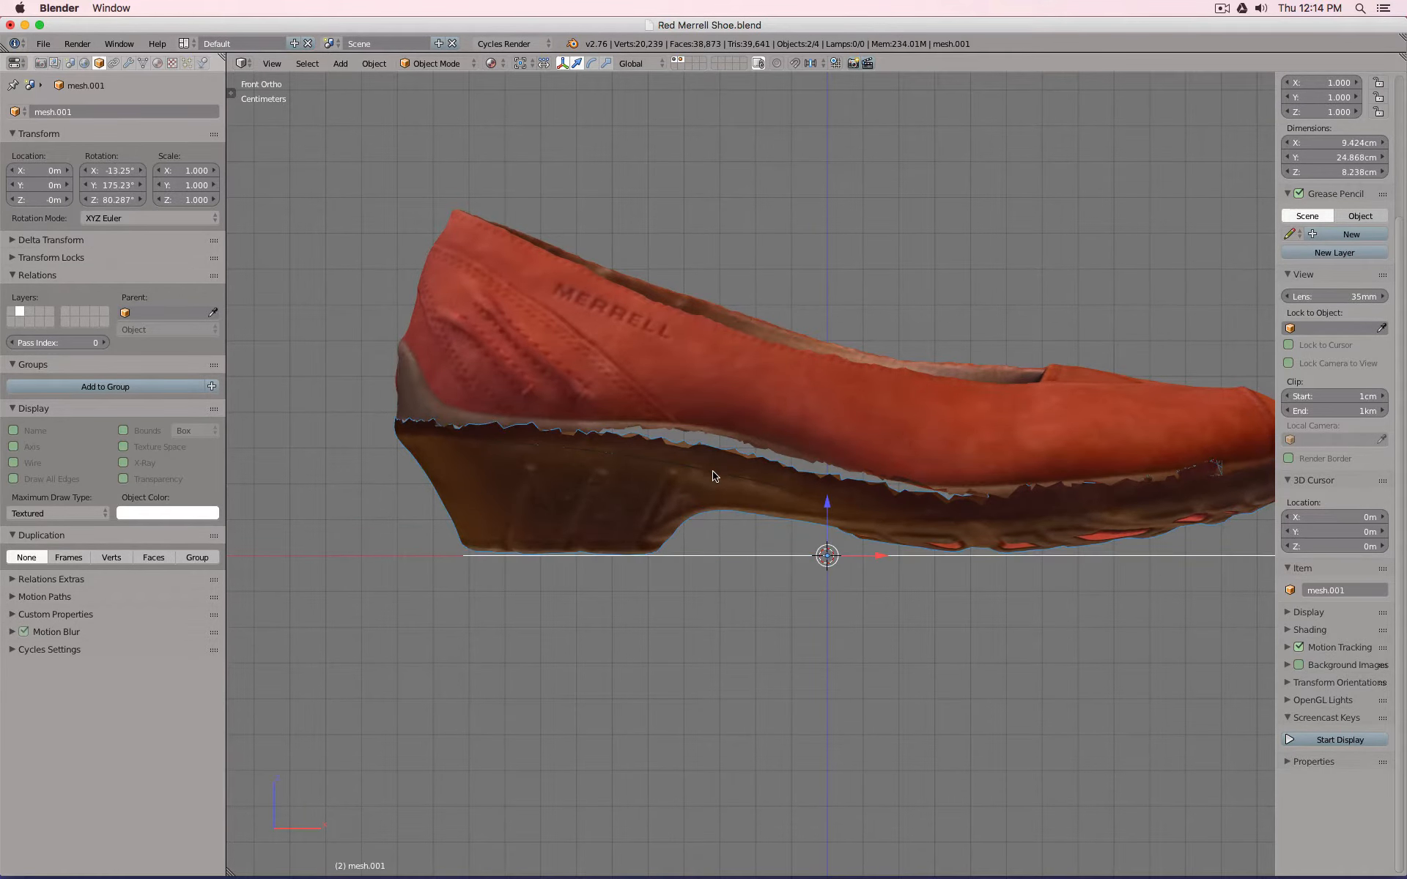
right_click(666, 519)
key(h)
Select both sole outline planes and move them to the second layer.
right_click(672, 465)
shift+right_click(703, 551)
key(x)
click(828, 575)
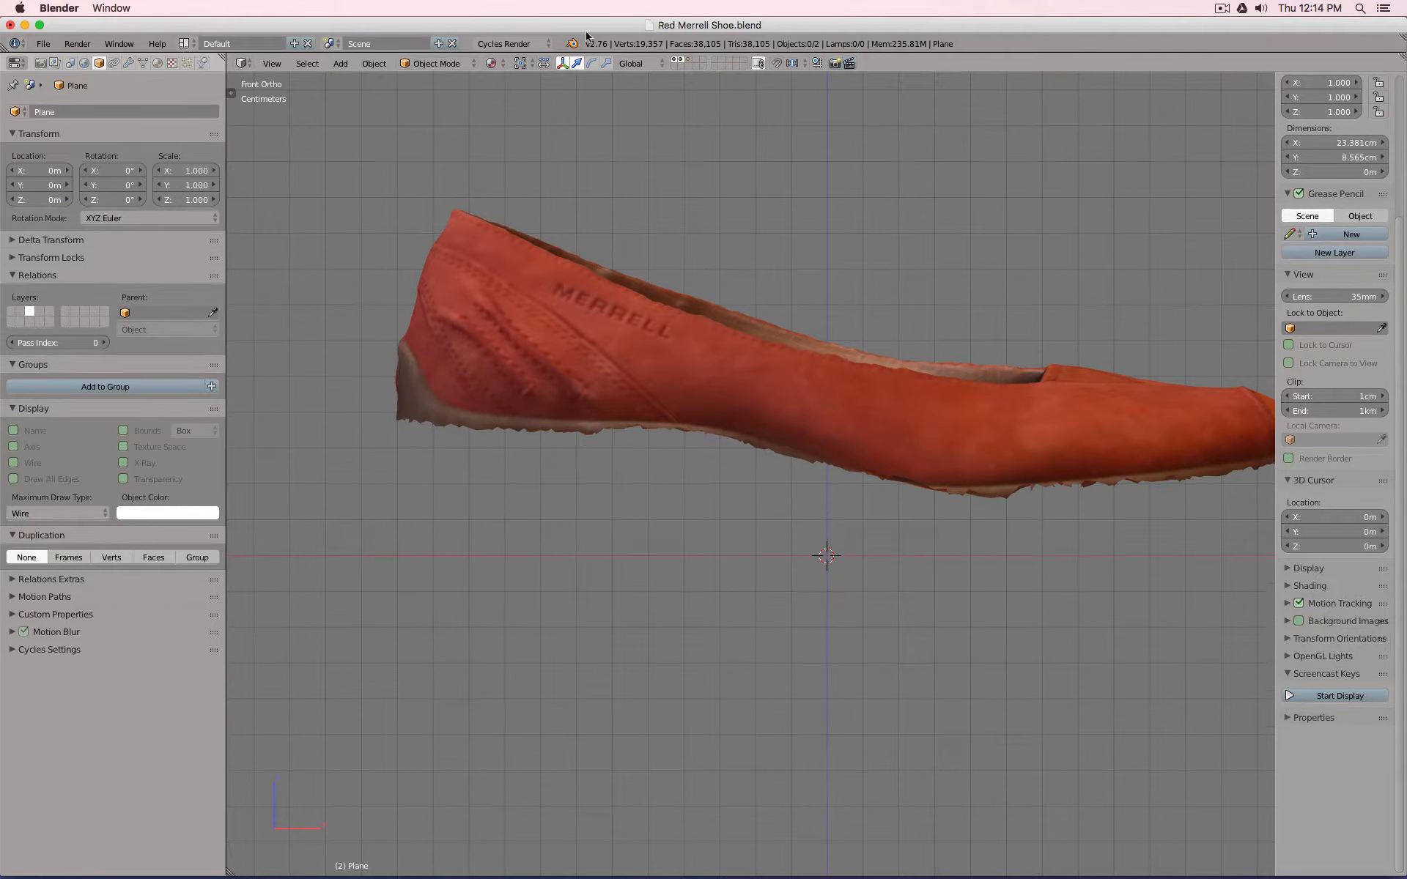
Undo the layer change on the outline planes and unhide the scanned sole mesh.
key(ctrl+z)
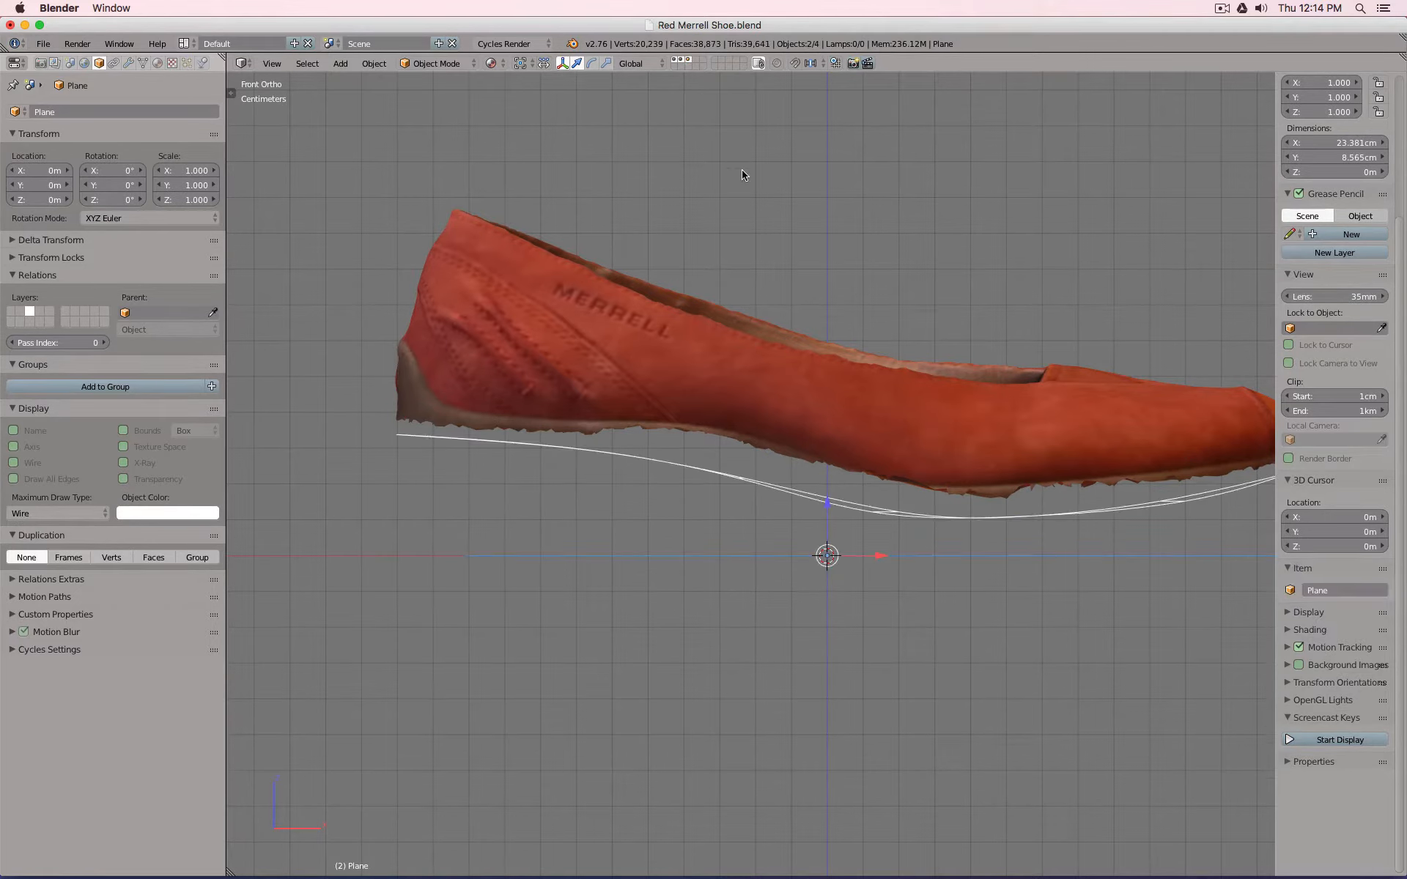
key(alt+h)
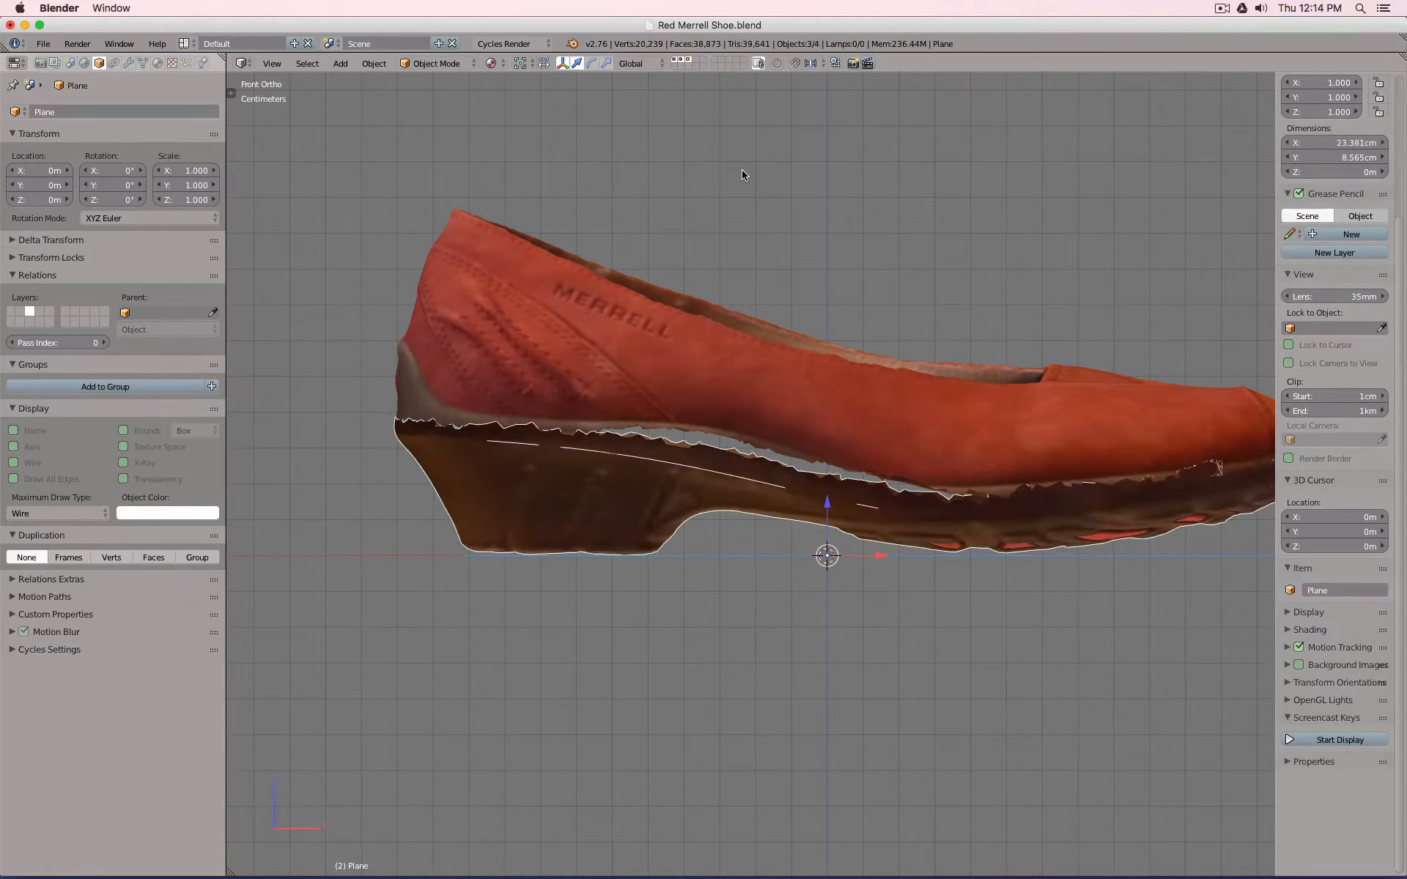
Extrude the entire upper outline plane and raise the extruded copy a few millimetres along Z, forming a thin slab.
right_click(735, 479)
key(Tab)
scroll(812, 496, down, 2)
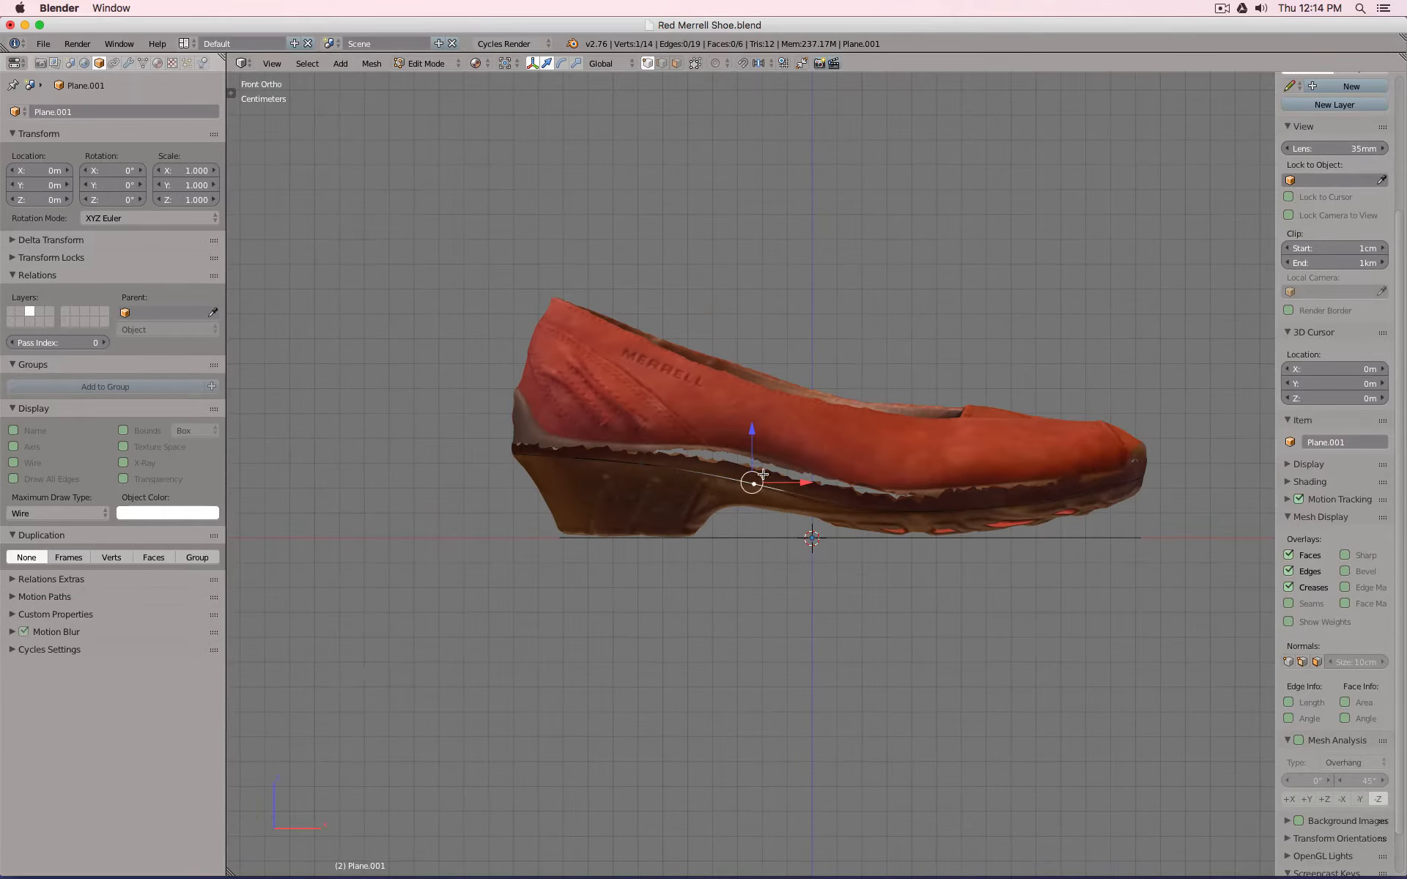
key(a)
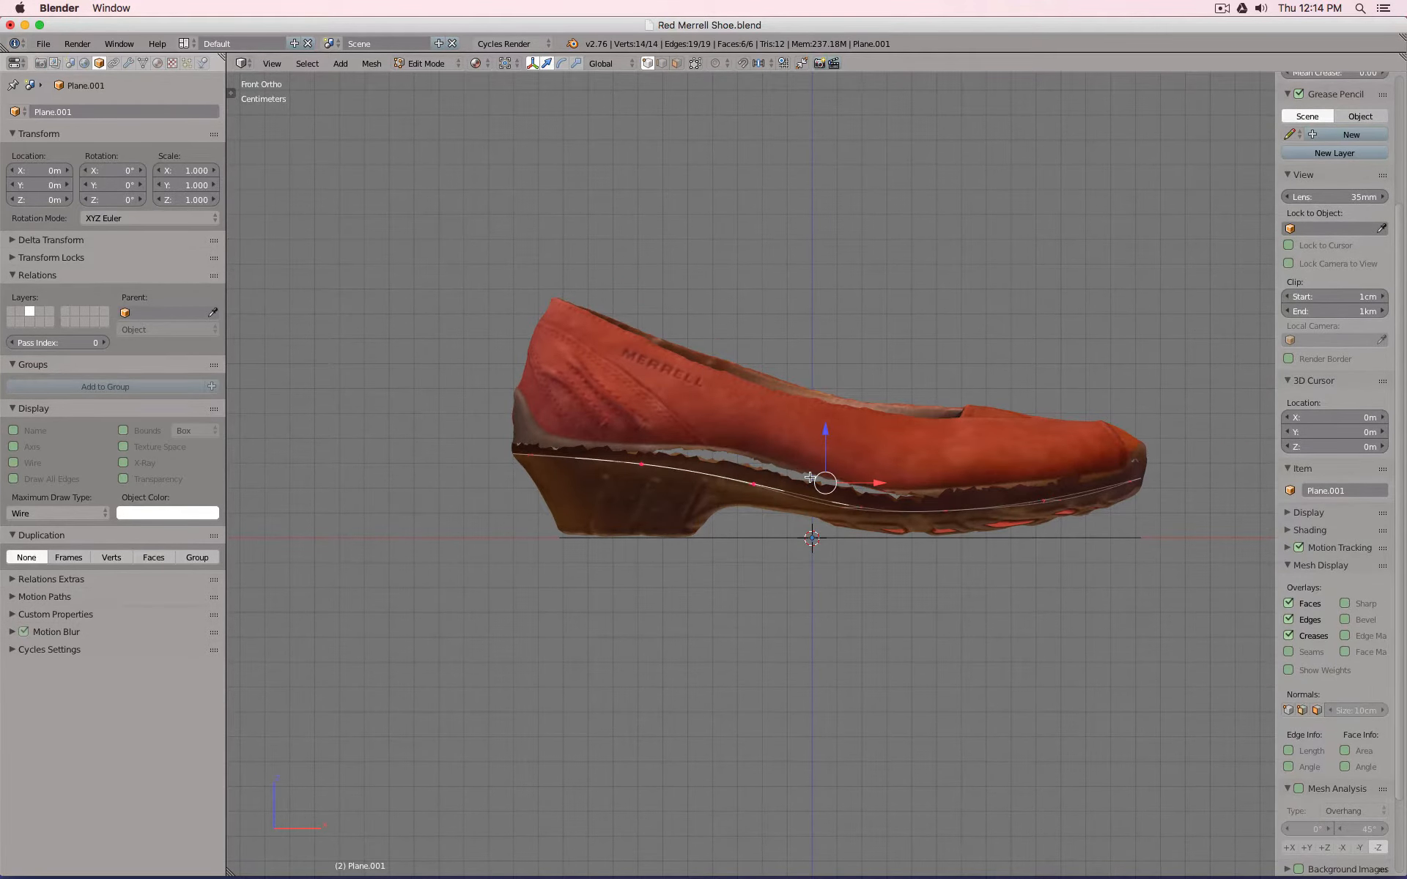
scroll(810, 477, up, 3)
key(e)
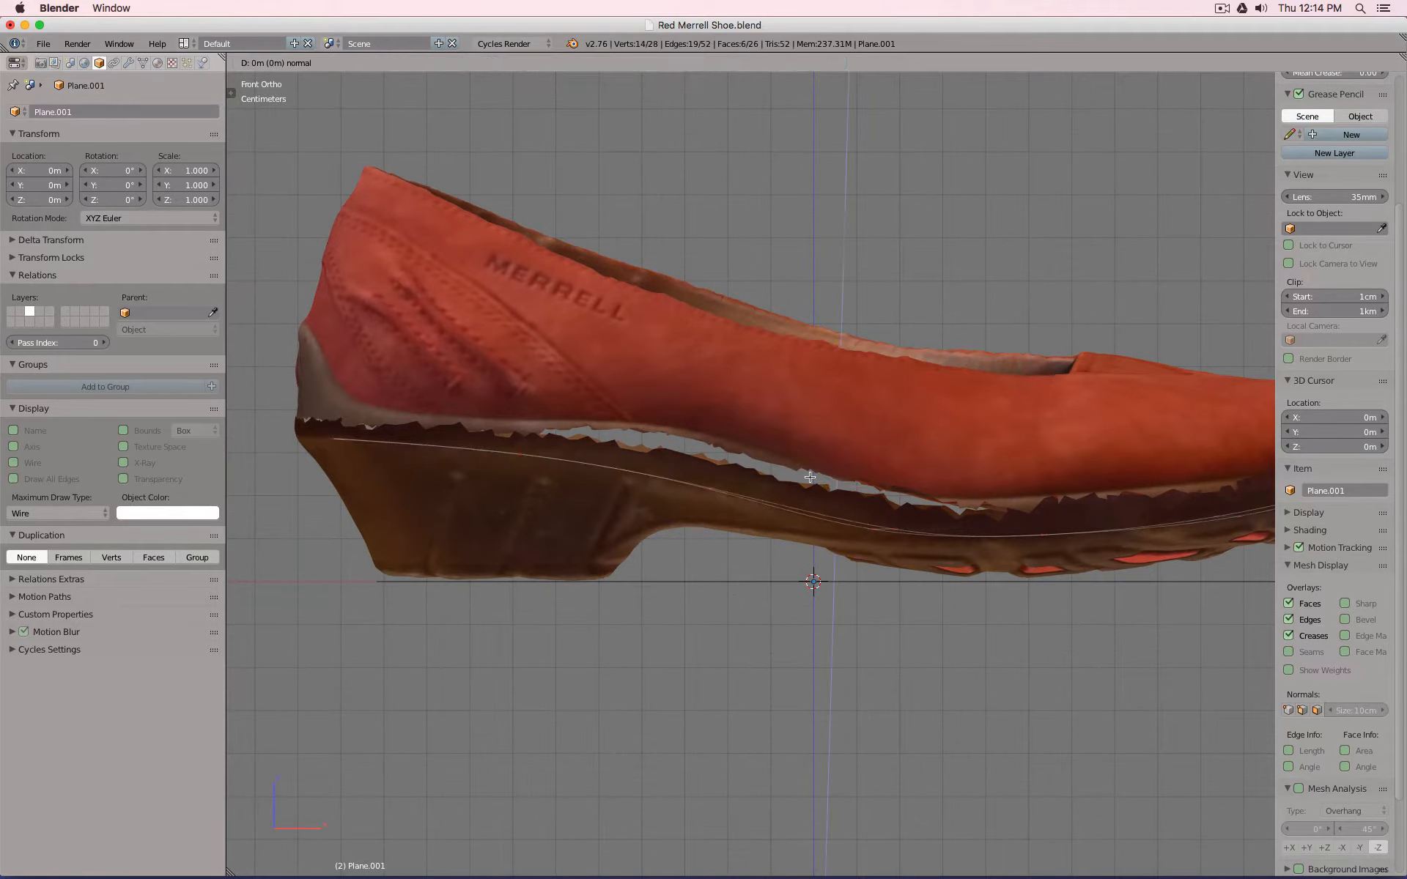
key(Escape)
key(g)
key(z)
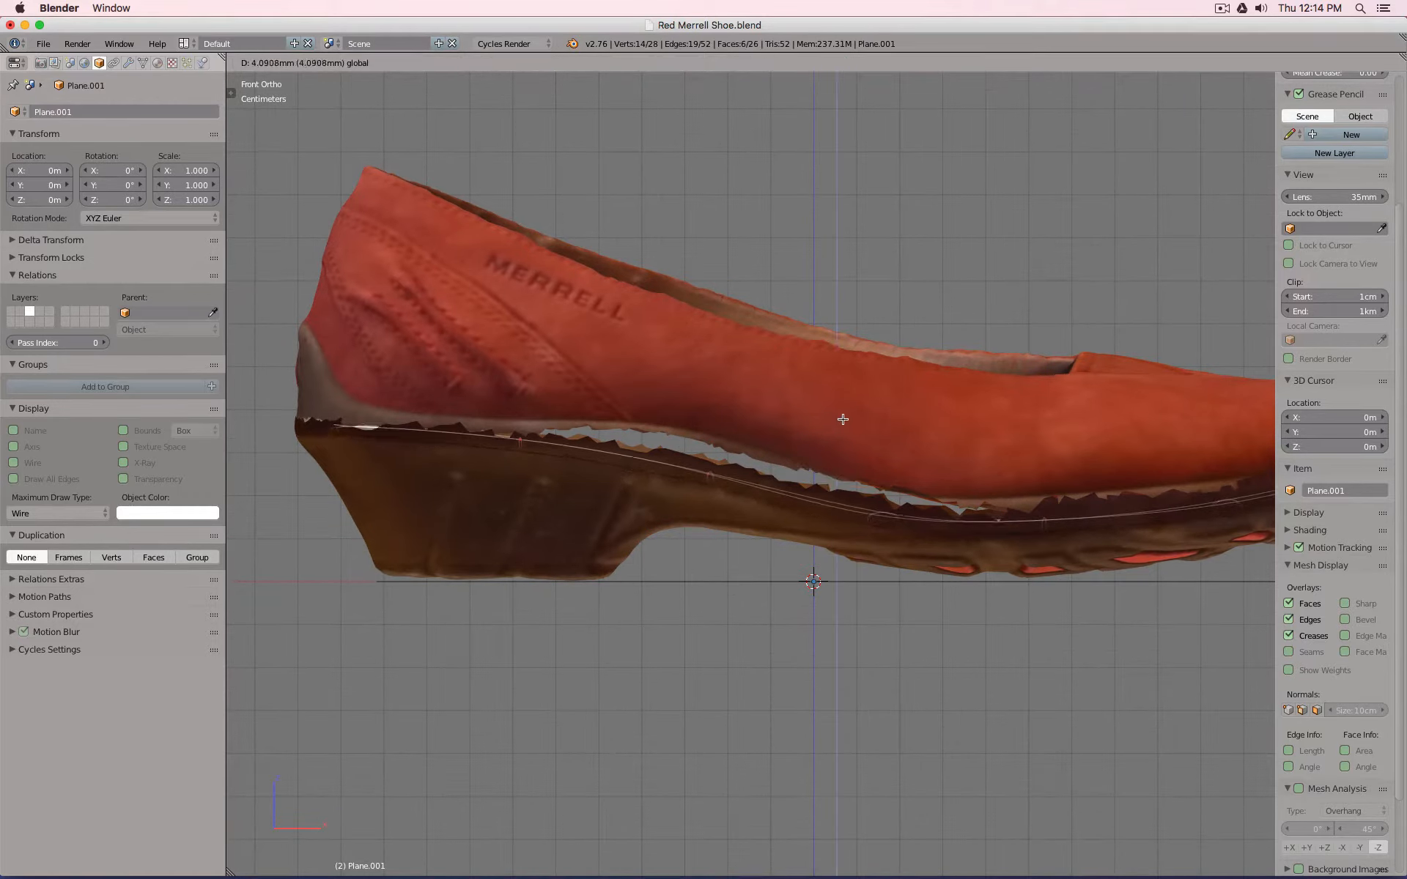
click(848, 407)
Inspect the extruded outline slab against the shoe in wireframe from the front, side and top, then resume mesh editing.
shift+middle_drag(960, 387, 655, 381)
key(Tab)
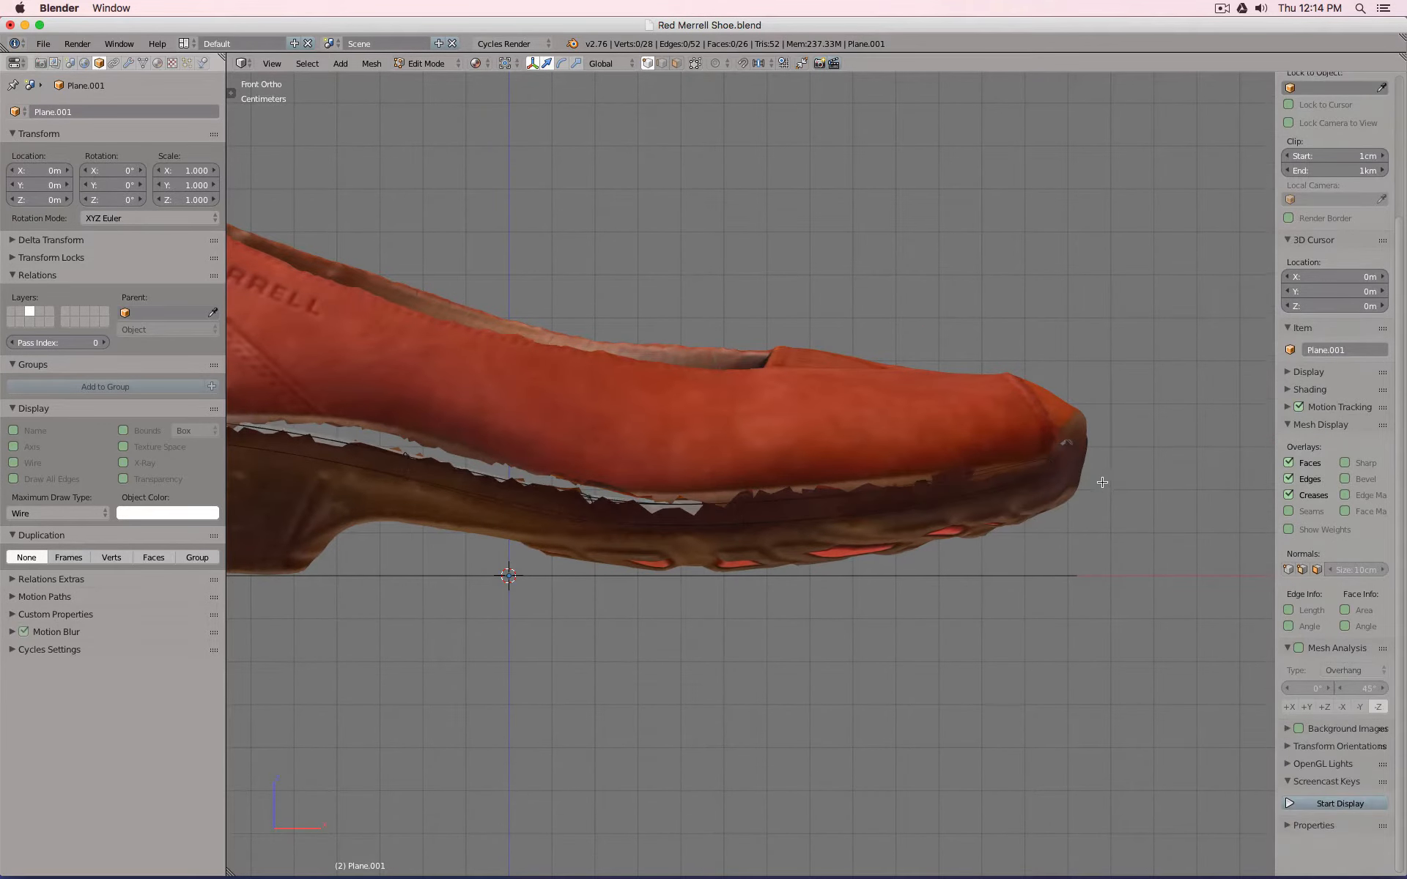
middle_drag(1096, 481, 1044, 359)
key(KP_1)
key(z)
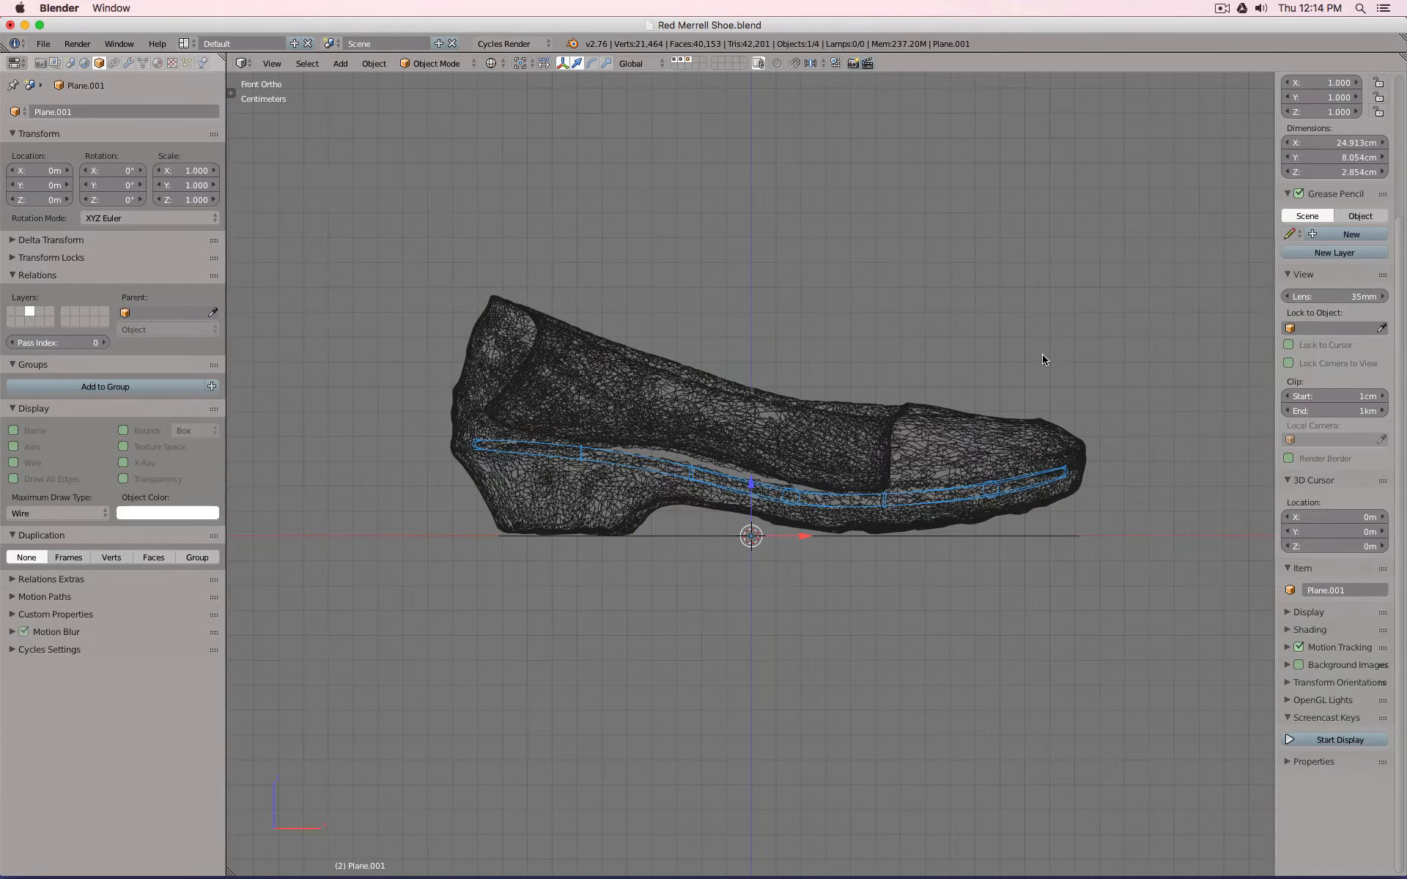
key(KP_3)
key(KP_1)
key(KP_7)
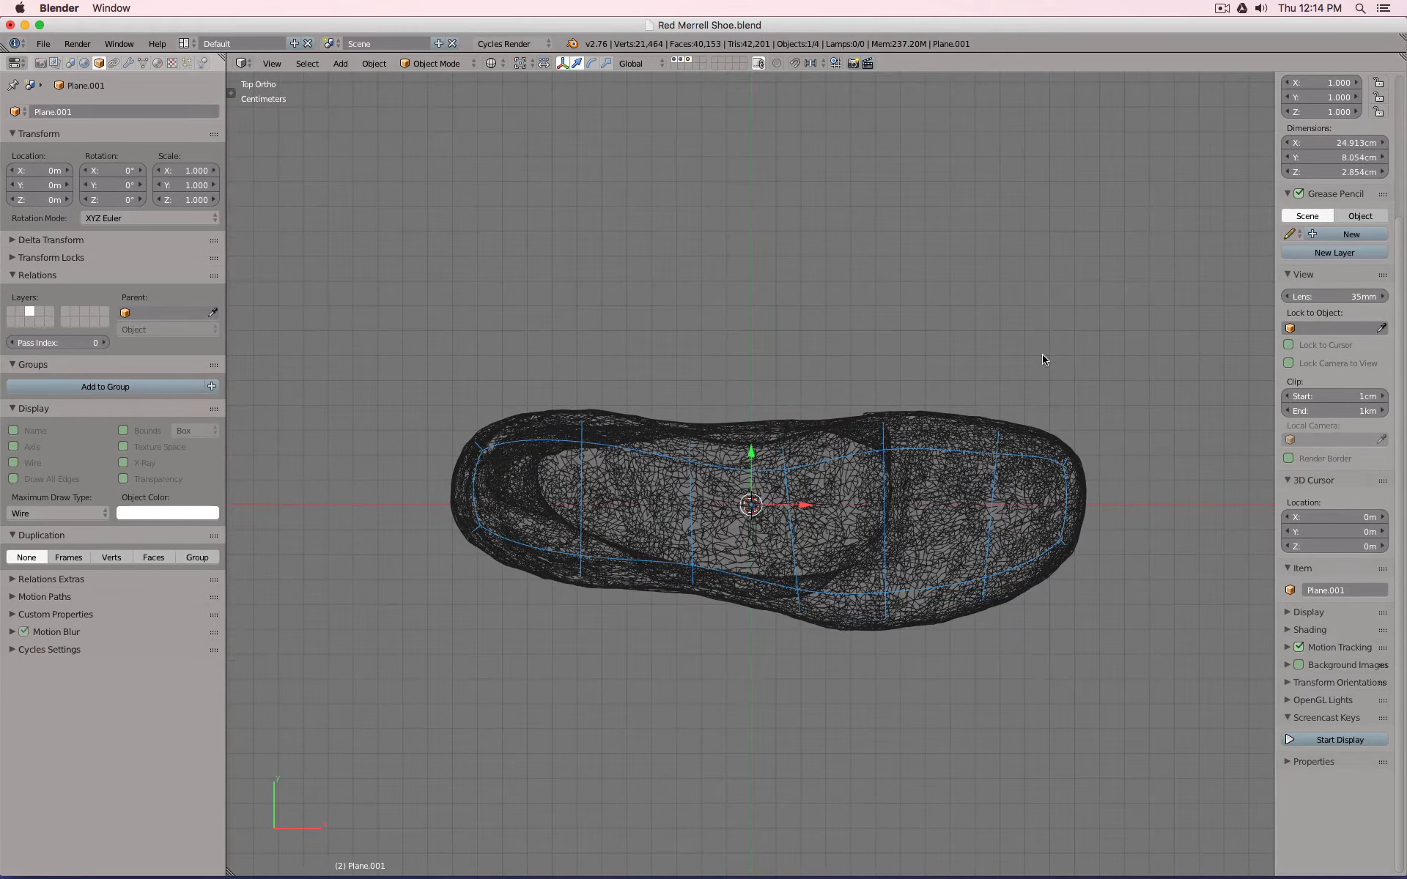
key(KP_1)
key(Tab)
Try to add a horizontal loop cut around the slab's side wall.
scroll(1048, 494, up, 5)
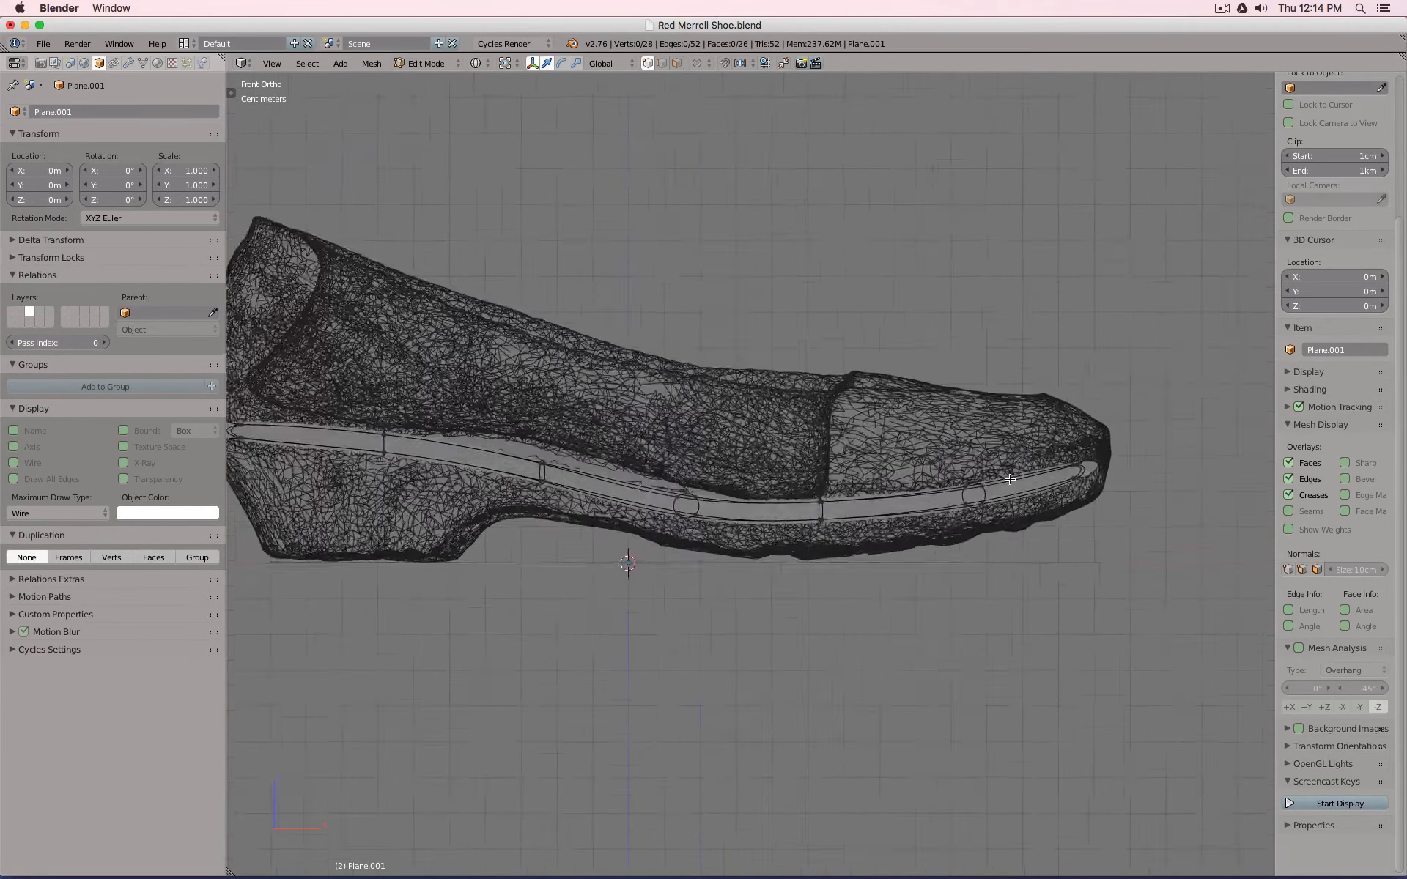
key(ctrl+r)
click(966, 509)
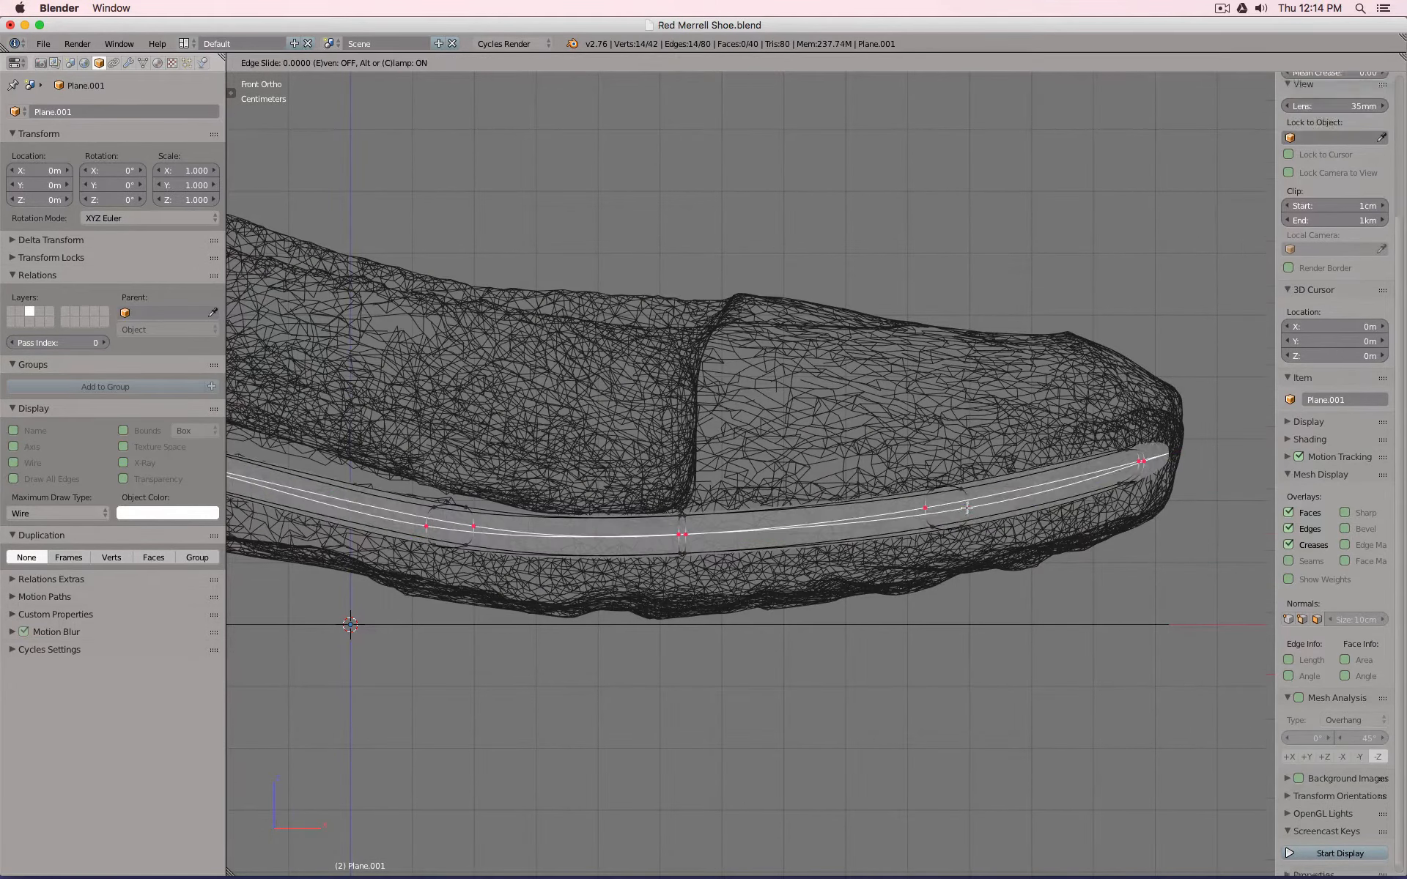
right_click(967, 522)
key(ctrl+z)
Select all underside faces of the slab from toe to heel in face select mode and delete them.
scroll(1334, 476, down, 5)
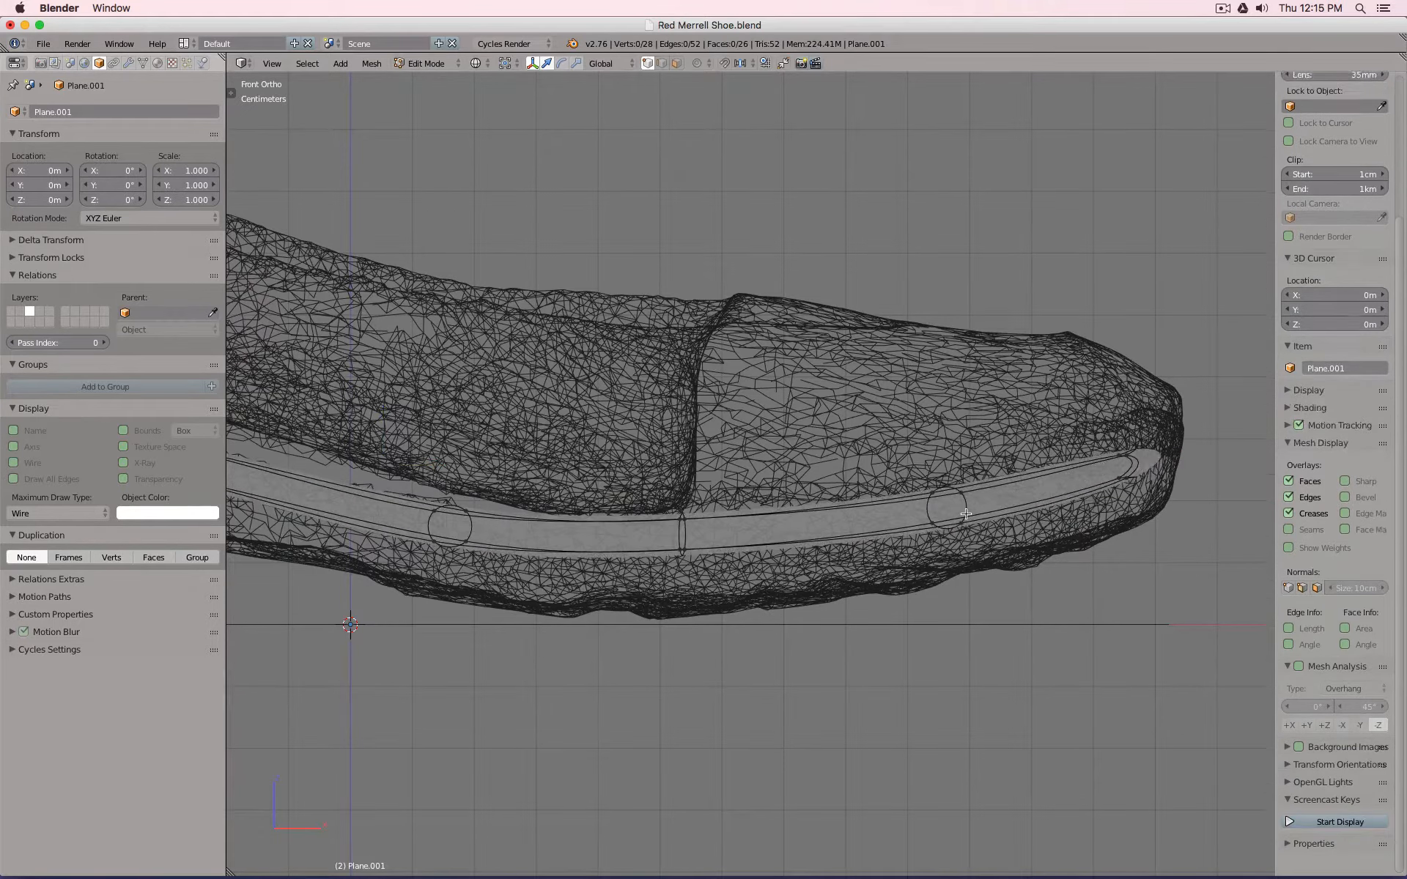
scroll(969, 529, down, 3)
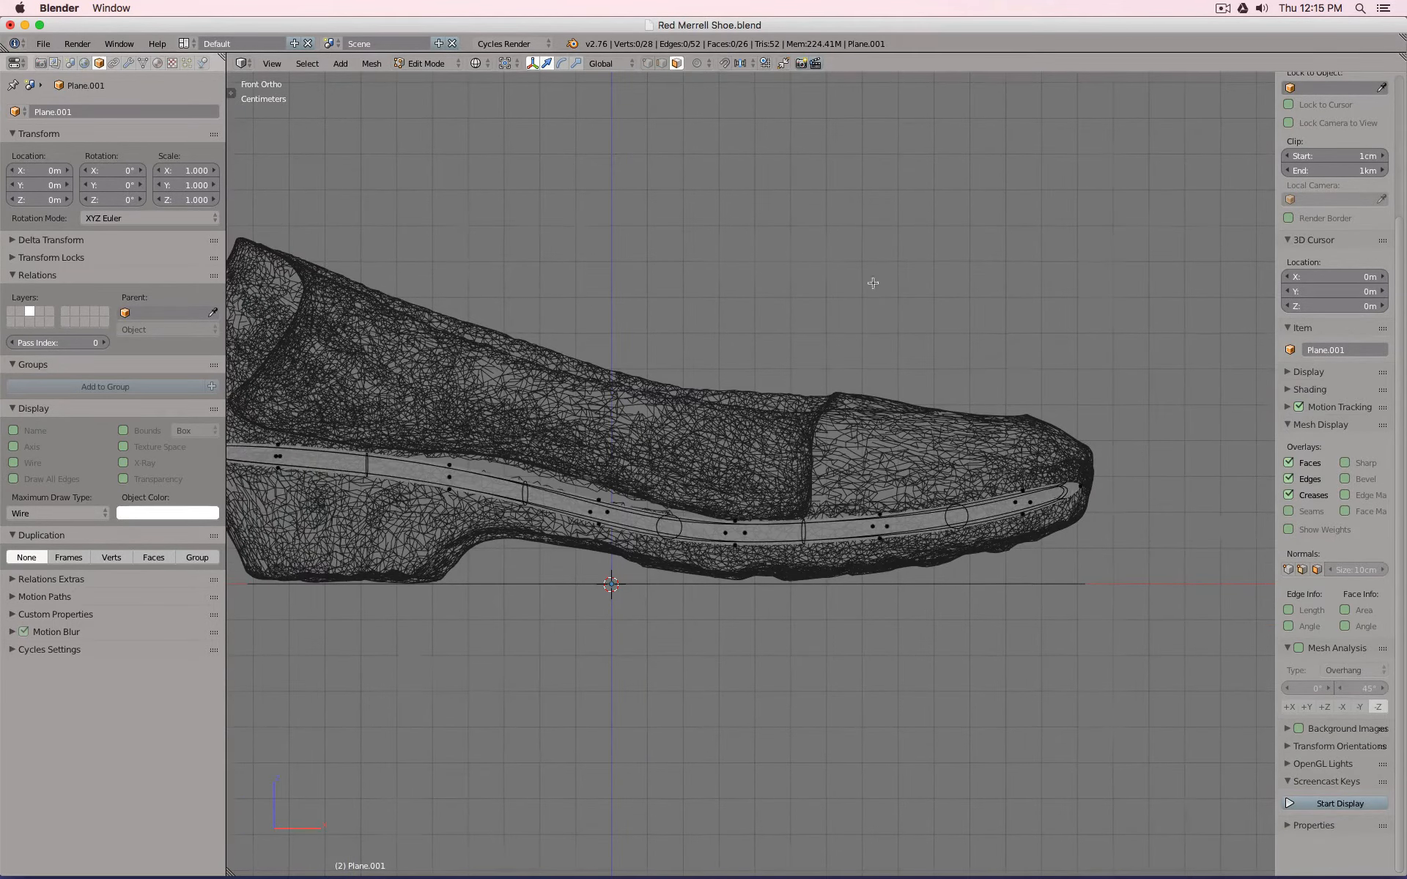
middle_drag(1001, 473, 998, 448)
right_click(1002, 495)
shift+right_click(876, 514)
shift+right_click(747, 541)
middle_drag(795, 508, 710, 507)
shift+right_click(715, 543)
shift+right_click(794, 564)
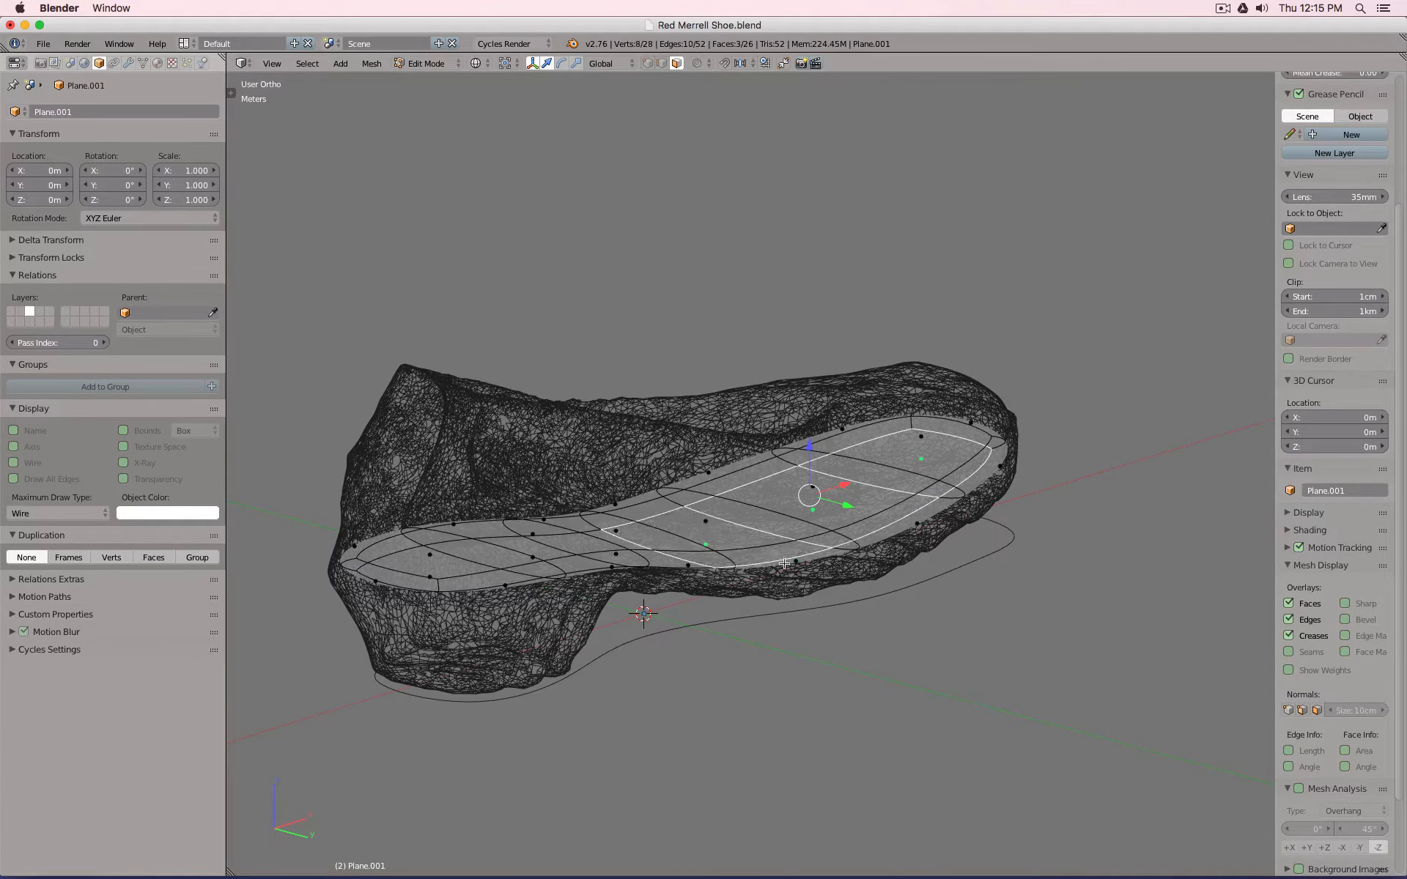
key(z)
middle_drag(619, 559, 610, 527)
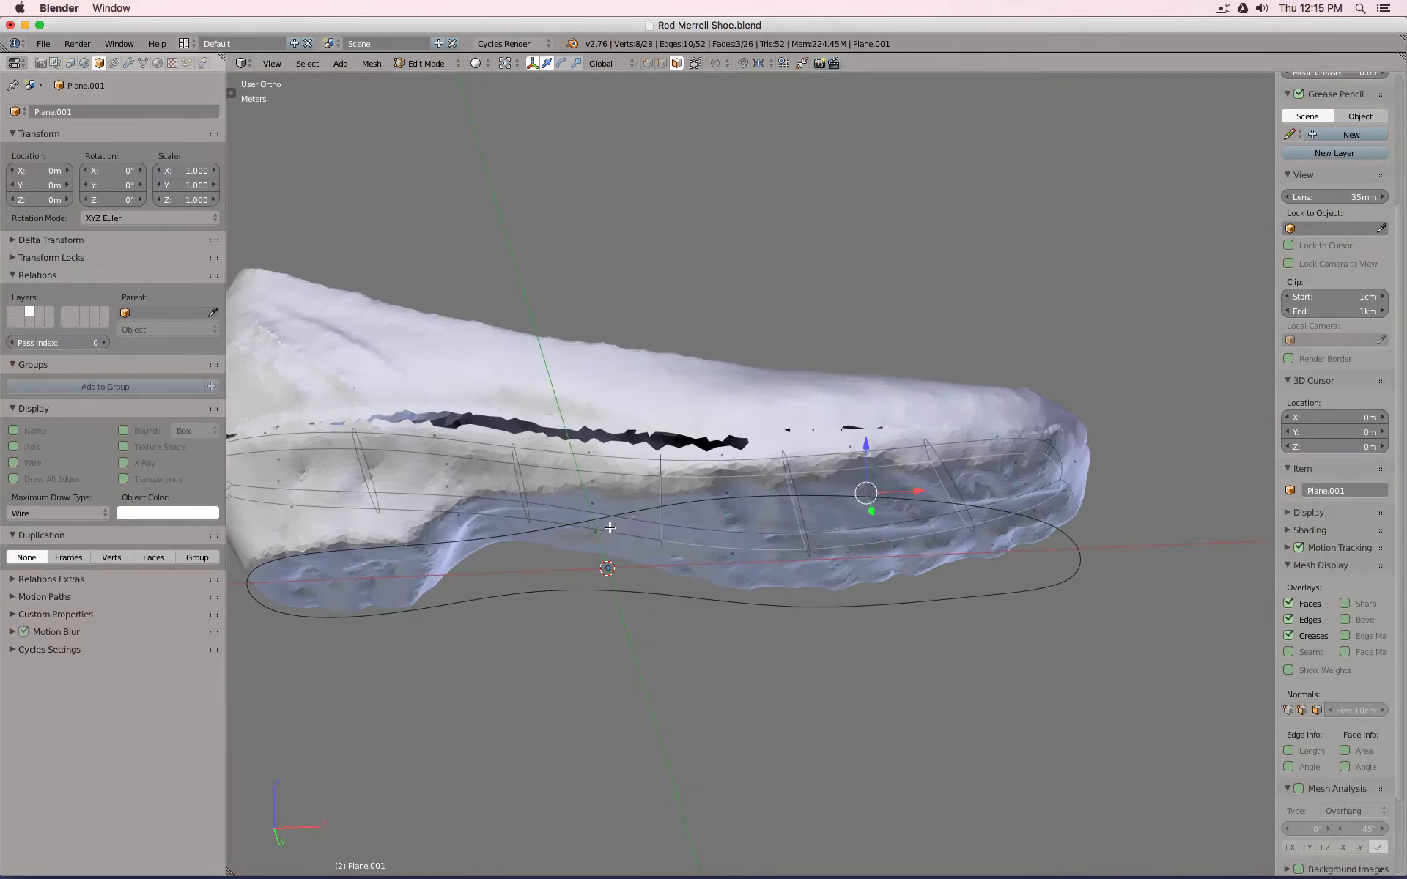
shift+right_click(590, 503)
shift+scroll(592, 502, left, 5)
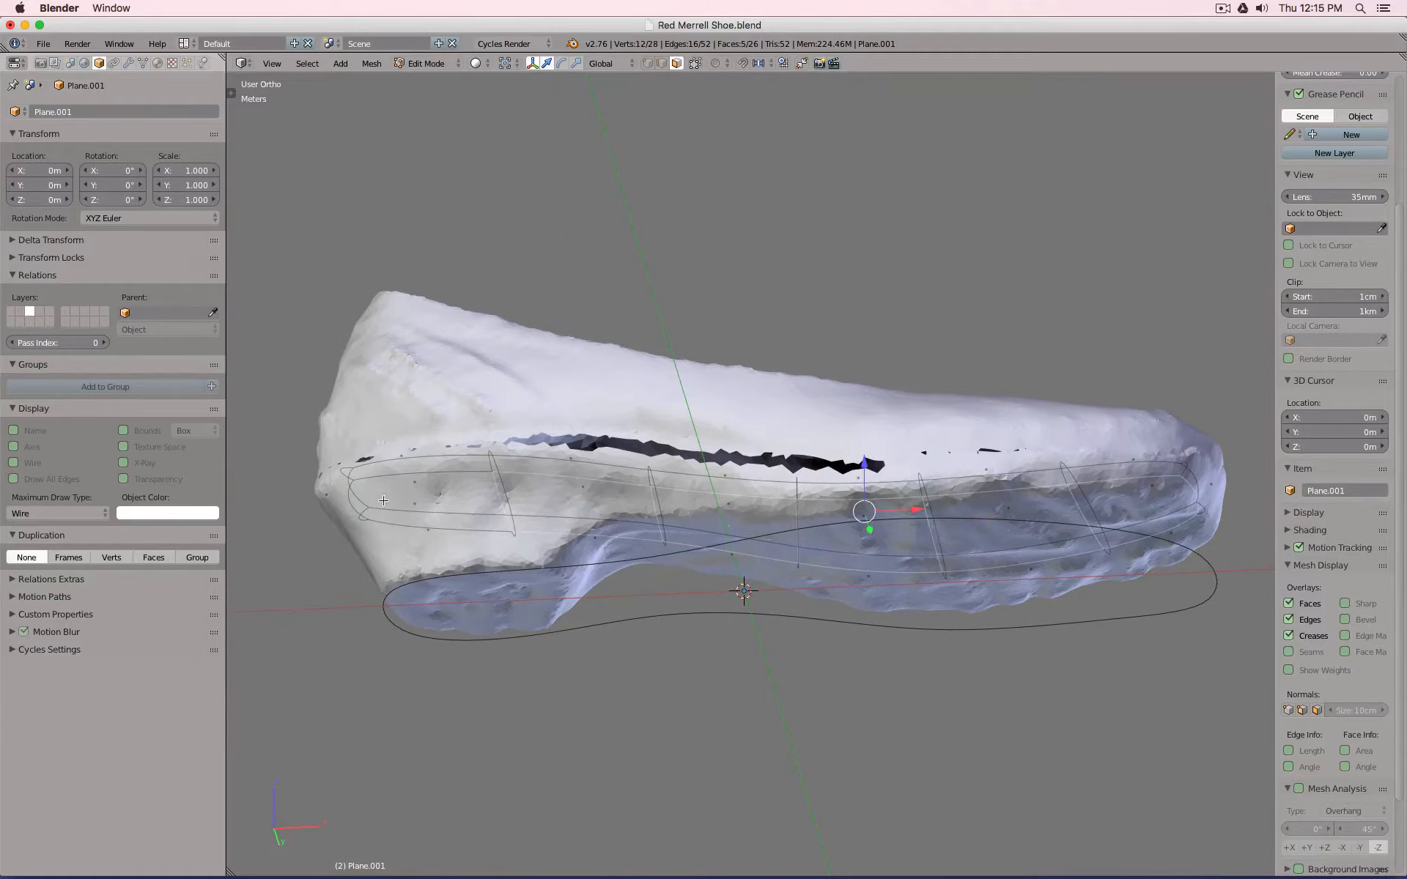
key(x)
click(545, 503)
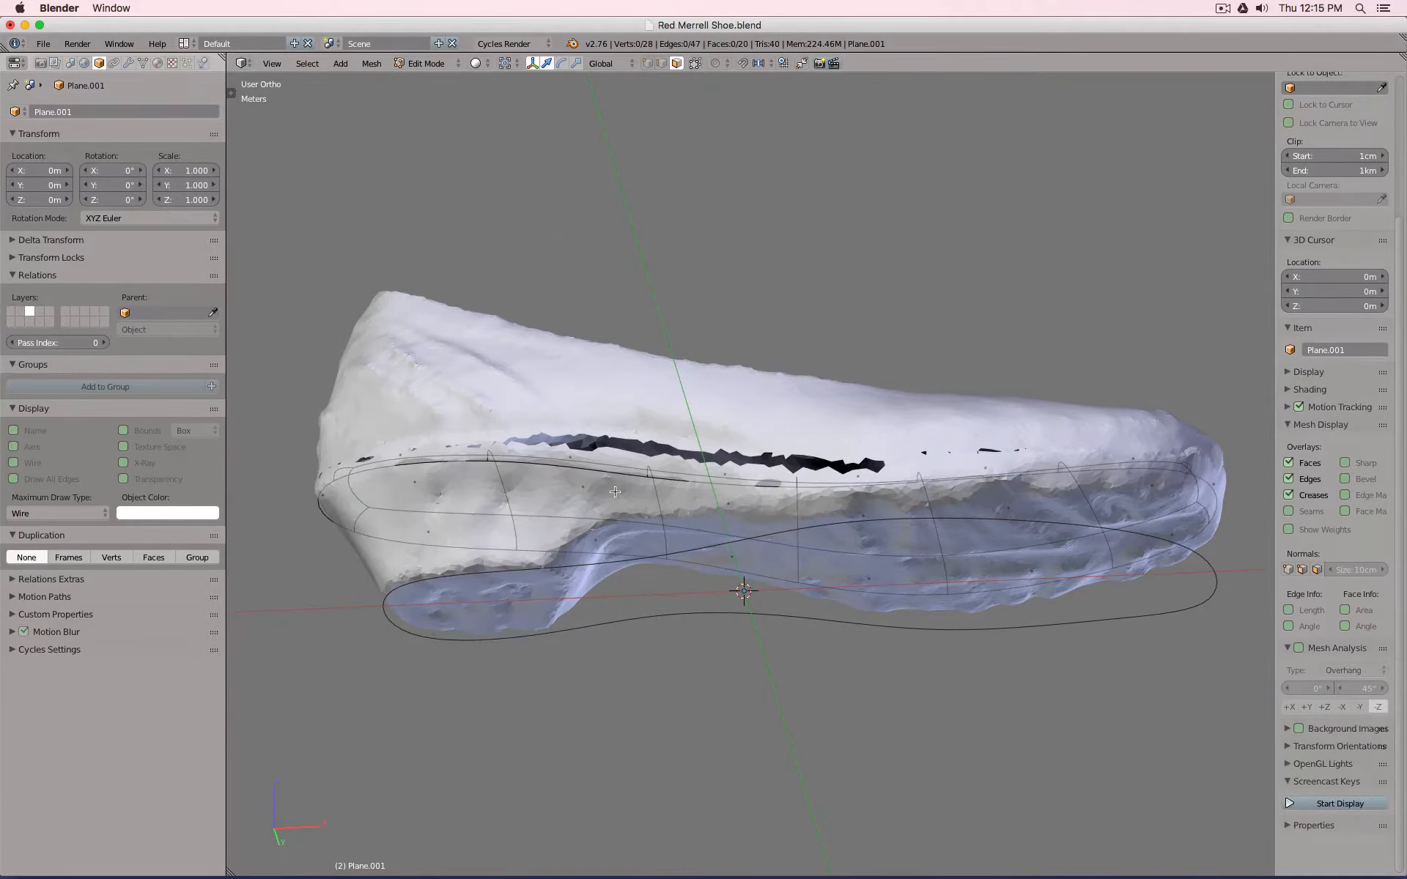
Select all top faces of the slab from heel to toe and delete them so only the side band remains.
key(KP_1)
scroll(585, 489, up, 10)
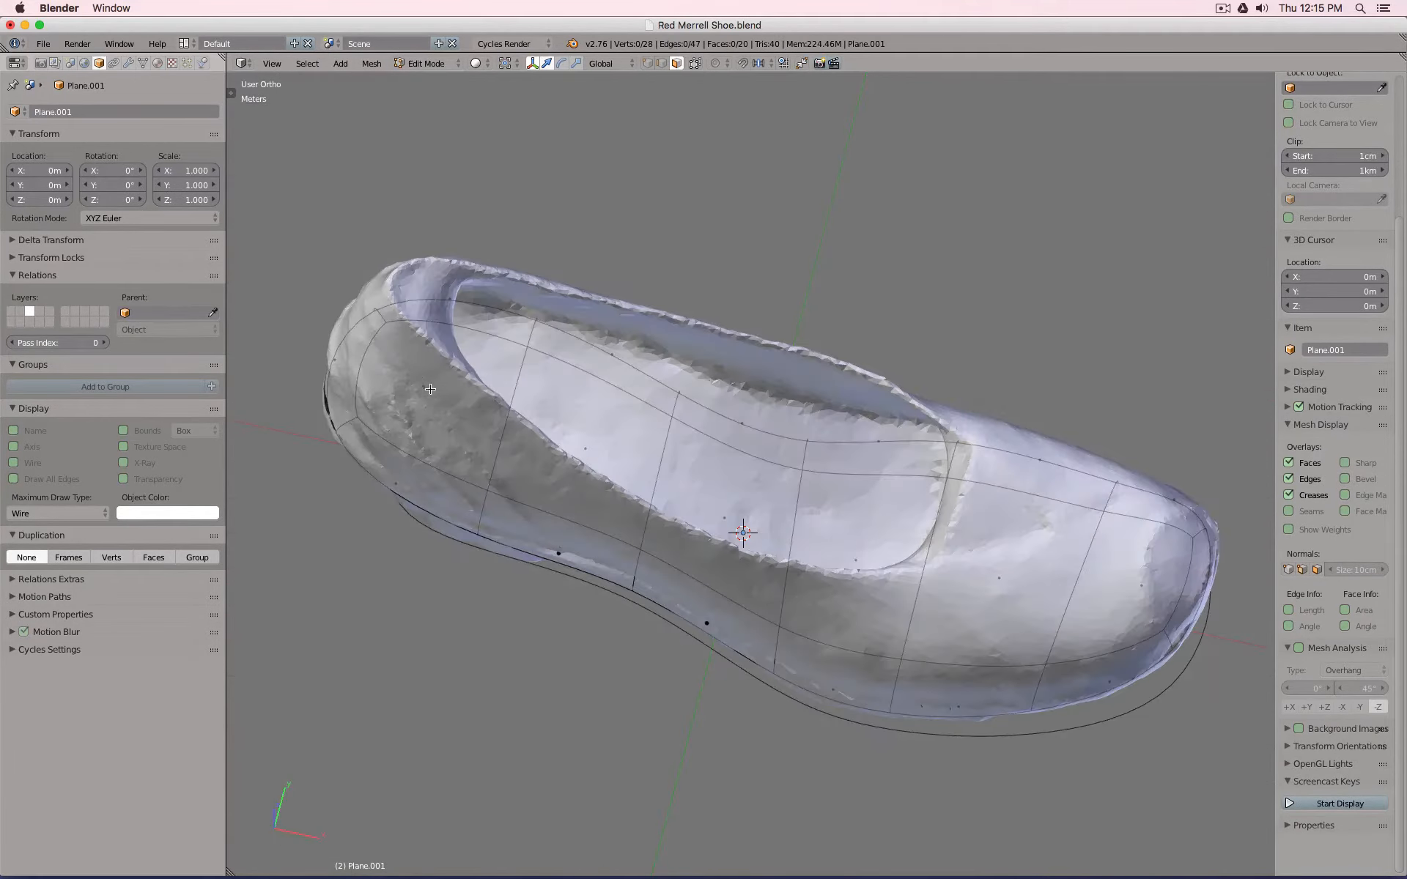
right_click(431, 389)
shift+right_click(575, 448)
shift+right_click(717, 514)
shift+right_click(860, 556)
shift+right_click(1004, 591)
shift+right_click(1143, 592)
key(x)
click(1143, 590)
Leave mesh editing and examine how the side band follows the shoe in wireframe and solid shading from the front.
key(KP_1)
key(Tab)
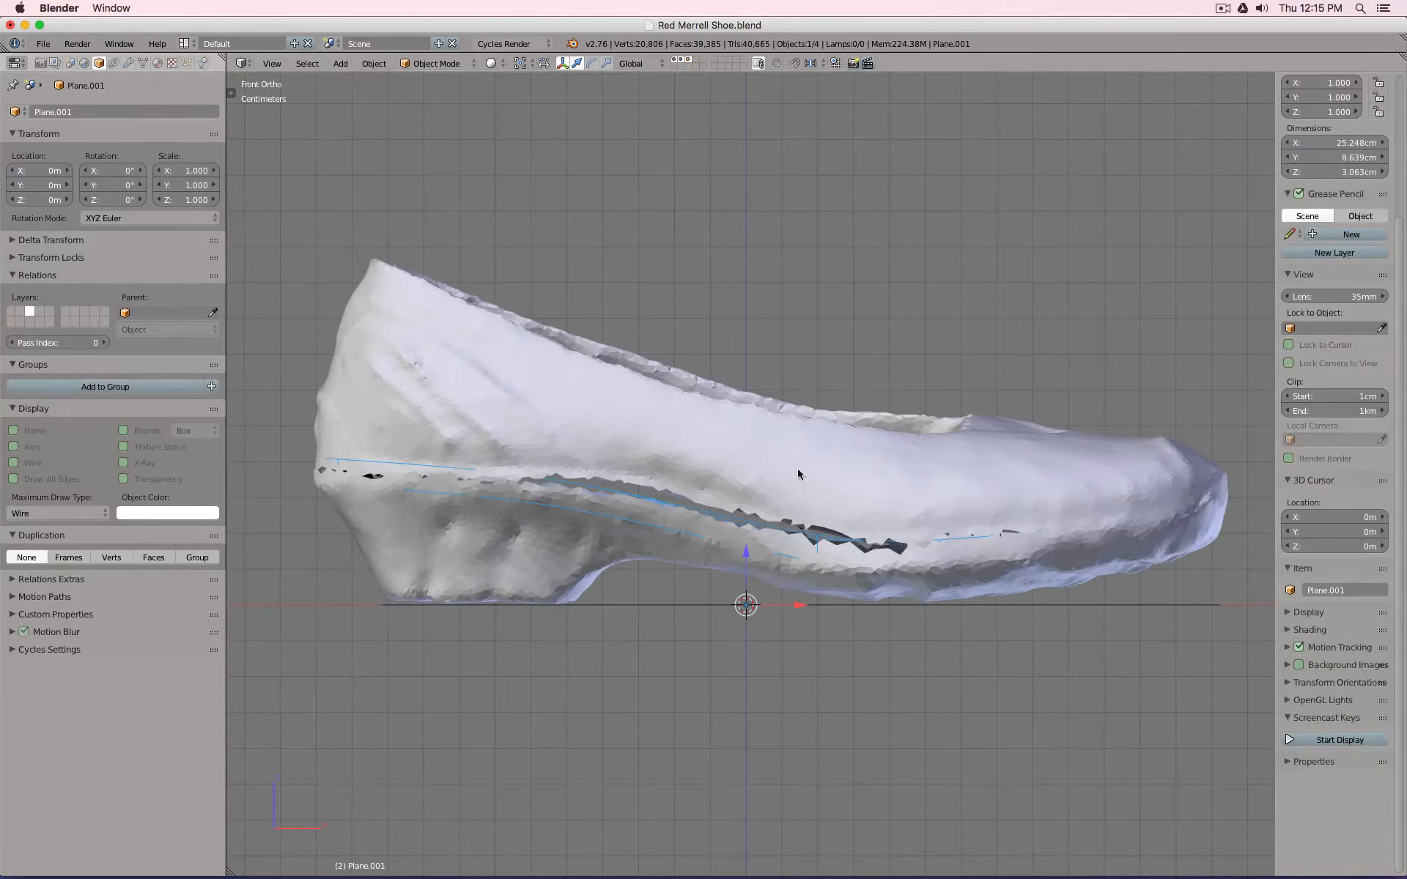
key(z)
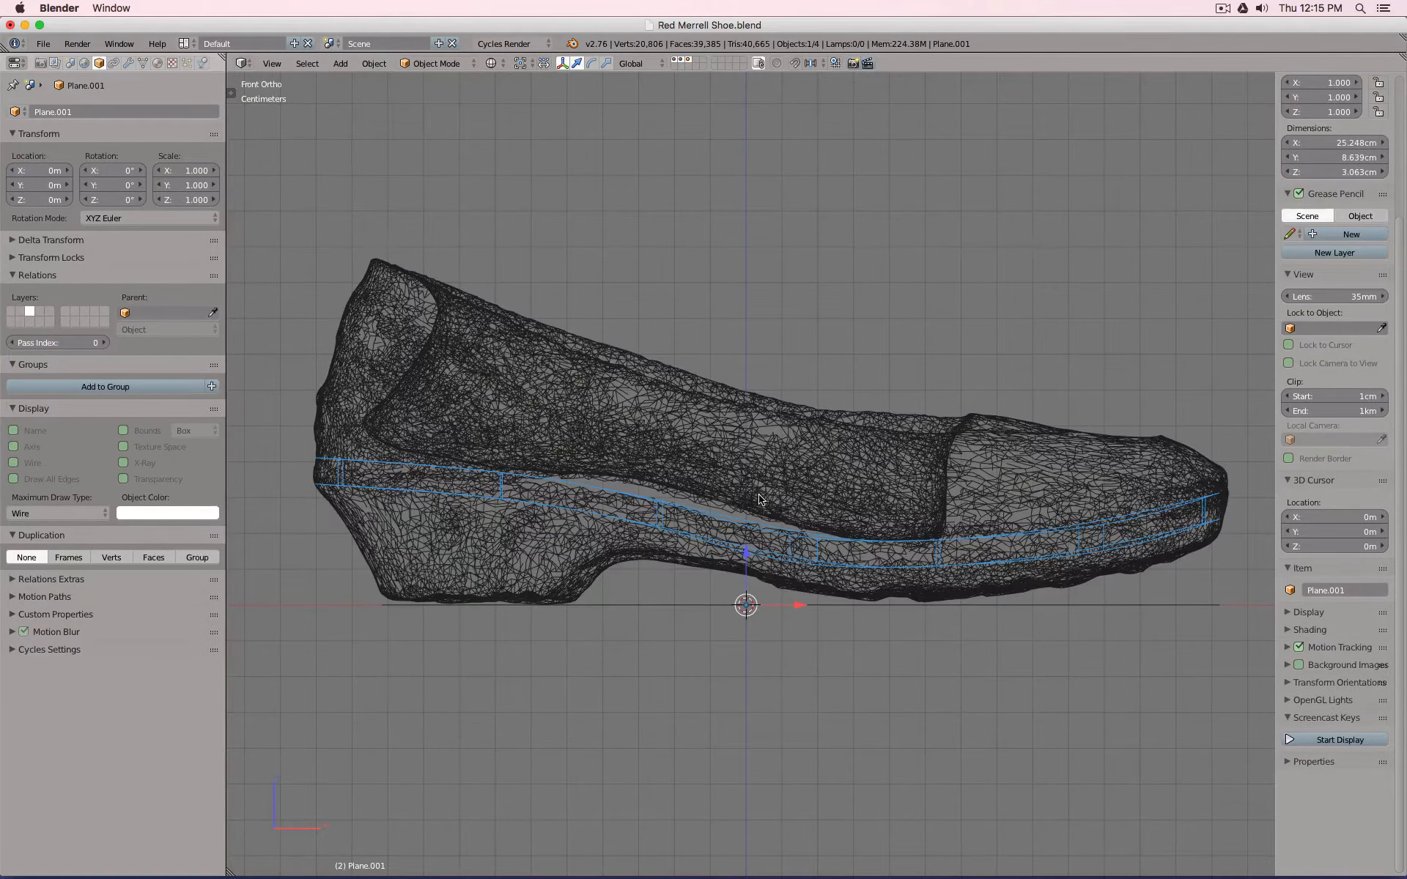
key(z)
key(z)
mouse_move(891, 524)
middle_down()
mouse_move(897, 509)
mouse_move(897, 522)
middle_up()
key(KP_1)
key(z)
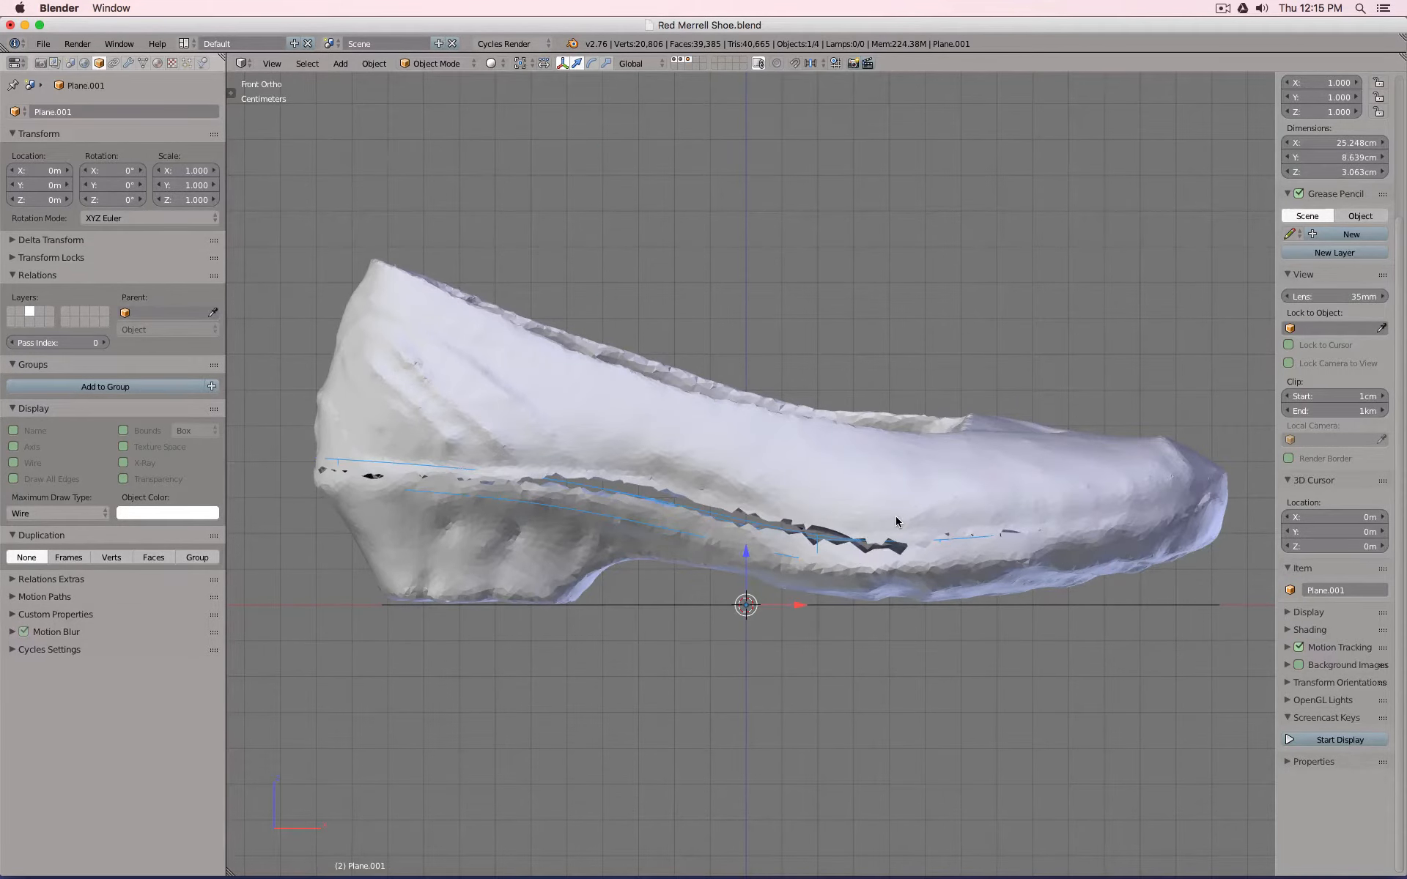
Extrude the side band's lower edge loop straight down along Z to near the underside of the forefoot.
key(Tab)
click(659, 64)
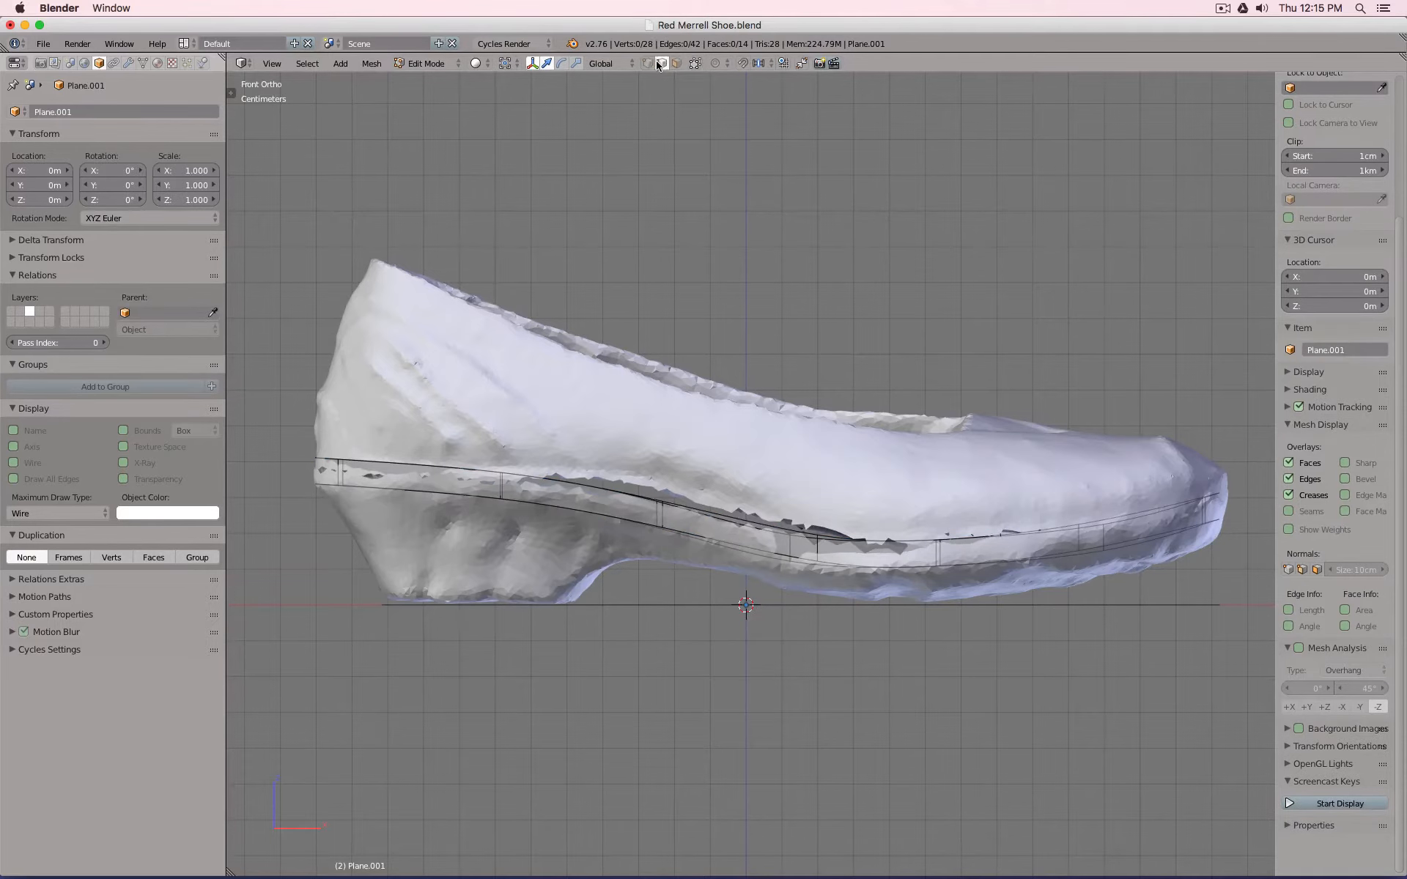
alt+right_click(689, 539)
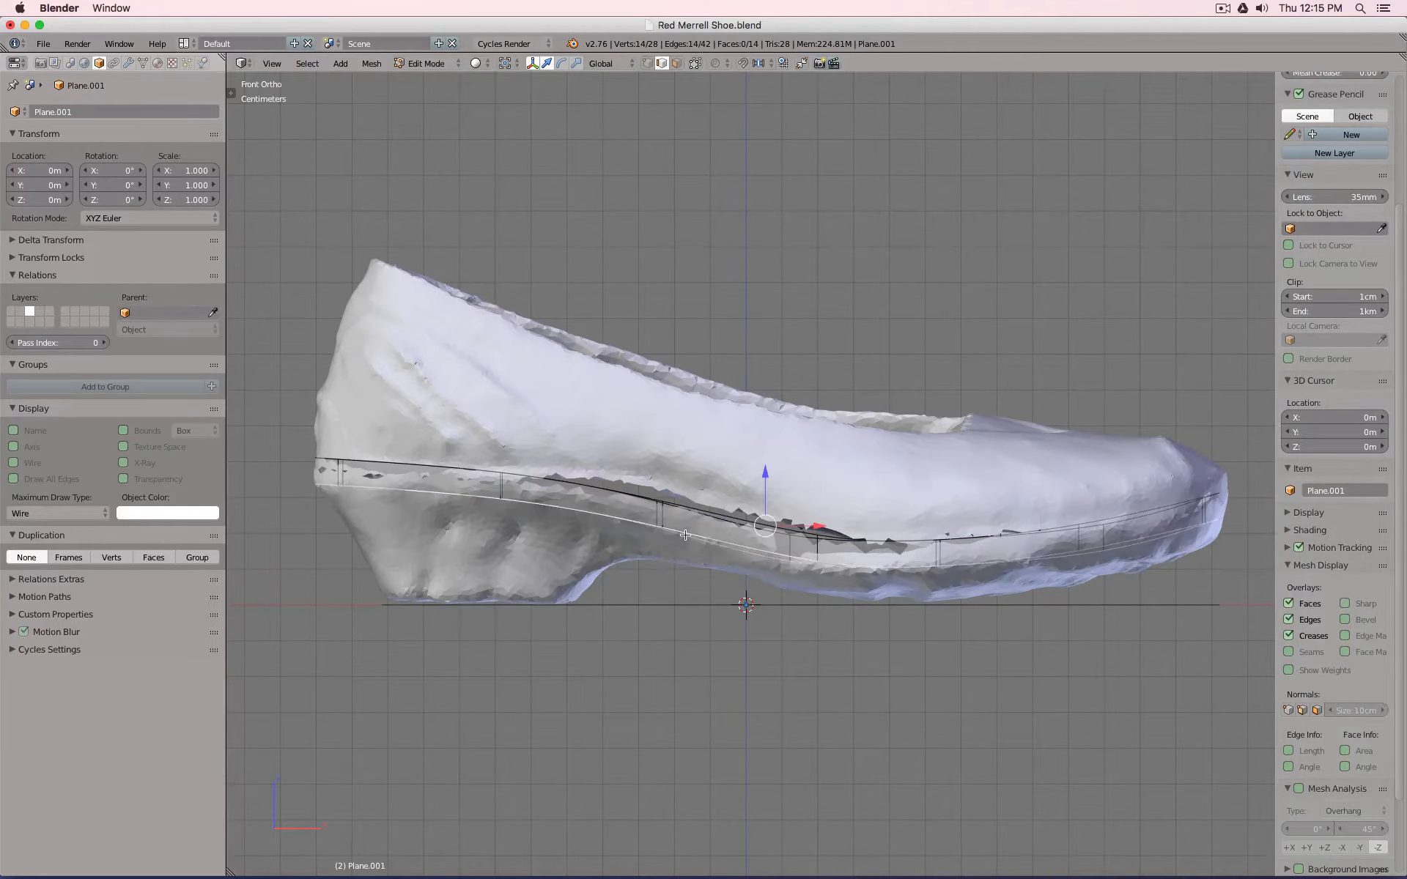
key(e)
right_click(685, 535)
drag(765, 474, 767, 501)
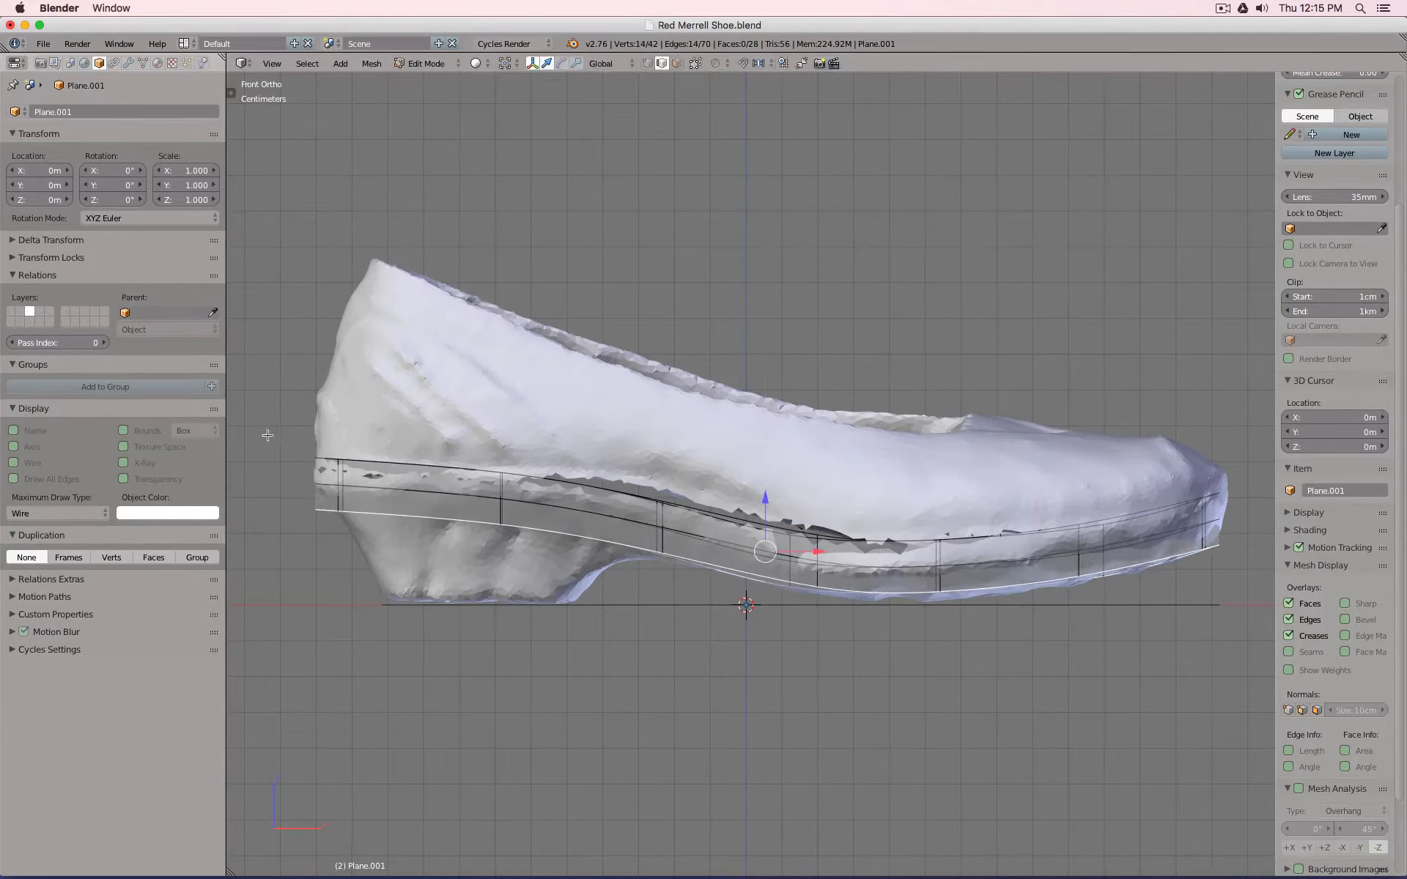
Move the lower loop's rear heel edge forward about 7 mm and raise its toe edge about 3 mm along Z.
right_click(320, 519)
key(g)
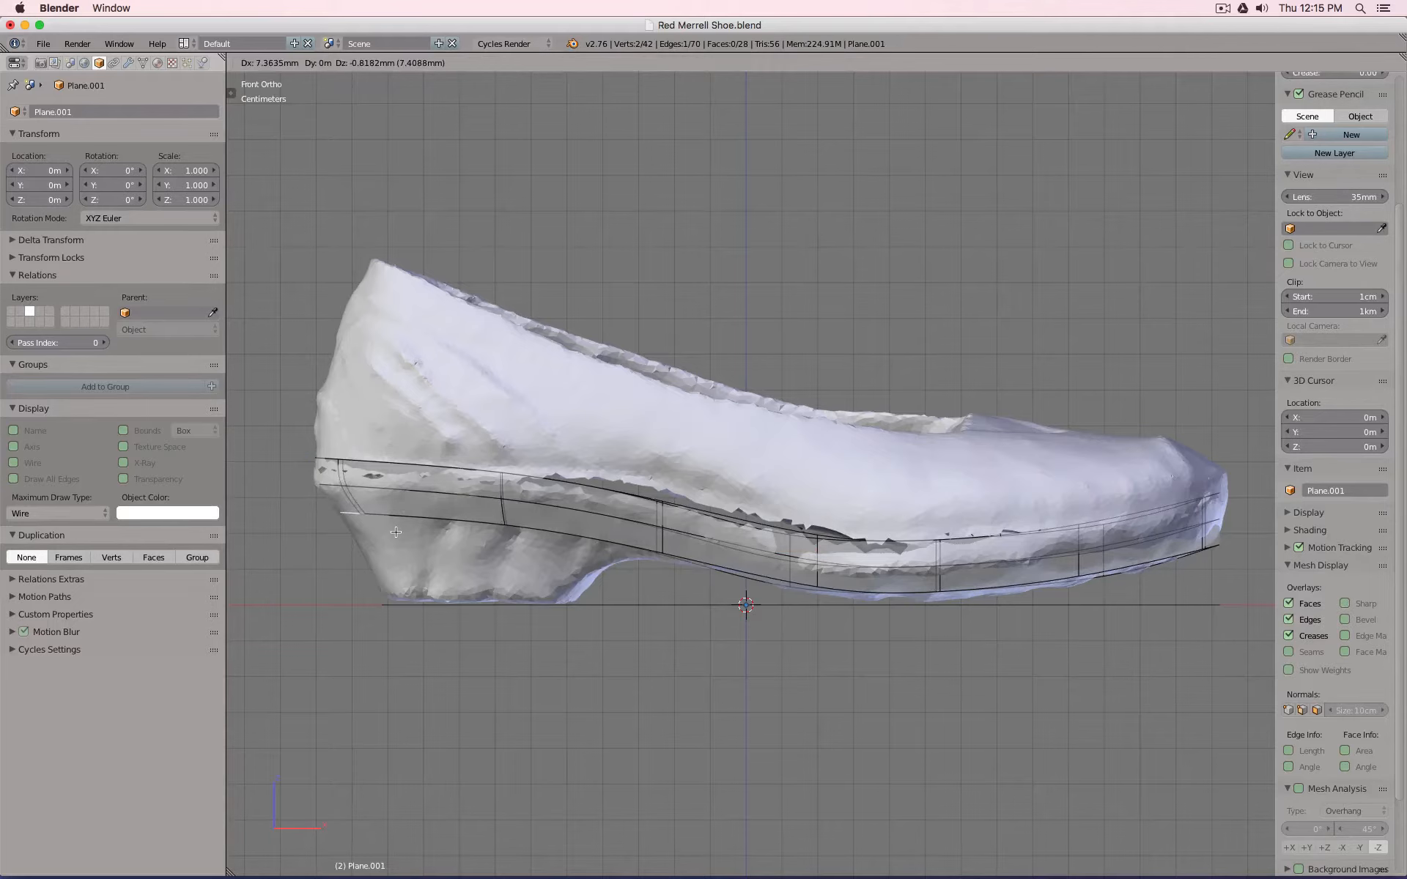
click(395, 532)
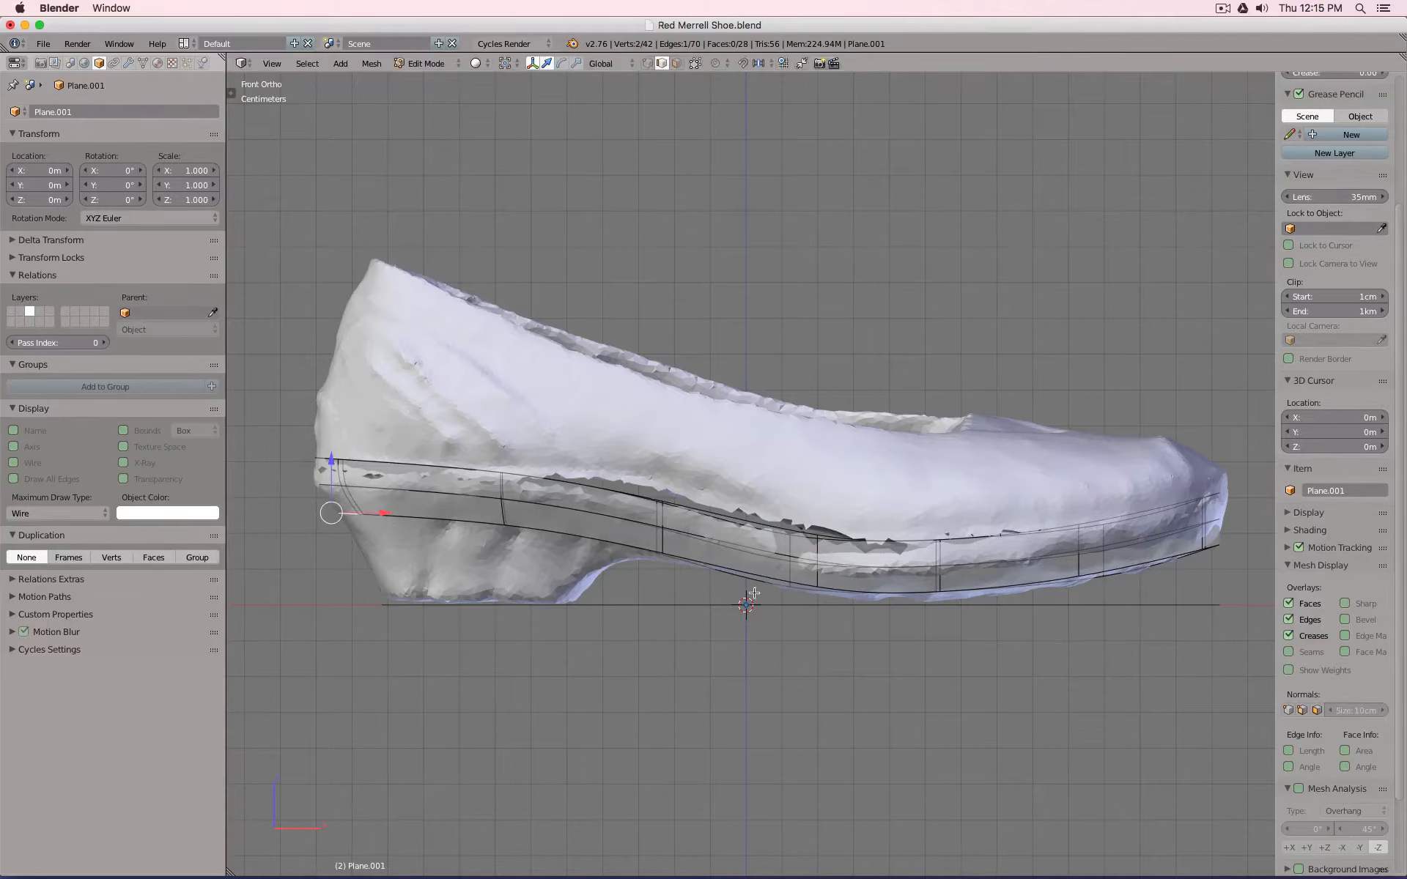
right_click(1220, 547)
key(g)
key(z)
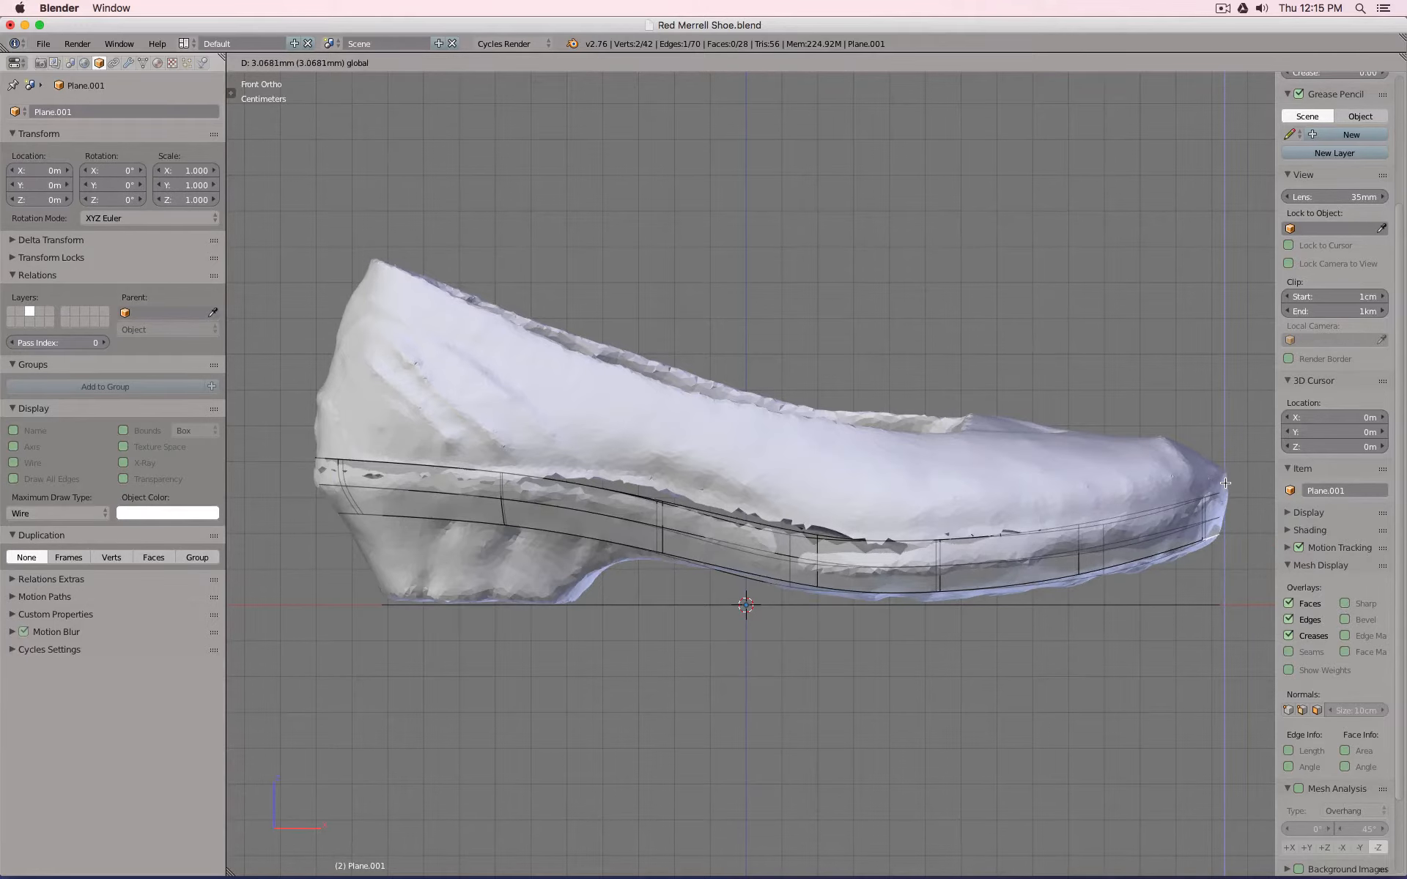
click(1226, 483)
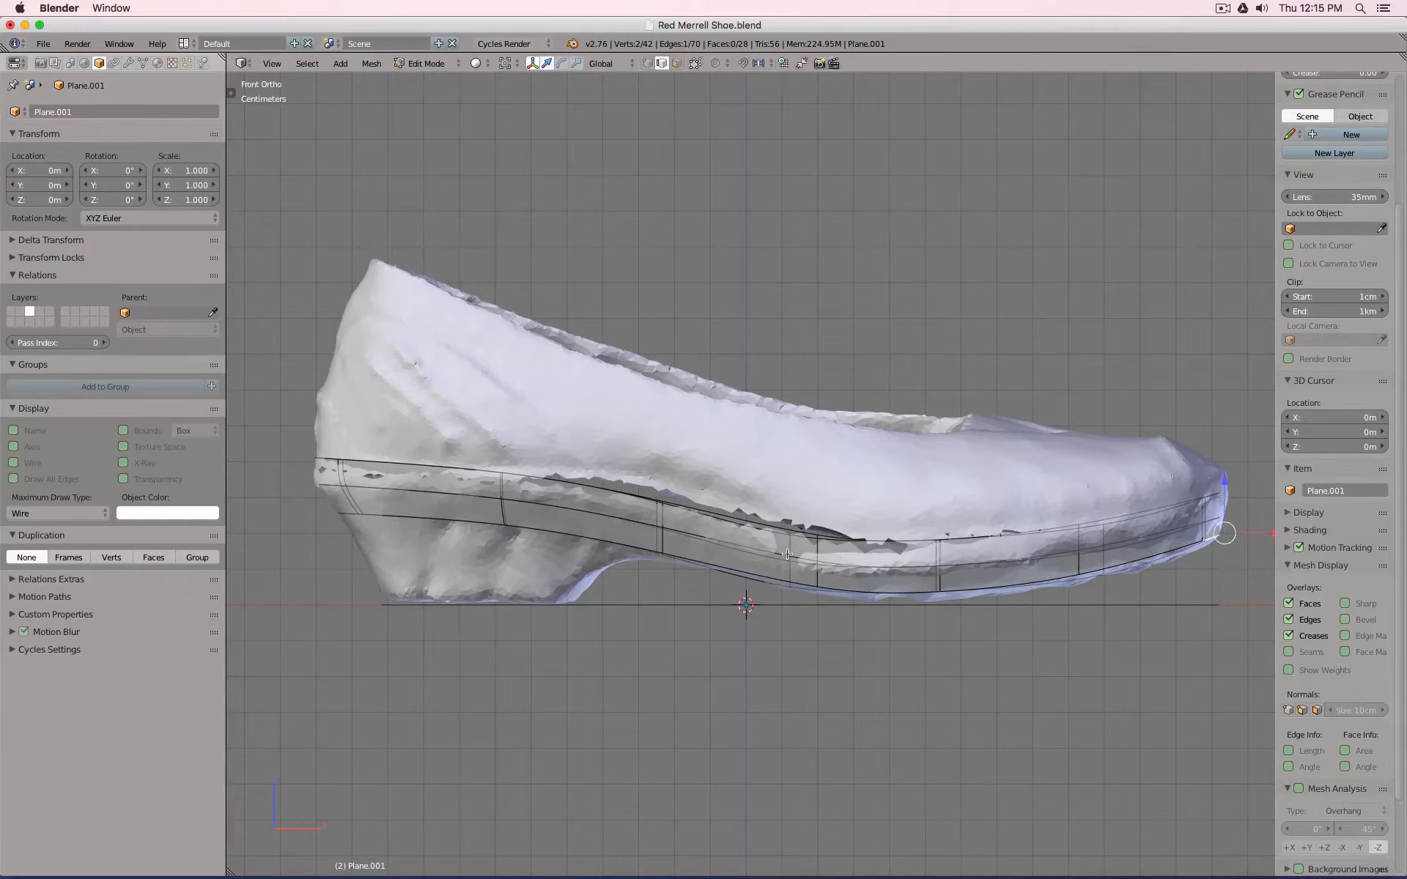
Select the lower edges around the heel, back to the arch on both sides, and extrude them for the heel block.
right_click(414, 518)
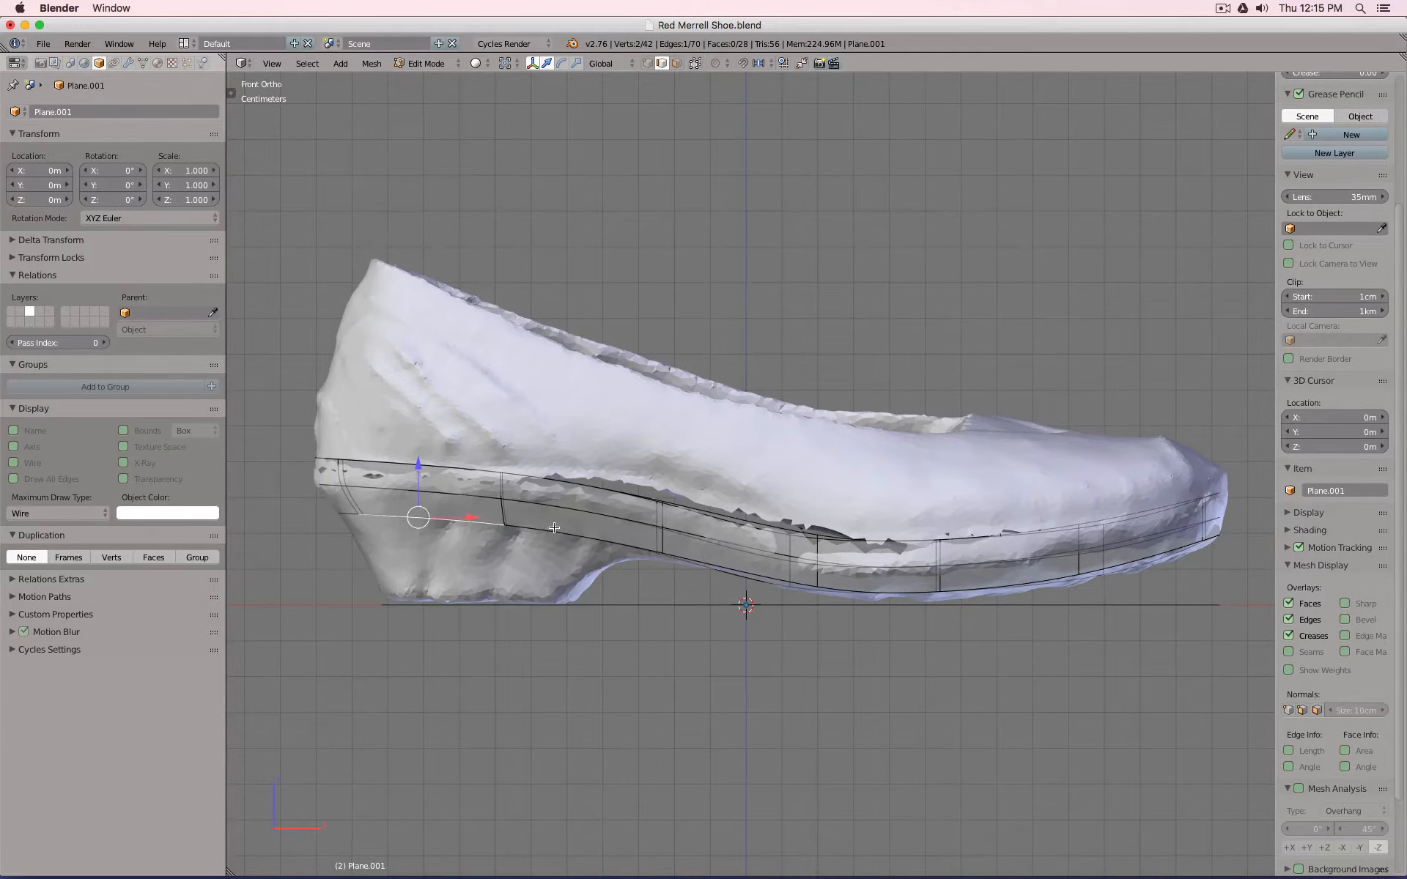
shift+right_click(557, 533)
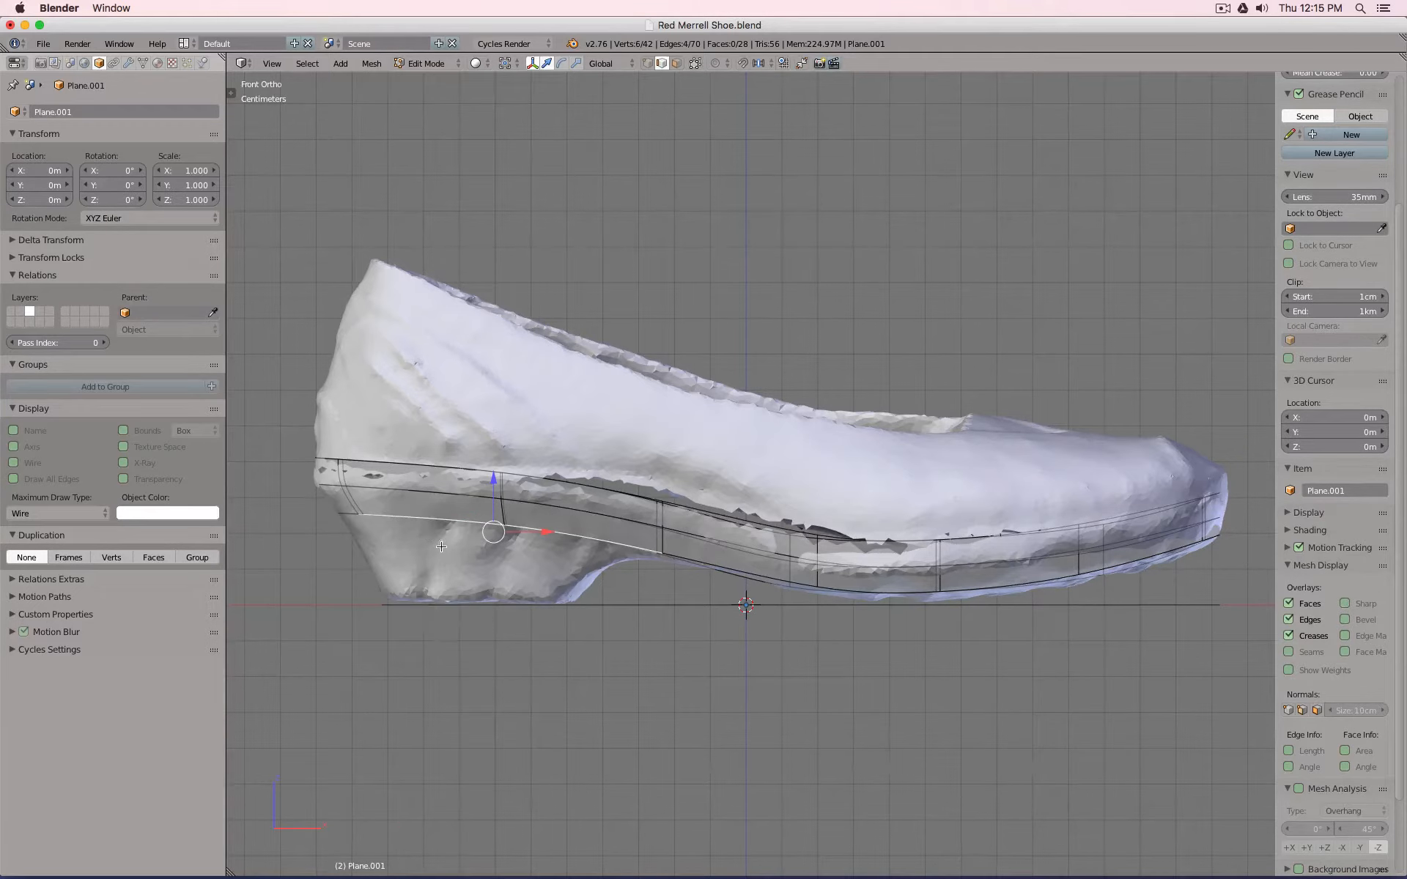
shift+right_click(341, 525)
key(e)
click(486, 517)
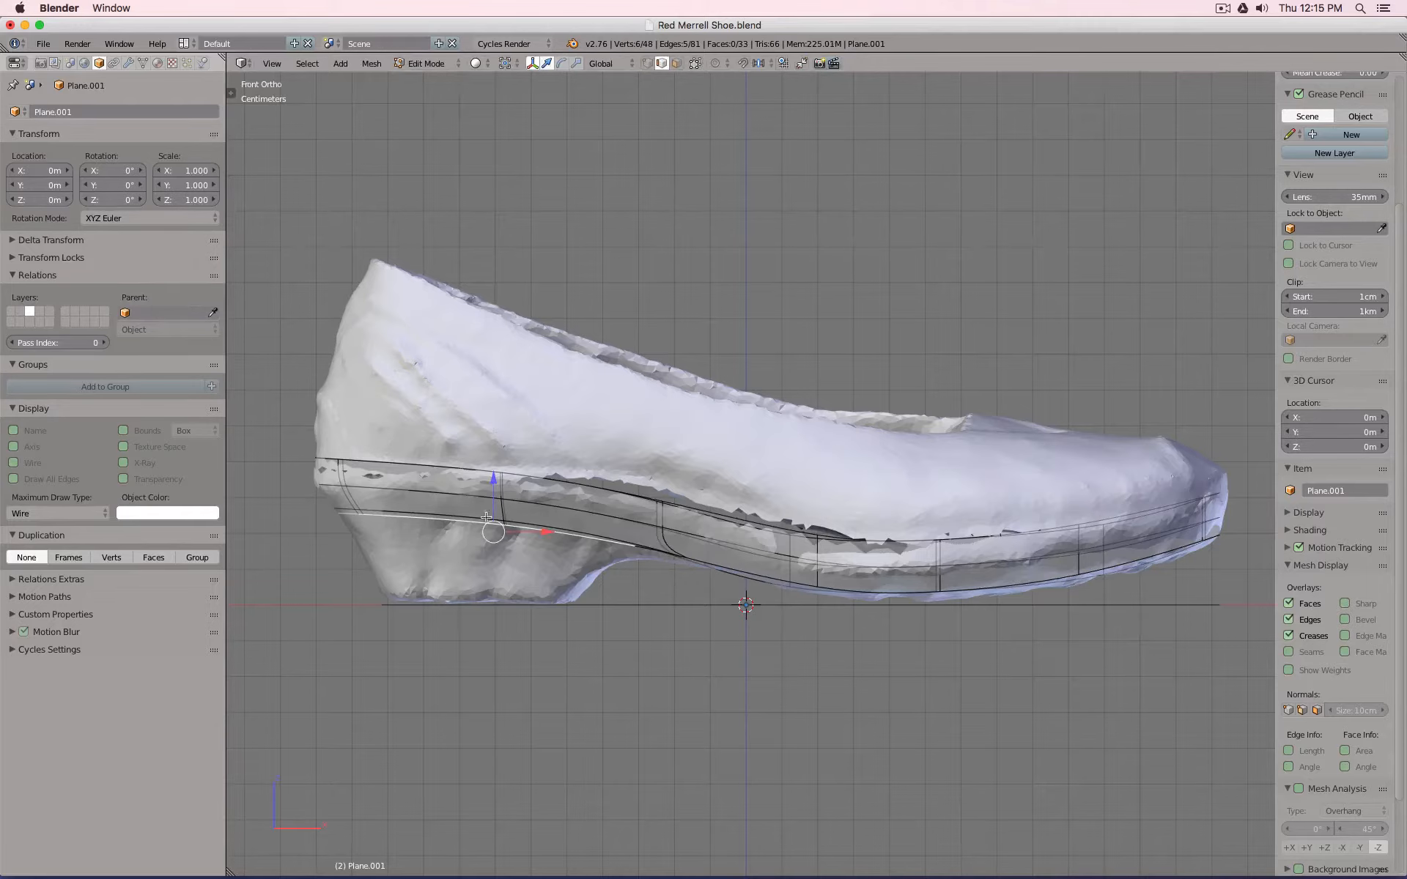
Flatten the extruded heel edges by scaling them to 0 along Z about their own centre.
key(s)
key(z)
key(0)
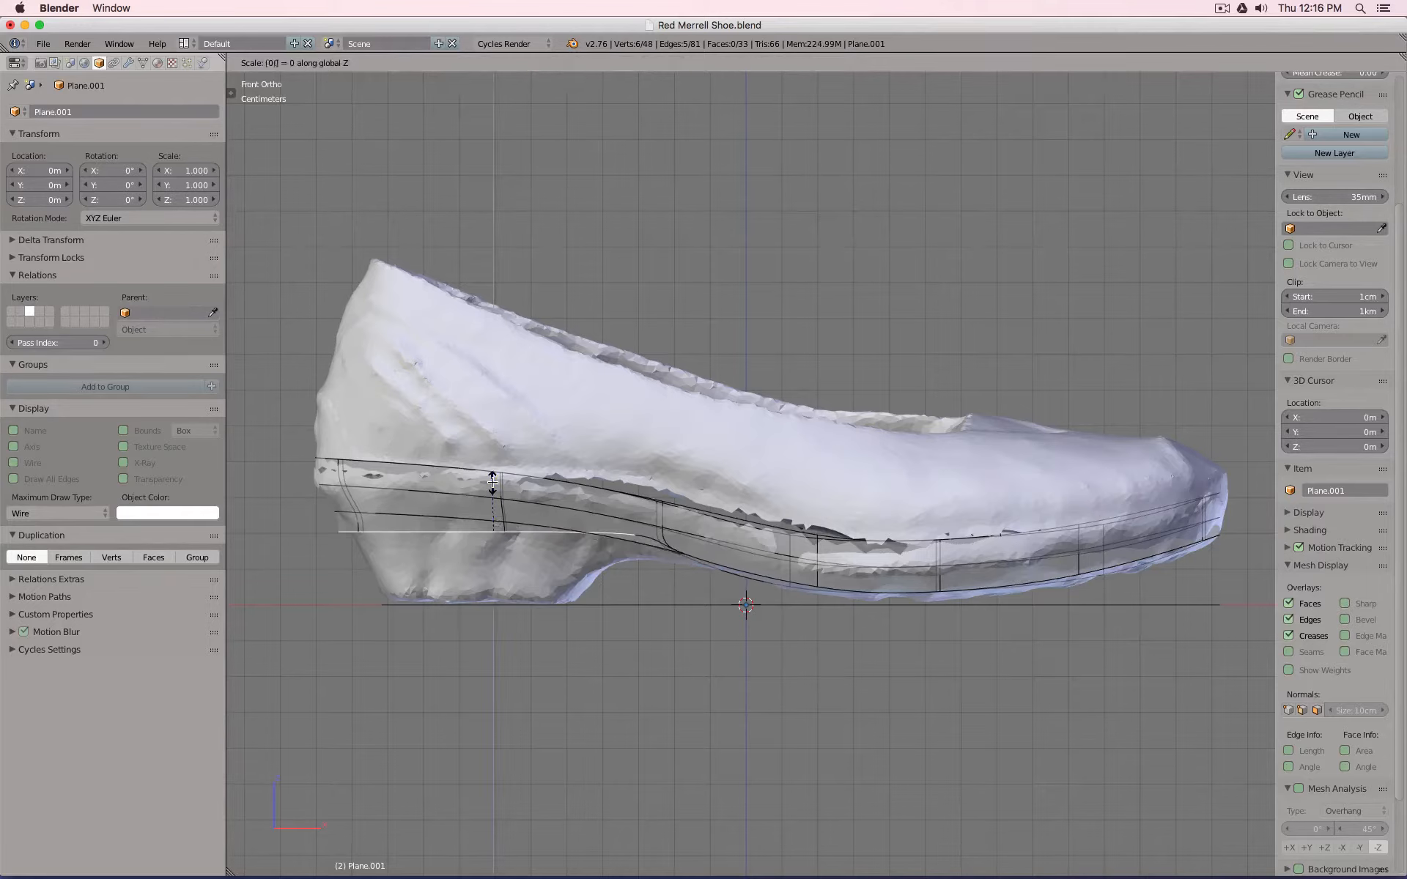
key(Return)
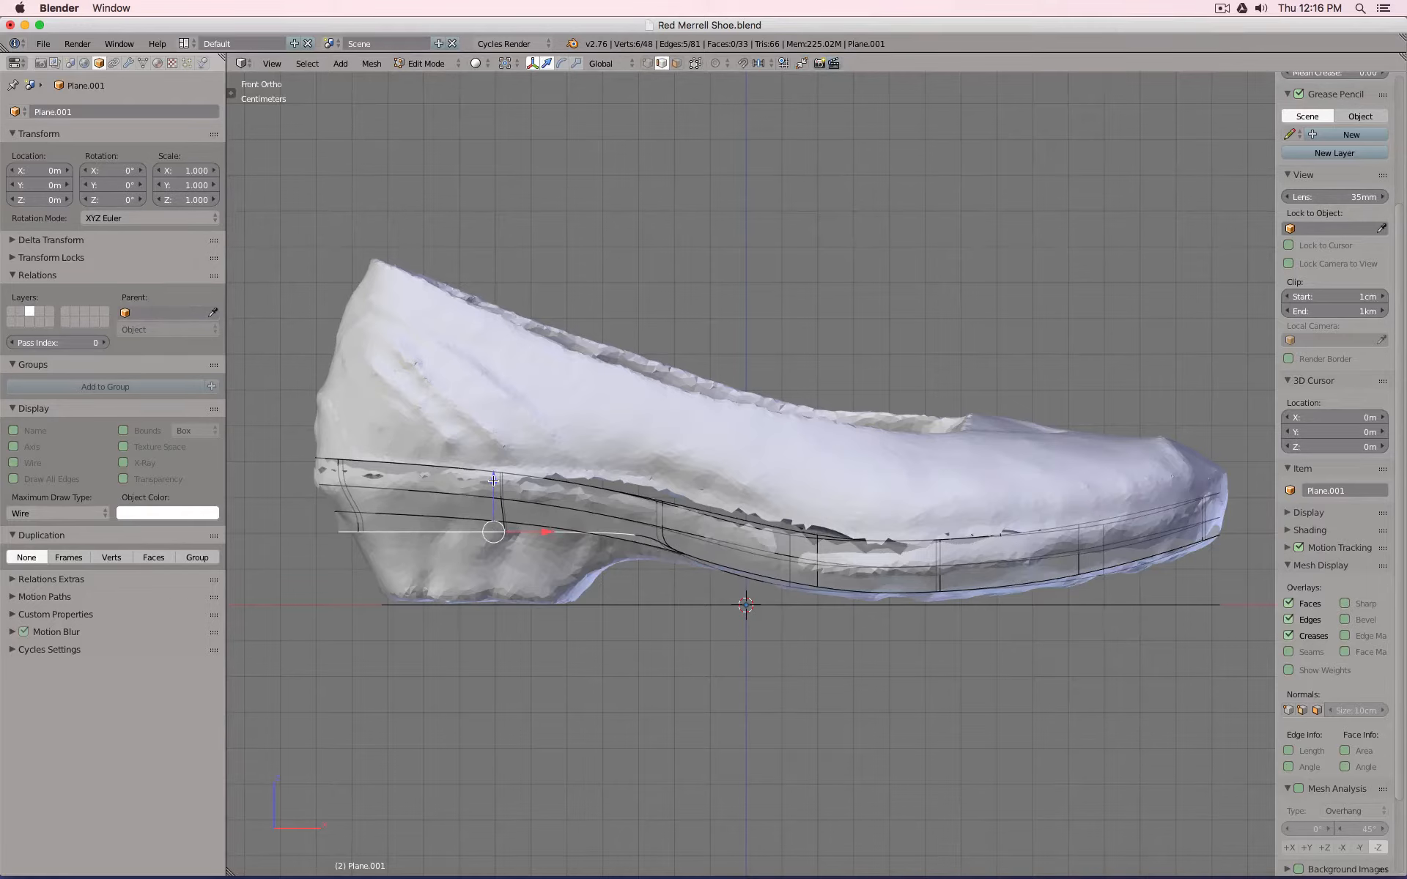
Set the pivot to the 3D cursor, scale the heel edges to 0 along Z onto the ground, and check the heel from below.
key(period)
key(s)
key(z)
key(0)
key(Return)
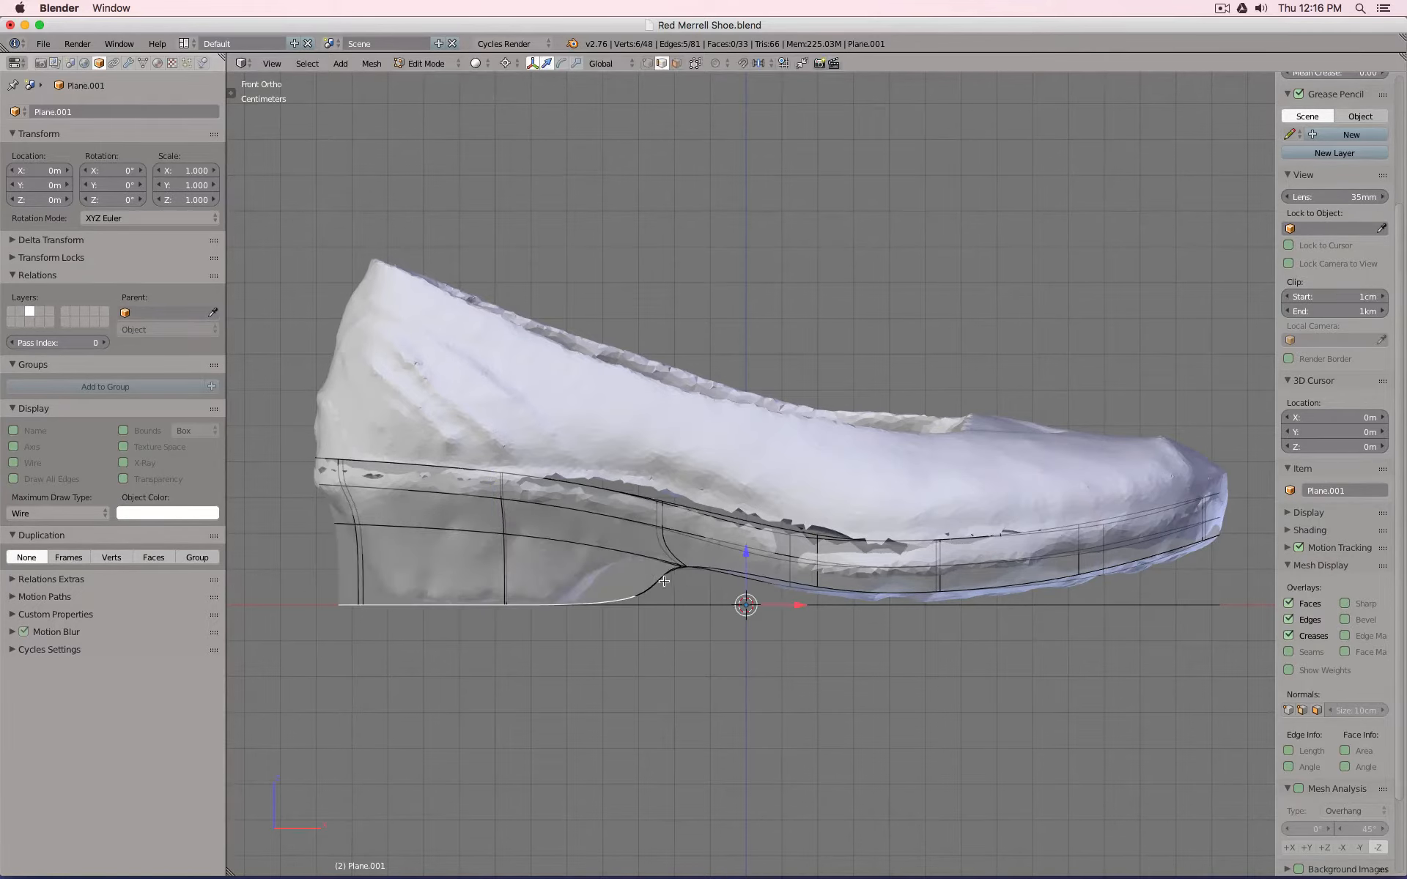
middle_drag(663, 585, 326, 478)
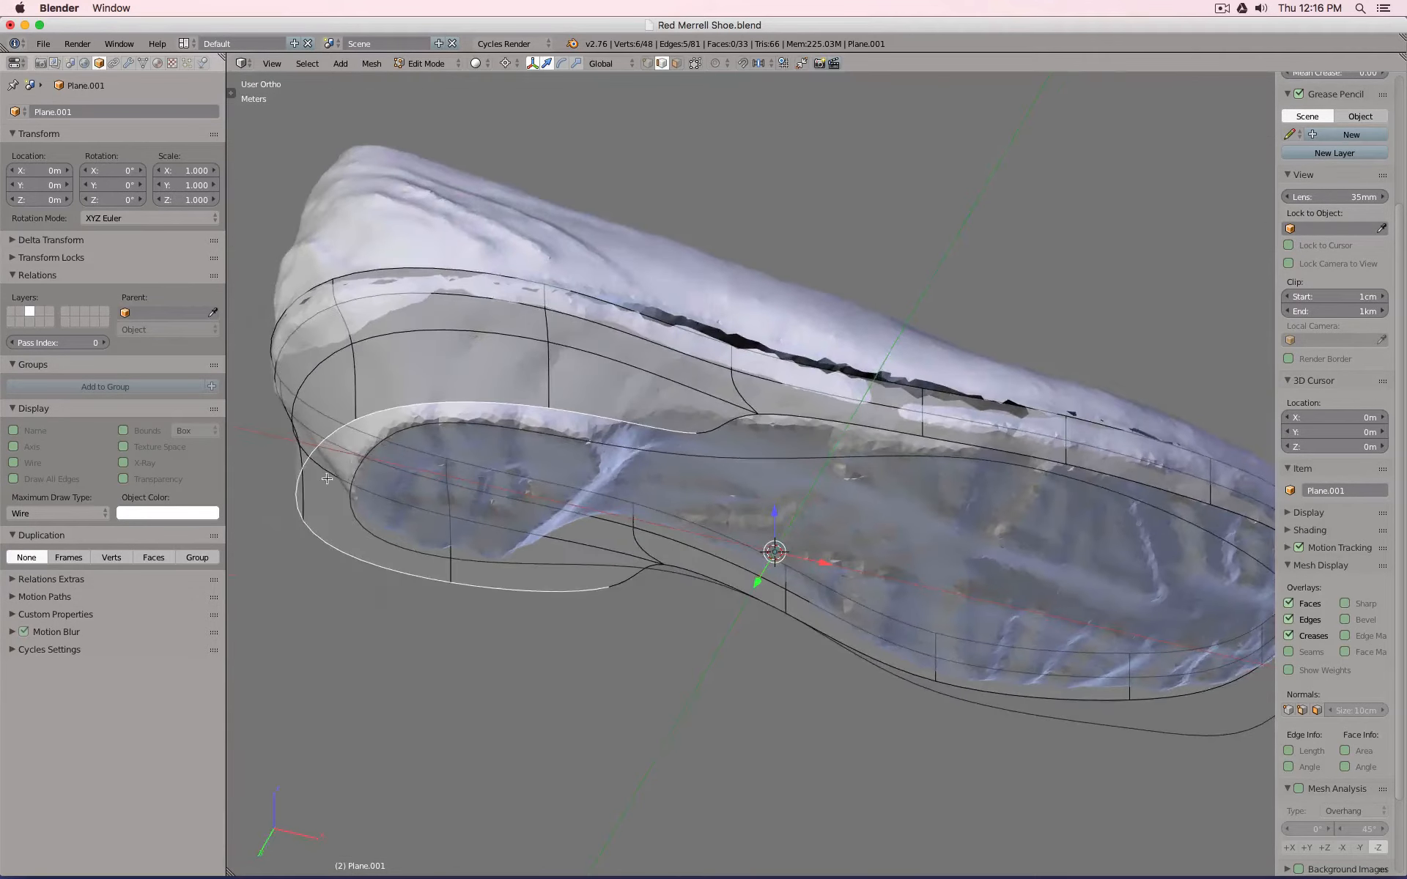
Move the rear edge of the heel's ground outline forward along X to match the scanned heel.
key(a)
right_click(335, 428)
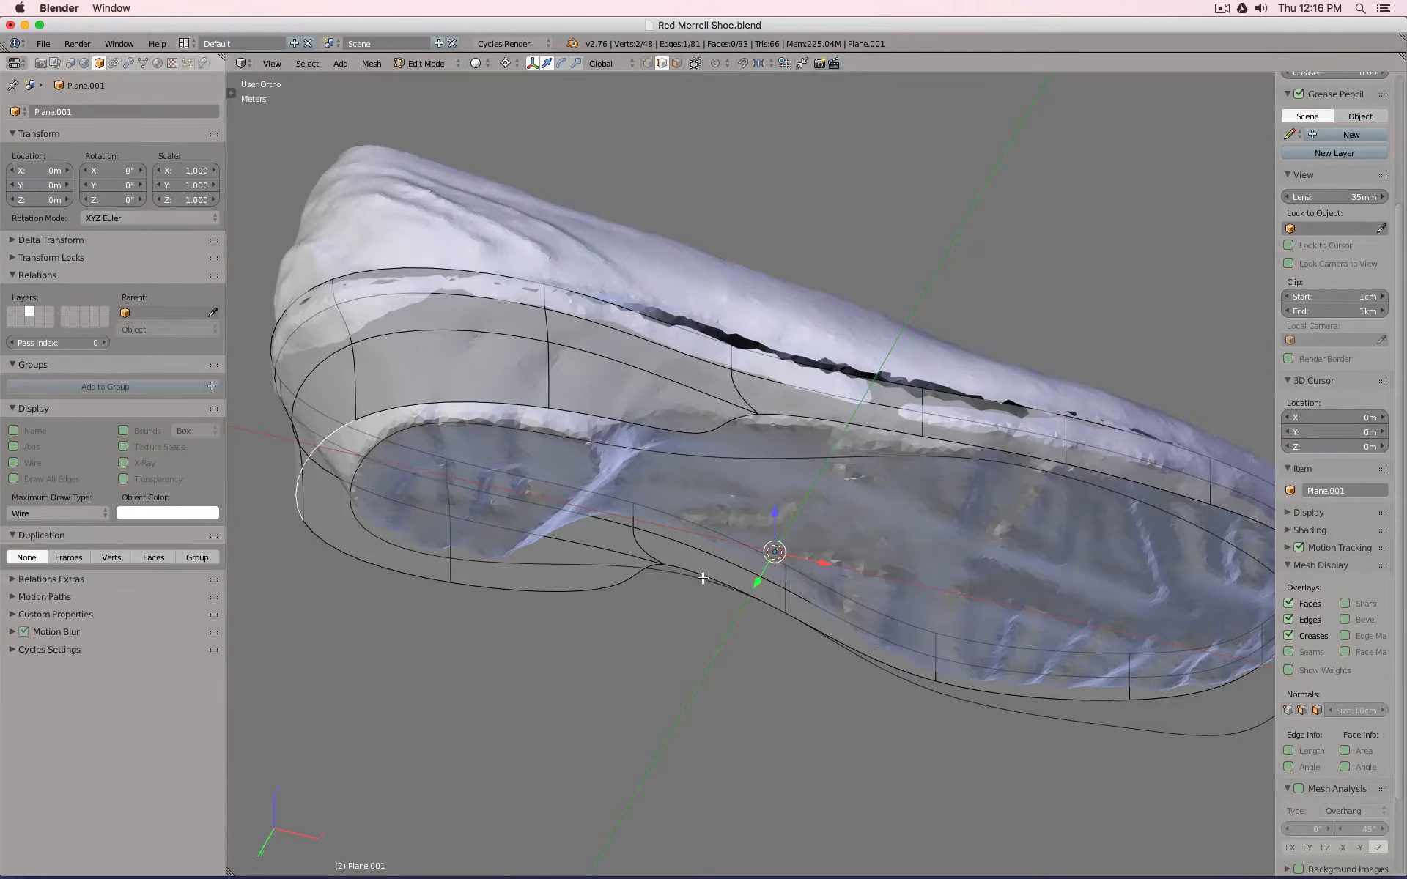
drag(828, 563, 872, 567)
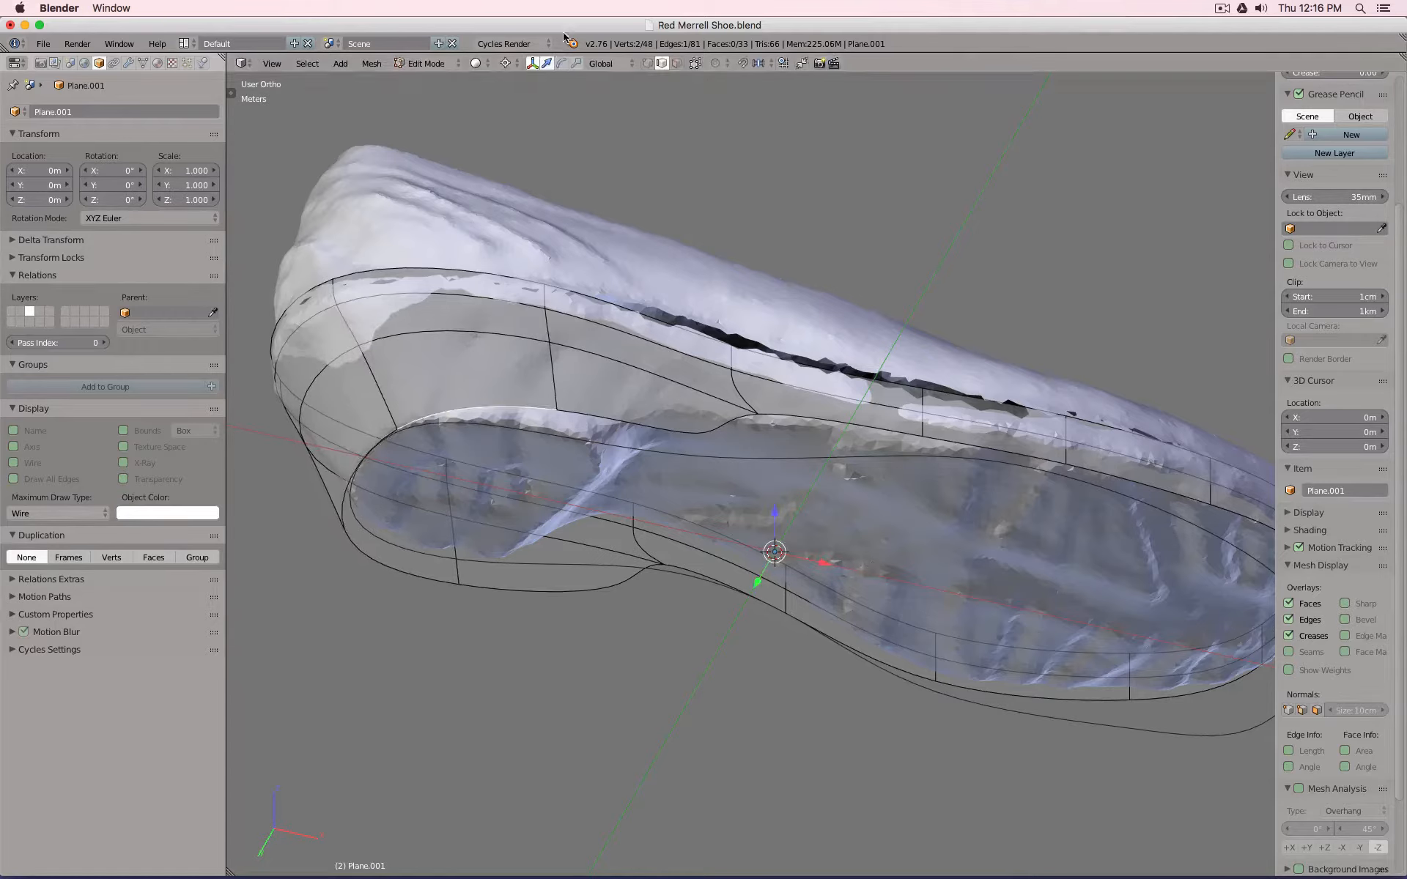
Bring the two side vertices of the heel's ground outline closer together by scaling them to about 0.7.
click(648, 63)
right_click(567, 414)
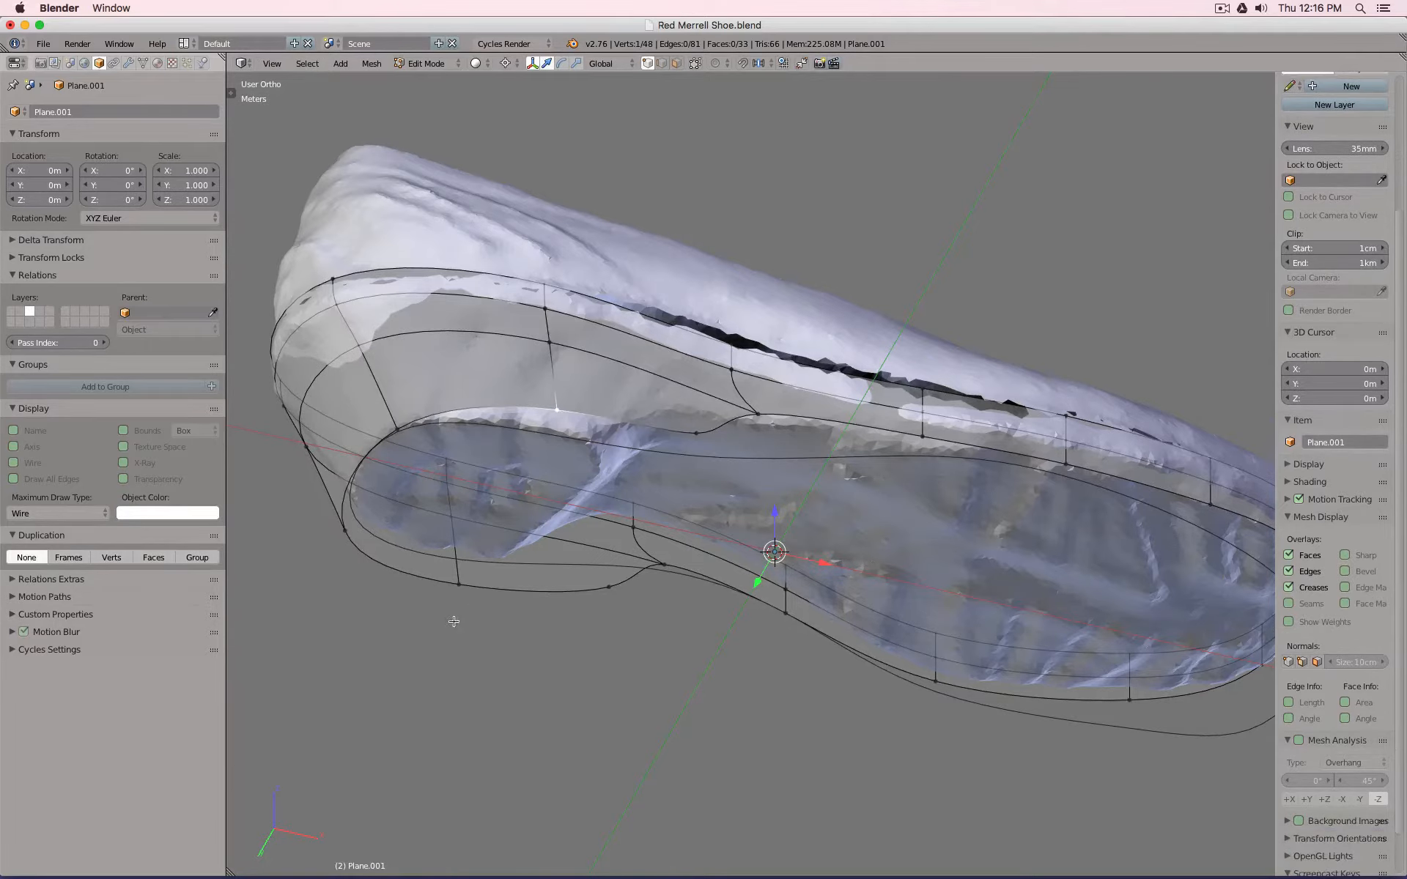
shift+right_click(453, 619)
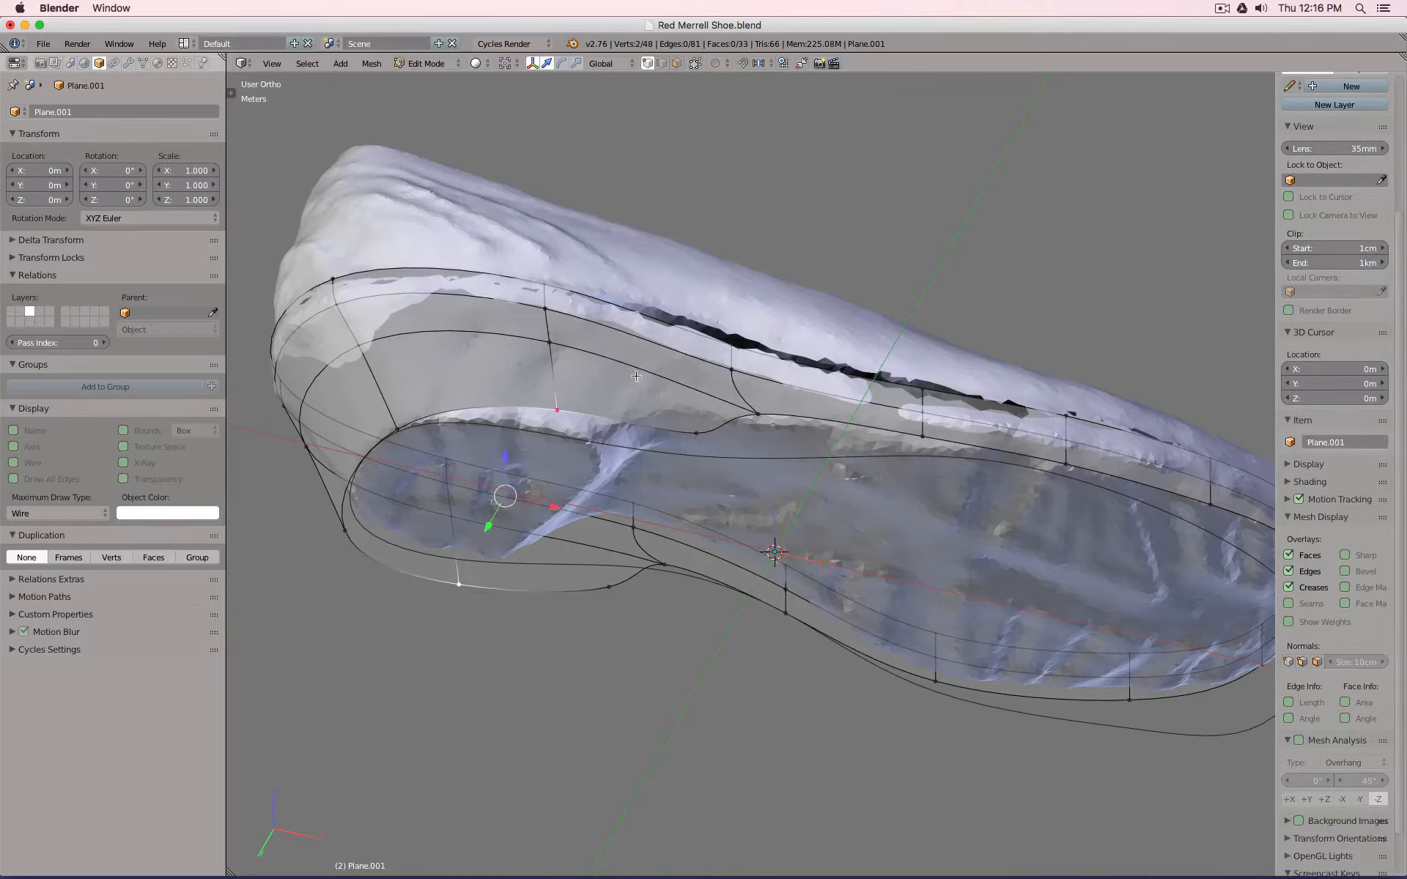
key(s)
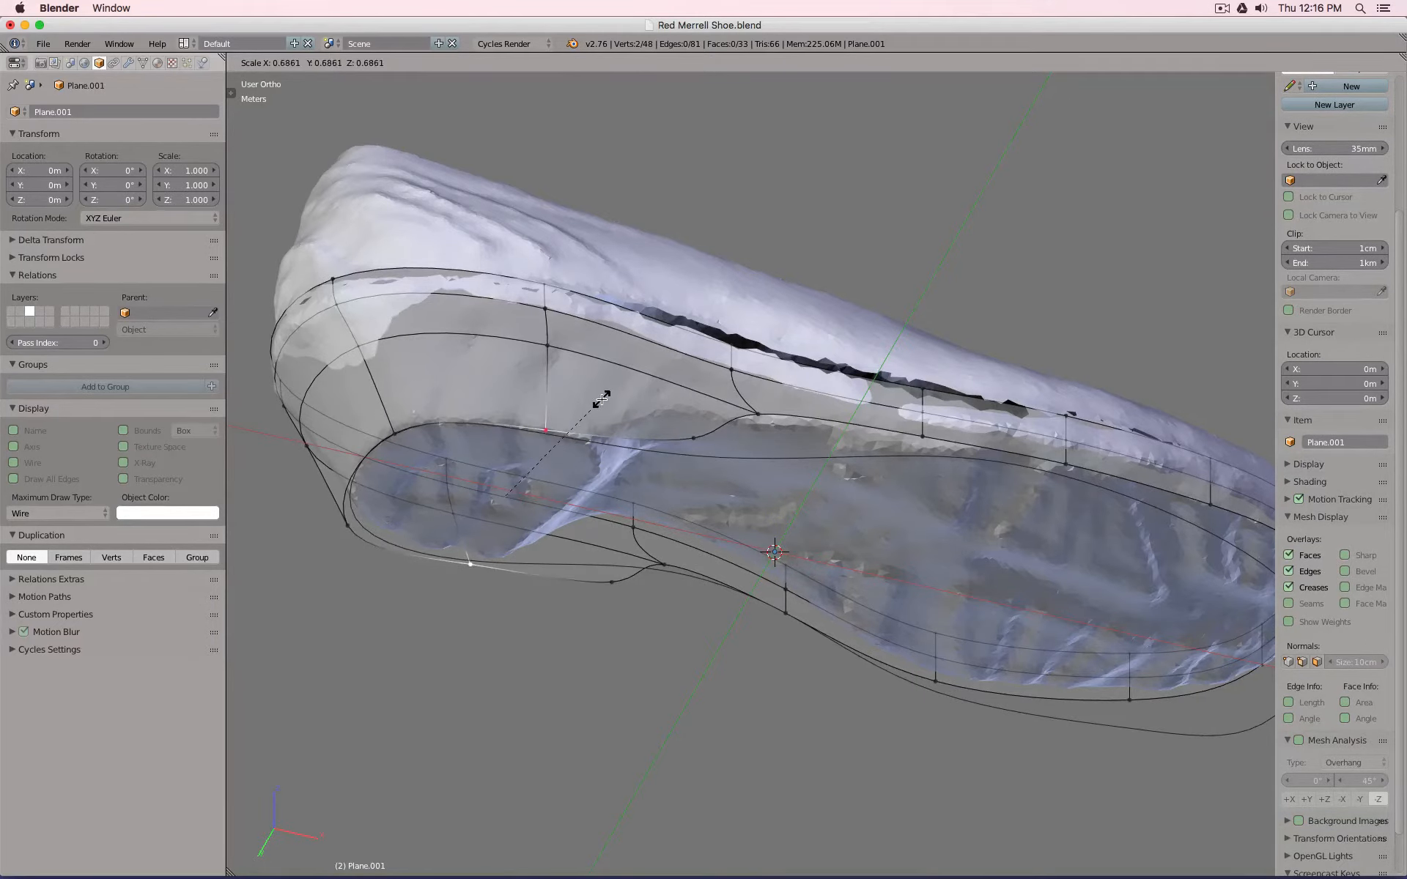
click(603, 405)
Fill the heel's ground underside with a rear four-vertex face and a second face reaching its front edge.
ctrl+right_click(393, 435)
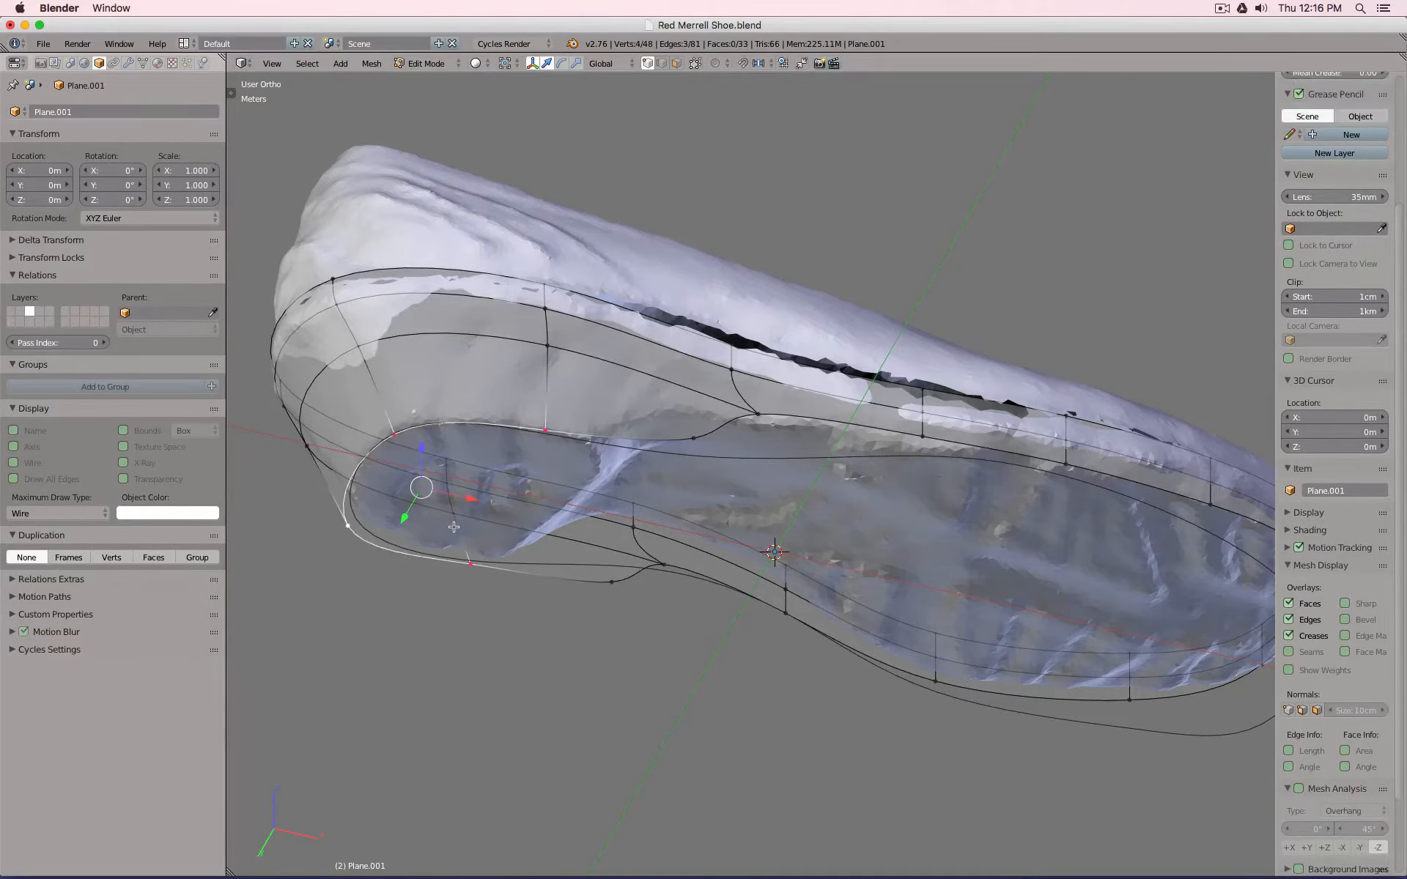
key(f)
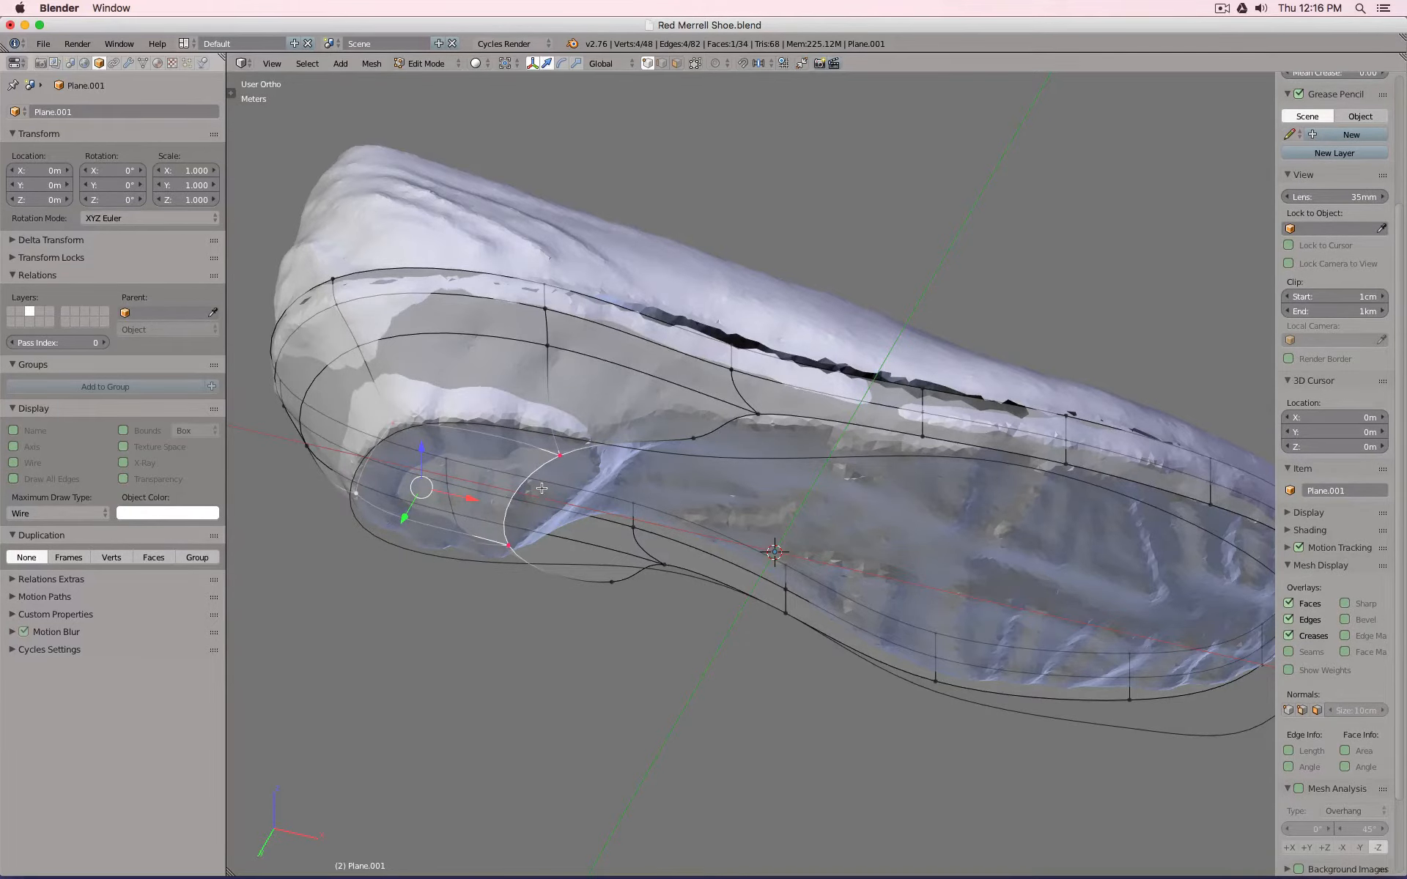
middle_drag(577, 485, 647, 534)
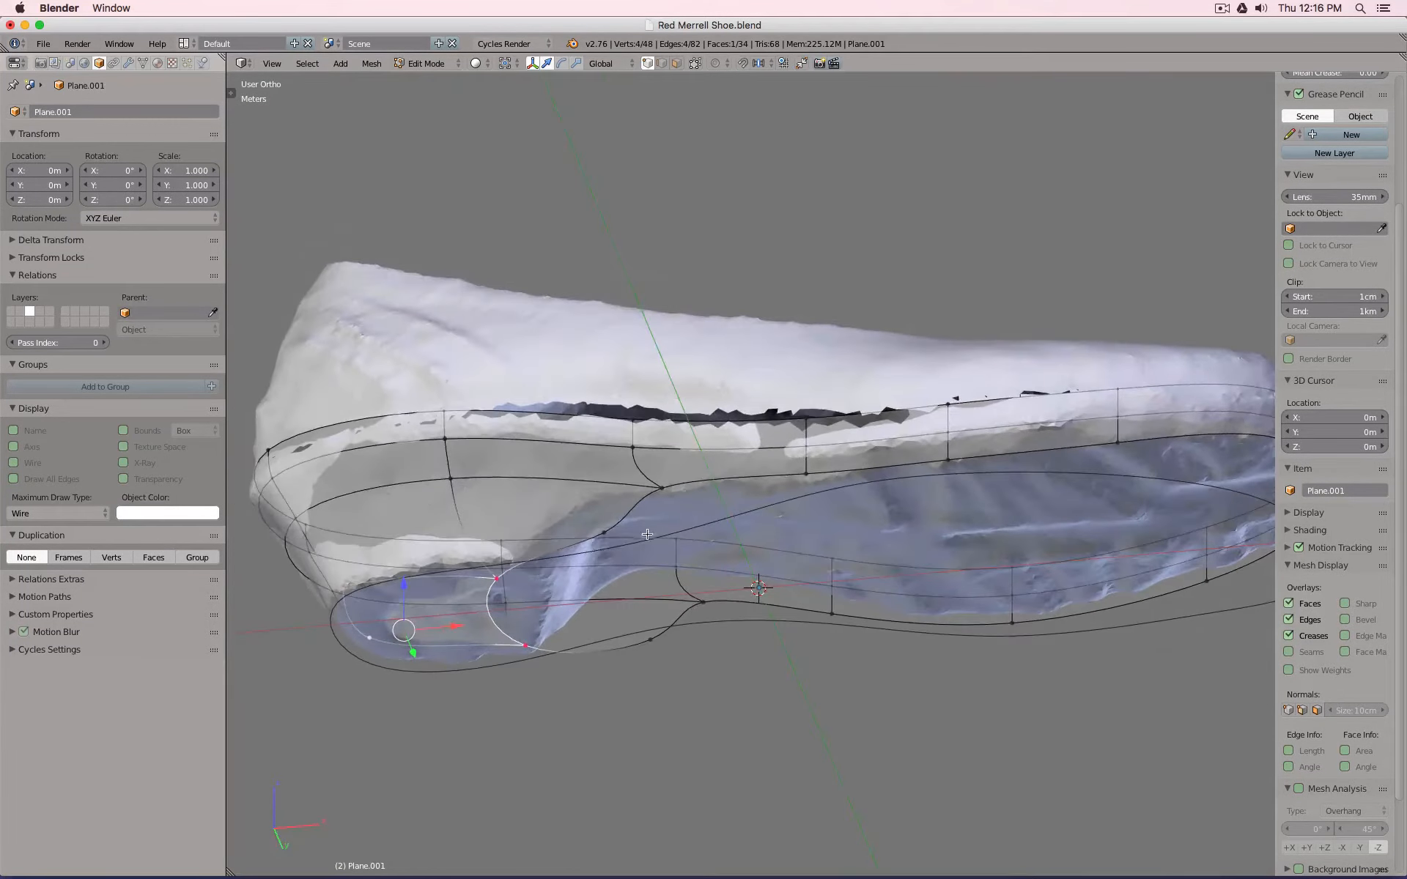
right_click(602, 531)
shift+right_click(650, 640)
shift+right_click(526, 645)
shift+right_click(496, 580)
key(f)
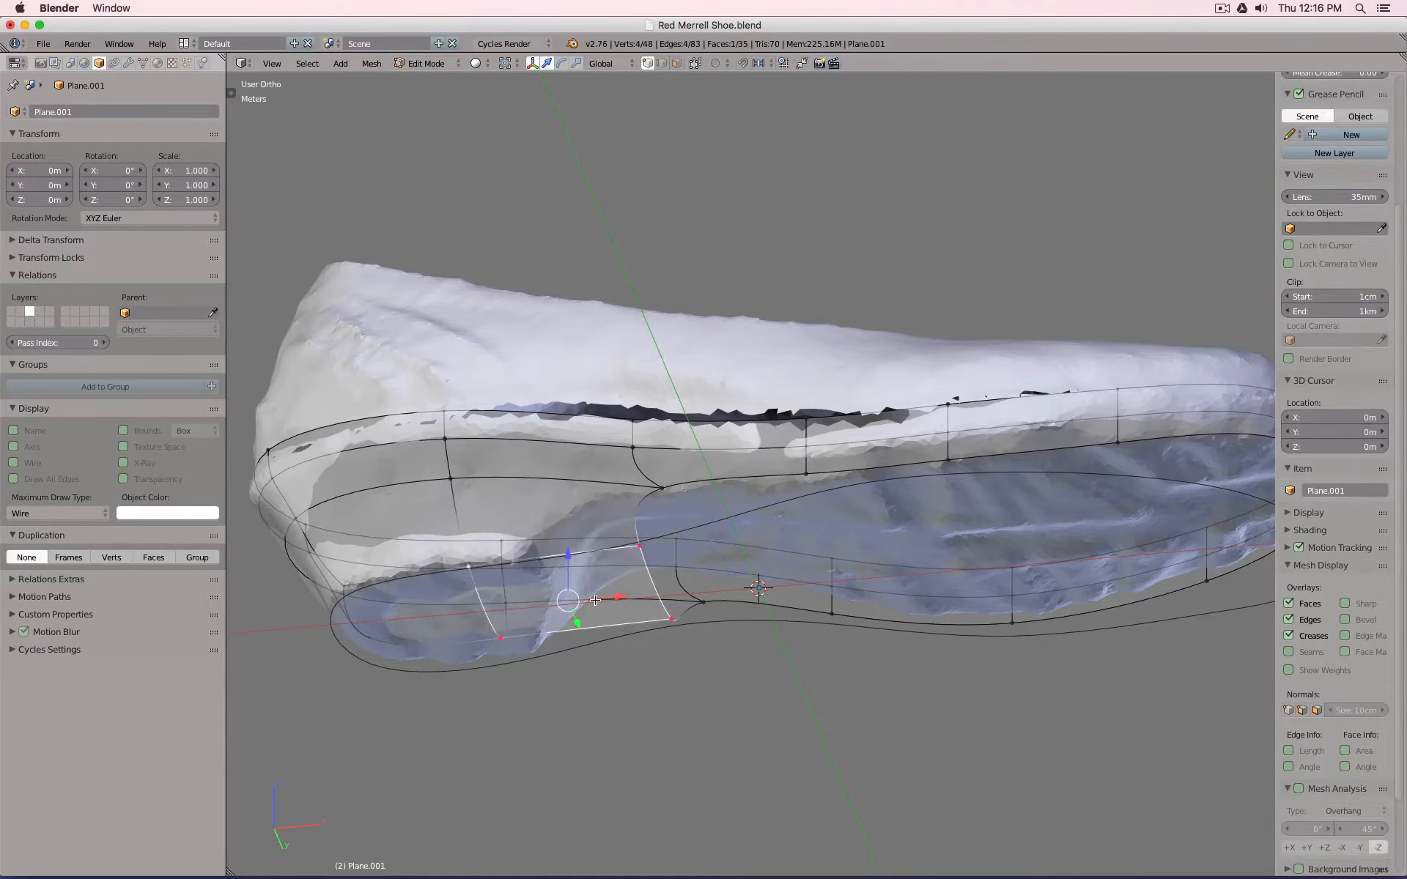
From the front view, fill a face between the heel's front ground edge and the arch vertices above it.
key(KP_1)
key(a)
key(b)
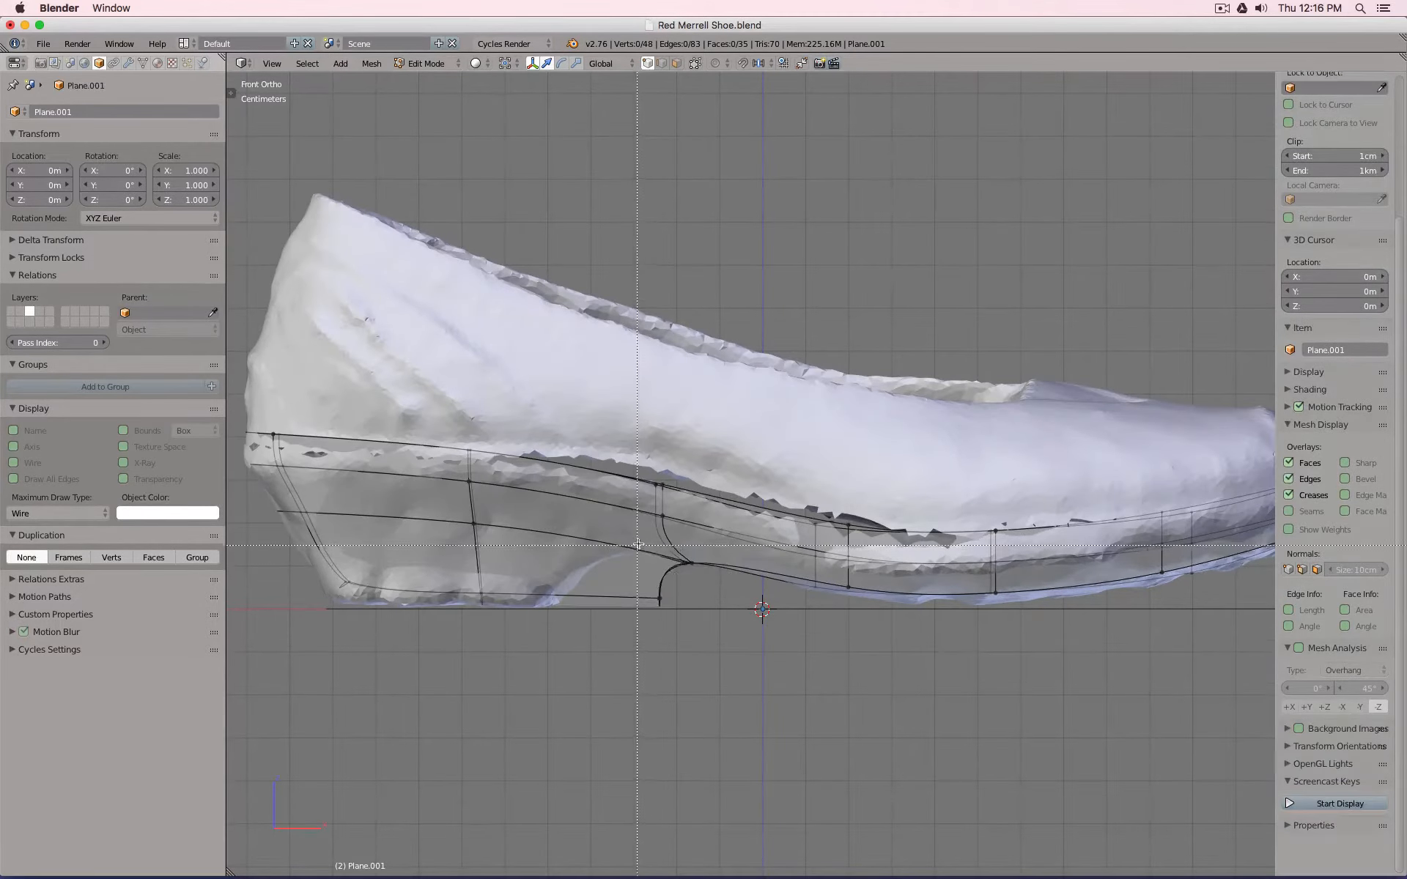
drag(638, 543, 721, 655)
key(g)
right_click(717, 649)
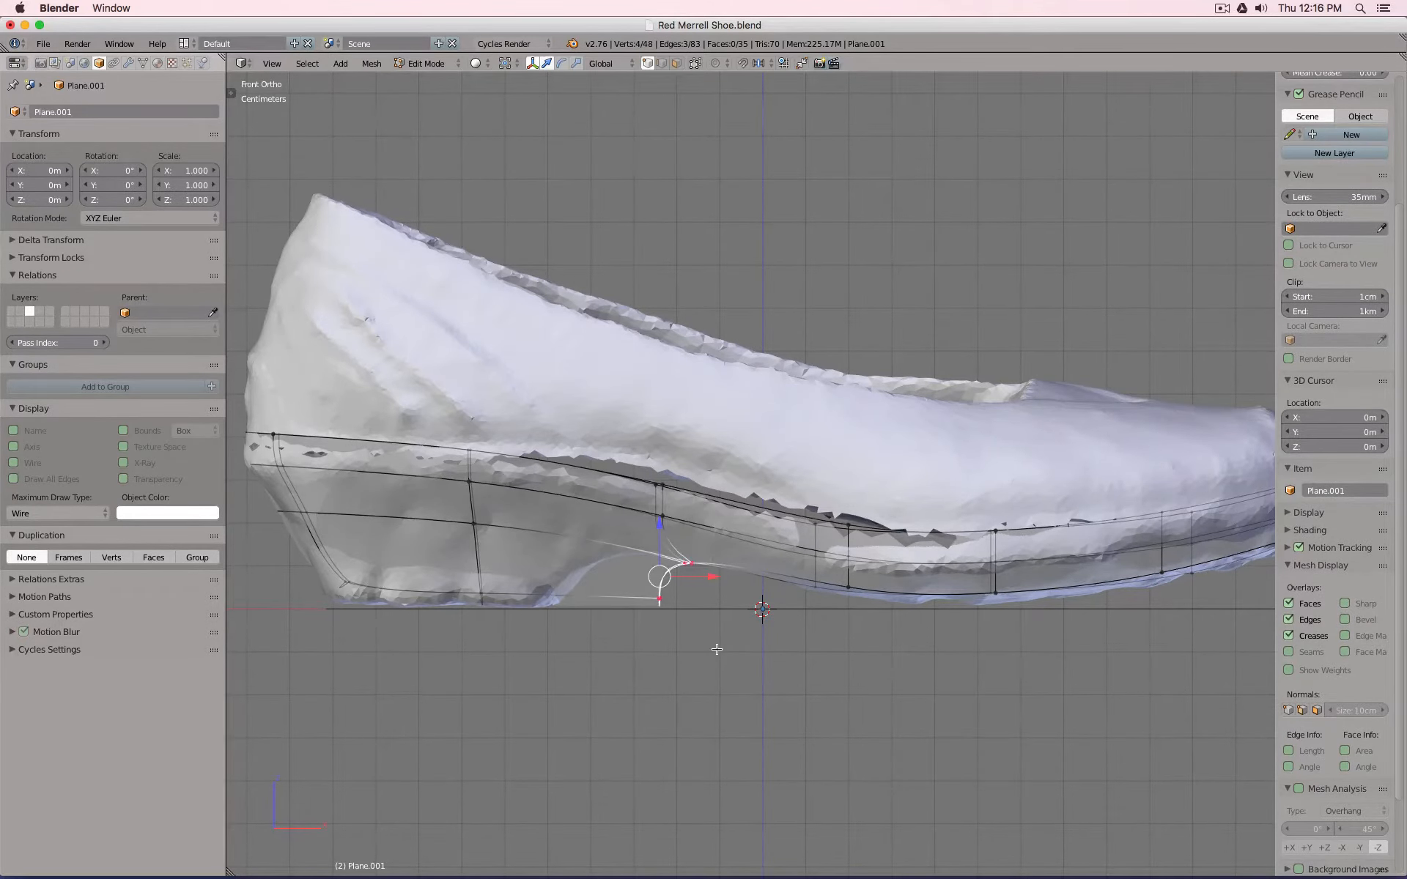
key(f)
Fill a face across the arch between the vertices behind the heel opening and the next pair toward the forefoot.
key(a)
key(b)
drag(638, 526, 854, 612)
key(b)
key(g)
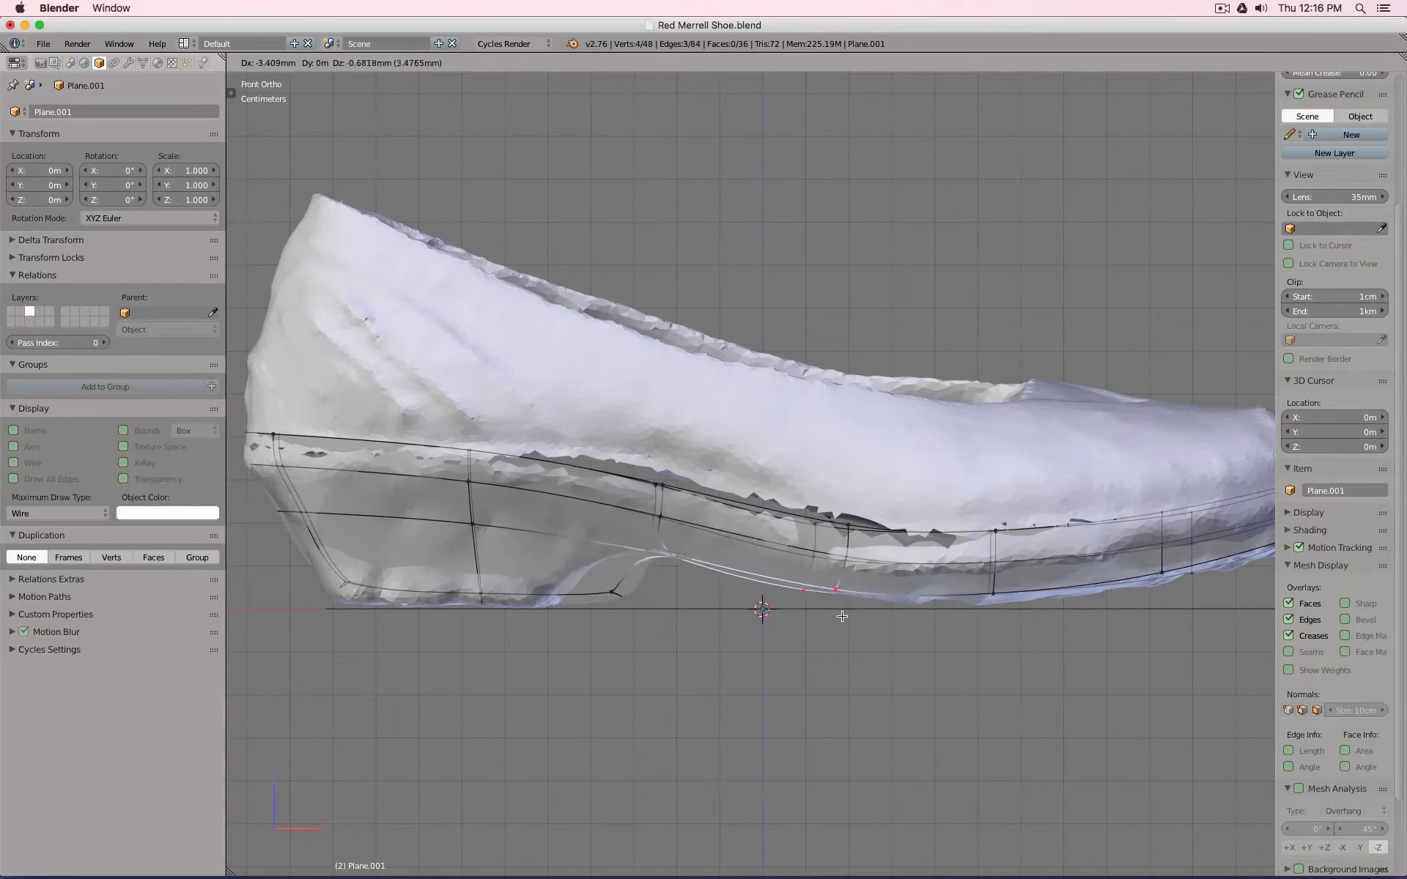
right_click(842, 616)
key(f)
Close the forefoot underside by filling three faces between opposite lower side edges, ending at the toe.
scroll(842, 617, down, 1)
middle_drag(930, 597, 859, 562)
click(662, 63)
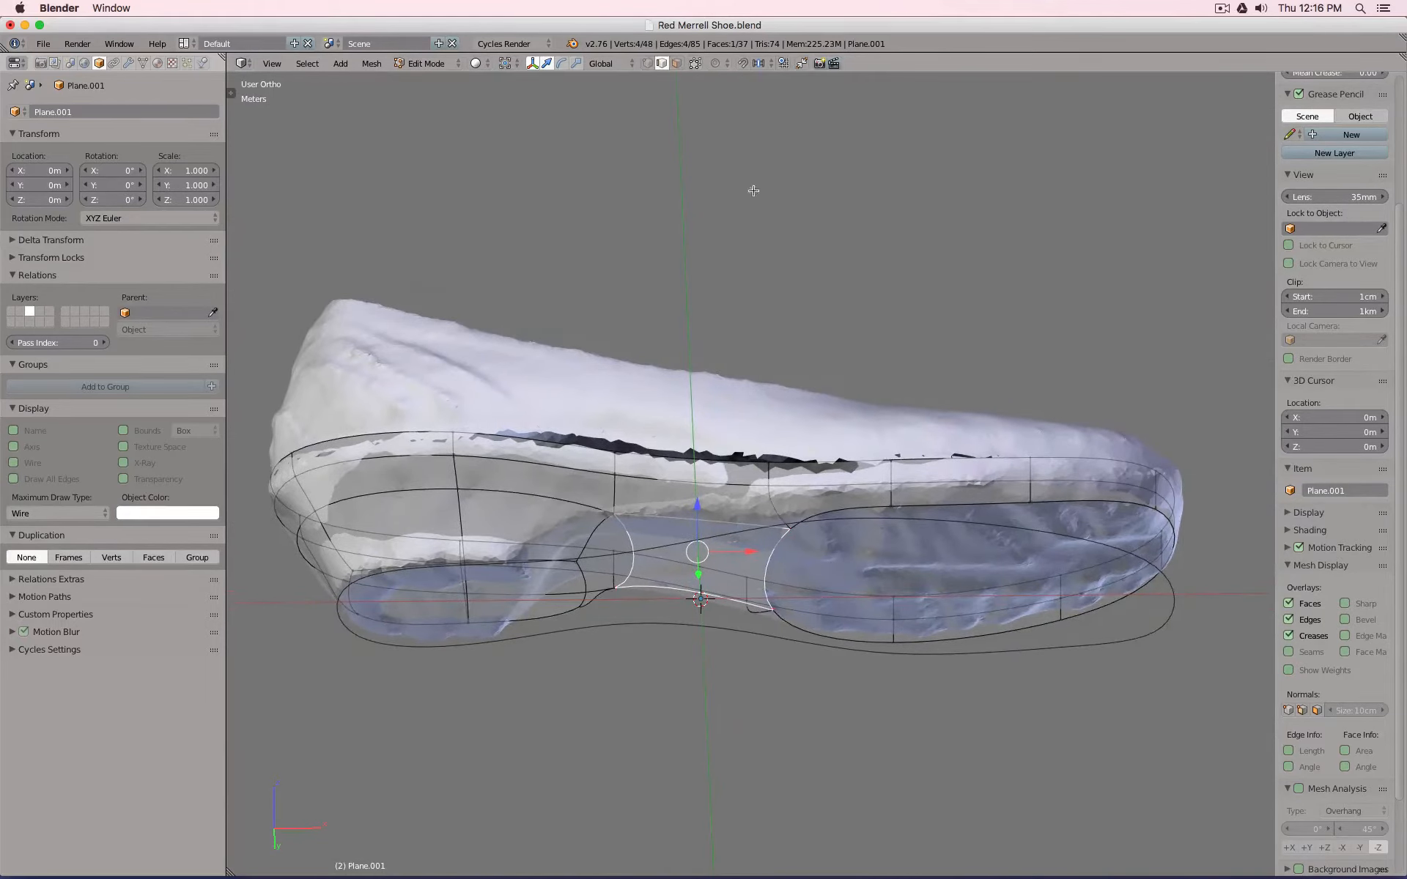
right_click(841, 505)
shift+right_click(832, 637)
key(f)
right_click(987, 633)
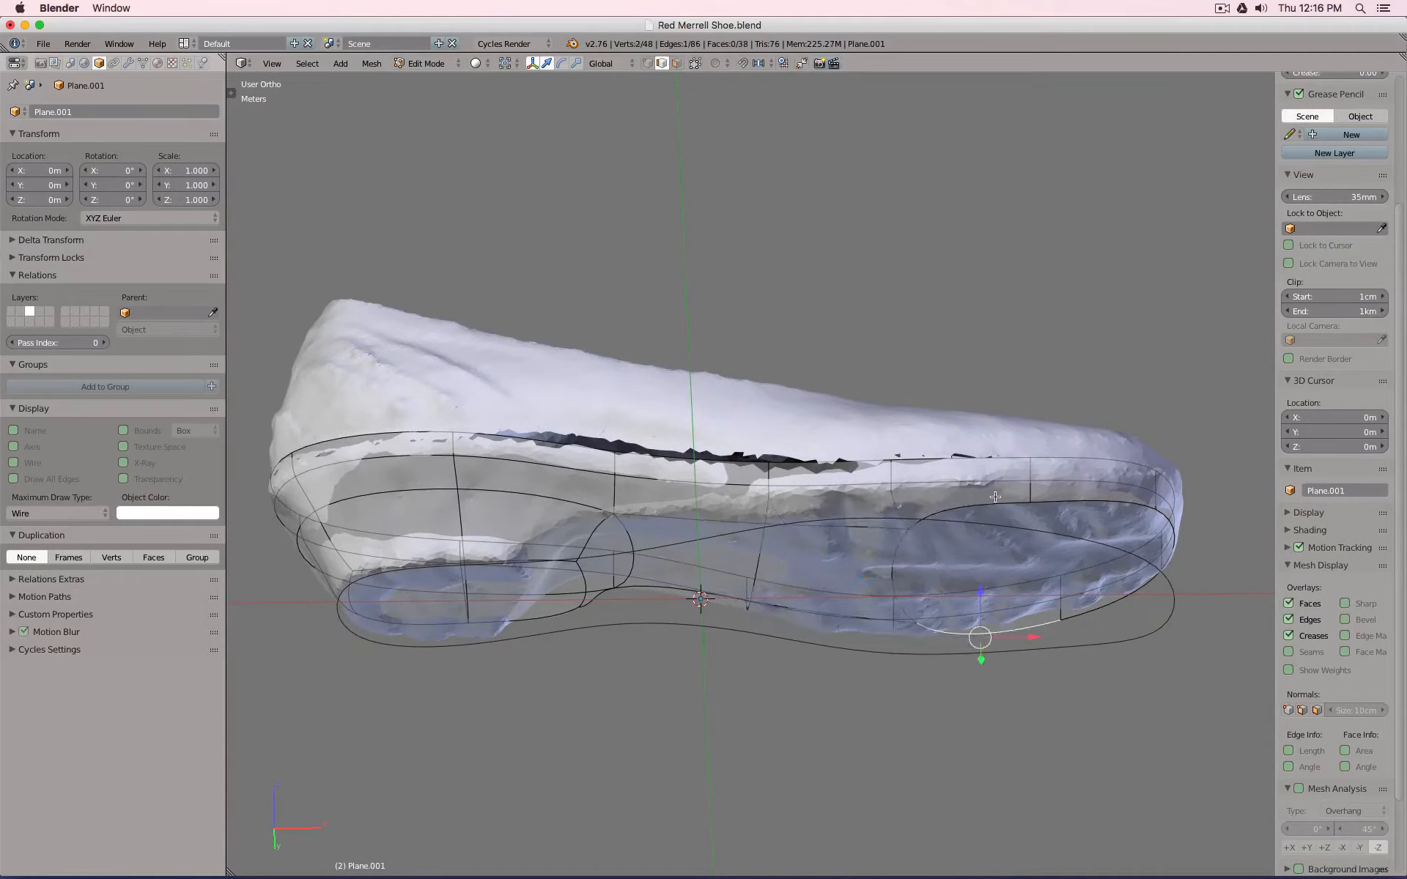
shift+right_click(995, 497)
key(f)
right_click(1095, 501)
shift+right_click(1123, 596)
key(f)
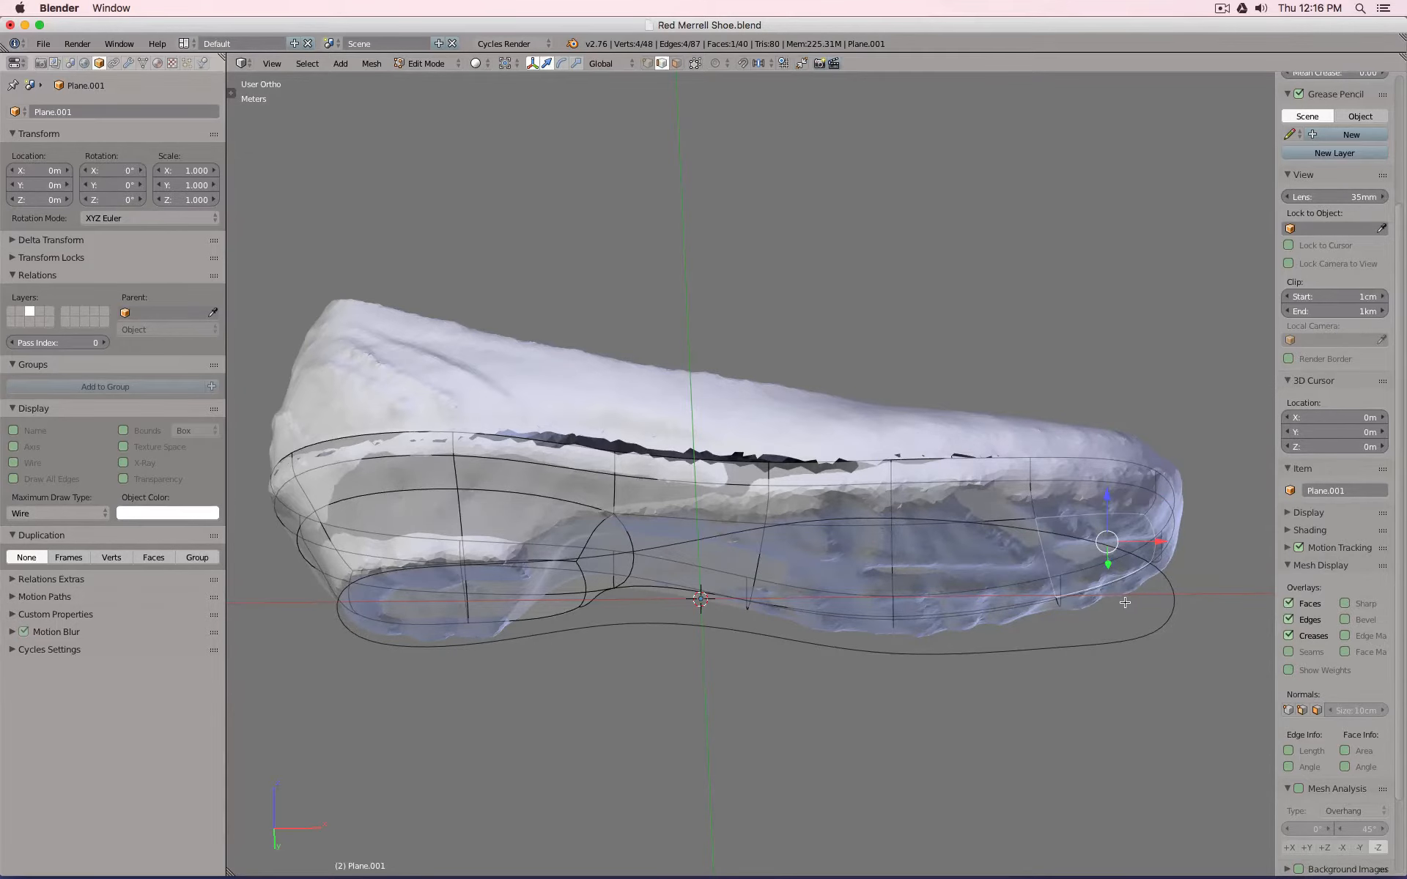
Set the sole object's maximum draw type to Solid and view it from the front.
key(KP_1)
key(Tab)
key(z)
key(z)
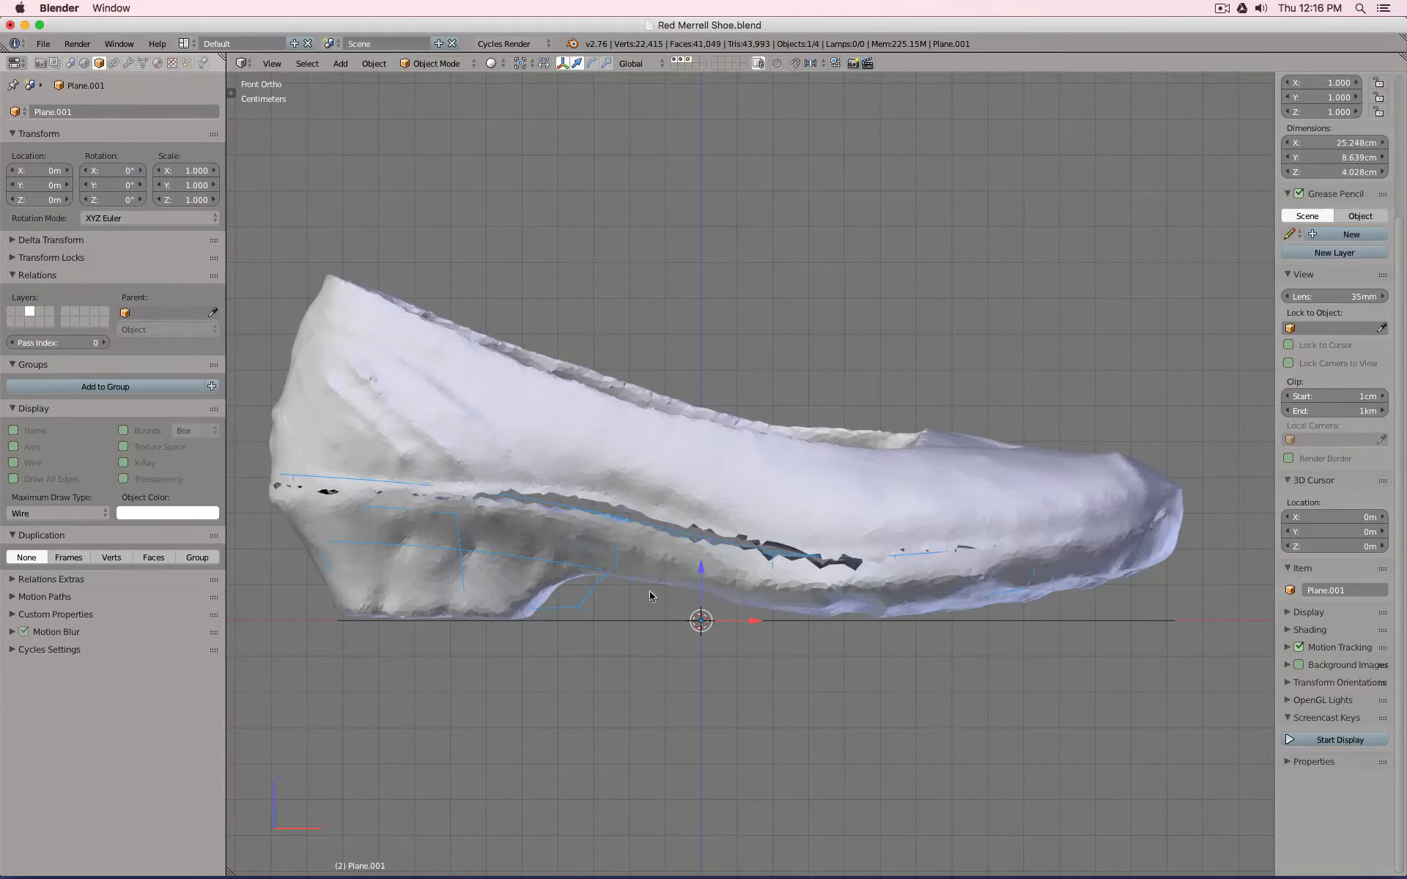
key(Tab)
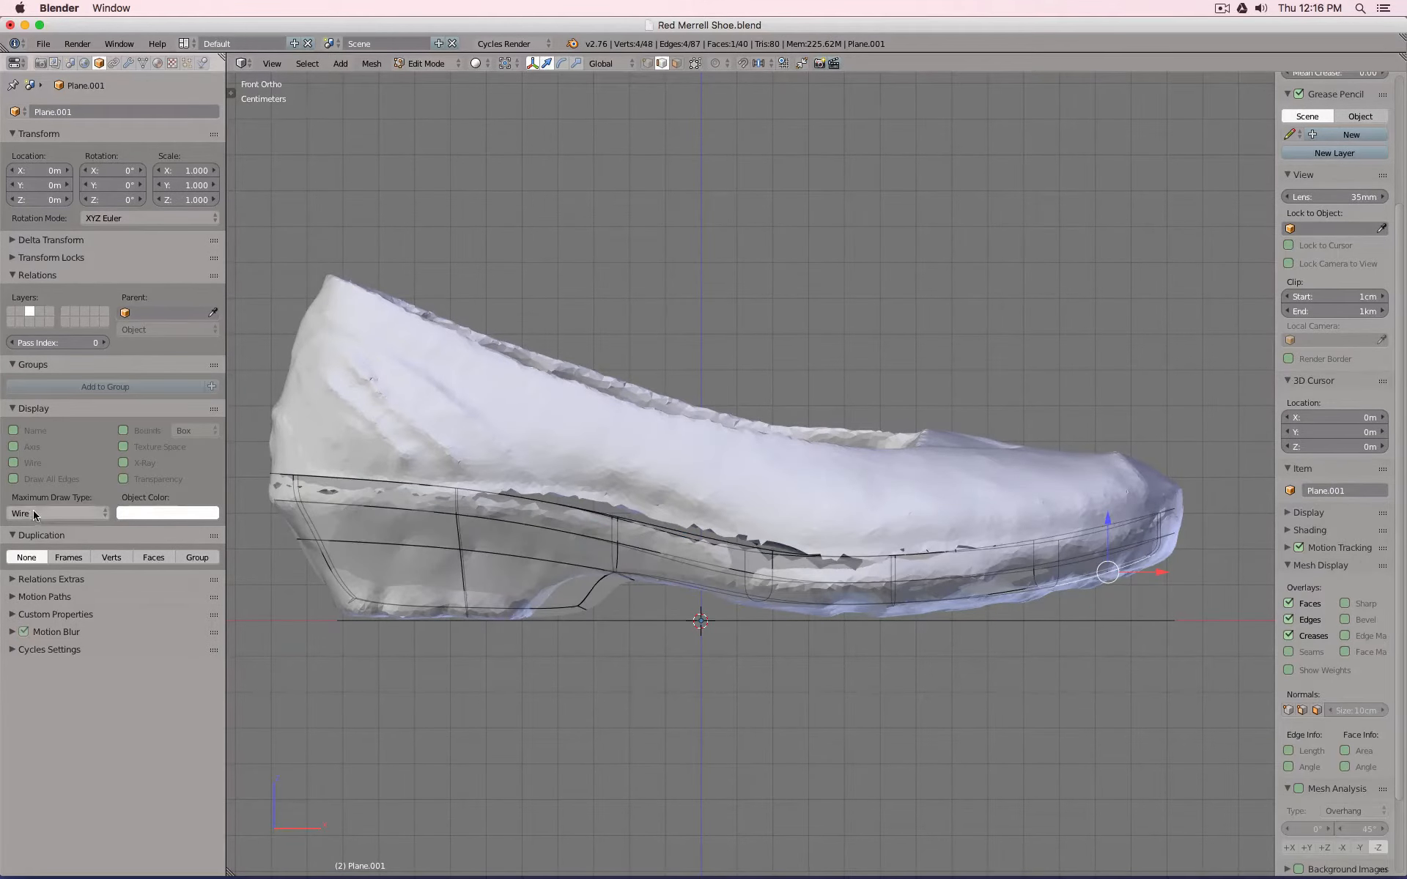
click(57, 513)
click(49, 464)
Move the heel's front ground edge backward to line up with the scanned heel's front corner.
scroll(804, 570, up, 4)
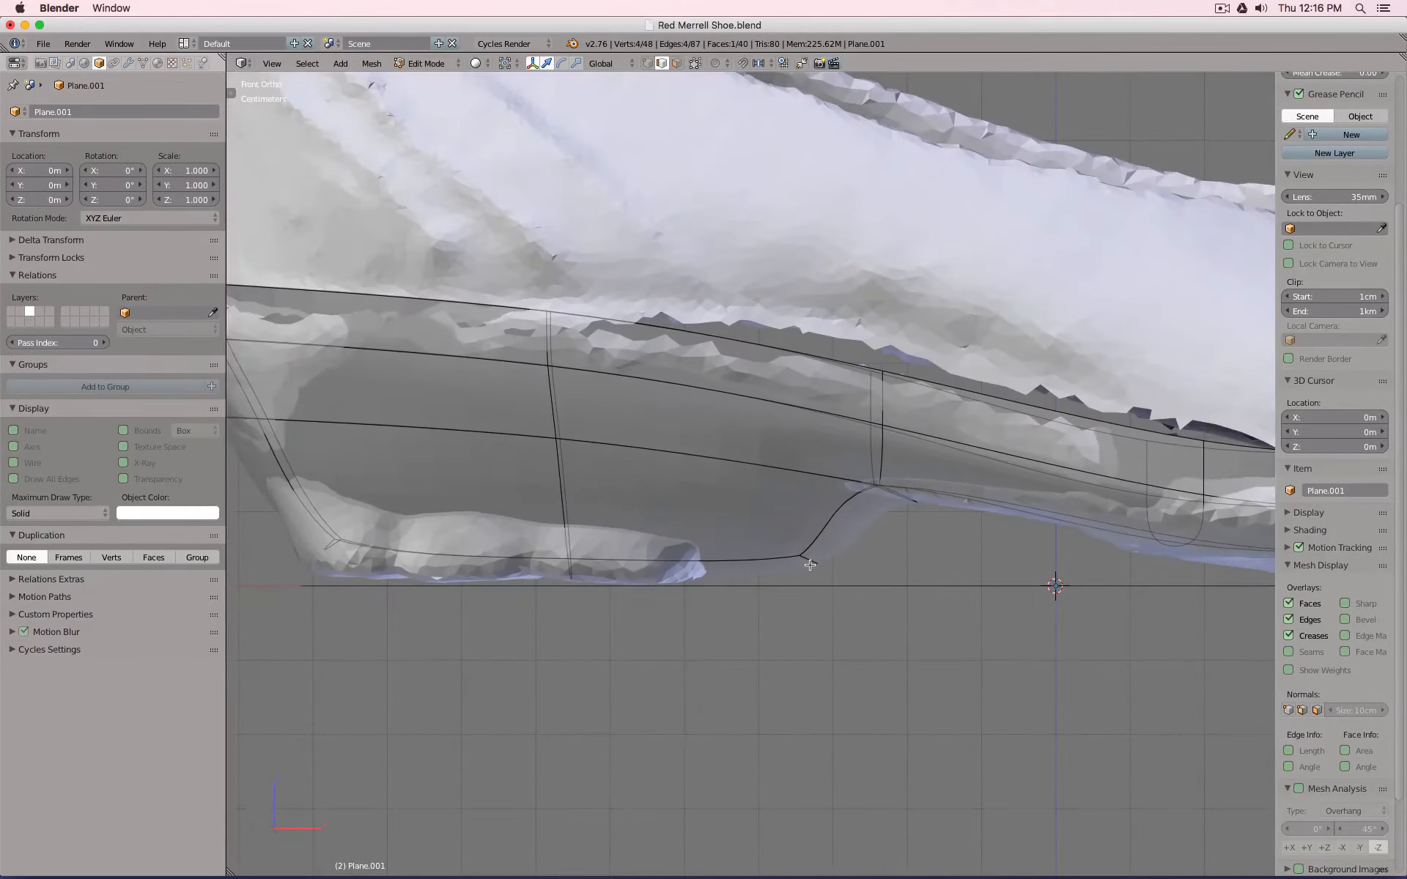
right_click(810, 565)
key(g)
click(789, 575)
key(z)
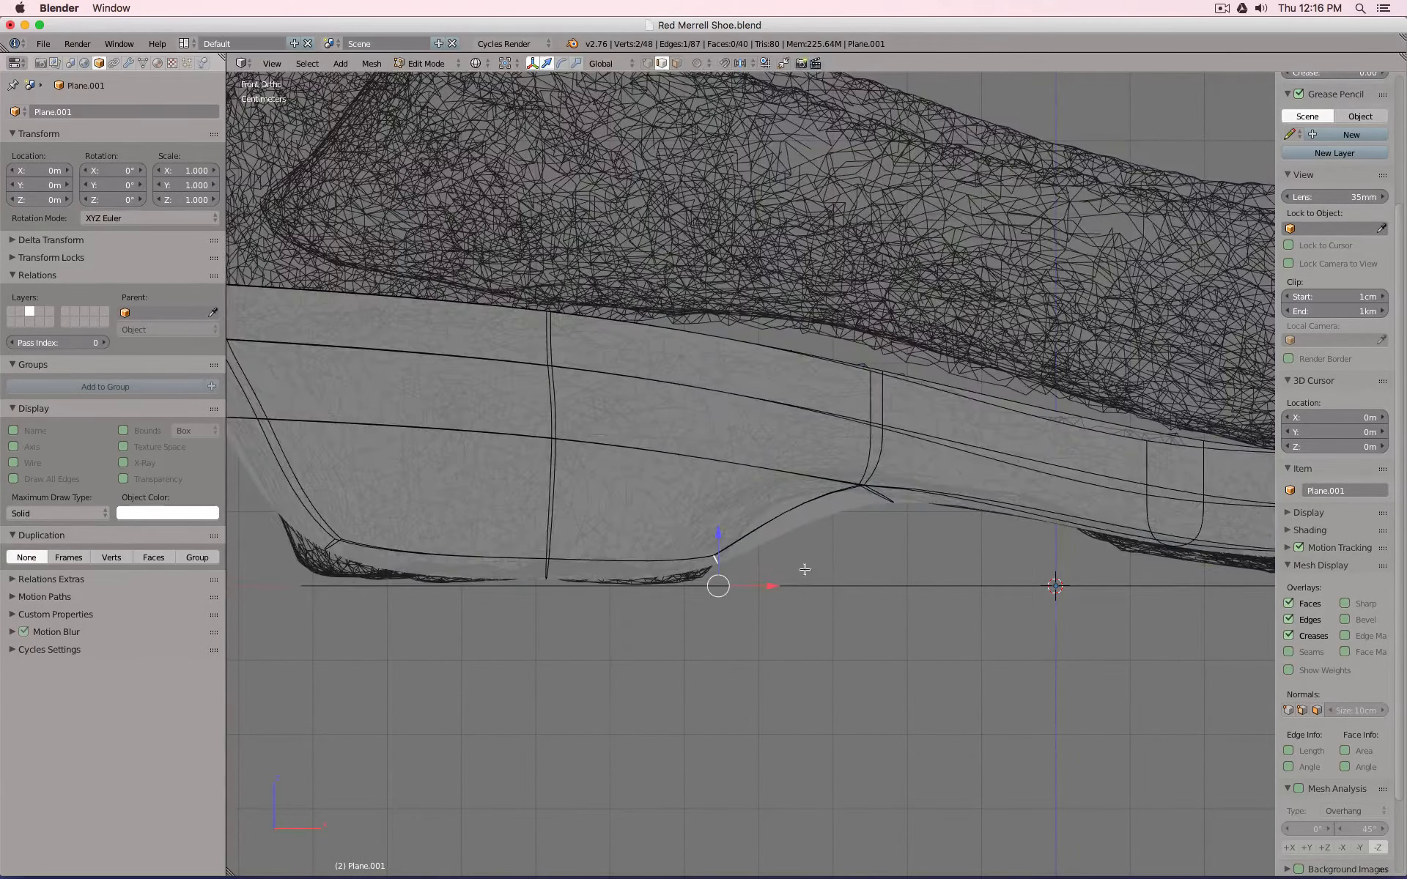
Examine how the solid sole fits the scanned heel from the front, bottom and an angled view.
click(648, 63)
key(Tab)
scroll(739, 340, down, 2)
key(z)
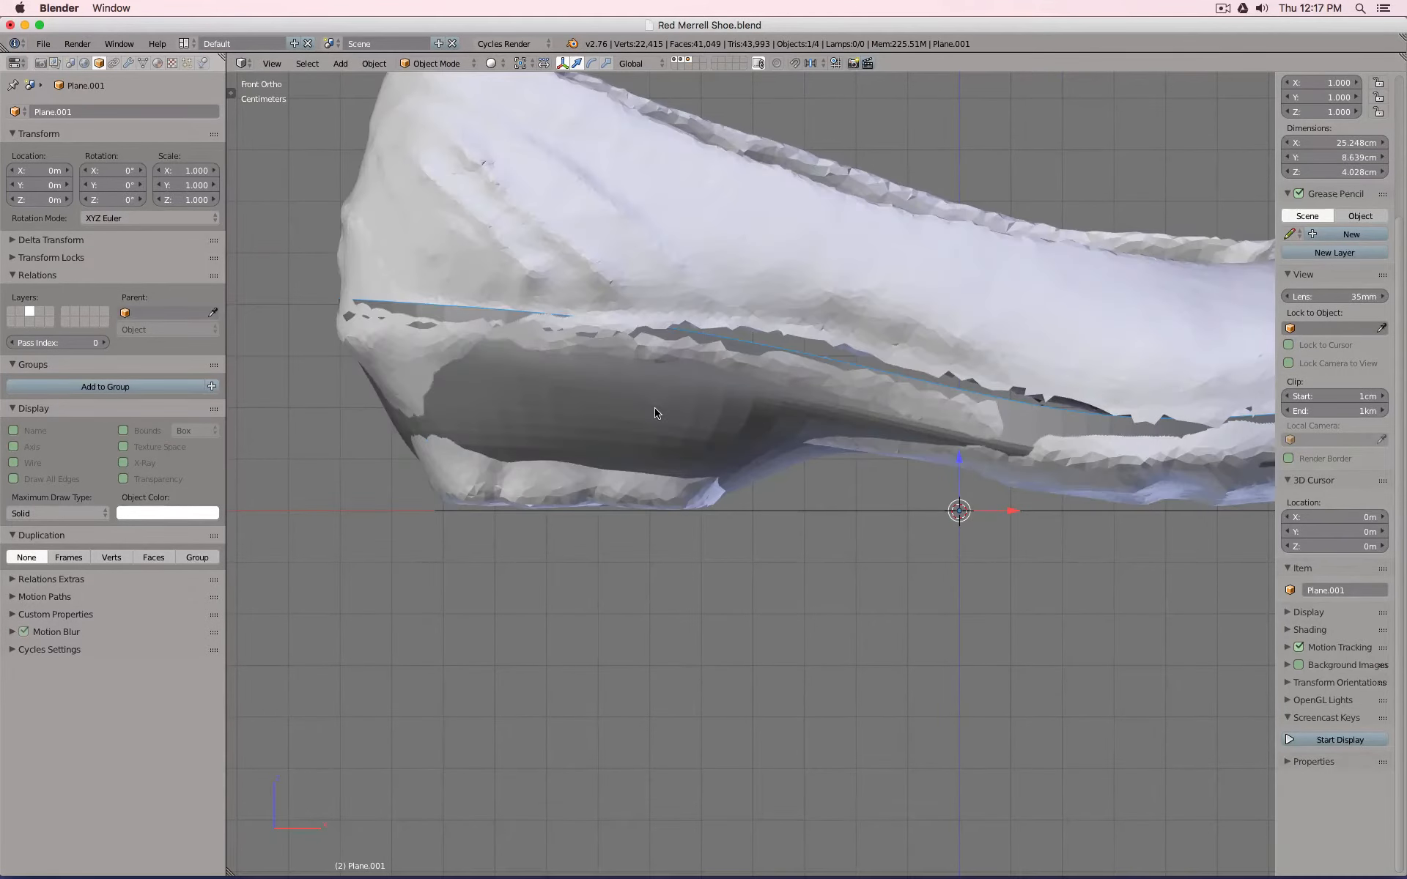
key(ctrl+KP_7)
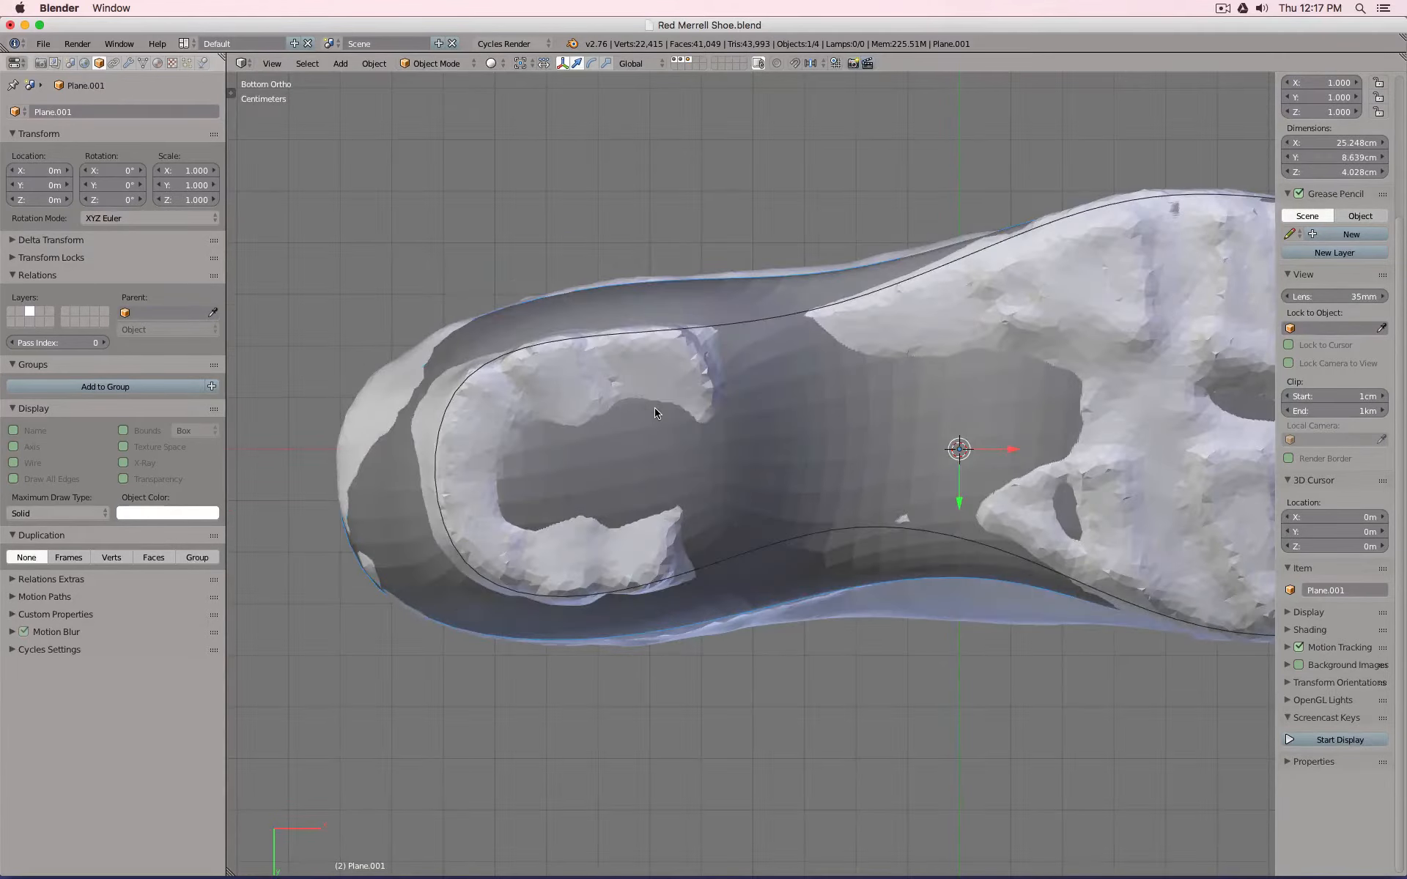
key(Tab)
key(Tab)
middle_drag(598, 395, 617, 494)
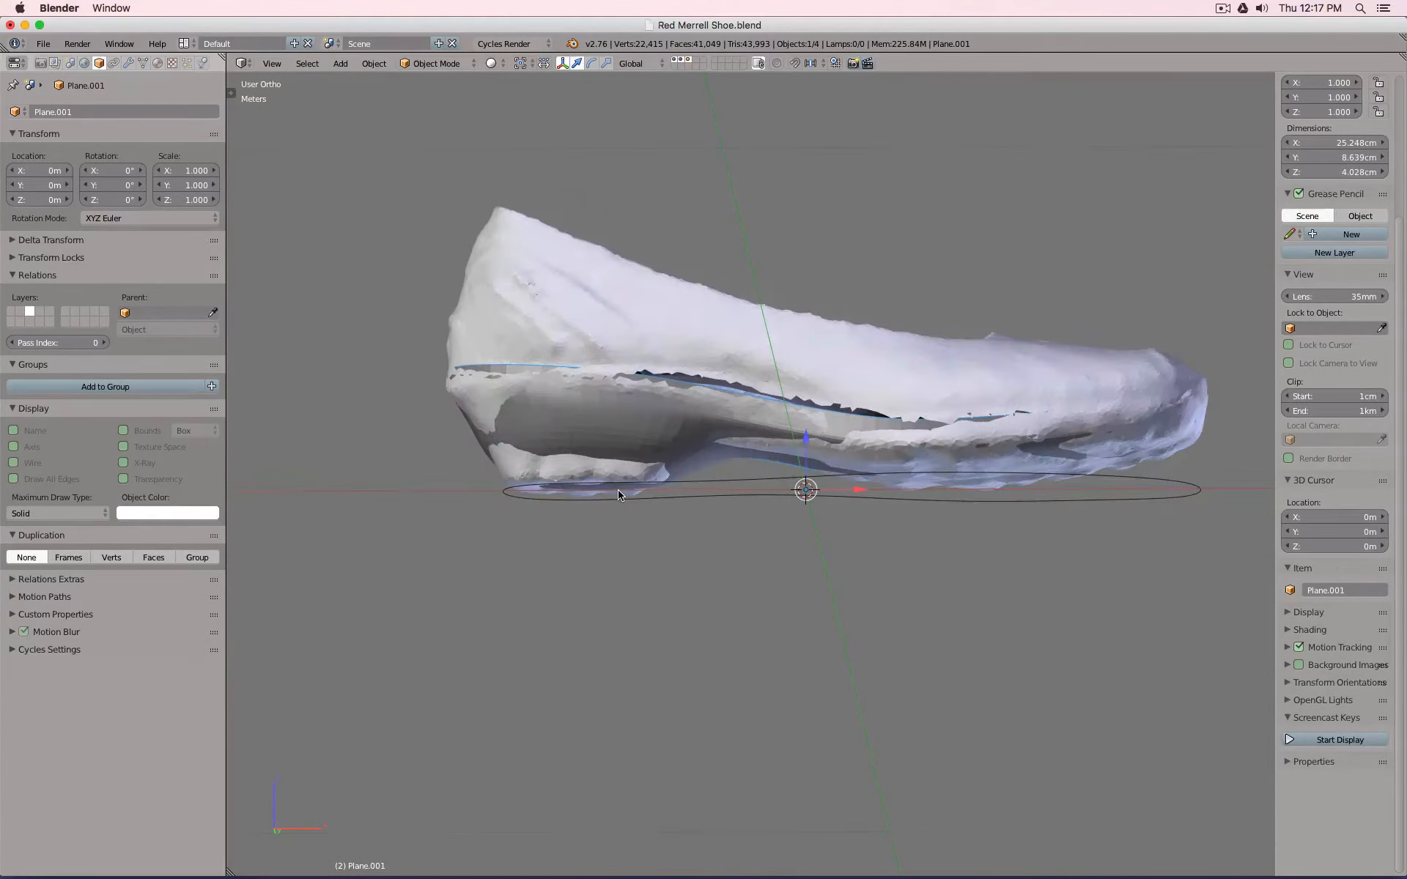
key(KP_1)
key(Tab)
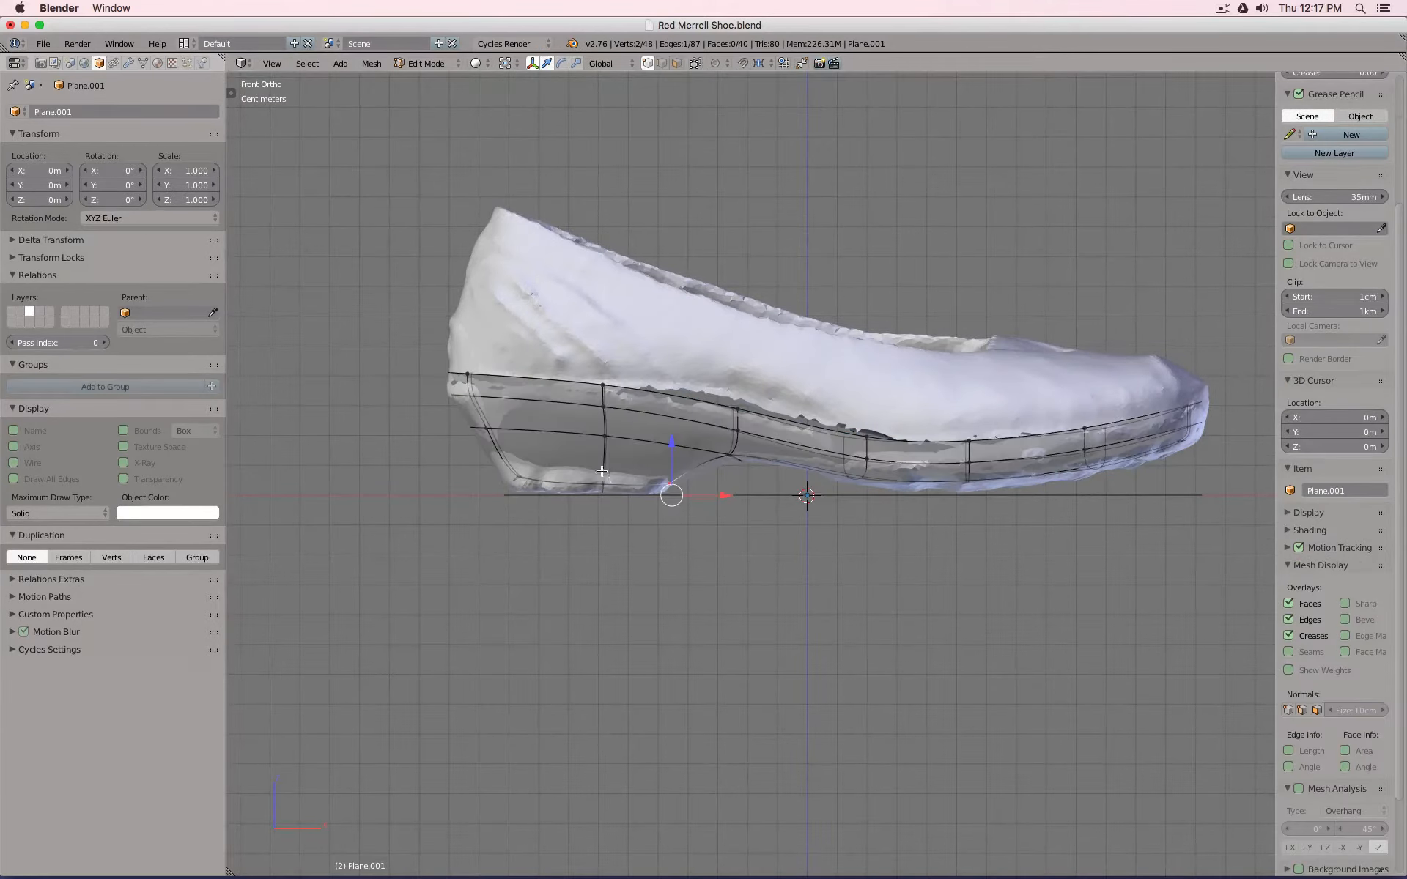
Add a horizontal loop cut around the heel block and slide it down toward the ground.
scroll(610, 477, up, 3)
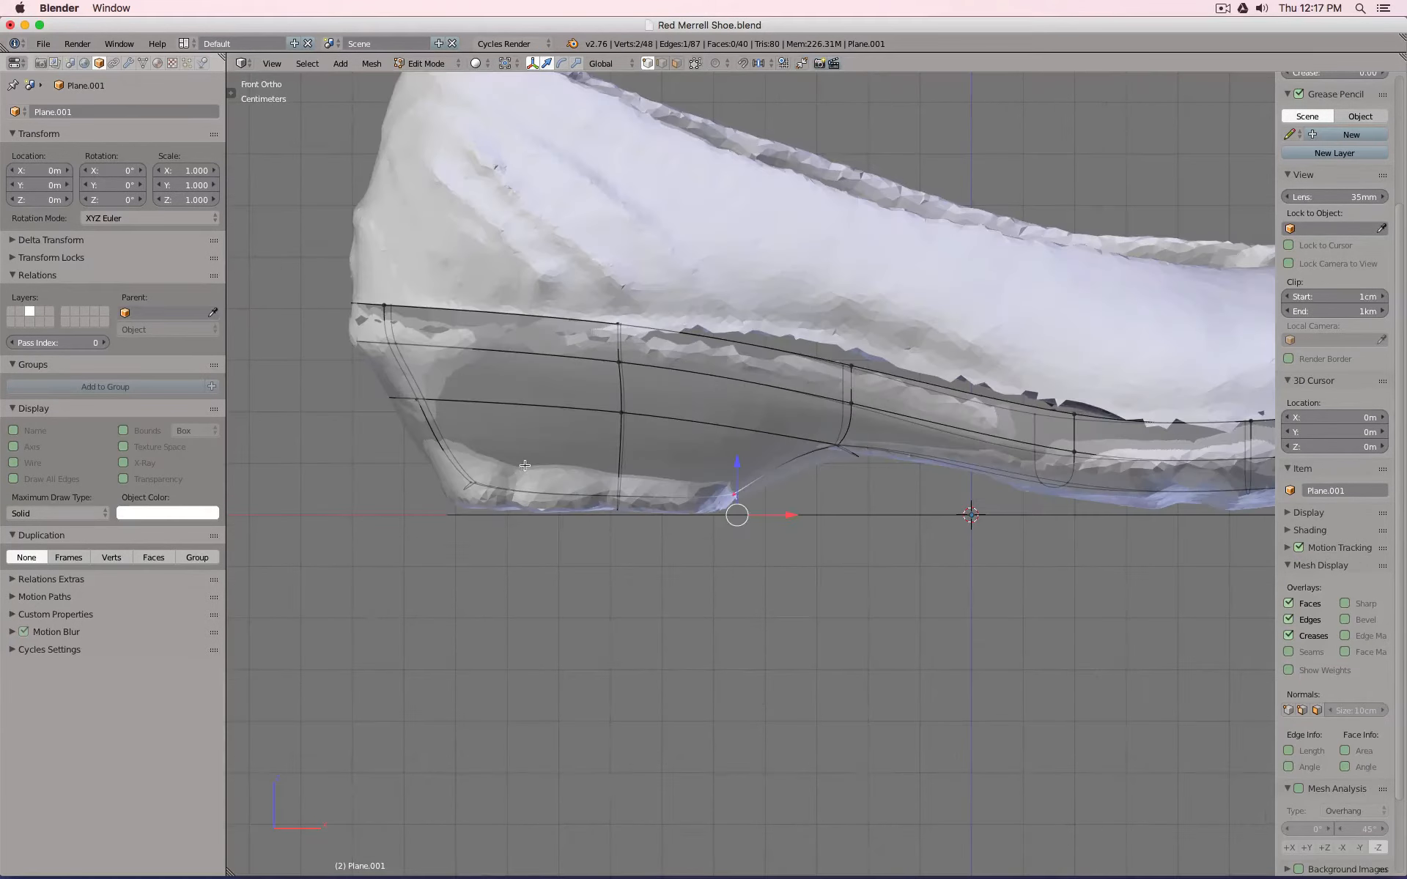
key(ctrl+r)
click(441, 458)
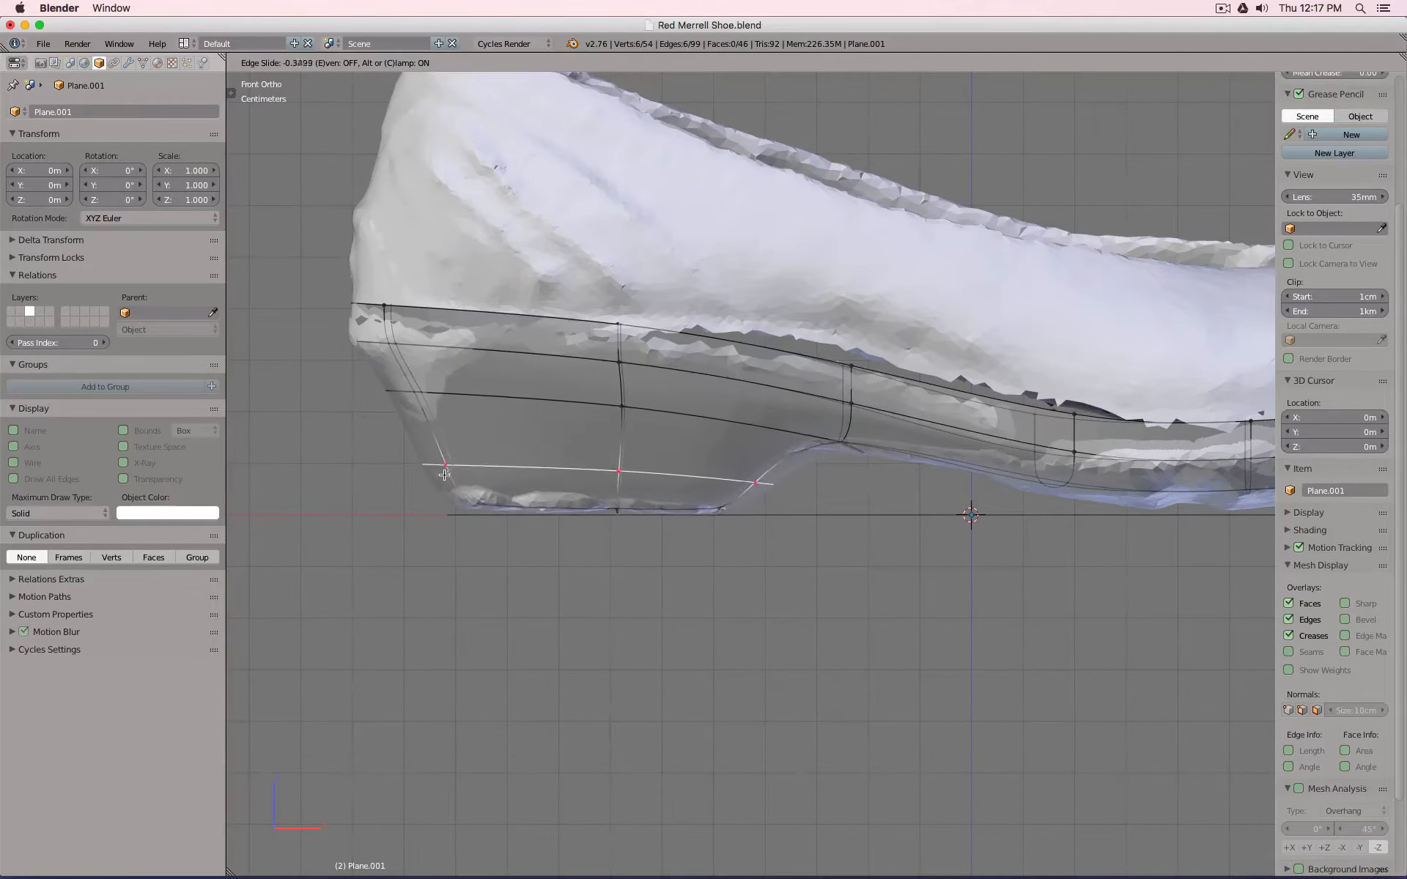
click(452, 511)
Shift the two arch vertices above the heel's front backward and slightly up to follow the scan's curve.
key(Tab)
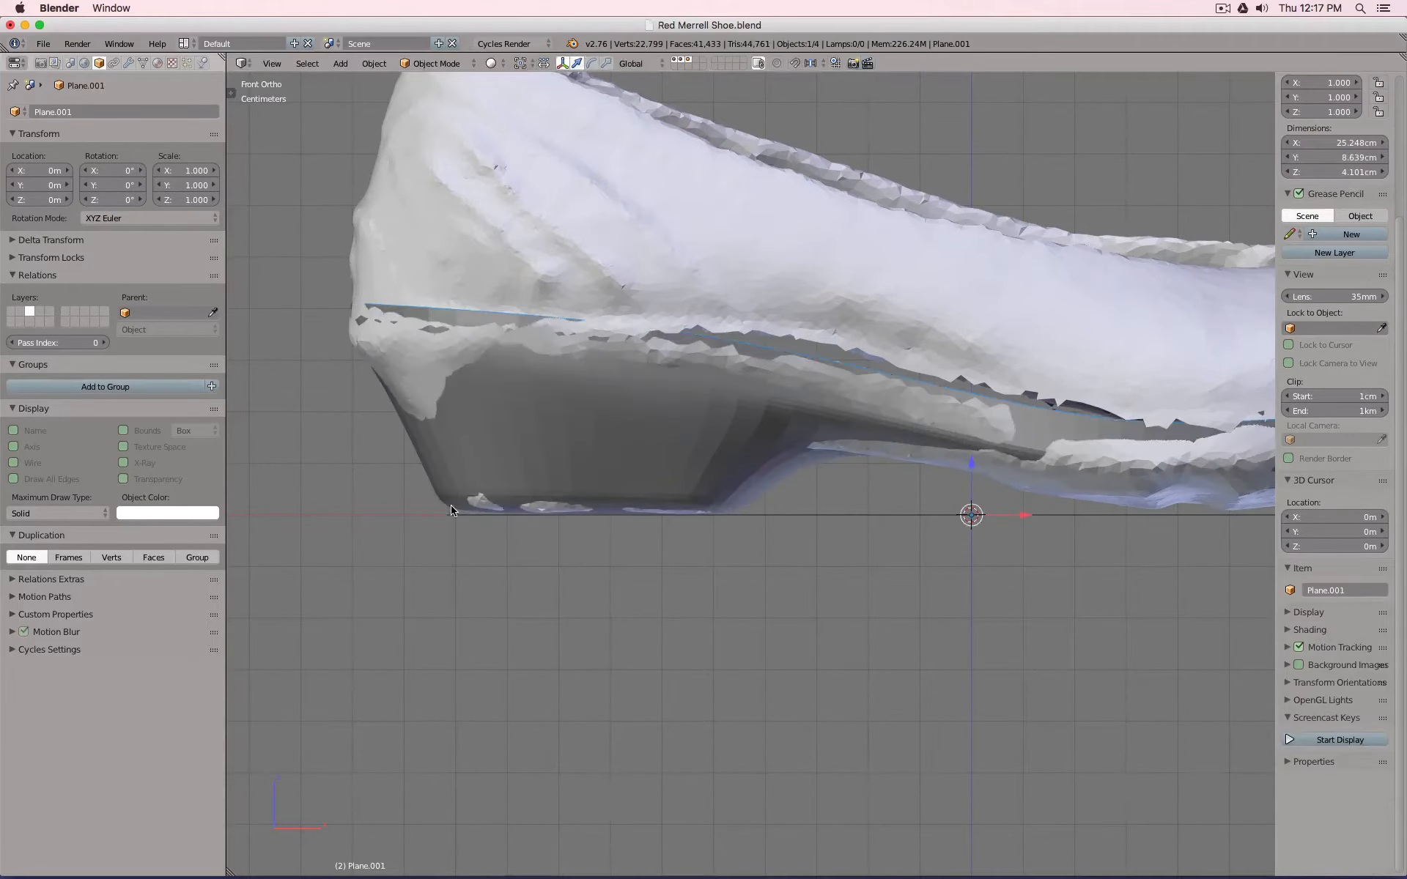
key(z)
key(Tab)
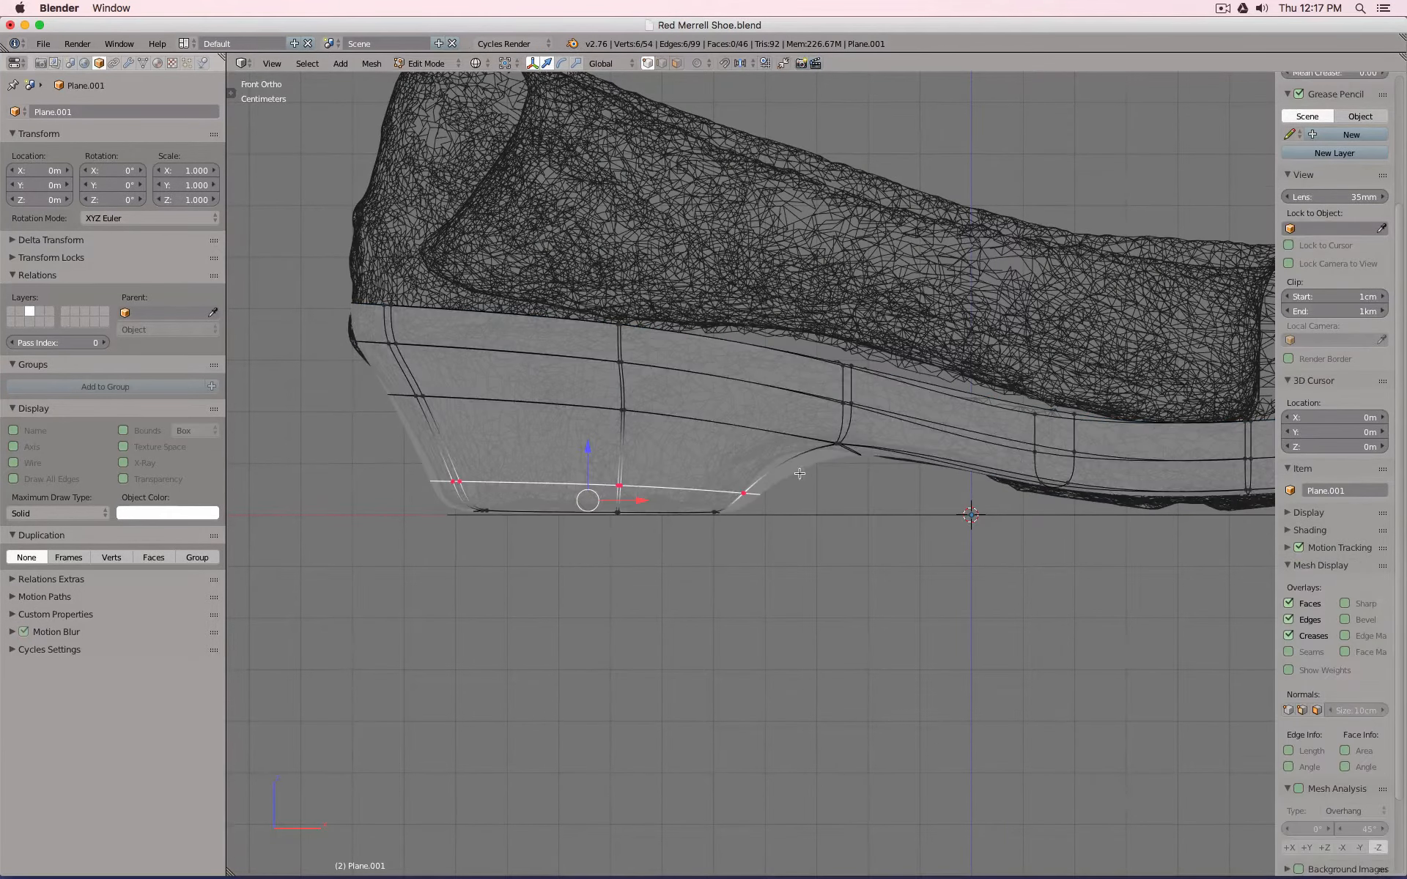
key(a)
key(g)
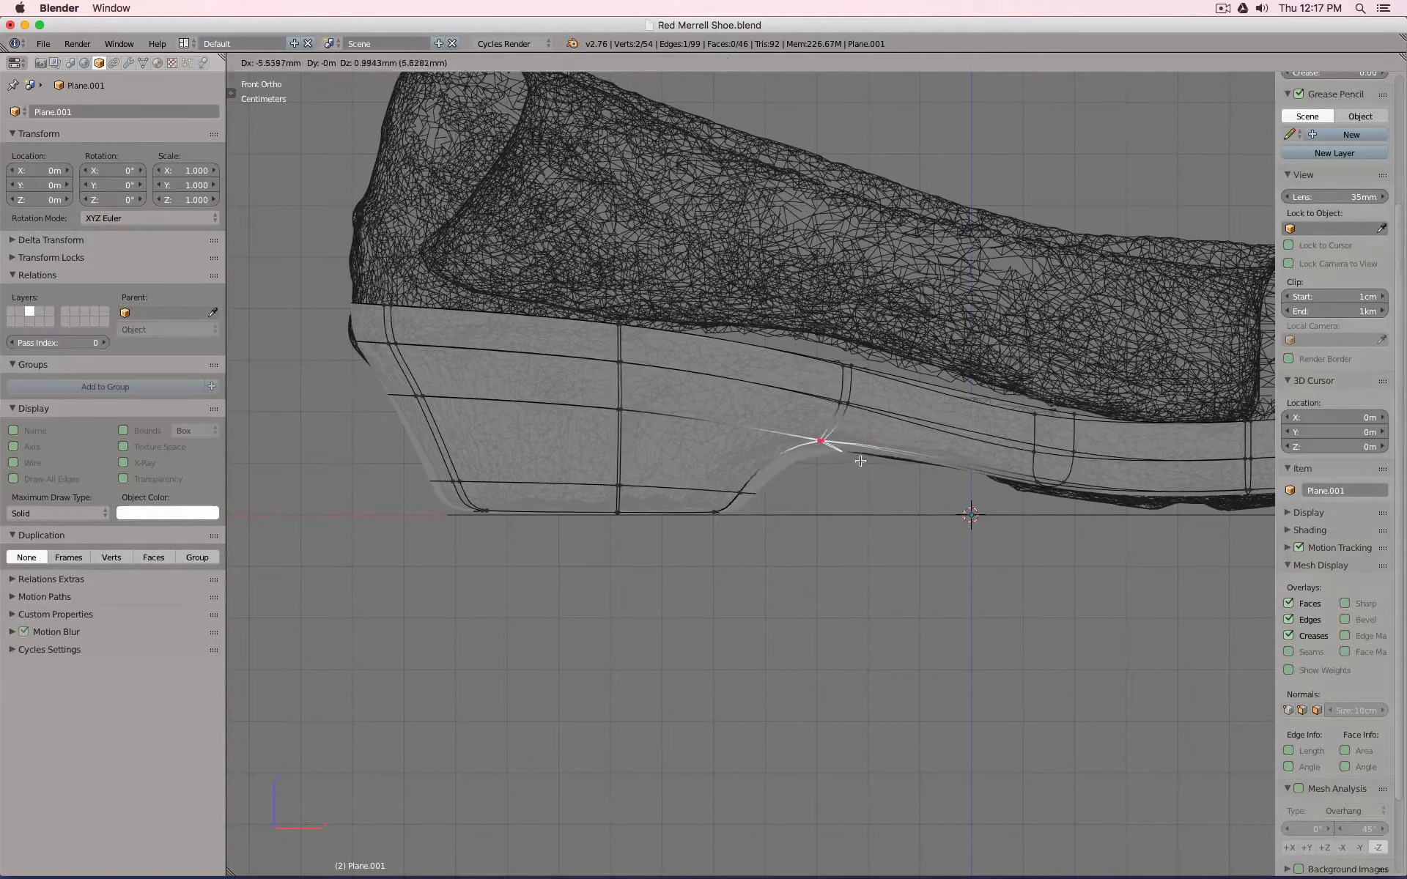
click(839, 462)
Nudge the heel's lower front vertices slightly backward and its lower rear vertices slightly forward.
key(a)
key(b)
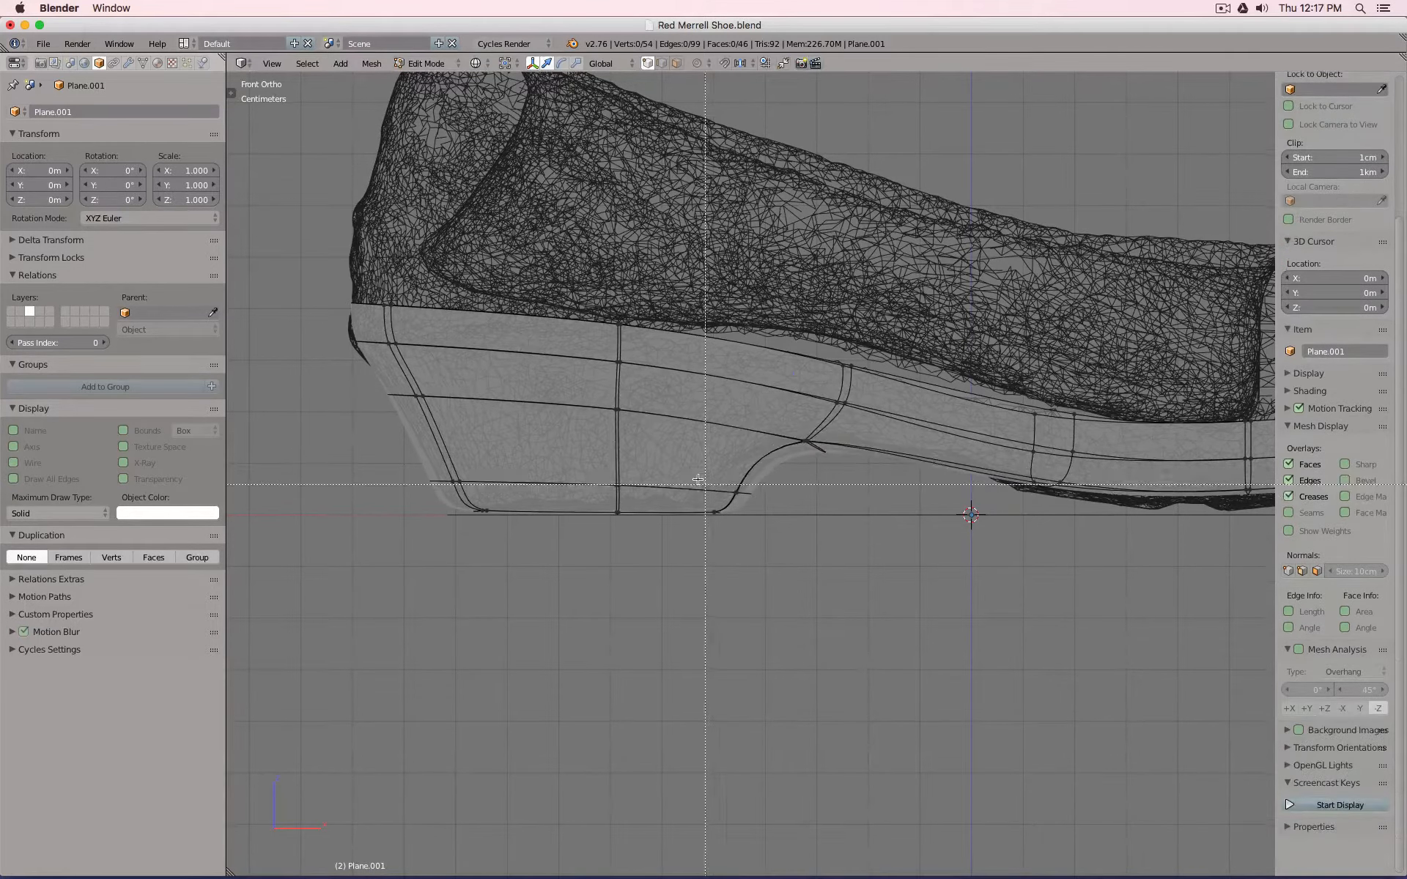
drag(697, 481, 498, 505)
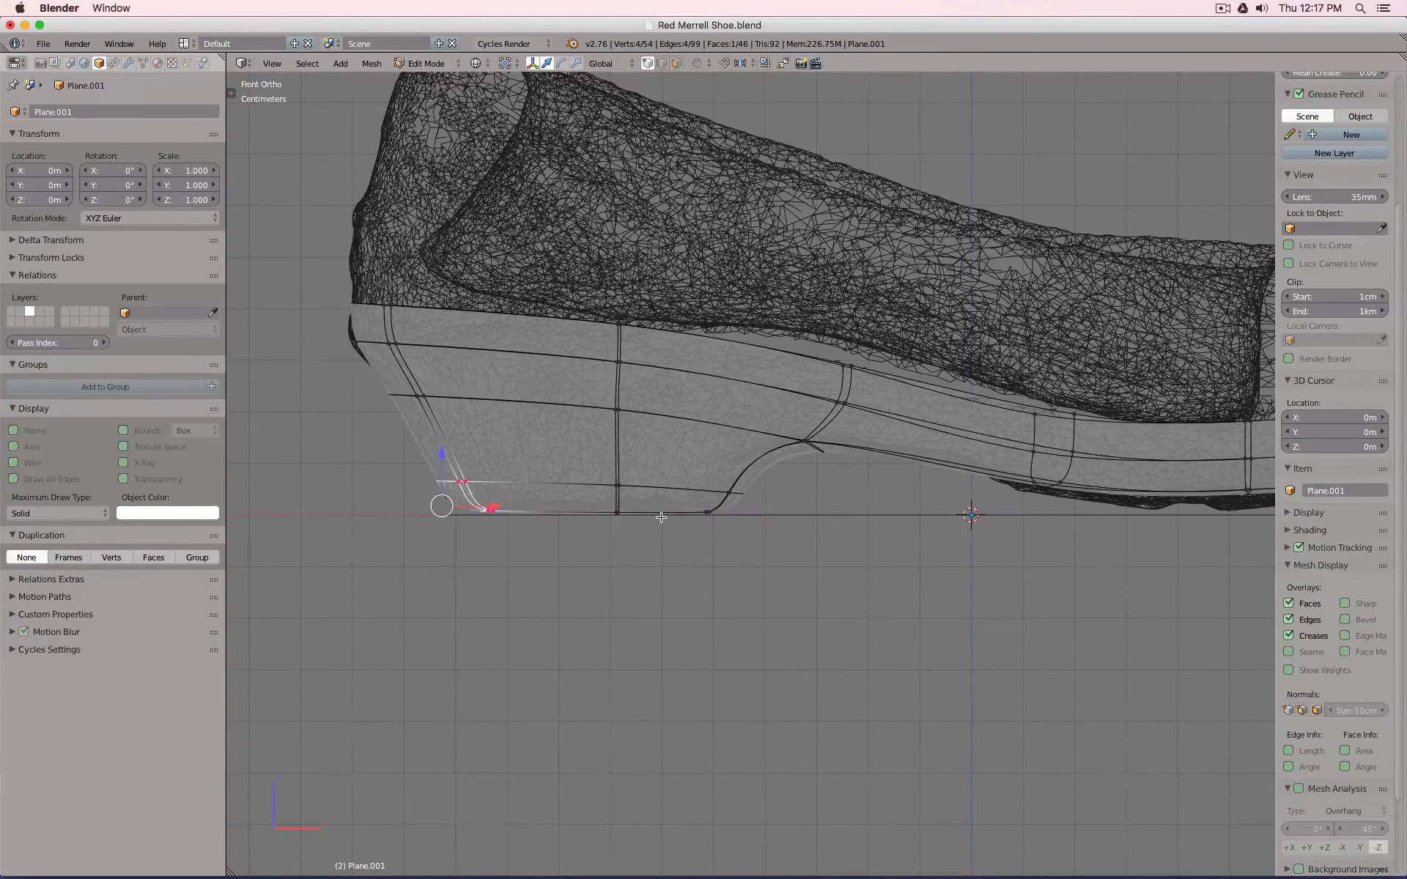
Examine the reshaped heel against the scan from below and at an angle in solid shading.
key(KP_3)
key(ctrl+KP_1)
key(KP_7)
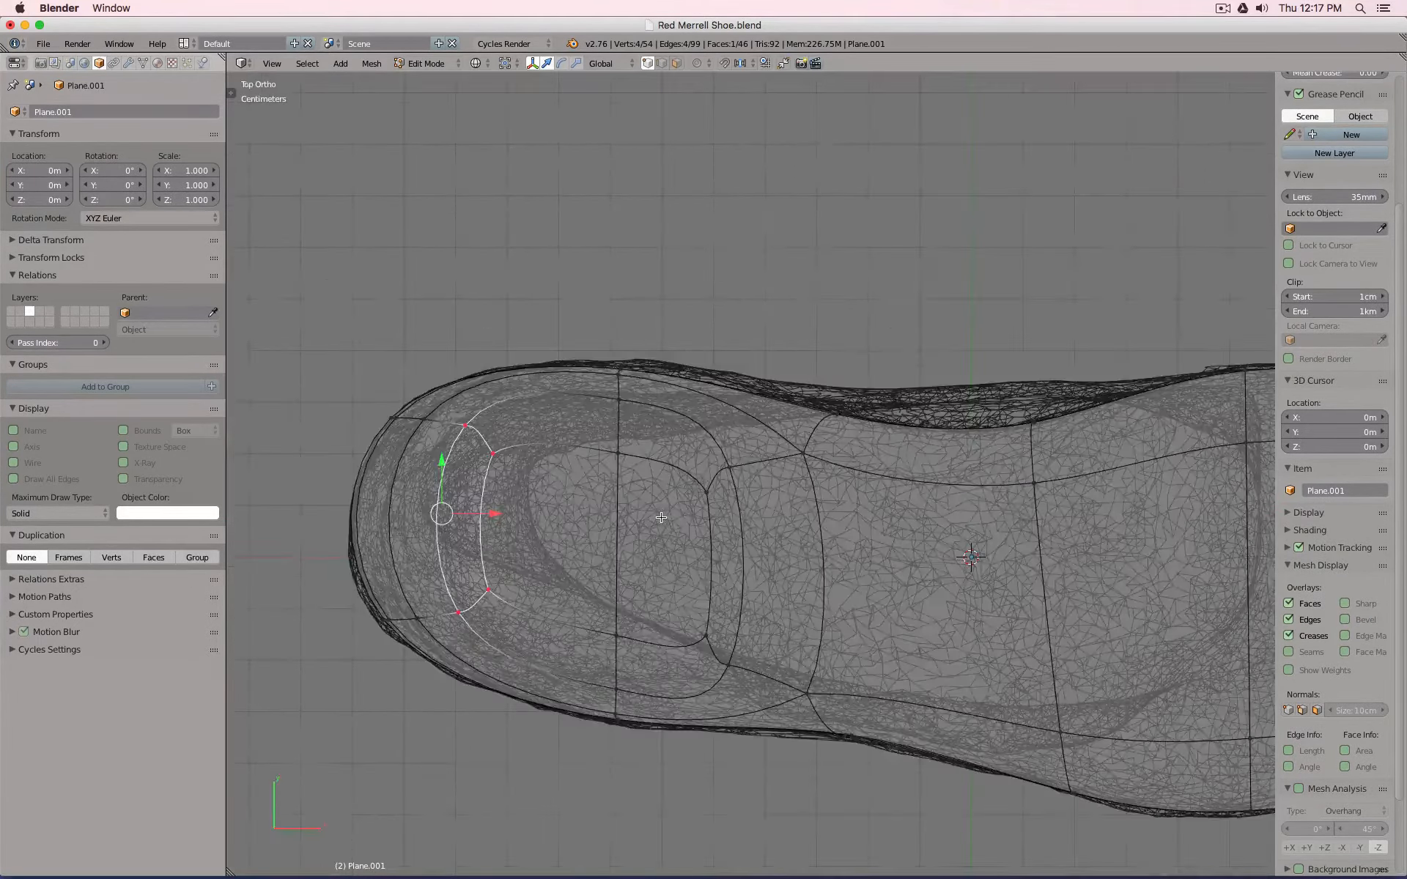
key(ctrl+KP_7)
key(Tab)
key(z)
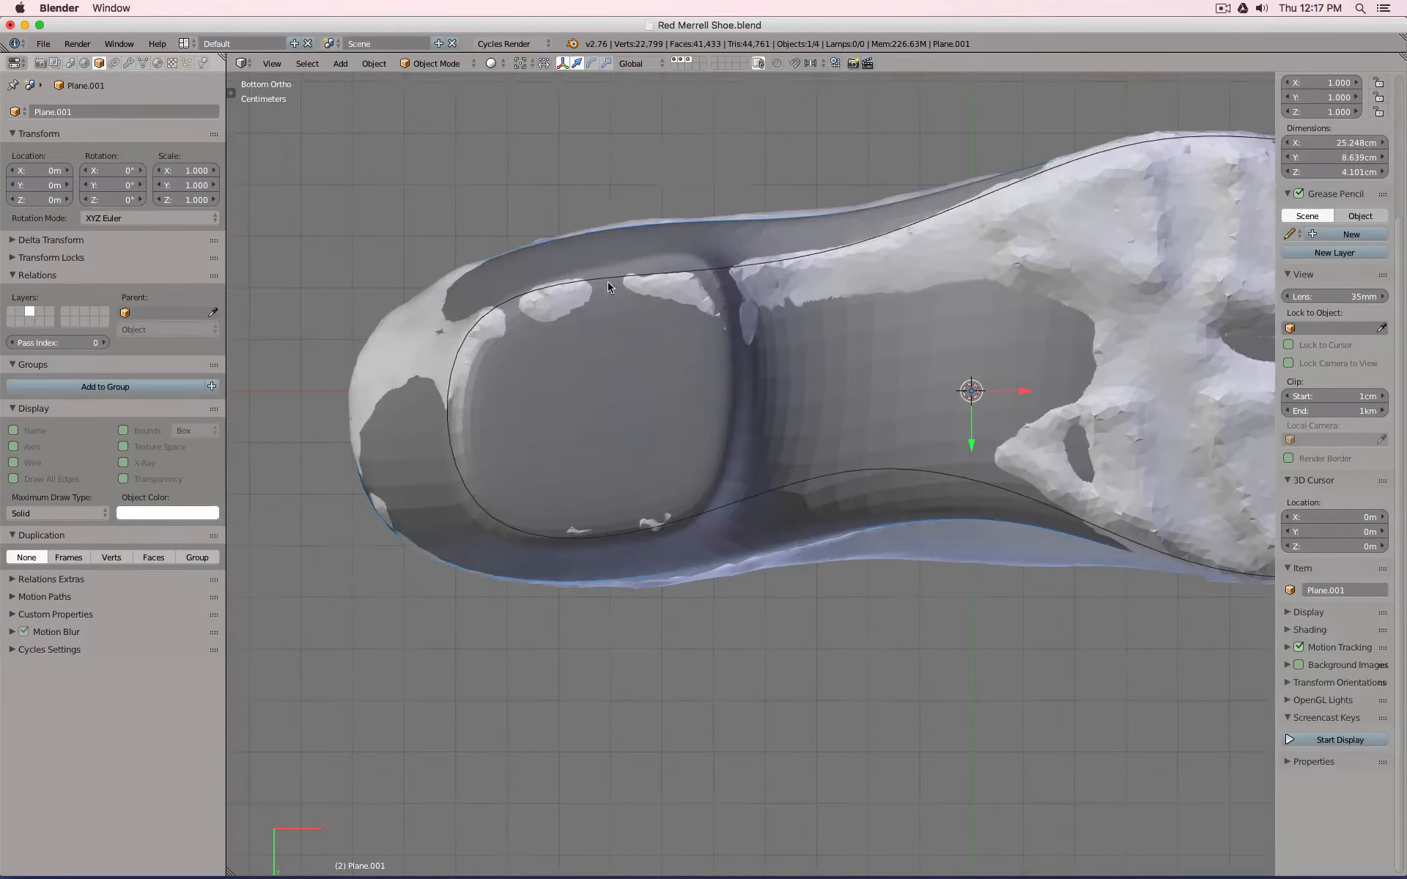
mouse_move(608, 286)
middle_down()
mouse_move(518, 455)
mouse_move(650, 455)
mouse_move(601, 281)
middle_up()
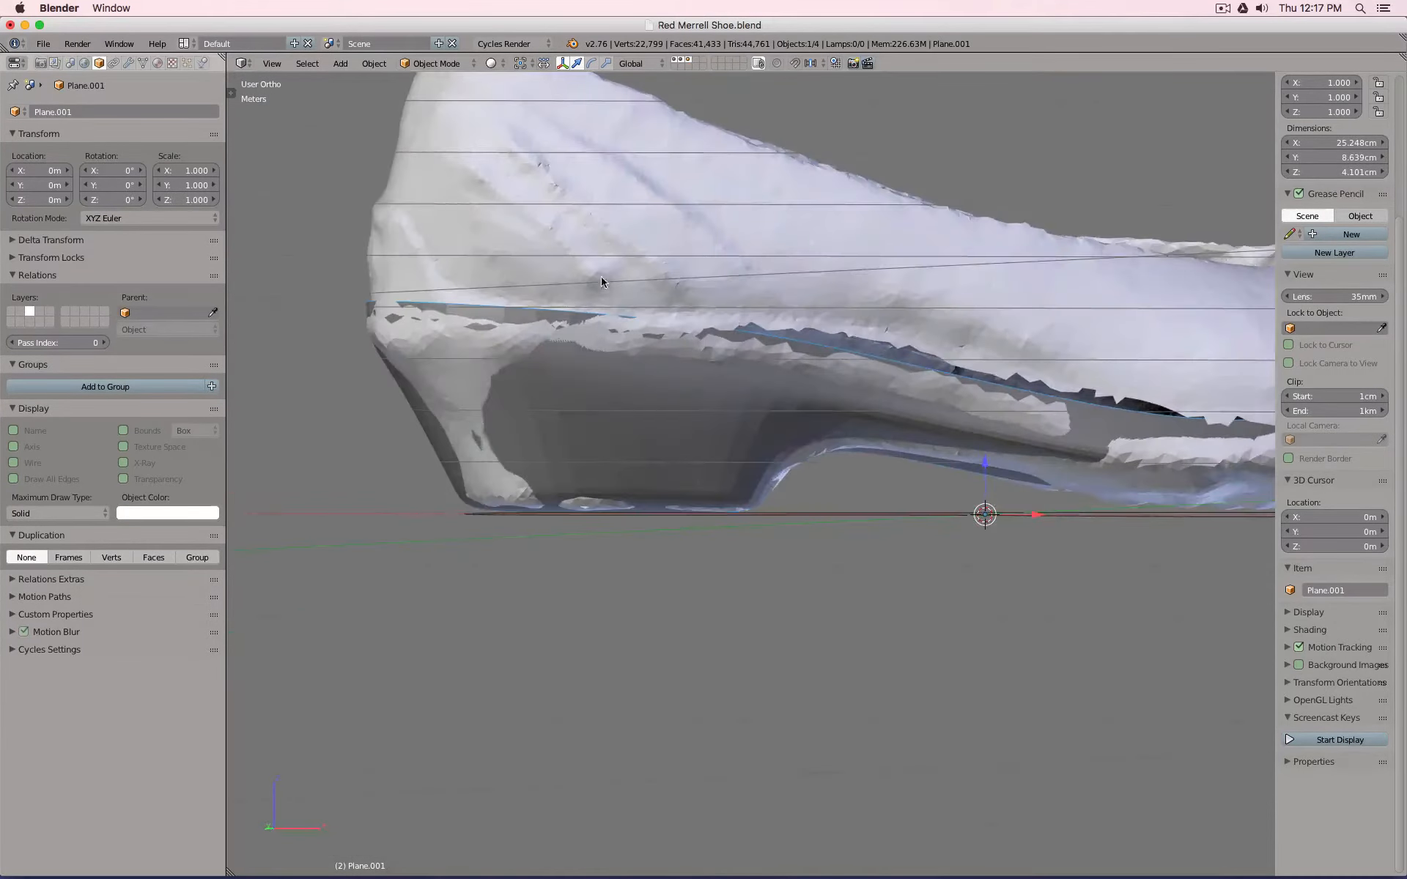
Show only the sole's layer and return to editing its mesh in front view.
click(688, 62)
key(KP_1)
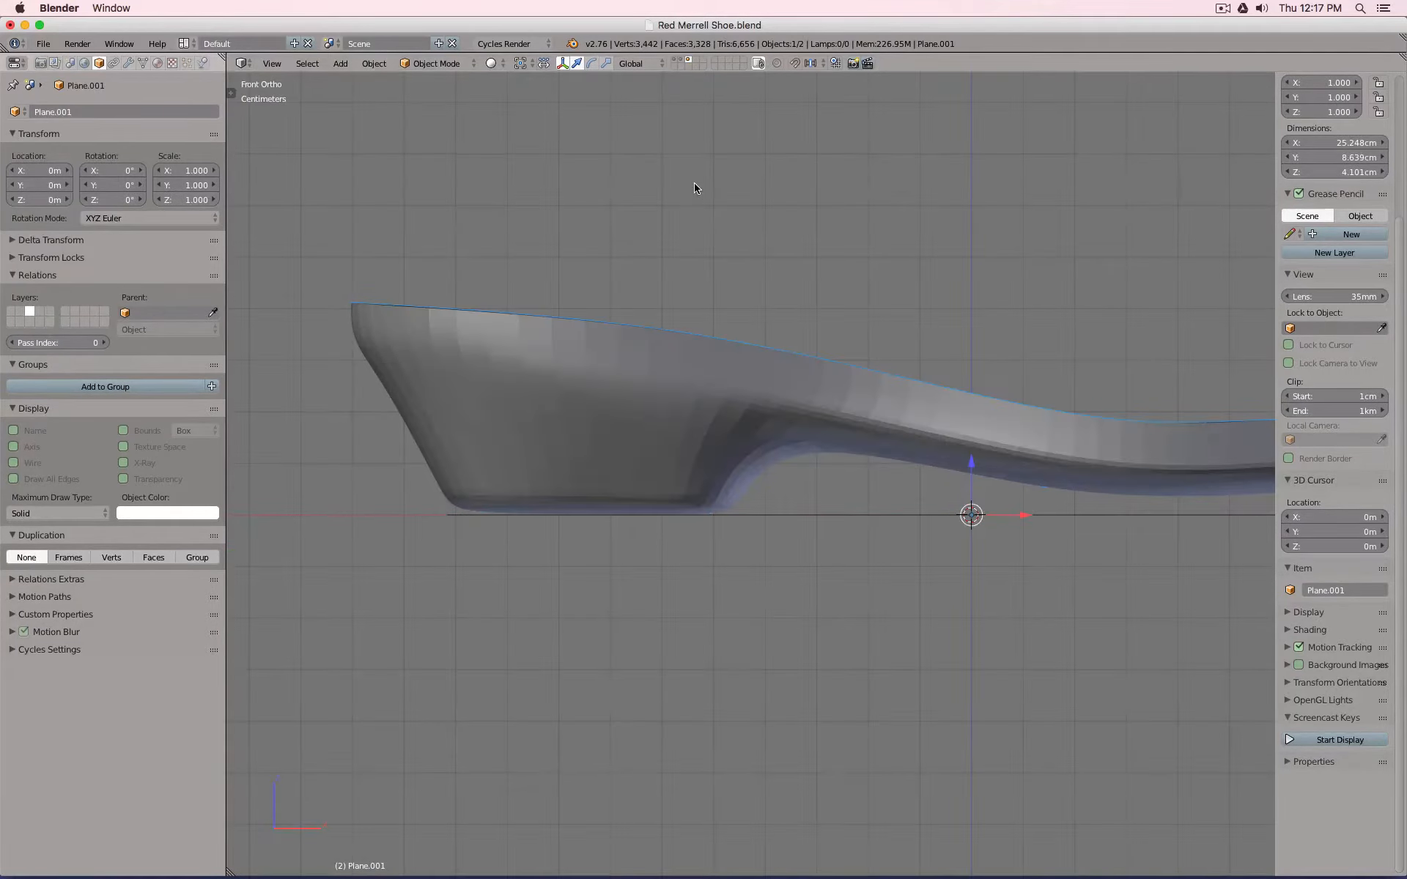
key(Tab)
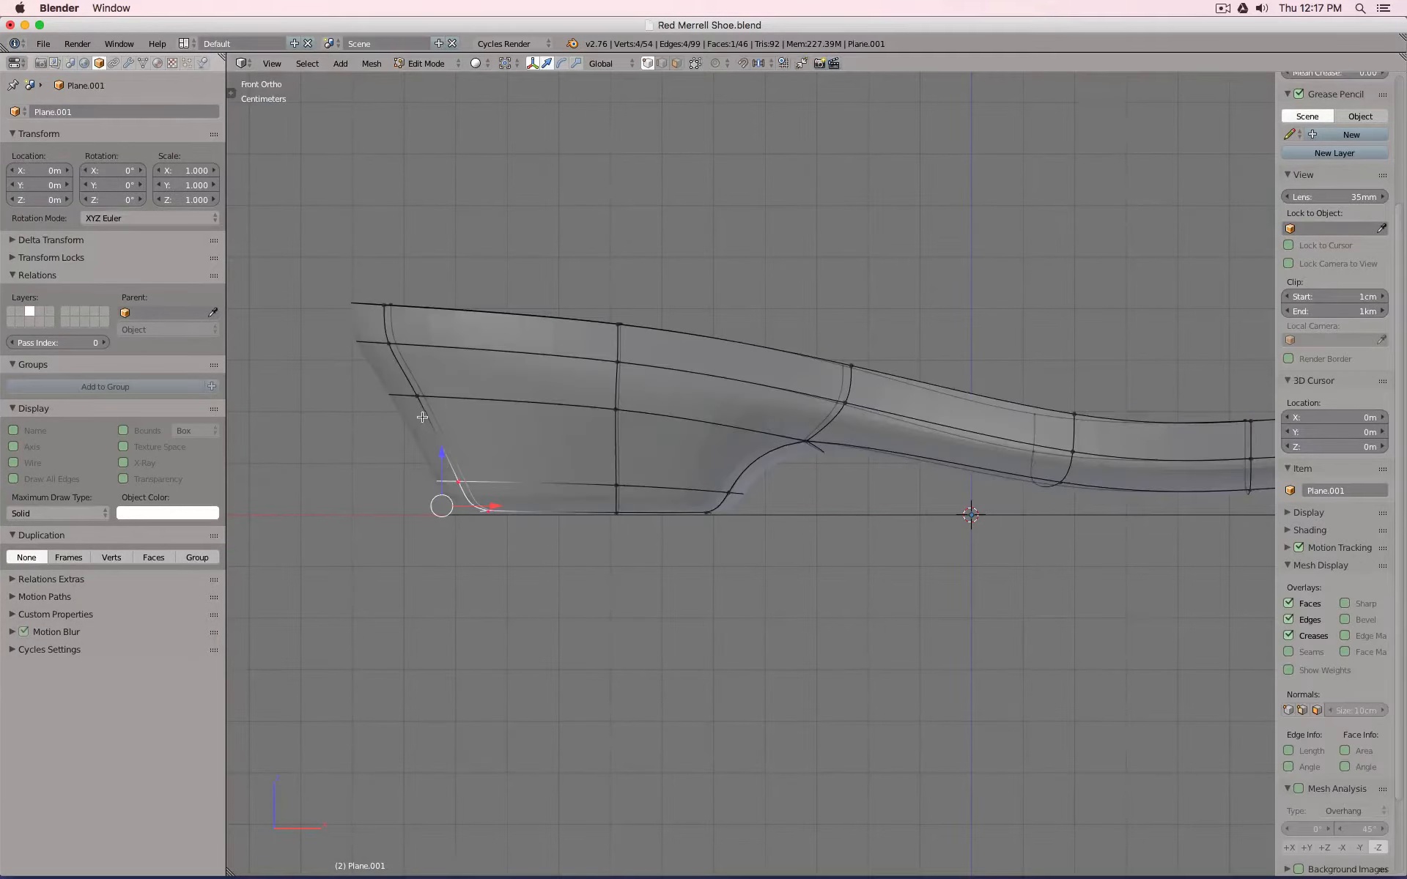
Apply smooth shading to the whole sole object.
key(Tab)
middle_drag(687, 485, 994, 491)
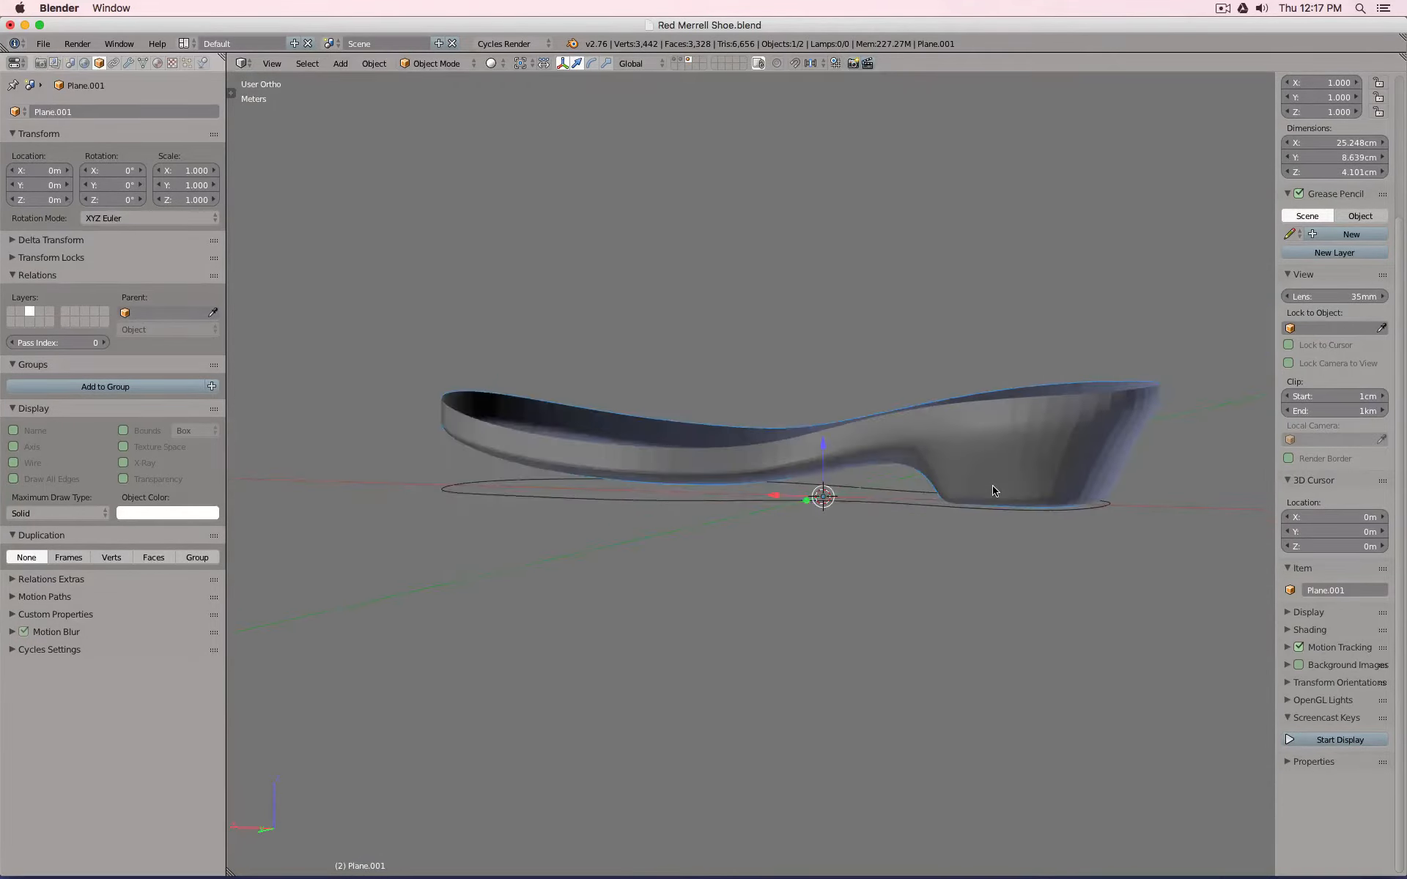
key(KP_1)
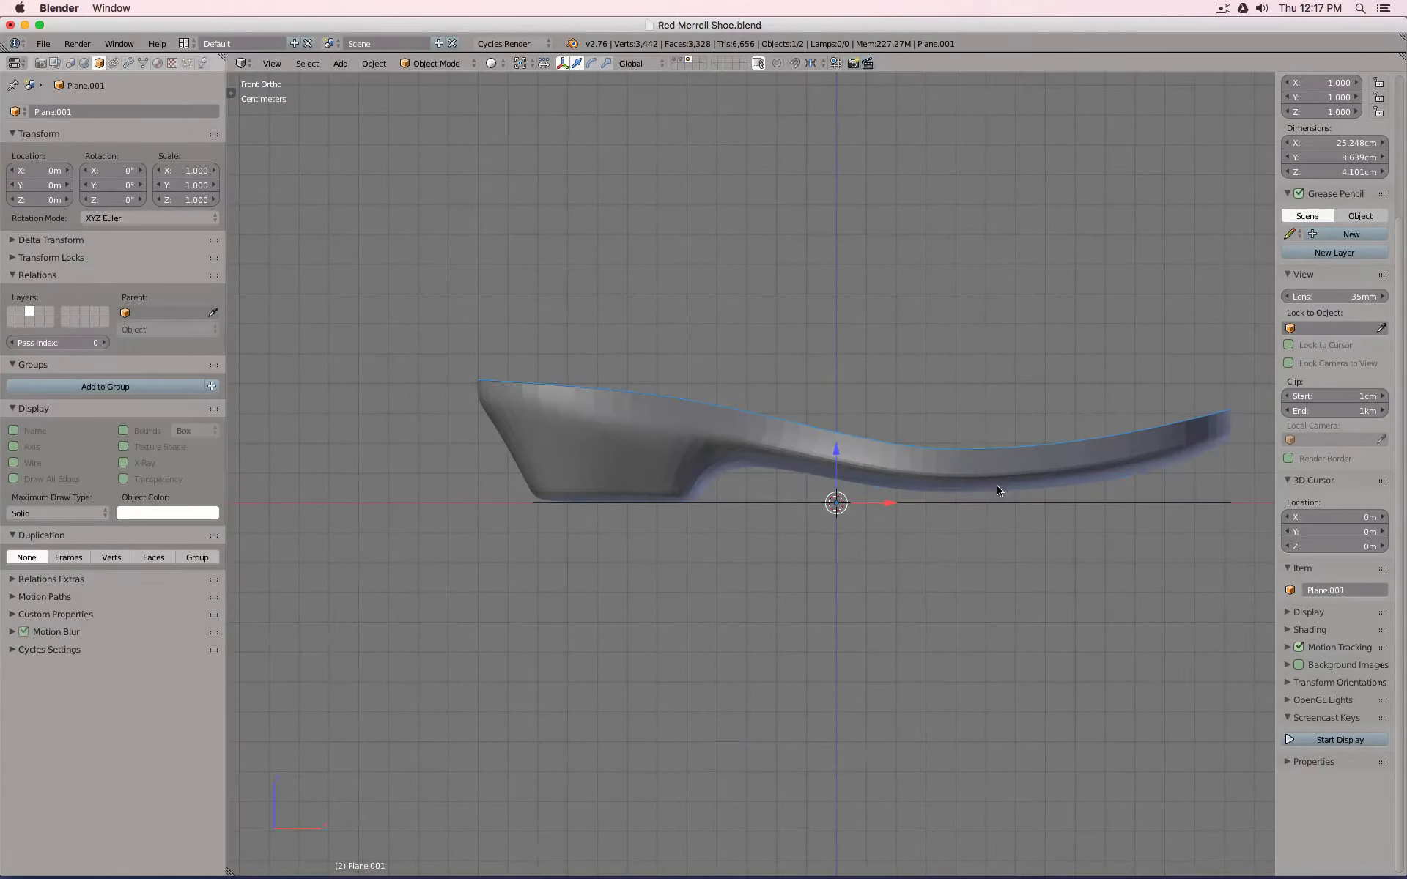
middle_drag(997, 490, 843, 320)
key(space)
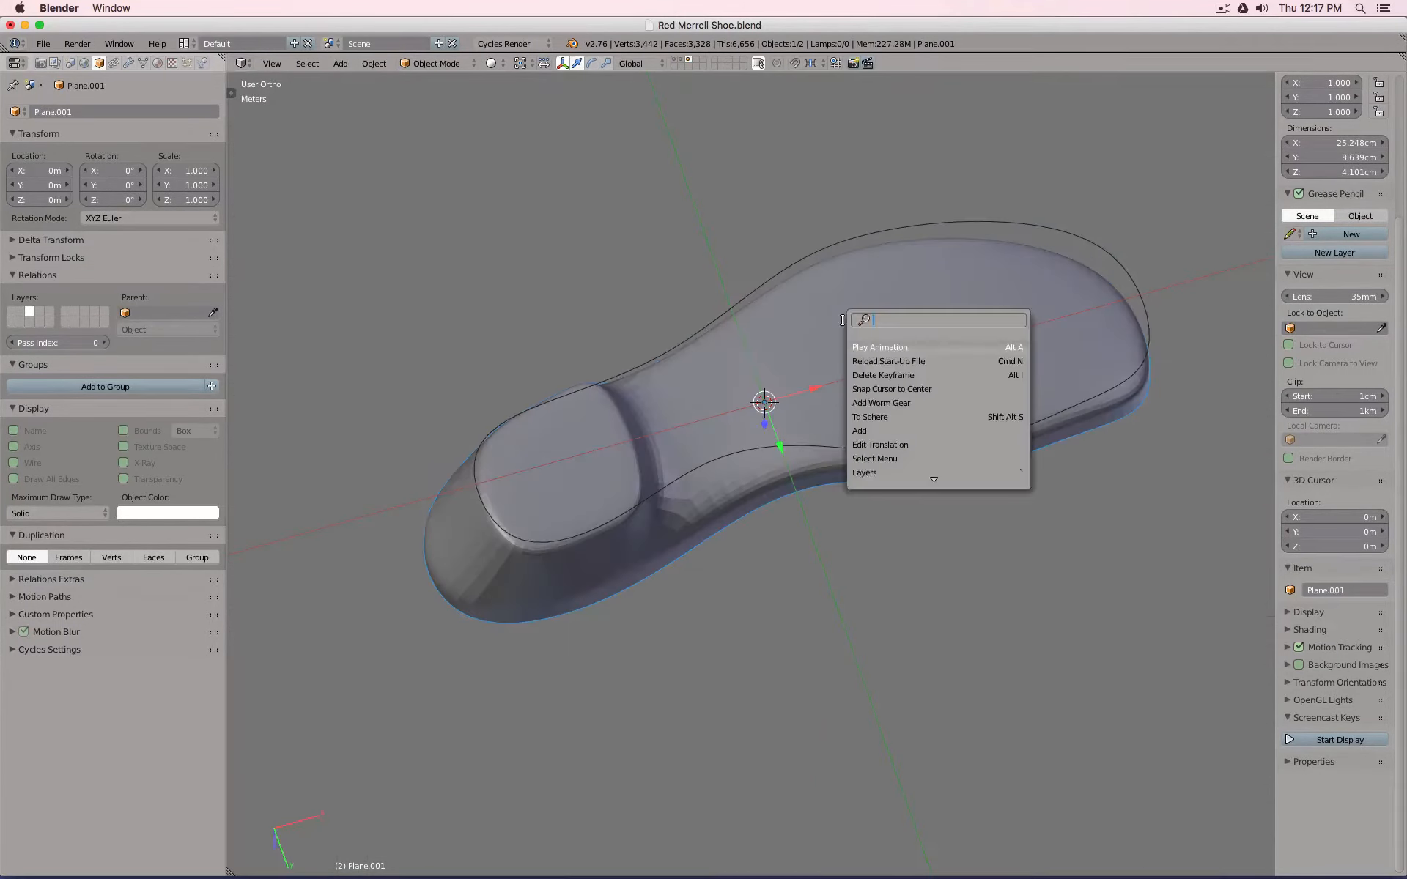
text(shade)
key(Return)
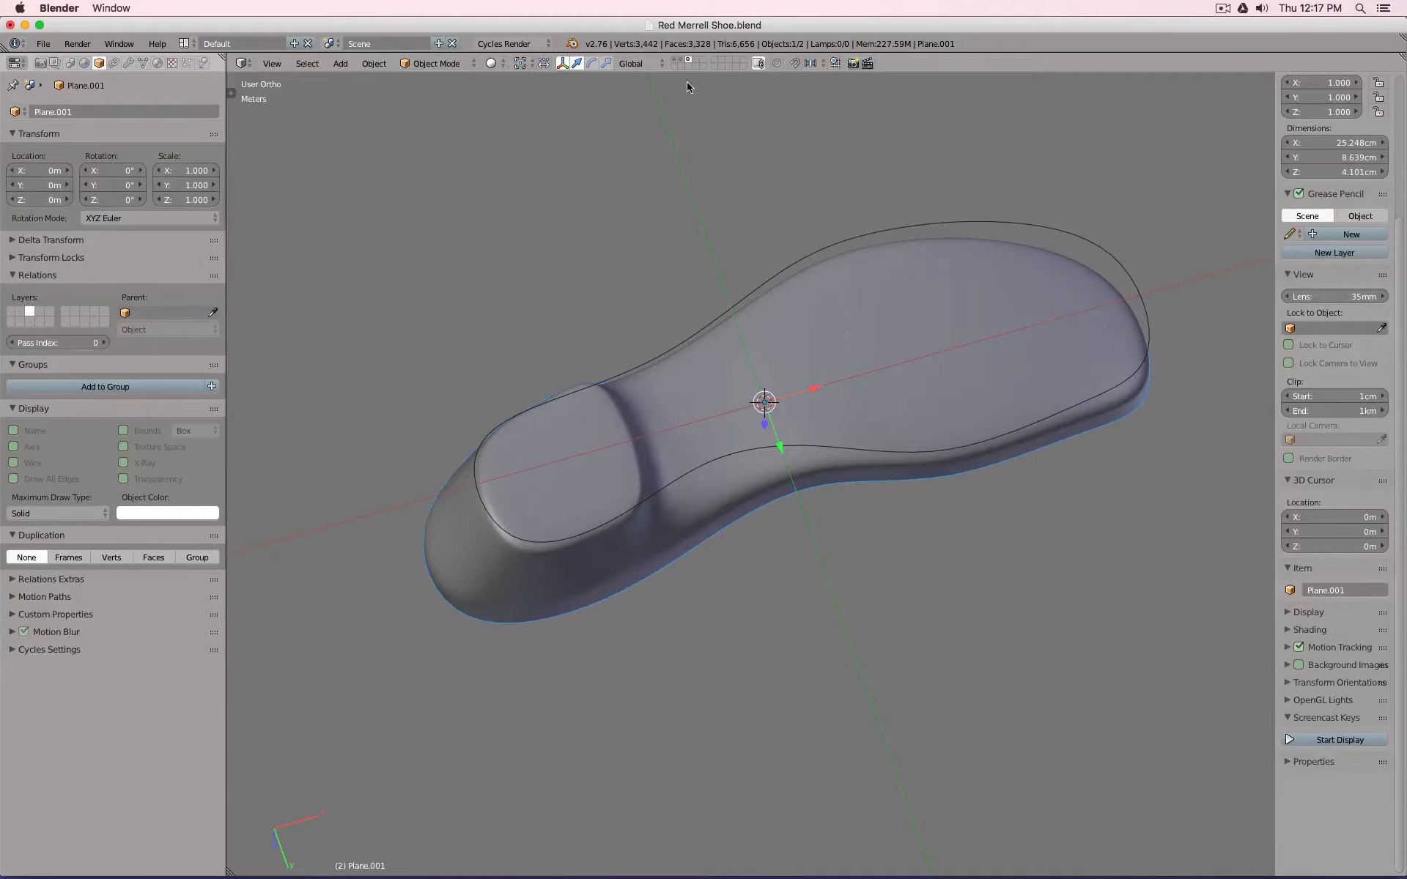
Show the underside scan together with the sole and move the heel block's two front corner vertices on the +Y side backward.
shift+click(681, 59)
scroll(657, 521, up, 3)
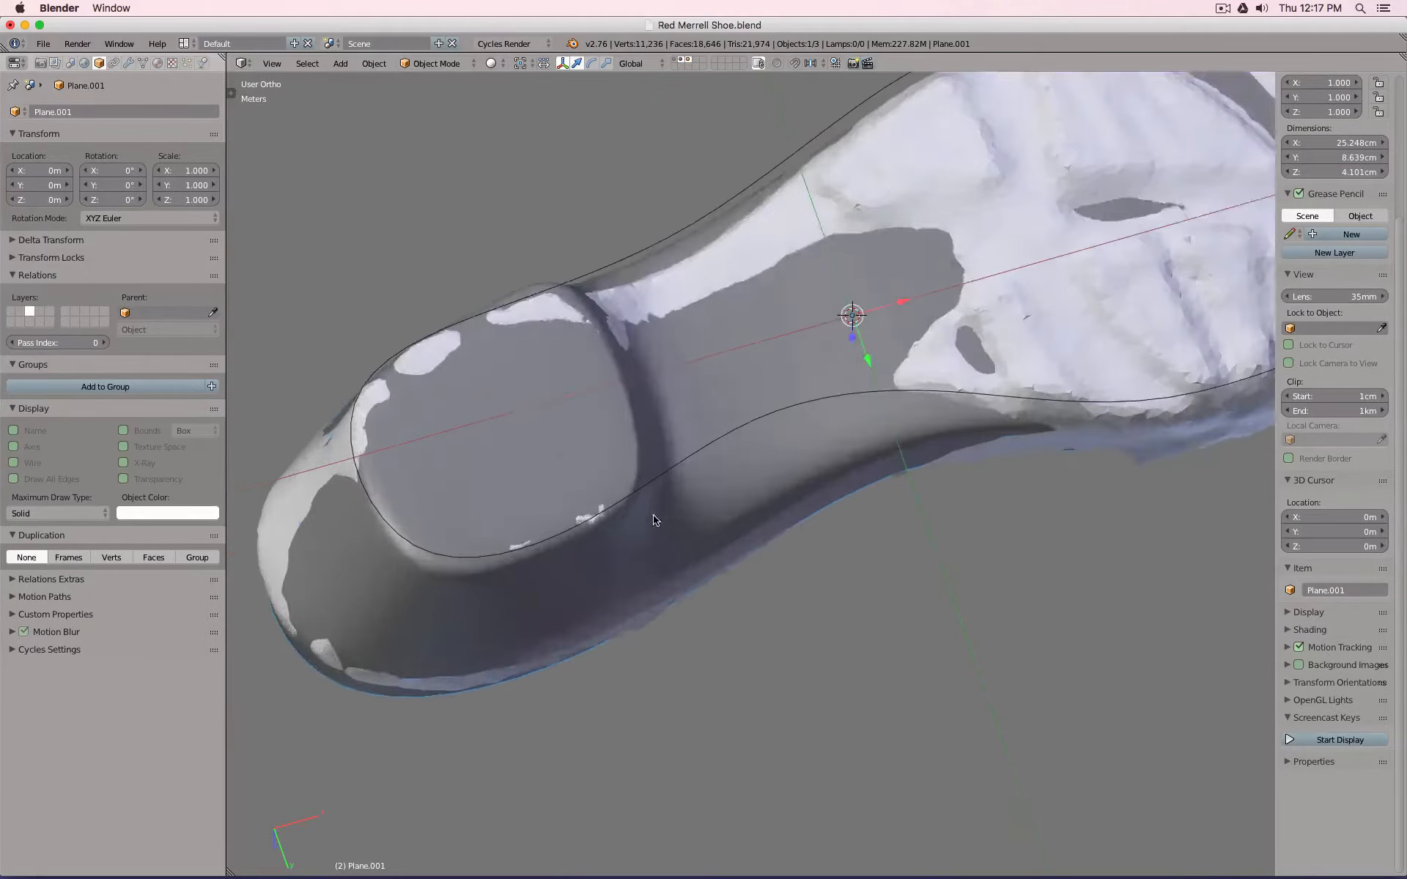
key(Tab)
right_click(617, 456)
shift+right_click(649, 469)
drag(696, 485, 648, 501)
Nudge the heel block's two front corner vertices on the -Y side slightly forward and inward to follow the scan.
right_click(582, 303)
shift+right_click(565, 323)
drag(629, 232, 636, 231)
middle_drag(659, 393, 646, 456)
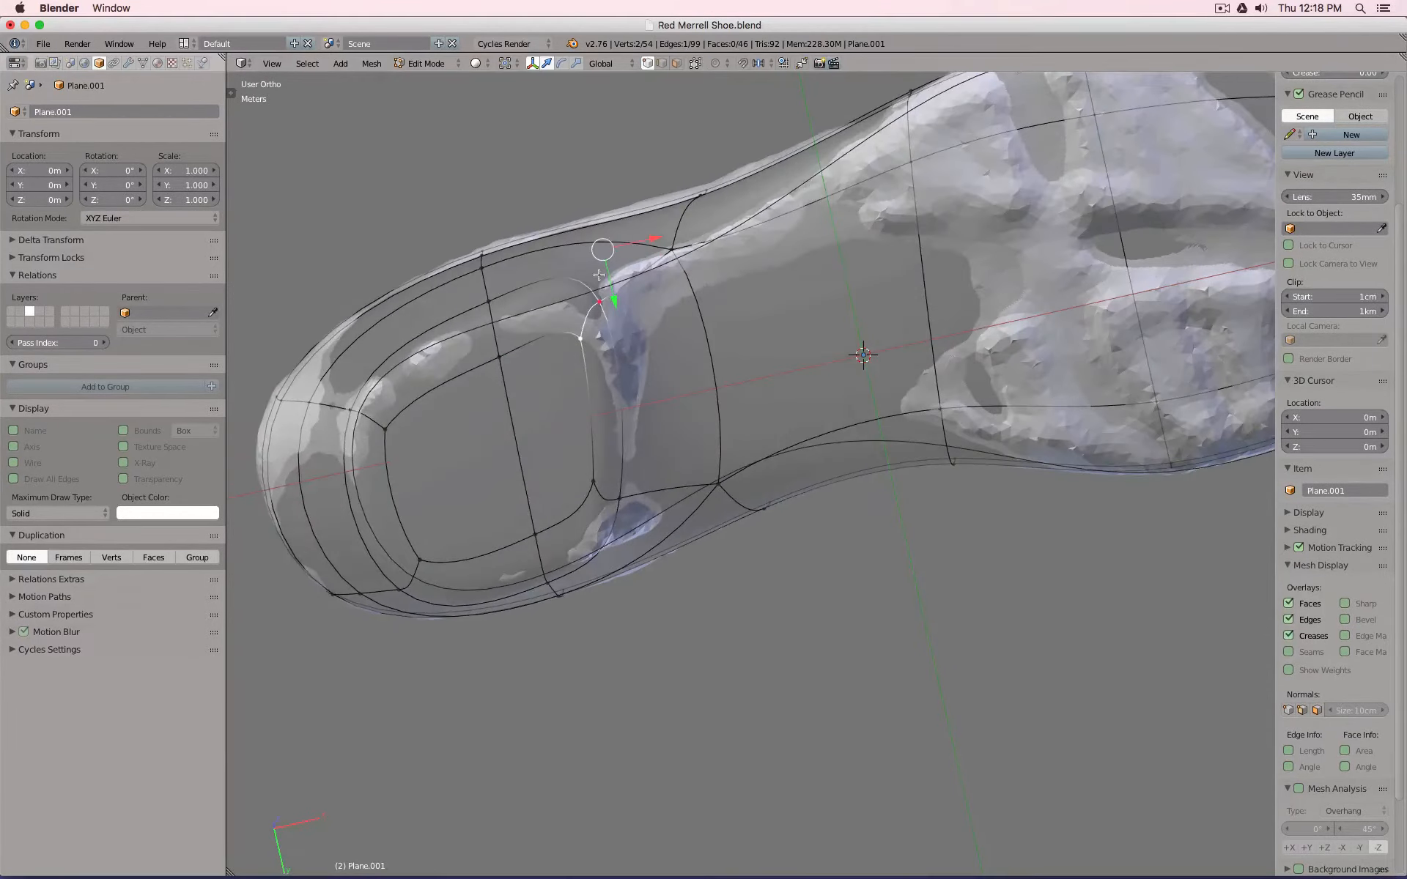
drag(617, 297, 624, 336)
middle_drag(604, 377, 658, 526)
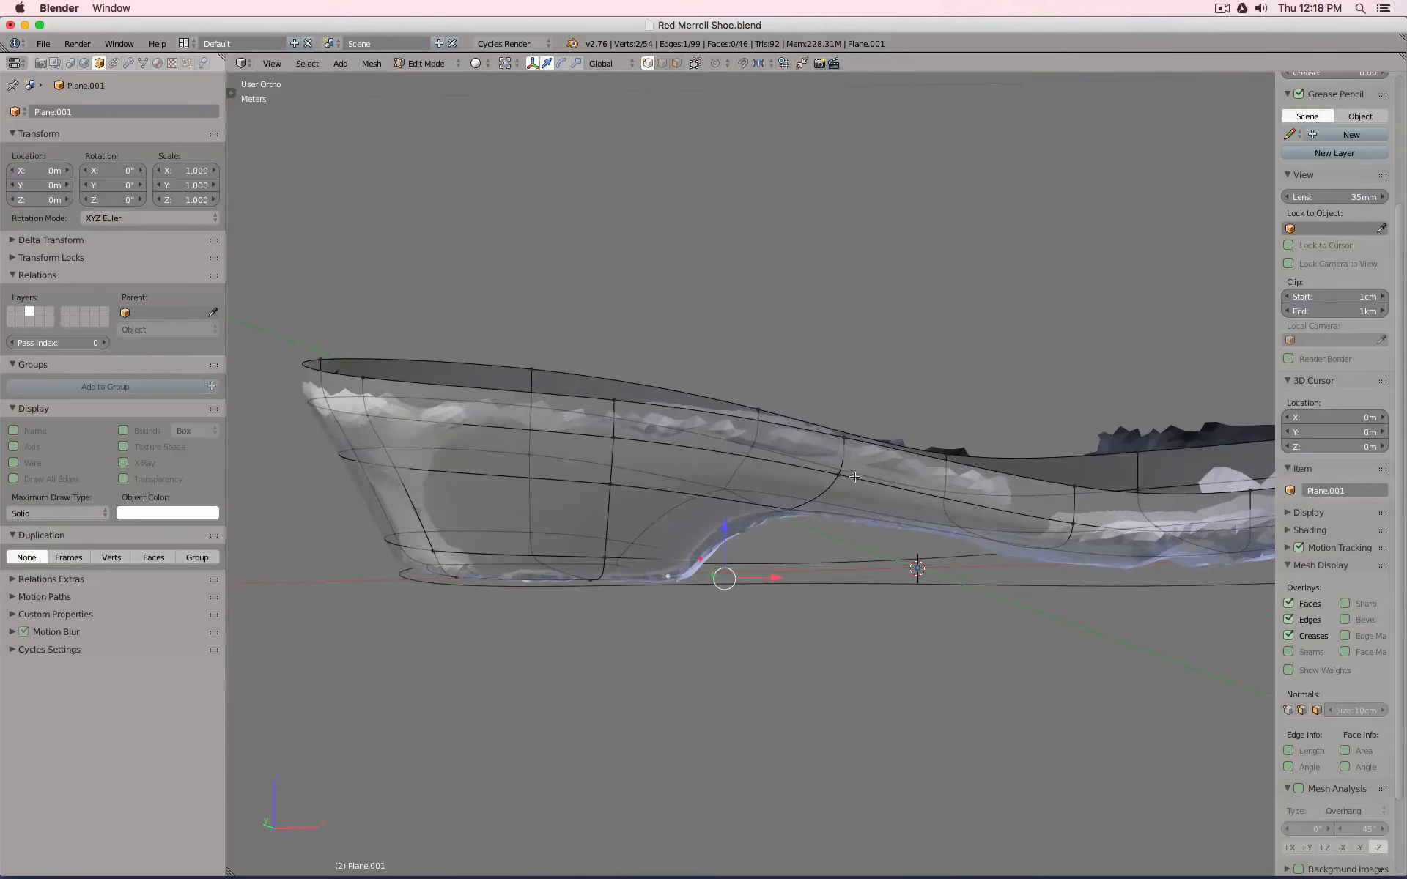
key(ctrl+r)
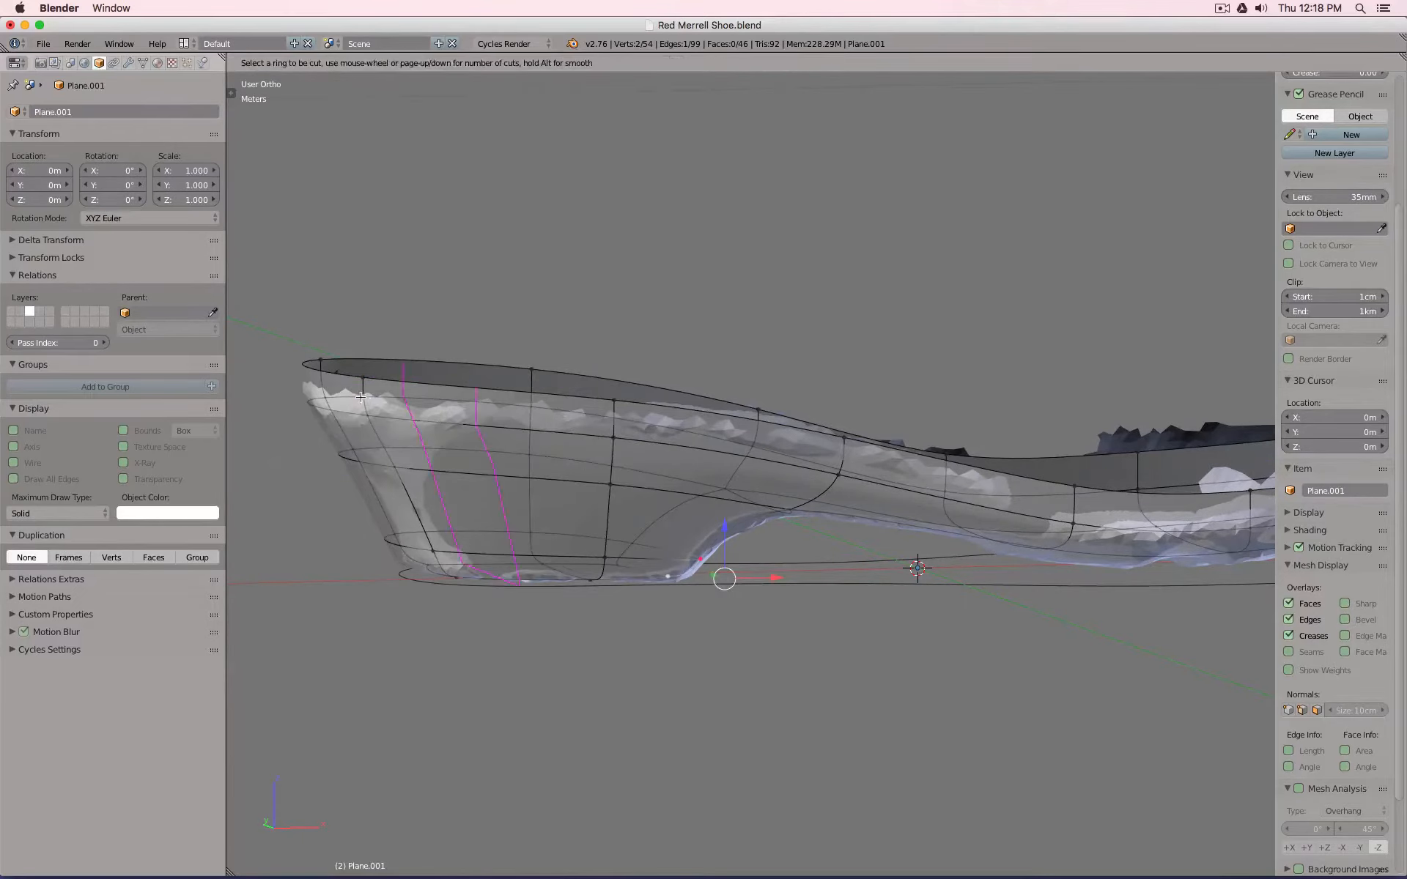
click(360, 397)
click(360, 397)
key(ctrl+z)
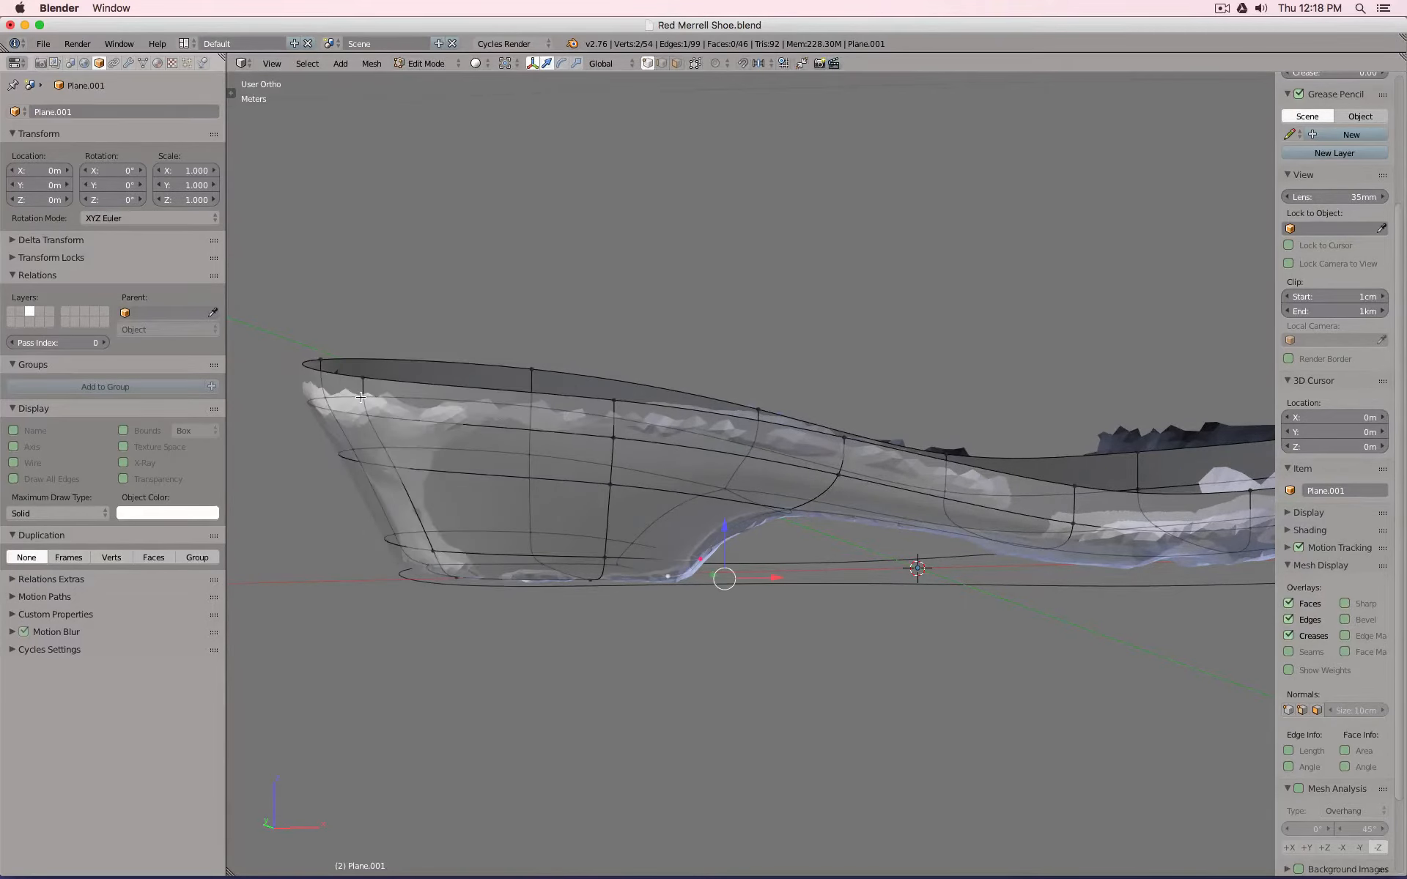
Add an edge loop around the sole's upper side band and slide it down against the loop below.
key(ctrl+r)
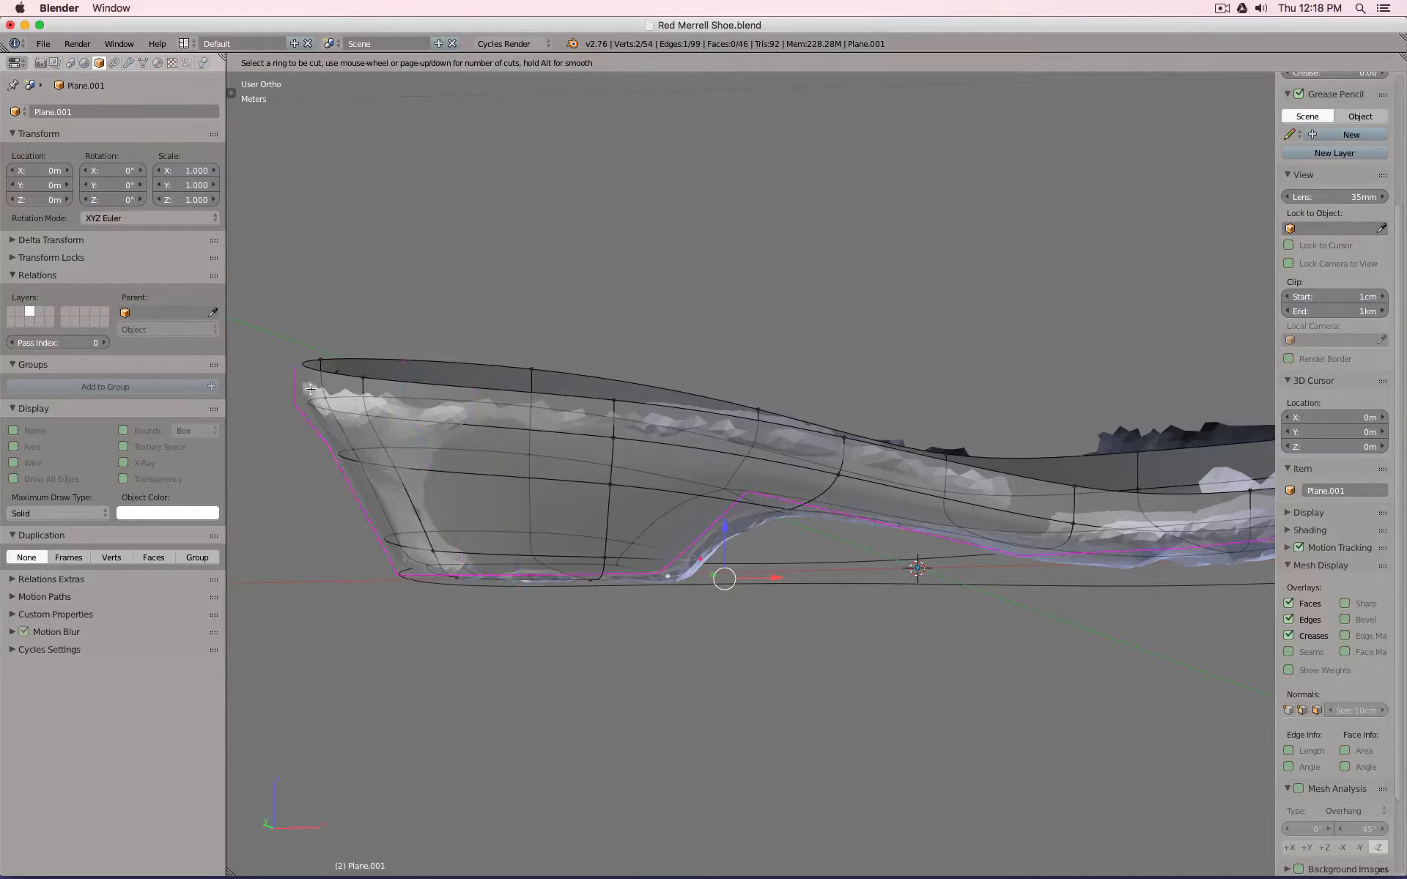
click(317, 389)
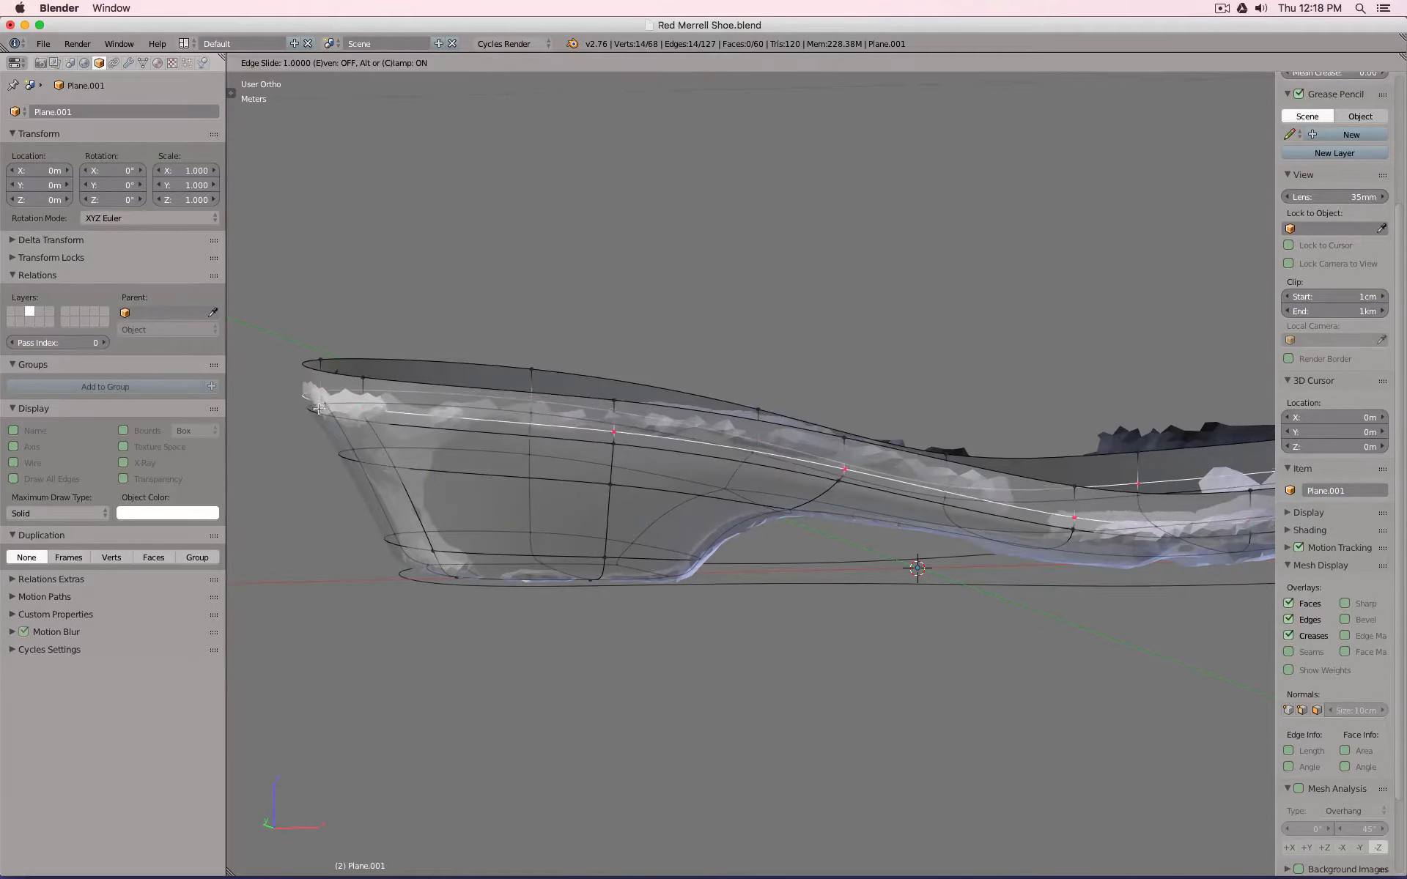
click(402, 443)
Show only the sole's layer and examine the sharpened rim from both sides, the front view and the toe.
key(Tab)
key(3)
middle_drag(607, 502, 518, 484)
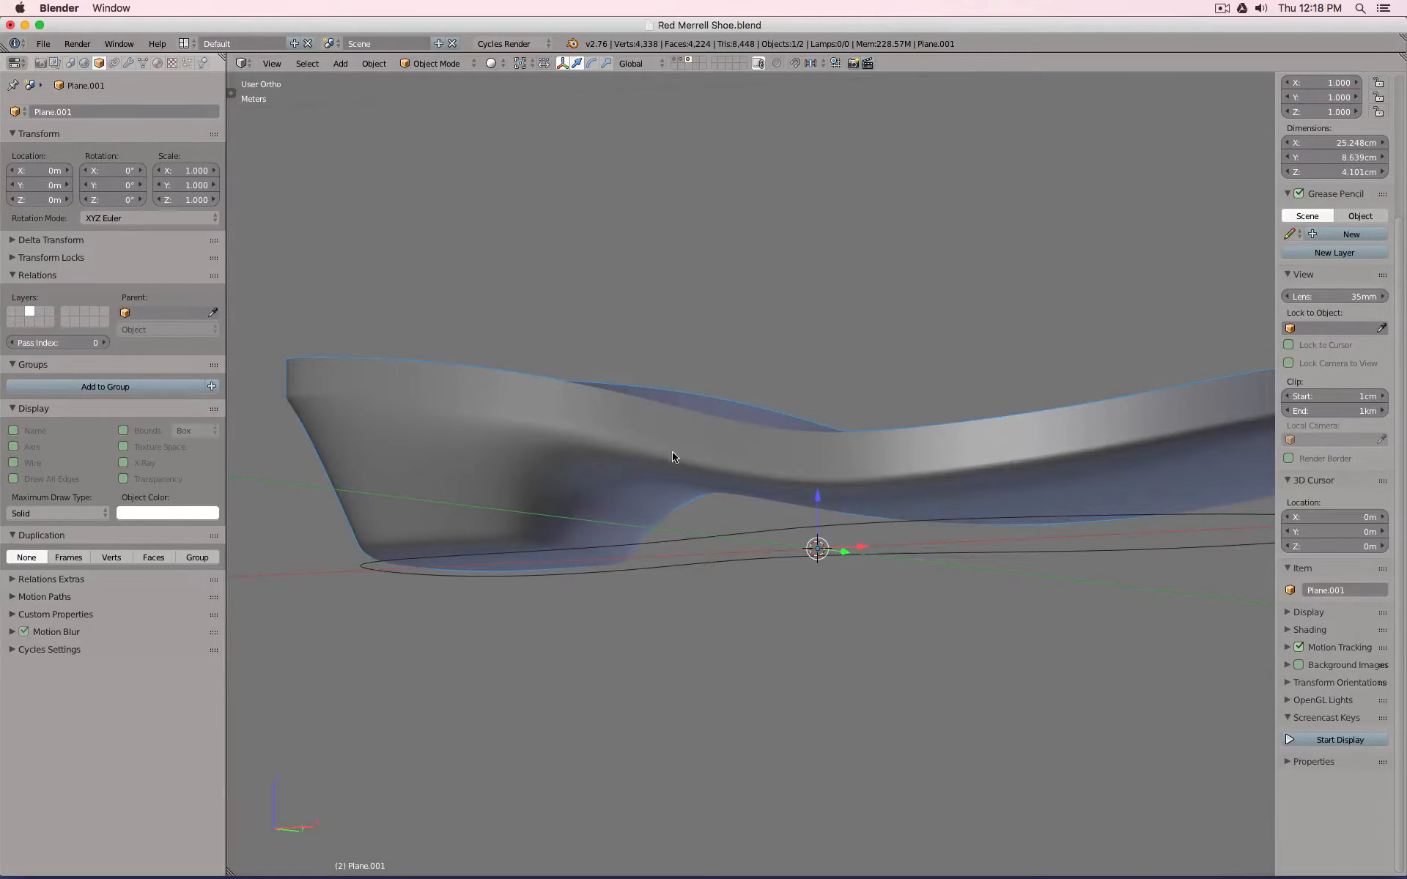
middle_drag(673, 456, 766, 477)
scroll(766, 477, down, 2)
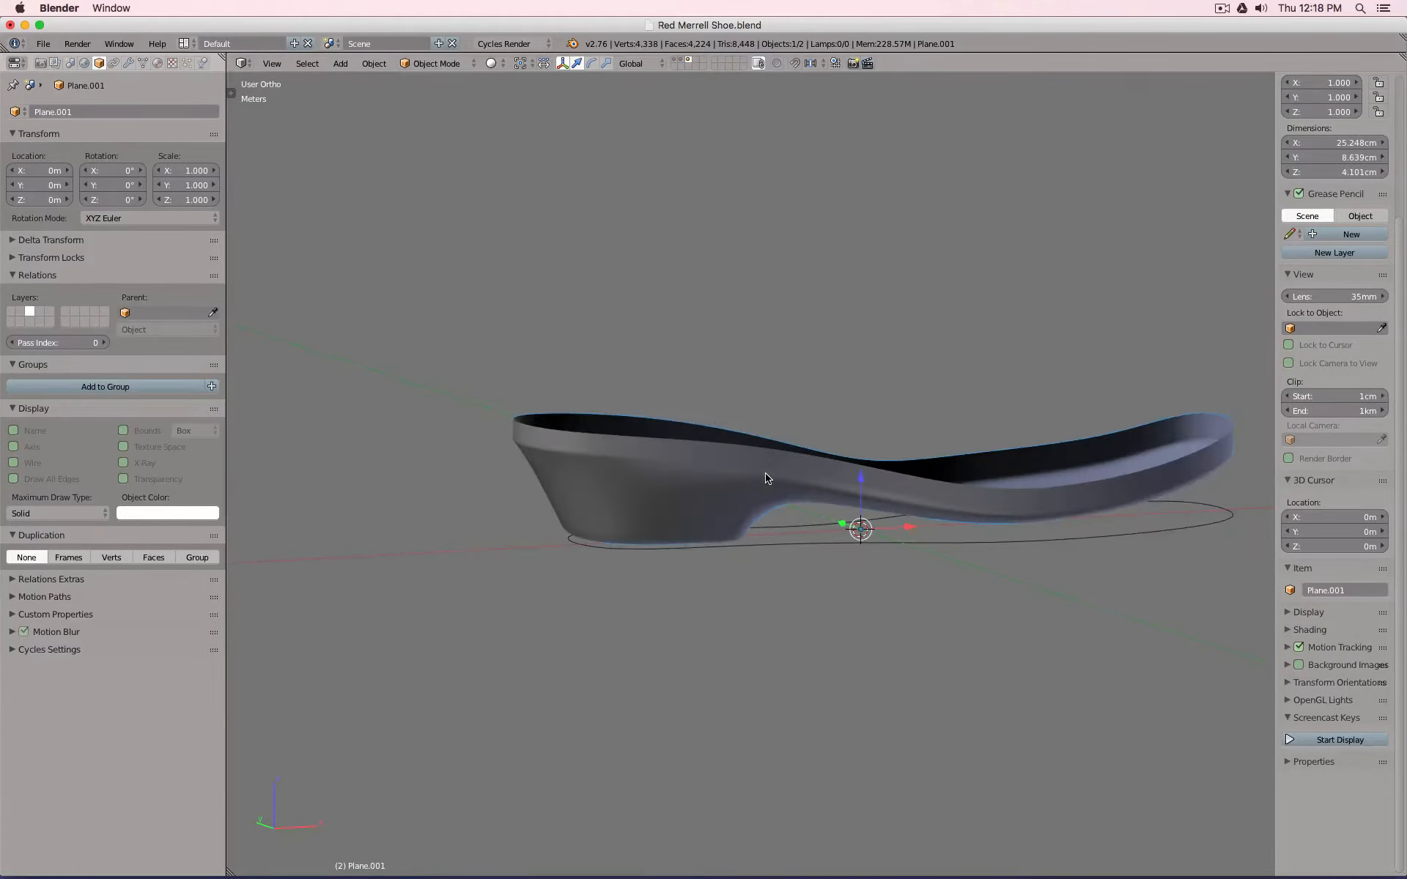
key(KP_1)
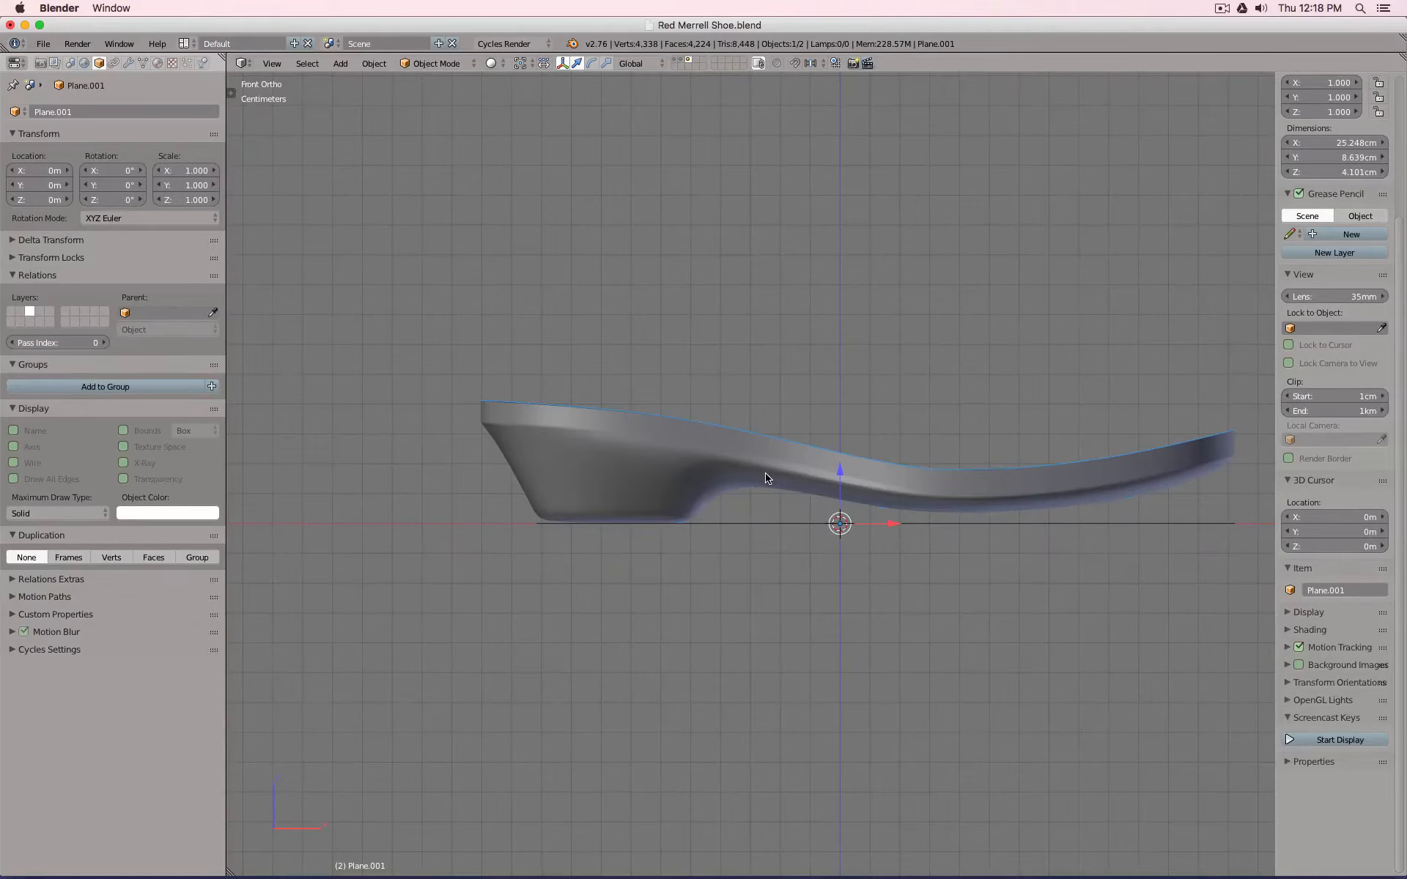
middle_drag(768, 571, 628, 633)
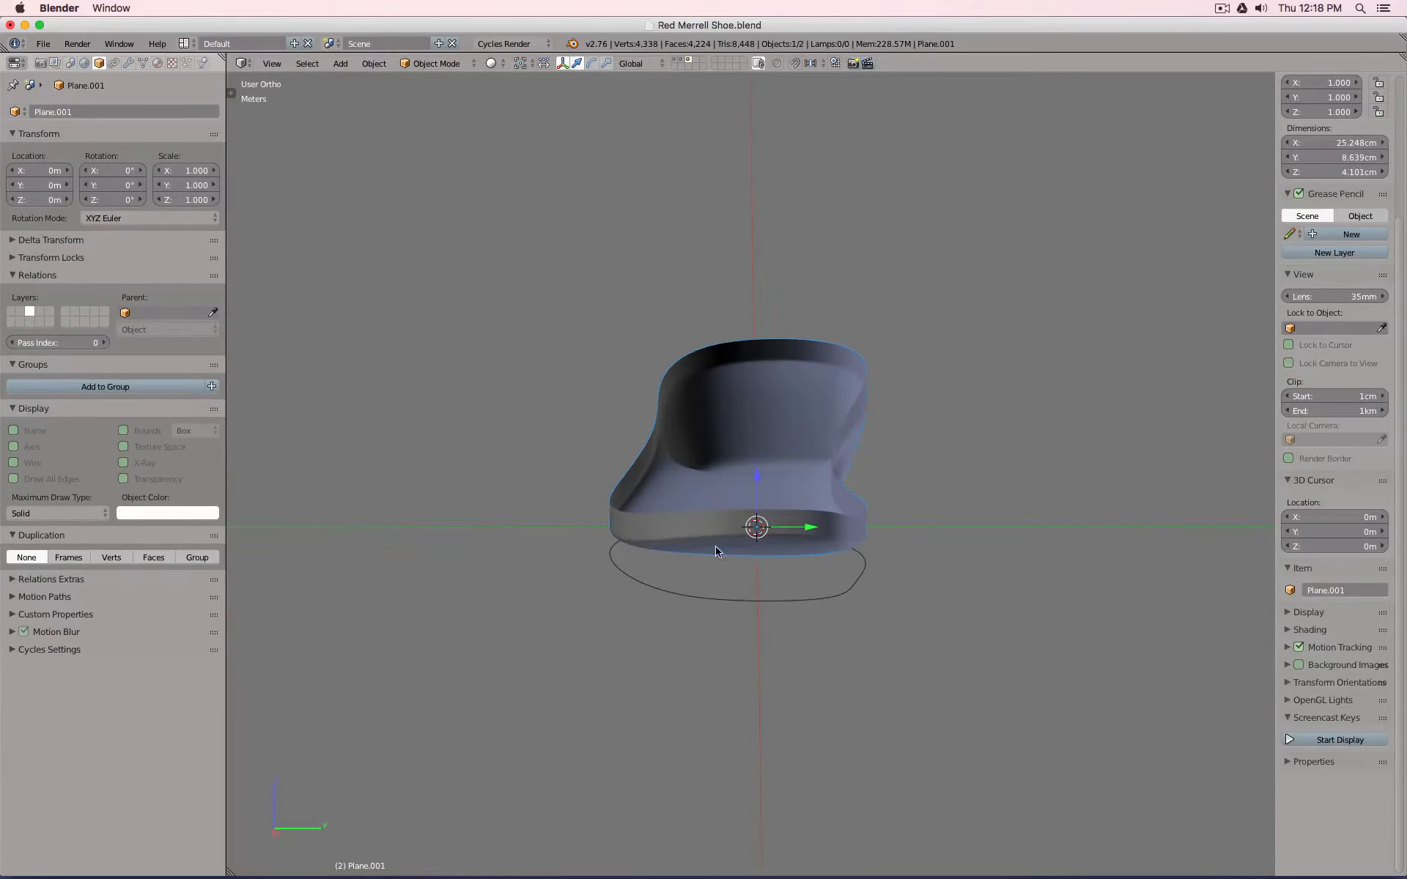
key(Tab)
mouse_move(754, 573)
middle_down()
mouse_move(757, 512)
mouse_move(756, 558)
middle_up()
key(Tab)
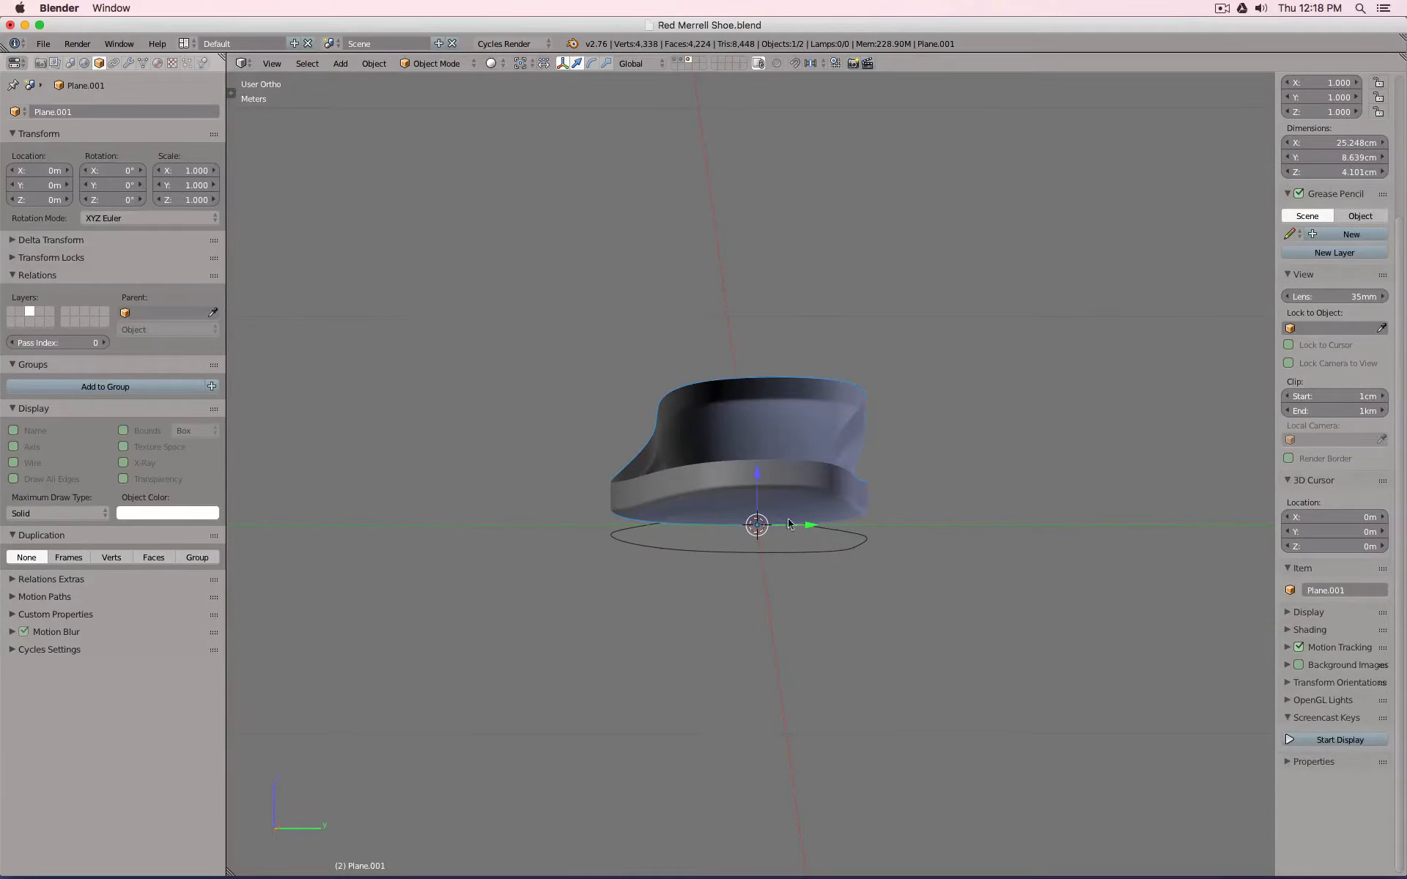
middle_drag(663, 511, 825, 577)
Cut a centred lengthwise edge loop through the sole from heel to toe in top view.
key(KP_7)
key(Tab)
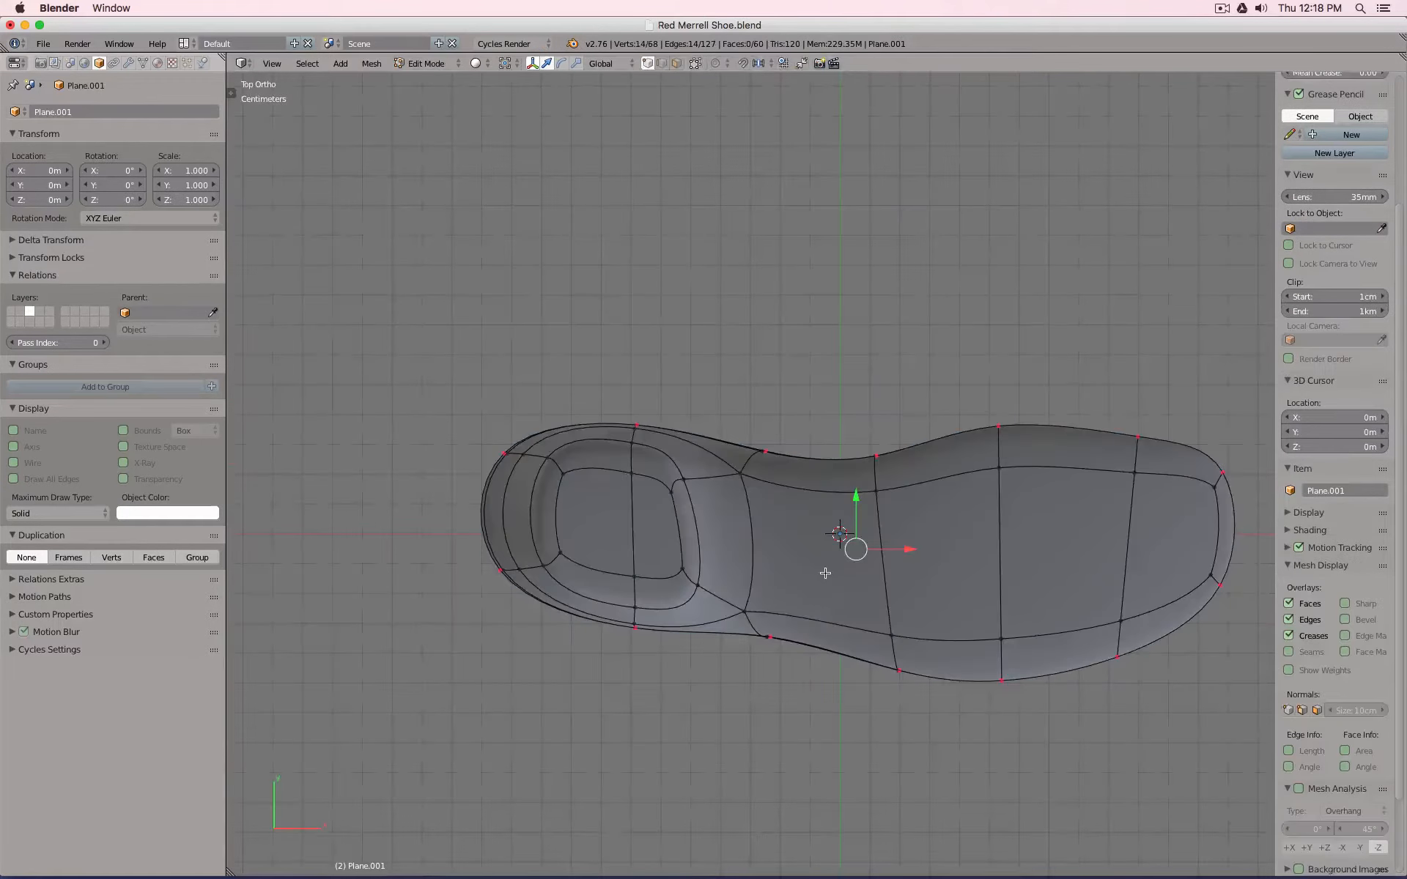
key(ctrl+r)
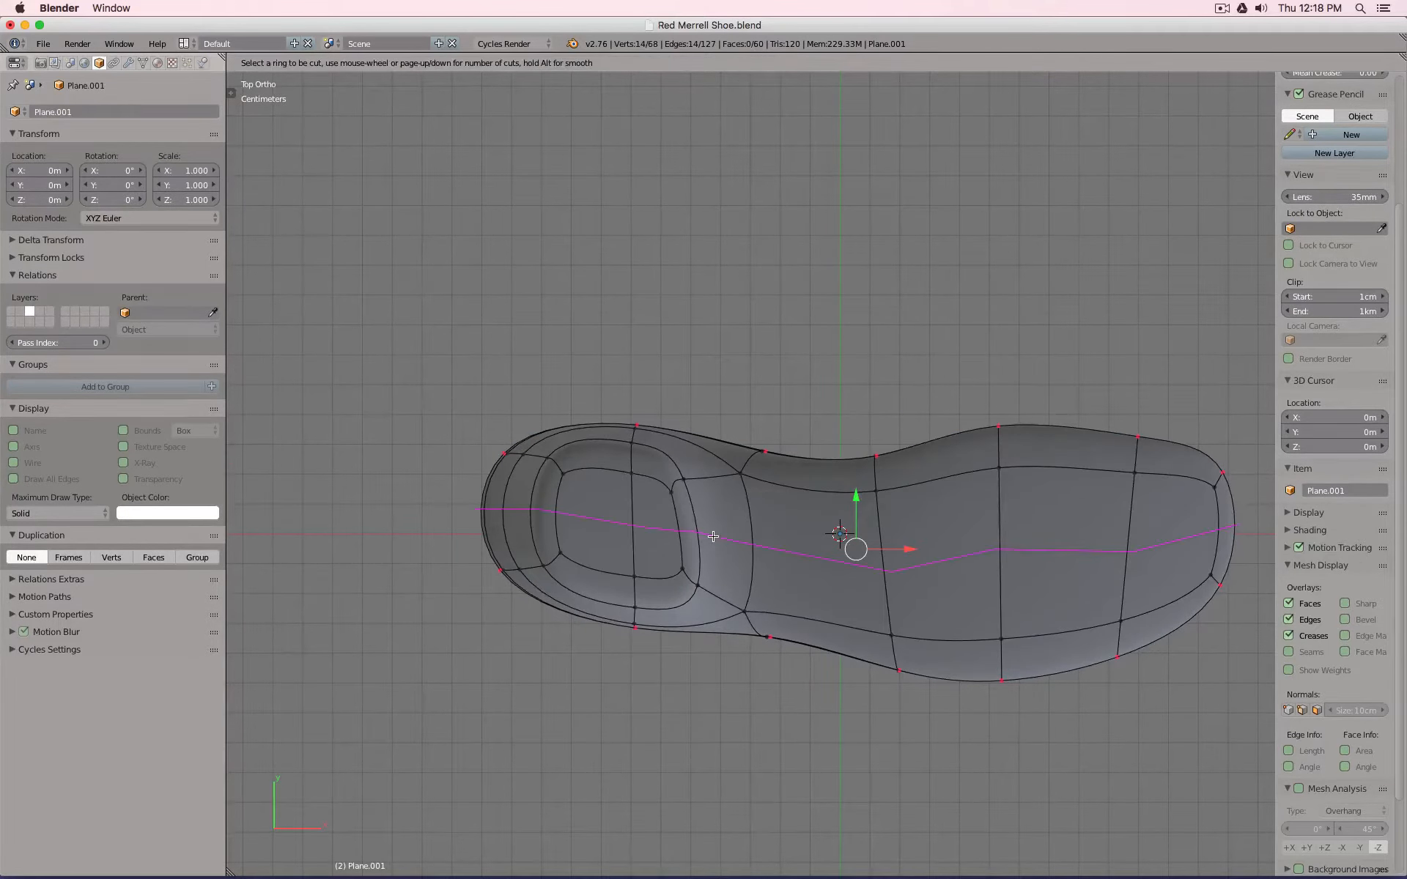
click(713, 537)
right_click(713, 536)
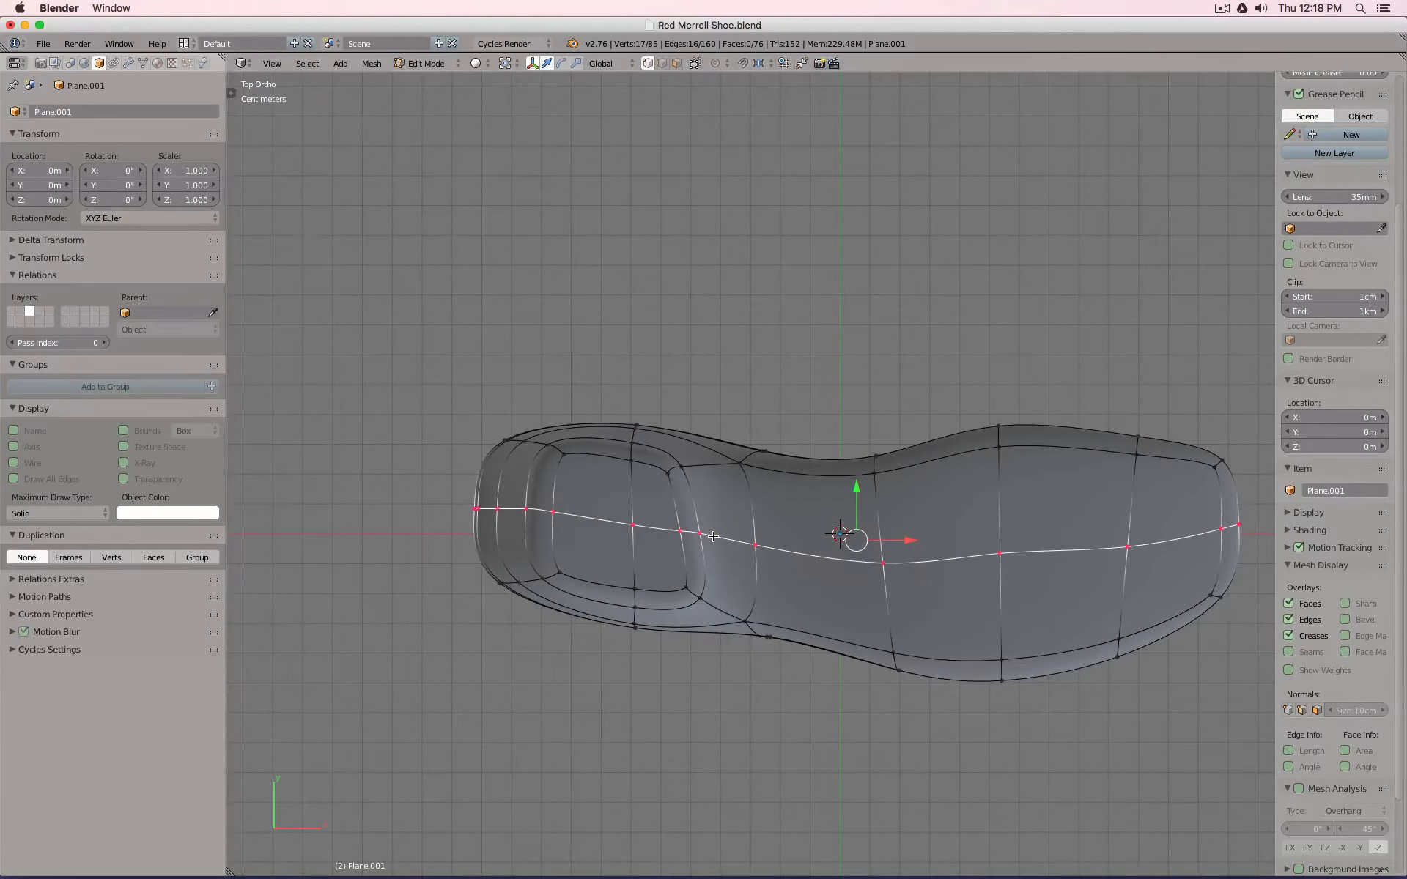
Move the centre loop's two vertices under the ball of the foot slightly along the Z axis.
middle_drag(817, 637, 670, 422)
right_click(792, 424)
shift+right_click(792, 392)
middle_drag(801, 387, 865, 384)
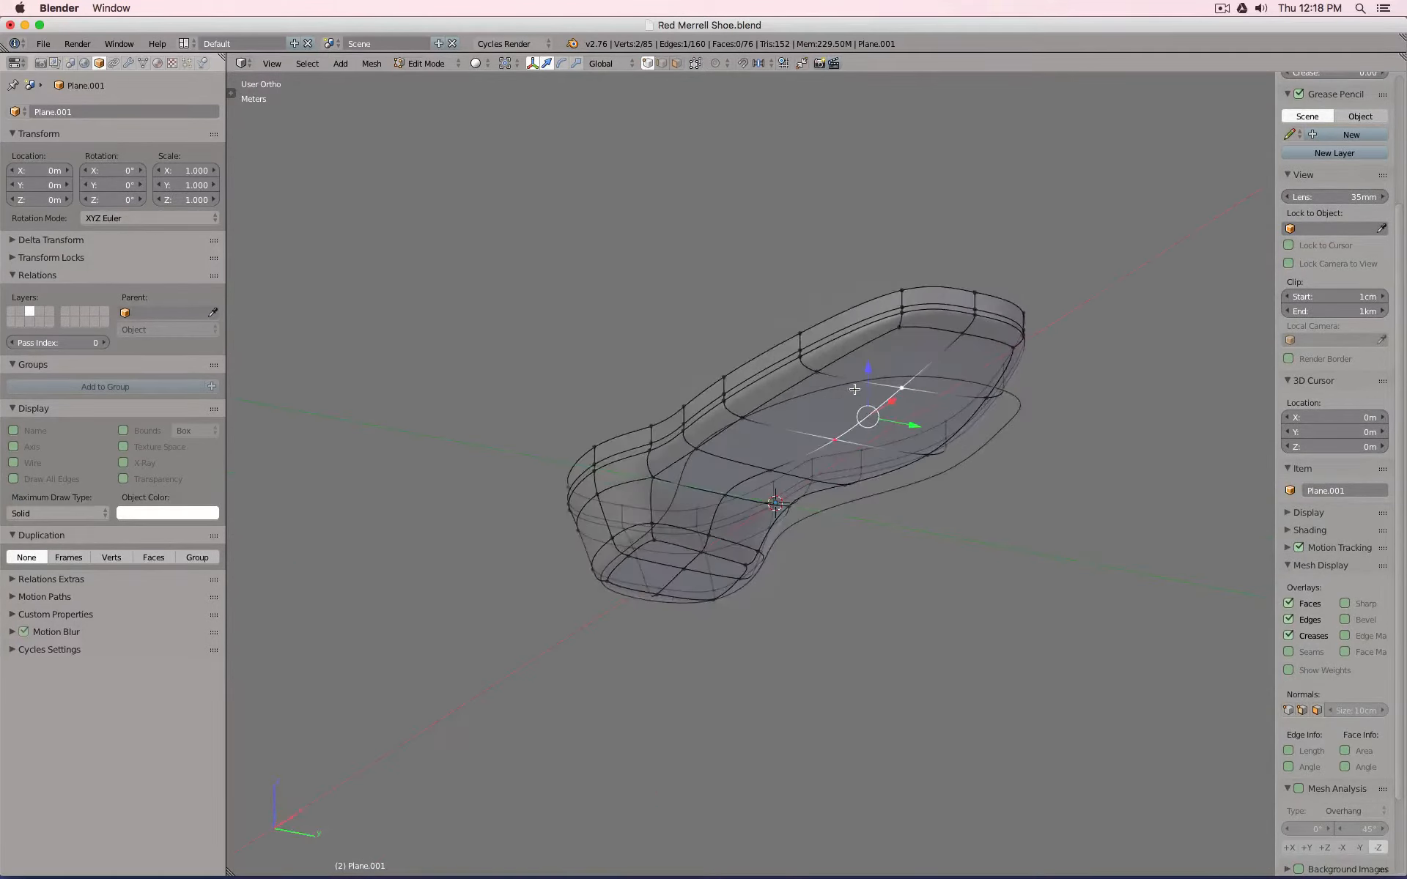
key(g)
key(z)
click(870, 390)
Examine the forefoot's curvature in object mode from the toe and from below.
key(Tab)
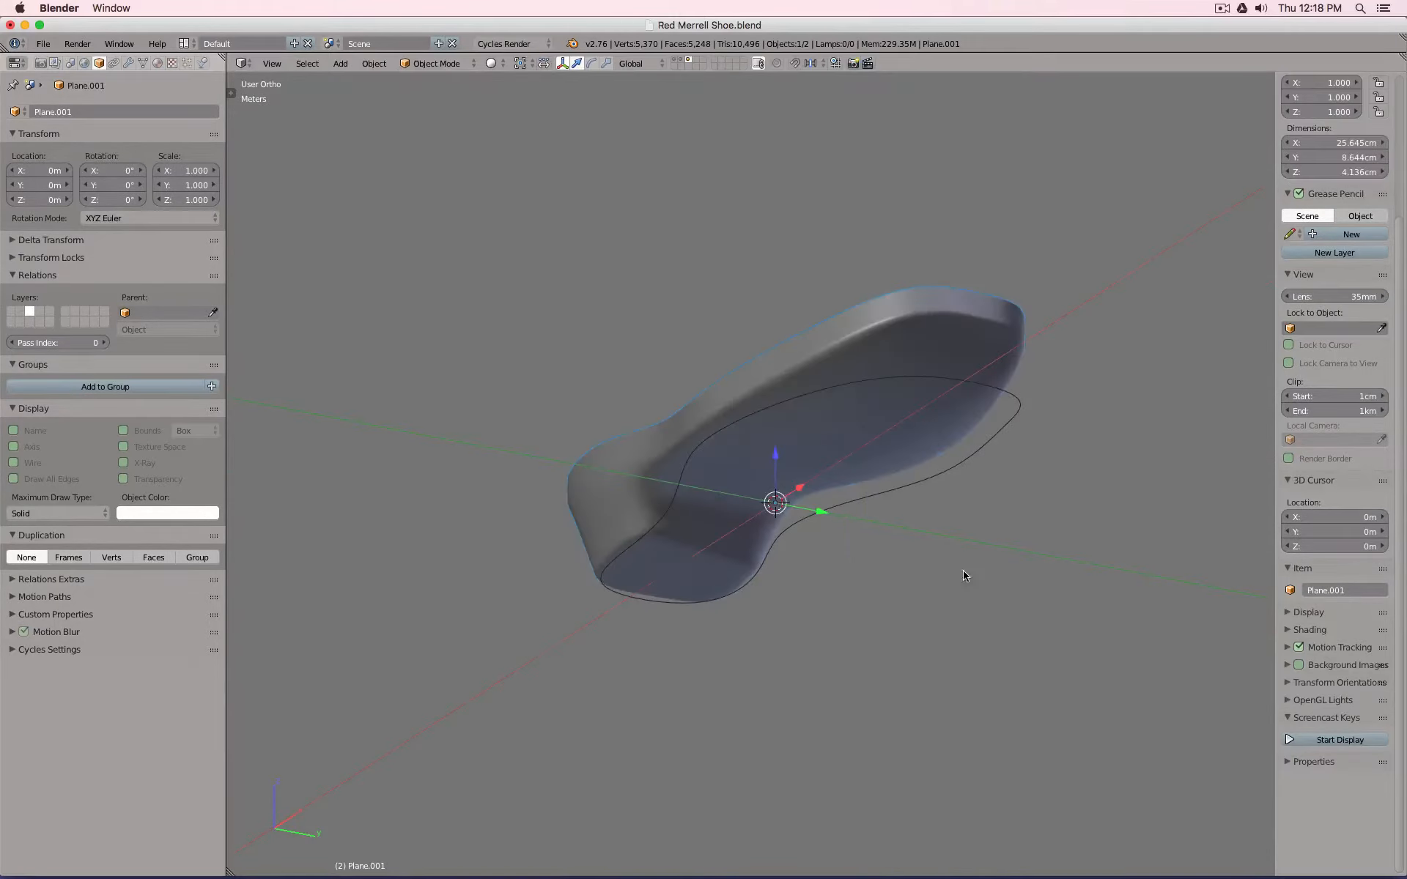
middle_drag(963, 570, 594, 264)
key(Tab)
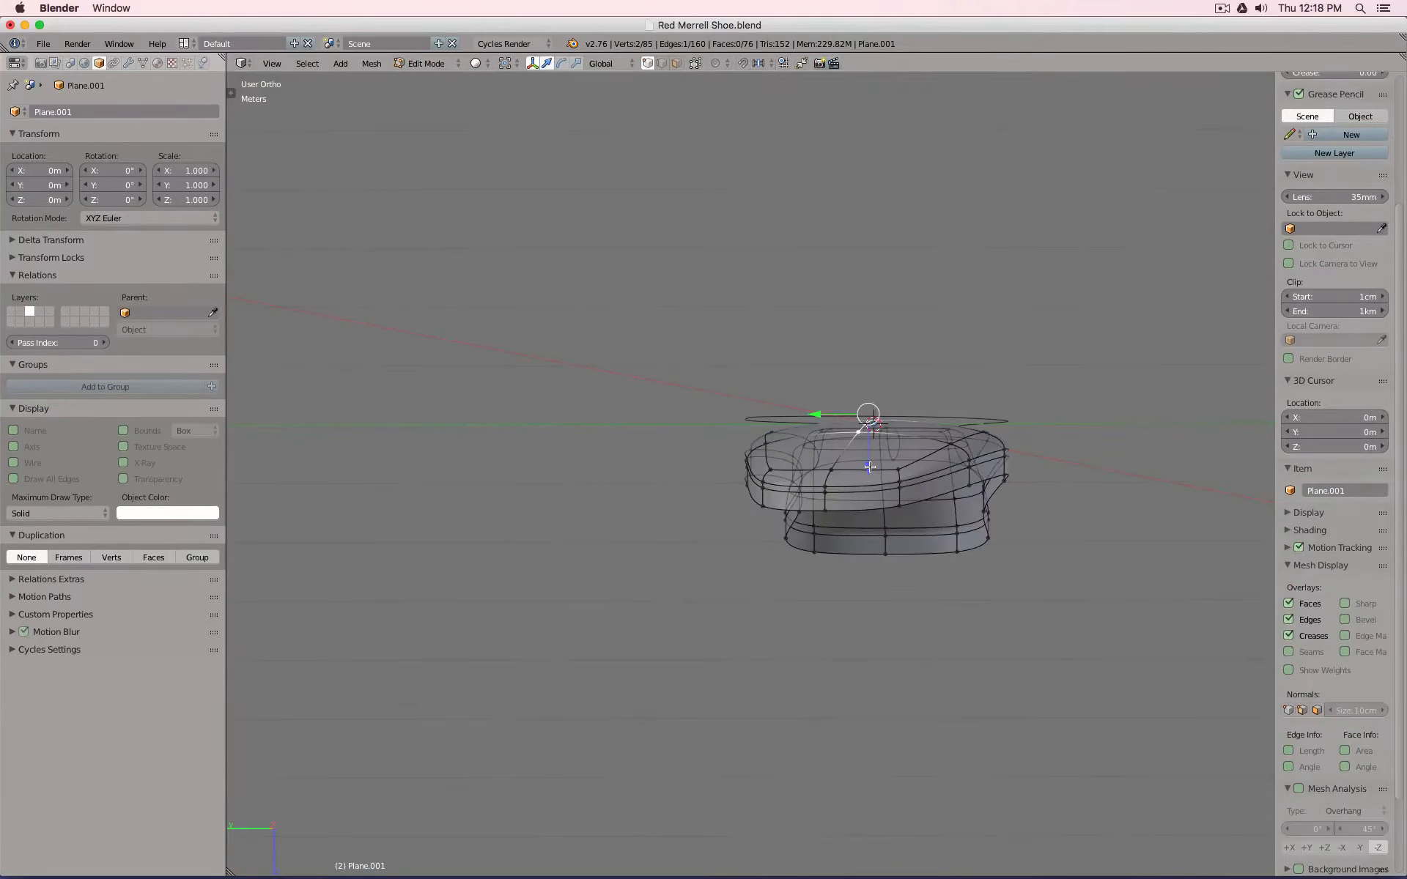
key(Tab)
middle_drag(887, 524, 732, 376)
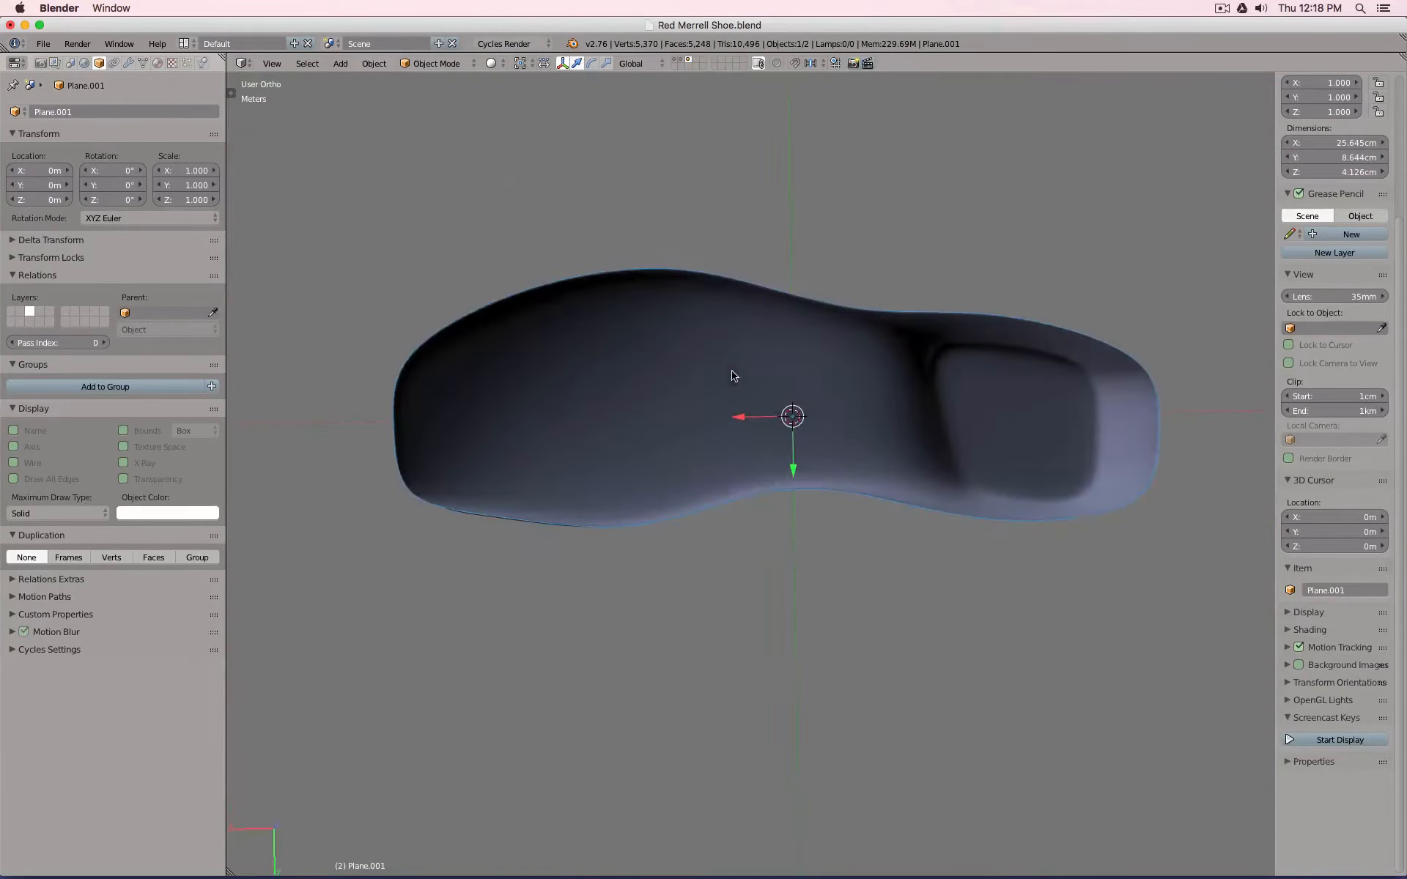
key(Tab)
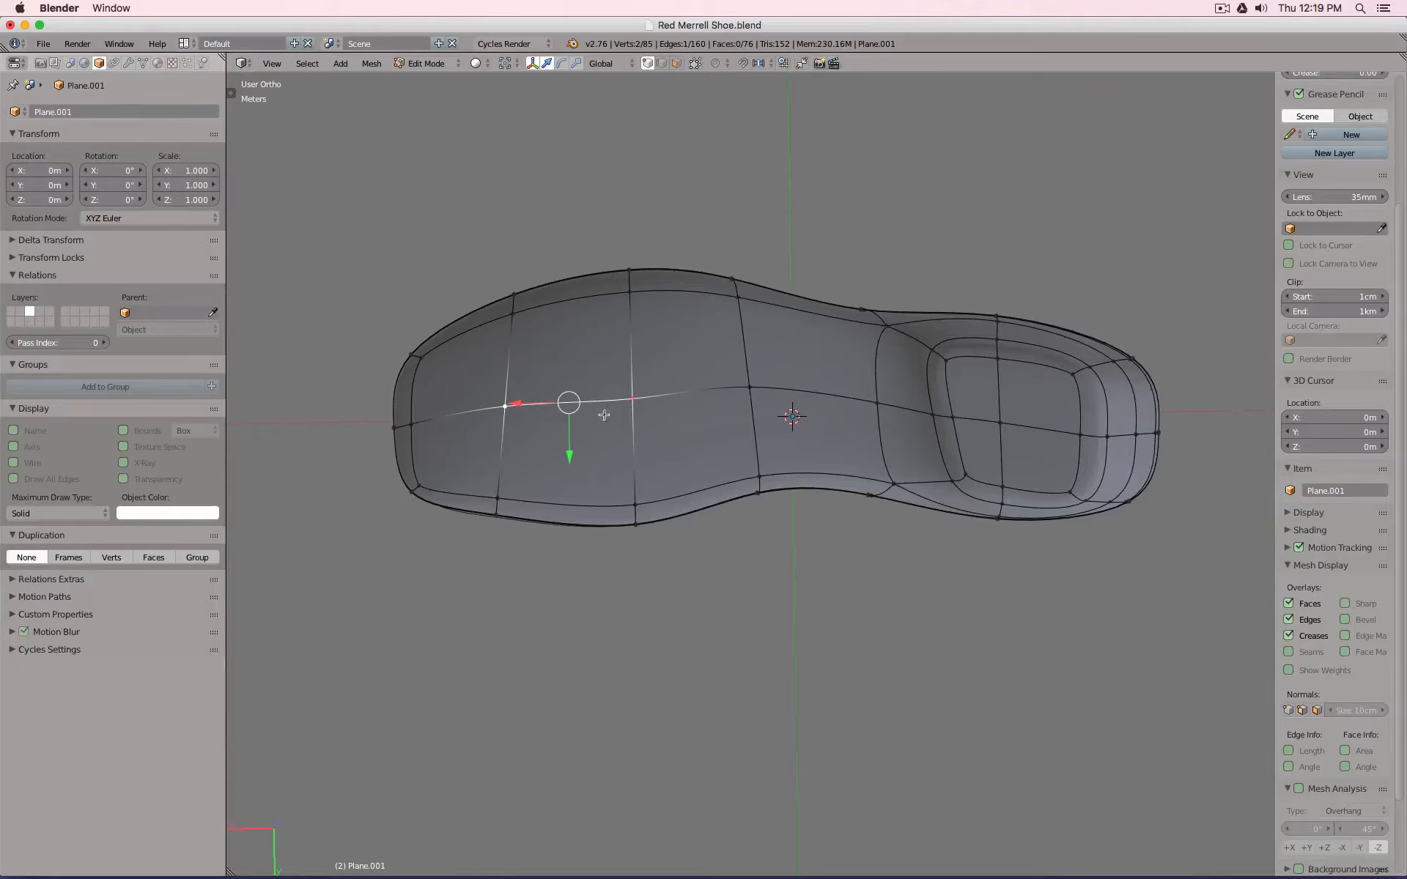
Delete the lengthwise centre edge loop from the sole and leave mesh editing.
alt+right_click(654, 401)
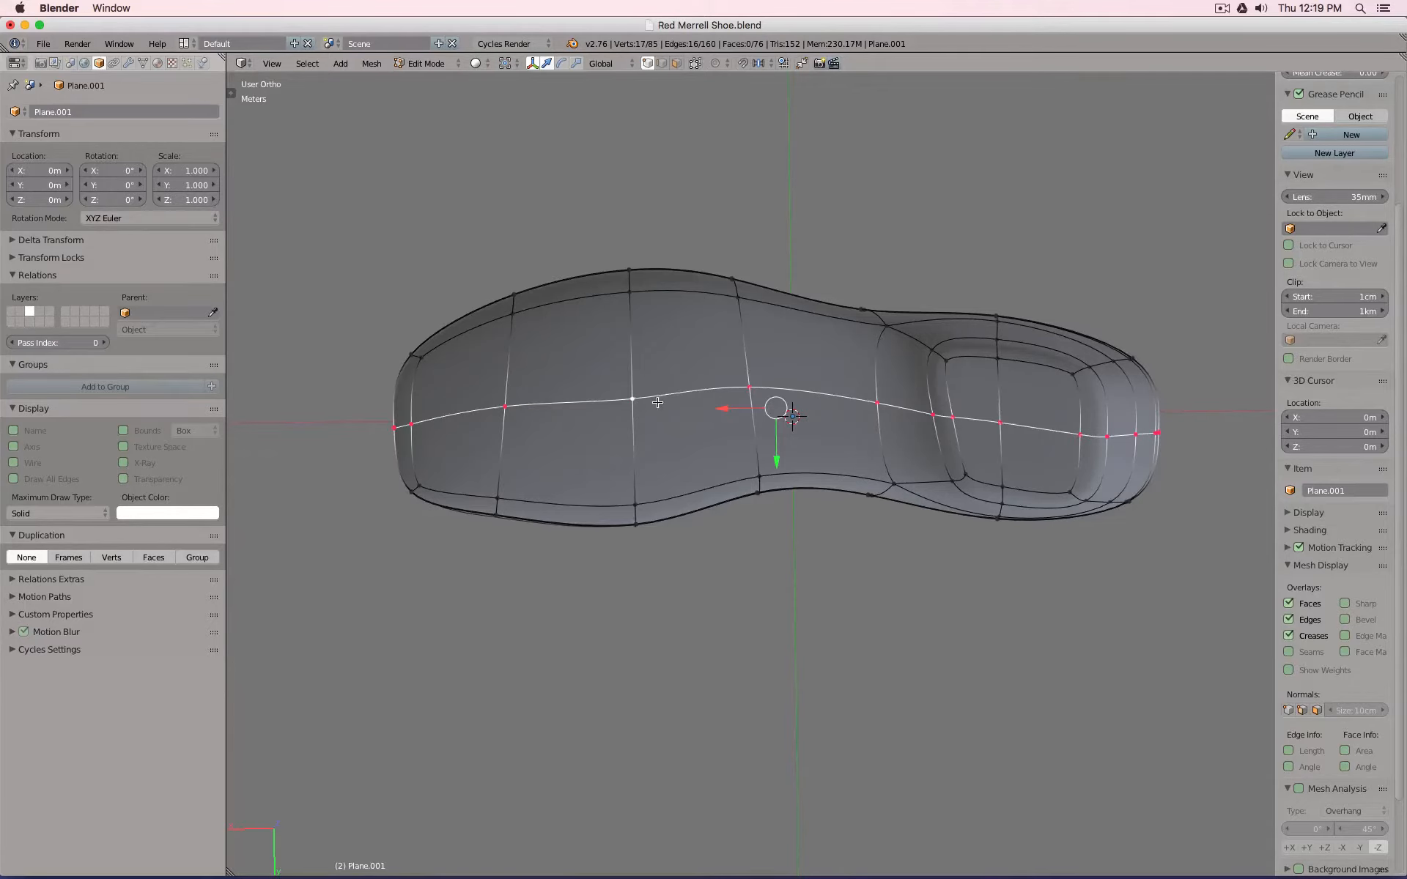
key(x)
key(Down)
key(Down)
key(Down)
key(Down)
key(Down)
key(Down)
key(Down)
key(Down)
key(Down)
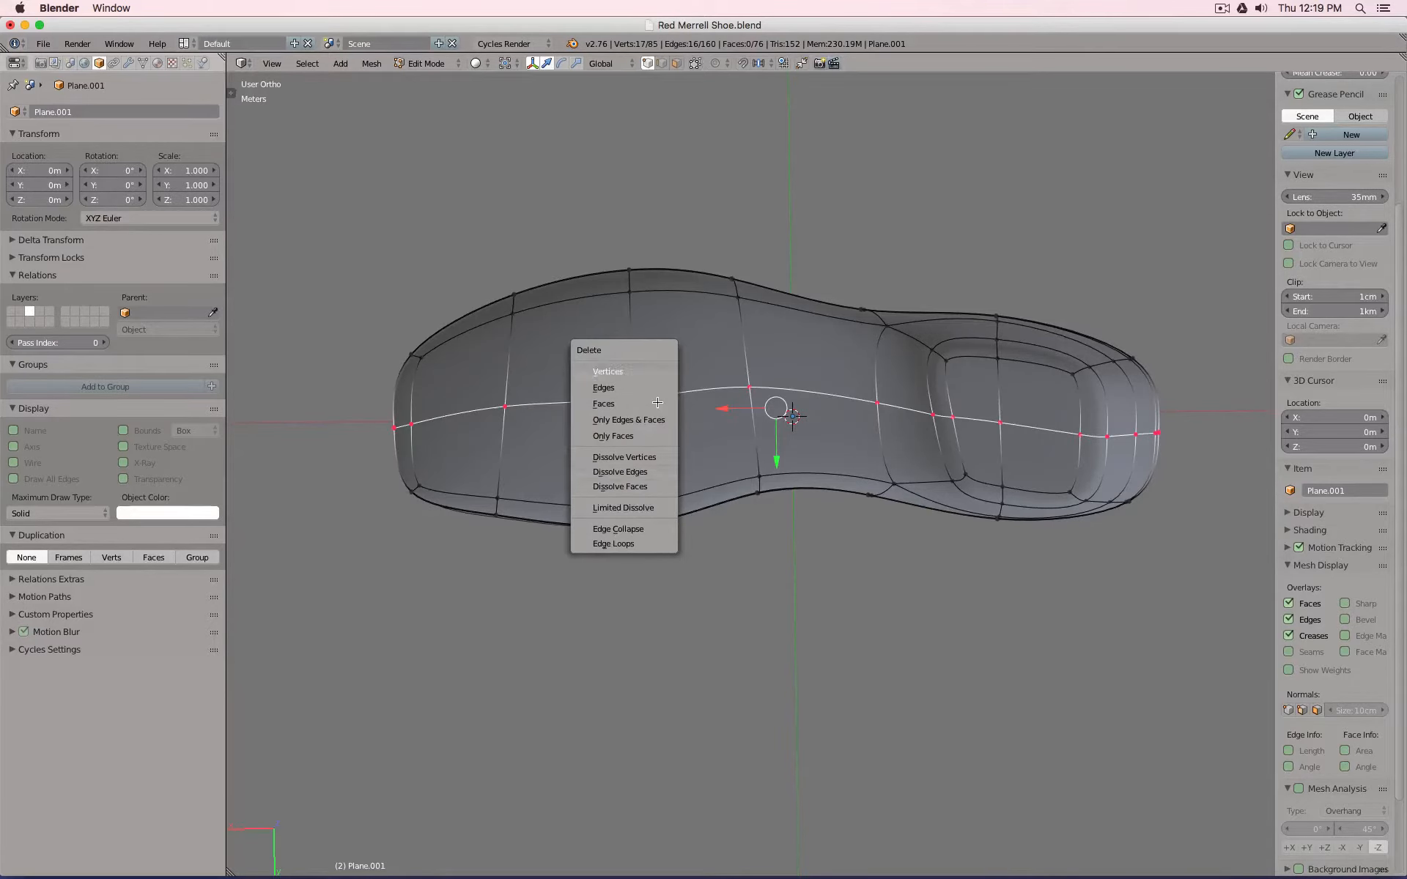
key(Up)
key(Return)
key(Tab)
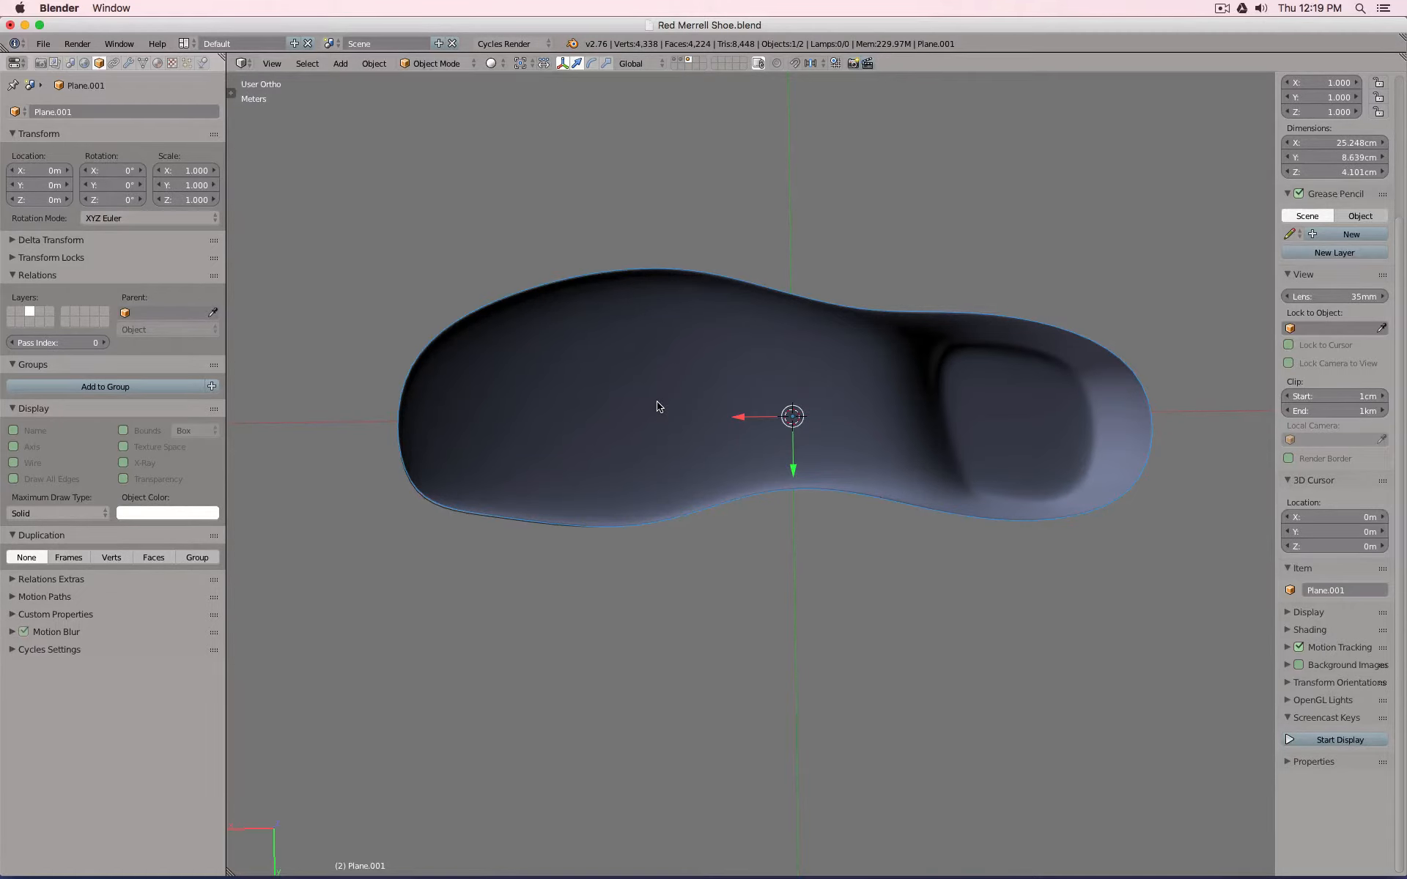
Nudge the underside vertex in front of the heel on the -Y side slightly inward along Y.
key(KP_1)
mouse_move(669, 442)
middle_down()
mouse_move(694, 323)
mouse_move(668, 430)
middle_up()
key(Tab)
right_click(667, 432)
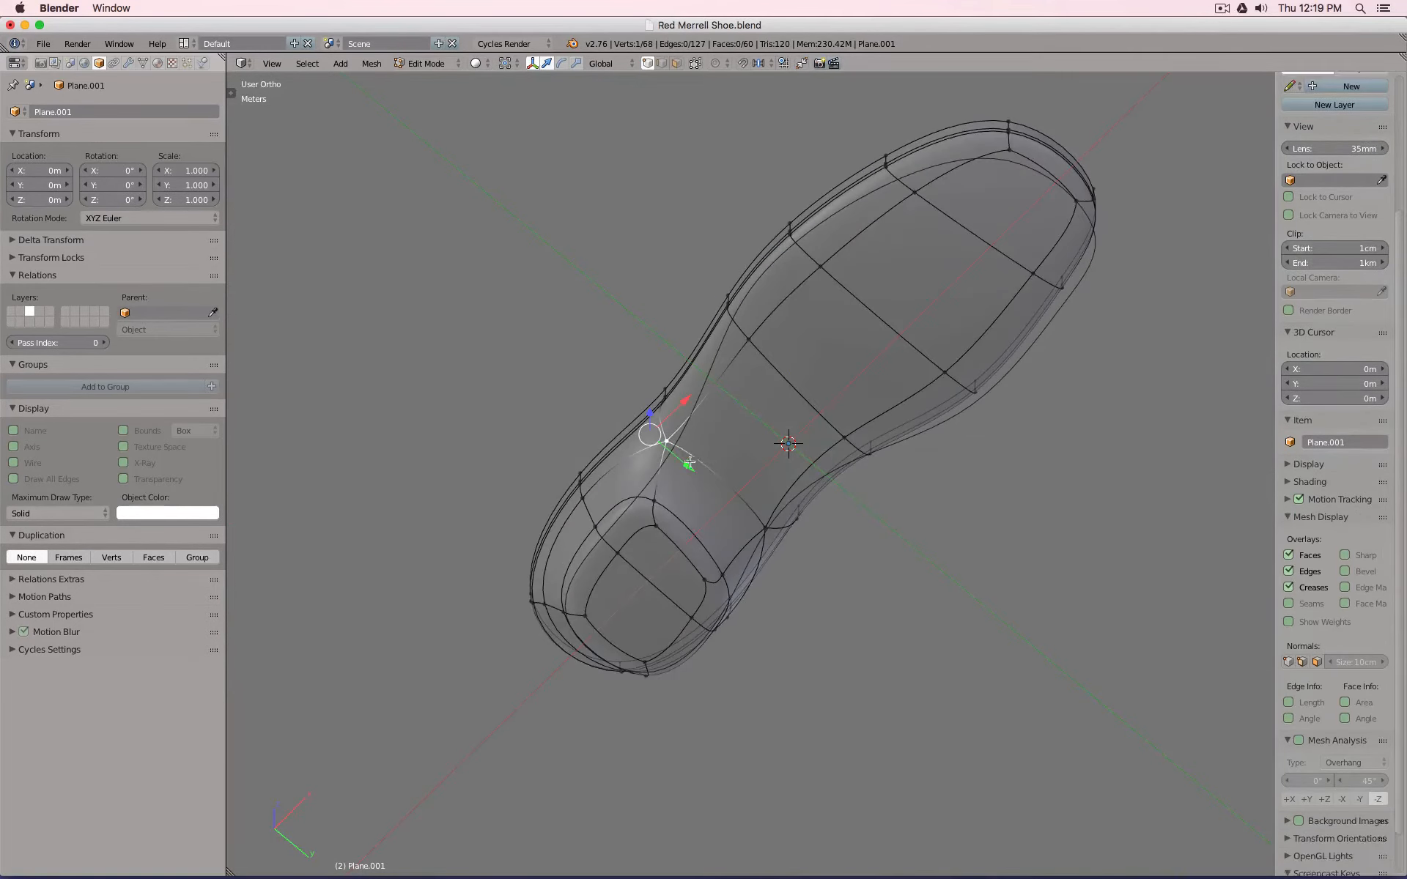
drag(690, 464, 701, 462)
middle_drag(701, 455, 451, 481)
key(Tab)
key(KP_1)
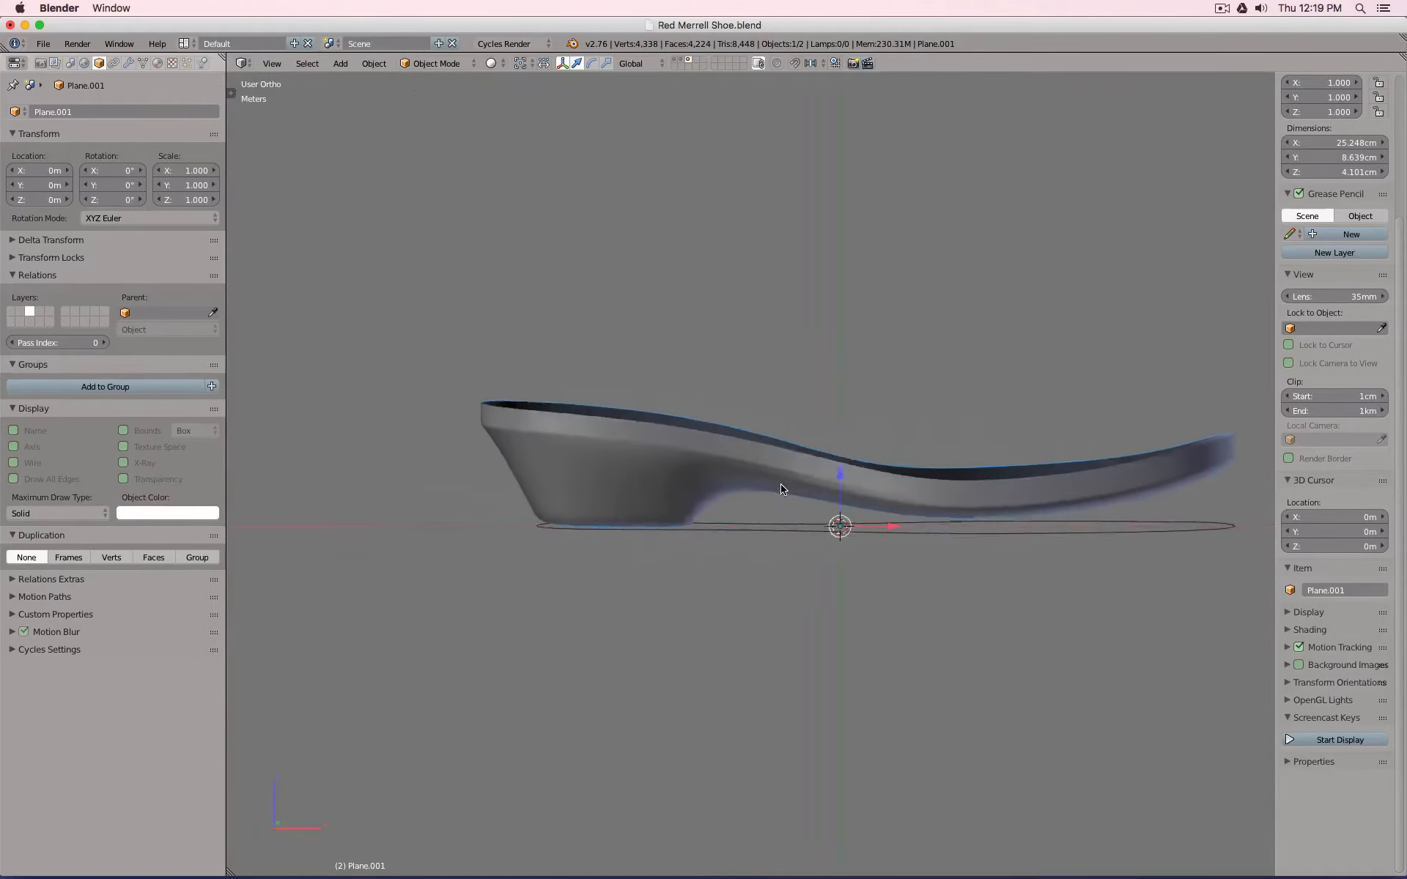
Show the upper's scan and fill a face between the two opposite top-rim edges just ahead of the heel's middle.
key(shift+1)
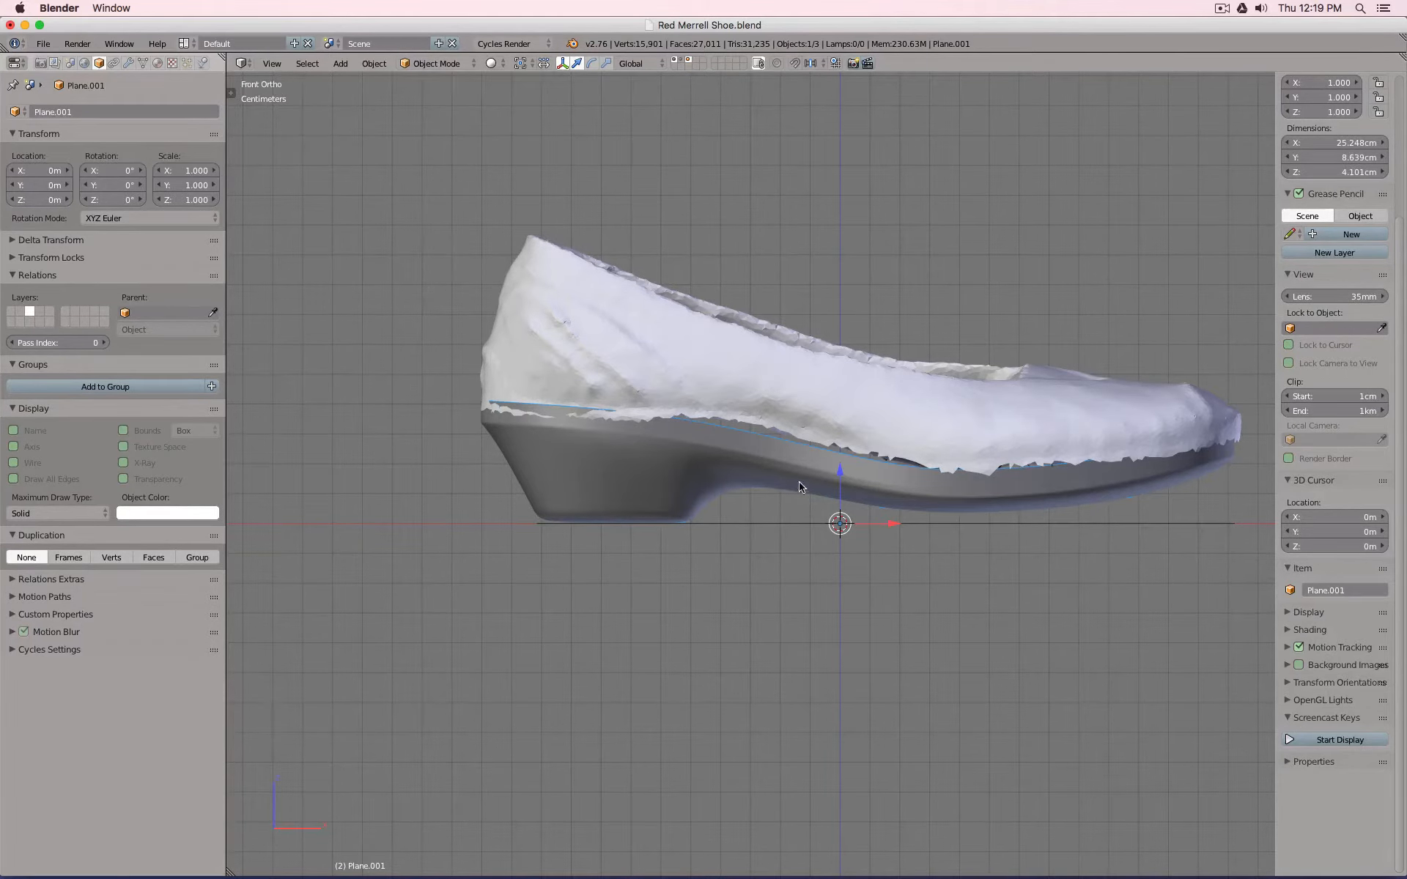
key(Tab)
middle_drag(695, 416, 681, 441)
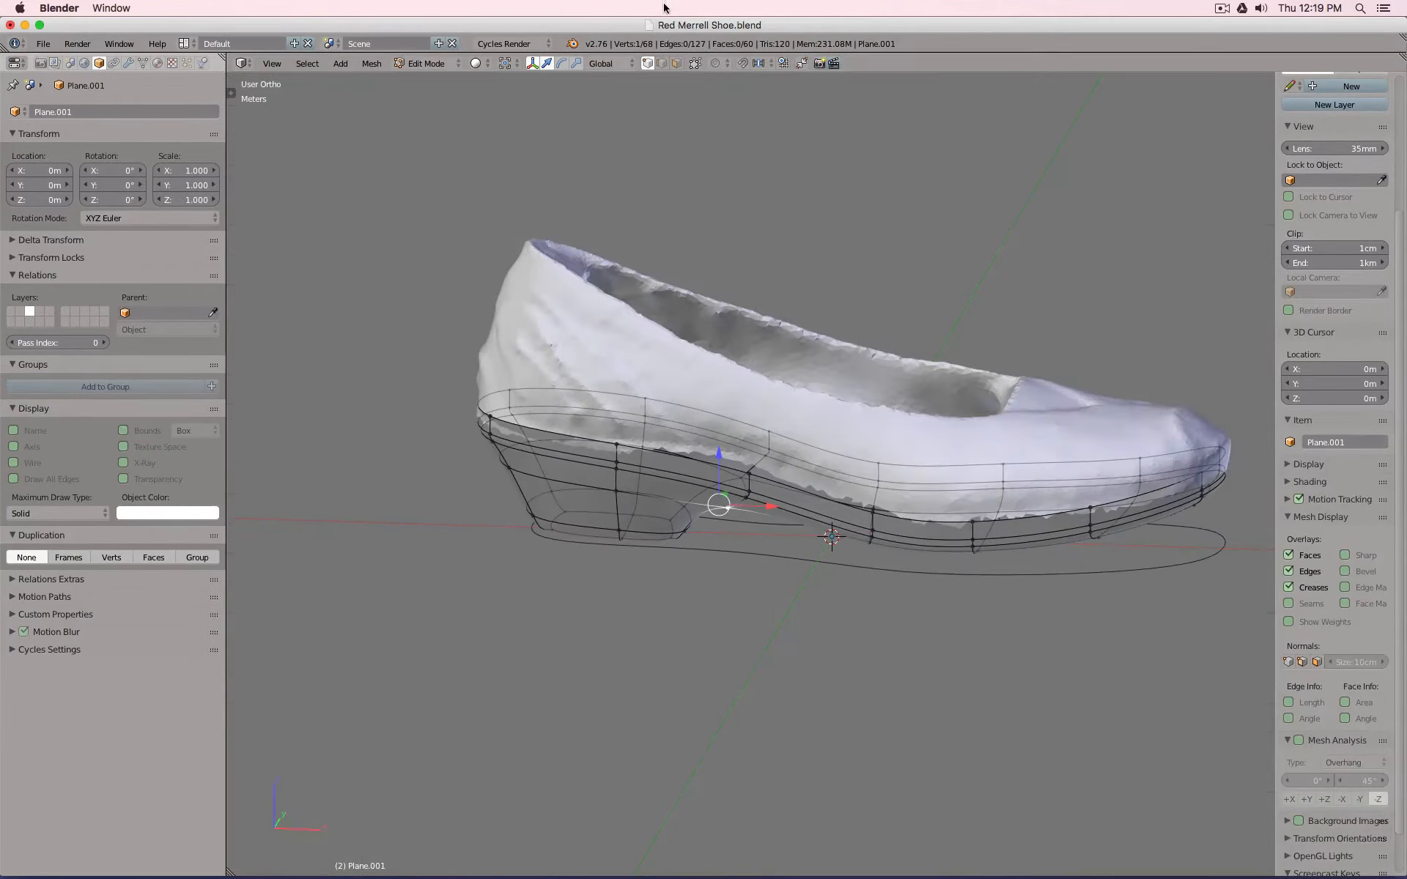
click(664, 63)
right_click(690, 398)
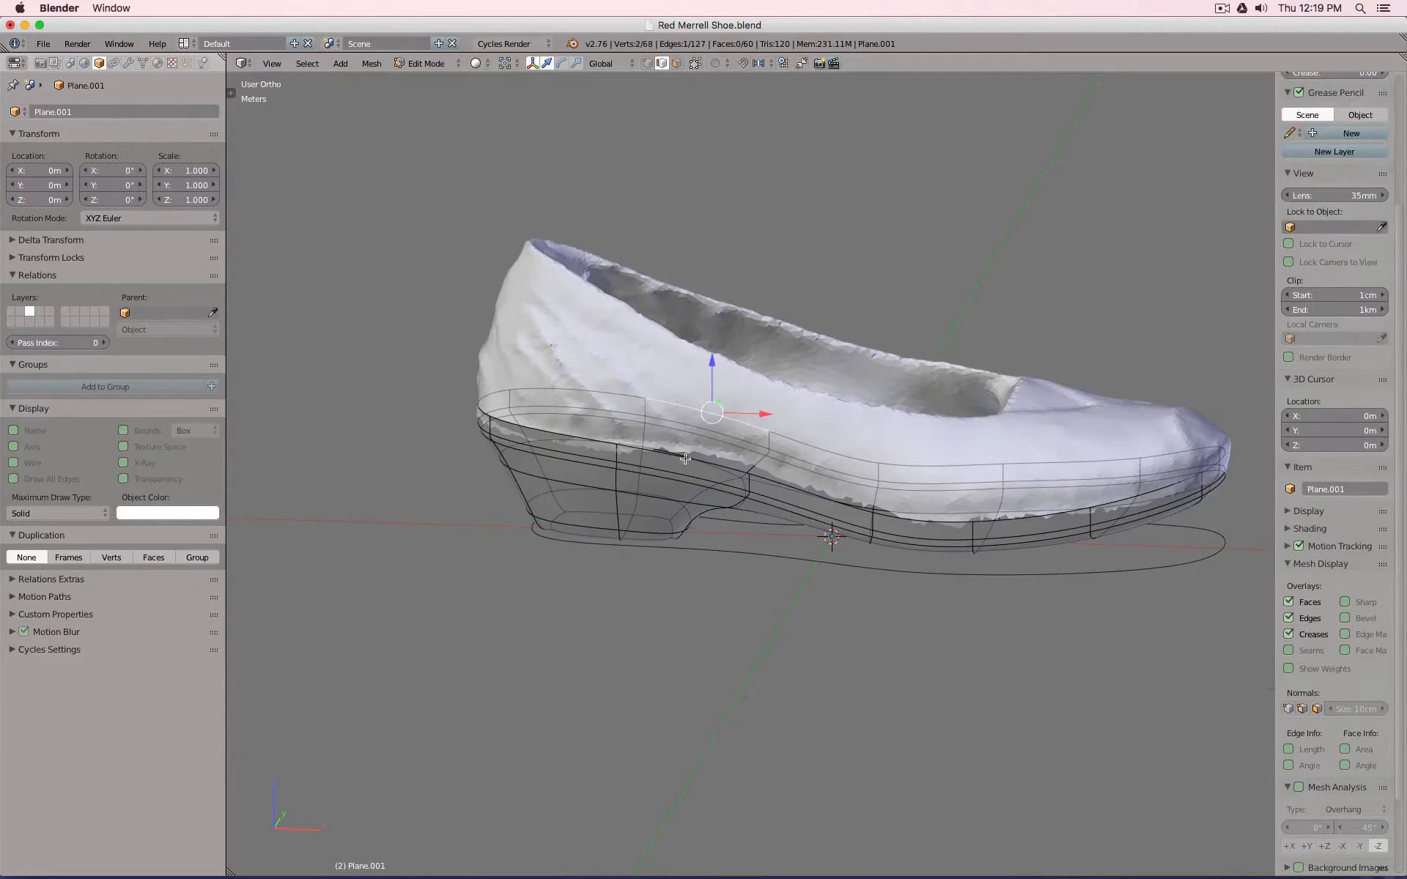
middle_drag(674, 457, 650, 469)
shift+right_click(667, 468)
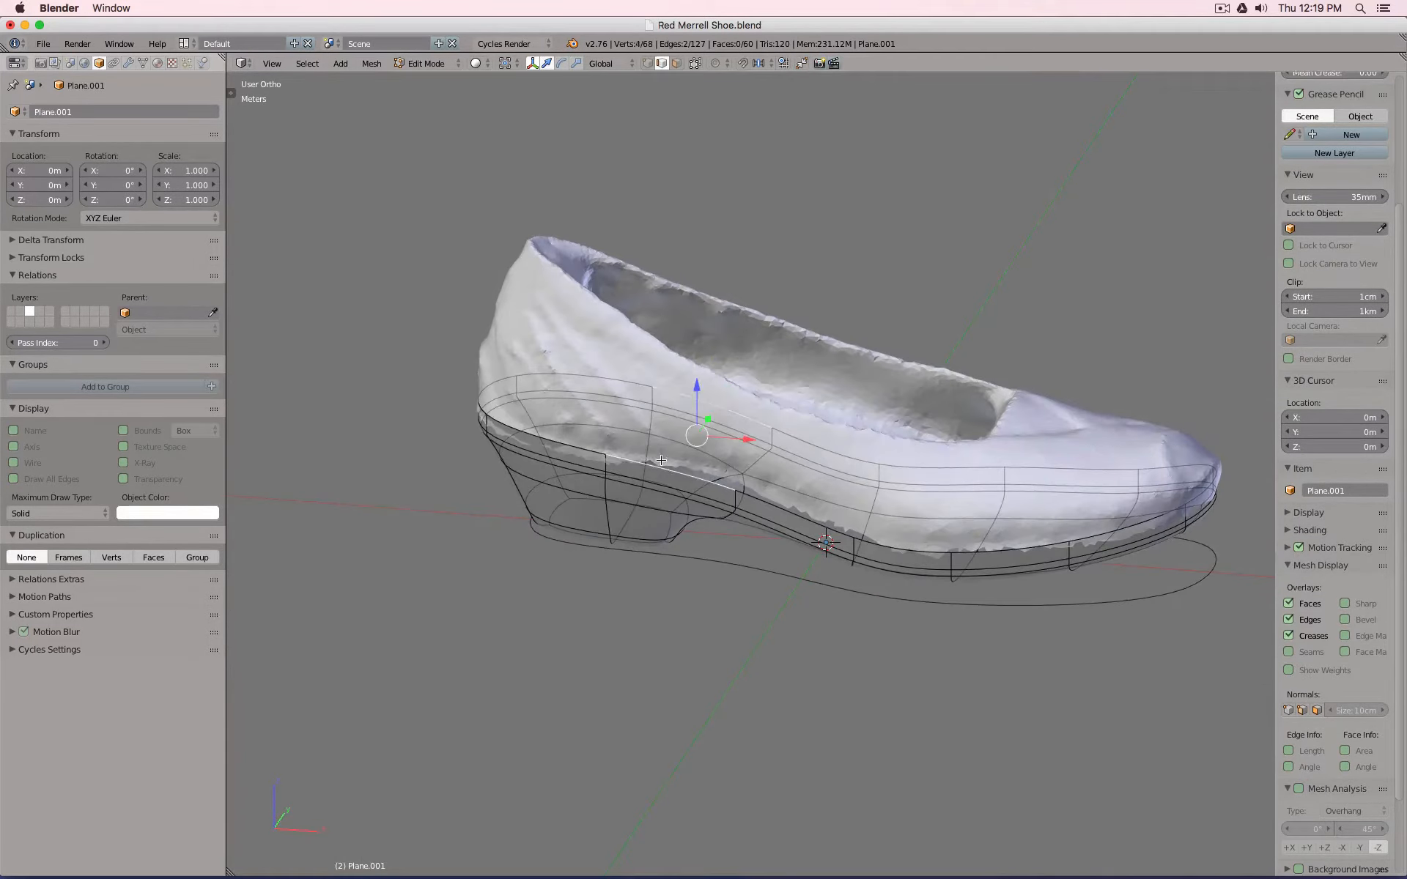
key(f)
Fill a second face between the two rear top-rim edges over the heel and show only the sole's layer.
right_click(610, 378)
shift+right_click(571, 437)
key(f)
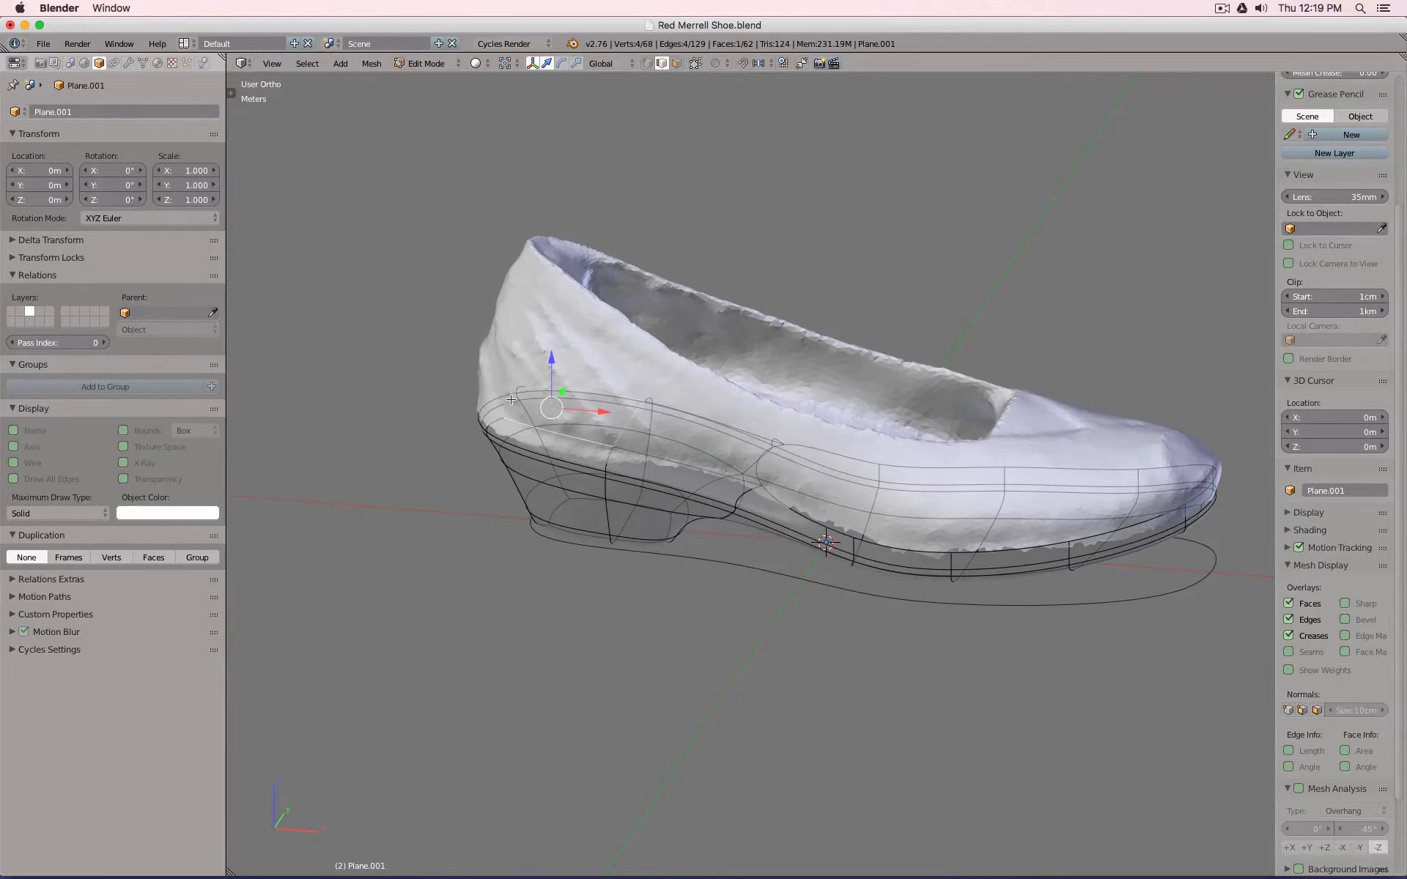
middle_drag(504, 390, 587, 351)
key(Tab)
click(688, 61)
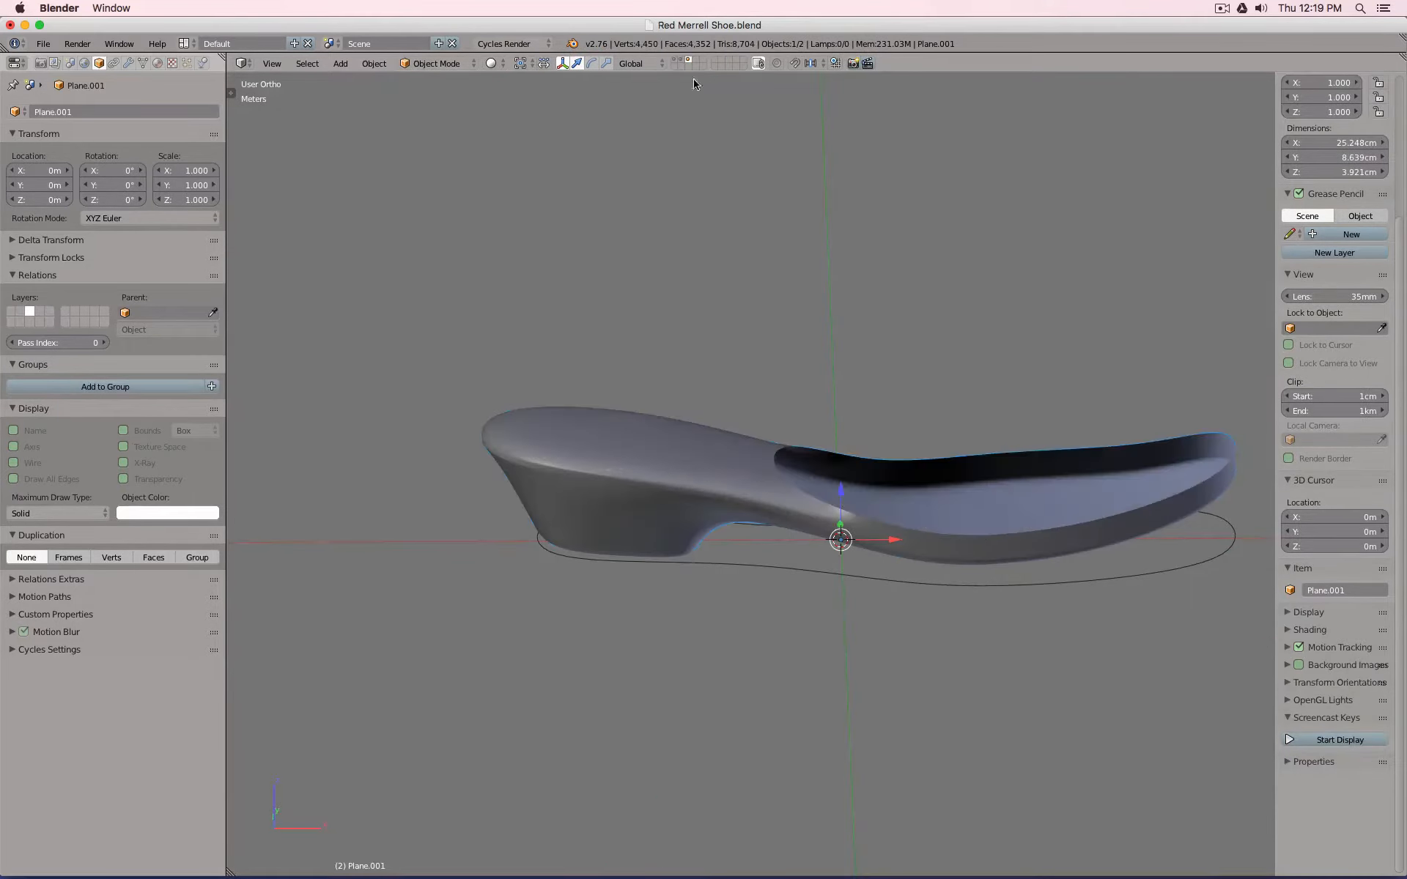
Fill two faces between the opposite top-rim edges of the sole, from the arch into the ball area.
middle_drag(862, 434, 833, 457)
key(Tab)
right_click(830, 451)
shift+right_click(793, 535)
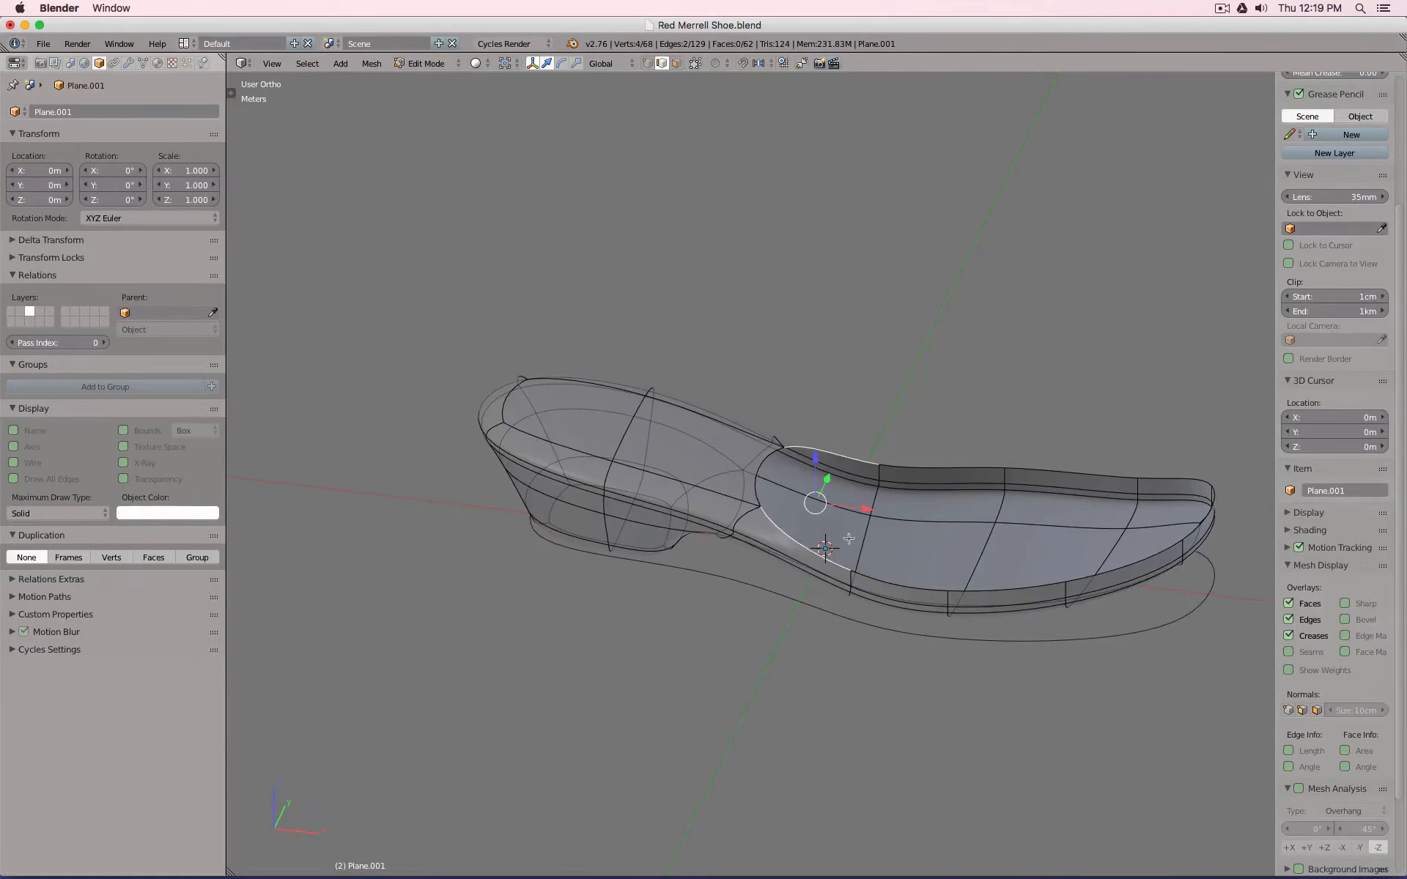
key(f)
right_click(901, 580)
shift+right_click(946, 477)
key(f)
Fill the last two top faces between the opposite rim edges, closing the sole's top at the toe.
right_click(1056, 498)
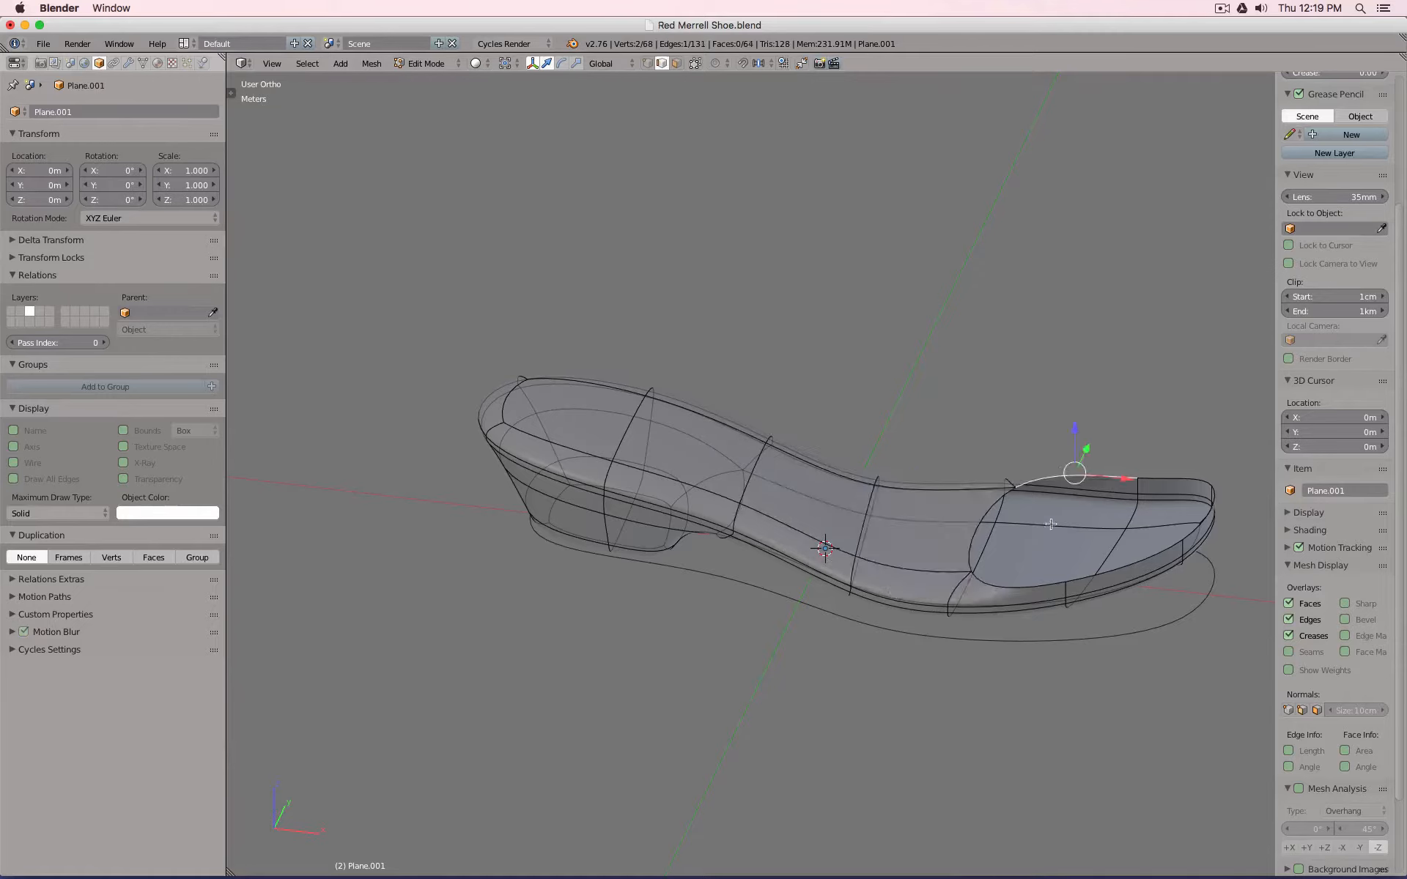
shift+right_click(1025, 586)
key(f)
right_click(1139, 558)
shift+right_click(1173, 498)
key(f)
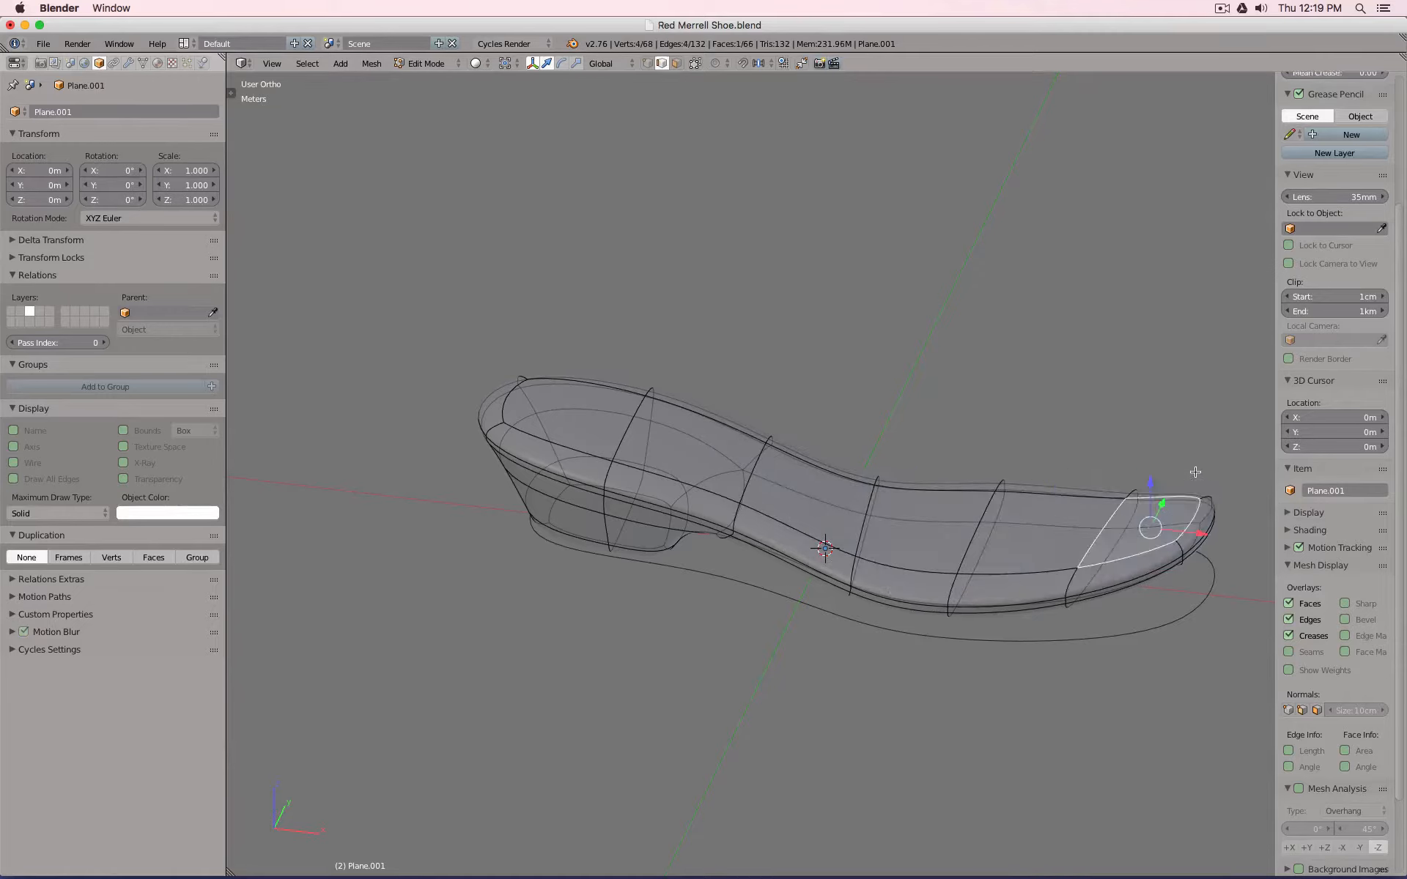
Select the complete top-rim edge loop, including the toe and heel end edges, and set its mean crease to 1.00.
alt+right_click(1033, 577)
middle_drag(987, 522, 903, 580)
alt+shift+right_click(930, 608)
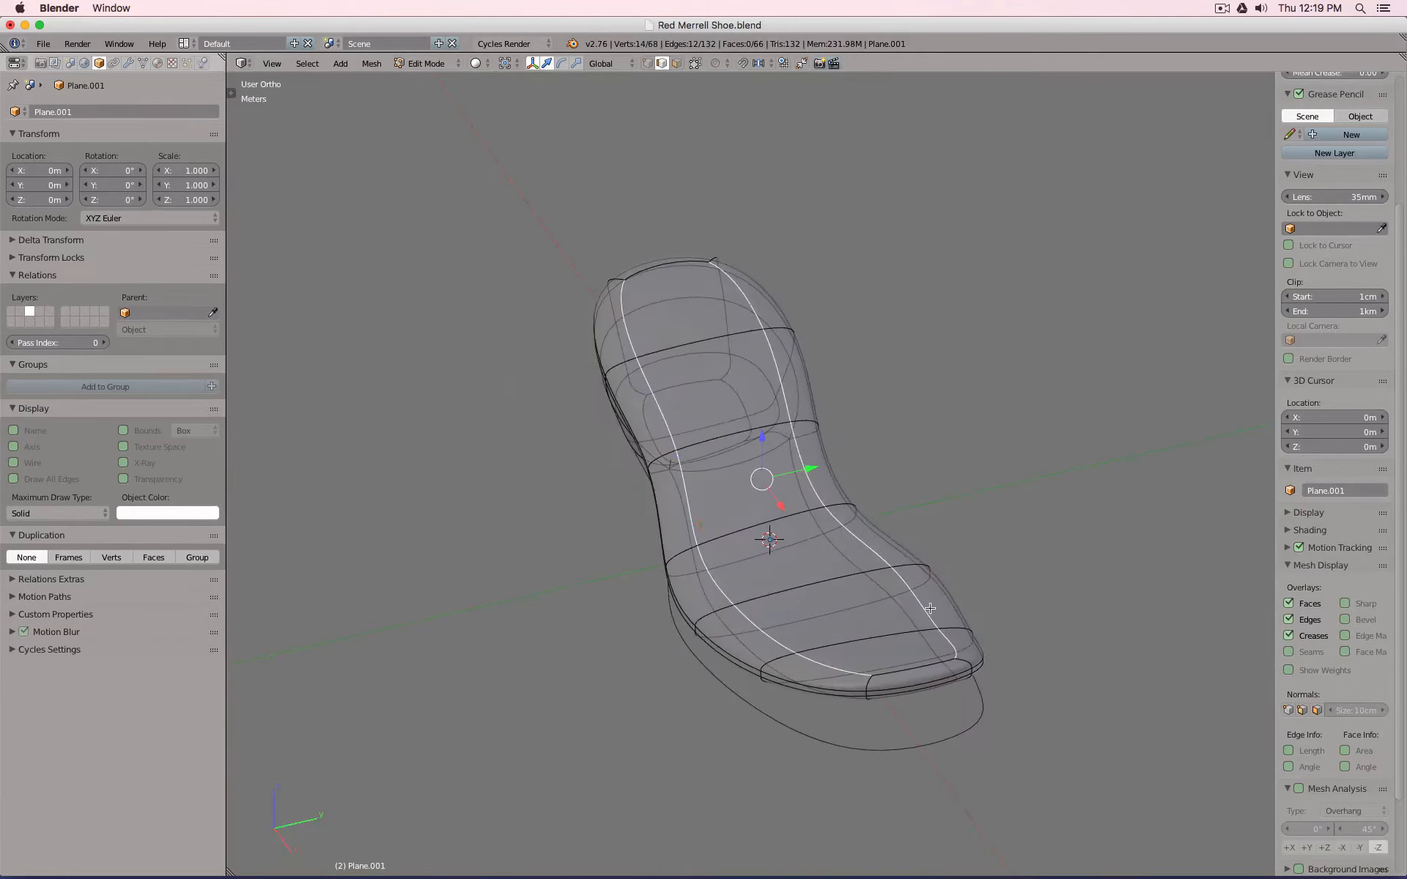
shift+right_click(925, 663)
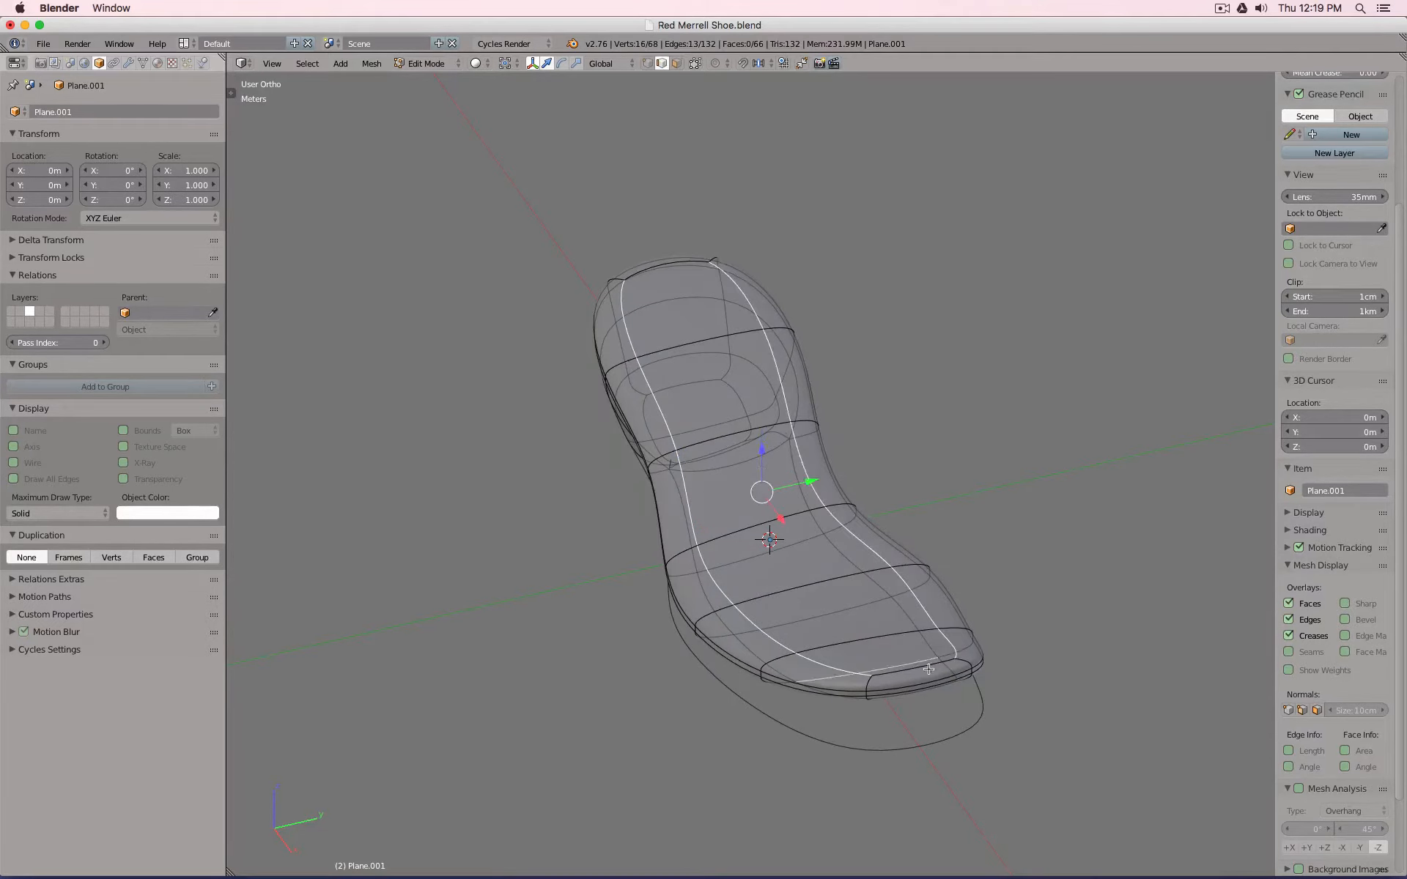
shift+right_click(657, 267)
scroll(1327, 194, up, 5)
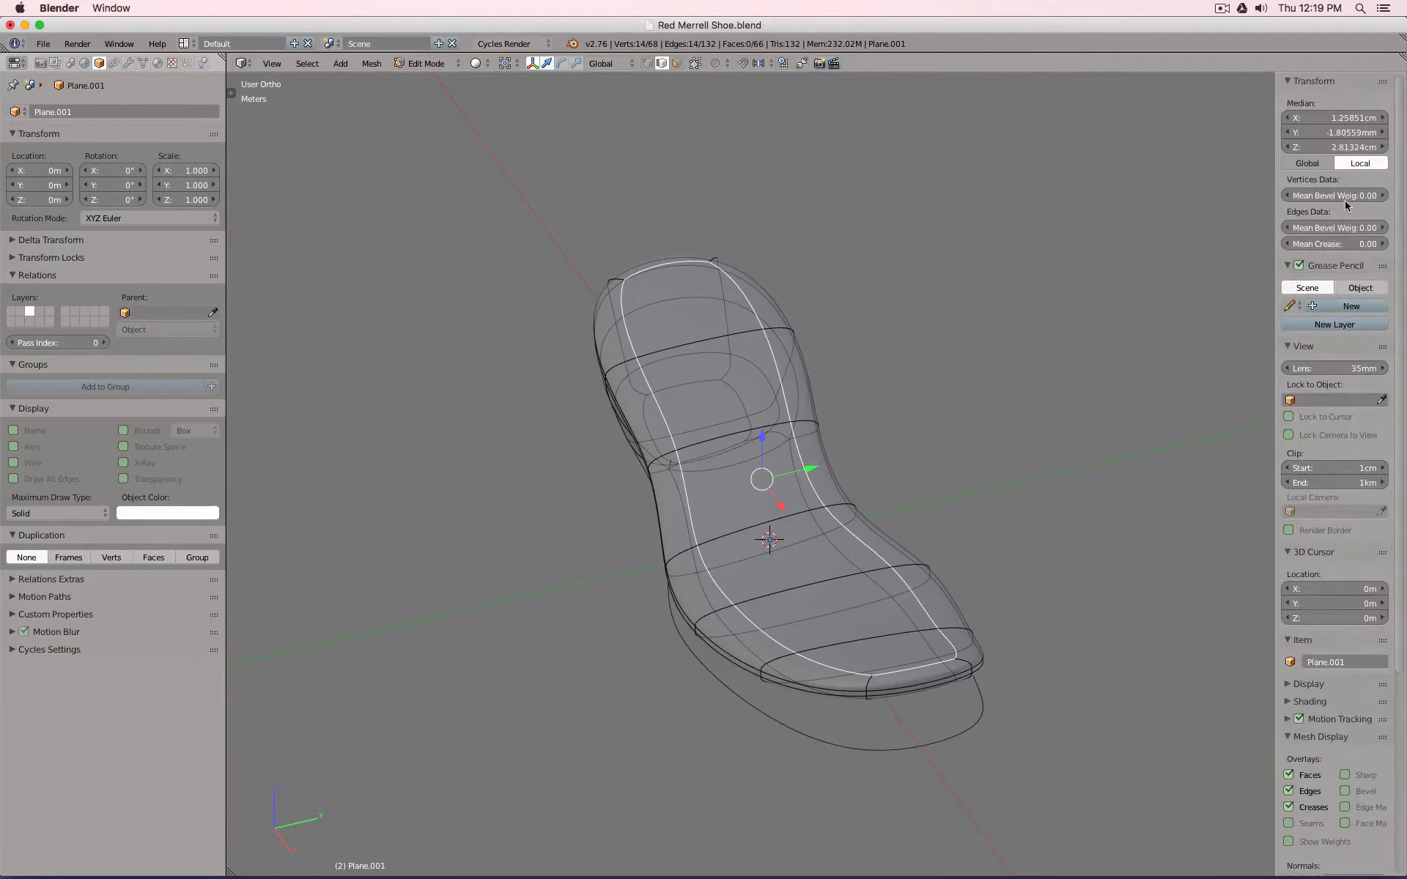
click(1334, 243)
text(0.25)
key(Return)
drag(1334, 244, 1384, 243)
key(Tab)
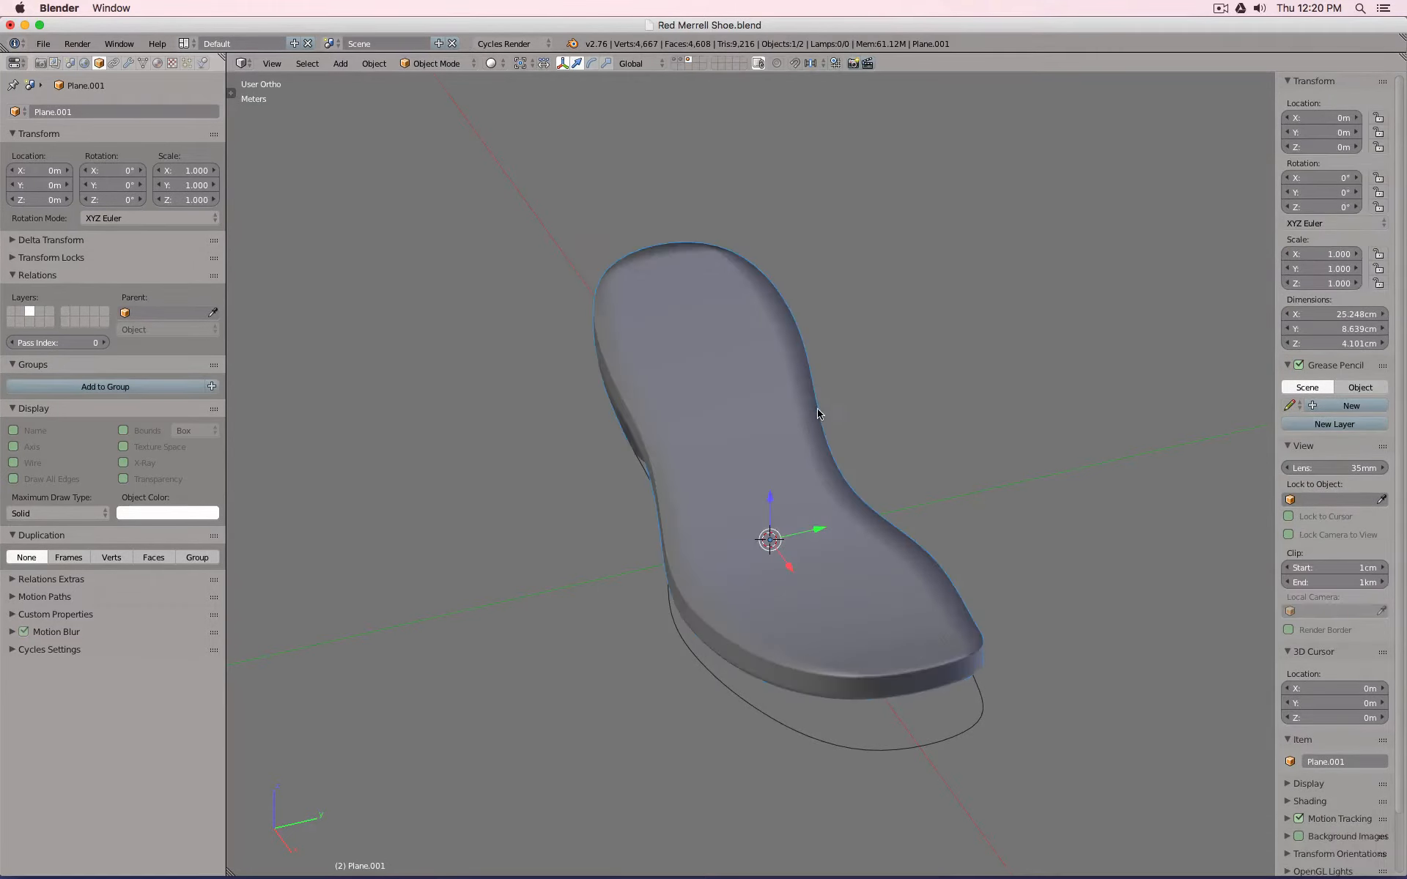
Enable Auto Smooth for the sole mesh with an angle of 30°.
middle_drag(820, 412, 990, 359)
click(143, 63)
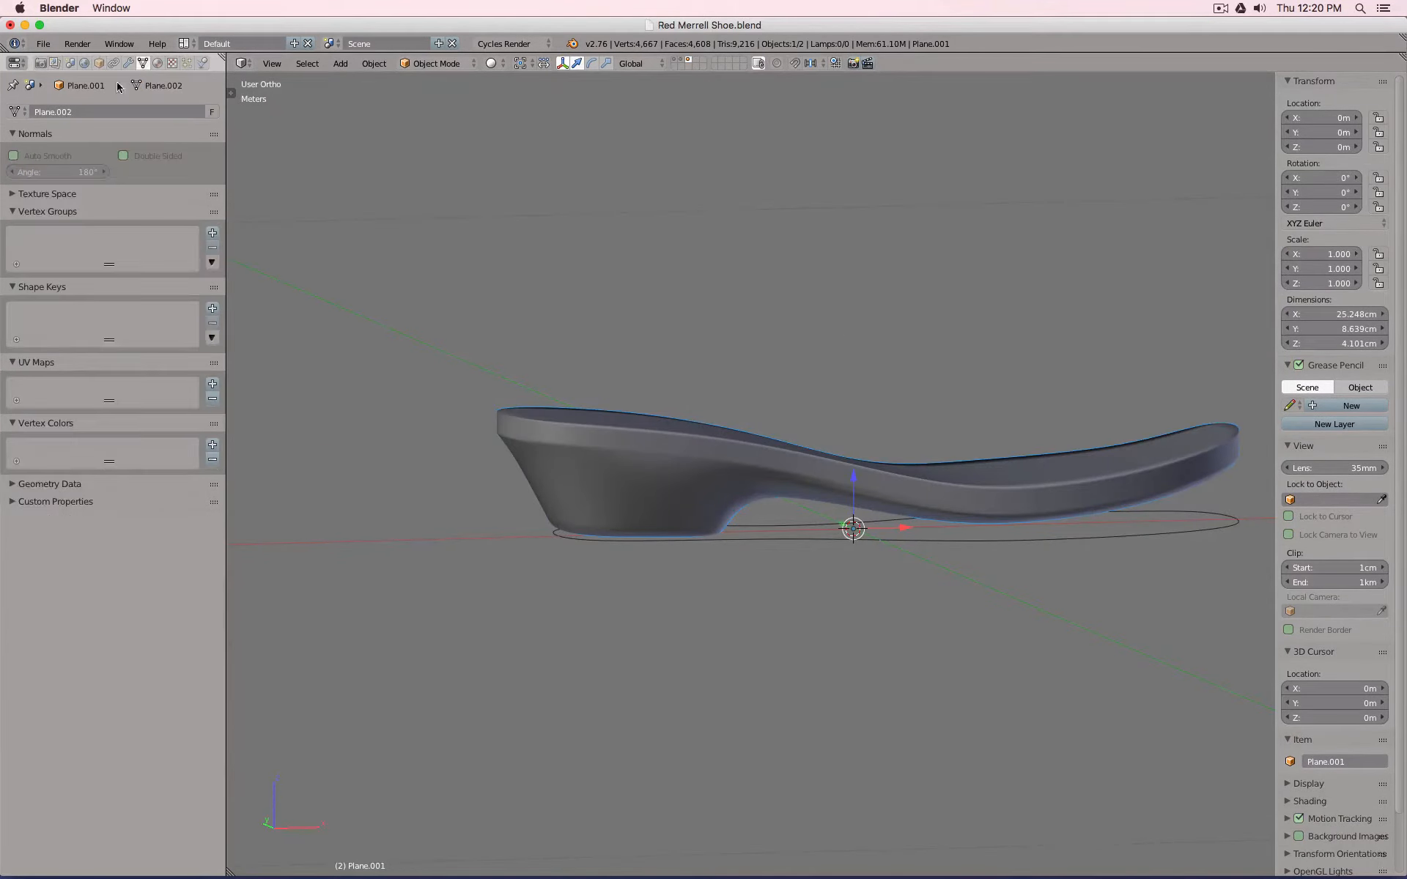
click(65, 173)
text(30)
key(Return)
middle_drag(939, 364, 671, 420)
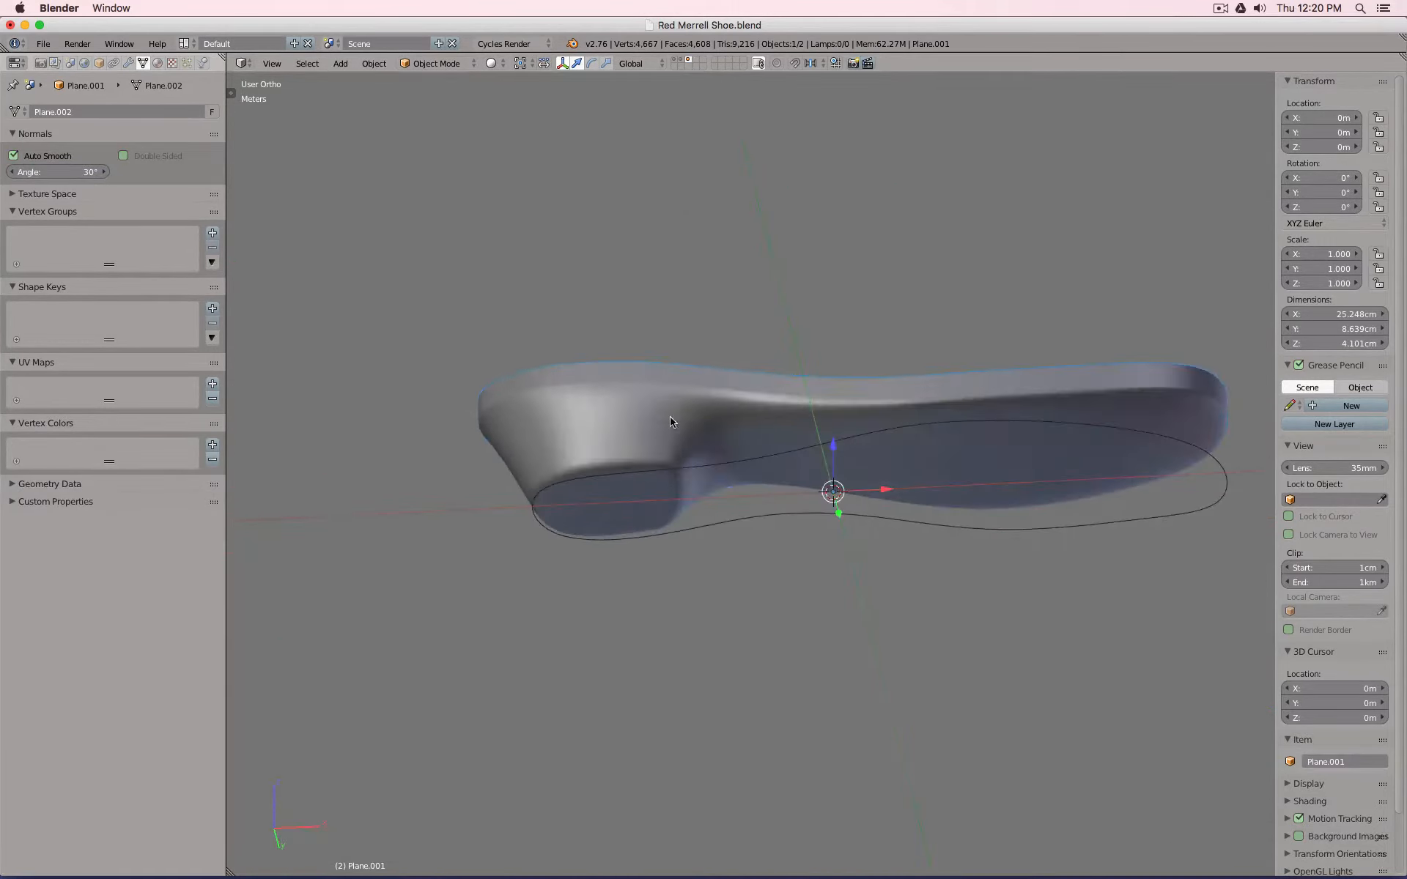
Select the edge loop around the bottom of the heel and set its mean crease to 1.
key(Tab)
scroll(671, 420, up, 5)
alt+right_click(548, 507)
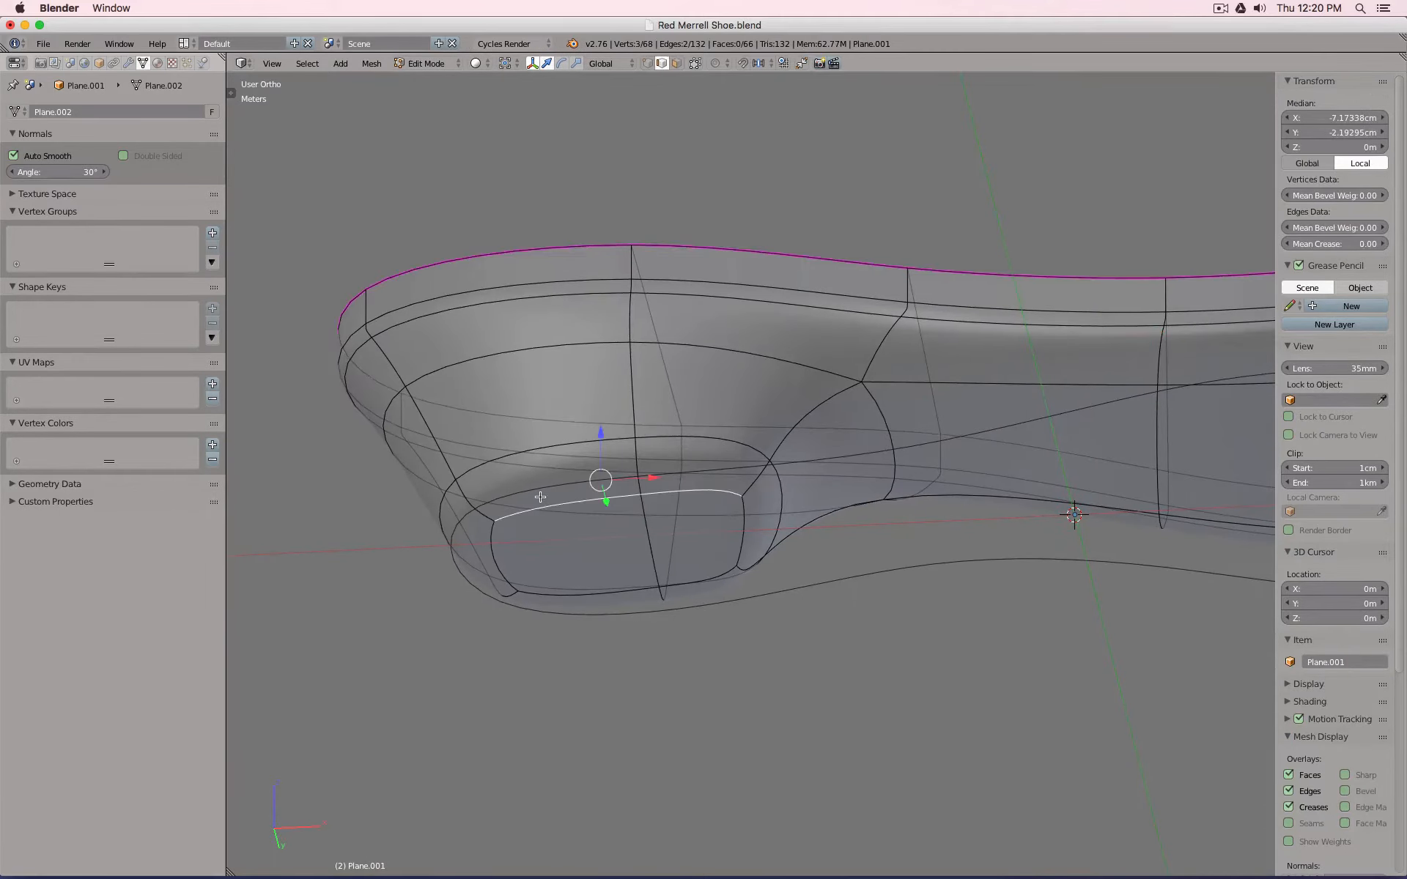
alt+right_click(495, 527)
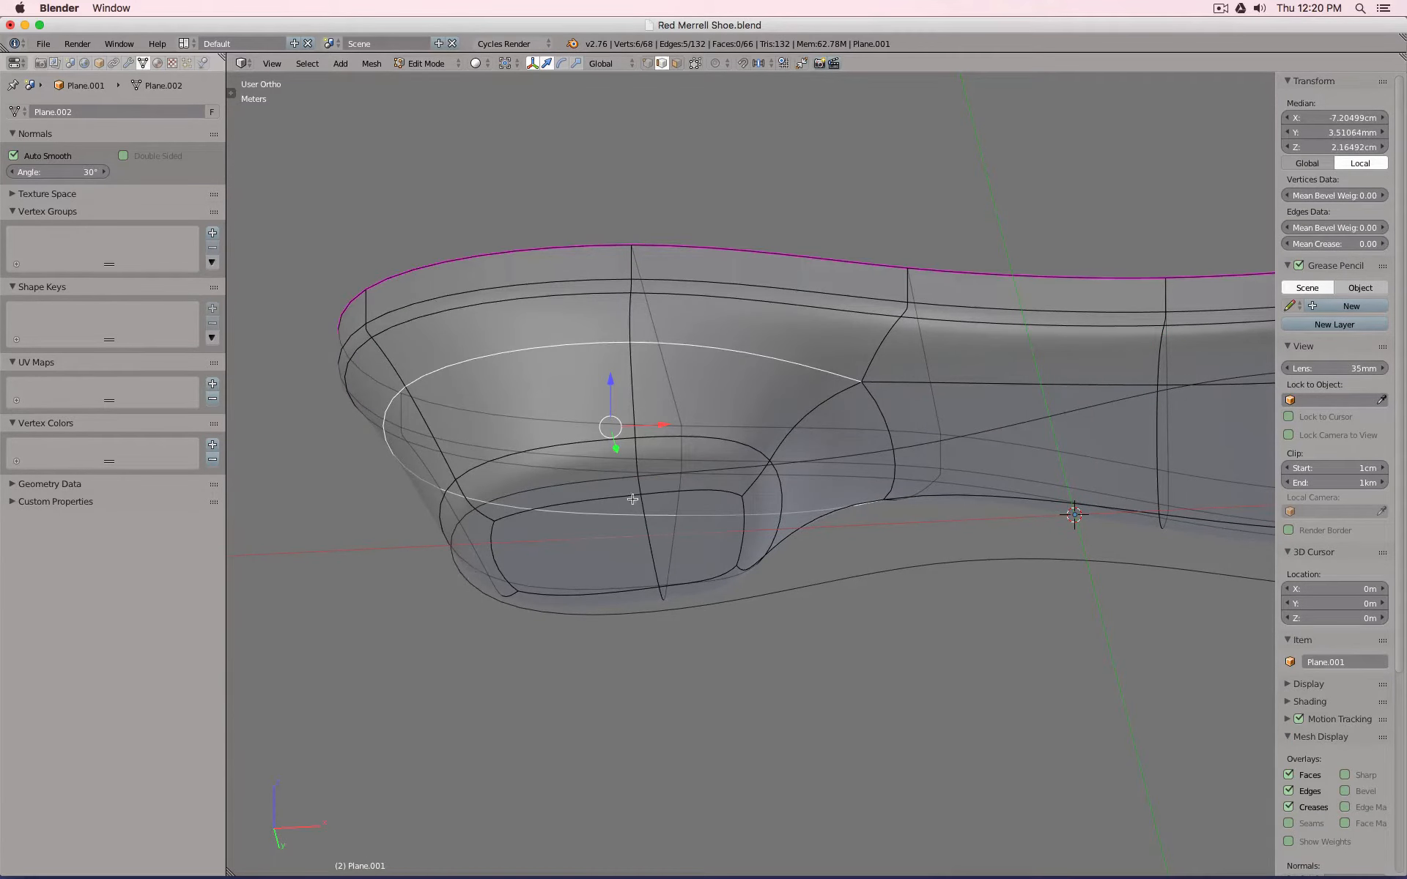
alt+right_click(728, 510)
alt+right_click(717, 577)
shift+right_click(705, 579)
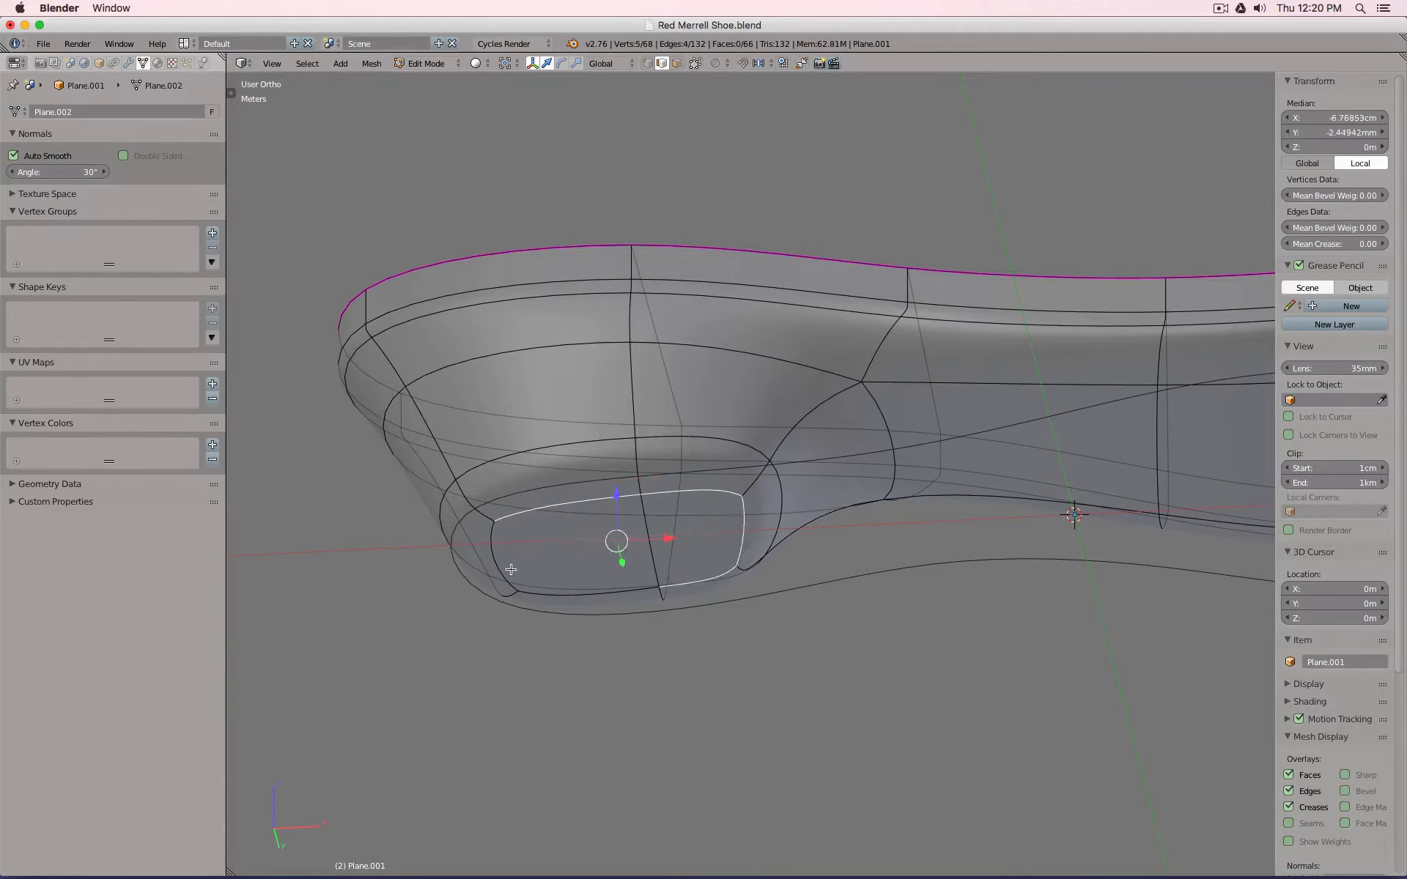
shift+right_click(500, 561)
shift+right_click(578, 600)
middle_drag(624, 582, 545, 540)
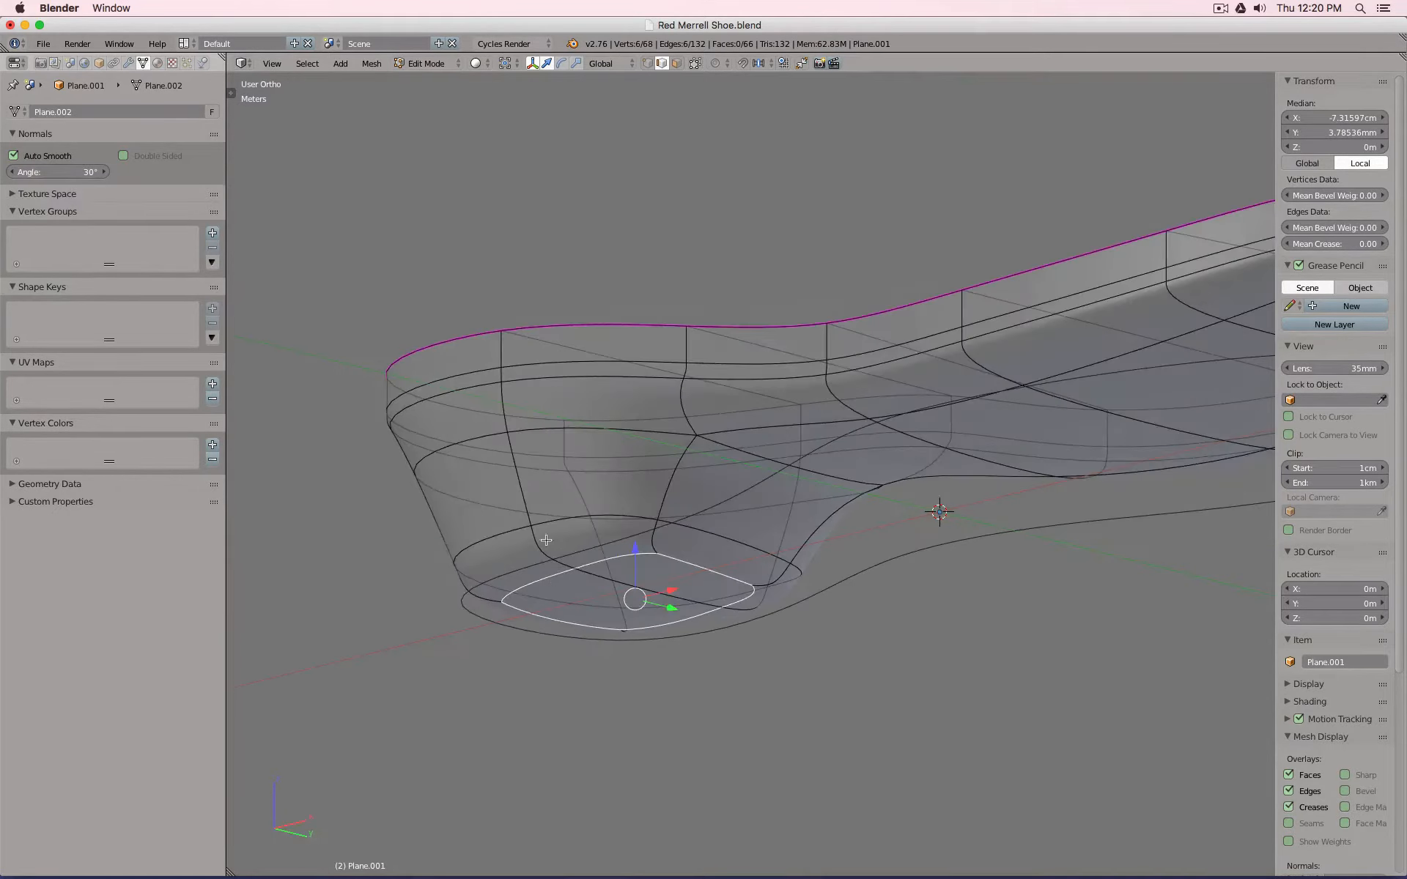
click(1335, 244)
text(1)
key(Return)
key(Tab)
Show the upper's scan together with the sole in Material shading and check their fit from several angles, including top and front.
key(KP_1)
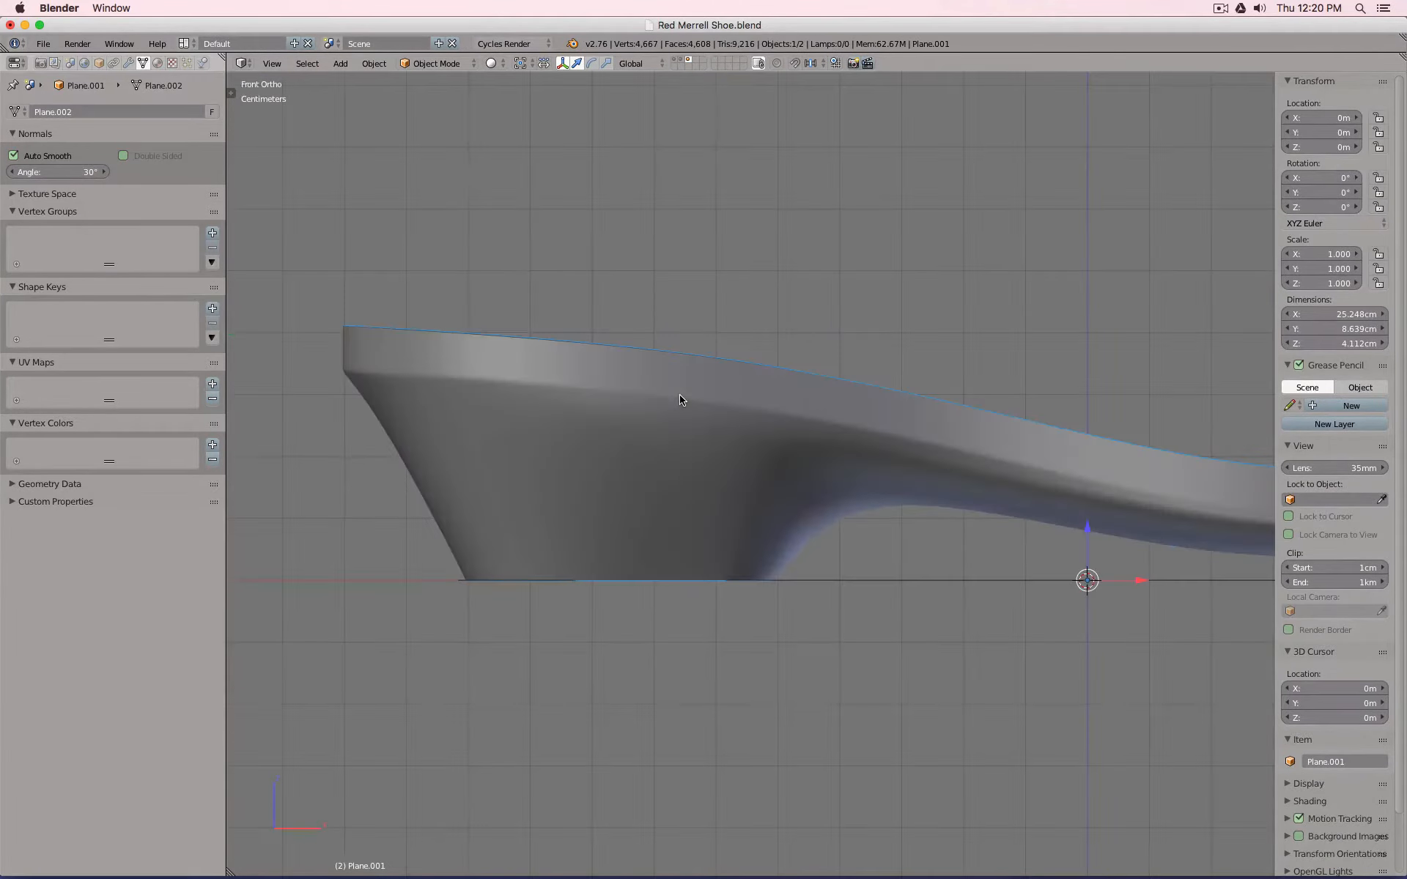
scroll(681, 396, down, 4)
middle_drag(725, 390, 688, 403)
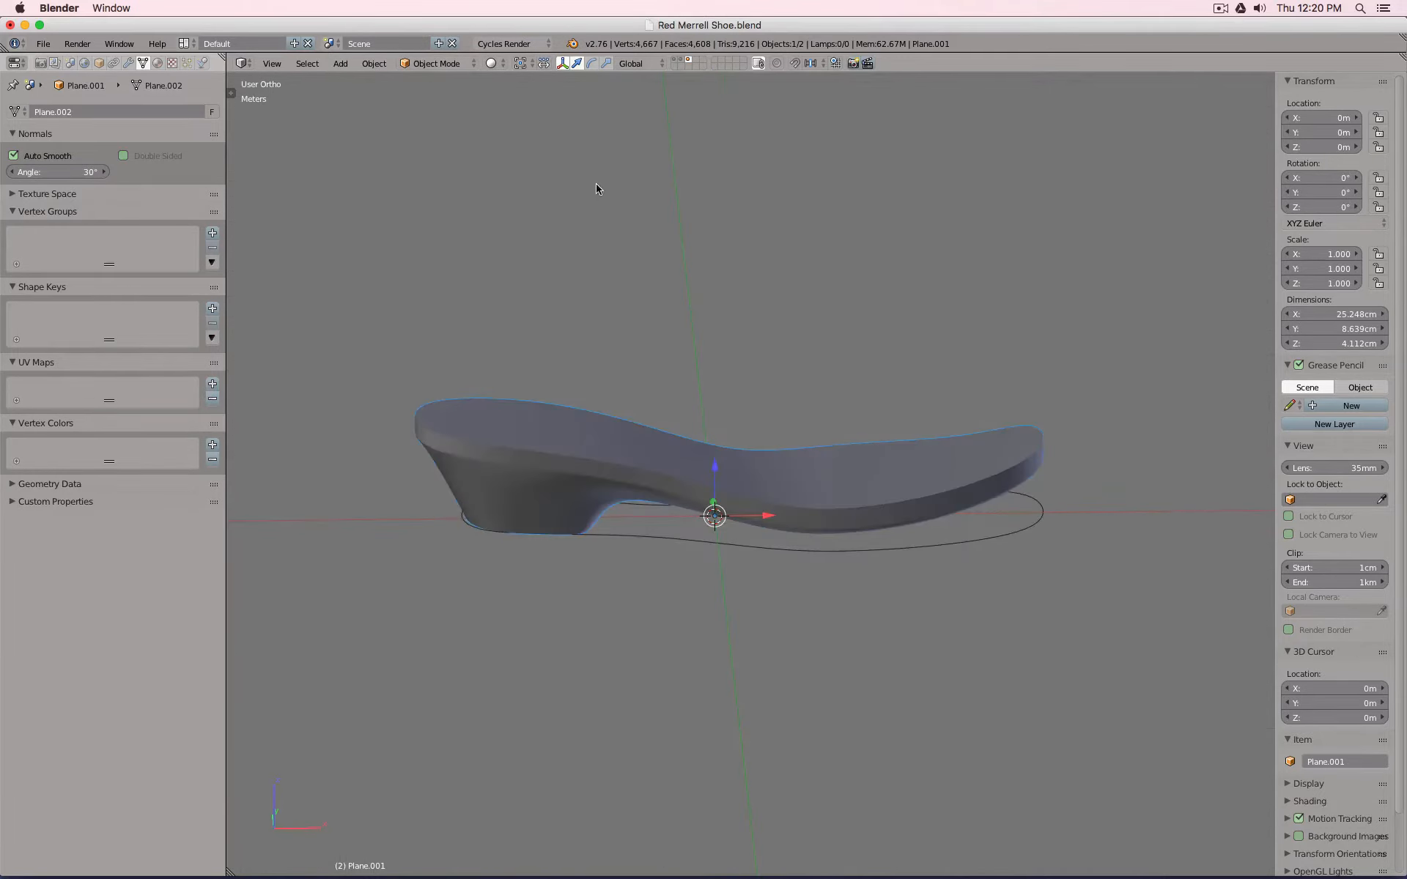
shift+click(676, 64)
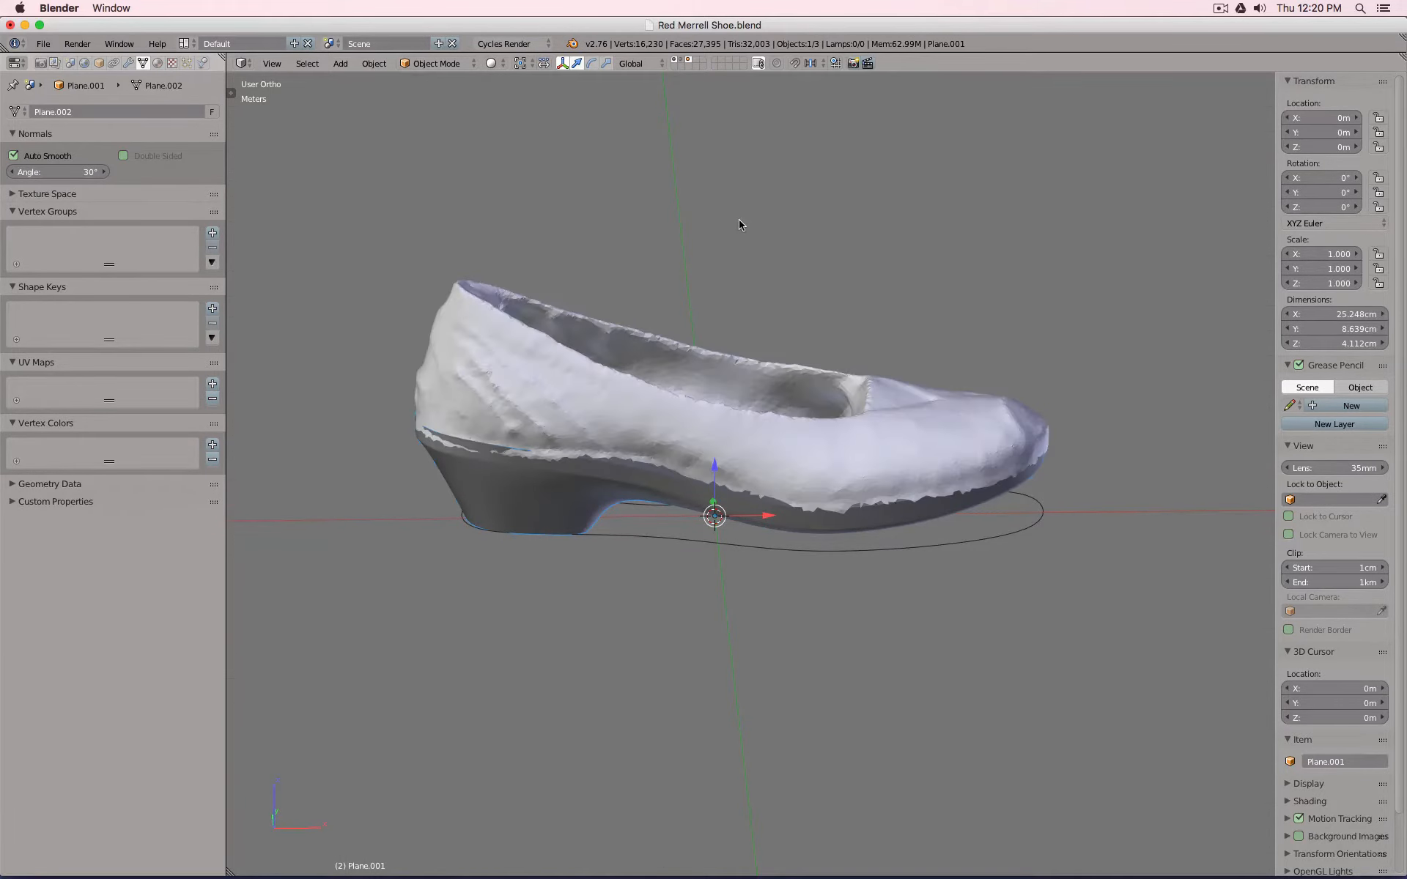
key(KP_1)
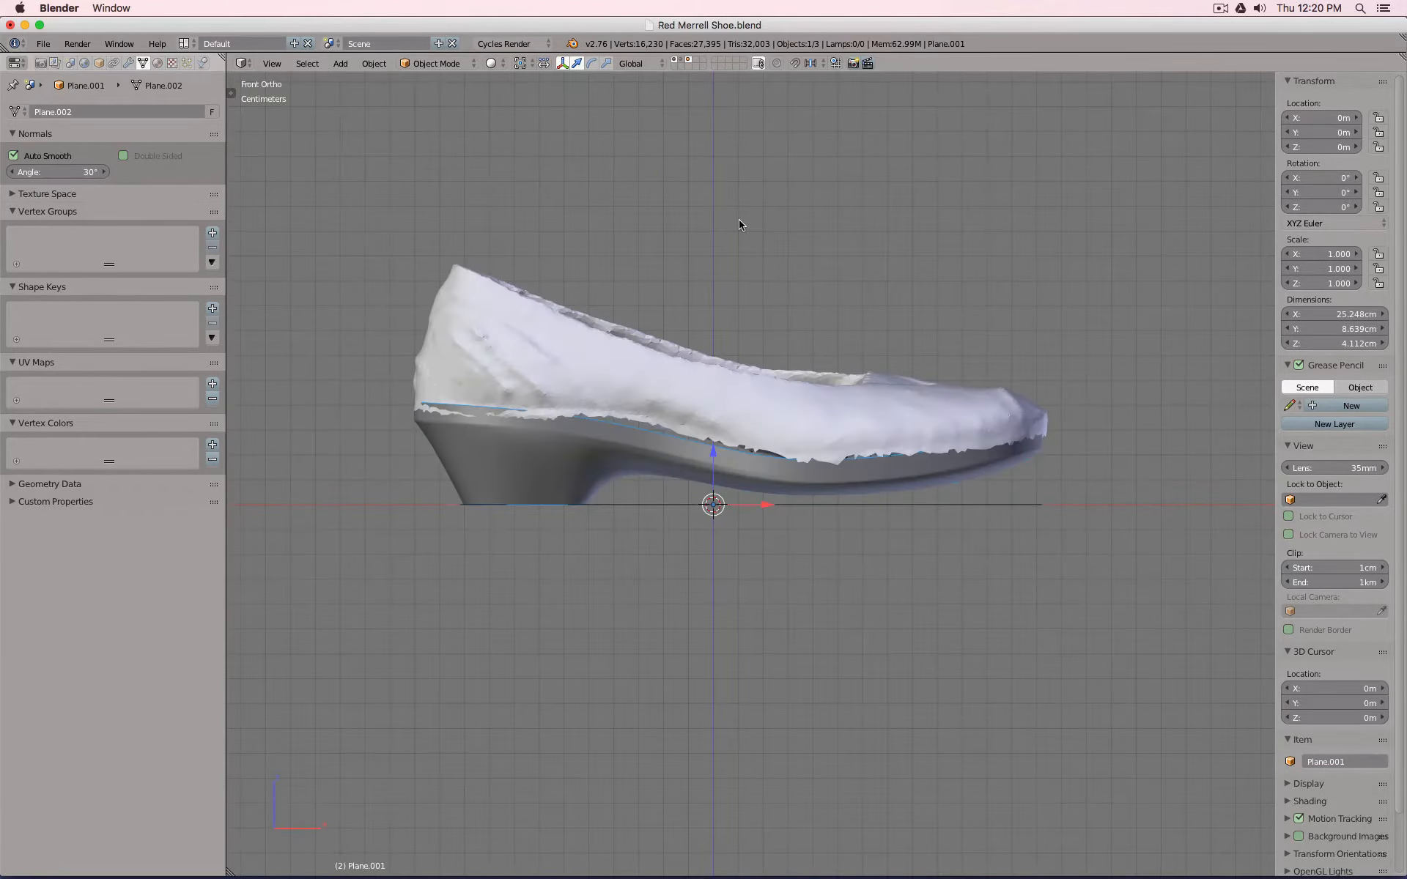
click(491, 63)
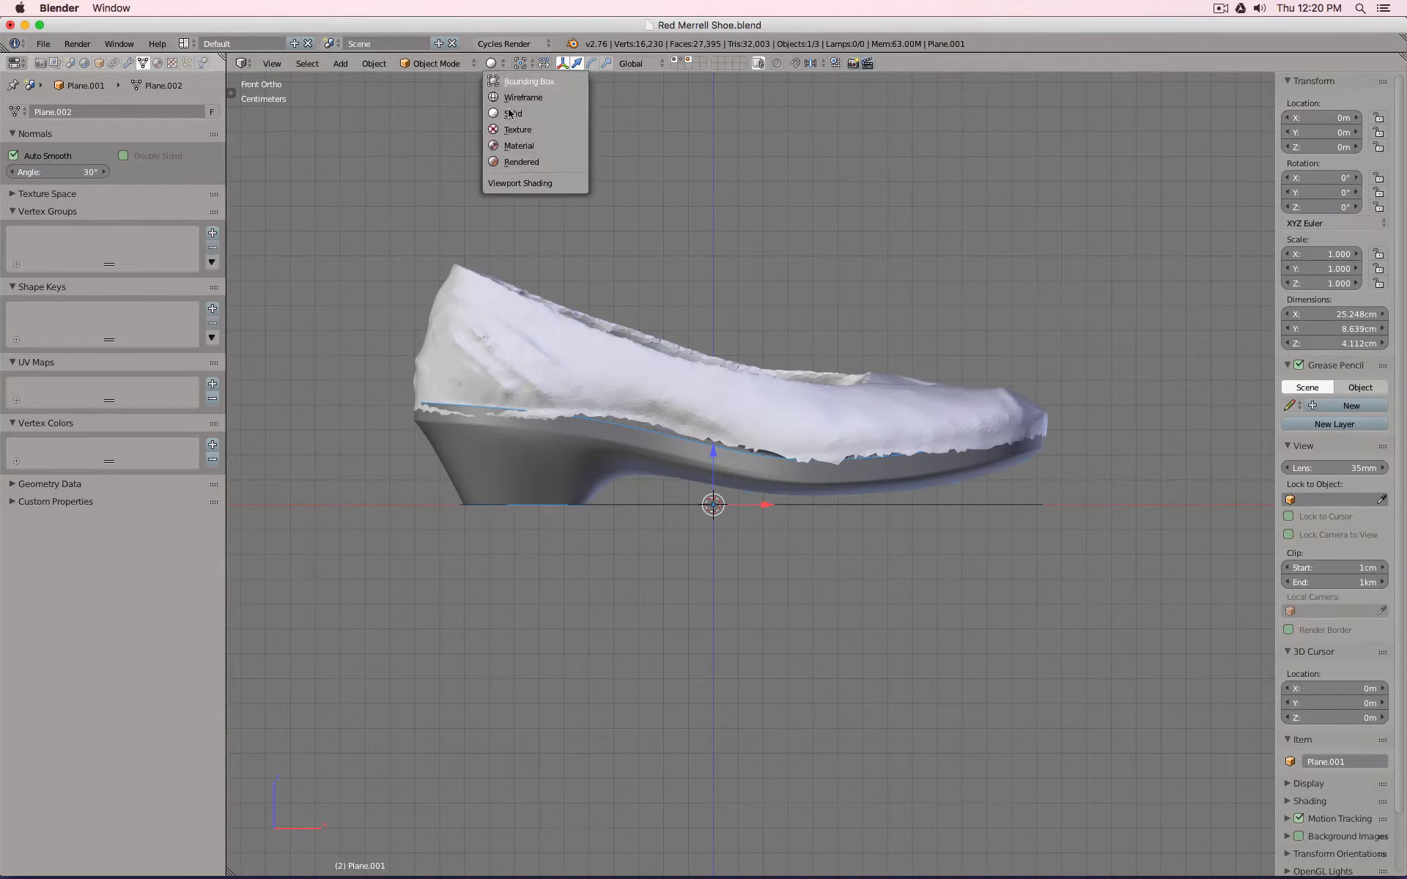
click(529, 145)
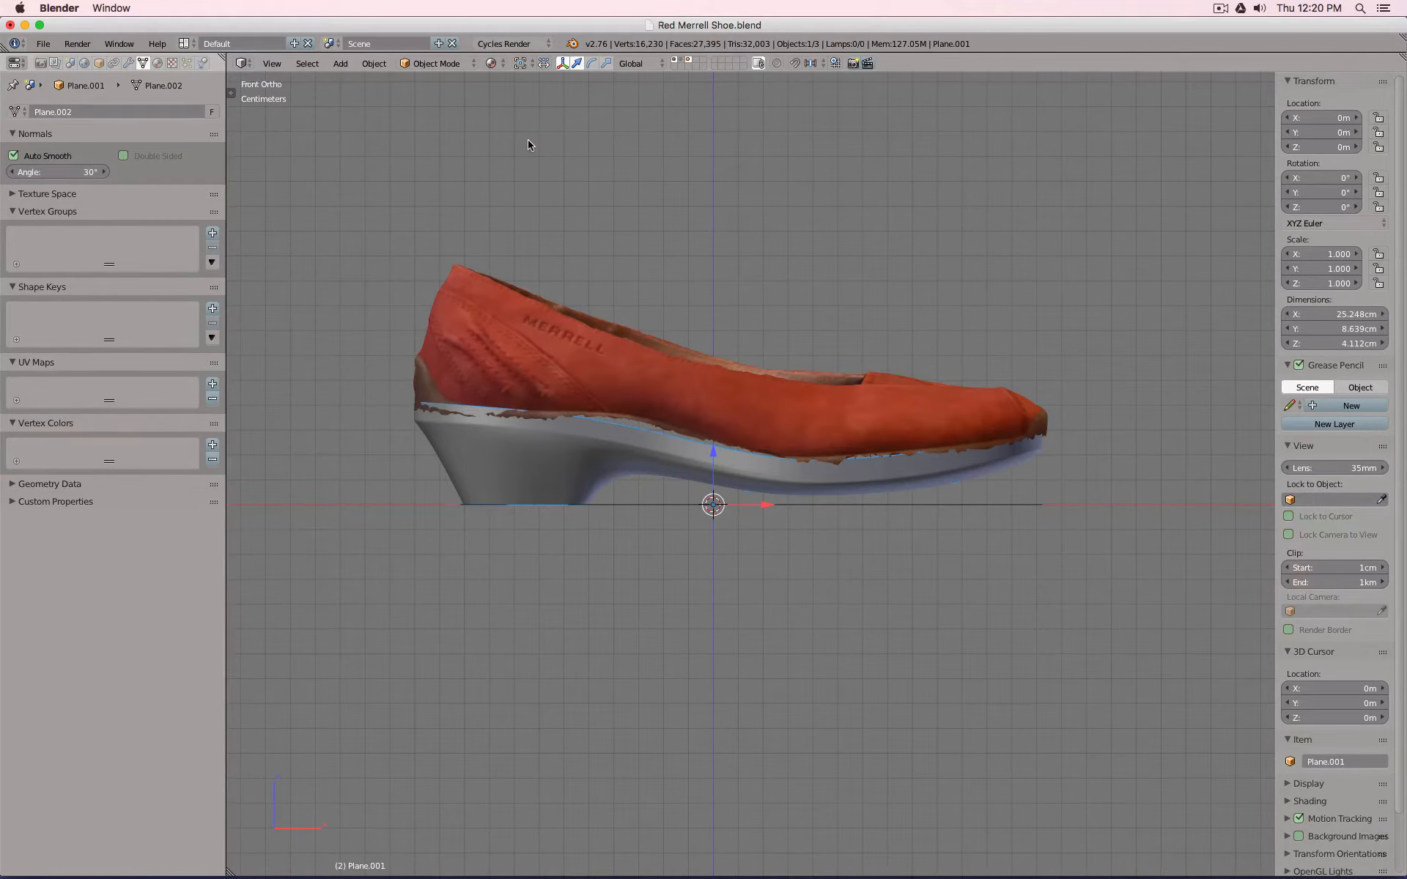
middle_drag(528, 145, 525, 306)
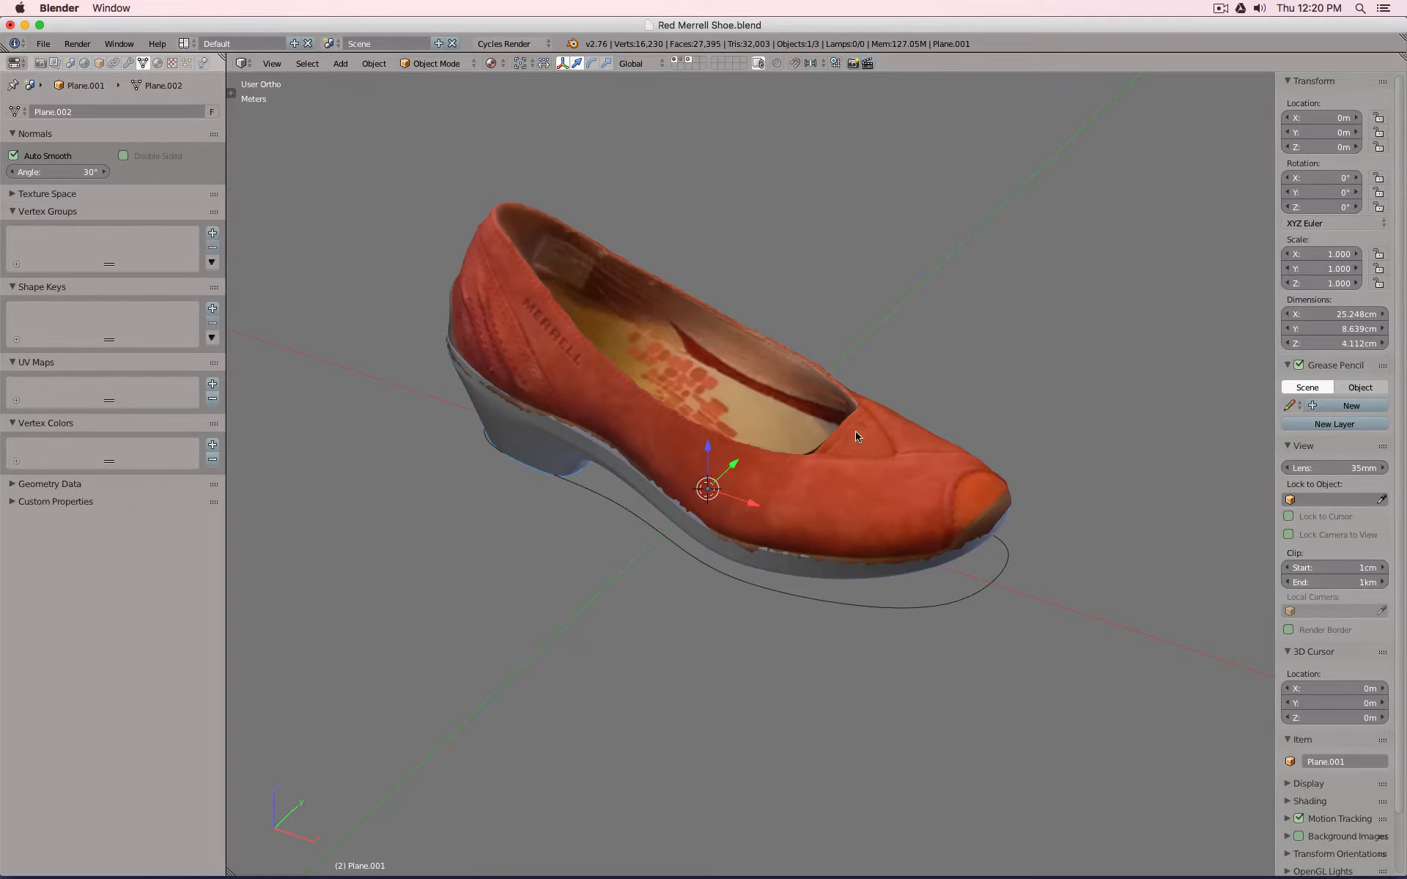
middle_drag(799, 437, 1145, 450)
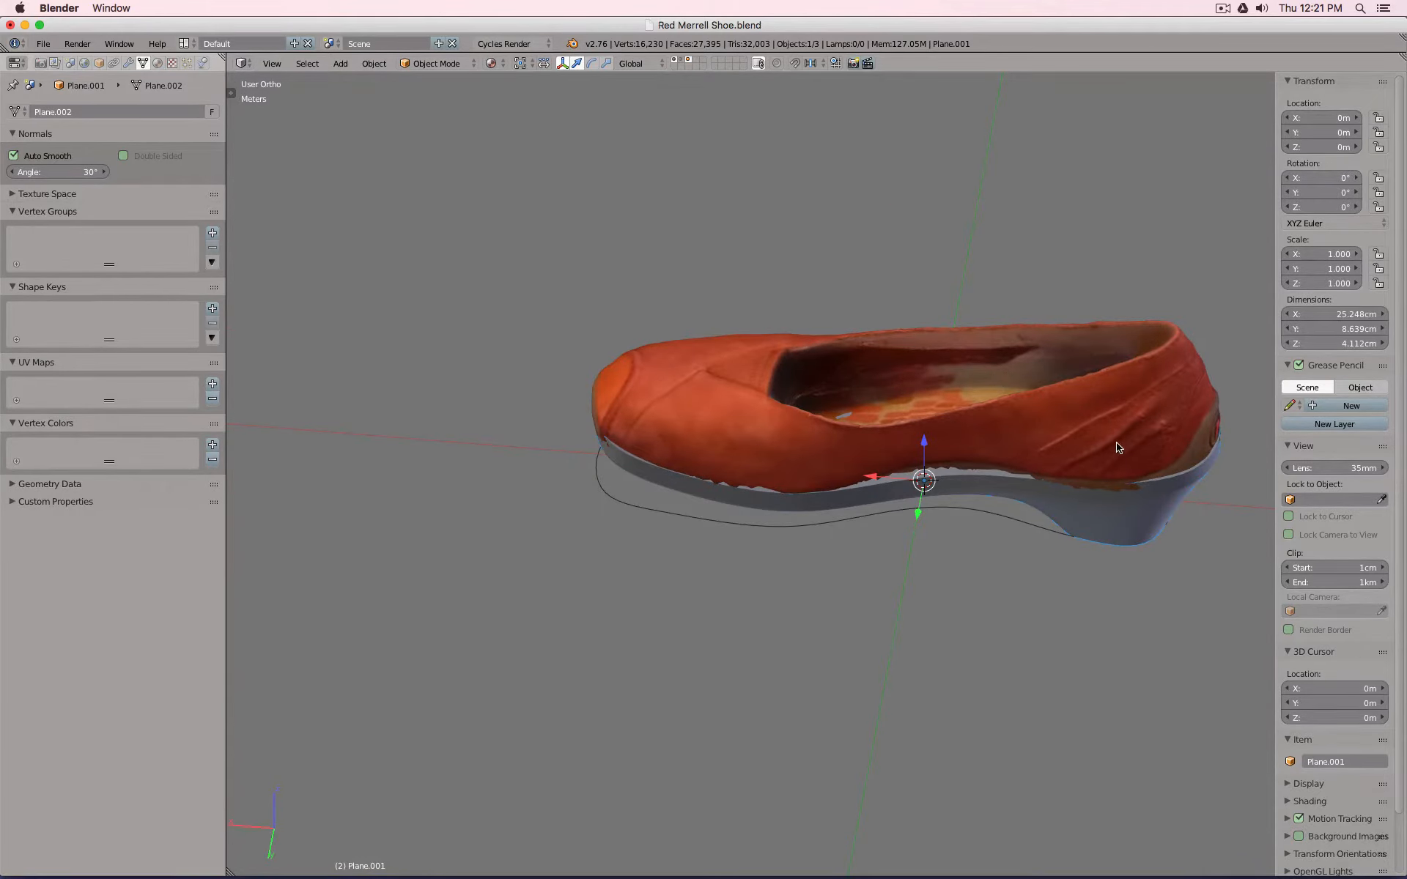
middle_drag(1168, 456, 787, 386)
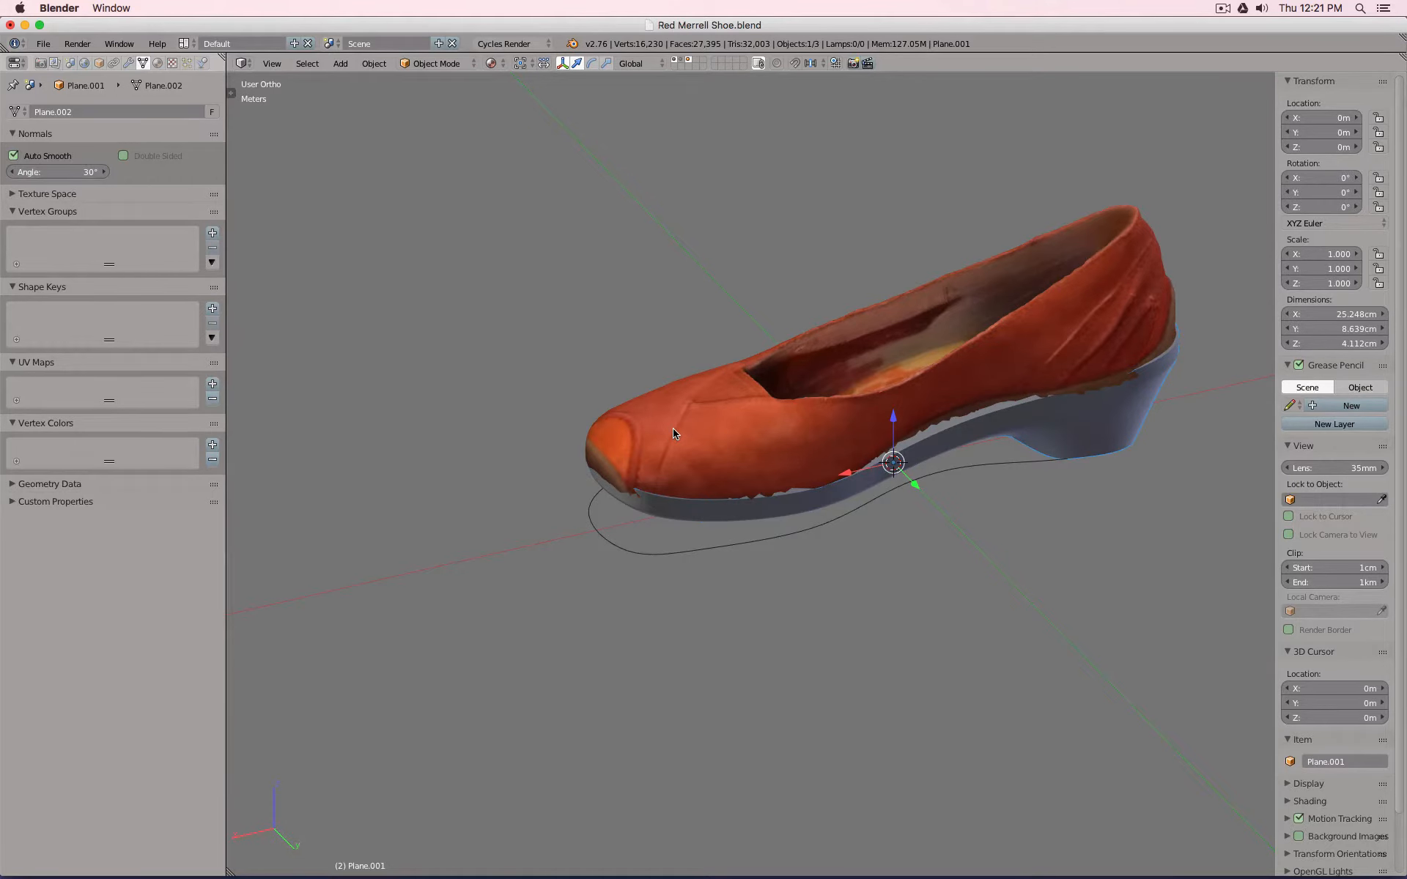
key(KP_7)
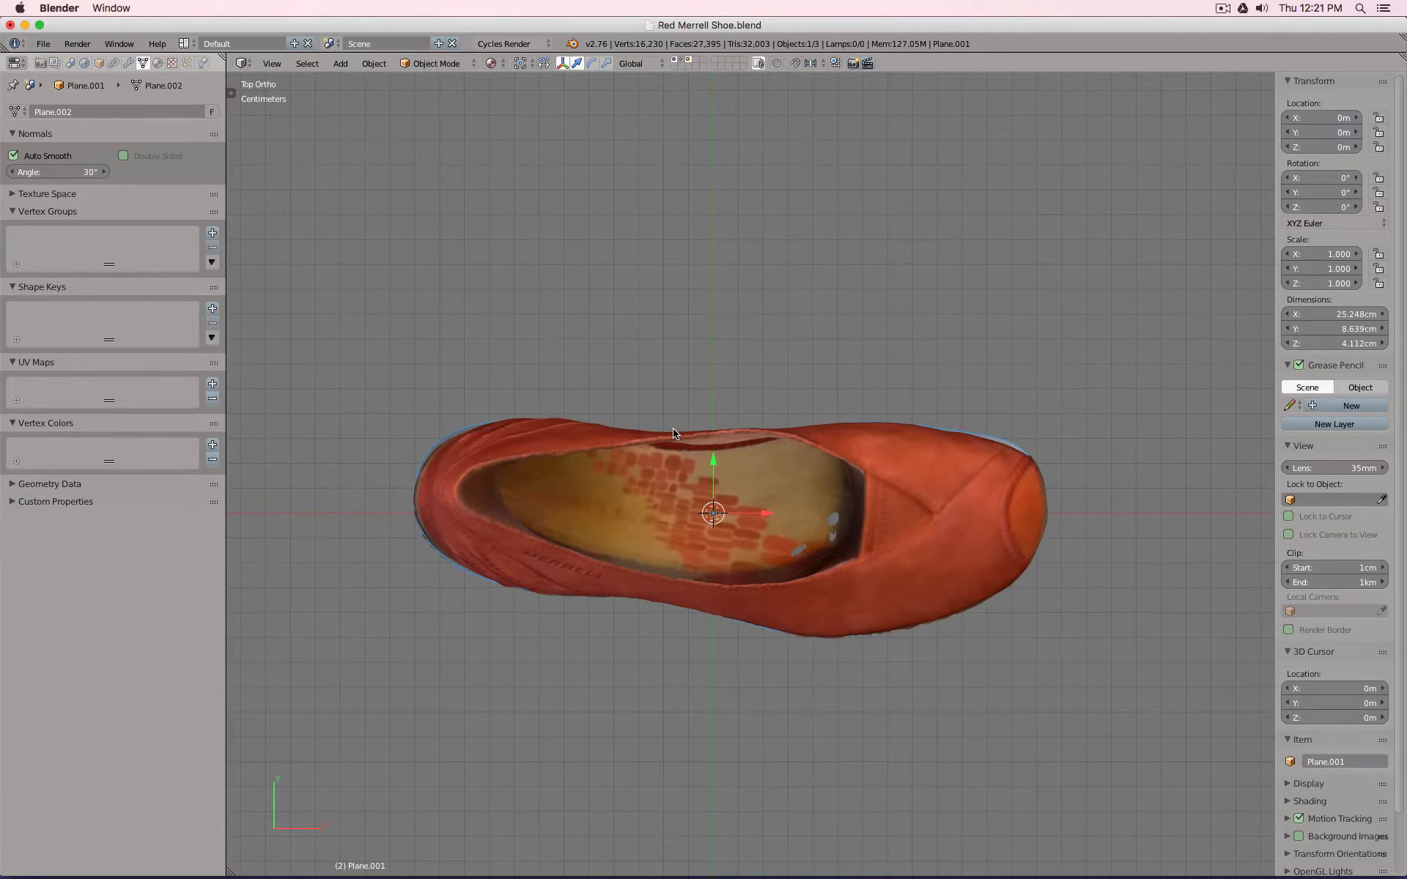
key(KP_1)
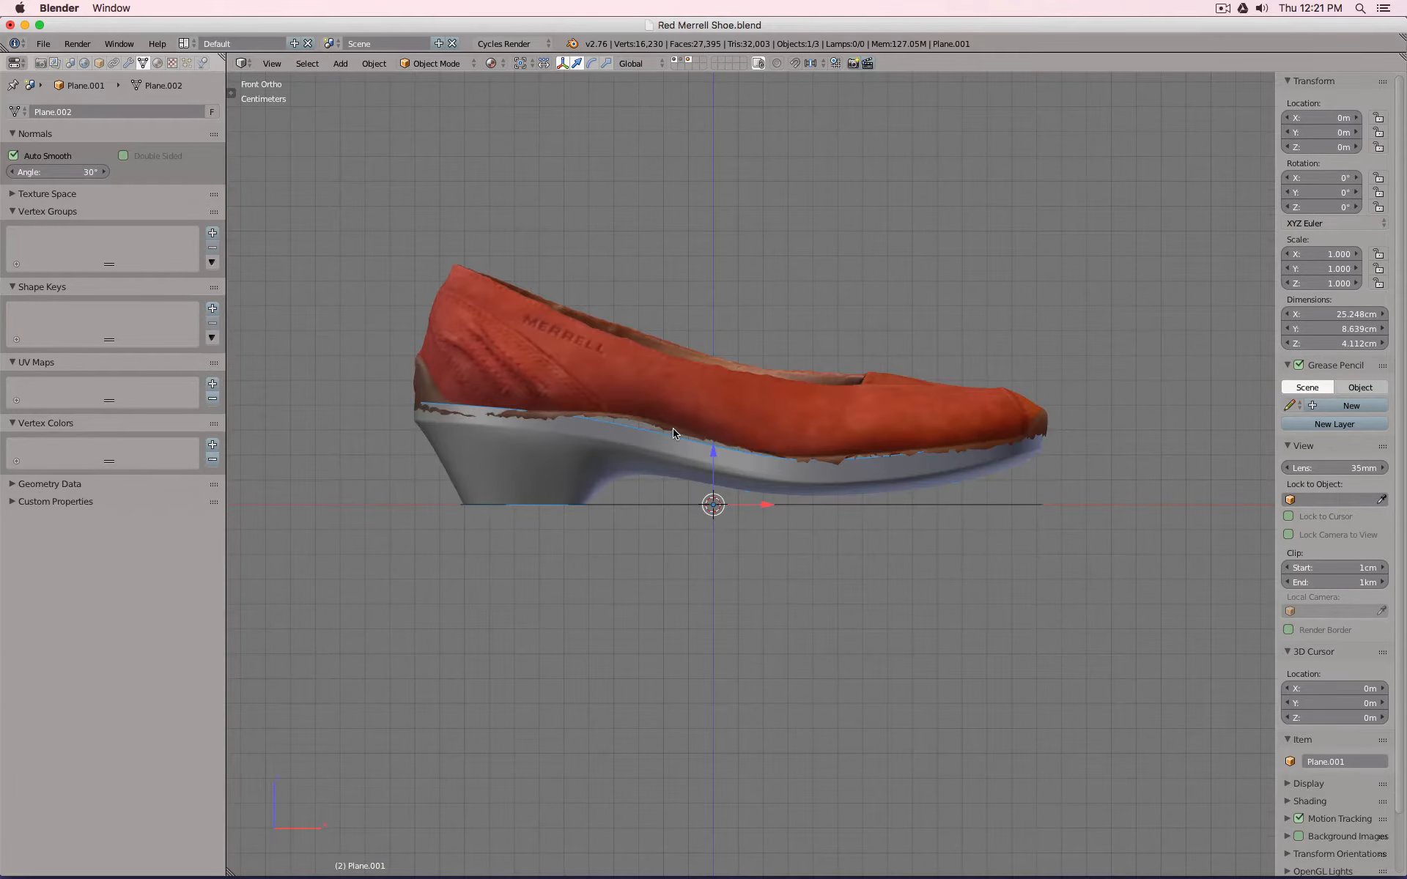
Show only the sole's layer, duplicate all six top faces in place and separate the copy into its own object.
click(683, 58)
middle_drag(656, 289, 543, 423)
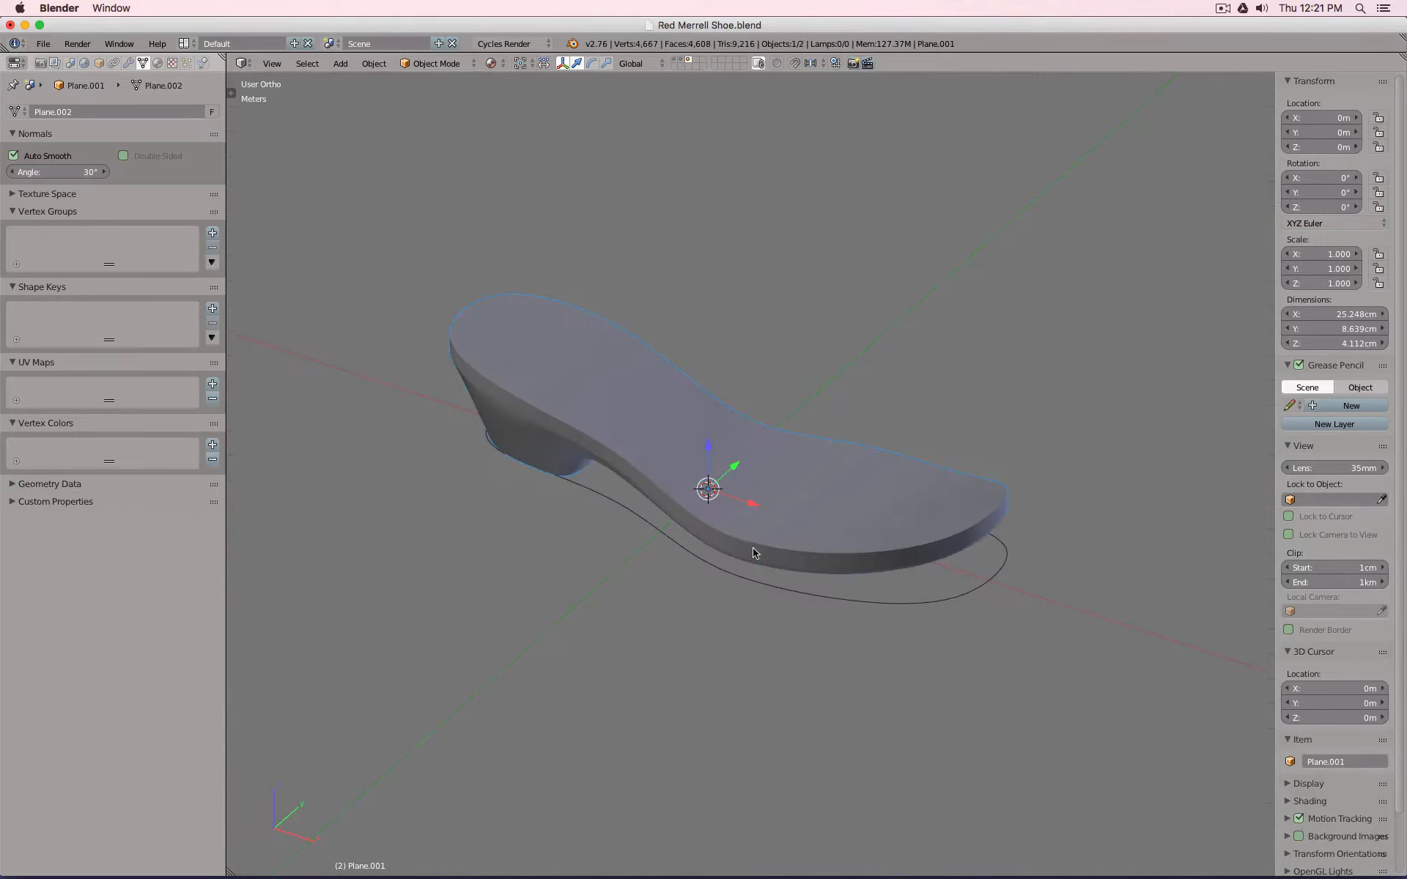
key(Tab)
shift+click(810, 436)
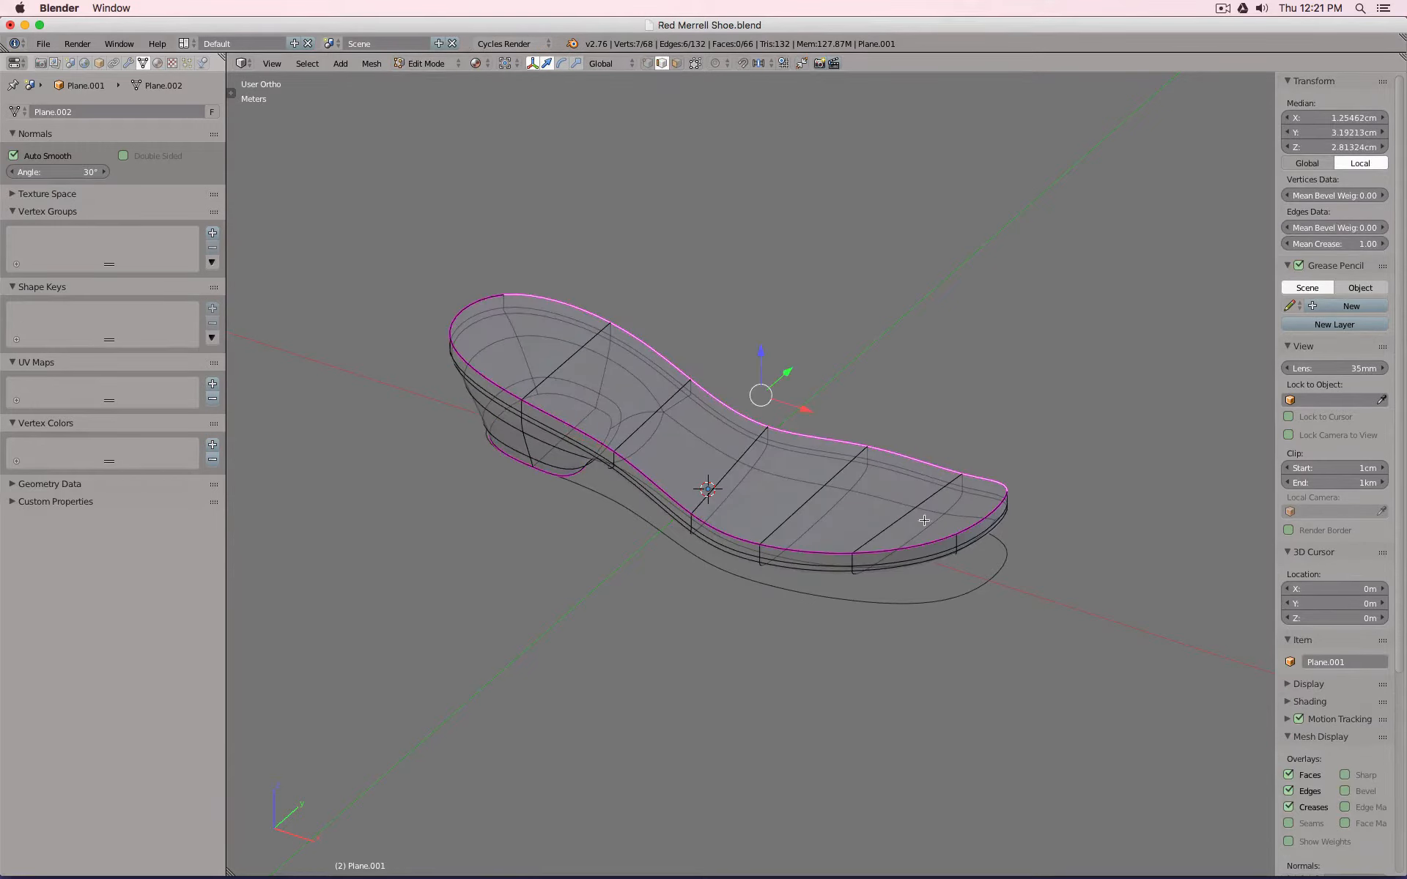
alt+shift+click(828, 555)
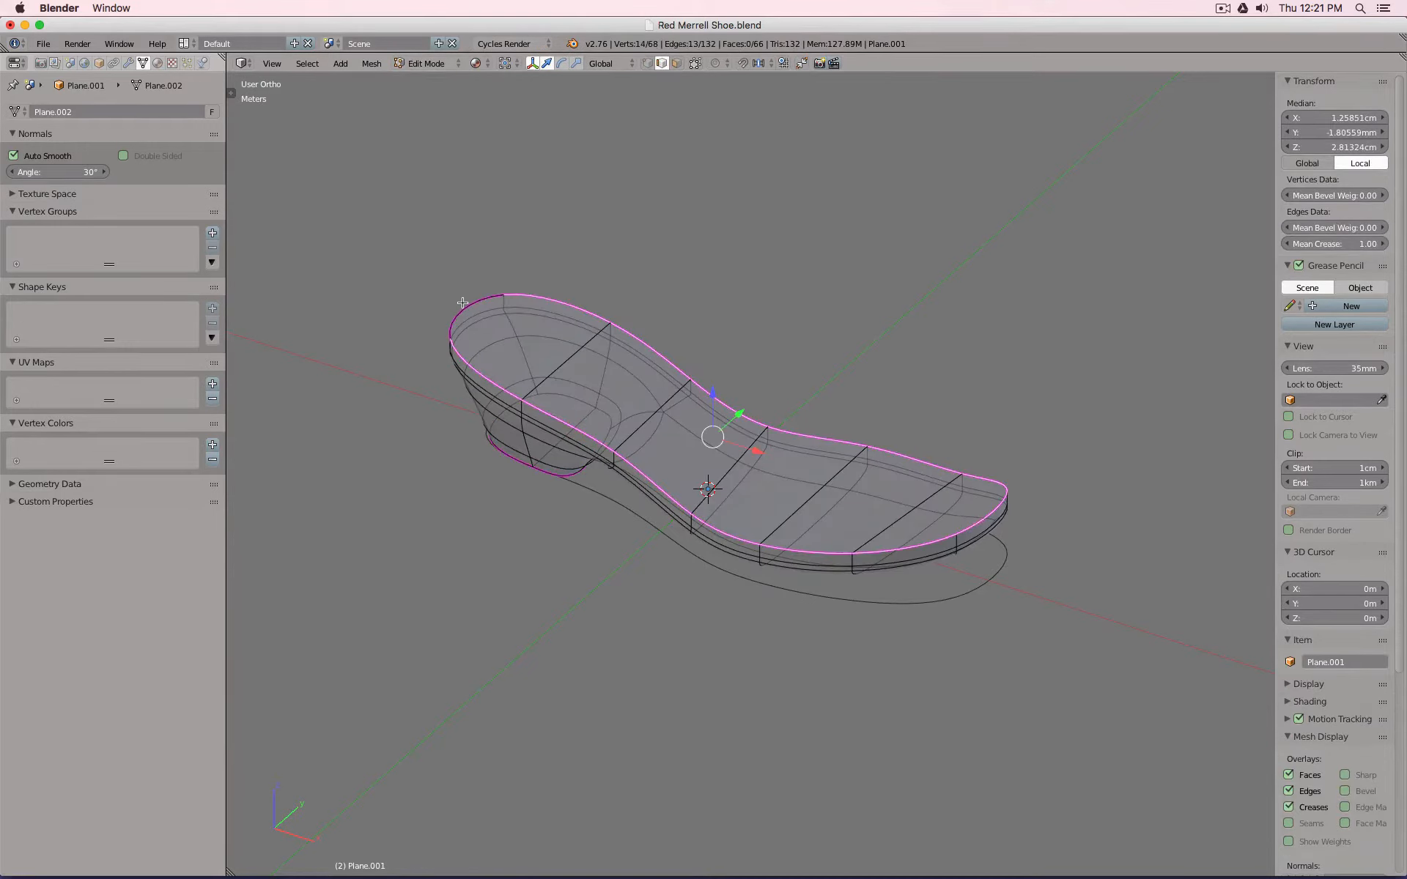
shift+click(589, 344)
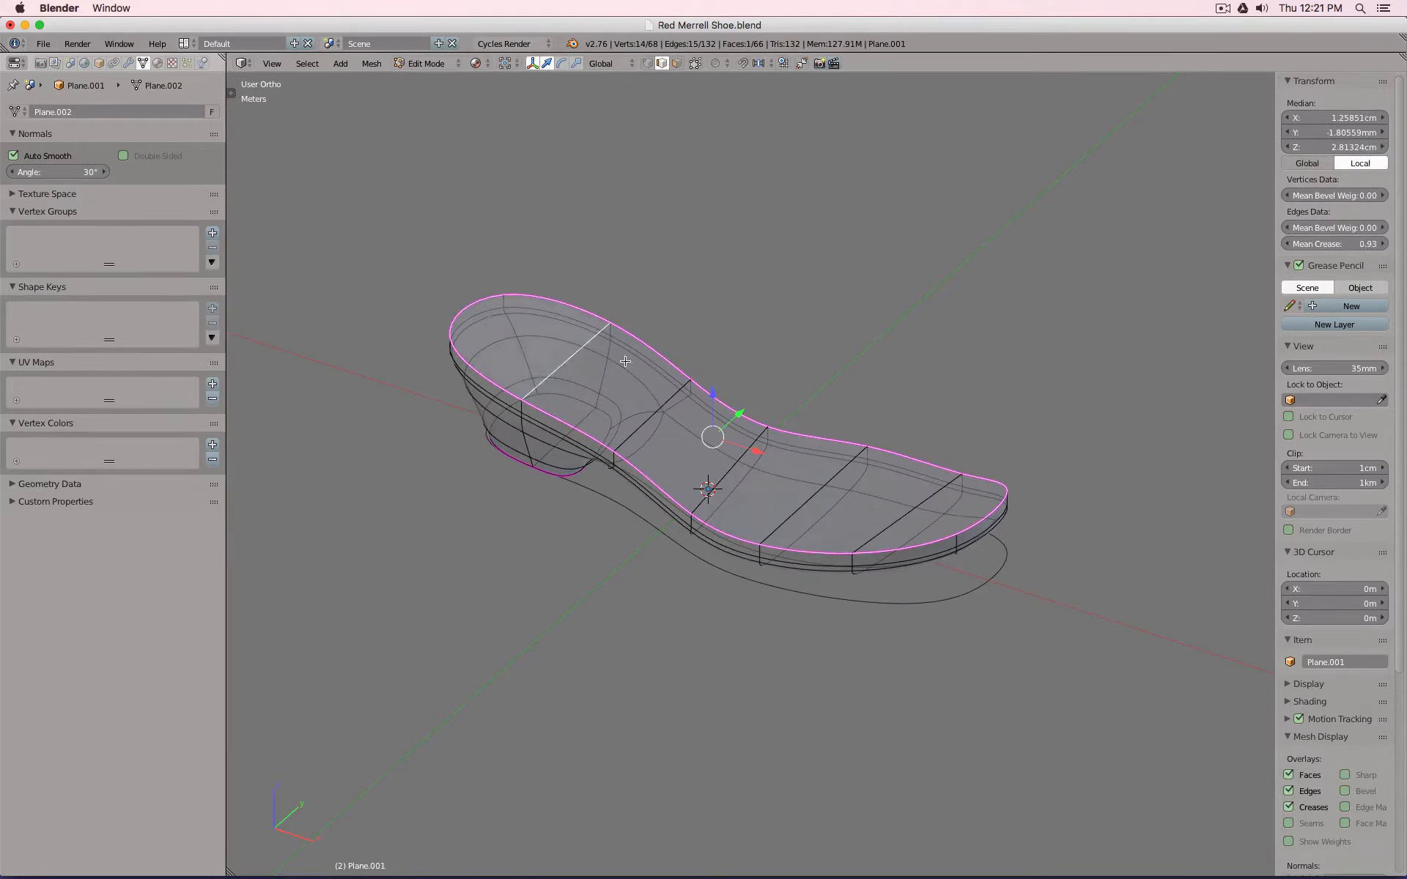
shift+click(675, 396)
shift+click(722, 478)
shift+click(793, 505)
shift+click(873, 522)
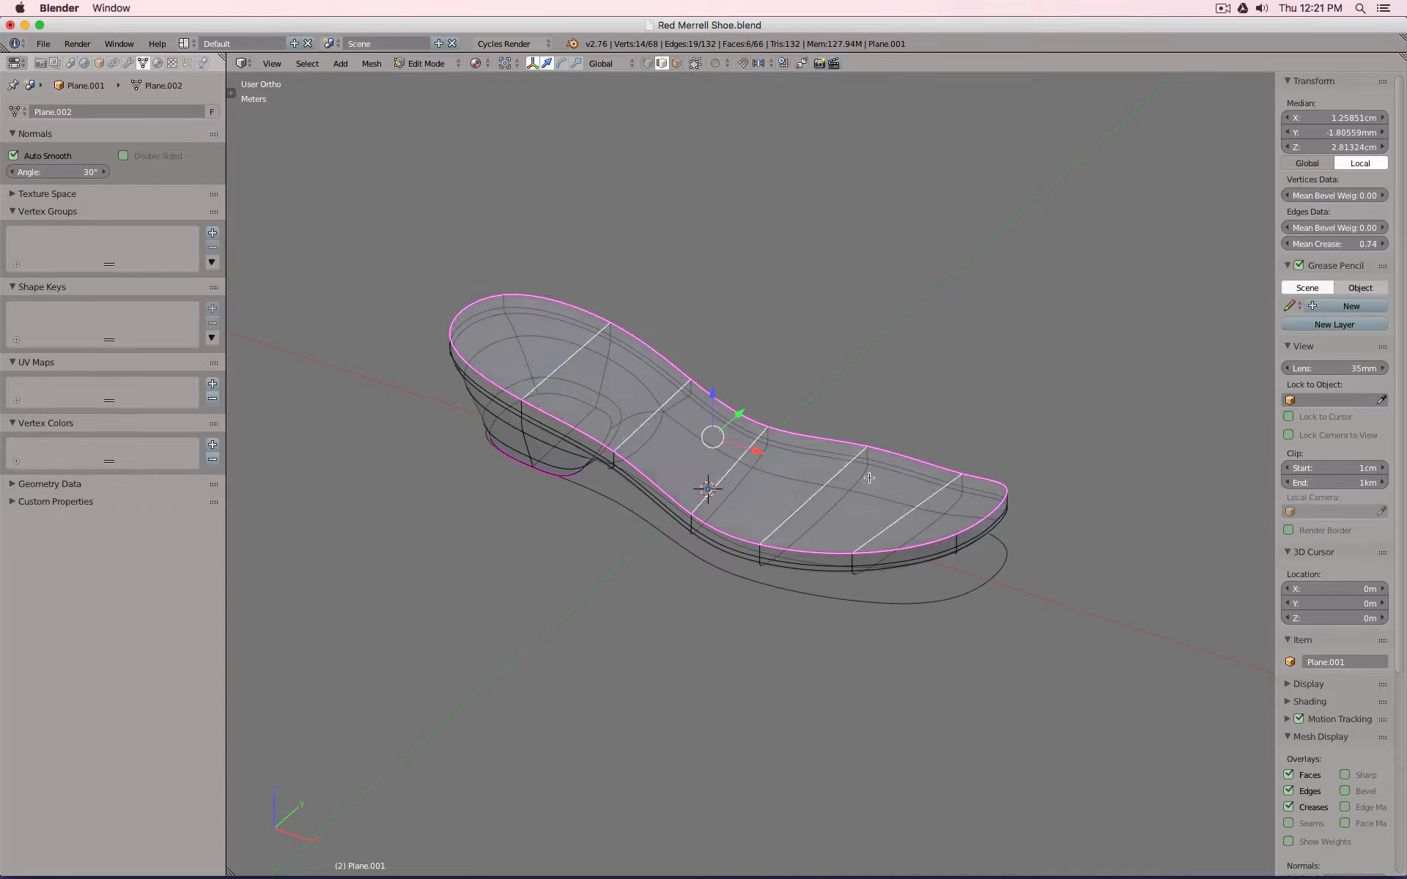
key(shift+d)
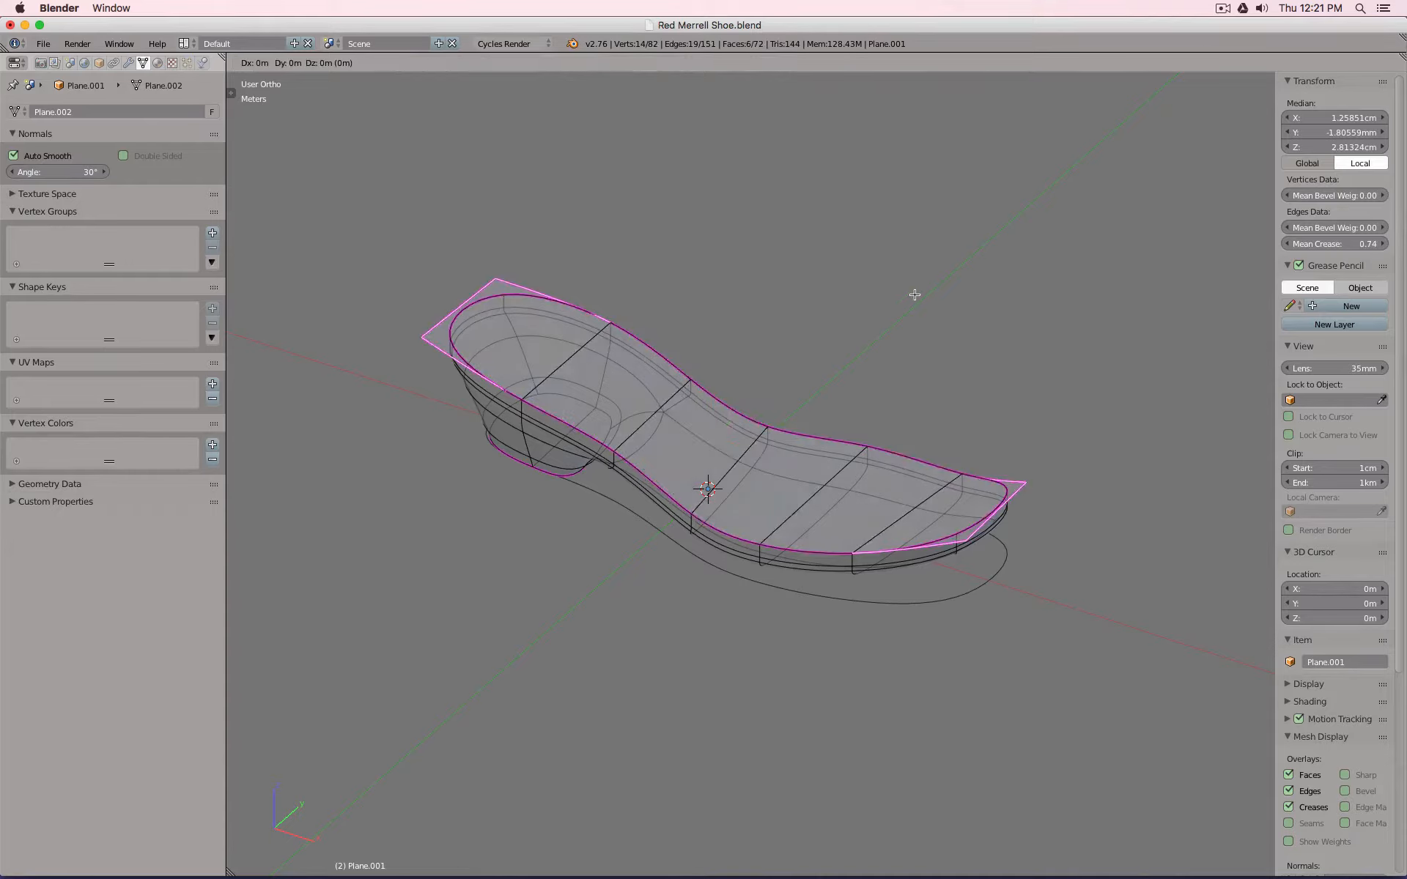
right_click(915, 295)
key(p)
click(915, 295)
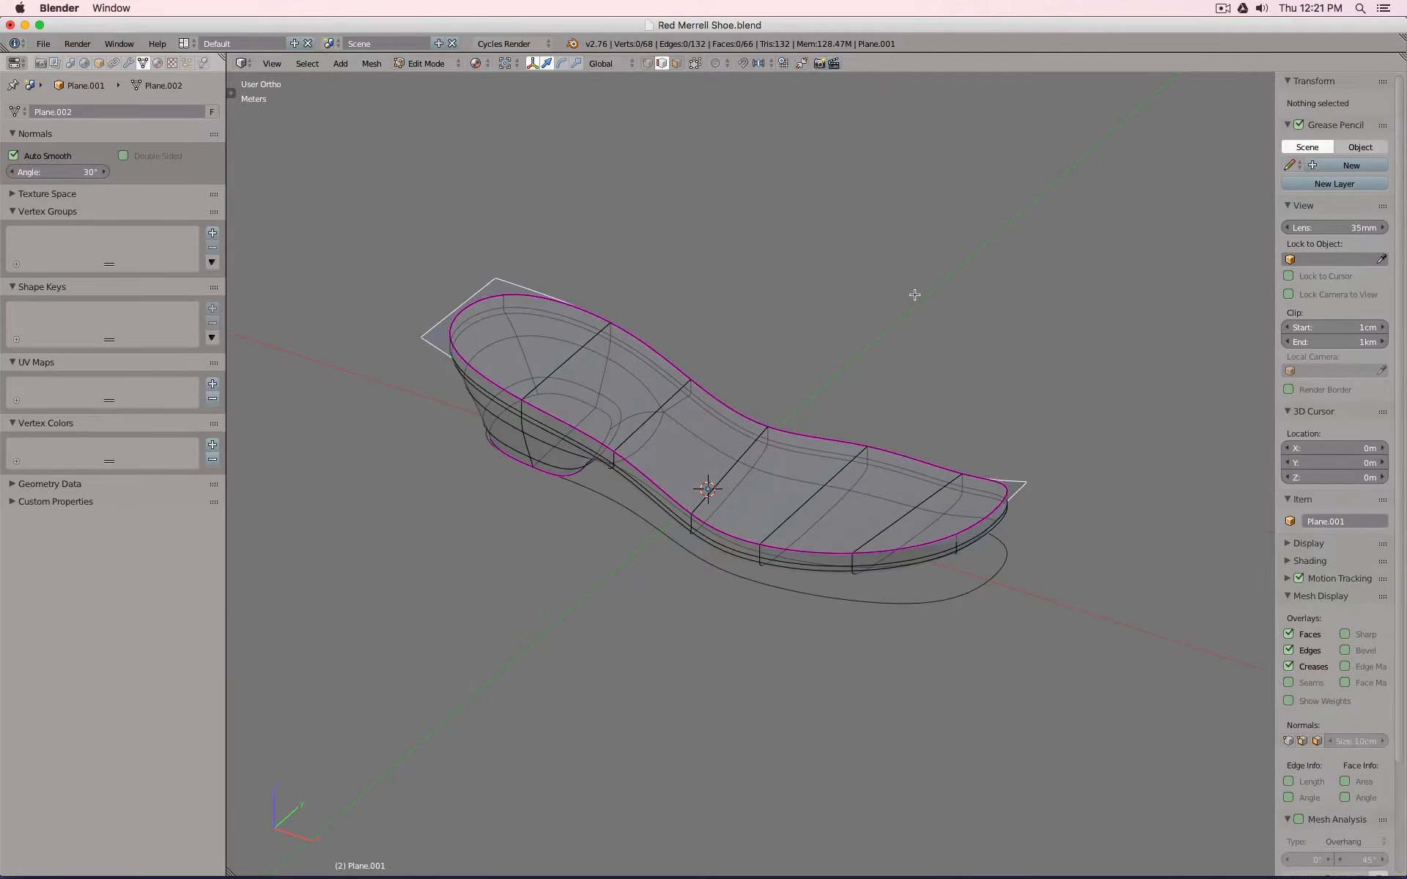
Open the separated top surface for mesh editing and set the mean crease of all its edges to 0.
key(Tab)
right_click(506, 288)
key(Tab)
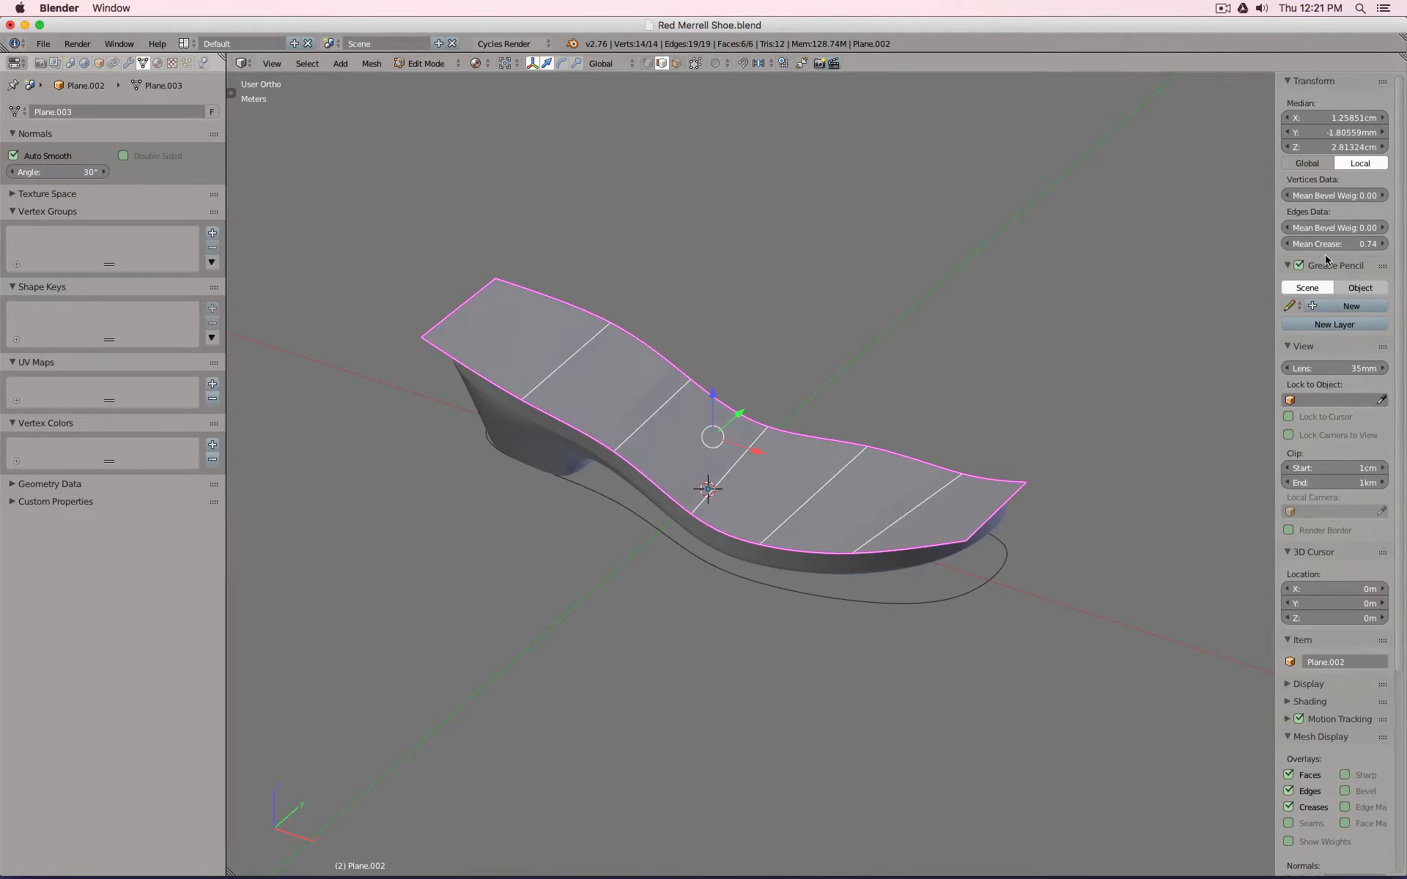
drag(1352, 244, 1277, 245)
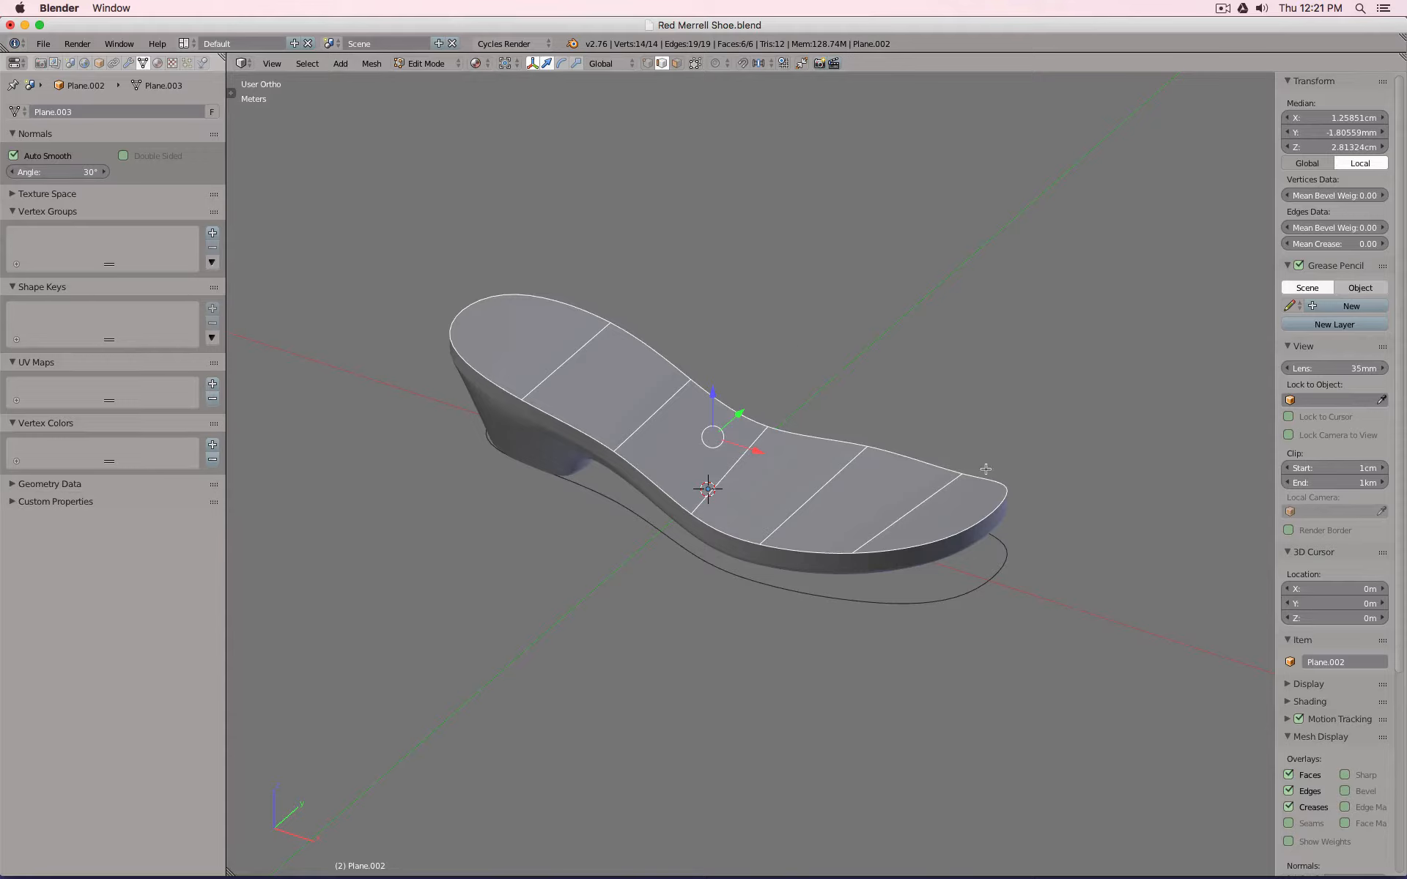
Switch to face selection and try to inset all faces of the separated top surface.
click(675, 66)
key(i)
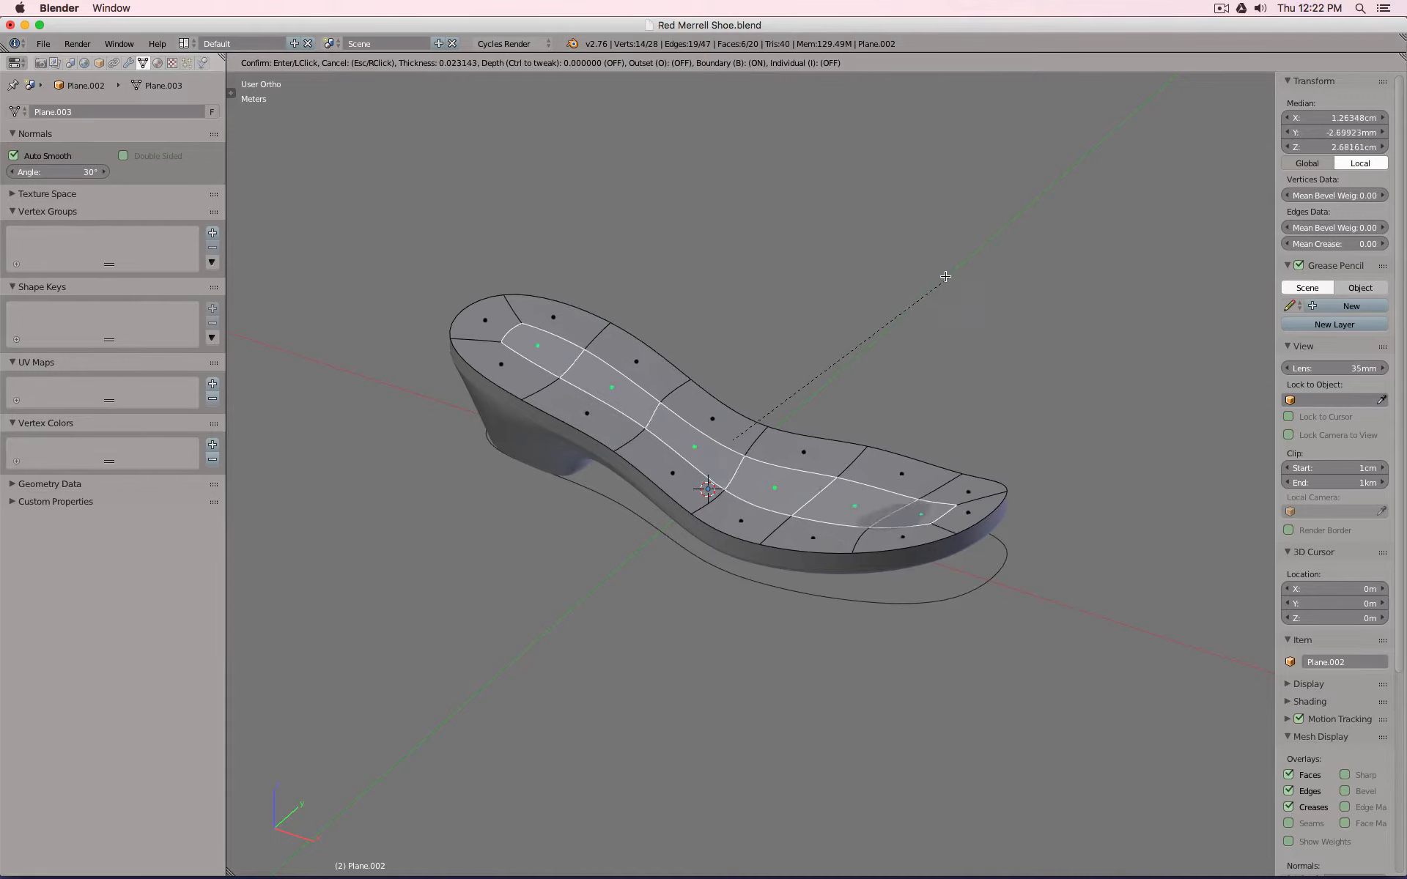
key(Escape)
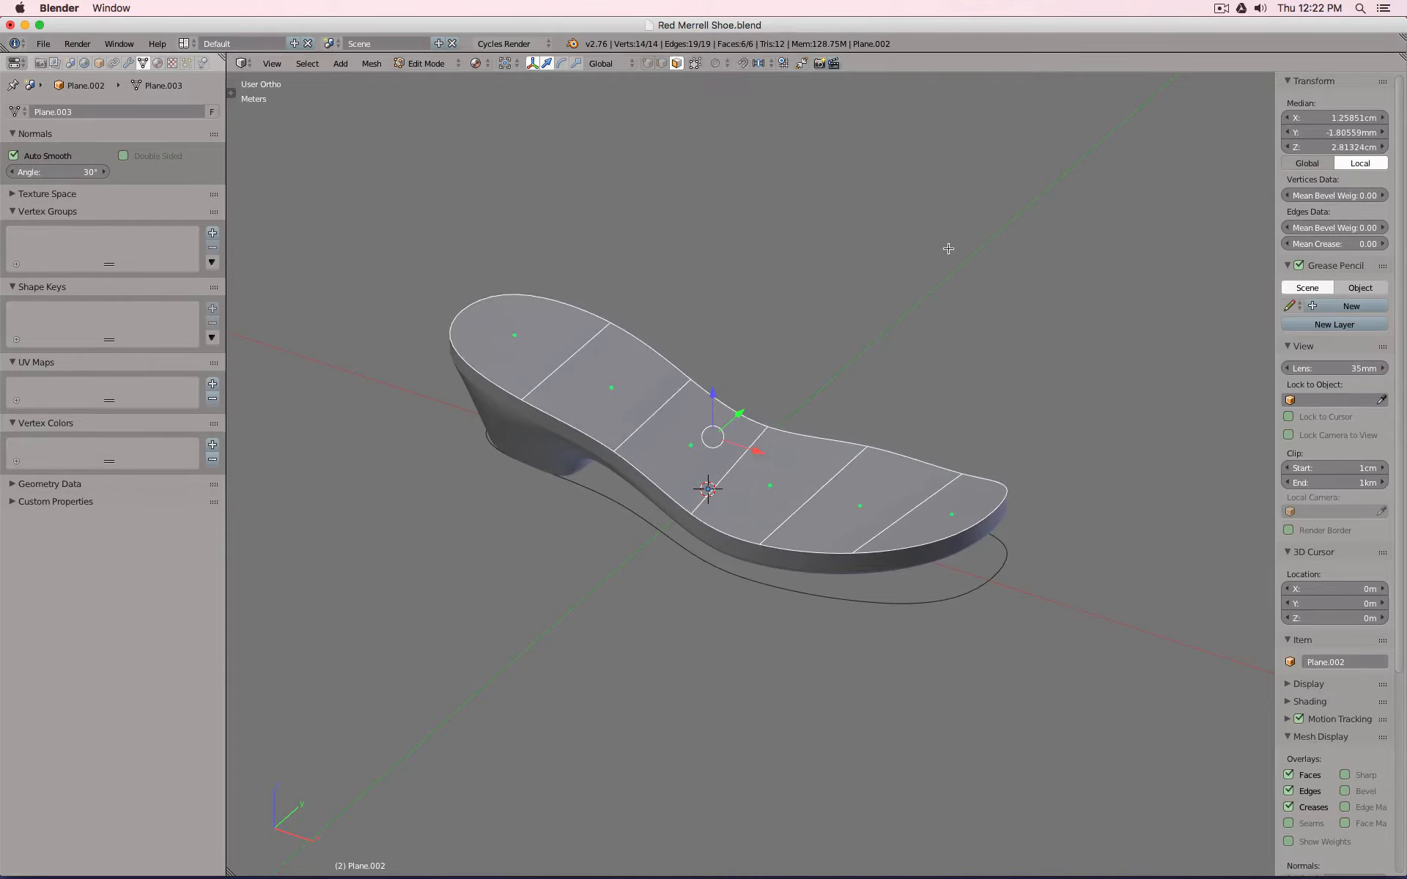
Turn off the Subdivision Surface modifier's edit-cage display and inset all six faces of the top surface by about 0.0019.
click(129, 63)
click(148, 136)
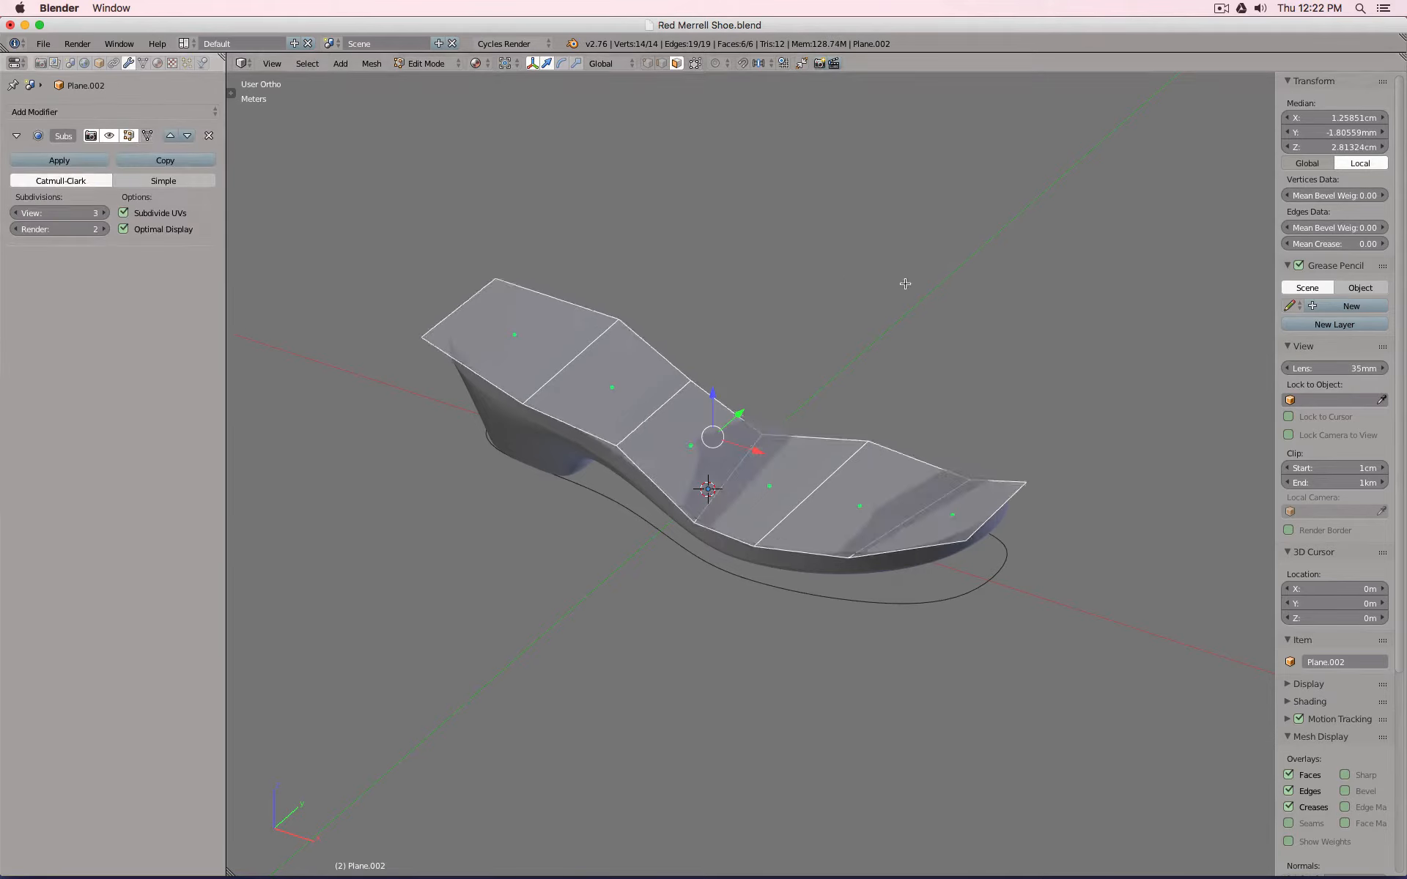
key(i)
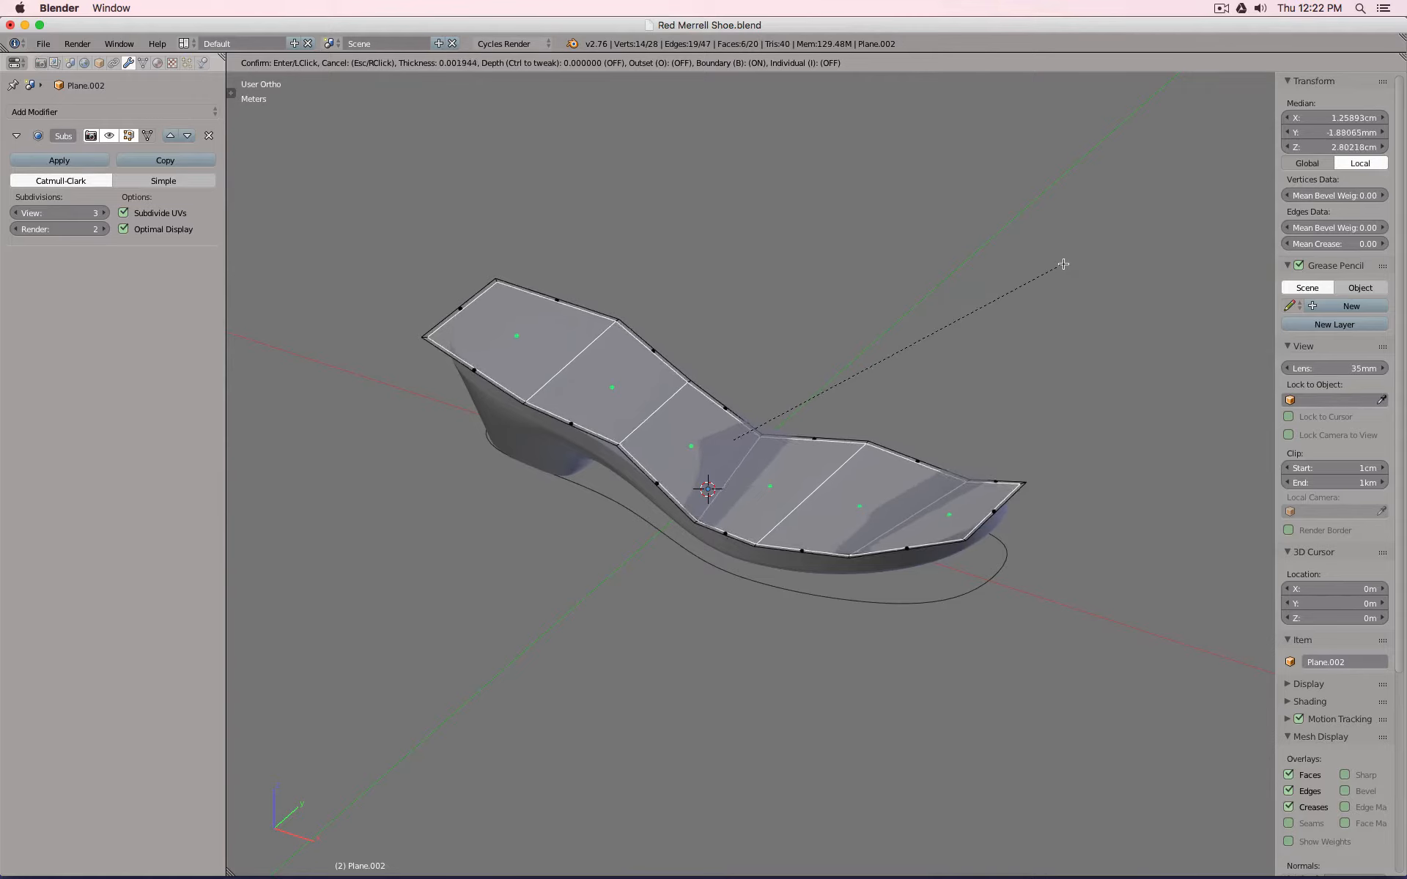
click(1063, 263)
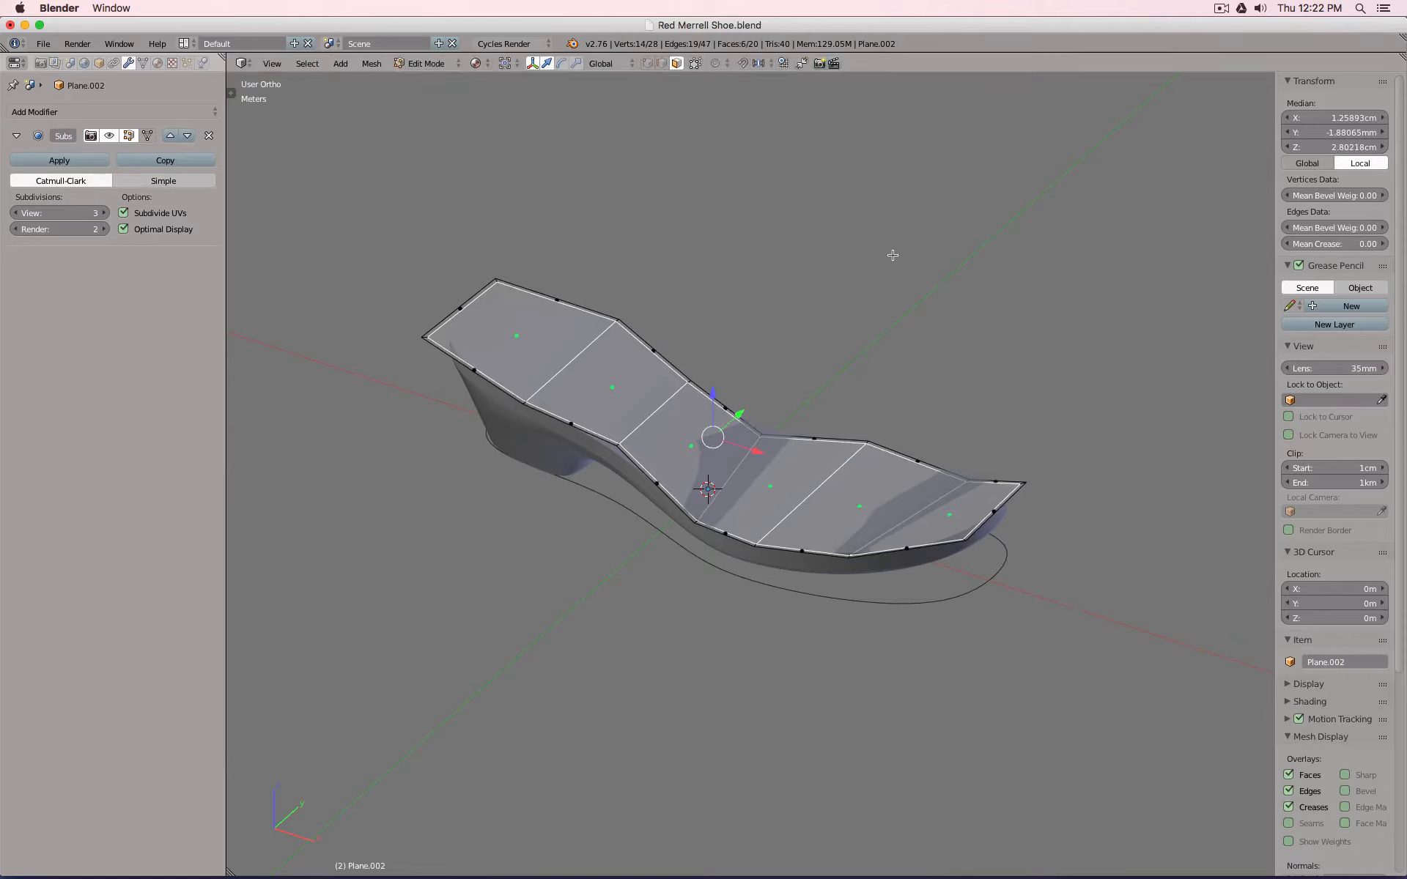
Invert the selection, delete the narrow border faces around the inset, and turn the modifier's edit-cage display back on.
key(ctrl+i)
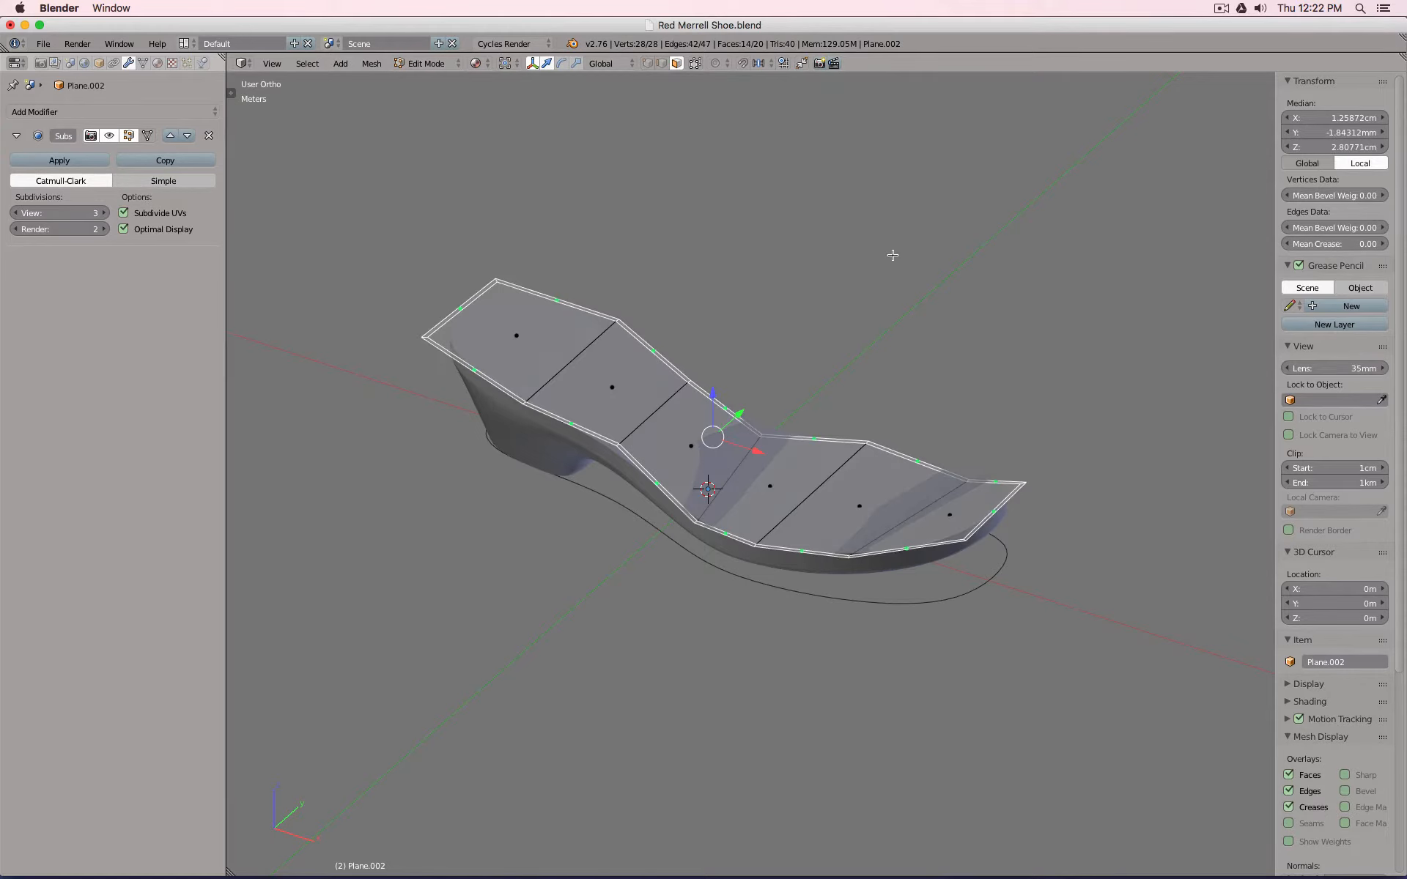
key(x)
click(854, 123)
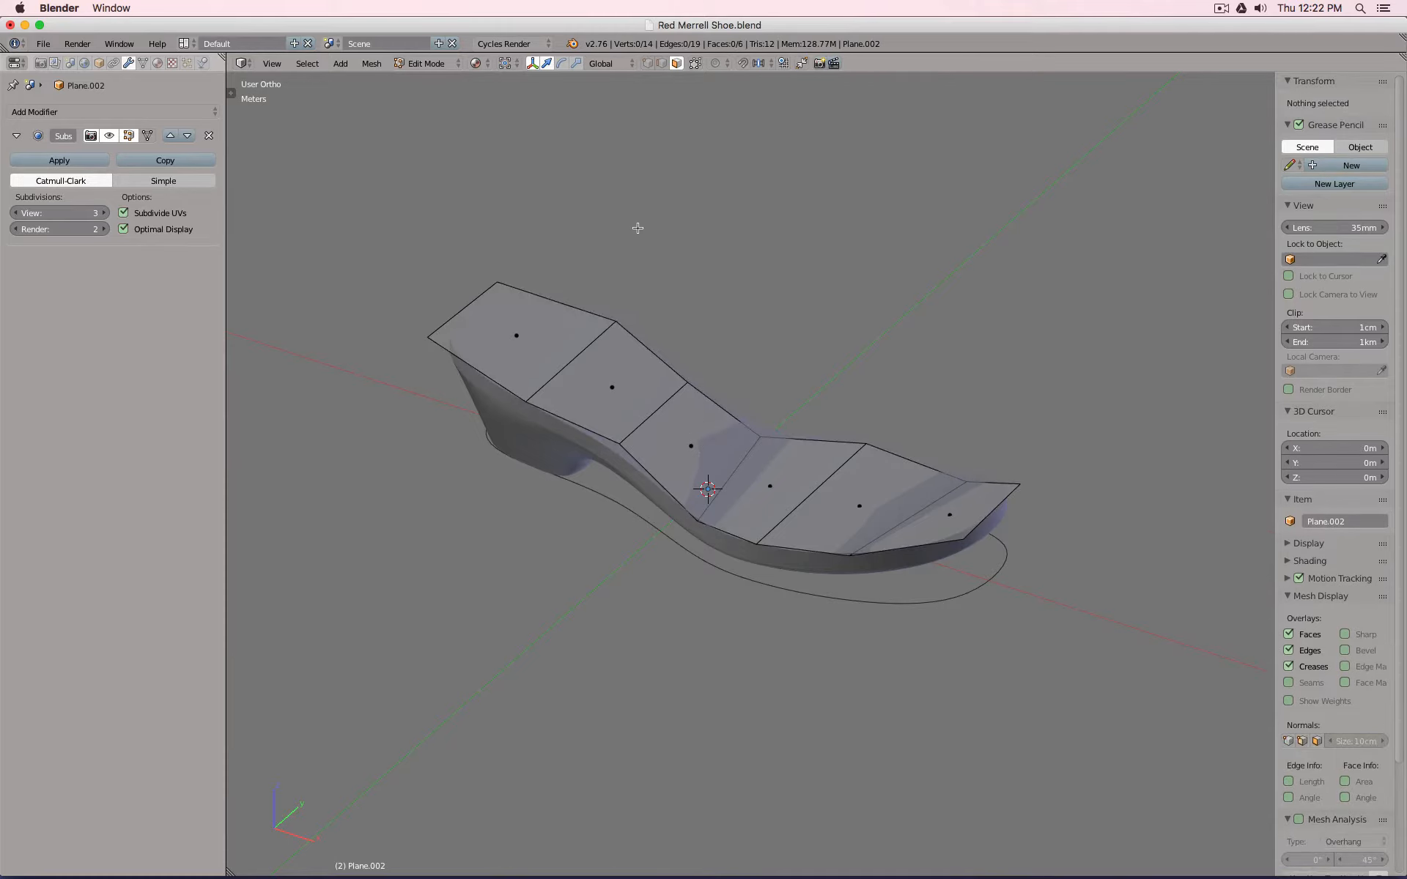
click(147, 135)
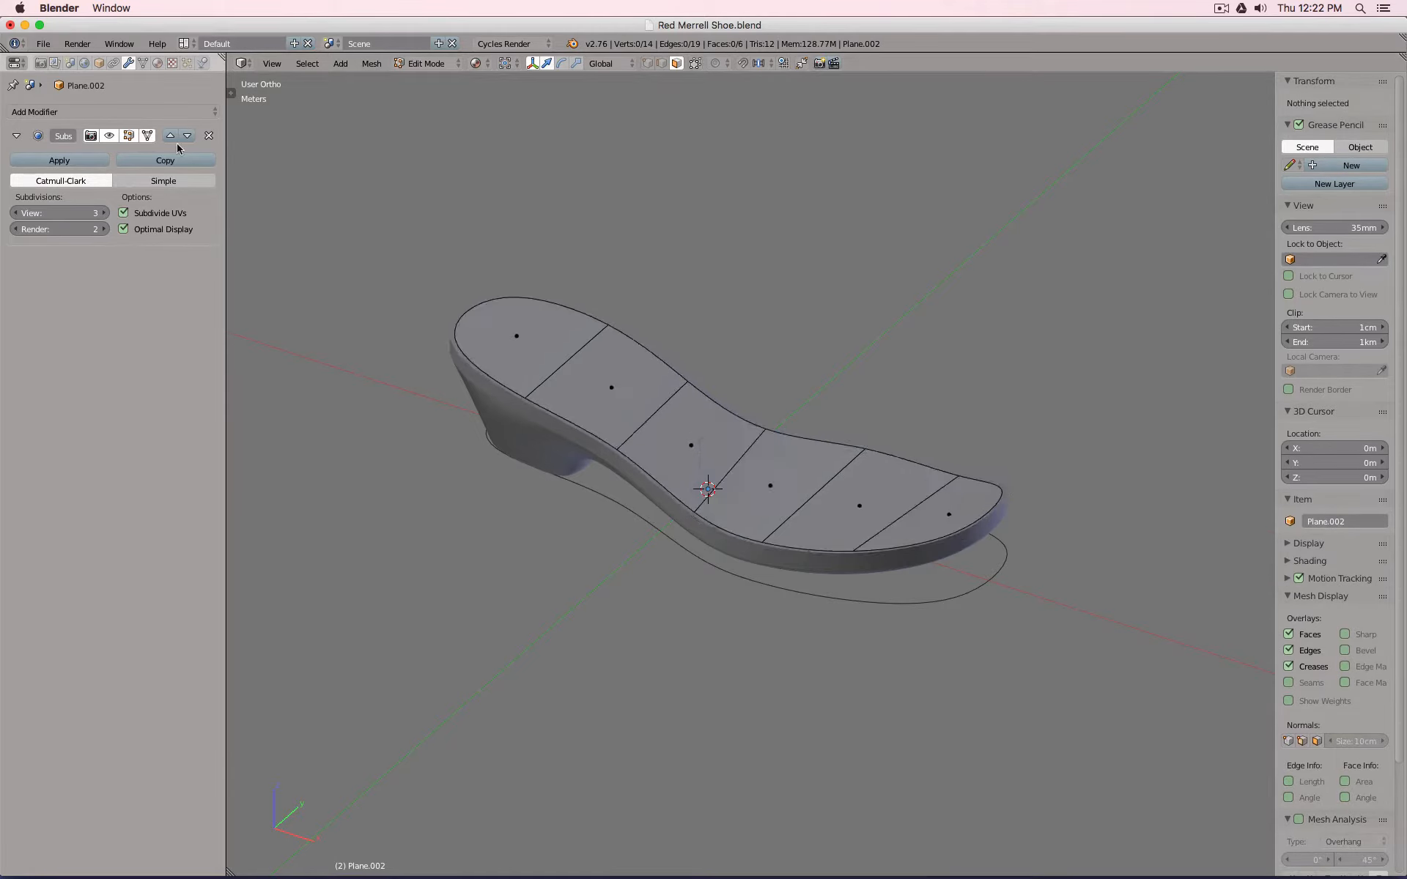
Select all faces of the inset surface and extrude them straight up about 3.2 cm along Z.
middle_drag(618, 273, 713, 127)
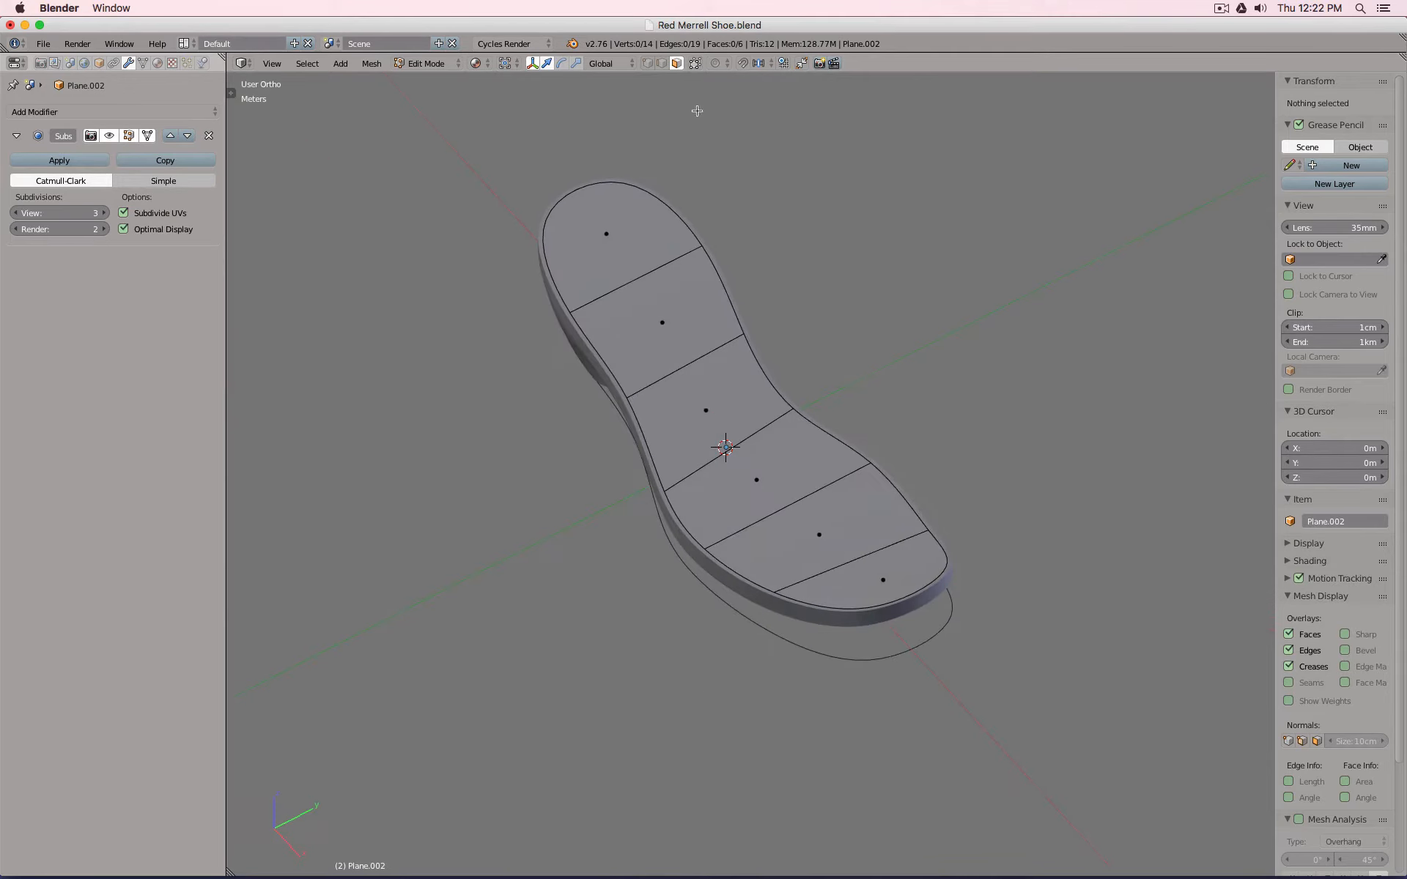
key(a)
middle_drag(703, 188, 837, 276)
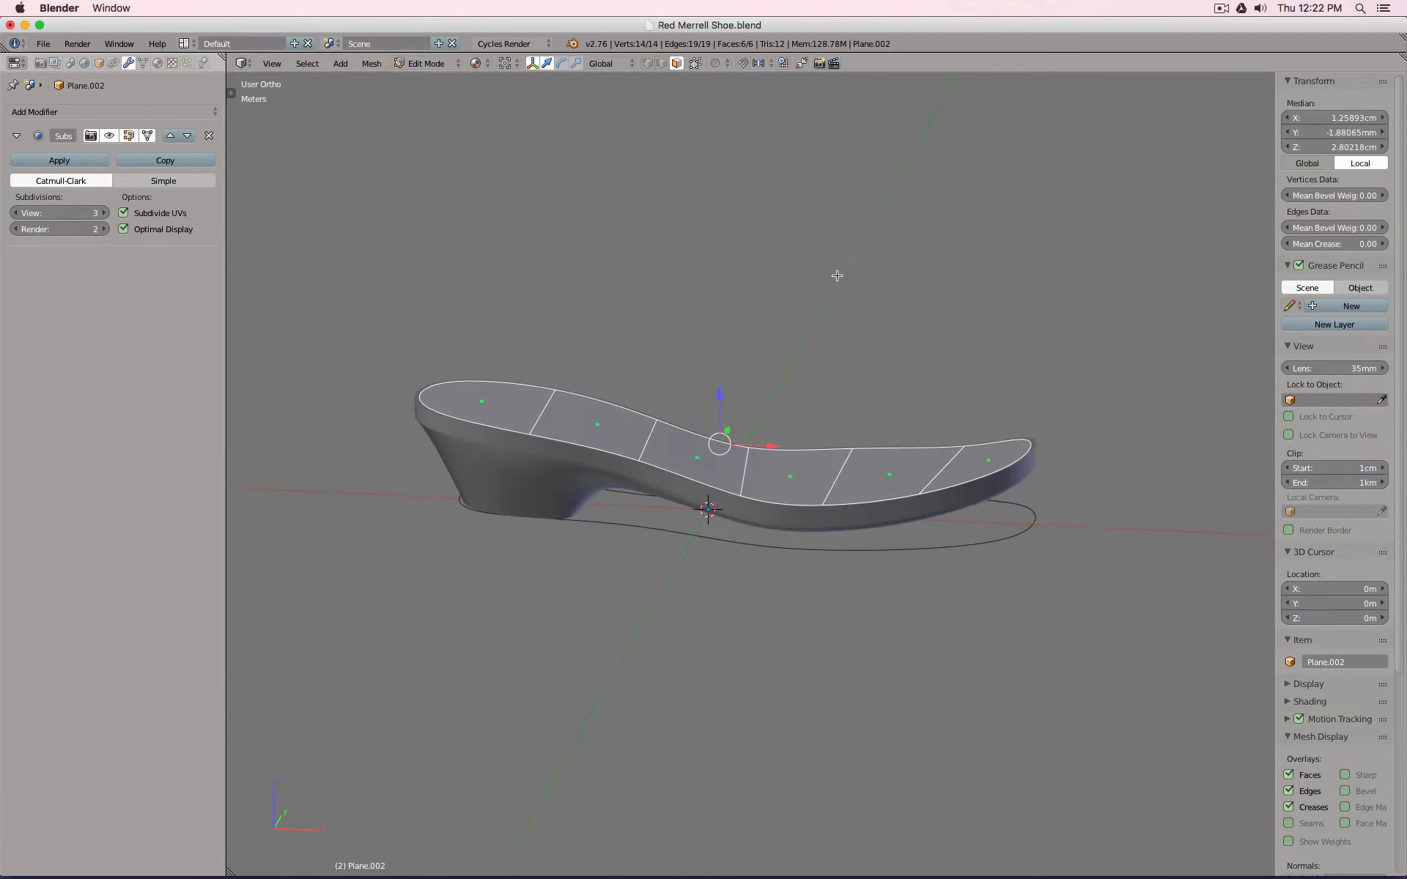
key(i)
click(810, 317)
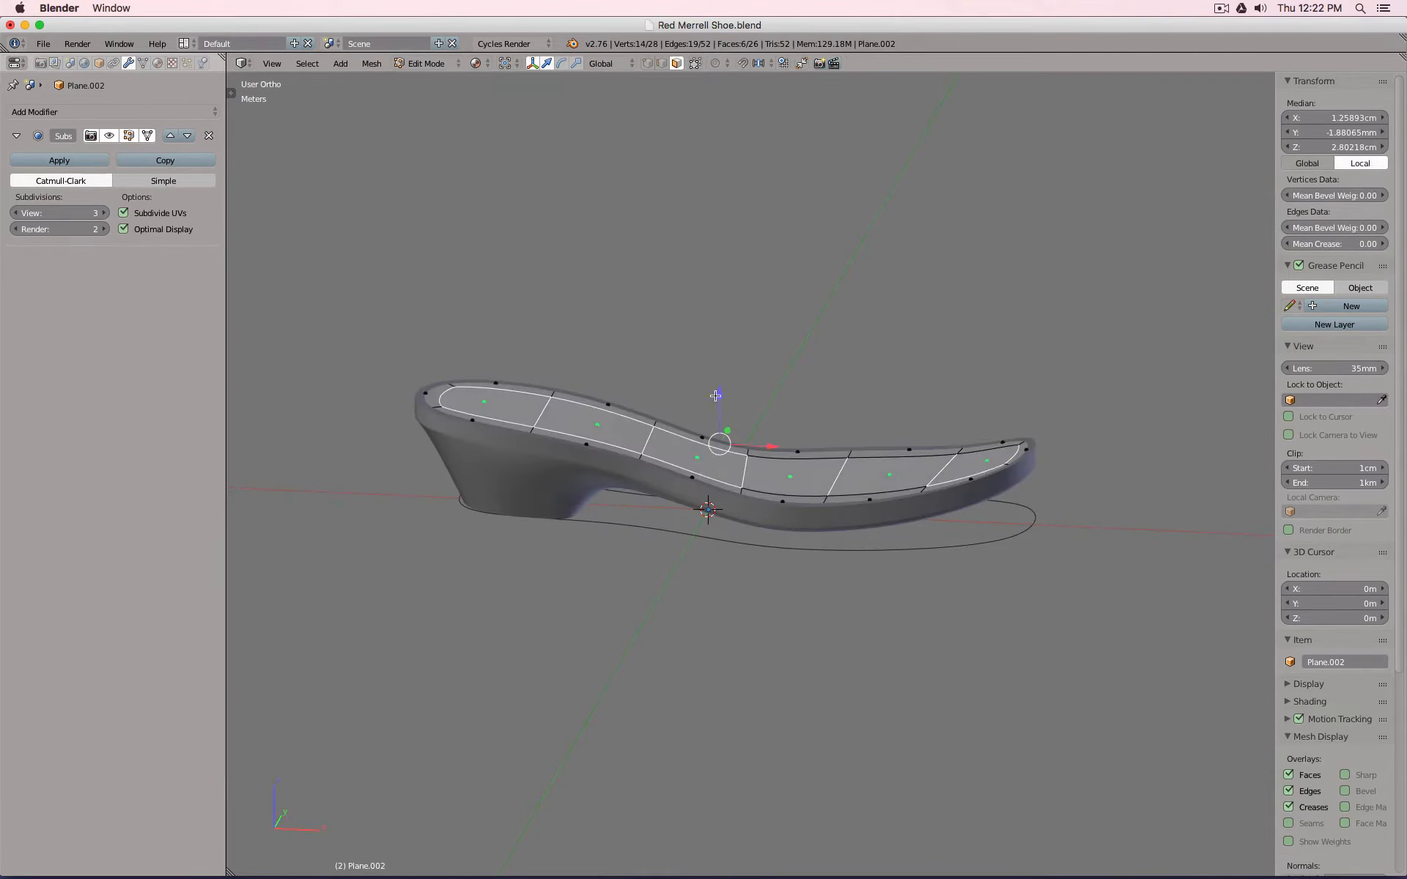
key(g)
key(z)
click(856, 340)
Delete the extrusion's raised top faces and its six bottom faces to leave only the side wall, and leave mesh editing.
key(x)
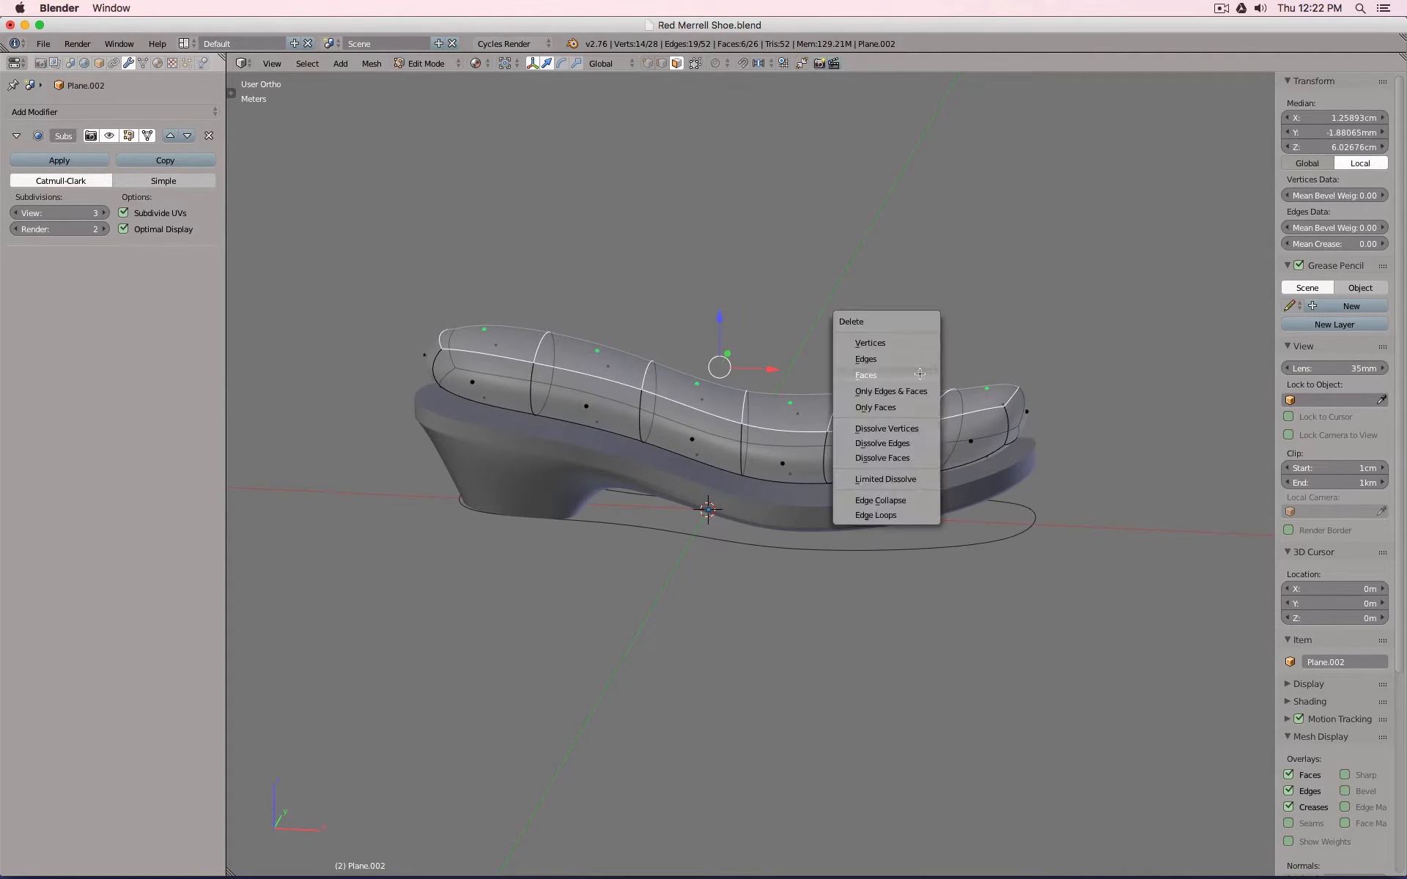
click(921, 374)
middle_drag(920, 374, 499, 399)
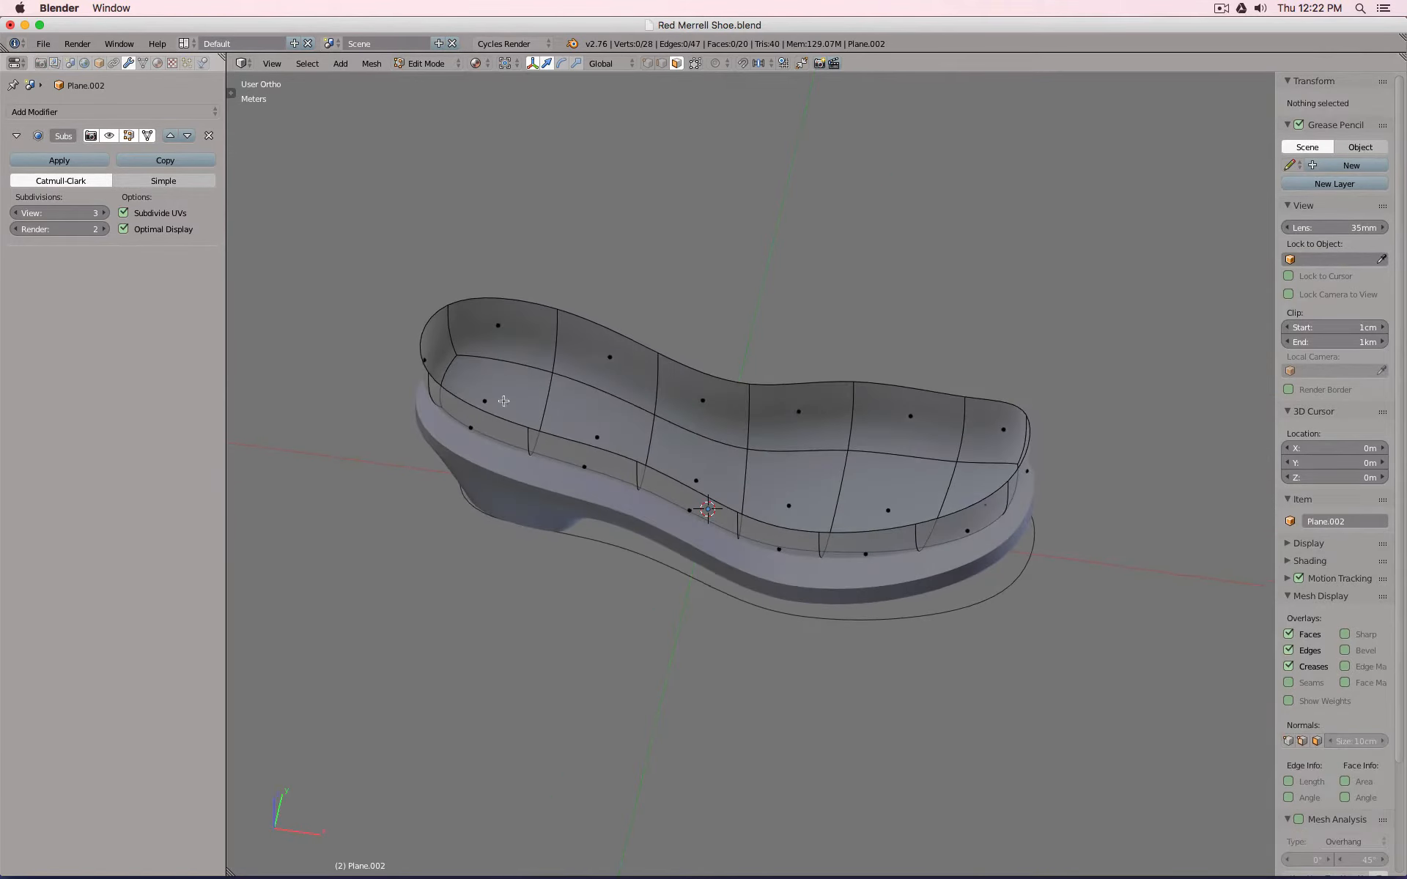
right_click(499, 399)
shift+right_click(593, 421)
shift+right_click(681, 462)
shift+right_click(784, 488)
shift+right_click(924, 501)
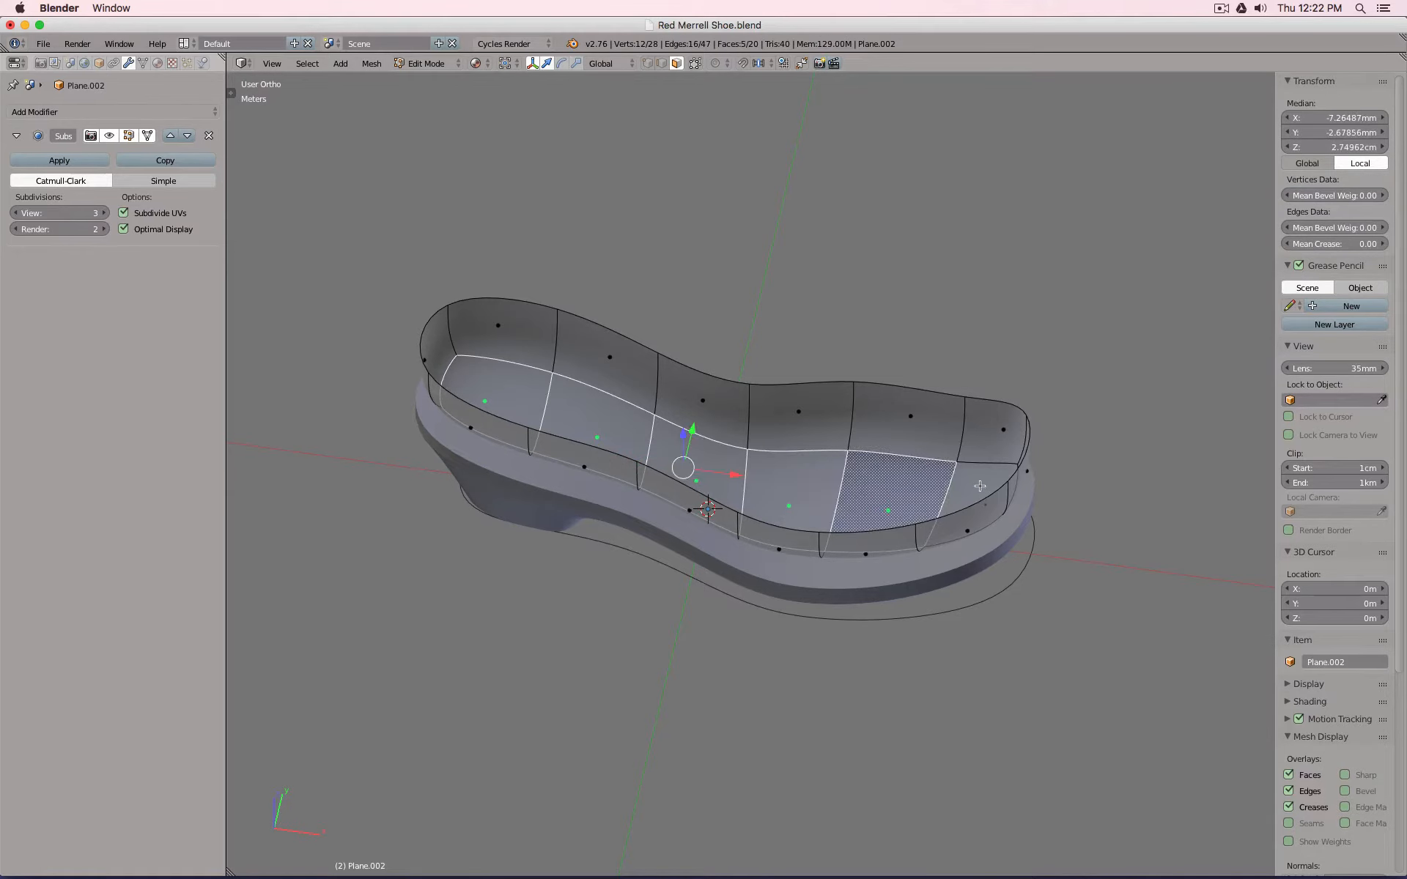
key(x)
click(952, 486)
key(Tab)
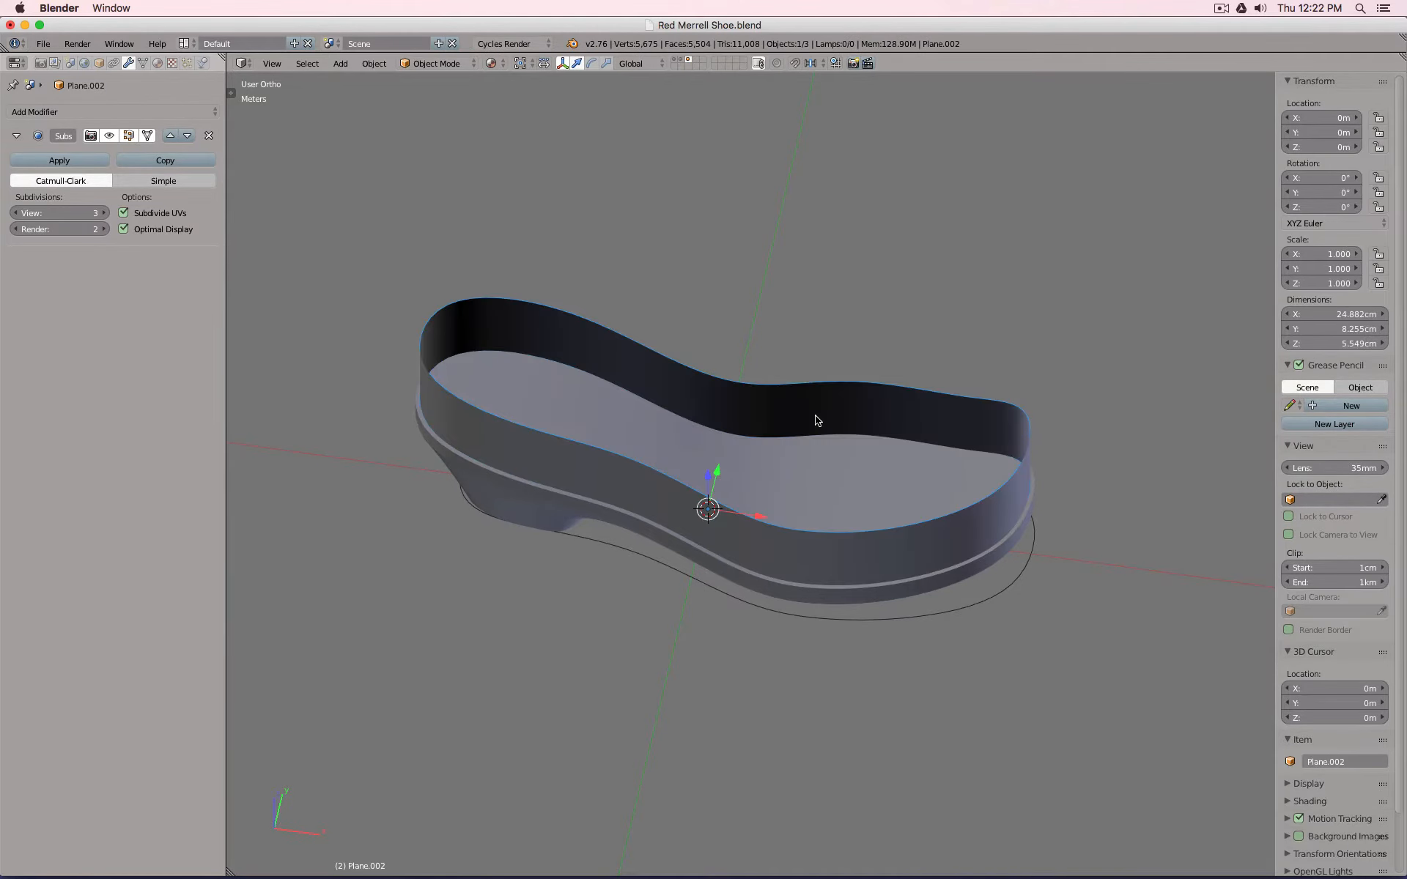
Show the upper's scan in front view and move the wall's top heel edge about 1.6 cm forward and 2.4 cm up.
key(KP_1)
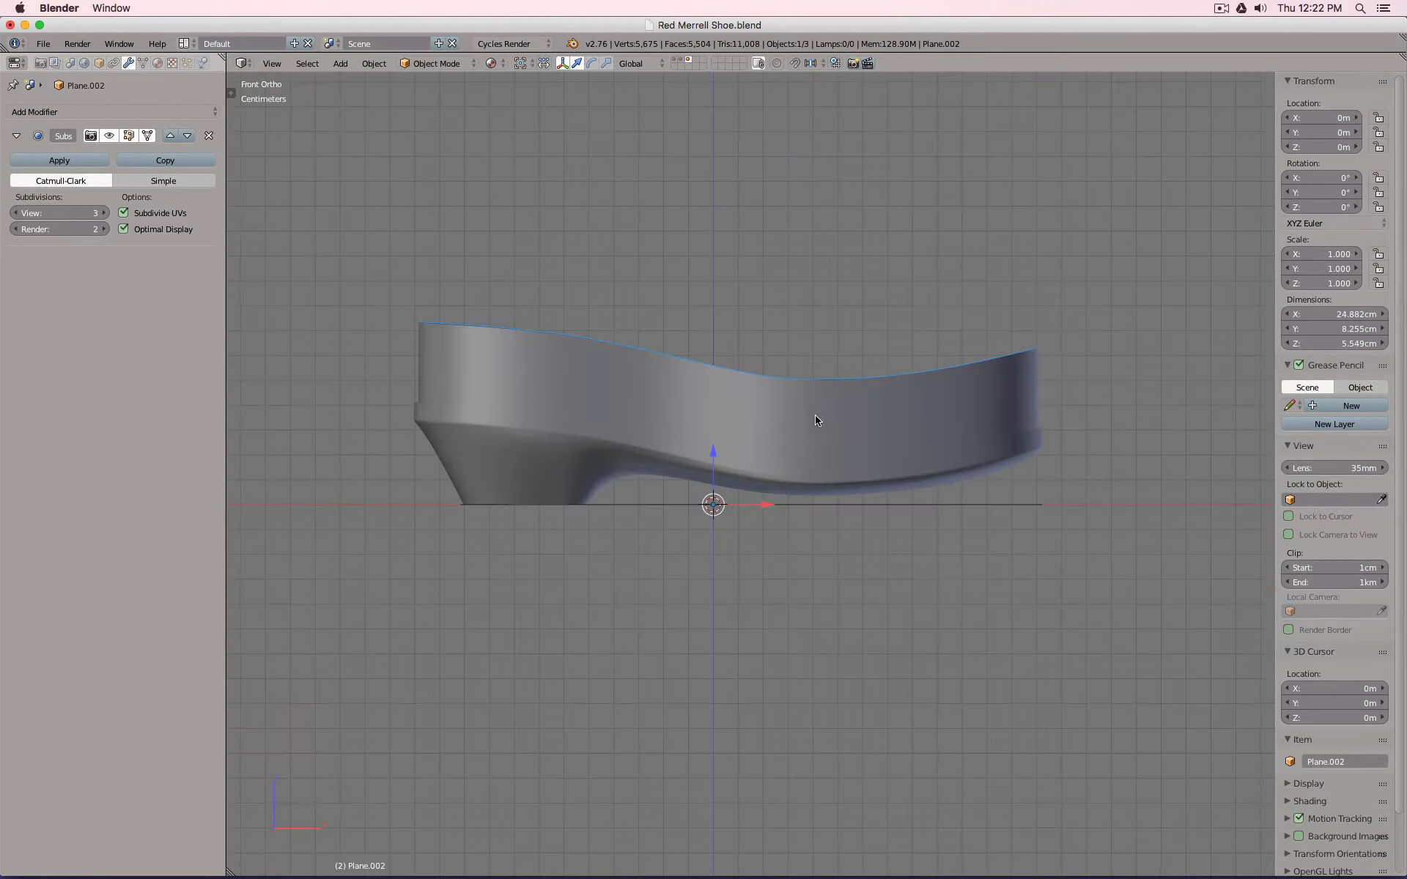
shift+click(675, 59)
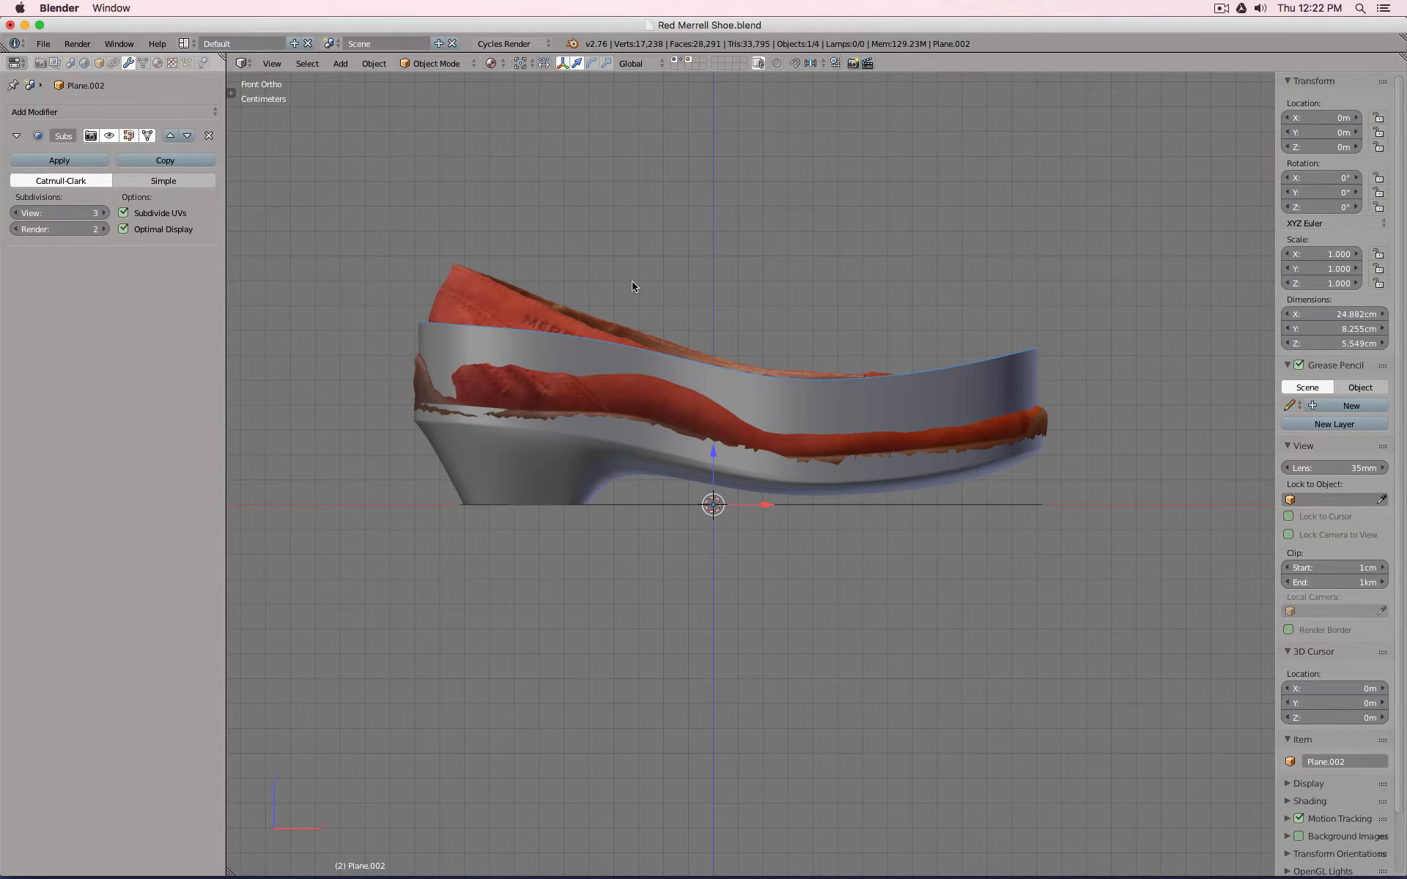
key(Tab)
click(662, 63)
right_click(410, 333)
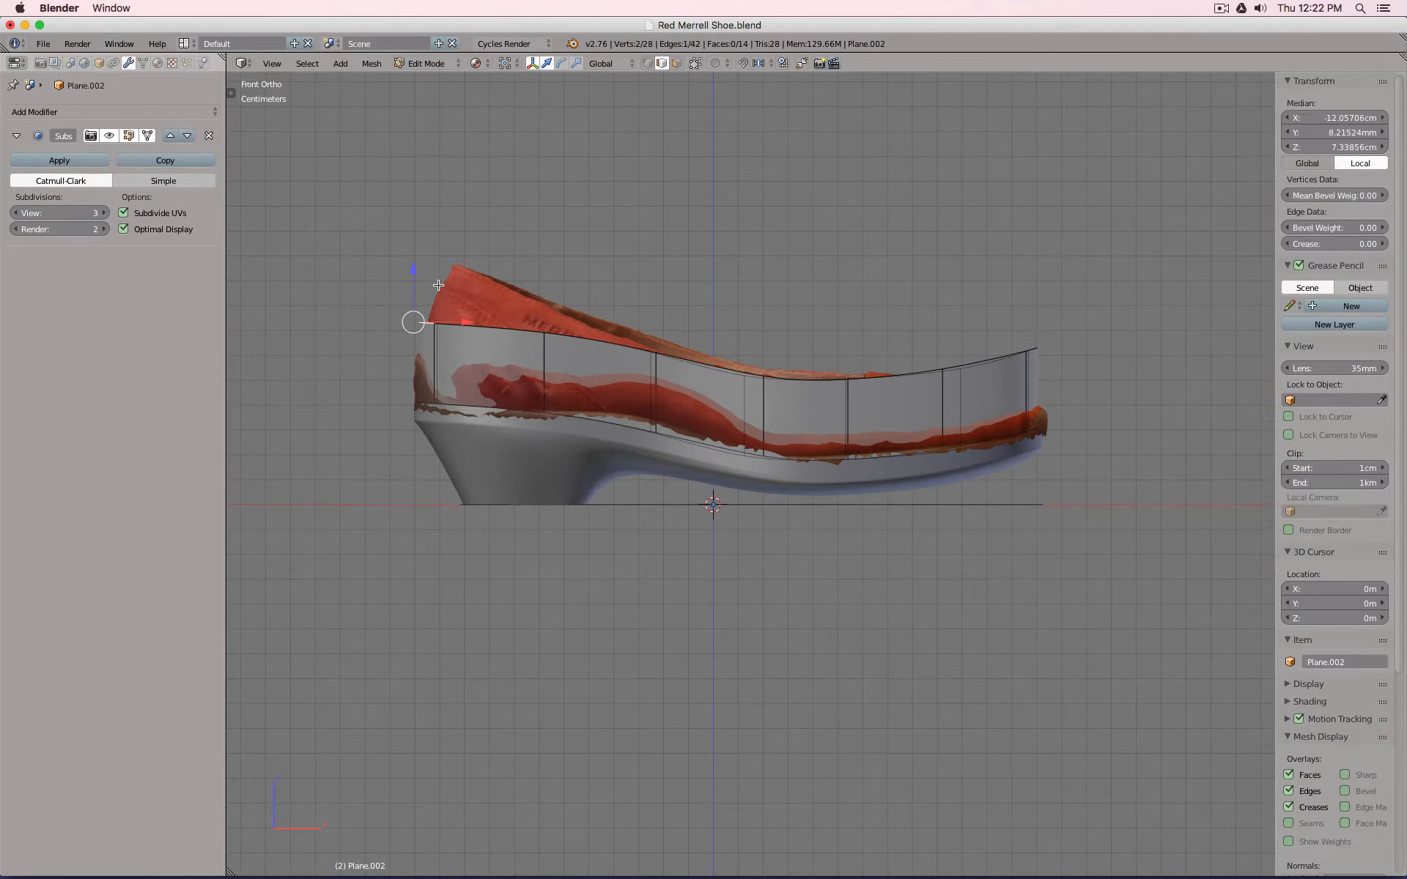
key(g)
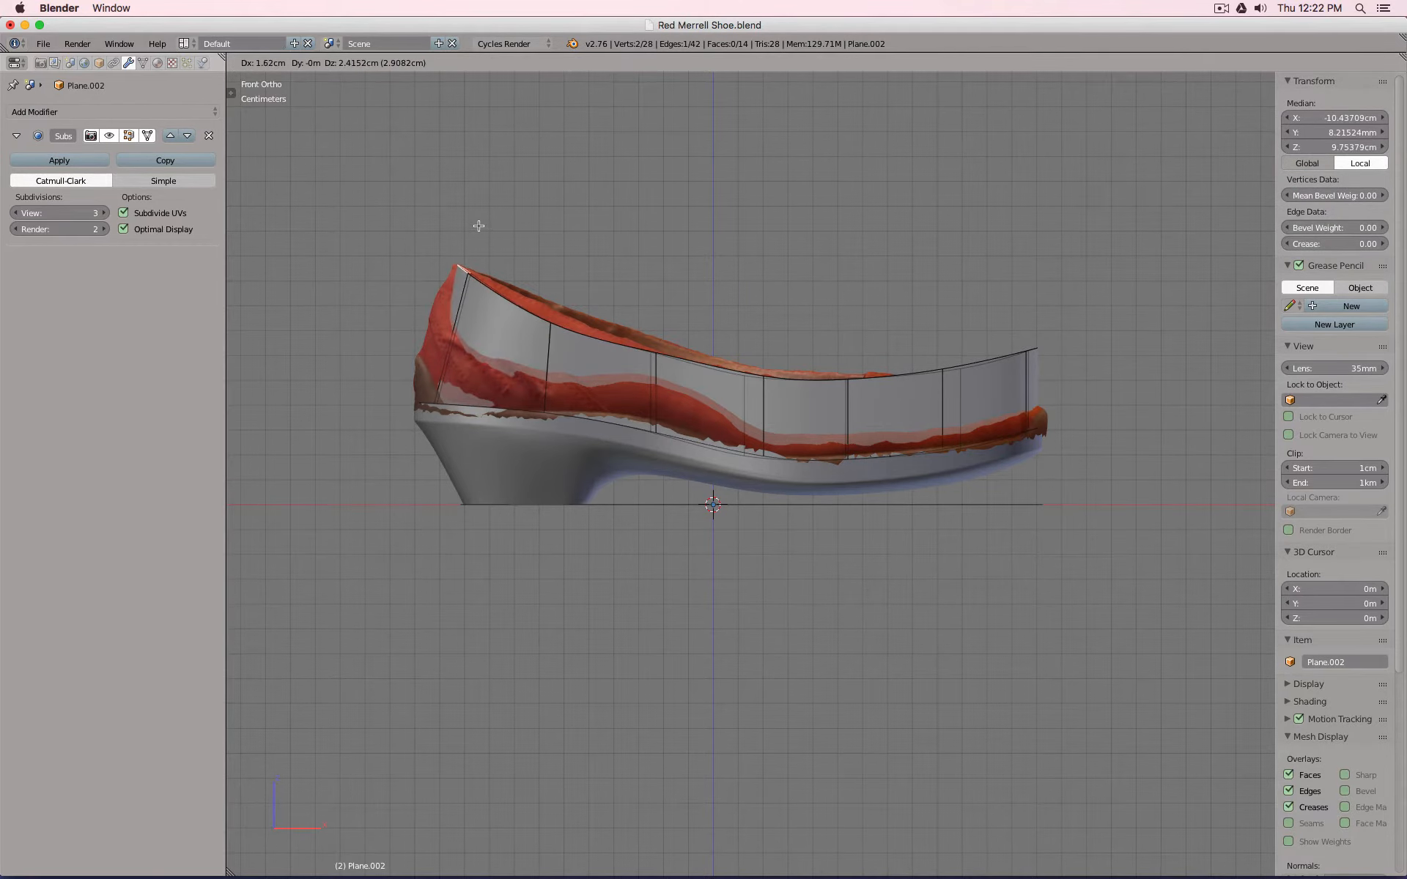
click(478, 225)
Move the second and third pairs of top rim vertices from the heel up onto the scan's opening line.
click(648, 64)
key(z)
key(a)
key(b)
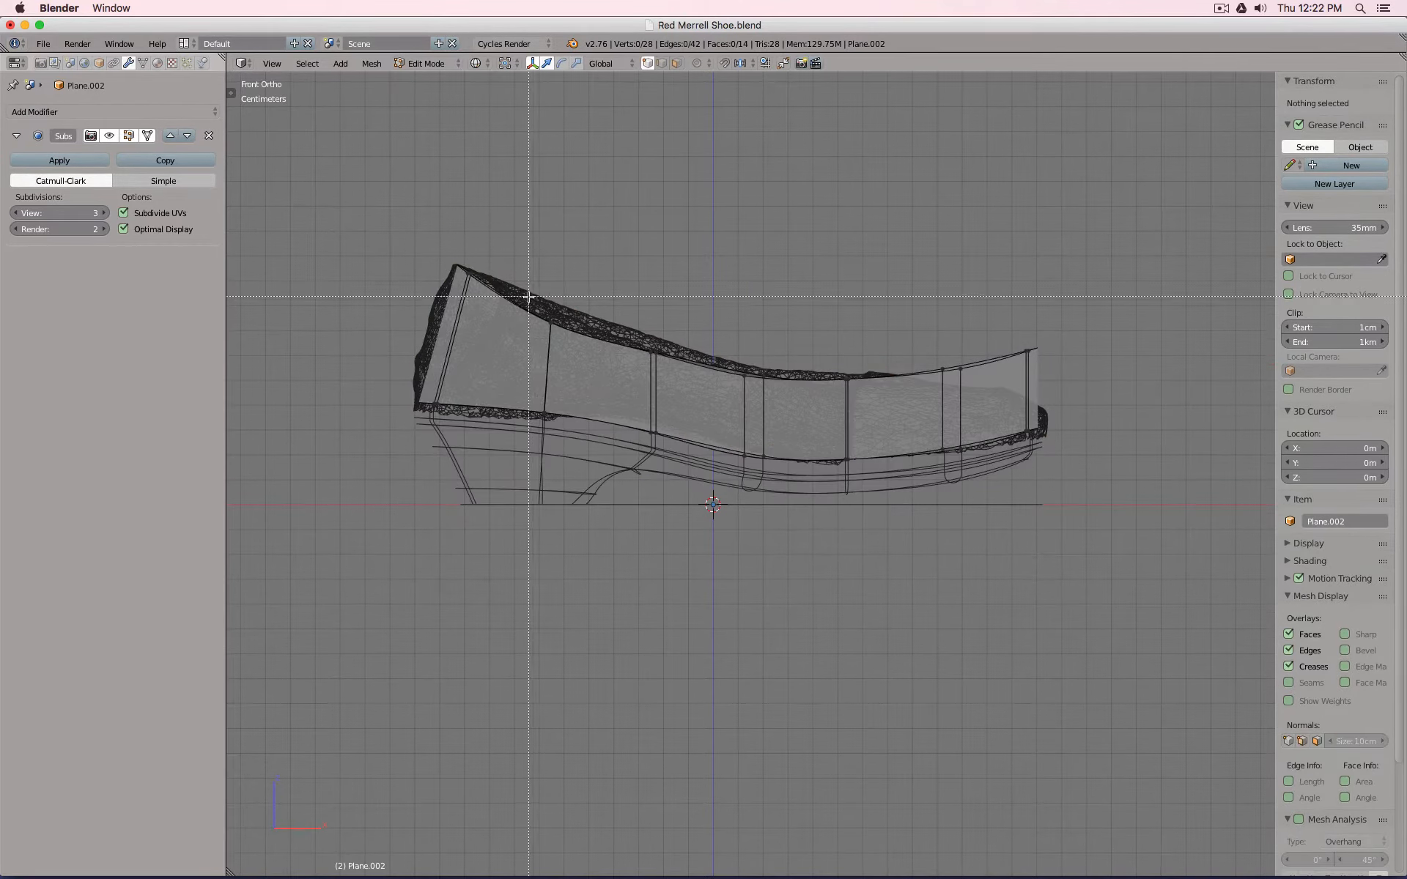
drag(528, 297, 574, 346)
key(g)
click(595, 321)
key(z)
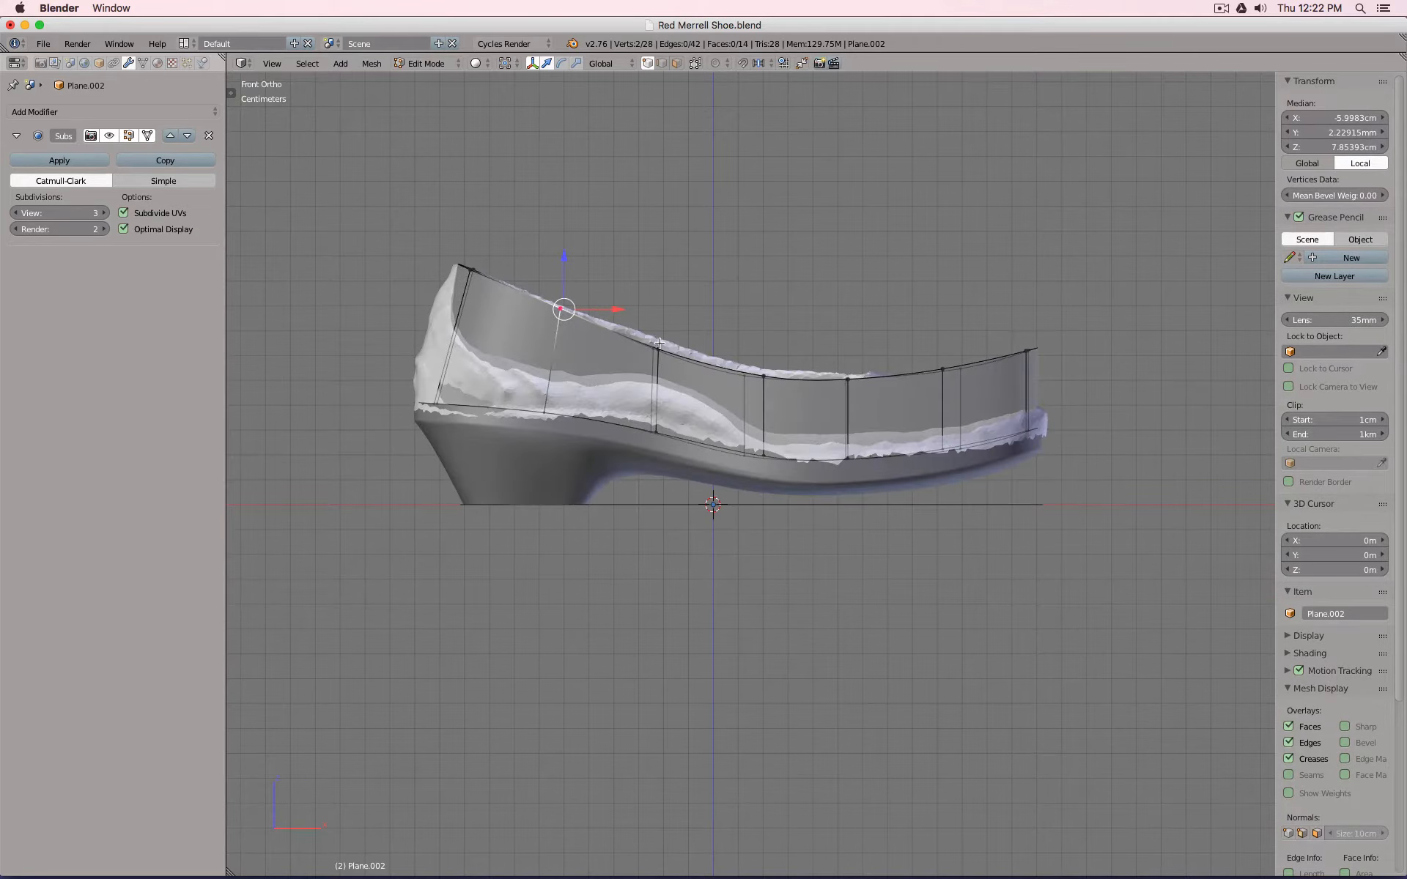
right_click(659, 343)
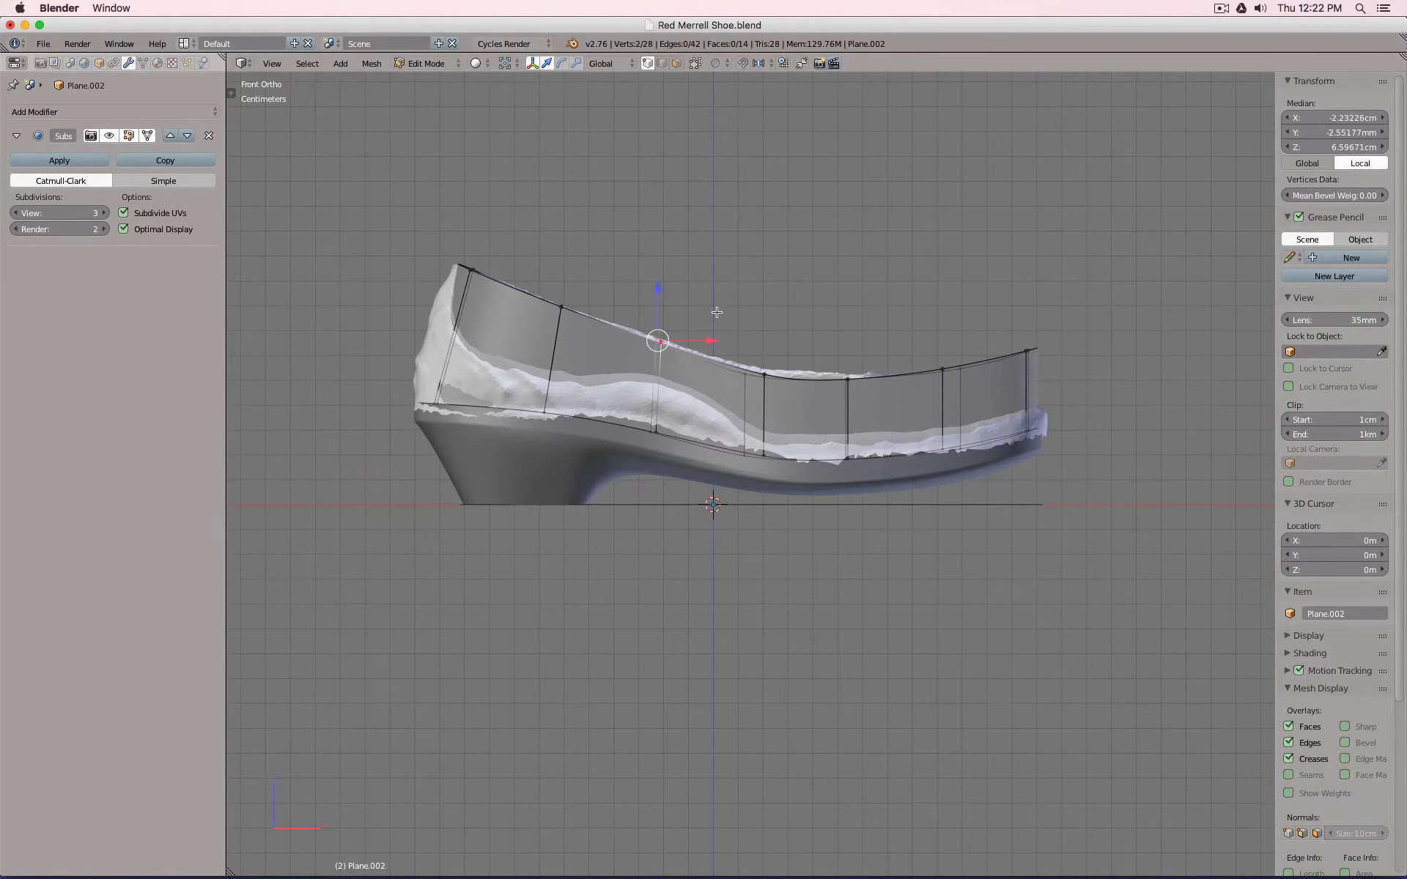
middle_drag(717, 312, 691, 378)
key(KP_1)
key(z)
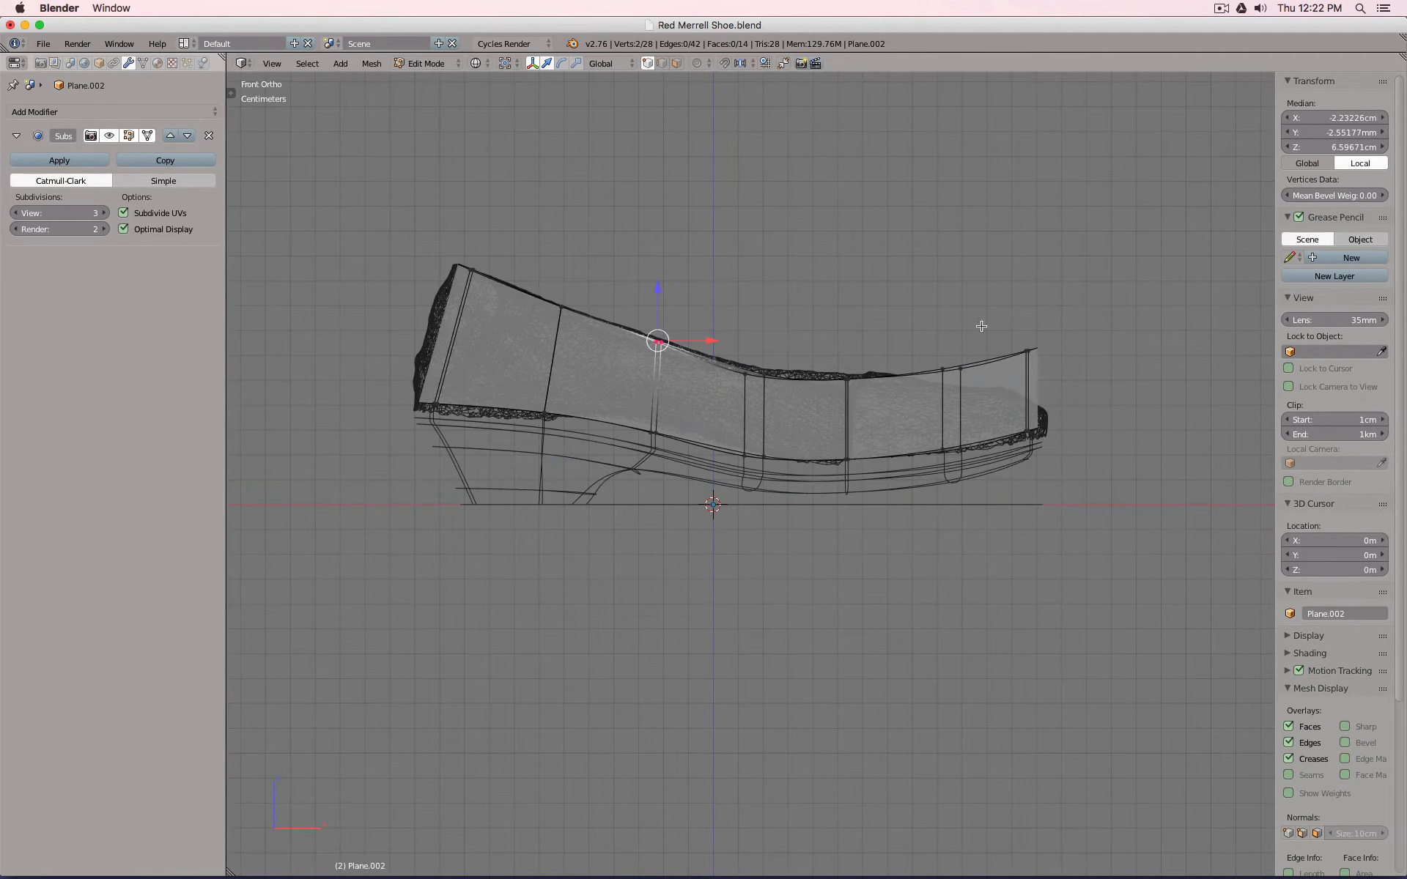
Move the fourth and fifth pairs of top rim vertices from the heel onto the scan's outline in front view.
key(a)
key(b)
drag(730, 355, 855, 389)
key(g)
click(785, 384)
key(a)
key(b)
key(g)
click(853, 389)
Lower the sixth rim vertex pair to the scan's outline and move the toe-end pair about 1 cm back and 1.7 cm down.
key(a)
key(b)
drag(929, 348, 969, 386)
key(g)
click(966, 414)
key(a)
key(b)
drag(1009, 337, 1052, 401)
key(g)
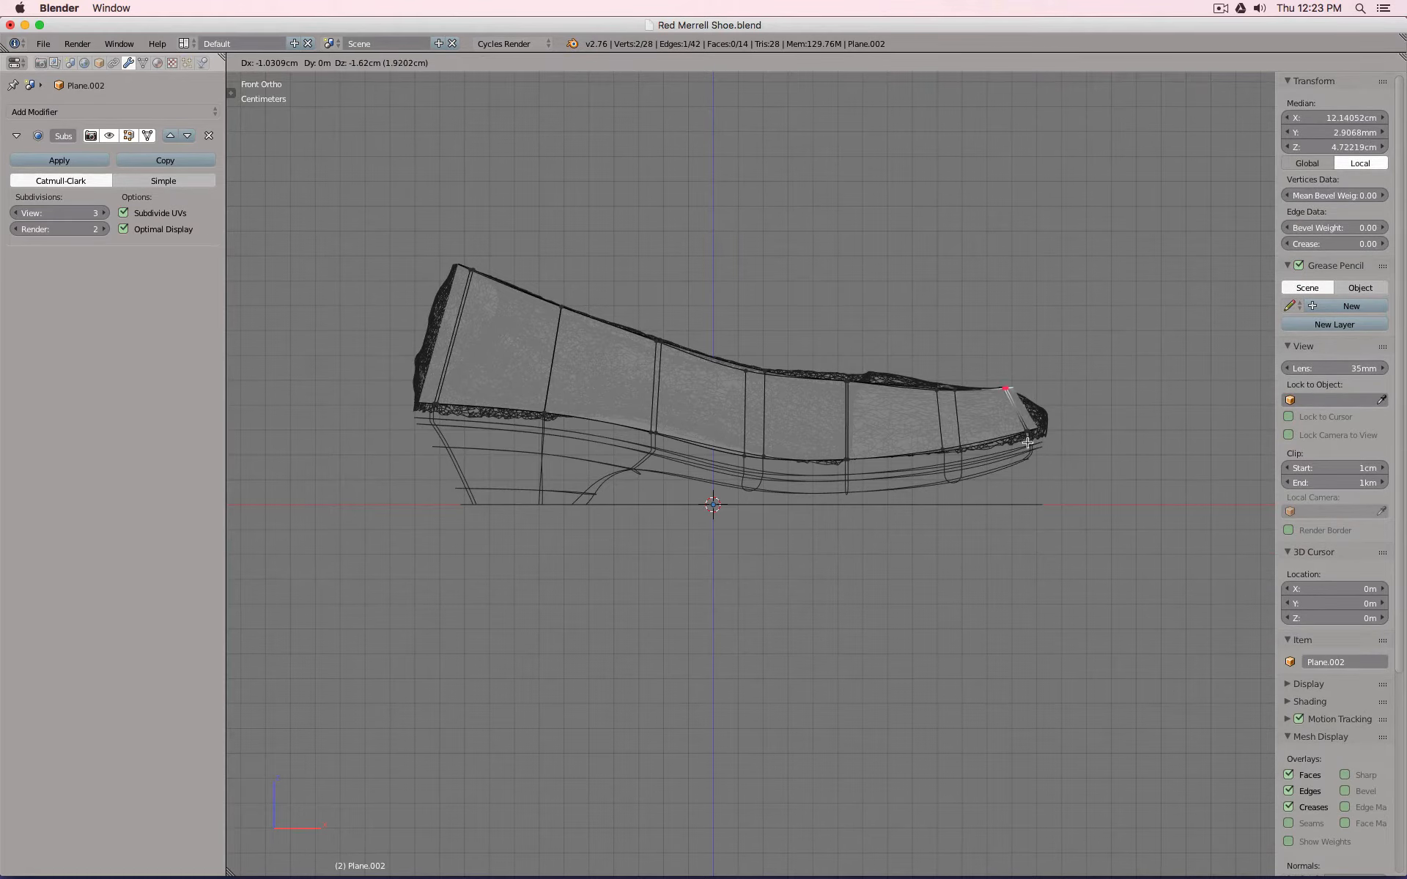
click(1028, 444)
key(z)
Fill two adjacent four-vertex faces across the toe end of the wall's top rim to form the toe cover.
mouse_move(948, 307)
middle_down()
mouse_move(930, 383)
mouse_move(748, 326)
mouse_move(719, 369)
middle_up()
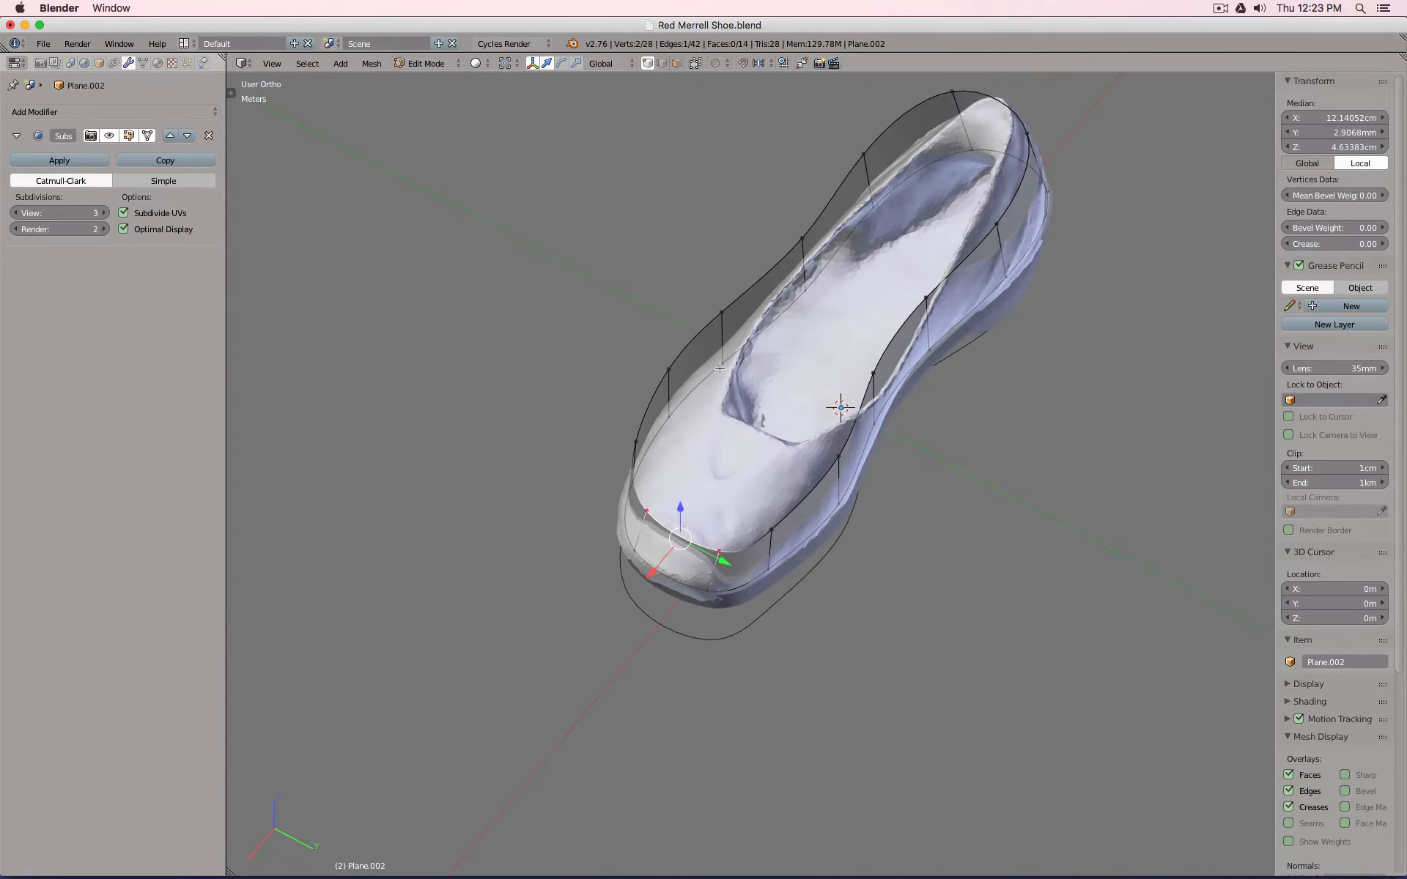
shift+right_click(628, 454)
shift+right_click(772, 519)
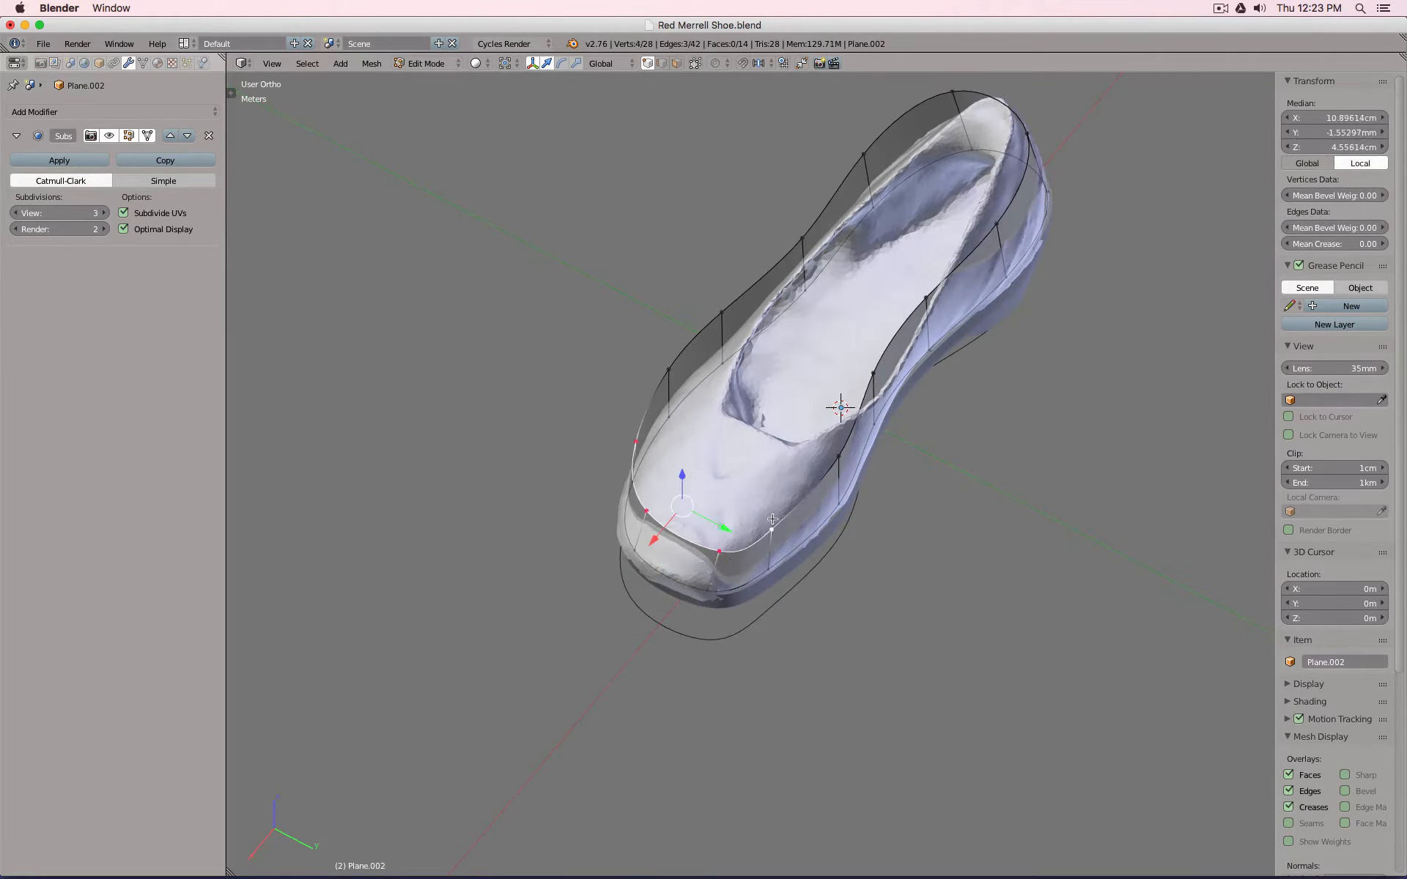
key(f)
right_click(839, 461)
shift+right_click(668, 372)
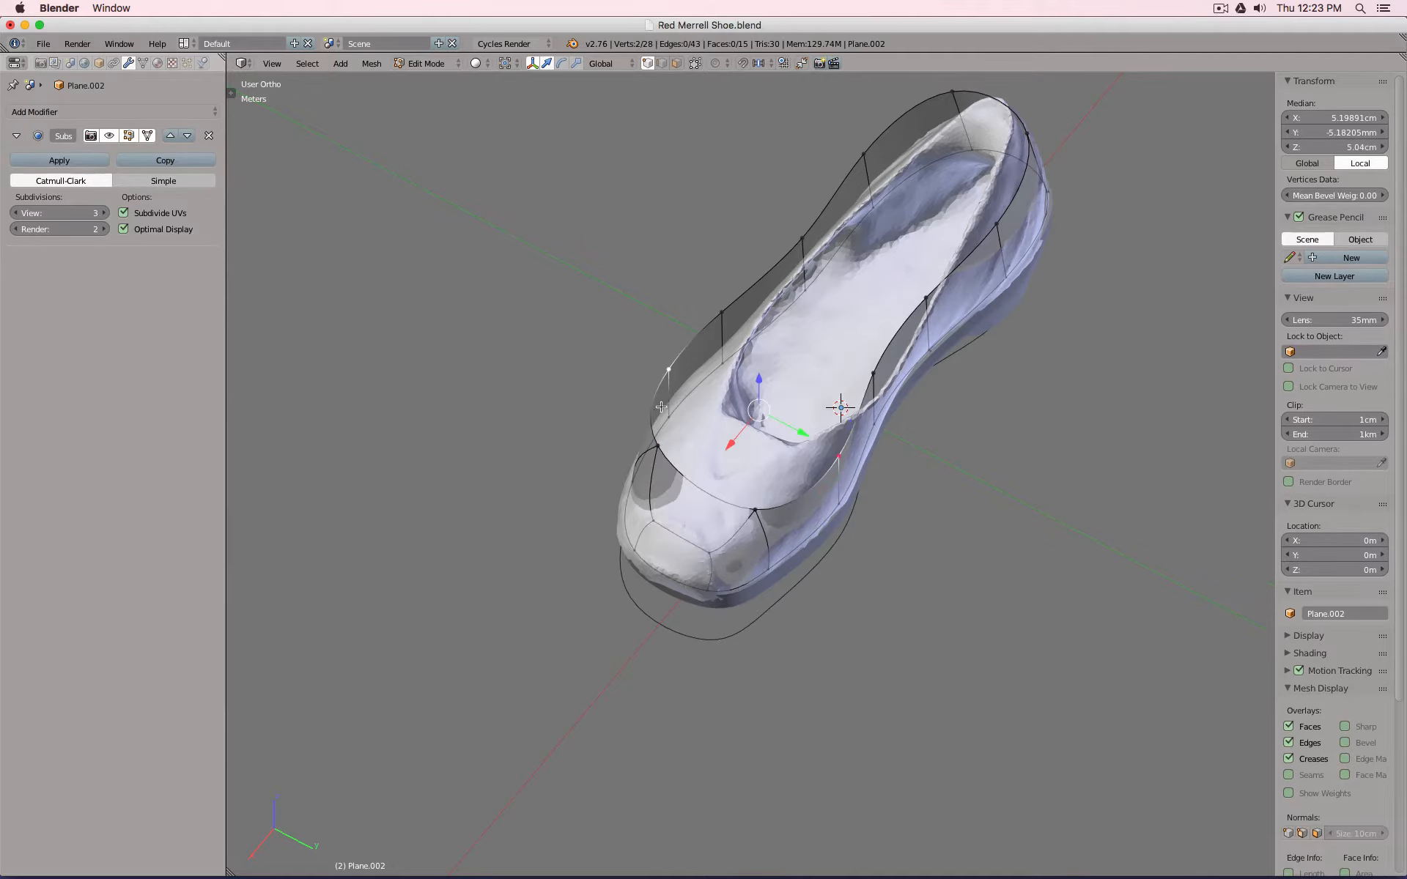
shift+right_click(662, 444)
shift+right_click(838, 515)
key(f)
Move the rim vertices at the heel end of the opening inward along Y onto the scan's collar.
middle_drag(793, 388, 647, 283)
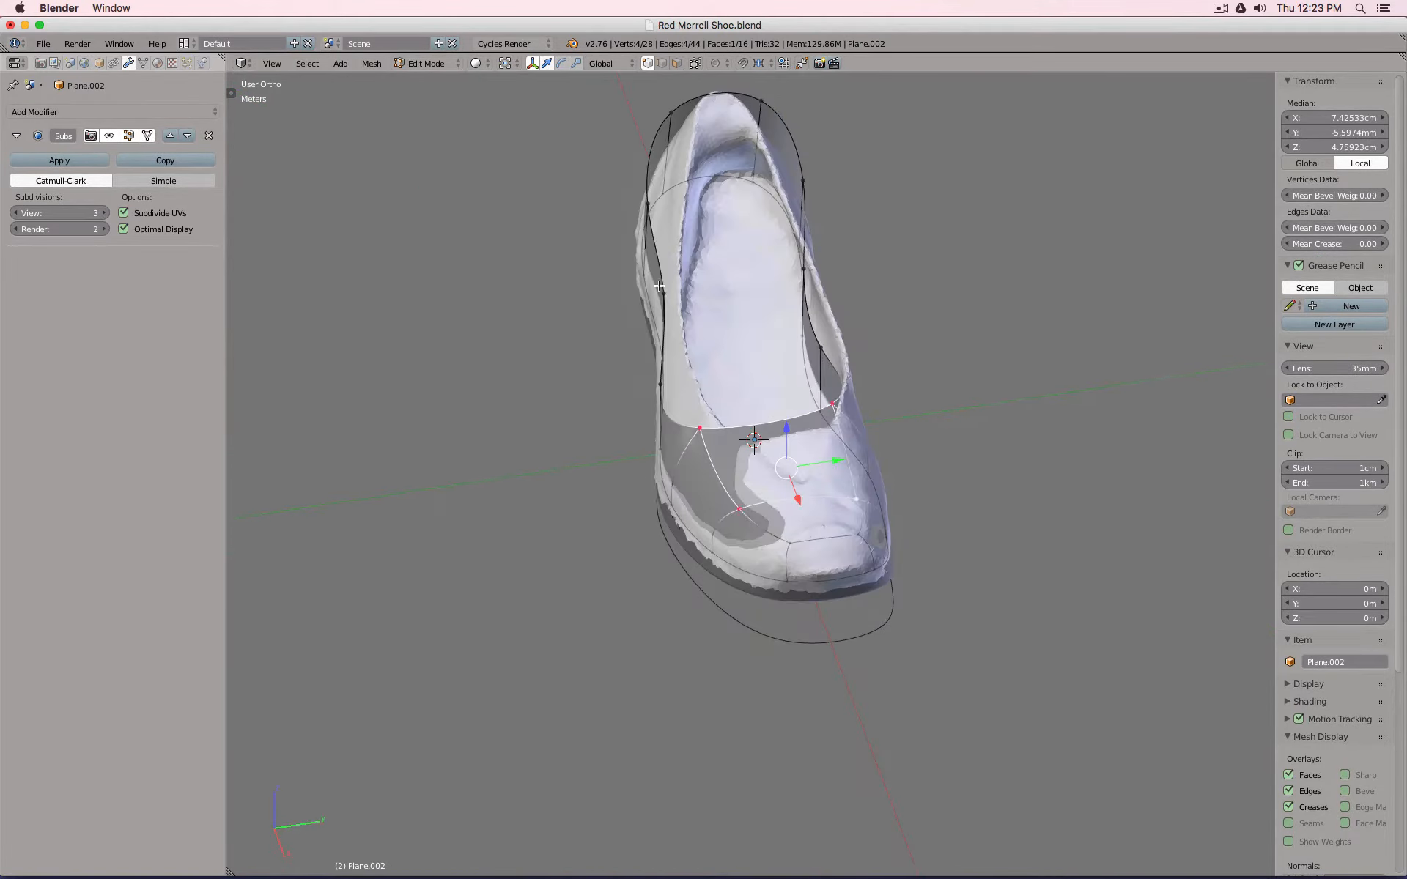
right_click(647, 283)
shift+middle_drag(740, 276, 705, 455)
right_click(624, 394)
drag(669, 383, 710, 382)
right_click(674, 300)
drag(674, 266, 701, 262)
right_click(739, 279)
drag(788, 257, 747, 258)
Reposition the rim vertices along the opening's +Y side to follow the scan's edge.
right_click(774, 365)
drag(825, 353, 795, 354)
right_click(769, 448)
drag(829, 441, 841, 436)
right_click(790, 528)
drag(830, 525, 861, 520)
right_click(784, 447)
middle_drag(837, 439, 806, 615)
right_click(803, 620)
drag(844, 613, 773, 679)
Reposition the rim vertices along the opening's -Y side to follow the scan's edge.
right_click(622, 594)
drag(639, 598, 686, 603)
right_click(610, 515)
drag(661, 525, 702, 528)
right_click(678, 411)
drag(726, 413, 703, 412)
right_click(668, 510)
drag(631, 577, 631, 564)
right_click(659, 601)
drag(630, 644, 629, 656)
drag(689, 611, 699, 610)
Move the opening's toe-end vertex on the +Y side about 0.6 cm inward and adjust the rim vertex behind it.
middle_drag(699, 610, 700, 563)
right_click(761, 612)
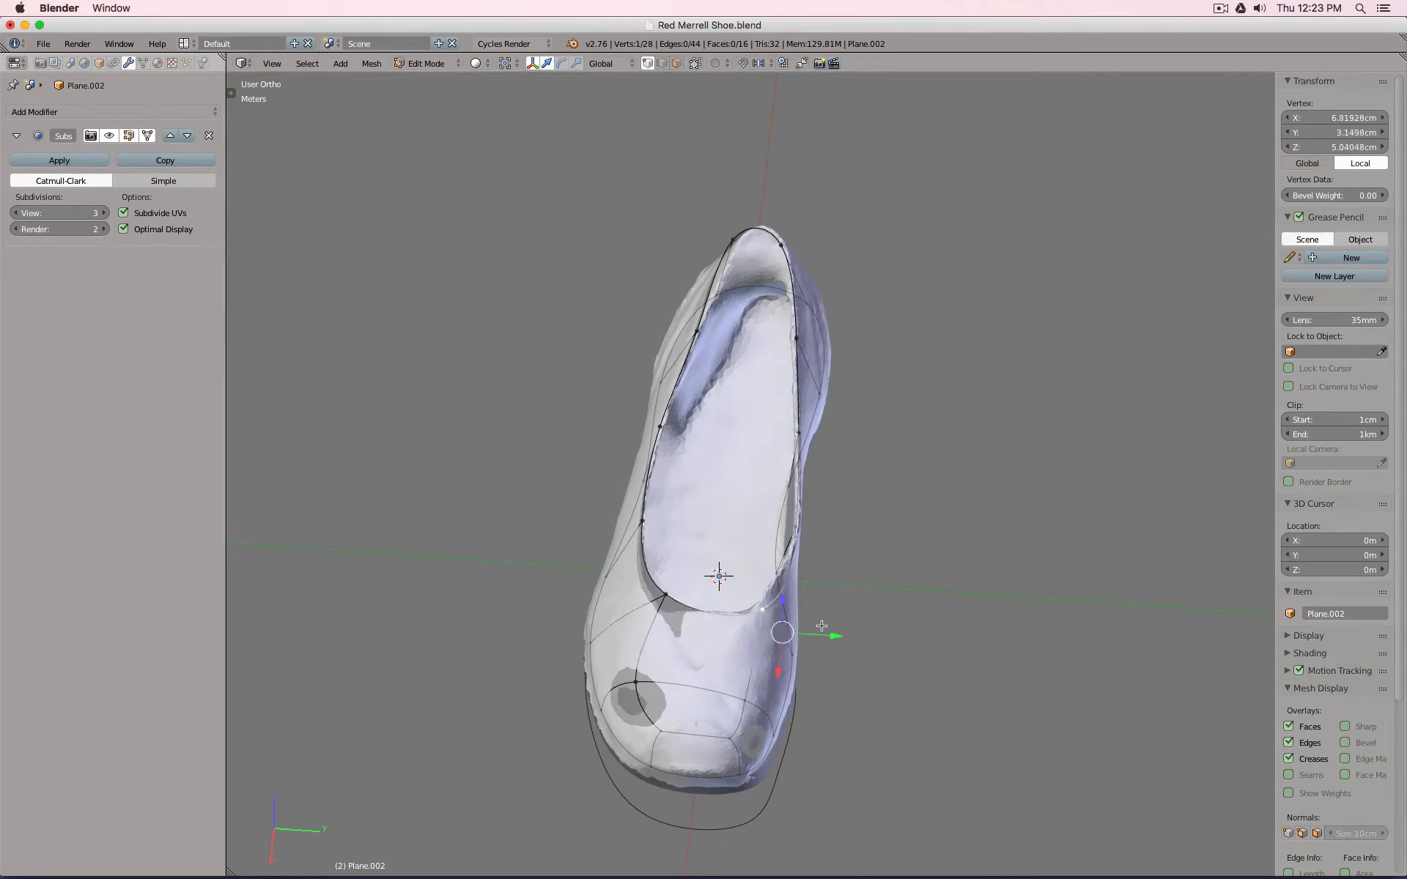
drag(831, 629, 812, 630)
middle_drag(812, 631, 841, 525)
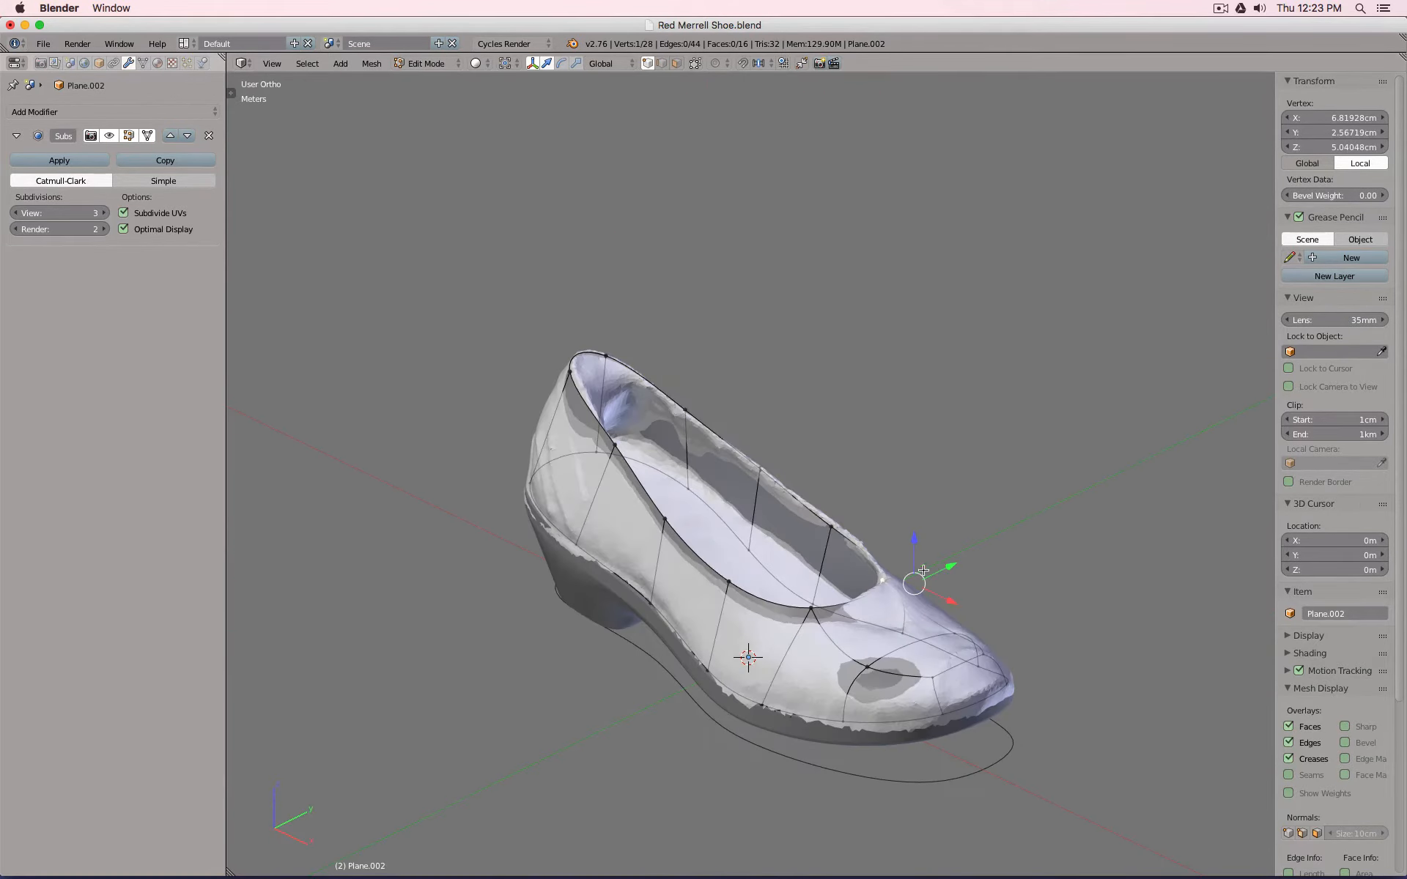
right_click(841, 526)
drag(863, 510, 872, 506)
In front view, raise the toe cap's rear vertex pair and move its front pair about 3 mm forward and 3 mm up.
middle_drag(872, 506, 970, 494)
key(KP_1)
scroll(917, 536, up, 6)
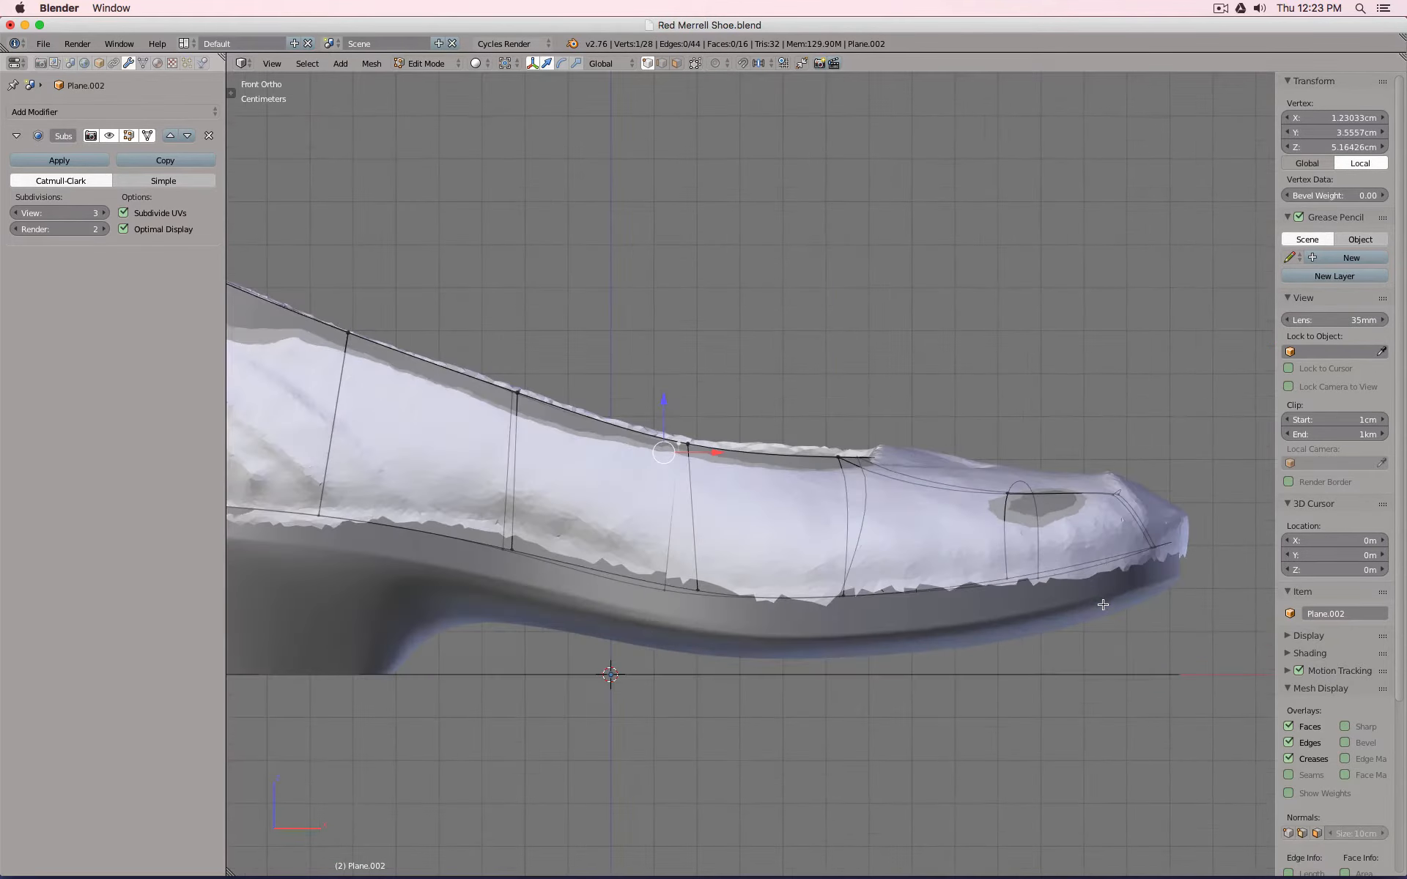
key(a)
right_click(917, 536)
shift+right_click(917, 537)
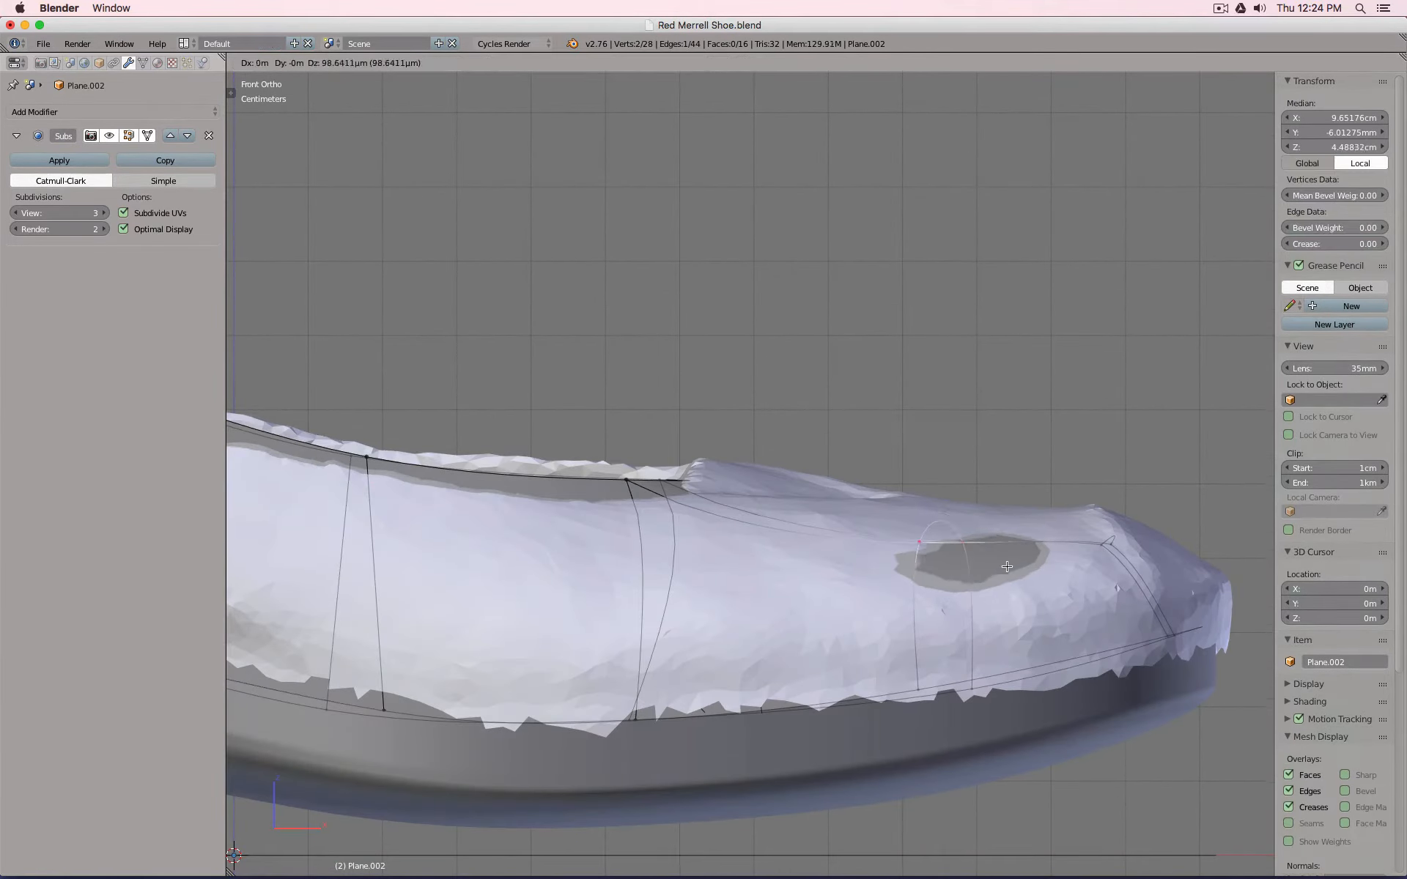
key(g)
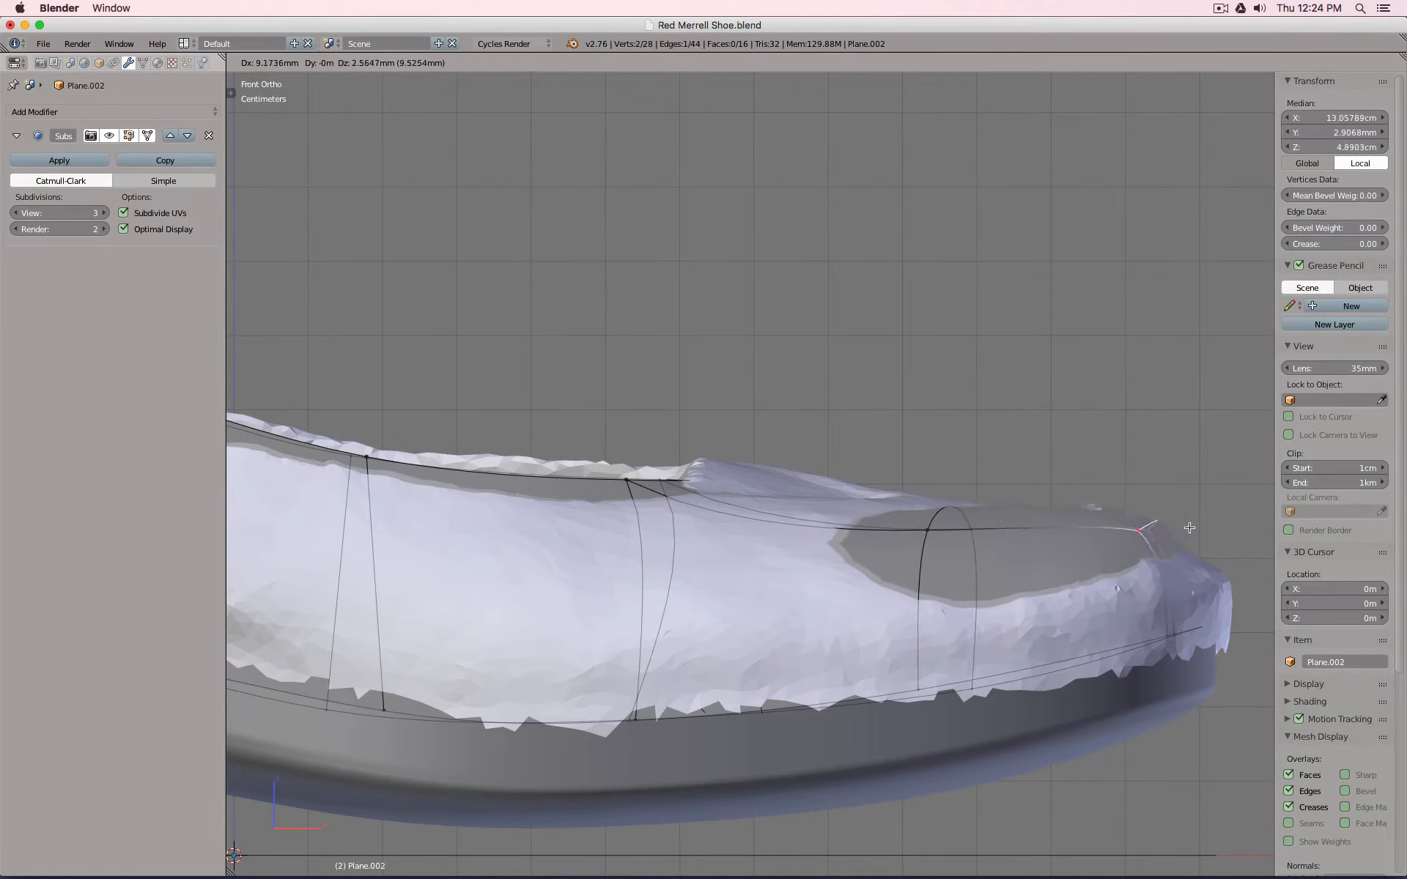
click(1168, 534)
Nudge two single vertices around the toe cover vertically to match the scan's surface.
scroll(1168, 535, down, 5)
middle_drag(1158, 579, 843, 556)
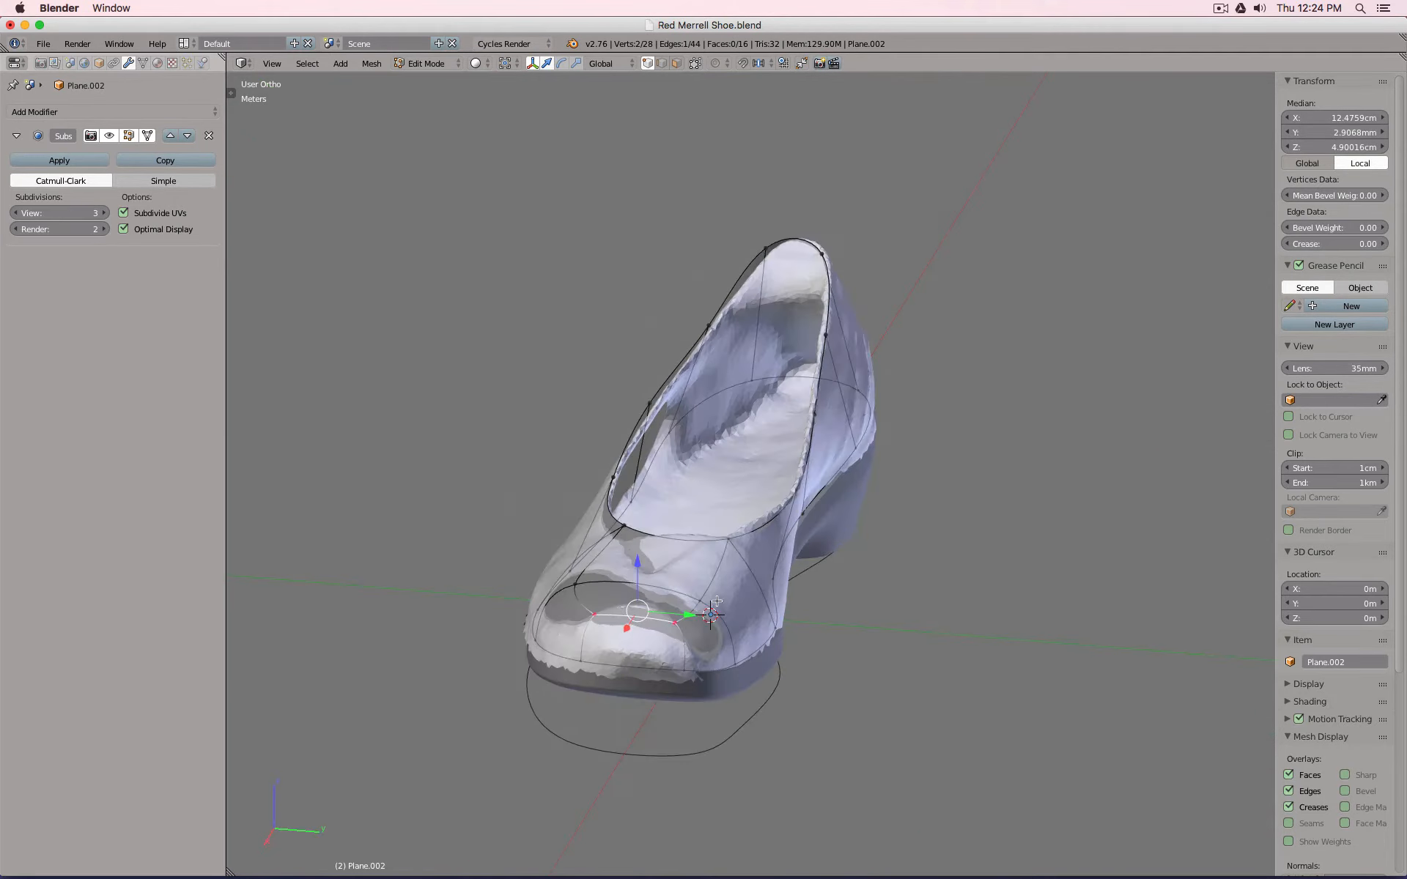
right_click(734, 546)
drag(733, 546, 735, 537)
middle_drag(650, 555, 602, 564)
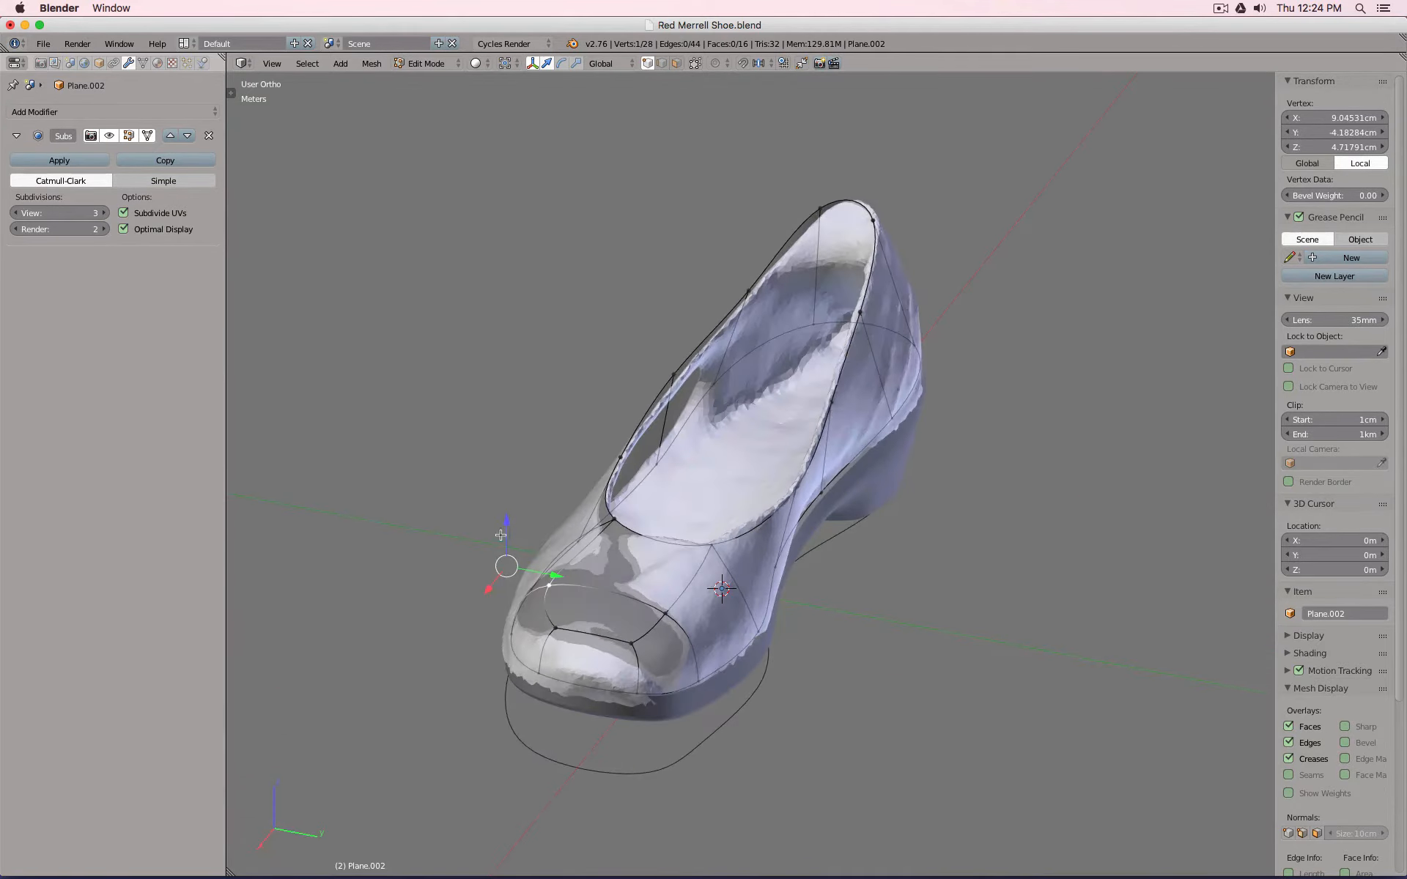
drag(507, 519, 511, 527)
Leave mesh editing, hide the scan's layer and examine the upper's shape with the sole from several sides, including front and right.
middle_drag(762, 565, 669, 343)
key(Tab)
key(shift+1)
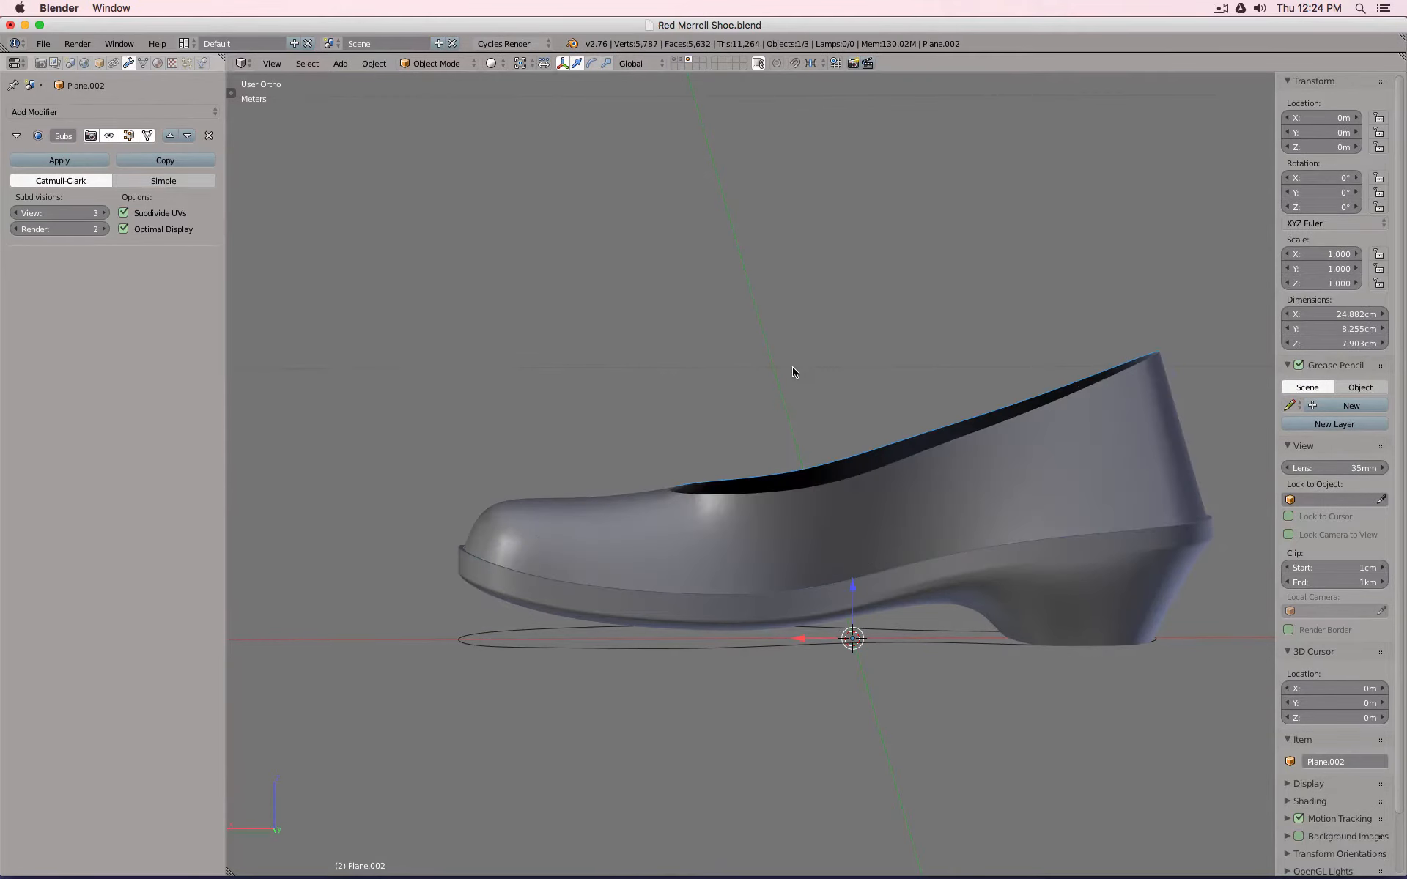
key(KP_1)
key(KP_3)
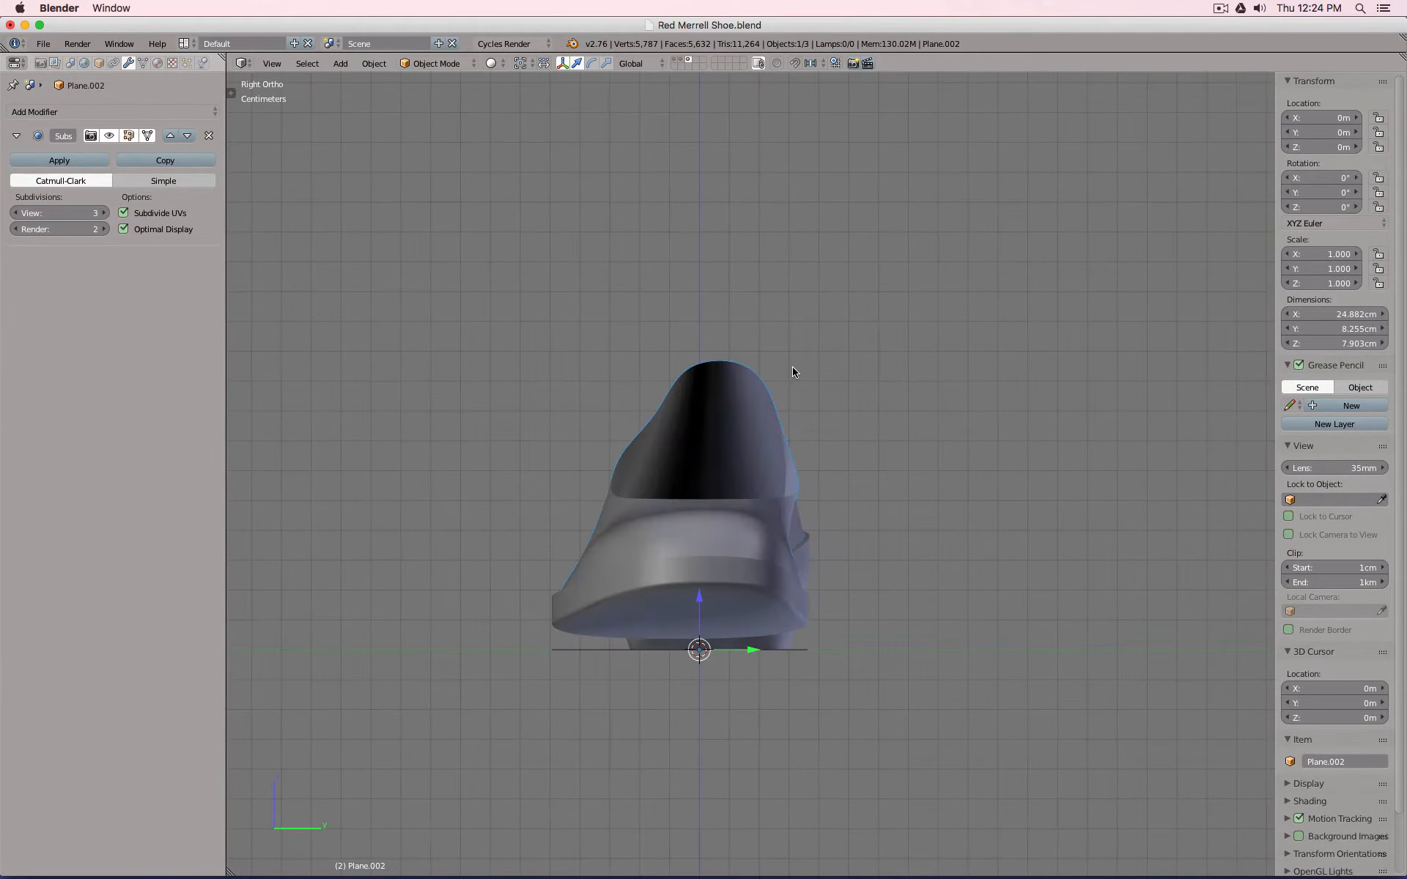
Add a centred edge loop running around the upper midway between the sole edge and the opening's rim.
key(KP_1)
key(KP_3)
key(KP_1)
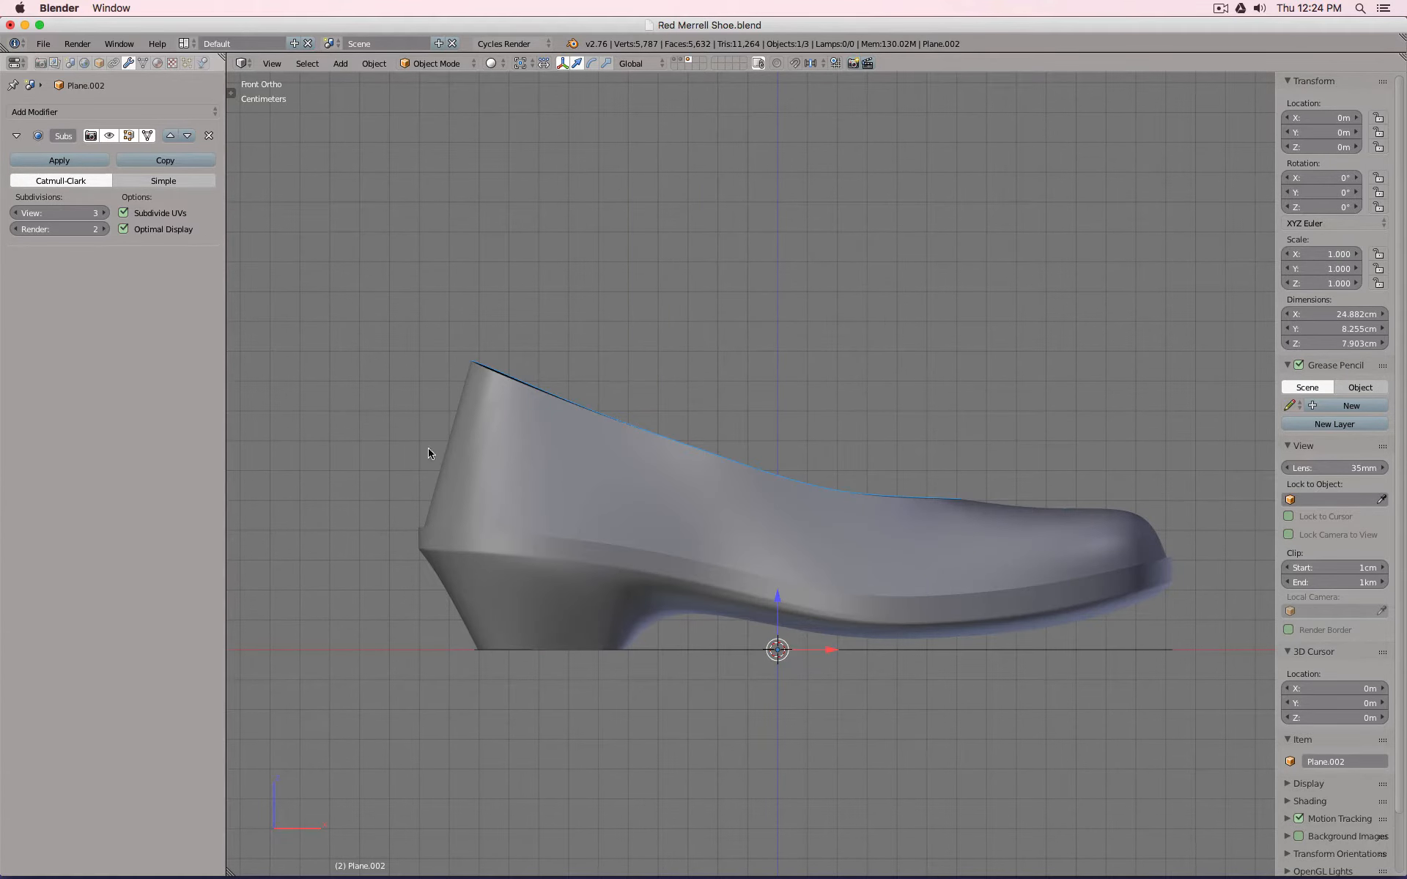
key(Tab)
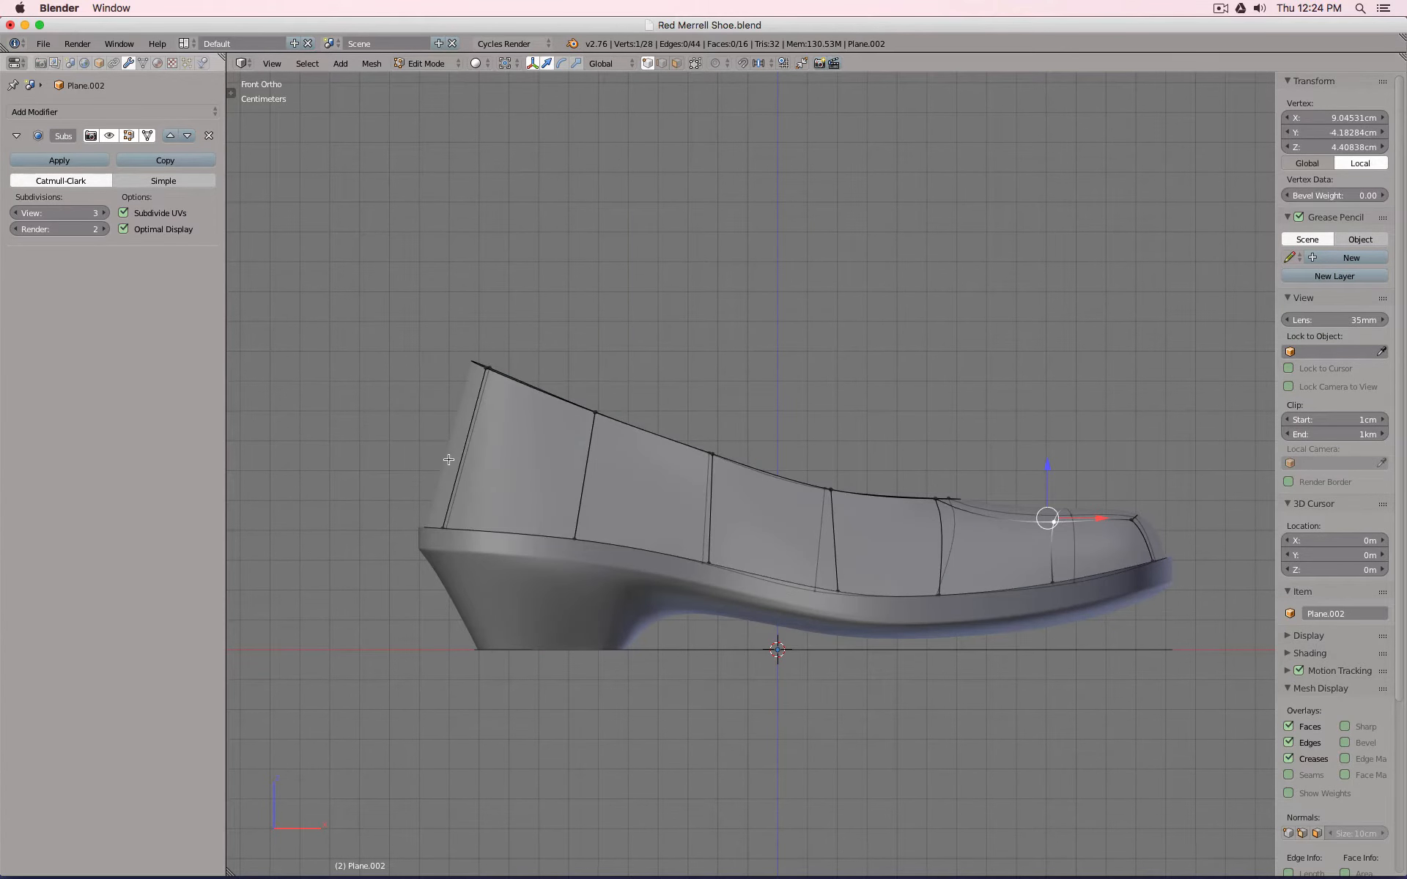
key(ctrl+r)
click(450, 460)
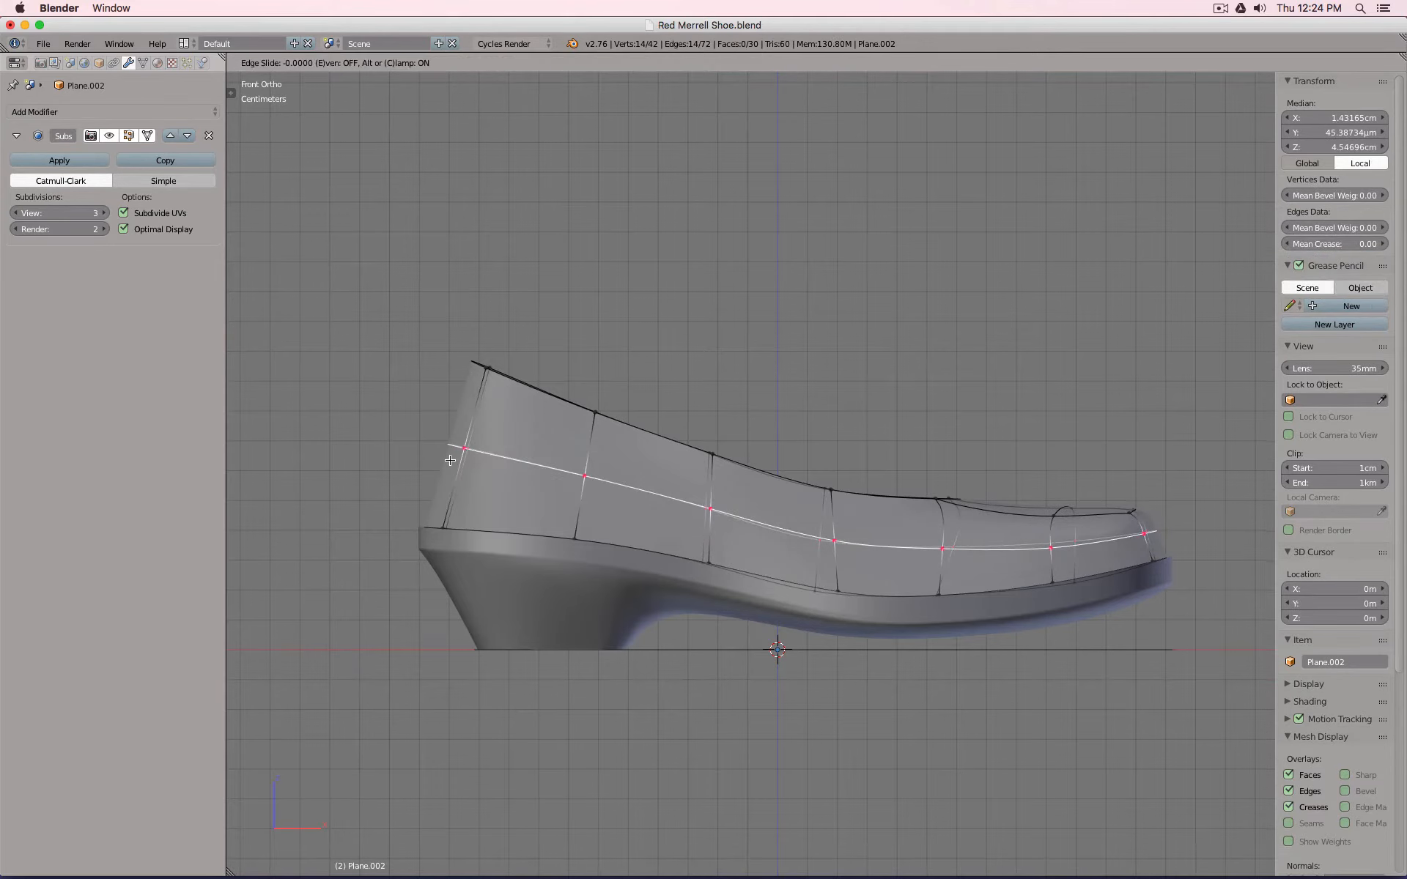
right_click(450, 460)
key(Tab)
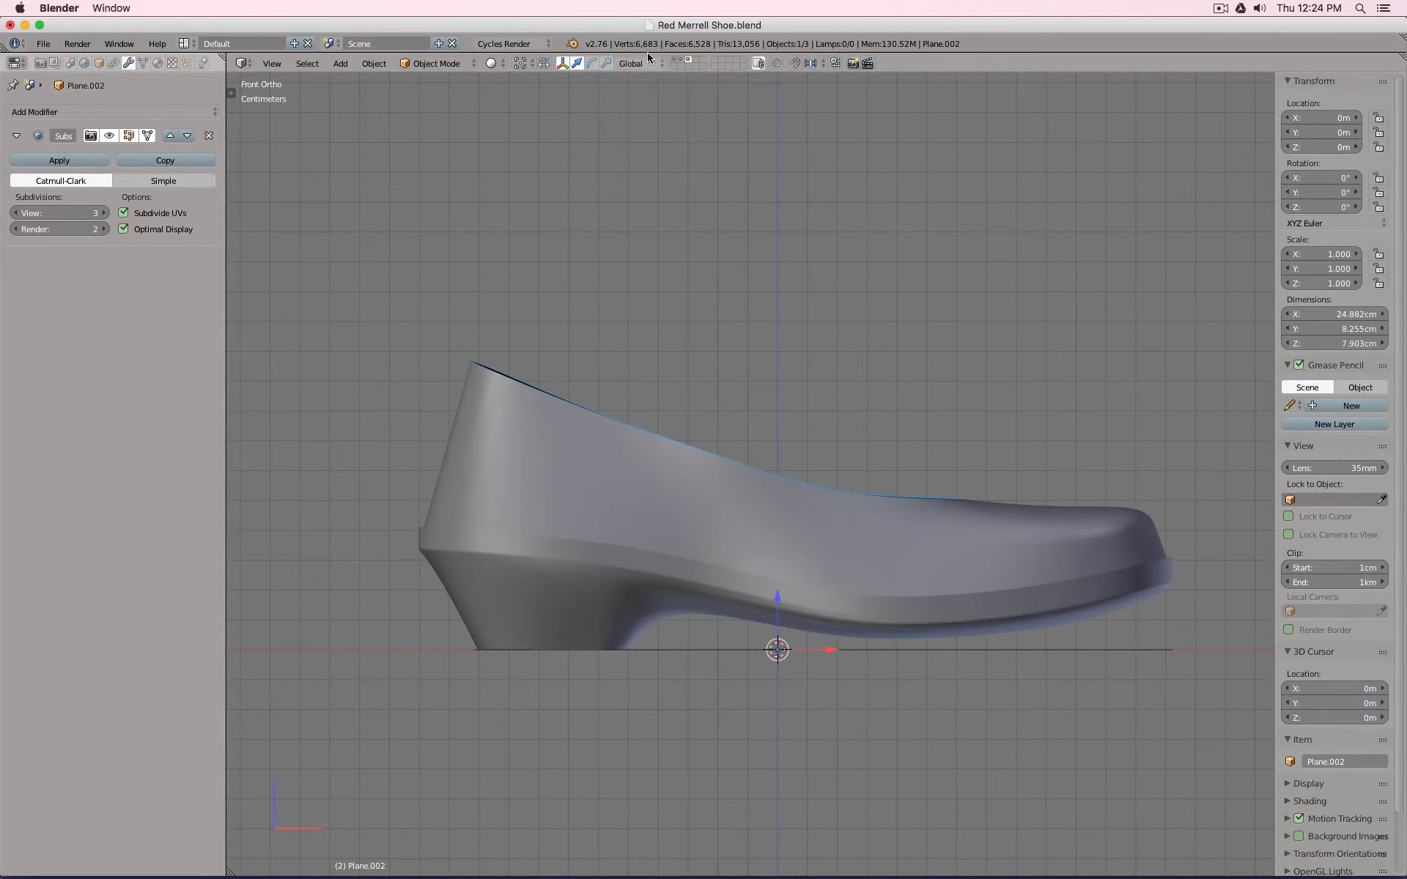
Show the scan's layer and move the new loop's two heel vertices about 9 mm backward along X.
shift+click(673, 60)
key(Tab)
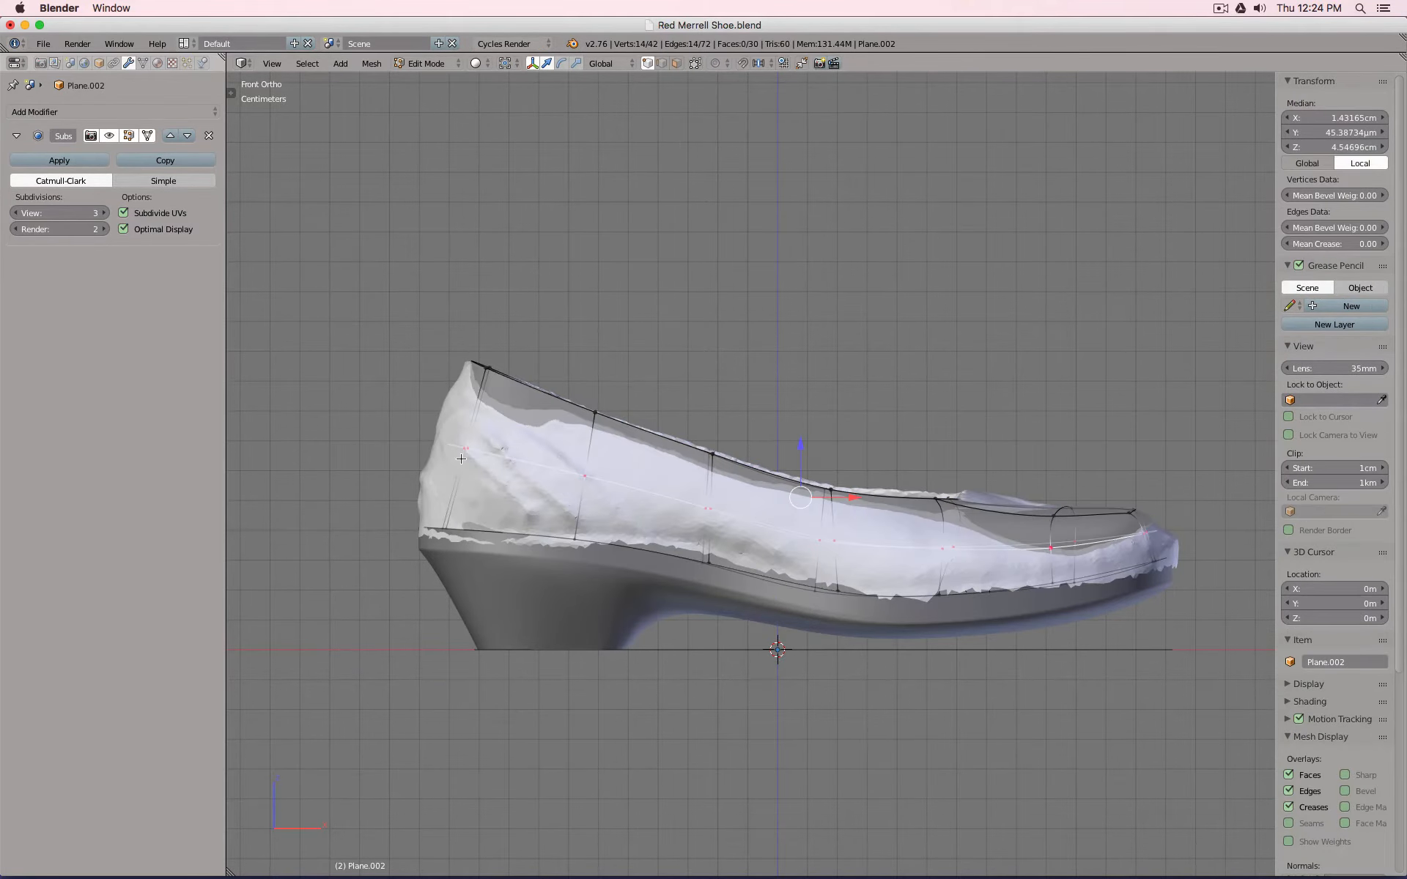
key(a)
key(b)
drag(437, 440, 510, 460)
key(g)
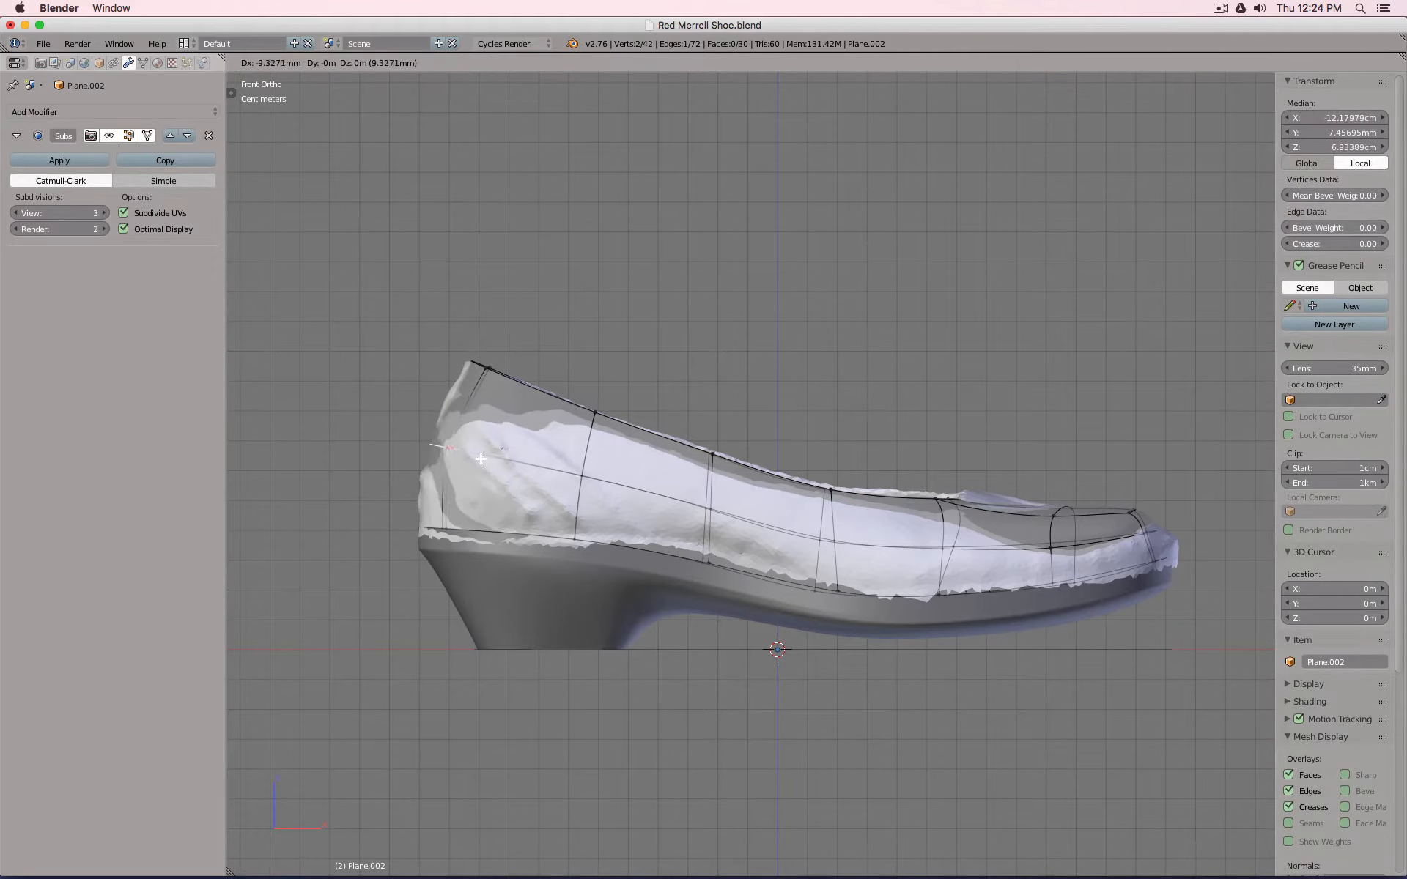
click(480, 460)
Move two of the new loop's midfoot vertices on the -Y side outward along Y to the scan's surface, the first by about 6 mm.
middle_drag(480, 460, 480, 491)
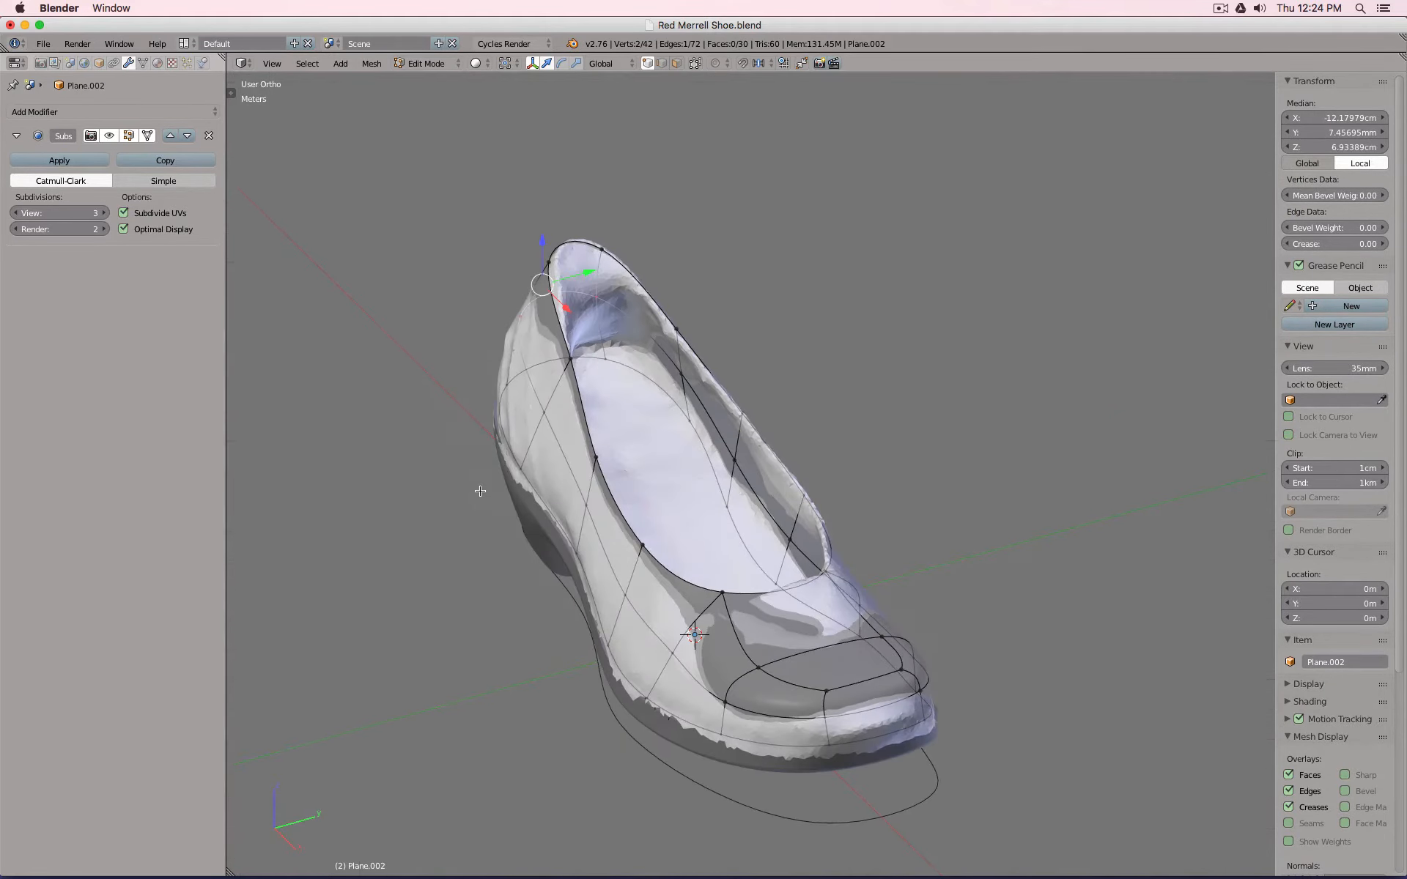
right_click(551, 415)
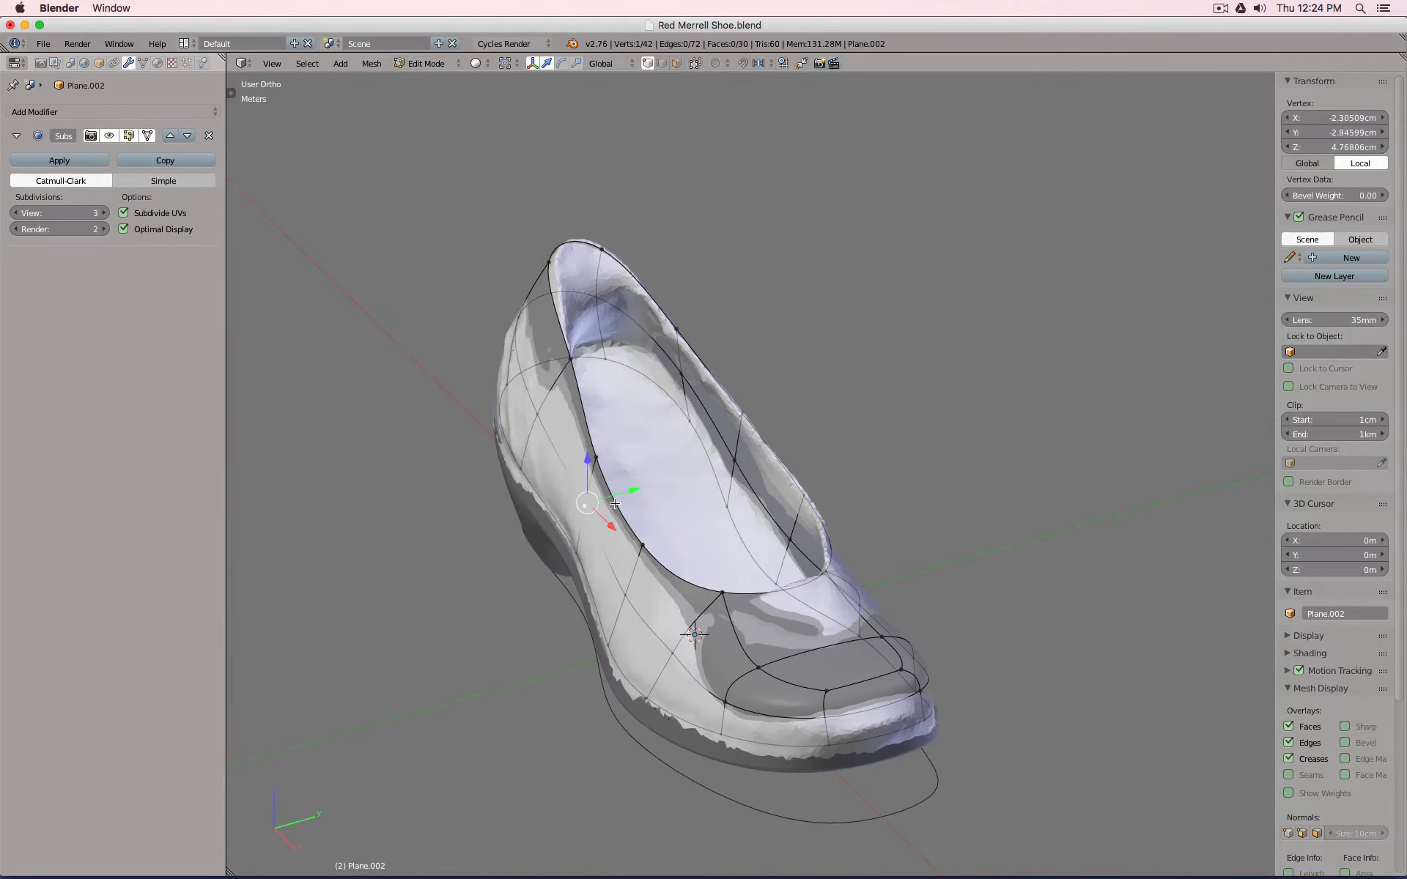
key(g)
key(y)
click(635, 615)
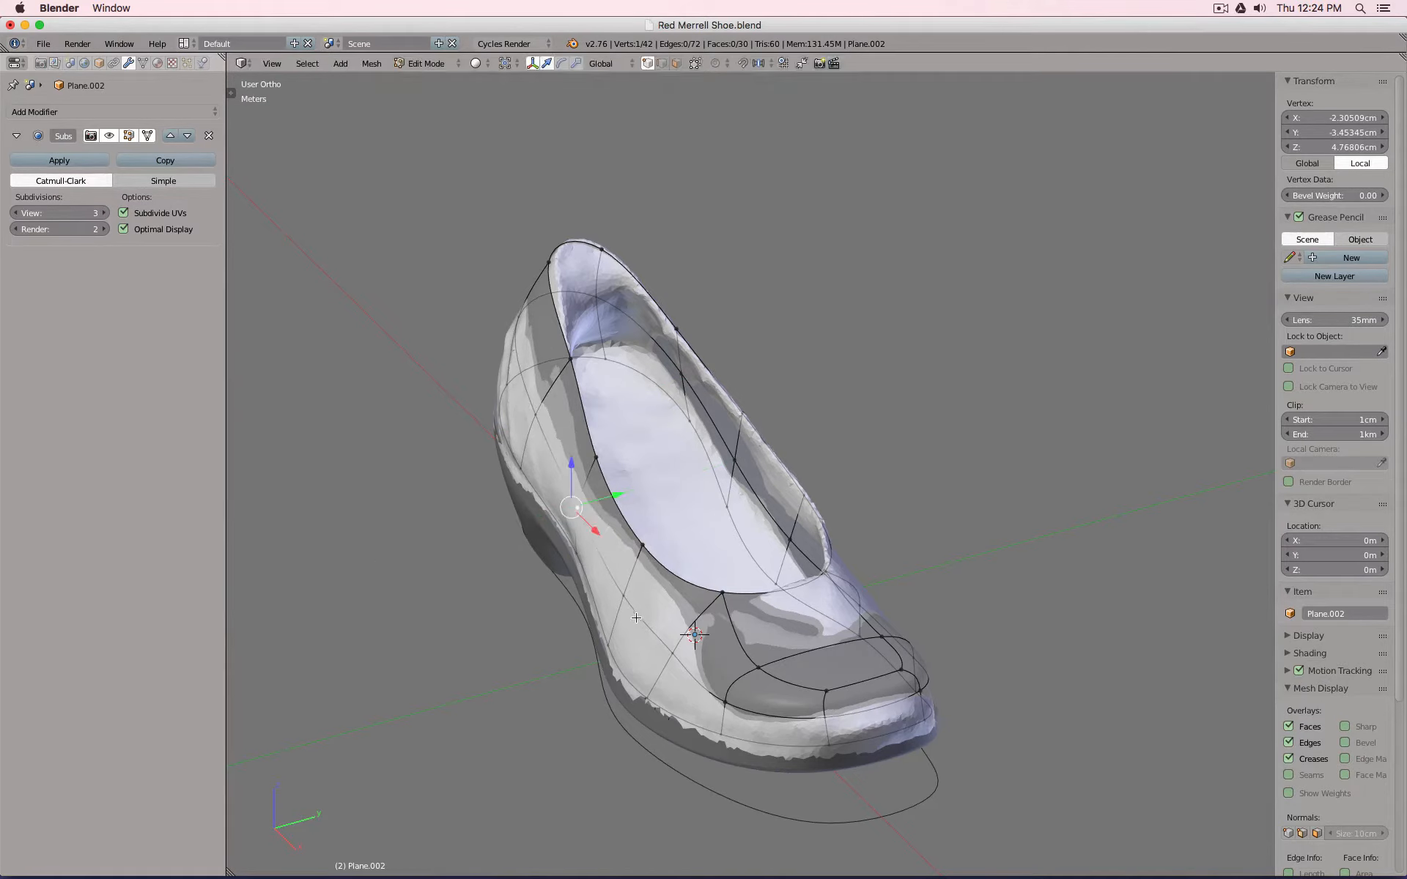
drag(681, 589, 653, 453)
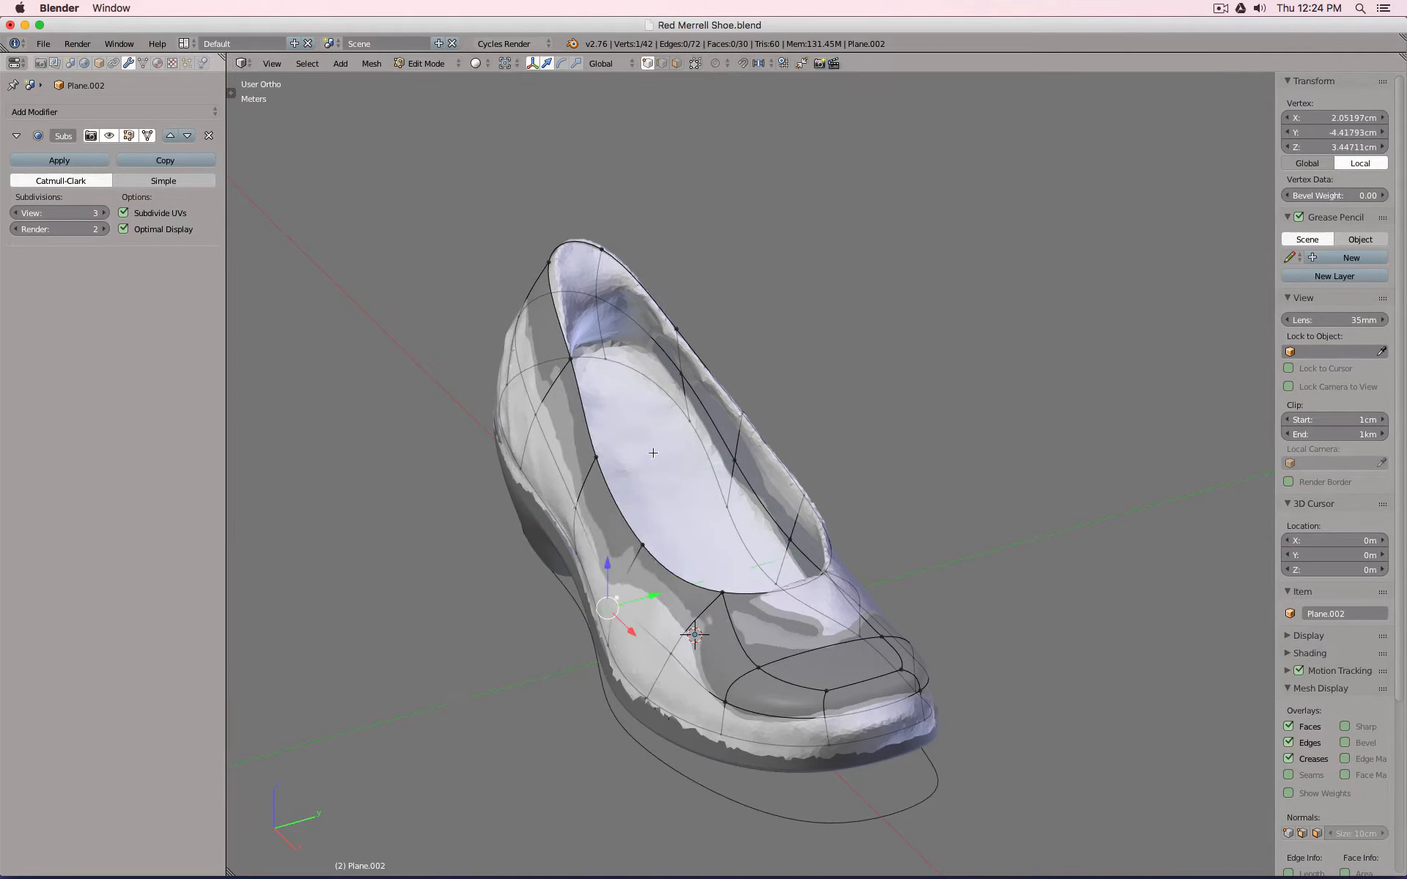
Clip the view to a slice ahead of the heel, move the loop's vertices on both sides outward to the scan, and clear the clipping.
key(KP_7)
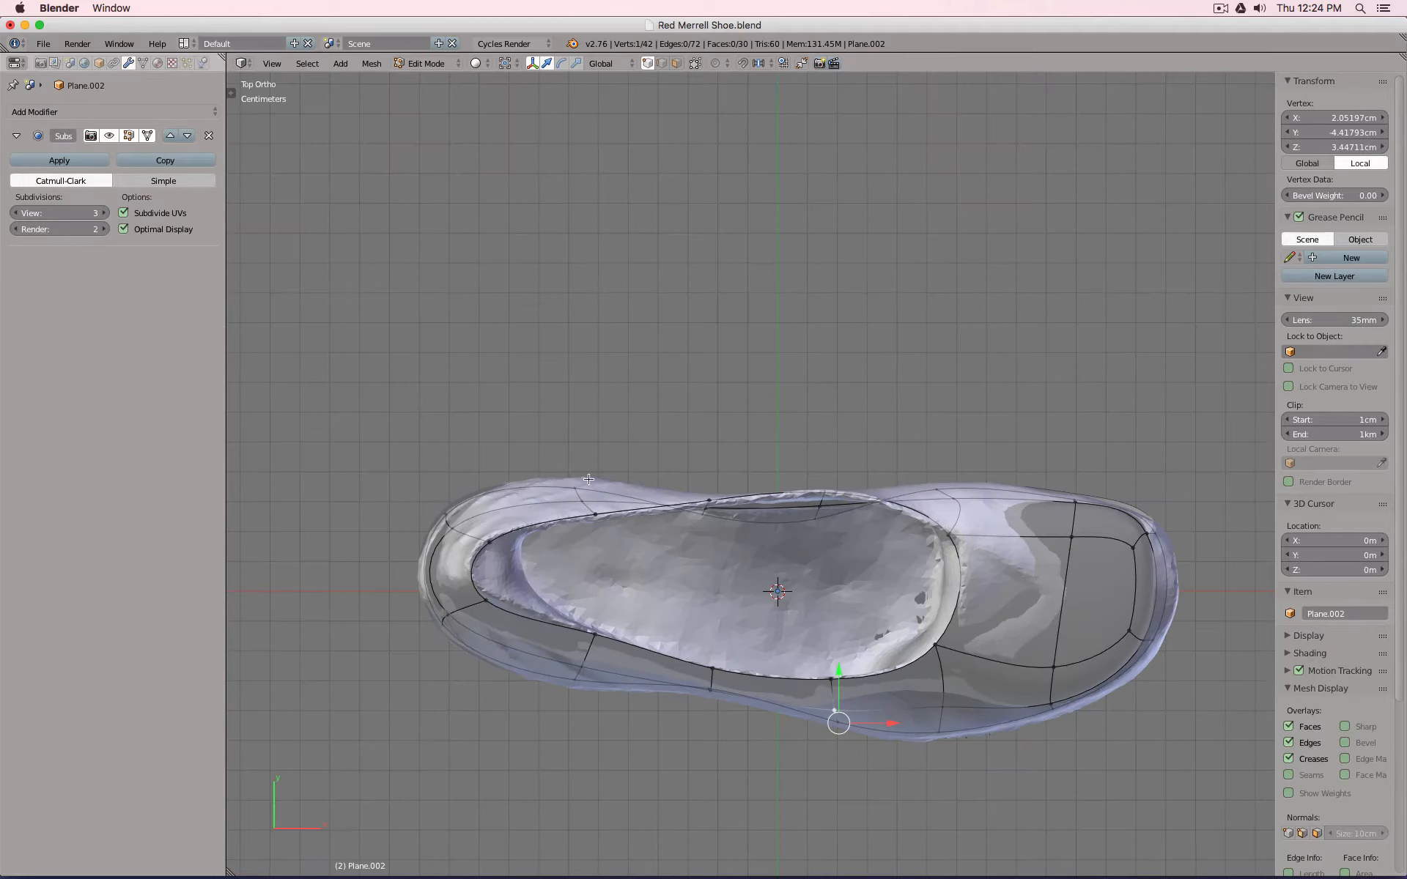
mouse_move(586, 445)
mouse_down()
mouse_move(590, 385)
mouse_move(705, 851)
mouse_move(628, 785)
mouse_up()
mouse_move(630, 784)
middle_down()
mouse_move(765, 606)
mouse_move(1055, 527)
middle_up()
scroll(1055, 527, up, 6)
middle_drag(887, 427, 876, 433)
shift+middle_drag(581, 441, 765, 396)
drag(462, 405, 414, 405)
middle_drag(991, 433, 568, 455)
right_click(714, 441)
drag(685, 425, 722, 427)
scroll(721, 426, down, 3)
middle_drag(722, 427, 672, 471)
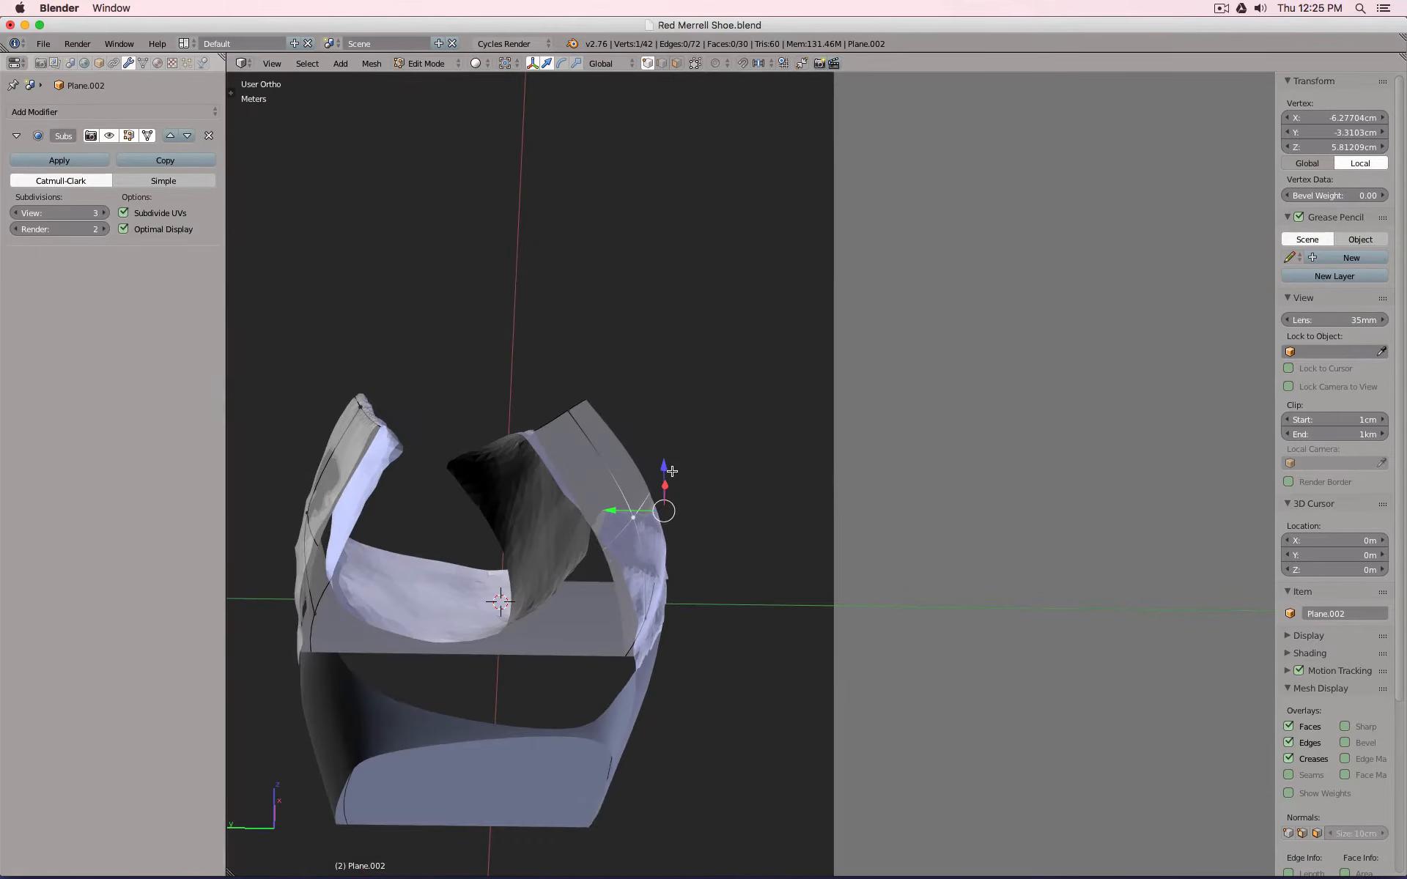
key(alt+b)
In top view, nudge the heel's -Y rim vertex inward and the loop's two heel vertices outward to follow the scan.
key(KP_7)
scroll(617, 333, down, 3)
shift+middle_drag(611, 318, 713, 510)
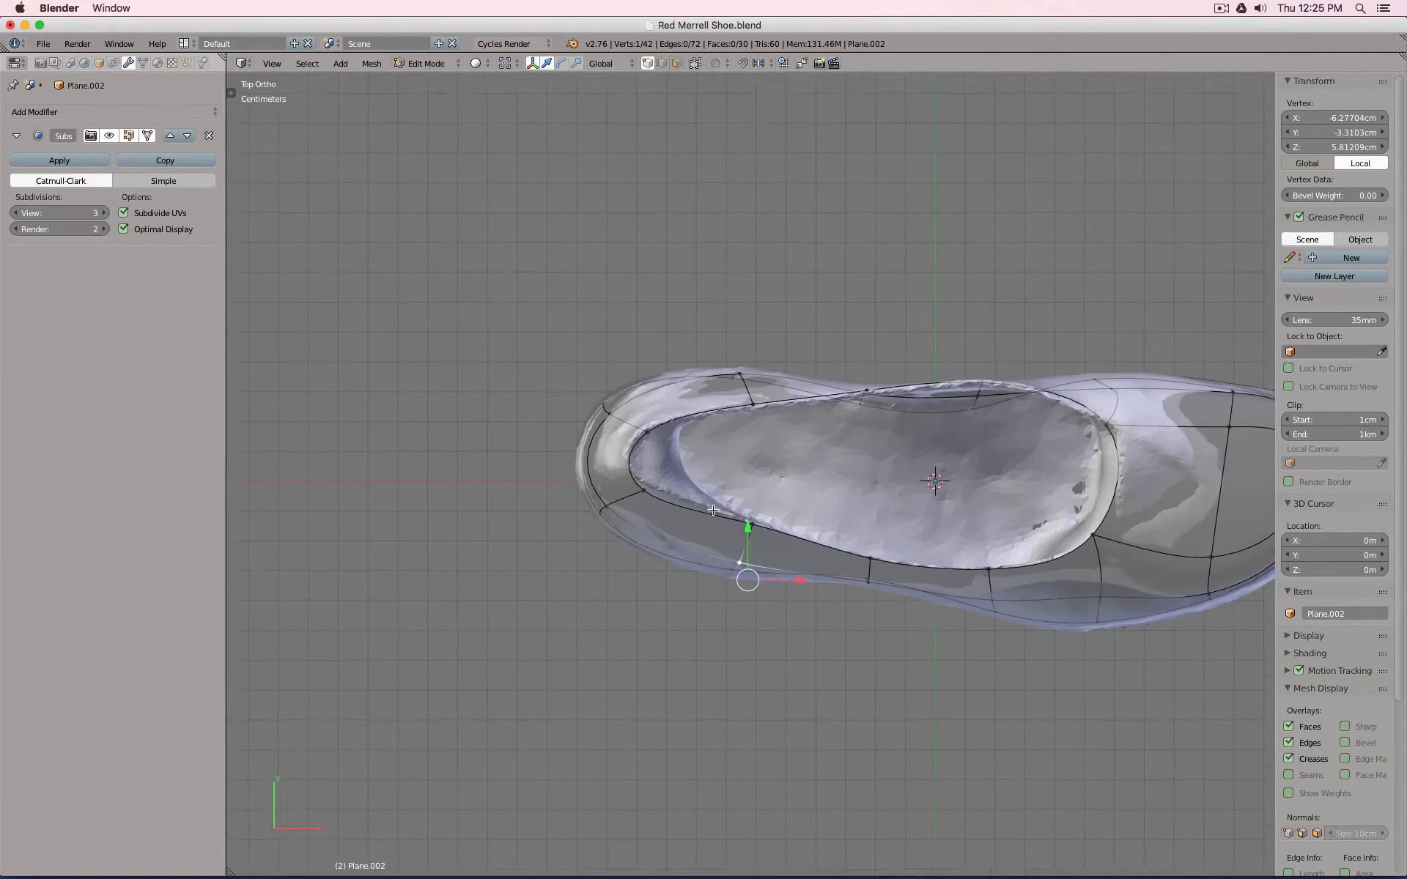
scroll(713, 510, up, 4)
right_click(692, 544)
drag(602, 519, 604, 501)
right_click(566, 308)
drag(469, 233, 484, 205)
right_click(560, 578)
drag(448, 564, 452, 589)
Move the rim vertex just behind the opening's toe-end vertex on the -Y side slightly inward along Y.
scroll(628, 506, down, 3)
shift+middle_drag(1015, 529, 606, 527)
middle_drag(817, 710, 623, 539)
key(KP_7)
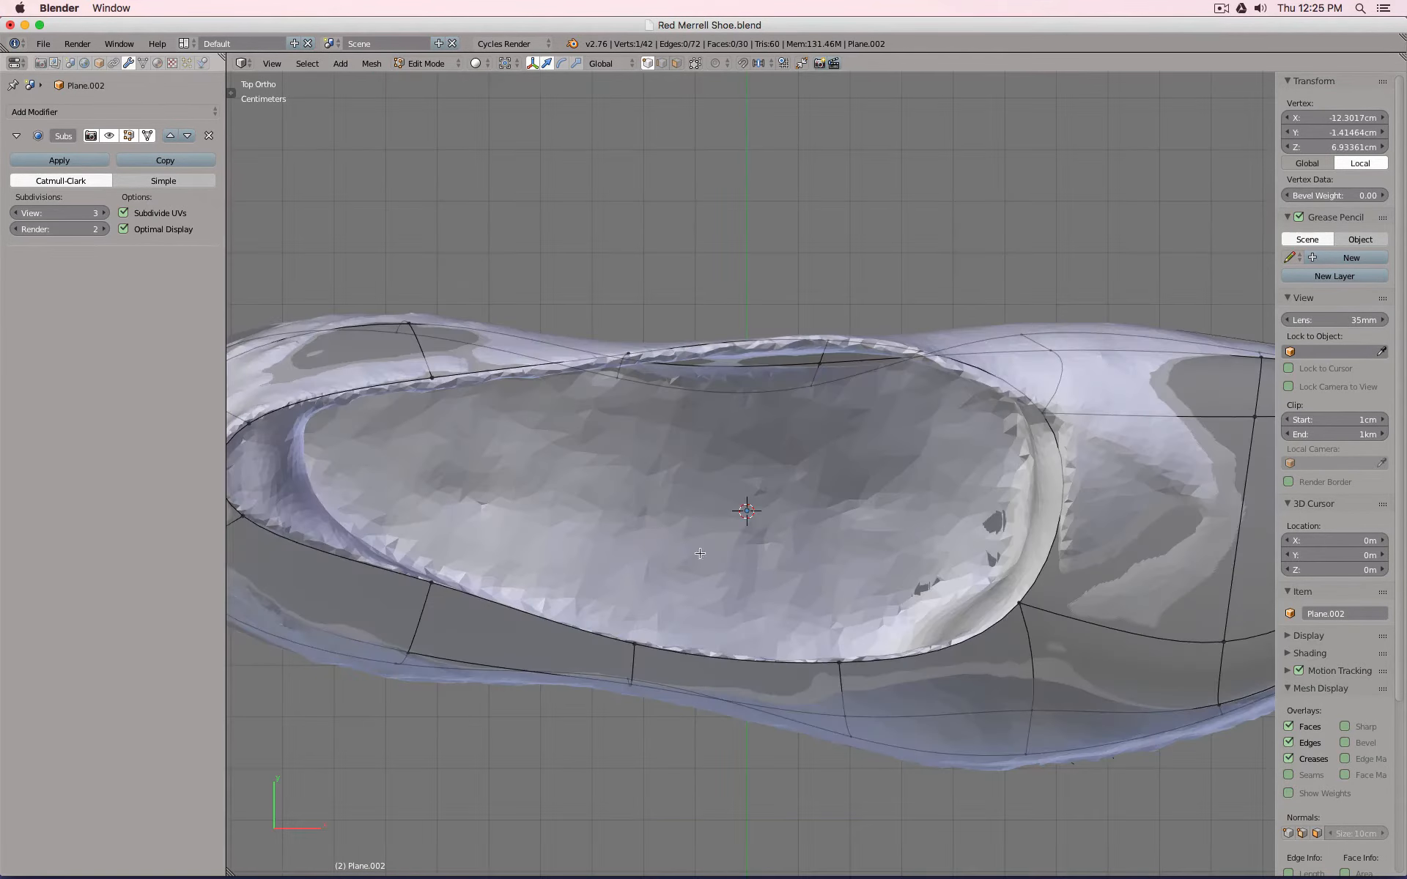
scroll(794, 566, down, 3)
scroll(726, 604, up, 1)
shift+middle_drag(941, 664, 636, 483)
drag(739, 458, 697, 461)
middle_drag(697, 461, 989, 560)
drag(989, 560, 986, 565)
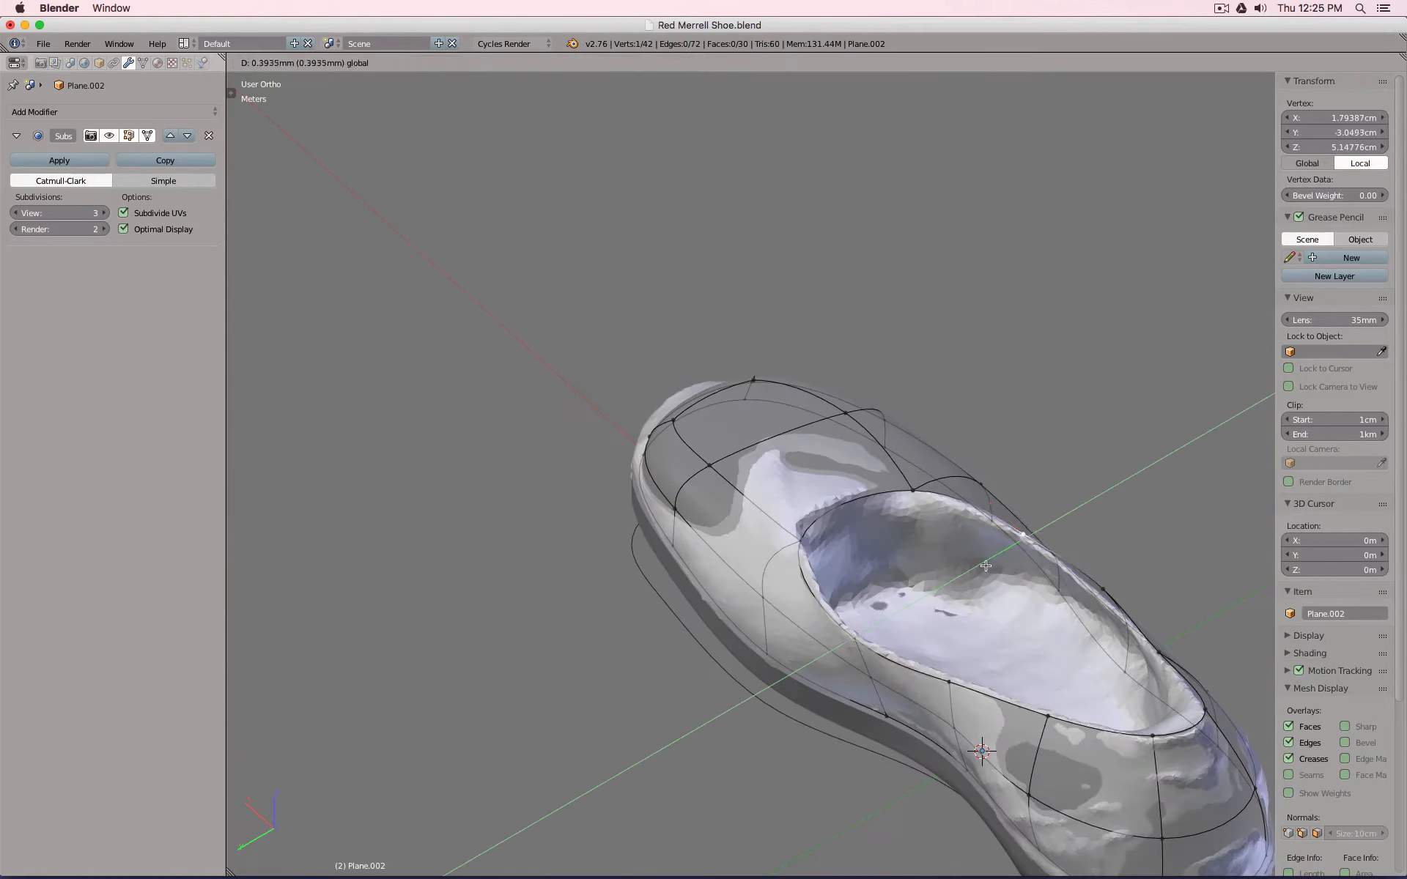
click(997, 557)
Move the loop's forefoot vertex on the +Y side about 9 mm outward and the two midfoot vertices behind it slightly outward.
middle_drag(997, 557, 784, 494)
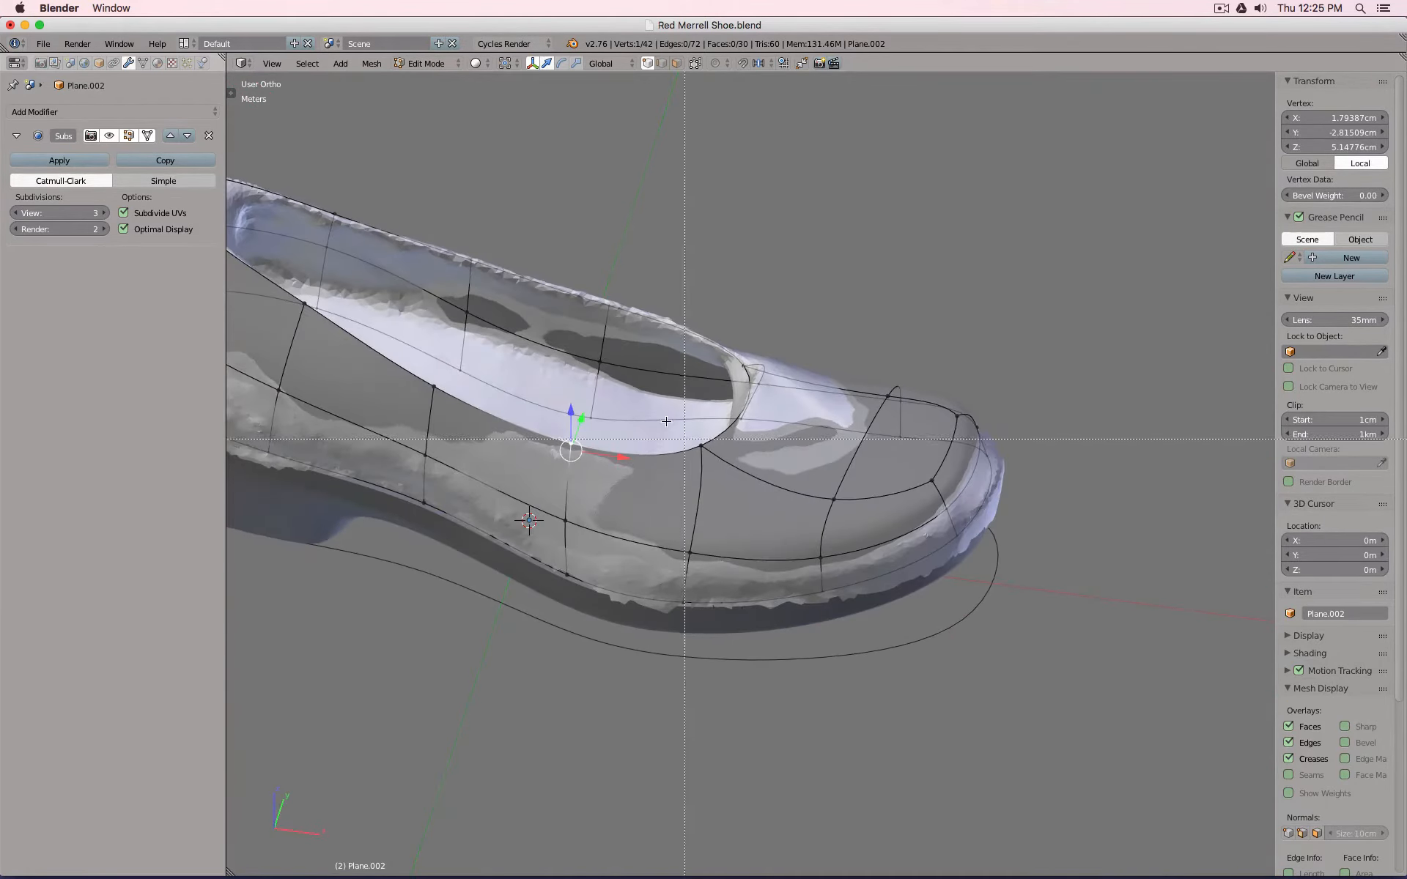
drag(653, 430, 750, 672)
mouse_move(719, 640)
middle_down()
mouse_move(828, 591)
mouse_move(869, 547)
mouse_move(864, 559)
mouse_move(886, 484)
mouse_move(812, 526)
middle_up()
key(alt+b)
middle_drag(864, 568, 934, 522)
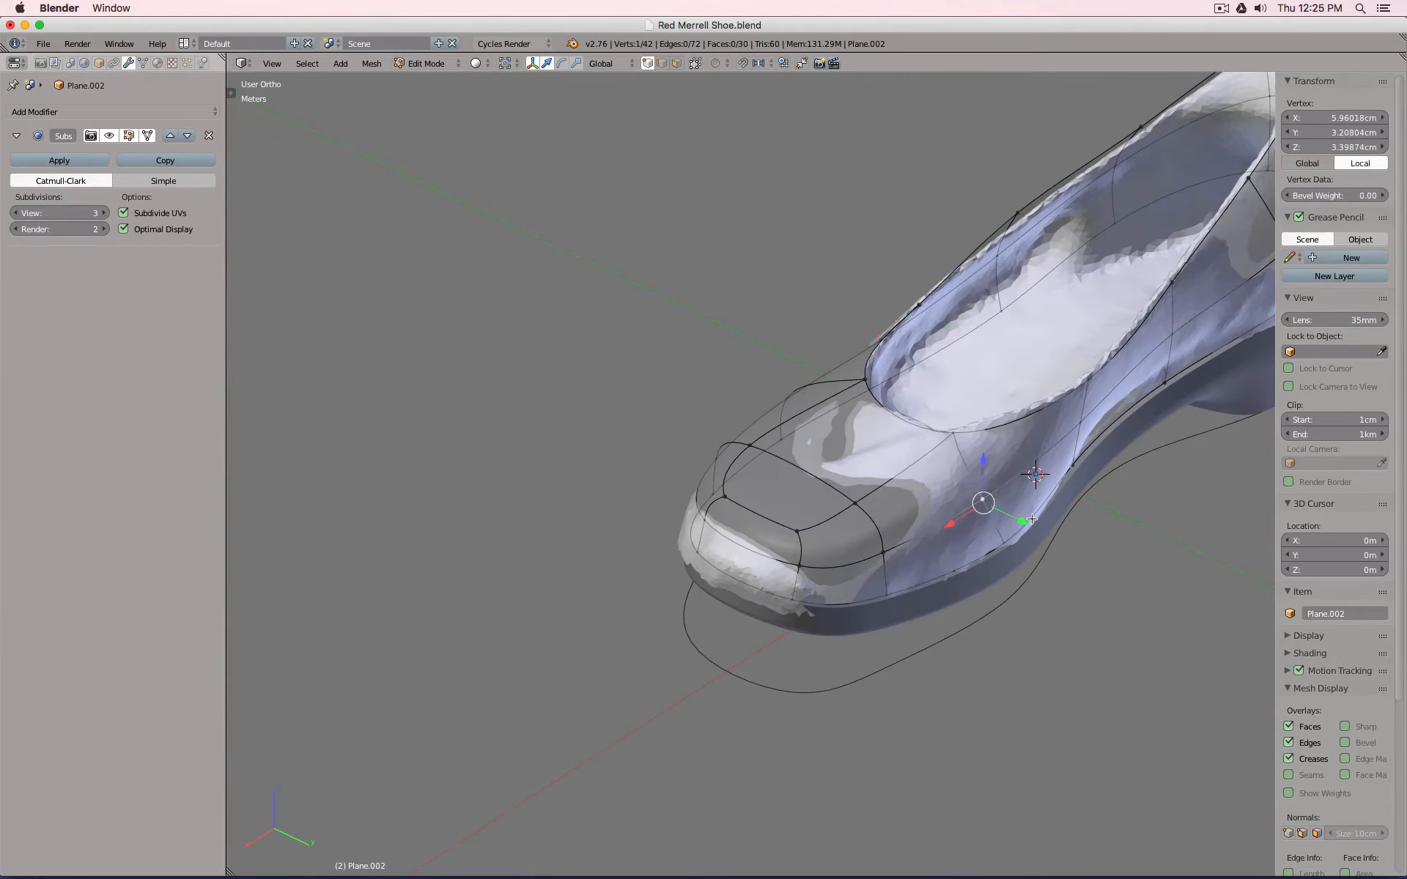
drag(1031, 520, 1059, 525)
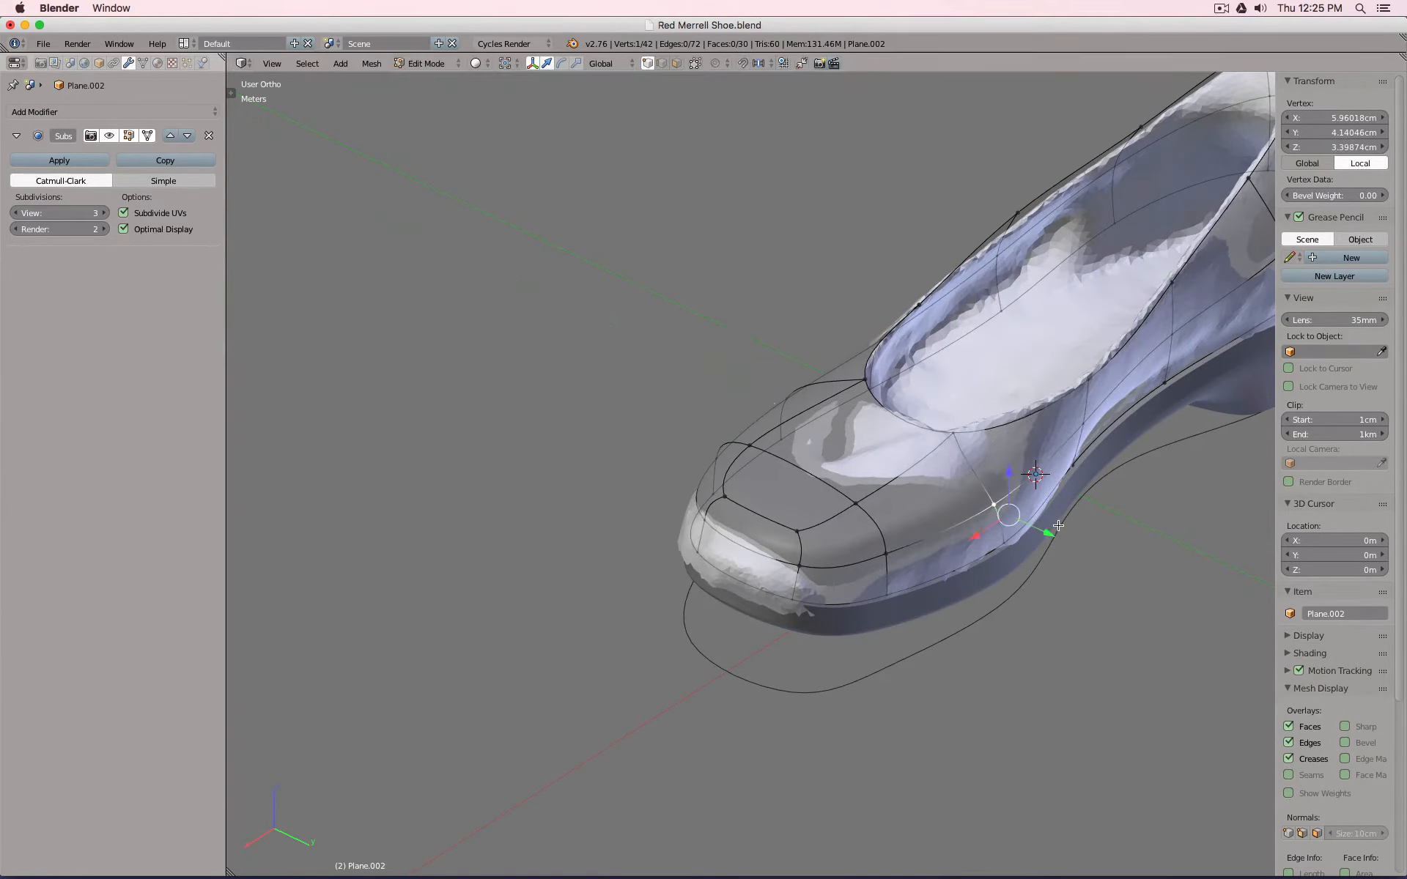
middle_drag(1059, 525, 1004, 498)
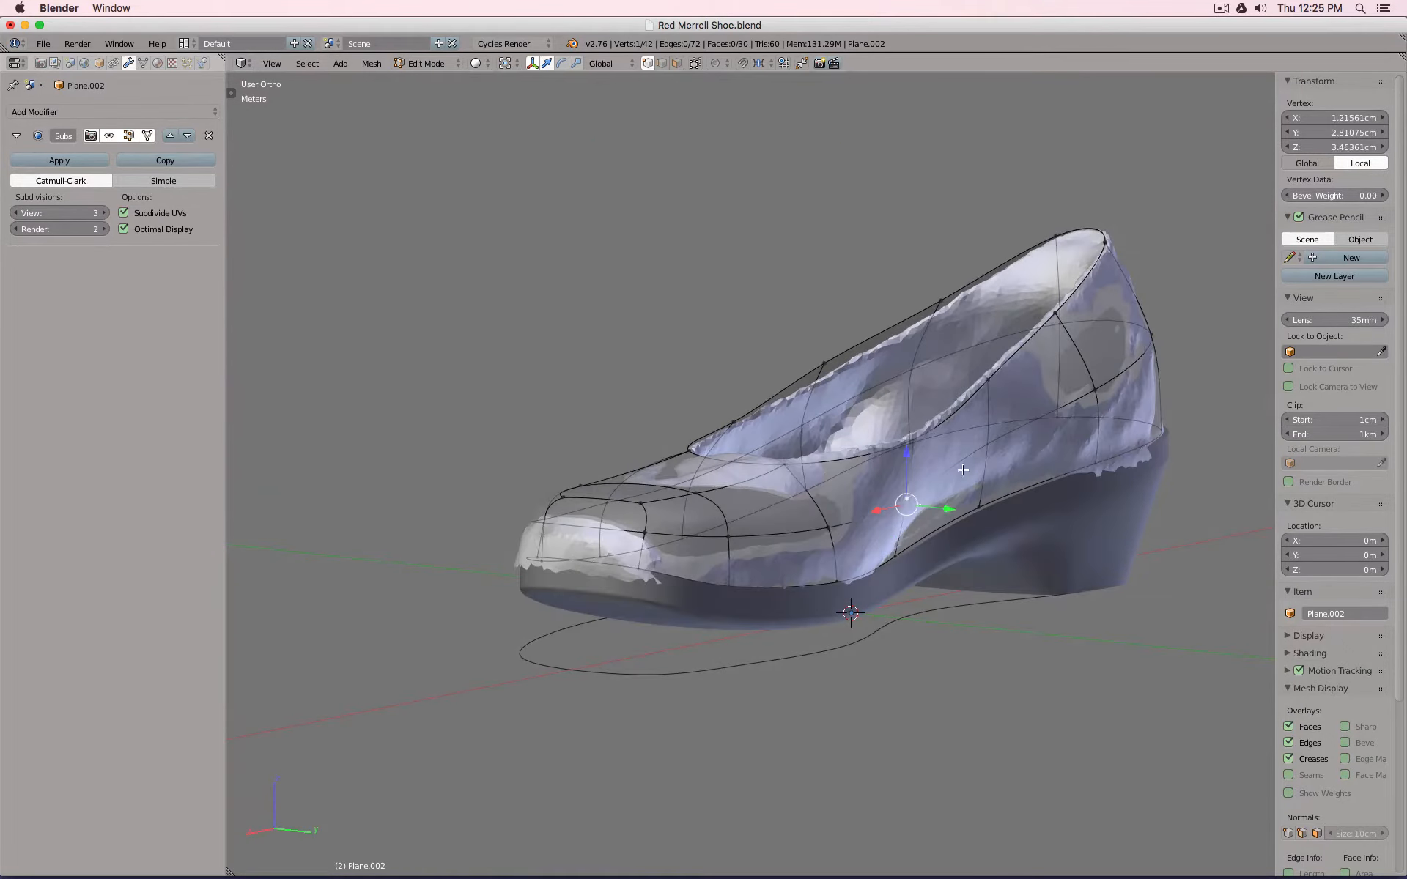
shift+right_click(987, 444)
drag(992, 481, 998, 481)
middle_drag(997, 482, 978, 352)
Leave mesh editing, hide the scan's layer, examine the upper from the toe and heel, and compare it with the scan alone.
key(Tab)
shift+click(680, 61)
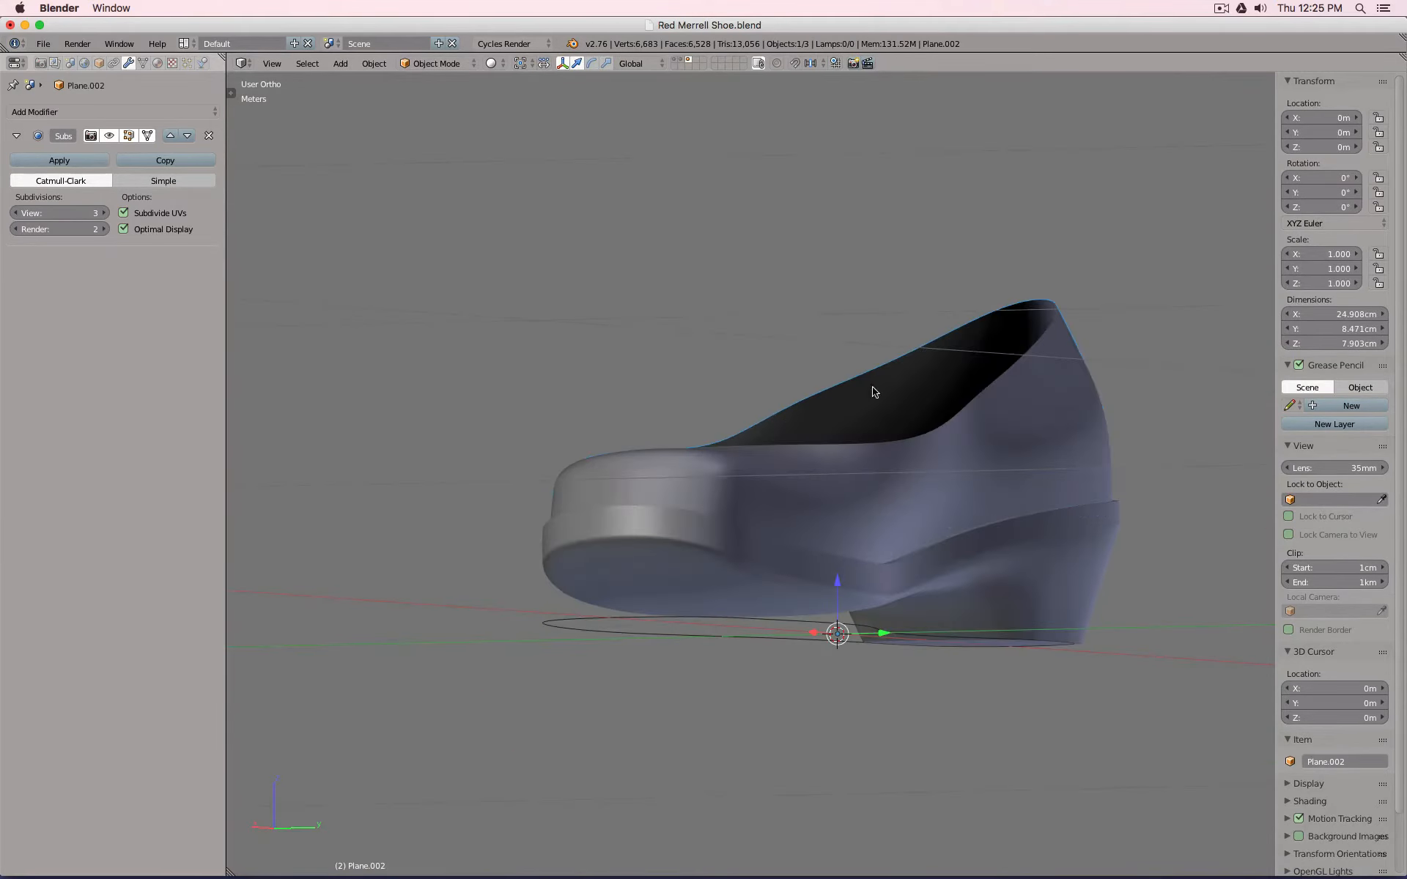
middle_drag(872, 392, 745, 445)
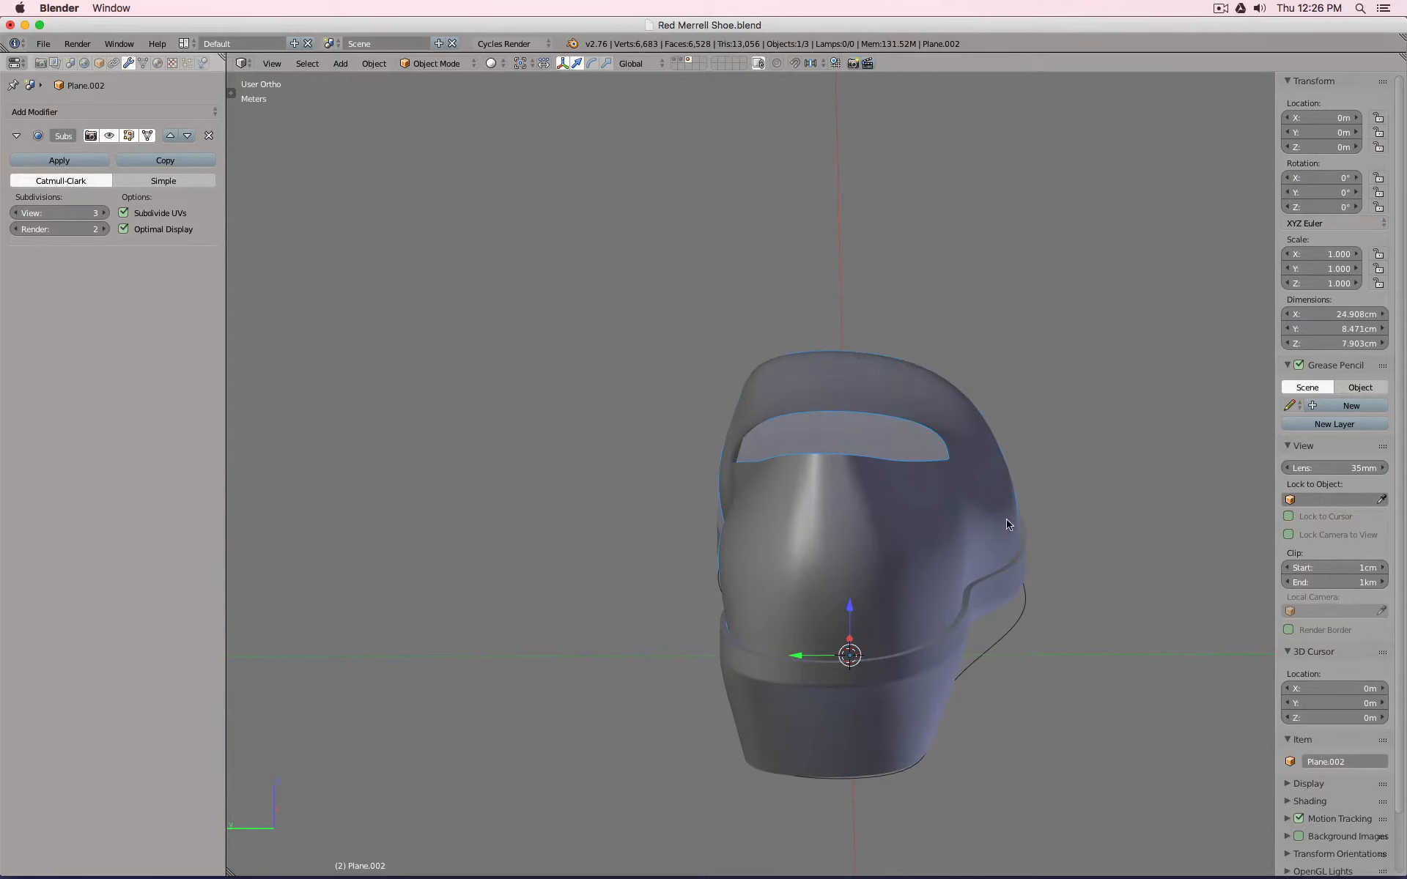
middle_drag(671, 366, 759, 172)
key(2)
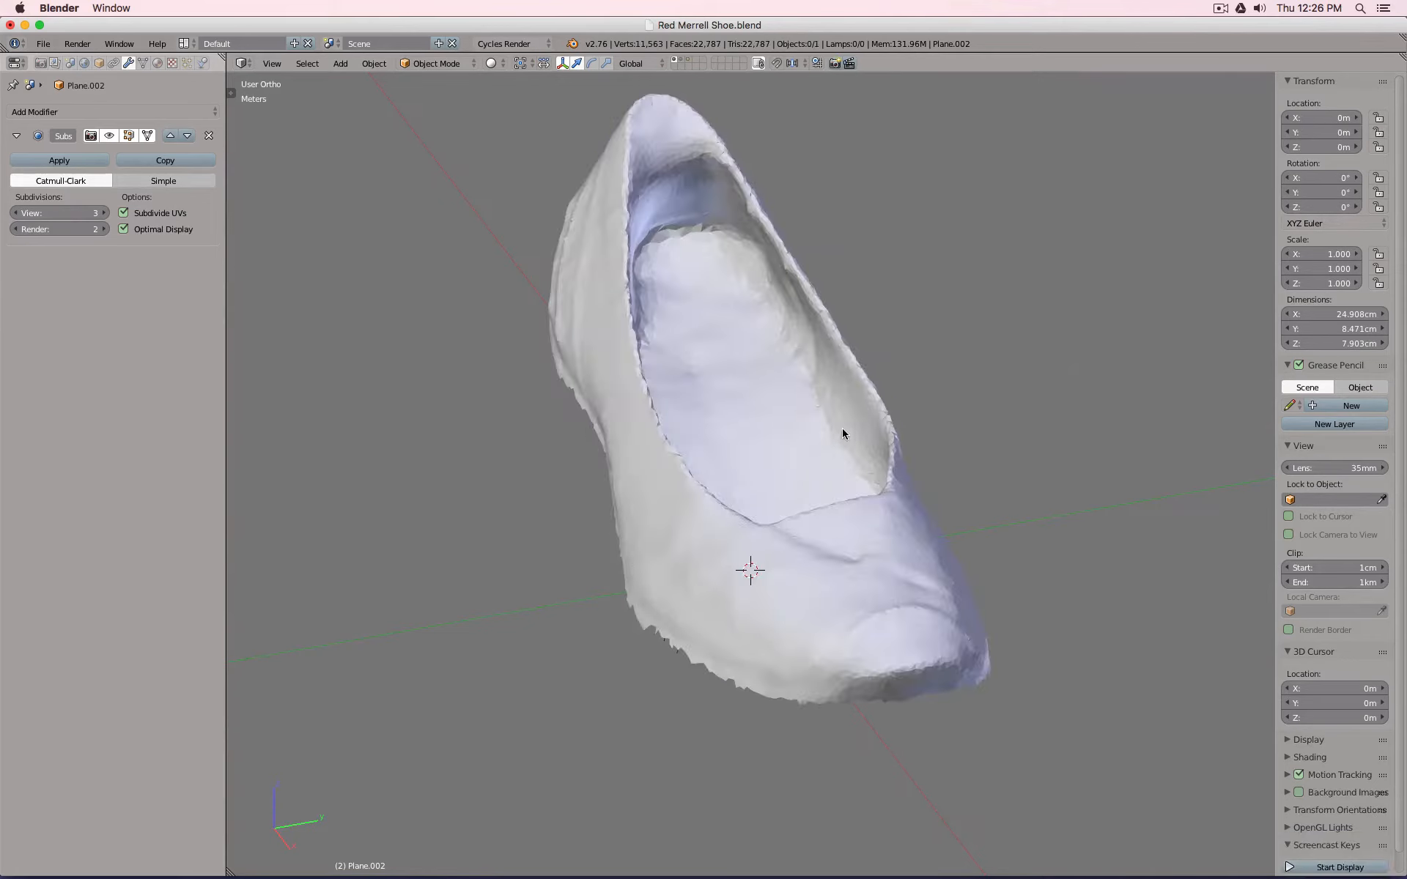
key(3)
Move the toe cap's front vertex pair about 1.4 cm backward along X and scale the pair slightly narrower.
middle_drag(937, 558, 857, 660)
shift+middle_drag(858, 659, 854, 443)
key(Tab)
scroll(810, 517, up, 3)
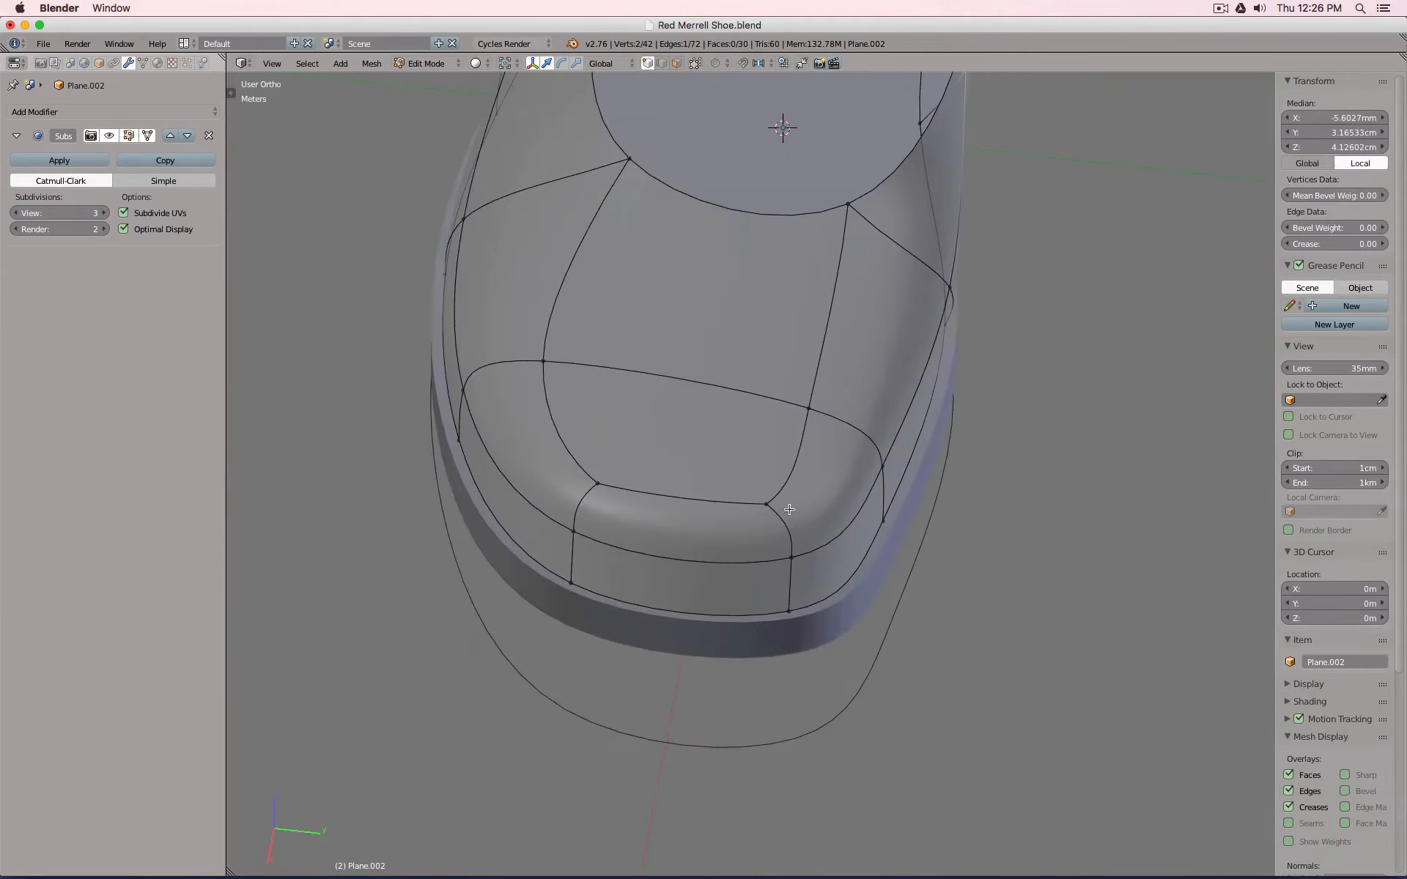
right_click(755, 499)
shift+right_click(597, 484)
middle_drag(781, 491, 505, 390)
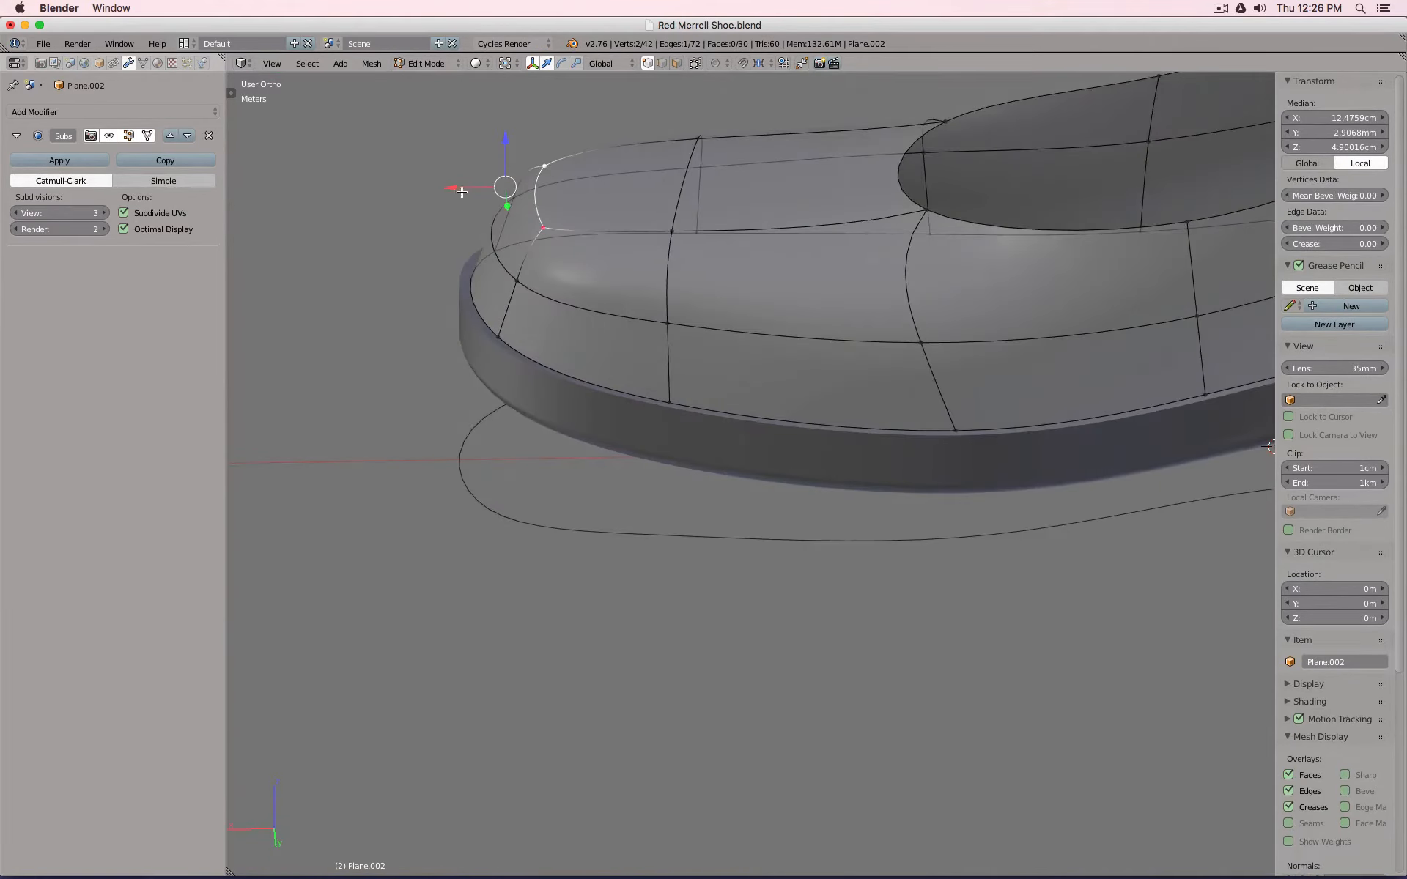
drag(462, 192, 528, 192)
middle_drag(528, 192, 902, 346)
key(s)
click(890, 359)
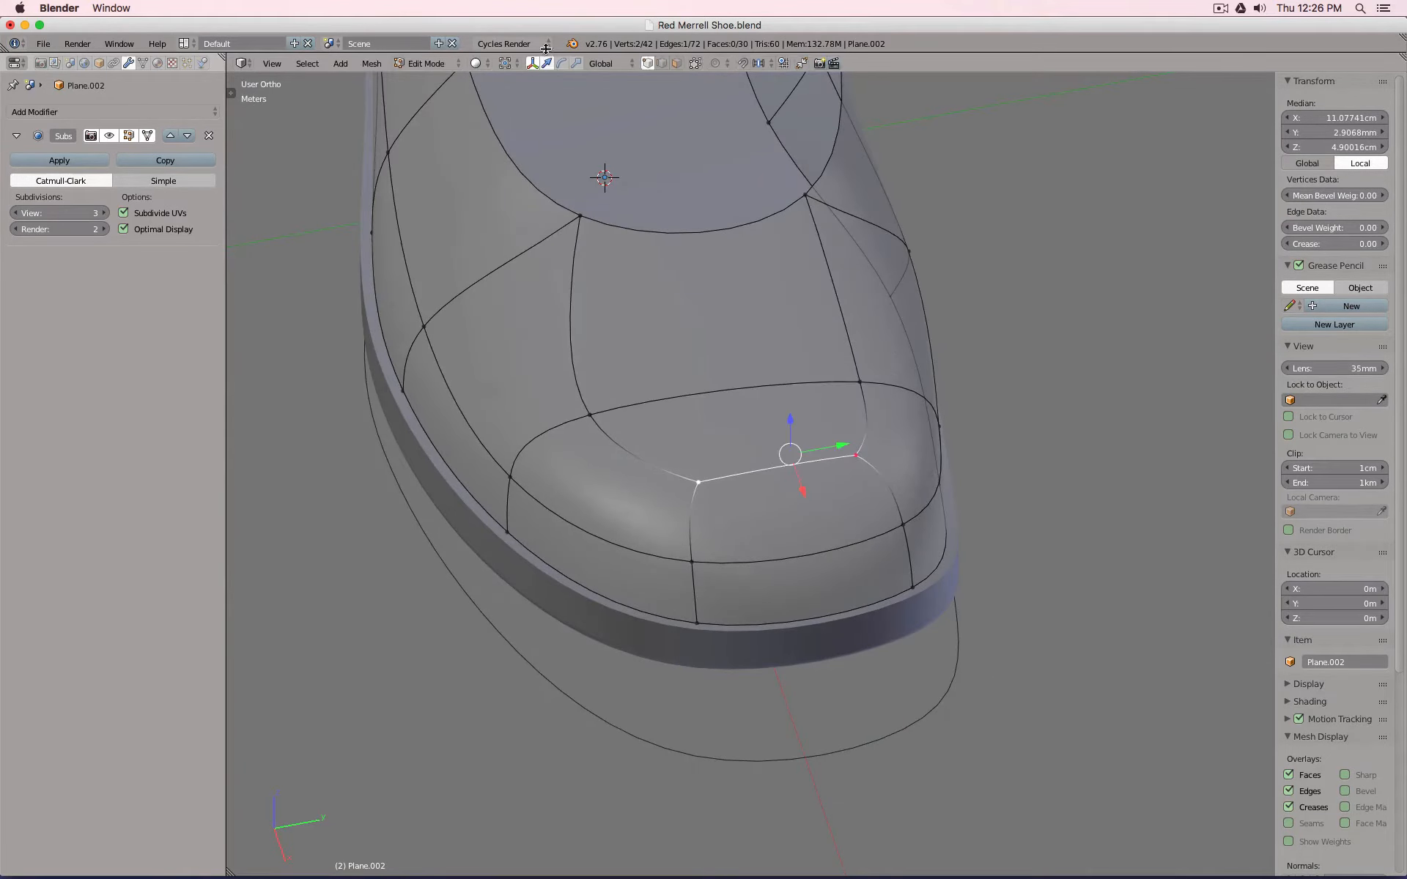
Show the scan's layer again and lower the toe cap's front vertex pair slightly to match the scan.
key(Tab)
shift+click(674, 60)
key(Tab)
key(Tab)
key(Tab)
middle_drag(763, 508, 885, 431)
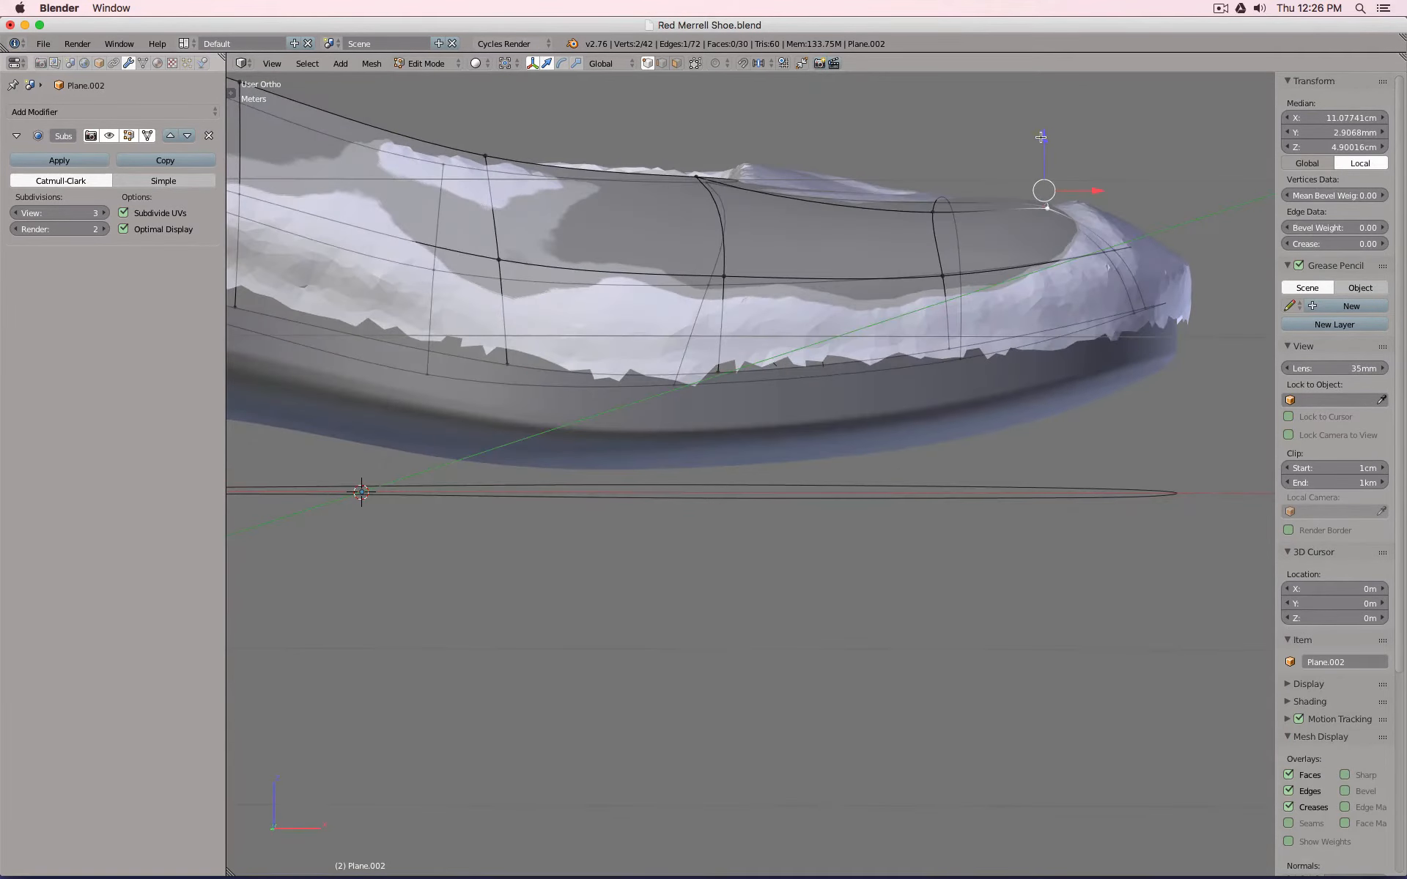
drag(1041, 137, 1046, 154)
middle_drag(1045, 154, 893, 290)
Move the toe cap's rear vertices inward along Y, about 1.2 cm on the -Y side and 8 mm on the +Y side.
right_click(856, 420)
right_click(584, 448)
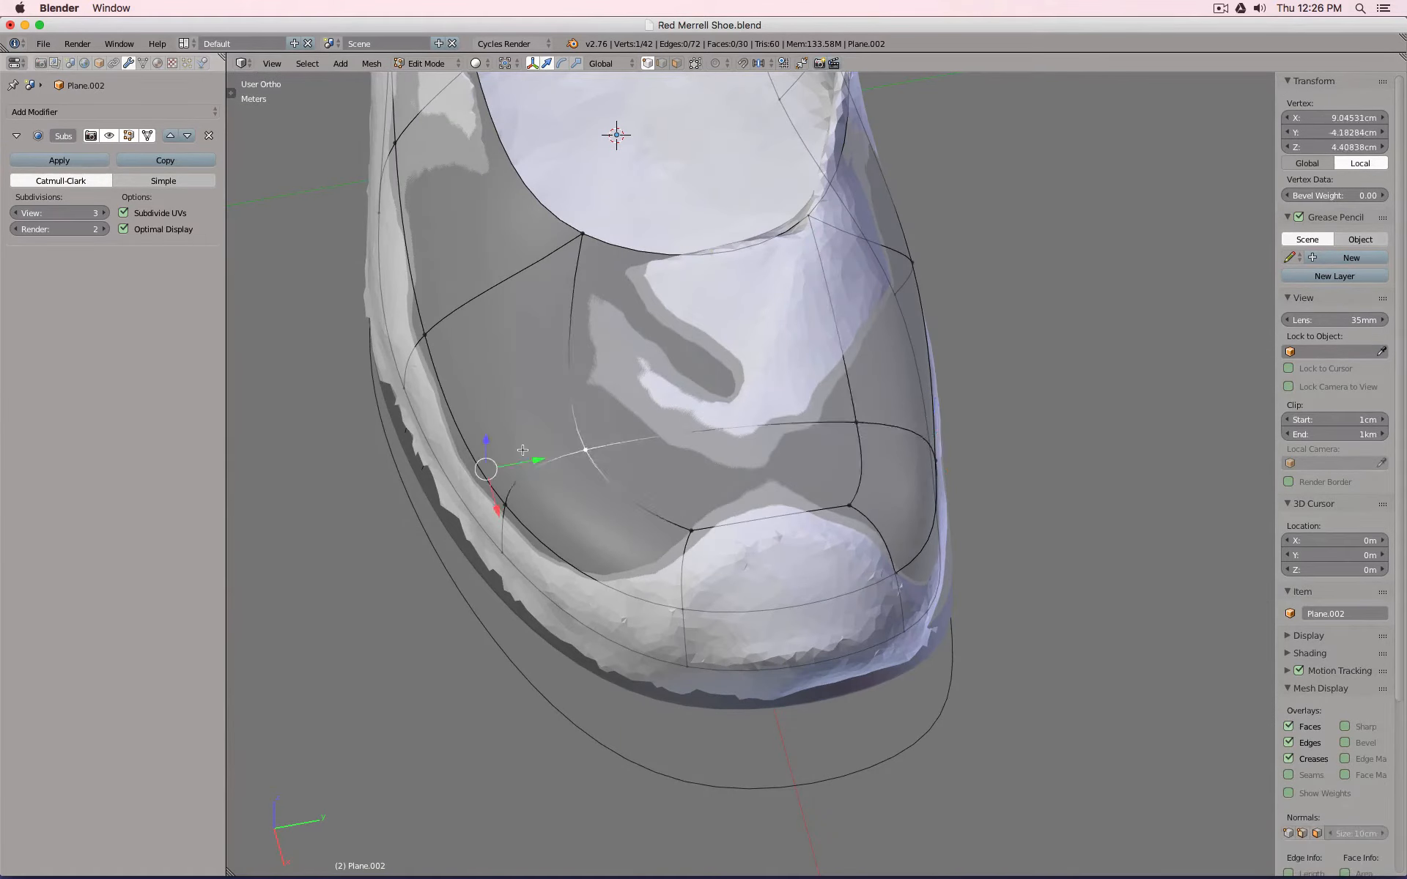
drag(546, 458, 620, 444)
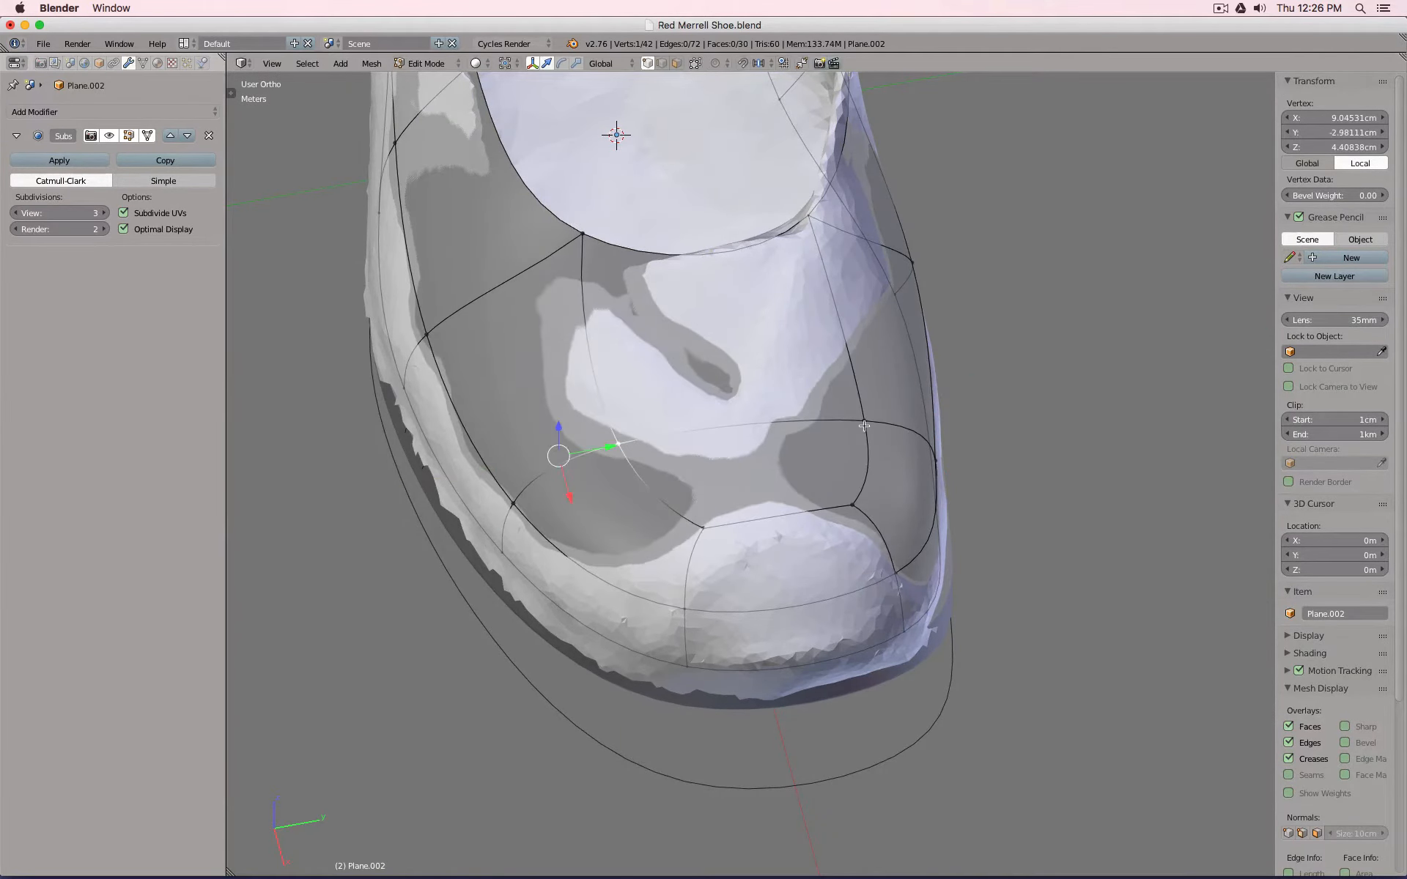
right_click(864, 426)
key(g)
key(y)
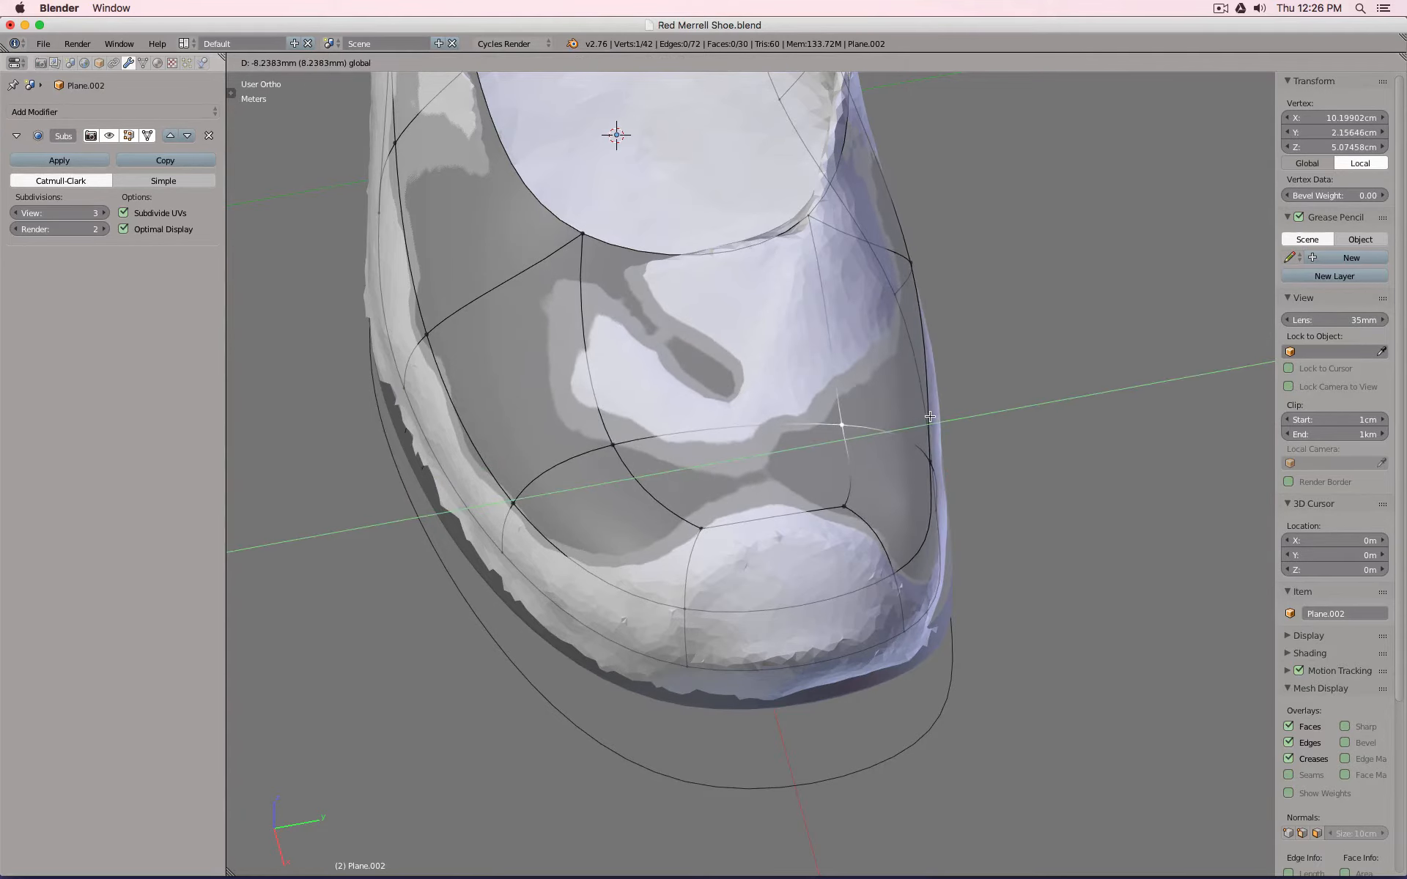
drag(930, 416, 930, 416)
Leave mesh editing, hide the scan's layer, and examine the reshaped toe and upper in front view and from above.
scroll(931, 425, down, 2)
middle_drag(930, 431, 786, 384)
scroll(786, 384, down, 5)
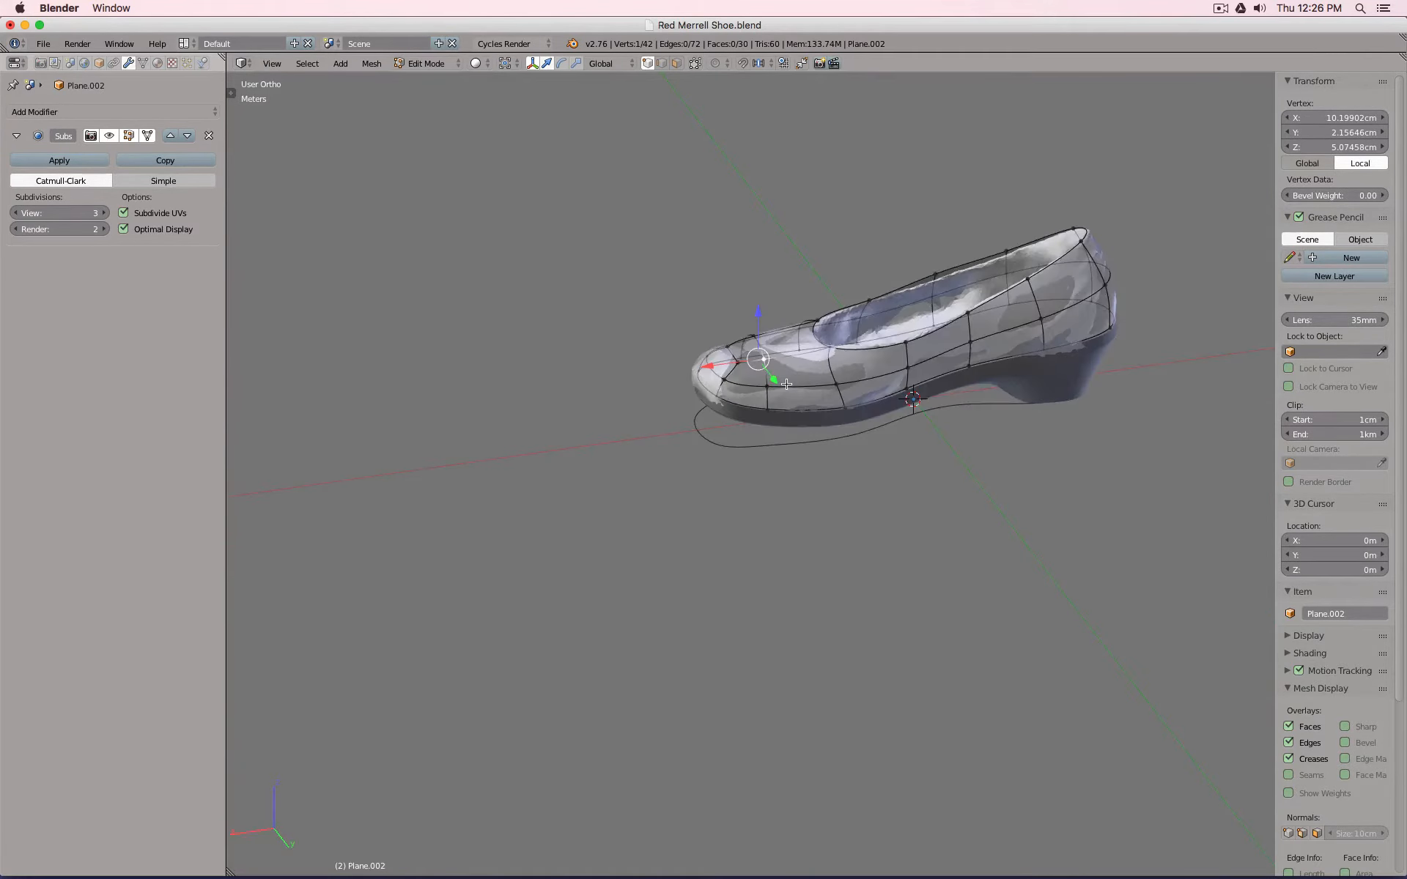
key(KP_1)
key(Tab)
key(3)
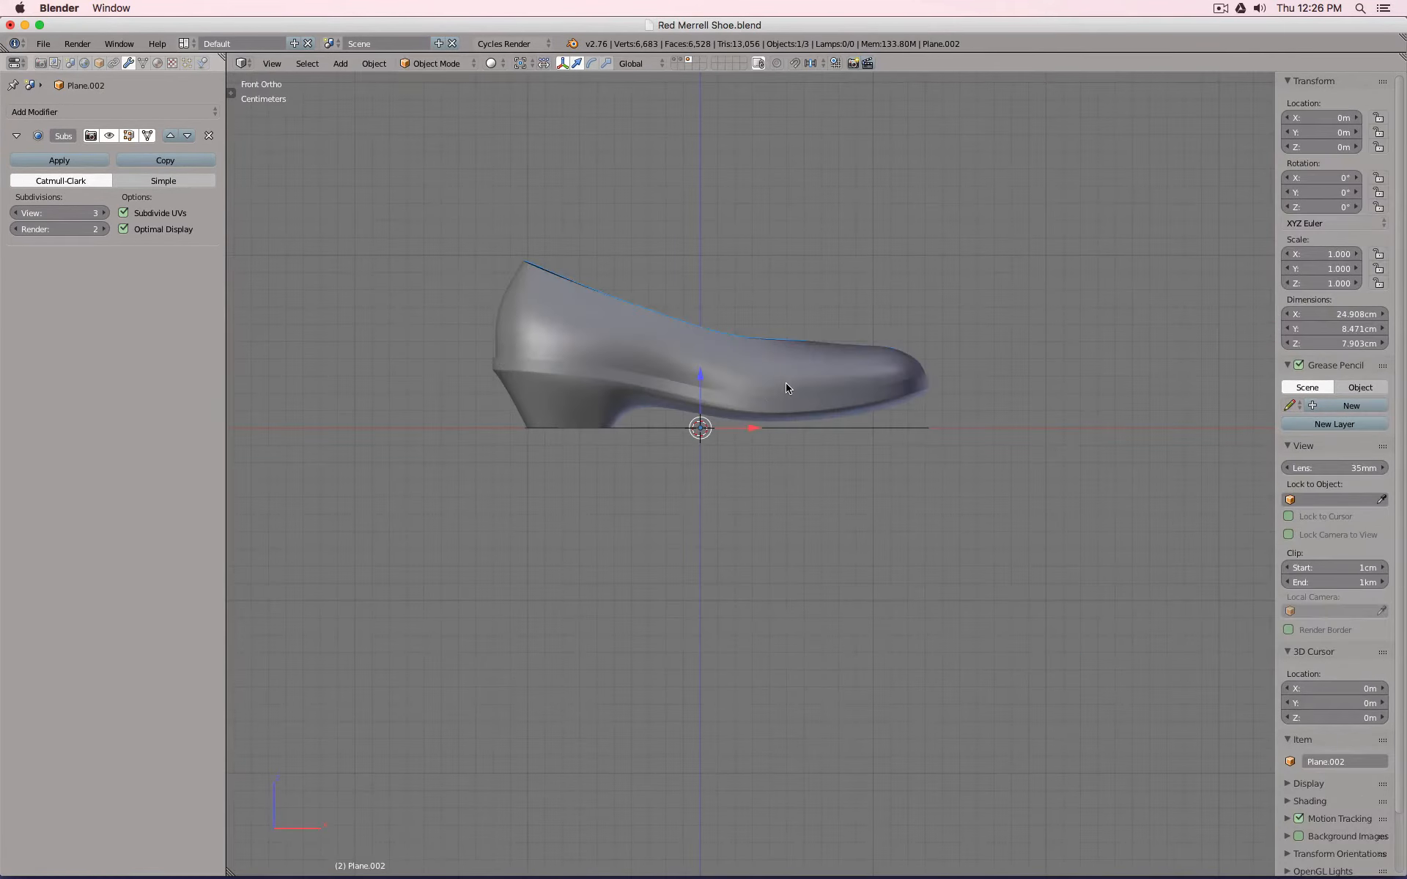
mouse_move(847, 400)
middle_down()
mouse_move(841, 607)
mouse_move(854, 559)
mouse_move(728, 581)
mouse_move(550, 421)
mouse_move(837, 403)
middle_up()
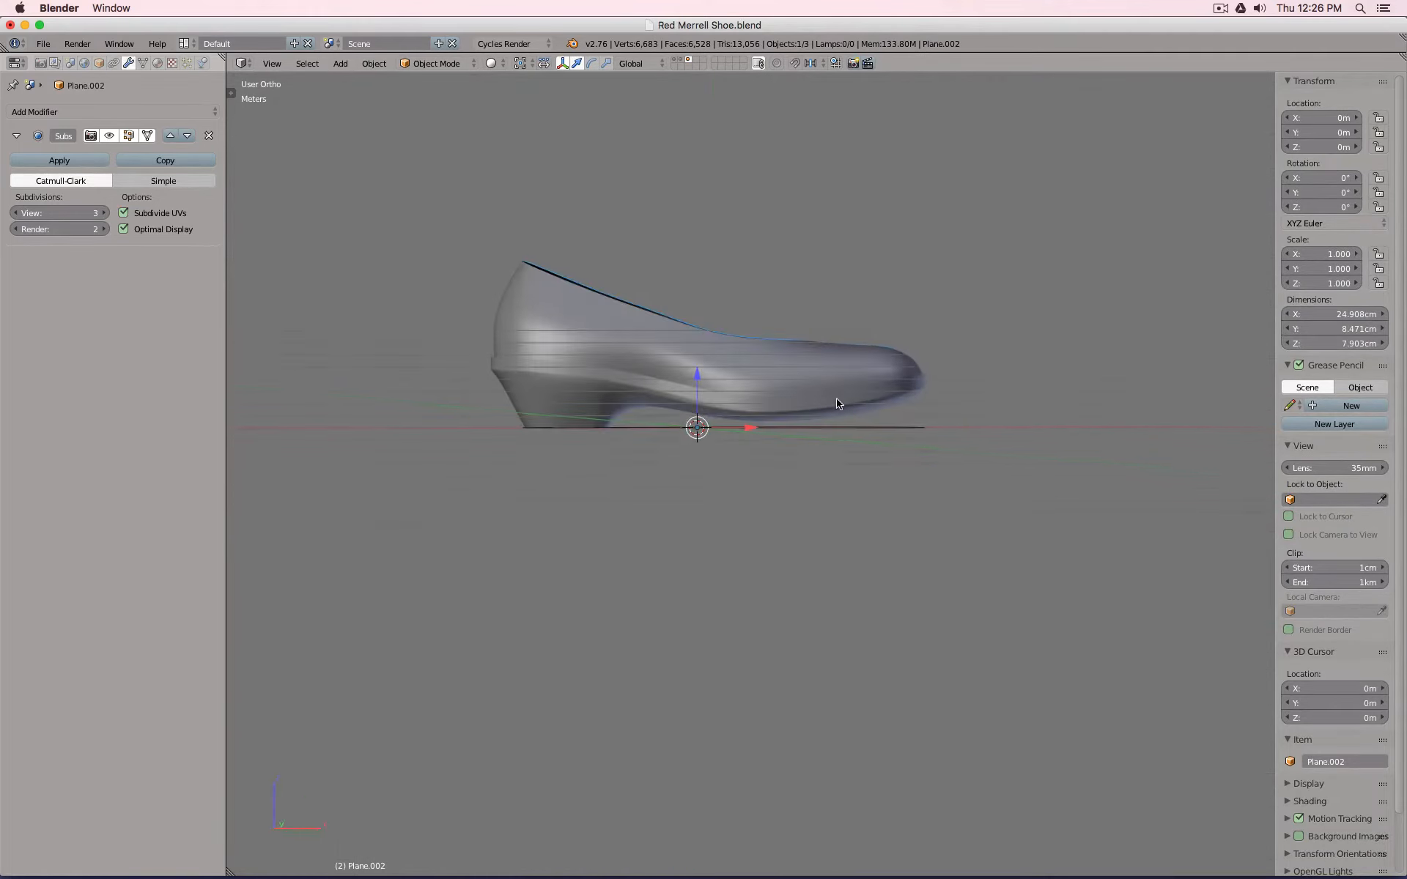
middle_drag(890, 446, 904, 564)
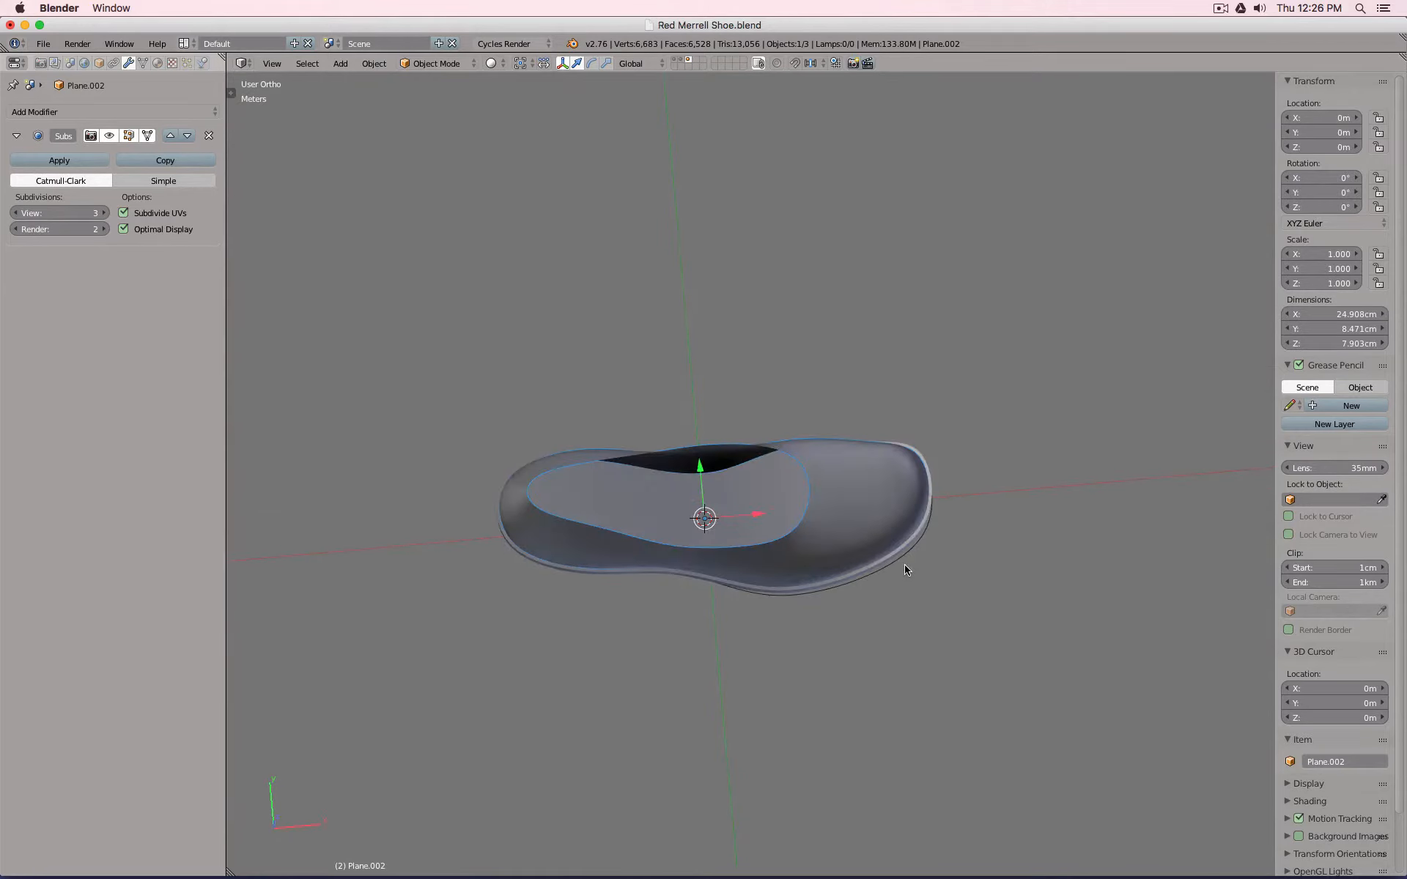
key(KP_1)
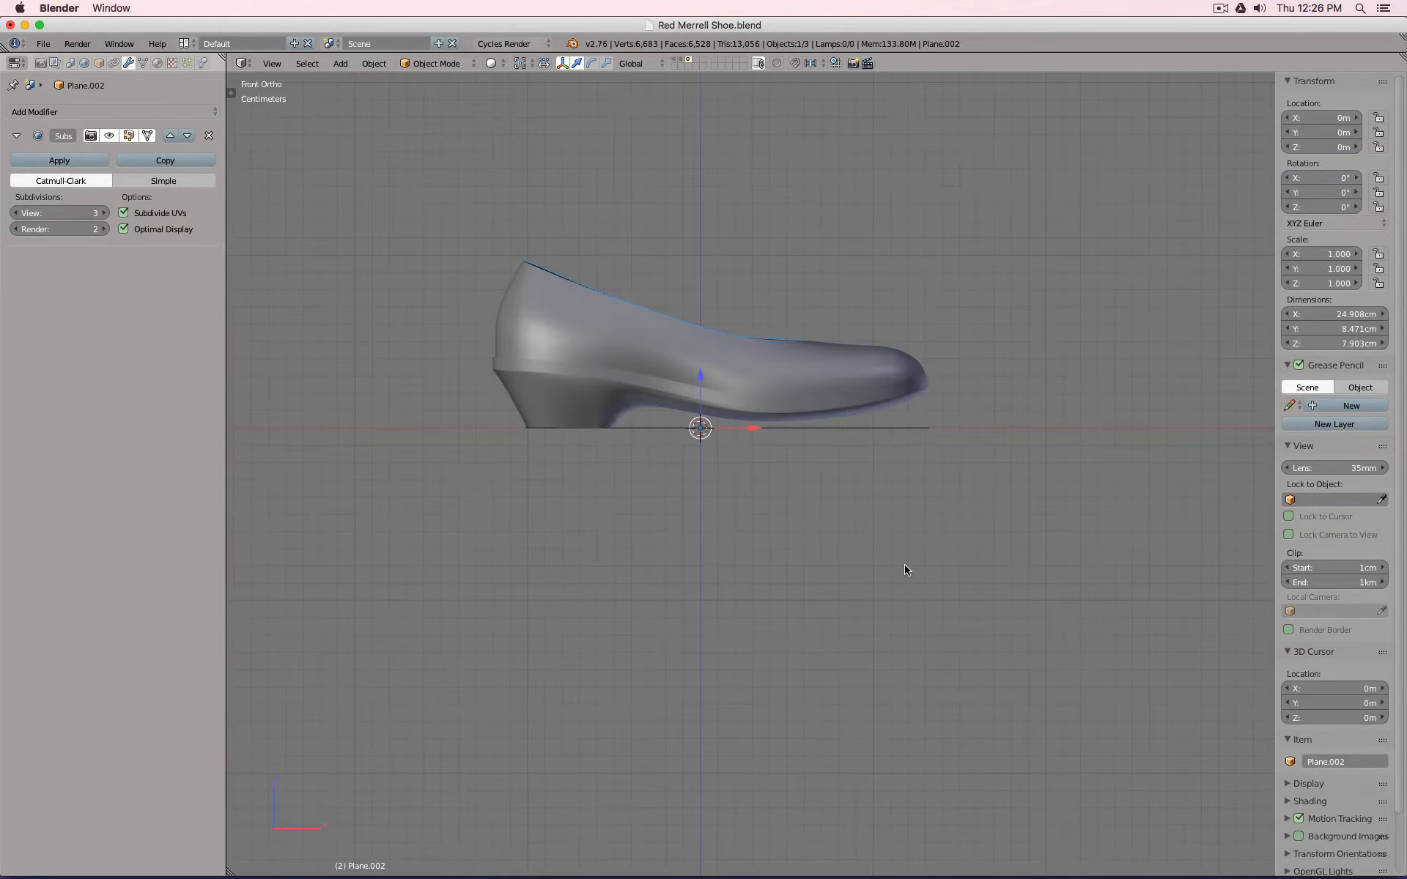
Display only the scanned shoe's layer in Material shading and inspect its texture from toe to heel.
middle_drag(907, 569, 794, 566)
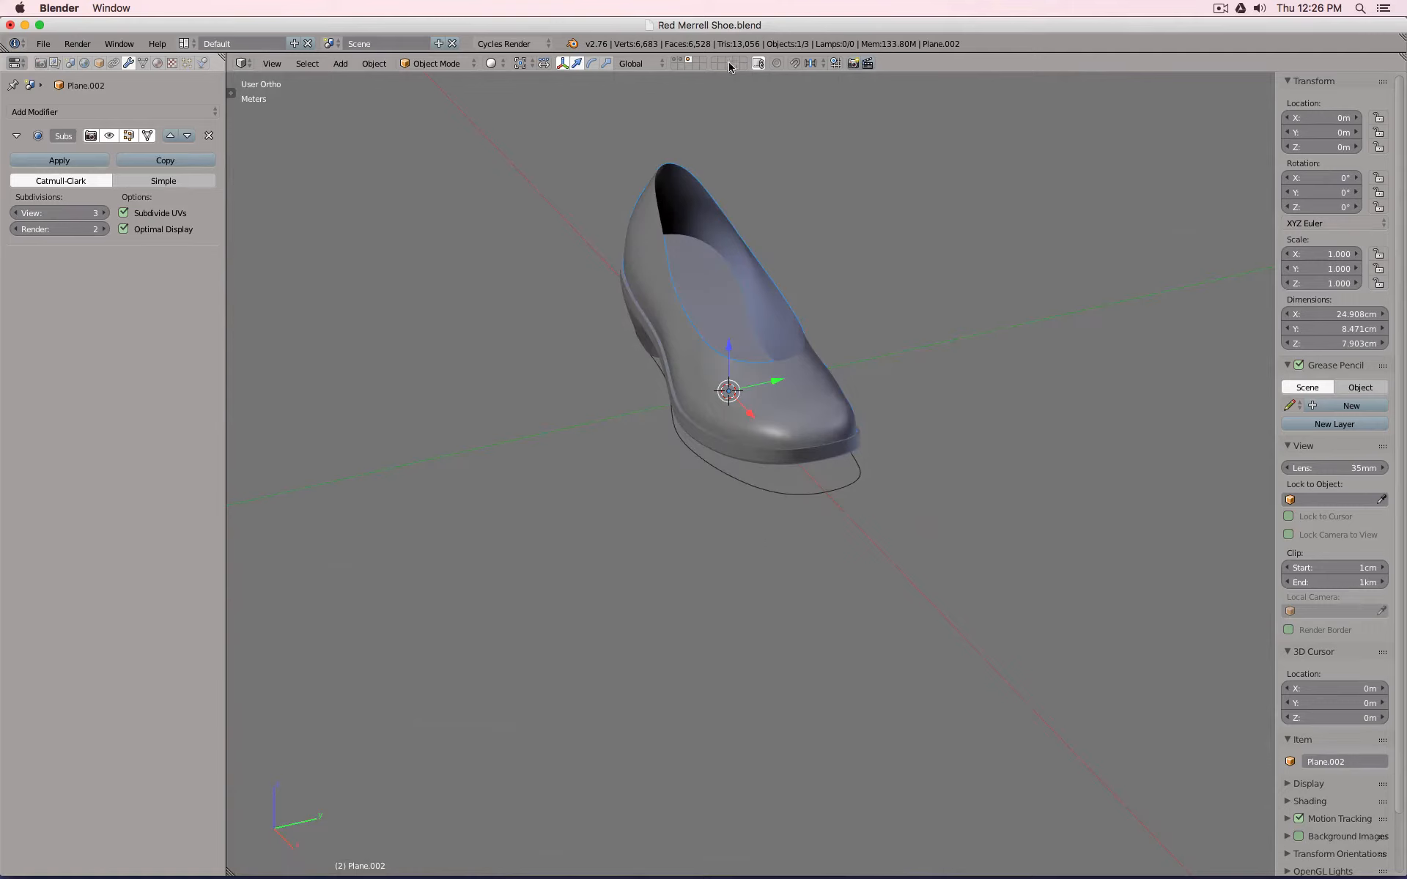
shift+click(675, 63)
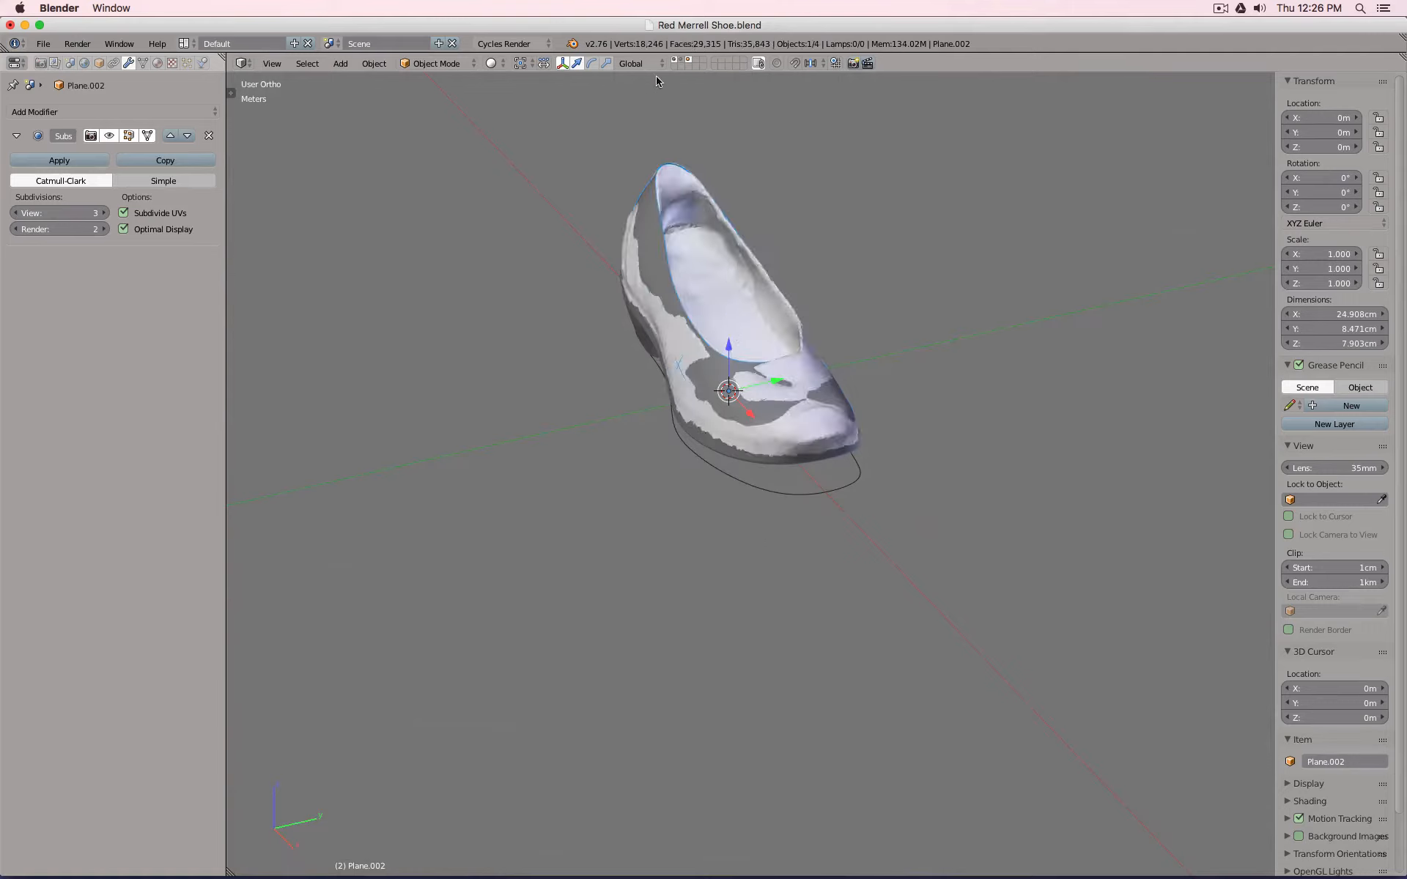
key(2)
click(495, 64)
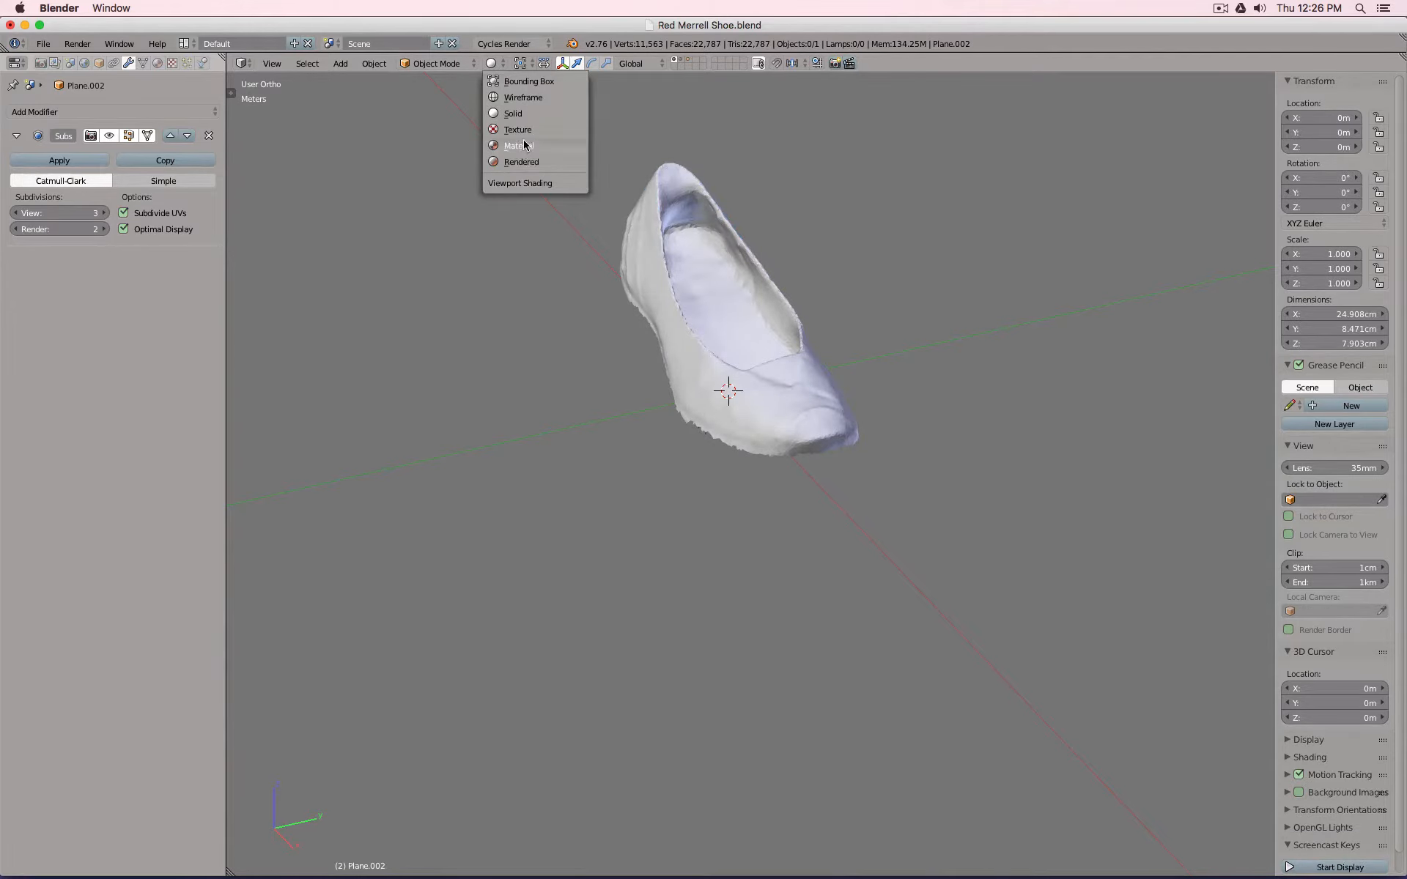
click(525, 145)
scroll(838, 411, up, 5)
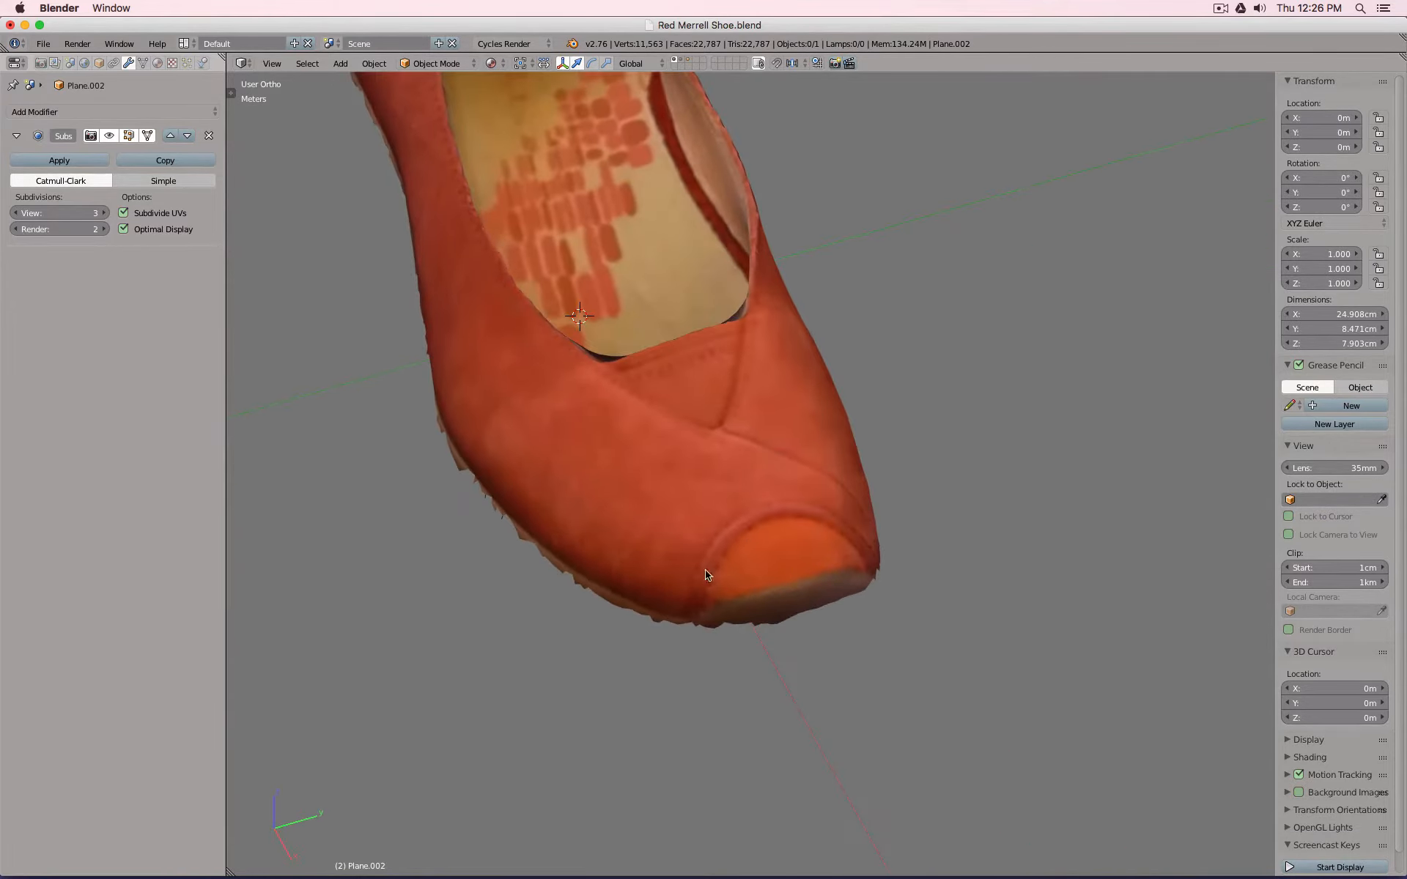
scroll(796, 511, down, 4)
middle_drag(469, 545, 638, 511)
middle_drag(431, 401, 797, 498)
scroll(858, 471, up, 4)
scroll(850, 471, down, 1)
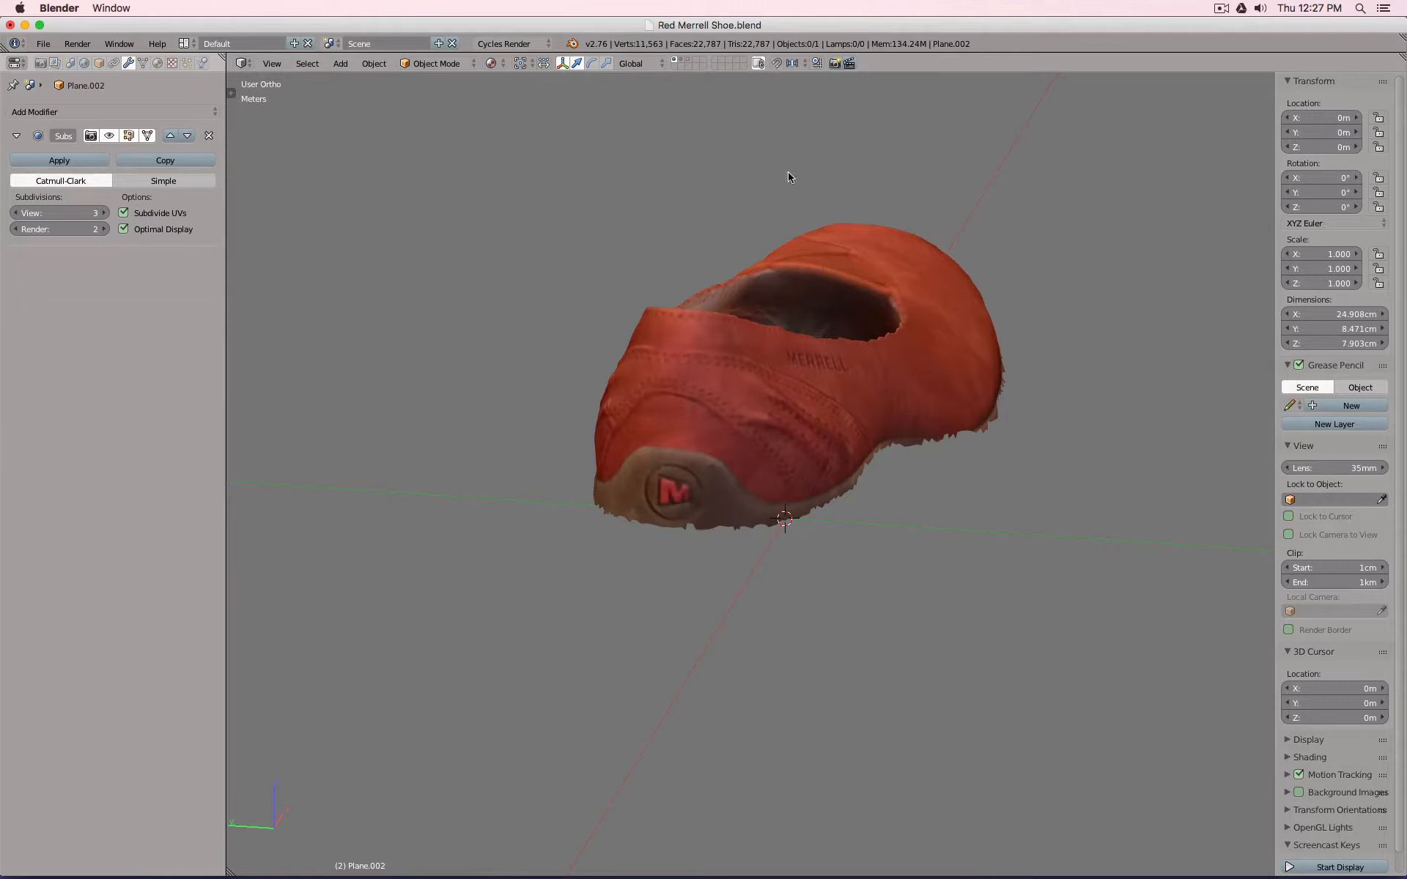
Show the modelled shoe's layer together with the scan and compare them from the front, right and top views.
shift+click(691, 61)
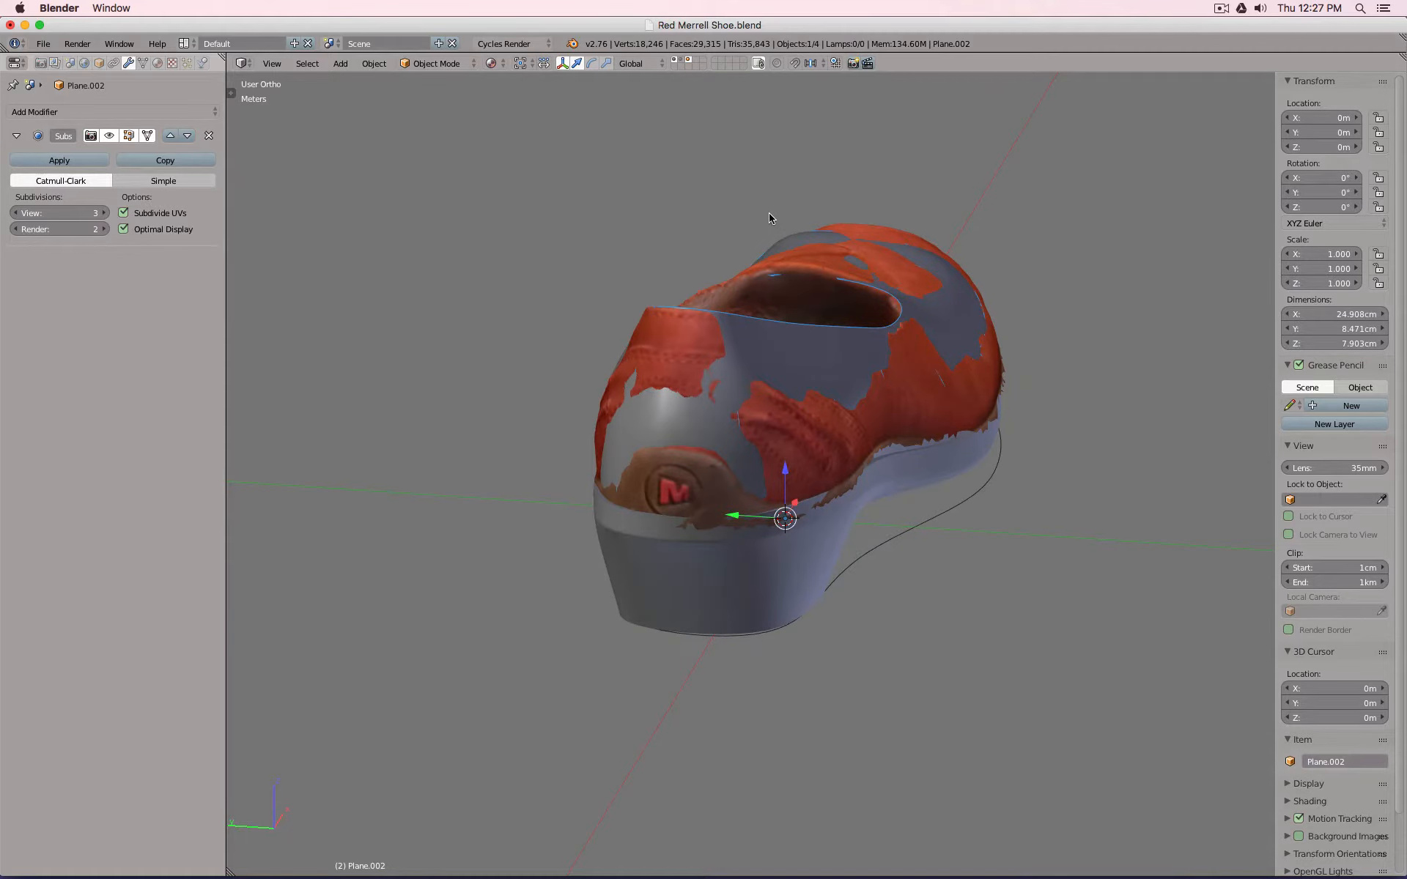
key(KP_1)
scroll(768, 218, up, 3)
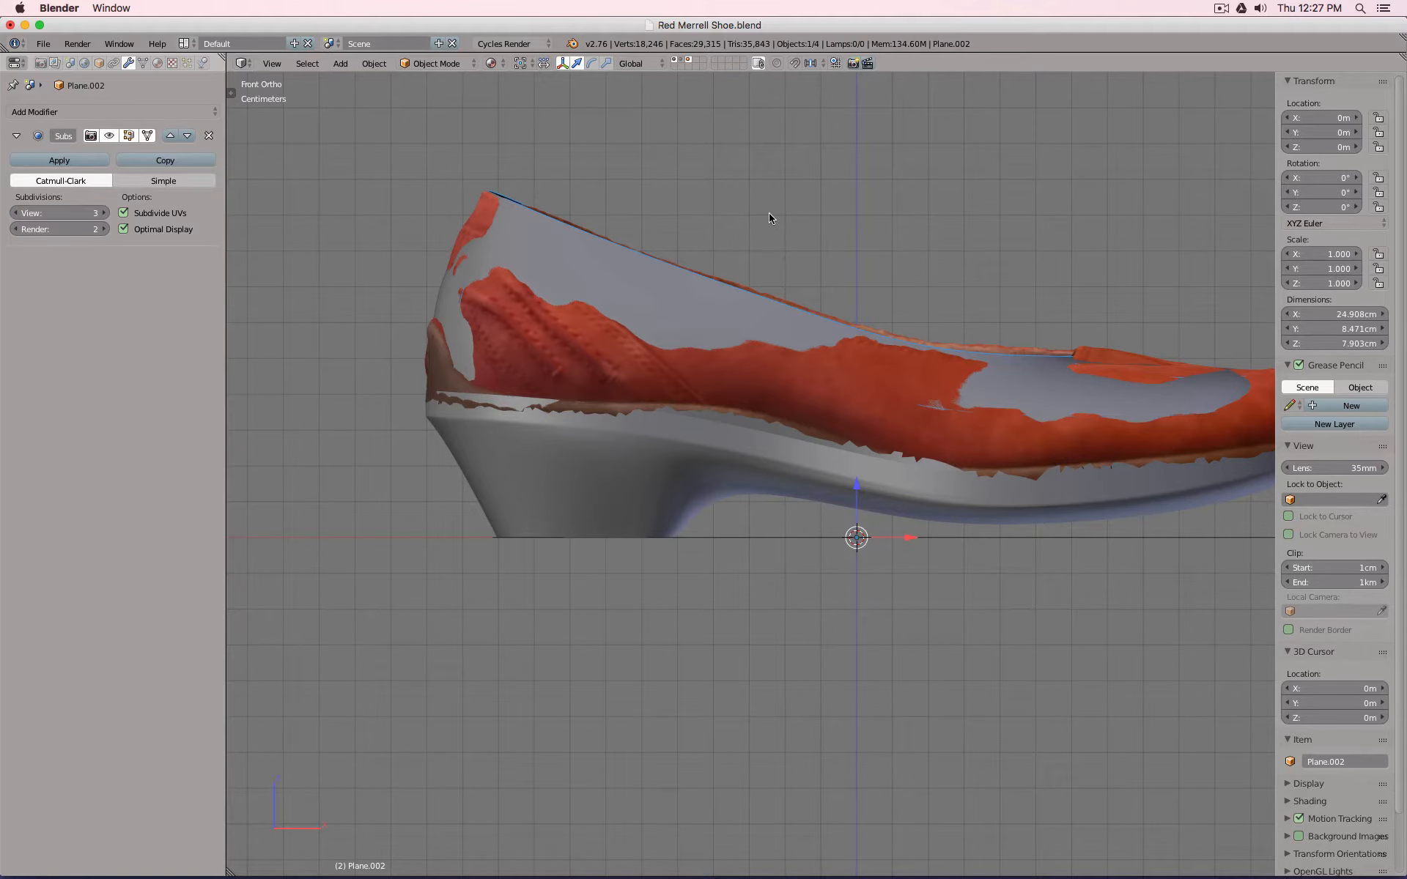
key(KP_3)
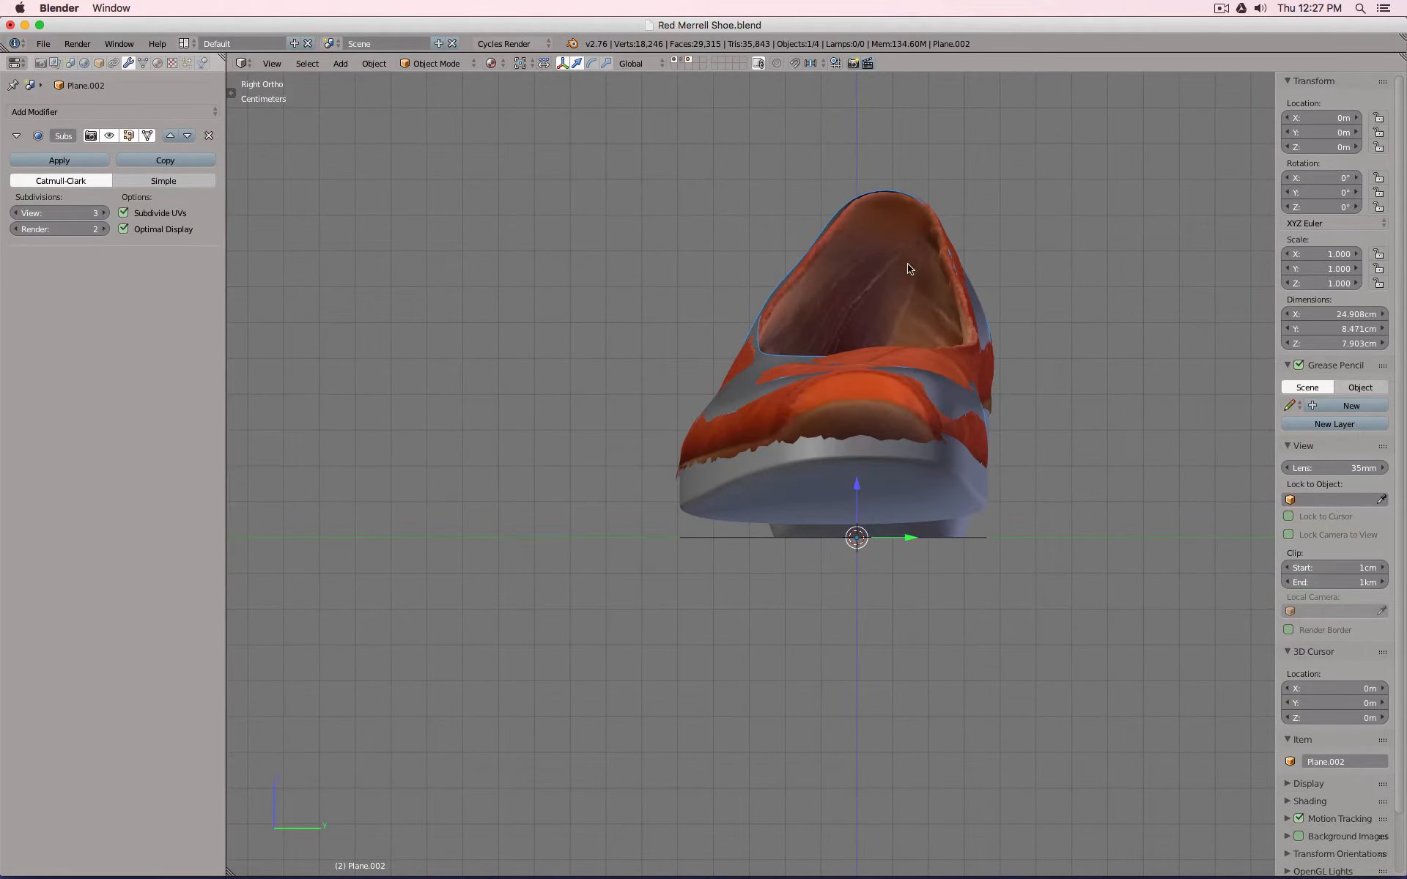
key(KP_7)
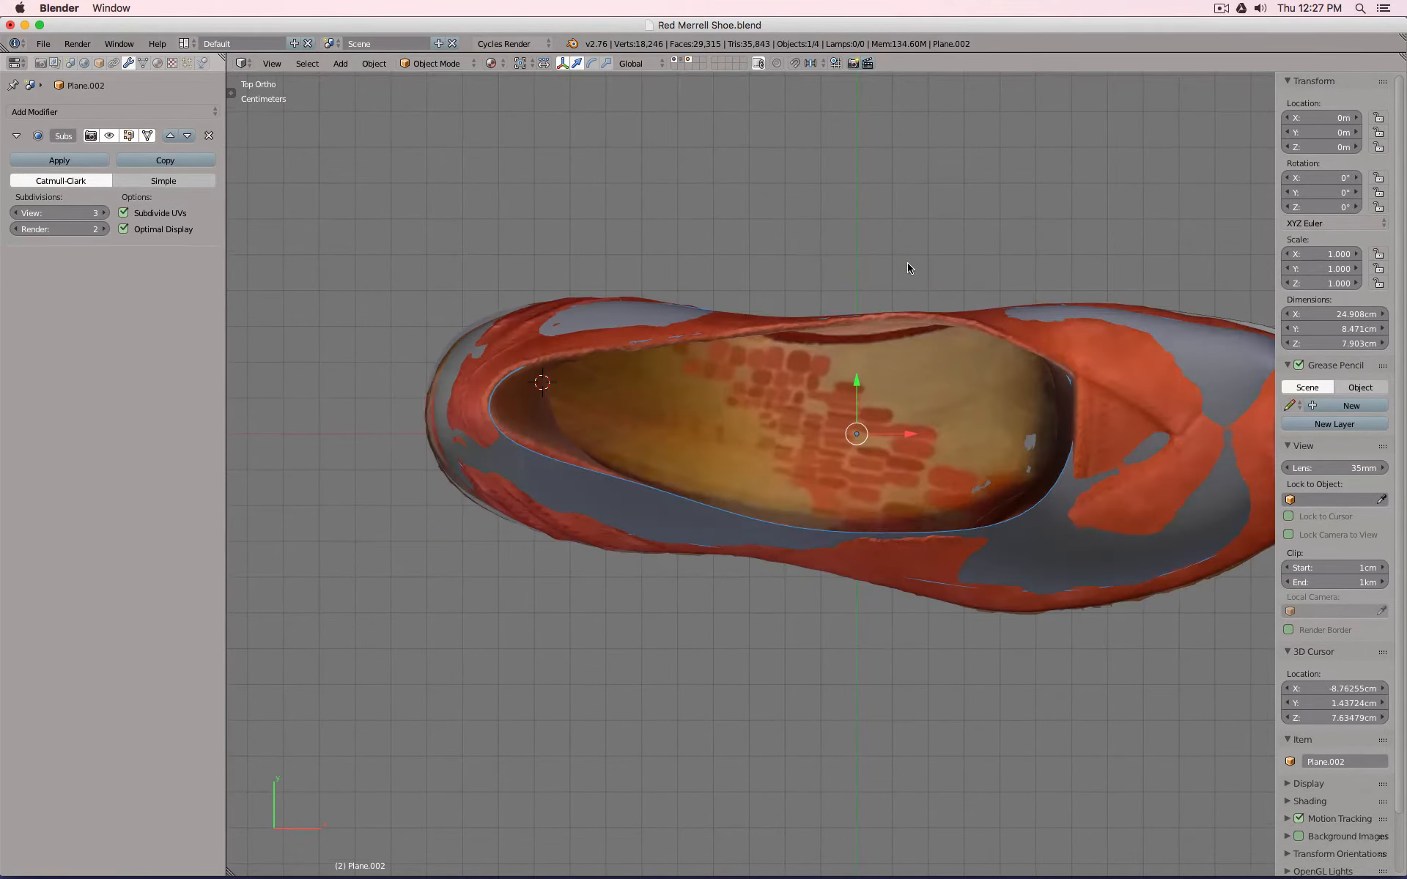
Add a mesh plane at the back of the heel, scale it to about 2.3 cm and rotate it 90° about Y in Edit Mode.
key(shift+a)
mouse_move(463, 407)
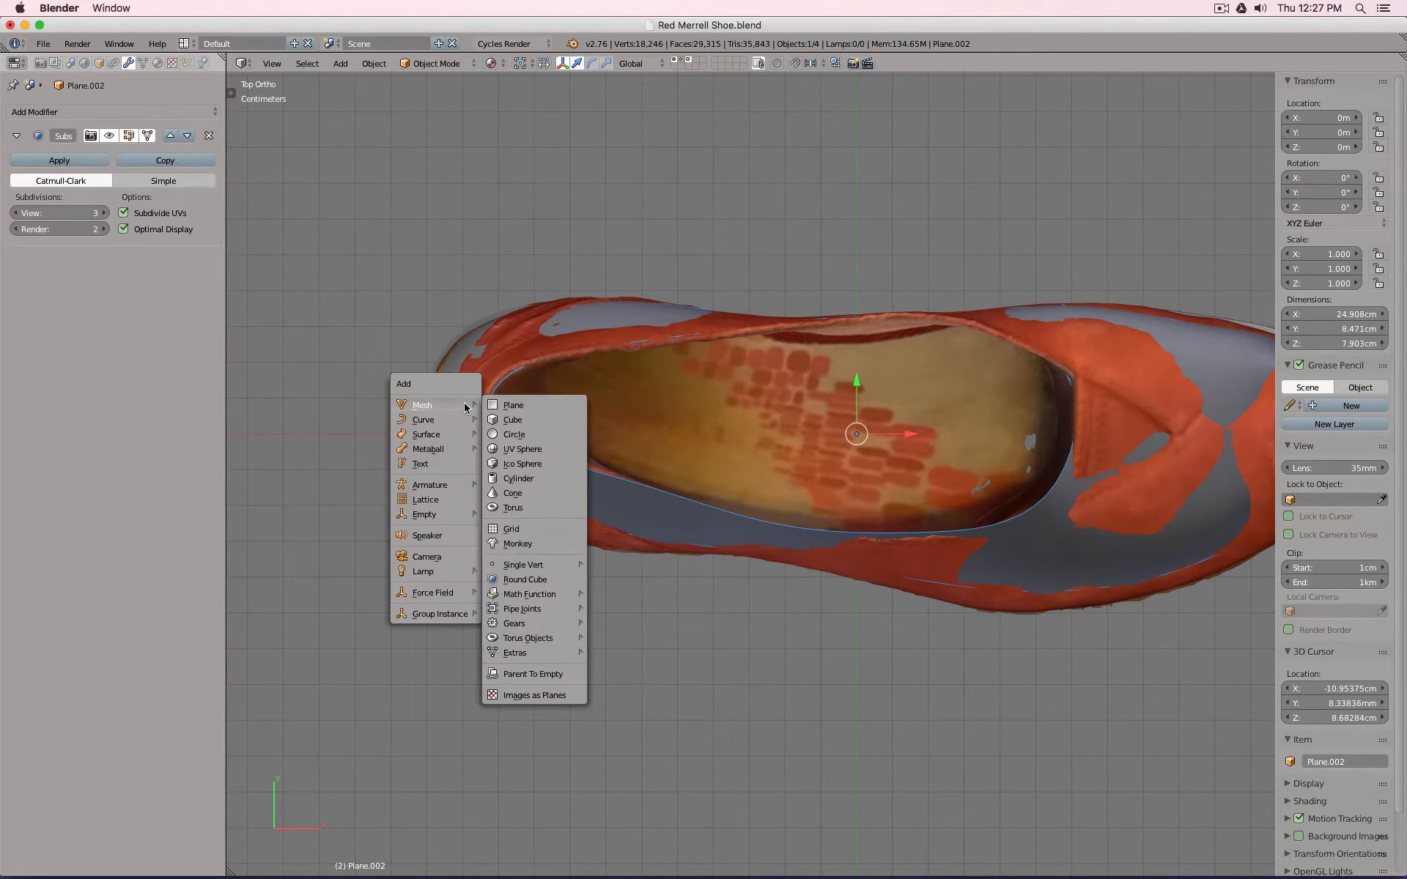
click(512, 407)
key(Tab)
key(s)
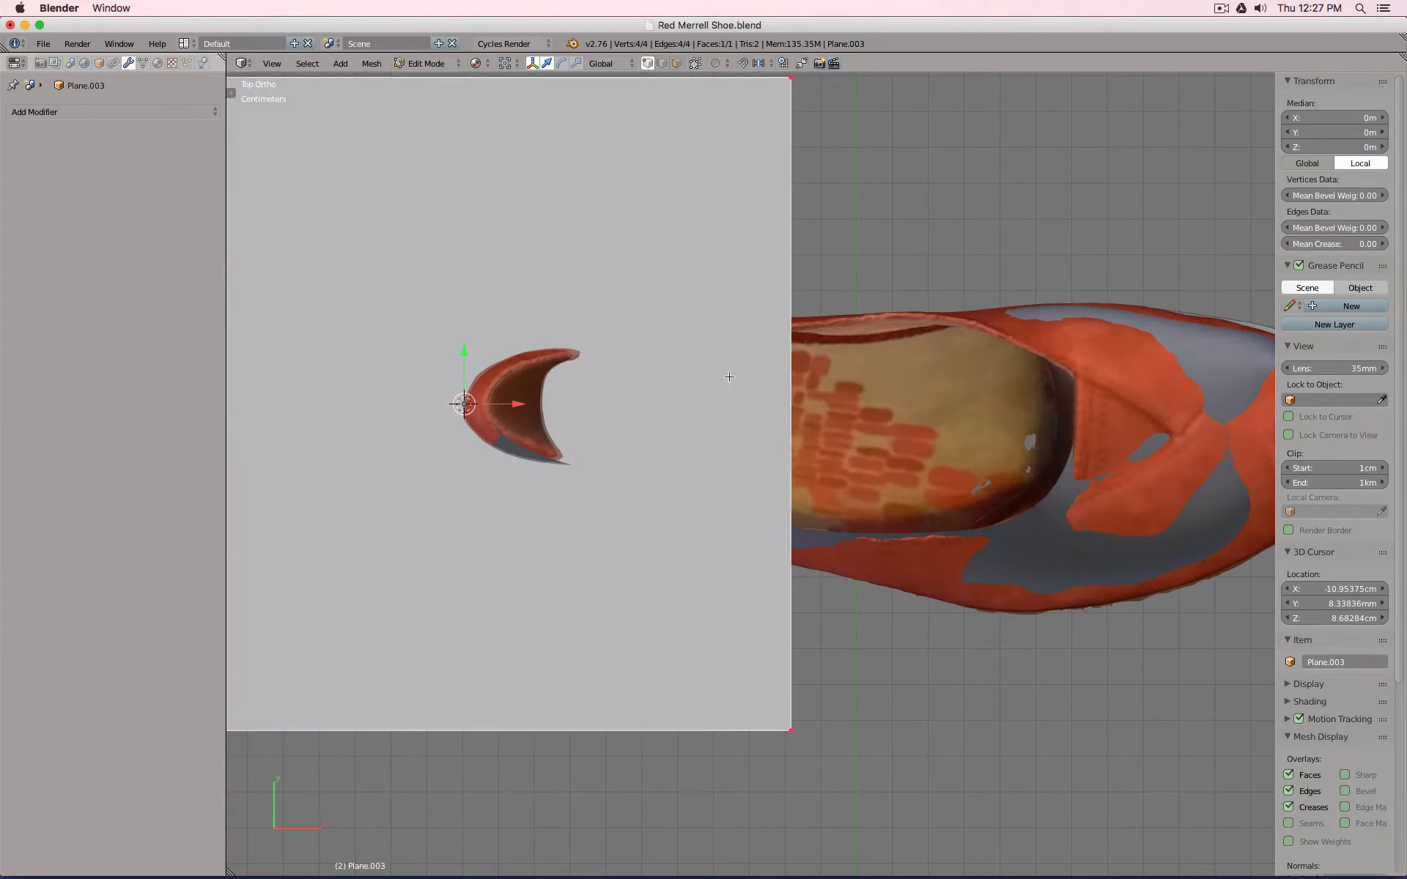
click(602, 394)
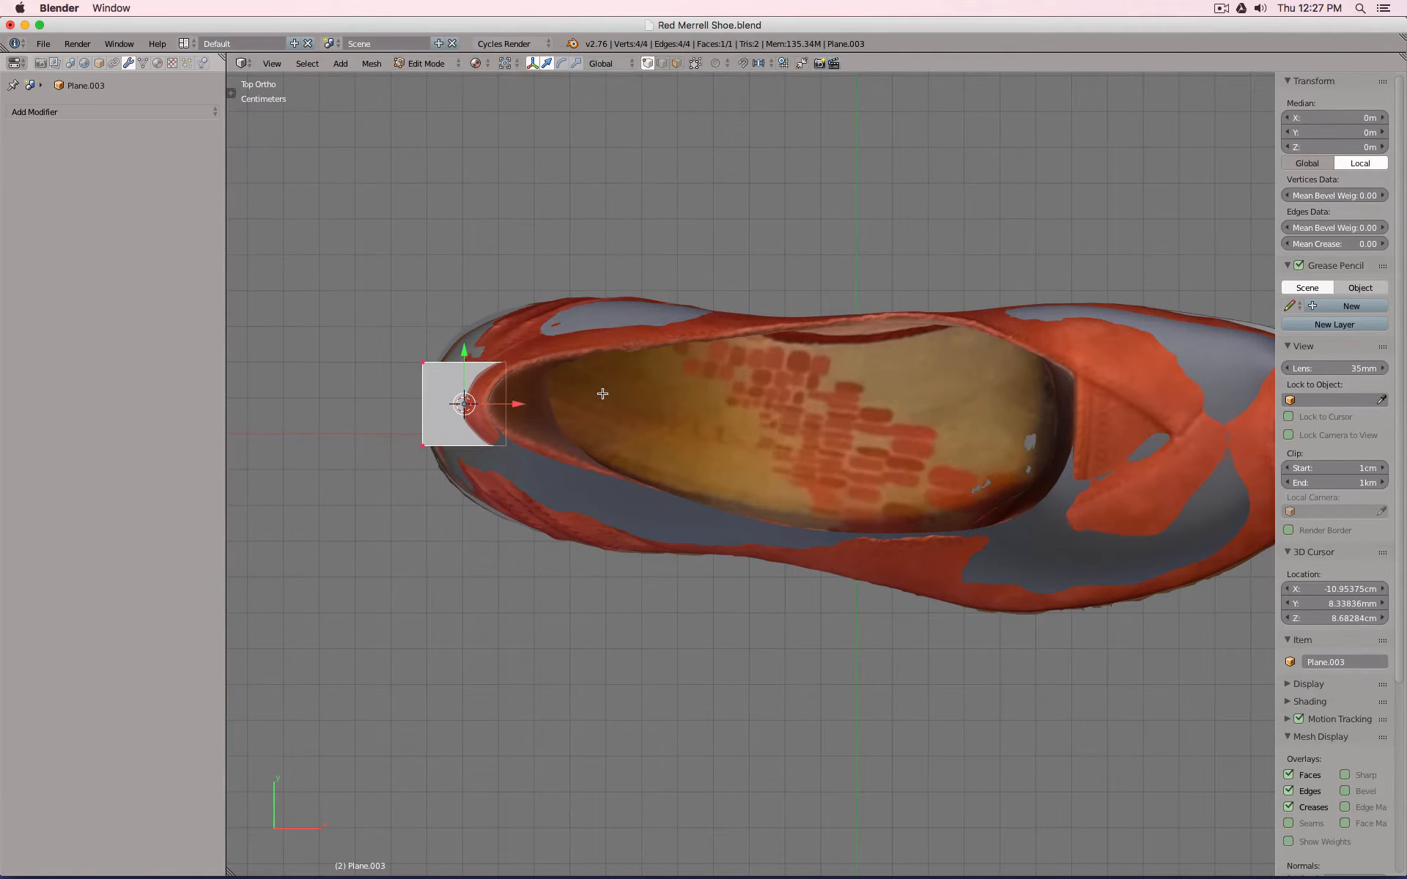
key(r)
key(Return)
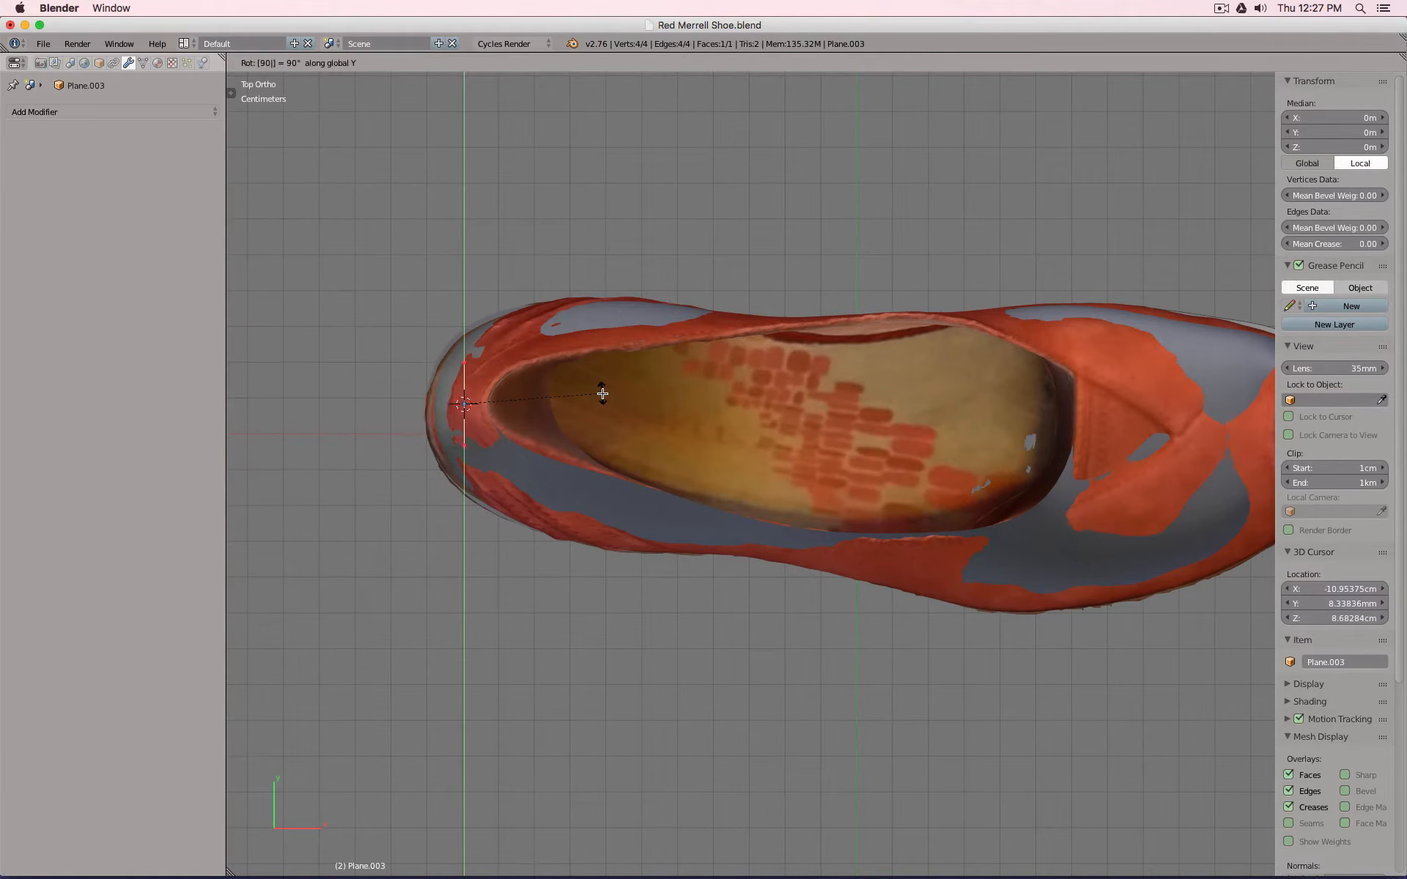
Lower the plane's upper edge along Z until the plane is about 1.16 cm high behind the heel.
key(KP_1)
key(KP_3)
key(ctrl+KP_3)
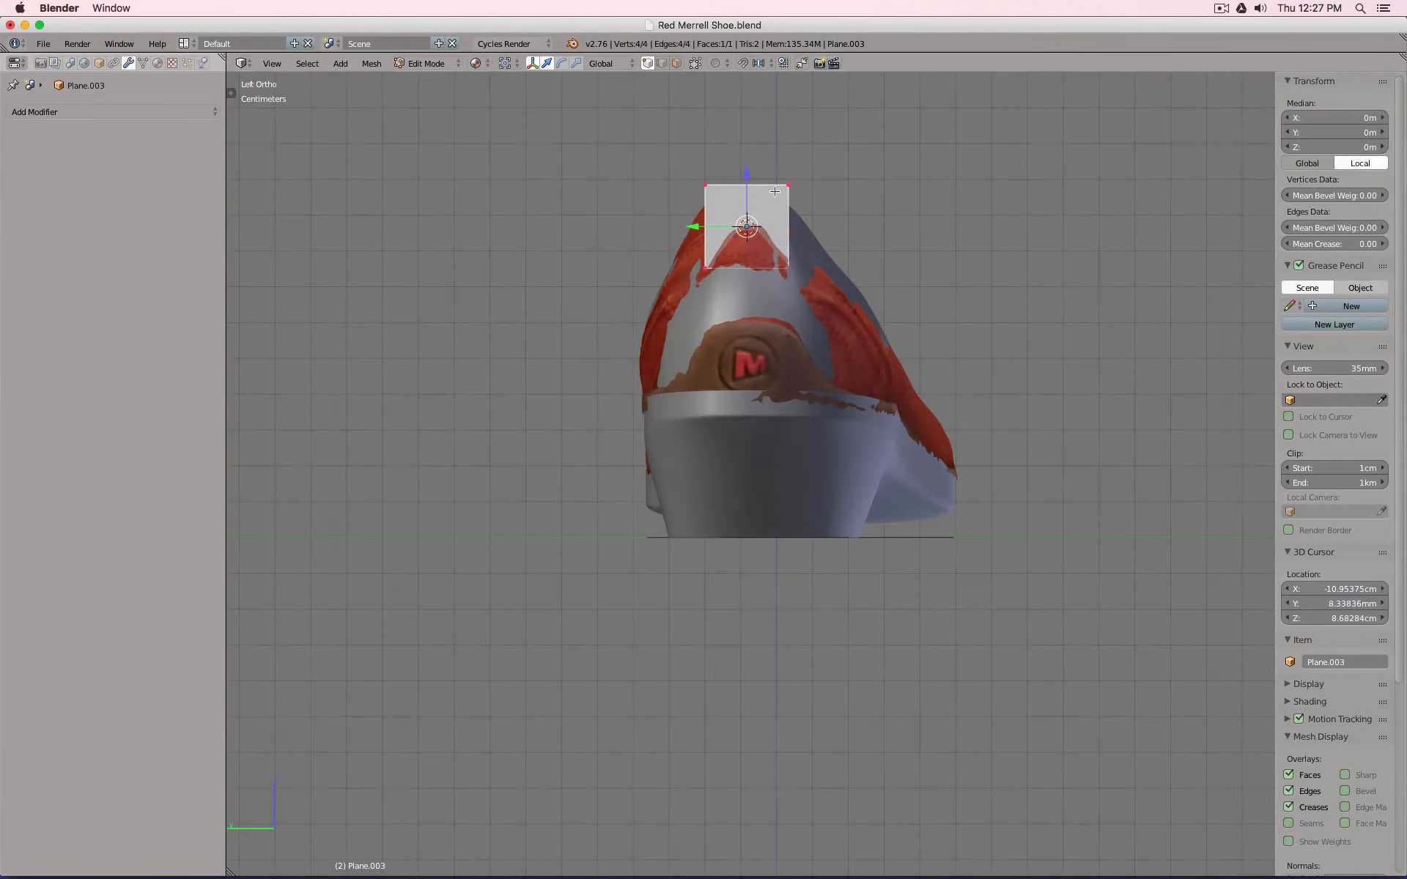
scroll(775, 191, up, 4)
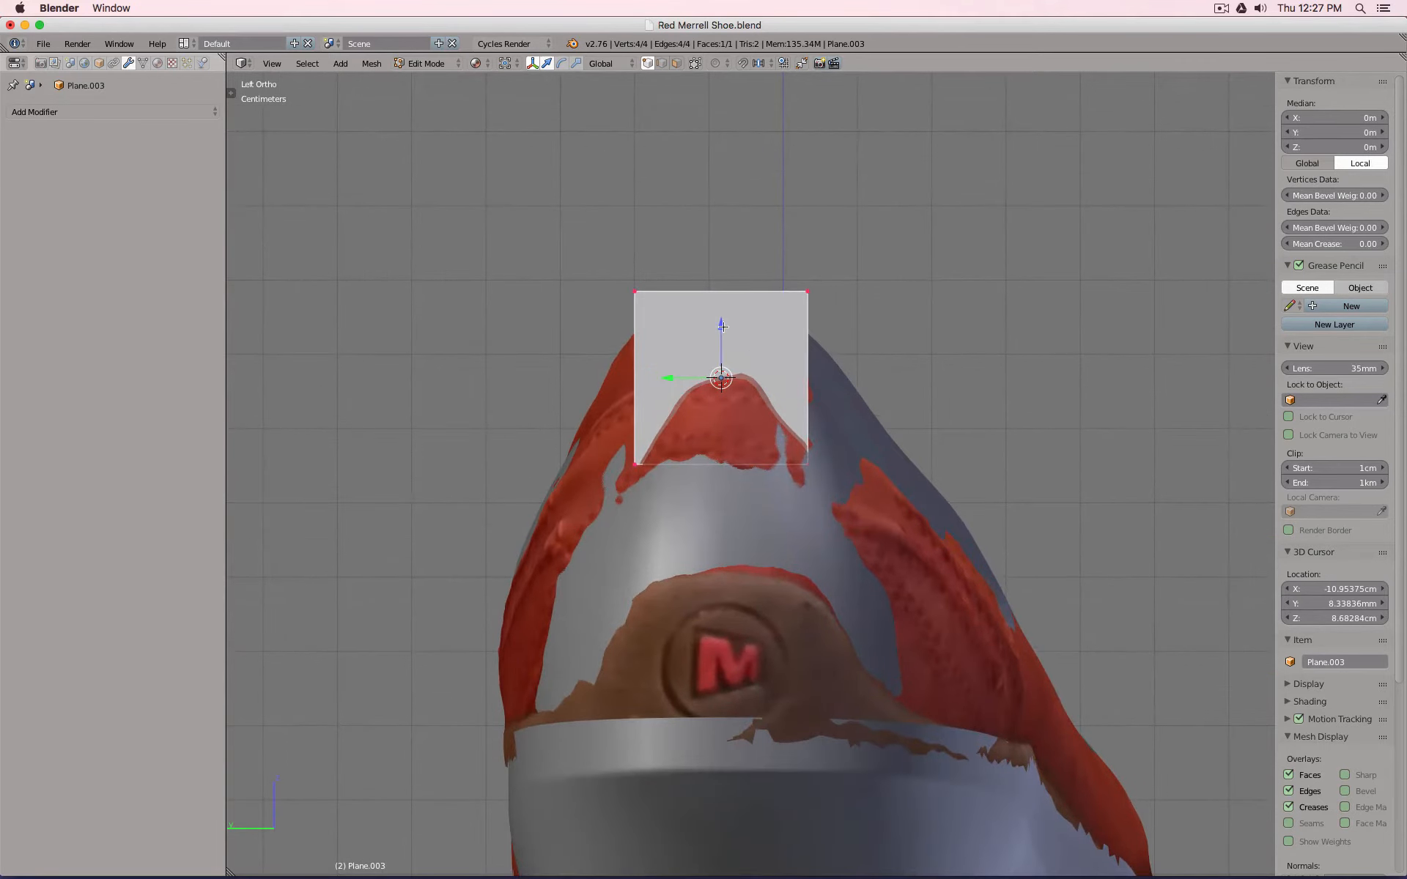
key(z)
shift+right_click(635, 291)
key(z)
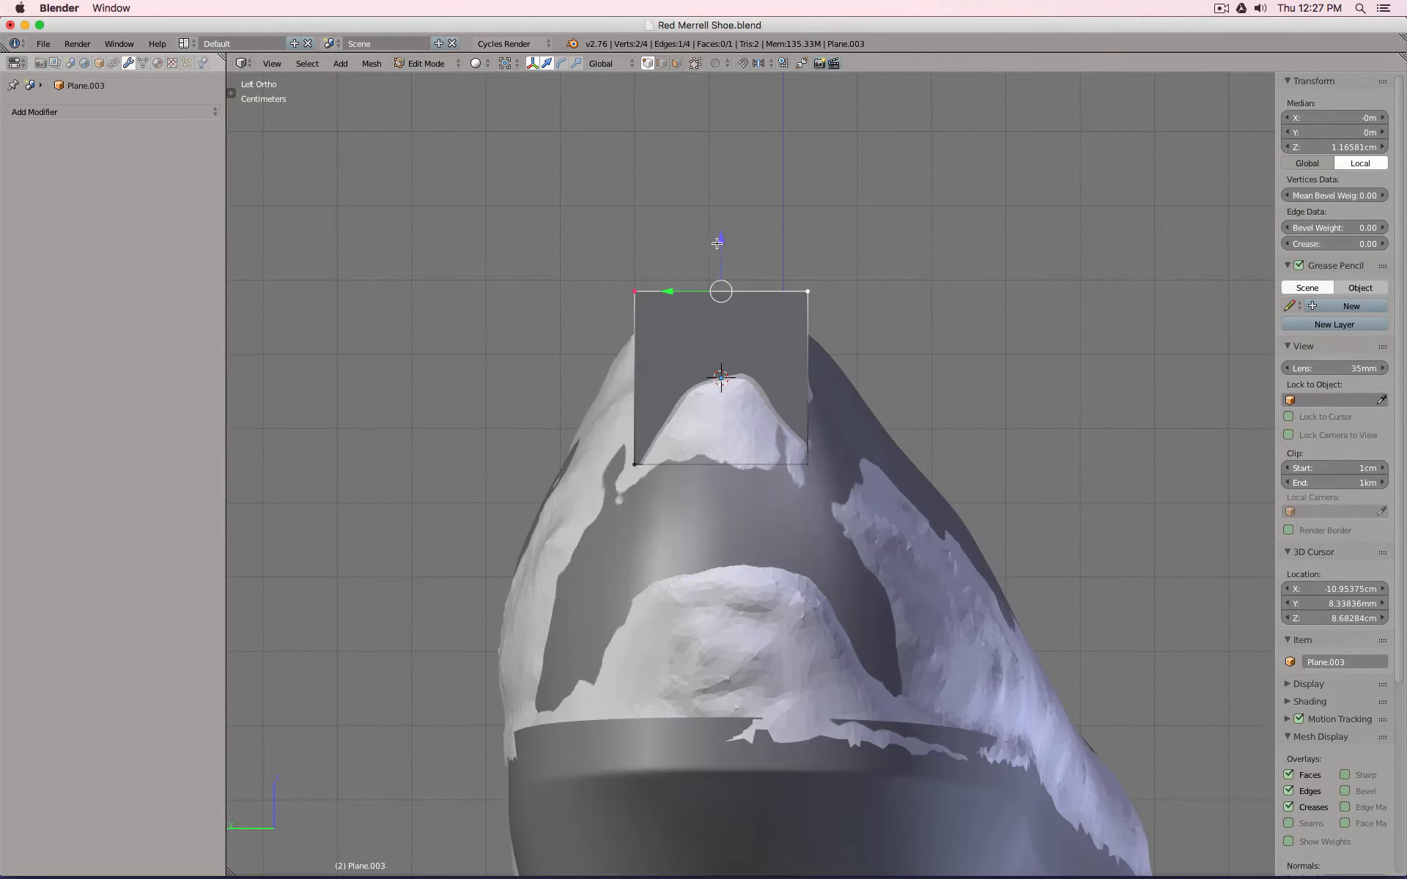
key(g)
key(z)
click(728, 323)
middle_drag(784, 397, 732, 418)
scroll(747, 408, down, 3)
key(Tab)
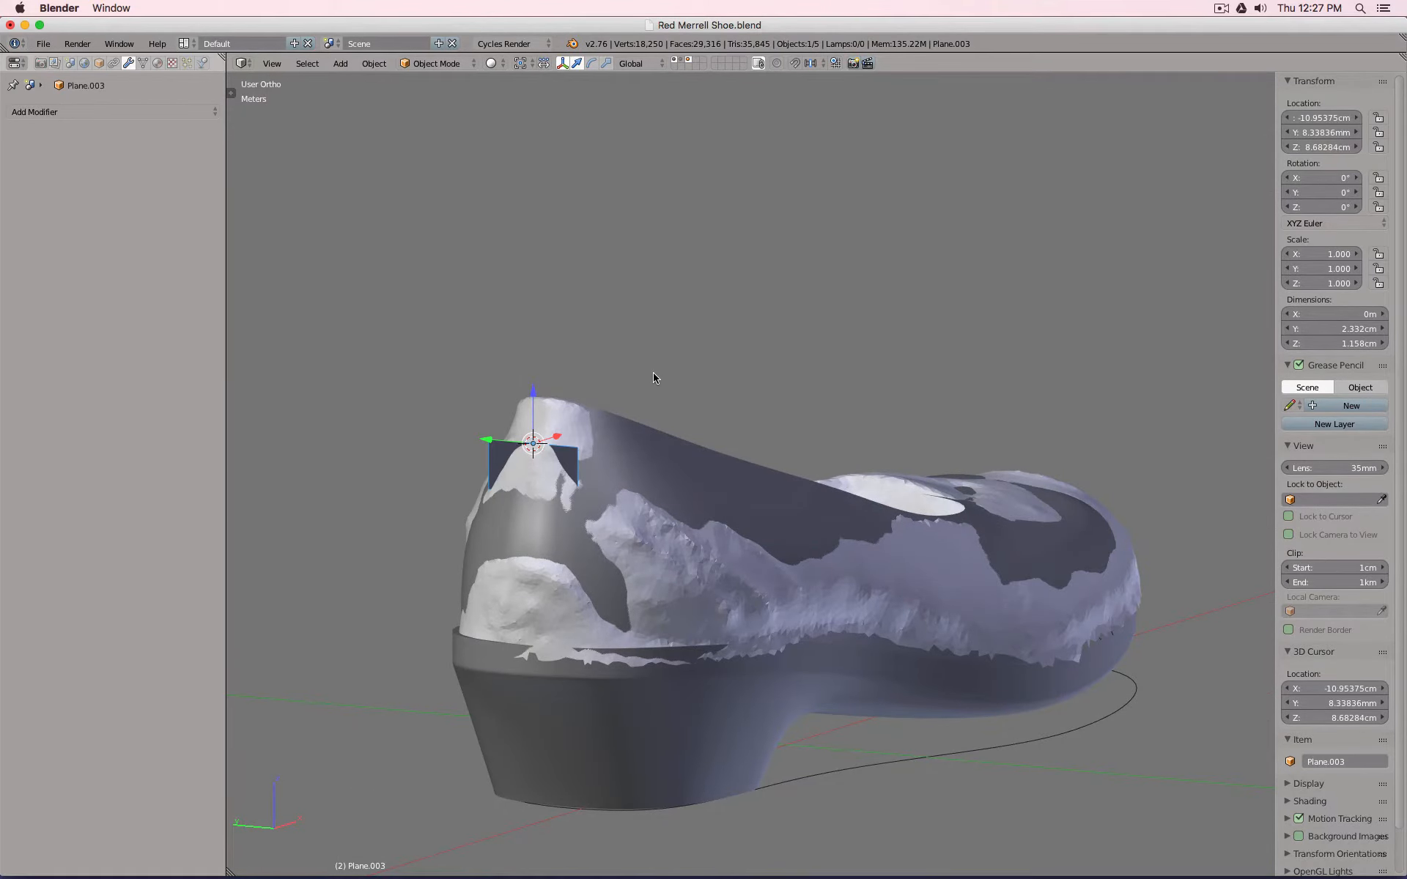
Hide the modelled shoe upper and tilt the small plane about 21° around Y, placing it against the scan's heel.
right_click(697, 452)
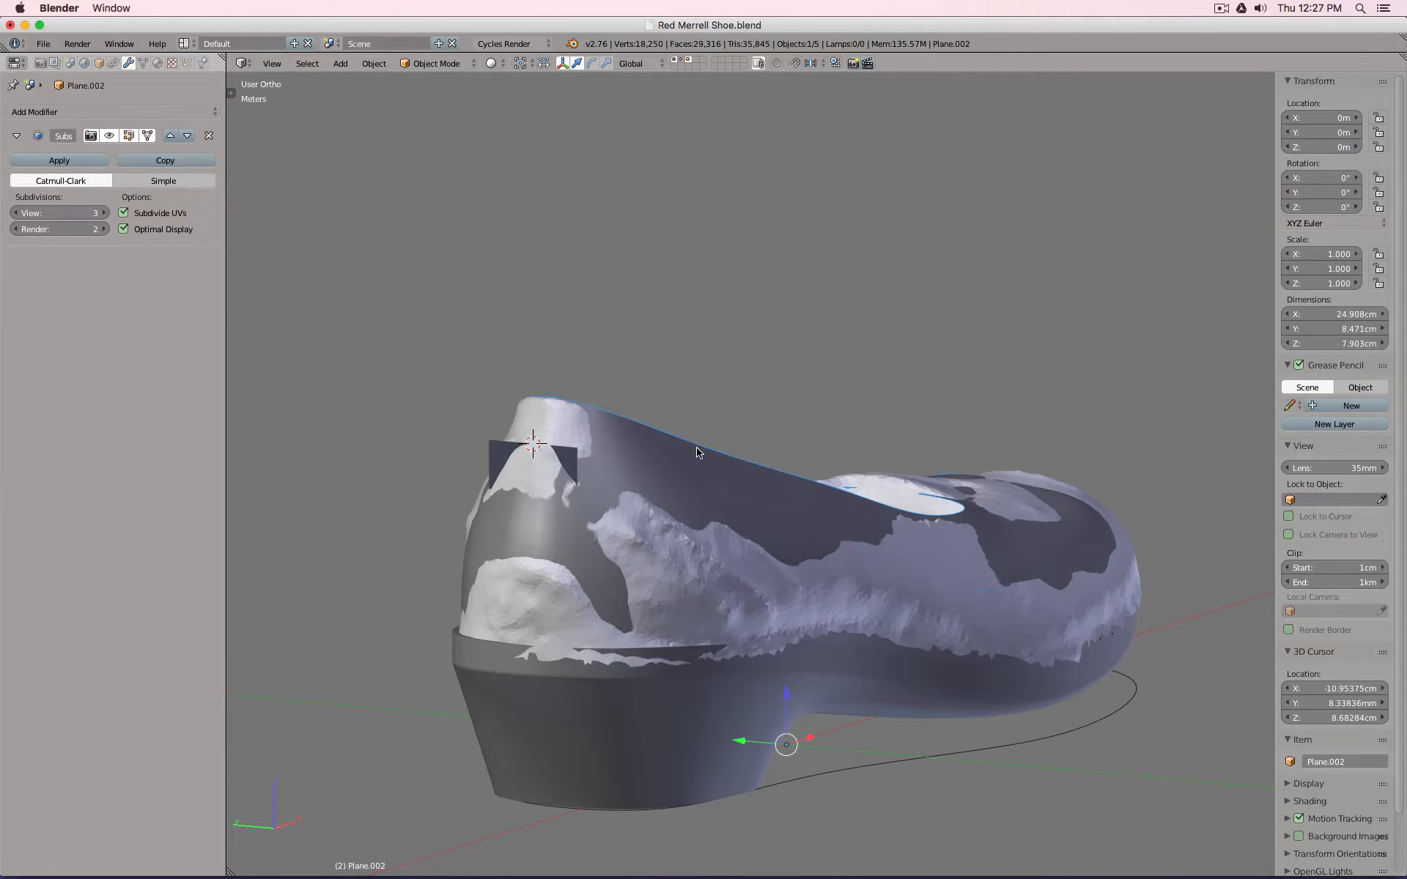
key(h)
right_click(576, 467)
middle_drag(608, 463, 852, 517)
key(KP_3)
key(KP_1)
scroll(853, 517, up, 4)
key(r)
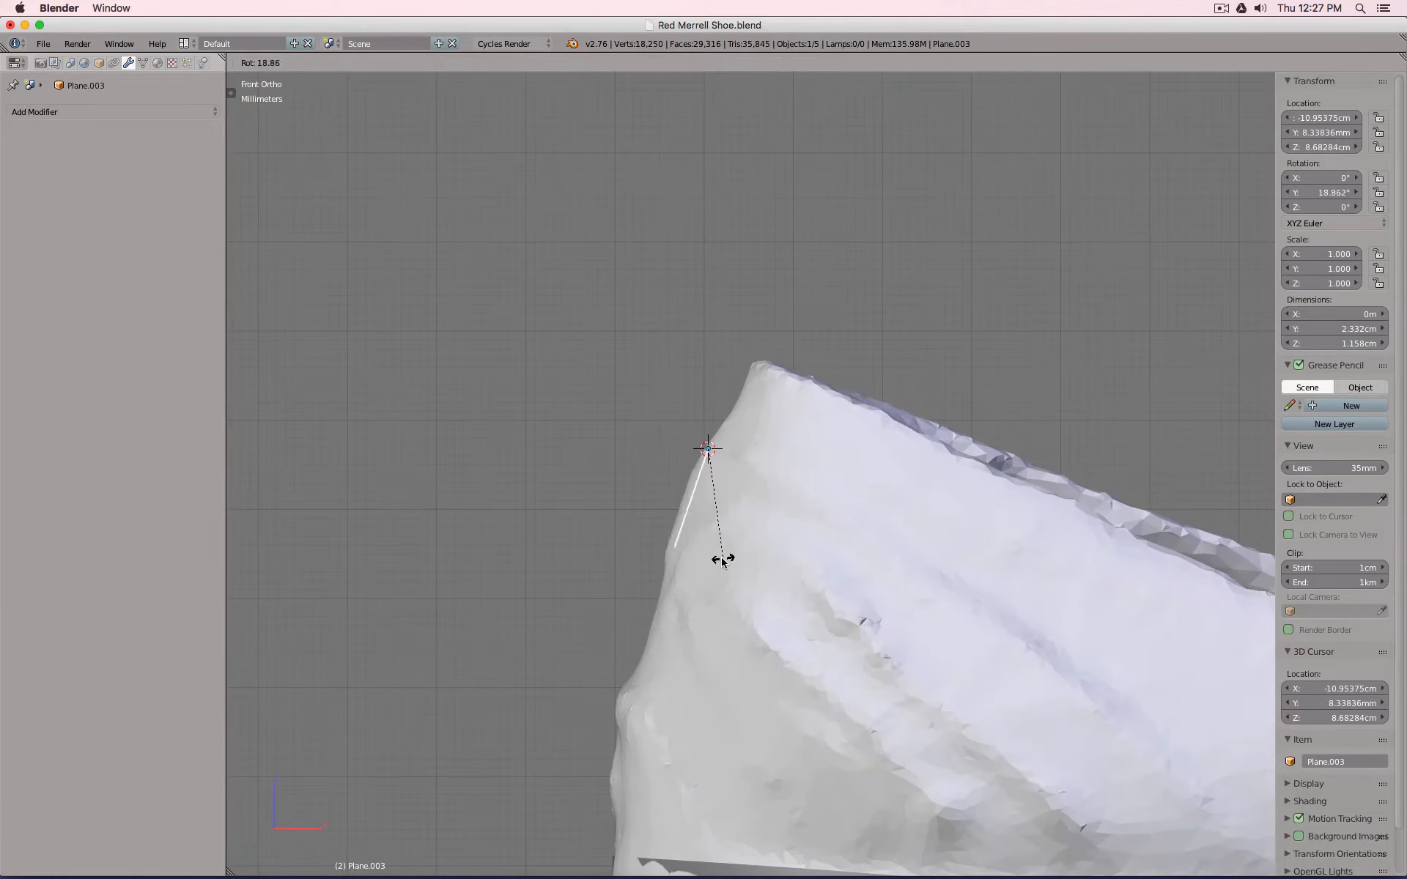
click(719, 553)
key(g)
click(706, 527)
Switch the viewport to textured material display and set the small plane's maximum draw type to Wire.
scroll(706, 528, down, 3)
mouse_move(706, 527)
middle_down()
mouse_move(719, 531)
mouse_move(644, 505)
middle_up()
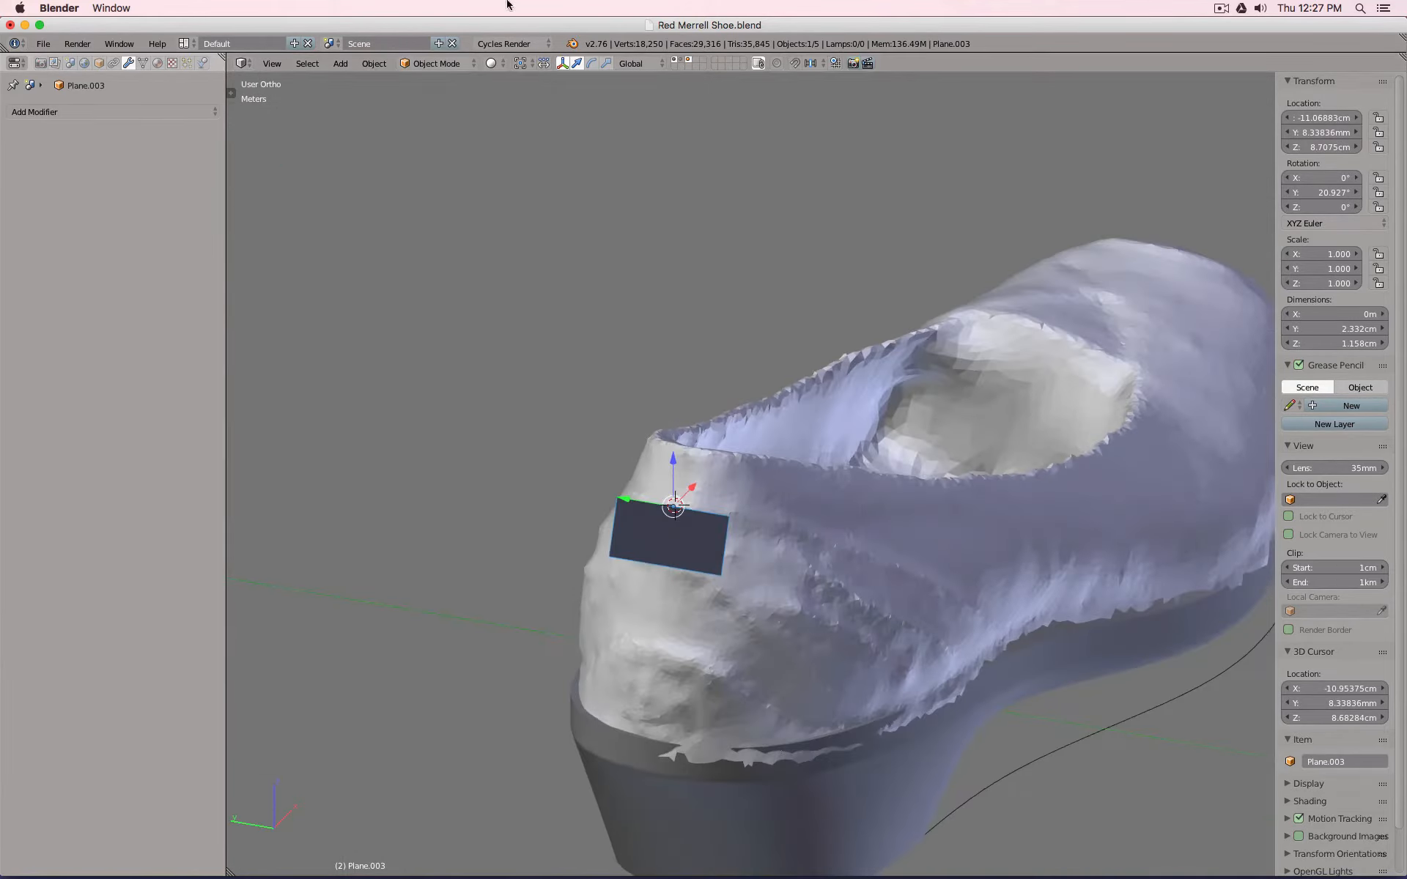
click(493, 63)
click(523, 131)
mouse_move(562, 179)
middle_down()
mouse_move(618, 276)
mouse_move(594, 364)
mouse_move(599, 354)
mouse_move(213, 157)
middle_up()
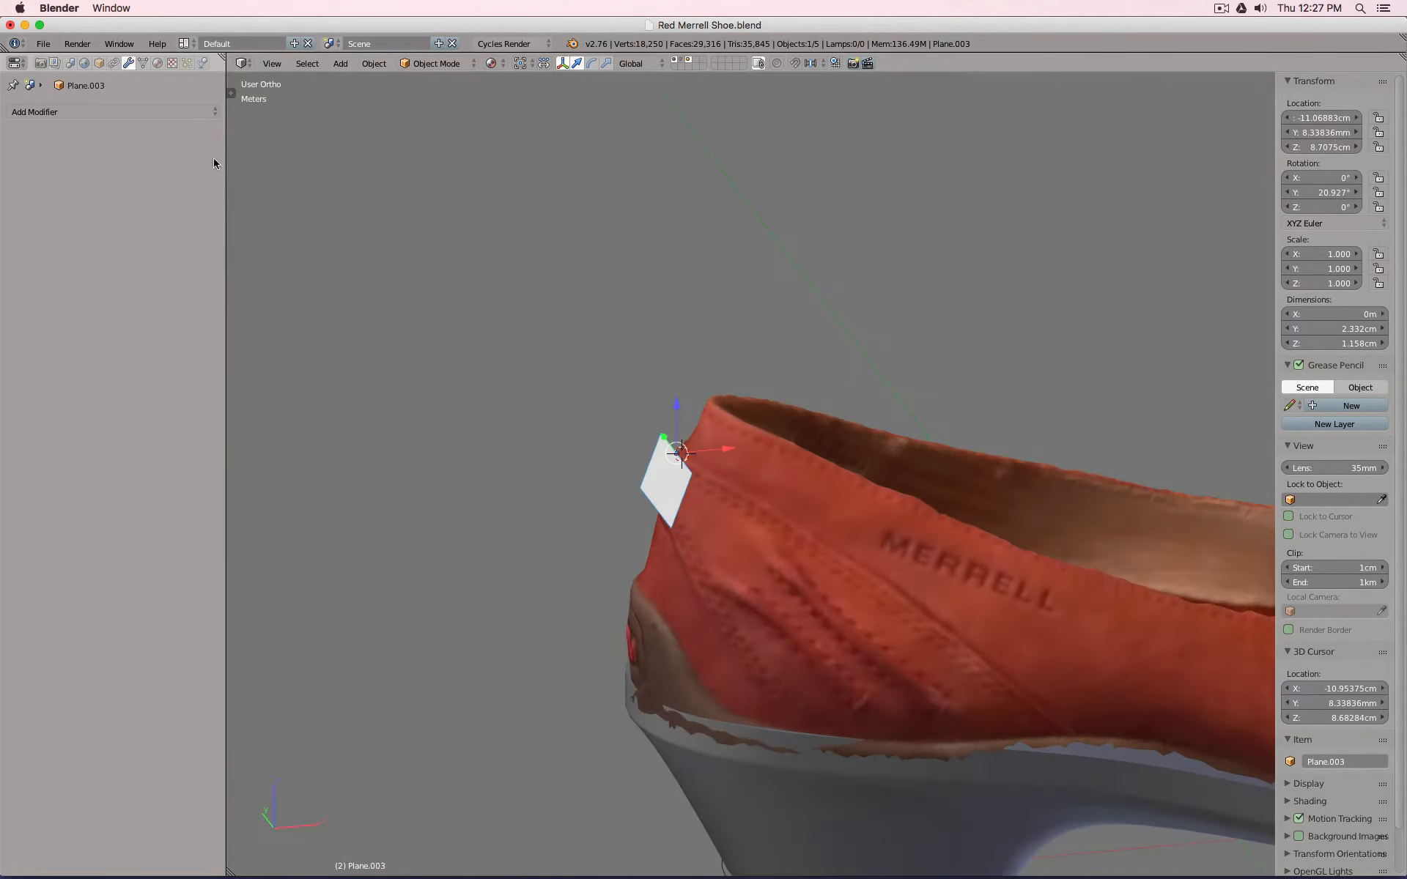
click(99, 63)
click(95, 517)
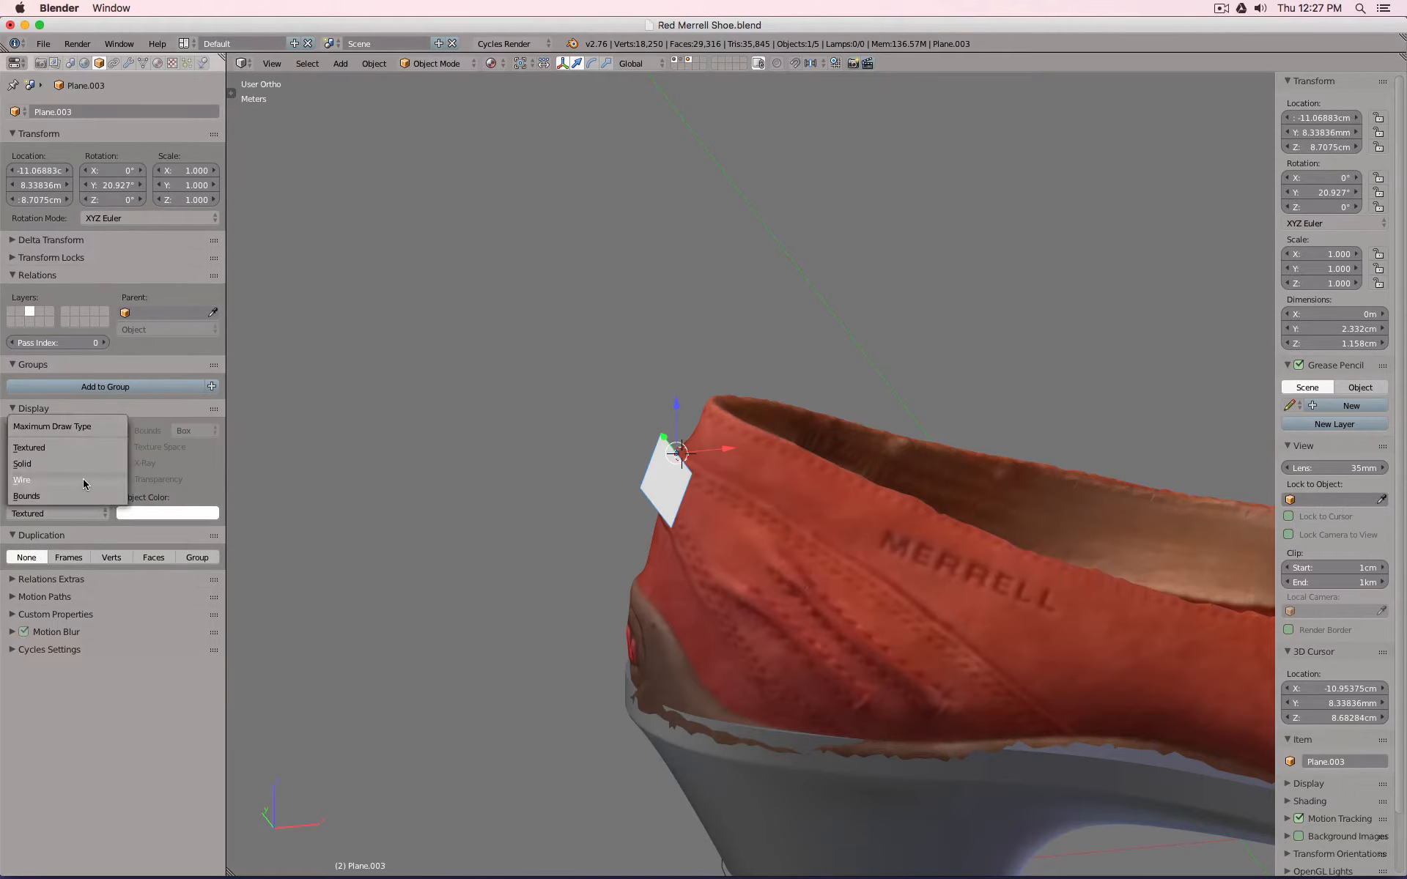
click(82, 477)
mouse_move(718, 511)
middle_down()
mouse_move(805, 531)
mouse_move(804, 584)
mouse_move(800, 561)
middle_up()
Add one centred vertical loop cut to the heel plane in Edit Mode.
key(Tab)
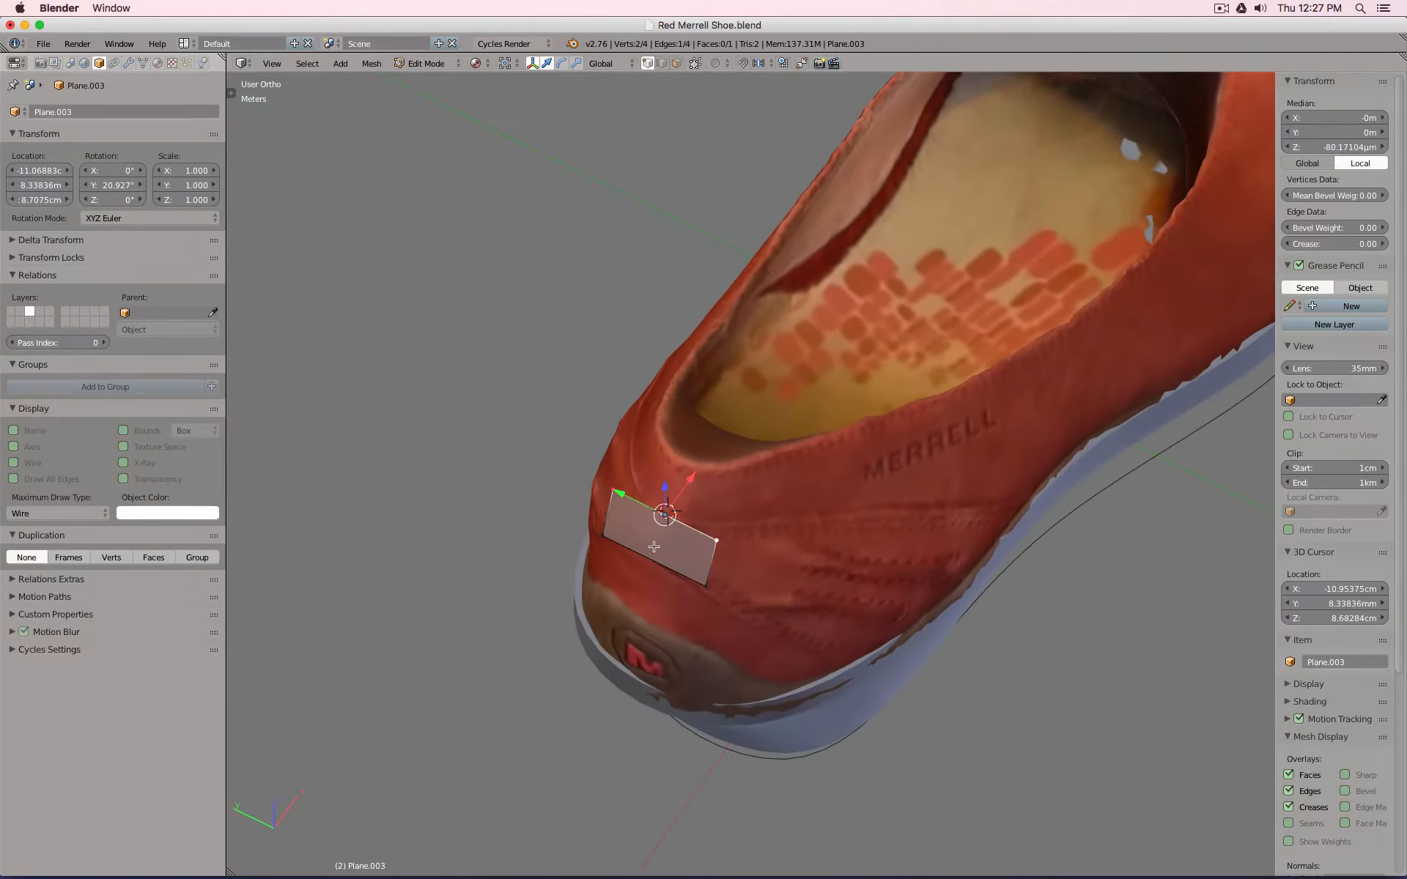
scroll(657, 528, up, 4)
key(ctrl+r)
click(663, 527)
right_click(663, 528)
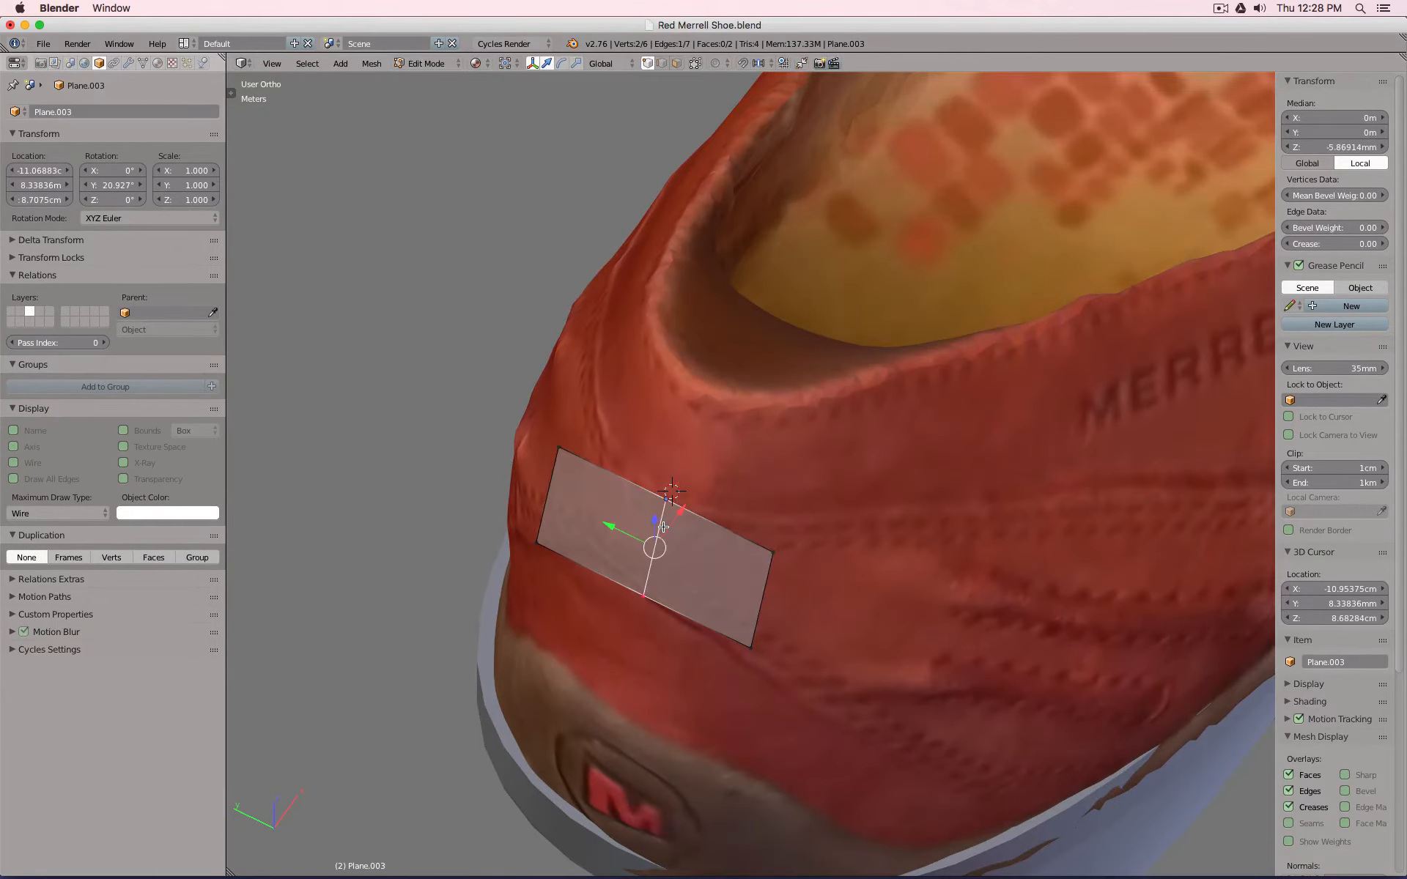
Move the heel plane's near side edge forward along X toward the side of the shoe.
middle_drag(765, 547, 683, 558)
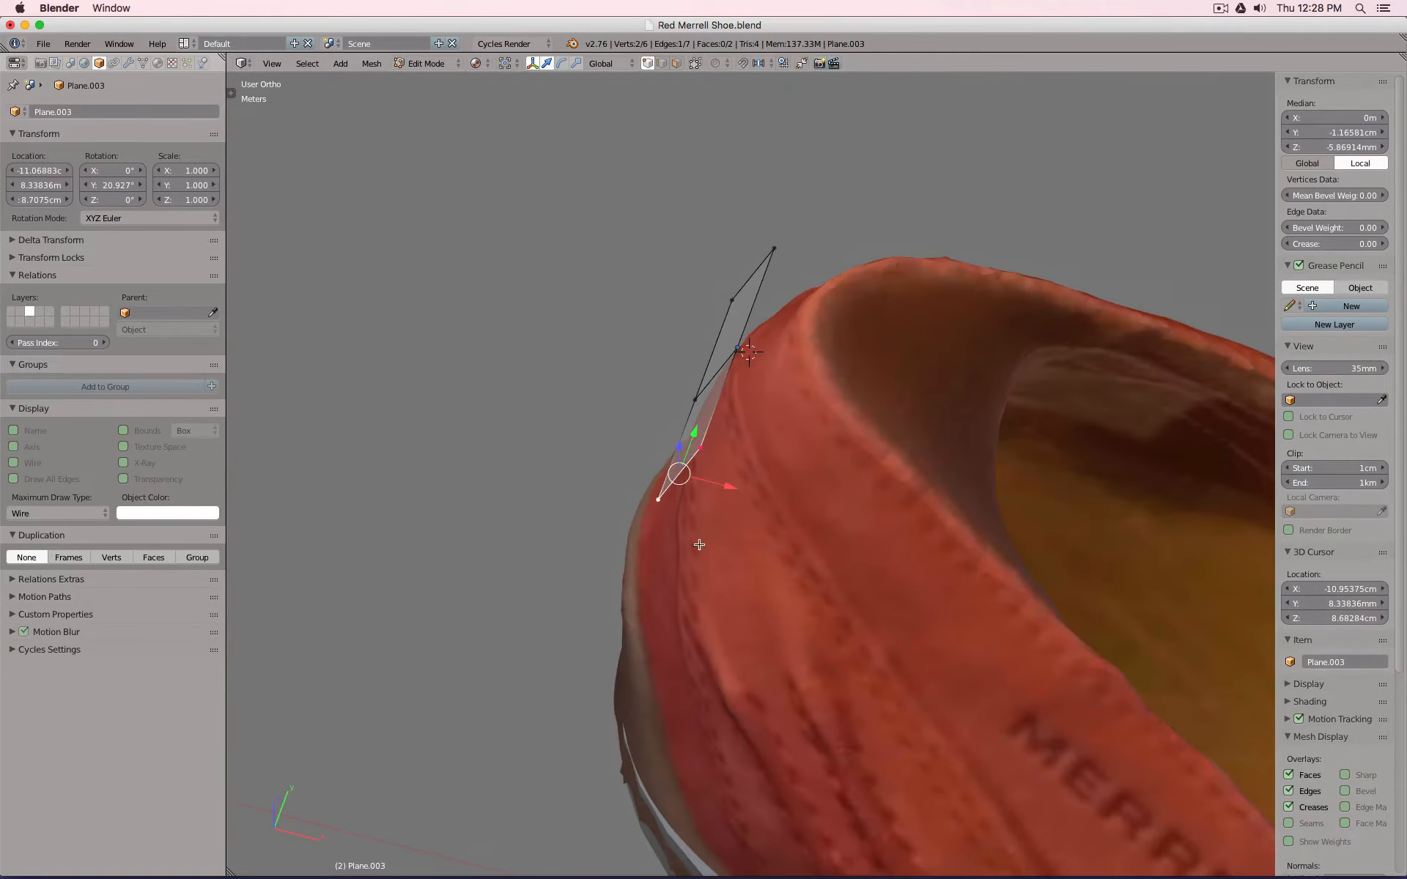
drag(723, 490, 758, 487)
middle_drag(772, 535, 736, 562)
Reposition the side edge's upper and lower corner vertices in front view to follow the scan's heel stitching.
right_click(732, 451)
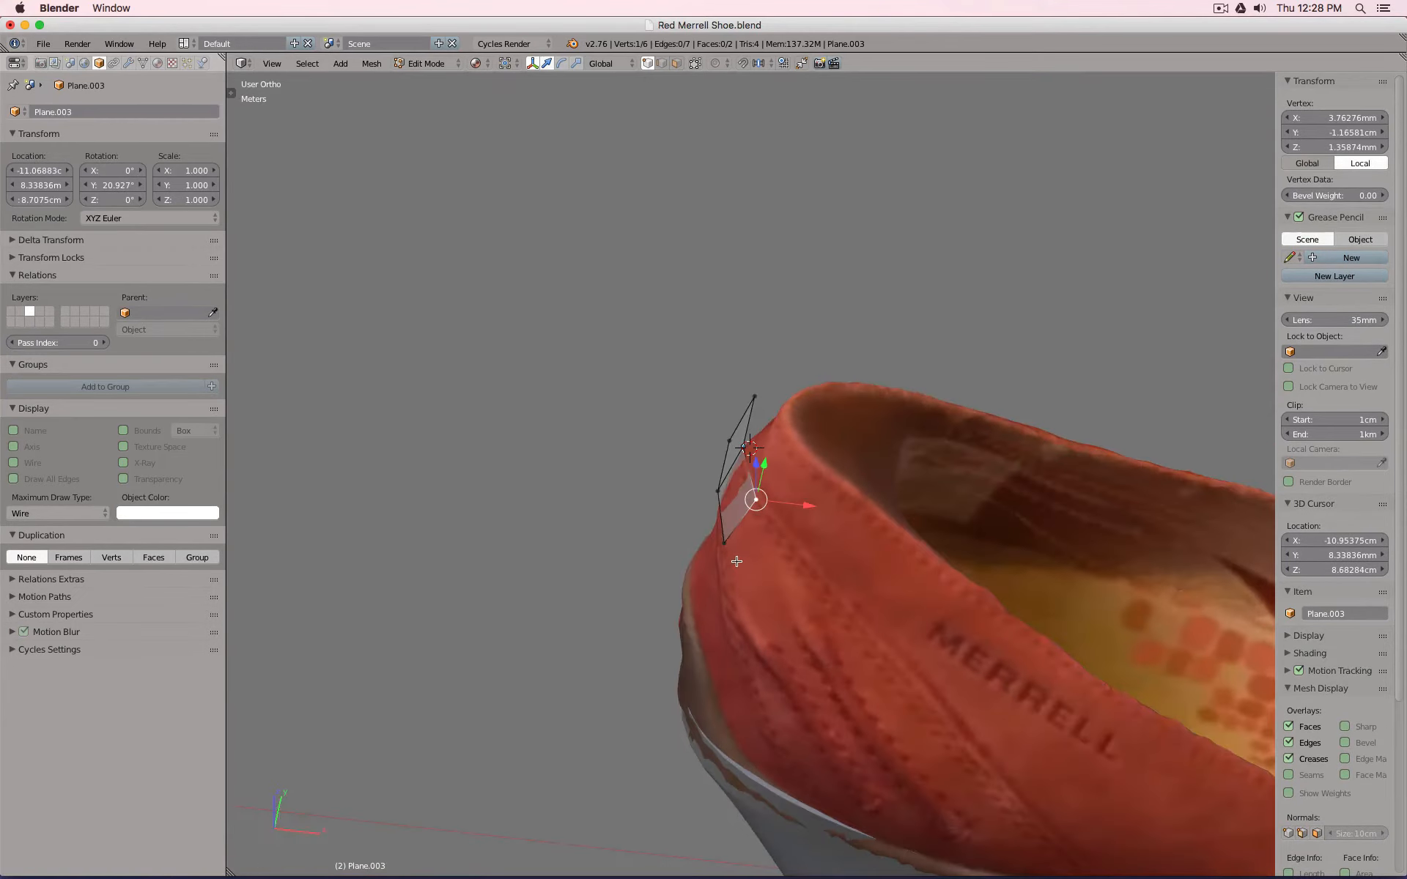
shift+right_click(727, 553)
key(KP_1)
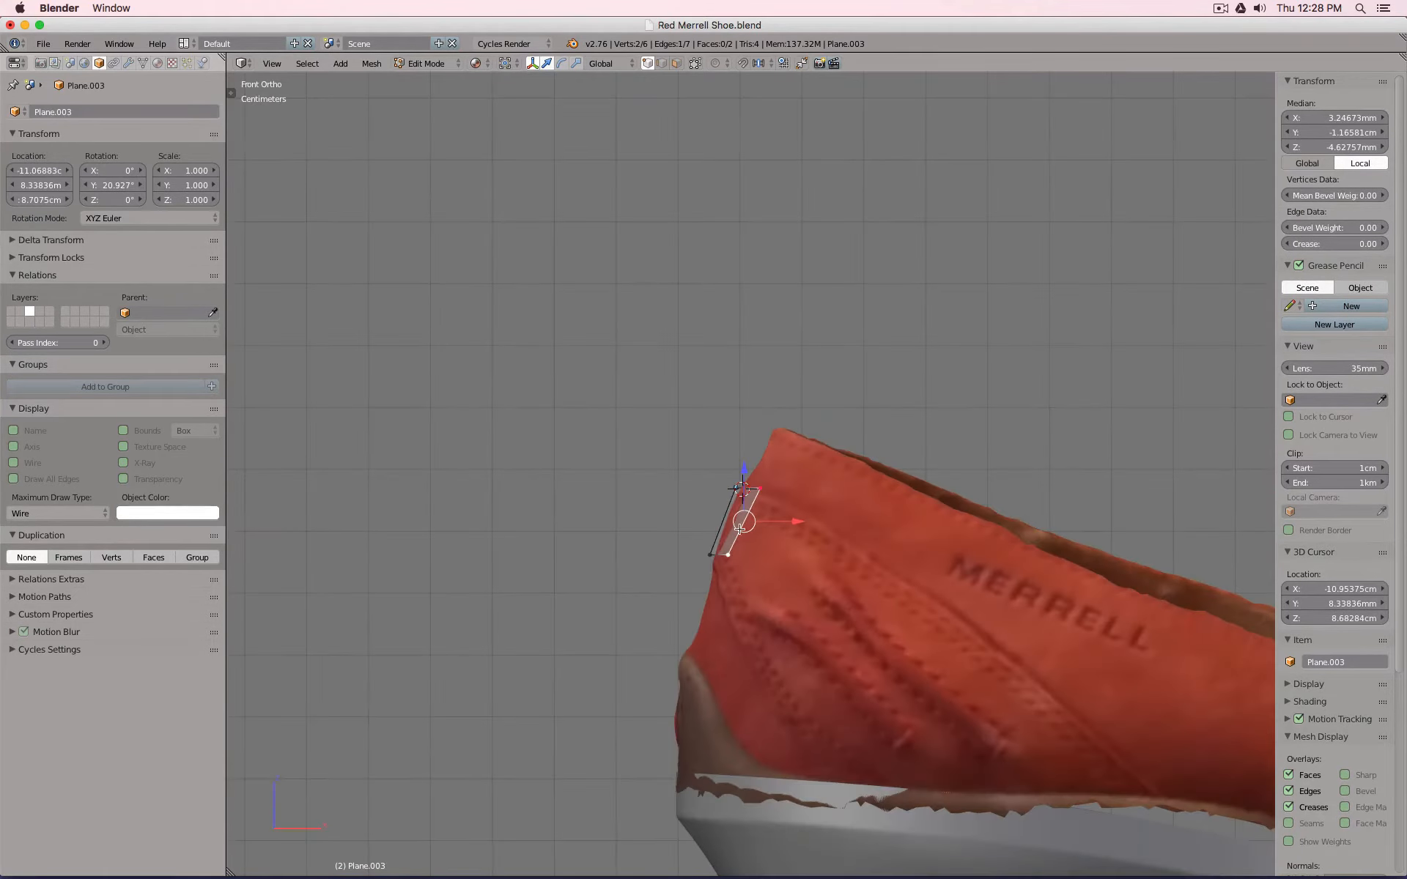
right_click(764, 494)
key(g)
click(771, 492)
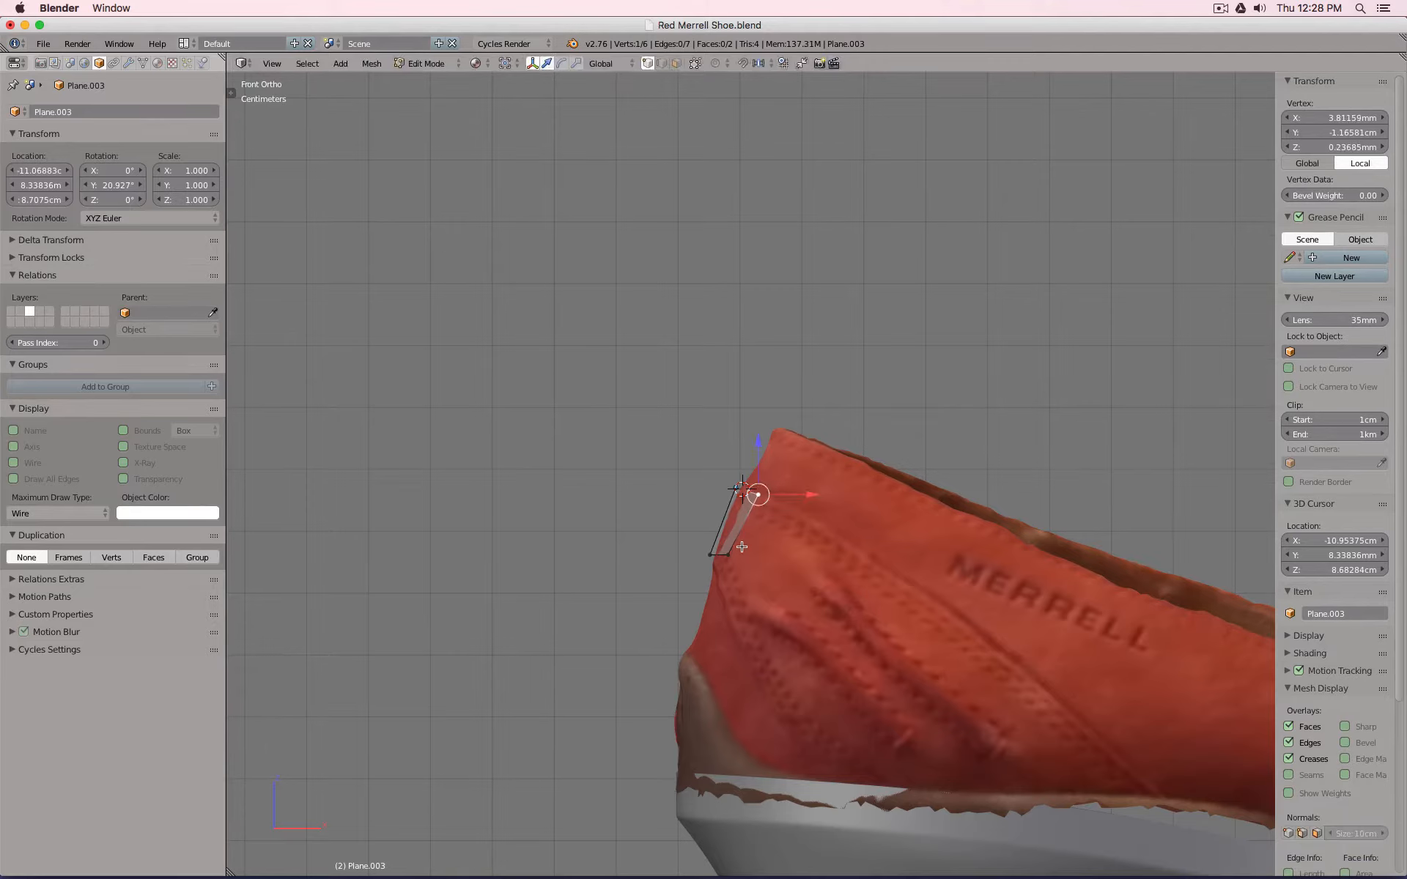
right_click(736, 559)
key(g)
click(728, 587)
Extrude the strip's side edge three times along the shoe's side, down toward the sole below the MERRELL lettering.
shift+right_click(759, 495)
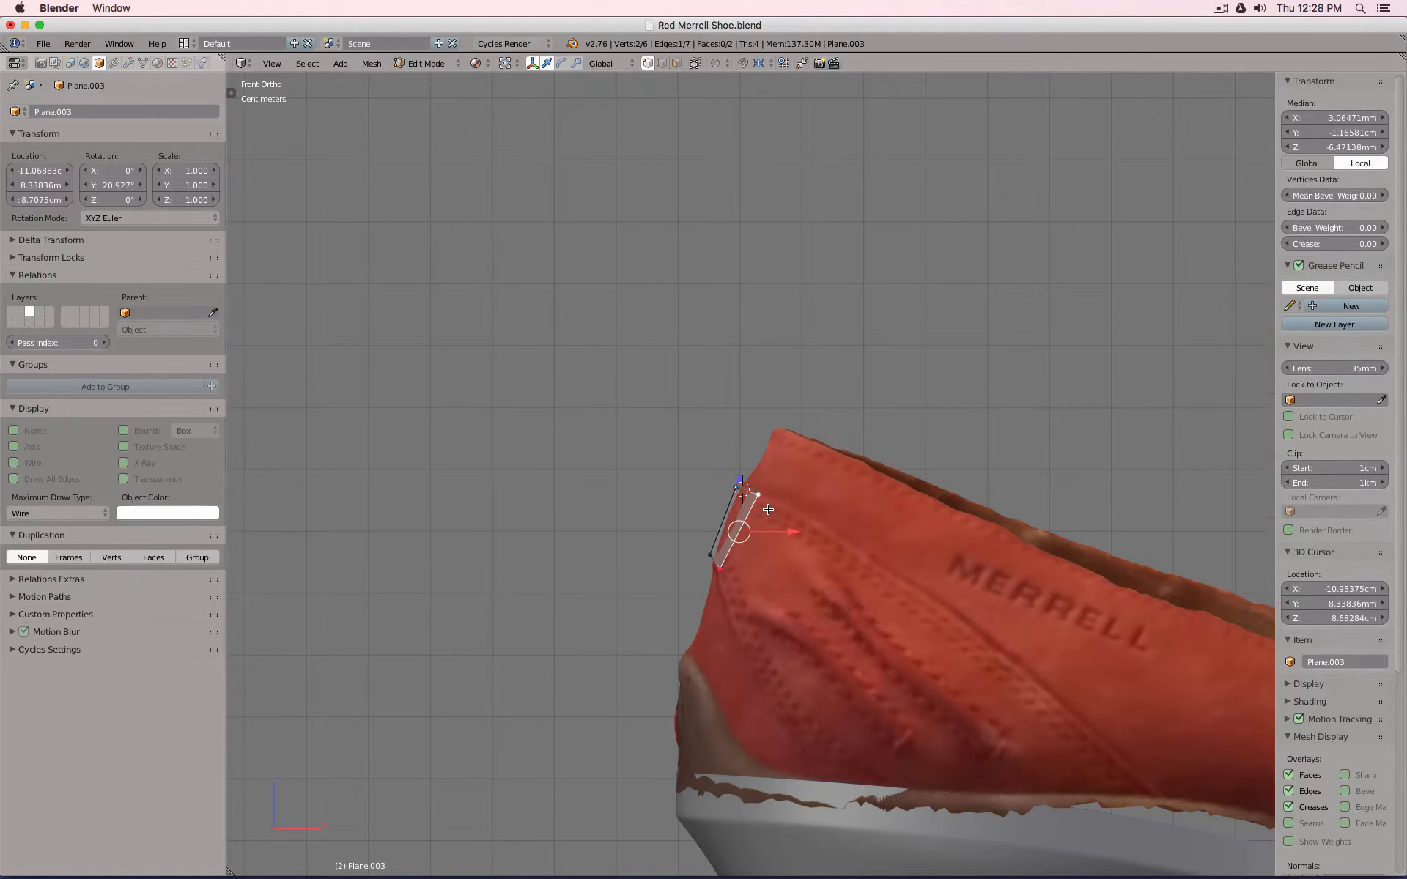
key(e)
click(832, 557)
key(e)
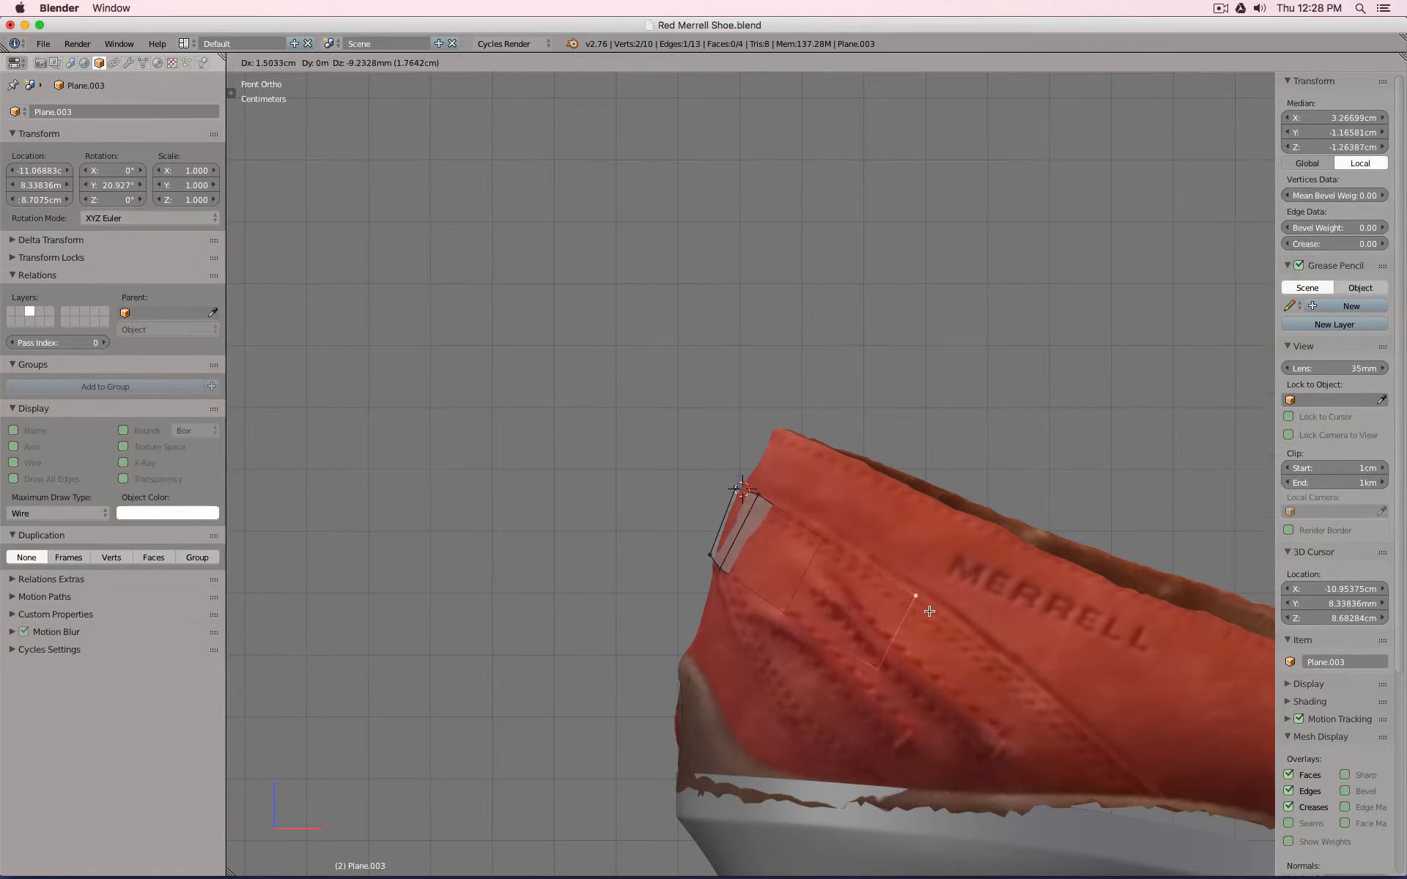
click(932, 619)
key(e)
click(1104, 760)
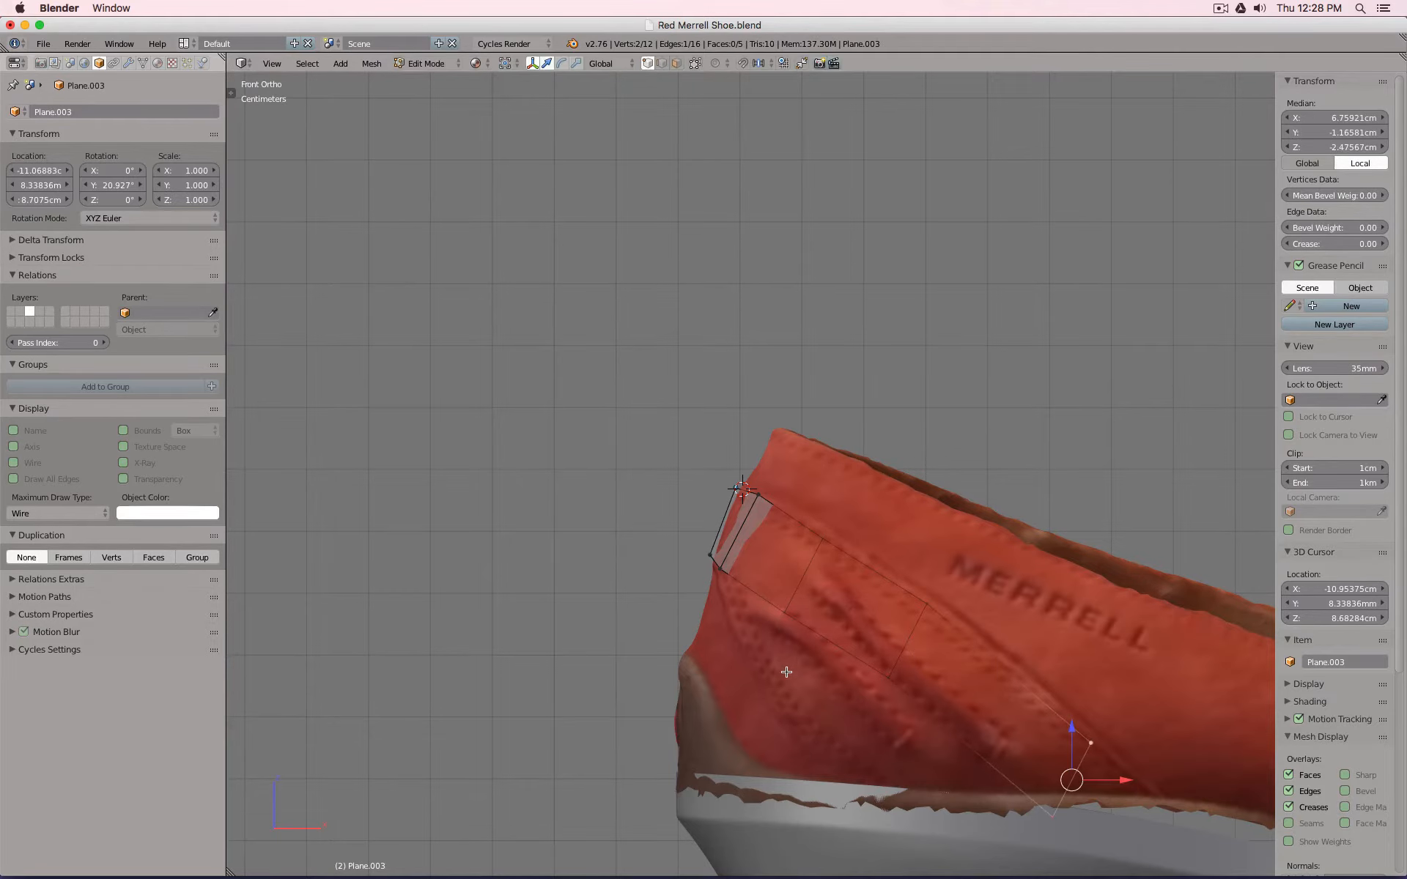
Move the three lower vertices of the extruded strip onto the rear stitching line running down to the sole.
right_click(785, 615)
key(g)
click(741, 639)
right_click(884, 680)
key(g)
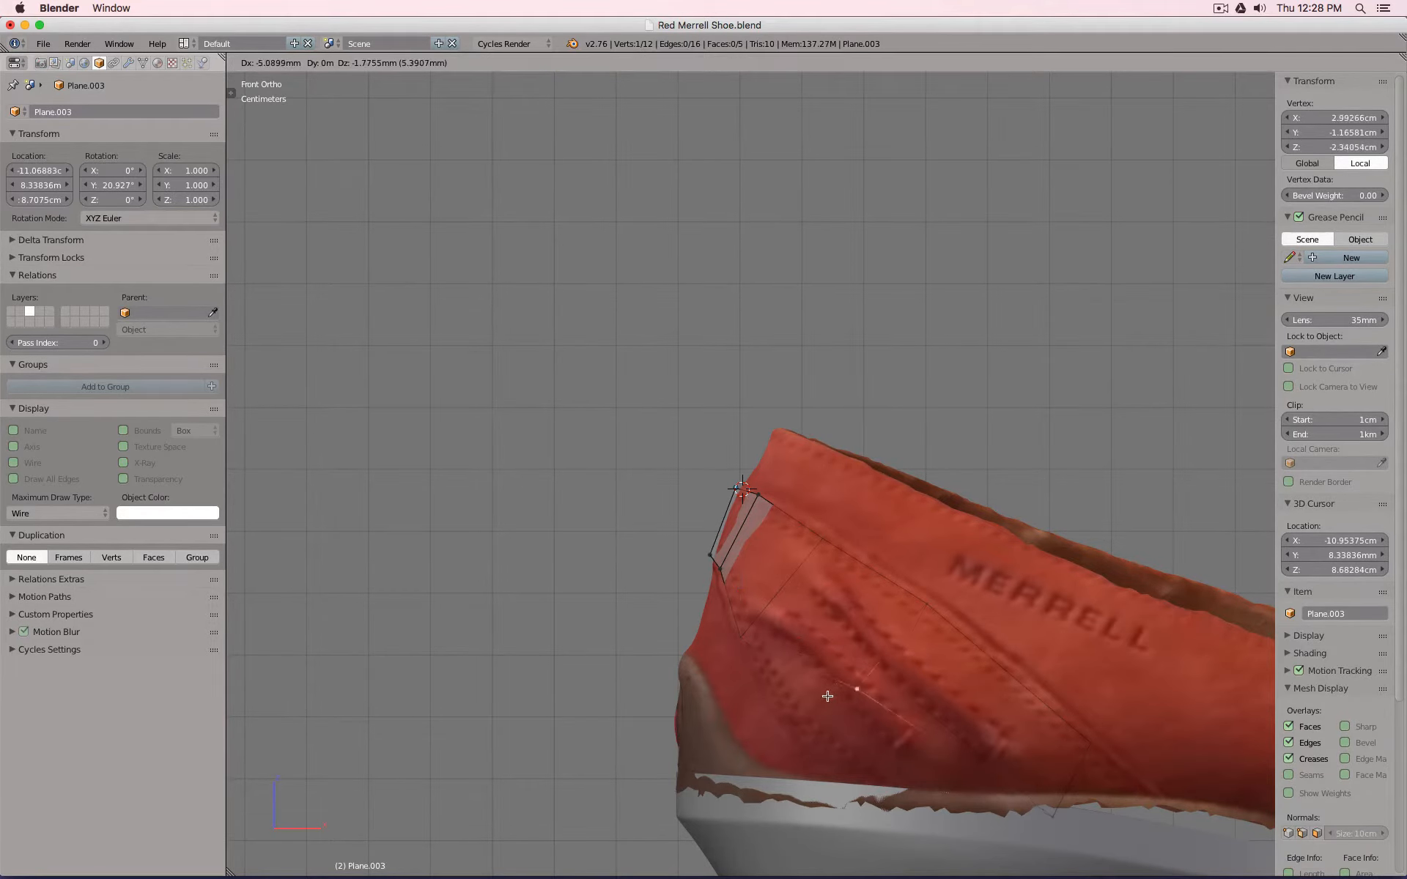
click(791, 716)
shift+scroll(1031, 632, down, 3)
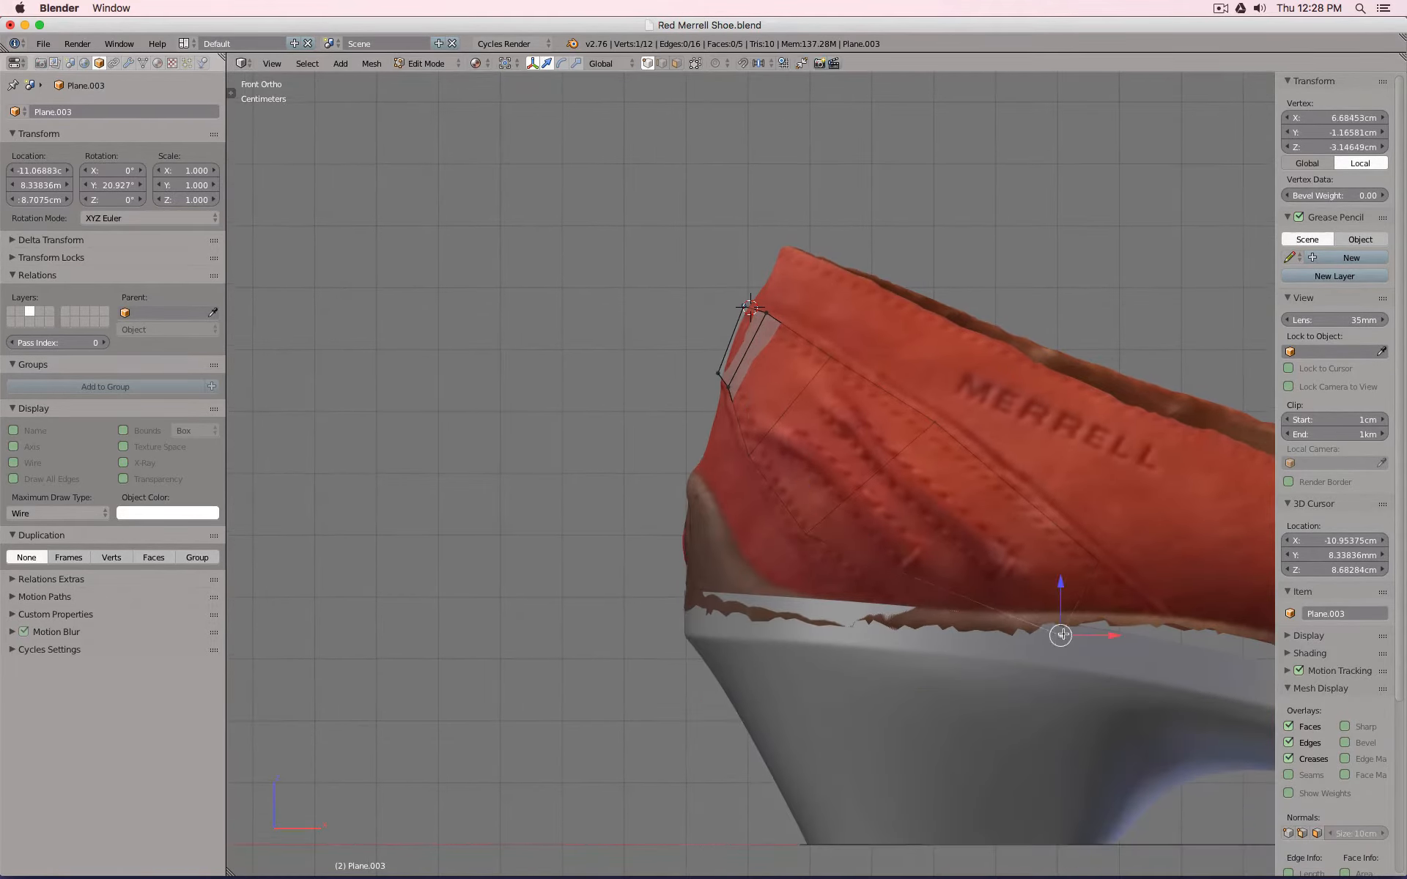
key(g)
click(863, 600)
Move the three upper vertices of the extruded side strip onto the front stitching line running below the MERRELL lettering.
key(g)
click(1165, 617)
right_click(938, 426)
key(g)
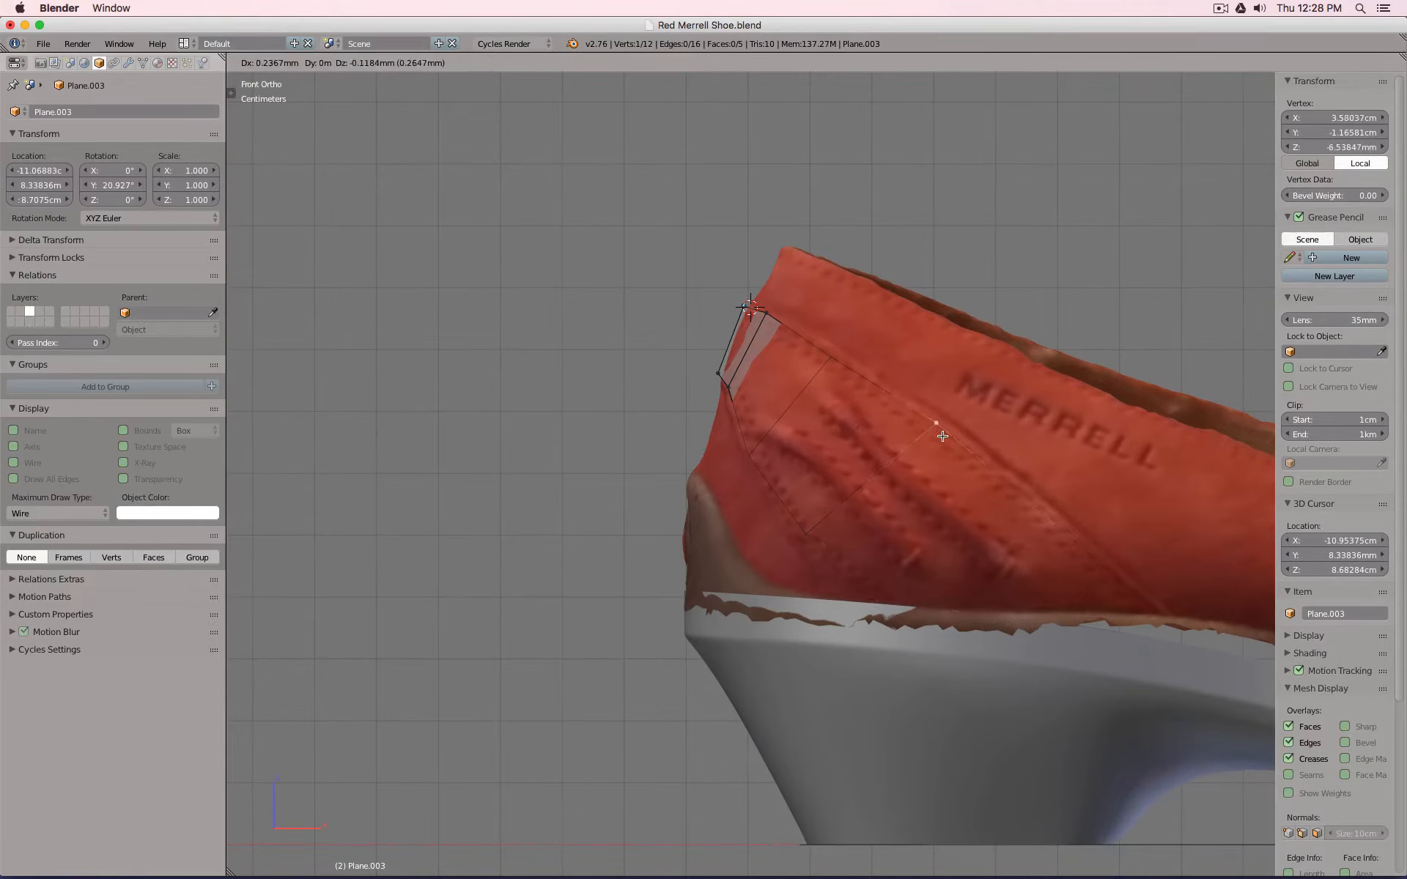
click(1001, 480)
right_click(839, 368)
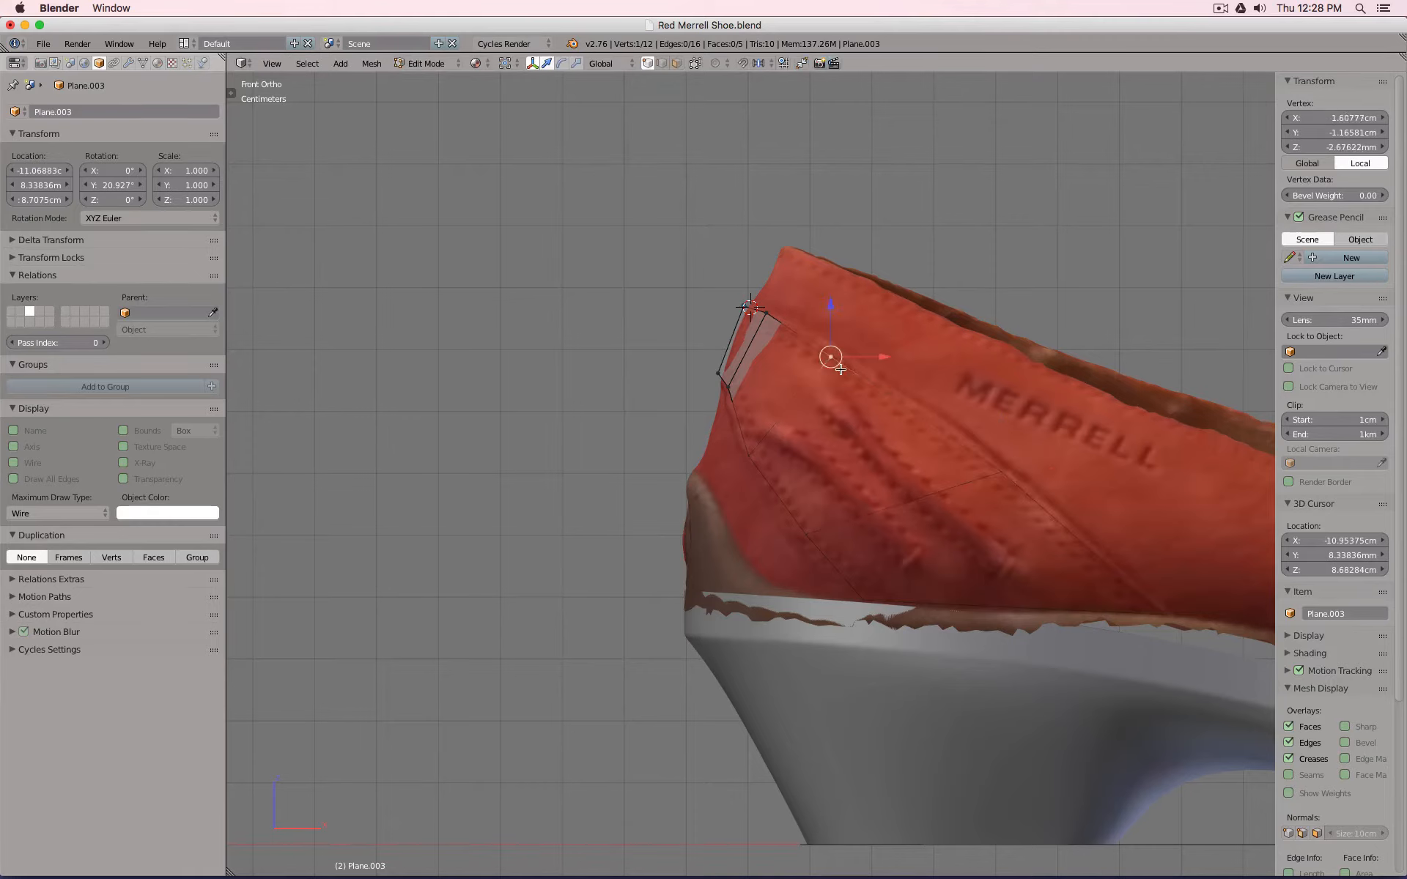
key(g)
click(877, 390)
key(g)
click(901, 396)
Move the strip's six extruded side vertices outward along Y, away from the heel toward the shoe's lettered side.
scroll(903, 396, down, 1)
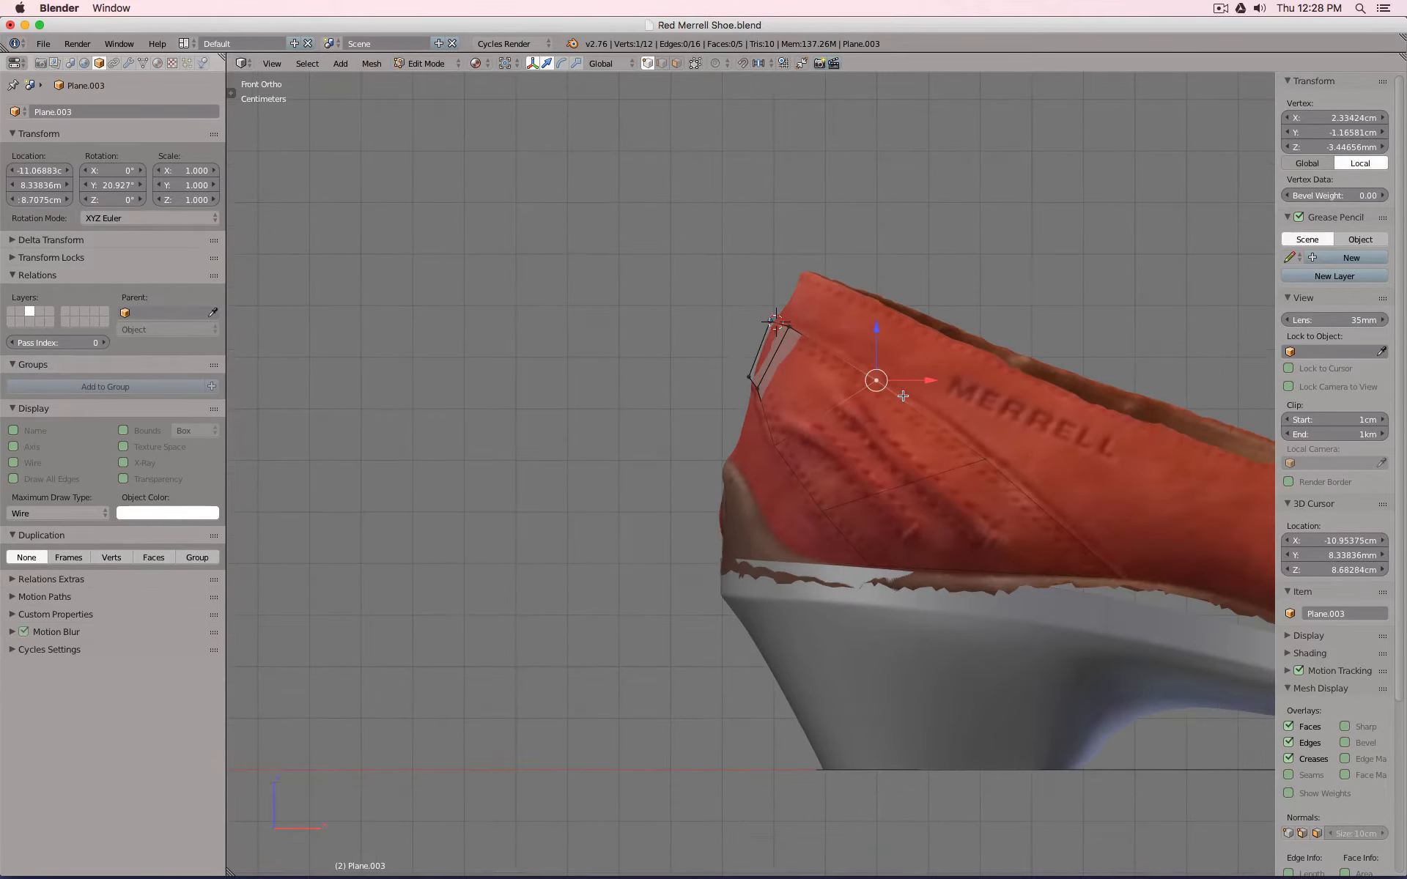
shift+right_click(773, 443)
shift+right_click(822, 511)
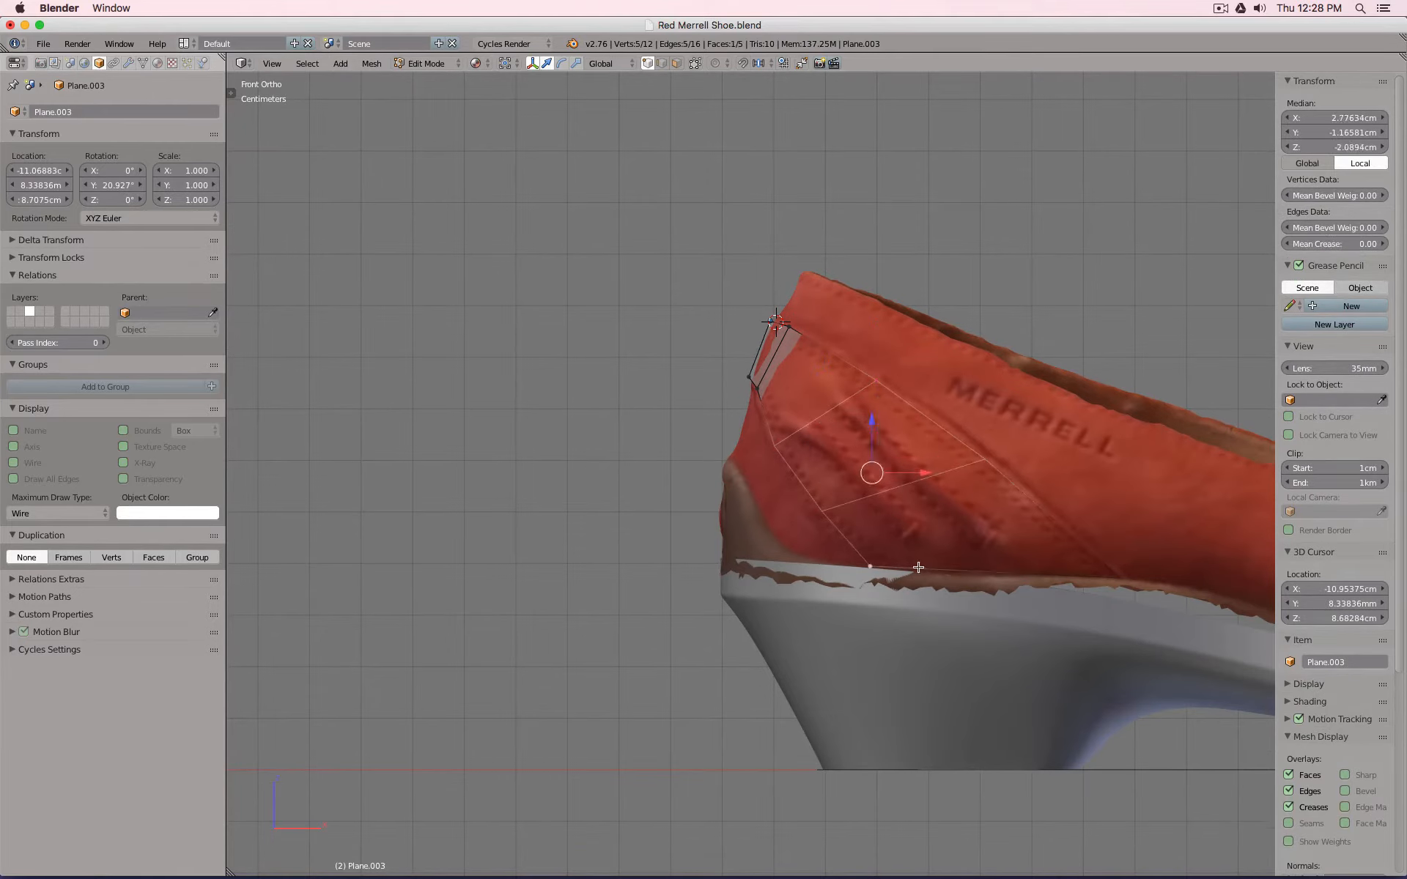
middle_drag(1134, 574, 1012, 588)
drag(939, 540, 805, 587)
middle_drag(804, 587, 756, 537)
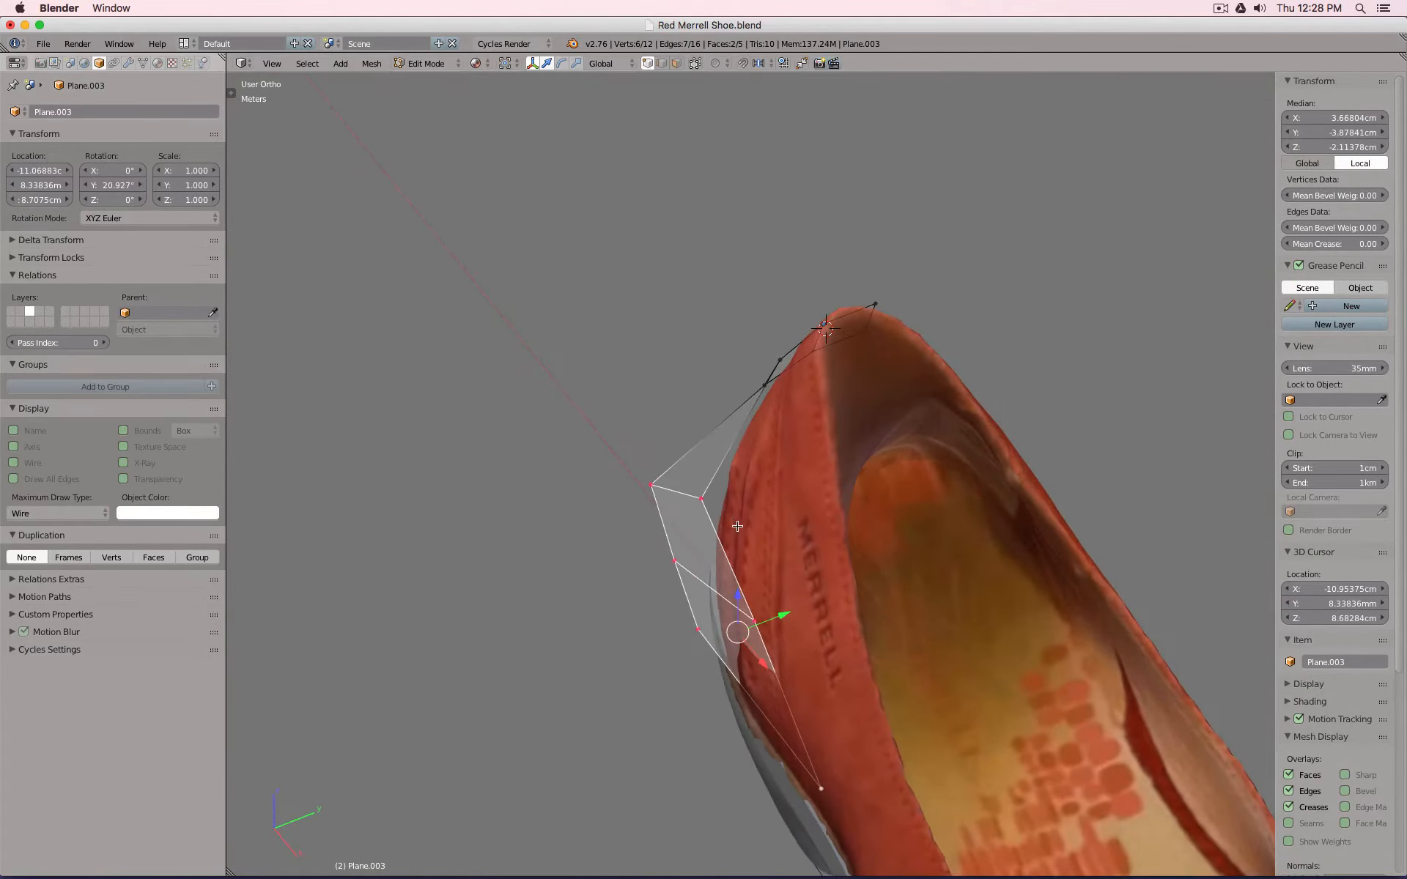
Pull the upper and lower vertices of the first extruded edge back along Y onto the shoe's surface.
right_click(702, 499)
drag(760, 480, 824, 467)
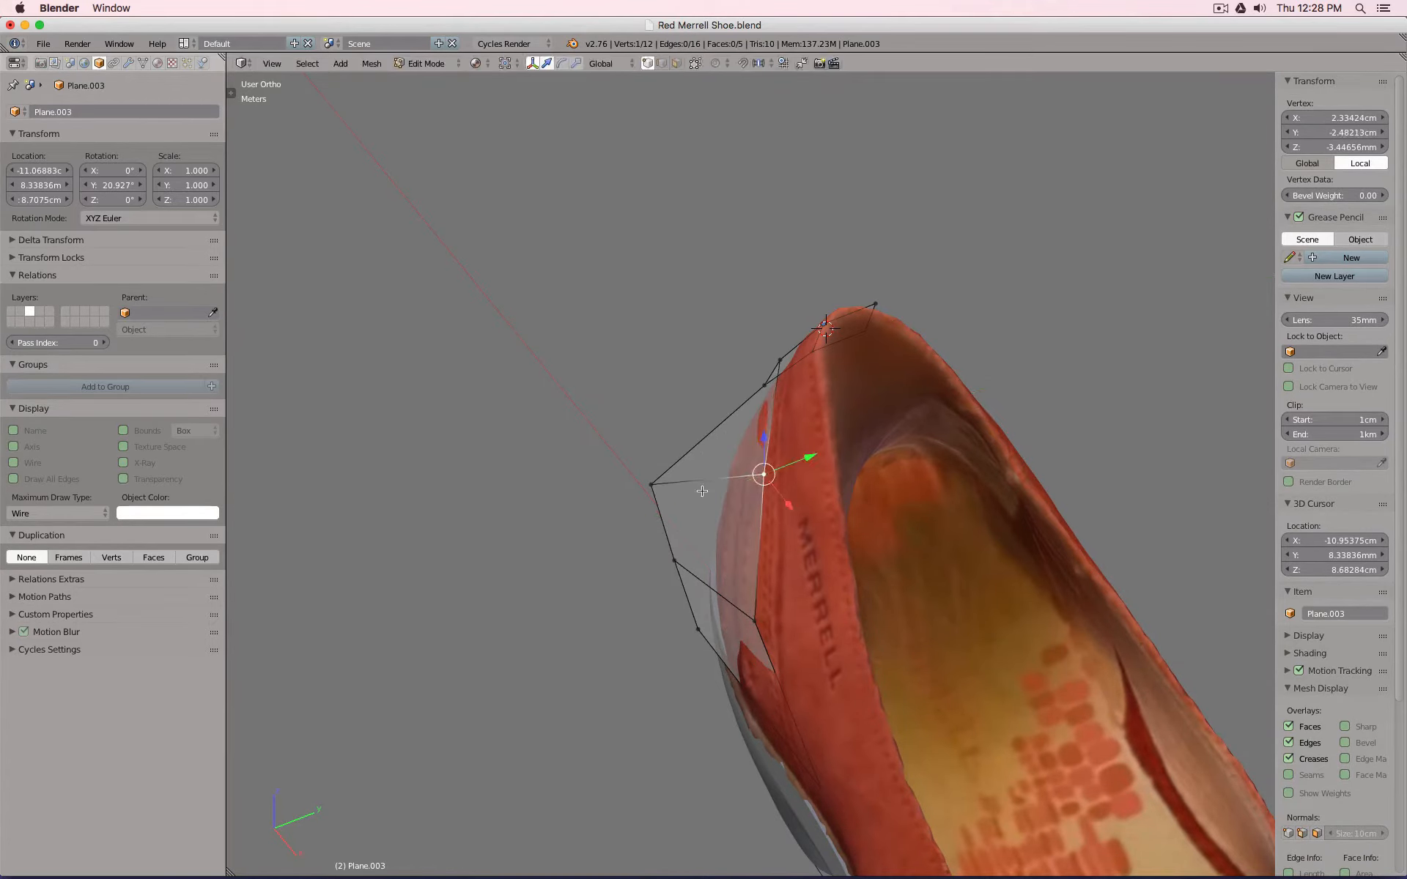
right_click(651, 483)
key(g)
key(y)
click(760, 525)
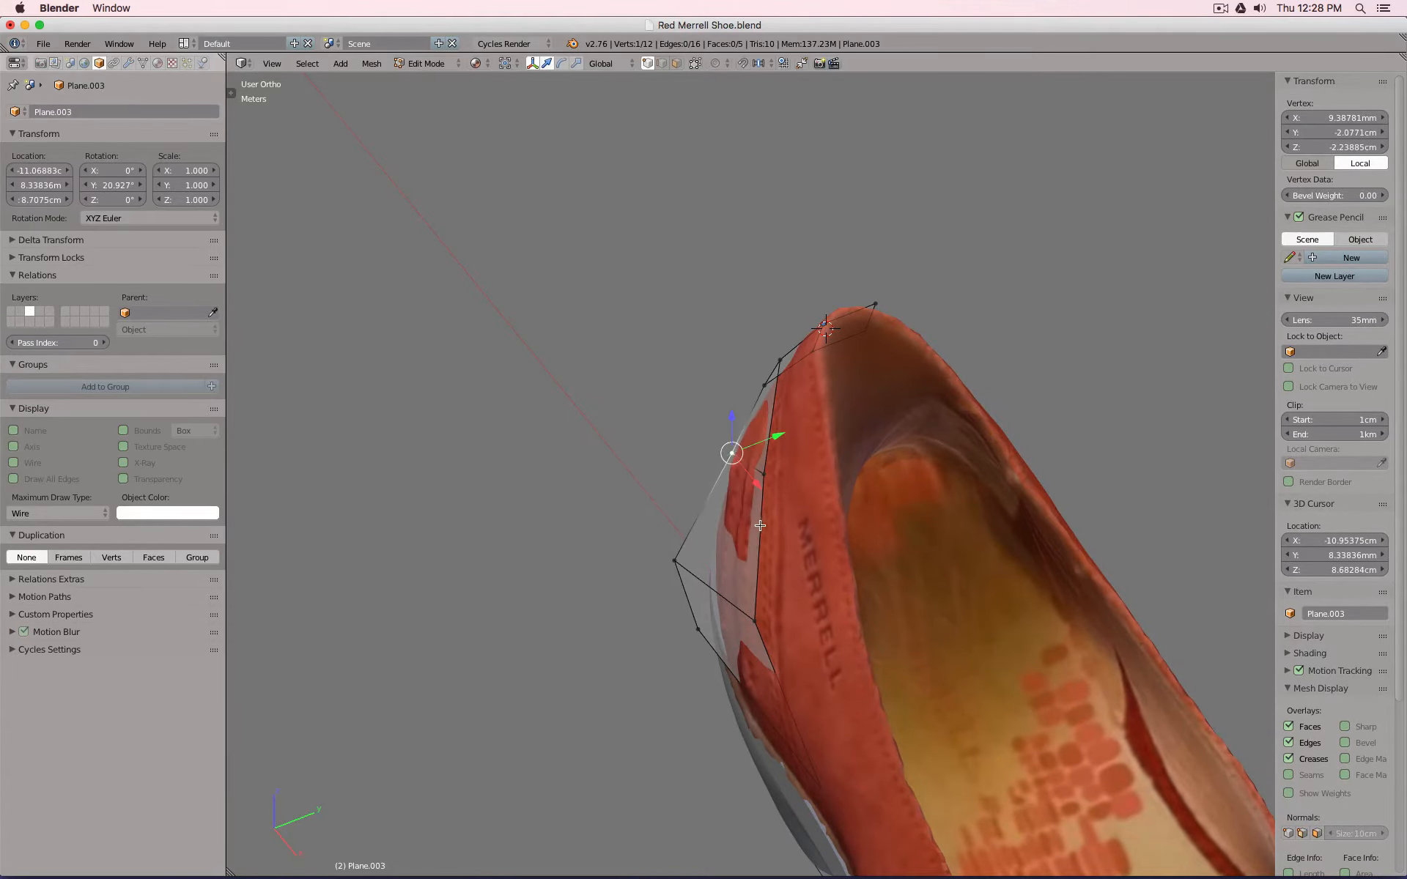
Adjust the middle extruded edge's lower and upper vertices along Y to fit the scan's side surface.
middle_drag(760, 525, 925, 506)
right_click(920, 586)
middle_drag(908, 571, 978, 506)
key(g)
key(y)
click(1008, 452)
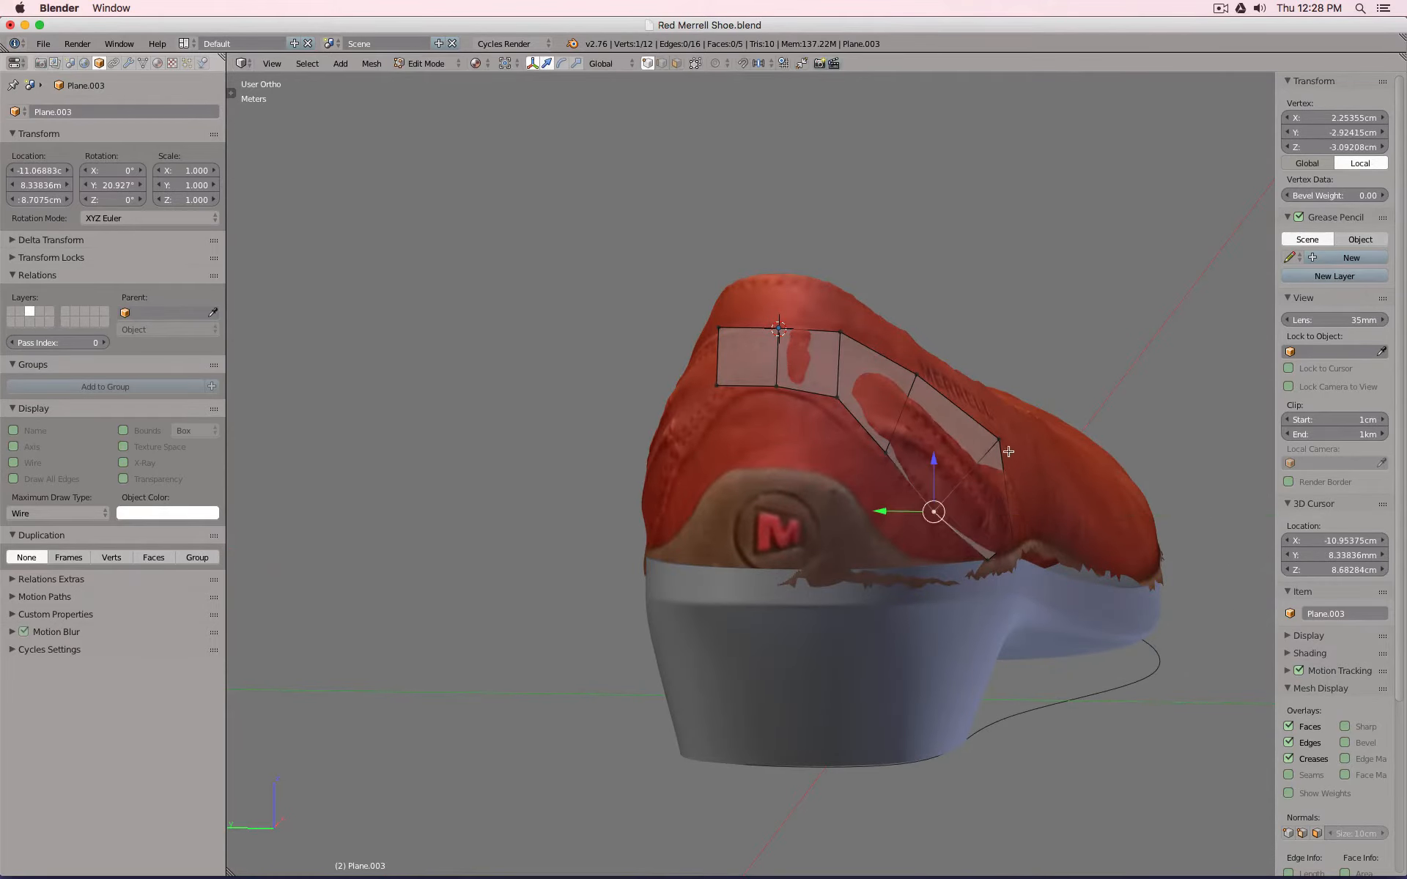
right_click(1008, 440)
drag(957, 443, 947, 442)
Fine-tune the strip's end vertices at the sole along Y so they sit against the side of the scan.
right_click(1026, 543)
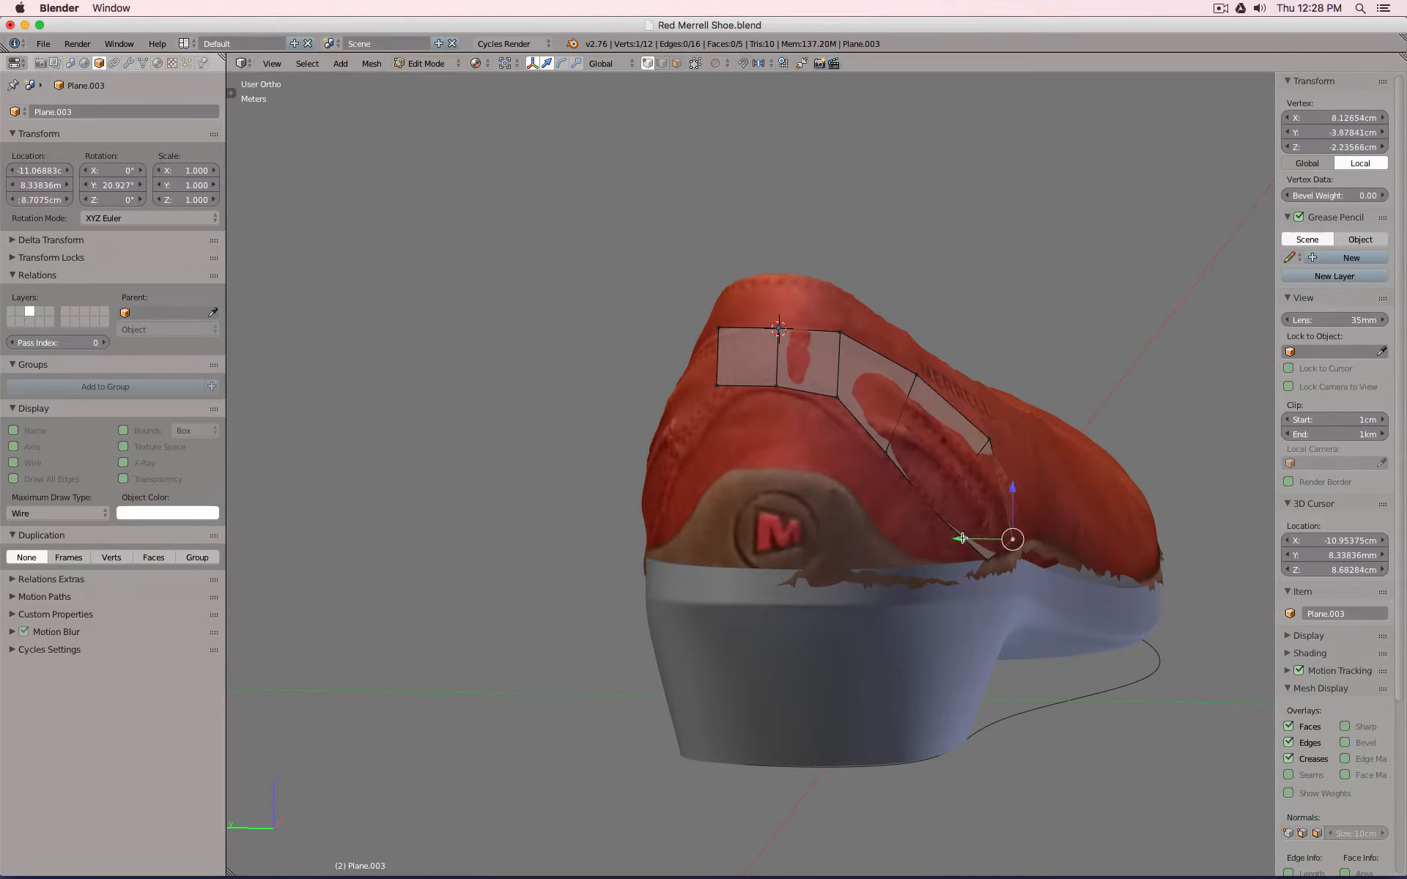
drag(961, 538, 952, 539)
middle_drag(952, 539, 950, 625)
right_click(954, 603)
drag(928, 565, 921, 555)
Move the heel plane's opposite side edge forward in back view and align its lower vertex with the heel stitching.
middle_drag(850, 540, 987, 499)
right_click(769, 470)
shift+right_click(788, 524)
key(KP_1)
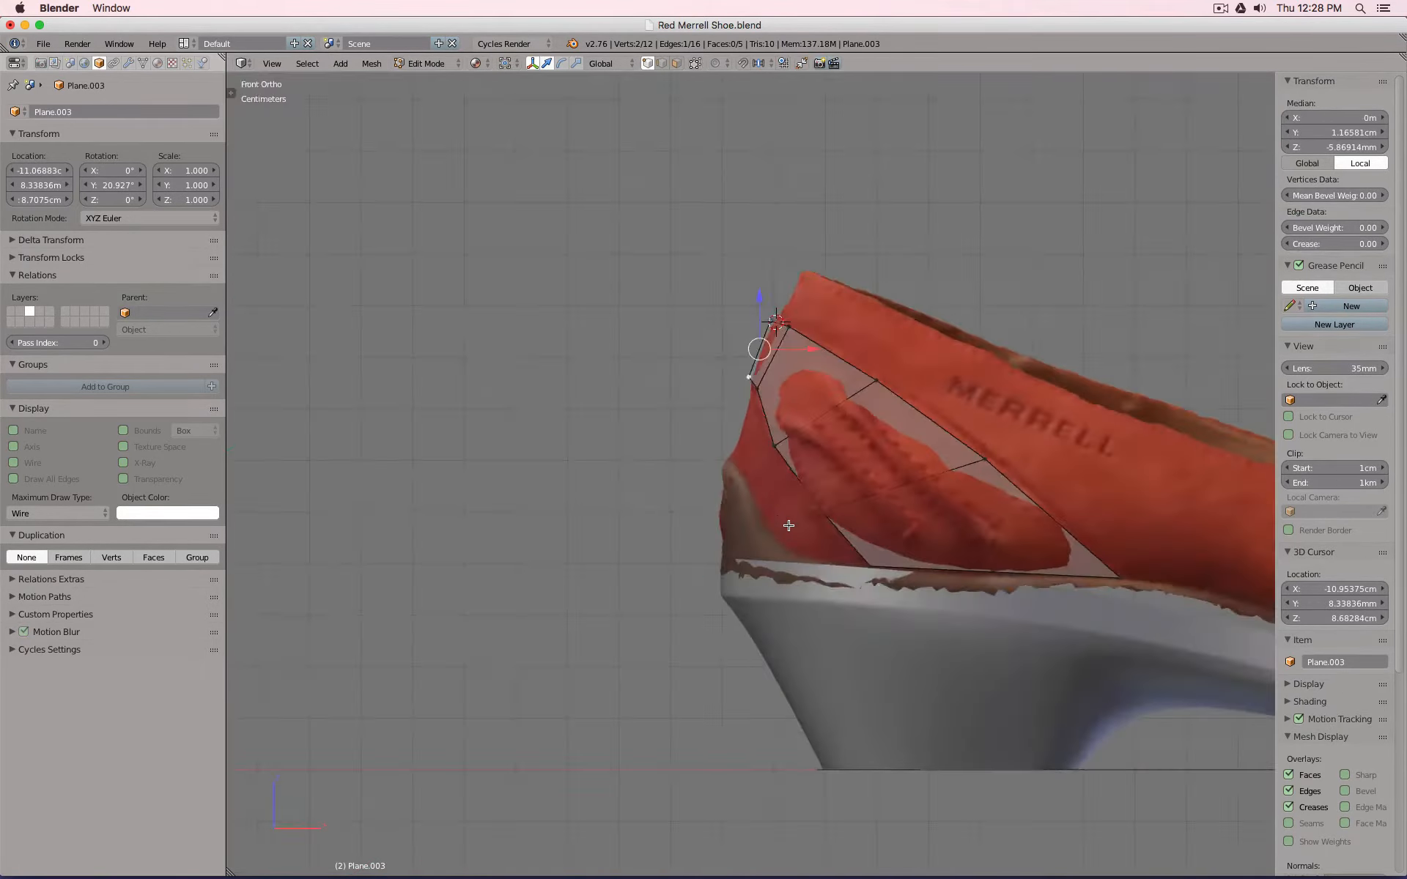
key(KP_3)
key(ctrl+KP_3)
key(KP_1)
key(ctrl+KP_1)
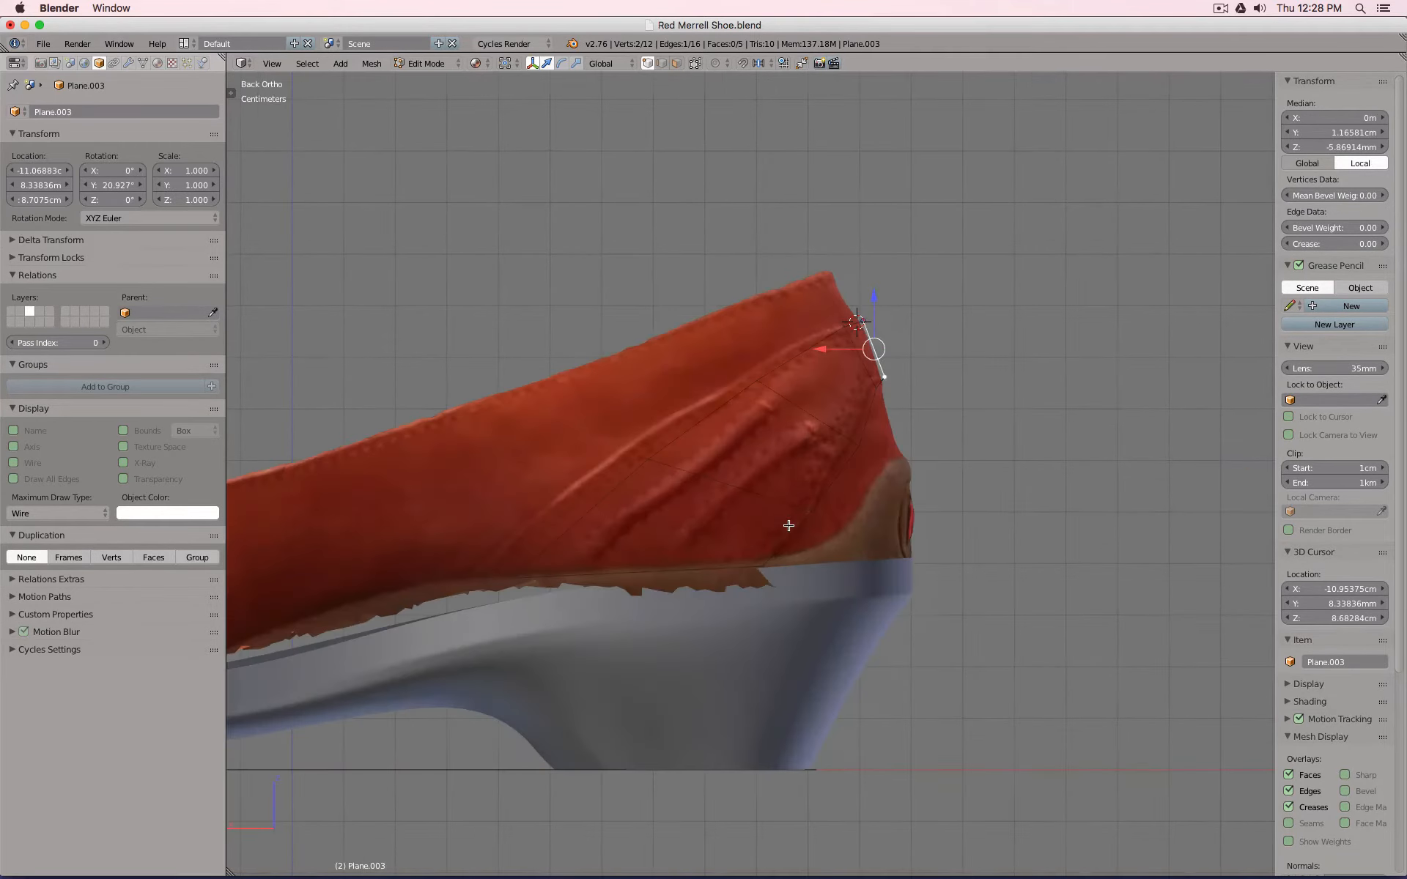
scroll(873, 319, up, 2)
key(e)
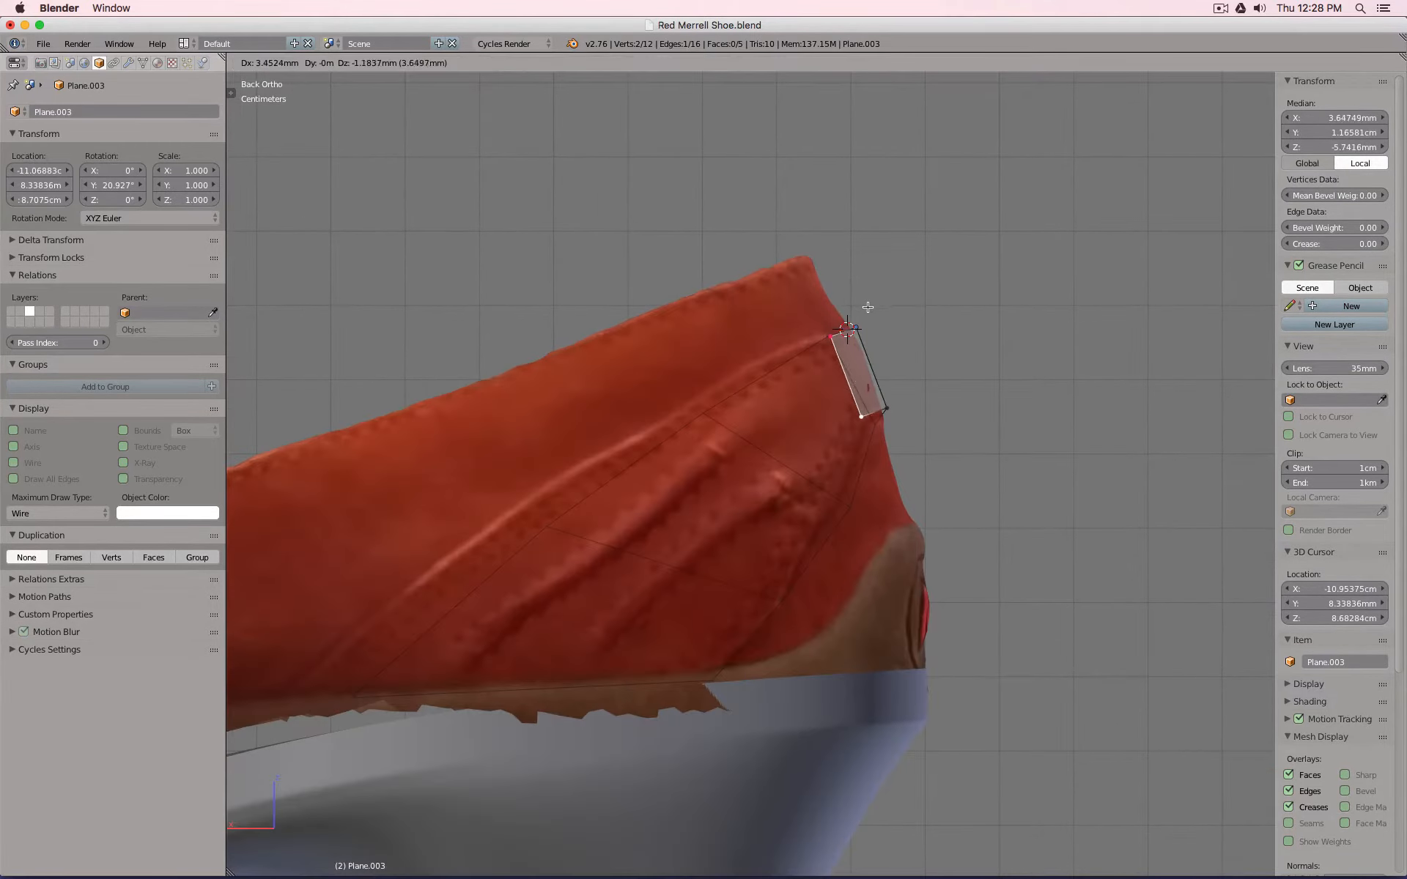
click(868, 307)
right_click(859, 408)
key(g)
click(871, 417)
Extrude the heel plane's opposite side edge three times in back view, along the shoe's other side down past the sole.
shift+right_click(829, 347)
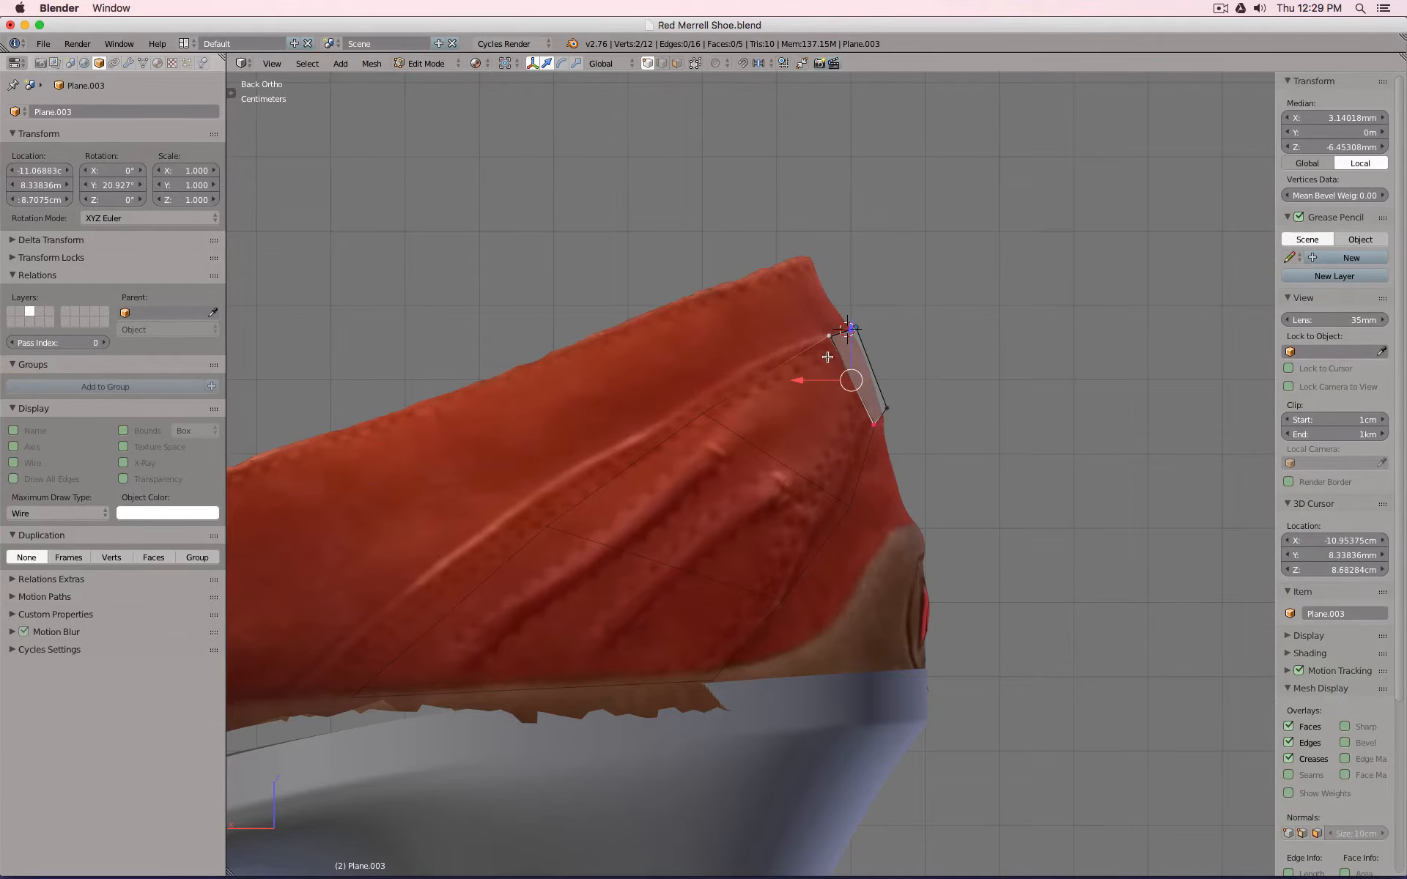
middle_drag(827, 357, 819, 446)
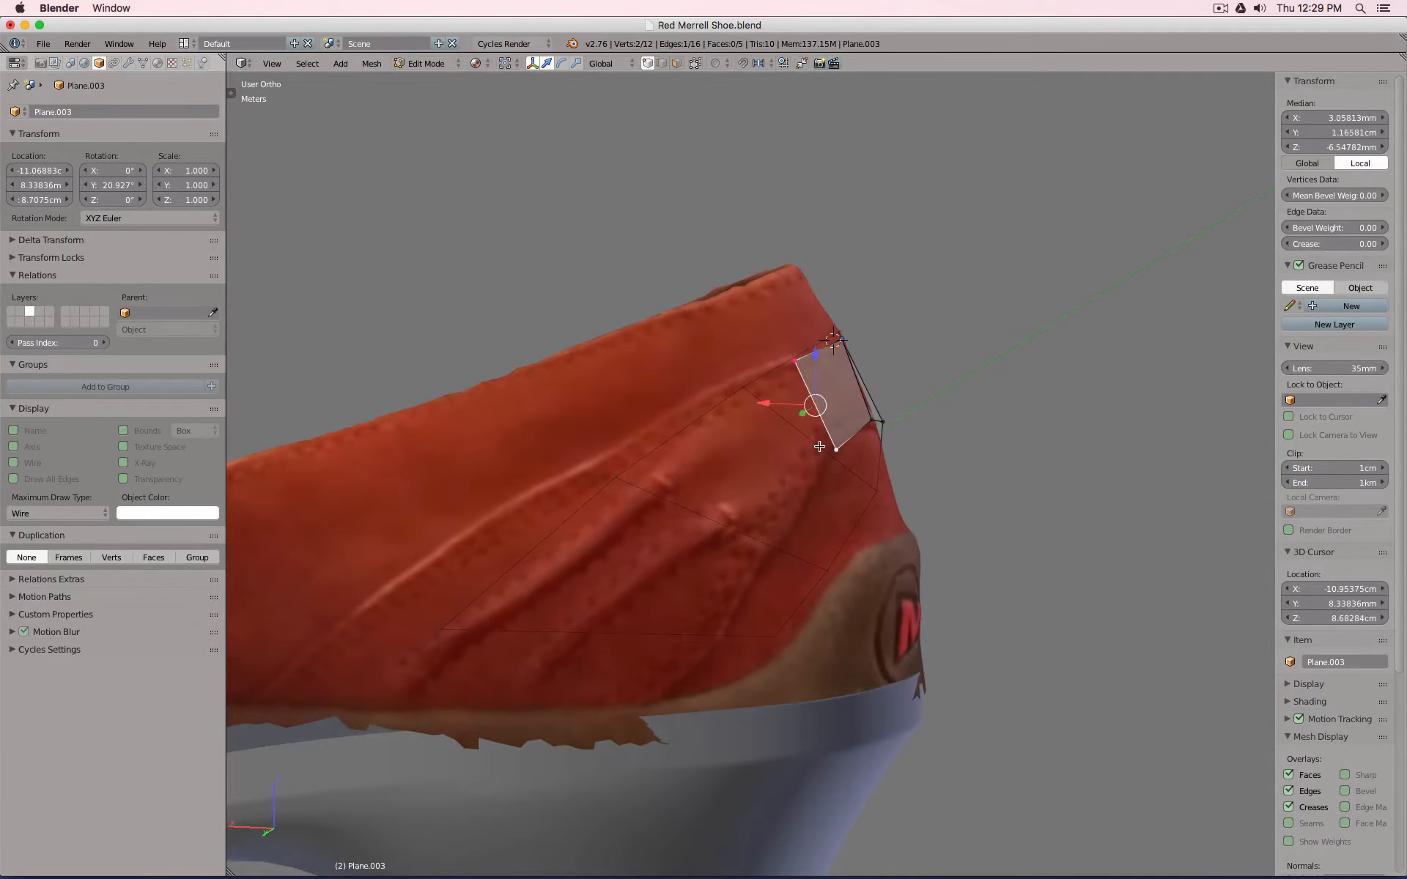
key(KP_1)
key(KP_3)
key(ctrl+KP_1)
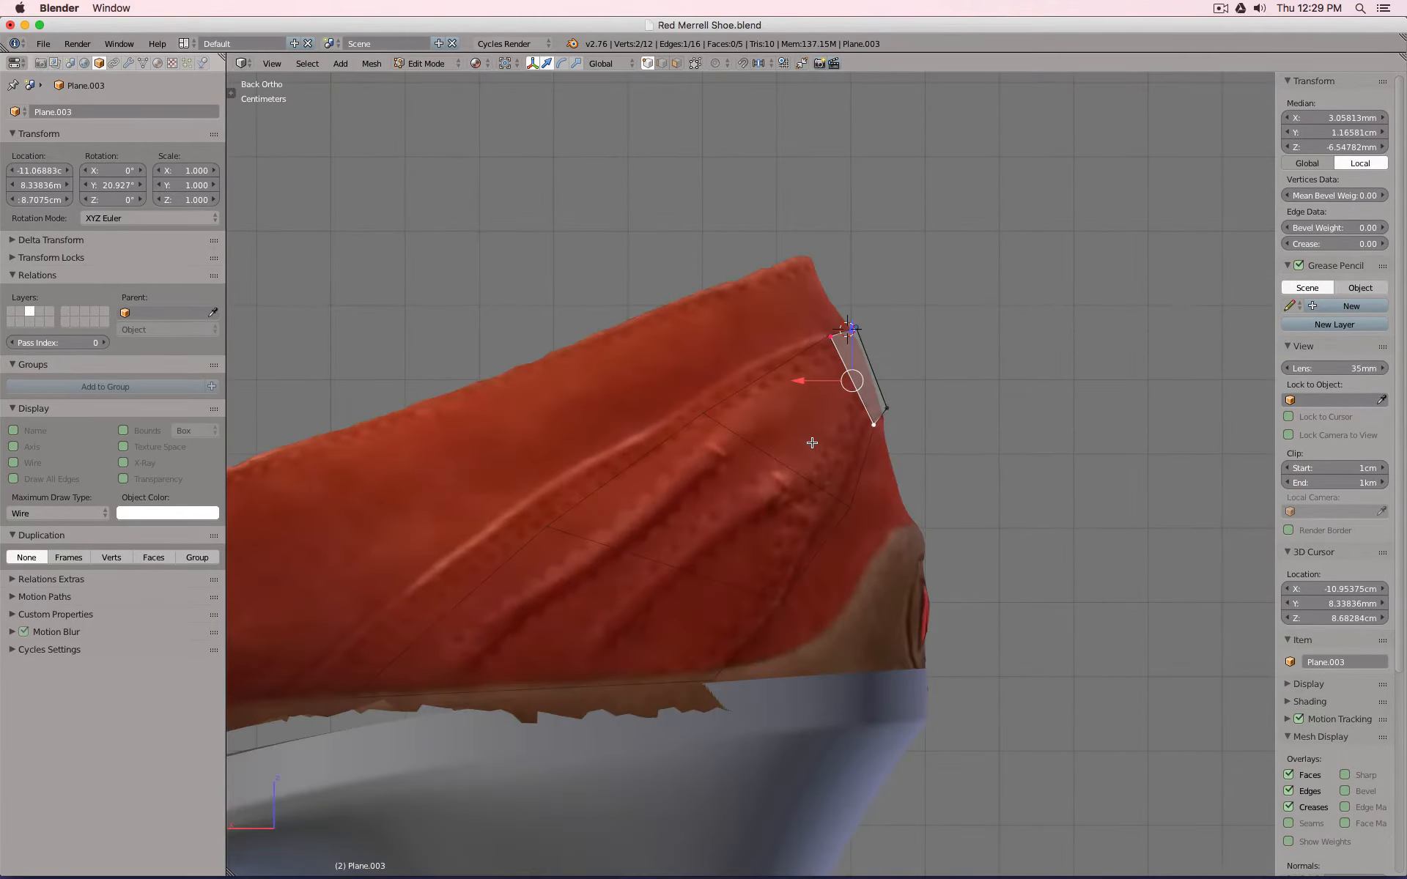
key(e)
click(676, 490)
key(e)
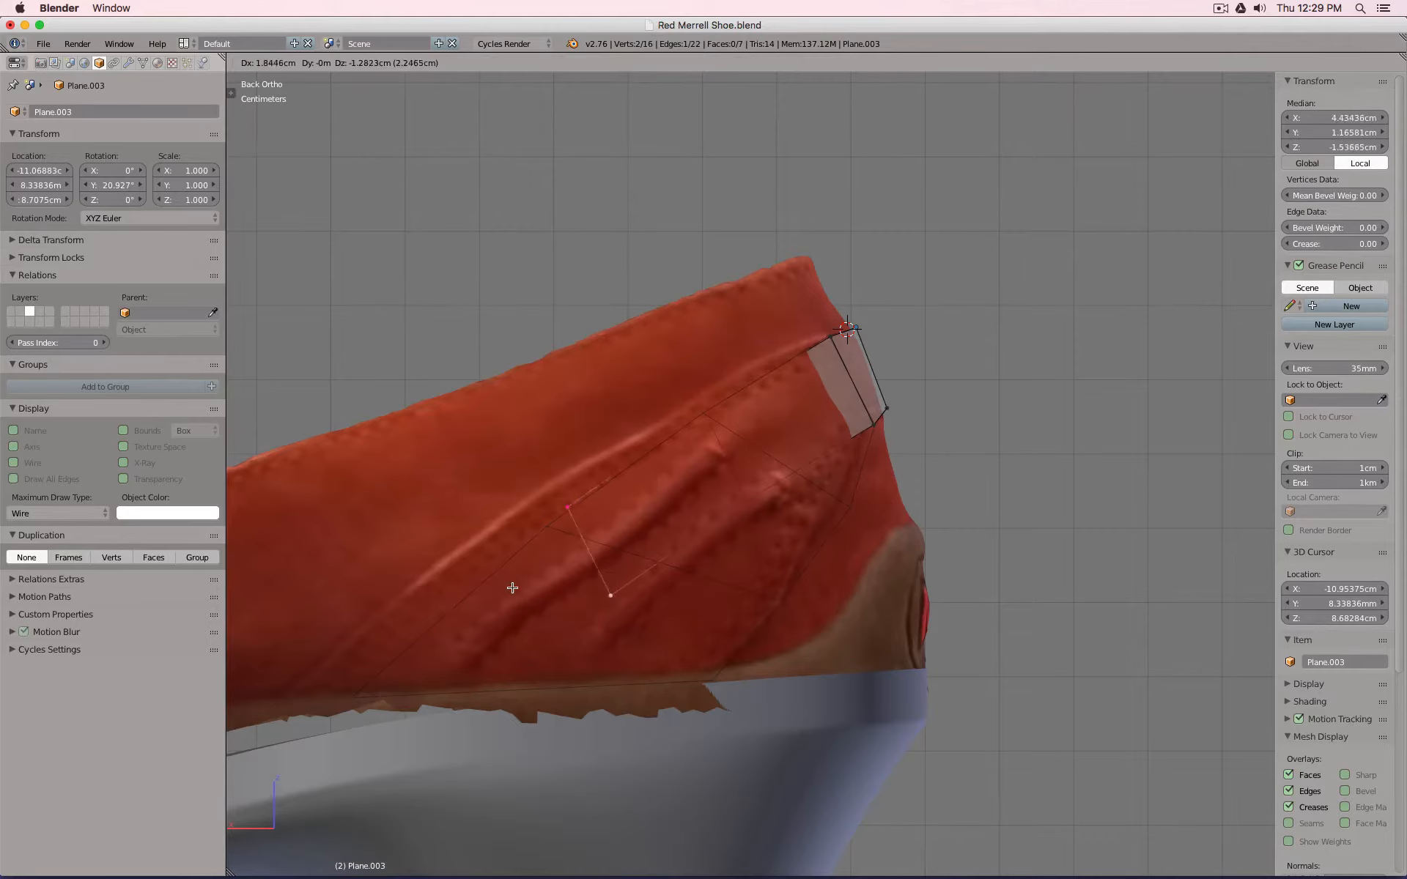
click(498, 603)
key(e)
click(303, 775)
Move the three lower vertices of the new strip onto the rear stitching line between the heel and the sole.
right_click(395, 792)
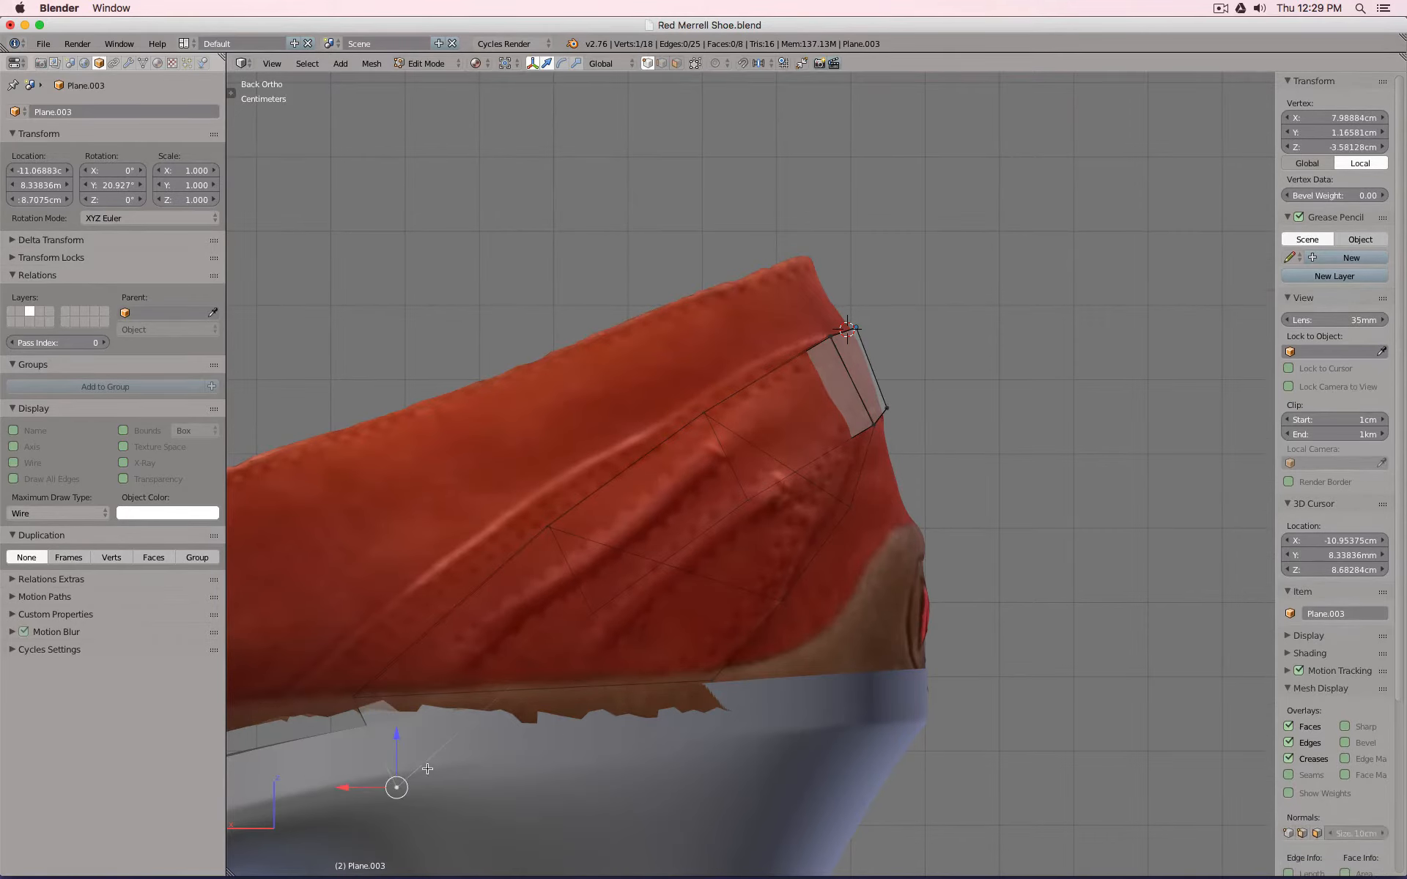
key(g)
click(726, 662)
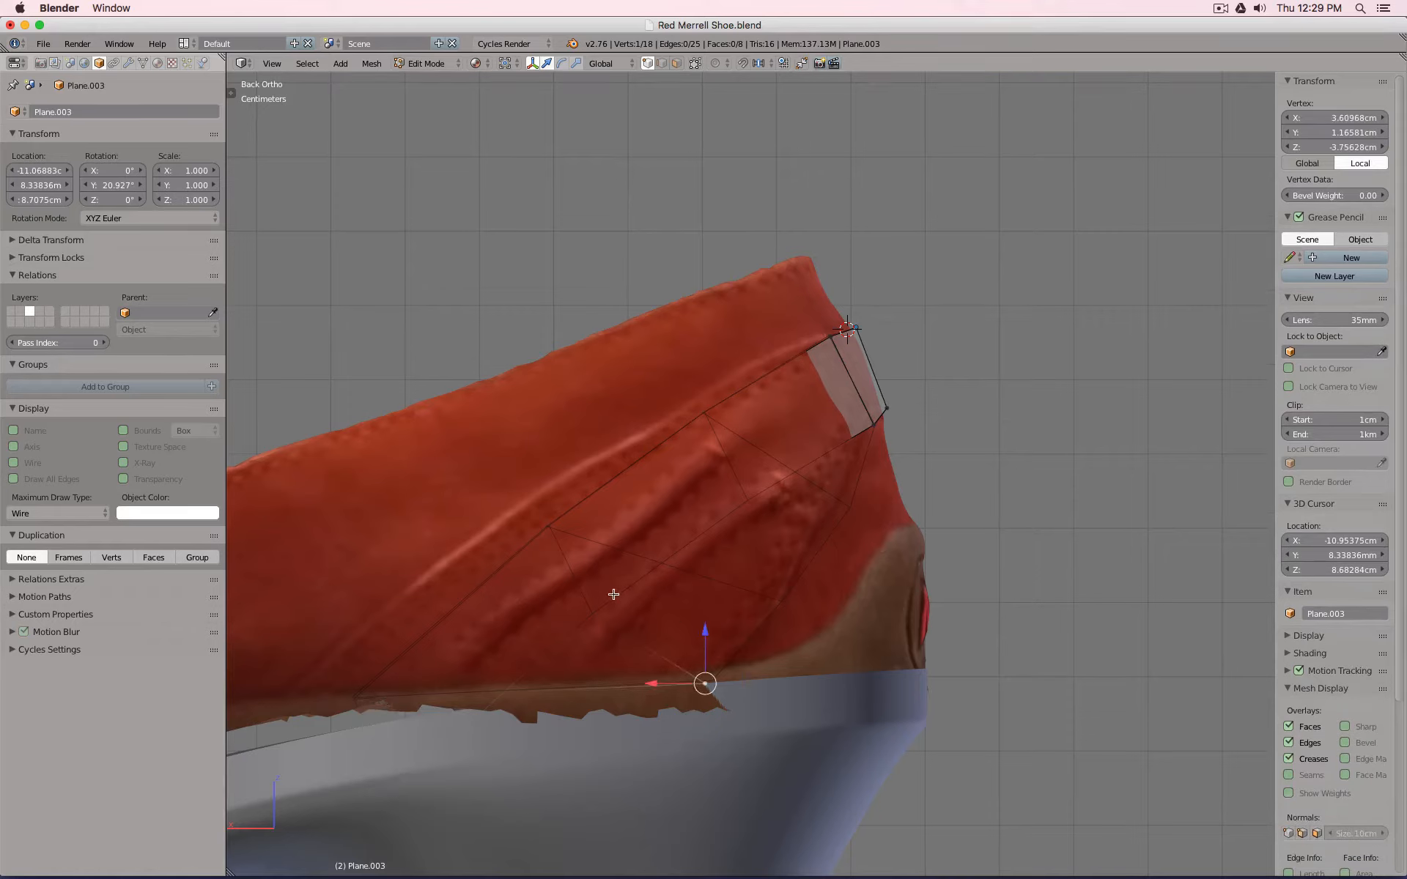
key(g)
click(793, 602)
right_click(759, 493)
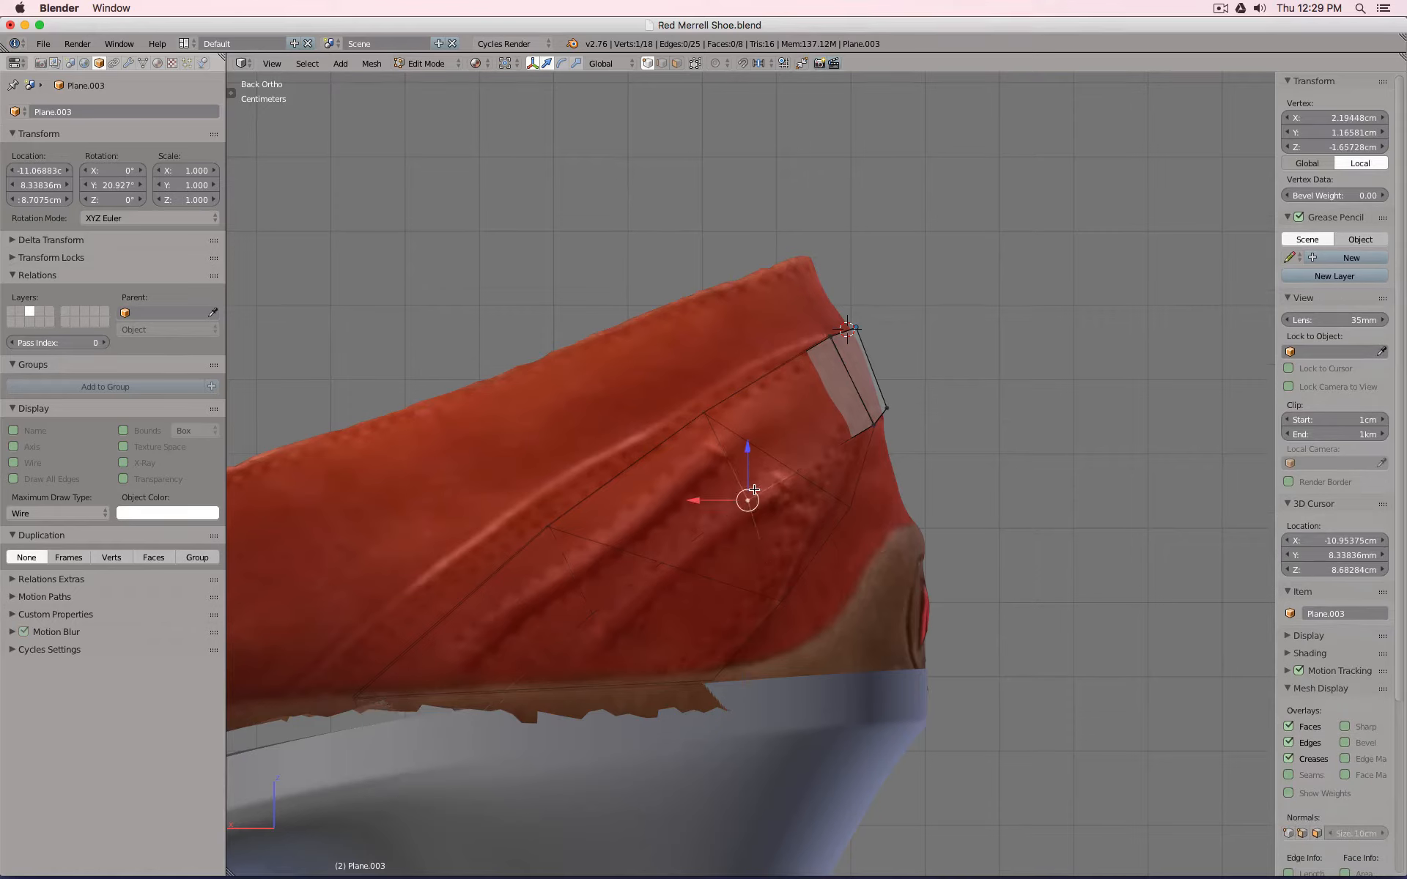
key(g)
click(842, 485)
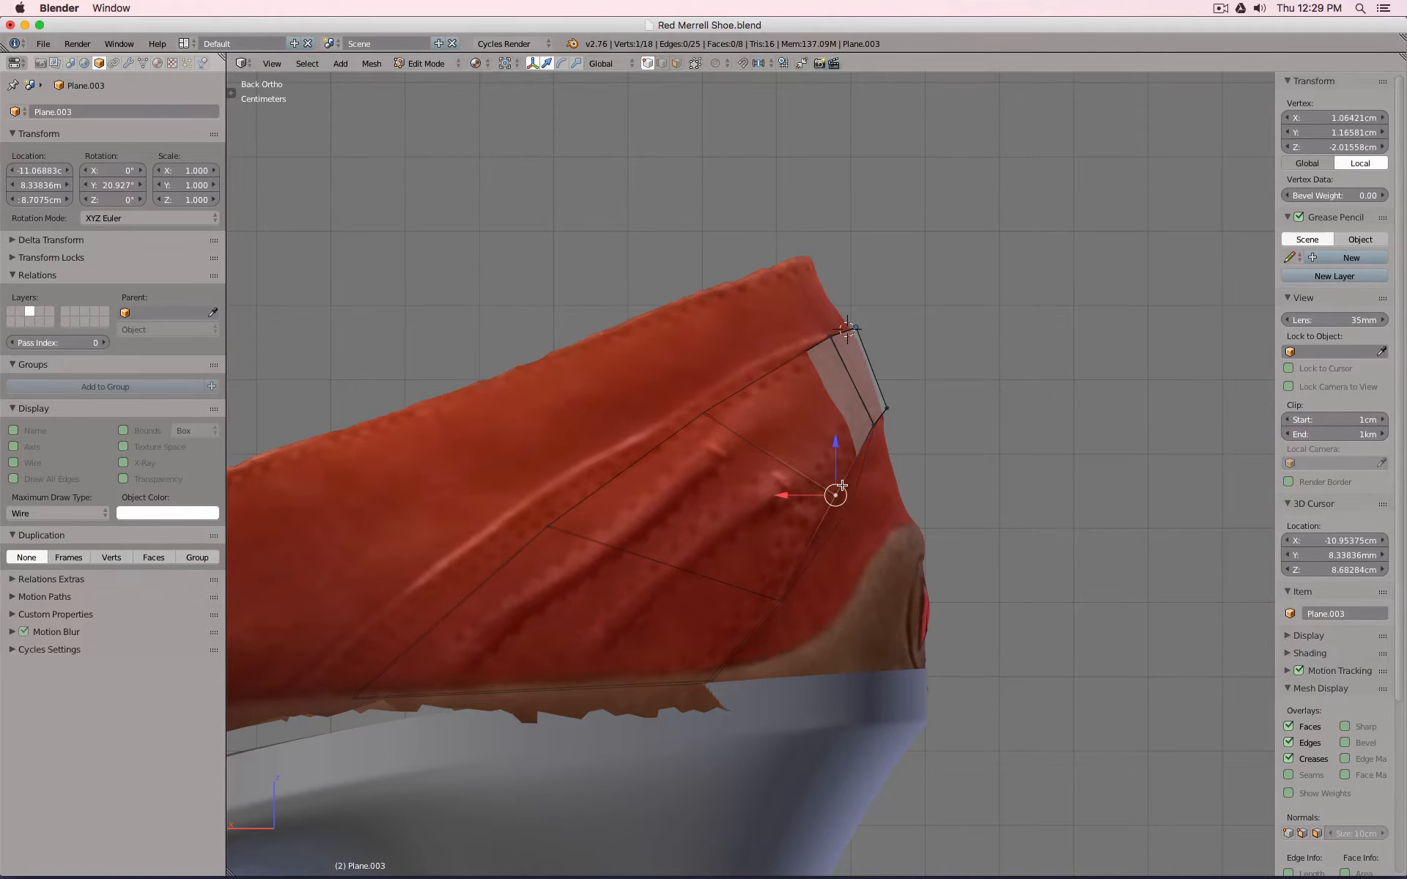
Select the new strip's six extruded vertices and move them outward along Y toward the shoe's surface.
scroll(852, 514, down, 3)
middle_drag(813, 531, 743, 485)
shift+right_click(711, 504)
shift+right_click(639, 511)
shift+right_click(501, 559)
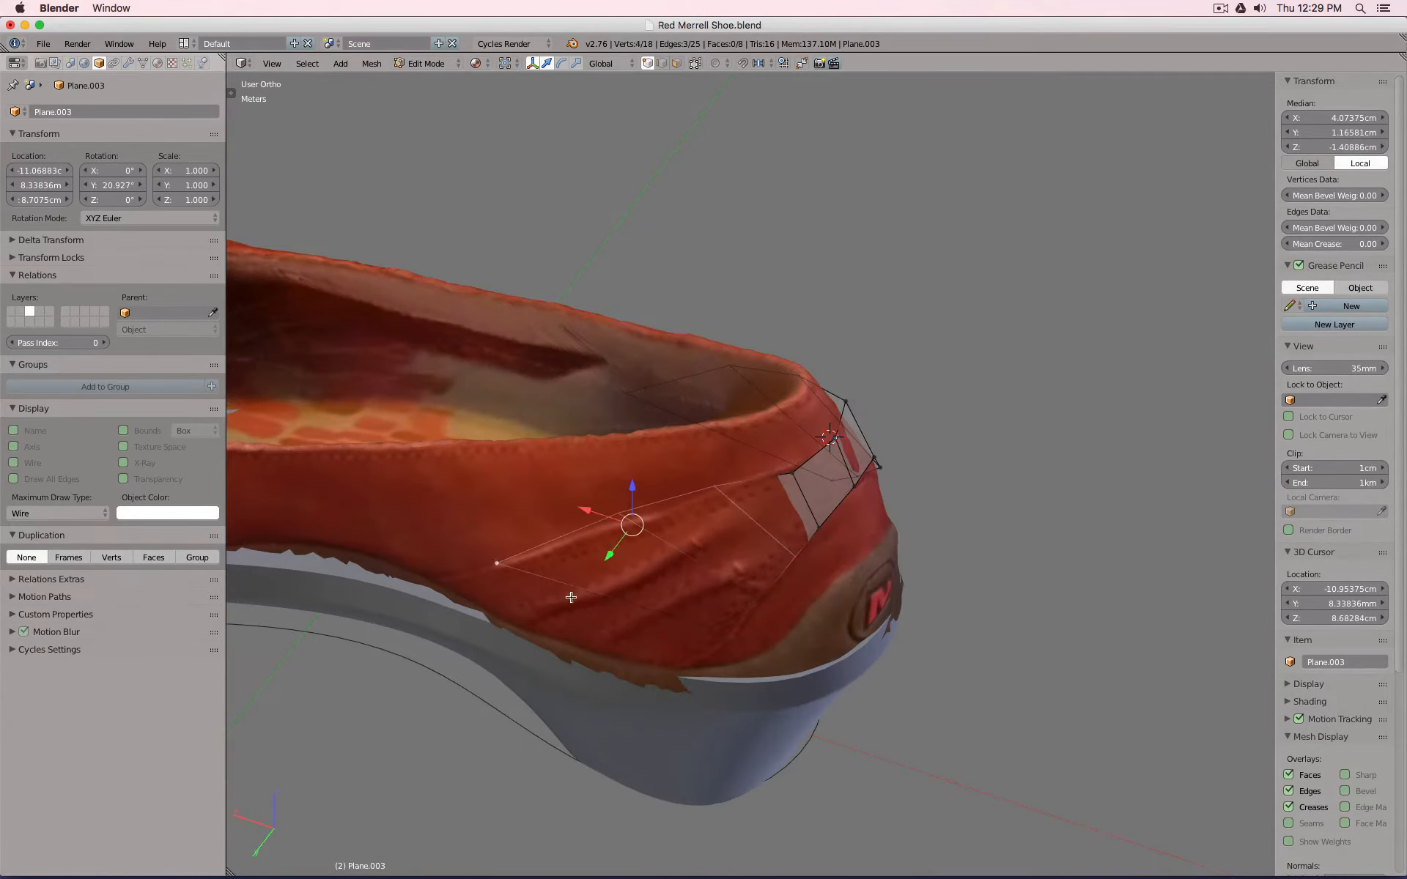
middle_drag(791, 577, 662, 464)
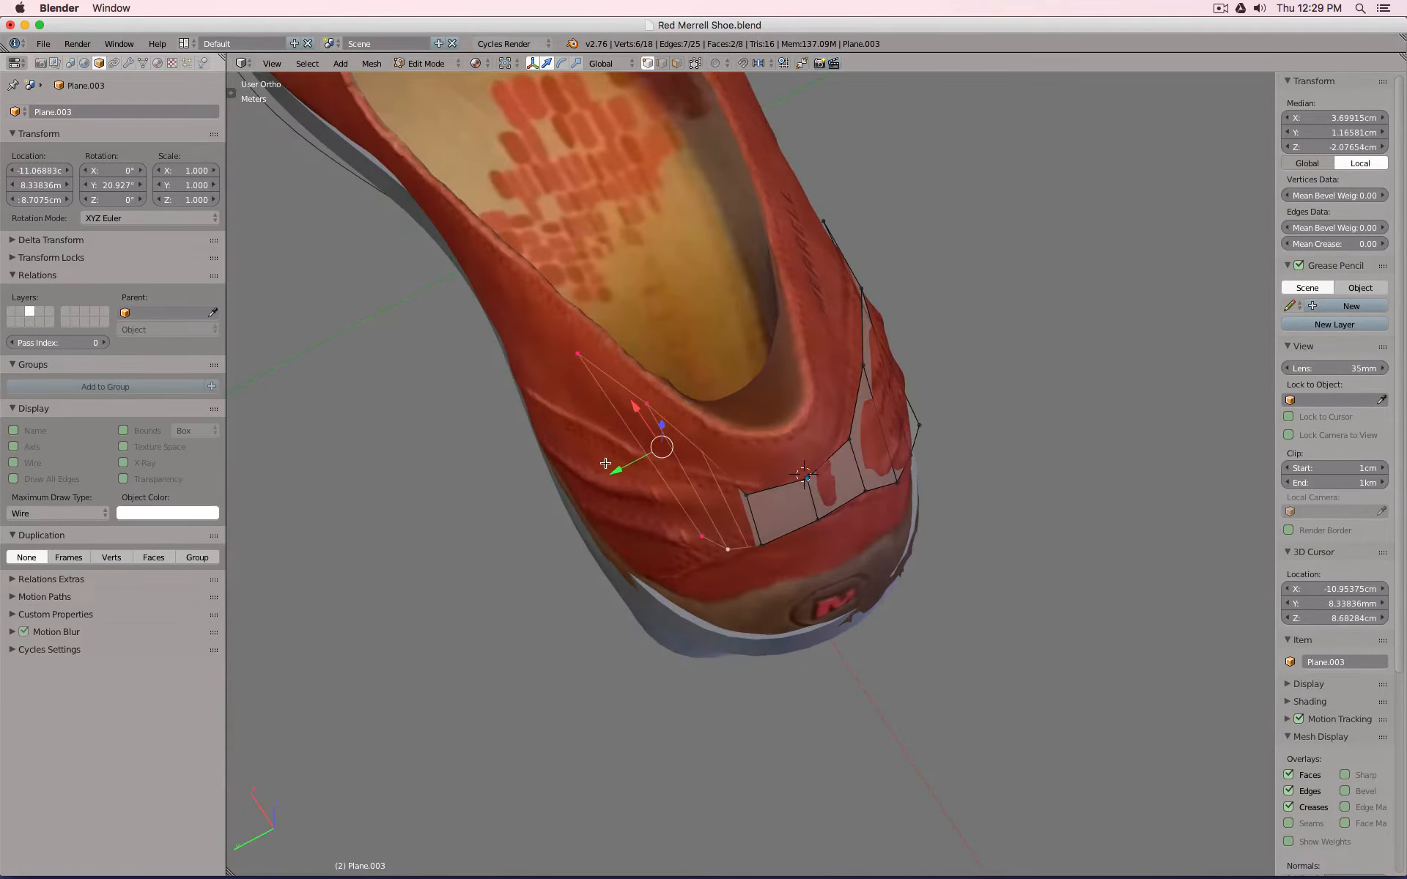
key(g)
drag(541, 501, 560, 483)
Move the strip's four front vertices further outward along Y and fit the lower rear one to the sole edge.
right_click(600, 429)
shift+right_click(524, 374)
shift+right_click(677, 577)
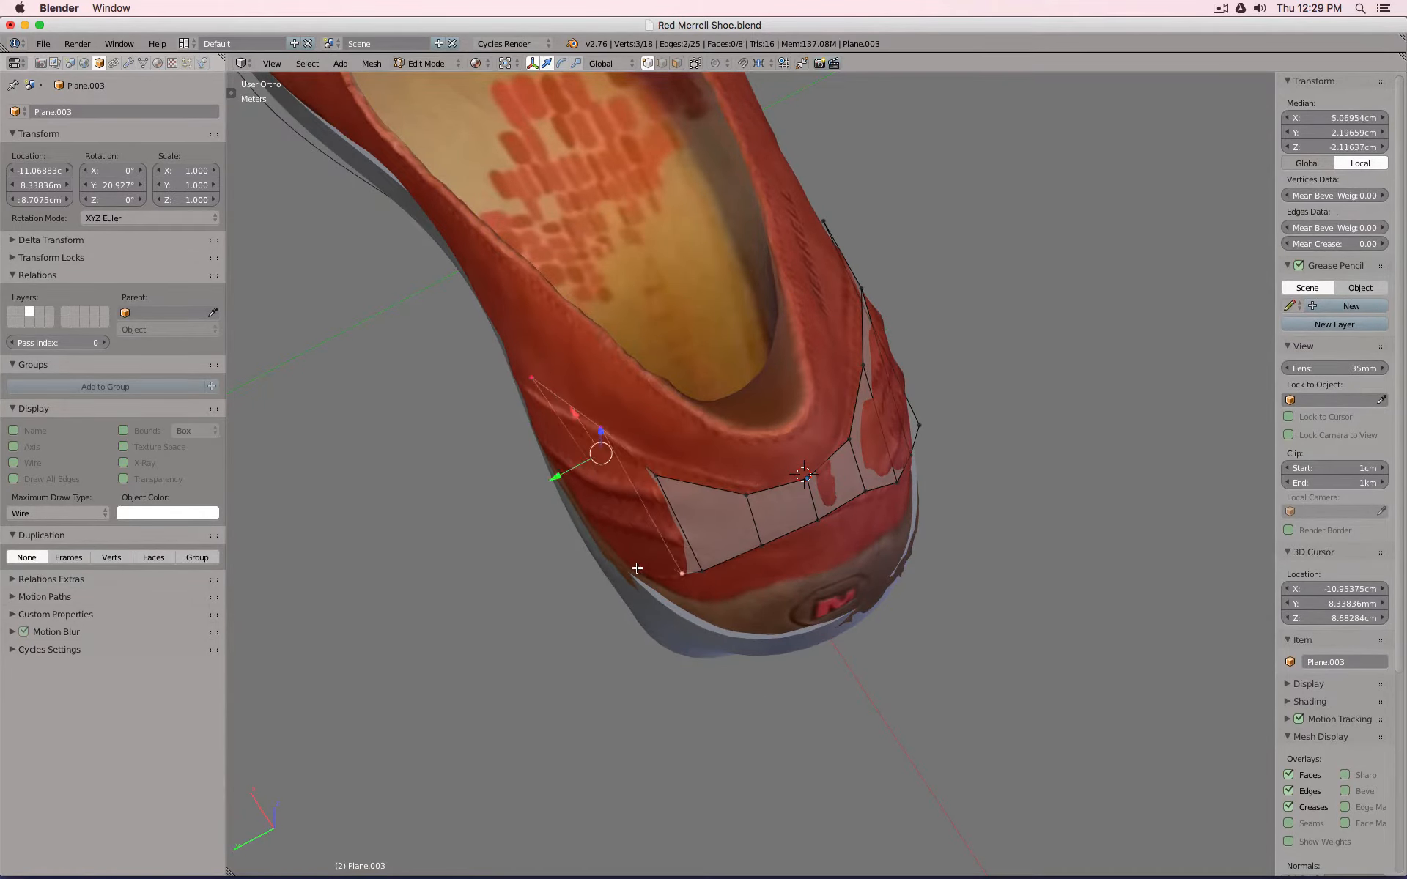
drag(555, 486, 541, 492)
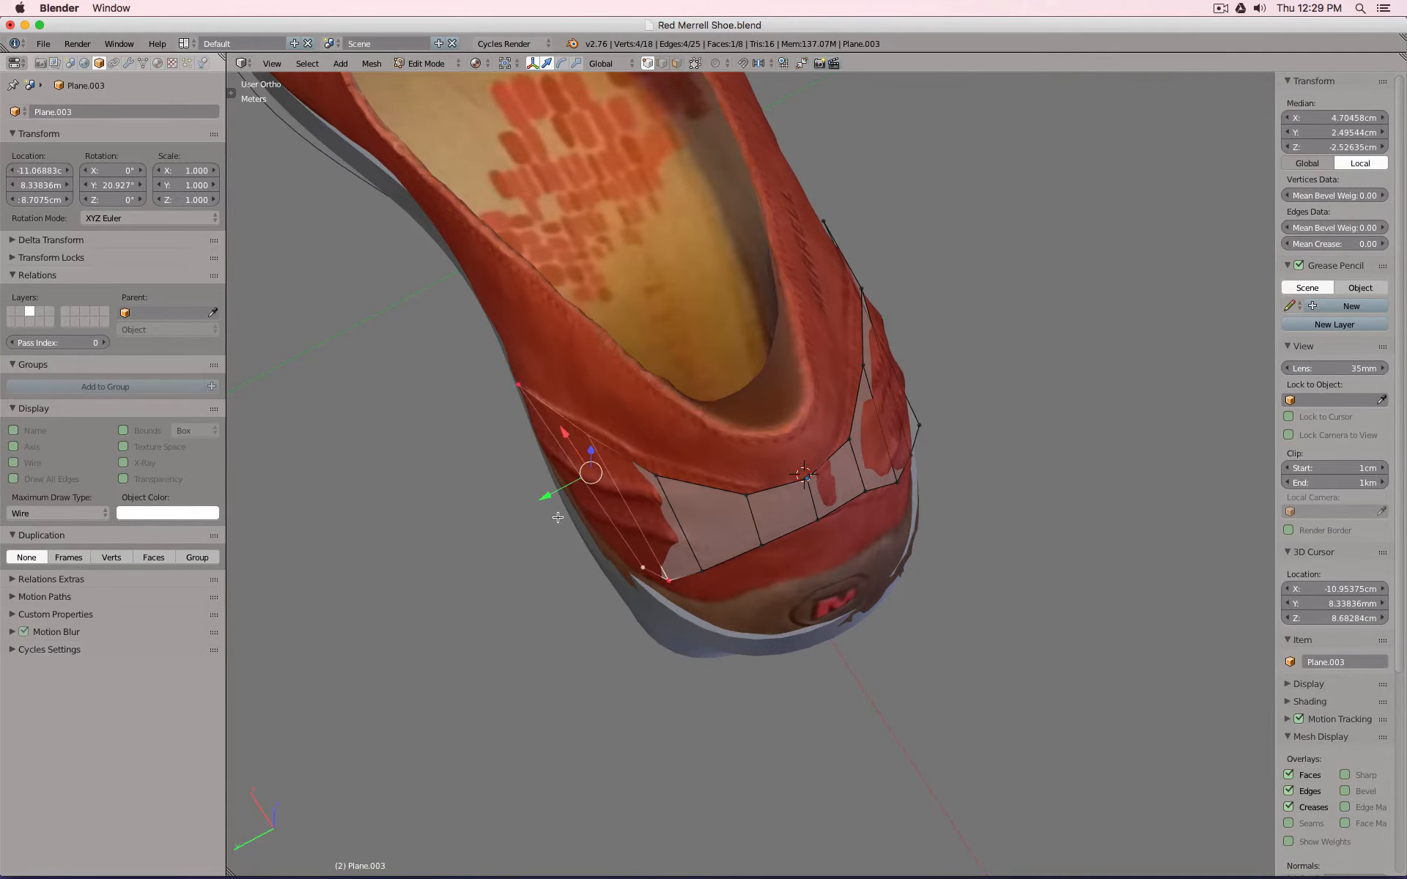
middle_drag(567, 624, 638, 568)
right_click(672, 658)
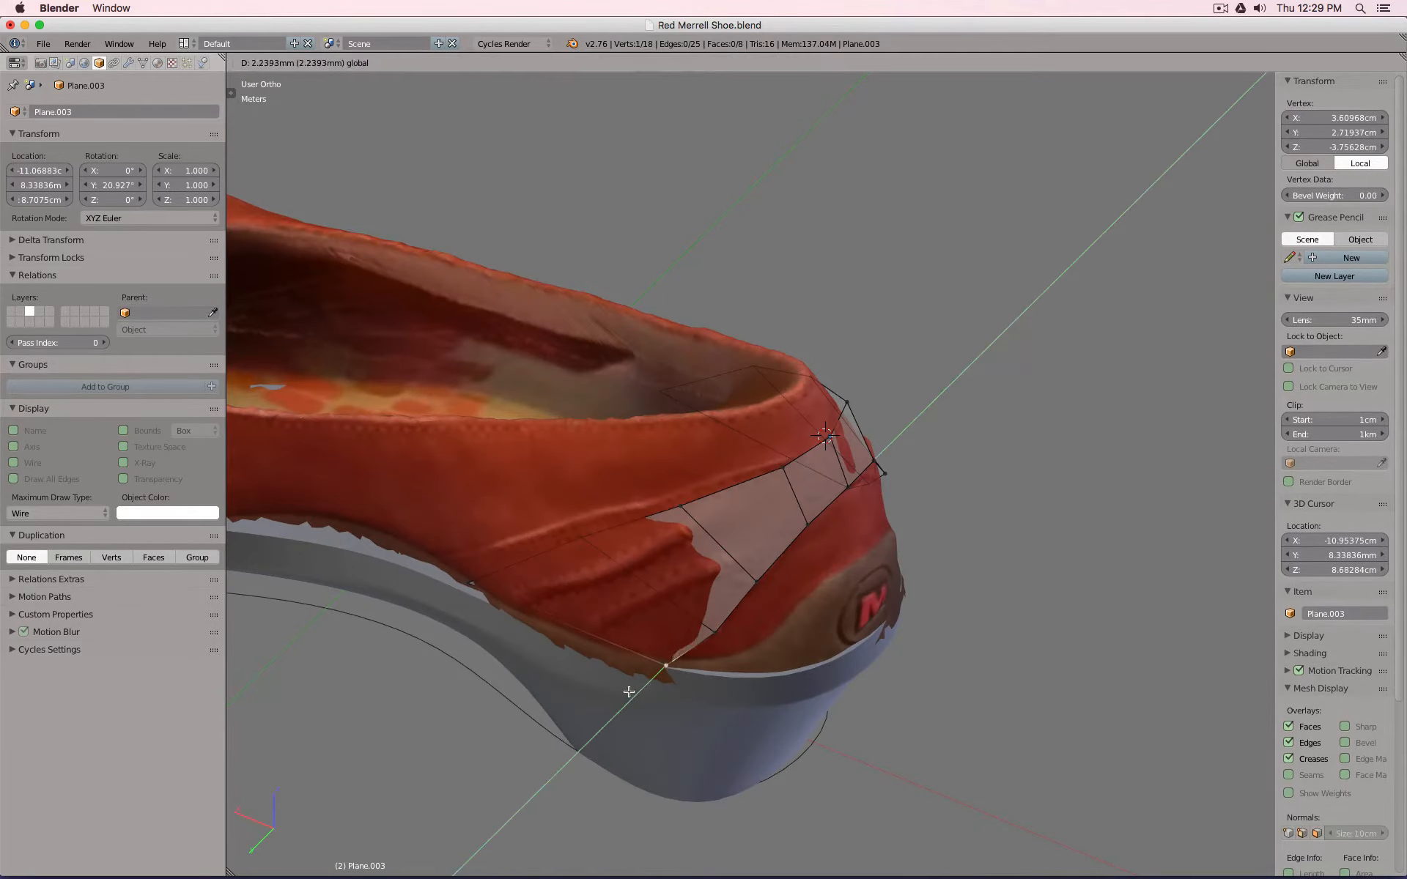
Move the strip's front end vertex forward in back view to where the upper stitching line meets the sole.
right_click(469, 584)
middle_drag(476, 584, 621, 479)
key(ctrl+KP_1)
scroll(621, 479, up, 4)
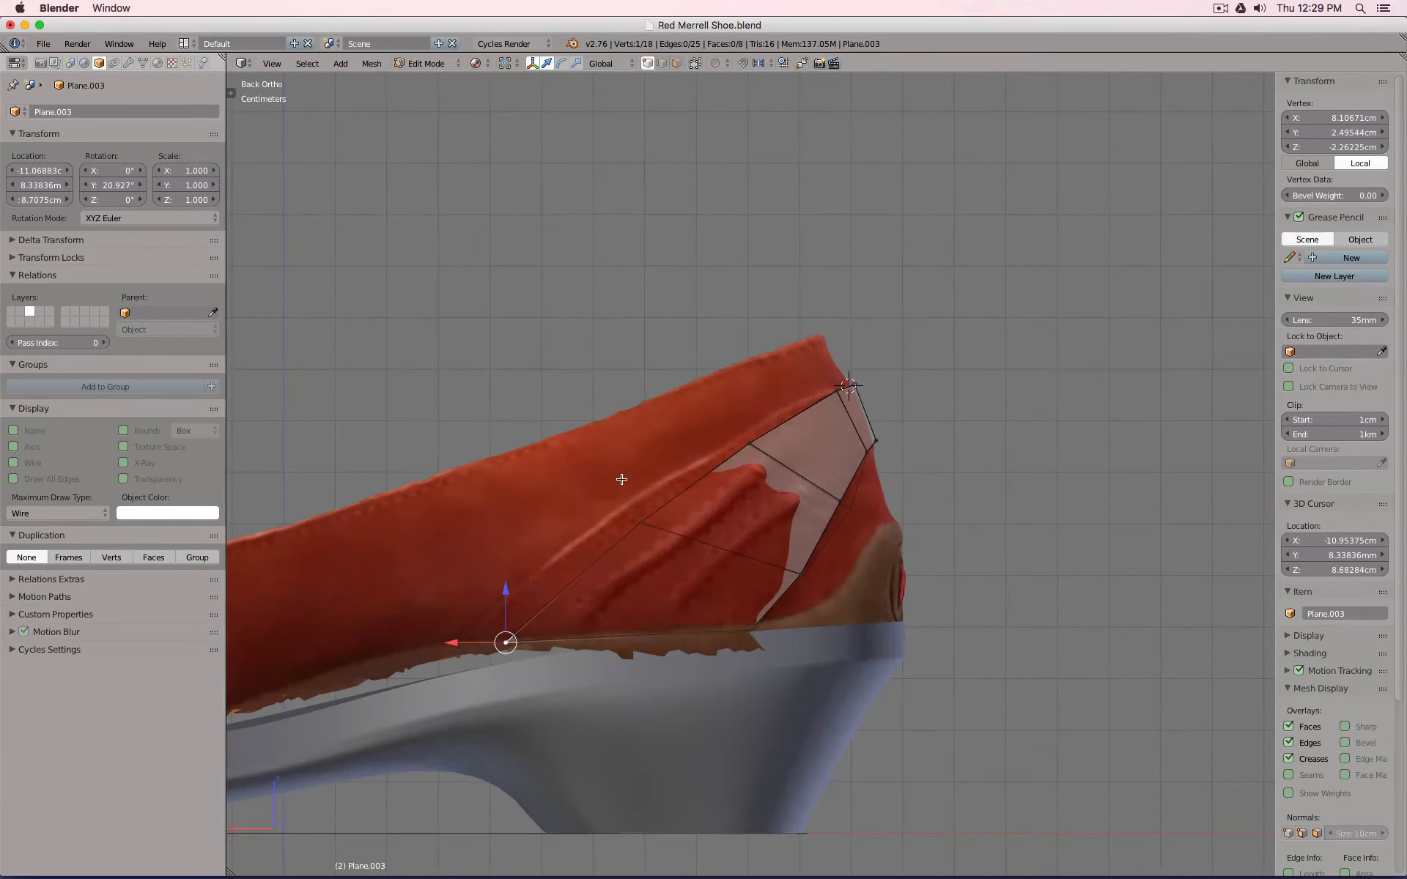
key(g)
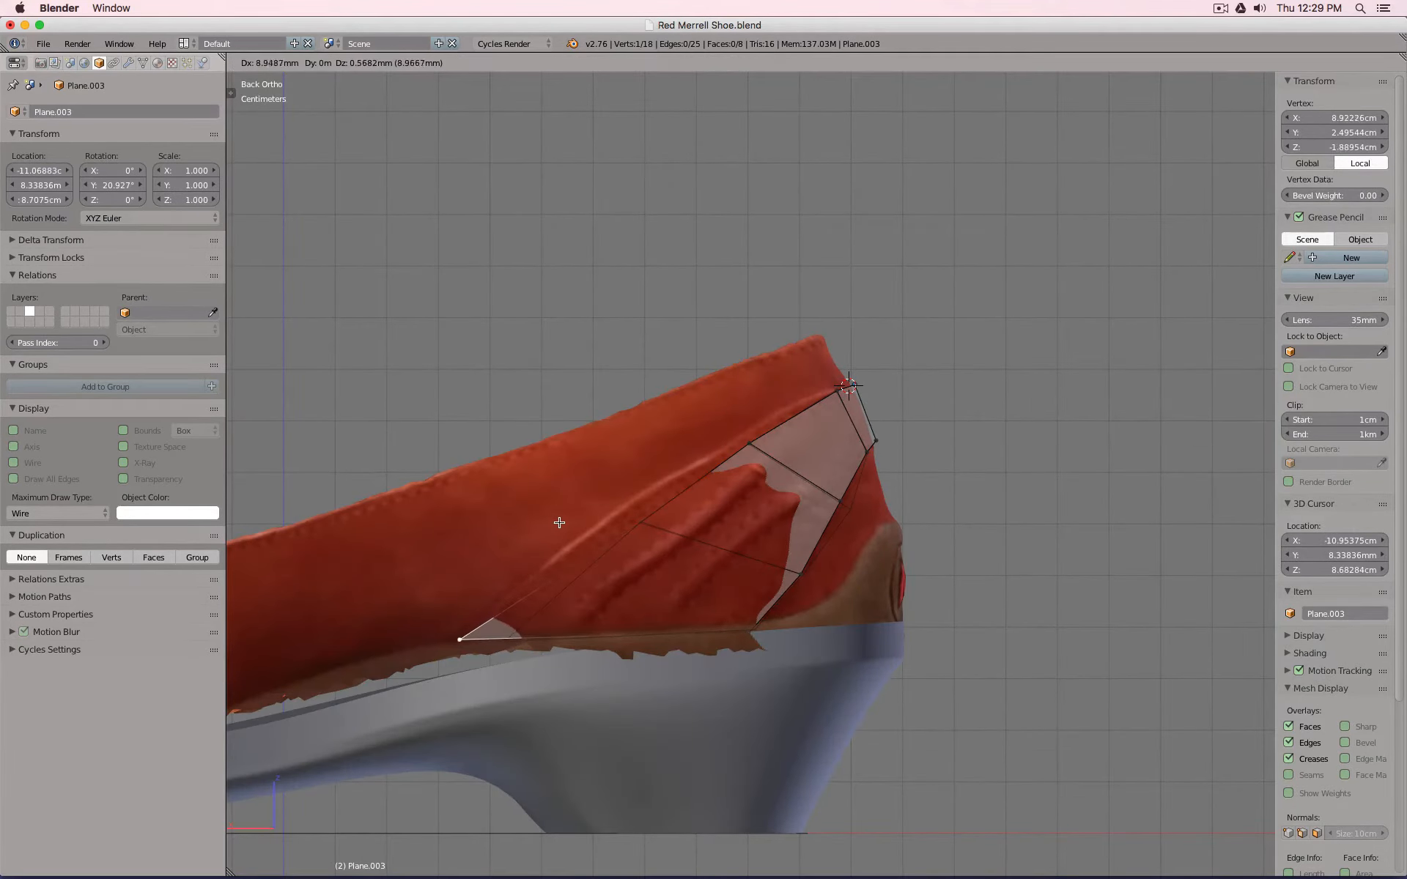
click(571, 519)
Move the upper vertex of the strip's middle edge onto the upper stitching line in back view.
middle_drag(571, 518, 601, 550)
key(ctrl+KP_1)
key(g)
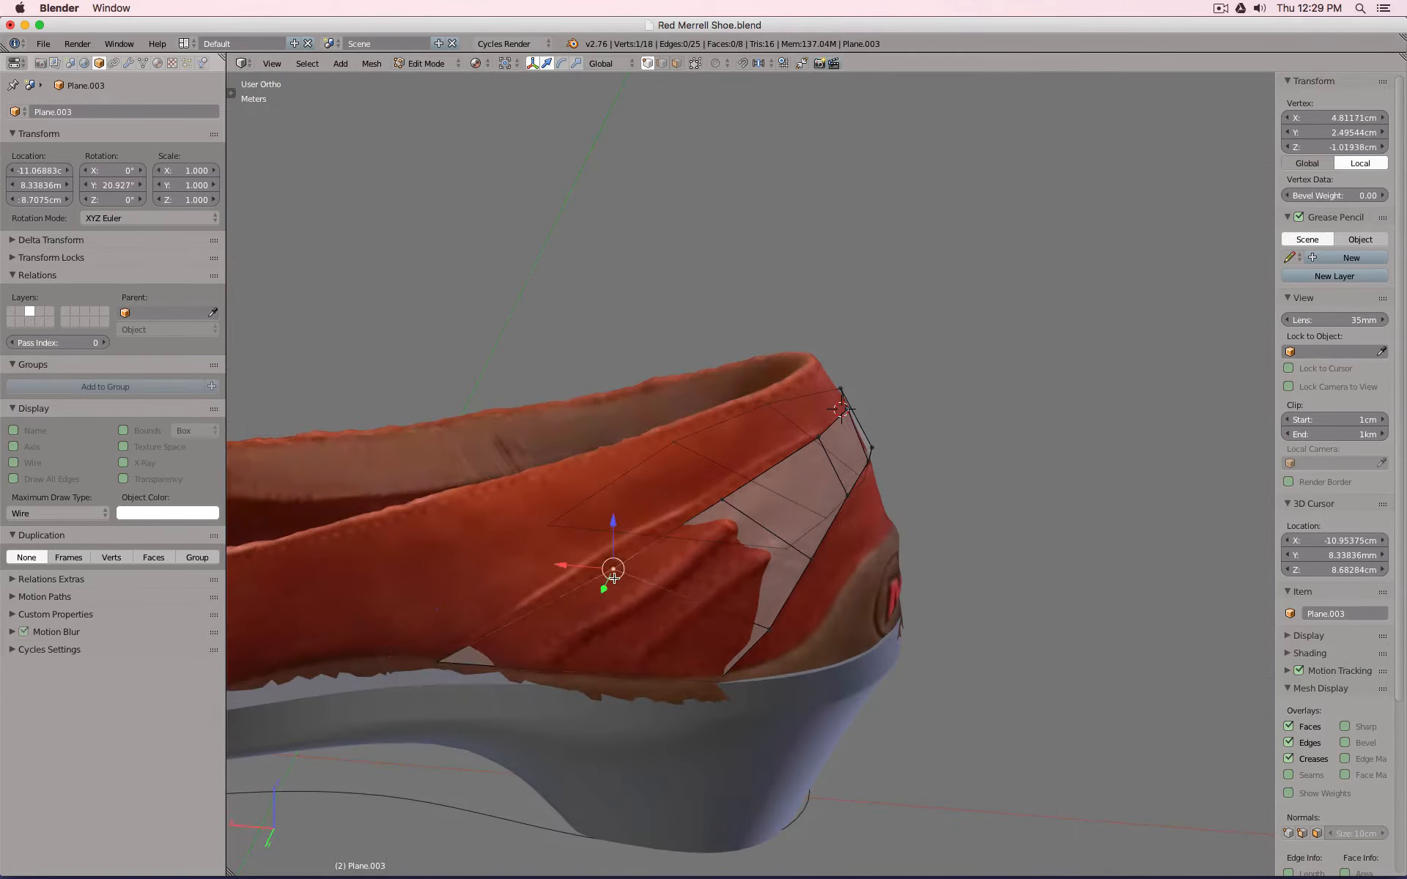
click(614, 578)
key(g)
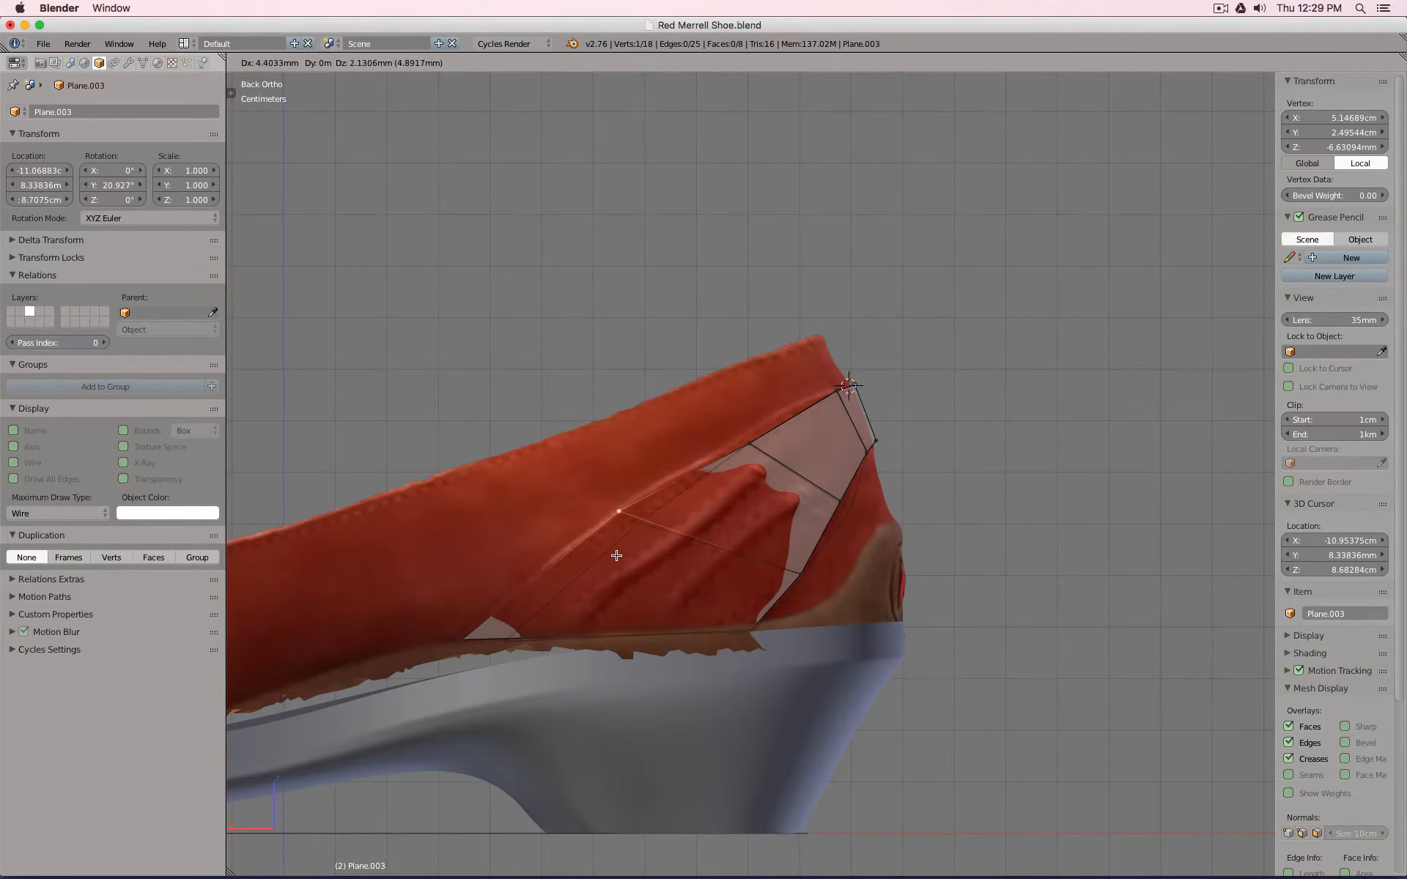
click(616, 556)
Leave Edit Mode, then swap the visible scan layer for the previously hidden model of the shoe upper.
mouse_move(659, 543)
middle_down()
mouse_move(657, 578)
mouse_move(662, 552)
middle_up()
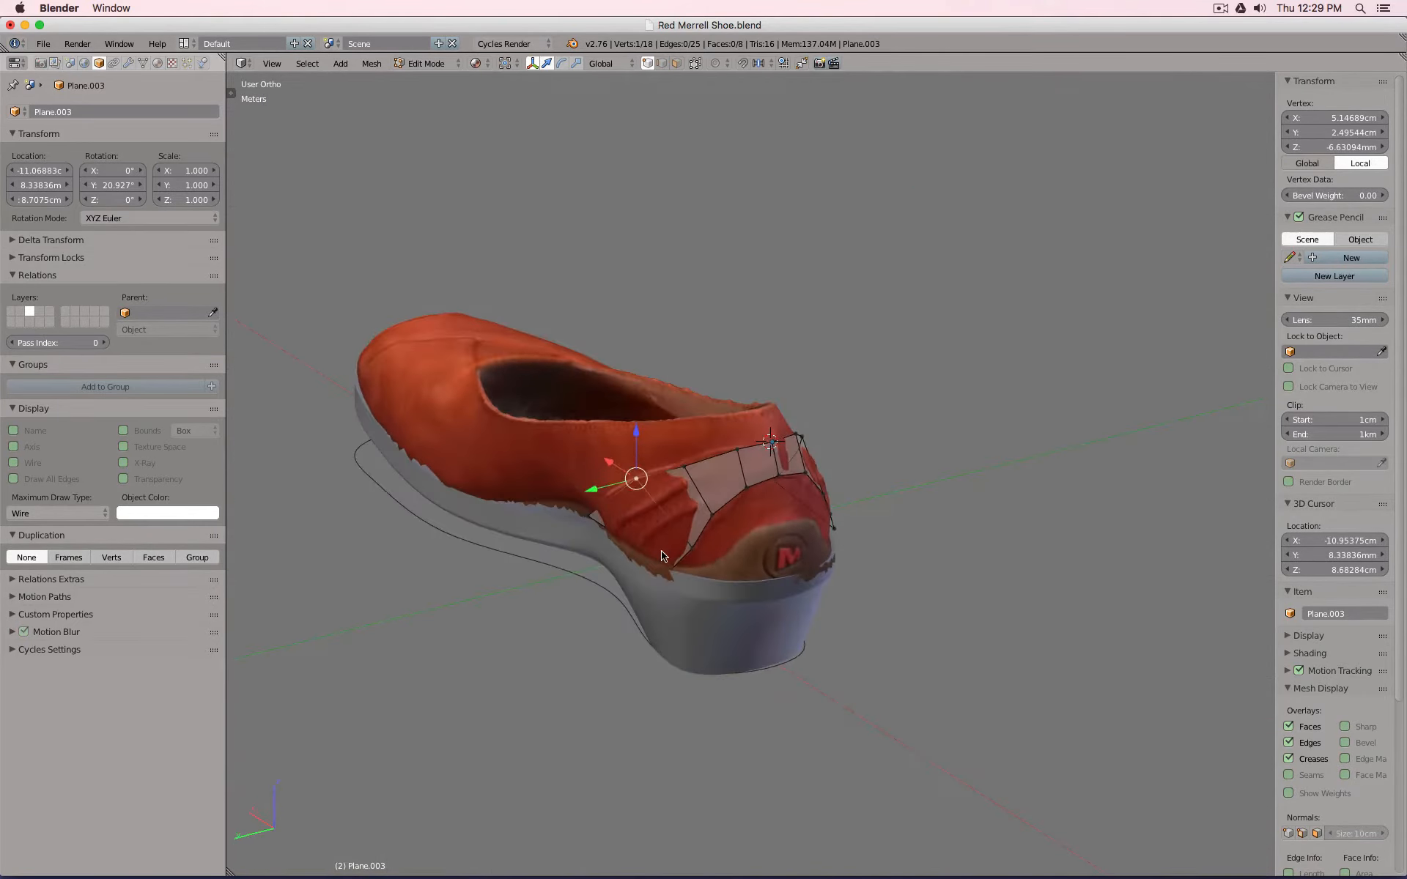
key(Tab)
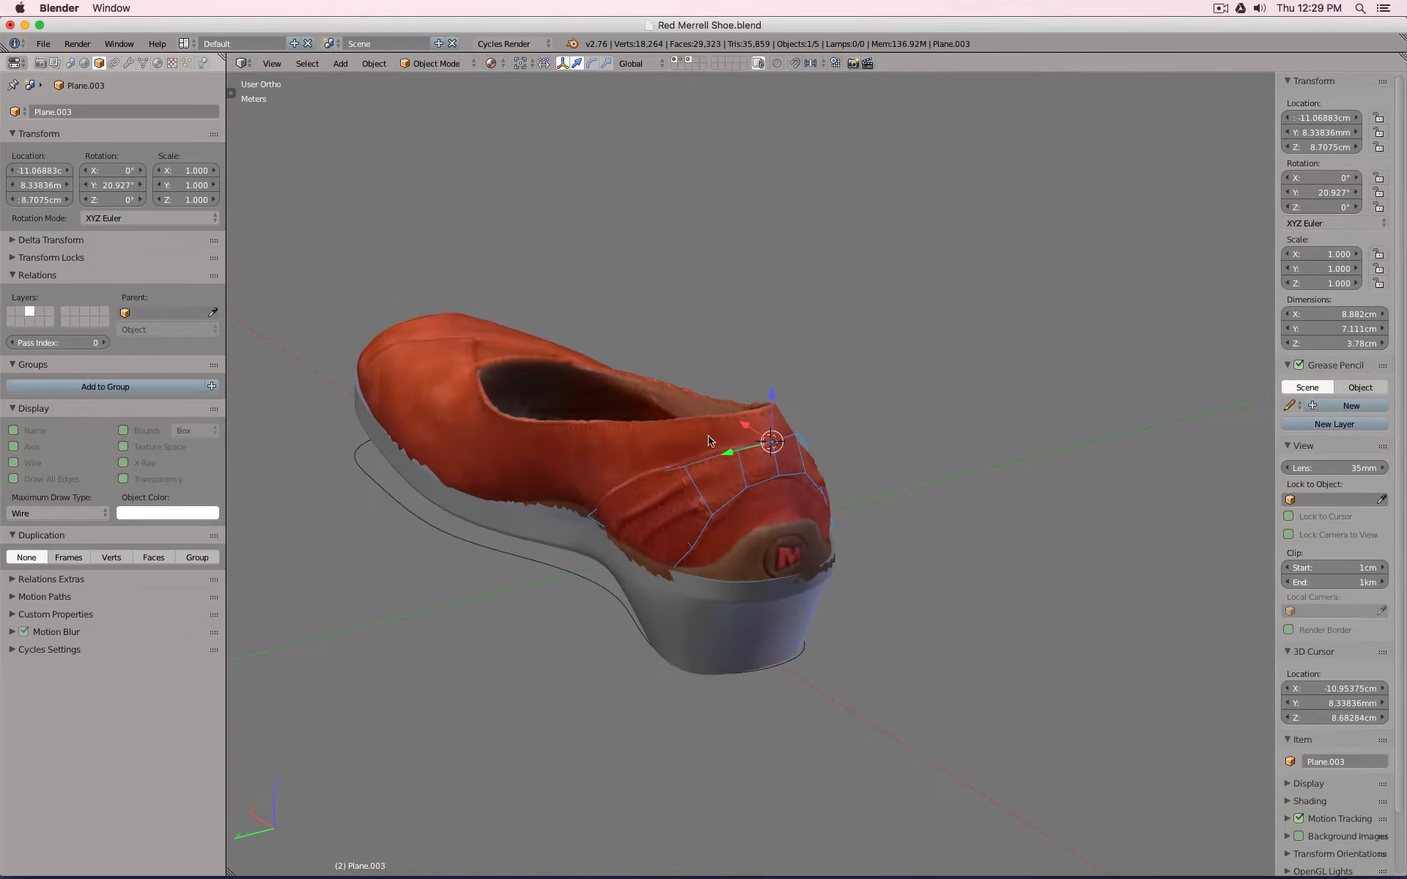
click(676, 62)
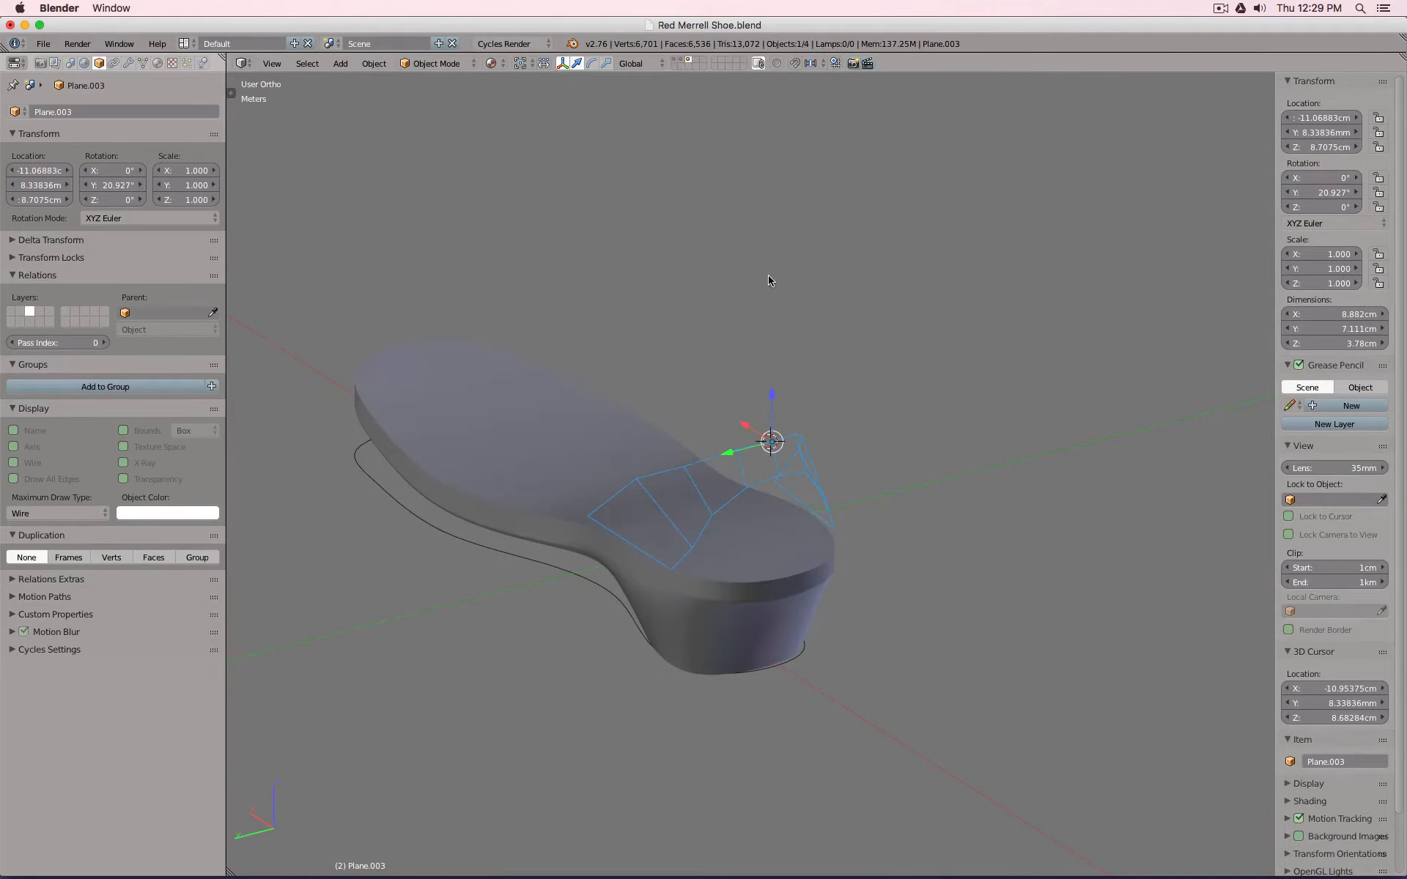
key(alt+h)
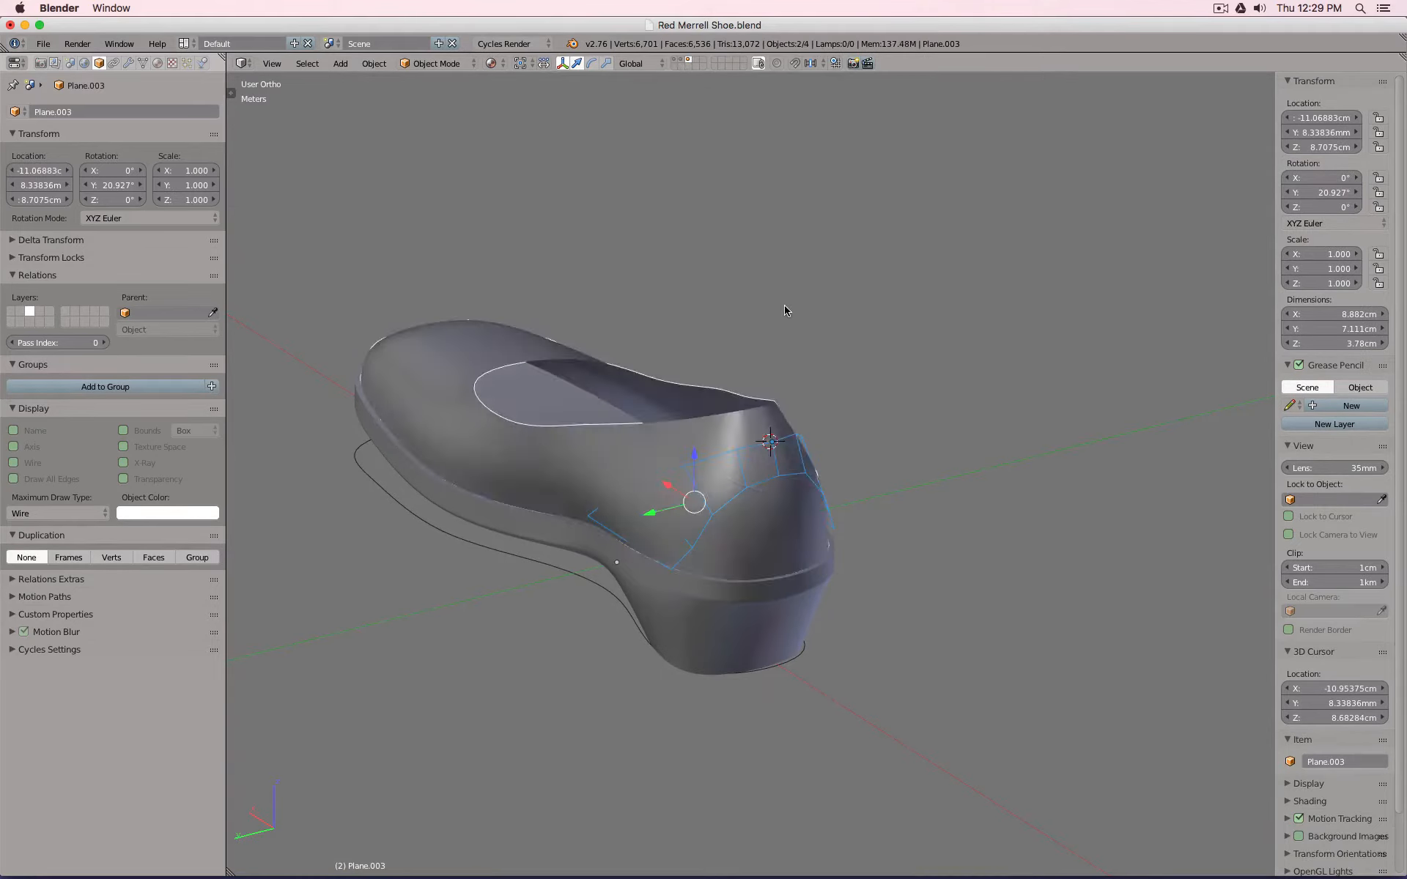
Select the wireframe heel strip and add a Subdivision Surface modifier with the view subdivisions set to 2.
right_click(806, 443)
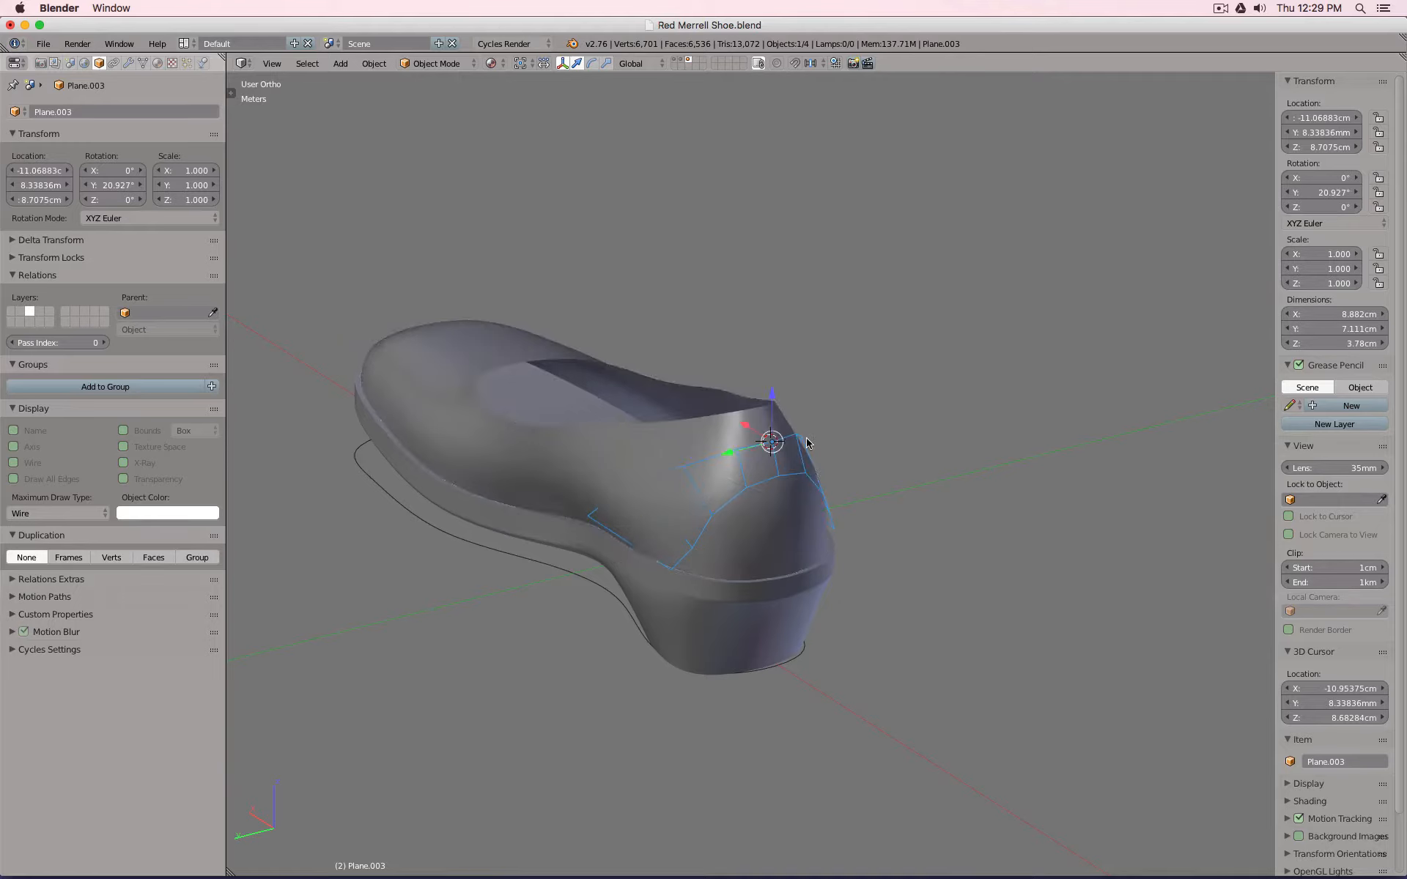
click(128, 62)
click(140, 112)
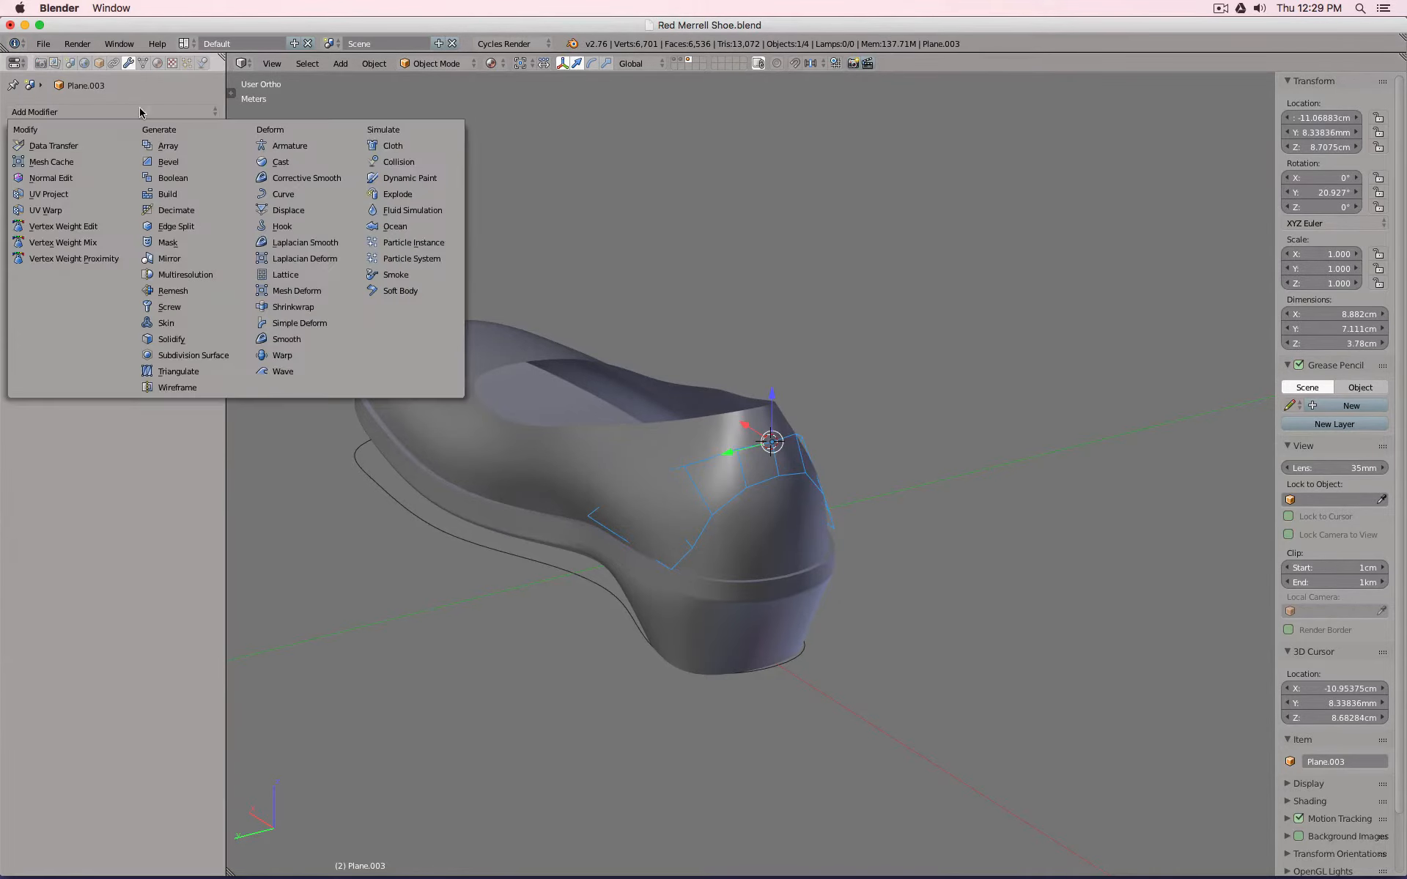
click(203, 354)
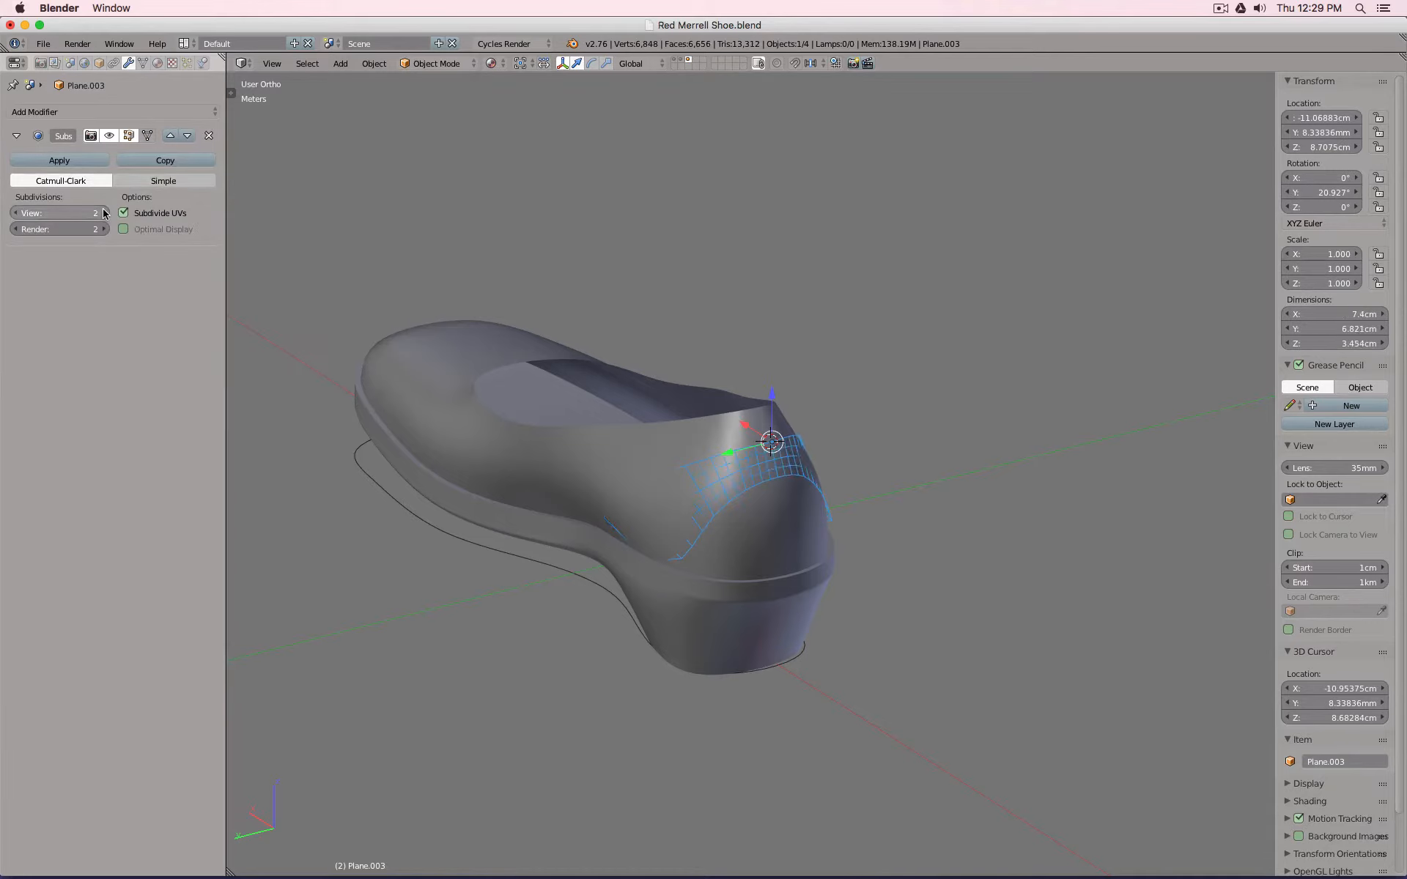
In Edit Mode, fit the editing cage to the subdivision result and move the strip's front side vertex outward along Y.
middle_drag(861, 234, 860, 315)
key(Tab)
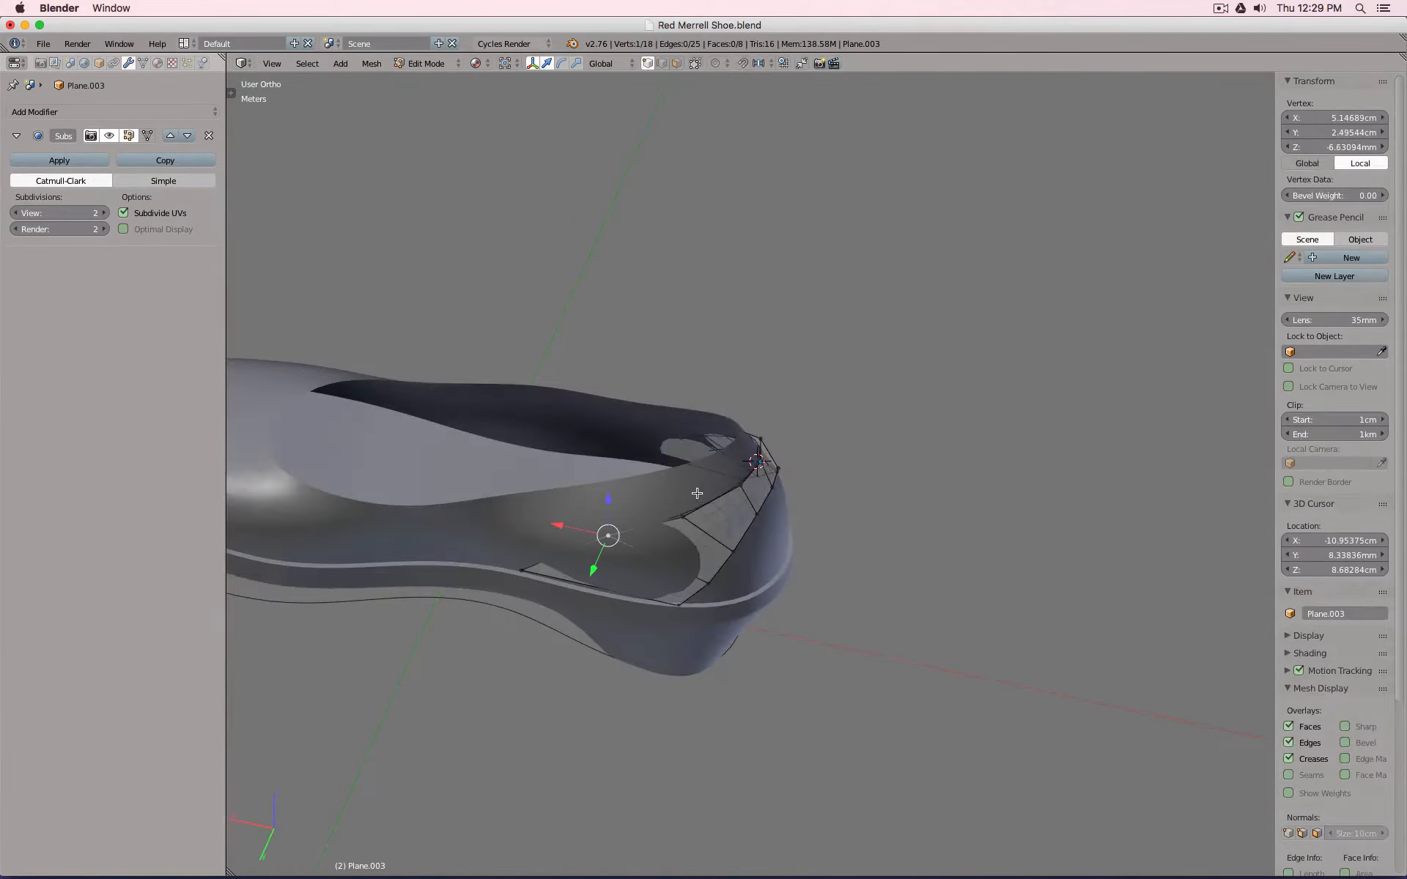
middle_drag(708, 490, 628, 554)
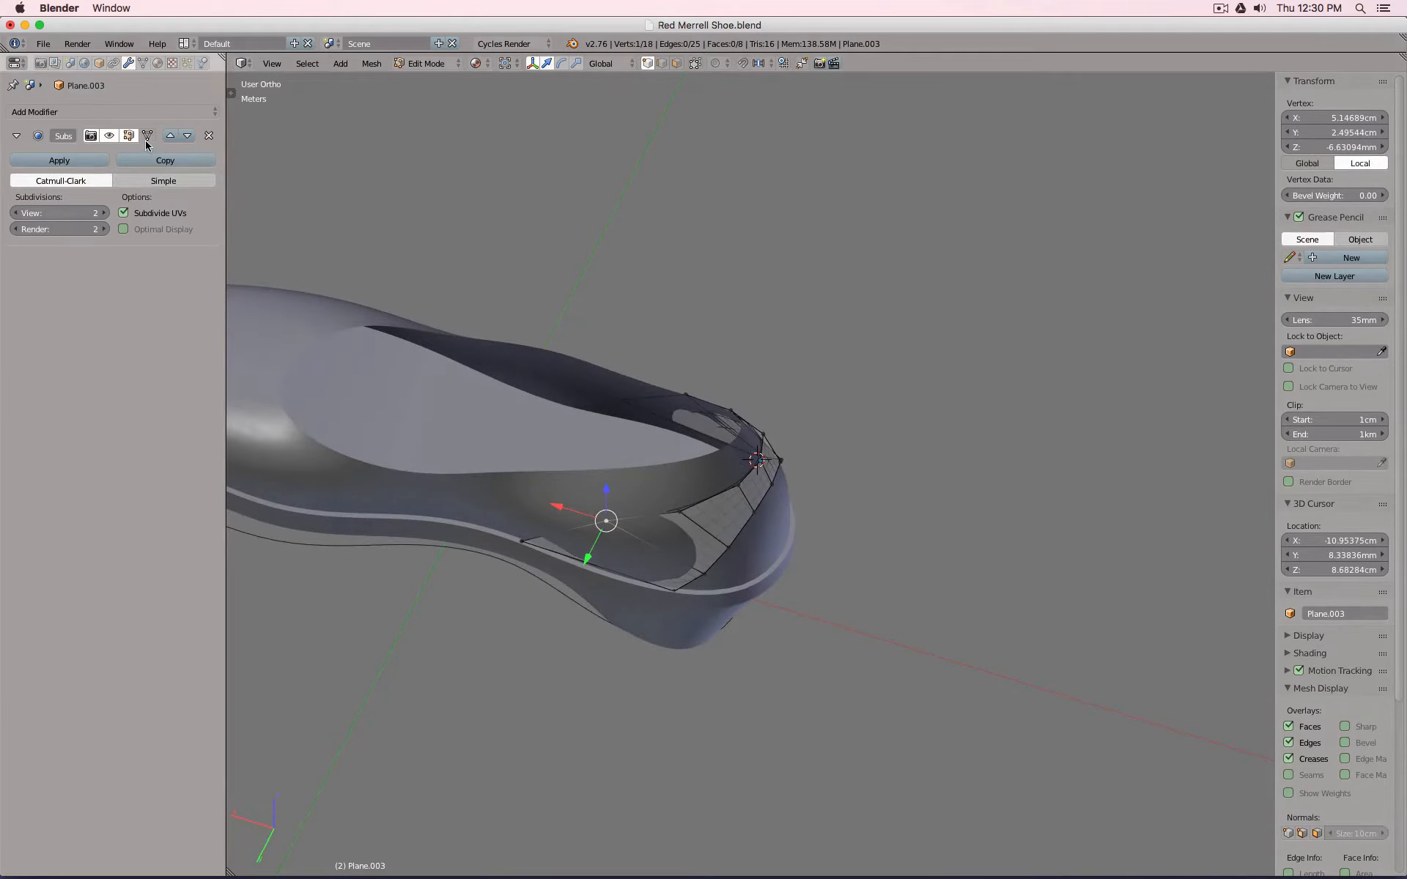
scroll(548, 581, up, 2)
drag(546, 582, 538, 588)
Add a centred loop cut running lengthwise along the heel strip.
middle_drag(561, 555, 758, 494)
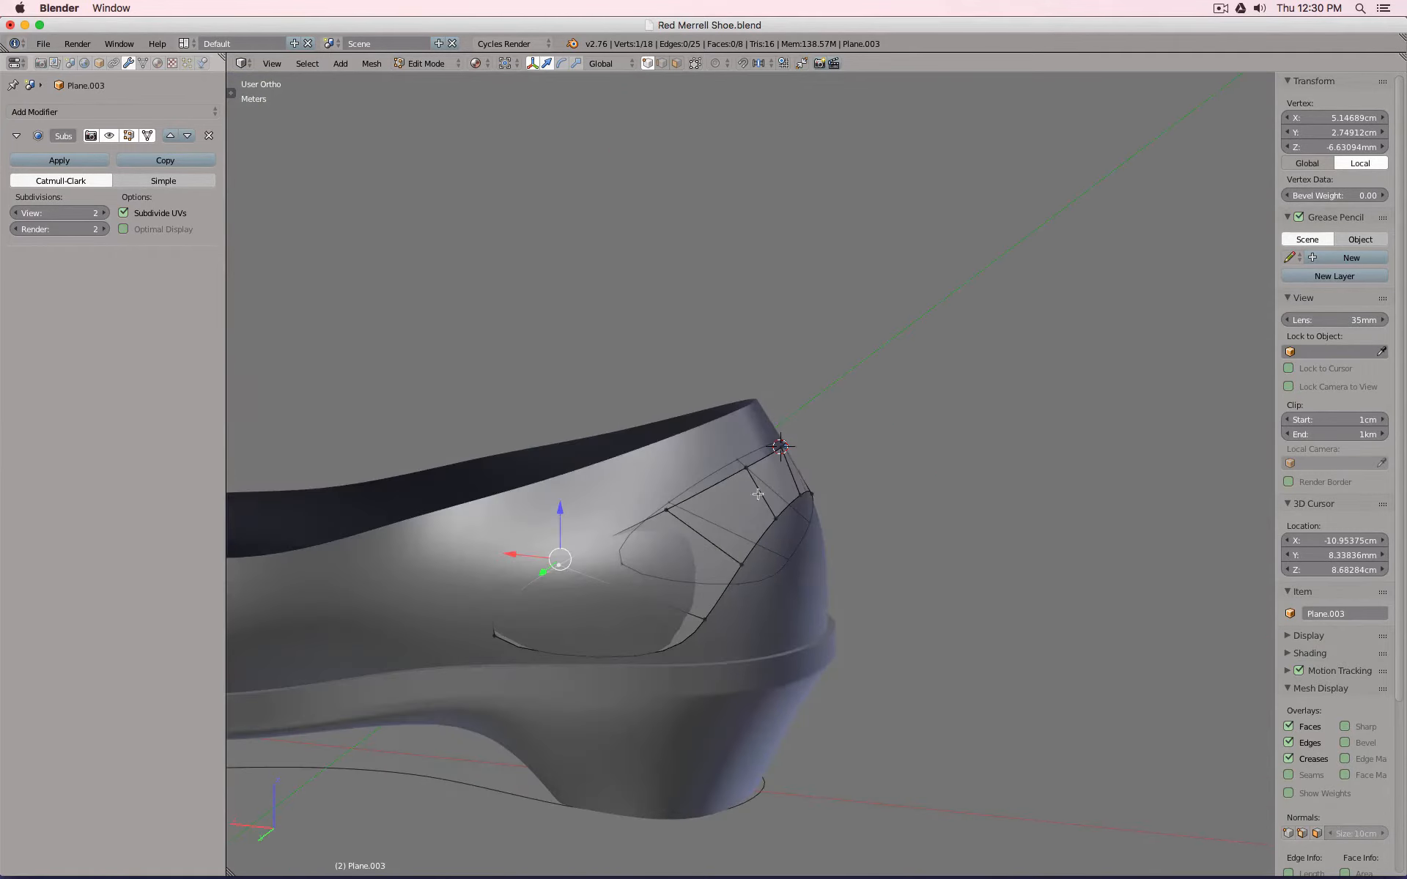
key(ctrl+r)
double_click(766, 487)
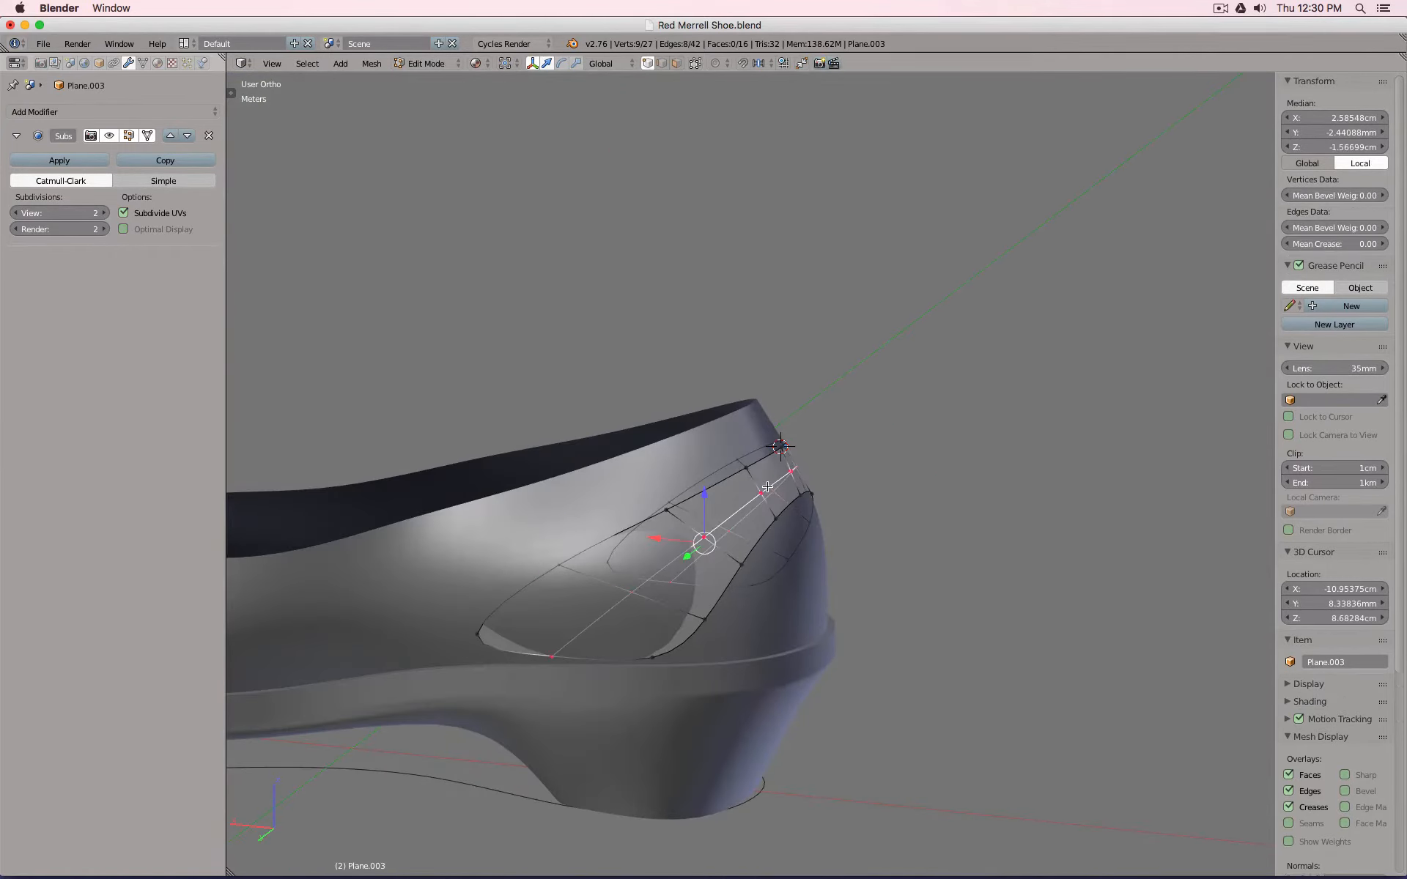
Move the three vertices at the strip's front end further outward along Y, away from the upper's surface.
middle_drag(649, 604, 619, 524)
right_click(619, 524)
key(g)
key(y)
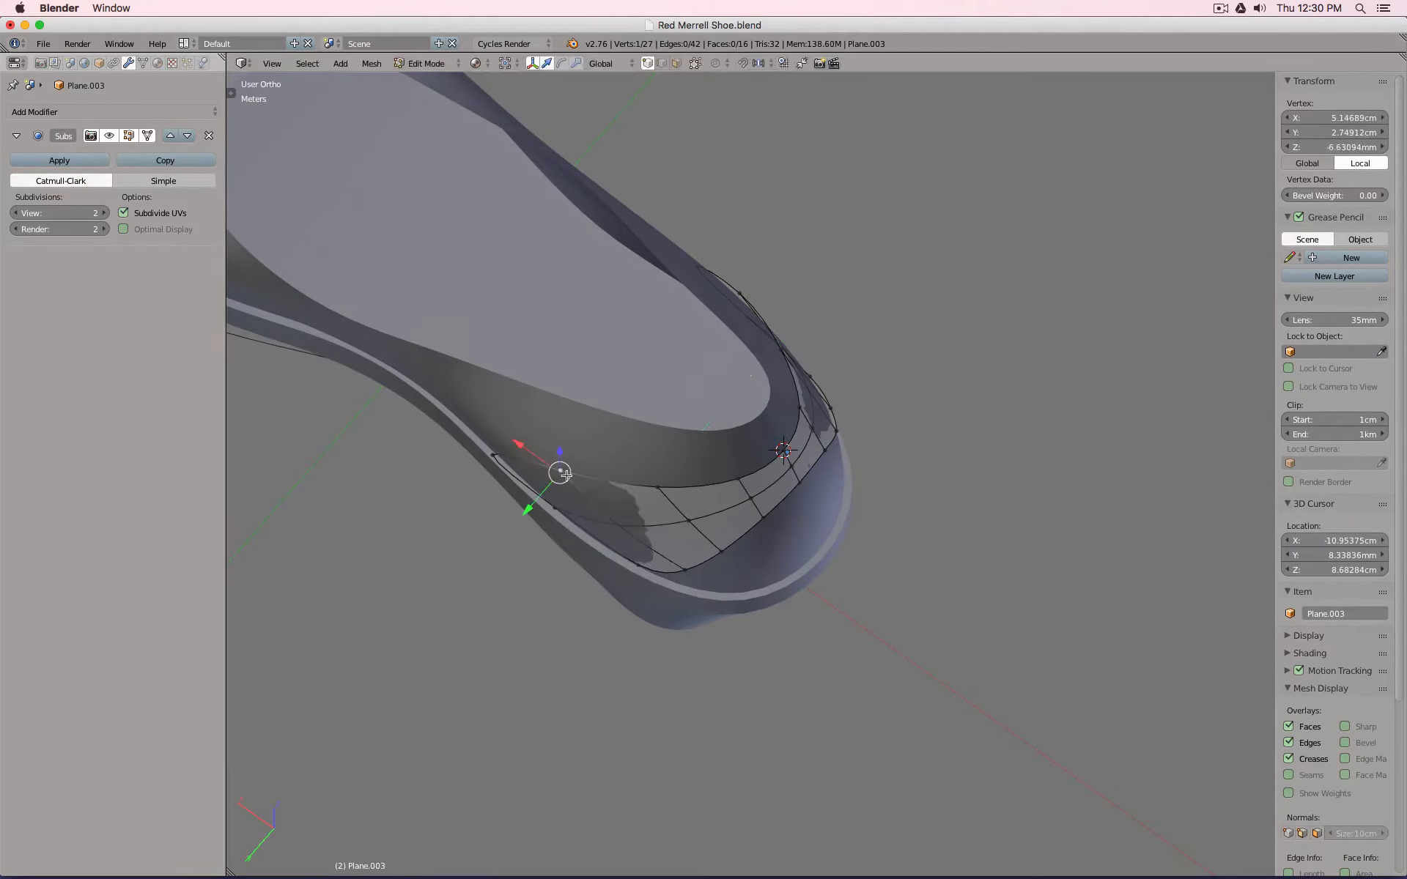
drag(529, 508, 530, 508)
right_click(488, 465)
drag(436, 477, 441, 471)
right_click(555, 510)
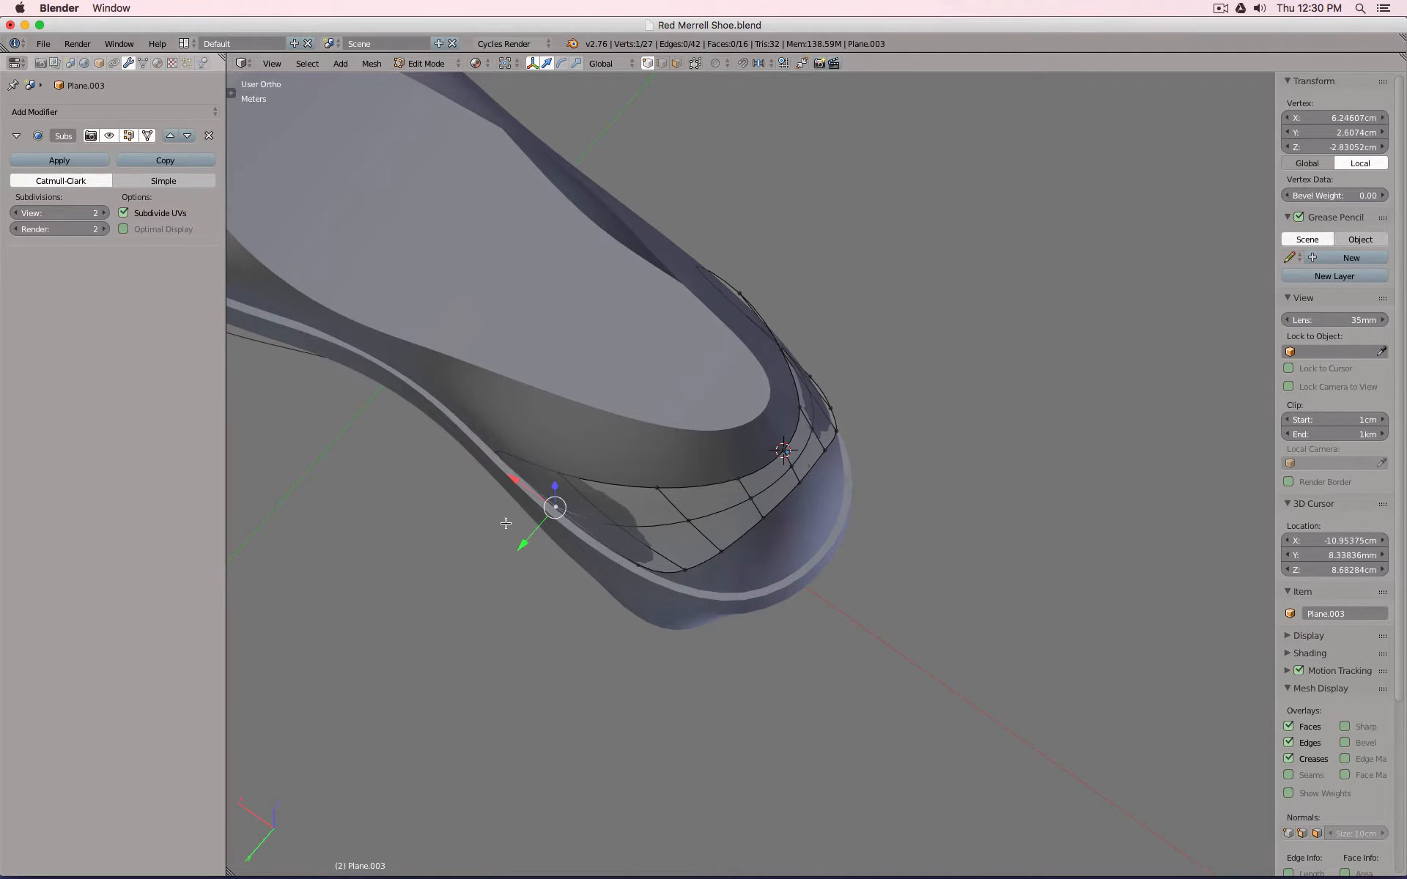
key(g)
key(y)
drag(527, 541, 527, 541)
Select two middle-loop vertices on the strip's opposite side, move them about 1.65 mm outward, and leave Edit Mode.
middle_drag(769, 558, 513, 548)
right_click(902, 578)
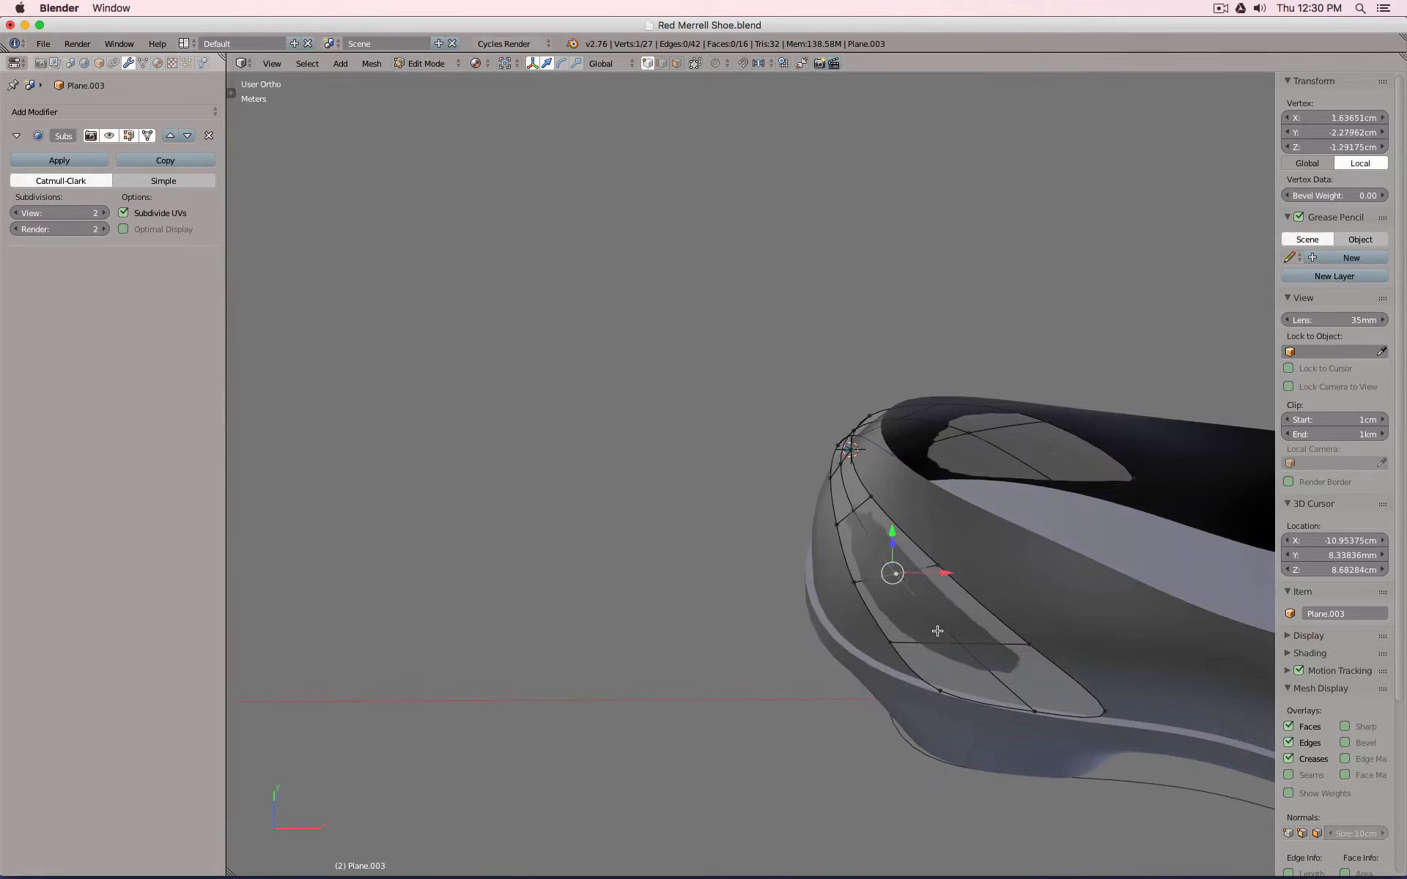
shift+right_click(957, 644)
middle_drag(945, 603, 932, 598)
drag(926, 572, 924, 575)
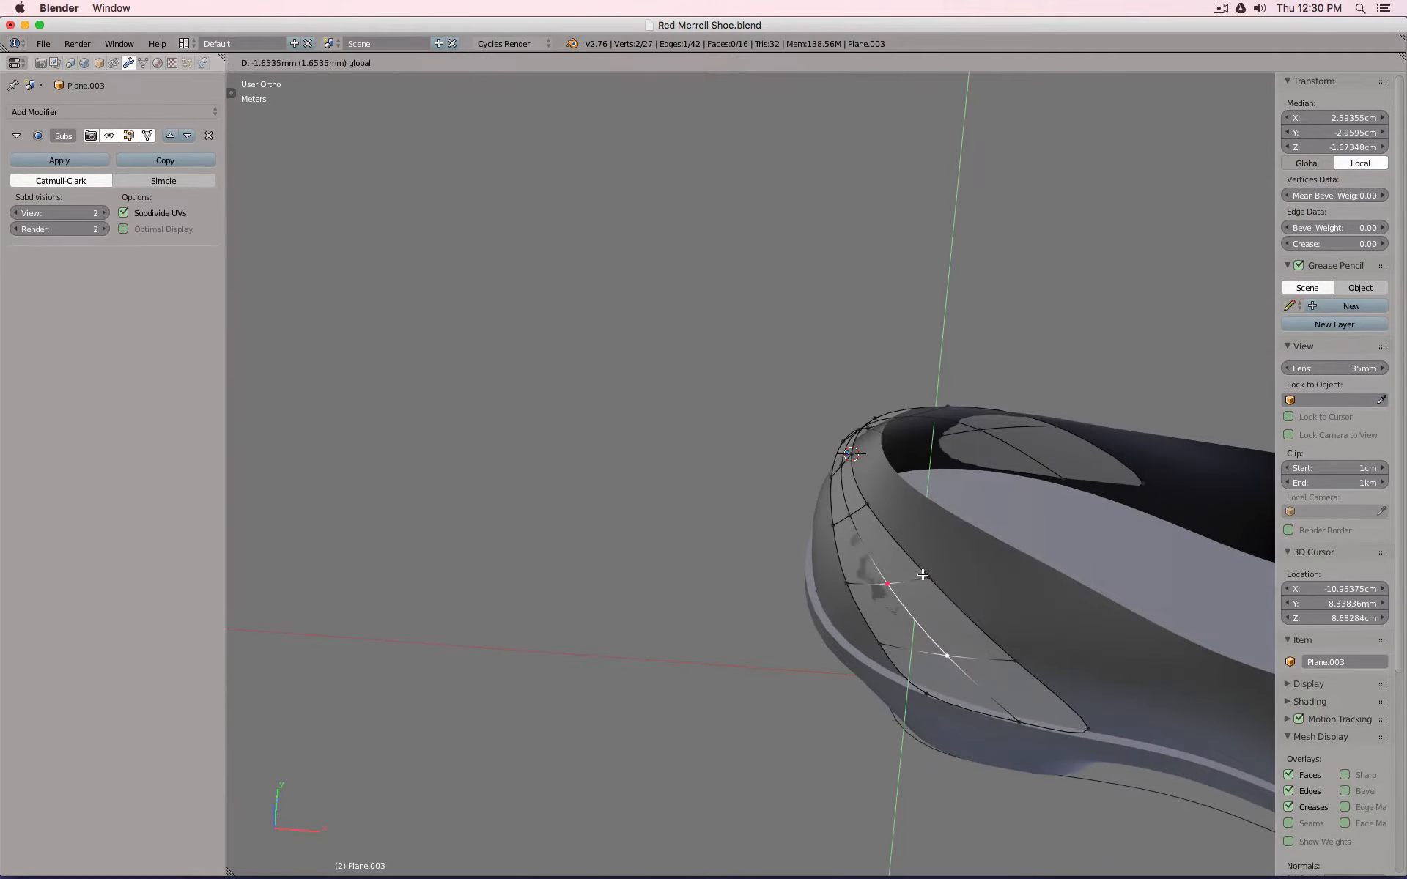
key(Tab)
middle_drag(881, 567, 838, 543)
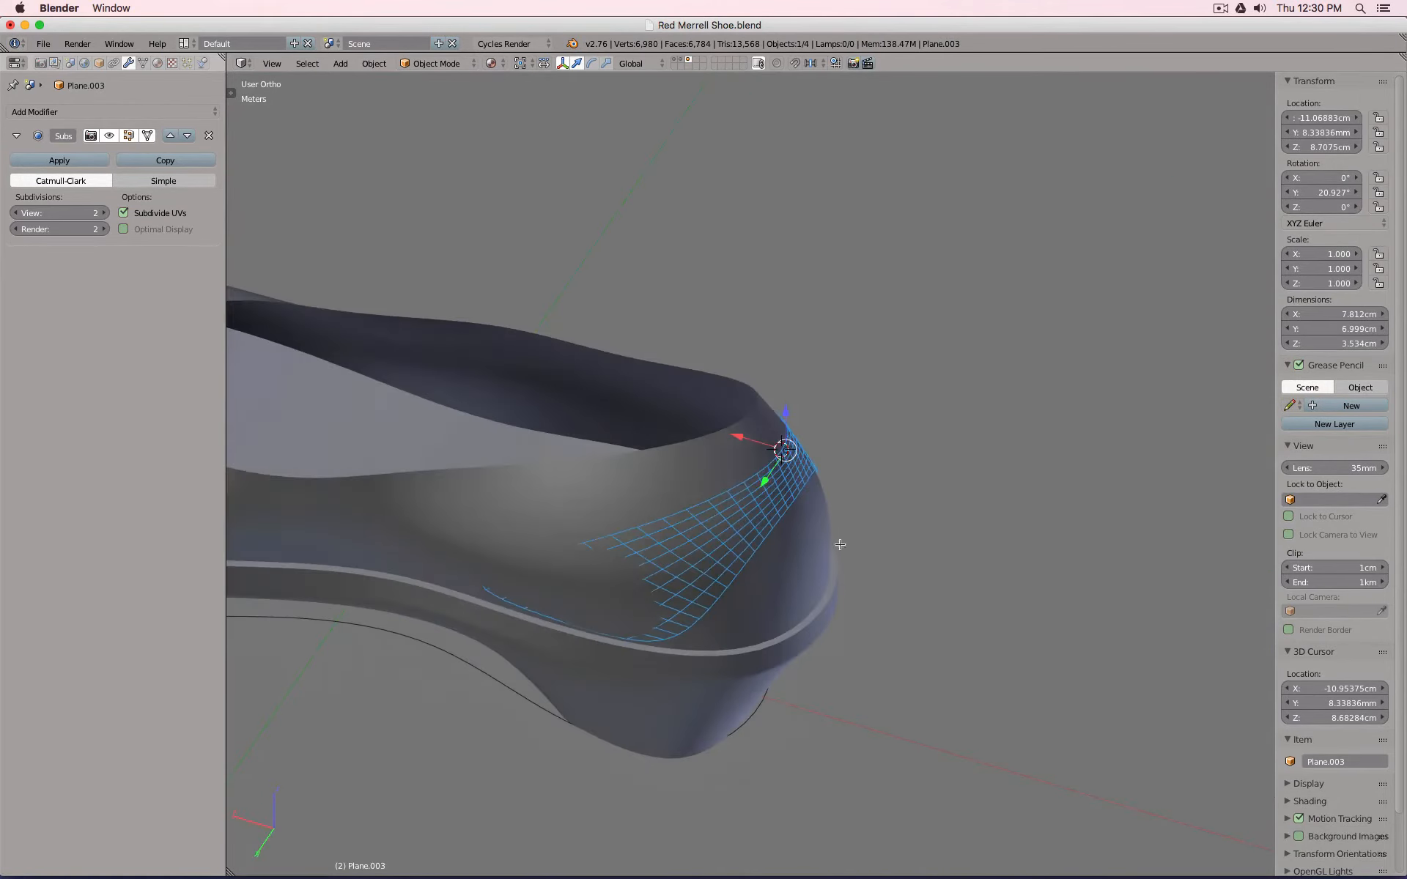
Move the first side's front vertex pair and its neighbouring middle-loop vertex outward from the upper, then return to Object Mode.
key(Tab)
right_click(566, 557)
shift+right_click(476, 581)
drag(485, 591, 482, 595)
right_click(624, 592)
drag(602, 623, 602, 630)
key(Tab)
middle_drag(658, 603, 702, 524)
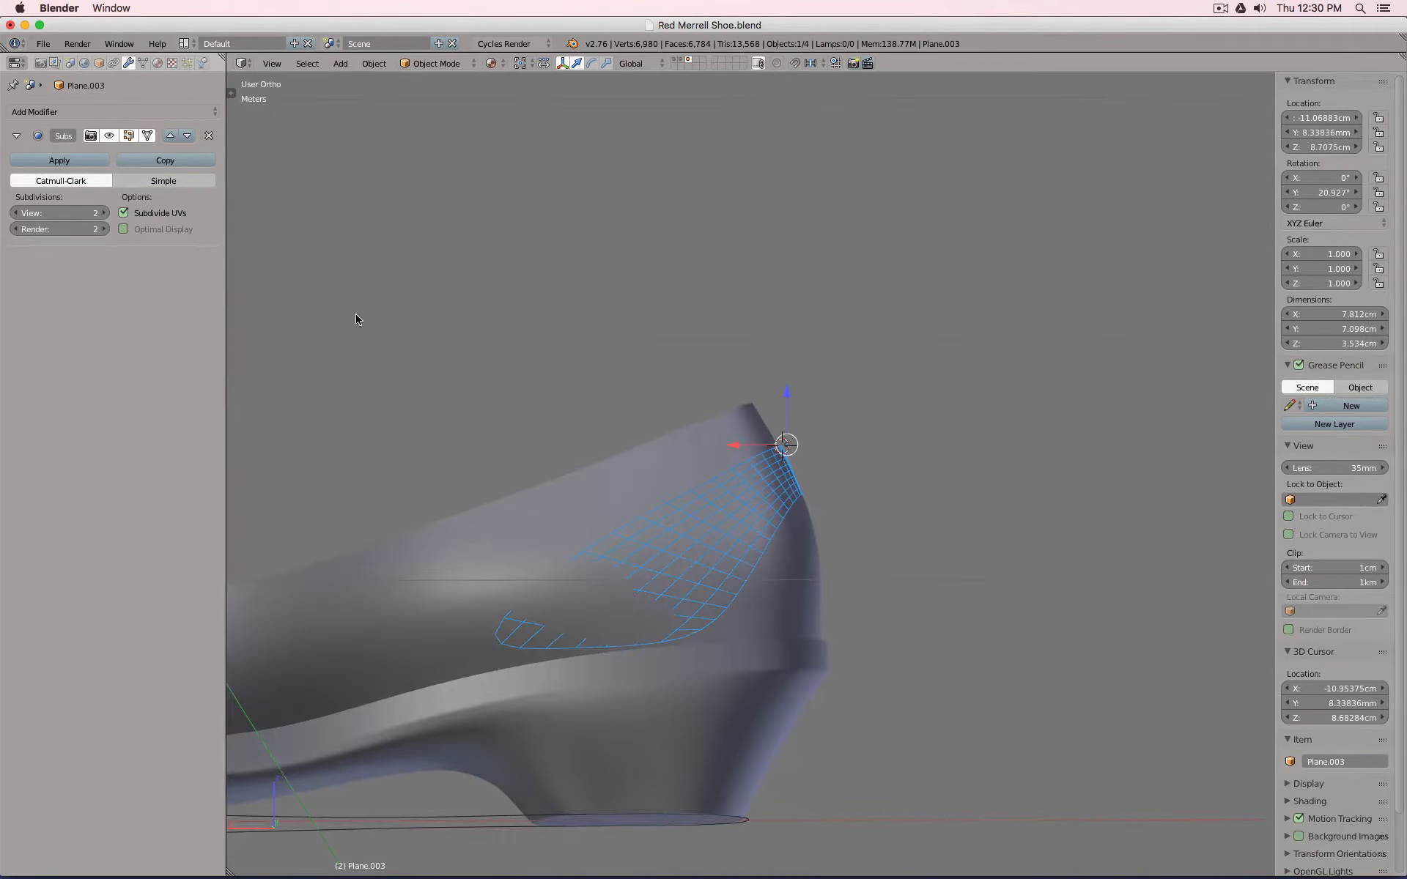
Add a Shrinkwrap modifier to the strip in Project mode, targeting the shoe upper Plane.002.
click(77, 111)
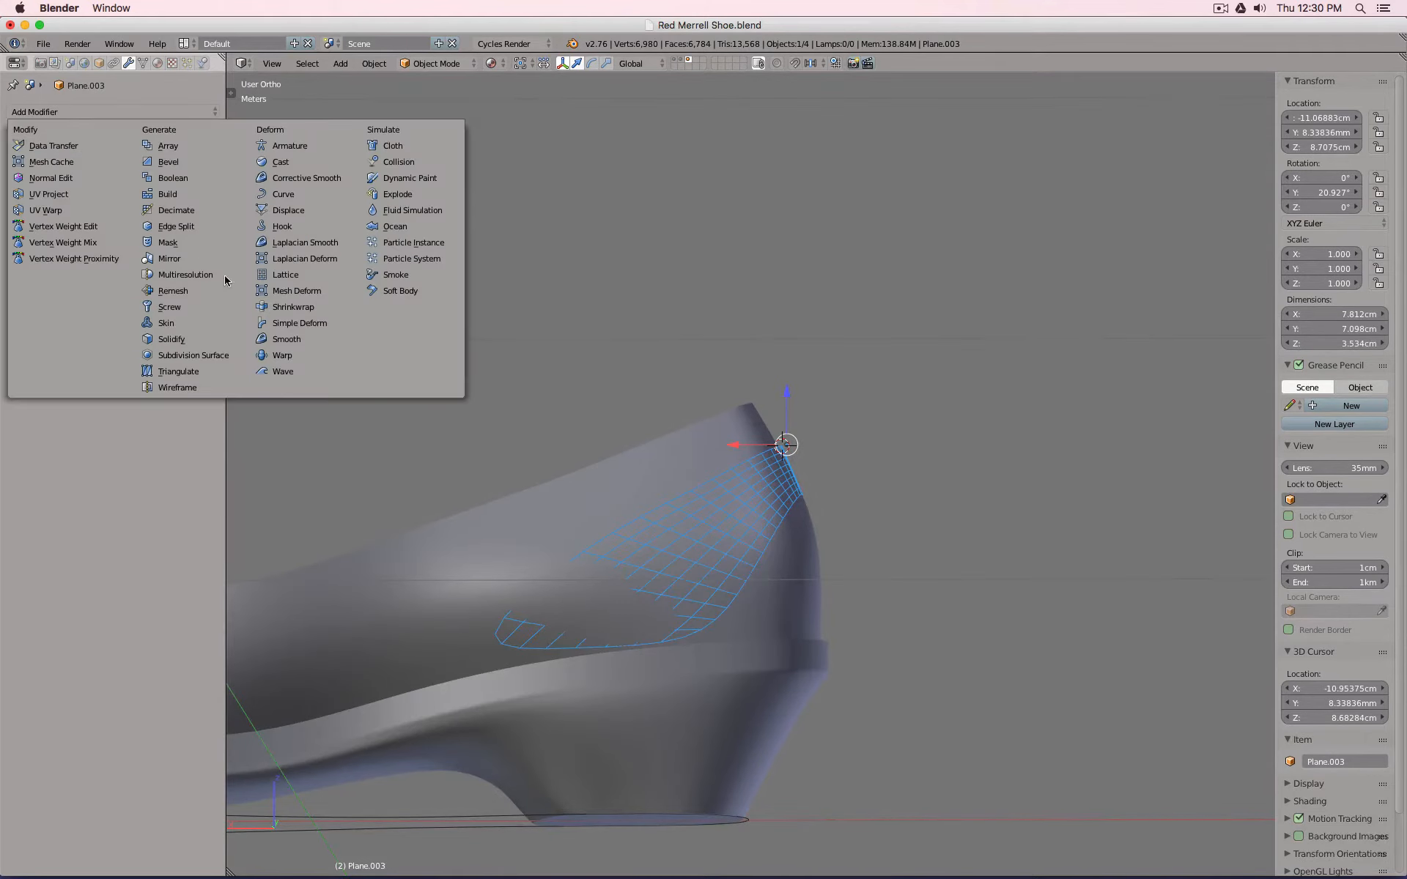
click(323, 310)
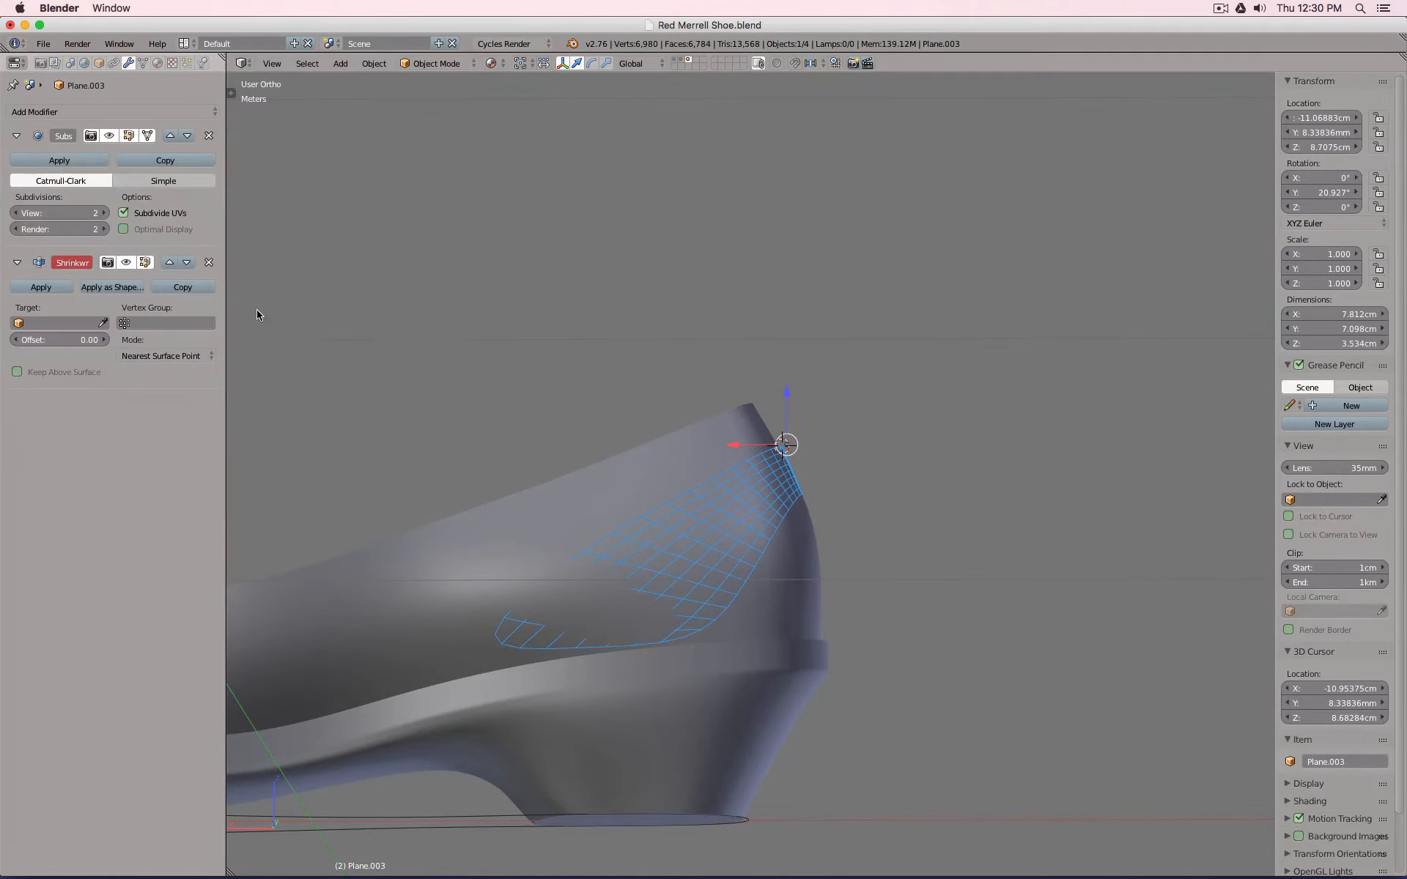
click(189, 355)
click(184, 323)
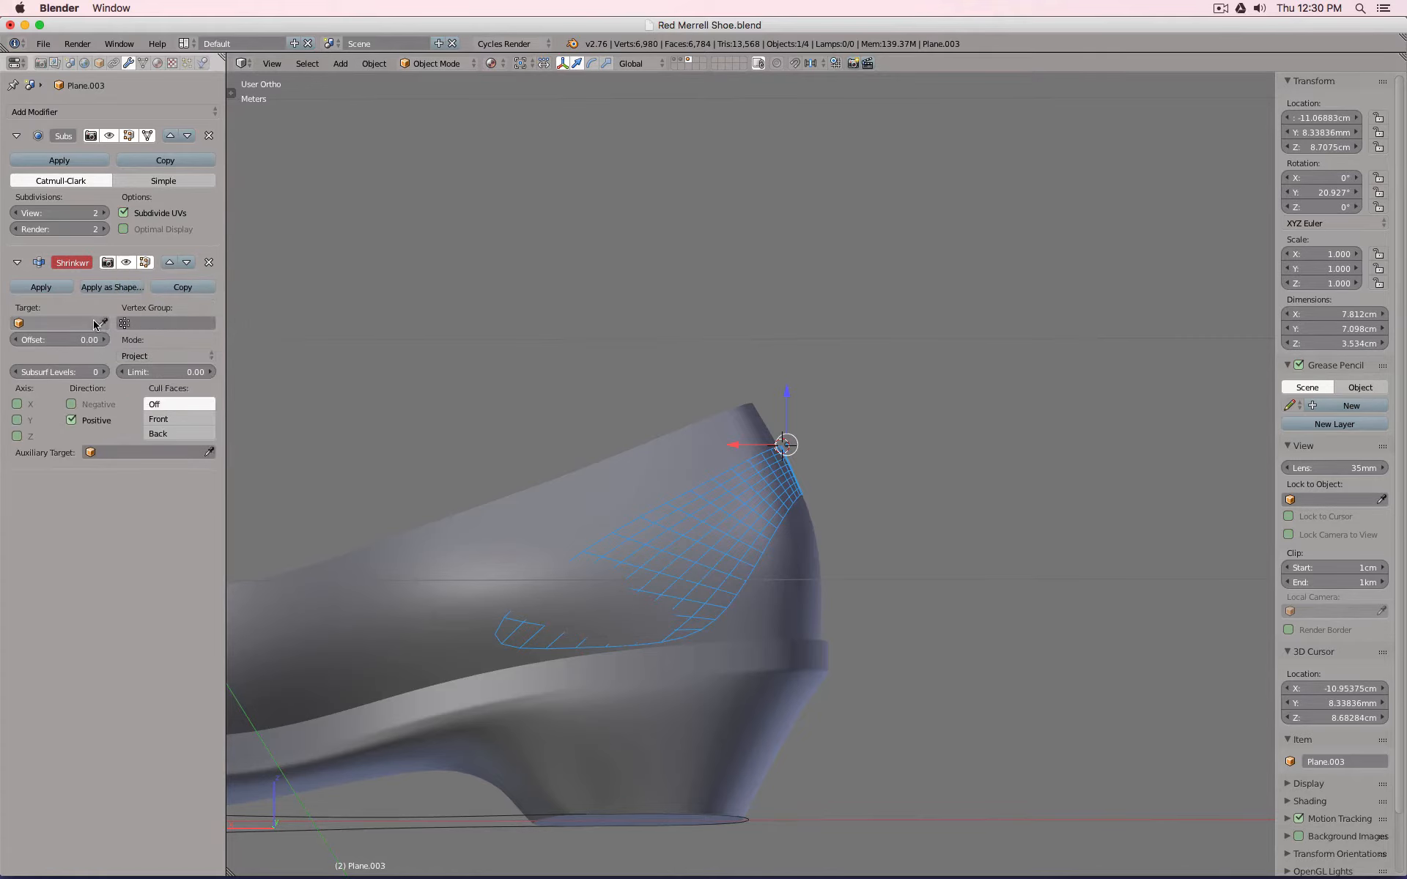
click(681, 424)
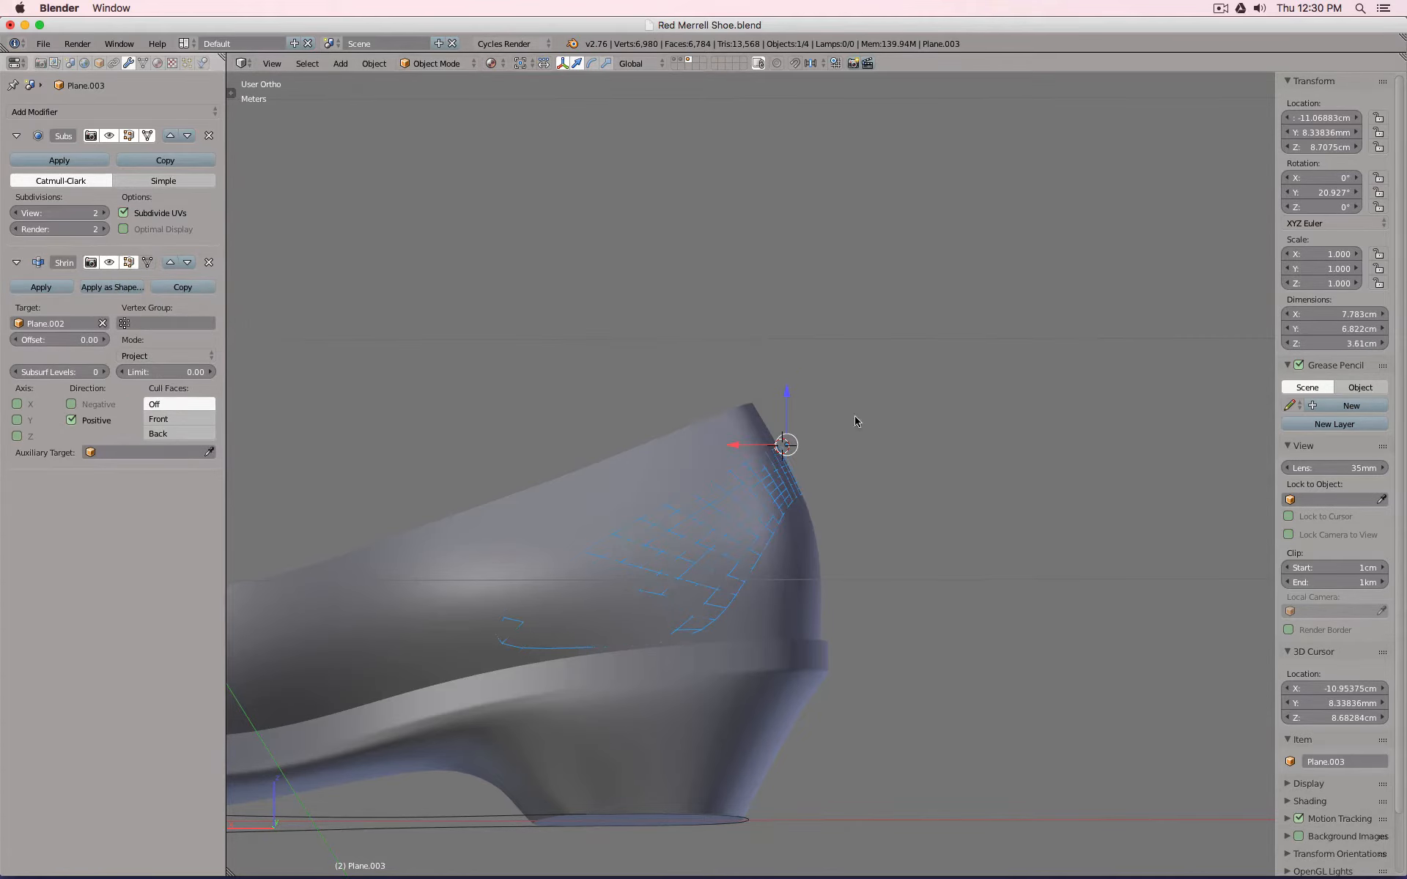
Enable the Negative projection direction in the Shrinkwrap modifier and check the strip on both sides of the heel.
middle_drag(856, 421, 565, 487)
key(Tab)
key(Tab)
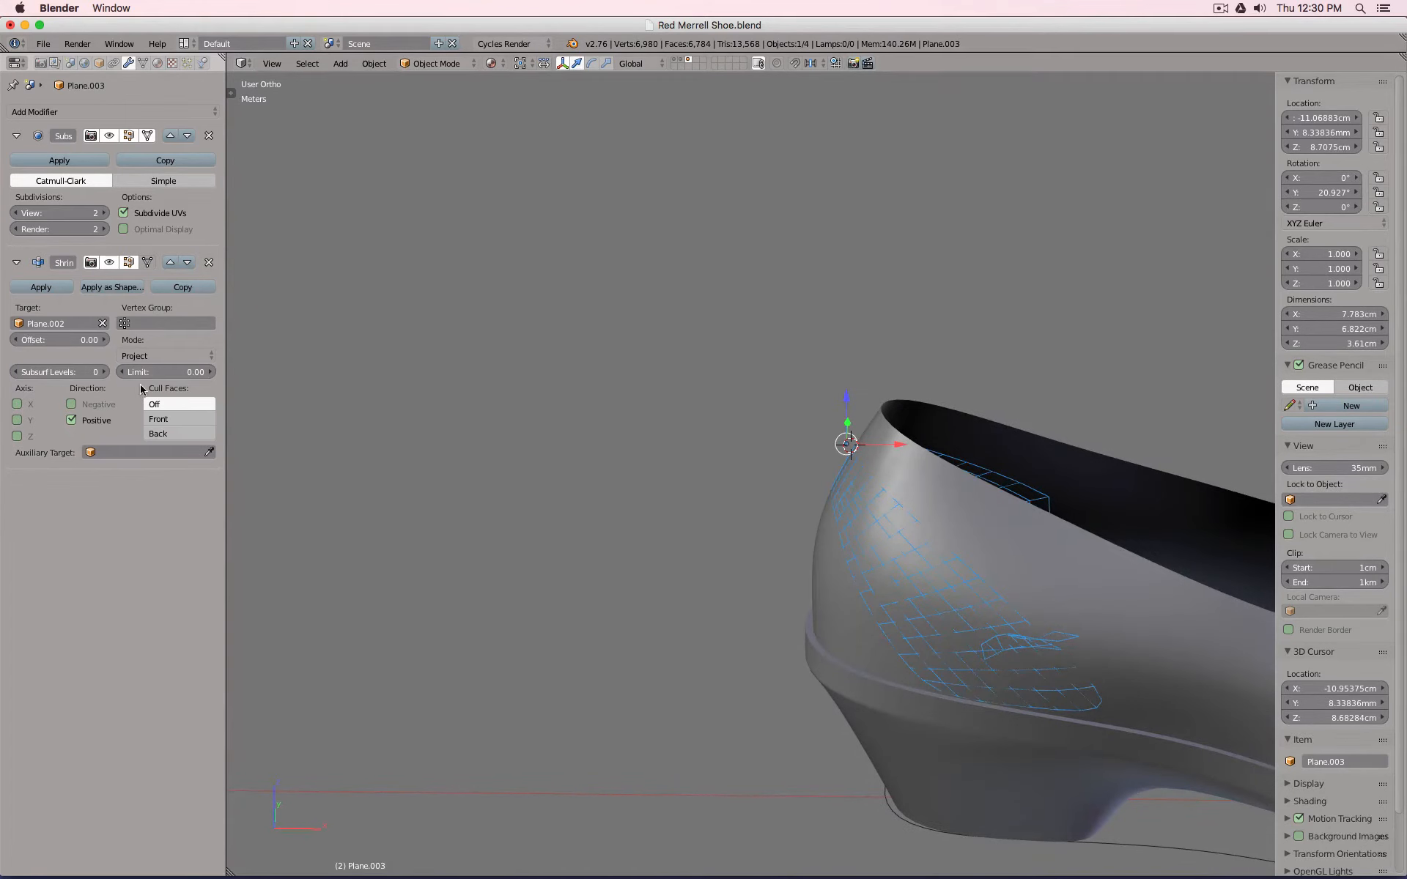
mouse_move(725, 439)
middle_down()
mouse_move(722, 540)
mouse_move(712, 441)
middle_up()
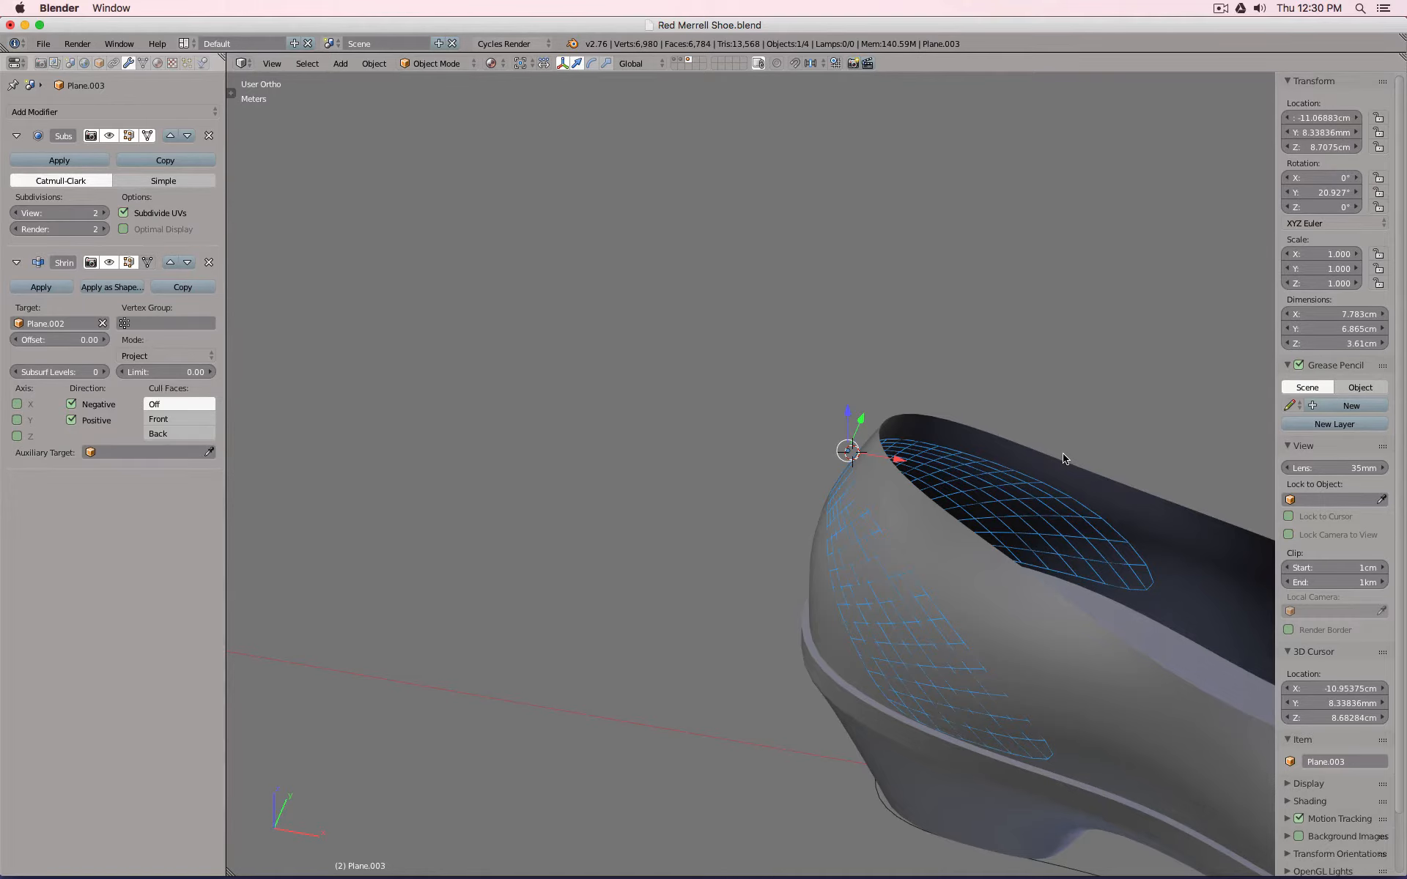
middle_drag(1024, 467, 1173, 506)
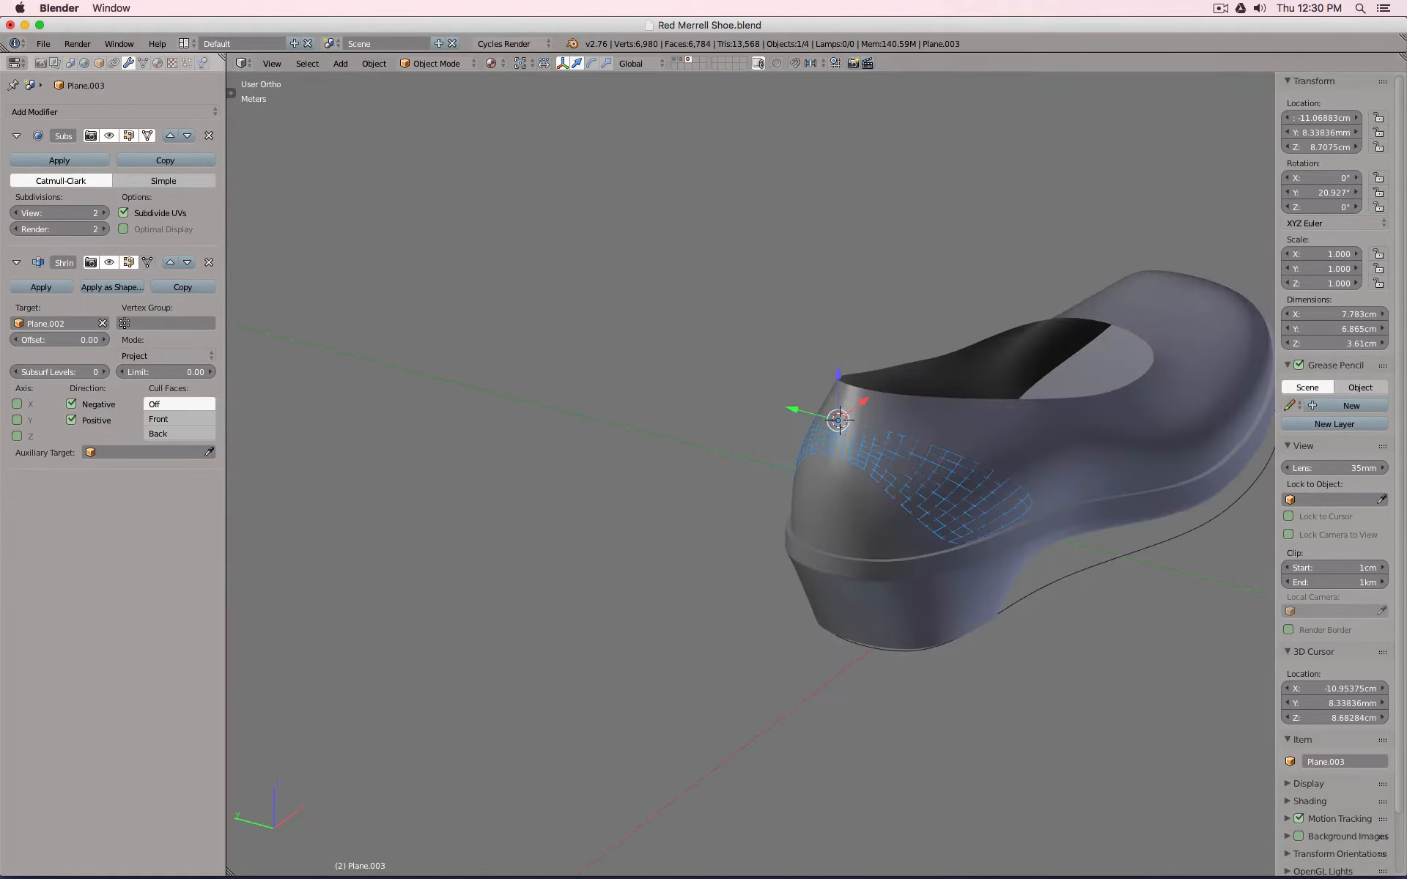
Set the heel strip's maximum draw type to Solid and inspect its surface against the upper.
click(100, 63)
click(83, 512)
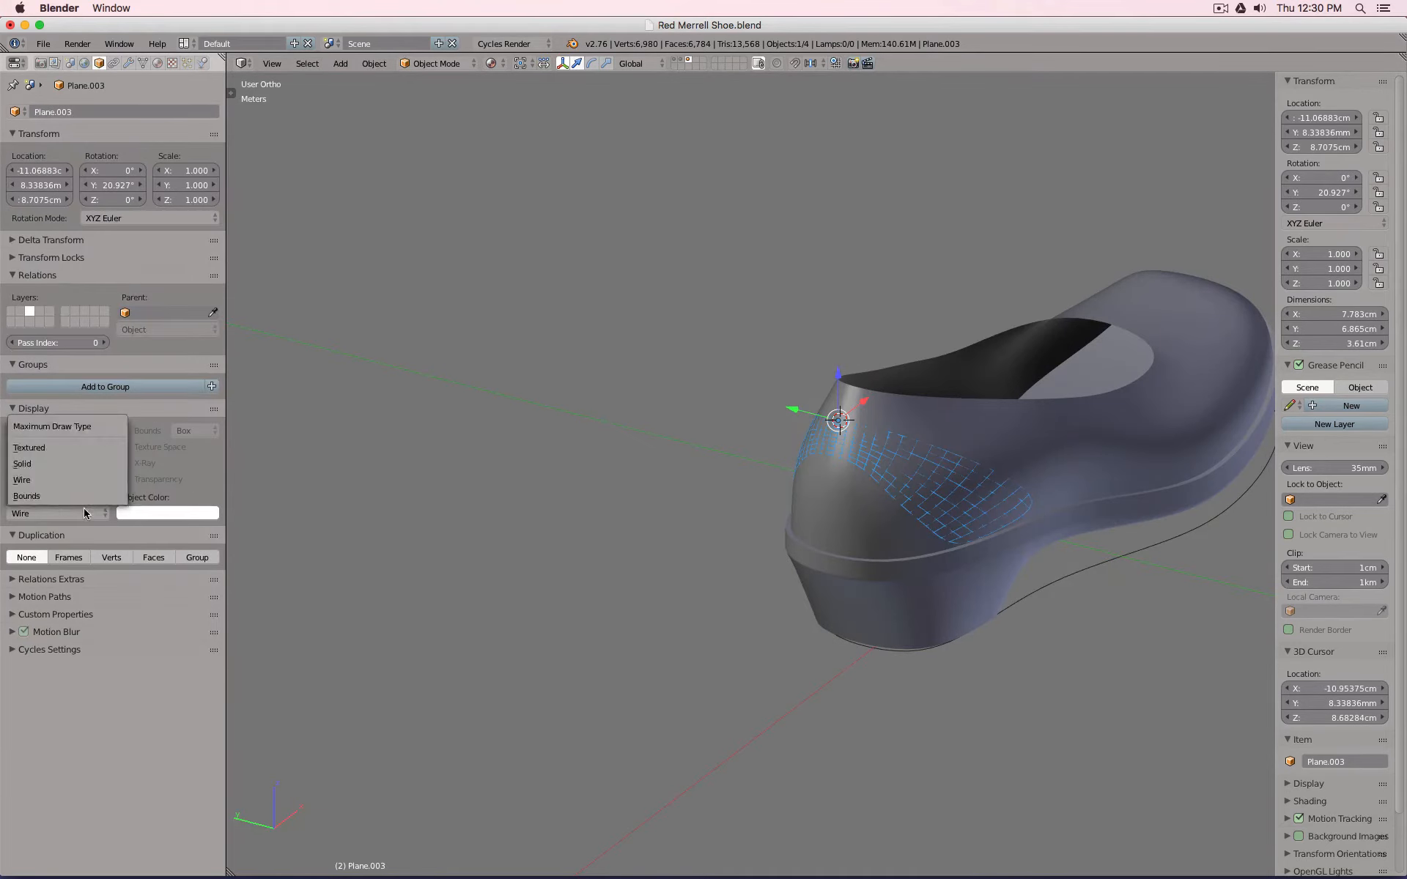
click(80, 465)
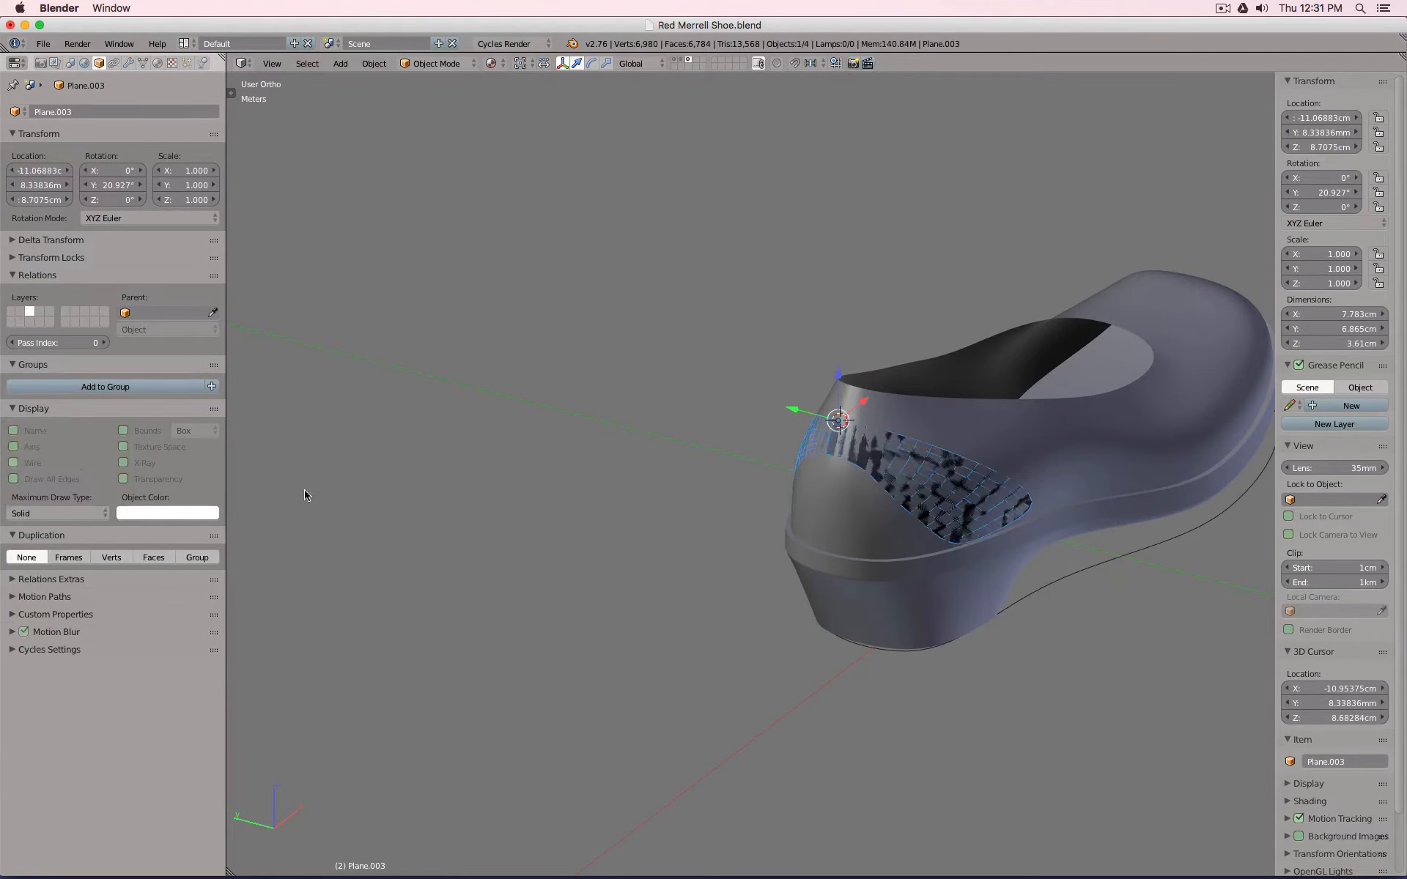
mouse_move(882, 461)
middle_down()
mouse_move(780, 485)
mouse_move(821, 444)
middle_up()
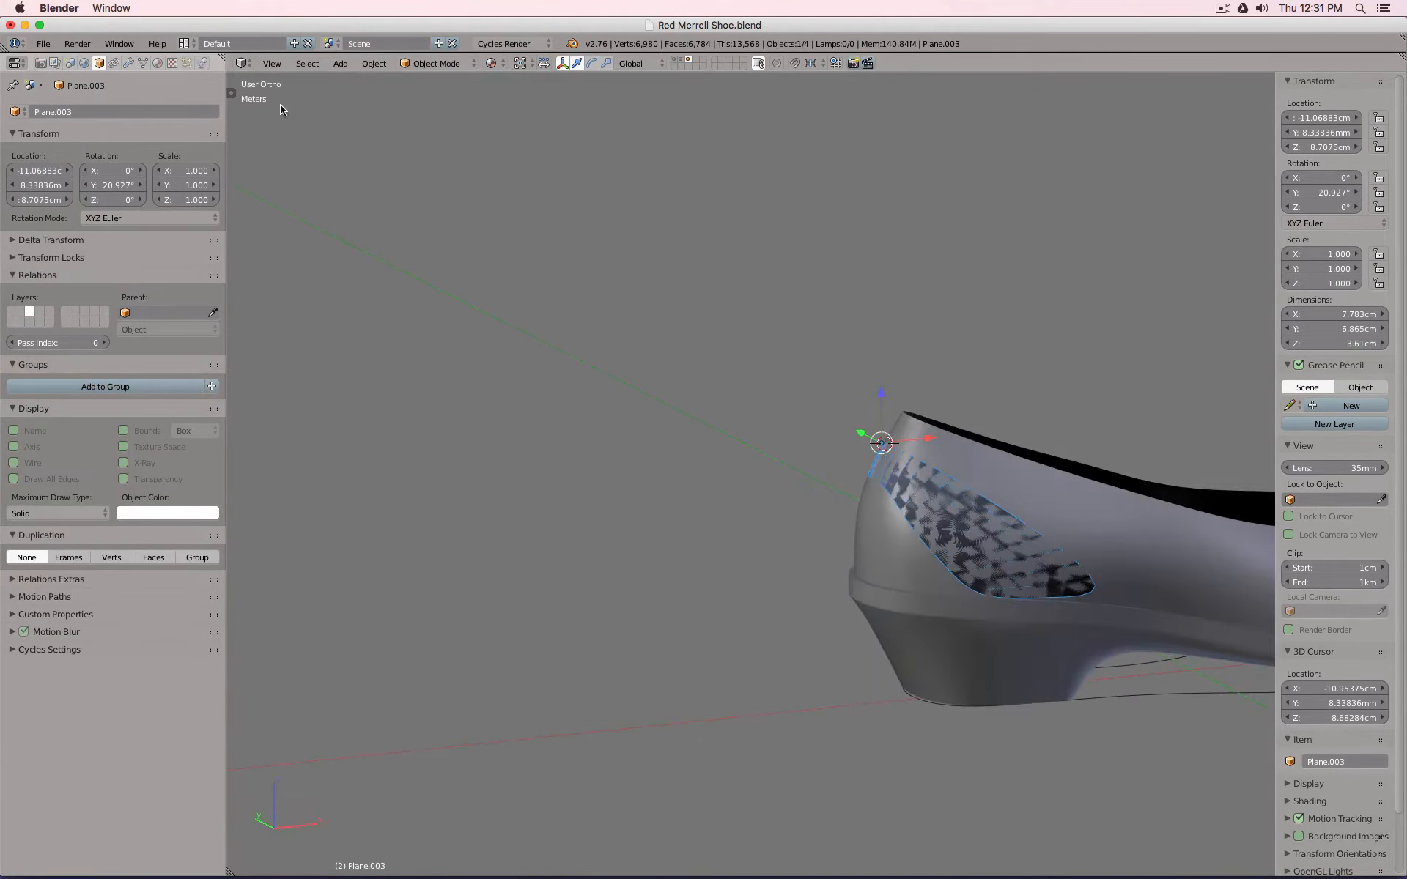
Add a Solidify modifier to the heel strip with a thickness of 1 mm.
click(128, 64)
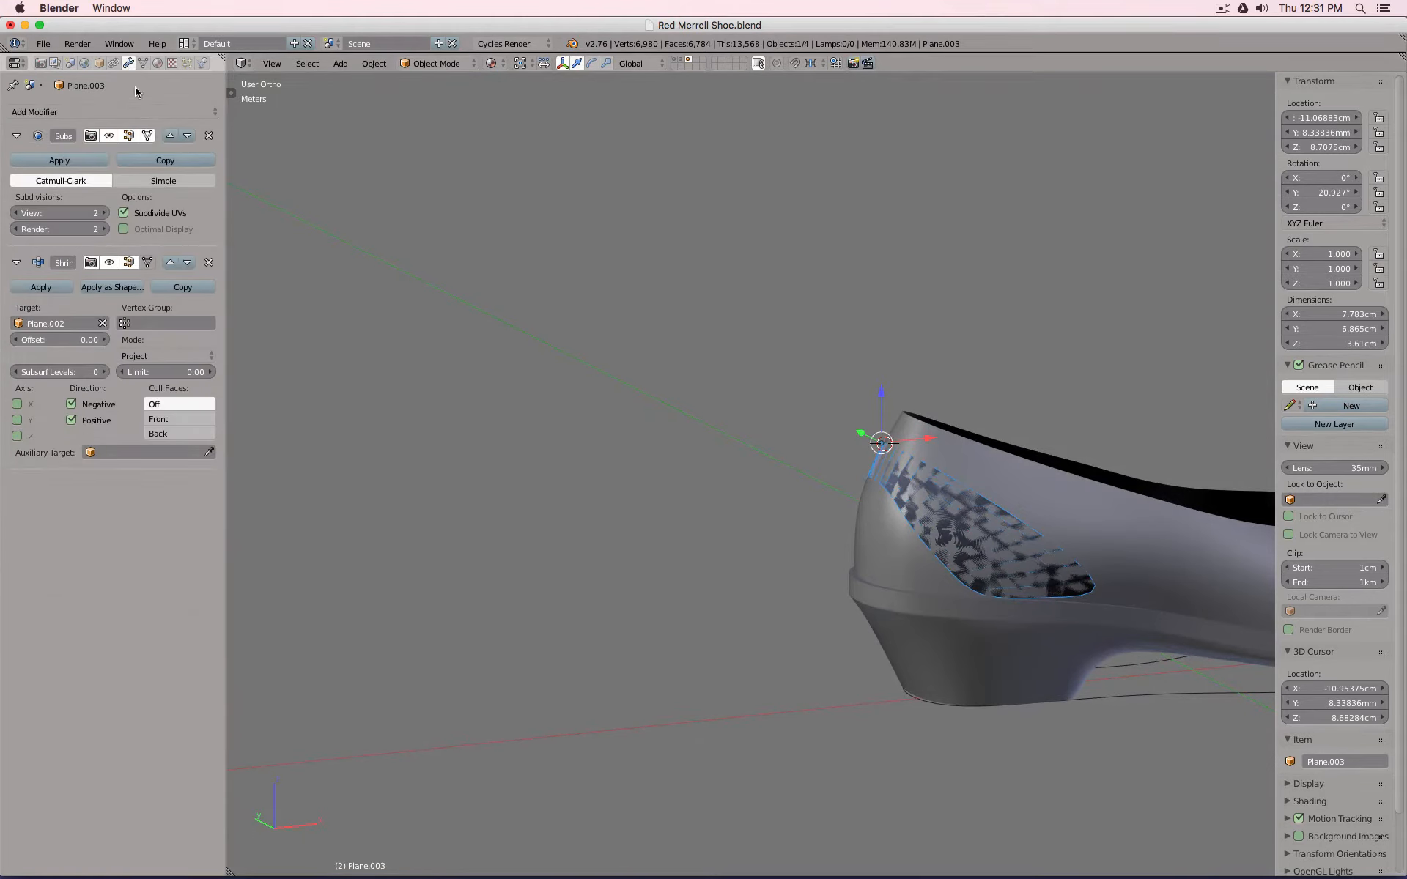
click(139, 112)
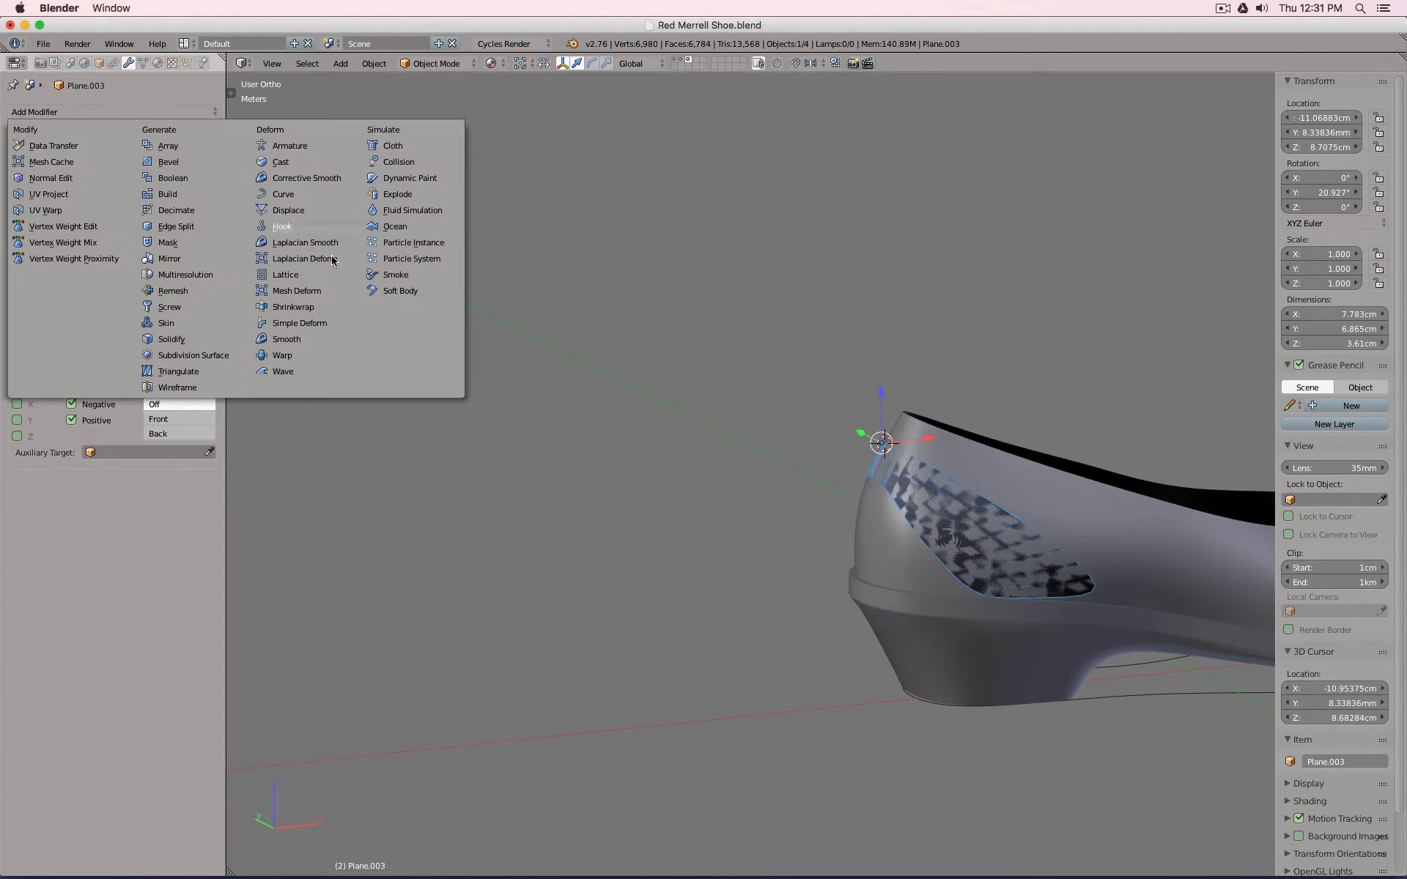
click(213, 339)
middle_drag(213, 339, 260, 352)
click(45, 533)
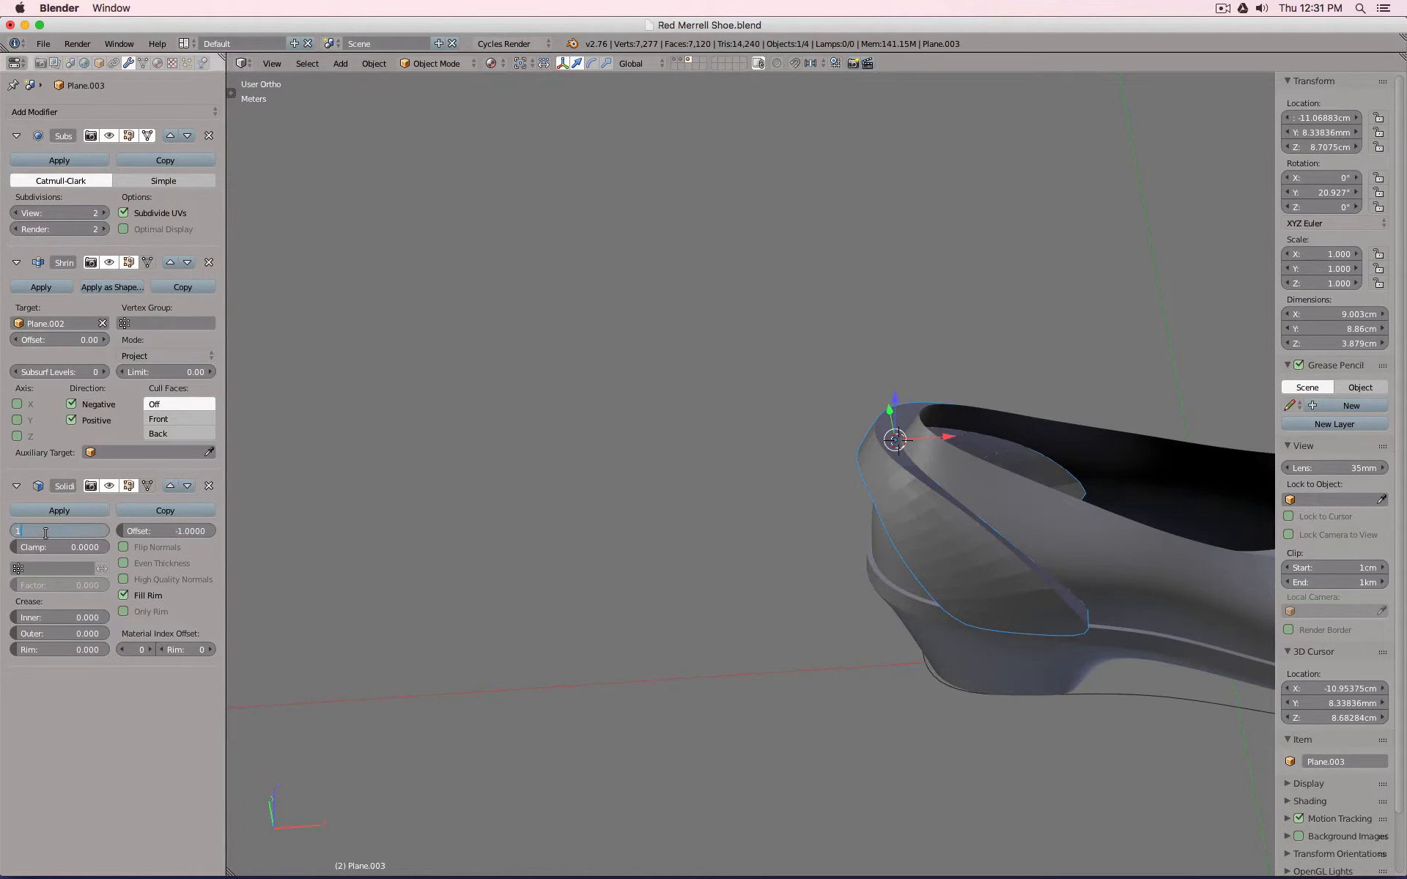
text(1mm)
key(Return)
Apply Shade Smooth to the heel panel and add an Edge Split modifier to it.
key(space)
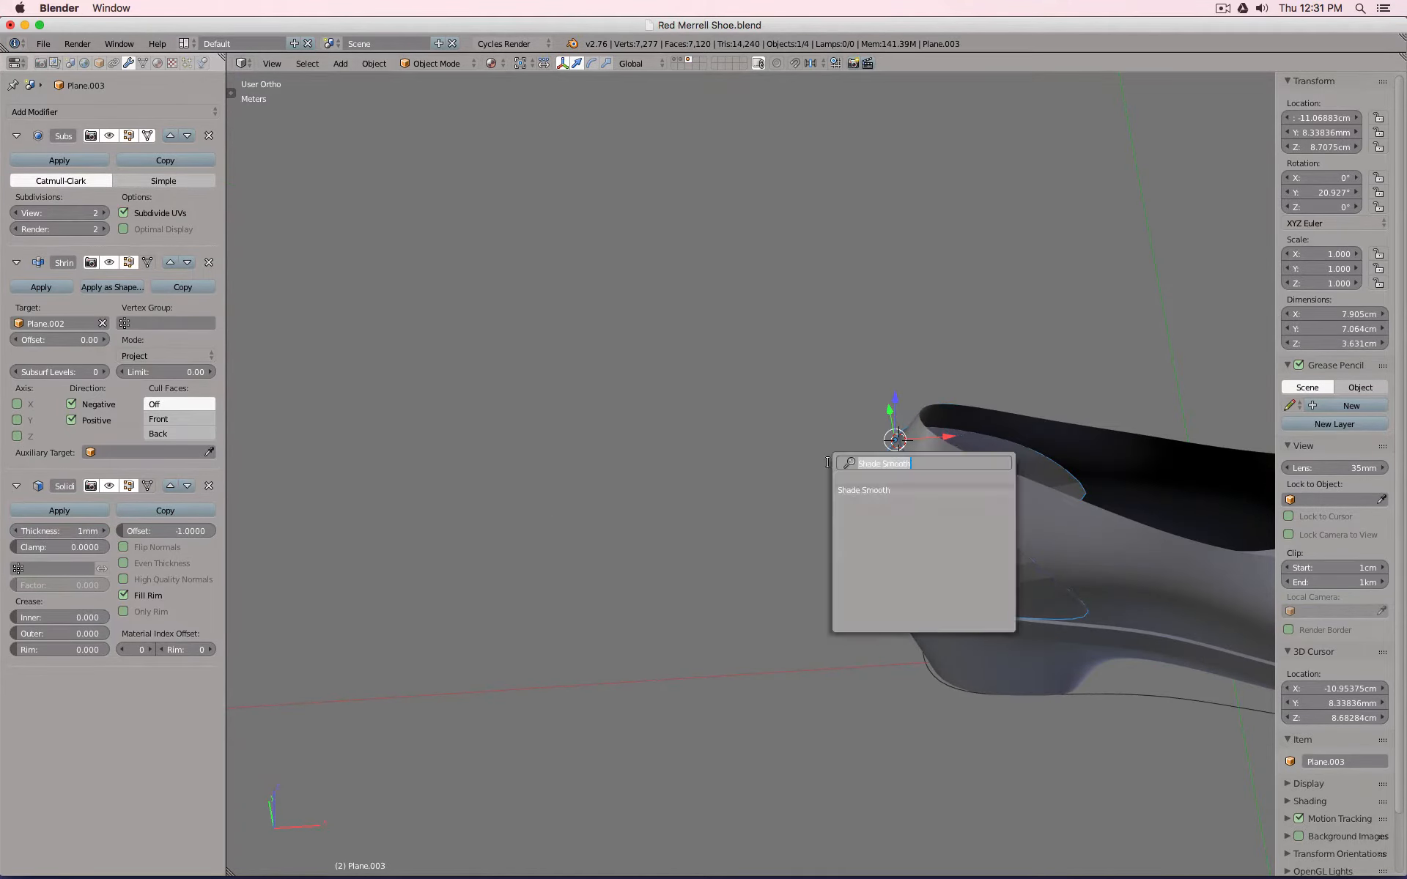
text(shade smooth)
key(Return)
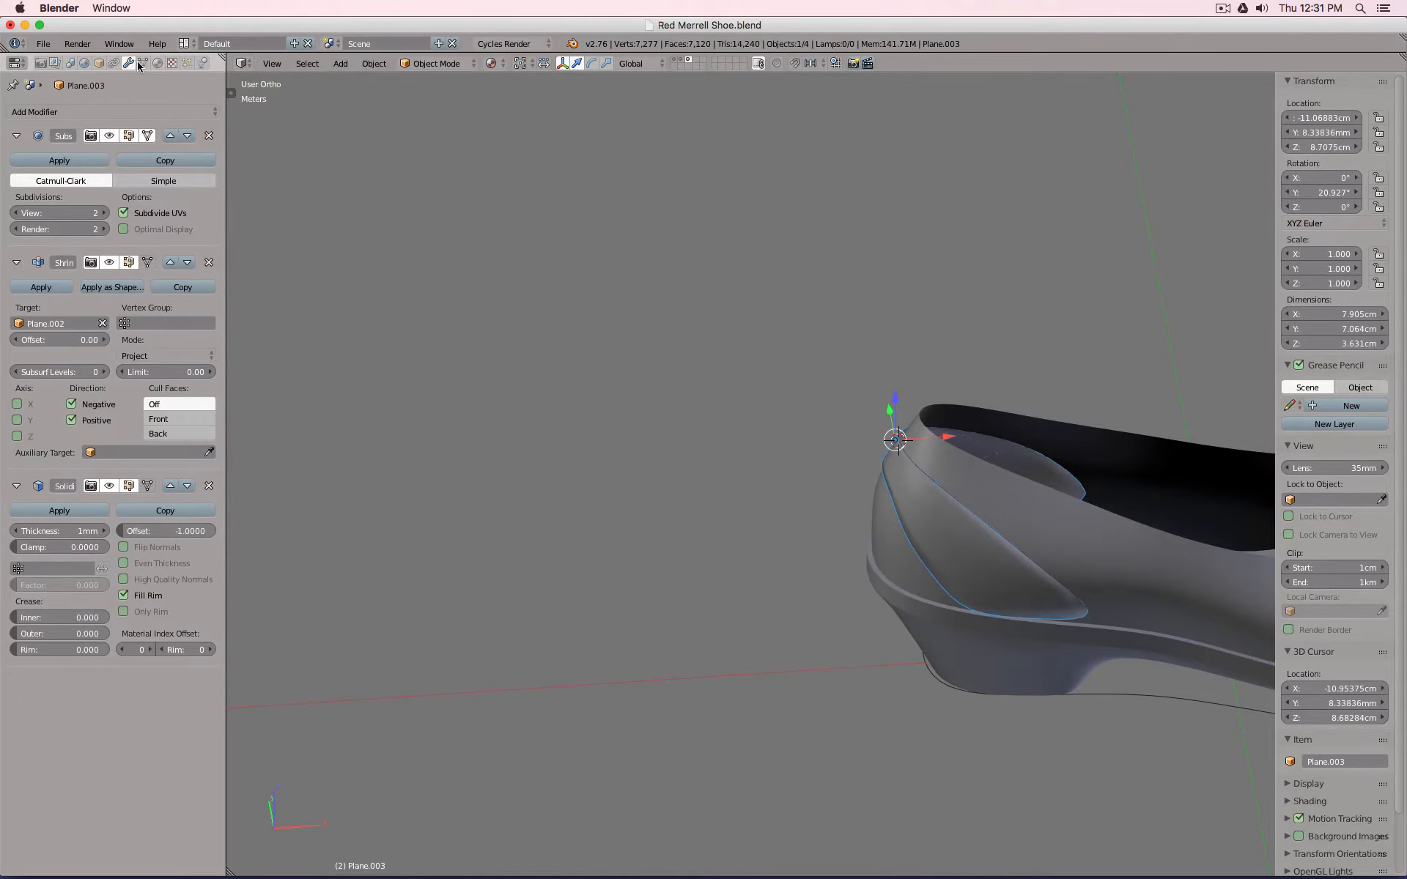
click(136, 110)
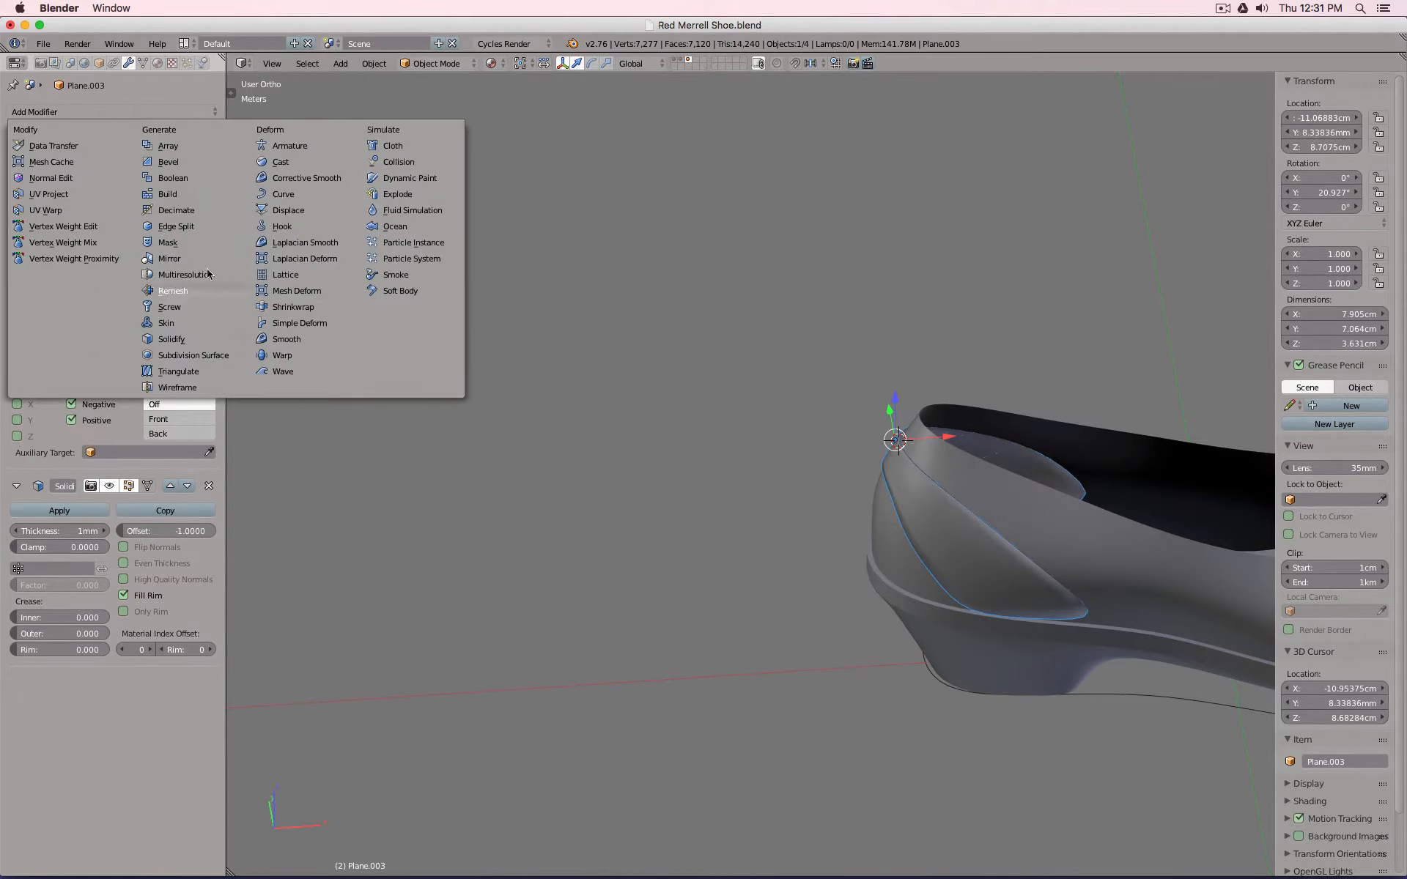
click(196, 227)
middle_drag(929, 524, 1068, 666)
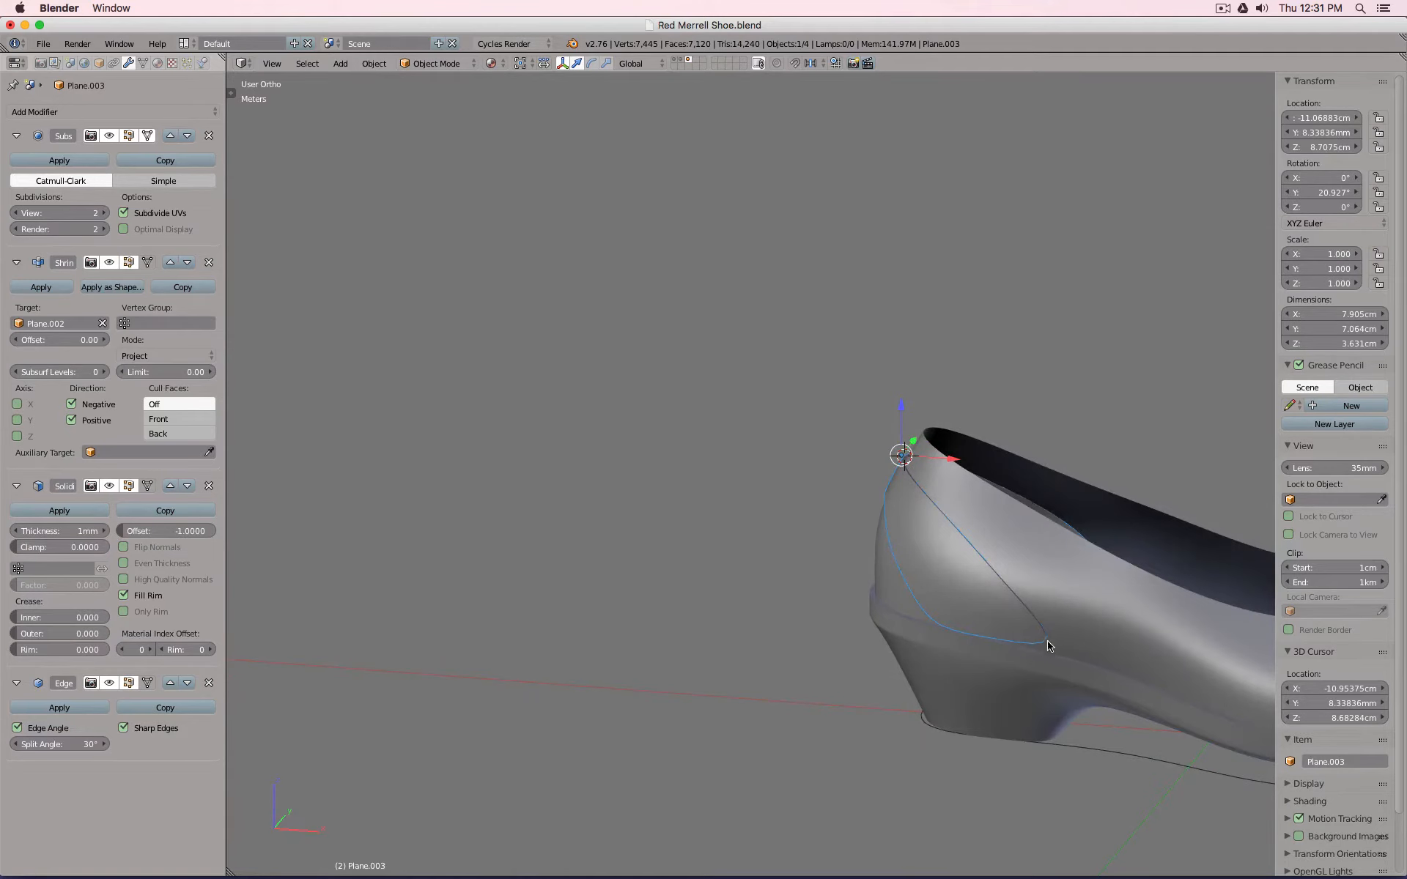
Display the scan layer alongside the upper and move a vertex midway along the heel panel's upper edge along X toward the scan's seam.
key(KP_1)
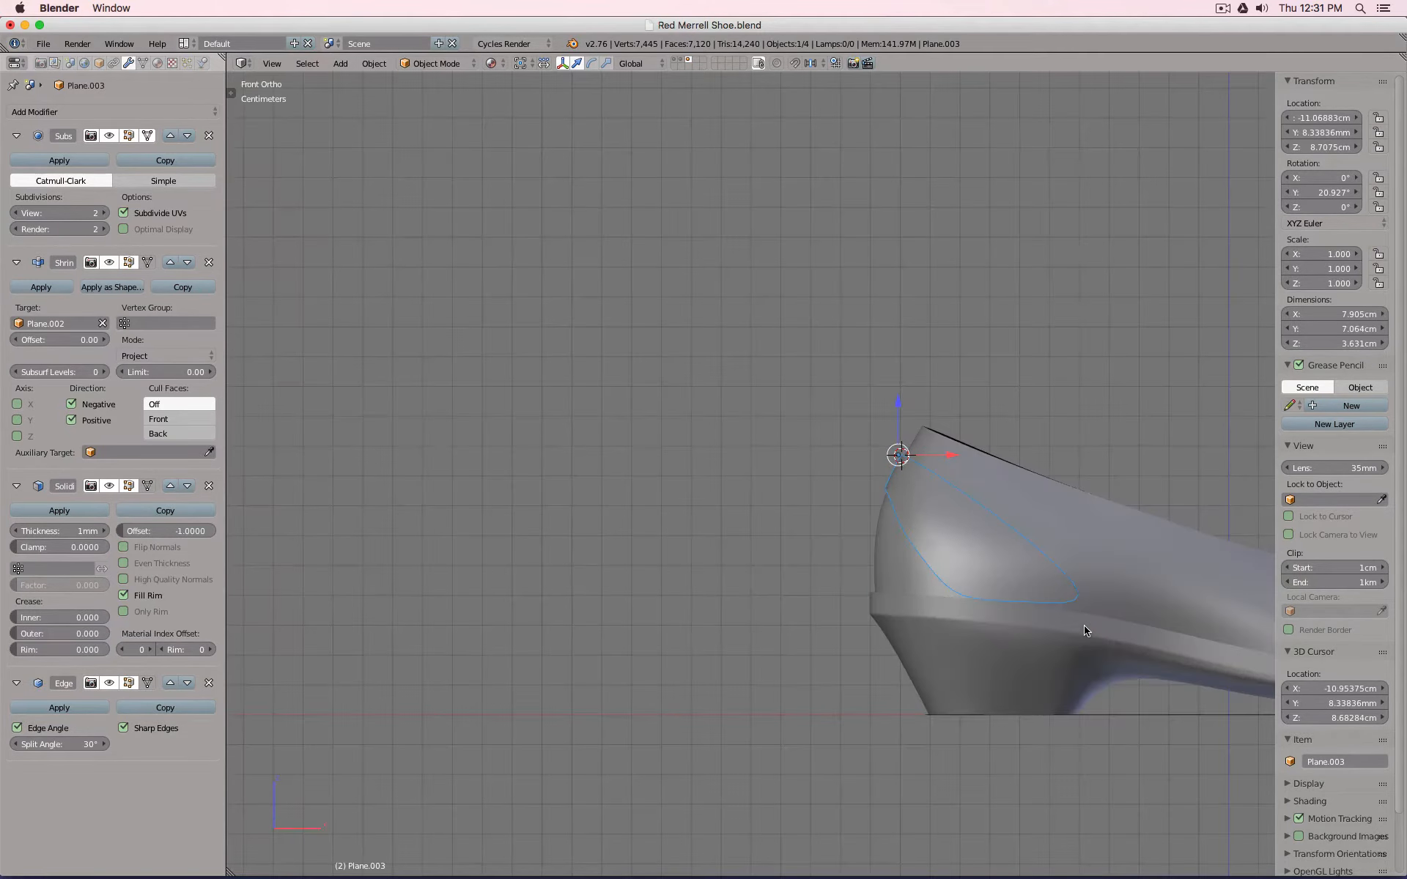
scroll(936, 551, up, 4)
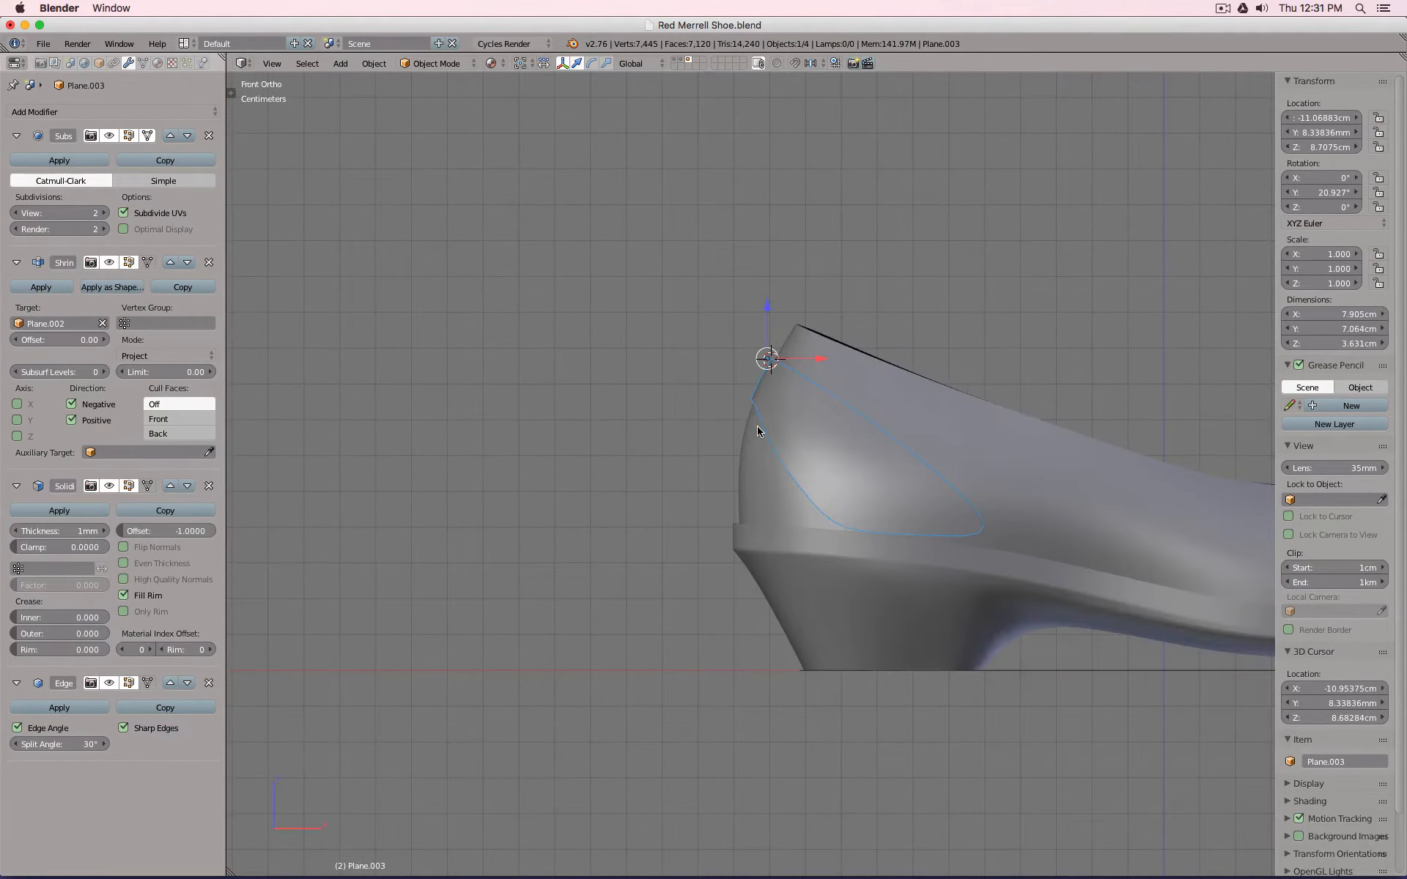
key(shift+1)
middle_drag(766, 361, 987, 372)
scroll(986, 372, up, 3)
key(Tab)
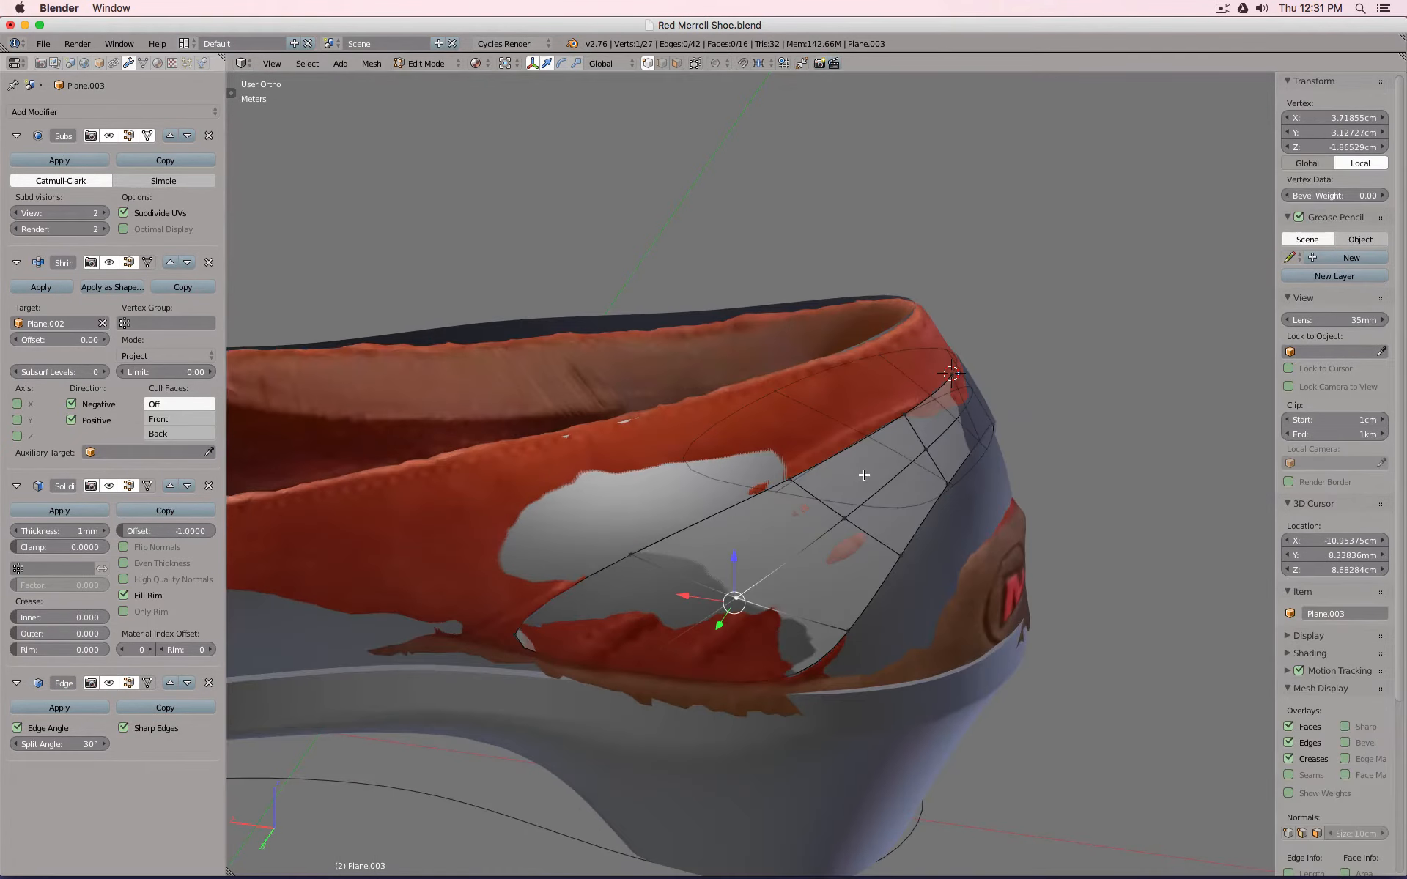
right_click(800, 476)
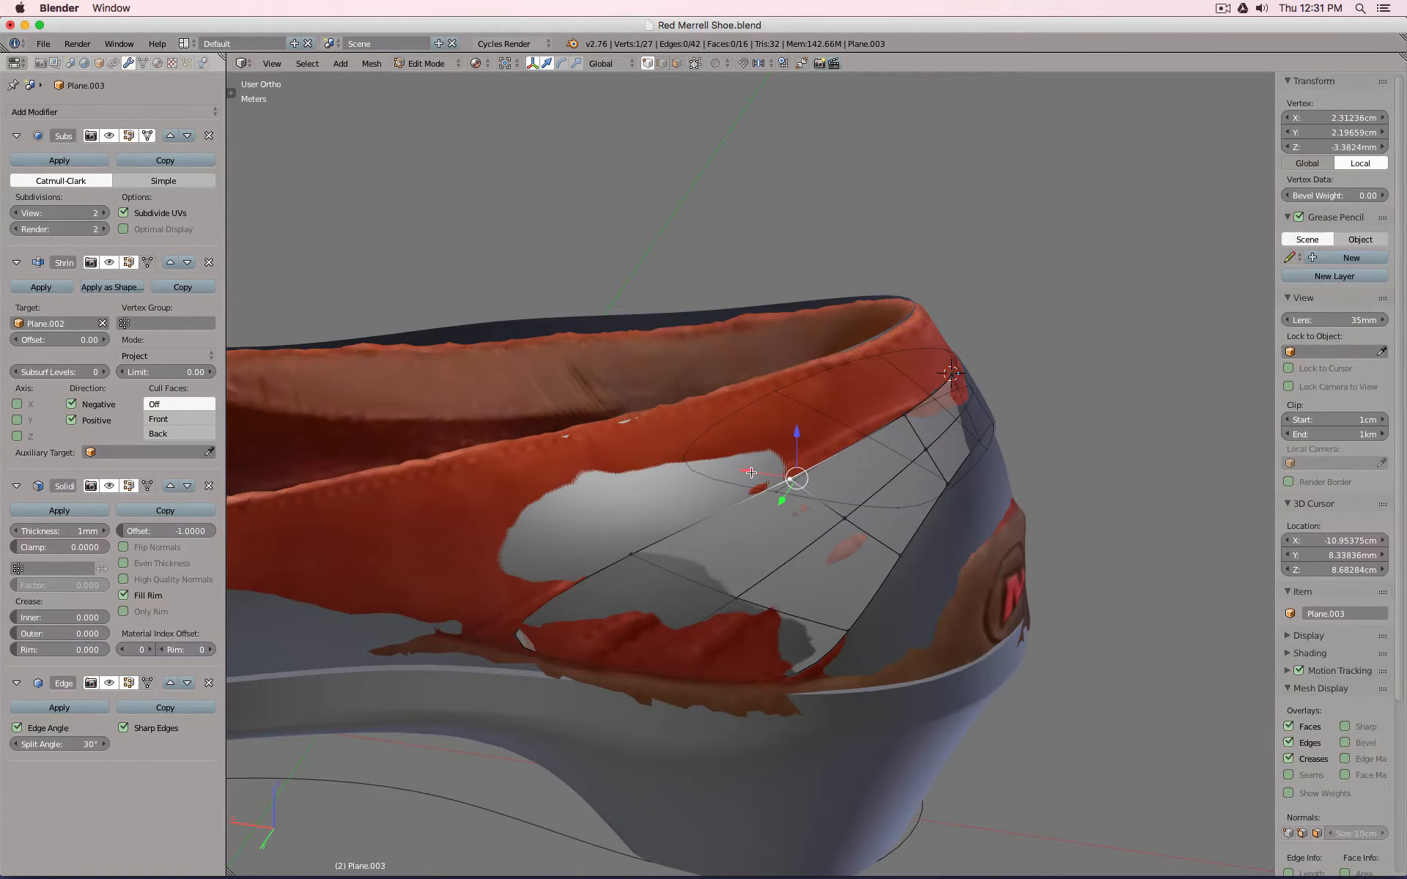
scroll(810, 450, up, 3)
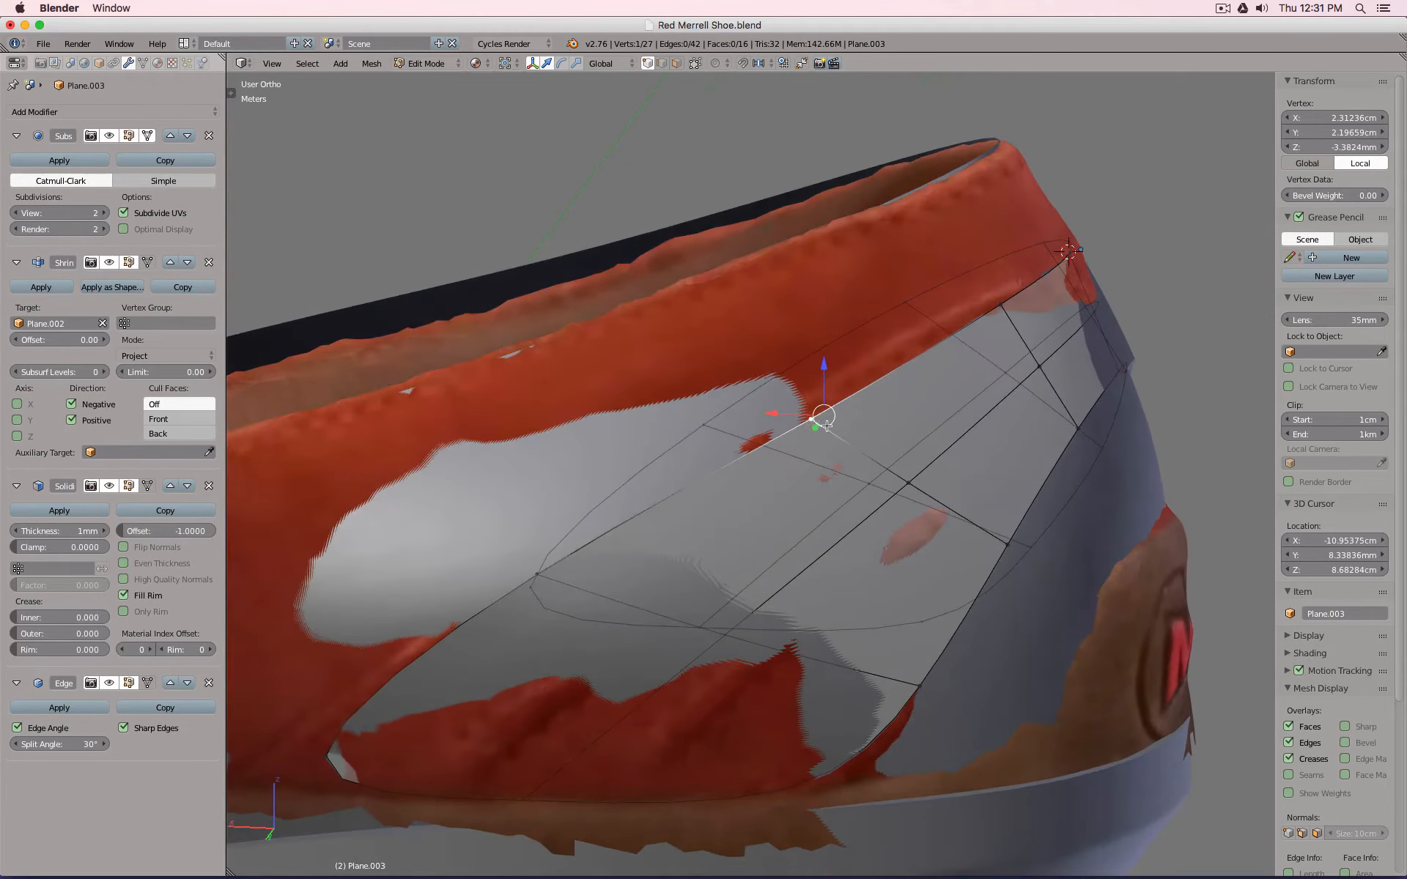
key(g)
key(x)
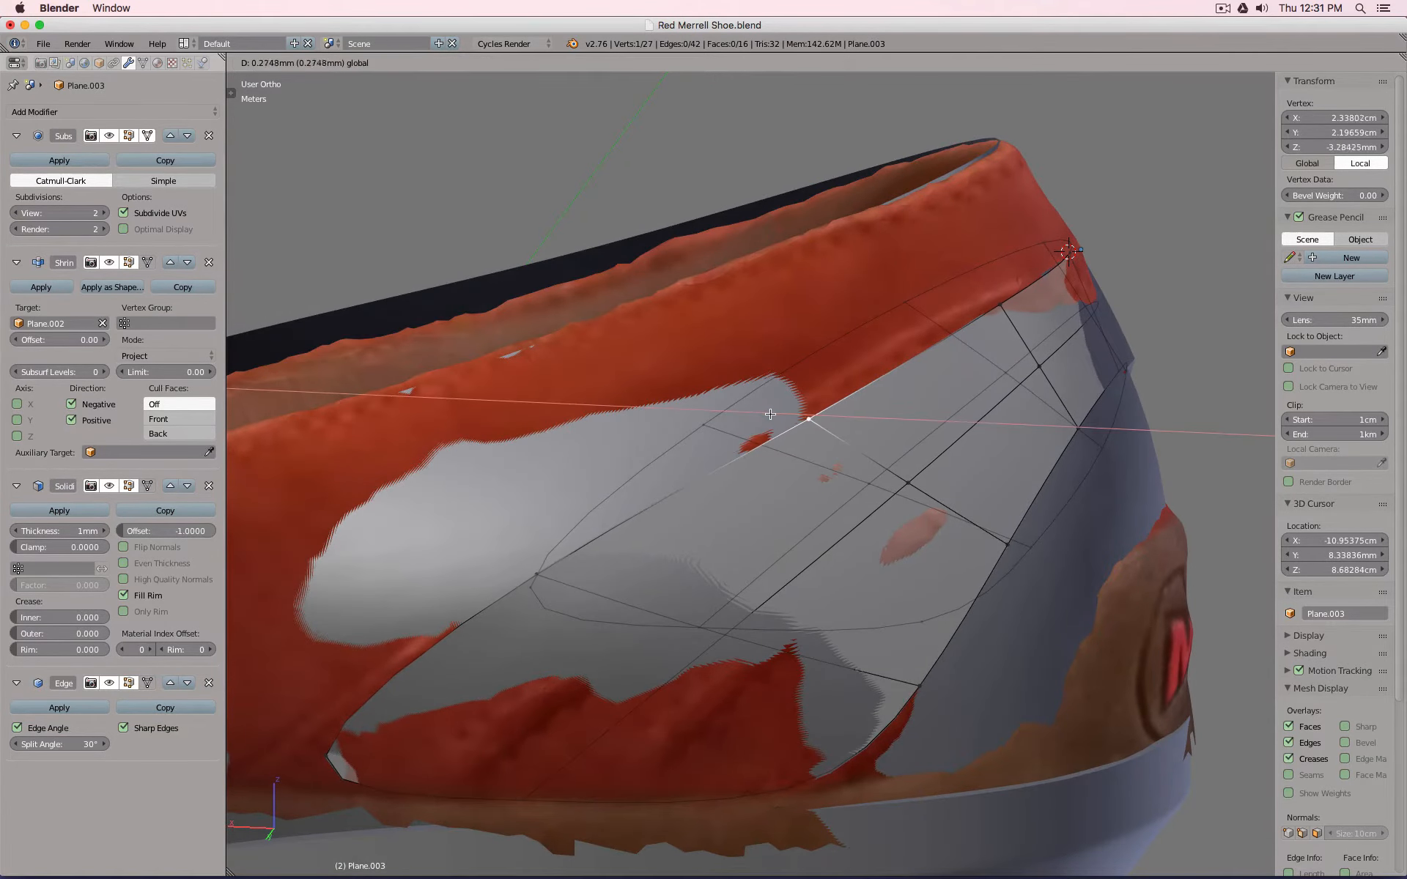
click(806, 392)
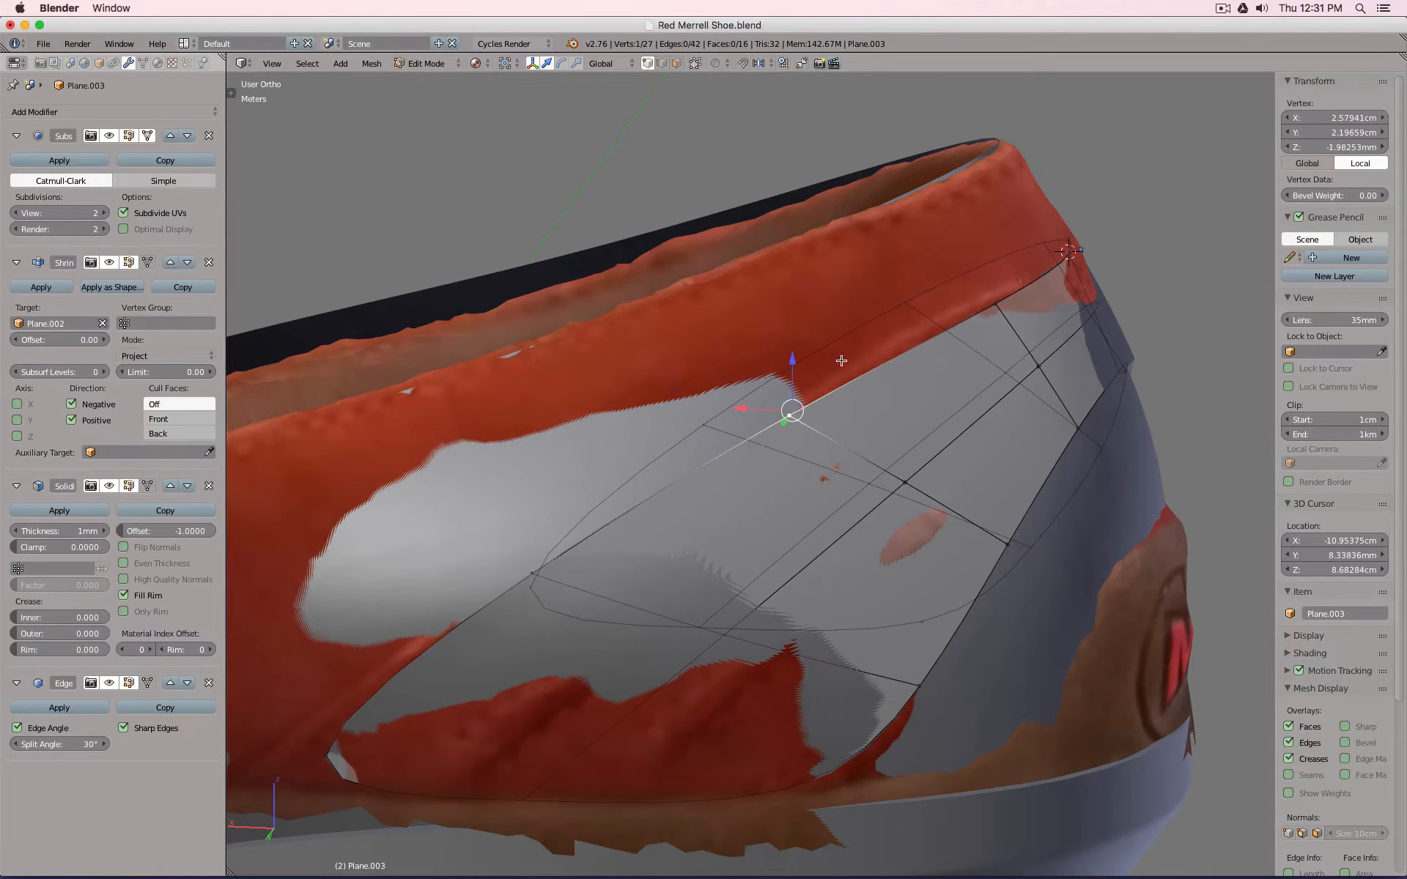
Reposition the upper-edge vertex near the heel top and the panel's front corner on the same side to follow the scan.
right_click(991, 303)
drag(972, 293, 957, 292)
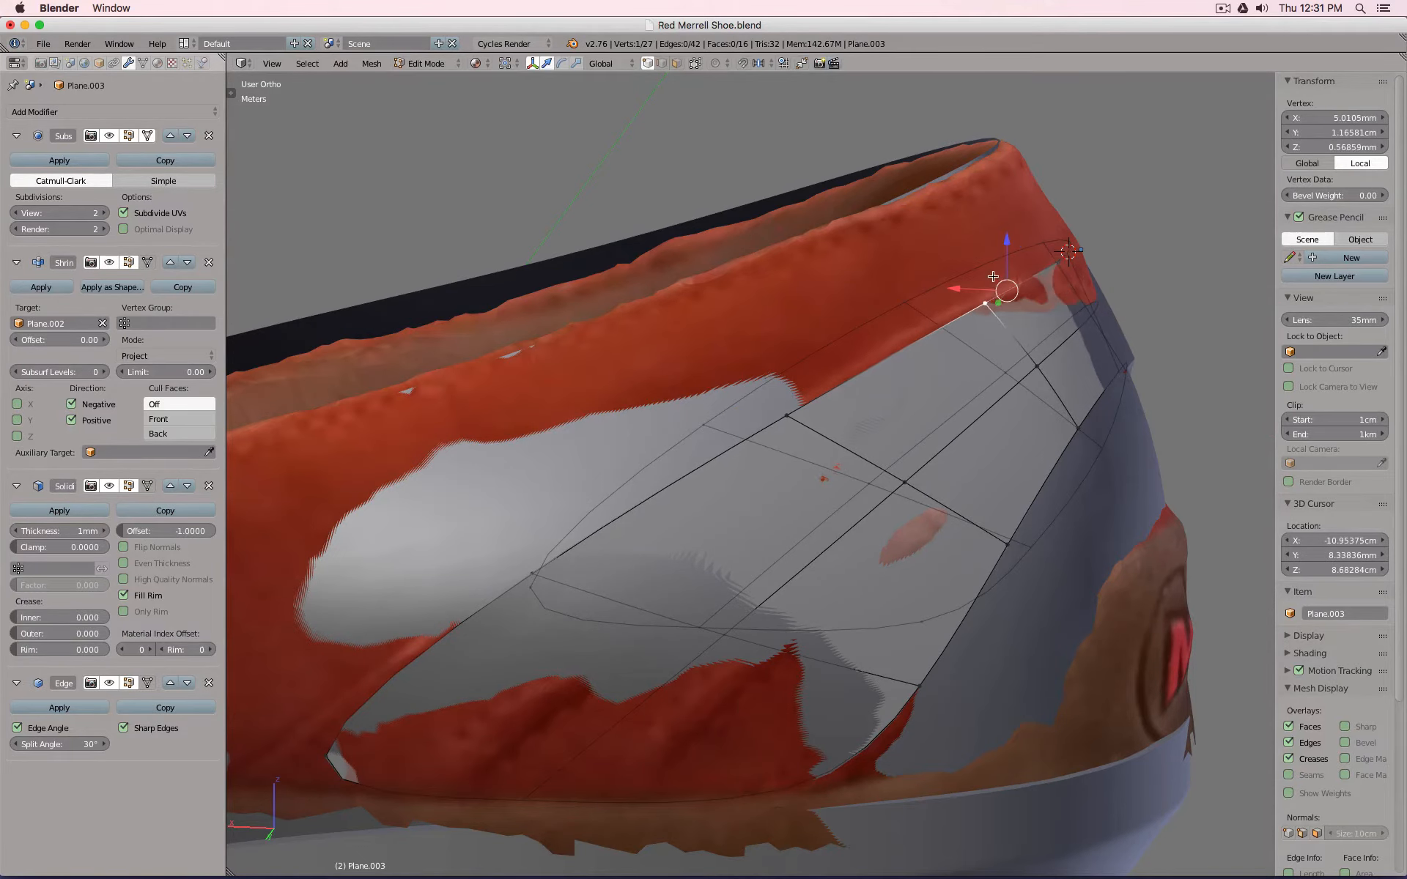
drag(1007, 244, 1008, 238)
scroll(744, 471, down, 3)
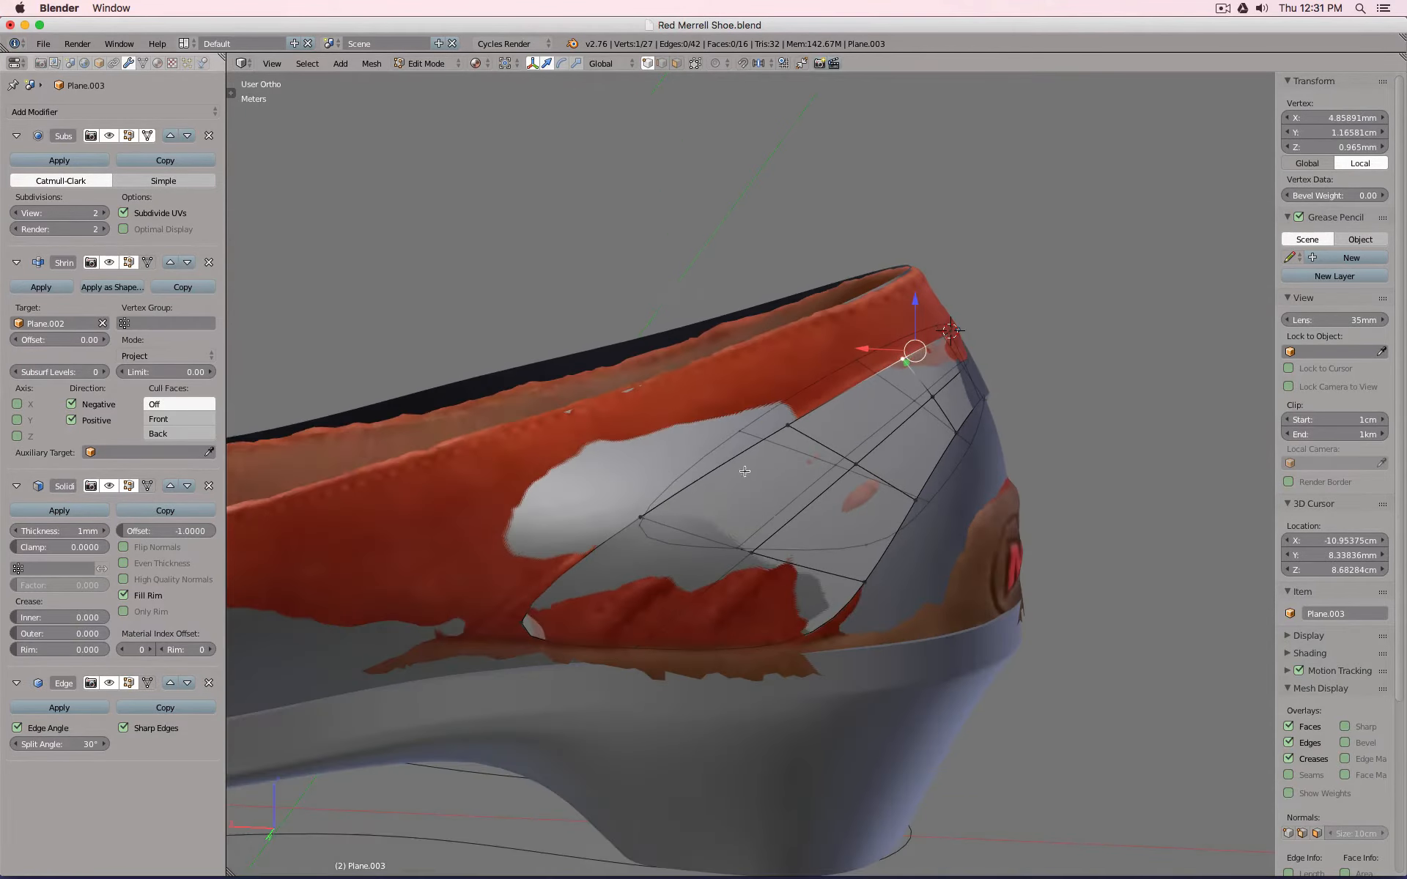
right_click(530, 618)
drag(420, 641, 410, 642)
Extend the panel's front corner on the opposite side of the heel forward to match the scan.
middle_drag(619, 591, 573, 585)
middle_drag(853, 537, 563, 542)
right_click(986, 522)
drag(1024, 510, 1089, 564)
drag(1174, 619, 1177, 621)
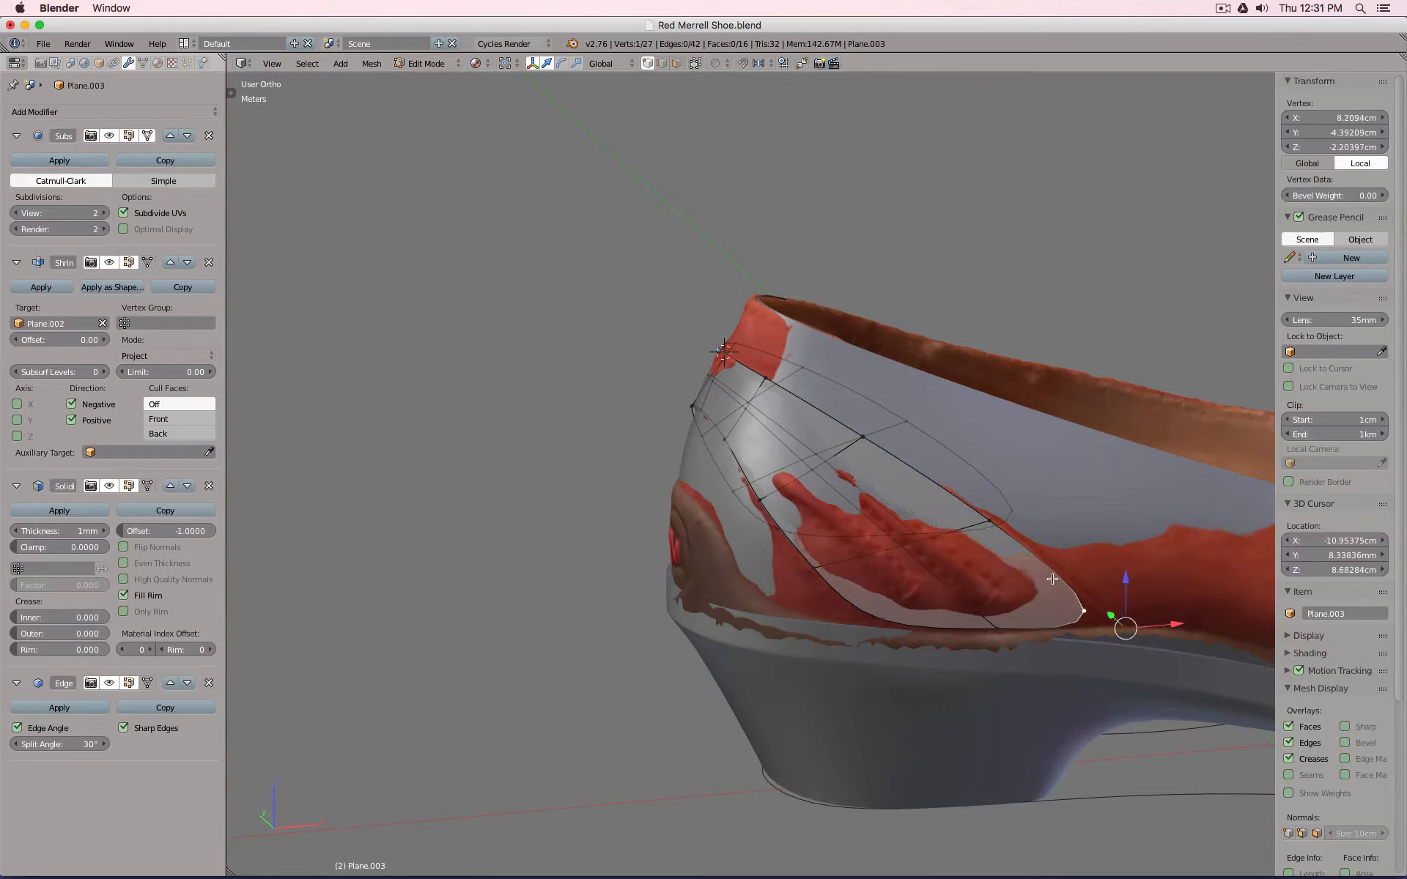
Select the heel panel's outer boundary edges and set their mean crease to 1, then inspect the sharpened outline on the shoe.
alt+right_click(989, 622)
alt+shift+right_click(832, 591)
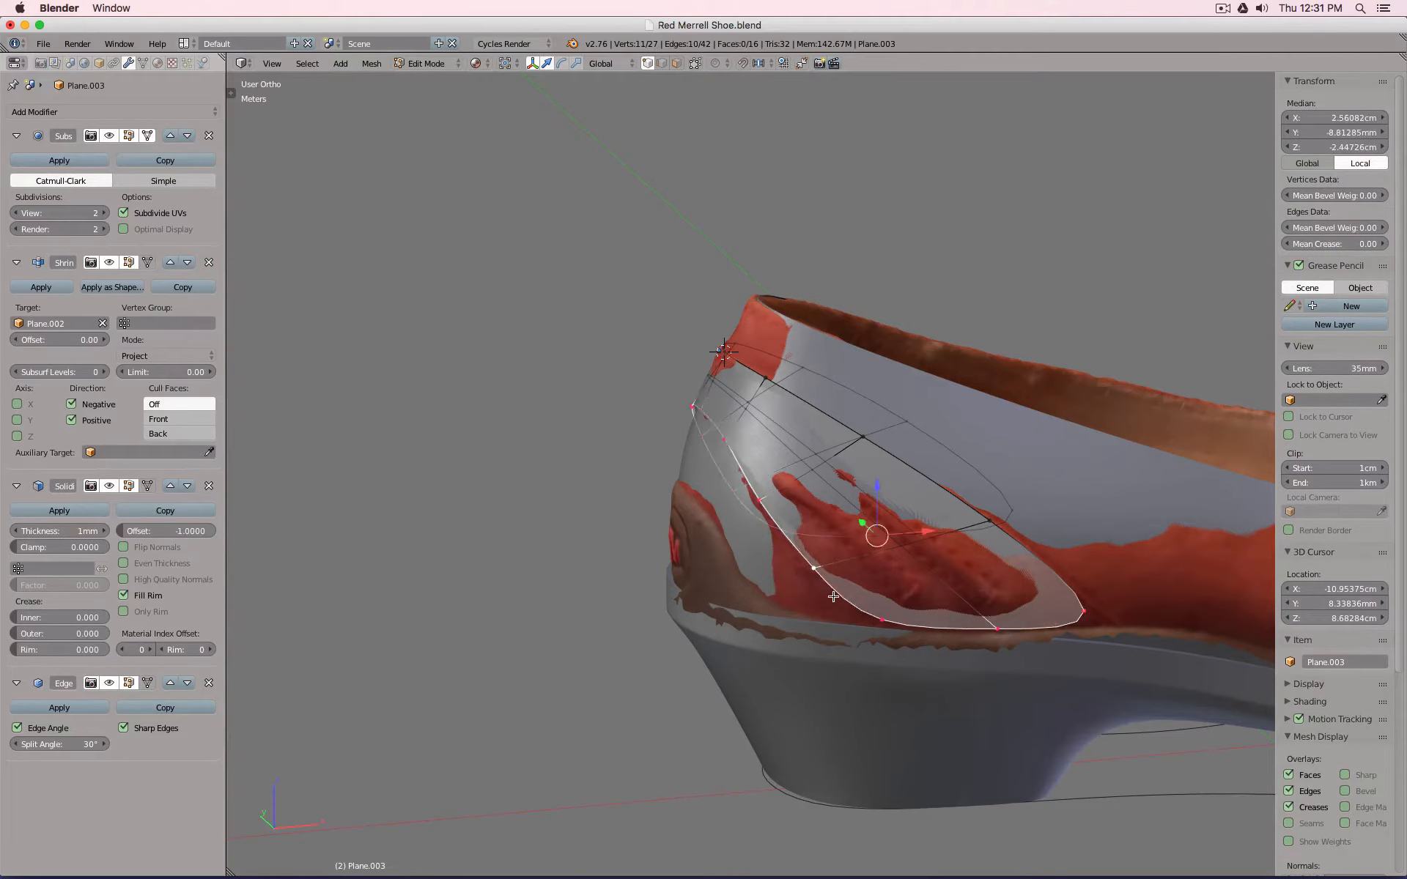
alt+shift+right_click(1015, 565)
middle_drag(783, 477, 868, 593)
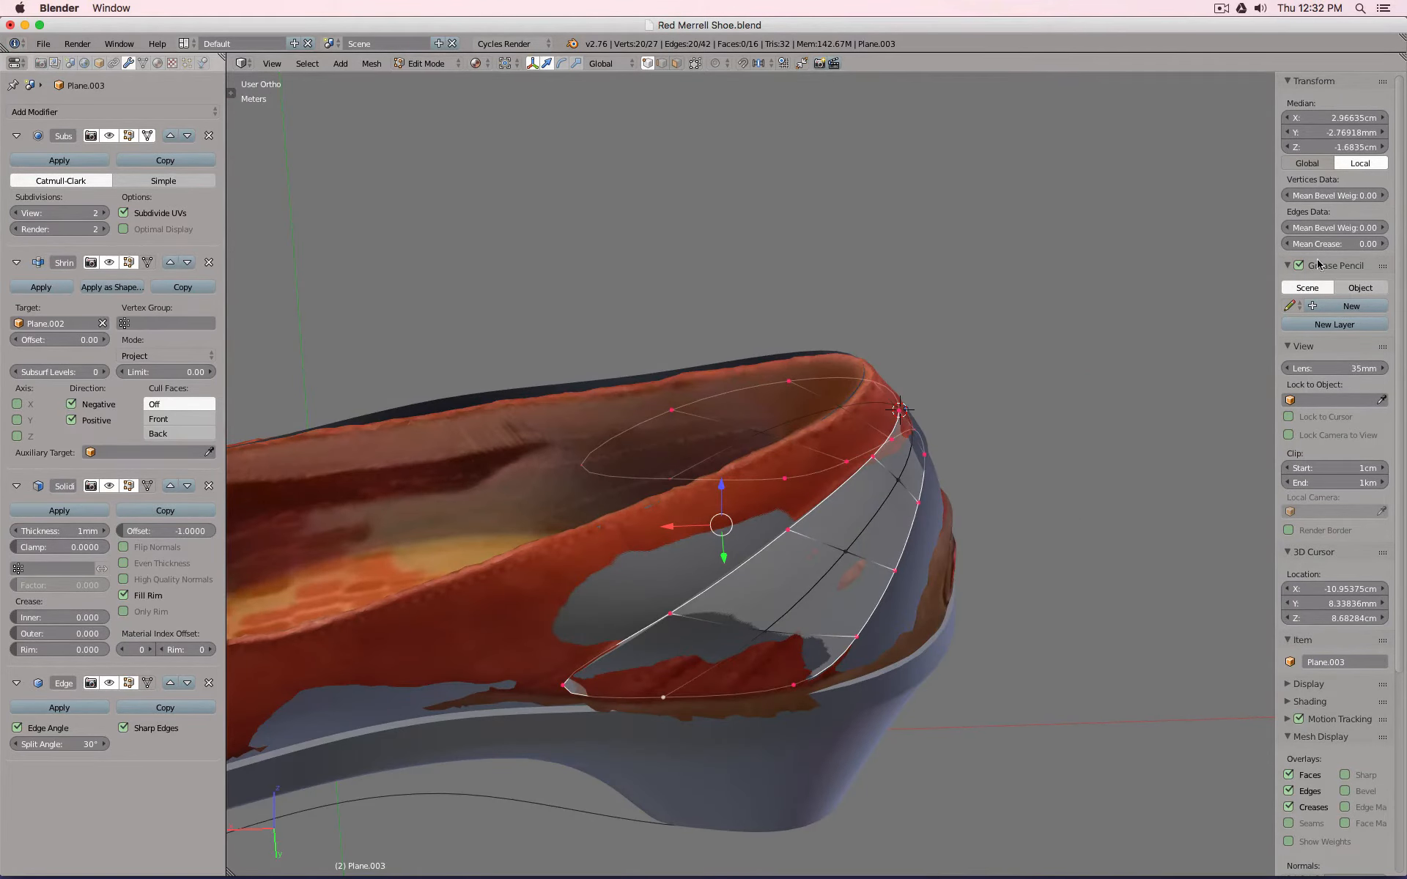
key(f)
key(Tab)
middle_drag(983, 607, 649, 549)
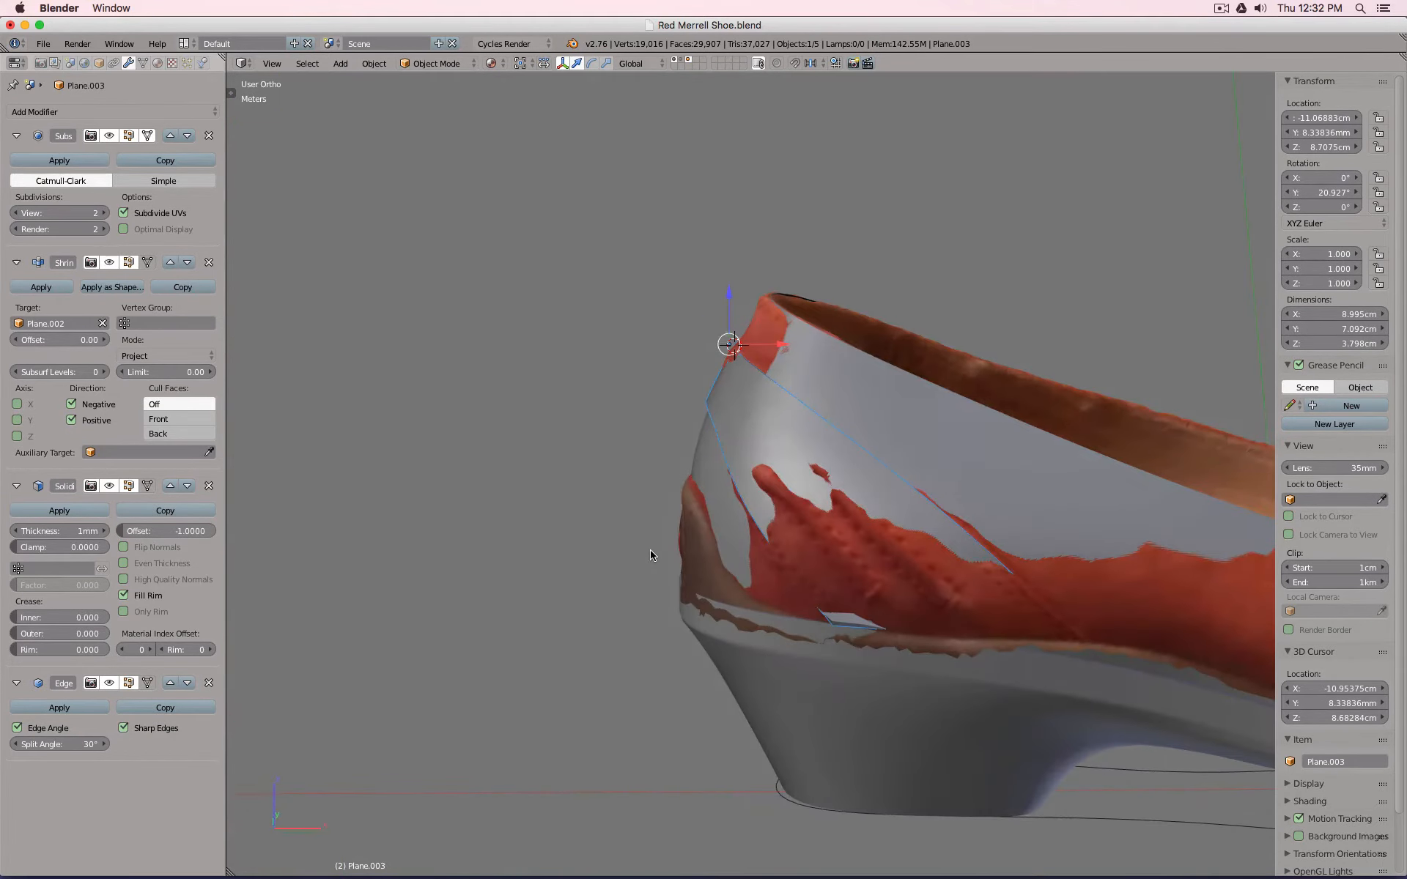
Hide the scan layer and move the panel's front lower corner down to the sole line in front view.
click(689, 62)
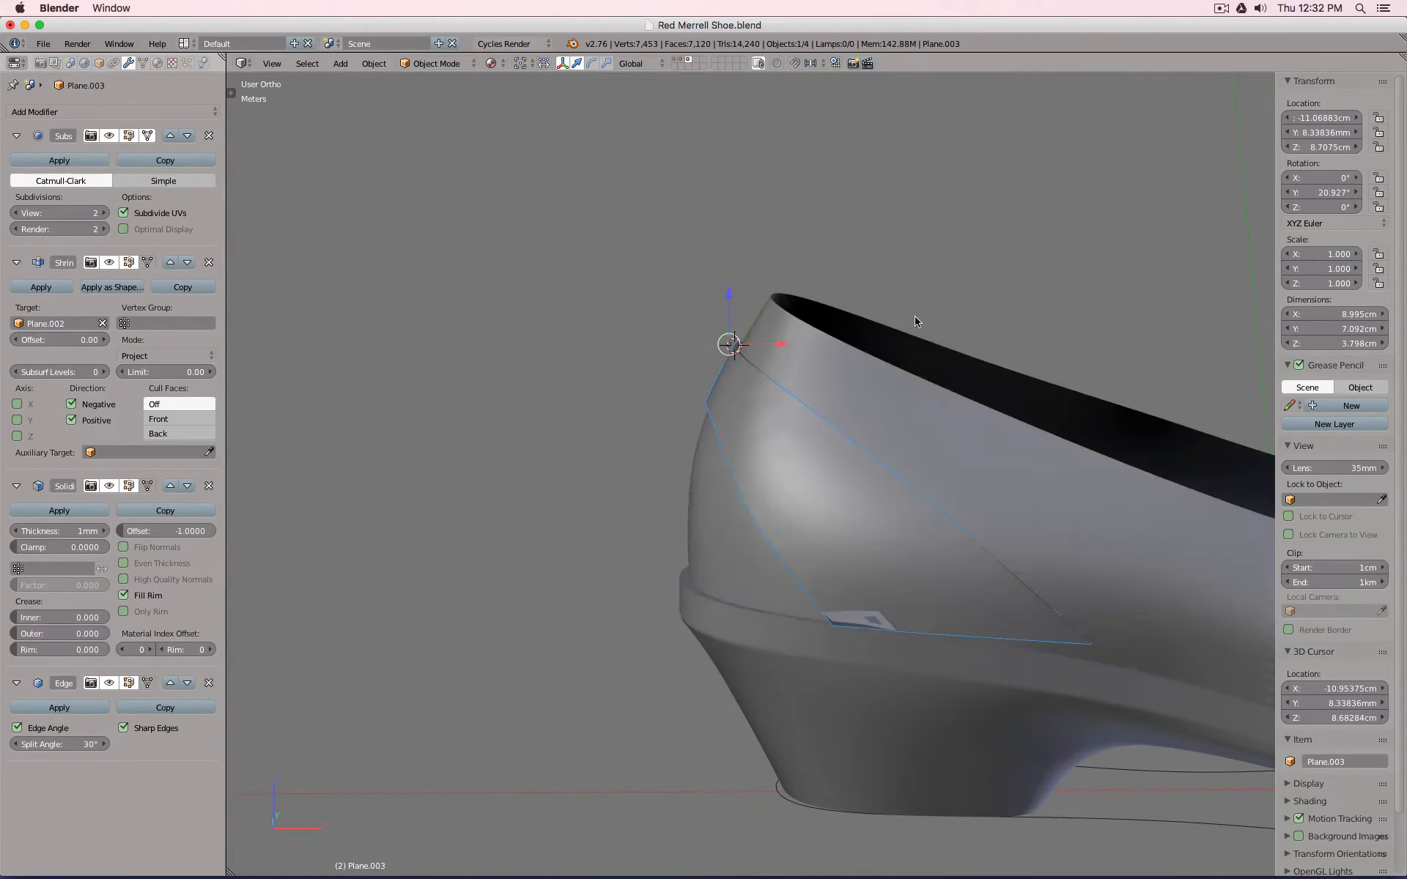
key(KP_1)
key(Tab)
scroll(1127, 551, up, 2)
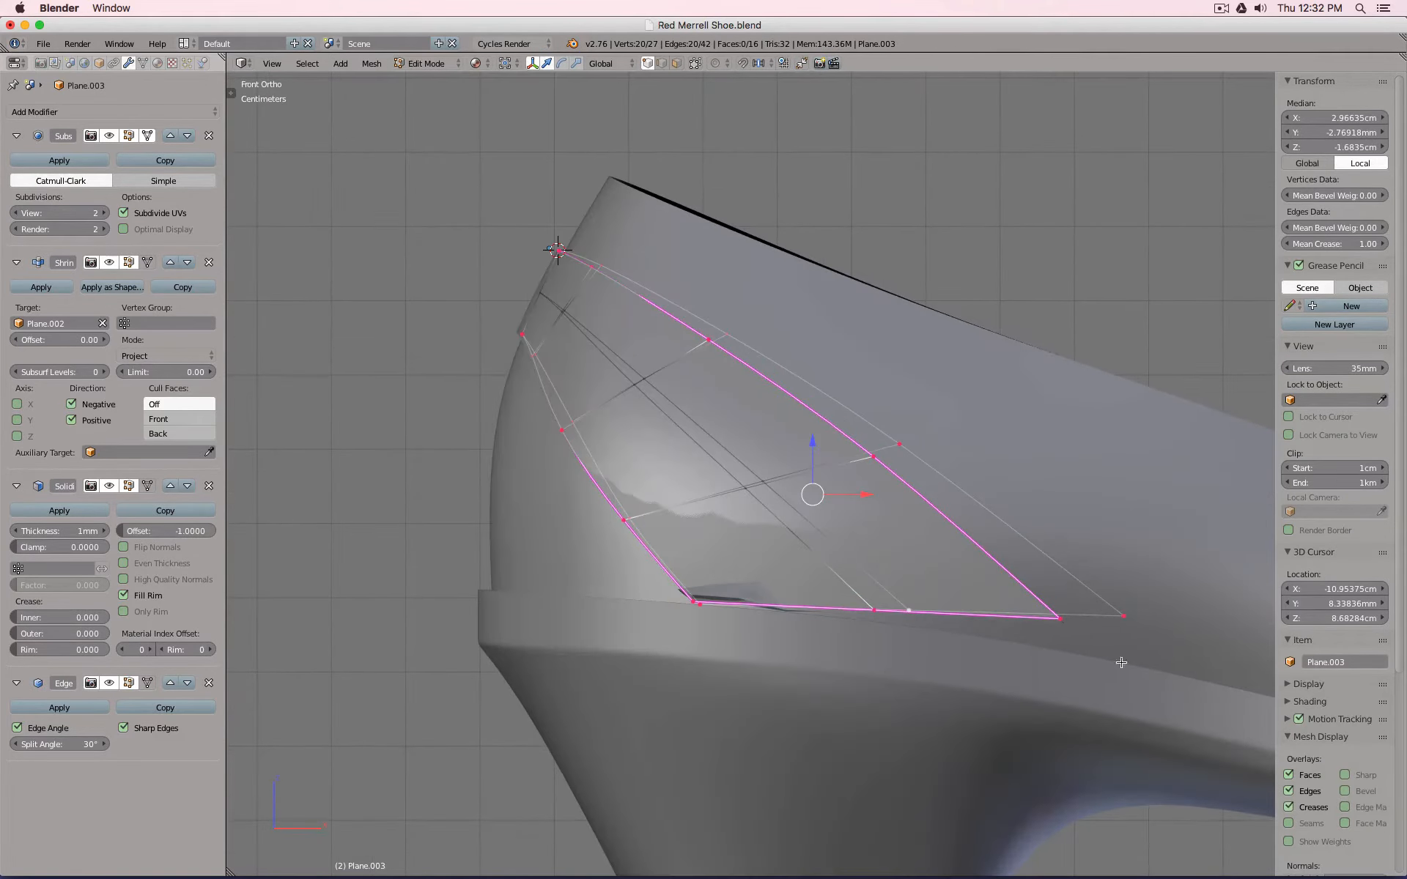
right_click(1083, 623)
key(g)
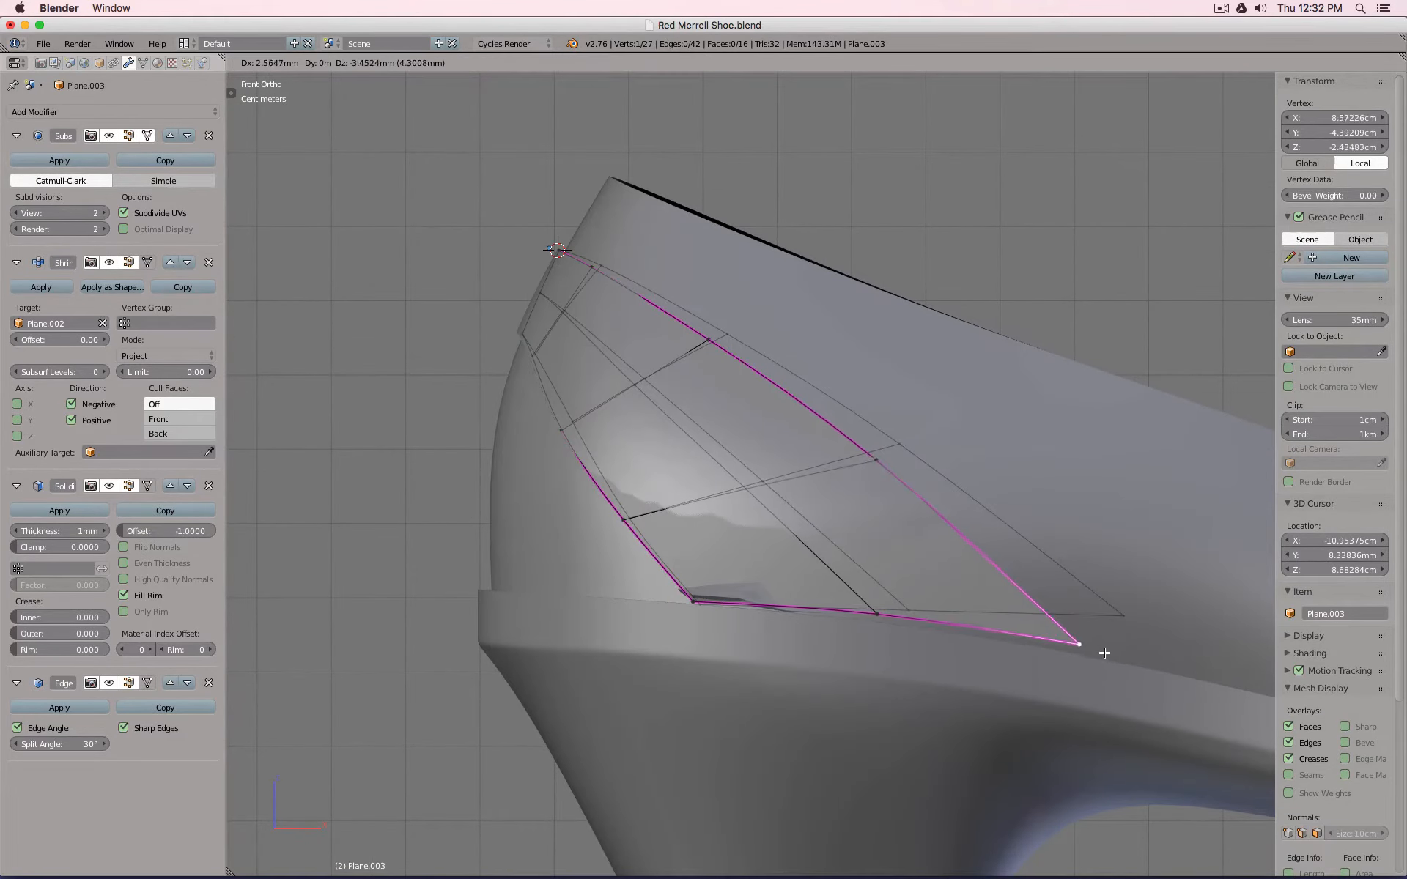
click(1110, 658)
key(Tab)
scroll(869, 615, down, 2)
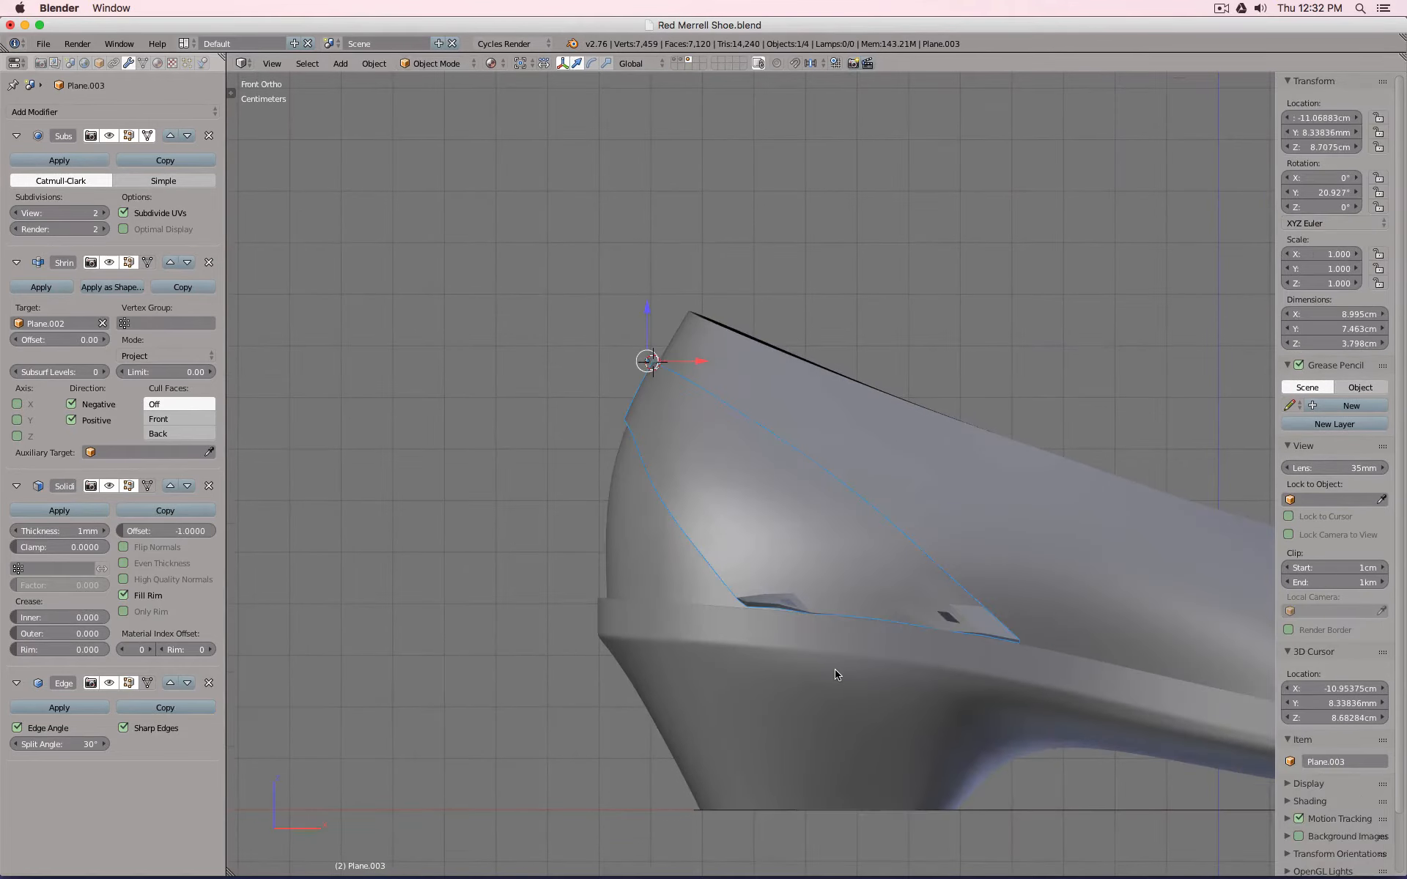
Hide the sole object to expose the upper's bottom edge and return to editing the heel panel's mesh.
right_click(836, 670)
key(h)
scroll(1037, 649, up, 2)
scroll(700, 556, up, 1)
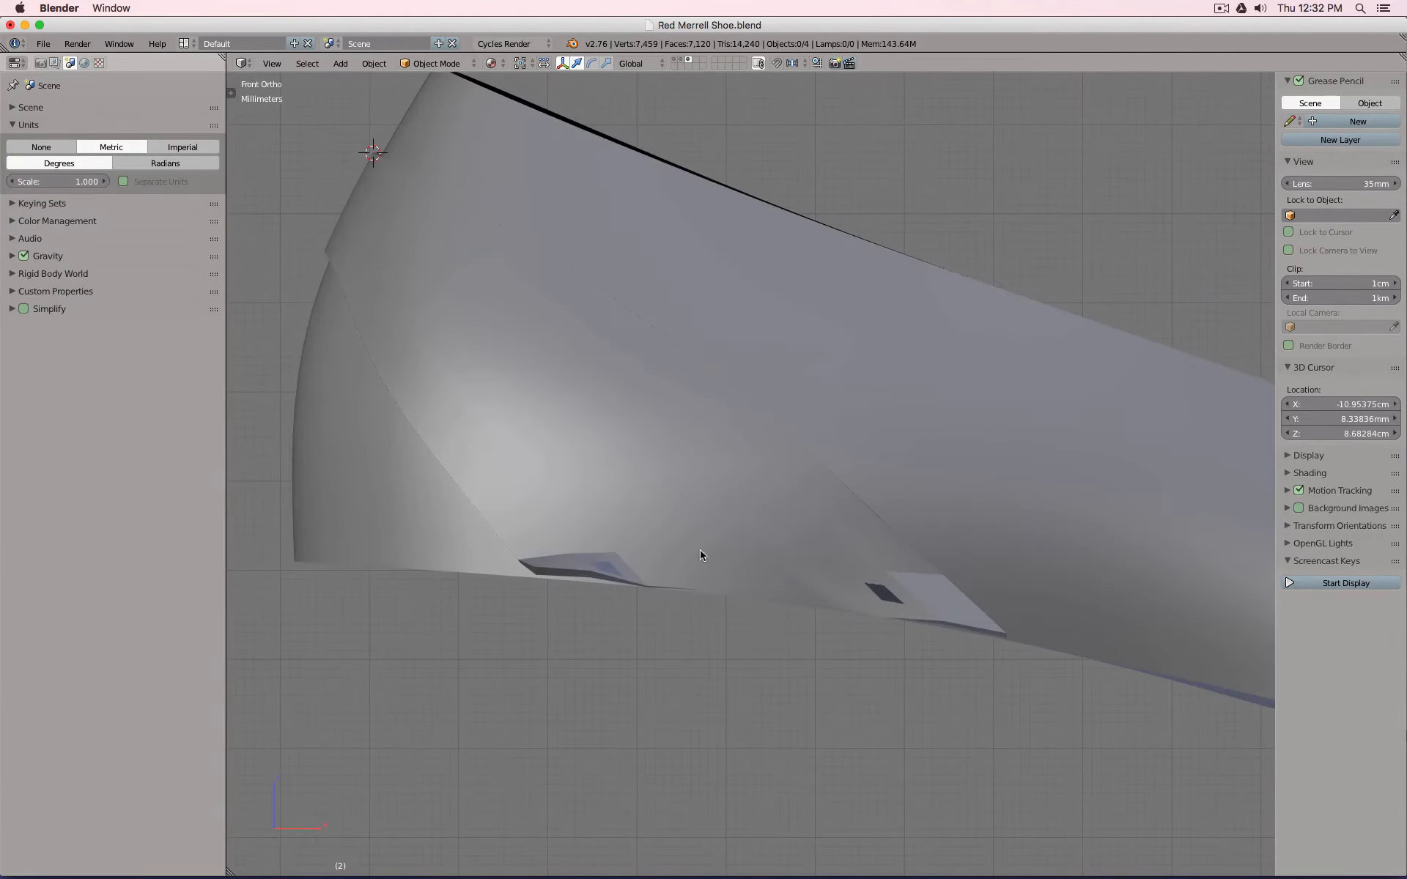
key(alt+h)
key(Tab)
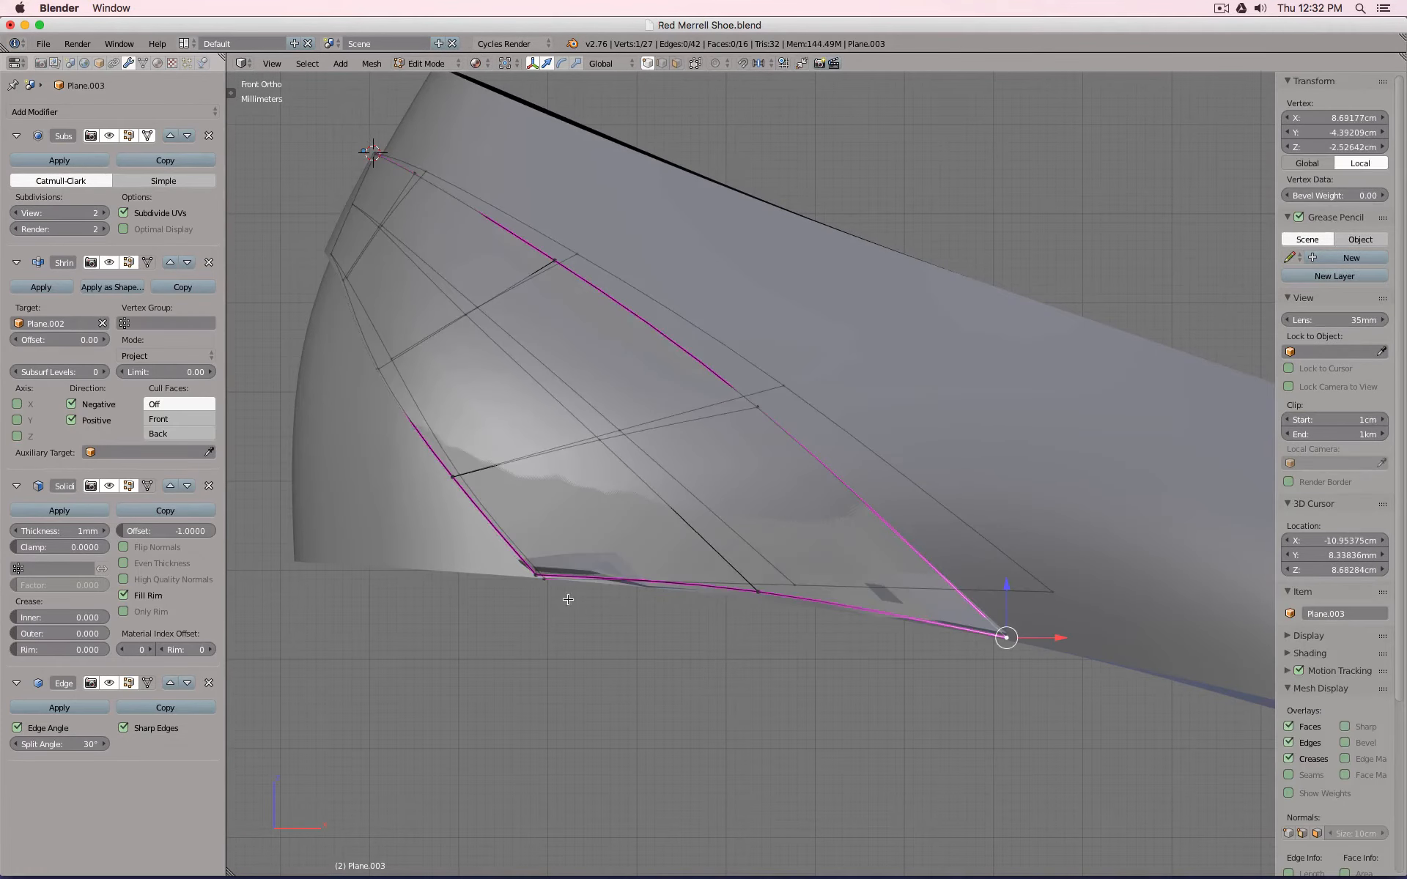
Nudge the vertex midway along the panel's lower edge toward the upper's bottom edge.
right_click(751, 605)
key(g)
click(786, 609)
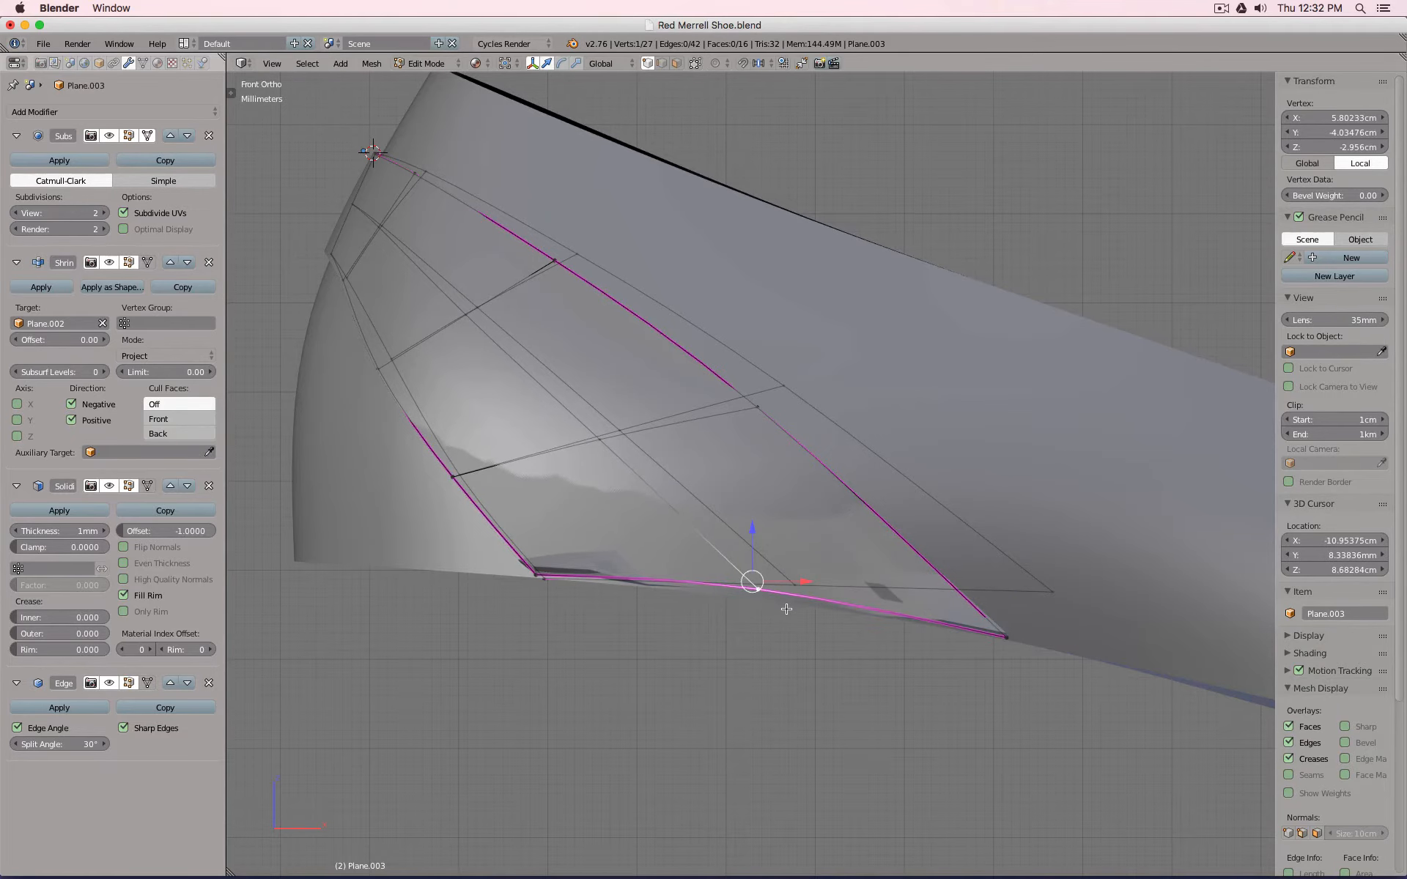
scroll(786, 609, down, 3)
key(Tab)
Lower the panel's front corner on the opposite side along Z toward the upper's bottom edge.
middle_drag(990, 638, 675, 650)
key(Tab)
right_click(686, 633)
key(g)
key(z)
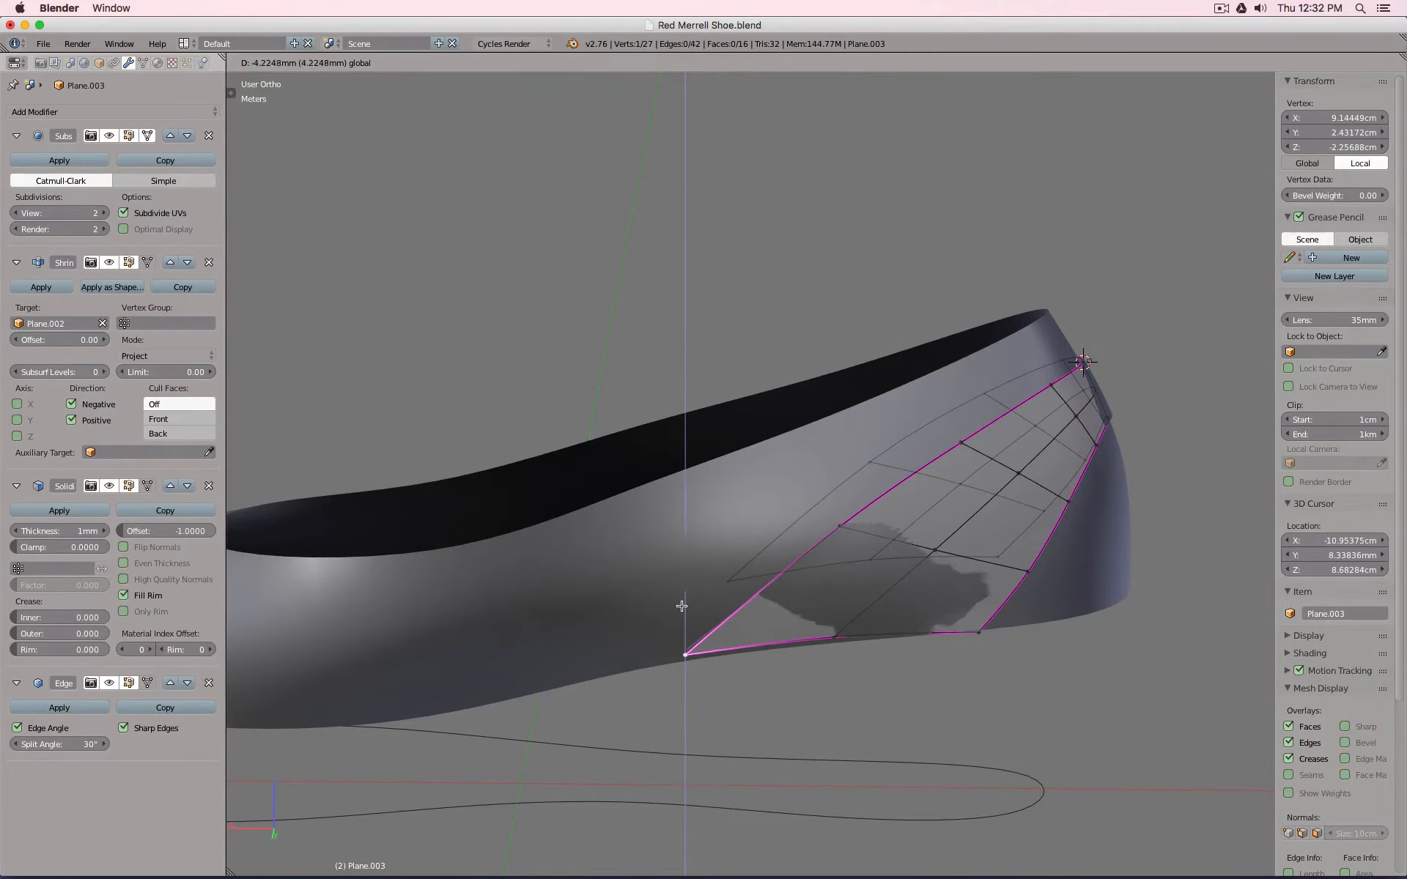
click(682, 611)
Fine-tune the same front corner's height along Z in back view so it meets the upper's bottom edge.
key(KP_1)
middle_drag(681, 611, 682, 611)
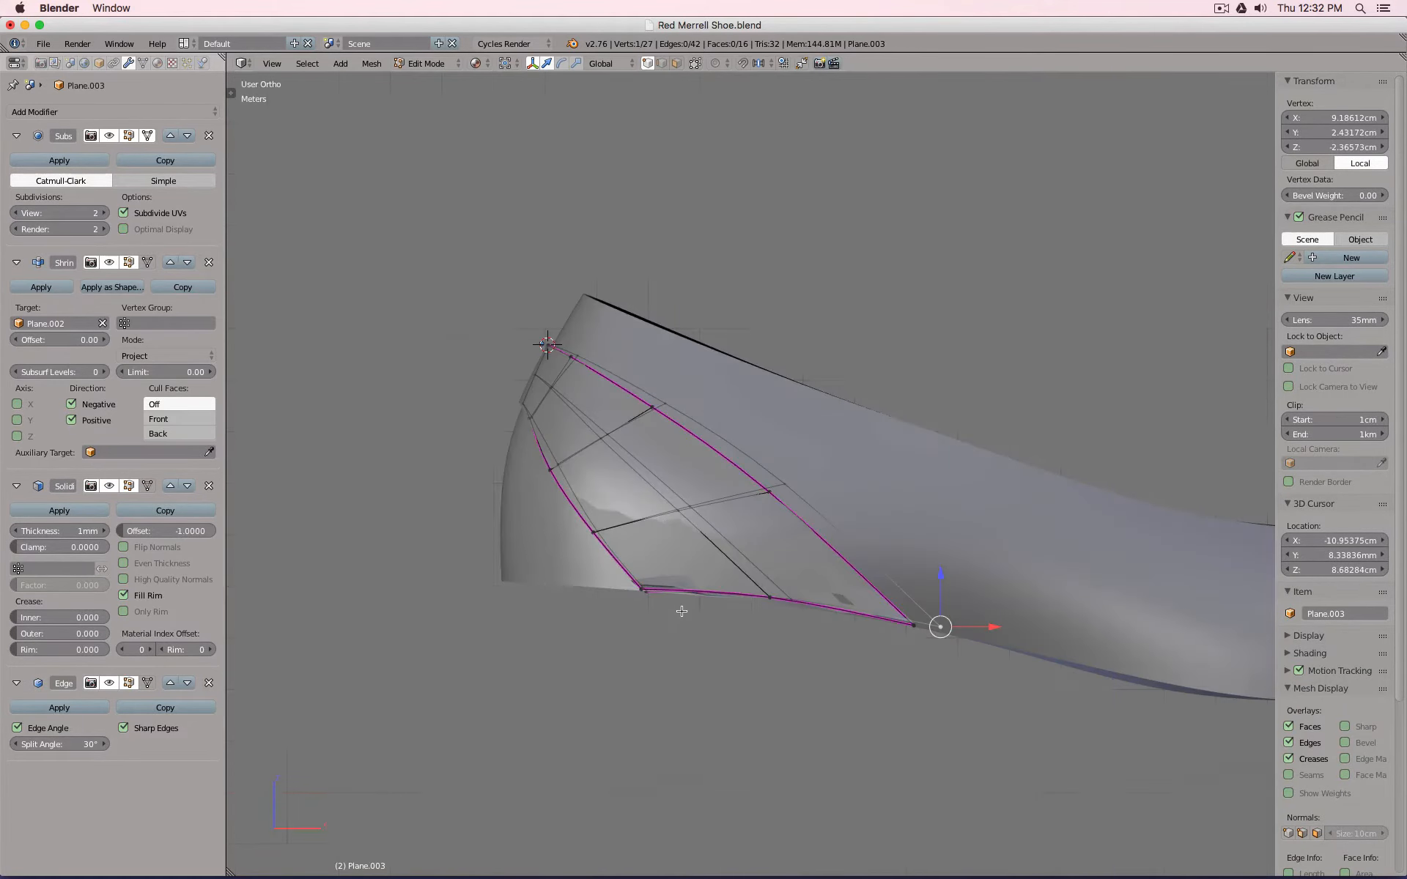
key(ctrl+KP_1)
scroll(682, 611, up, 4)
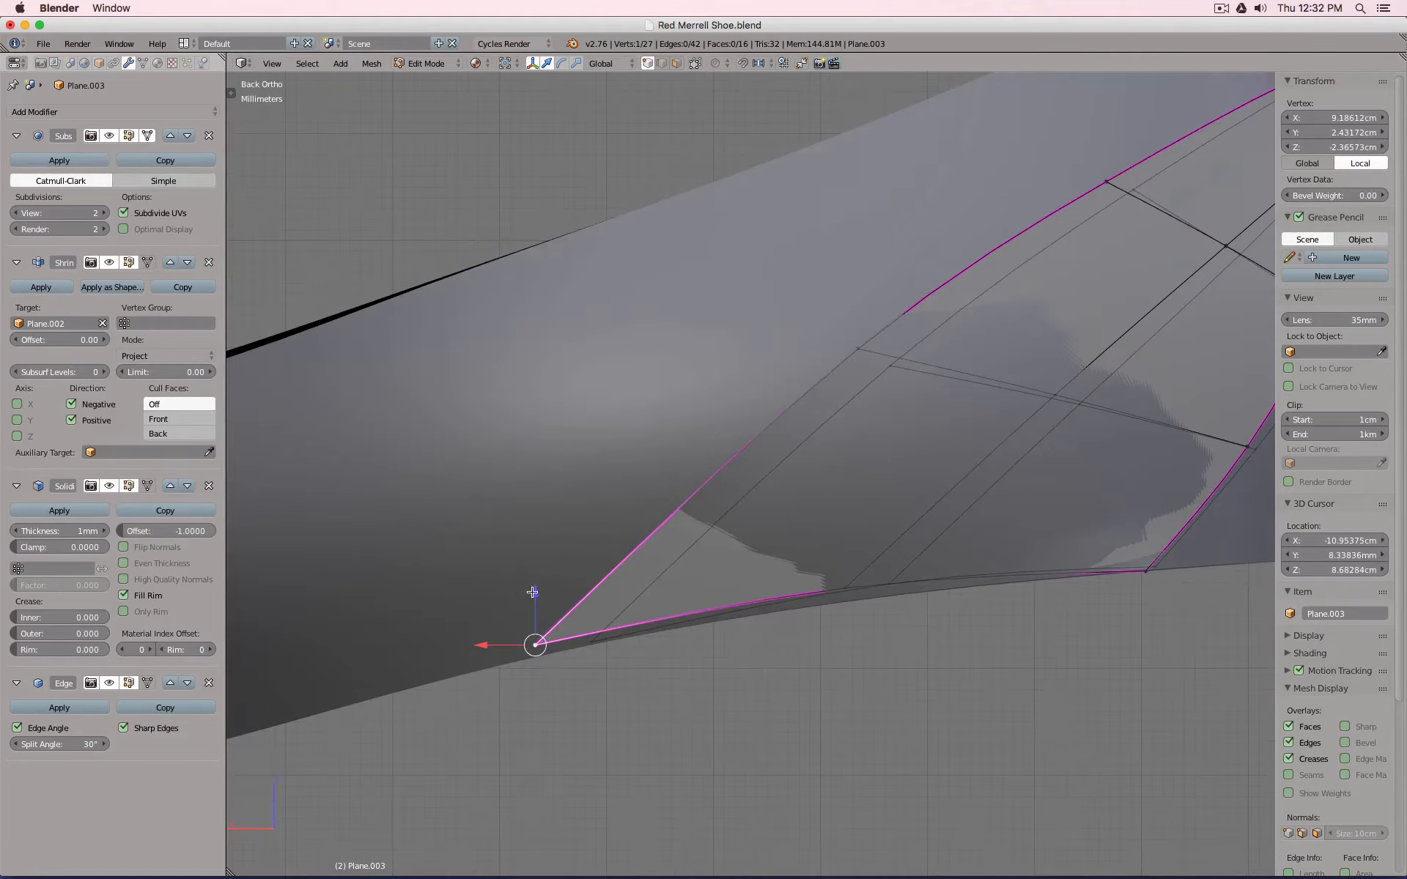
key(g)
key(z)
click(533, 603)
Lower the middle vertex of the panel's bottom edge about 1.2 mm along Z onto the upper's bottom edge.
right_click(850, 579)
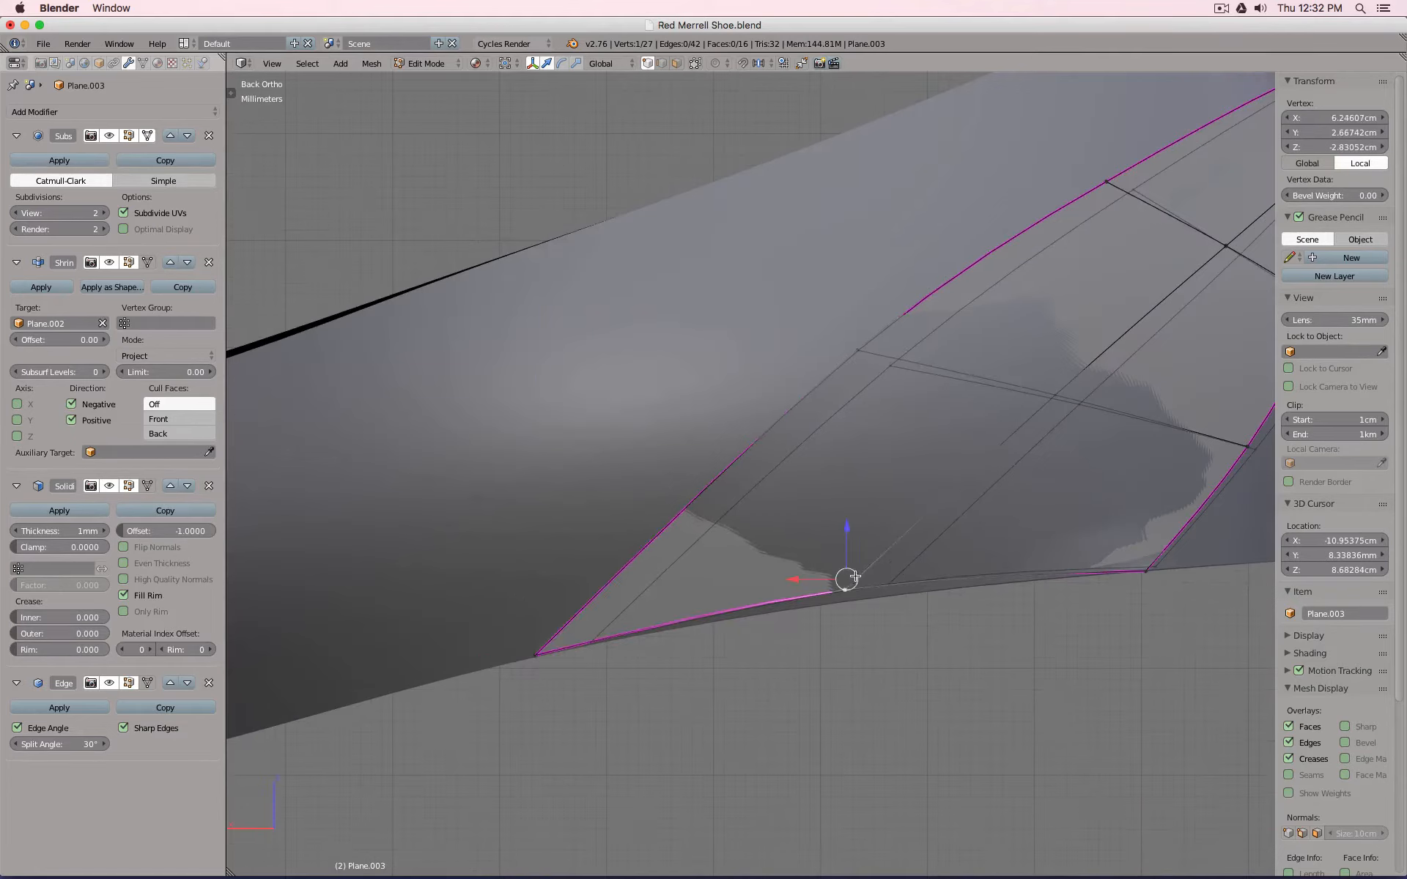
key(g)
key(z)
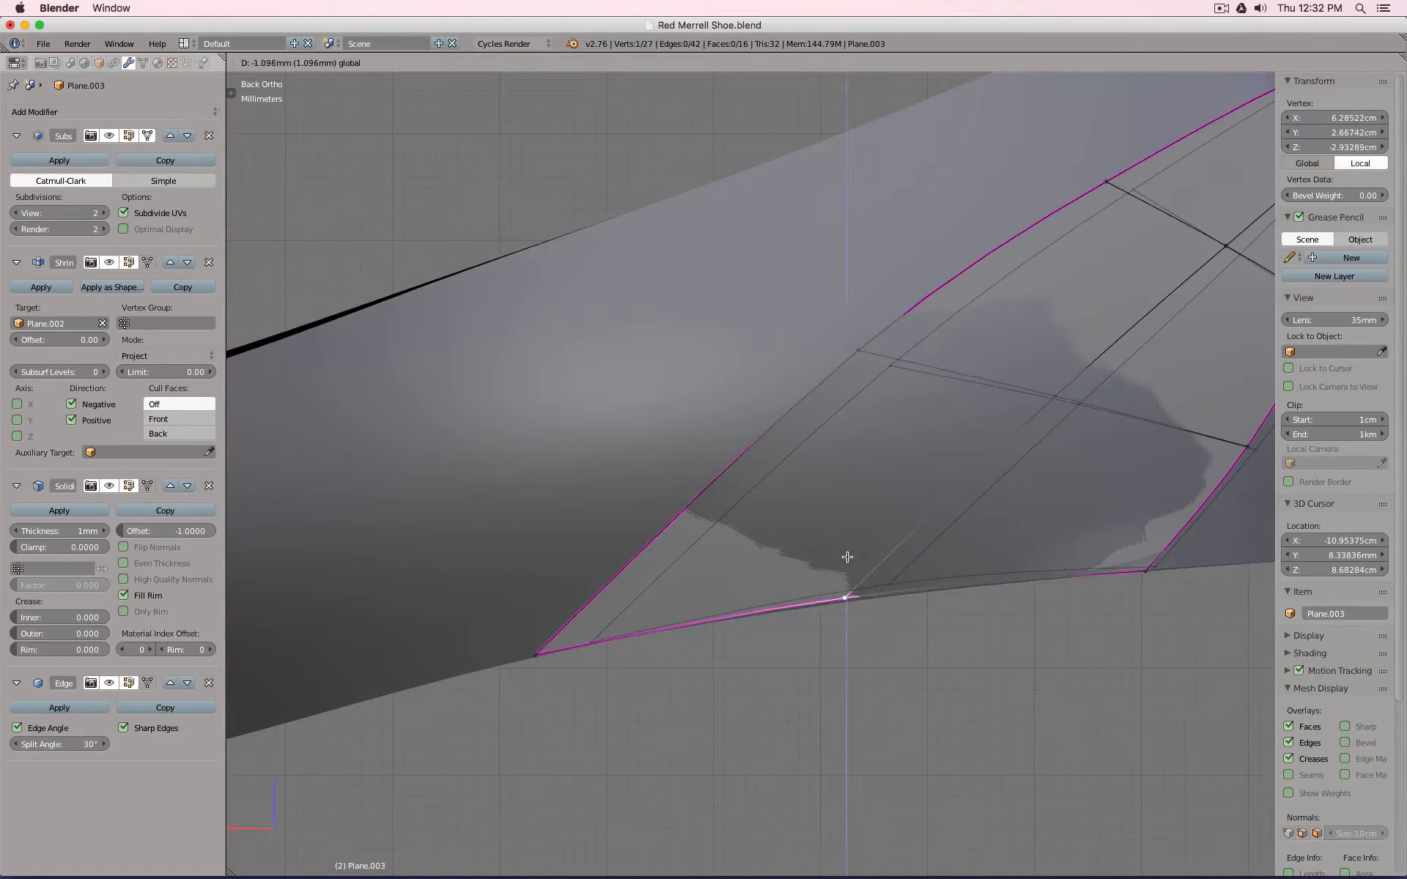
click(847, 559)
scroll(1129, 571, down, 3)
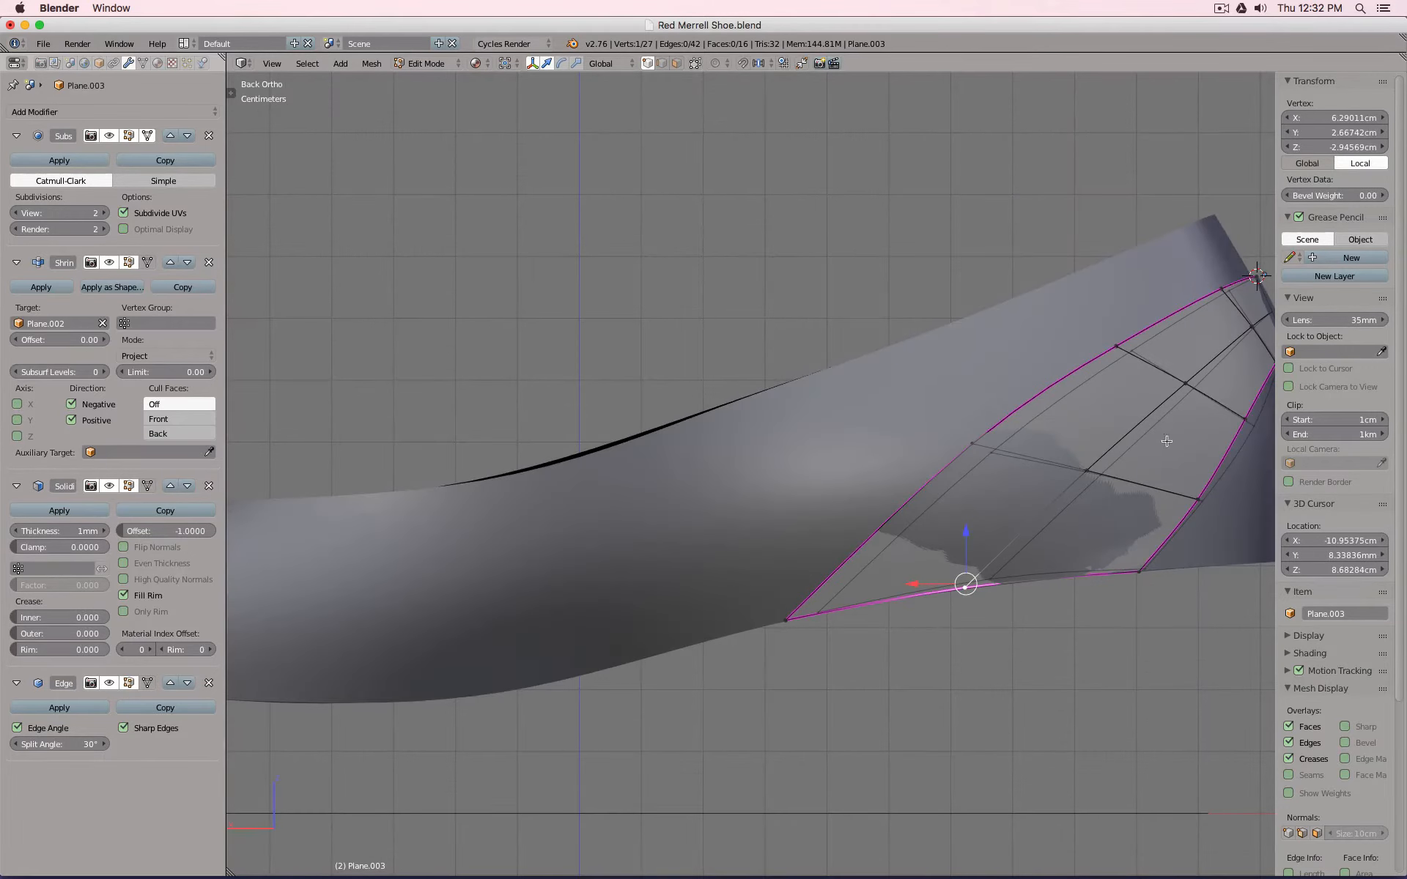
Raise the panel's rear lower corner slightly along Z and nudge it sideways toward the upper's surface.
alt+right_click(1082, 496)
middle_drag(1135, 566, 854, 581)
right_click(494, 615)
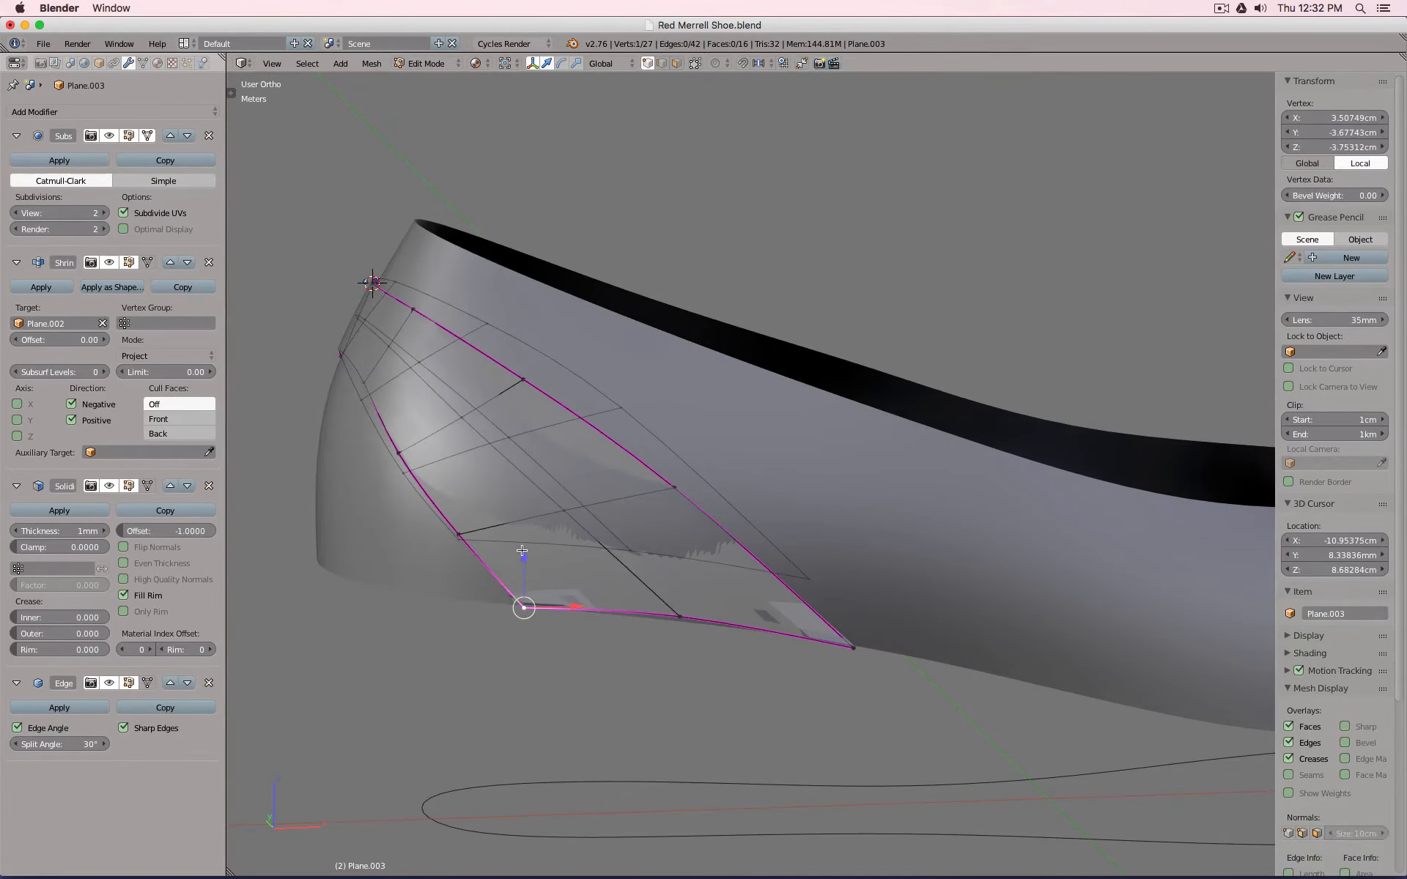
key(a)
key(a)
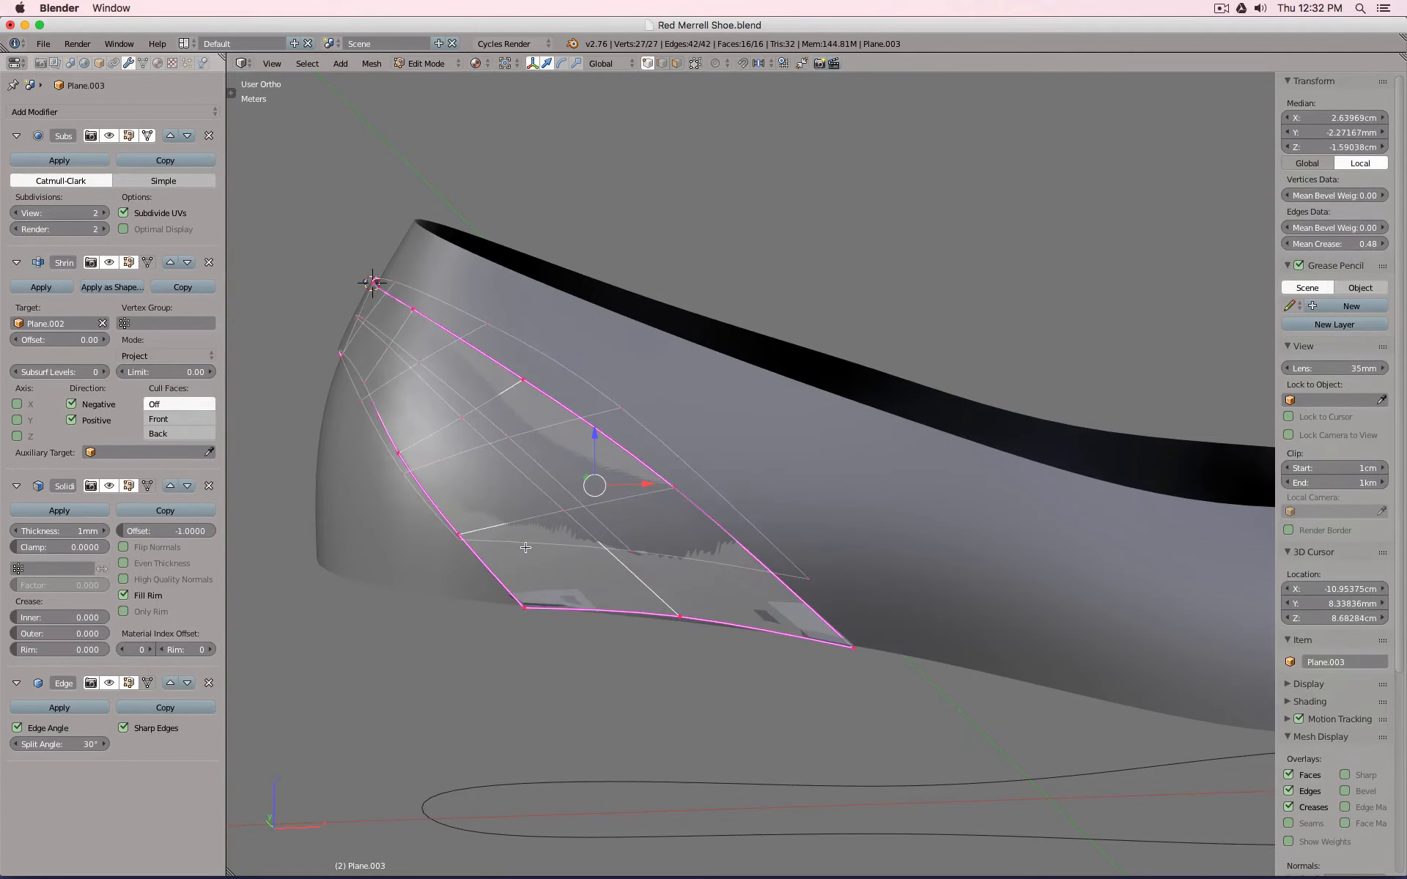
middle_drag(526, 548, 679, 624)
right_click(673, 579)
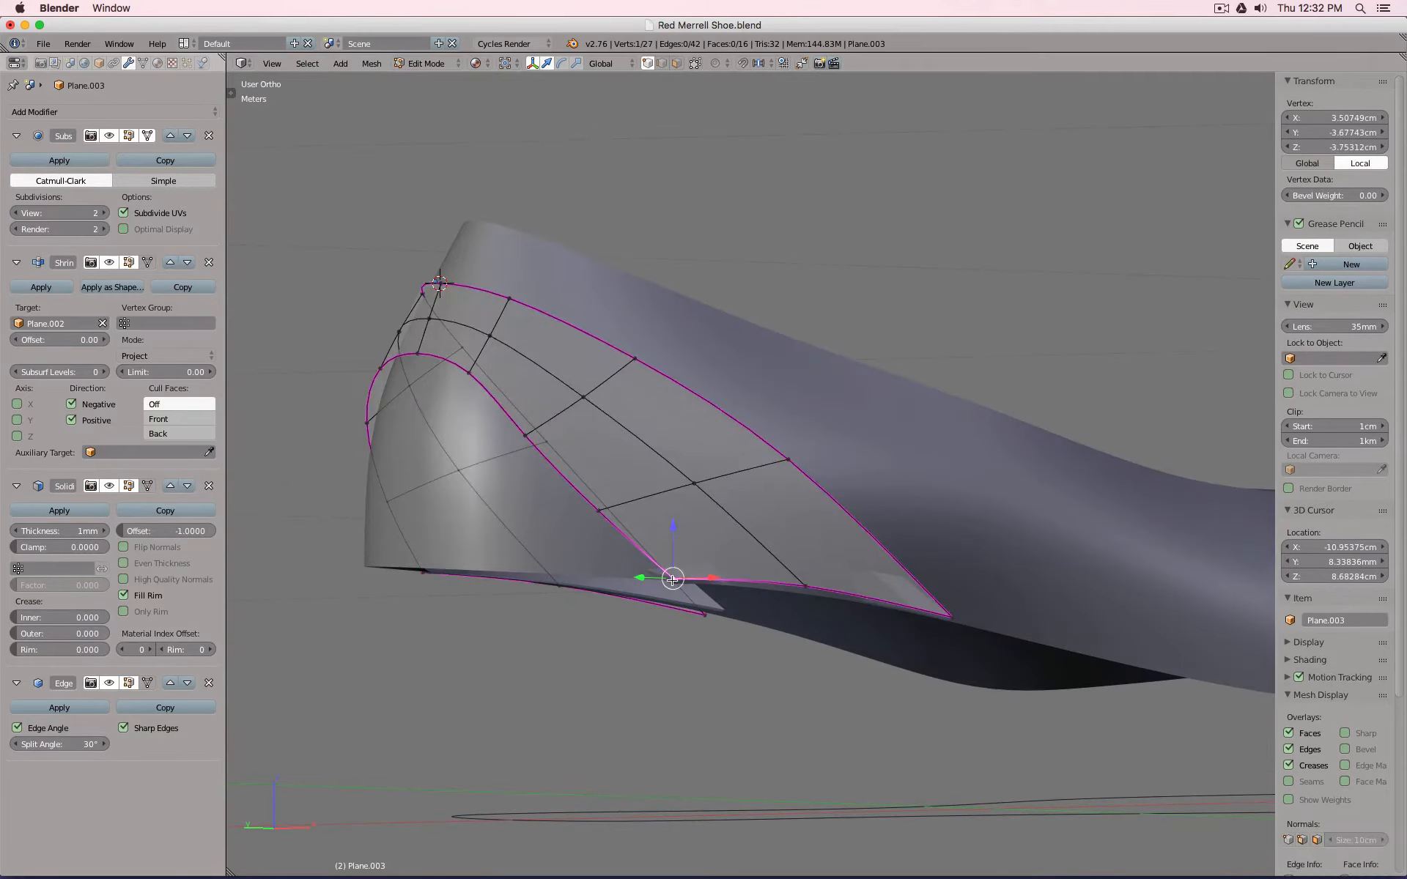
drag(675, 526, 674, 522)
middle_drag(675, 523, 818, 543)
drag(973, 585, 952, 587)
middle_drag(952, 587, 811, 420)
Pull the front corner and the middle lower-edge vertex on one side of the panel inward along Y toward the upper.
right_click(834, 265)
drag(829, 315, 827, 331)
right_click(654, 291)
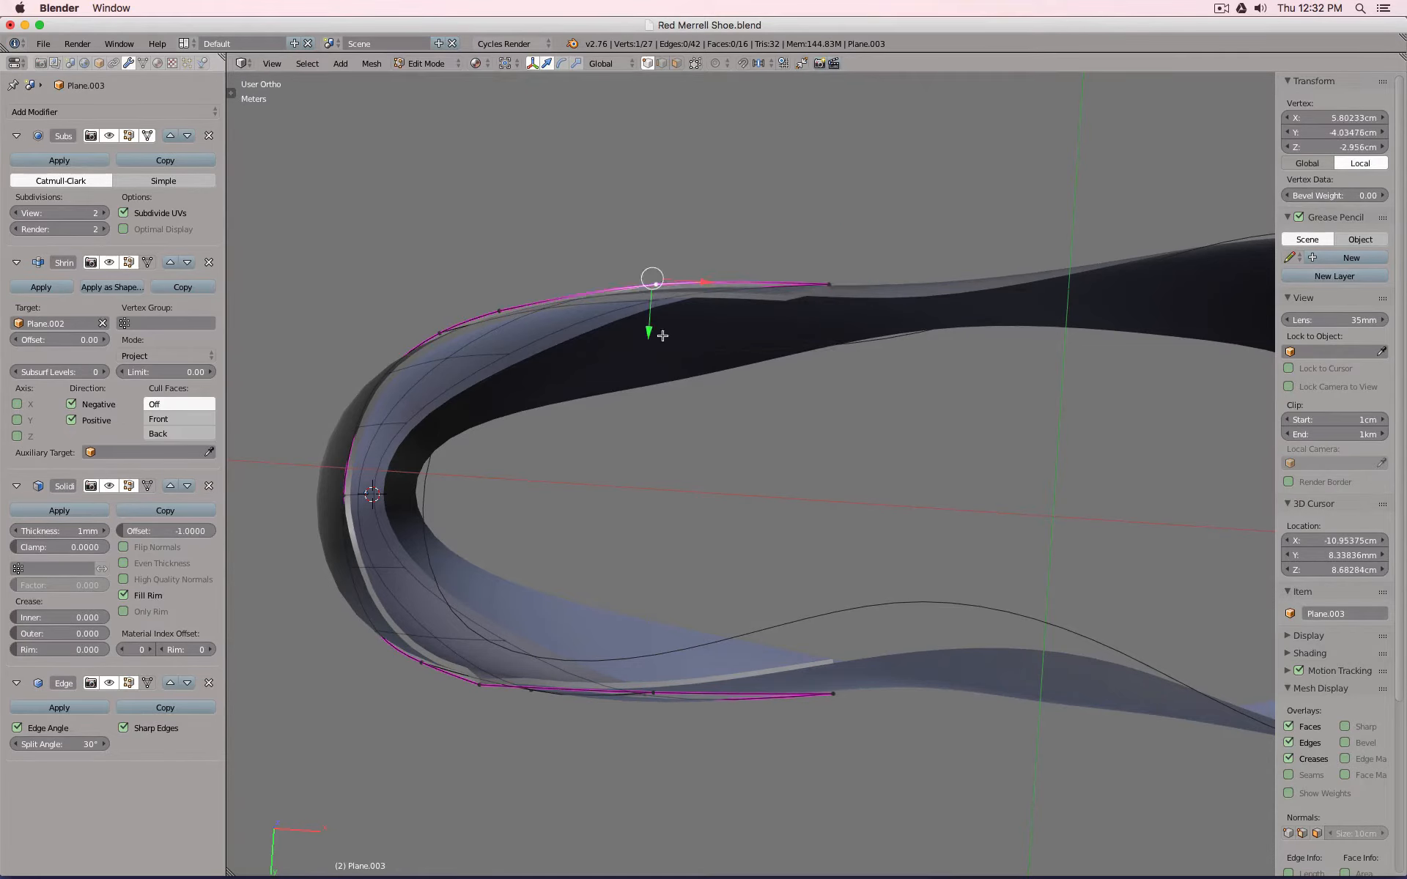
drag(647, 329, 647, 332)
Shift the nearby upper-edge vertex and the front corner further inward along Y to hug the upper.
middle_drag(672, 291, 579, 478)
right_click(579, 473)
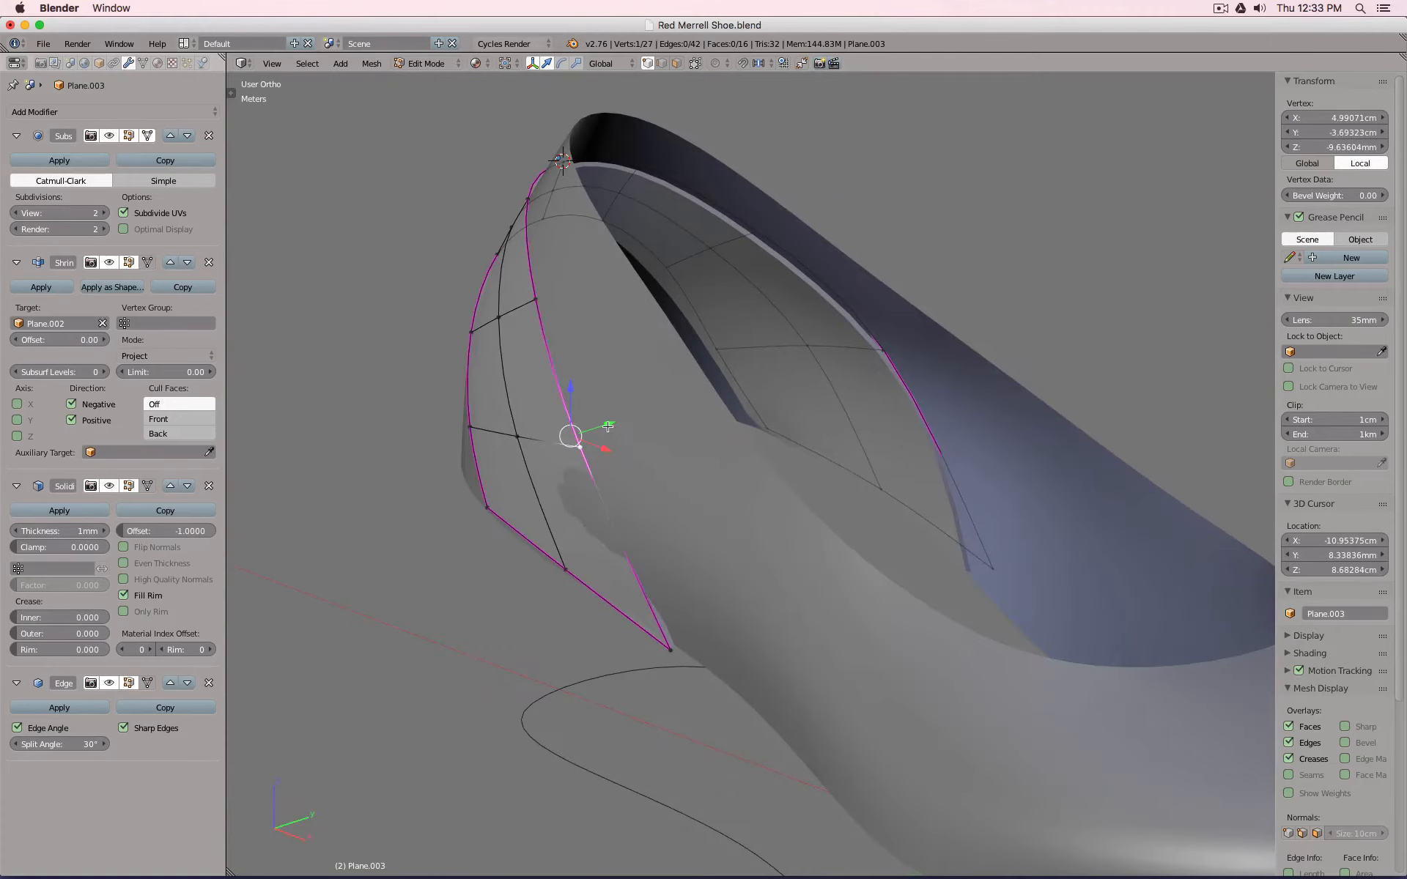
drag(607, 427, 598, 428)
middle_drag(597, 428, 620, 403)
right_click(627, 607)
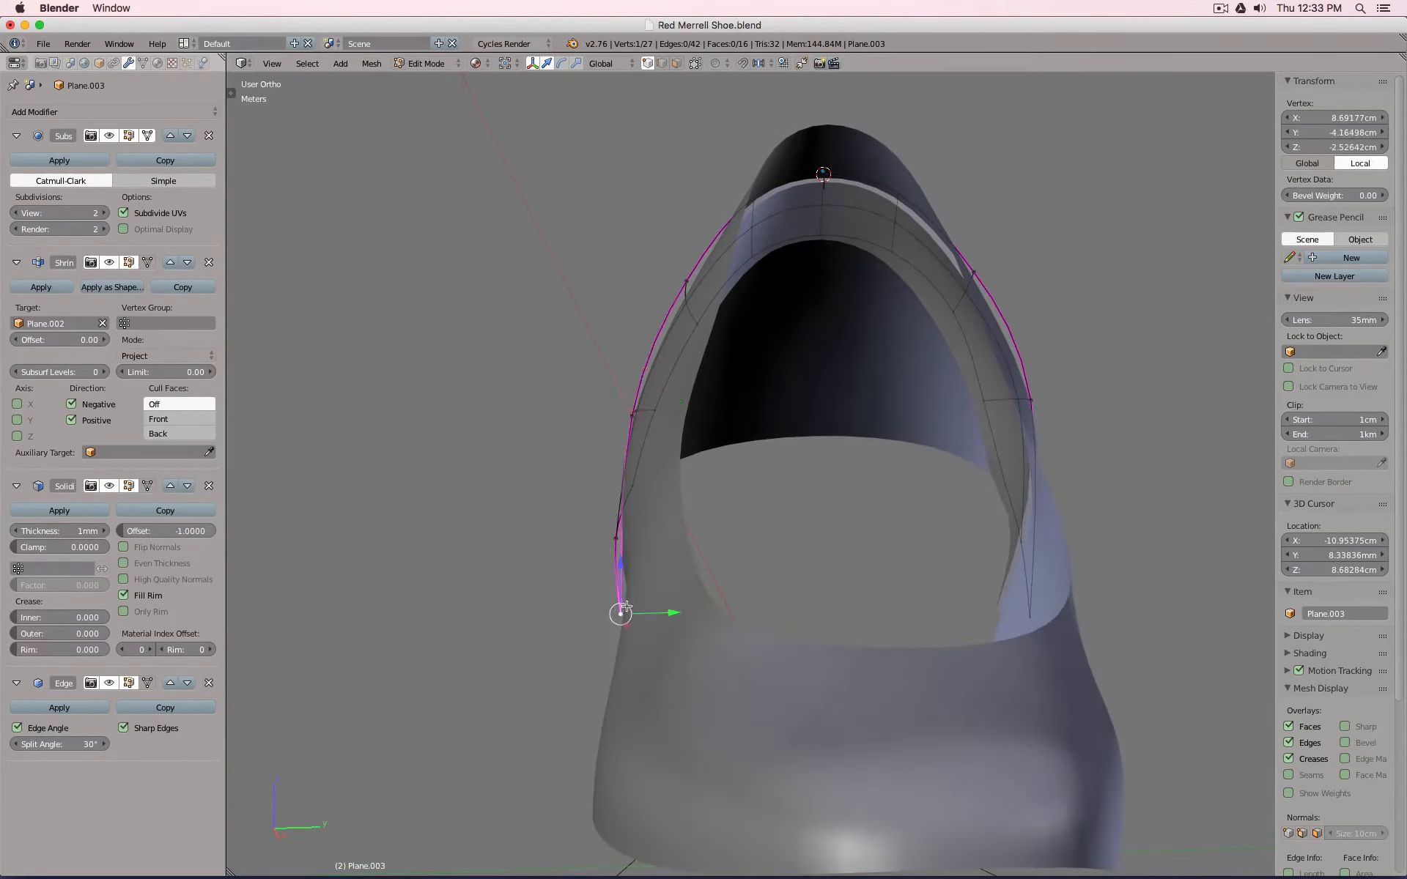
drag(678, 614, 674, 612)
Compare the panel with and without Solidify, set the modifier's offset to 1, and inspect the result in Object Mode.
middle_drag(521, 487, 167, 490)
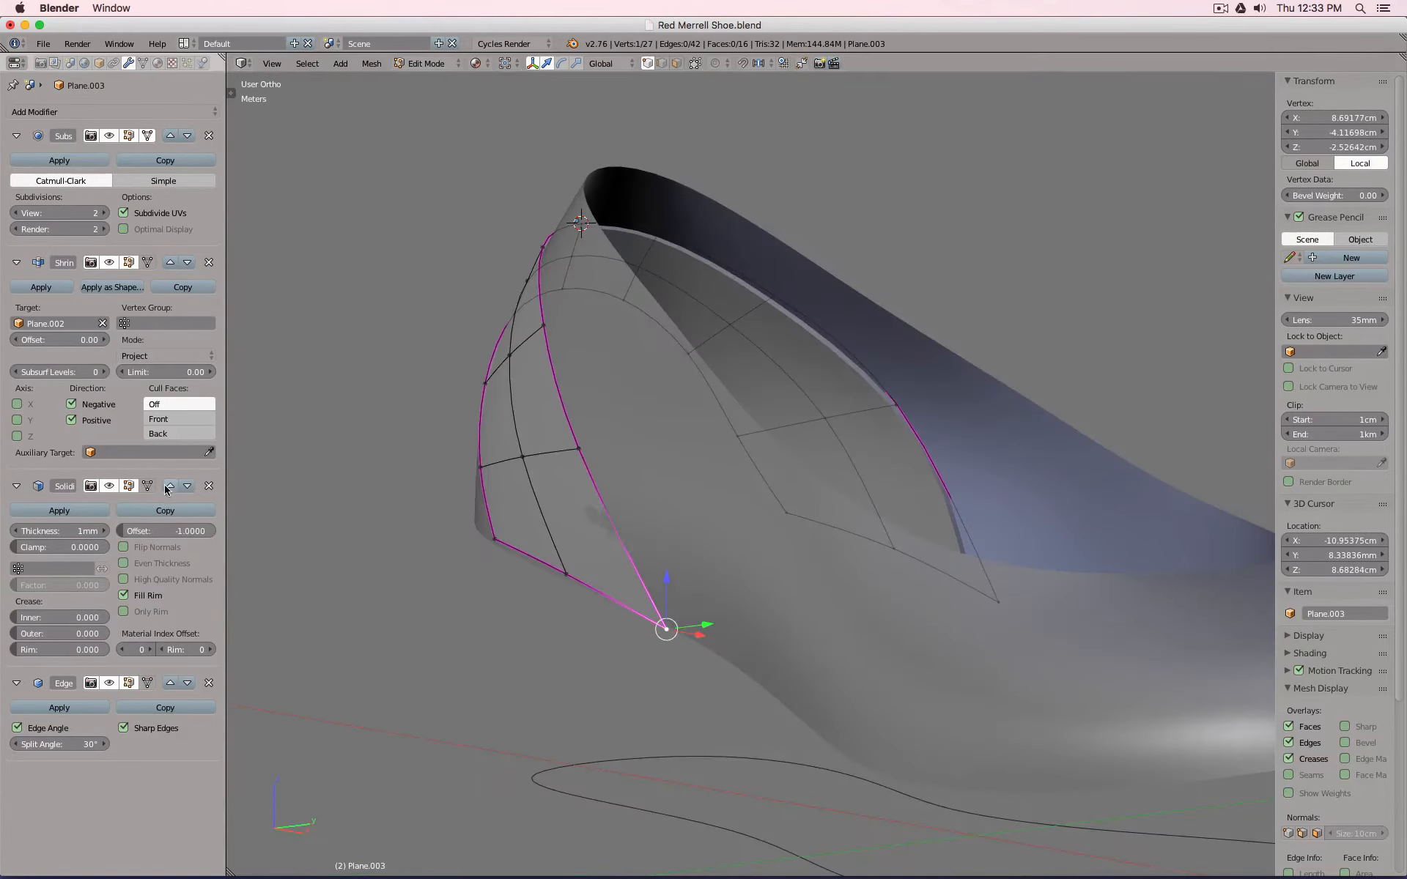
click(108, 486)
click(109, 485)
drag(167, 532, 267, 531)
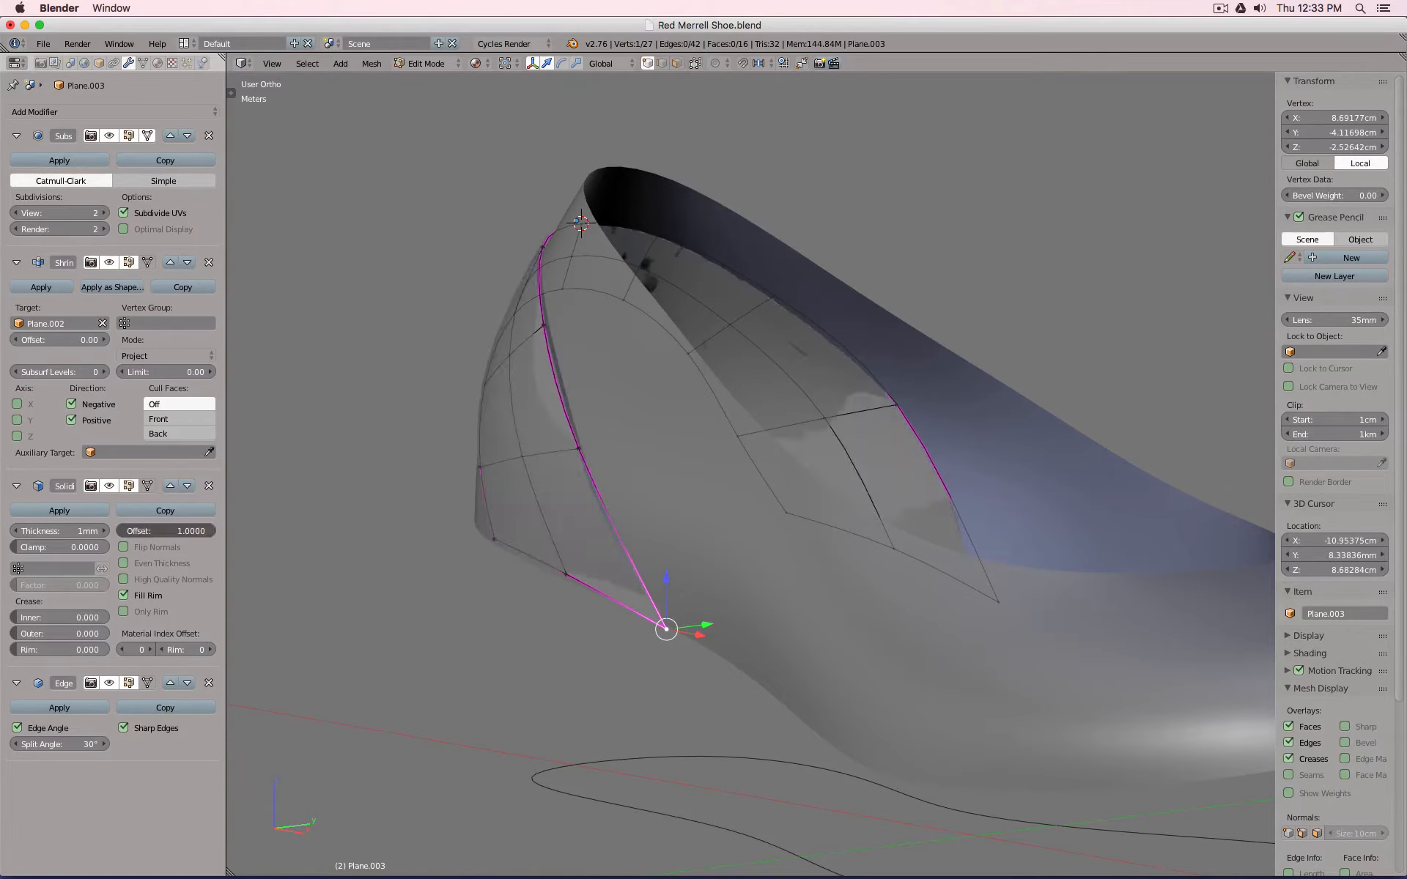
middle_drag(775, 433, 635, 372)
key(Tab)
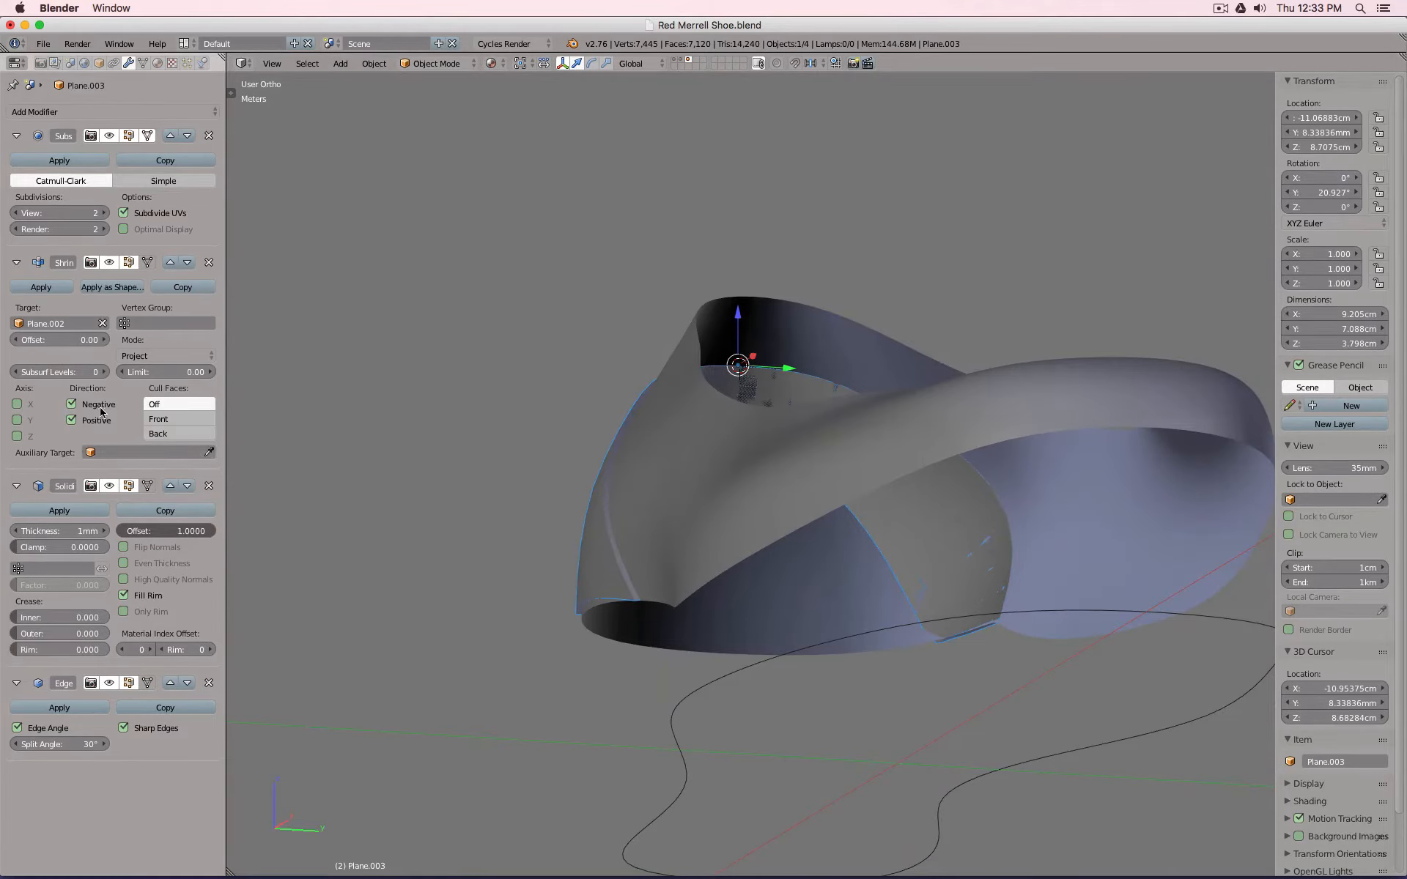
Test the Shrinkwrap modifier's Negative and Positive directions with Solidify hidden, leaving both directions enabled, and check the panel against the upper.
click(71, 404)
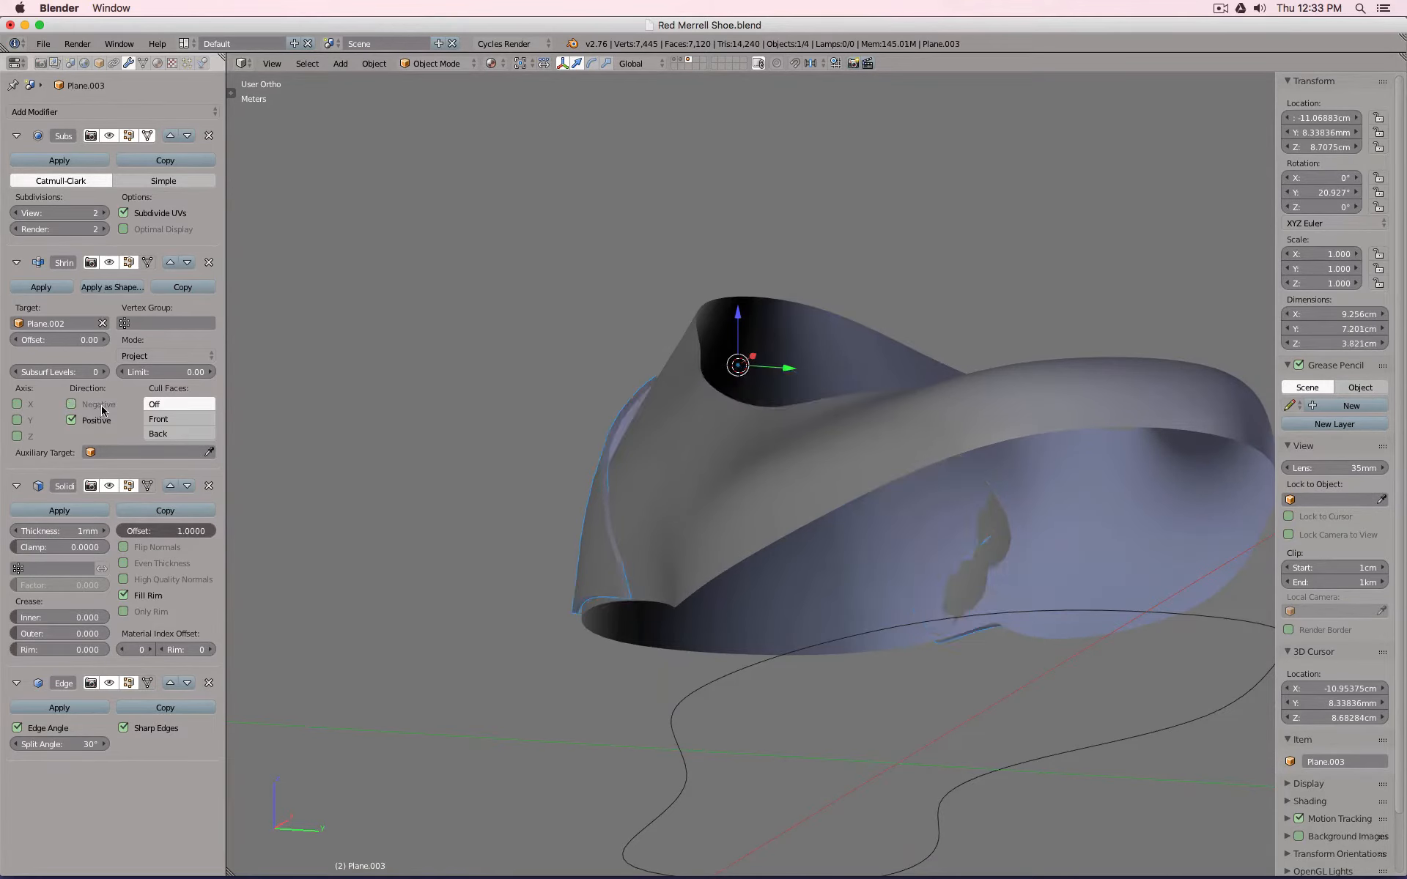
click(109, 486)
middle_drag(407, 451, 573, 443)
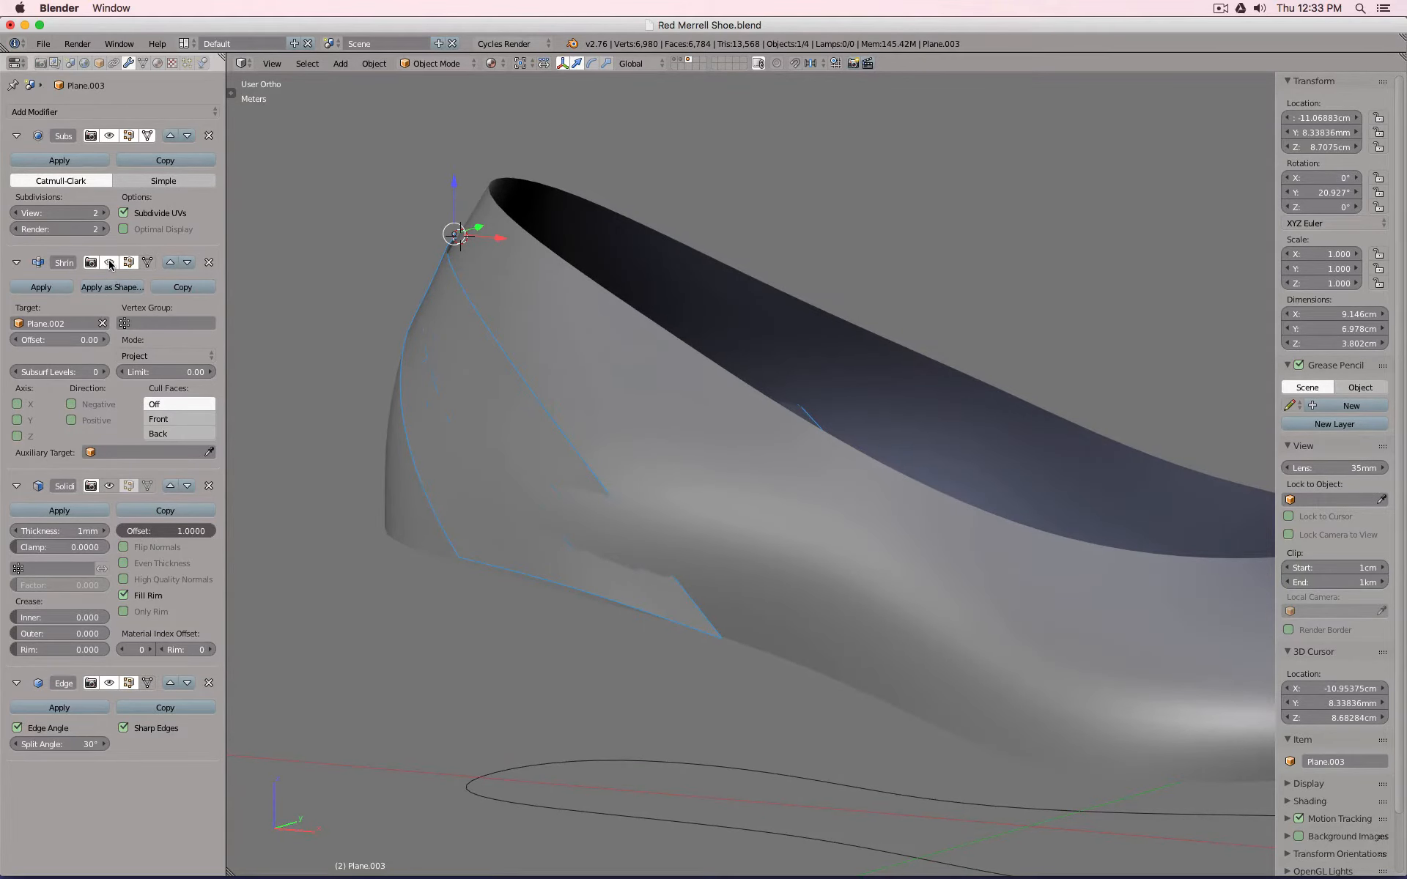
click(71, 404)
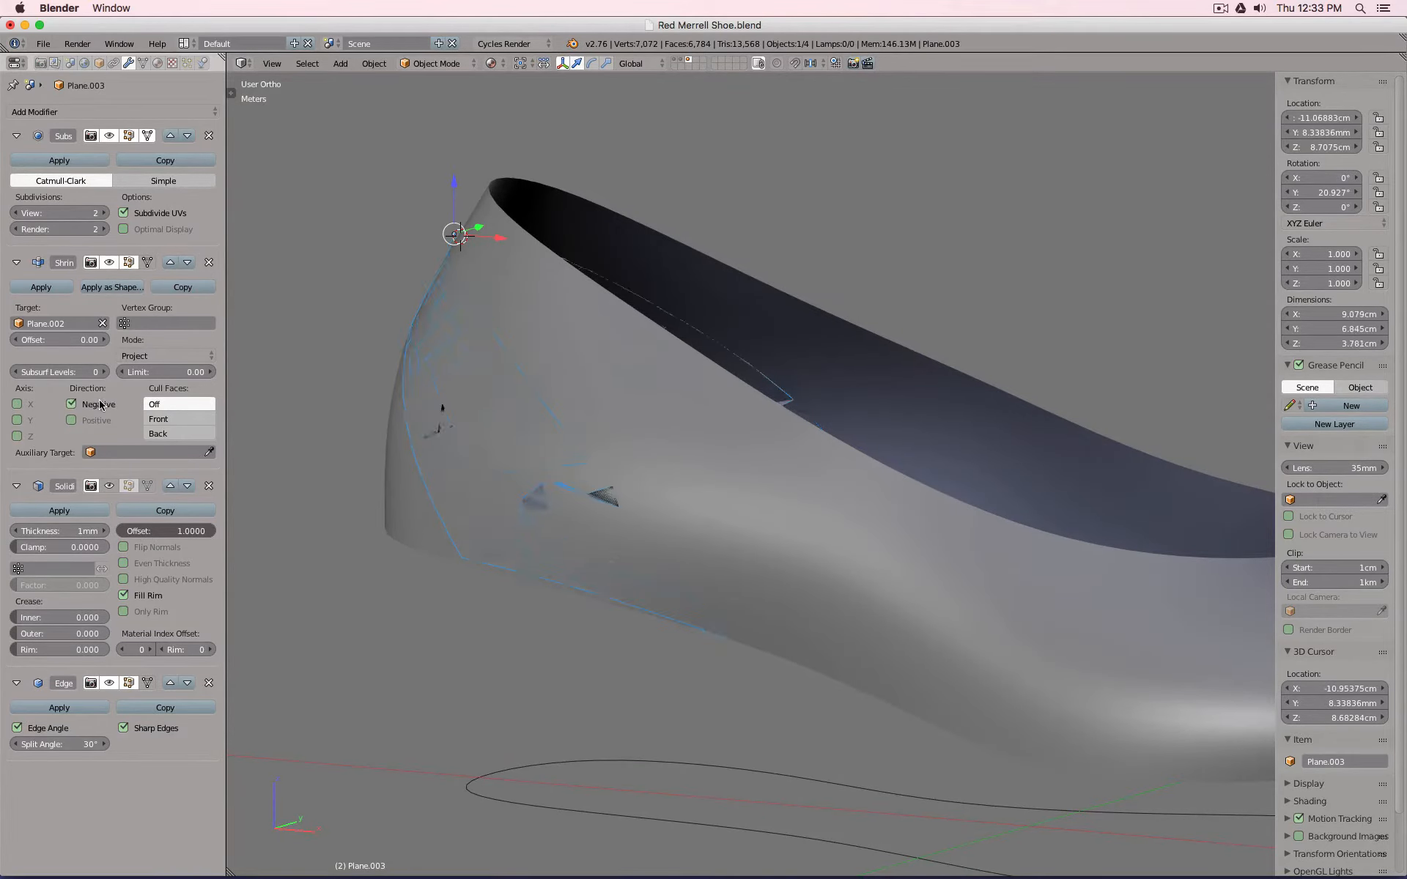
click(101, 420)
mouse_move(659, 396)
middle_down()
mouse_move(706, 389)
mouse_move(639, 392)
mouse_move(669, 389)
middle_up()
key(Tab)
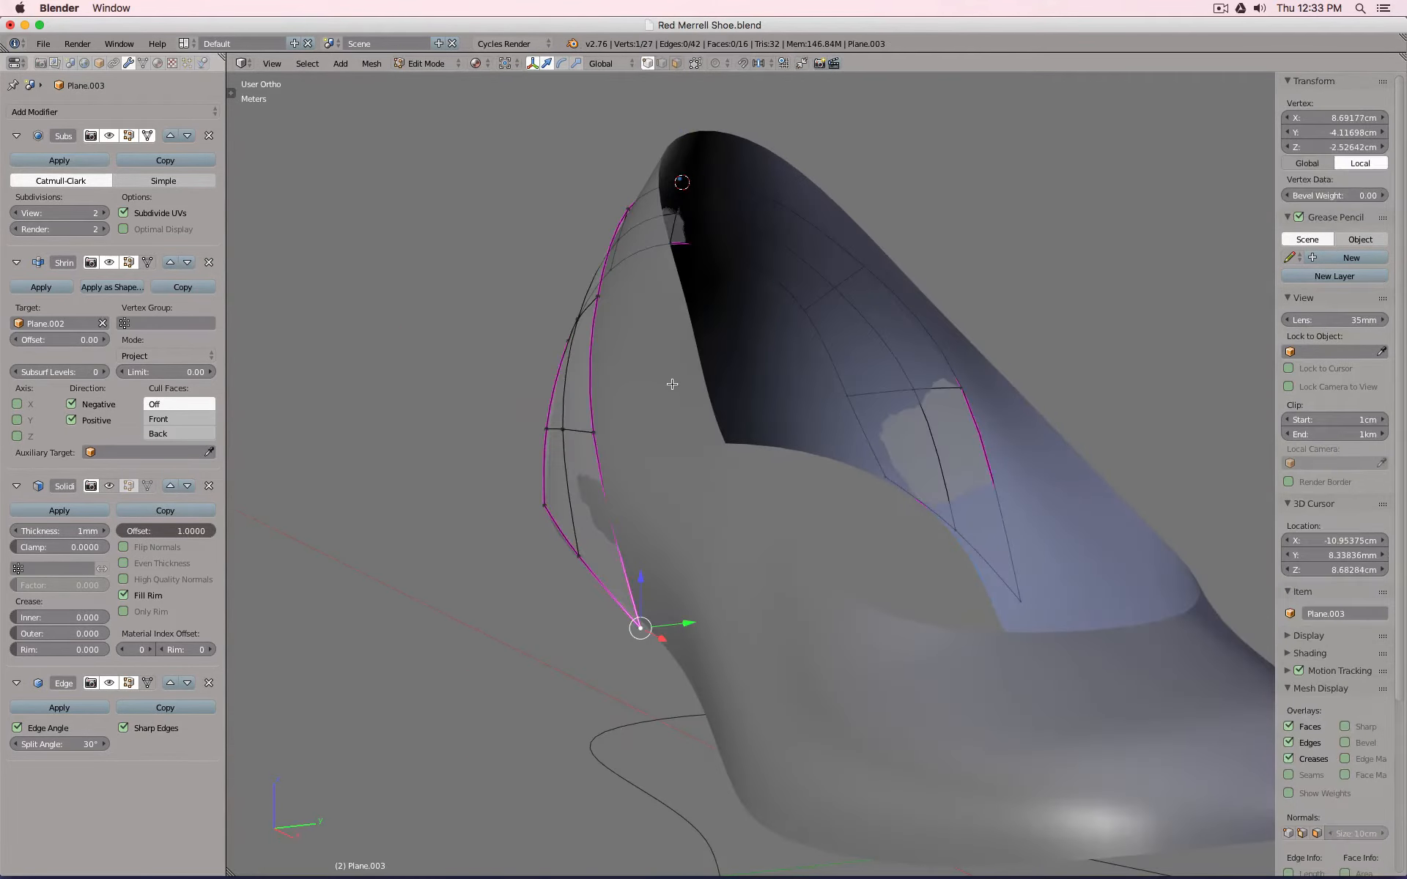
key(Tab)
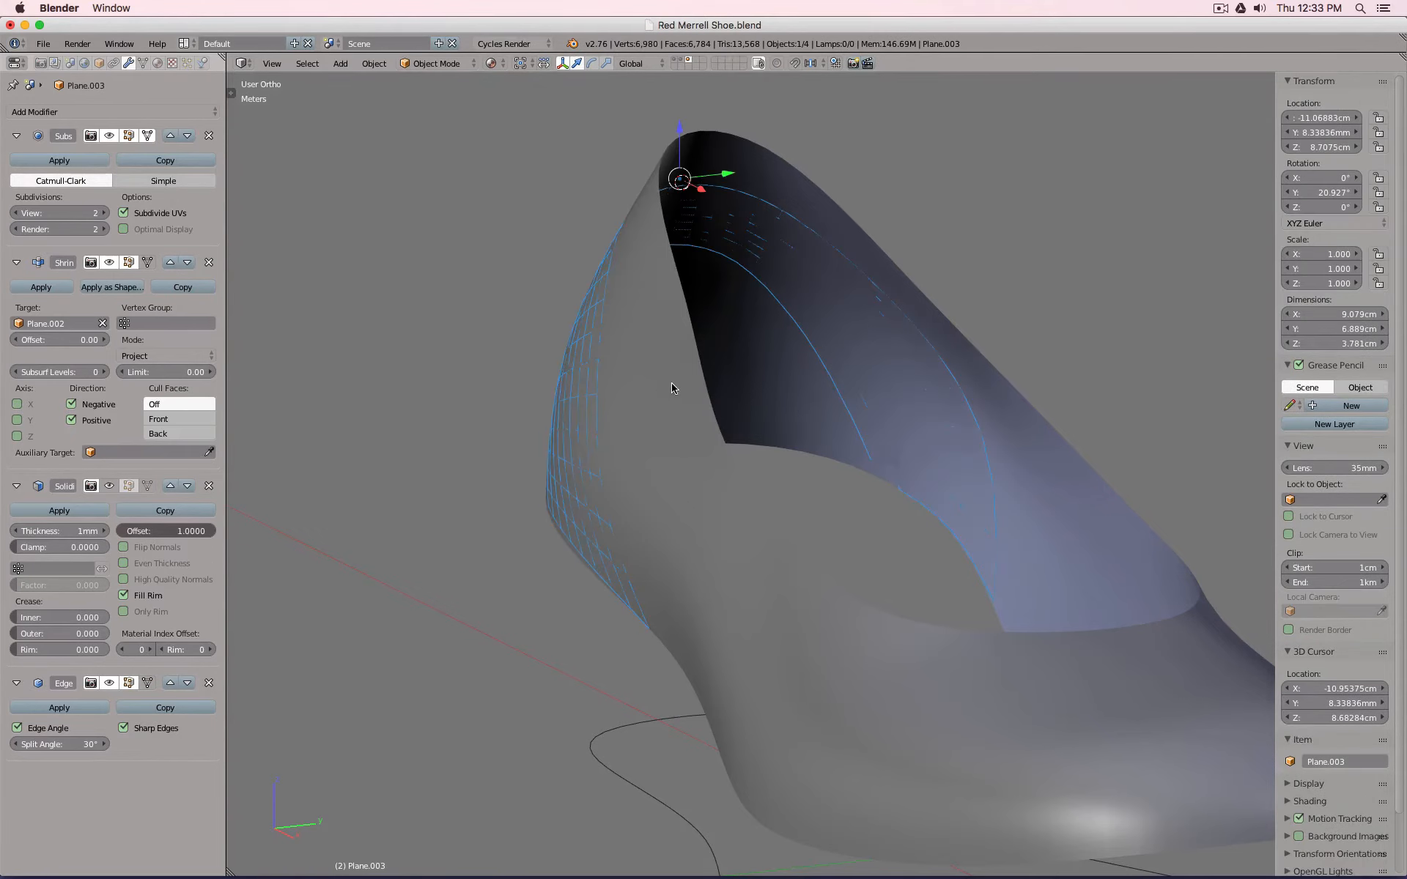
middle_drag(634, 396, 776, 376)
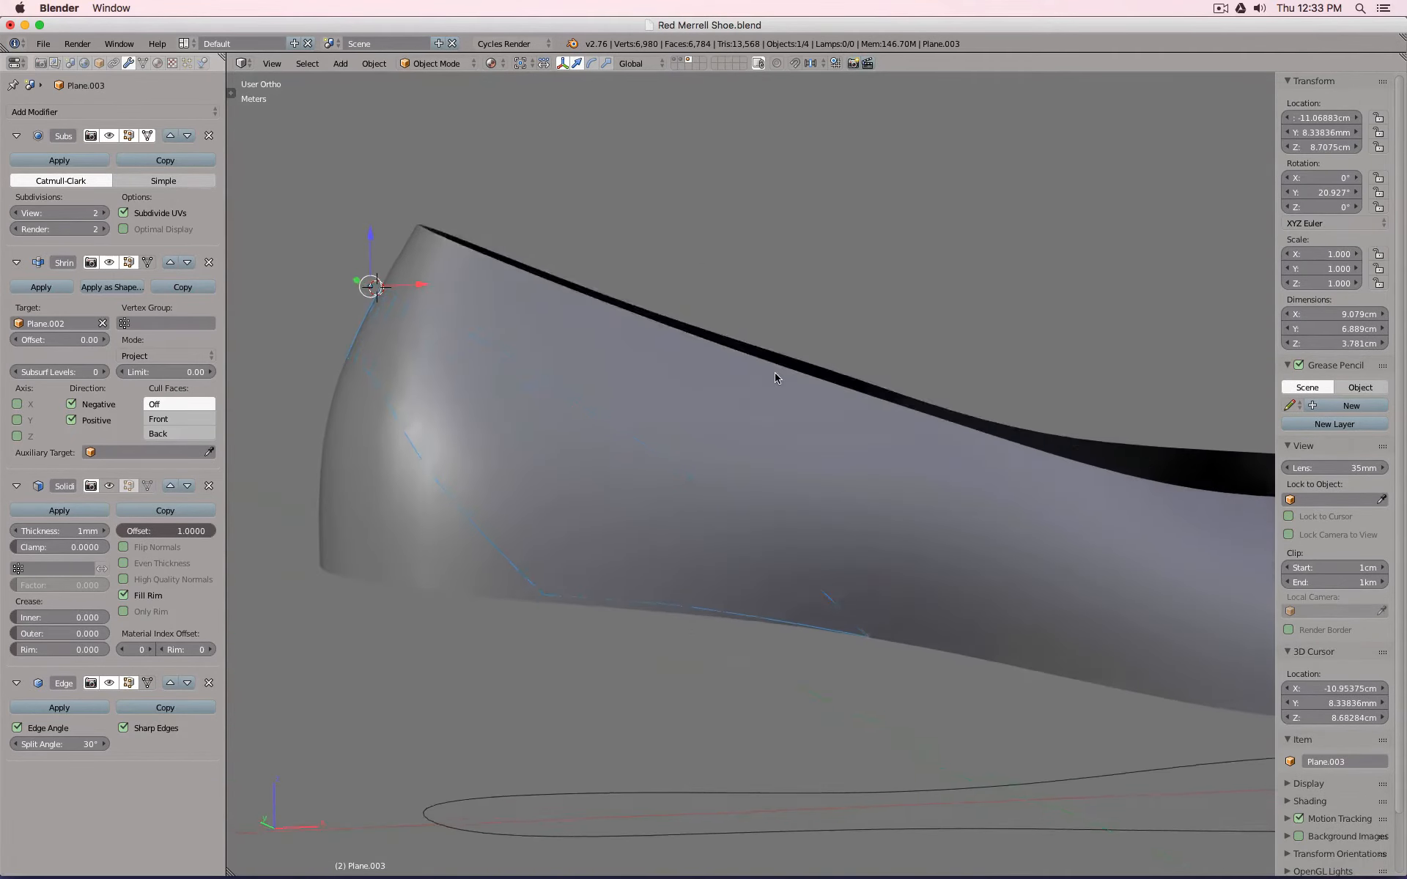
Lower the panel's rear lower corner slightly and move the middle lower-edge vertex about 0.48 mm down along Z on the same side.
key(Tab)
right_click(548, 588)
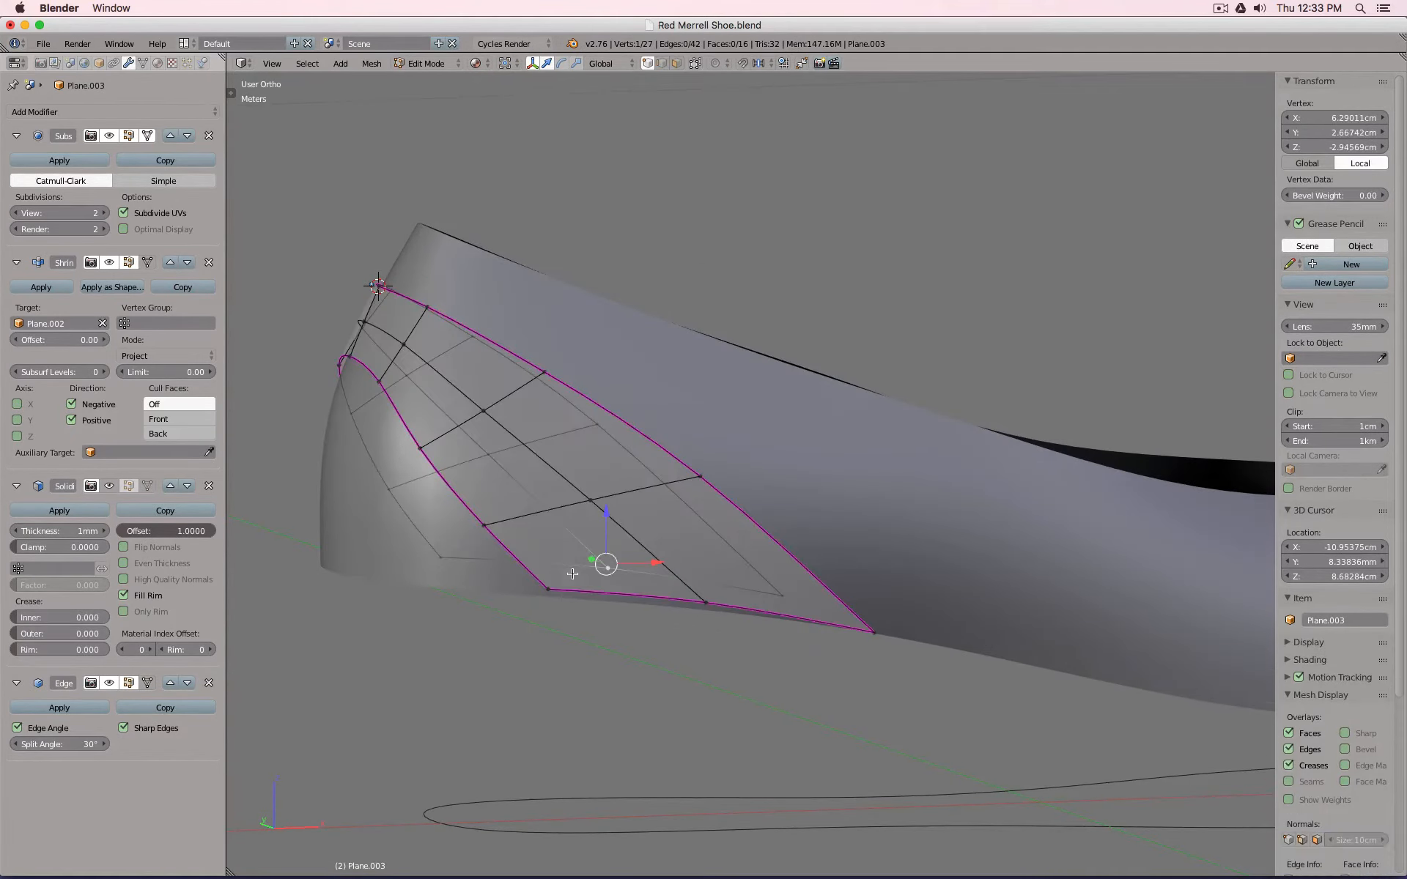
drag(548, 546, 548, 544)
click(553, 546)
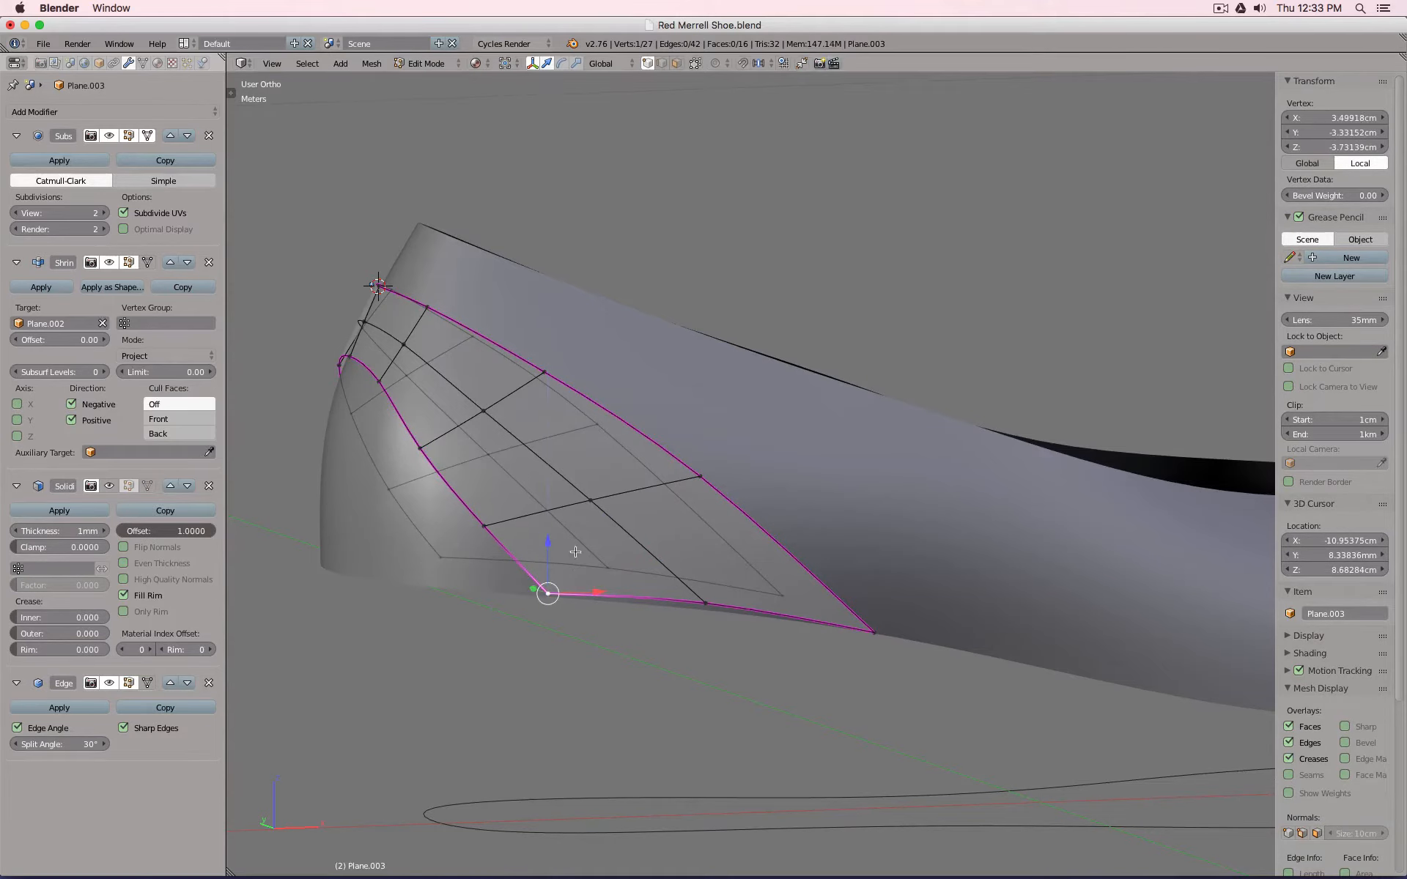
right_click(704, 600)
key(g)
key(z)
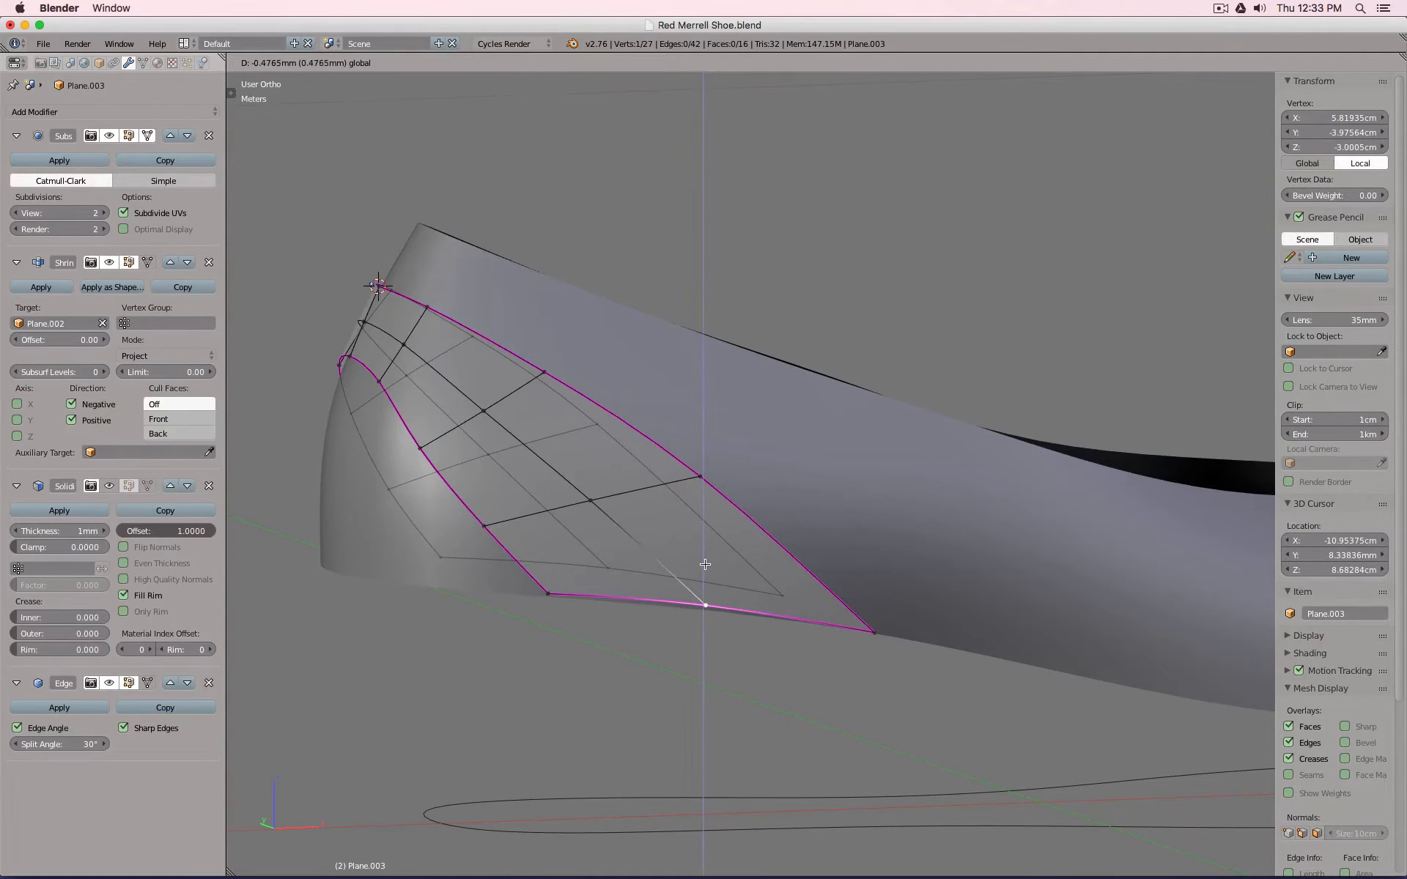
click(705, 565)
Inspect the panel's lower corner on the opposite side and turn Solidify's viewport display back on to check the fit all around.
key(Tab)
scroll(817, 573, down, 2)
middle_drag(828, 571, 450, 577)
key(Tab)
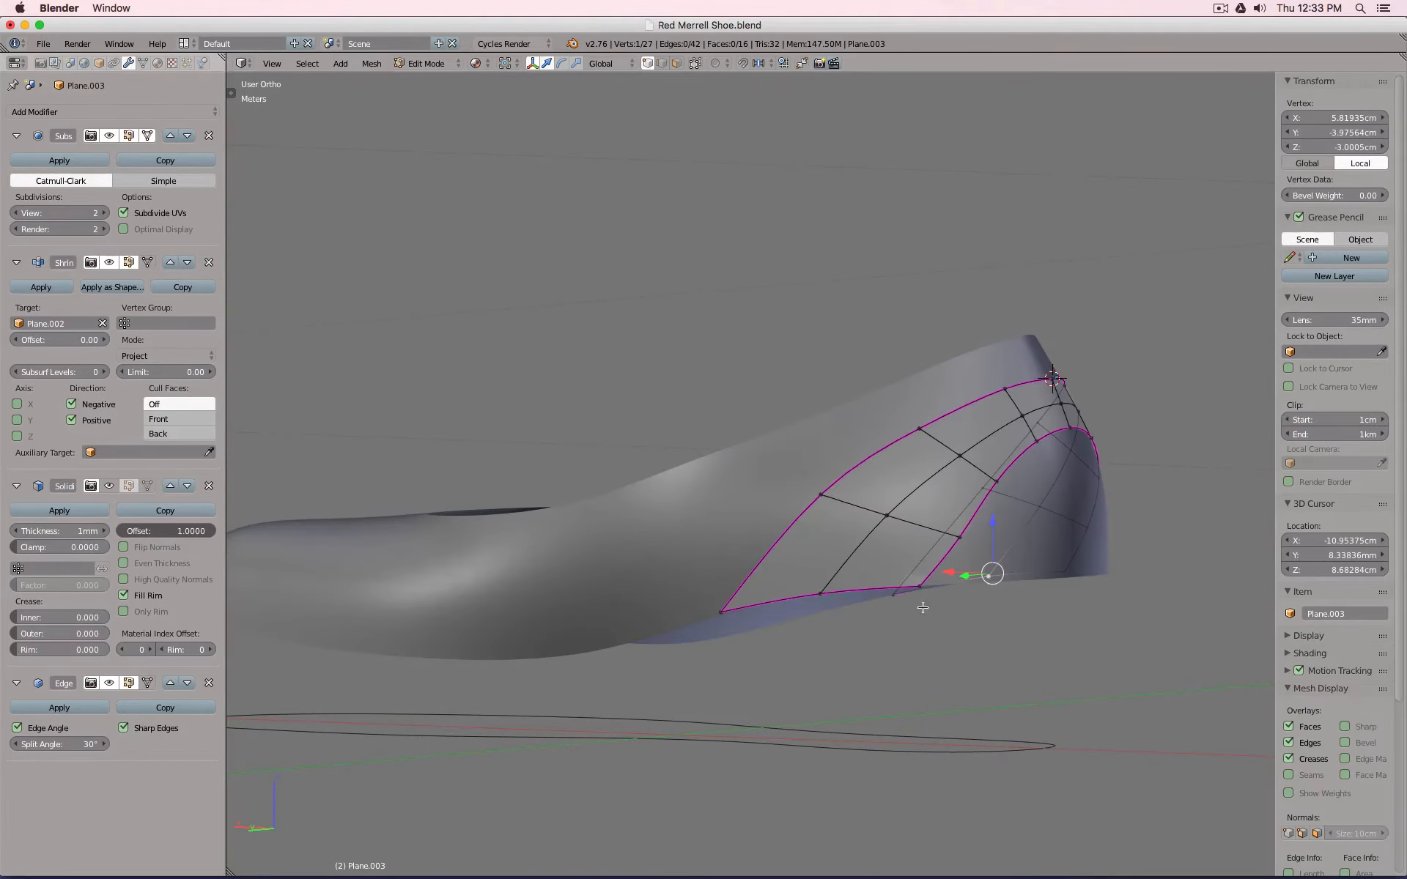
right_click(922, 595)
key(Tab)
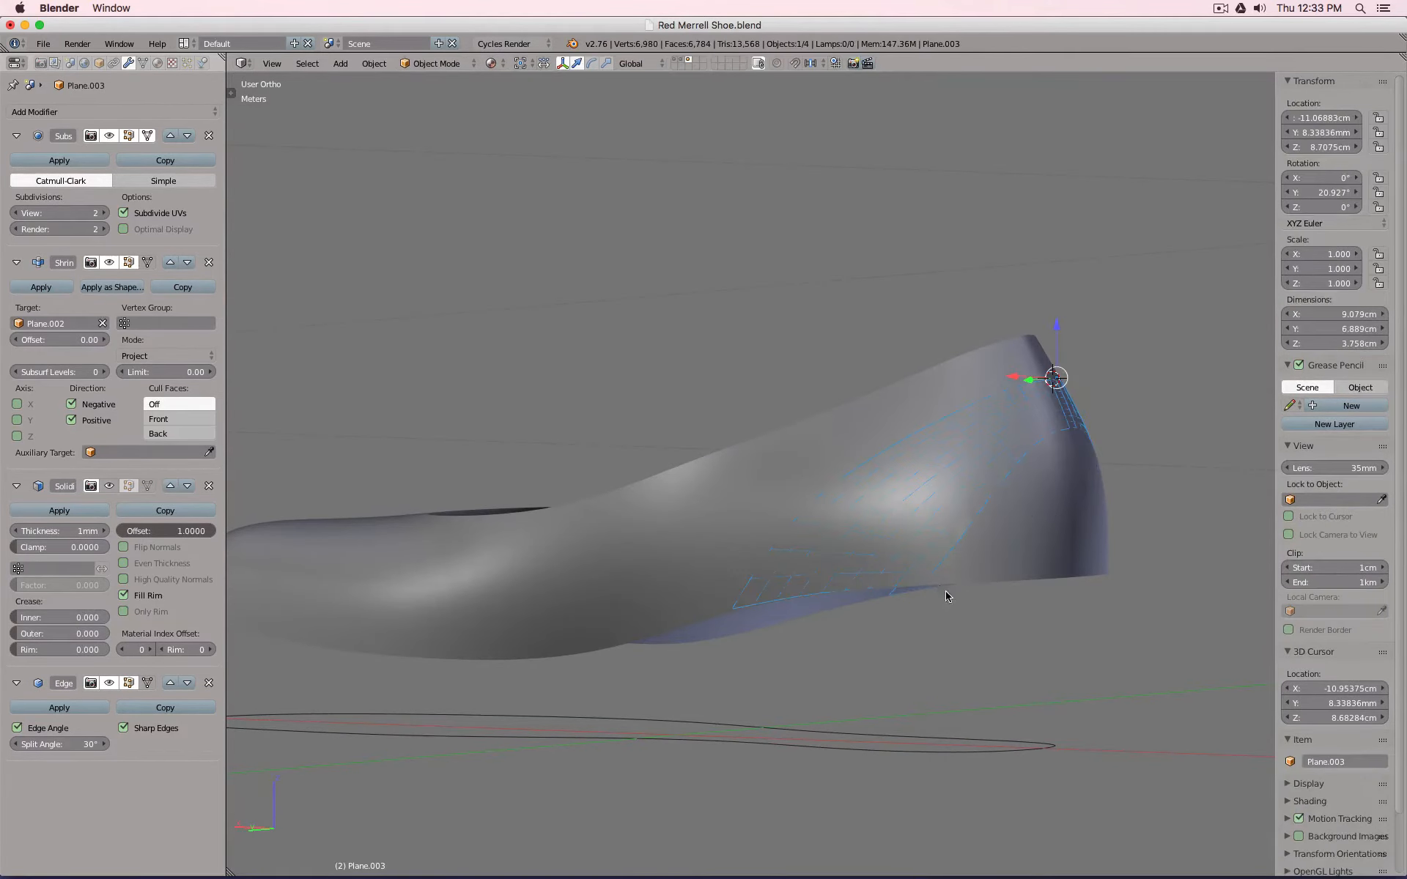
middle_drag(943, 591, 349, 647)
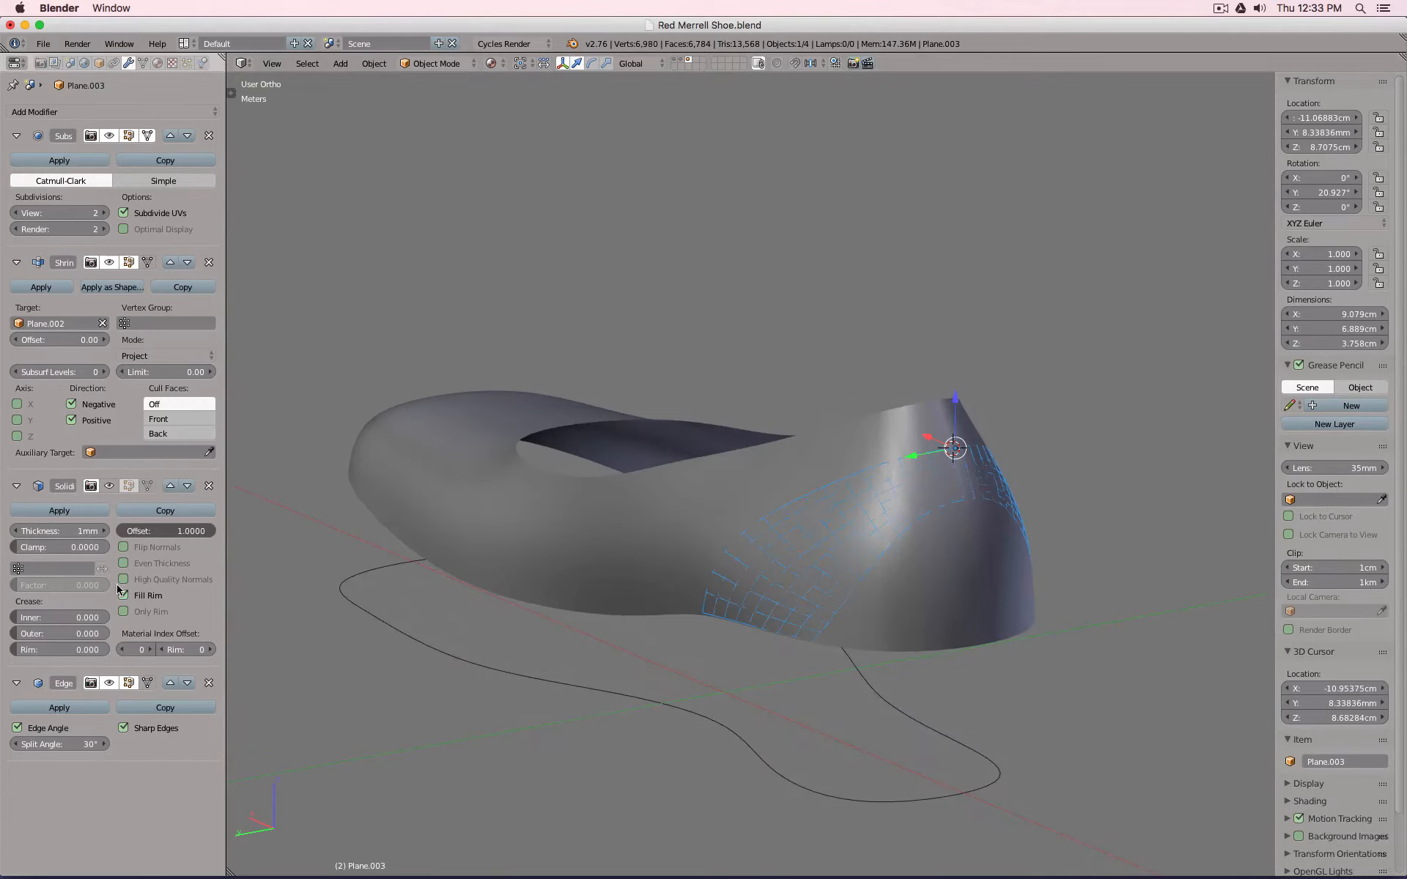
click(109, 486)
middle_drag(255, 519, 874, 568)
scroll(873, 568, down, 1)
key(KP_1)
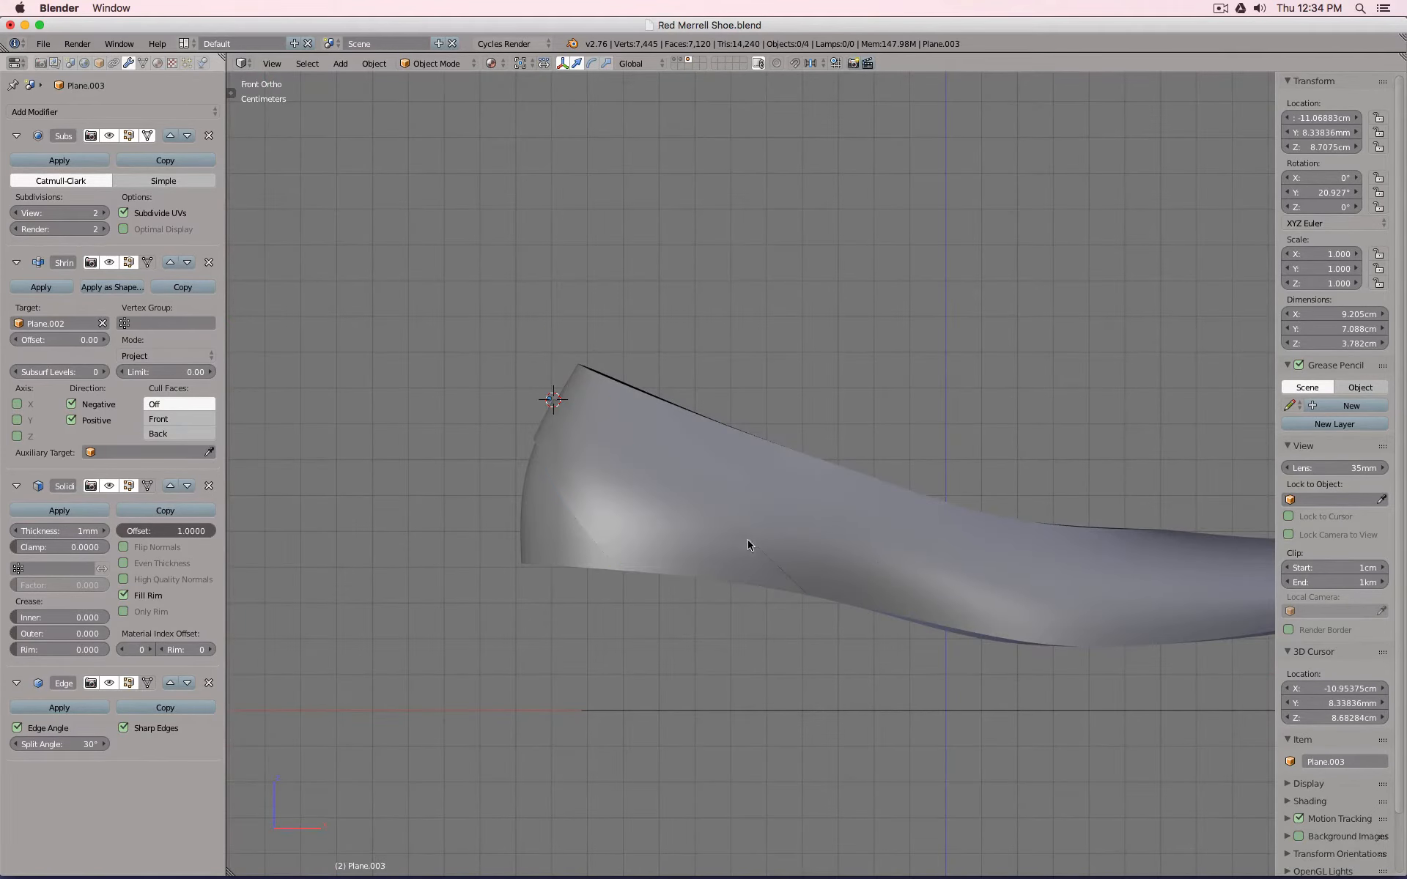
middle_drag(749, 542, 1014, 552)
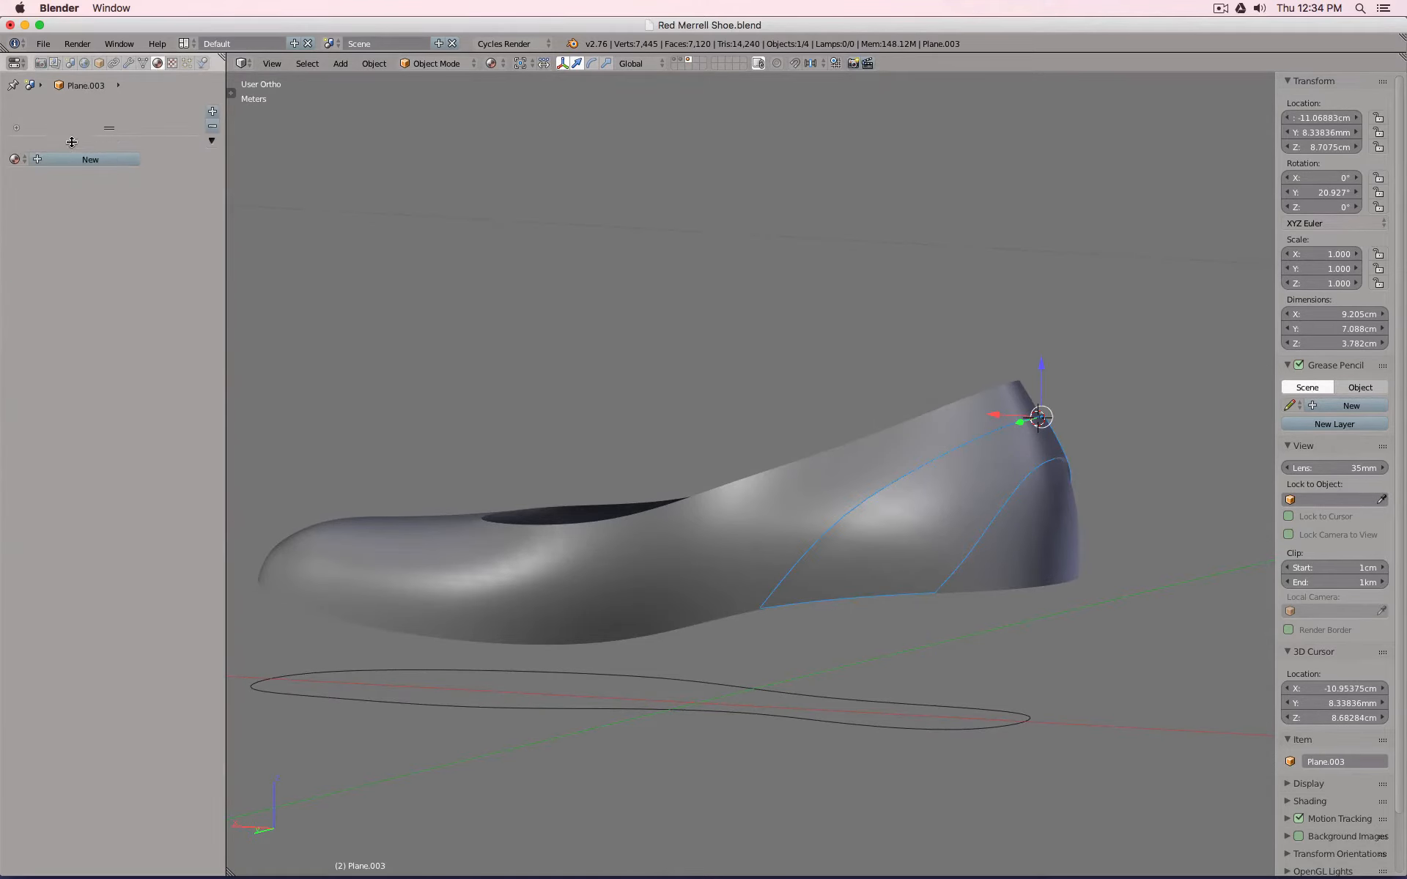
Add a new material to the heel panel and deselect everything.
click(90, 159)
mouse_move(734, 508)
middle_down()
mouse_move(596, 464)
mouse_move(726, 483)
middle_up()
key(a)
Examine the heel panel from the front, side and back, compare it with the red scan, and return to the modeled shoe's layer.
mouse_move(802, 529)
middle_down()
mouse_move(838, 411)
mouse_move(804, 513)
middle_up()
key(KP_1)
key(KP_3)
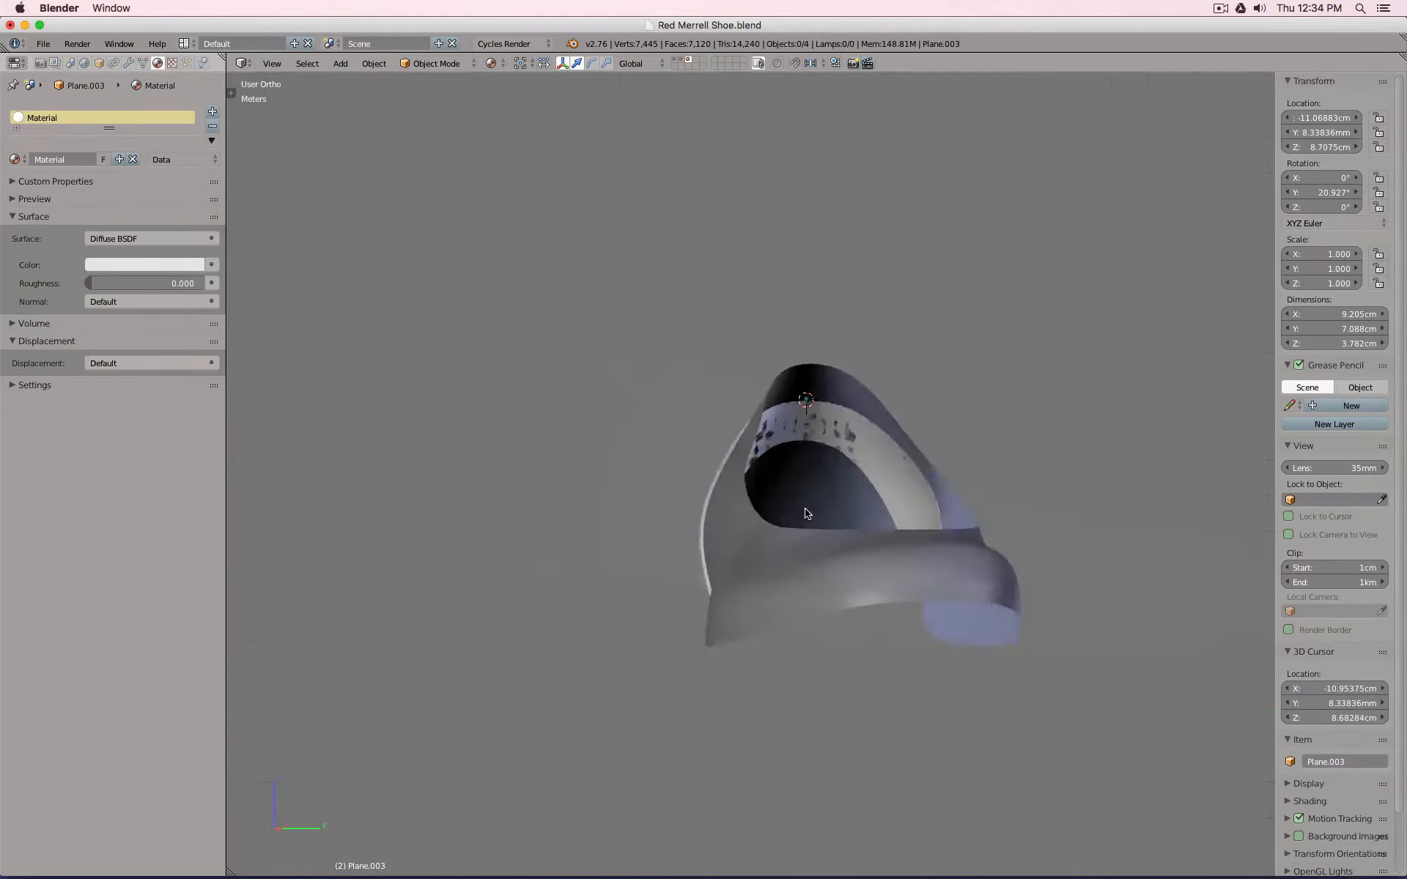
key(KP_1)
key(KP_3)
key(ctrl+KP_3)
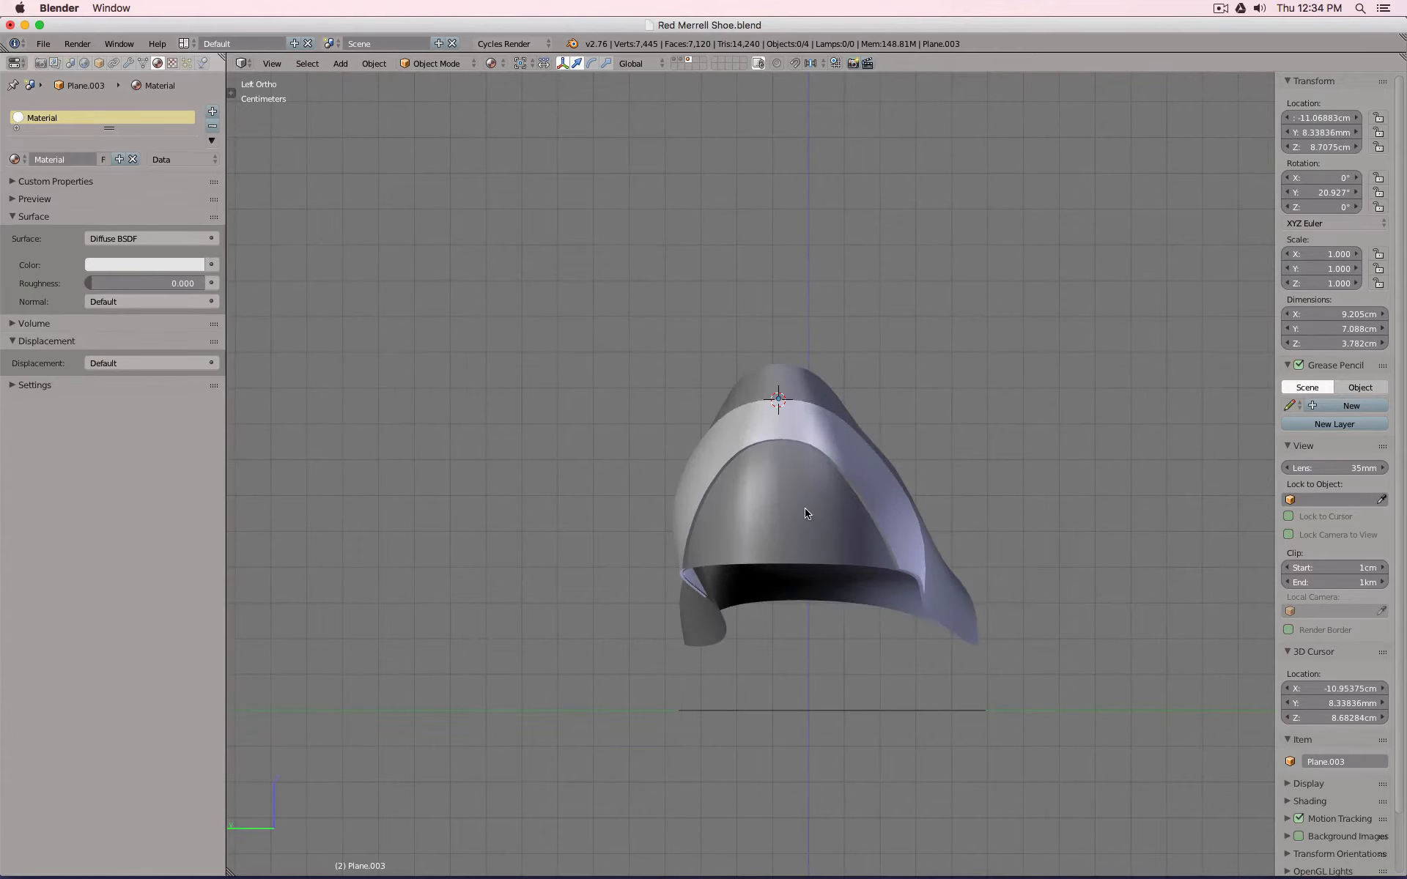
middle_drag(614, 456, 1047, 481)
key(KP_1)
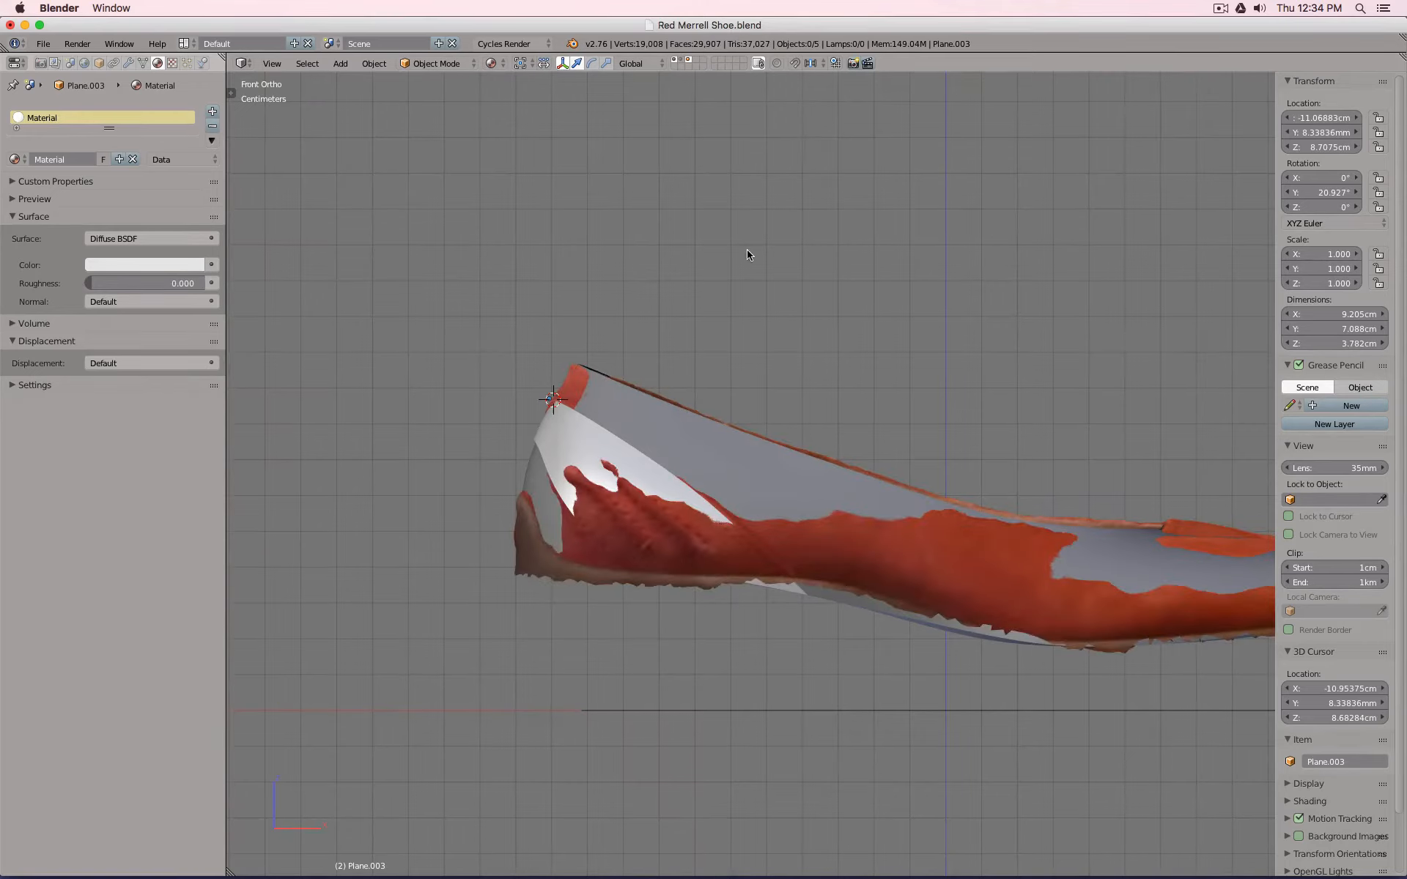
middle_drag(747, 254, 1046, 482)
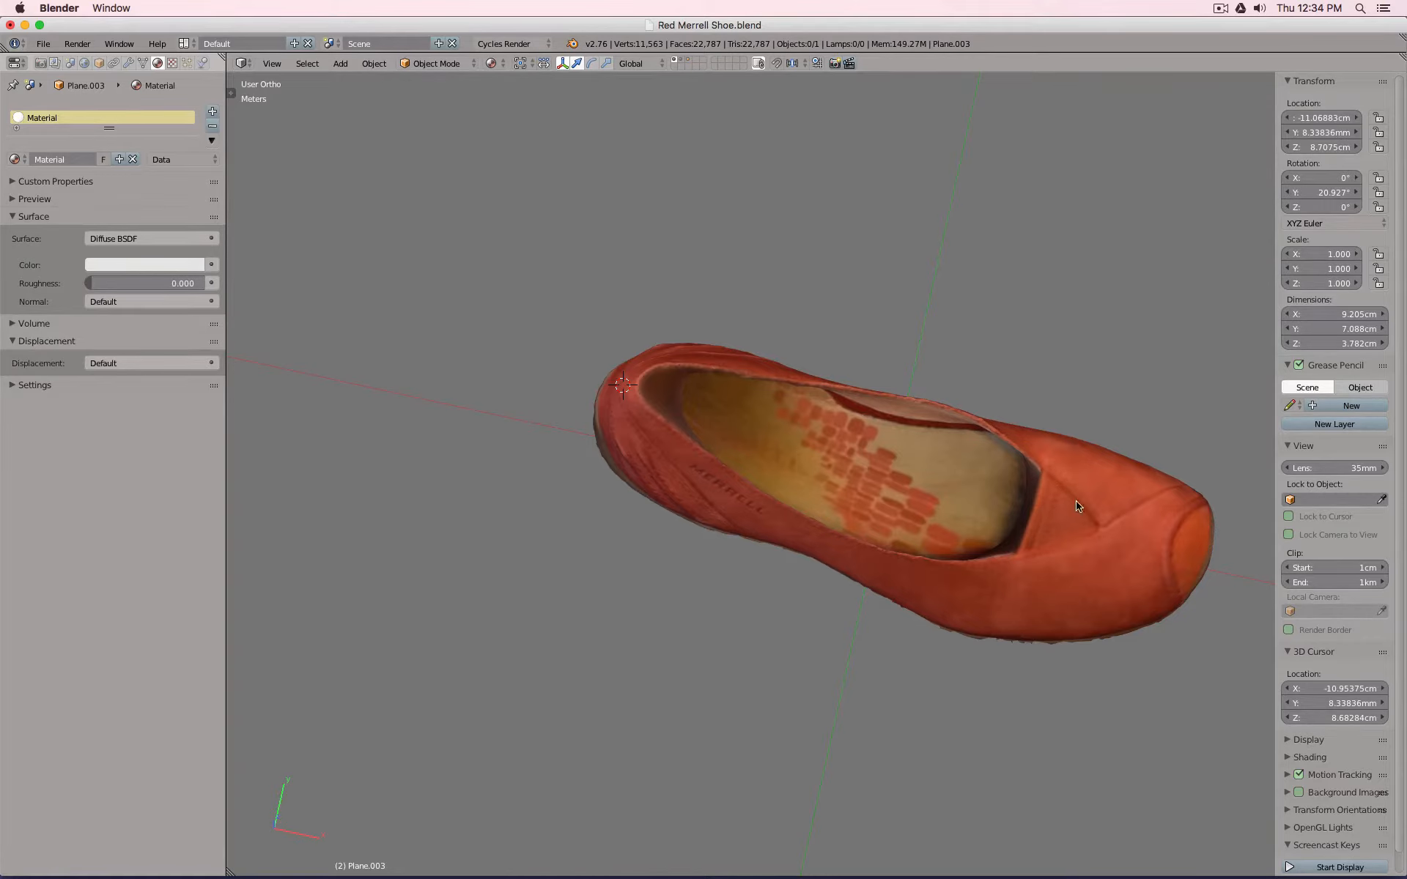
middle_drag(1028, 546, 1094, 454)
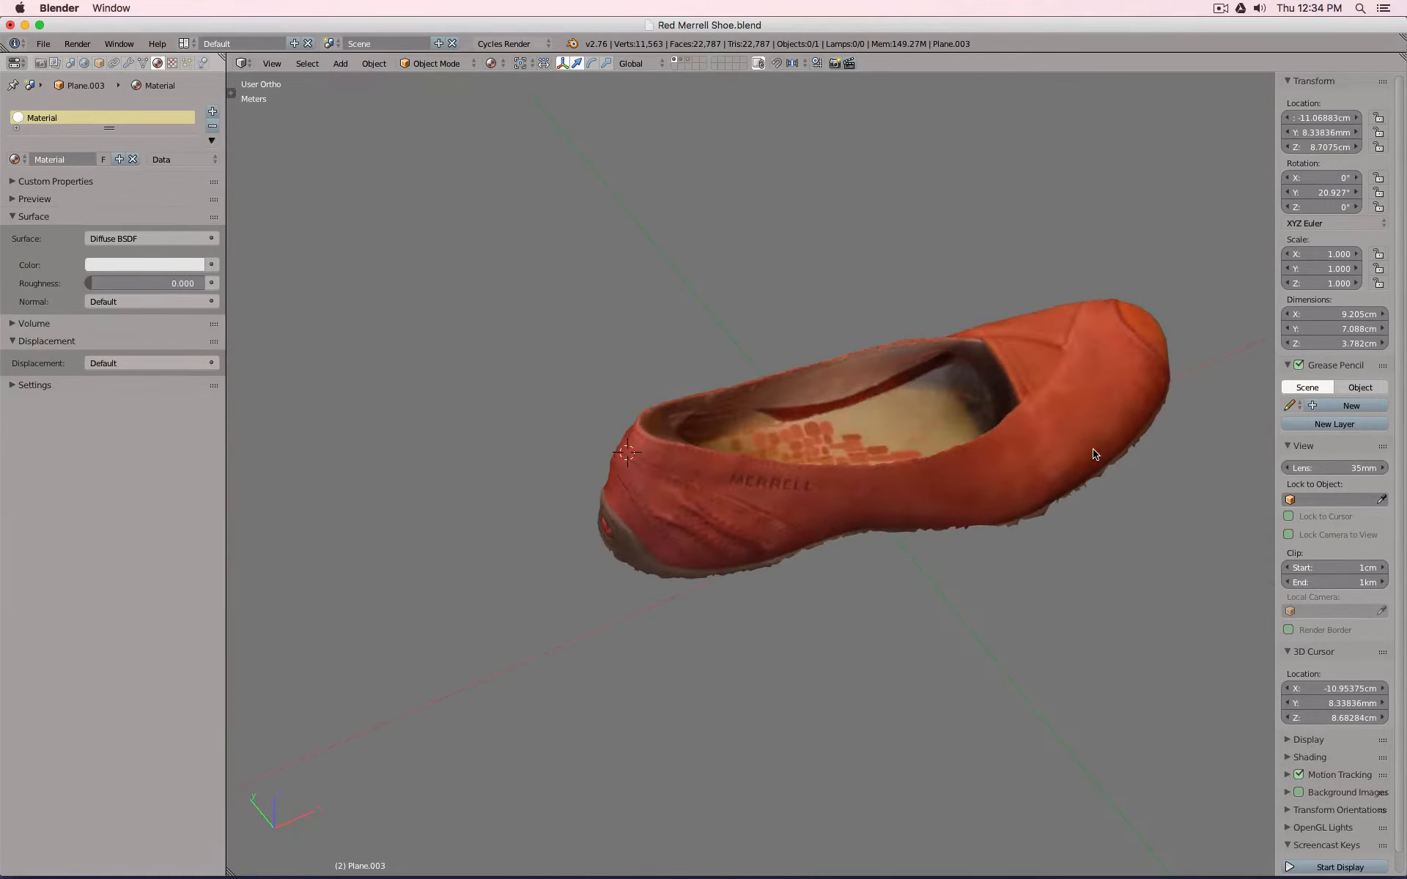
click(689, 62)
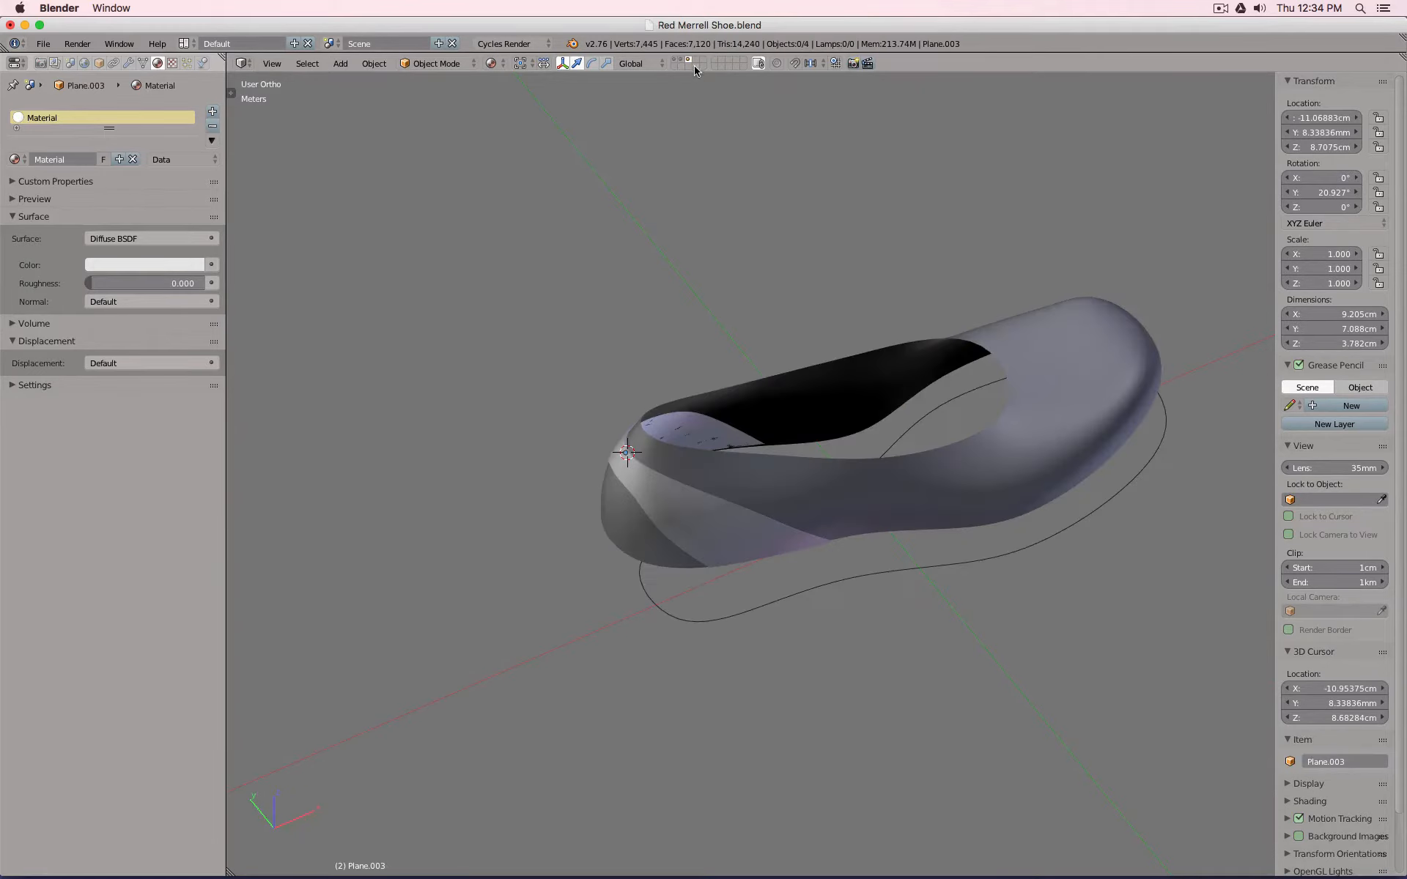
Add a Solidify modifier to the upper and set its thickness to 1 mm.
click(807, 377)
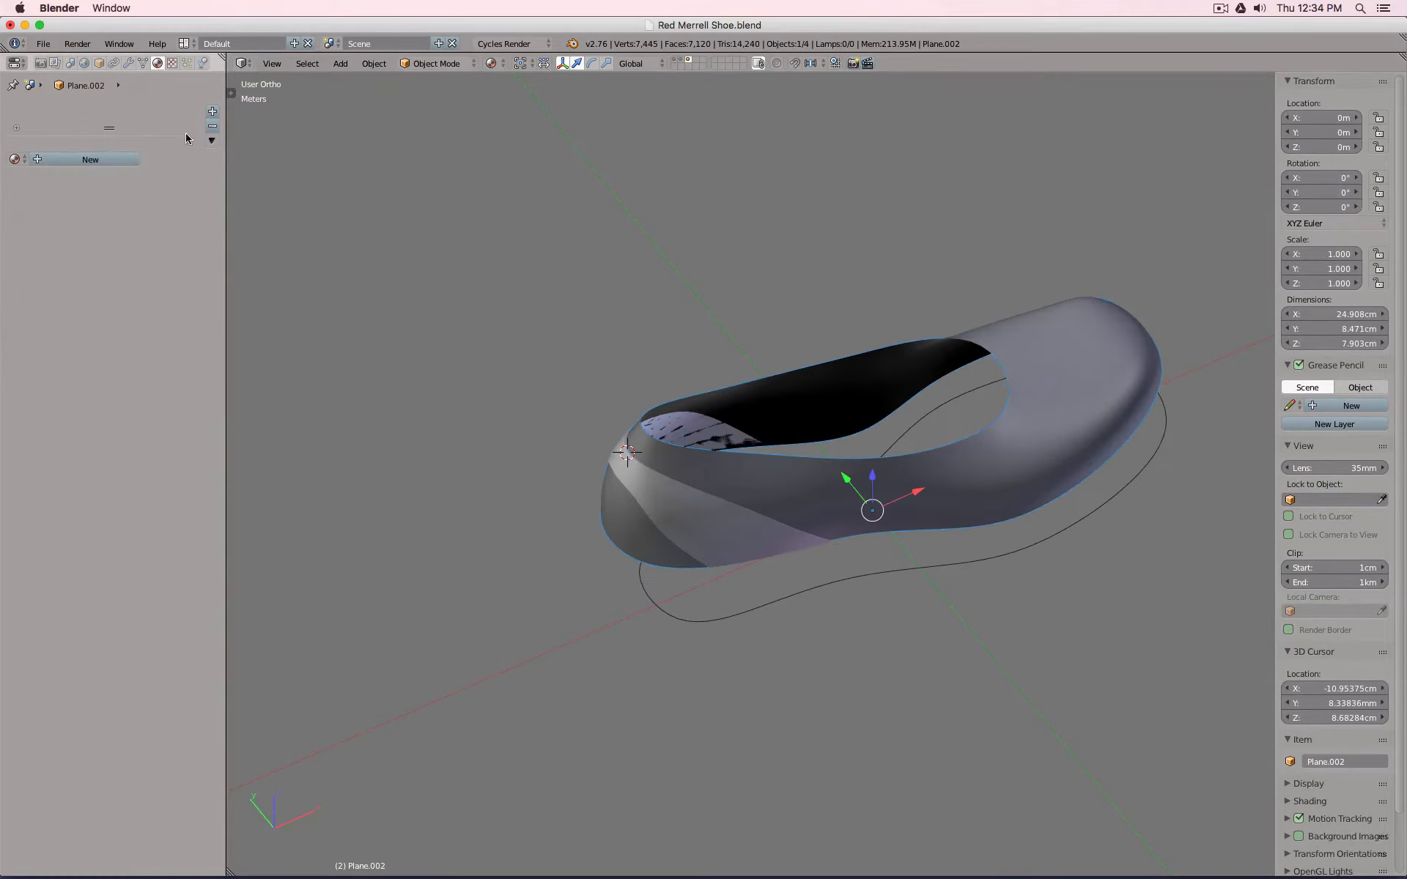
click(129, 63)
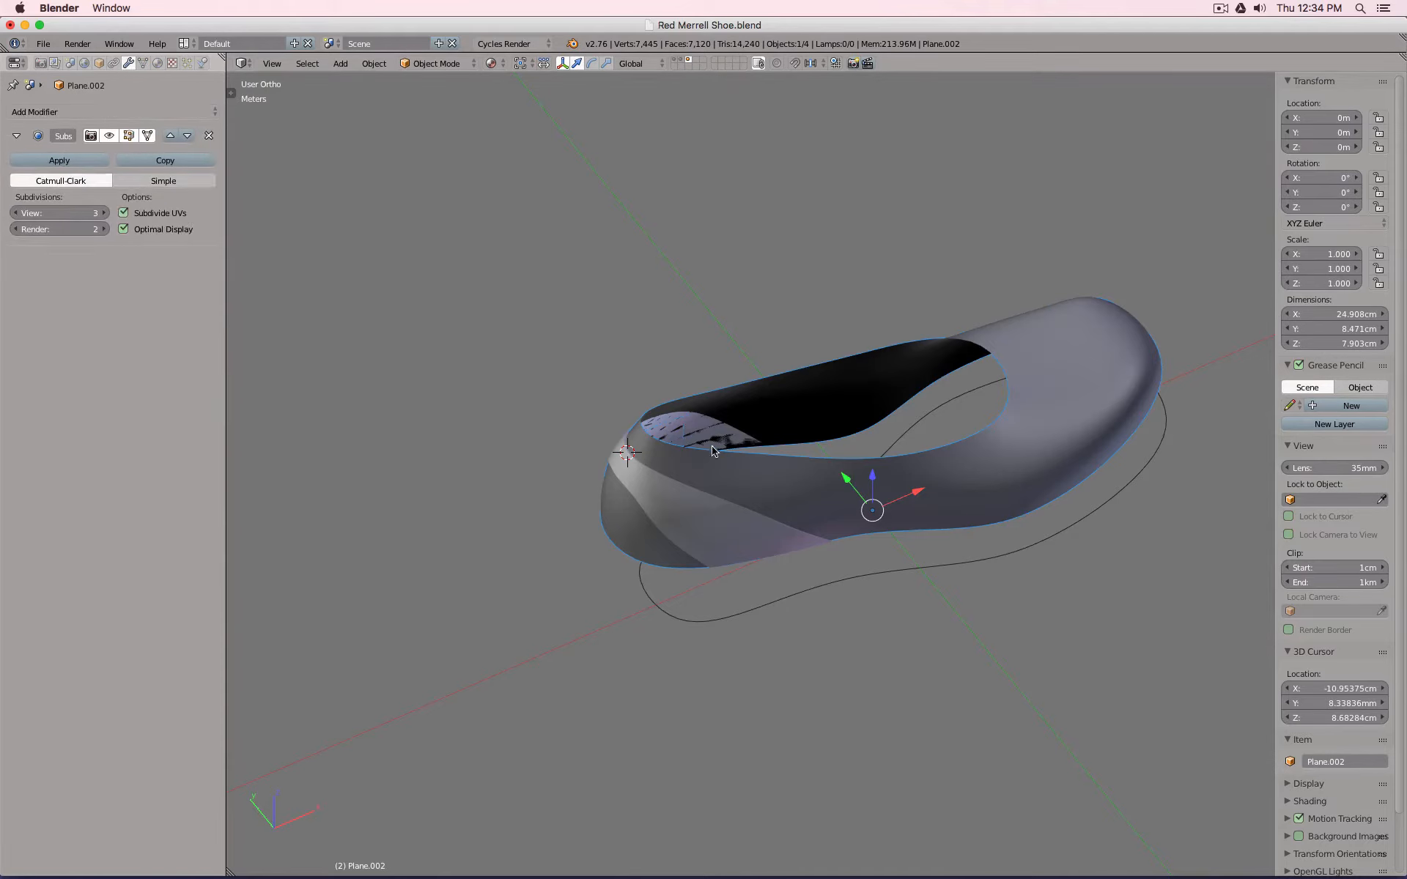
right_click(664, 509)
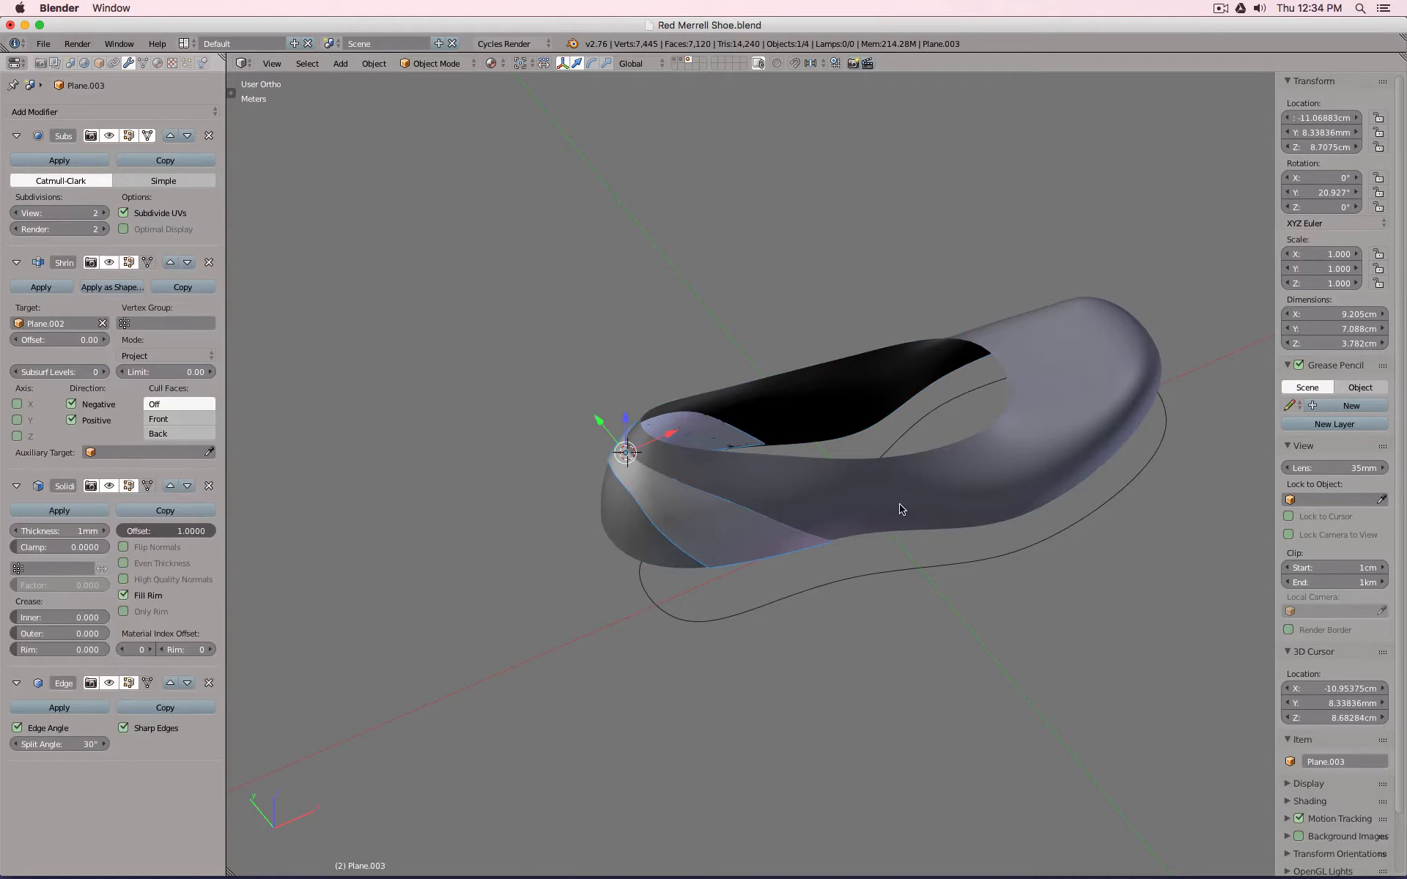
right_click(956, 489)
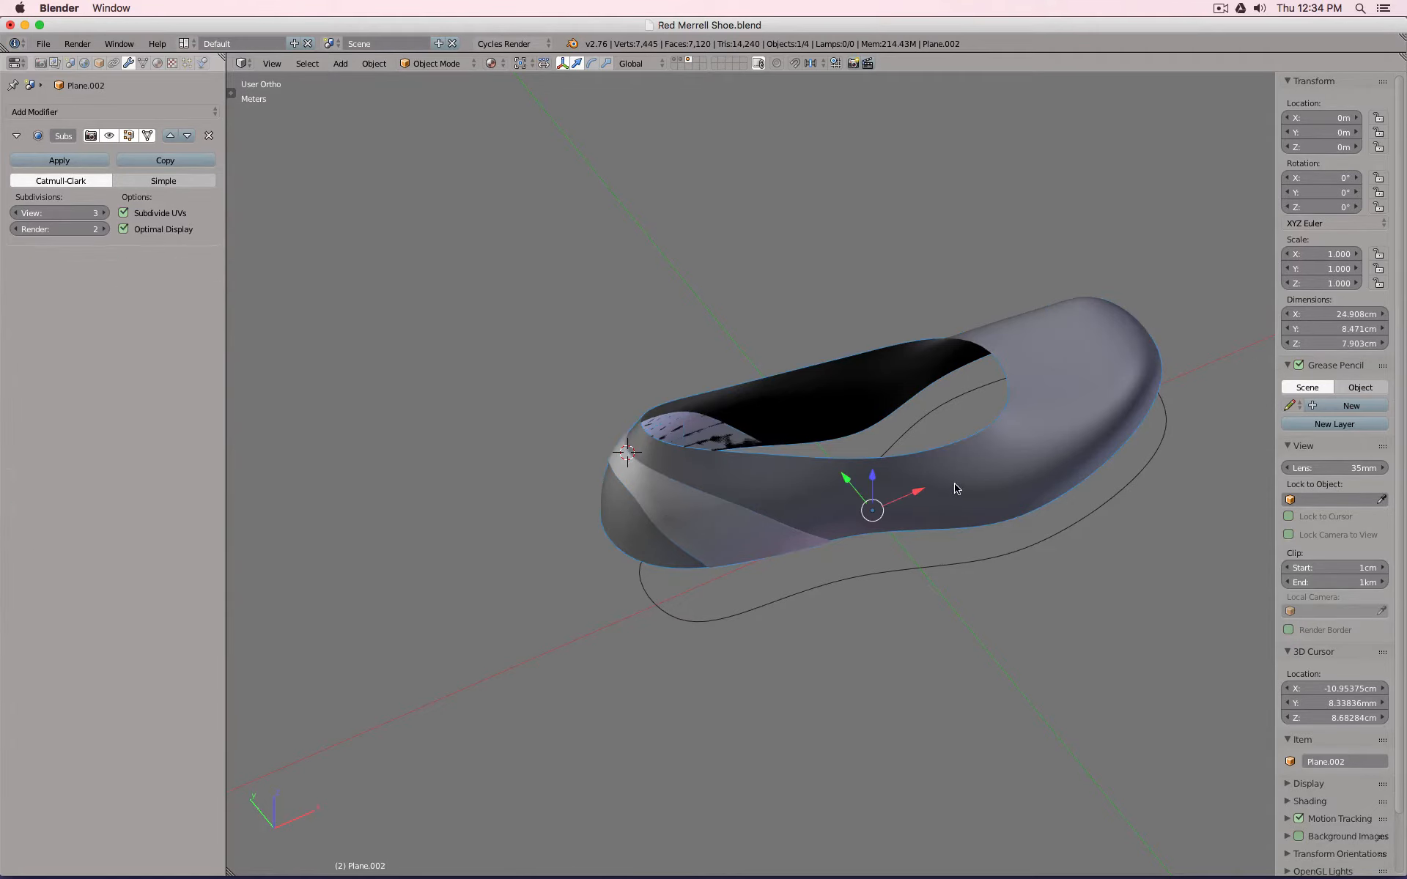
click(148, 111)
click(204, 341)
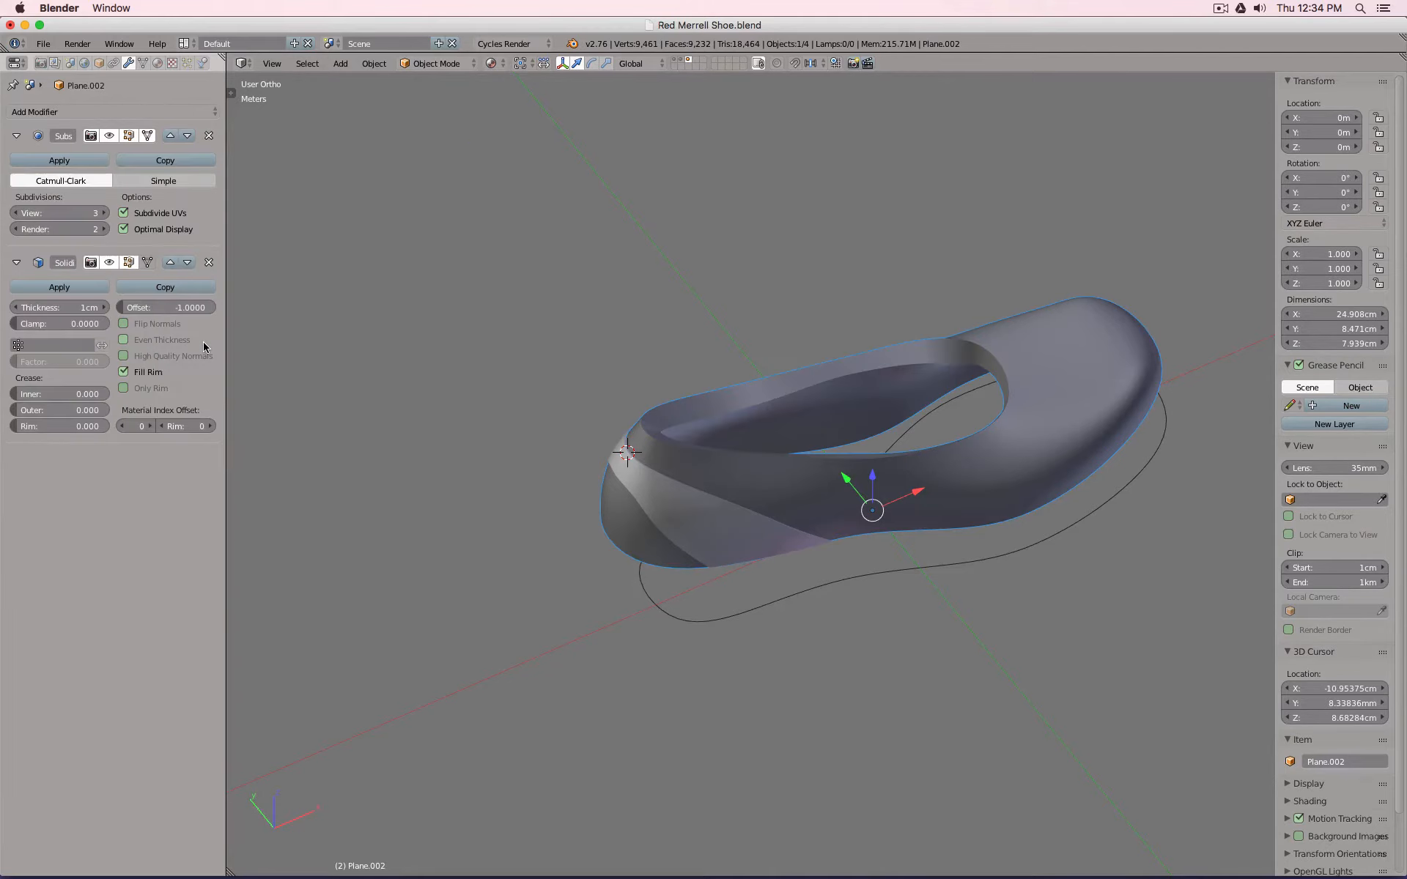
click(63, 308)
text(1mm)
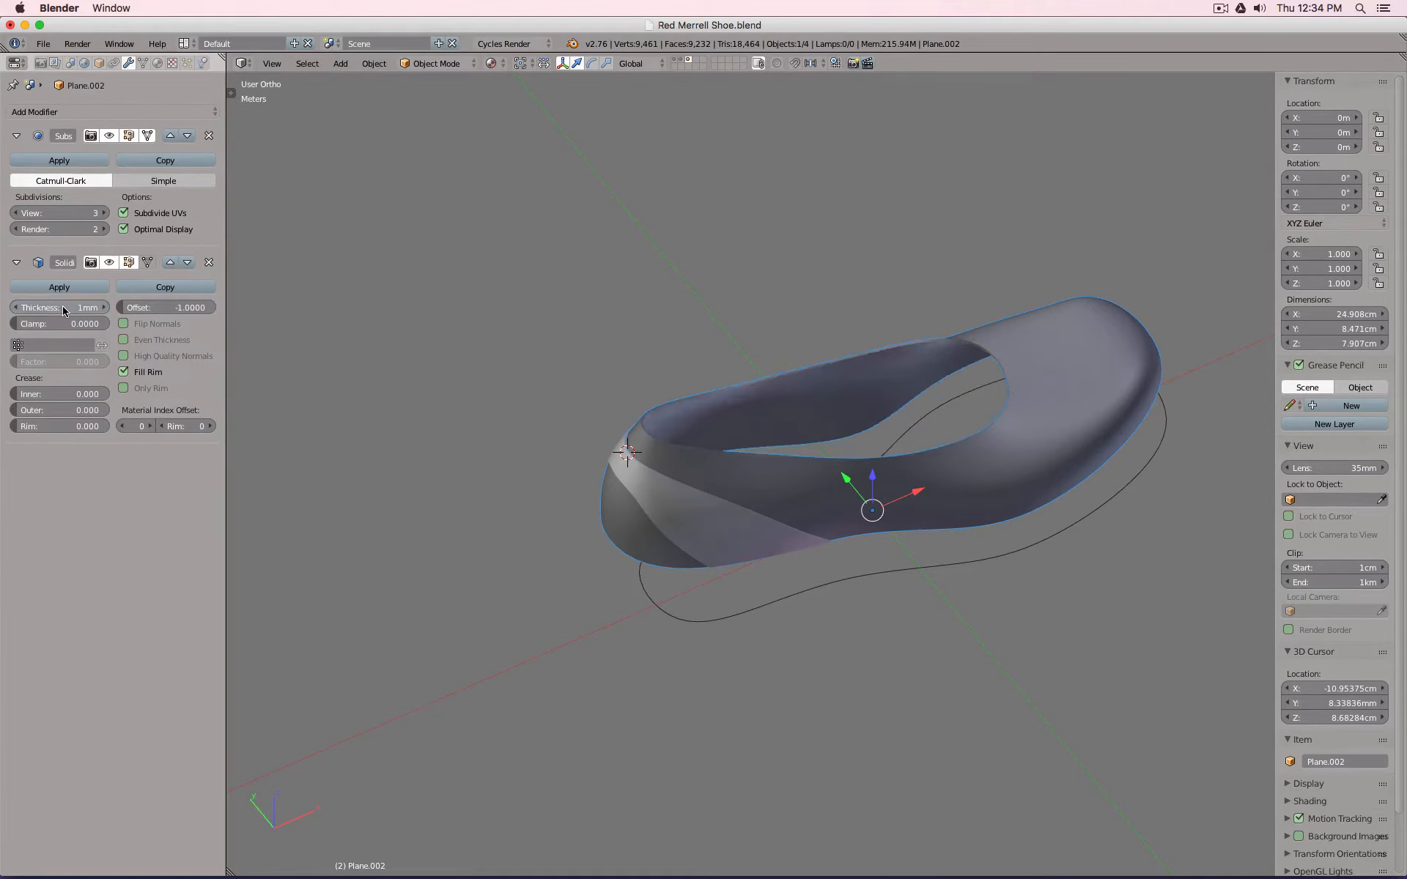
key(Return)
Select the heel panel and inspect how its thickness sits over the upper in wireframe and solid shading.
mouse_move(629, 408)
middle_down()
mouse_move(657, 596)
mouse_move(682, 581)
mouse_move(681, 378)
mouse_move(593, 377)
mouse_move(682, 523)
mouse_move(751, 512)
mouse_move(735, 527)
mouse_move(719, 311)
mouse_move(732, 241)
mouse_move(713, 378)
mouse_move(780, 386)
mouse_move(760, 404)
middle_up()
right_click(682, 523)
key(z)
scroll(715, 379, up, 6)
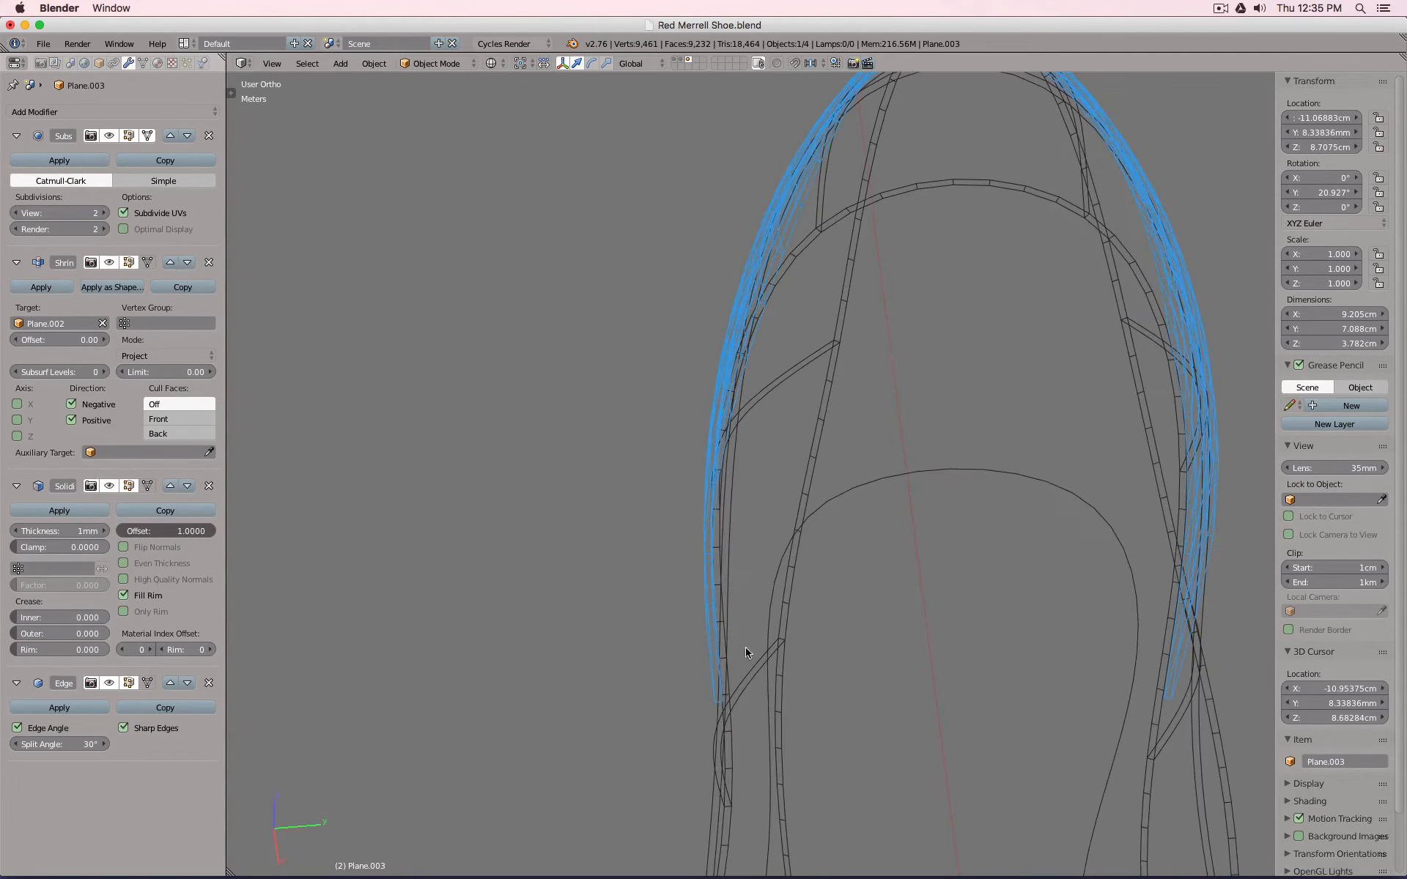
key(z)
mouse_move(780, 648)
middle_down()
mouse_move(772, 625)
mouse_move(862, 578)
middle_up()
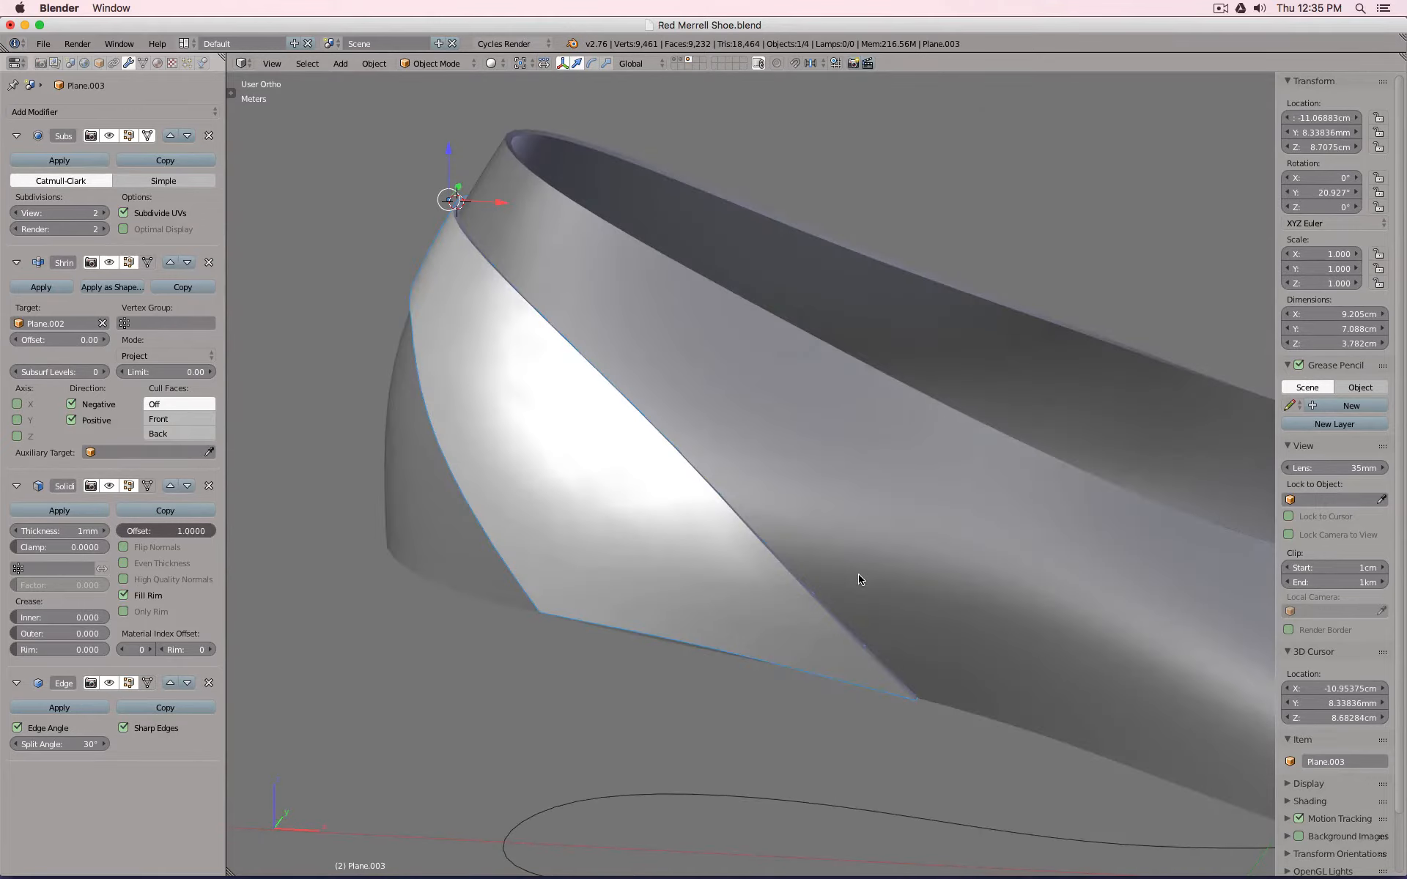
key(KP_1)
scroll(852, 539, down, 4)
scroll(850, 502, down, 4)
middle_drag(849, 502, 804, 366)
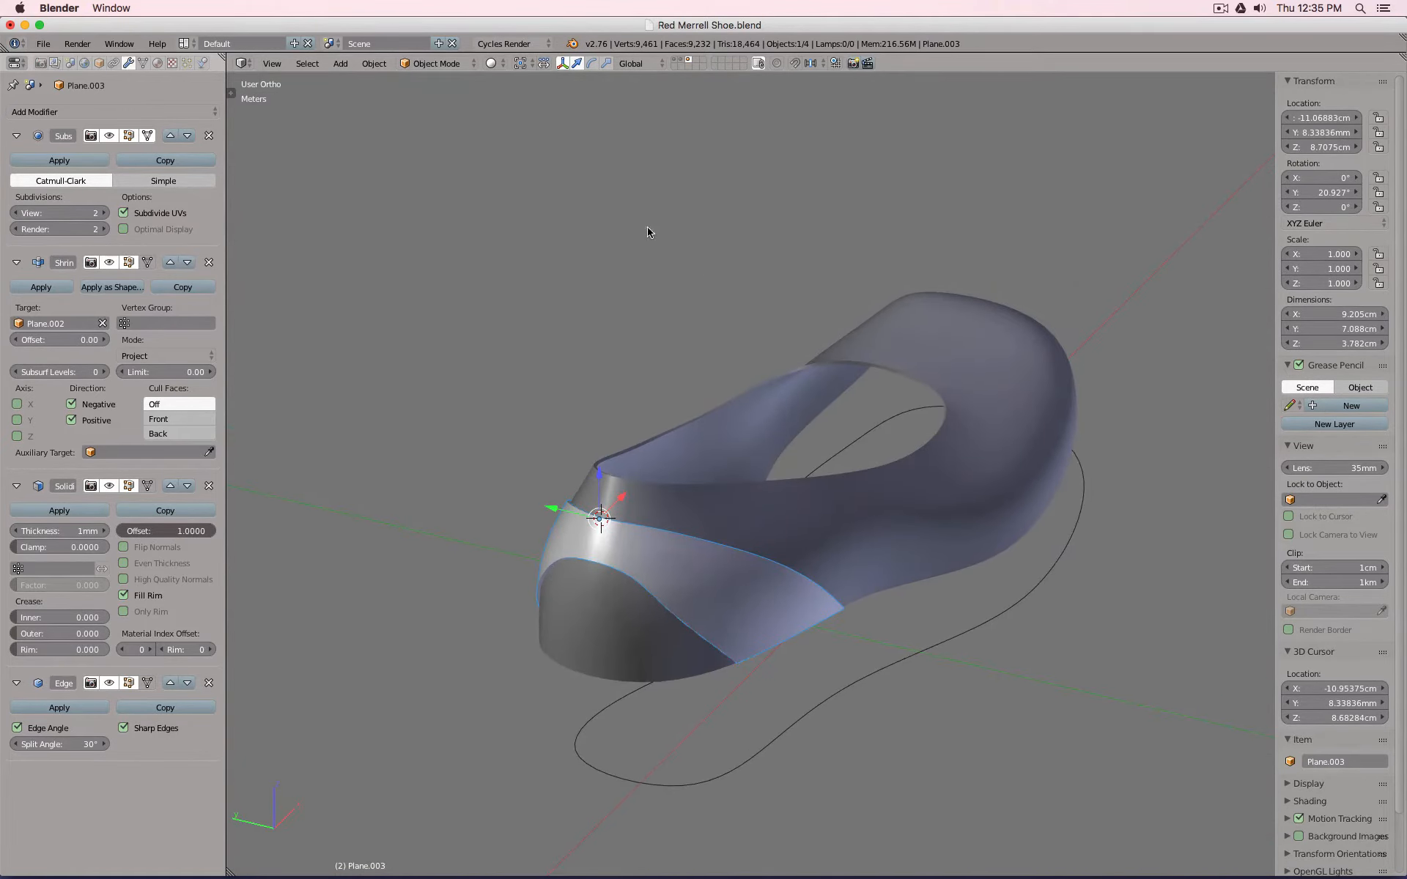
middle_drag(648, 233, 647, 336)
Show the scan's layer together with the modeled shoe and examine the toe area from above.
shift+click(674, 60)
shift+middle_drag(820, 224, 552, 350)
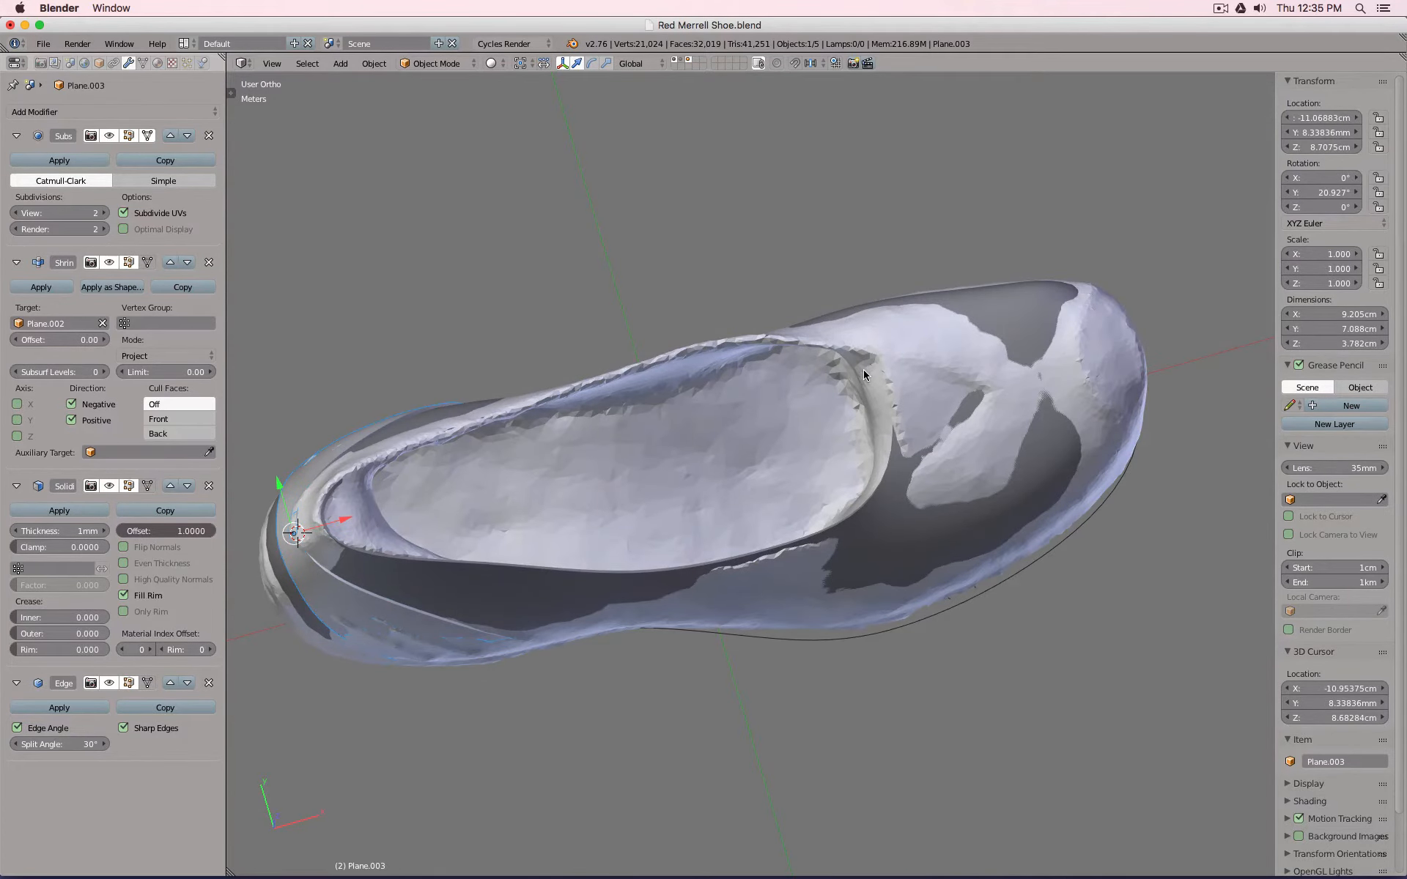
key(KP_7)
shift+middle_drag(919, 335, 744, 365)
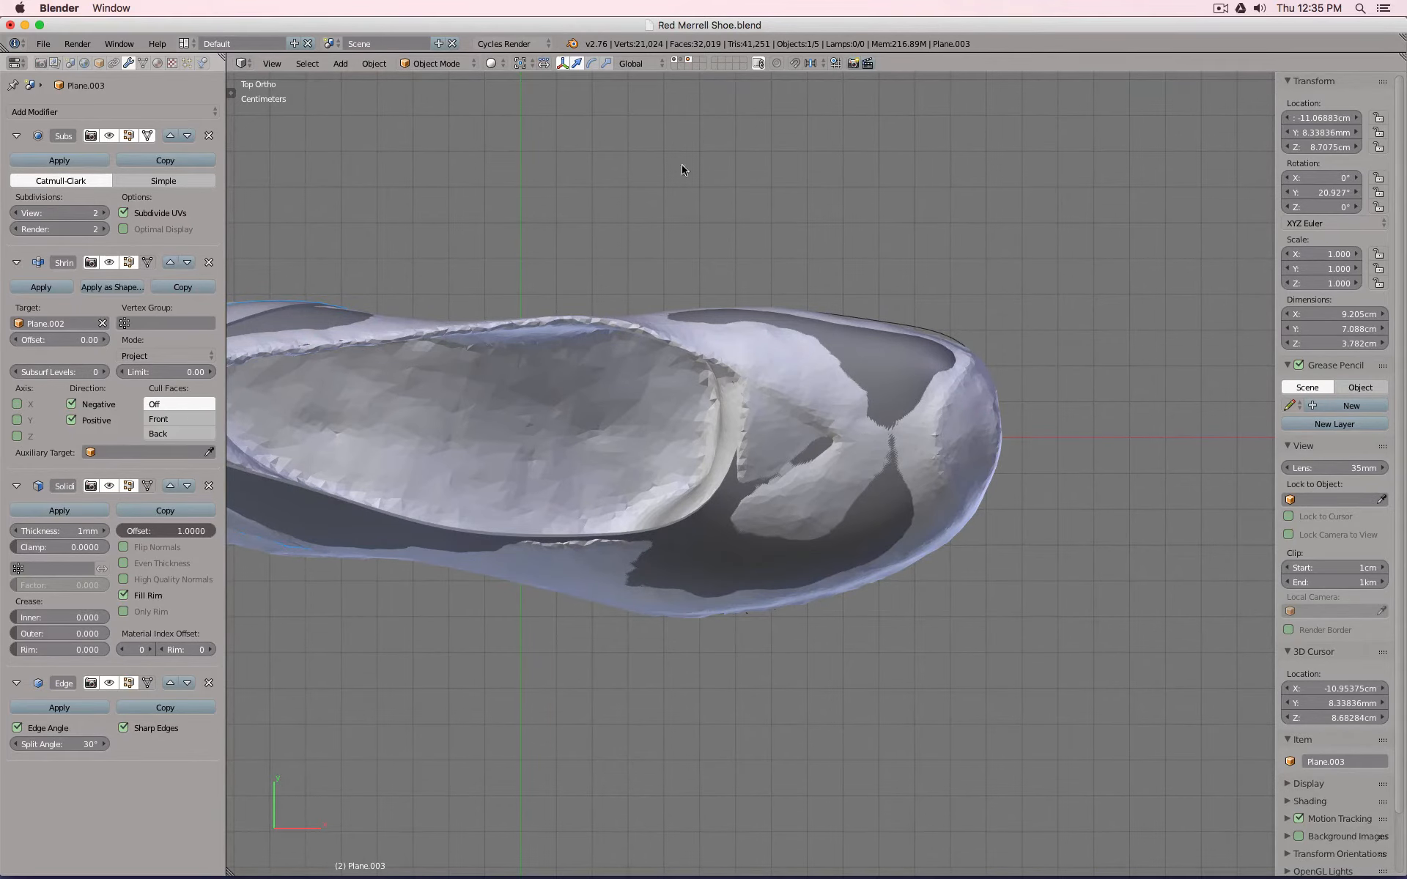
middle_drag(732, 297, 745, 218)
Edit the upper's mesh and delete the edge spanning the front of the foot opening.
right_click(728, 544)
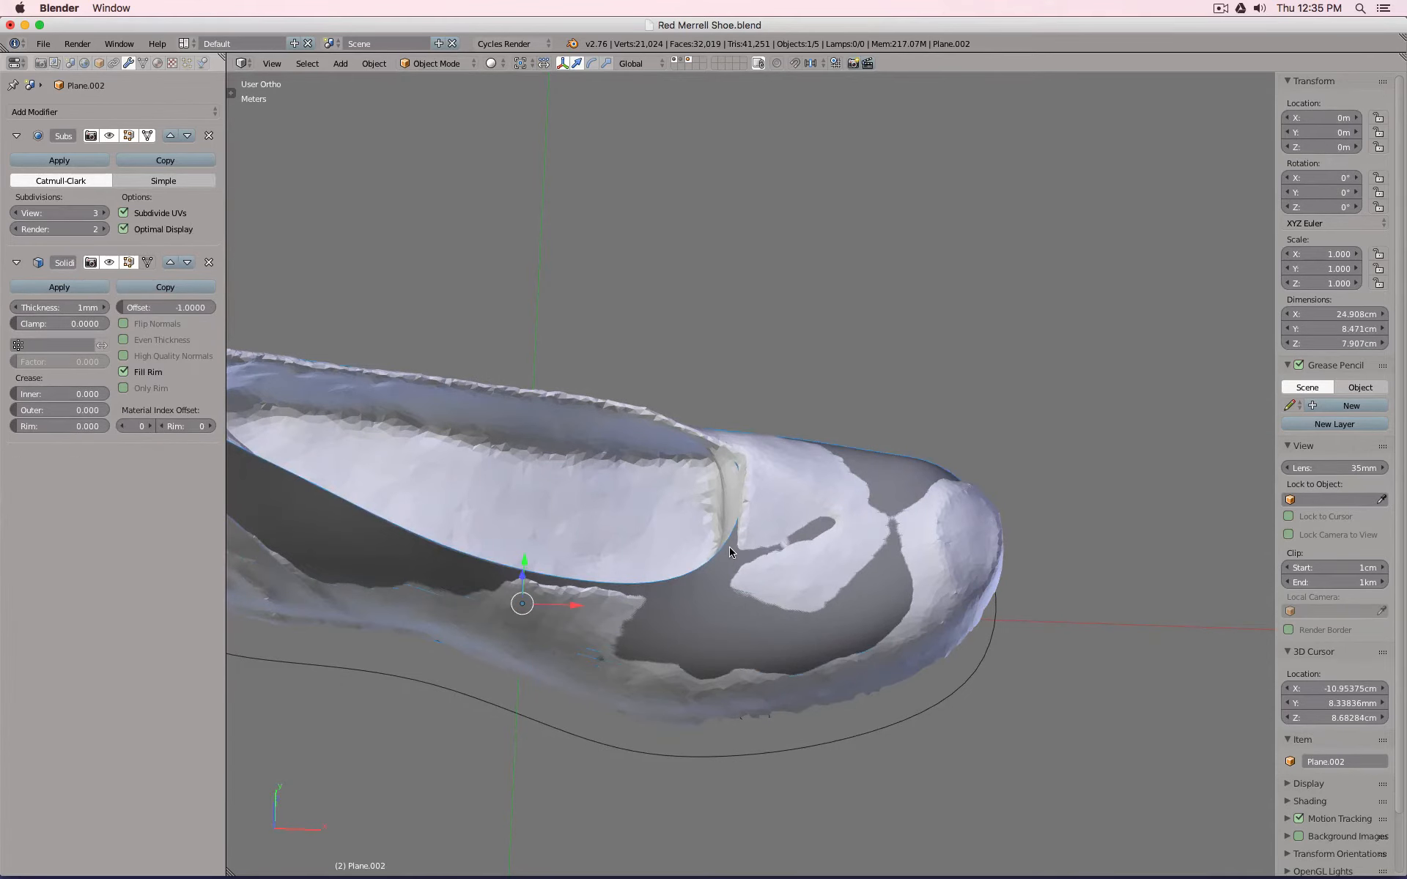
key(Tab)
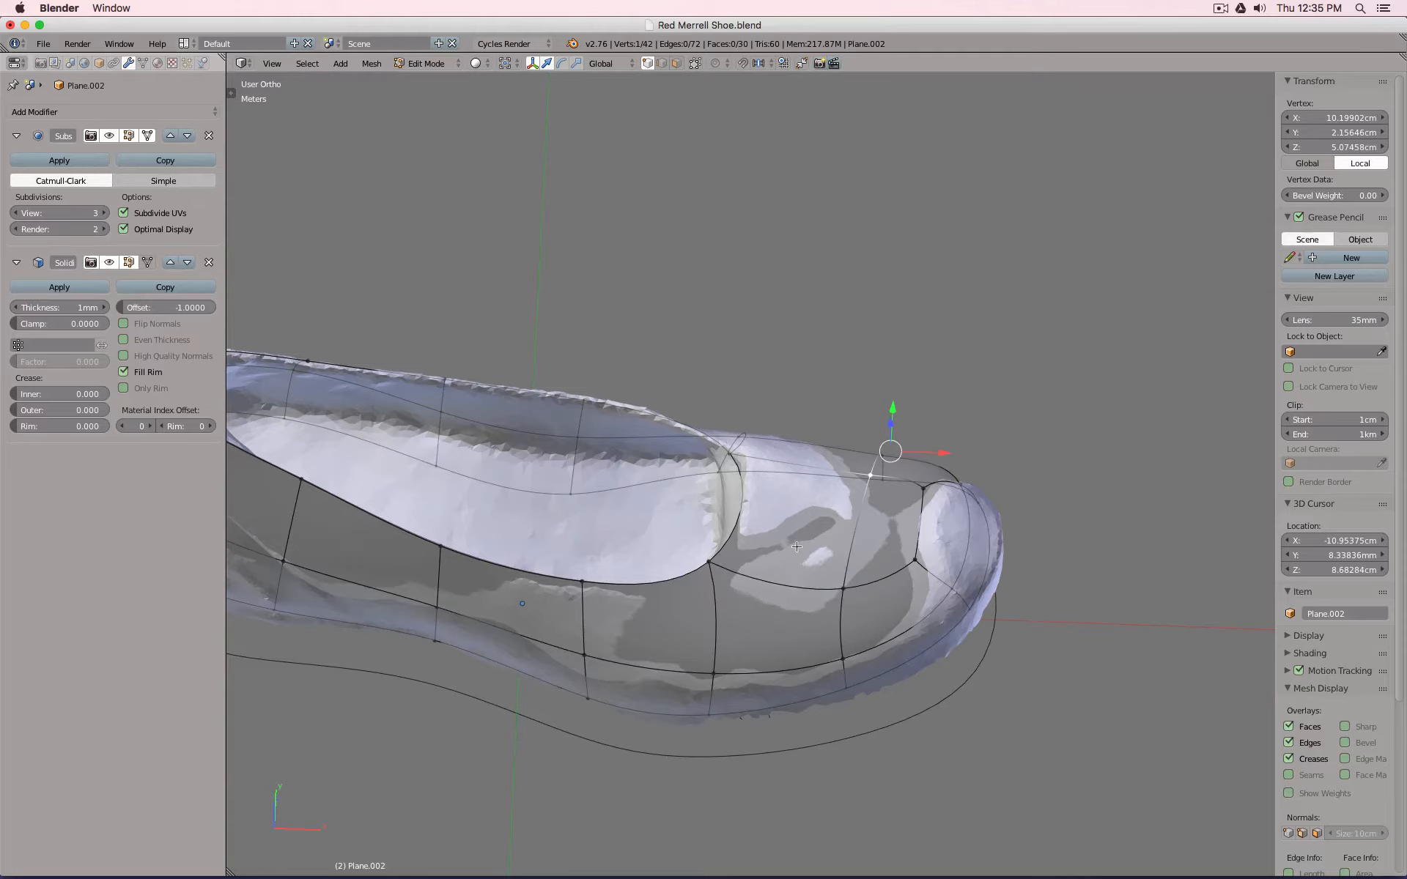
shift+right_click(723, 461)
key(x)
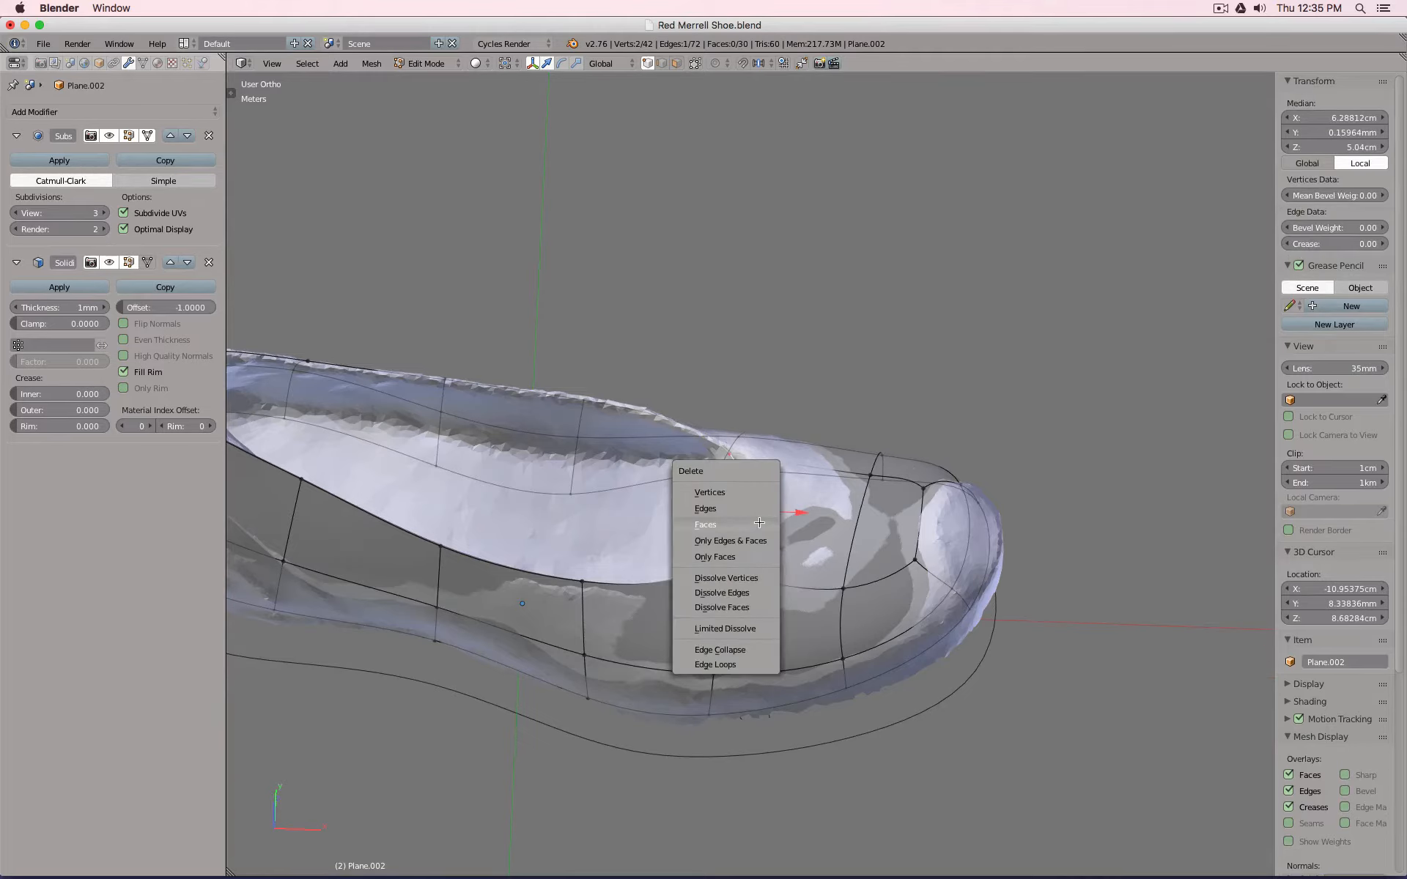
click(706, 508)
In top view, move the two front corner vertices of the foot opening inward toward the scan's pointed throat outline.
middle_drag(753, 508, 814, 525)
right_click(814, 526)
key(ctrl+KP_7)
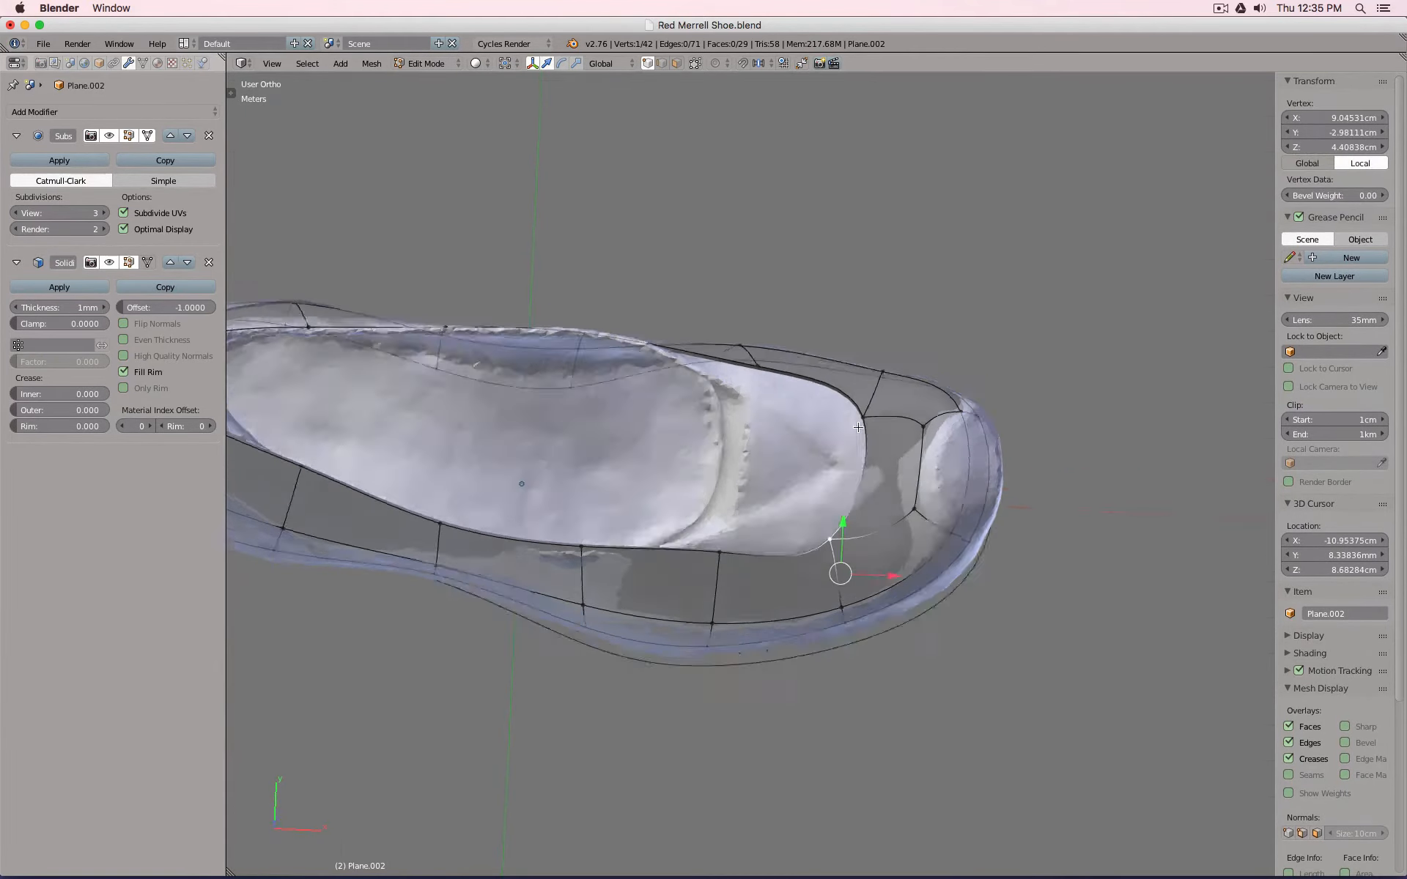
key(KP_7)
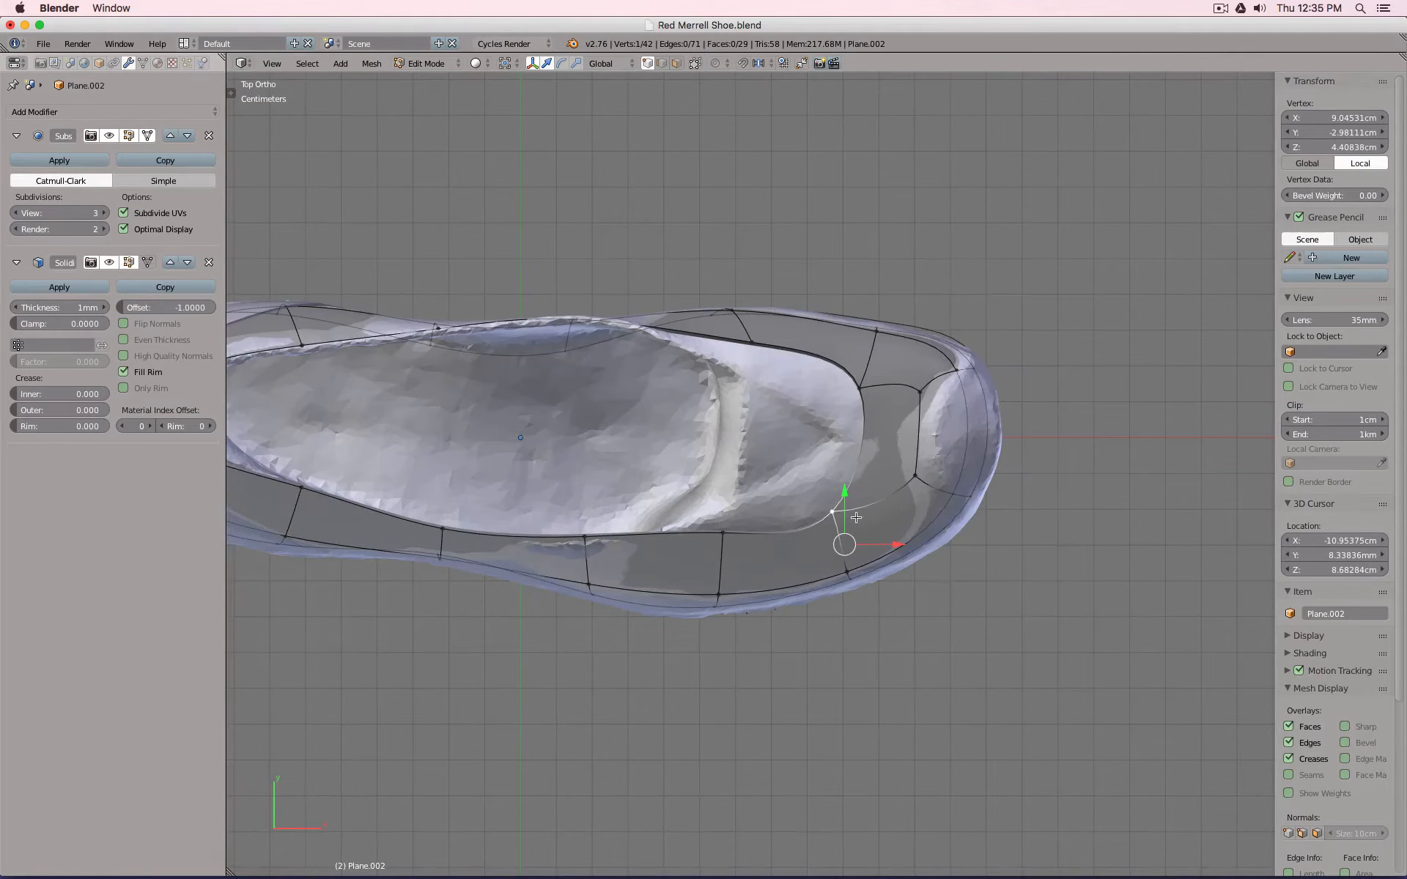
key(g)
click(854, 413)
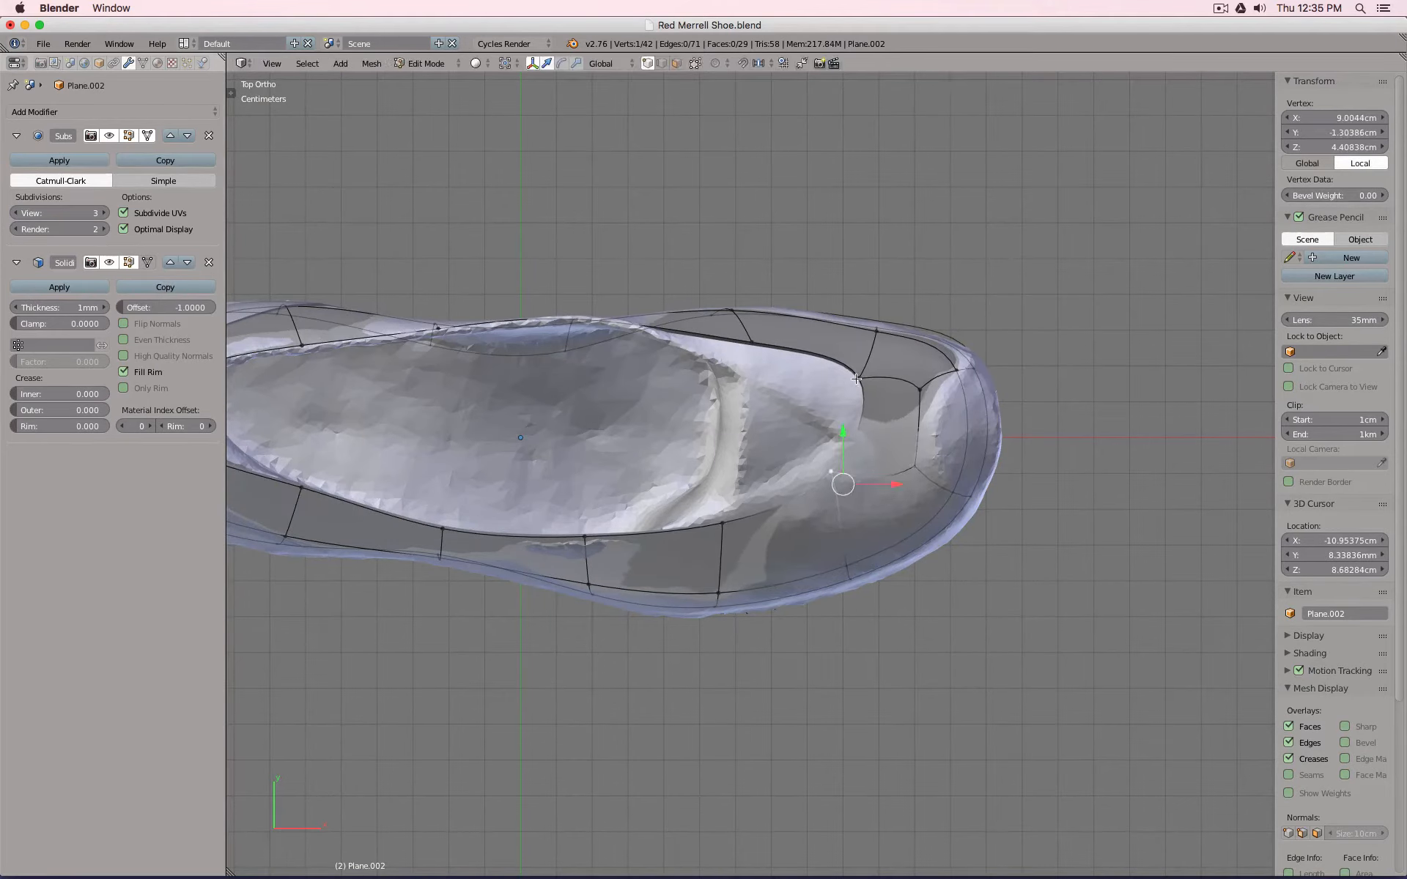
key(g)
click(743, 357)
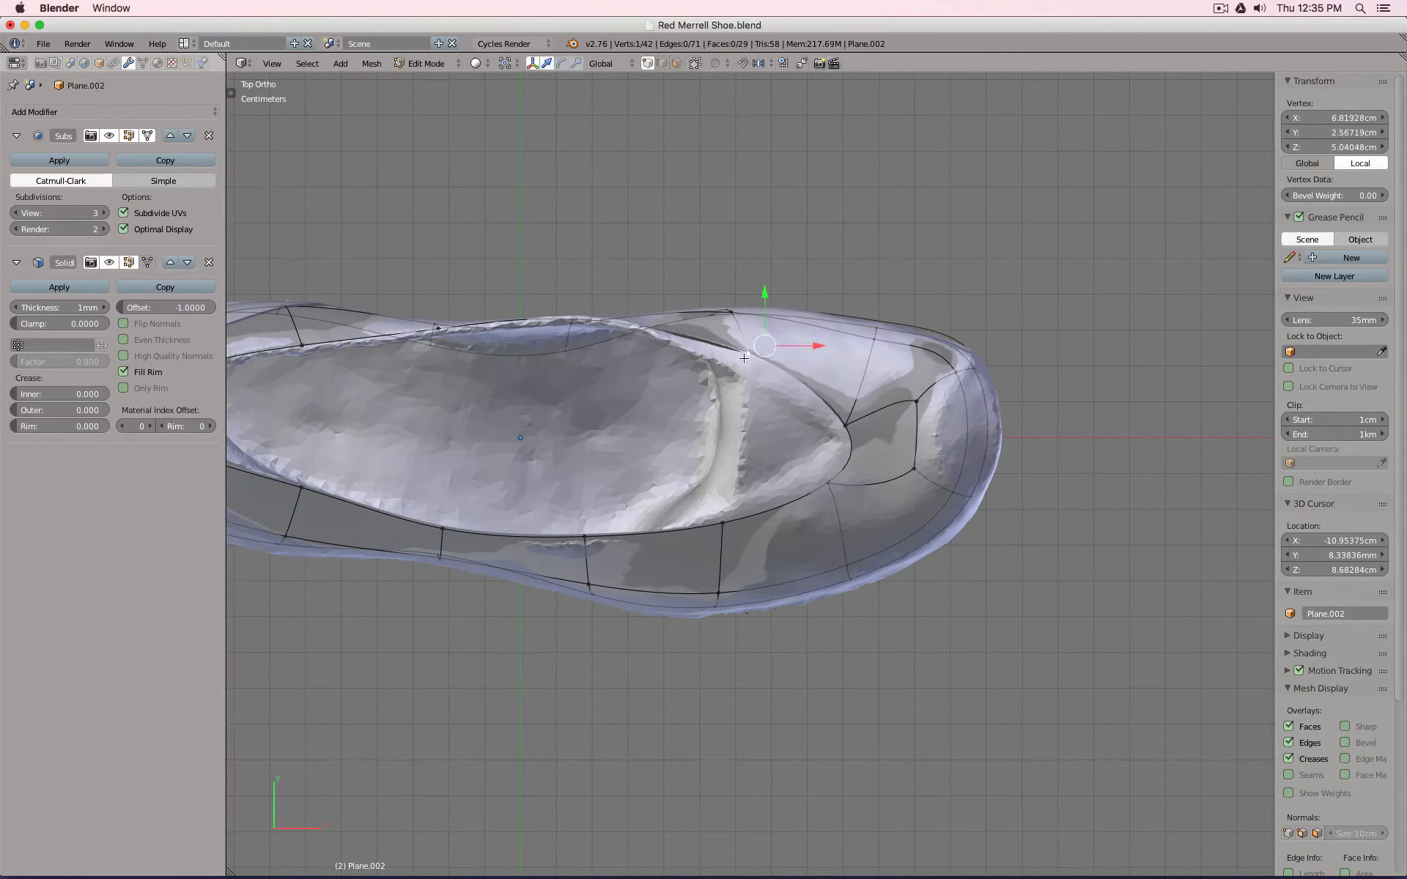
Reposition the vertices along both sides of the opening's front so its rim follows the scan's throat edge.
key(g)
click(741, 391)
key(g)
click(737, 496)
right_click(830, 482)
key(g)
click(831, 470)
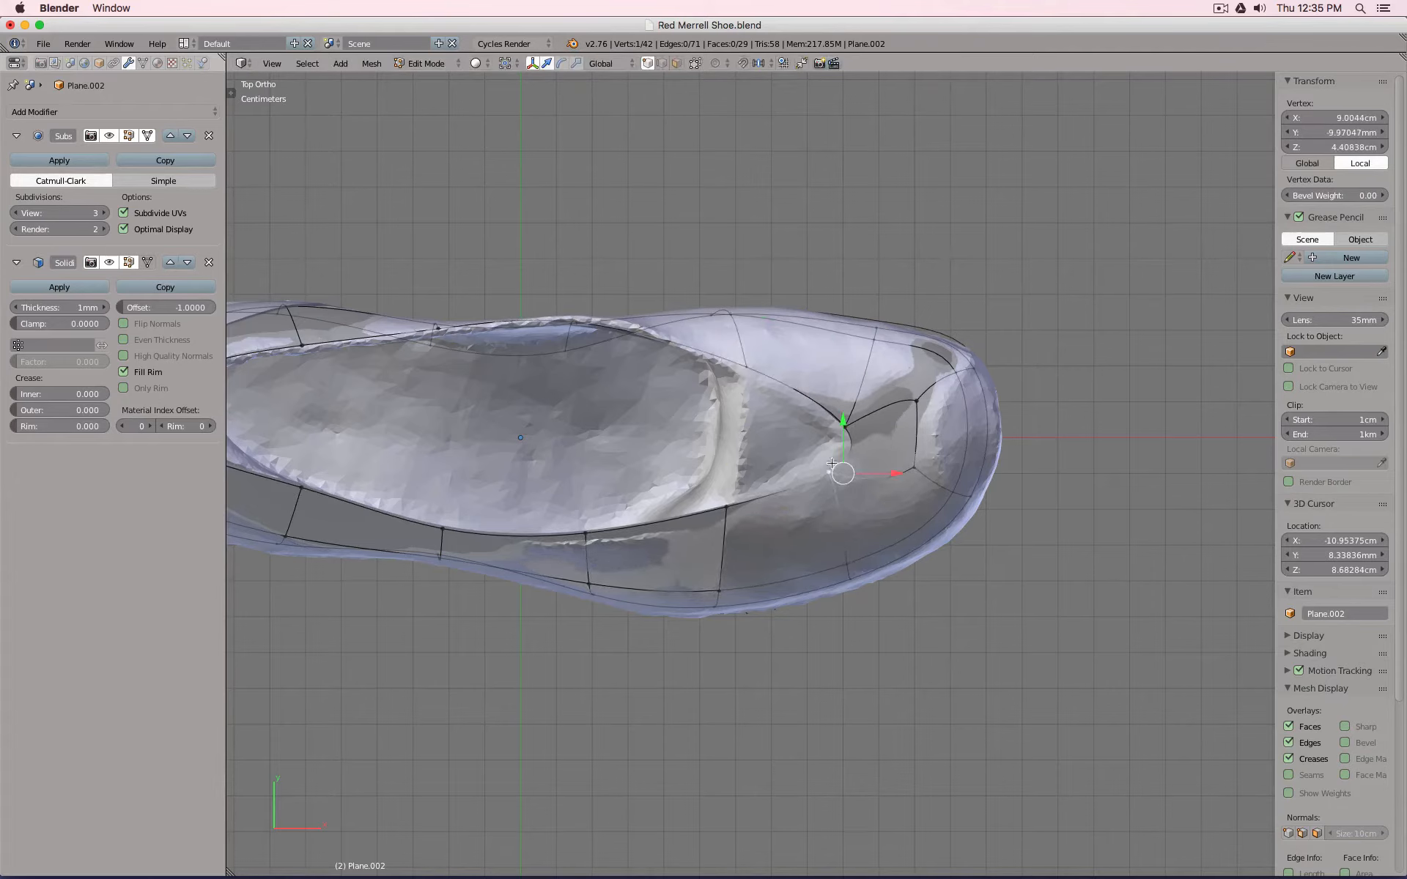
Shift the two toe vertices just ahead of the foot opening sideways along Y.
right_click(921, 394)
drag(914, 310, 921, 334)
right_click(916, 475)
drag(918, 436, 867, 379)
right_click(849, 423)
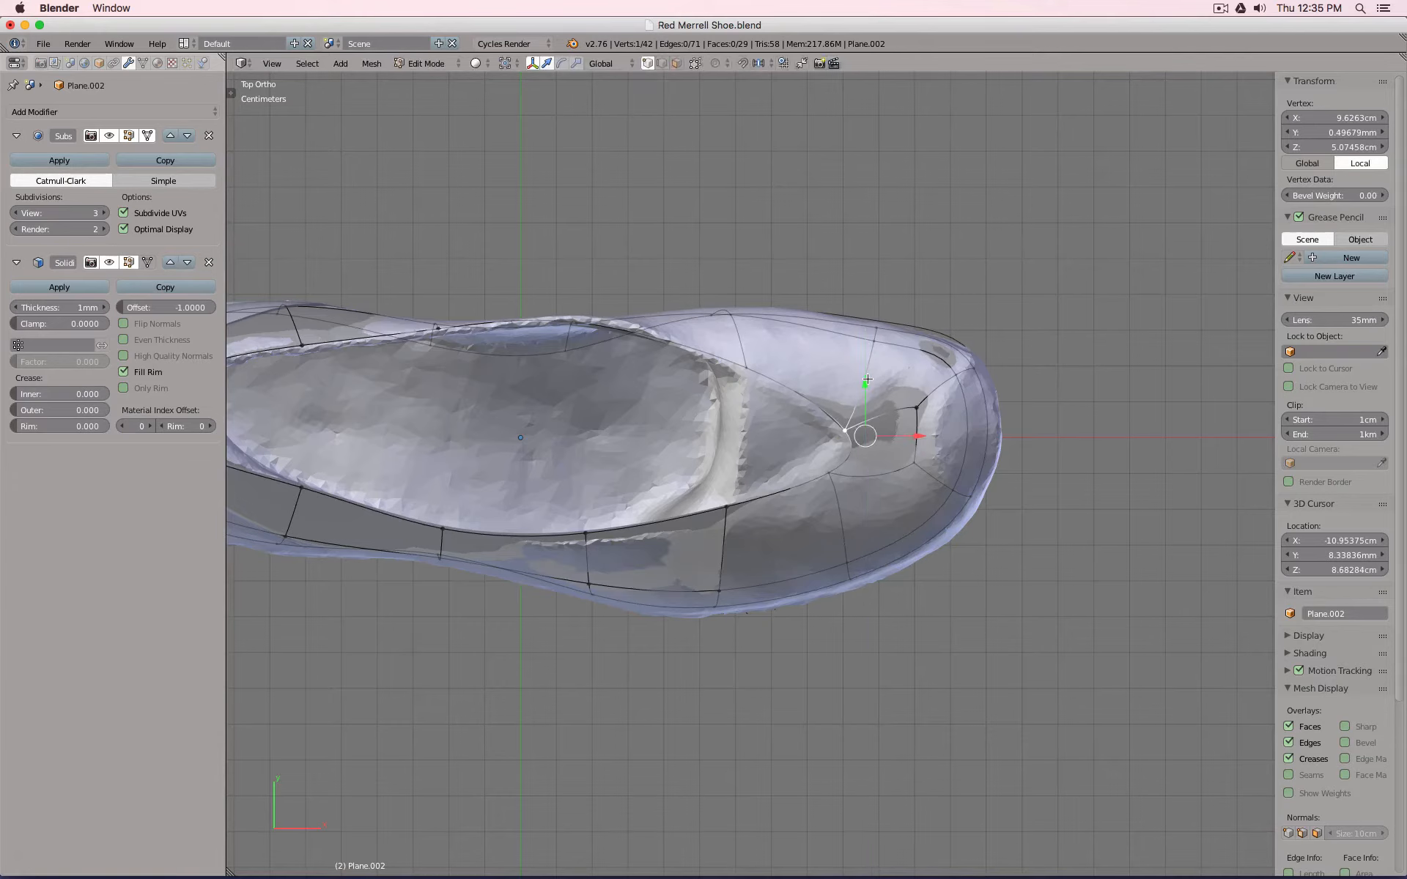
Add a lengthwise edge loop through the centre of the toe and arrange the opening's three tip vertices into a rounded point.
key(ctrl+r)
double_click(978, 432)
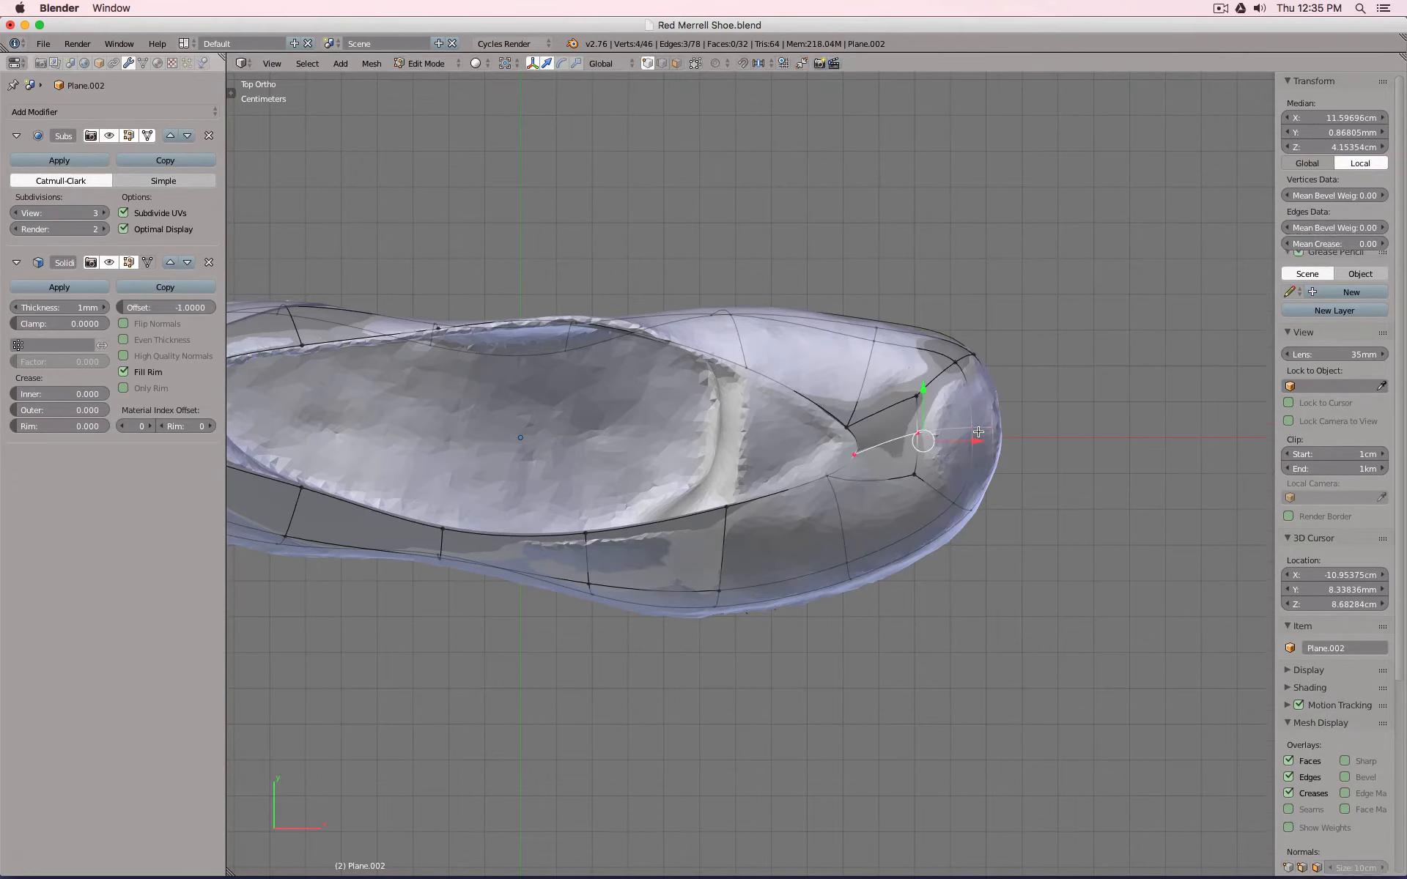
right_click(843, 427)
key(g)
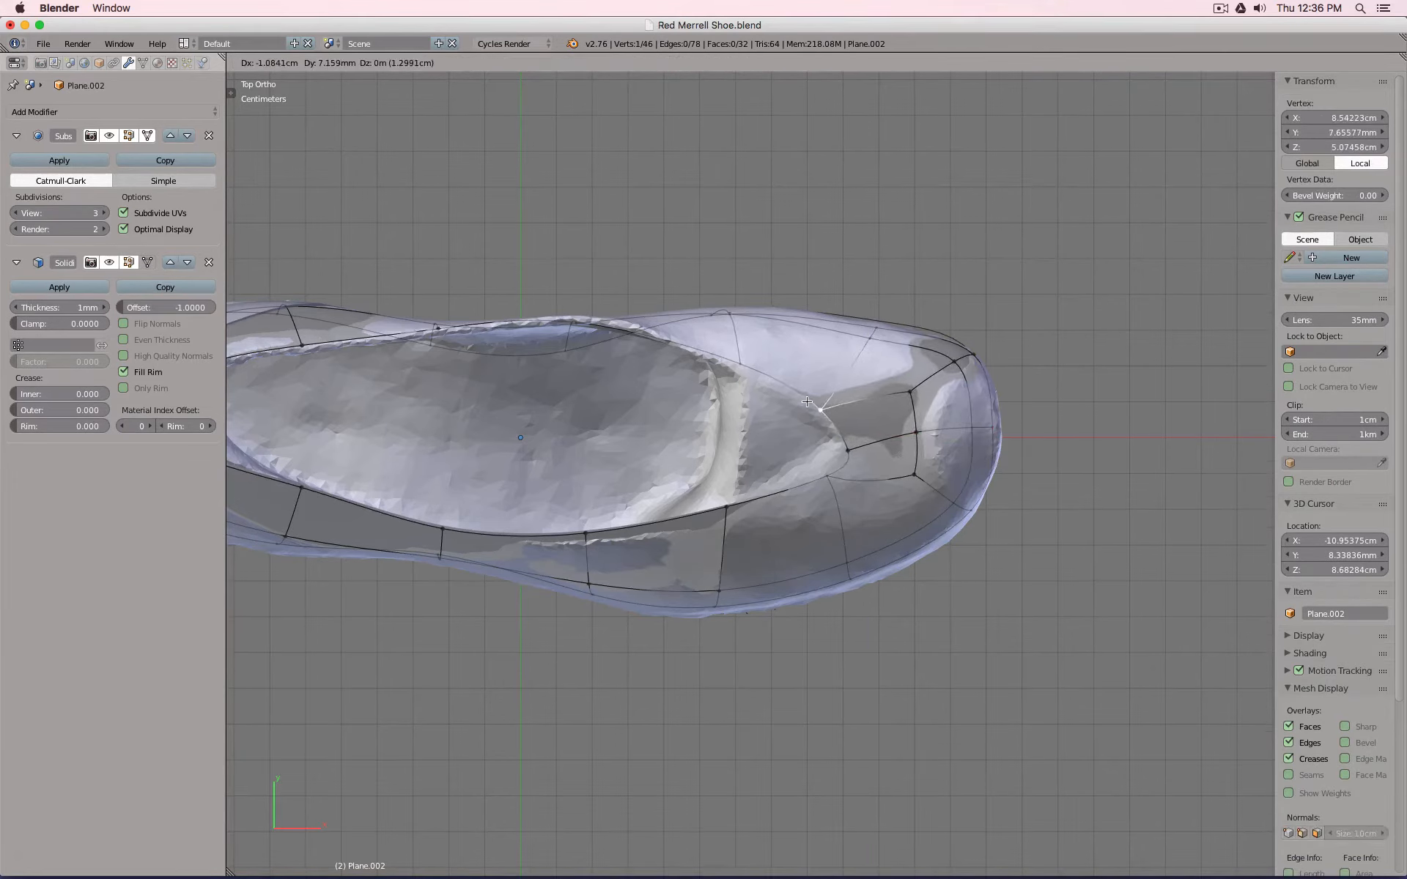
click(805, 400)
right_click(836, 475)
key(g)
click(816, 472)
right_click(844, 454)
key(g)
click(852, 450)
Refine the vertices across the top of the toe and move the front centre vertices forward along X.
right_click(910, 476)
key(g)
click(911, 471)
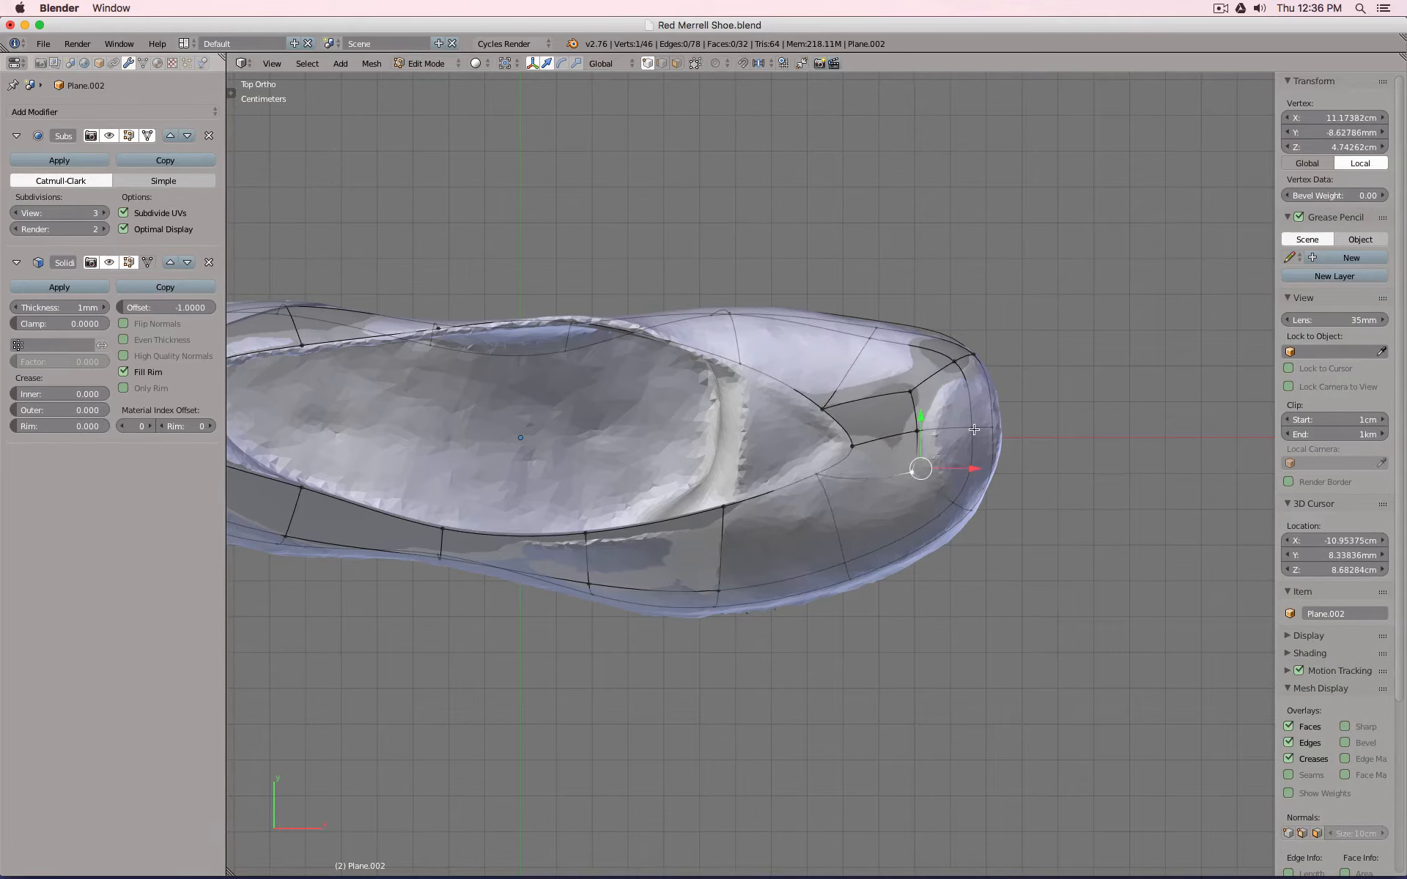
shift+right_click(974, 430)
key(g)
key(x)
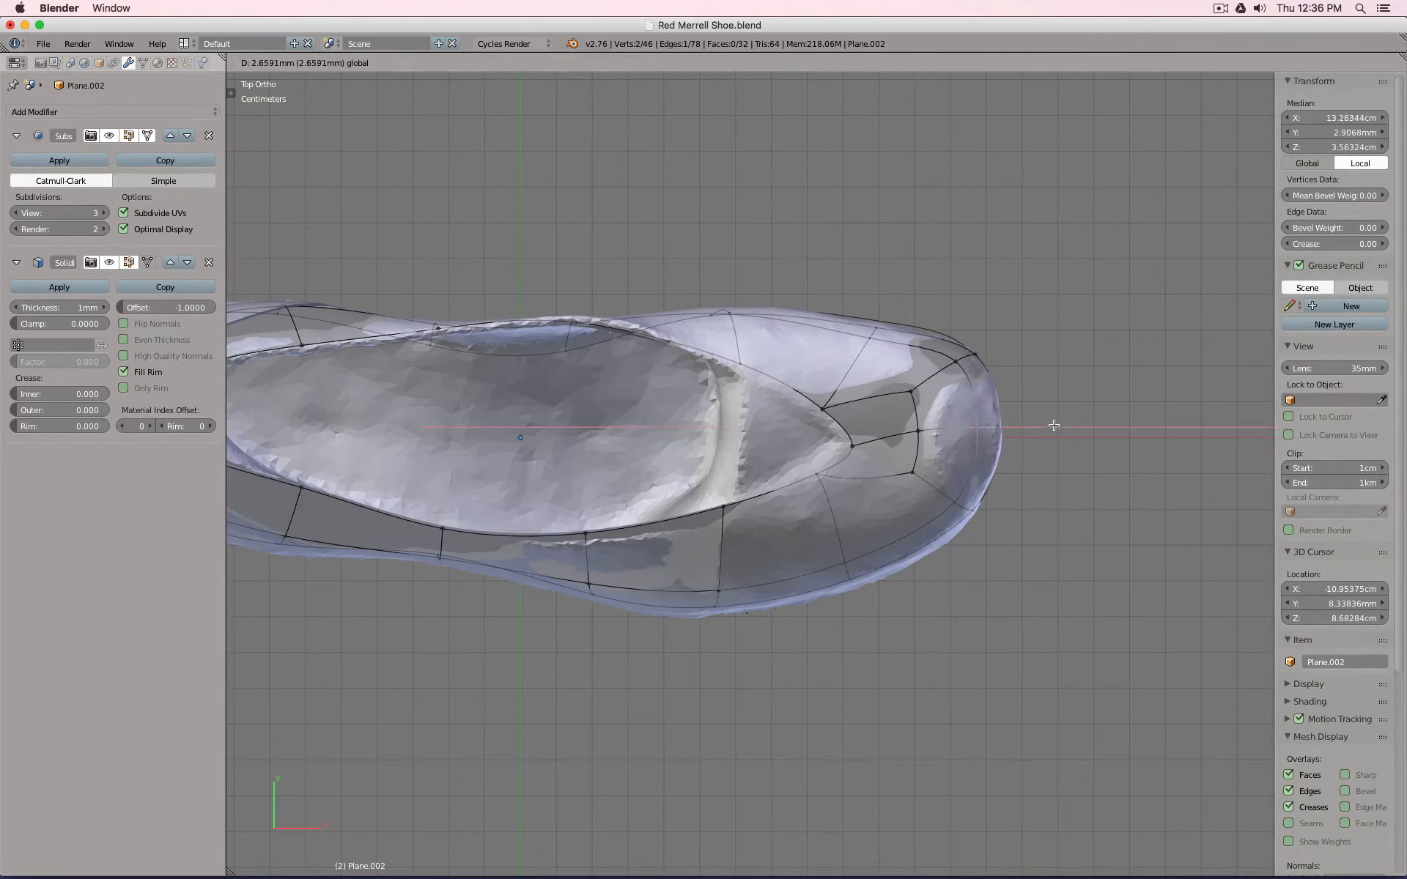
click(1055, 427)
right_click(918, 432)
key(g)
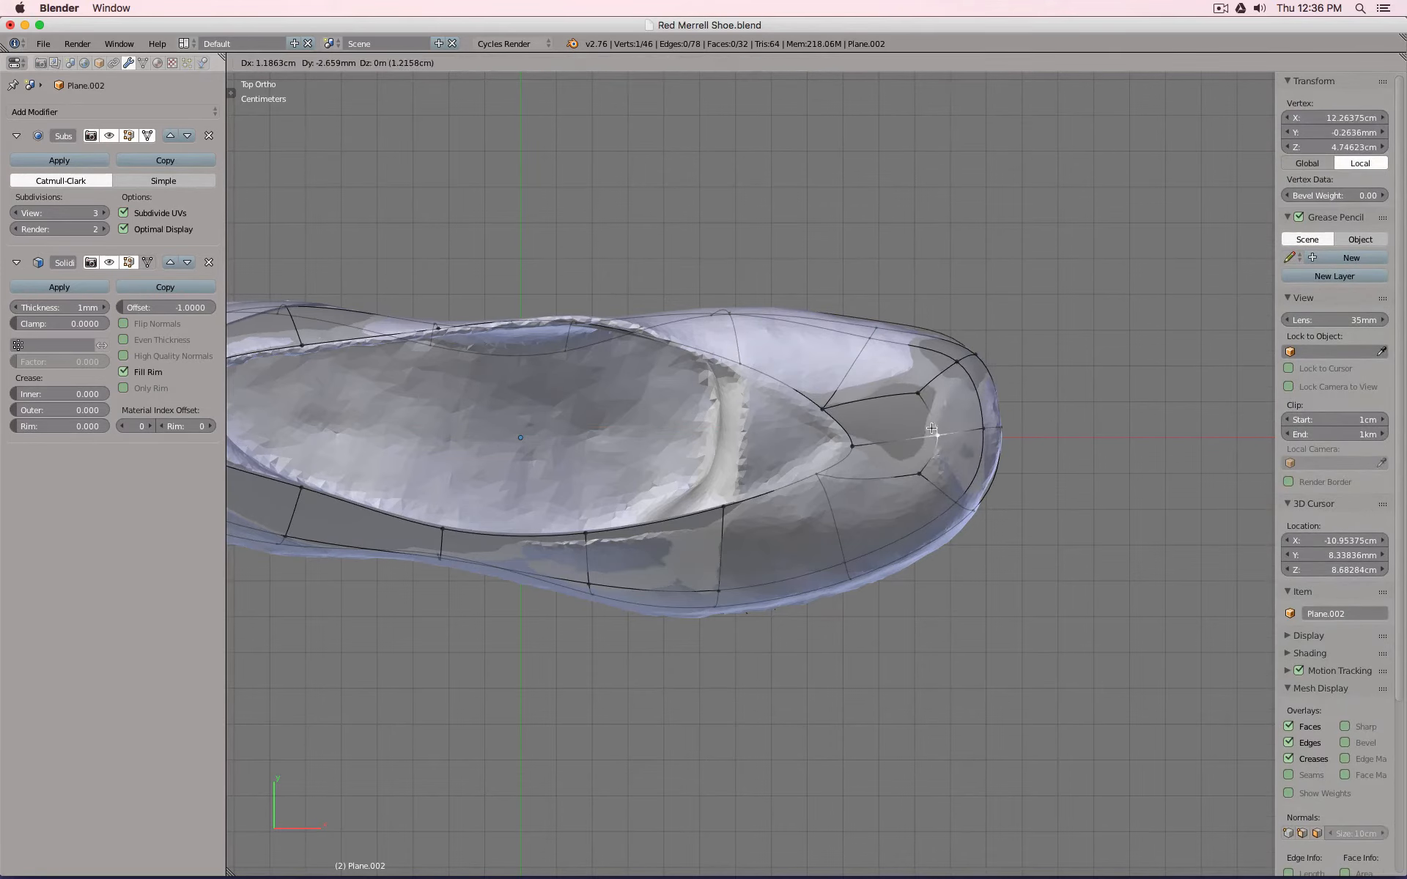
right_click(932, 425)
right_click(909, 398)
drag(913, 337, 913, 330)
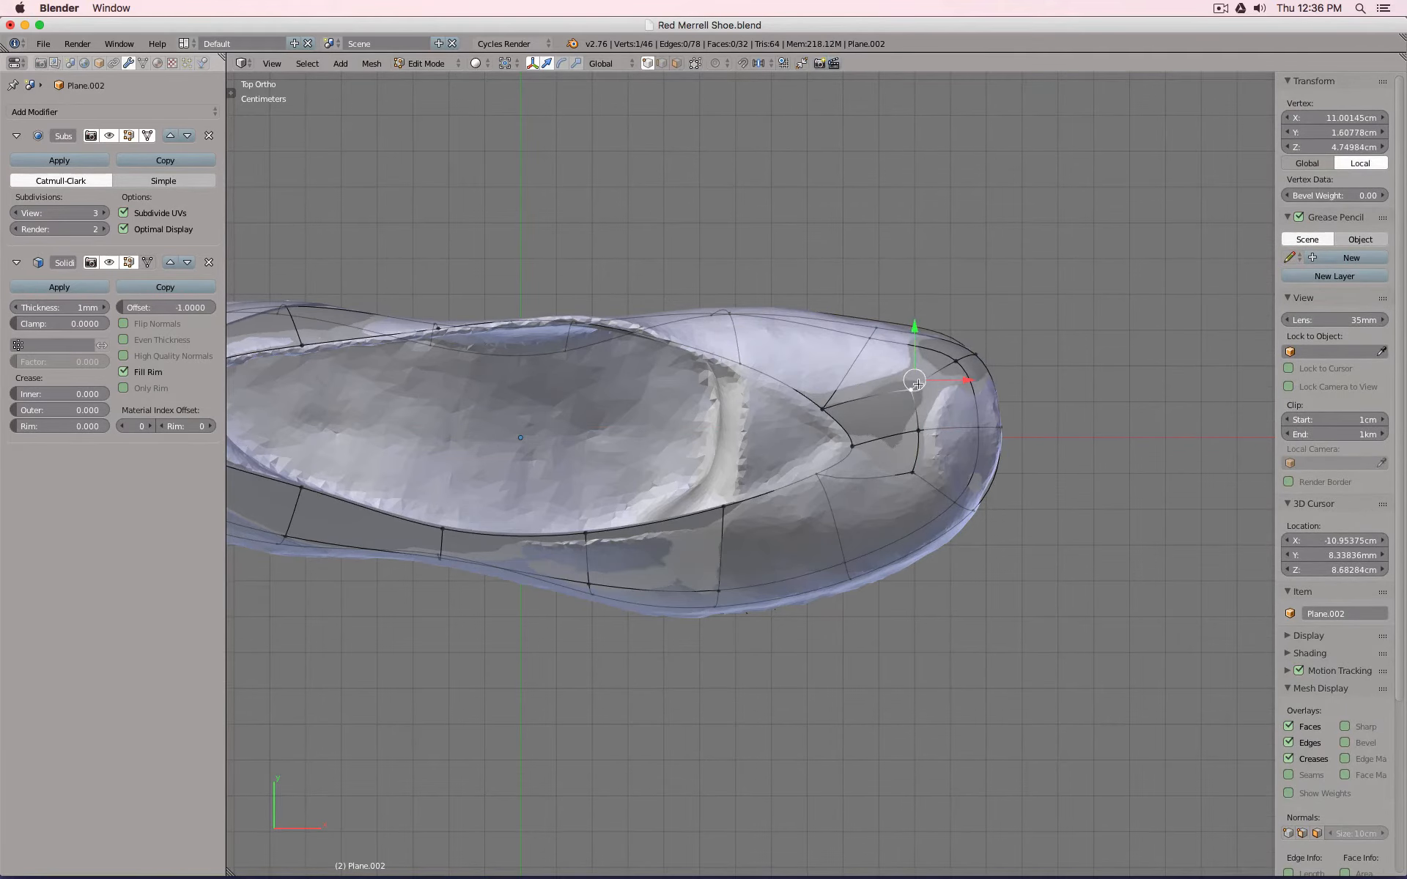
From the front, raise the edge at one side of the opening's tip along Z toward the scan's surface.
middle_drag(918, 384, 806, 279)
key(KP_1)
key(KP_3)
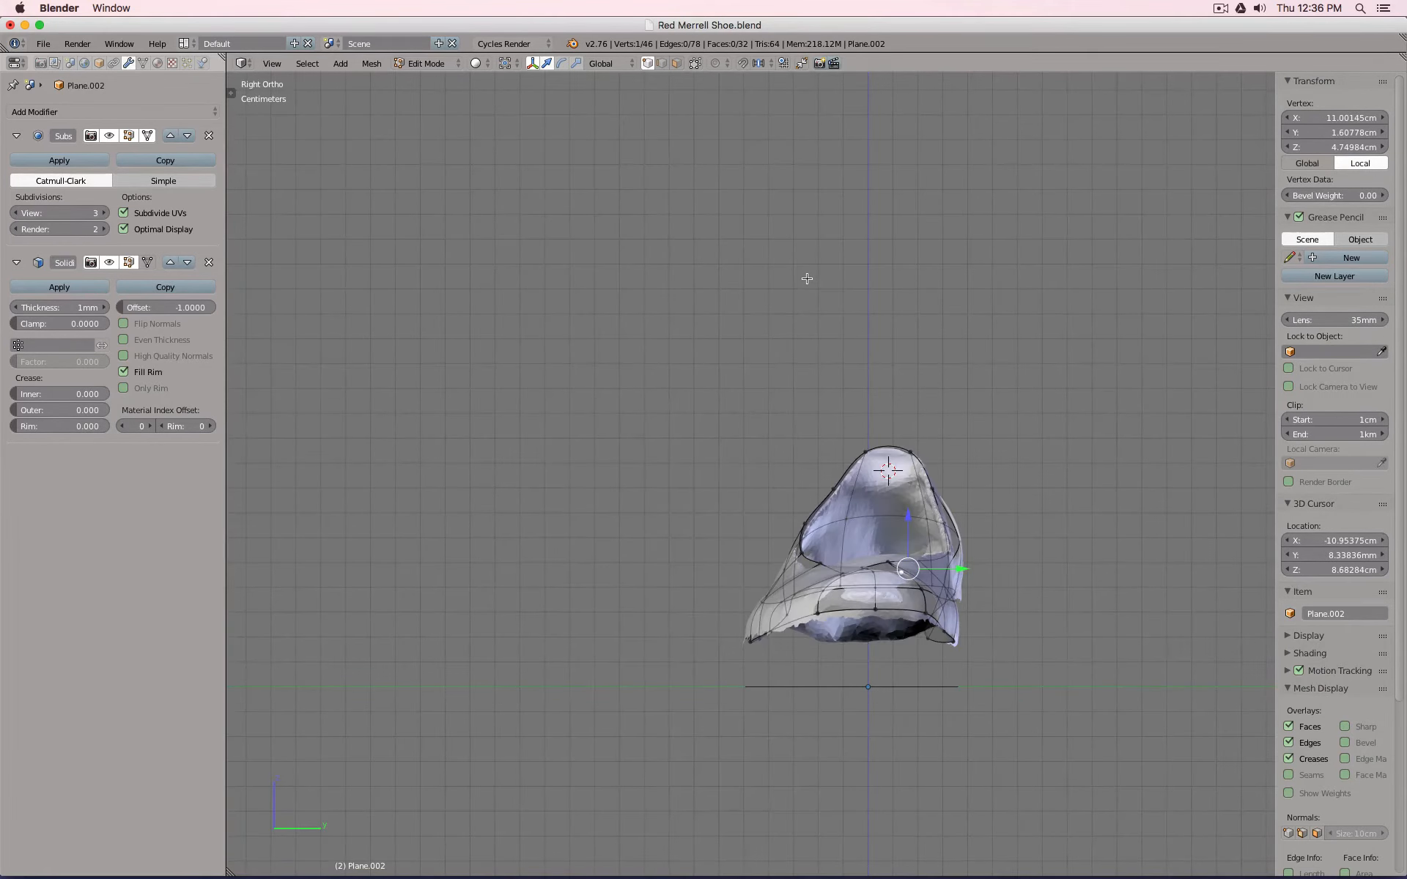
scroll(860, 524, up, 6)
middle_drag(859, 525, 867, 545)
right_click(805, 688)
shift+right_click(864, 683)
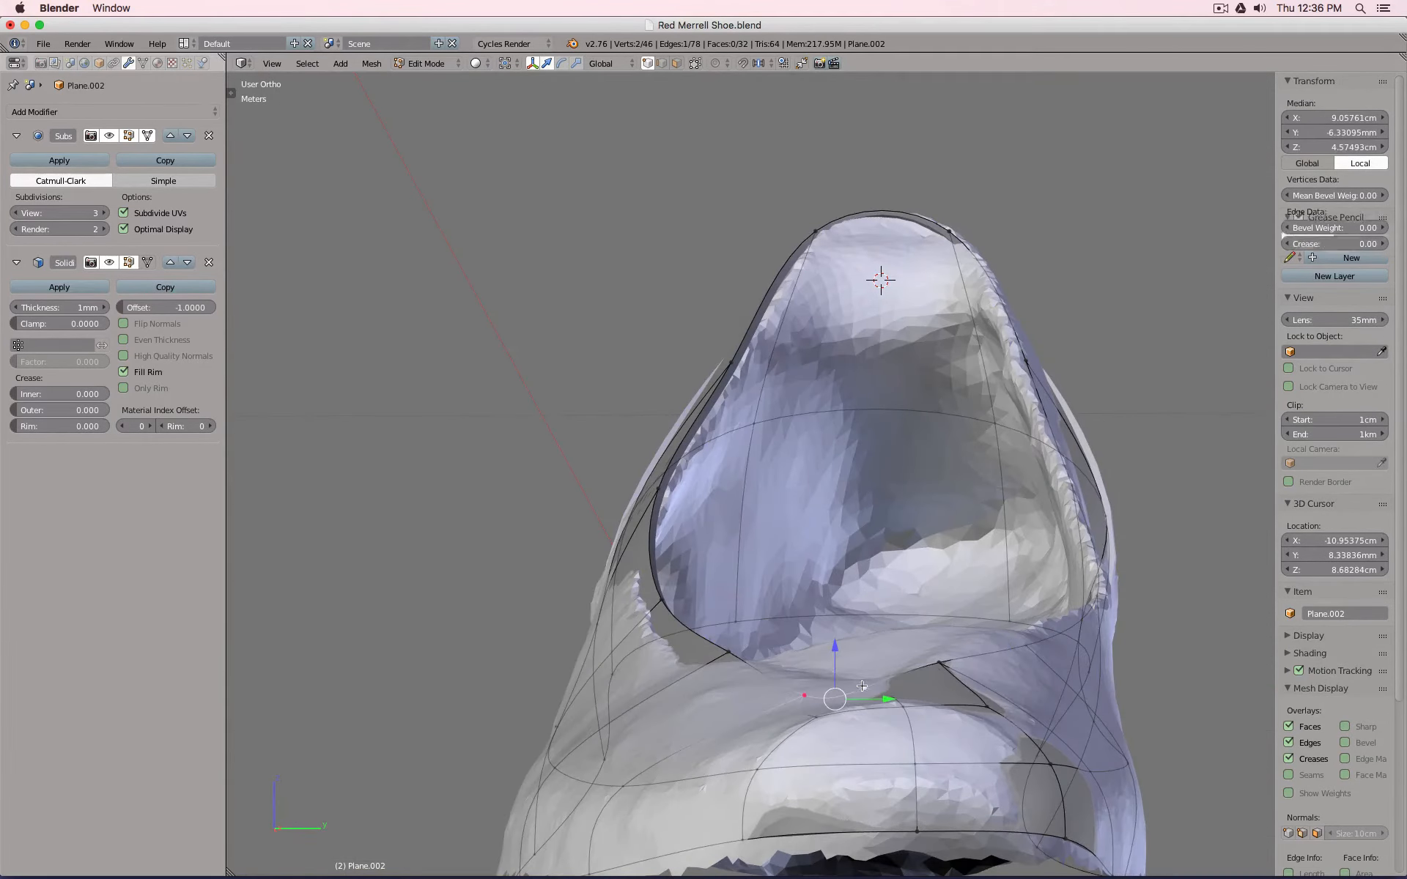
key(g)
key(z)
click(843, 631)
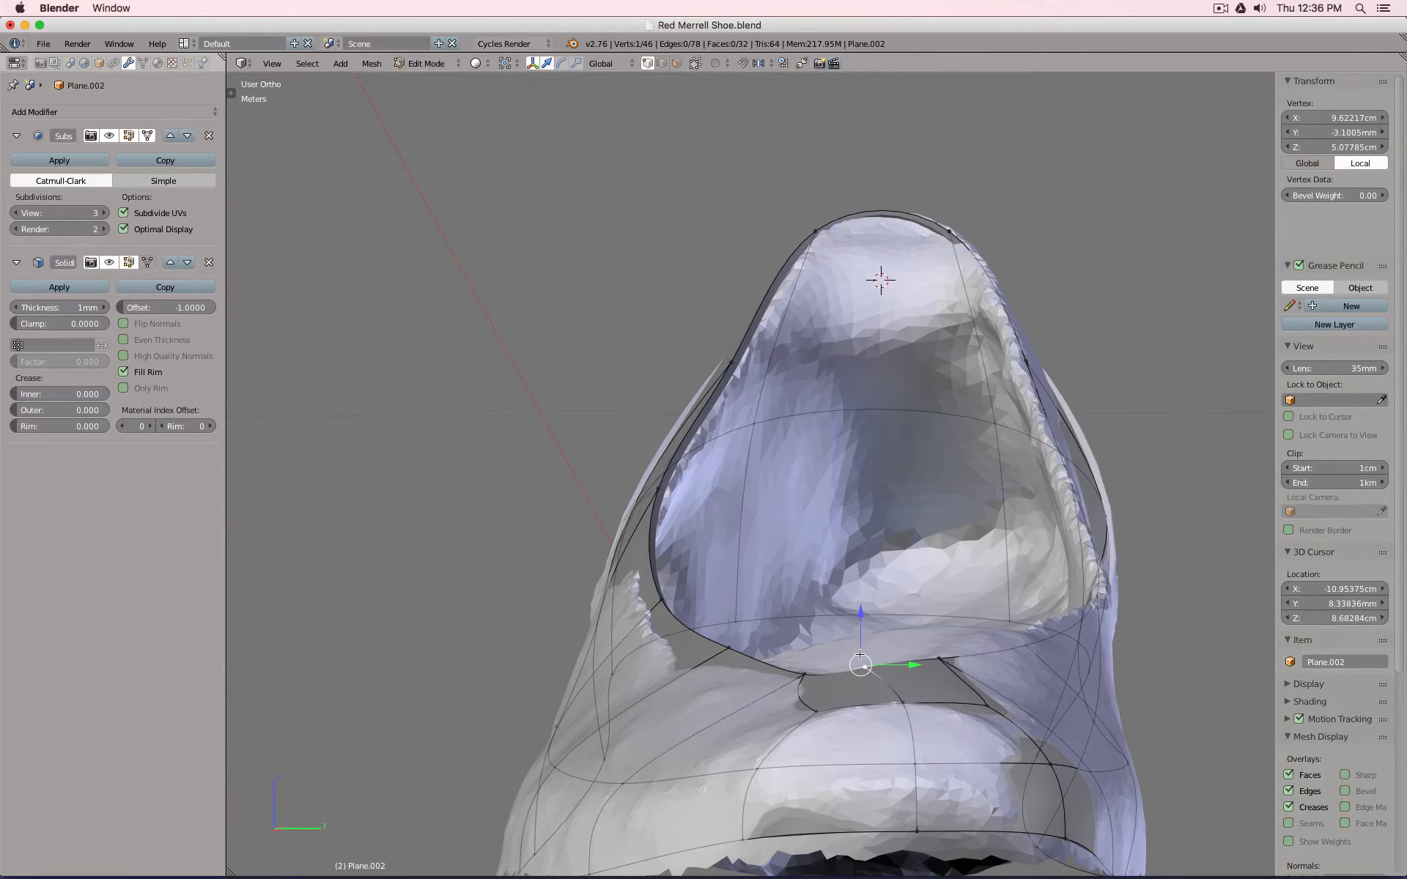
Raise the opposite vertex of the opening's tip along Z and lower the centre tip vertex to fit the scan.
right_click(861, 669)
right_click(943, 649)
key(g)
key(z)
click(931, 612)
middle_drag(761, 655, 550, 615)
right_click(846, 601)
key(g)
key(z)
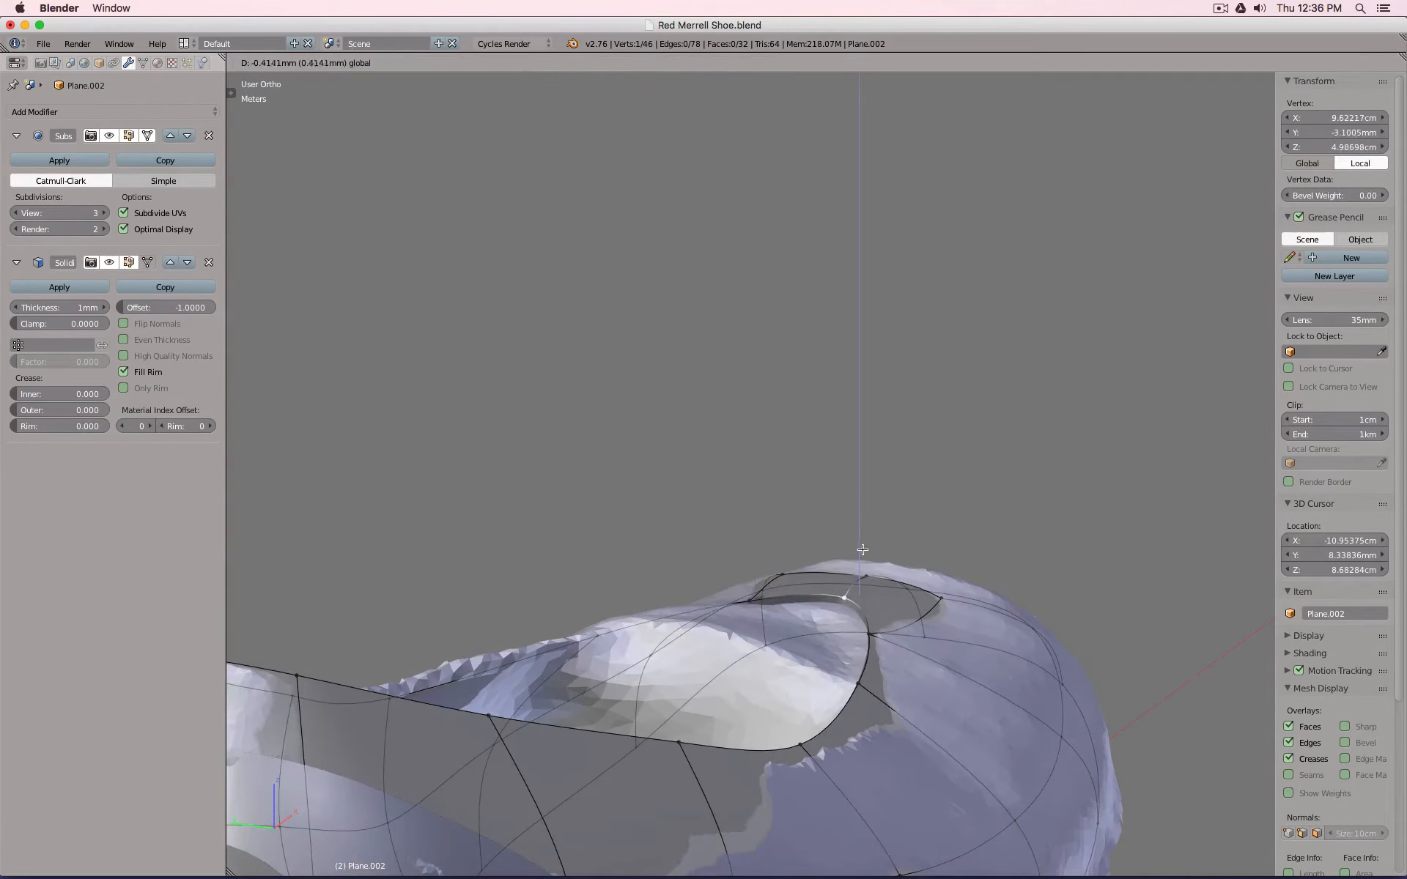
click(856, 564)
Move two vertices on the far side of the opening's rim back along the scan's throat edge.
middle_drag(856, 565, 731, 488)
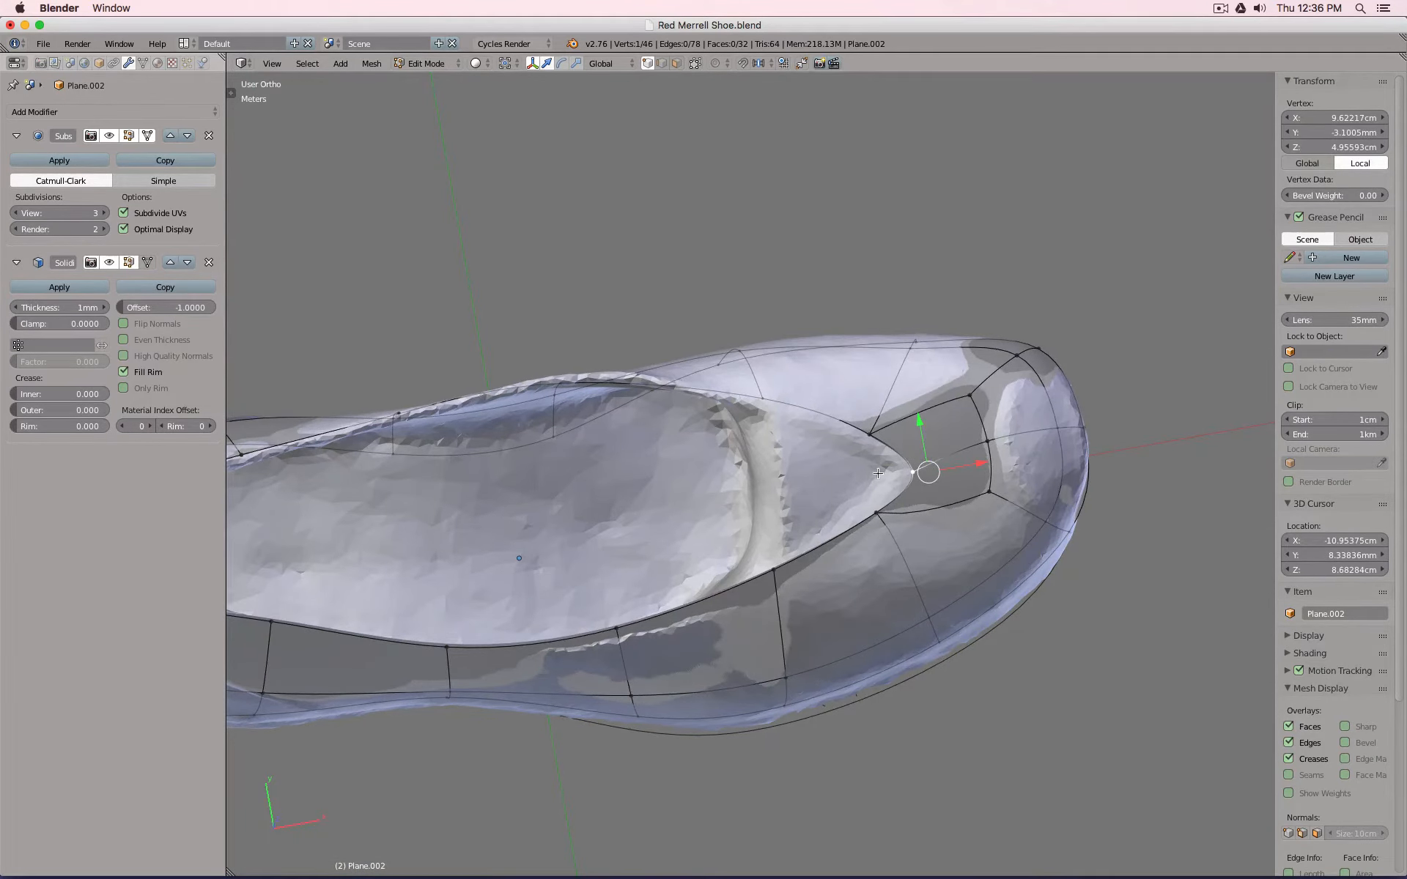
right_click(868, 433)
key(g)
click(861, 439)
right_click(756, 399)
key(g)
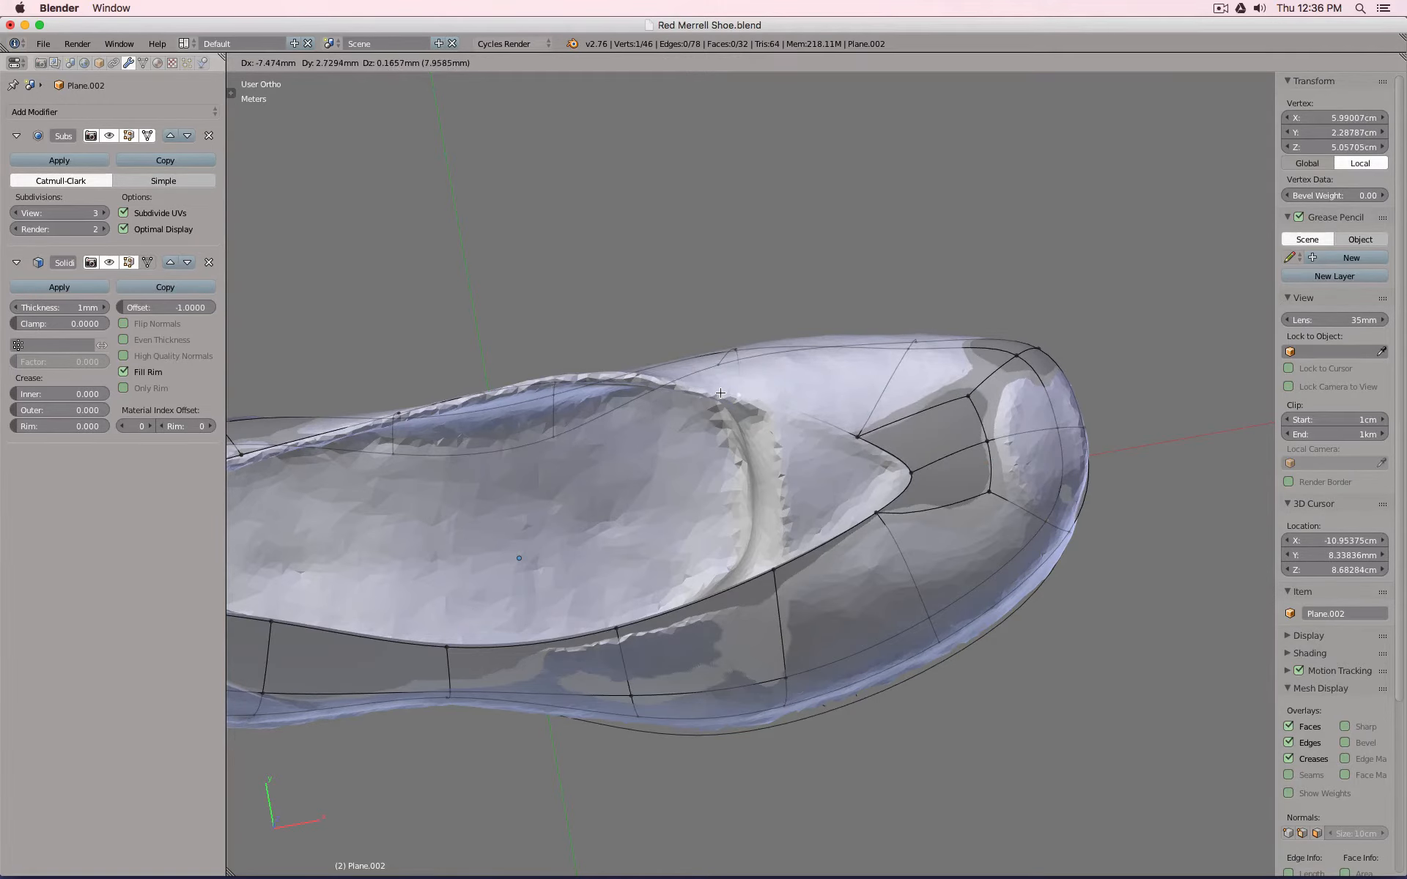
click(861, 436)
Show only the modeled shoe's layer with hidden objects revealed, and edit the upper's mesh from below in wireframe.
scroll(809, 464, down, 2)
scroll(835, 480, up, 3)
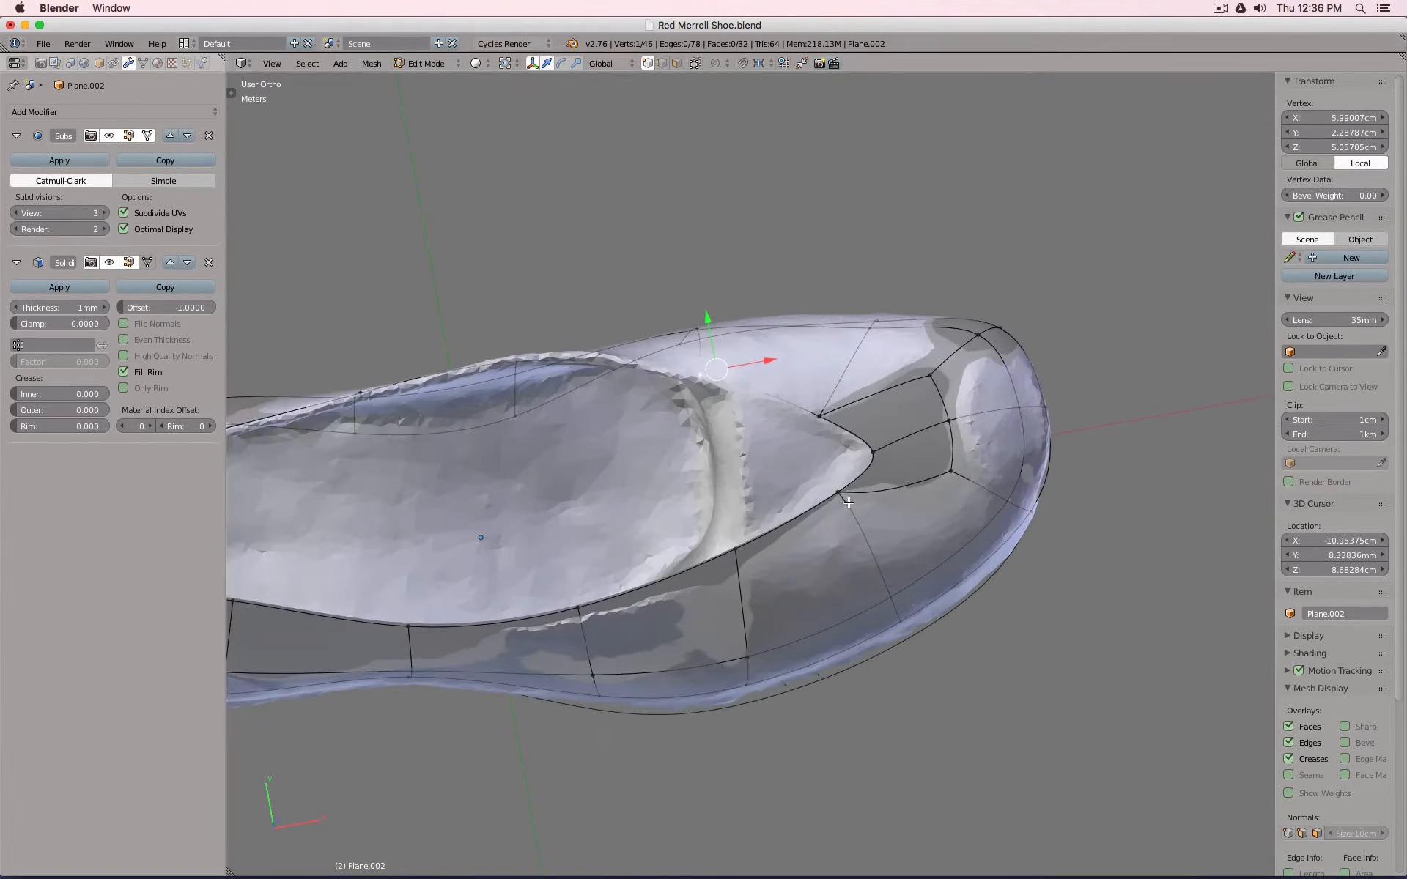
key(Tab)
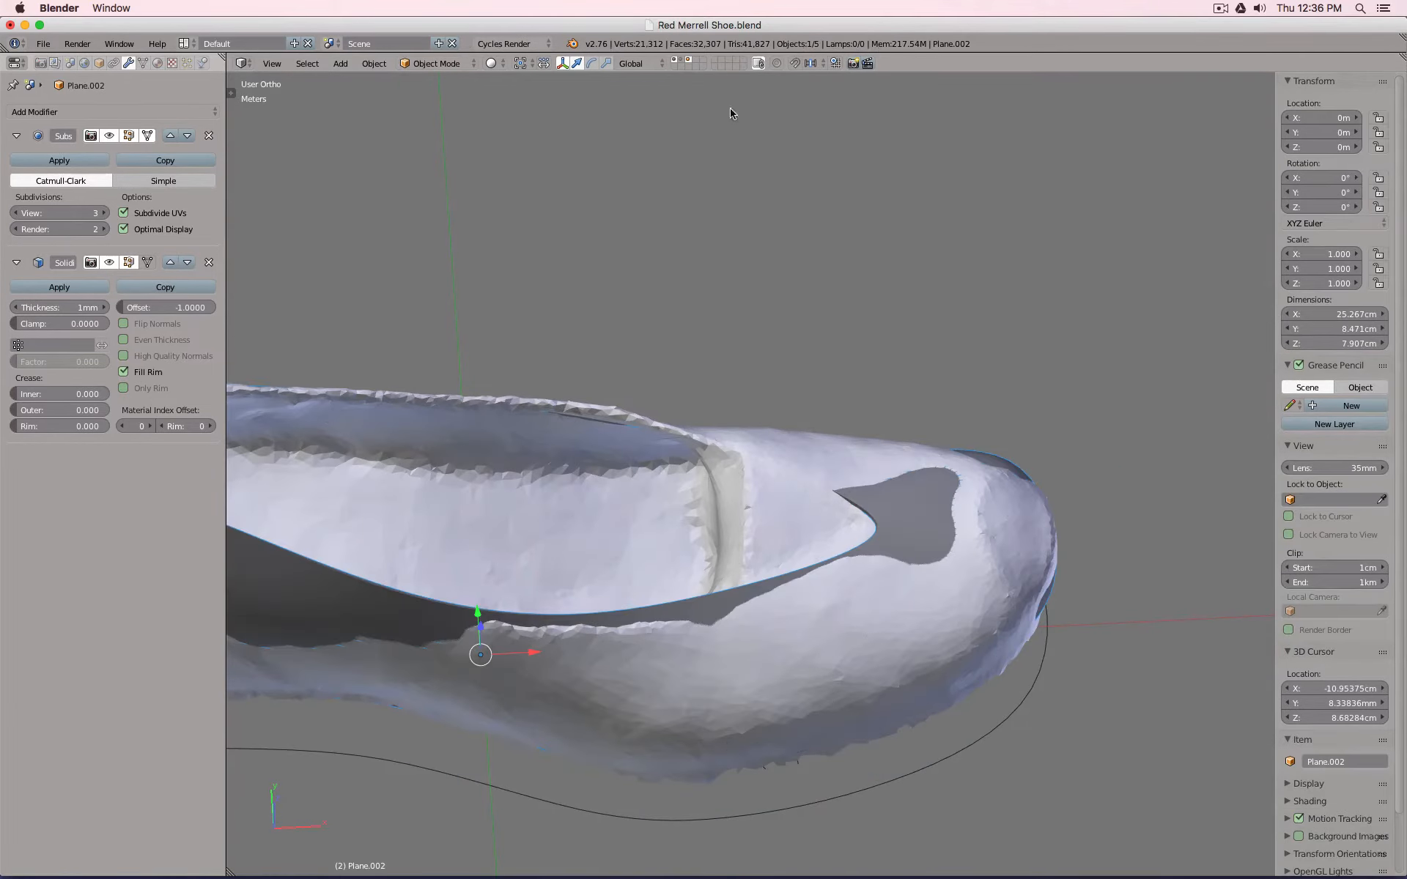
click(687, 63)
middle_drag(930, 462, 850, 219)
key(alt+h)
scroll(933, 320, down, 3)
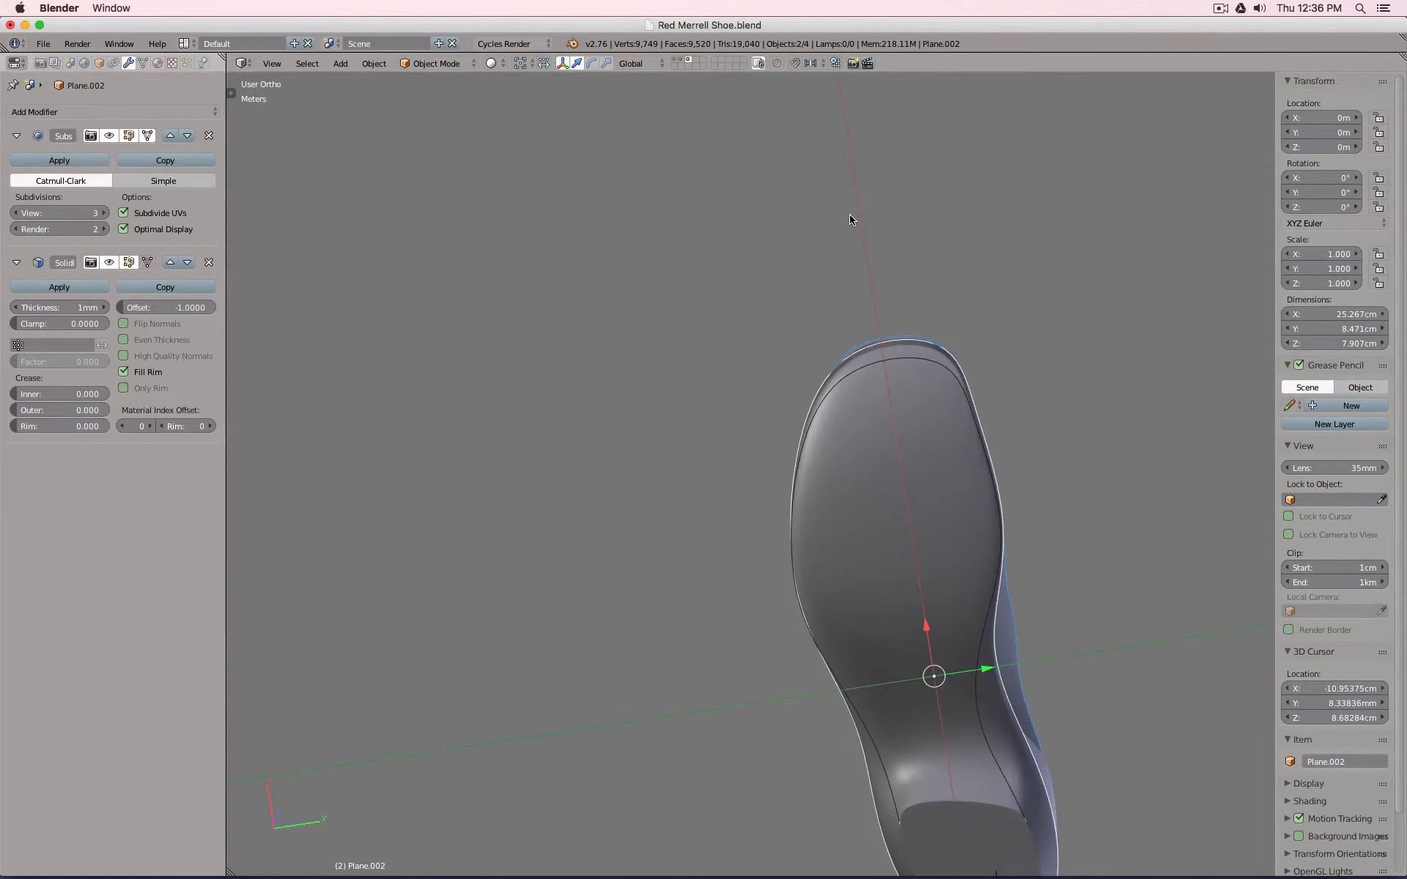
key(ctrl+KP_1)
scroll(1068, 606, up, 4)
key(Tab)
scroll(766, 395, up, 1)
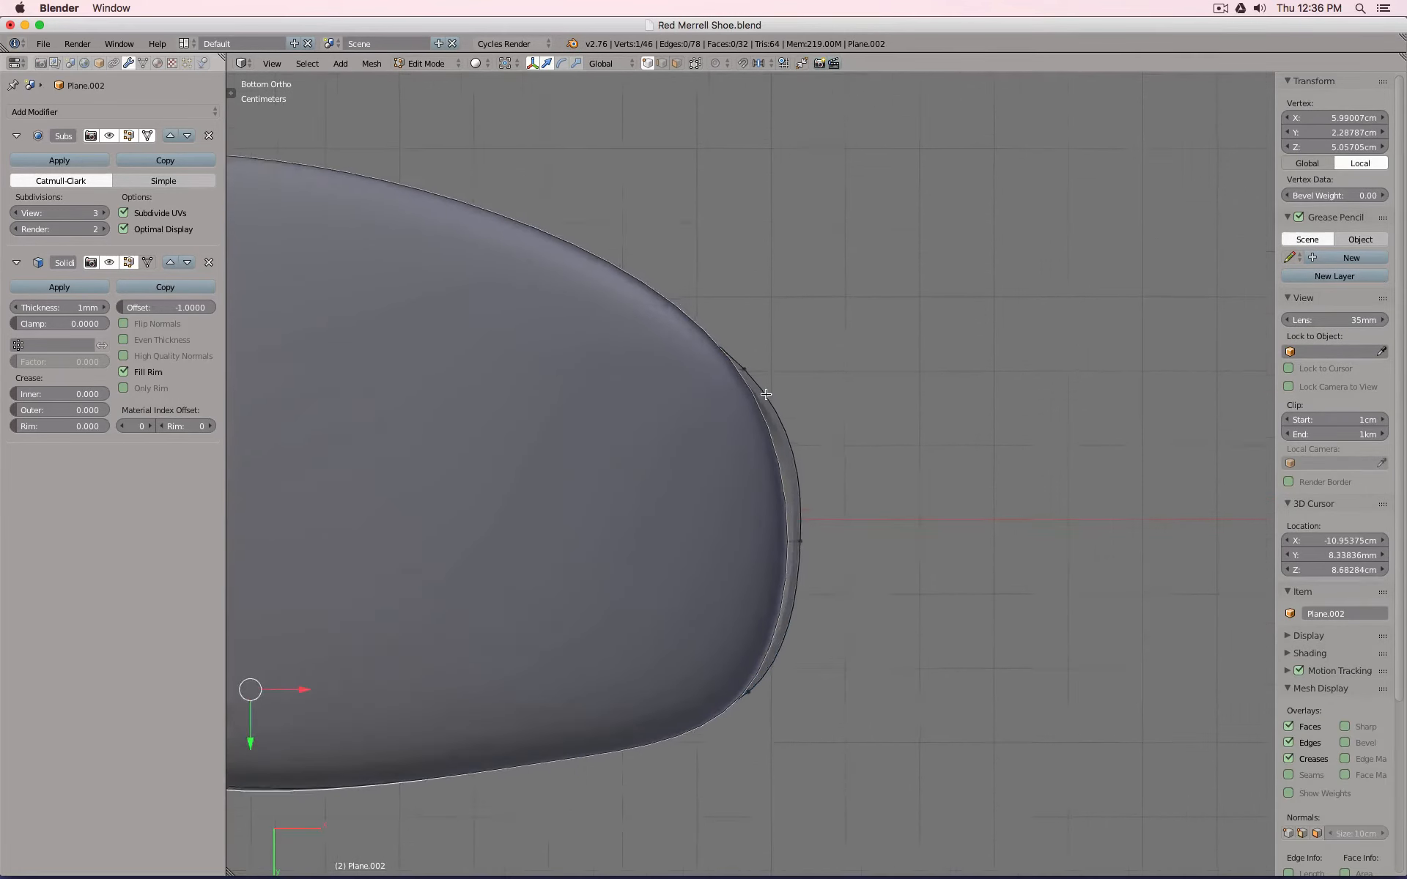
key(z)
scroll(762, 390, up, 1)
Move the three vertex pairs along the toe's lower edge inward so the upper sits inside the sole outline.
key(a)
key(b)
drag(666, 330, 777, 387)
key(g)
click(739, 376)
key(a)
key(b)
drag(716, 507, 827, 620)
key(g)
click(790, 567)
key(a)
key(b)
drag(672, 689, 779, 764)
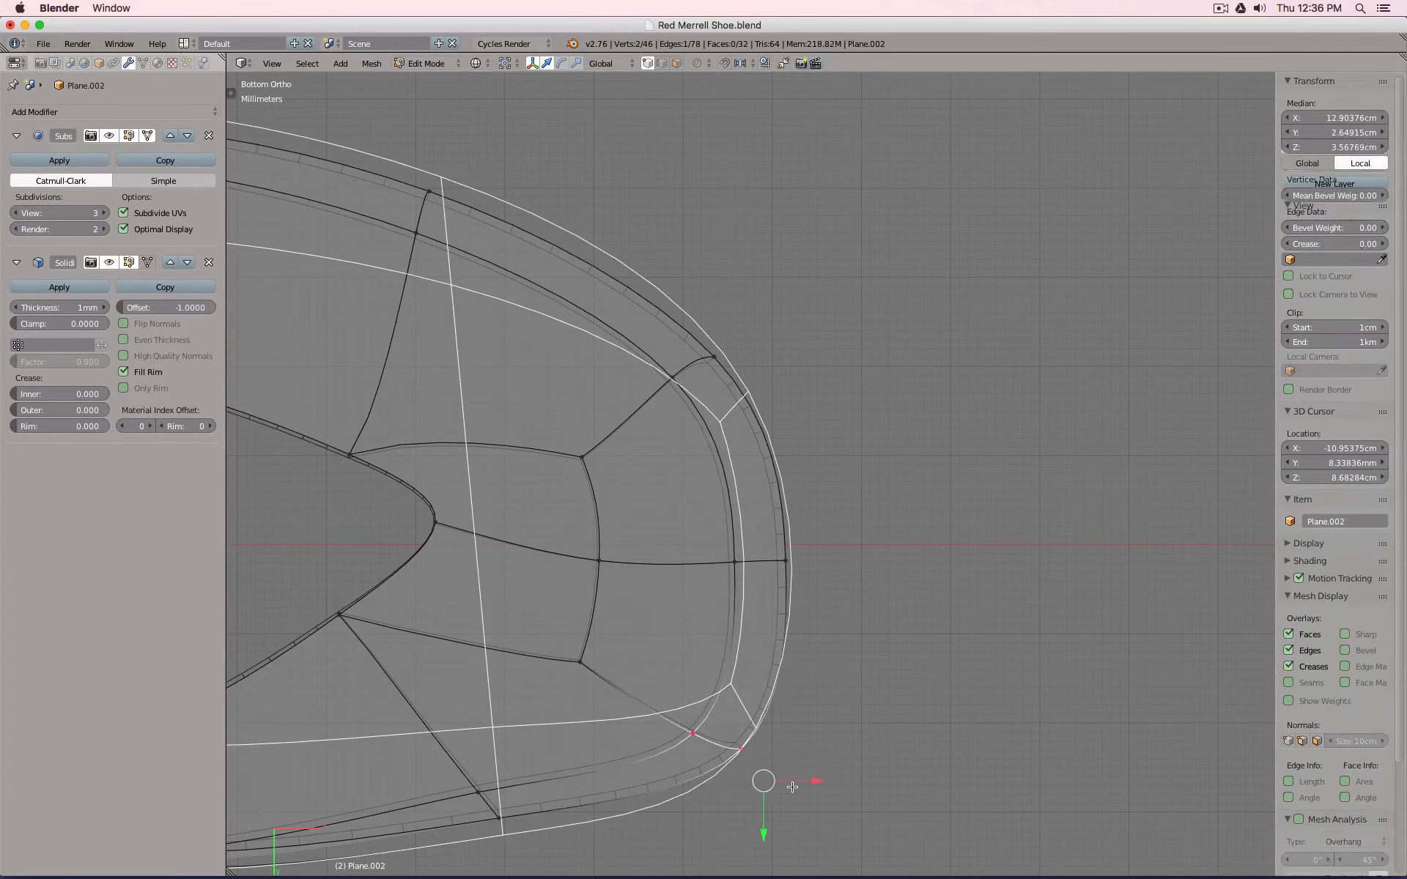
key(g)
click(729, 766)
Nudge the front centre vertex pair and one side pair of the toe's edge slightly further inside the sole outline.
key(a)
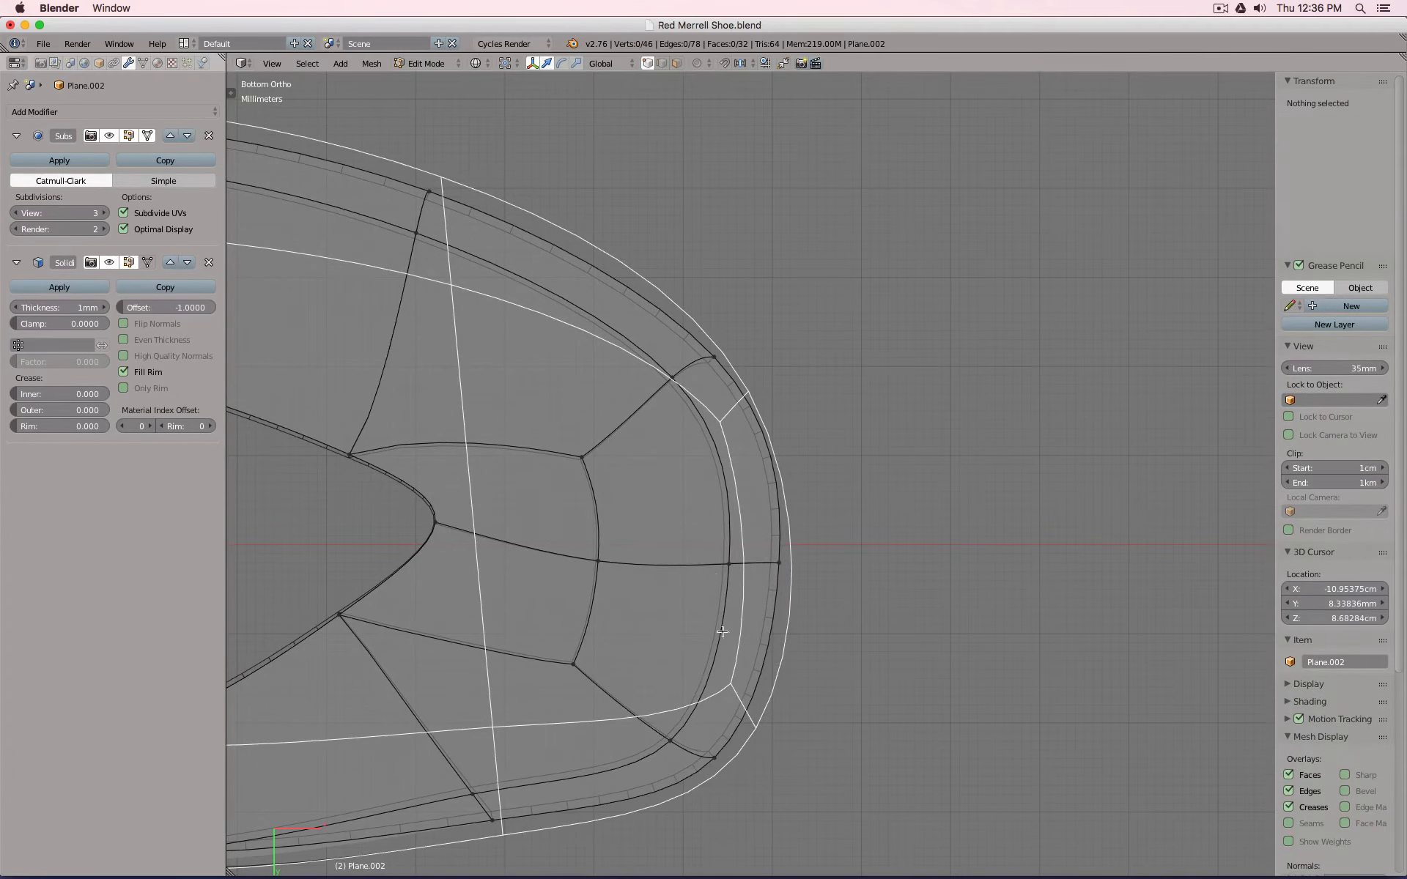
drag(803, 589, 795, 591)
key(b)
key(Escape)
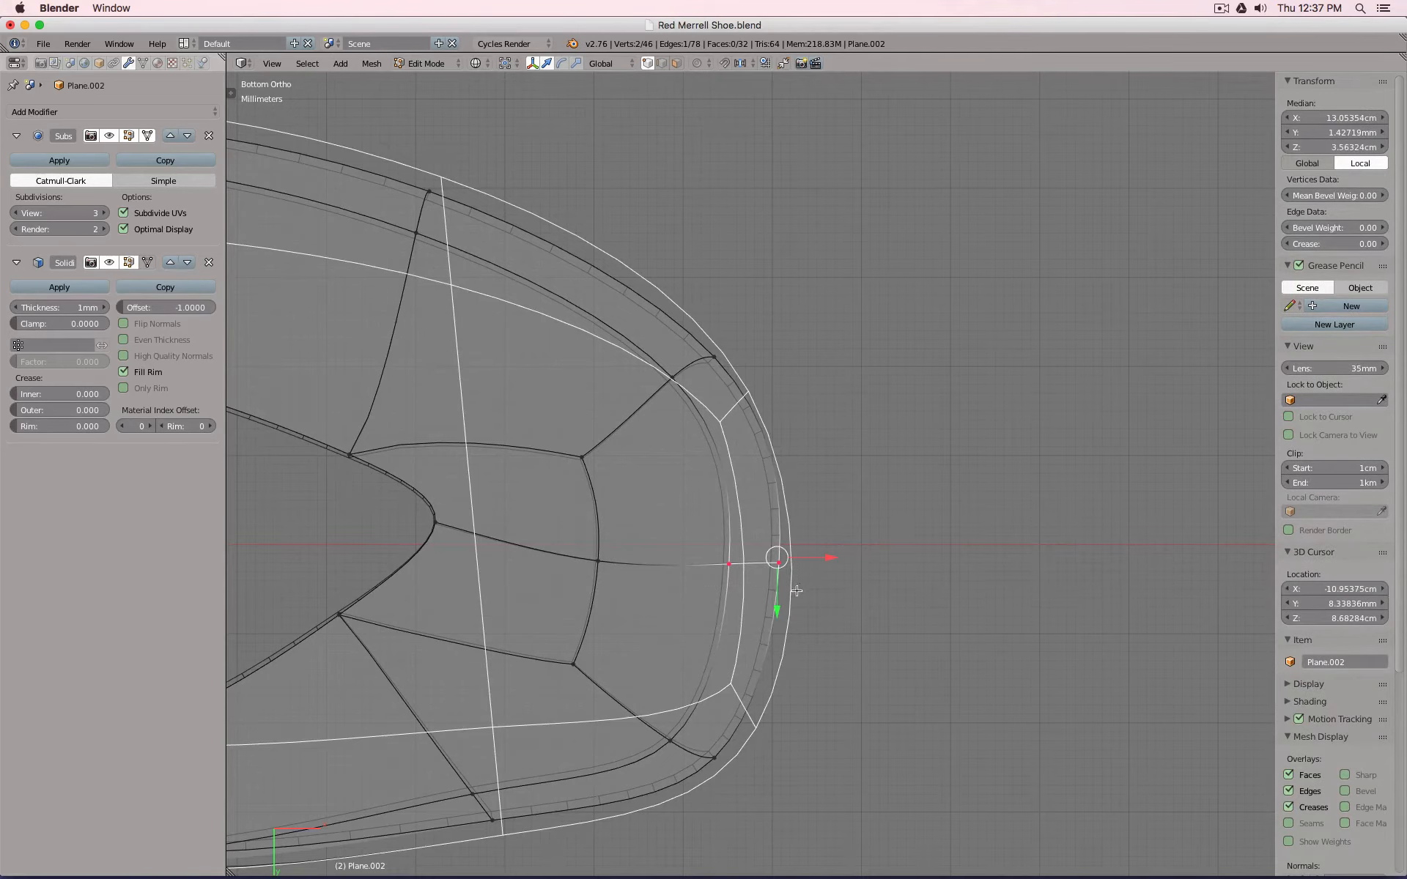
key(a)
key(b)
drag(650, 339, 735, 424)
key(g)
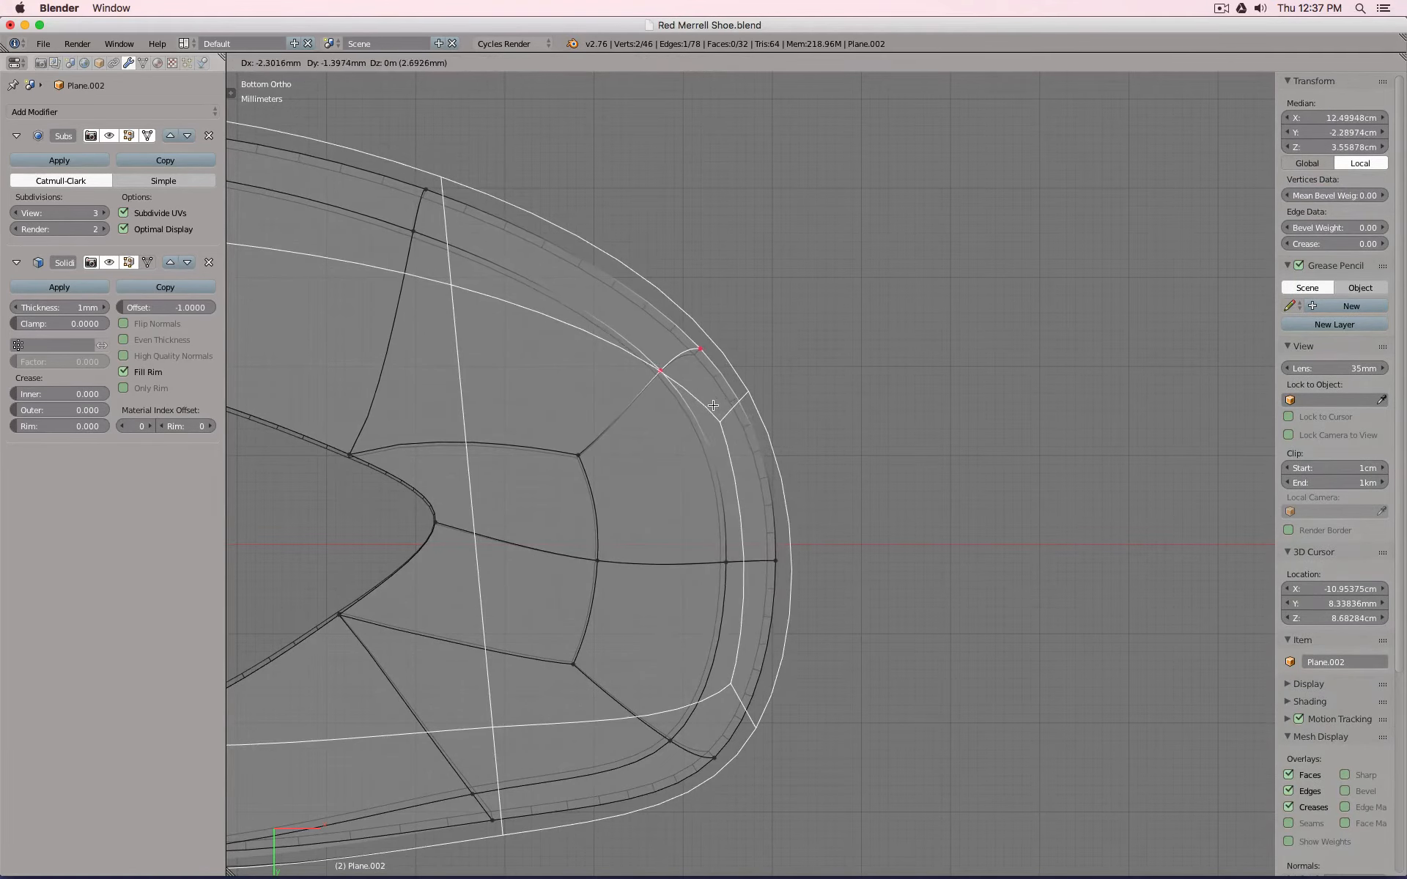
click(709, 401)
key(a)
key(b)
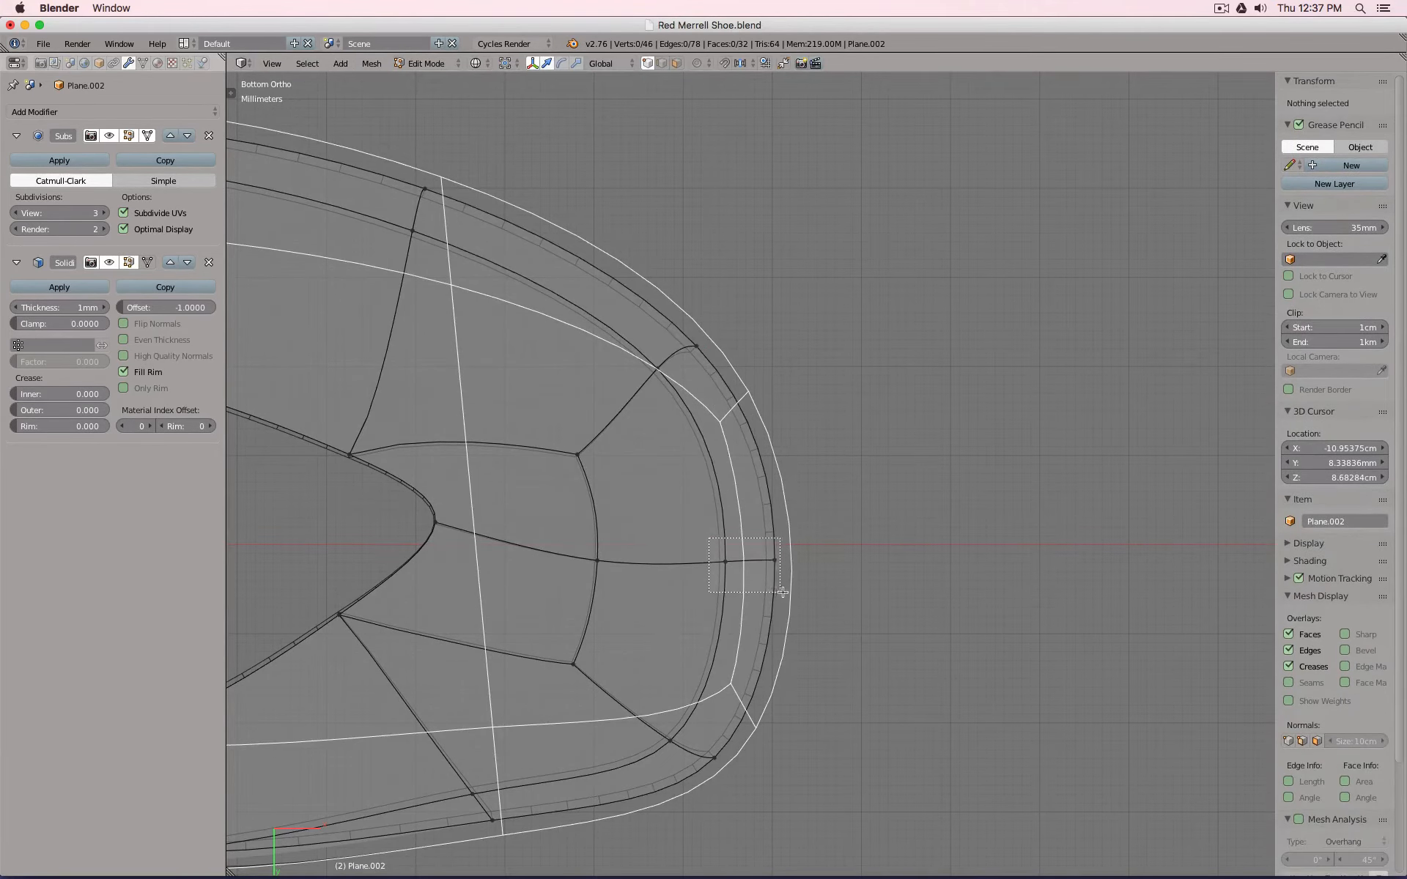
drag(783, 592, 782, 592)
Leave mesh editing and examine how the upper's toe fits the sole in solid shading.
middle_drag(782, 592, 824, 572)
scroll(824, 571, up, 3)
key(Tab)
key(Tab)
middle_drag(784, 366, 665, 477)
key(Tab)
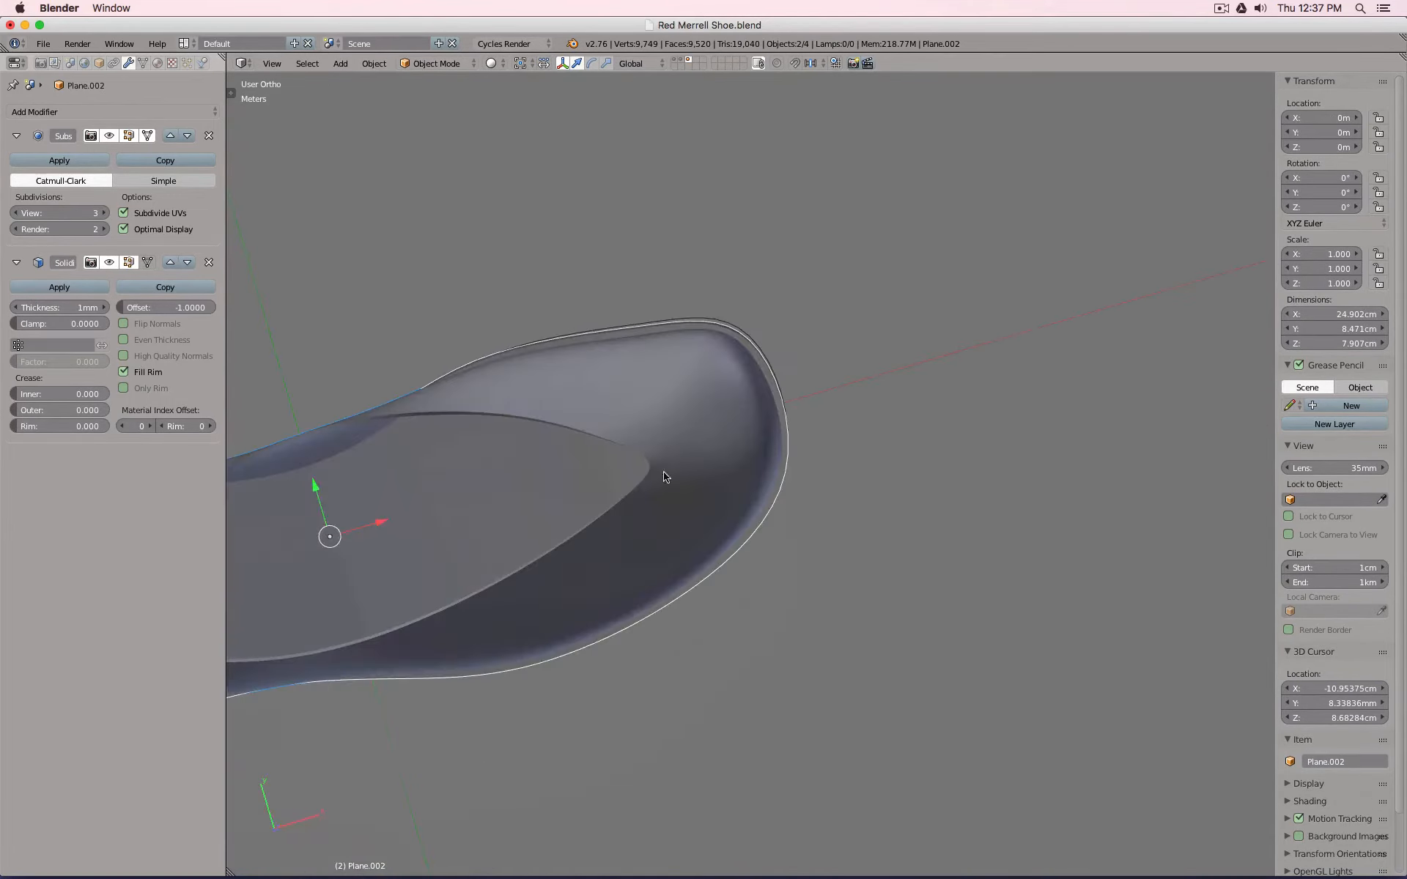
Show the scan's layer as well, add a plane over the throat in top view and scale it down to the tongue area.
shift+click(680, 64)
key(ctrl+KP_7)
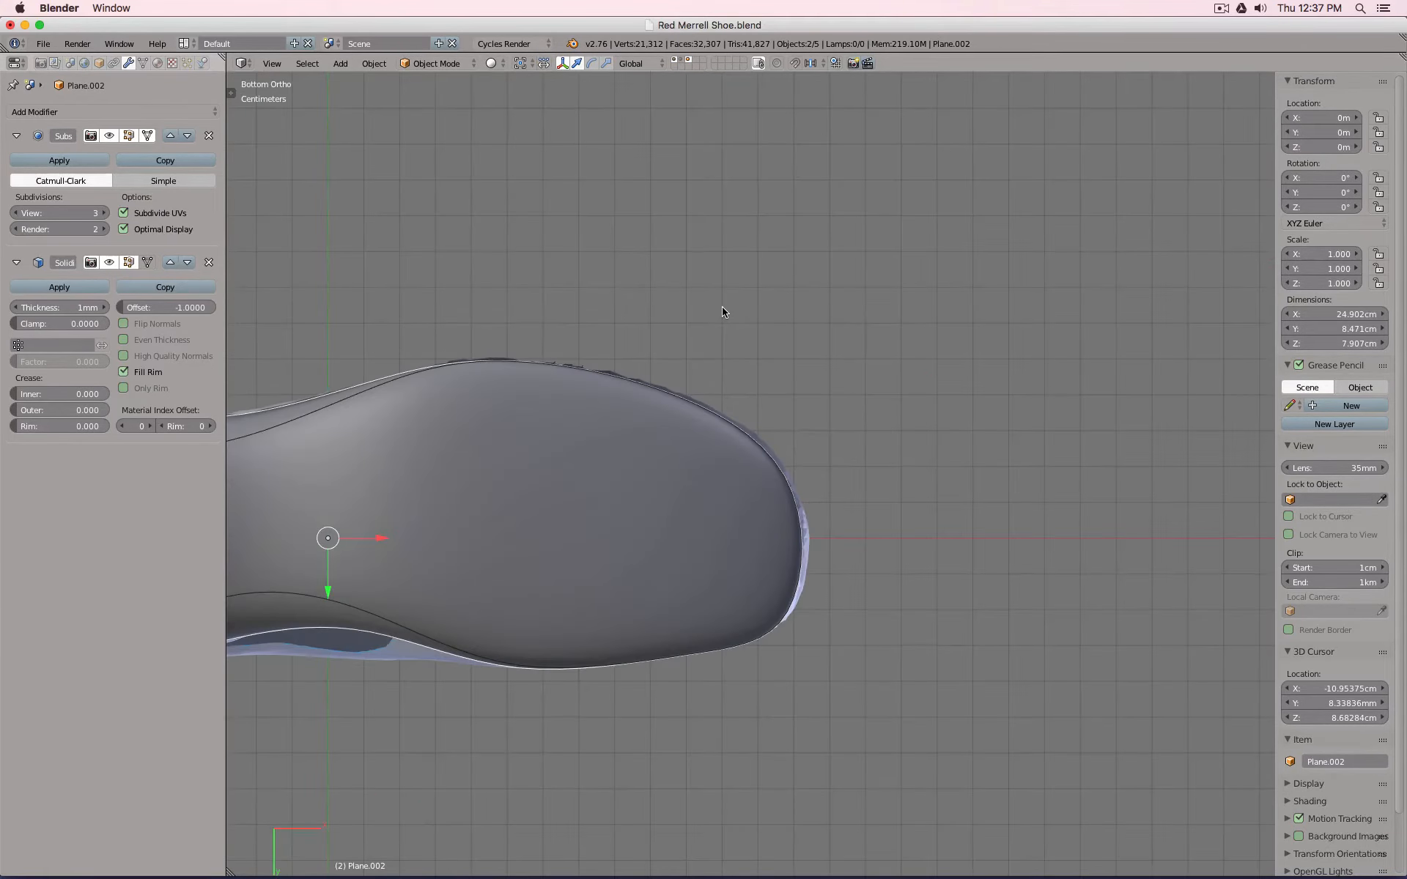
key(KP_7)
key(shift+a)
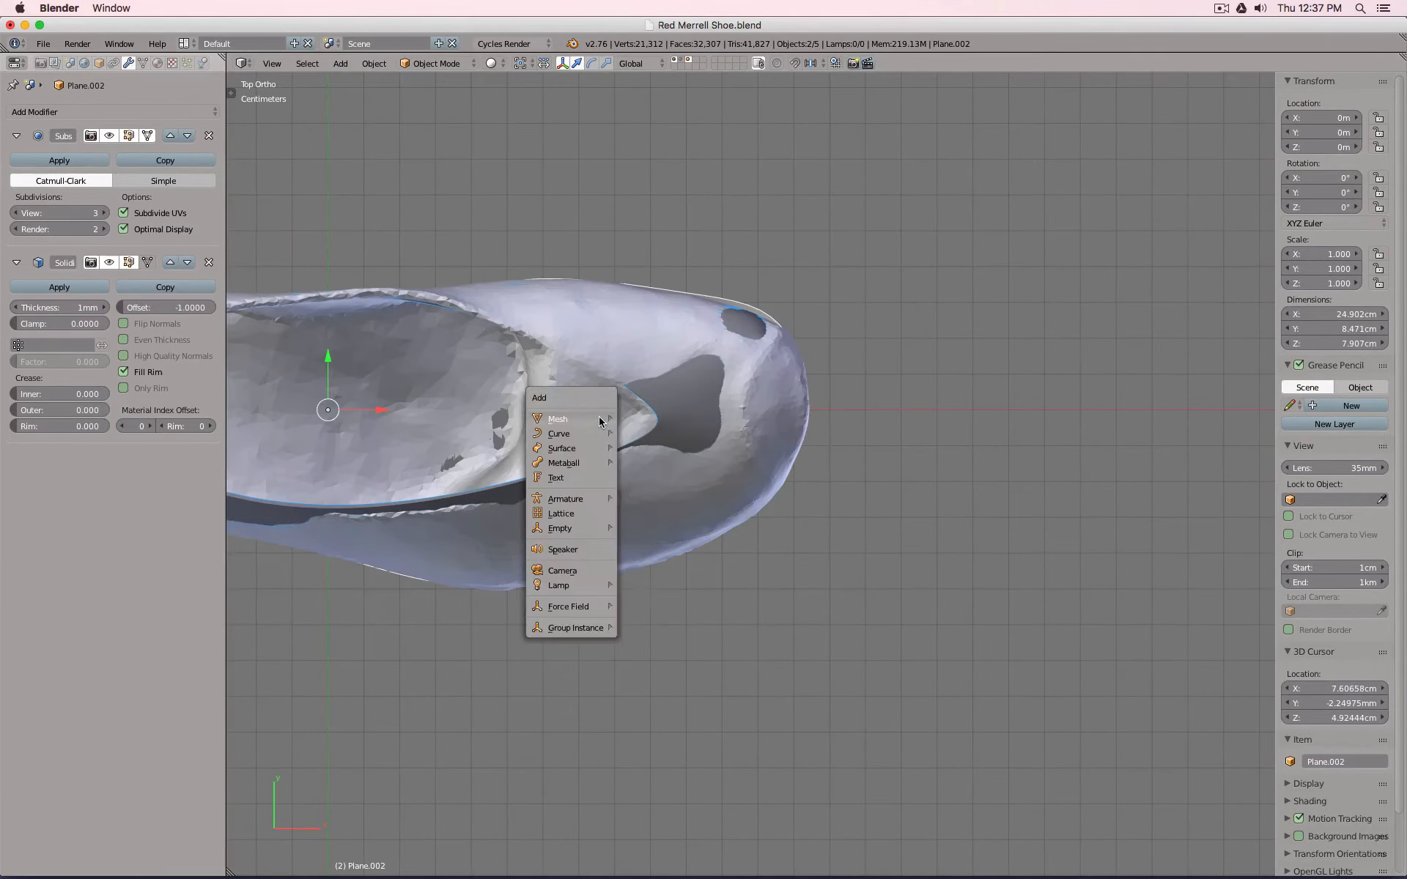
mouse_move(586, 412)
click(637, 419)
key(Tab)
key(s)
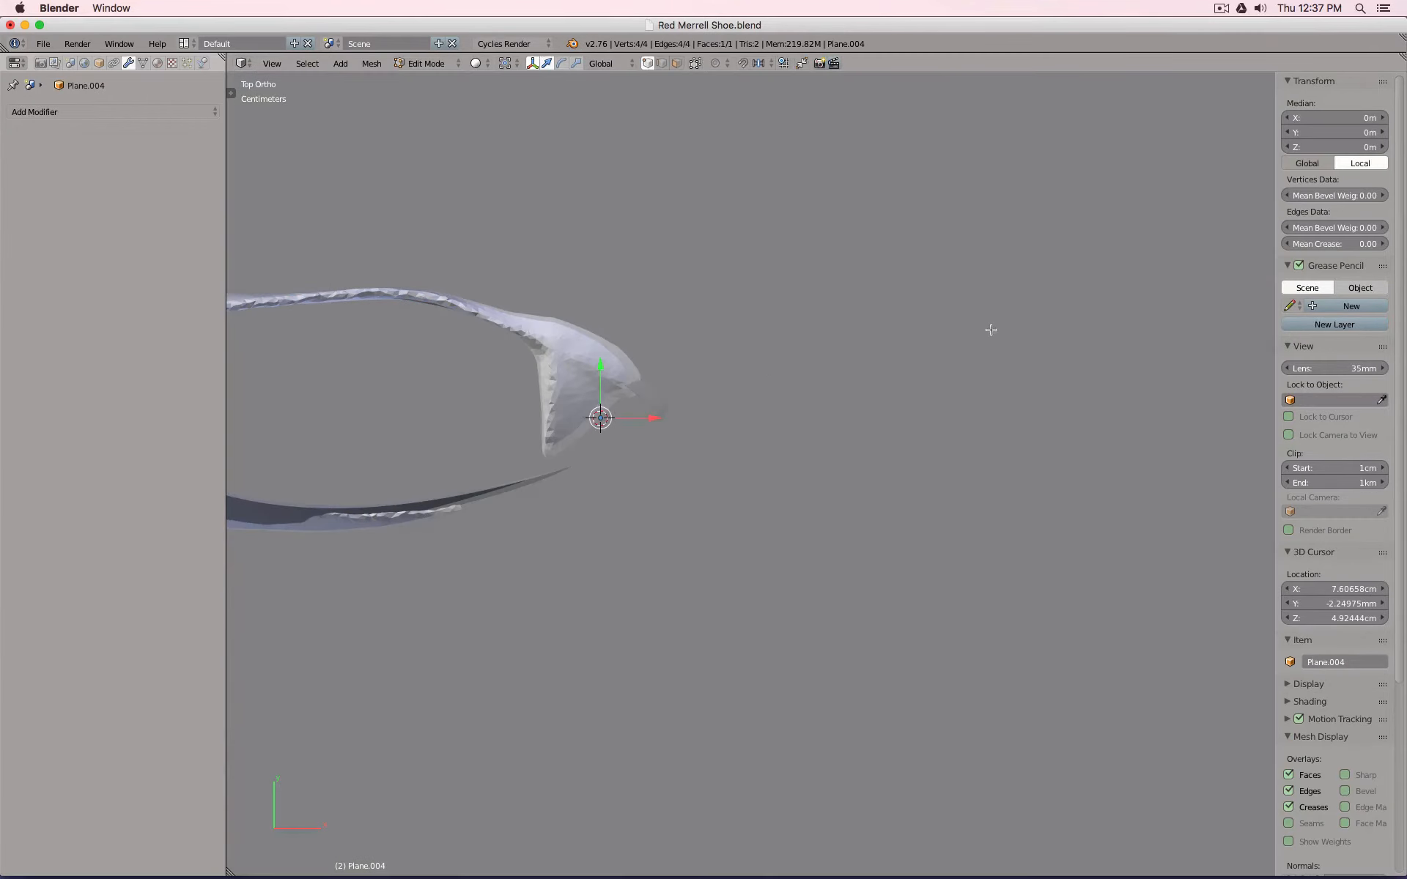
click(644, 404)
Adjust the plane's Y position, stretch it along Y, and move its mesh about 4.9 mm along X over the tongue area.
key(Tab)
drag(601, 365, 603, 361)
key(Tab)
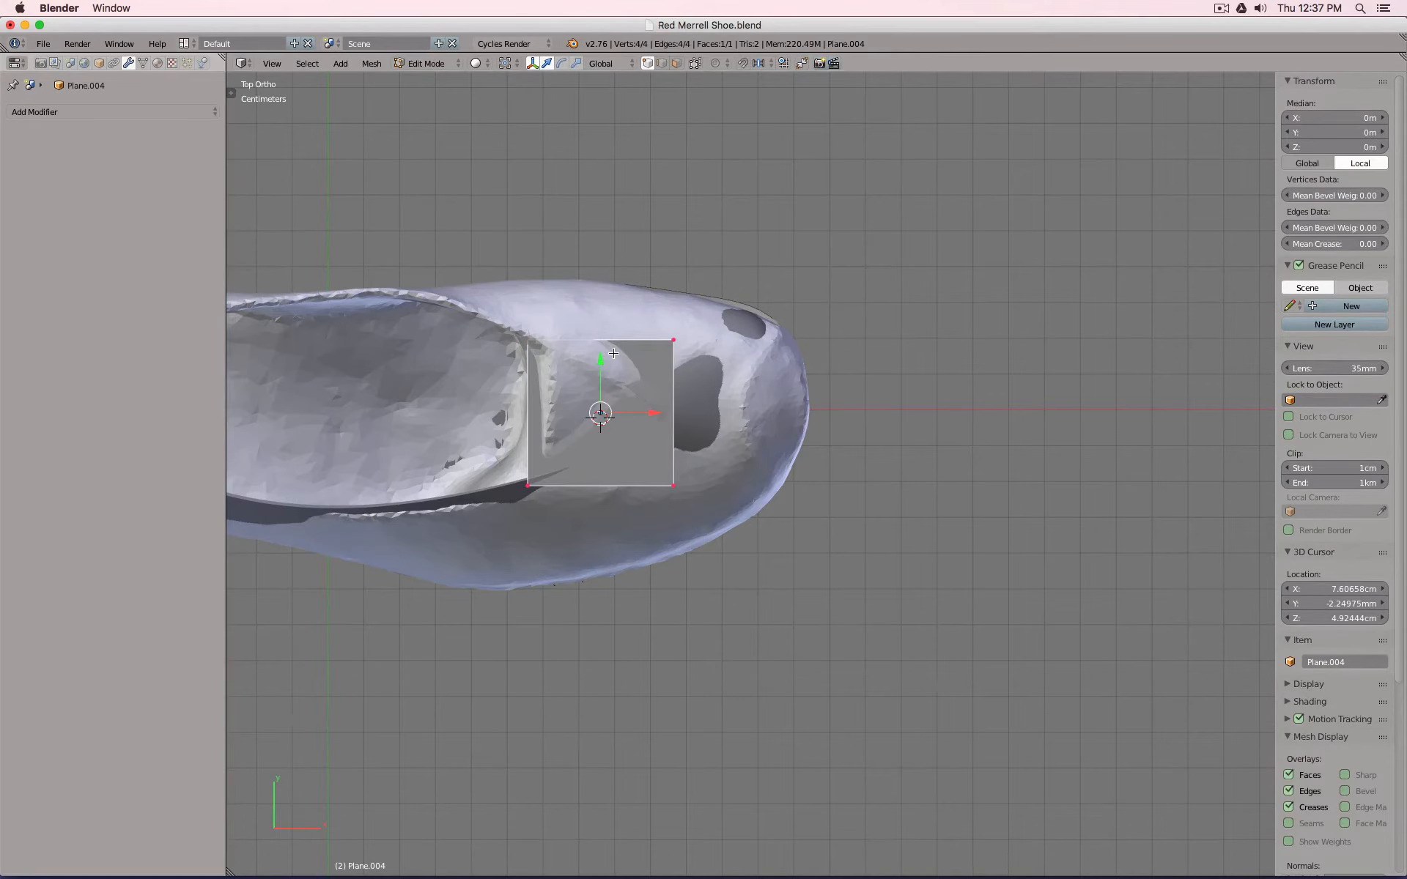
key(y)
click(615, 351)
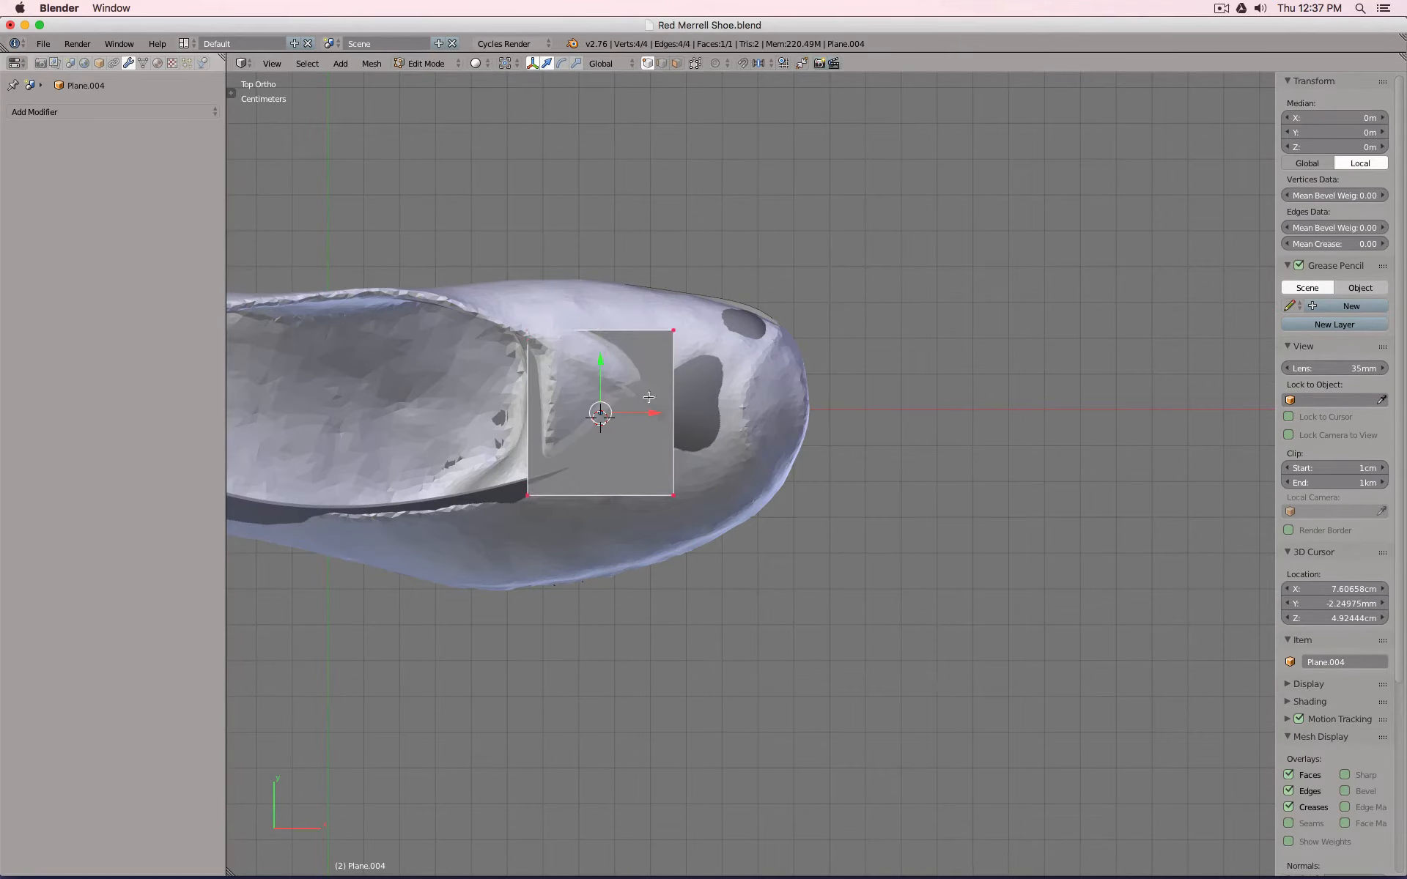
drag(657, 415, 669, 414)
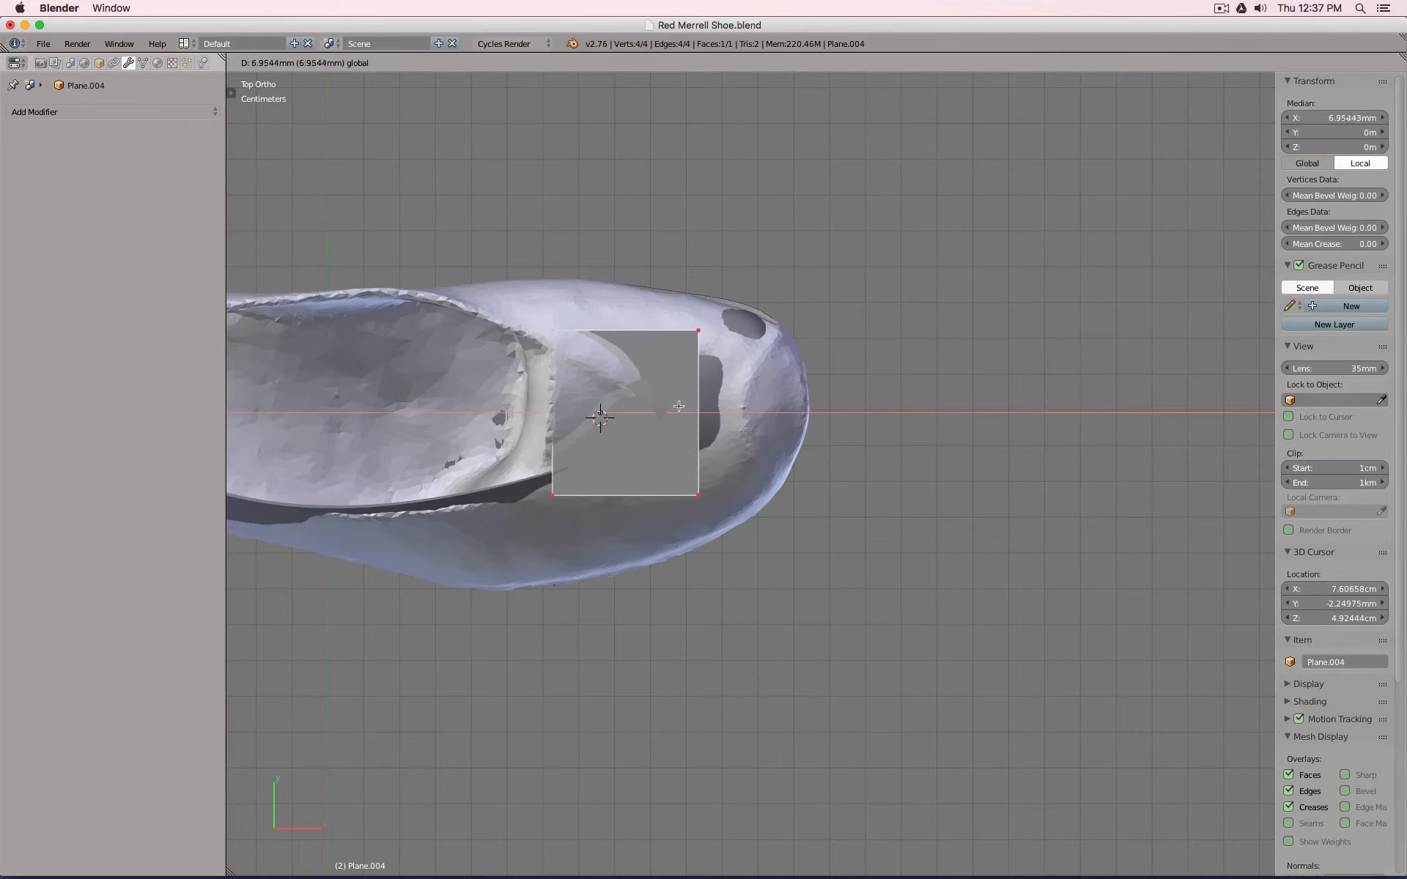
click(689, 399)
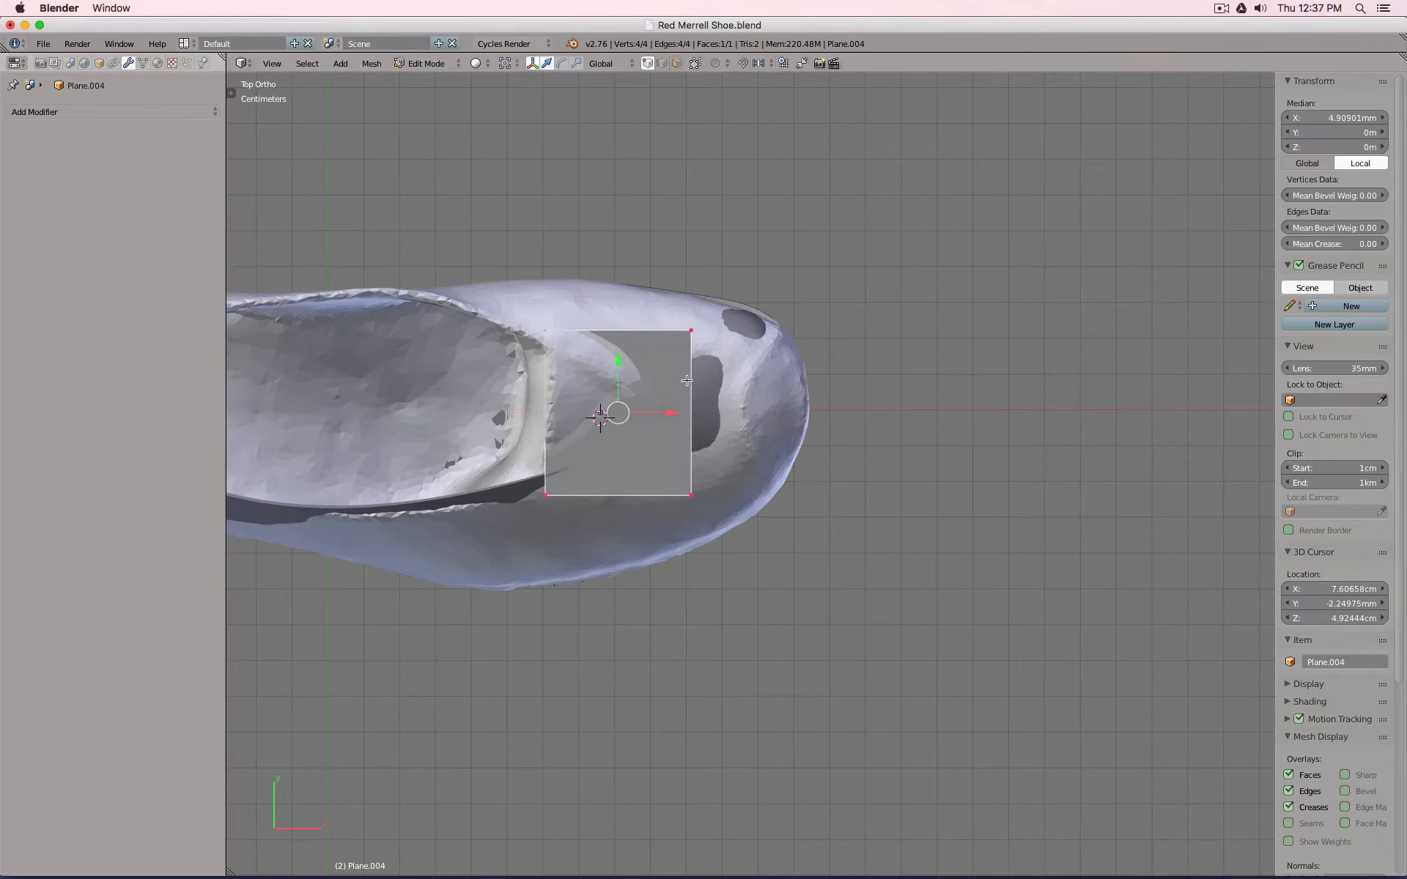
Move the plane's two front corners inward to taper it toward the toe and add one crosswise loop cut at its middle.
right_click(690, 330)
drag(691, 273, 691, 318)
right_click(687, 495)
drag(688, 446, 687, 405)
key(ctrl+r)
click(614, 411)
right_click(612, 418)
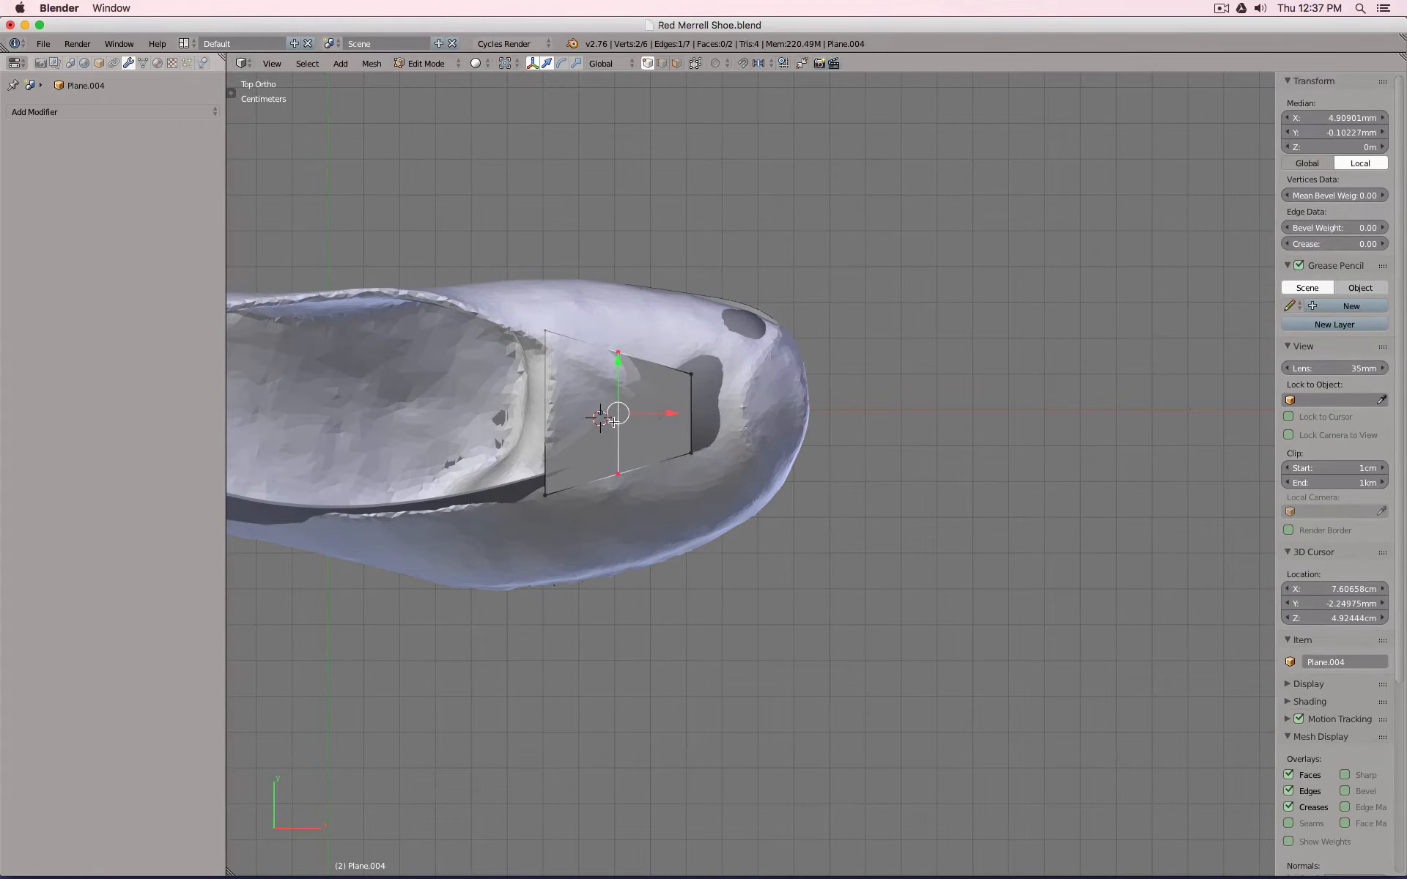
Add two evenly spaced lengthwise loop cuts to the tapered plane.
key(ctrl+r)
scroll(613, 412, up, 1)
click(613, 408)
right_click(614, 406)
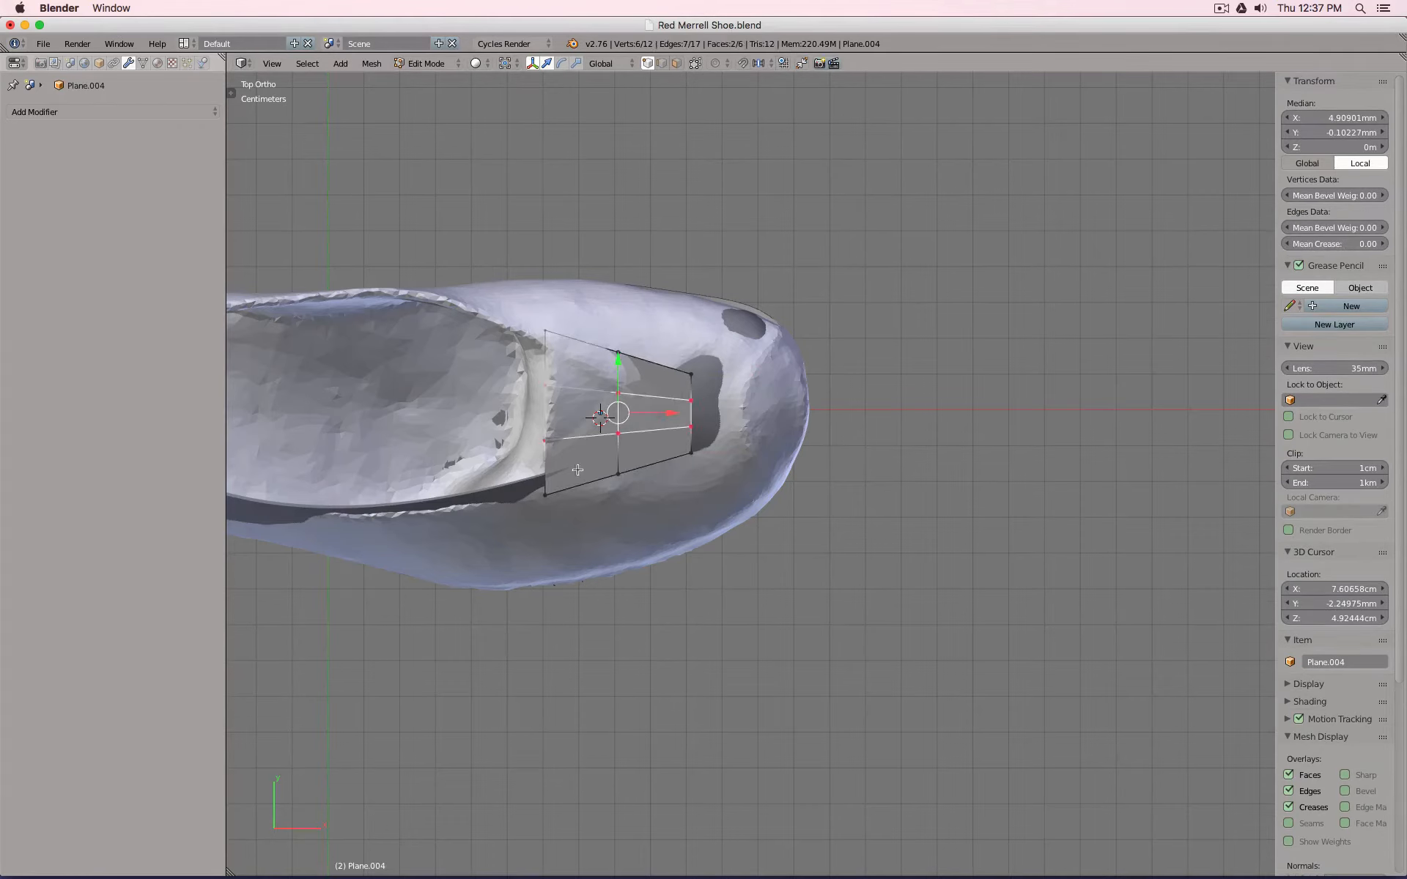
middle_drag(590, 464, 622, 581)
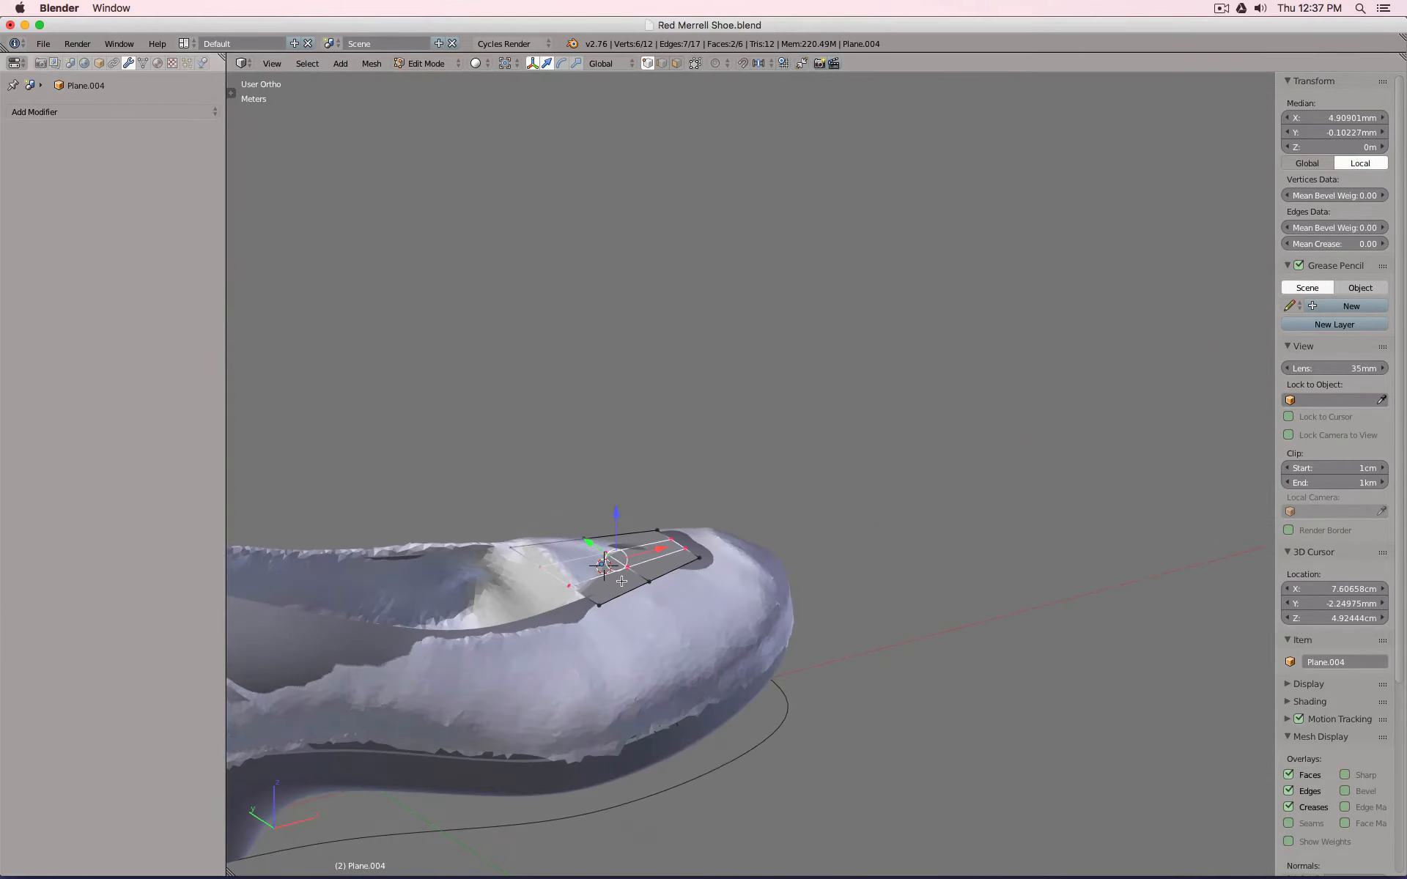
Leave mesh editing, move the plane off the scan's layer onto the modelled shoe's layer, and show only that layer.
key(Tab)
click(675, 62)
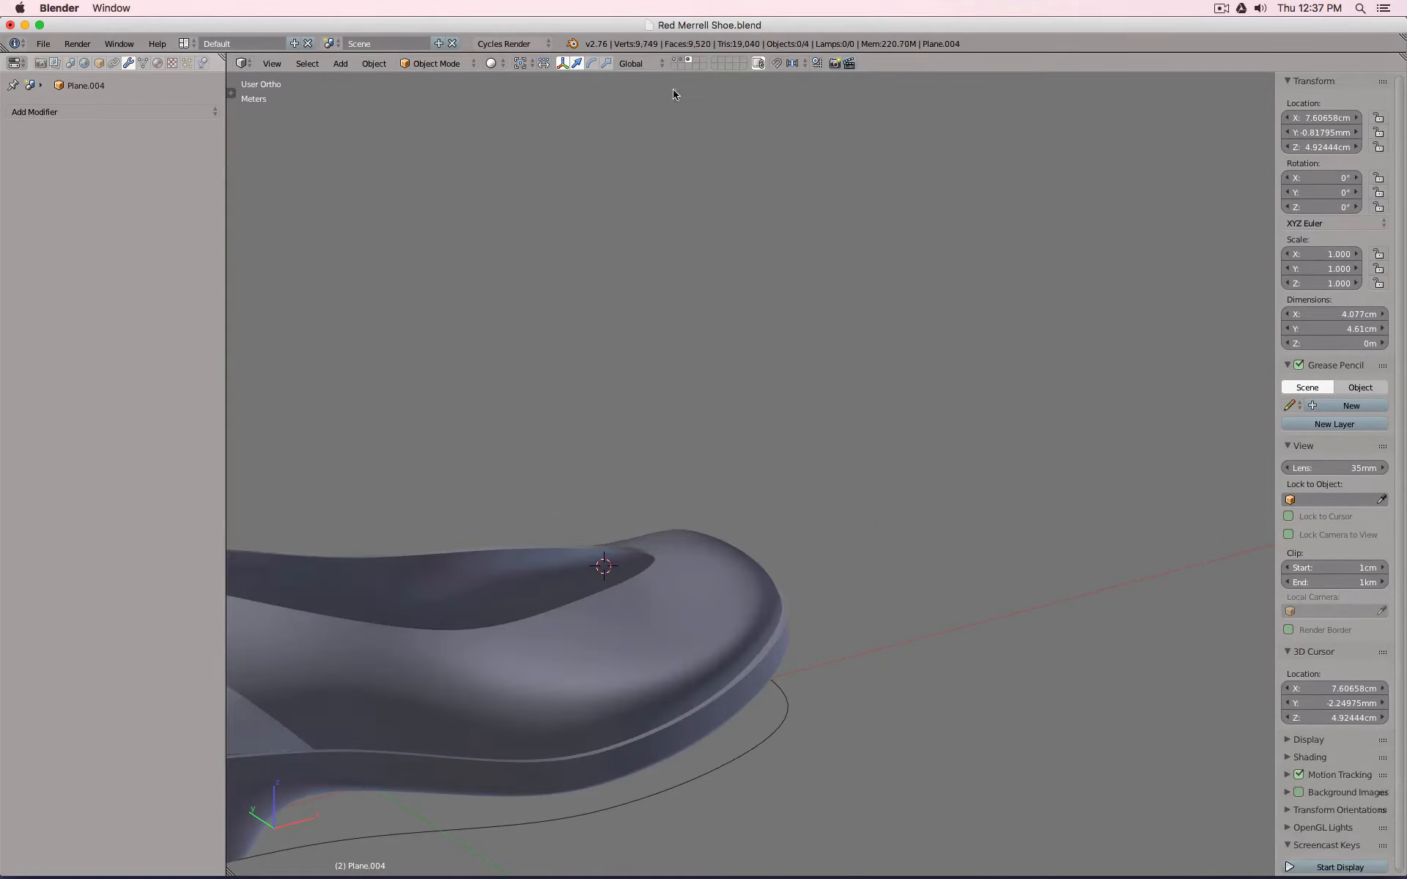
click(674, 67)
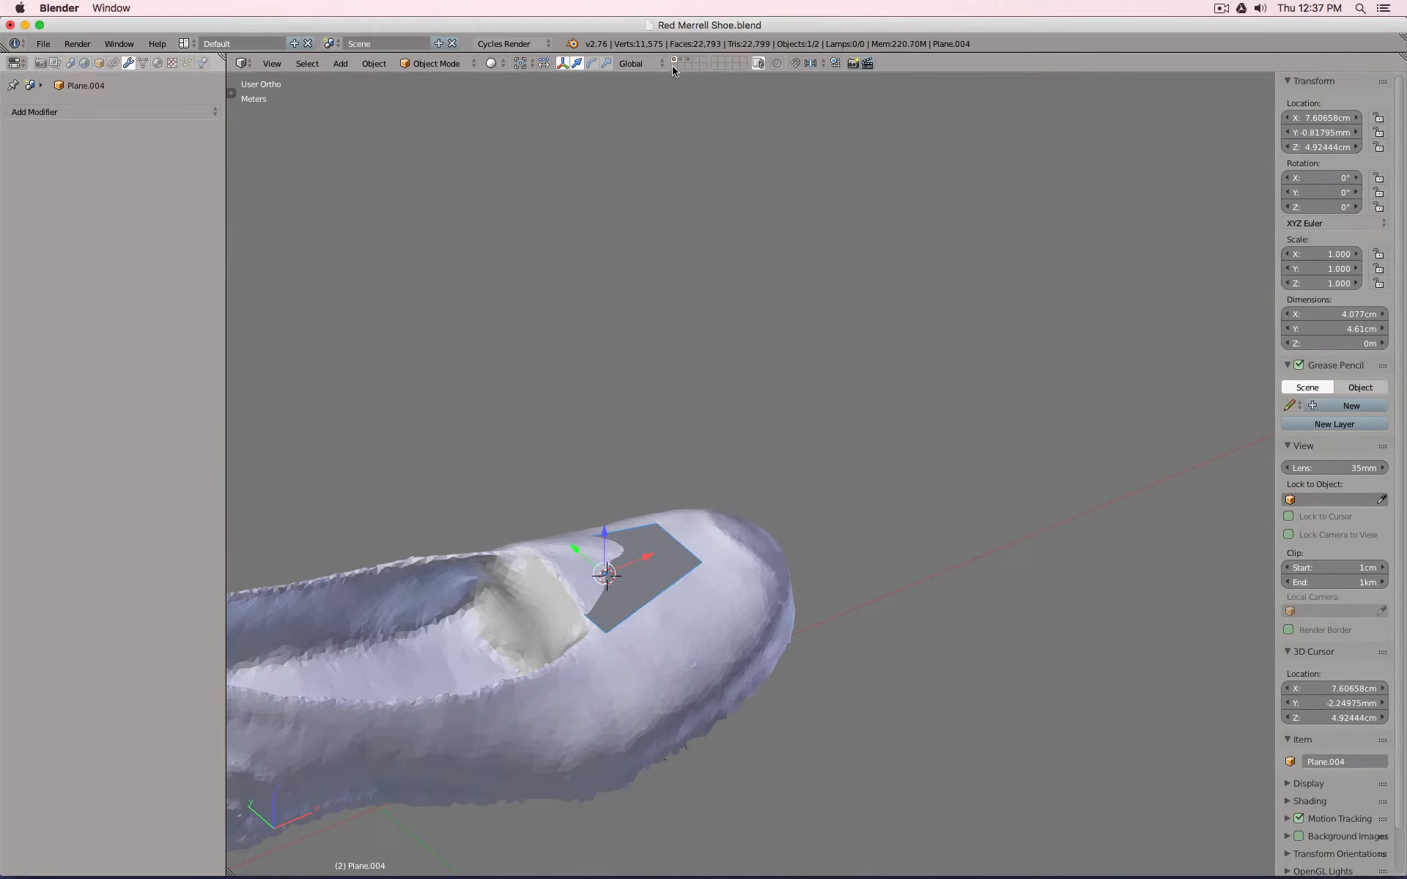
key(m)
key(3)
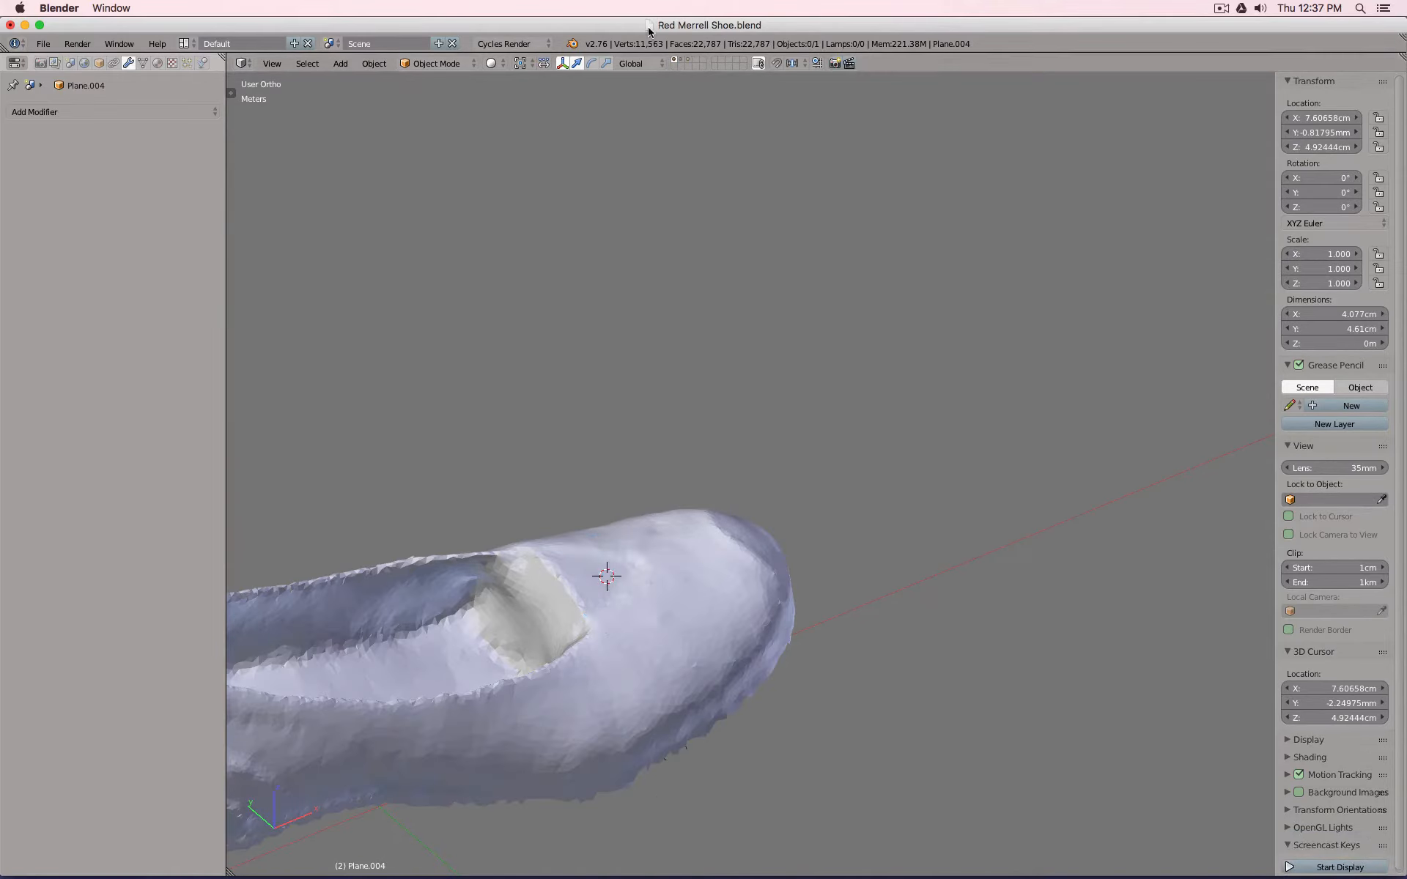
click(689, 61)
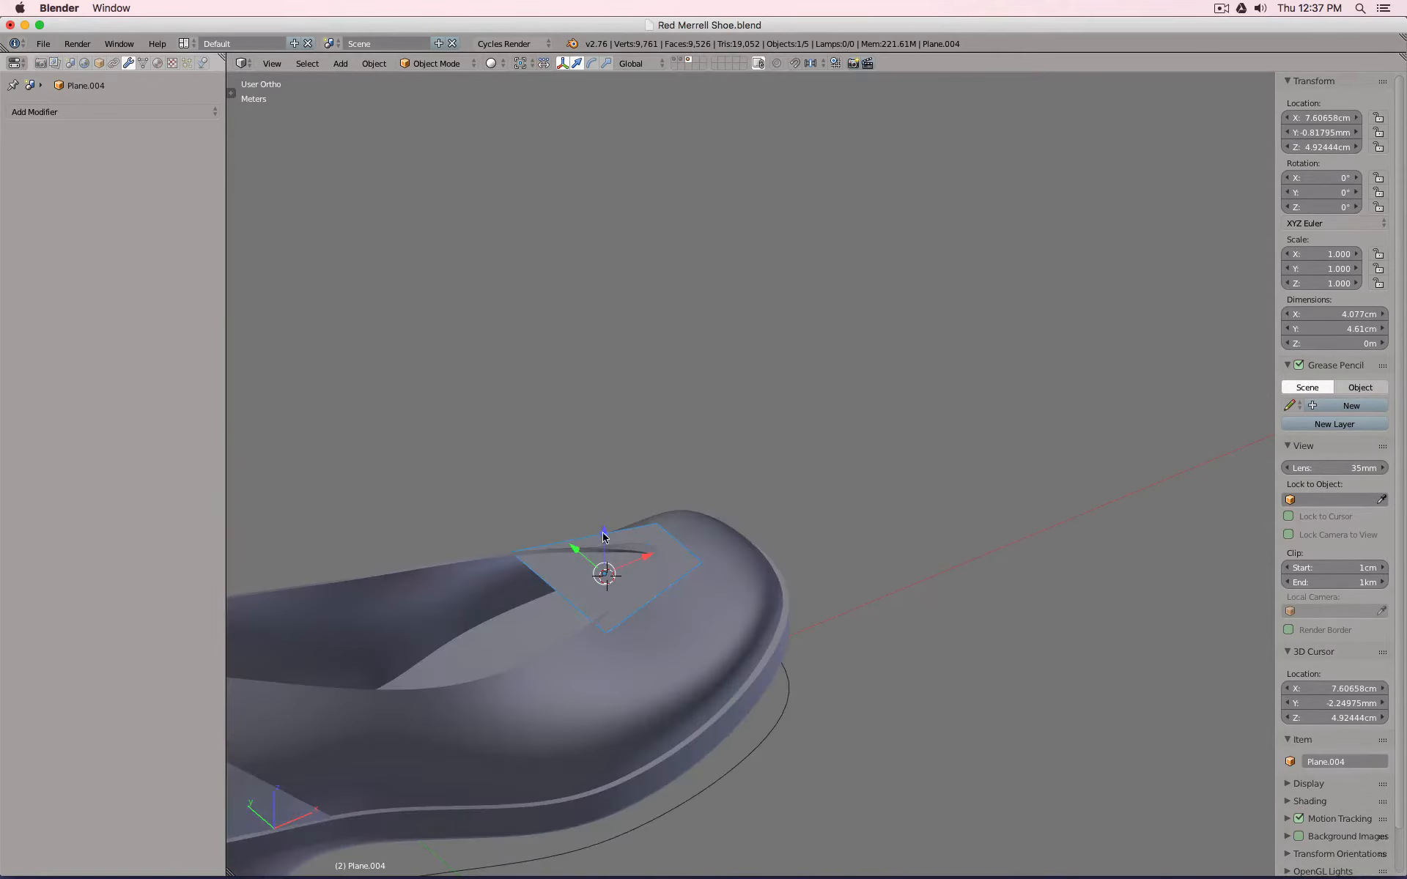
Lower the plane to about Z 4.52 cm so it sits beneath the throat opening, and return to top view.
drag(604, 537, 606, 571)
middle_drag(605, 572, 652, 538)
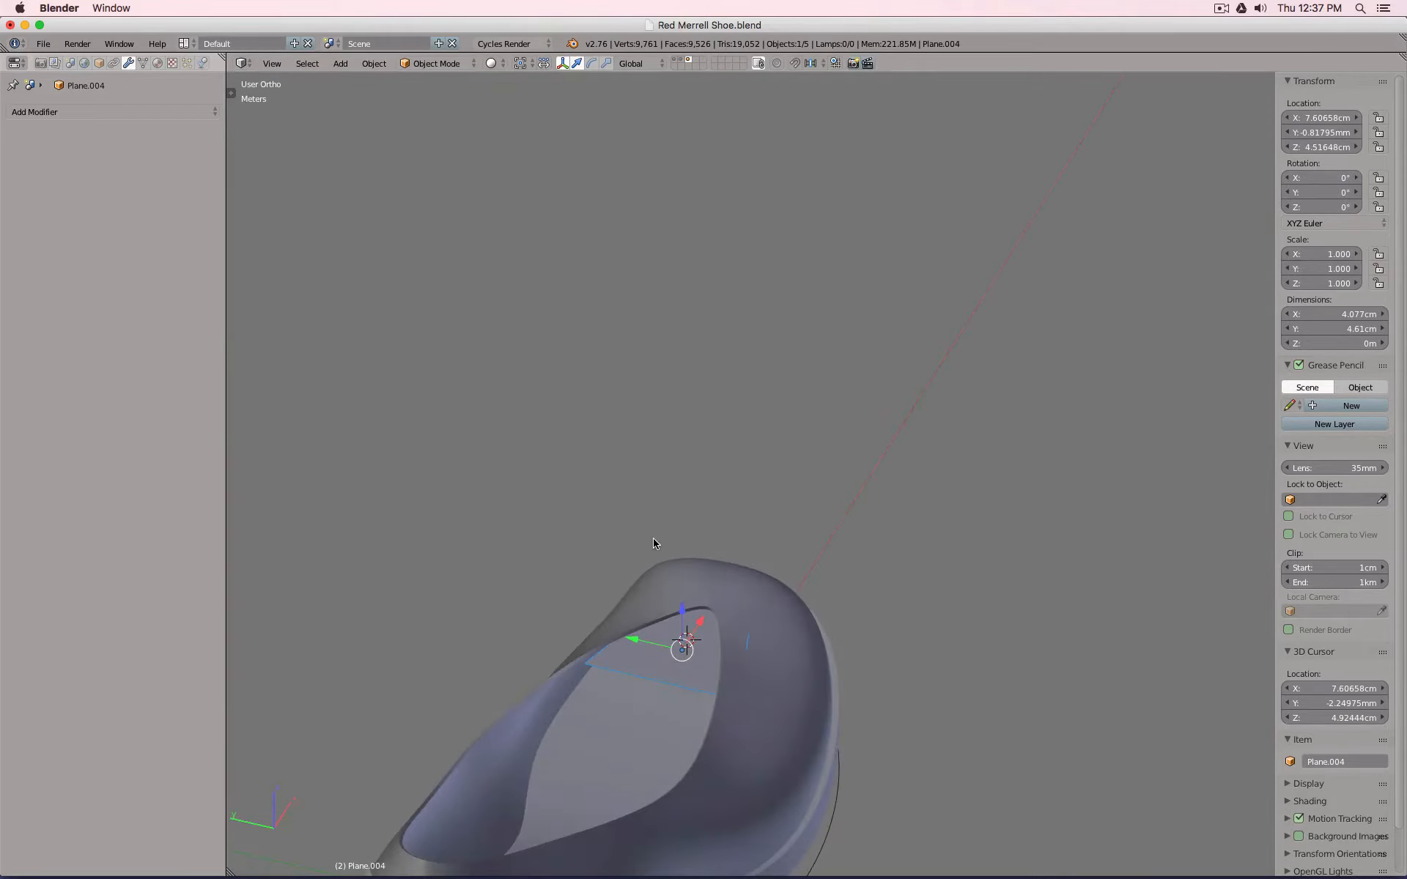
mouse_move(688, 547)
middle_down()
mouse_move(732, 513)
mouse_move(754, 521)
mouse_move(686, 520)
middle_up()
key(KP_7)
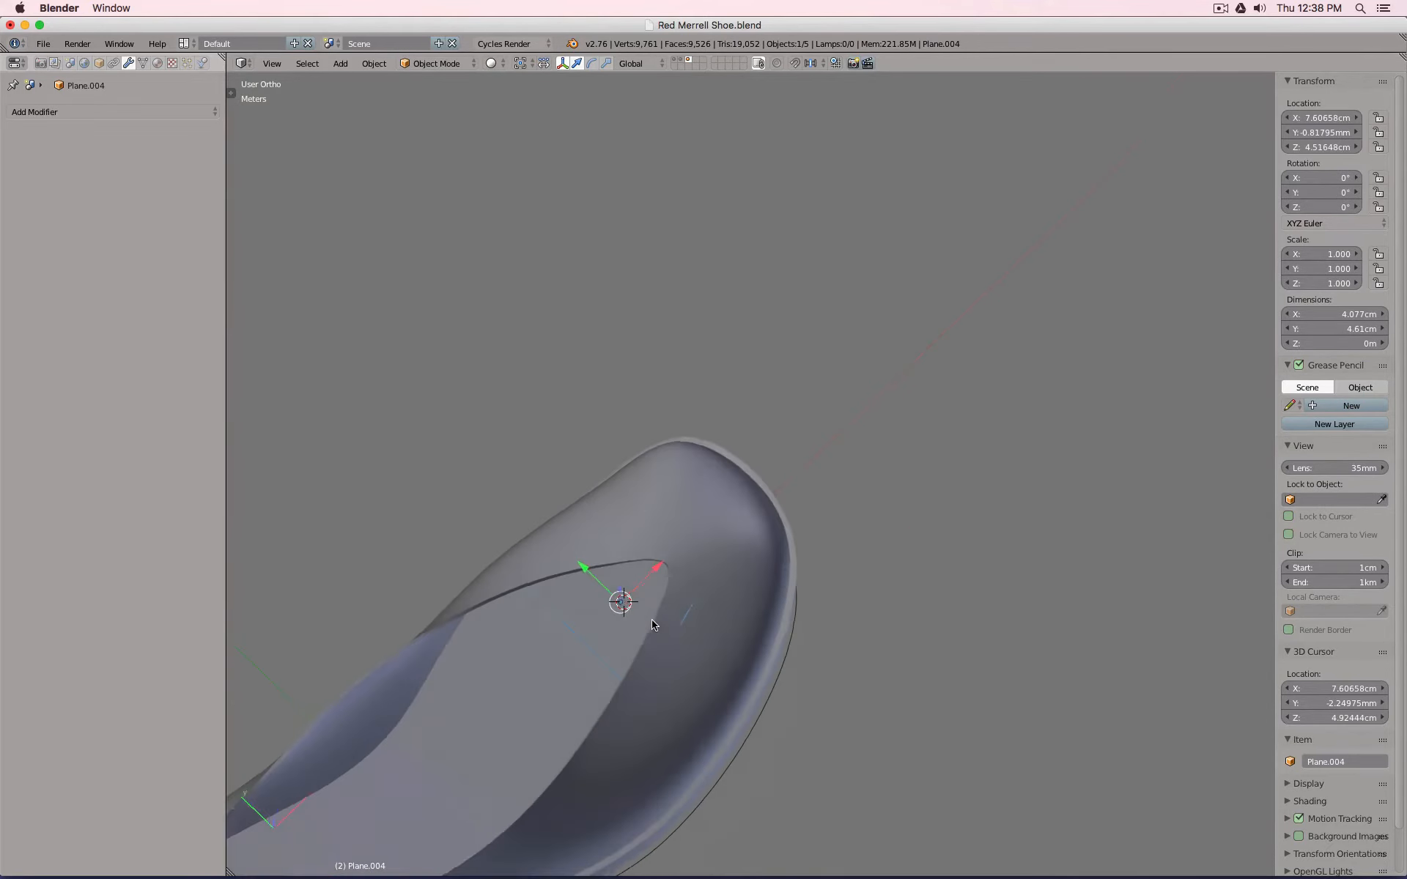
scroll(652, 625, up, 3)
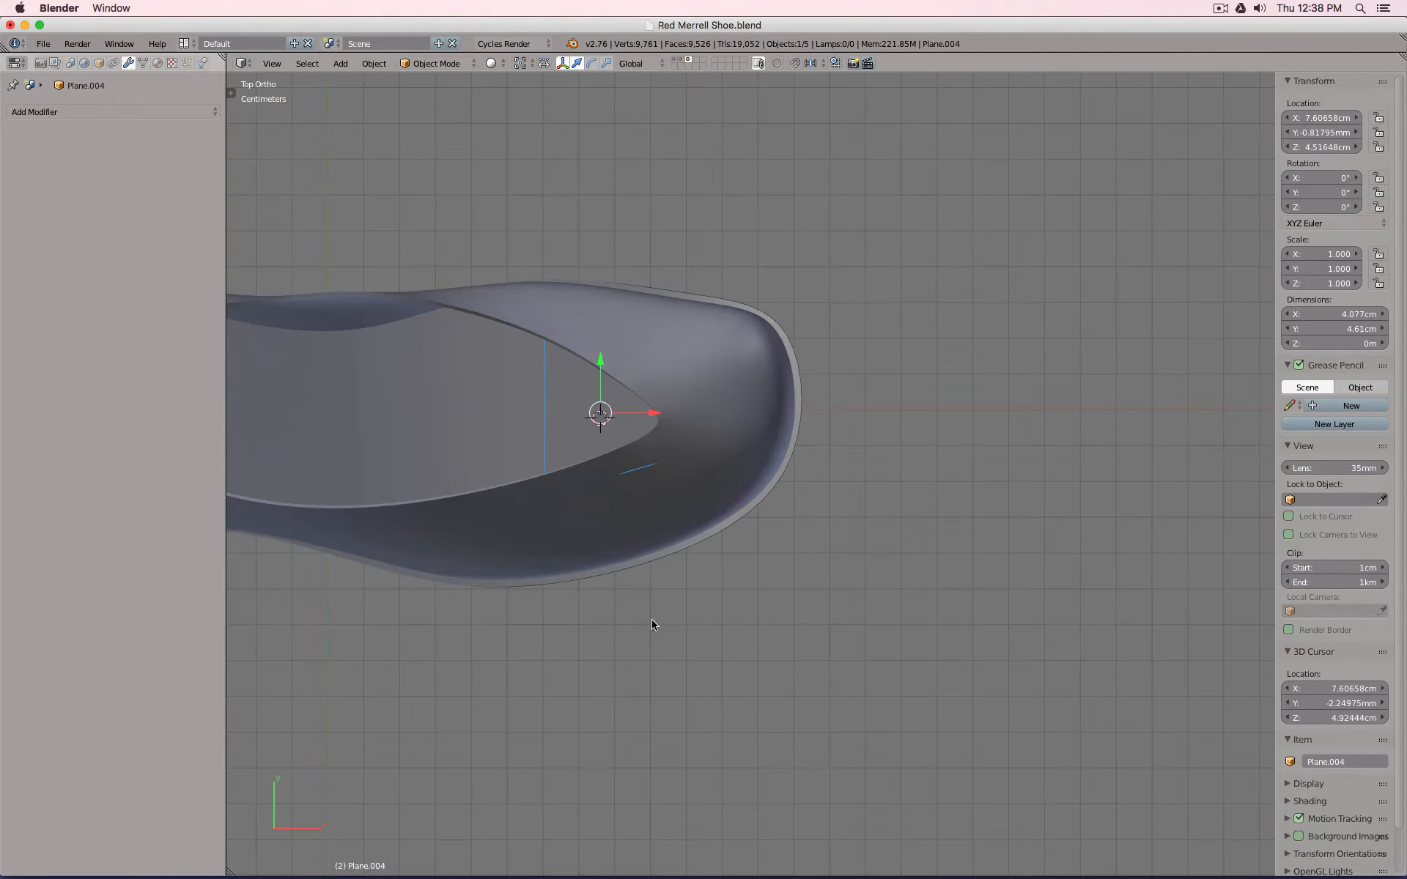
Edit the plane's mesh, select the middle side vertex, and add a Subdivision Surface modifier with view level 3.
key(Tab)
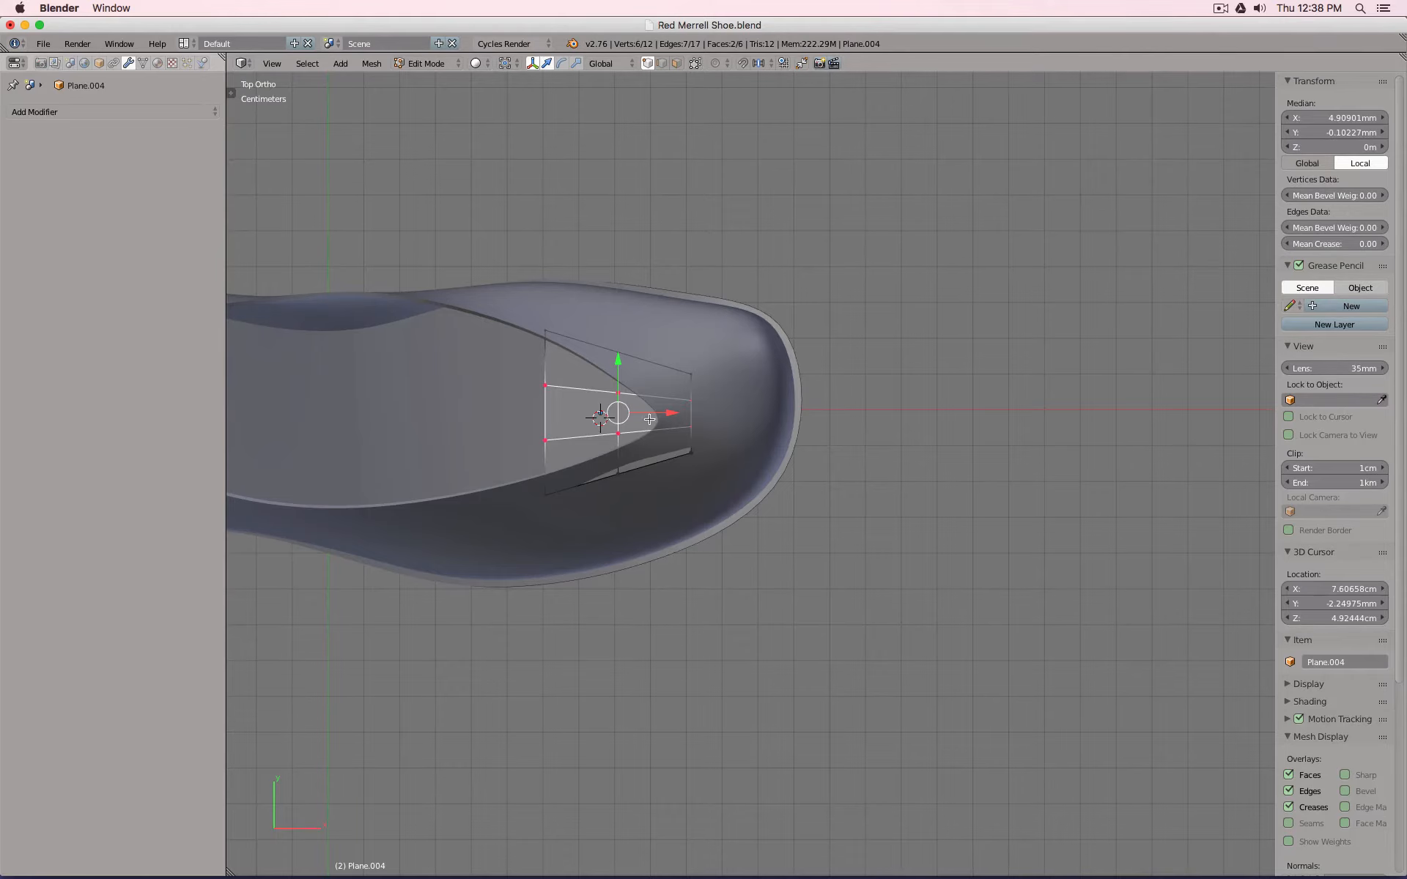
scroll(649, 419, up, 4)
right_click(579, 352)
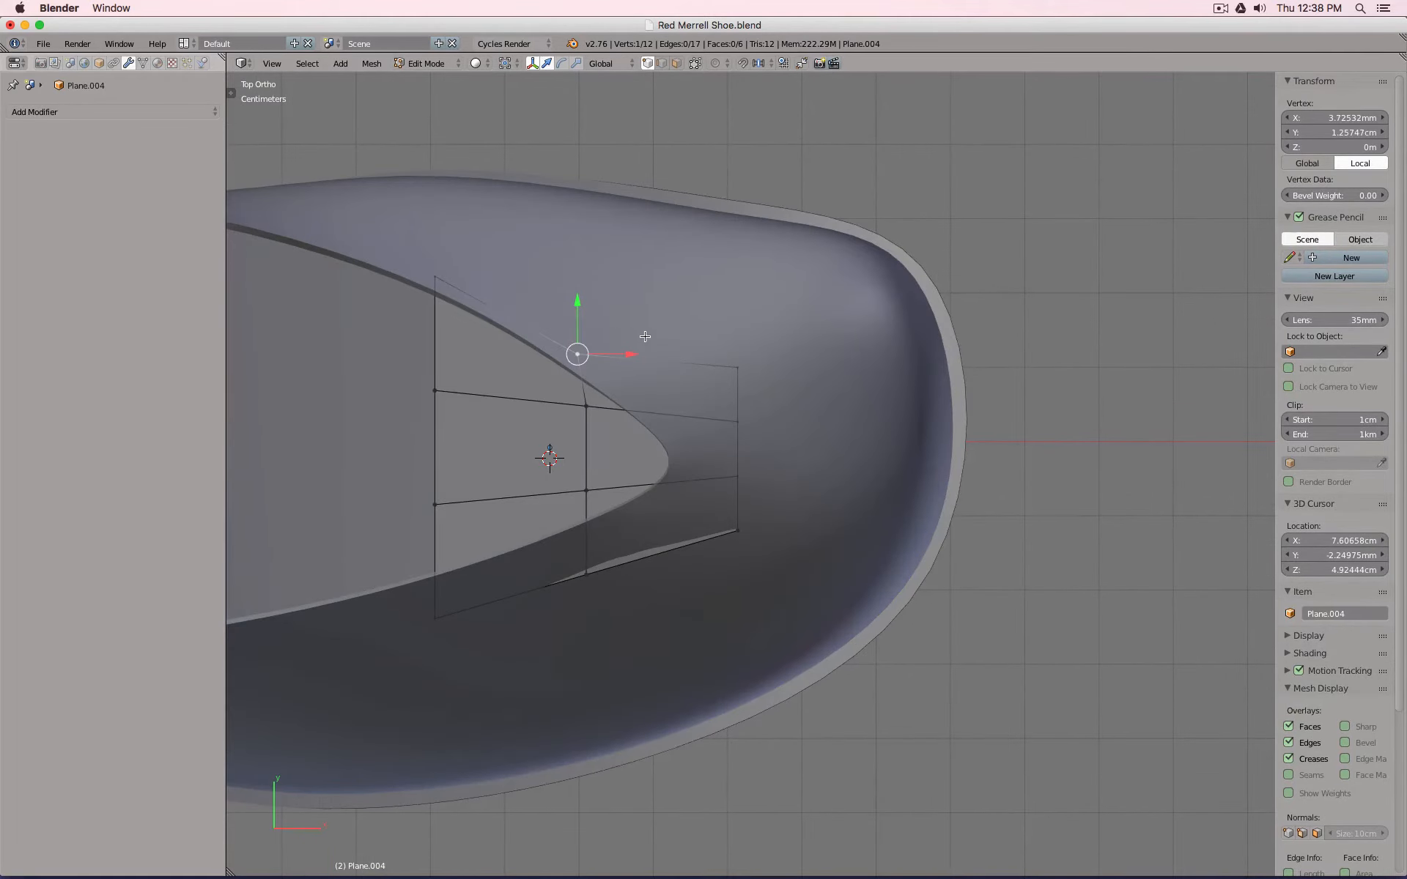
key(ctrl+3)
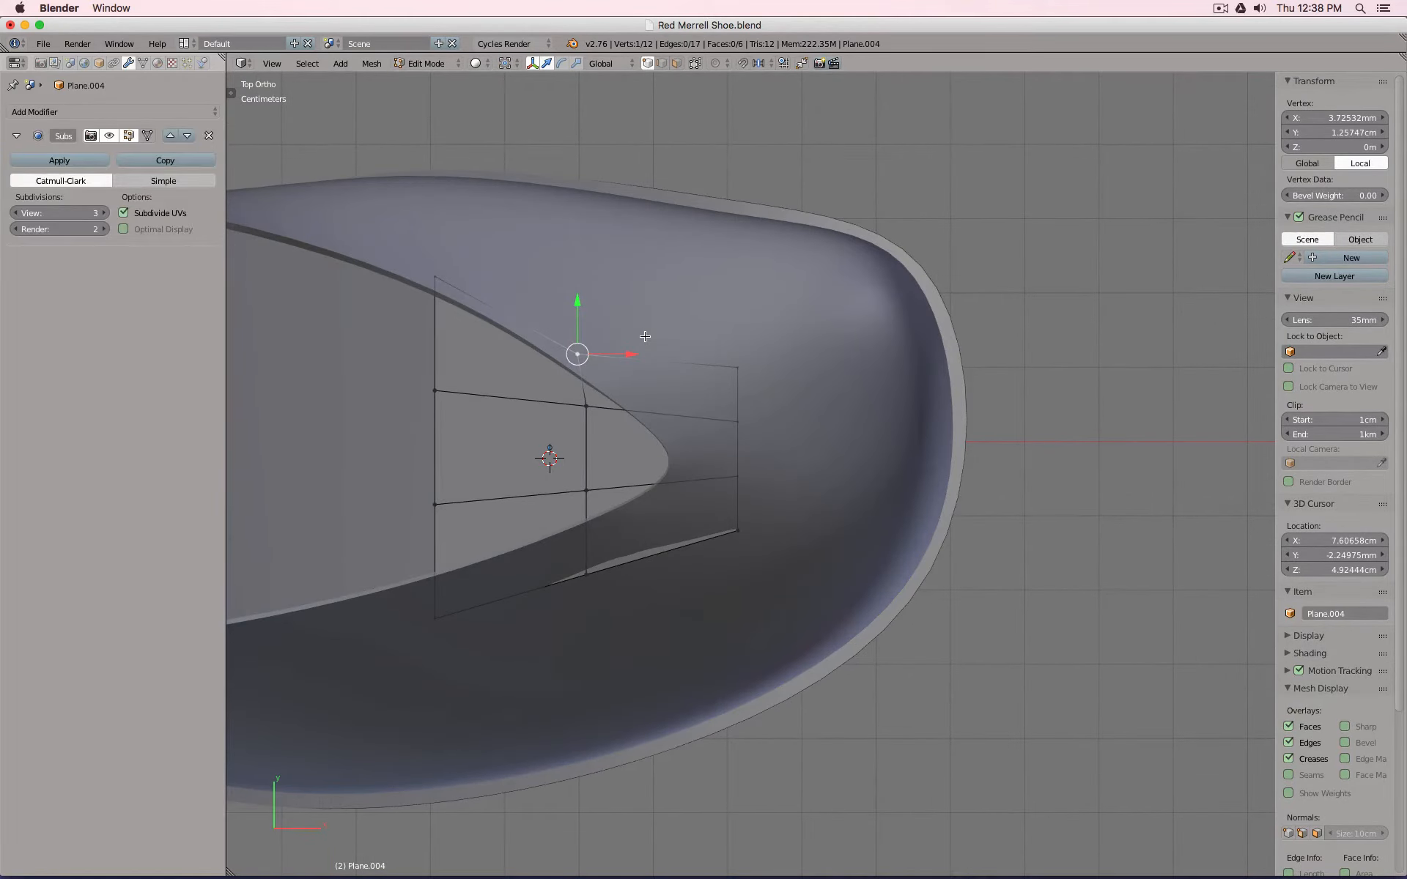
Select the plane's four front edge vertices and move them back toward the tip of the throat opening.
right_click(715, 377)
shift+right_click(740, 433)
shift+right_click(737, 483)
shift+right_click(702, 538)
key(g)
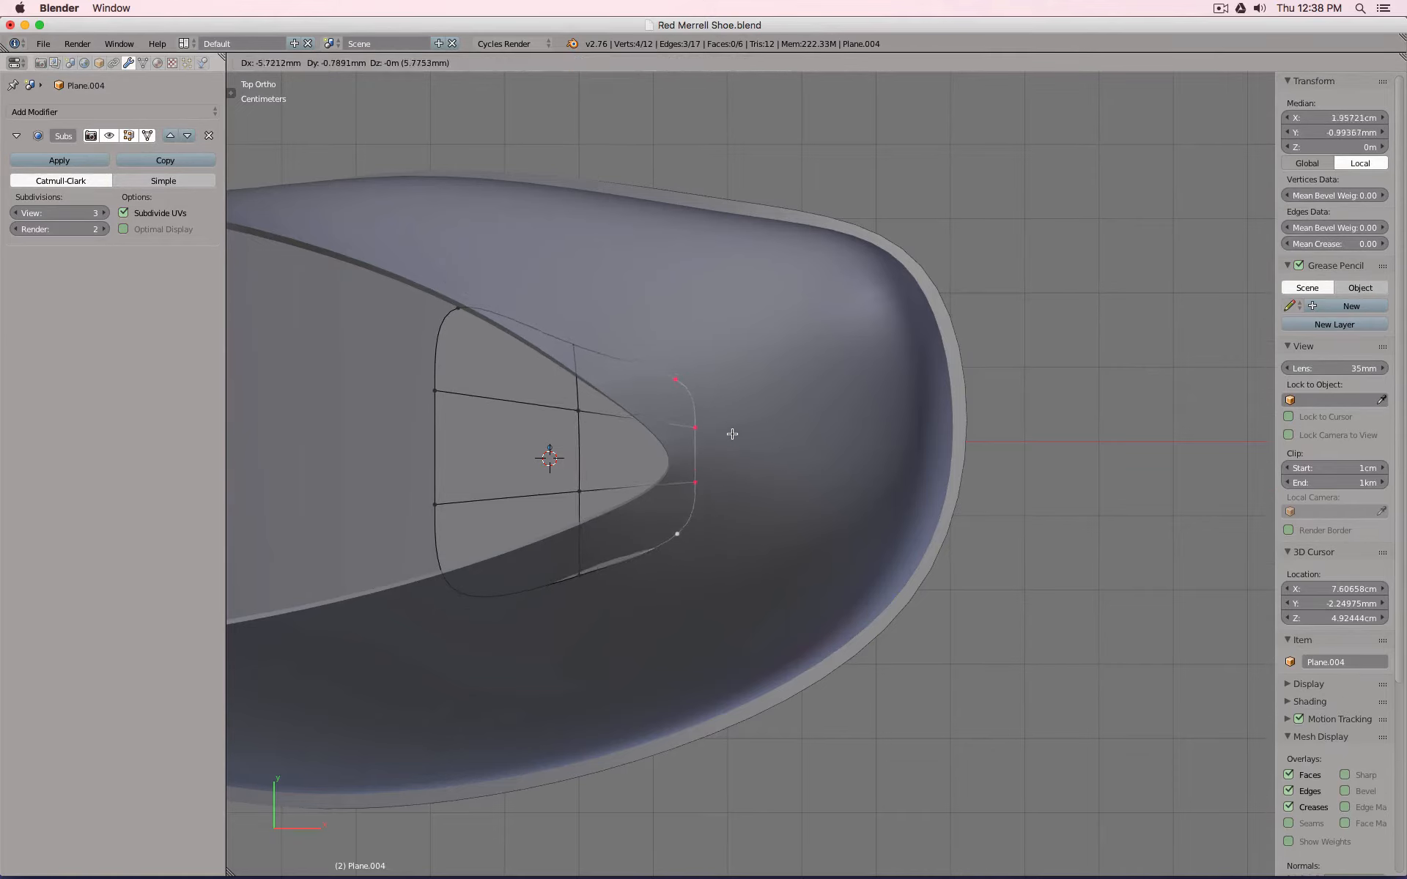
click(716, 433)
Pull the front corner on the positive Y side and the middle side vertex opposite closer to the throat edge.
right_click(663, 380)
key(g)
click(598, 382)
right_click(578, 572)
key(g)
click(581, 540)
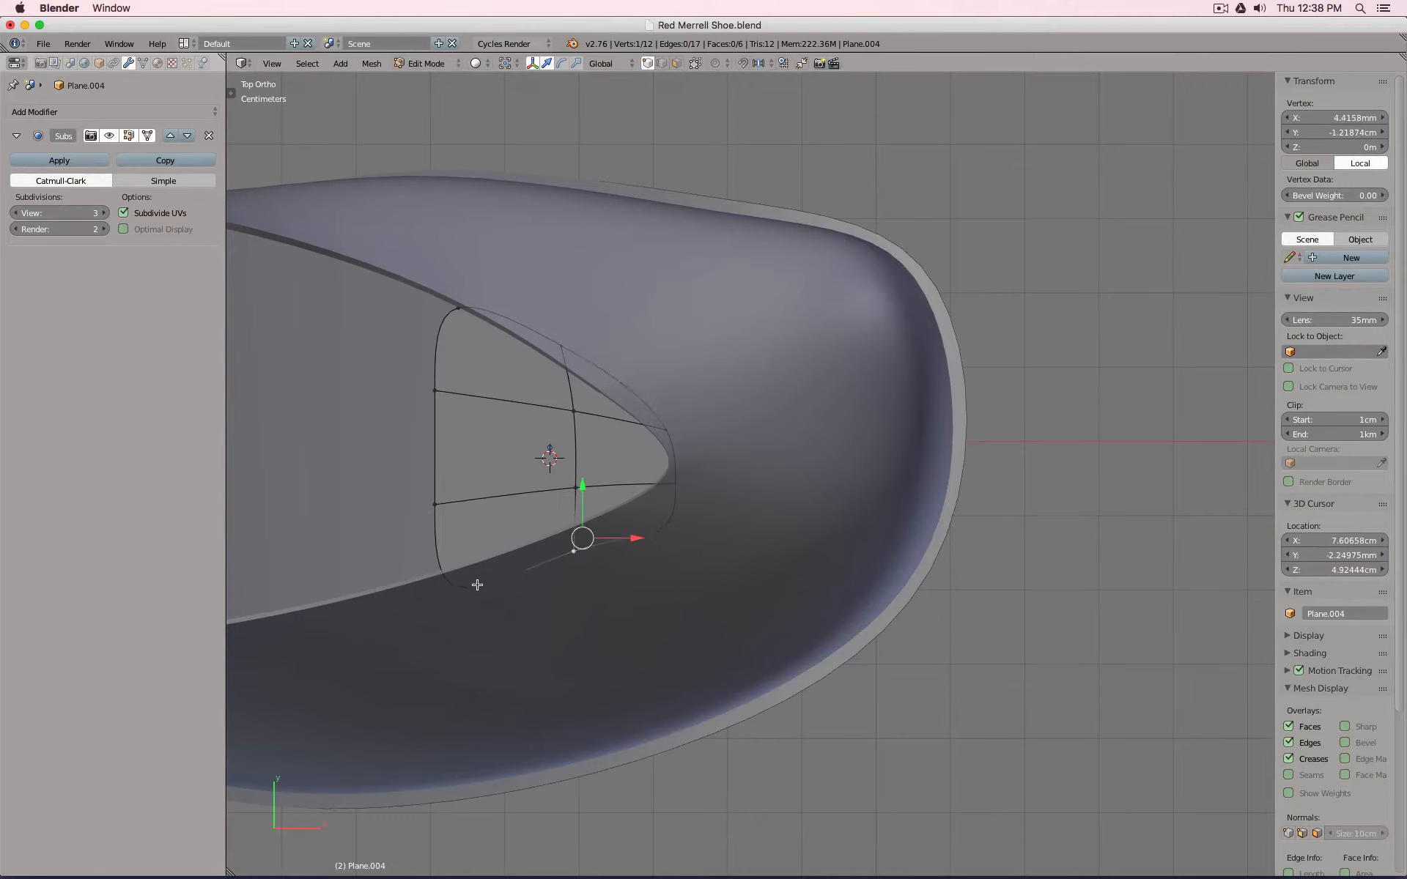
Reposition the rear and front vertices on the negative Y side to follow the throat outline just beneath the upper.
right_click(470, 587)
key(g)
click(461, 583)
right_click(671, 534)
key(g)
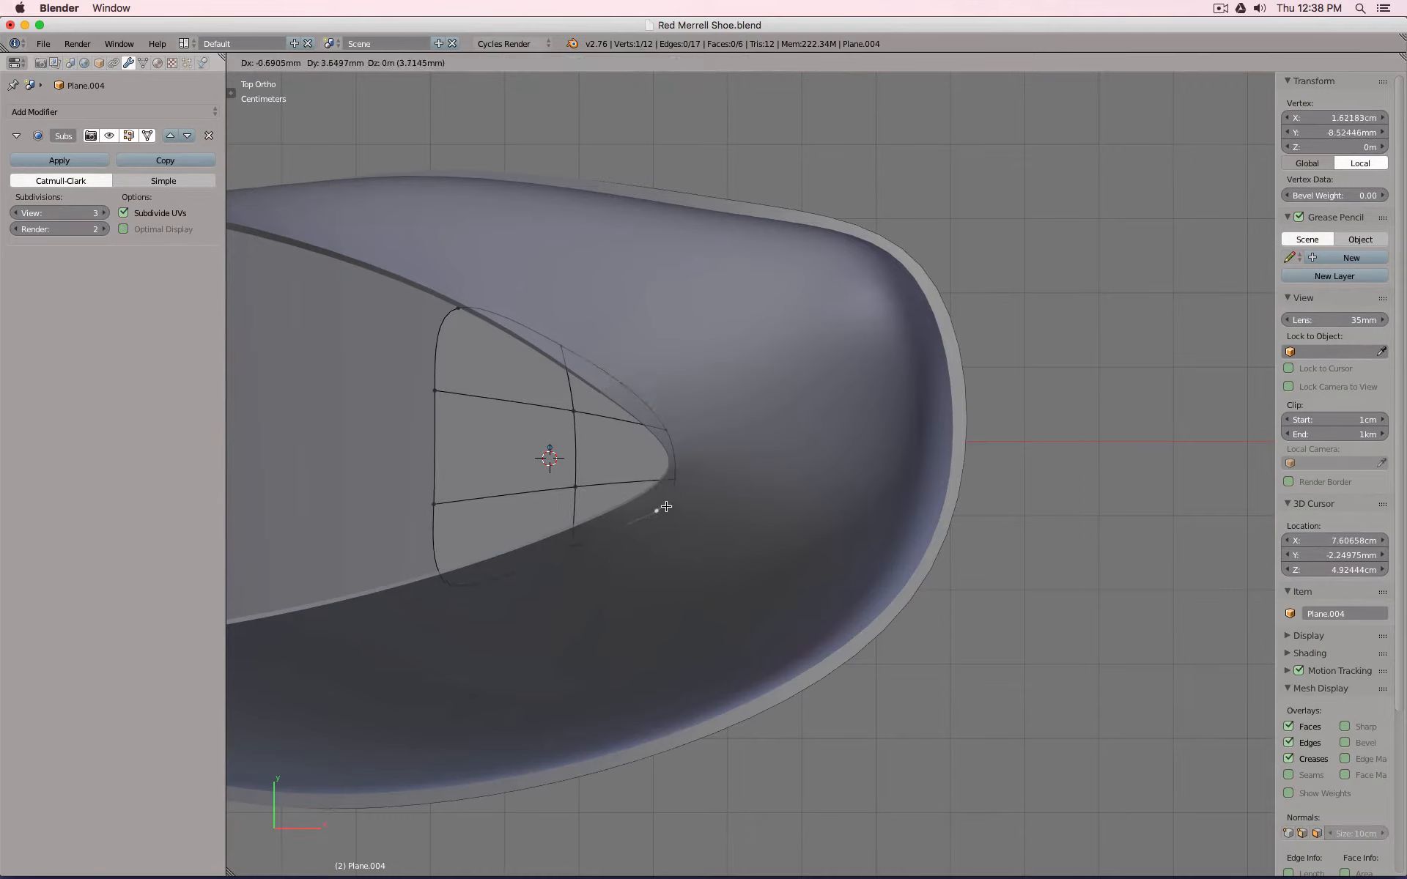
click(666, 507)
key(g)
click(672, 477)
Nudge the inner front vertex and front corner on the positive Y side closer to the throat outline.
right_click(666, 425)
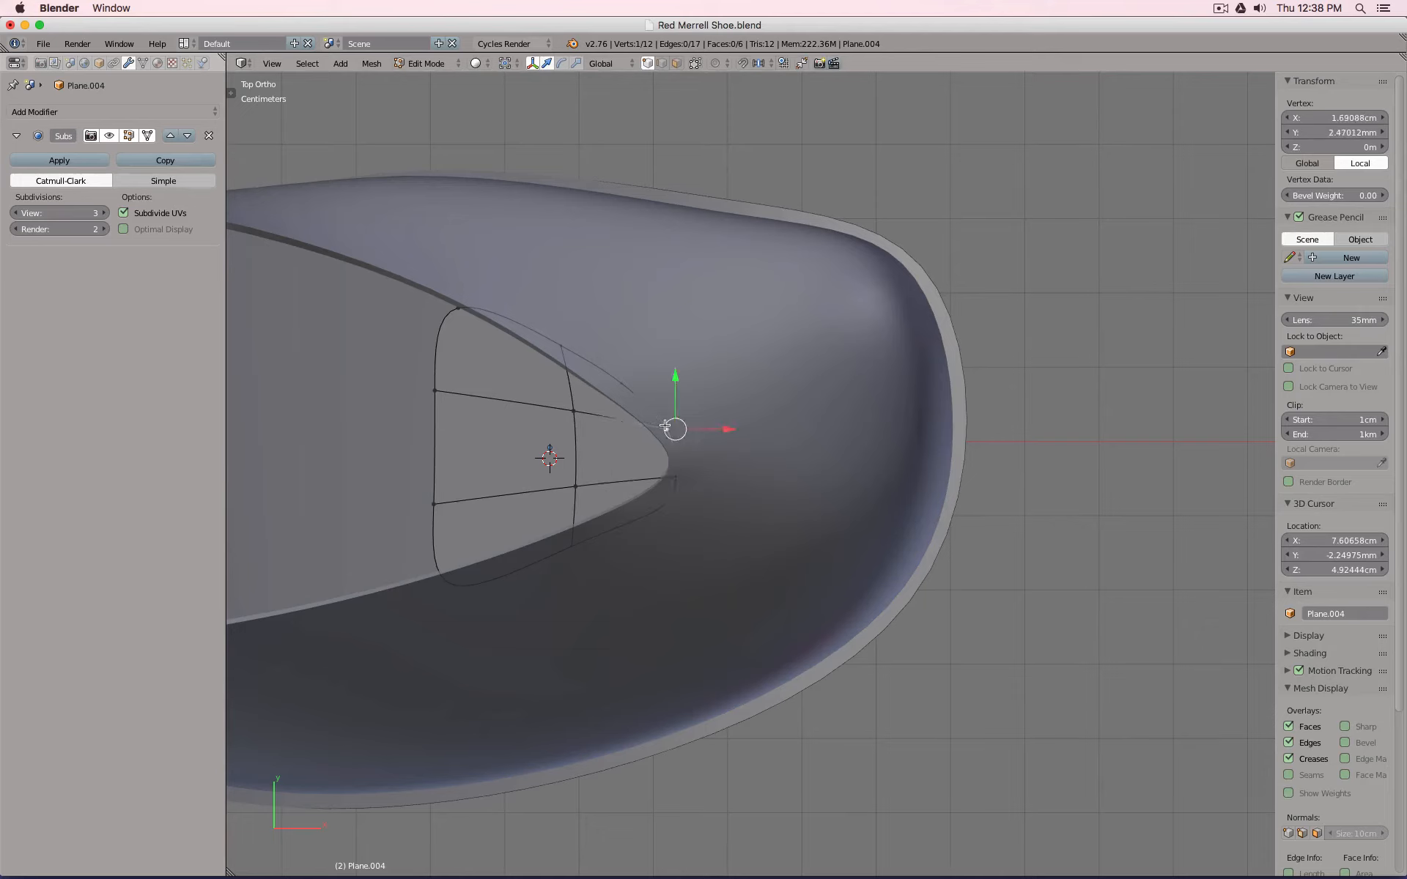
key(g)
click(663, 423)
right_click(629, 382)
key(g)
click(622, 385)
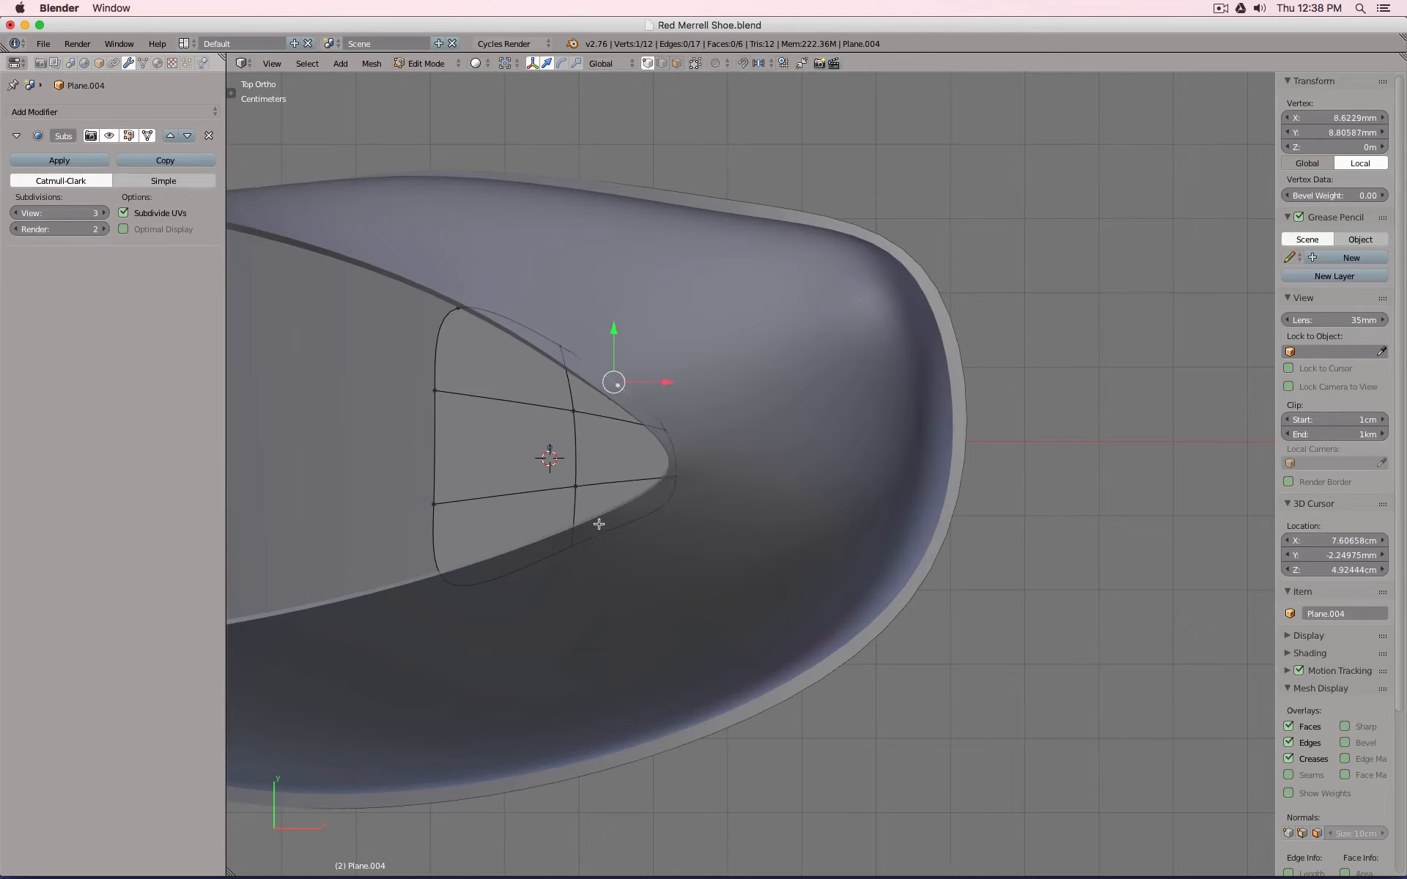
Delete the lengthwise edge loop nearer the negative Y side, keeping the surrounding faces.
alt+right_click(521, 492)
key(x)
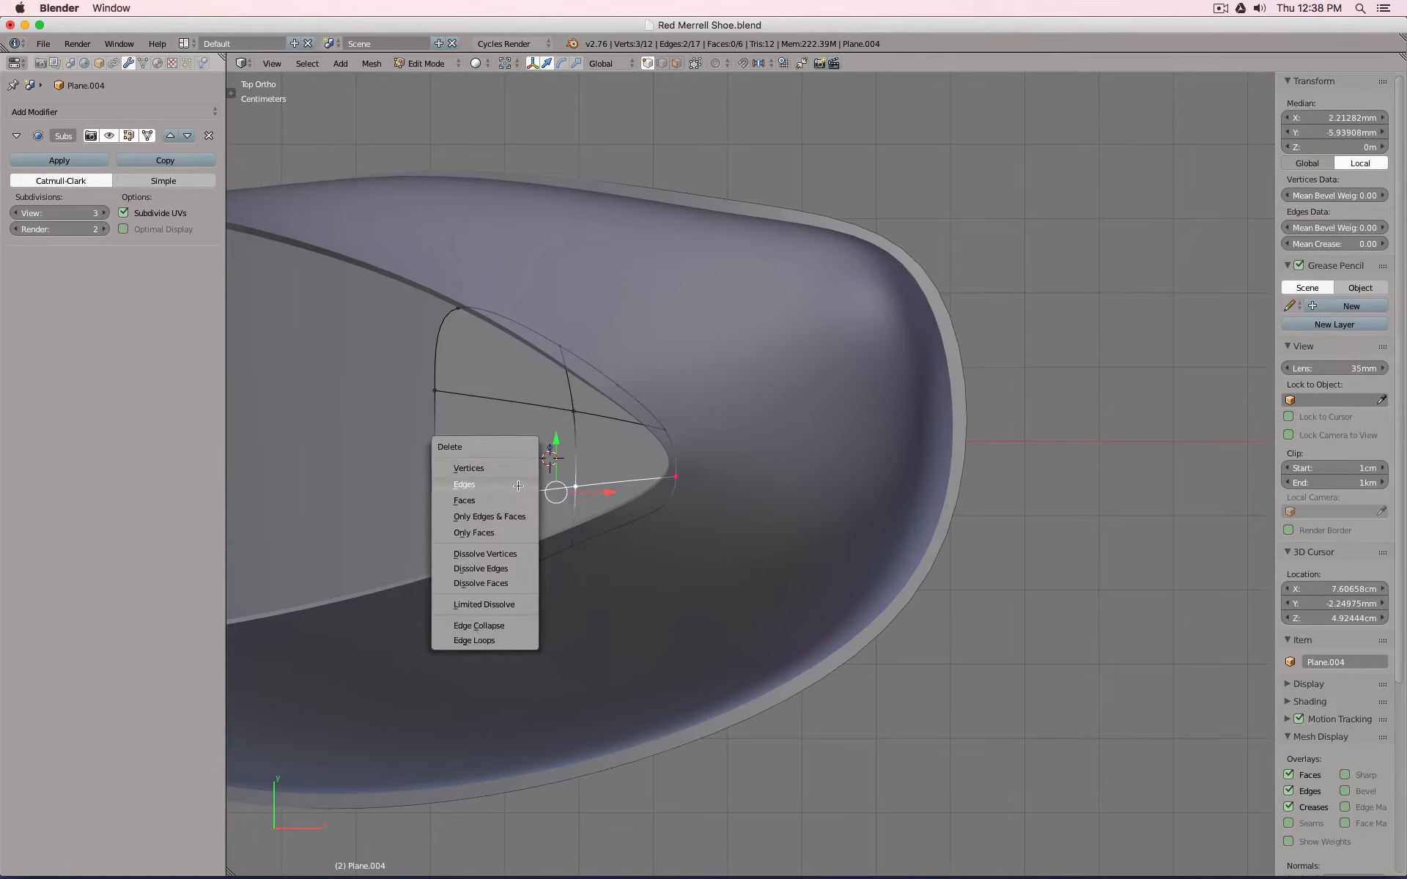
click(517, 624)
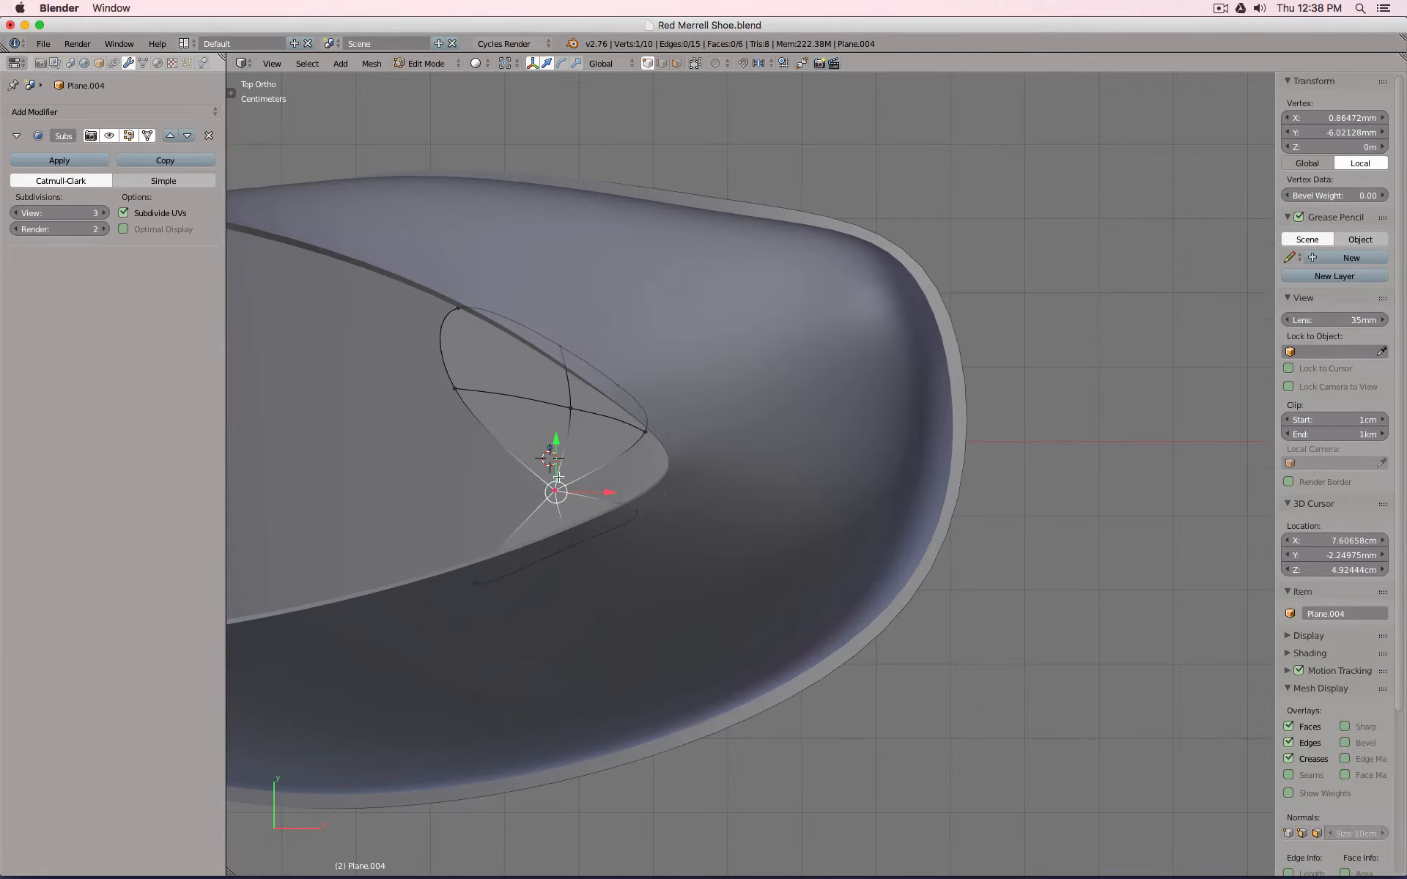
key(ctrl+z)
key(x)
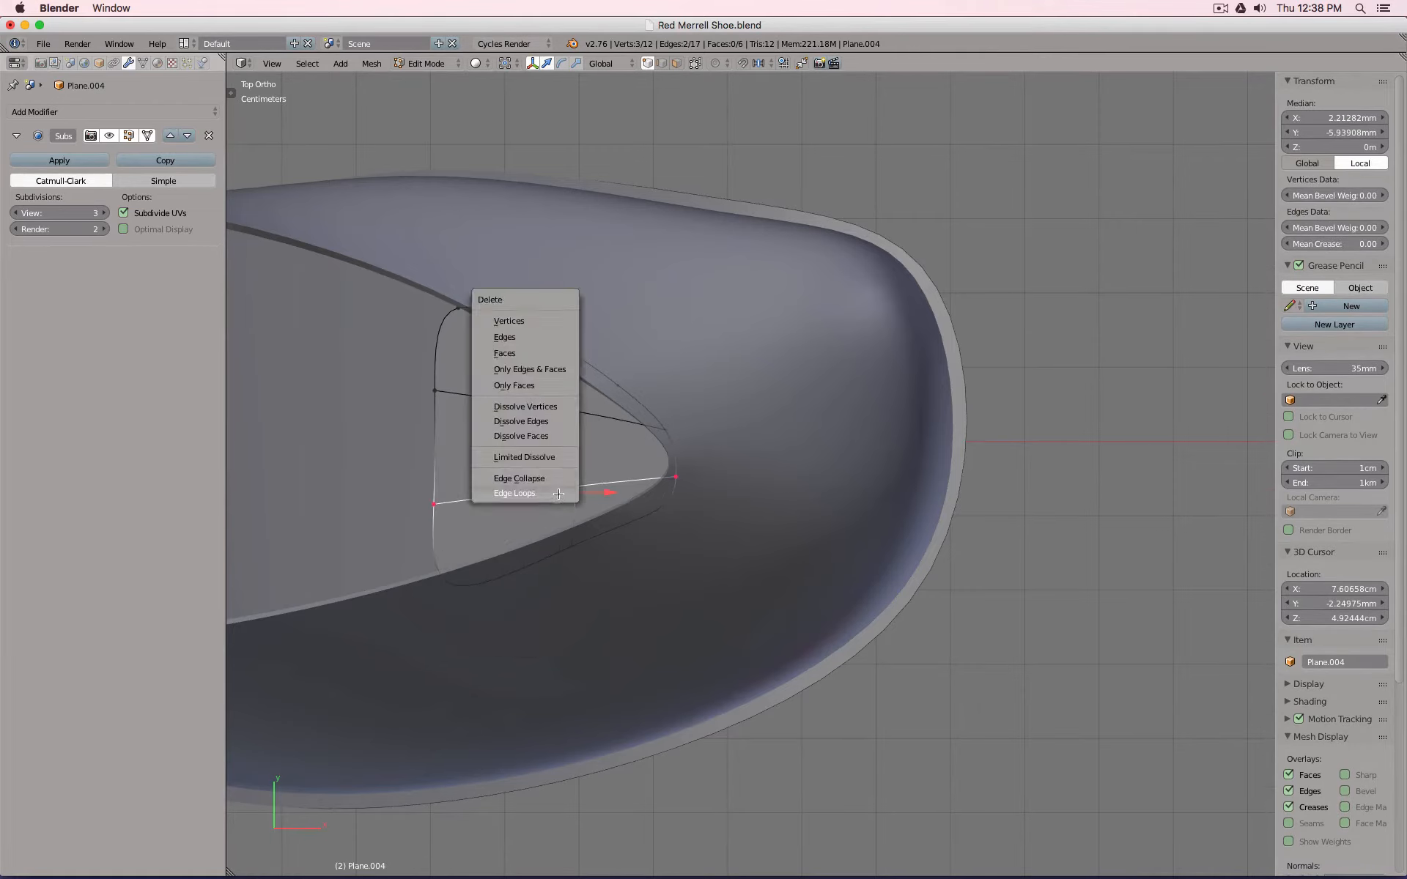
click(558, 494)
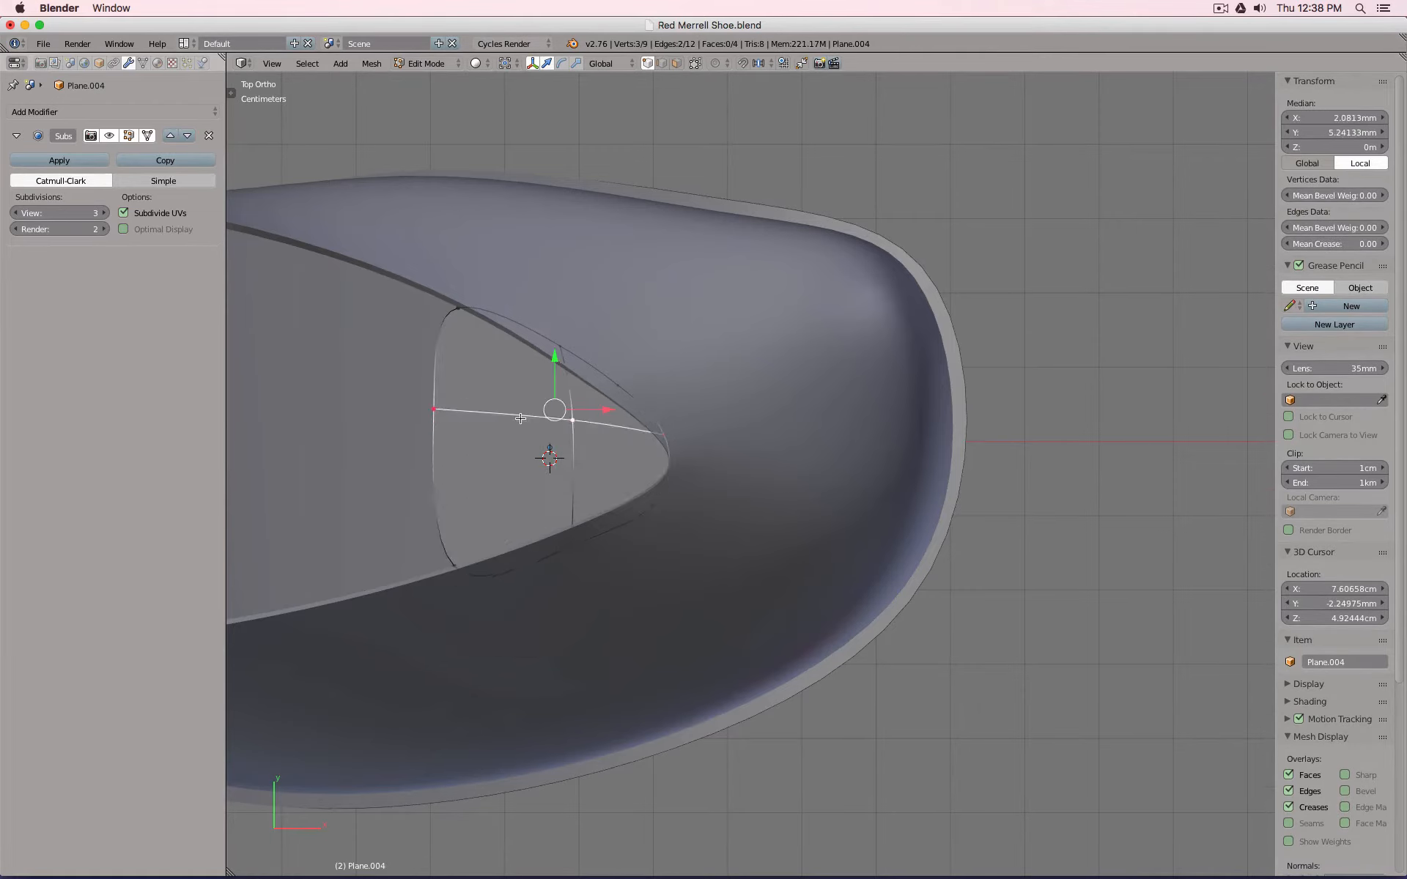
Slide the remaining lengthwise loop to the piece's centre and refit the front vertices around the throat tip.
key(g)
key(g)
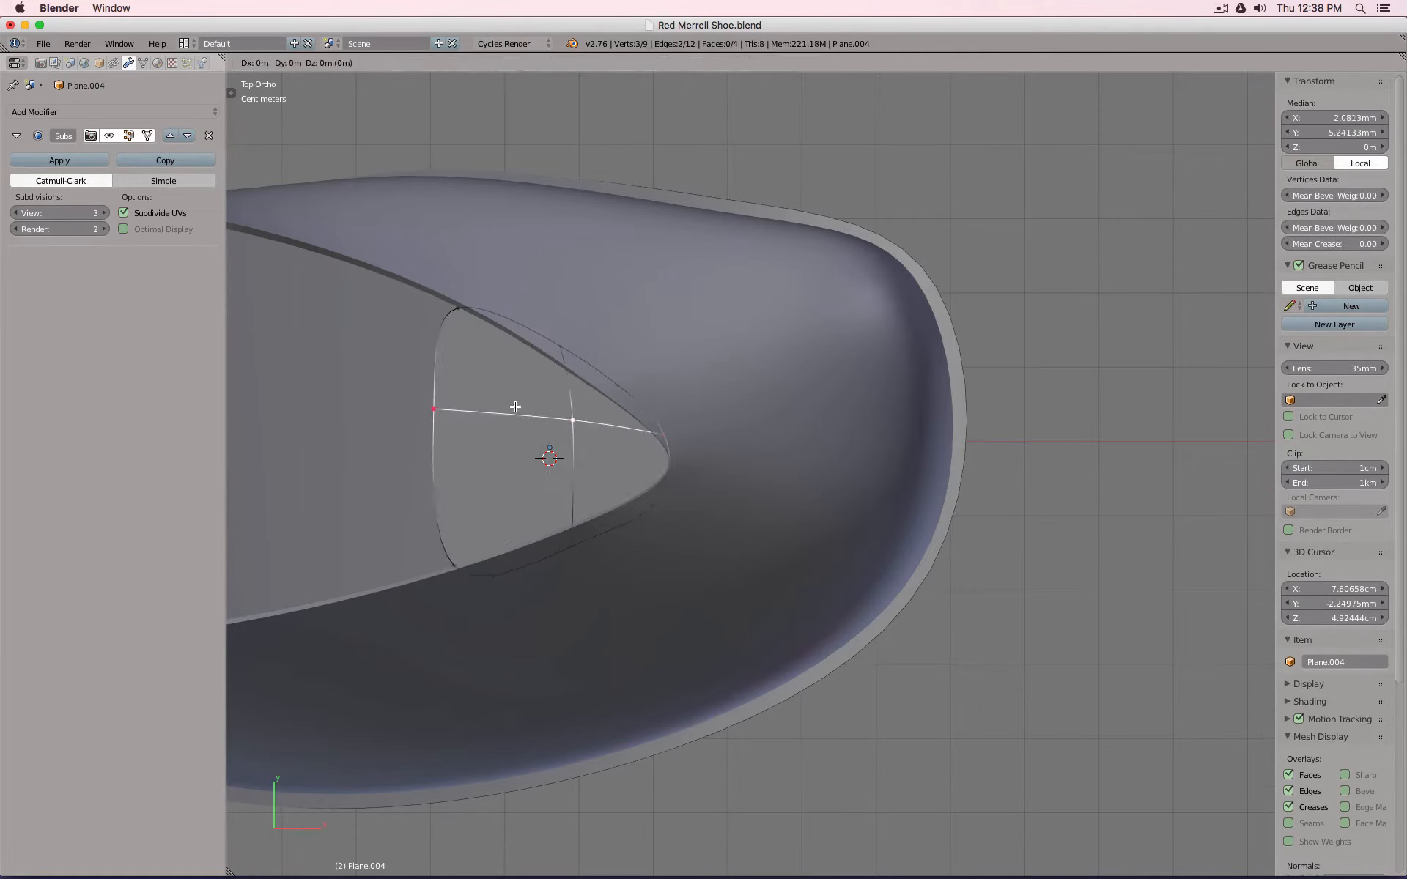
click(515, 433)
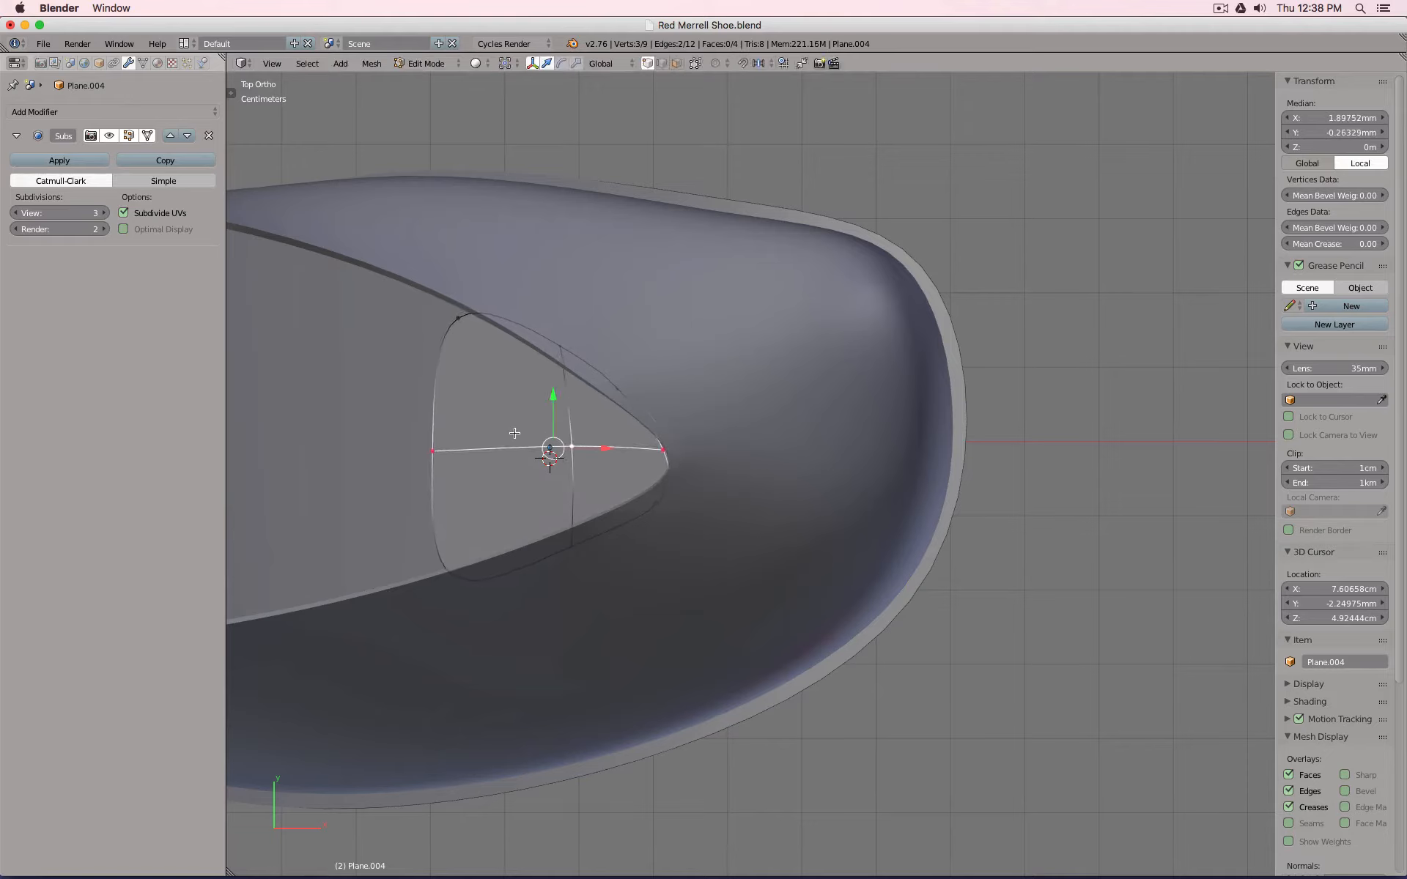
right_click(659, 451)
key(g)
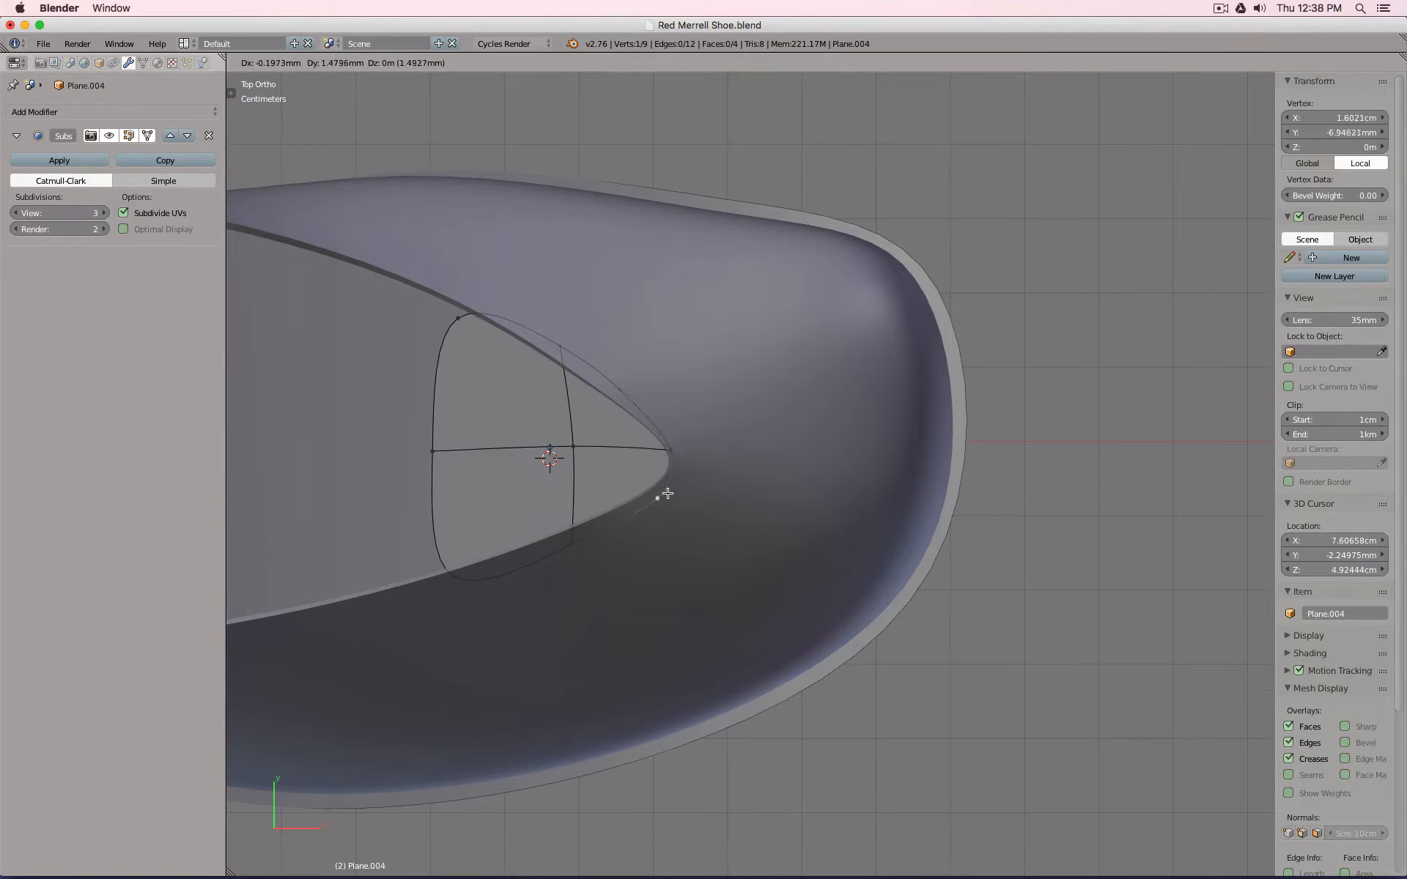
click(667, 494)
Shift the middle crosswise loop's vertices slightly toward the toe, keeping its ends just outside the throat edge.
right_click(616, 388)
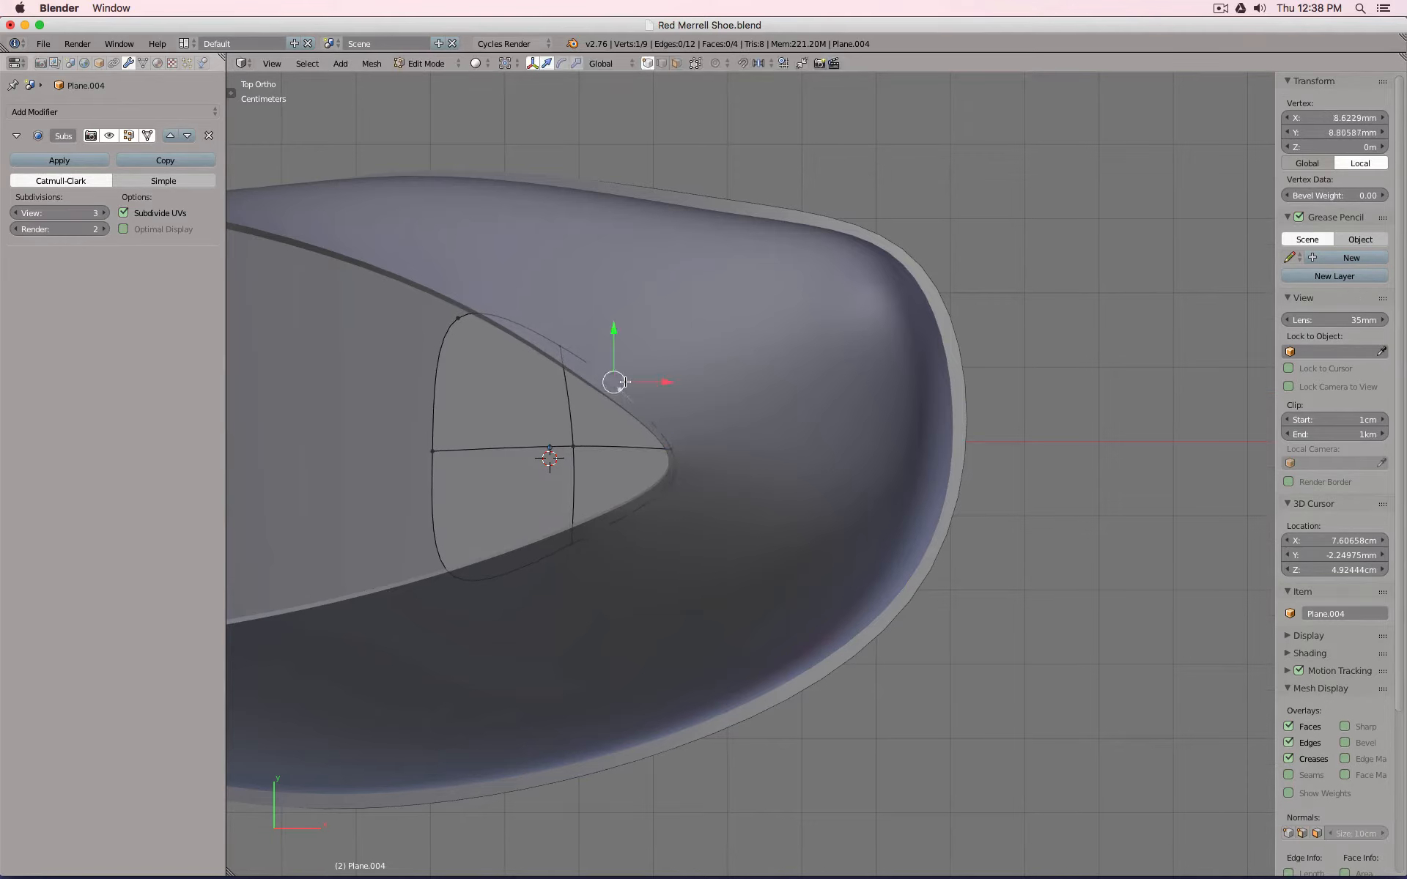
right_click(557, 351)
key(g)
click(563, 352)
right_click(578, 445)
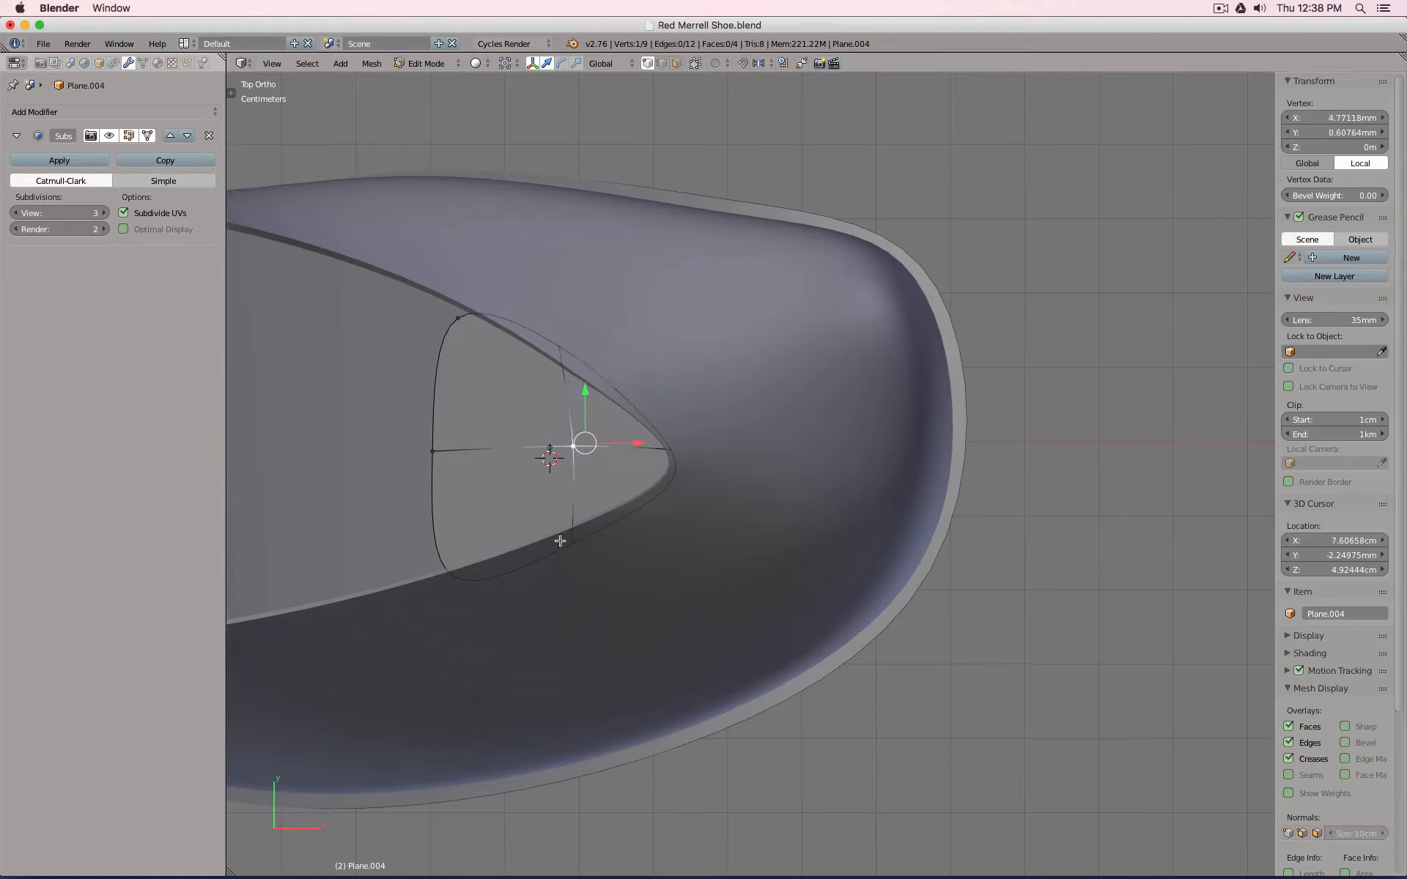
right_click(470, 580)
Add a crosswise loop cut in the rear half of the piece and slide it slightly toward the heel.
key(ctrl+r)
click(513, 329)
right_click(523, 348)
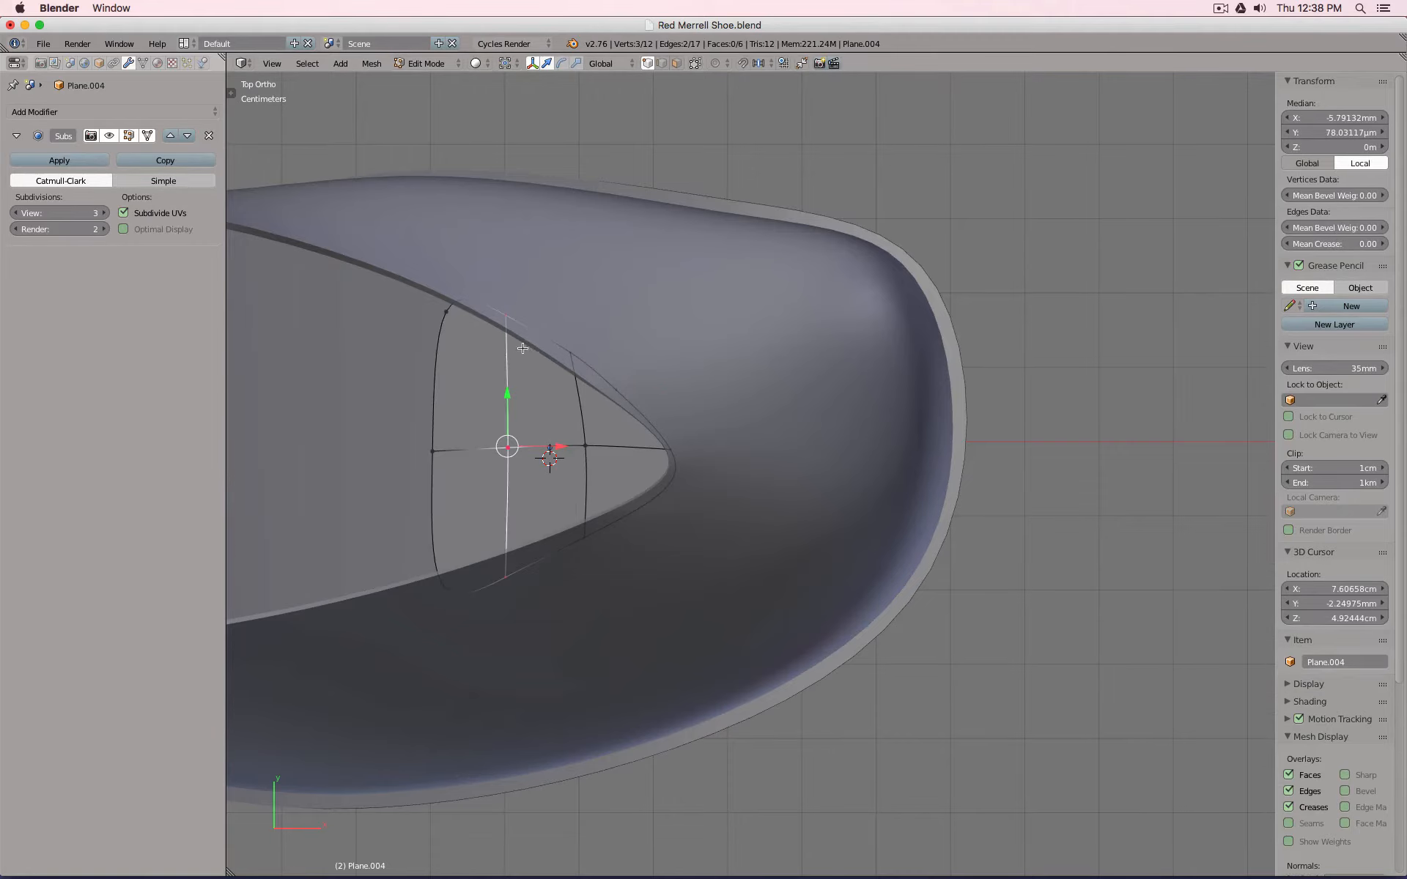
key(g)
key(g)
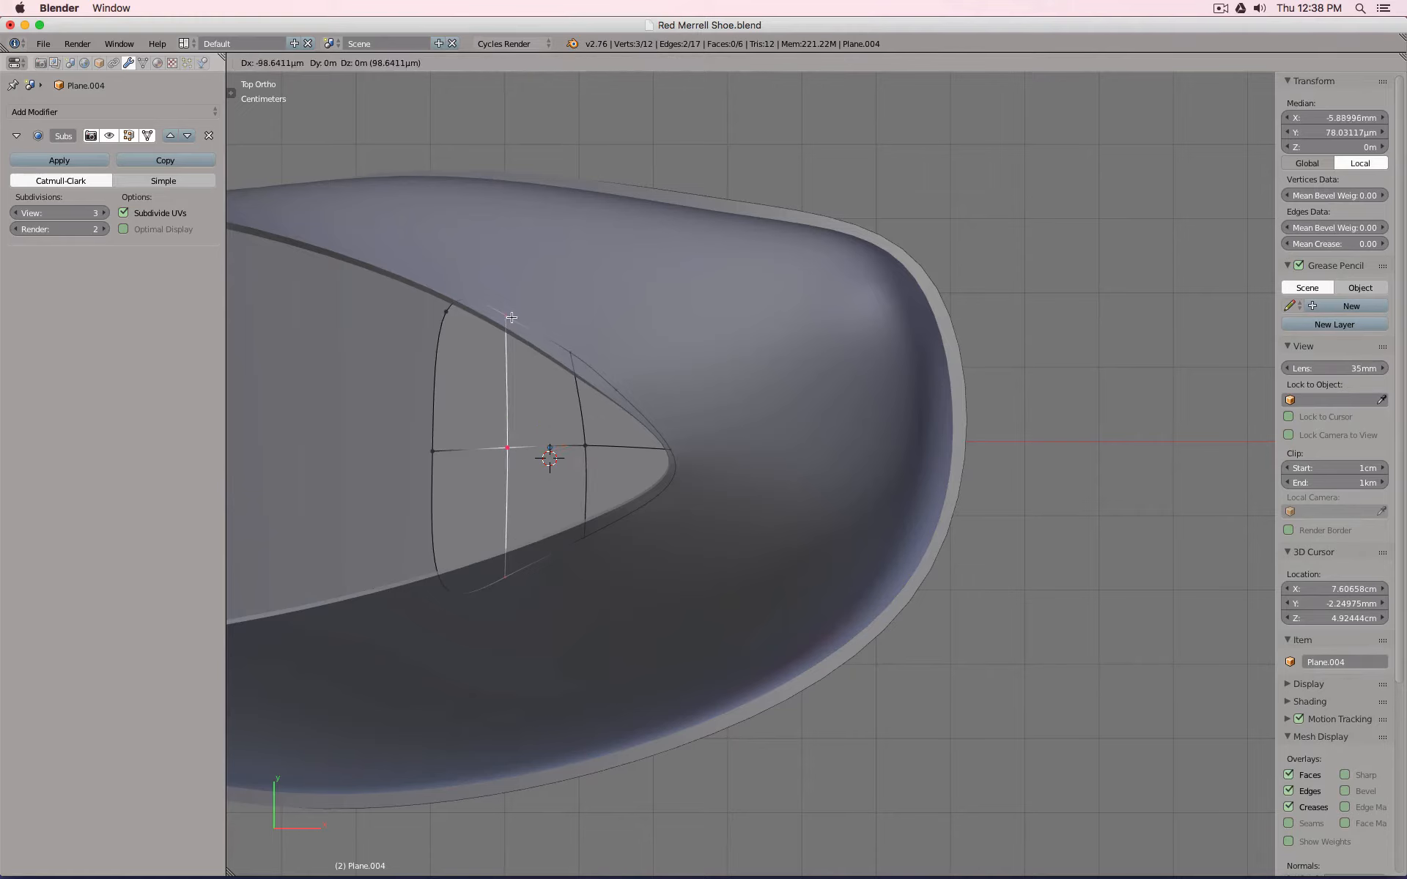
click(523, 155)
Select the whole outline of the tongue piece and set its mean crease to 1.00.
alt+right_click(551, 322)
alt+shift+right_click(649, 529)
alt+shift+right_click(446, 455)
alt+shift+right_click(668, 456)
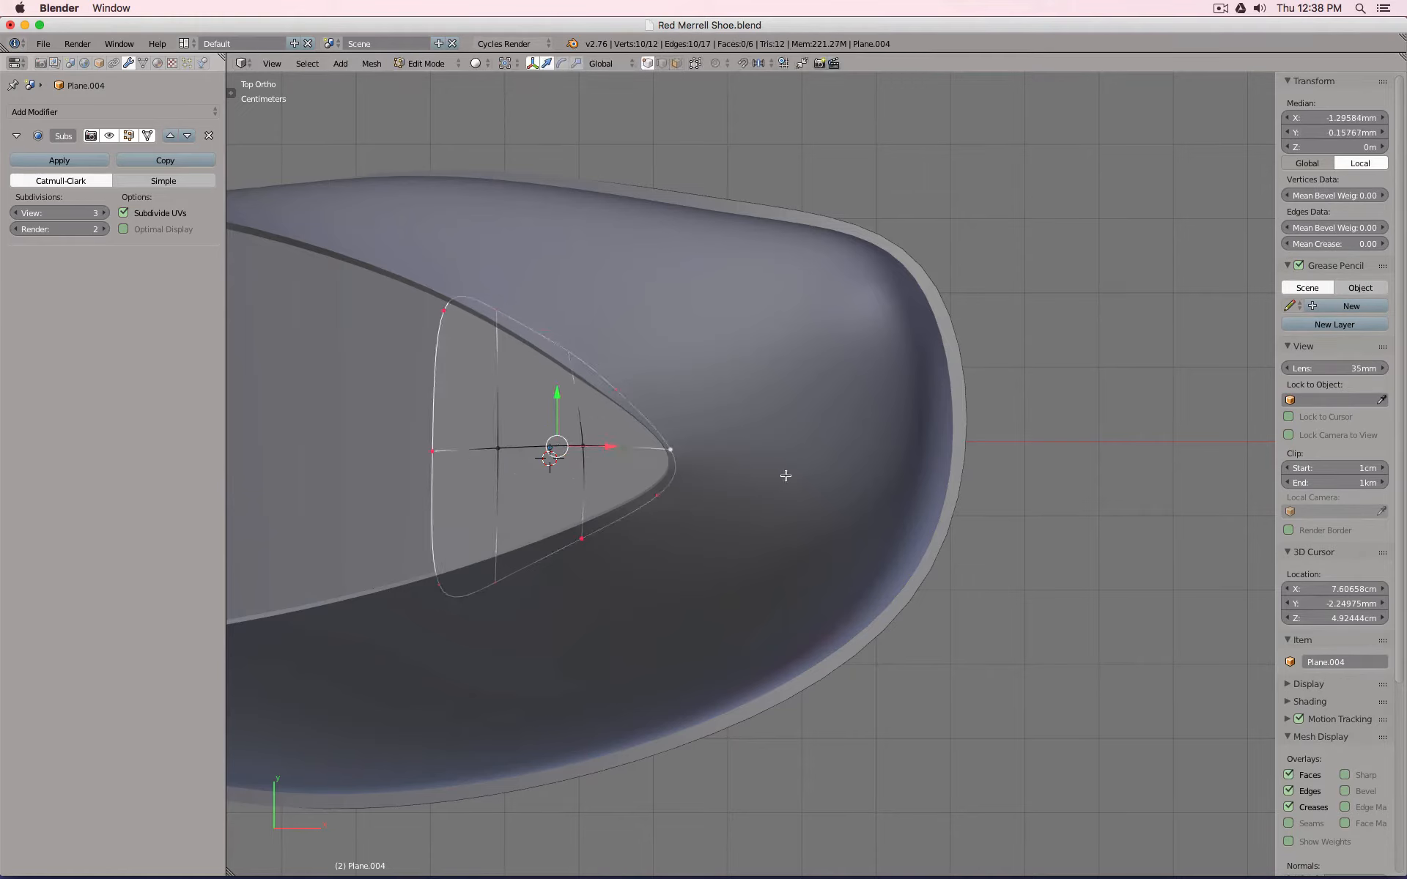
drag(1310, 243, 1392, 242)
Move the front corner on the negative Y side inward to about X 1.55 cm, Y -5.66 mm in local coordinates.
right_click(669, 494)
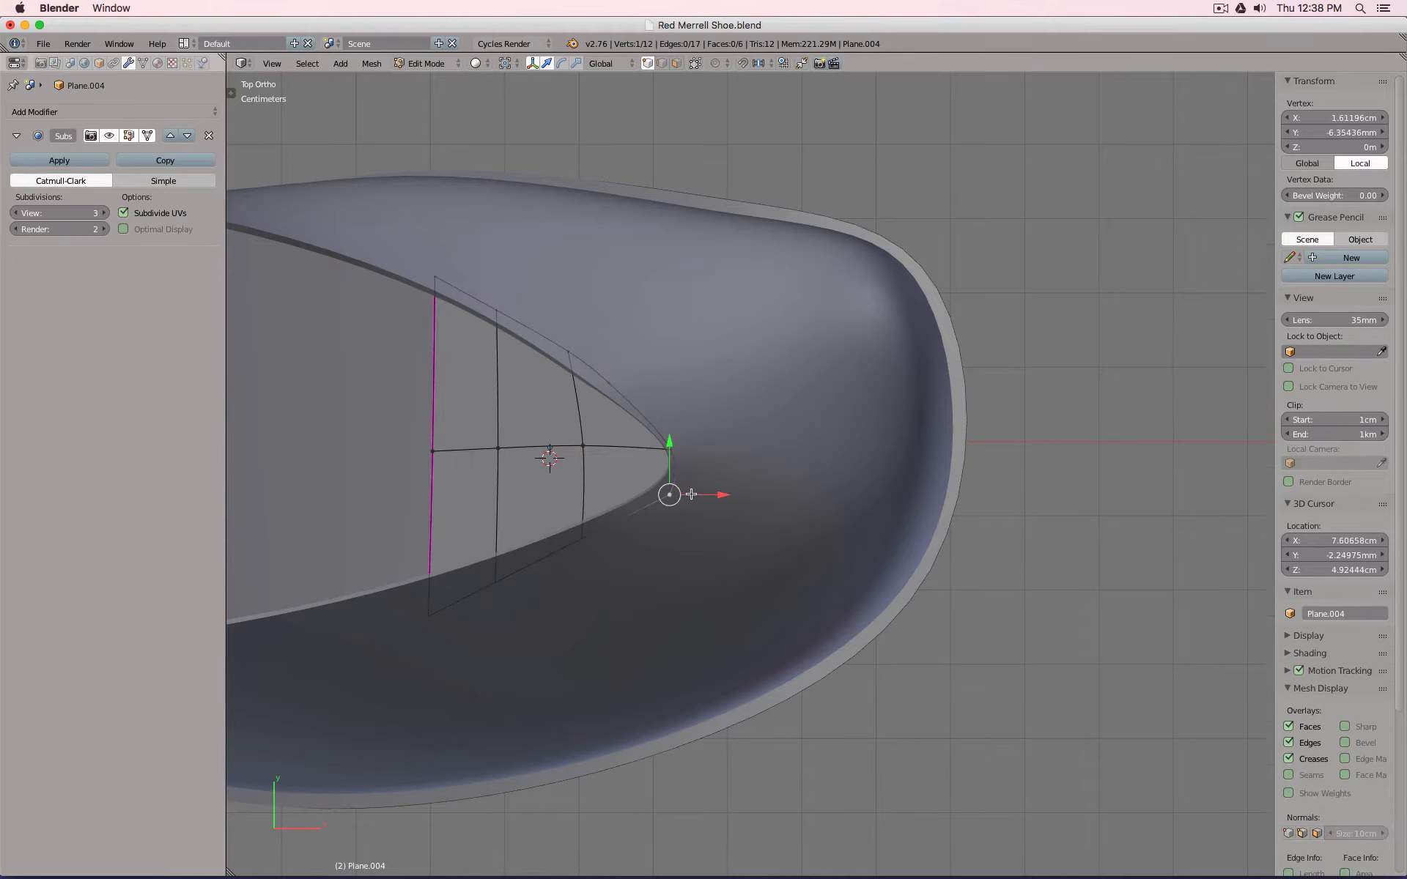
key(g)
click(686, 489)
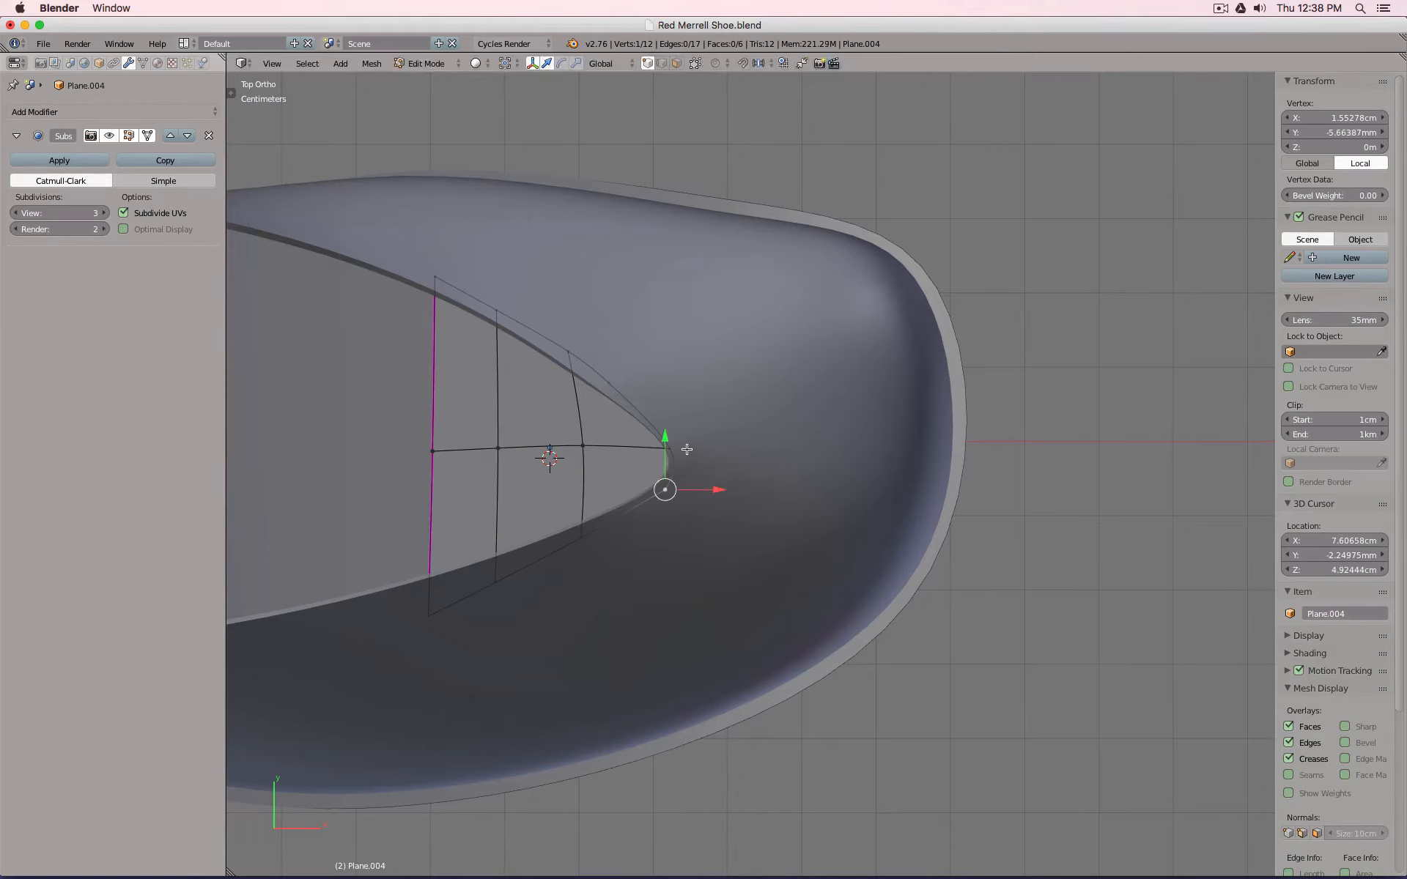
Switch to edge selection, set the side and front outline edges' crease to 1.00, and check the fit under the upper.
click(662, 64)
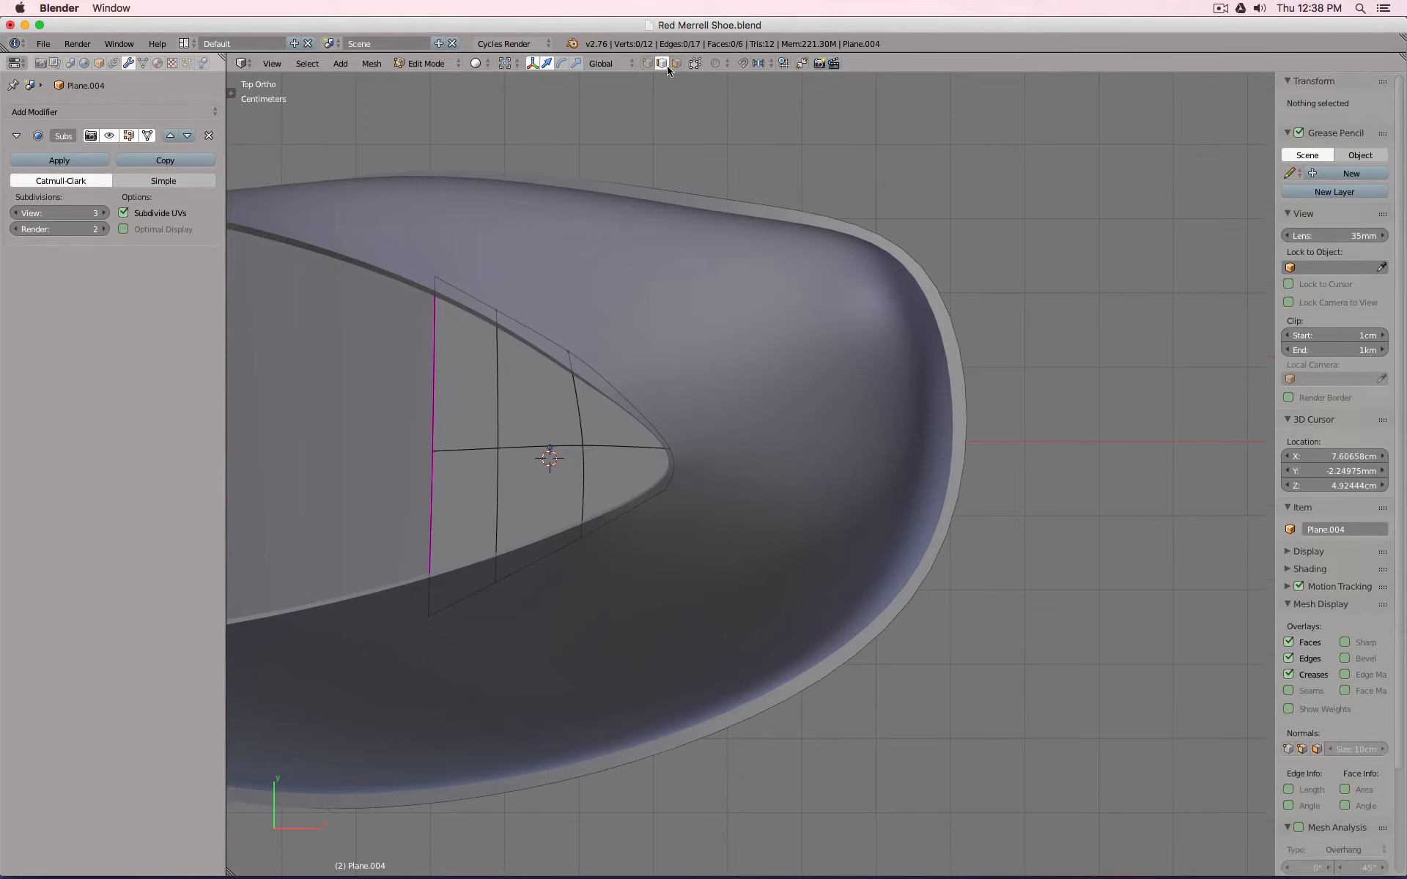
alt+right_click(660, 415)
alt+shift+right_click(629, 518)
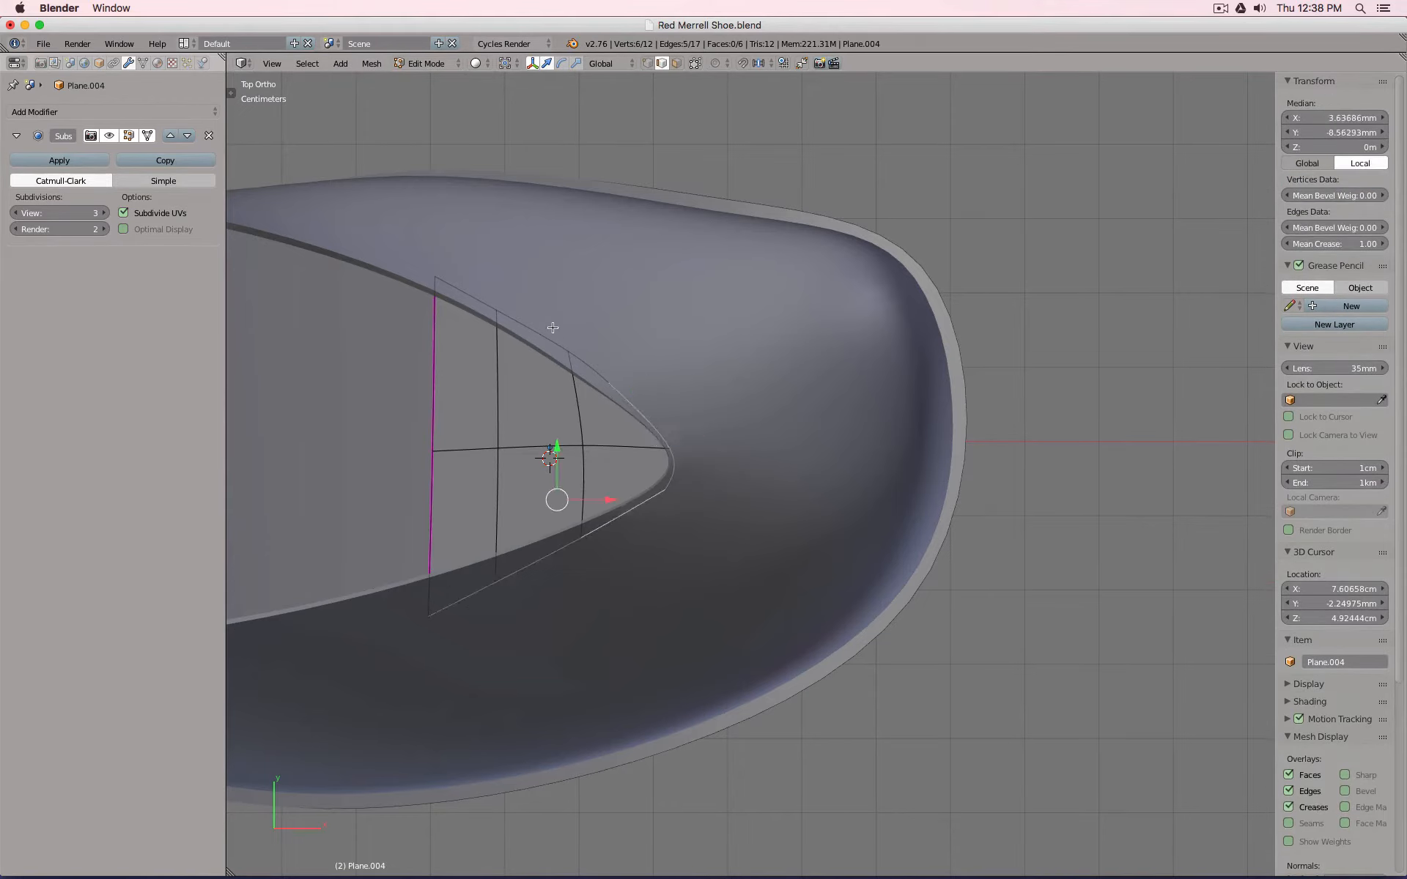
alt+shift+right_click(552, 327)
mouse_move(1342, 242)
mouse_down()
mouse_move(1283, 242)
mouse_move(1349, 242)
mouse_up()
middle_drag(398, 393, 565, 336)
key(Tab)
middle_drag(597, 522, 701, 469)
key(Tab)
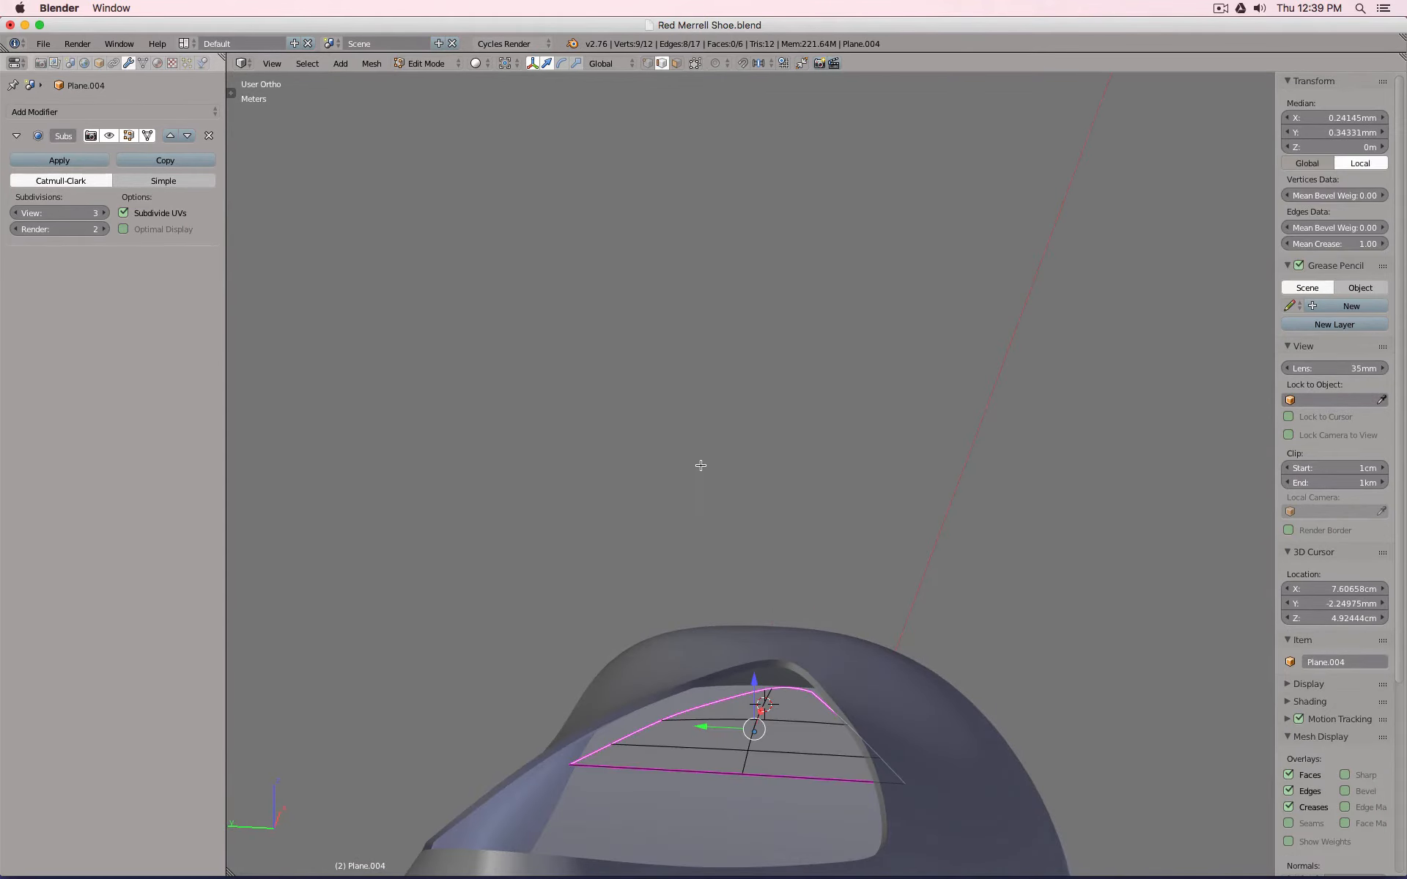
Add a Shrinkwrap modifier to the tongue piece in Project mode, targeting the shoe upper Plane.002.
key(Tab)
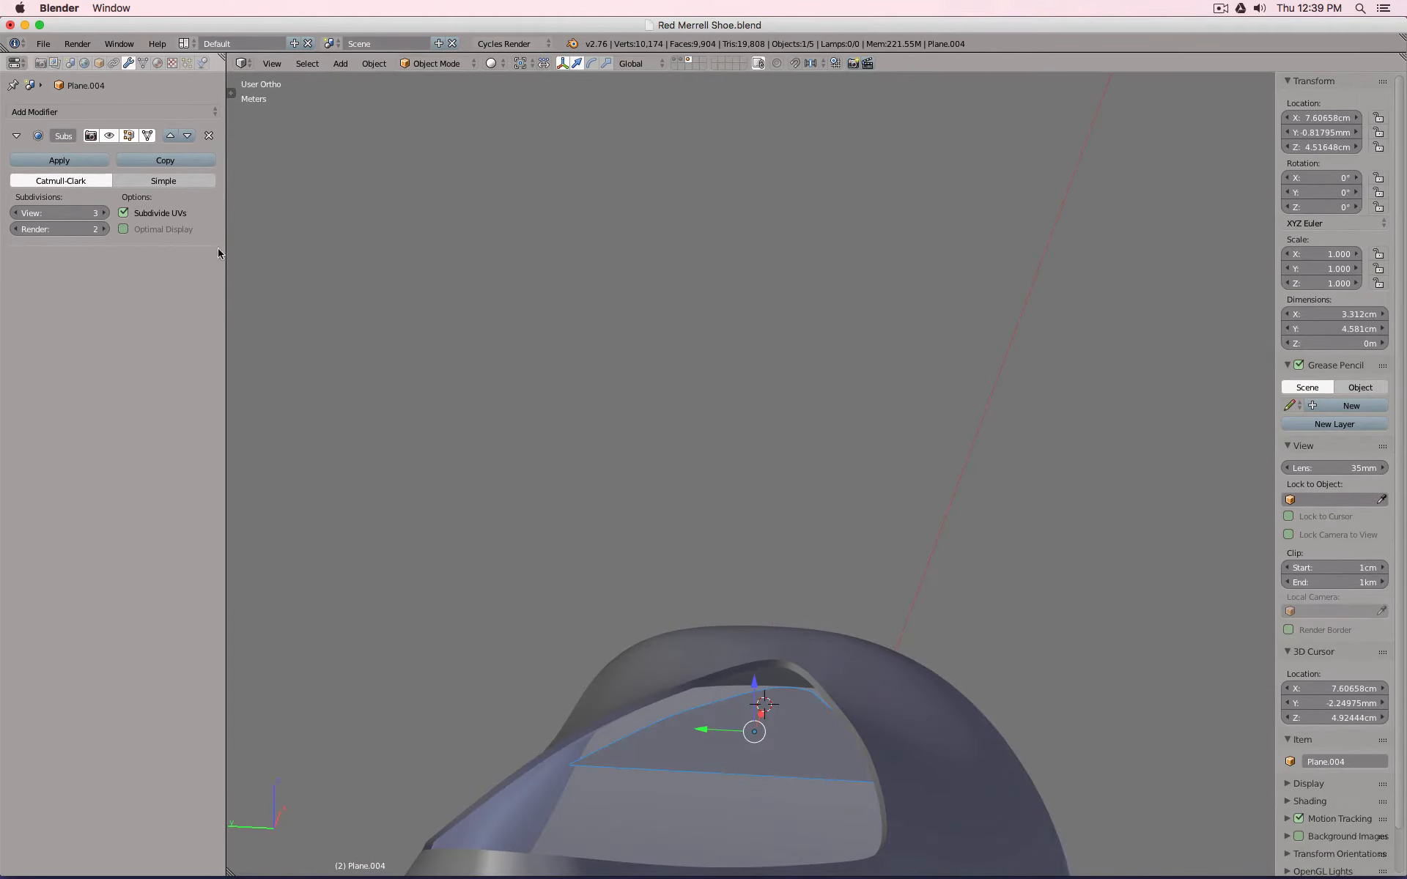
click(152, 113)
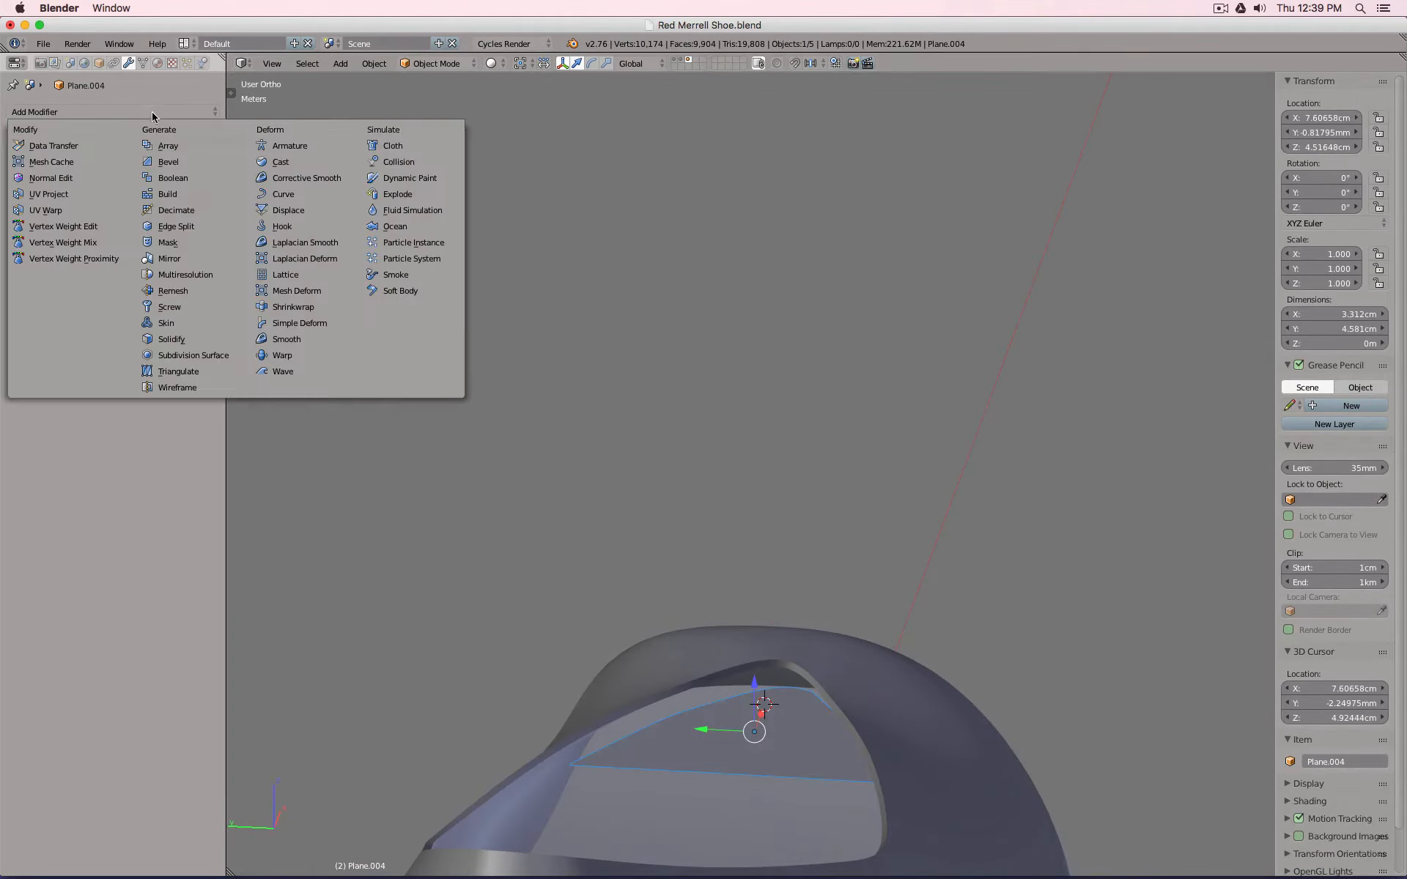
click(328, 307)
click(183, 355)
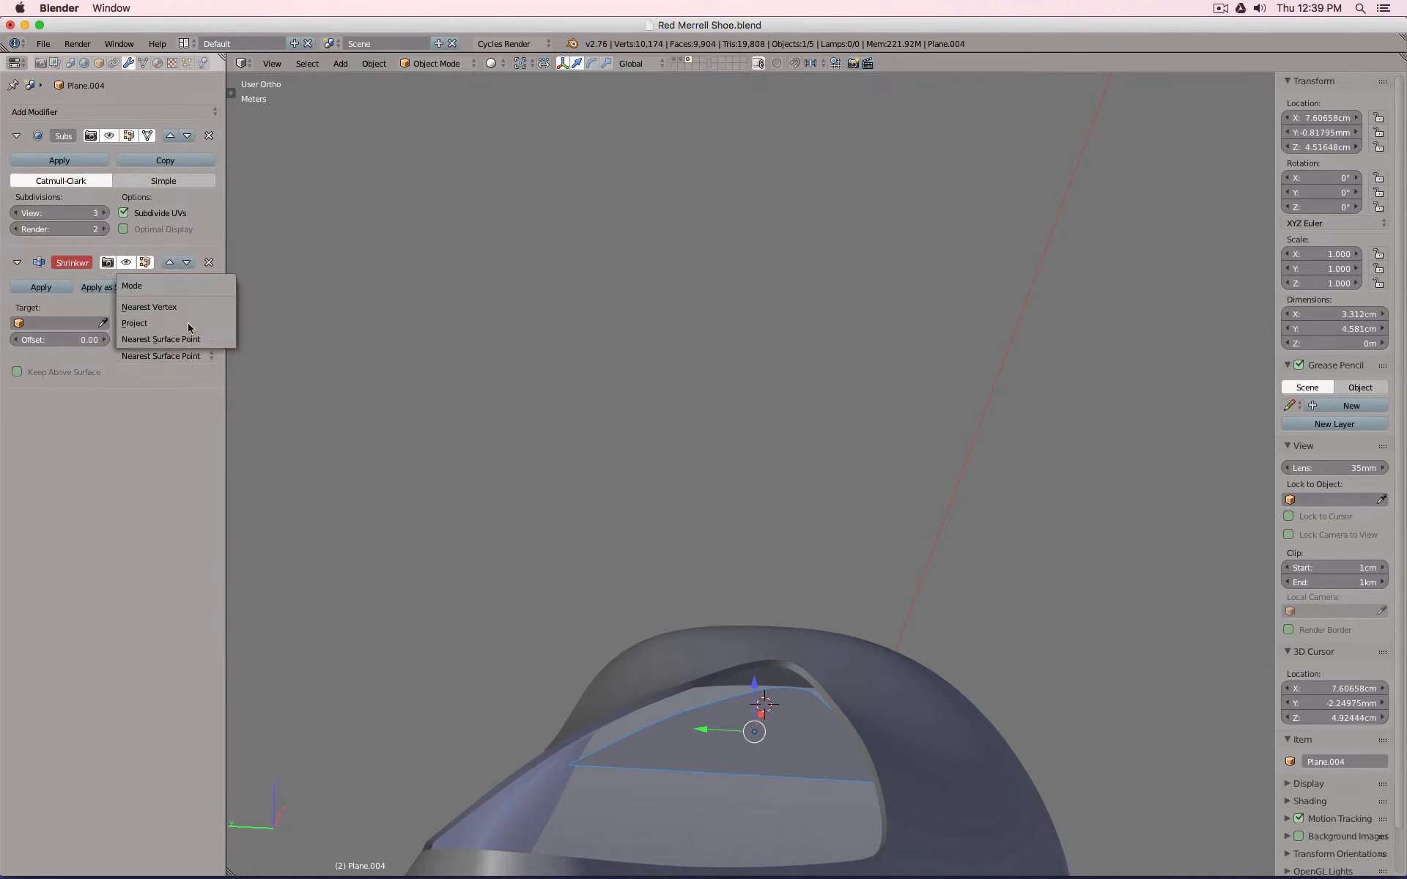
click(188, 324)
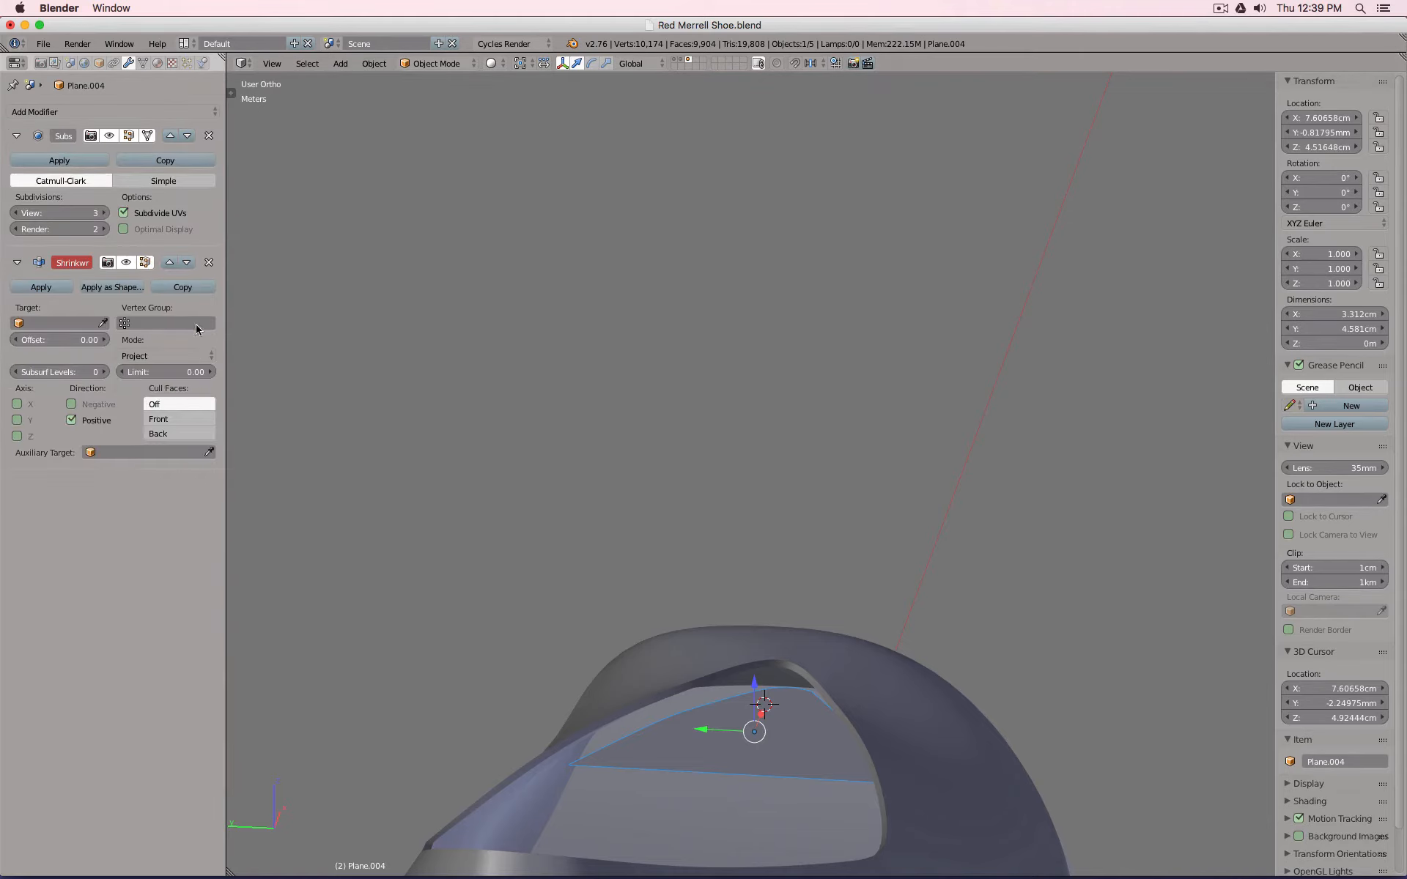
click(102, 323)
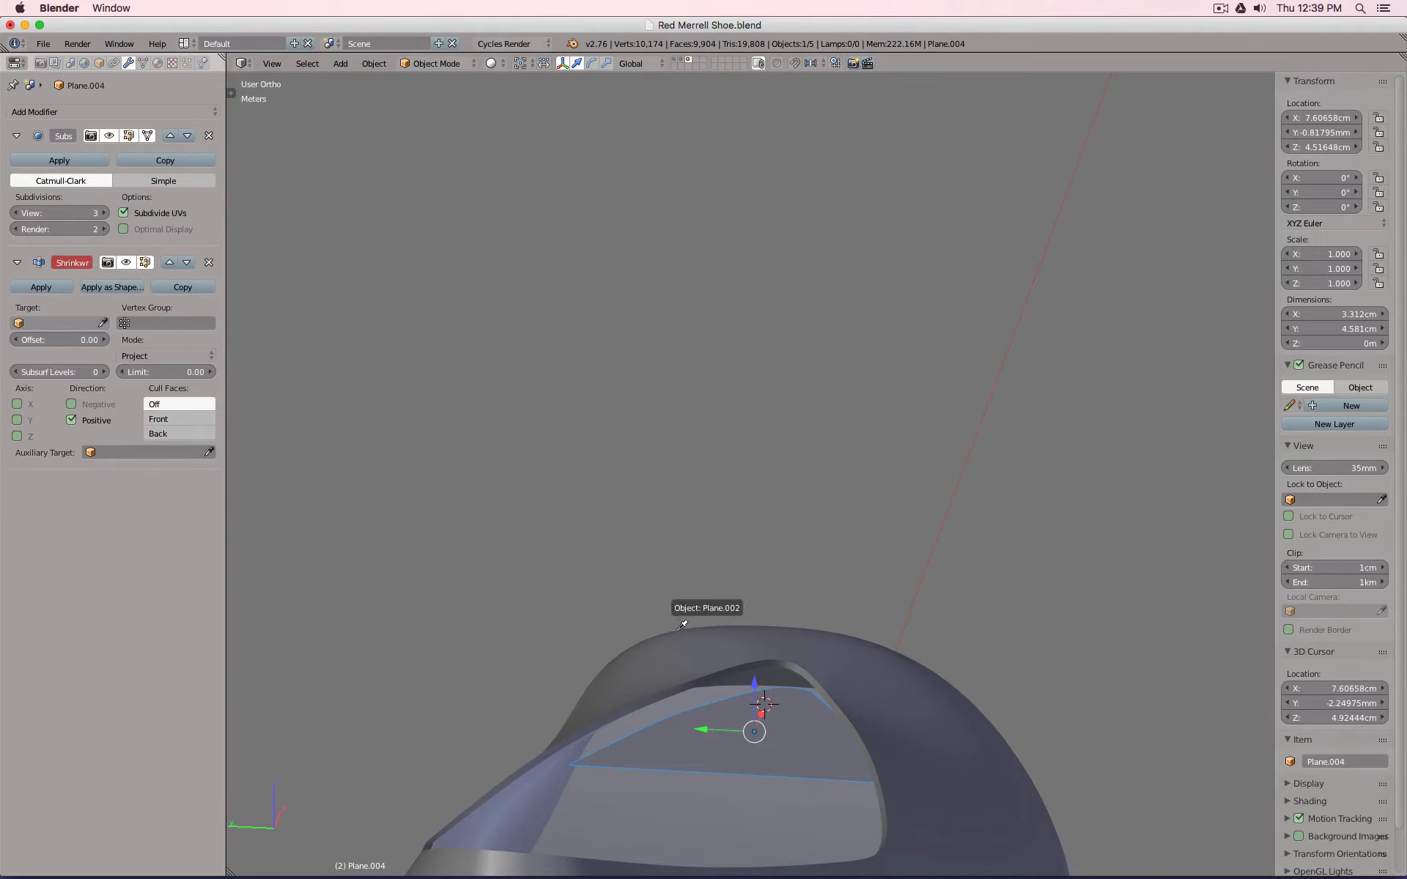
click(836, 649)
mouse_move(560, 463)
middle_down()
mouse_move(634, 465)
mouse_move(578, 463)
middle_up()
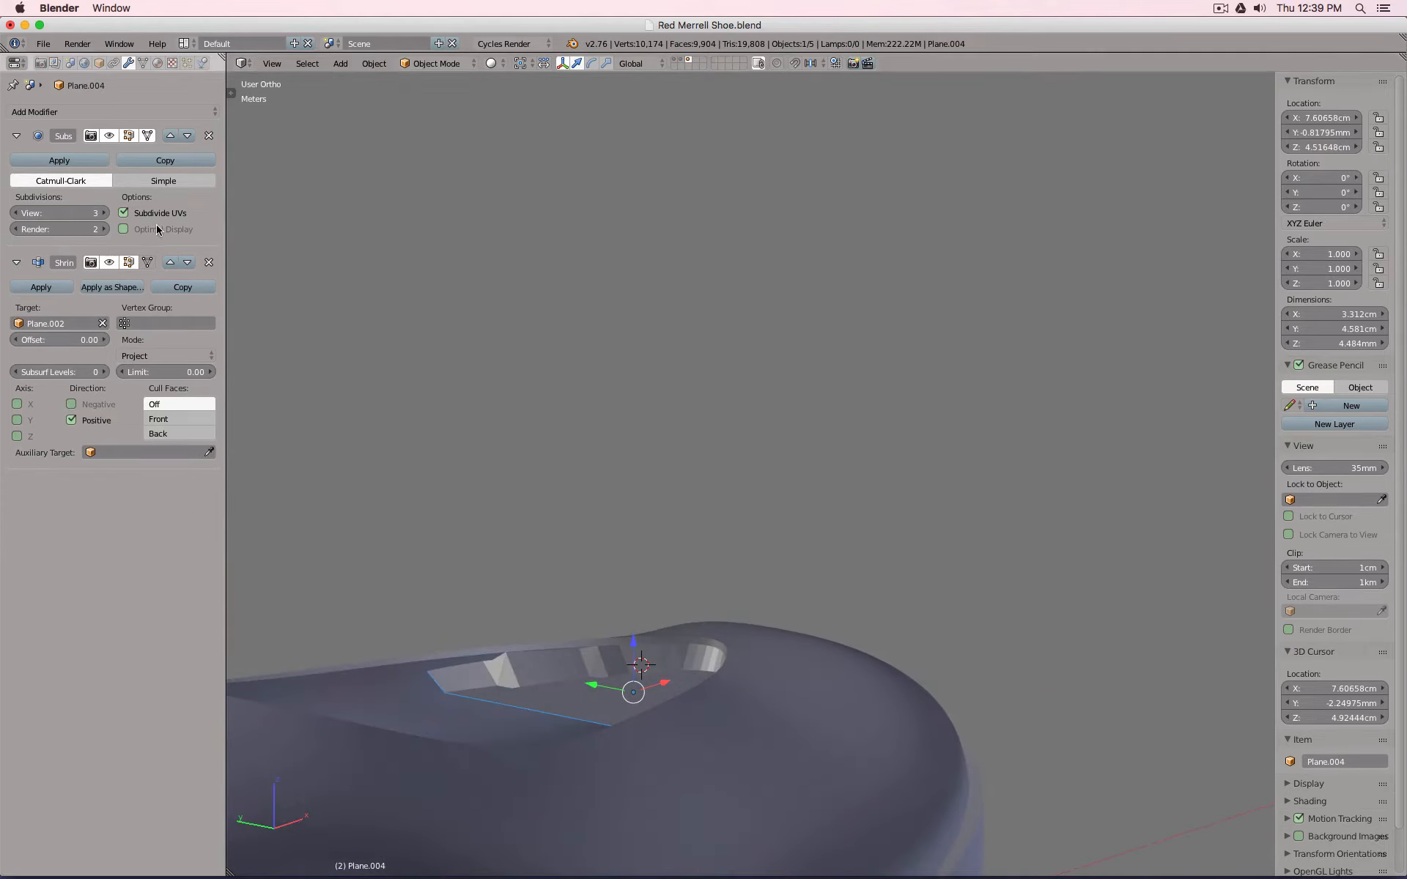
Move the Shrinkwrap modifier above the Subdivision Surface modifier and check the tongue inside the throat opening.
click(170, 263)
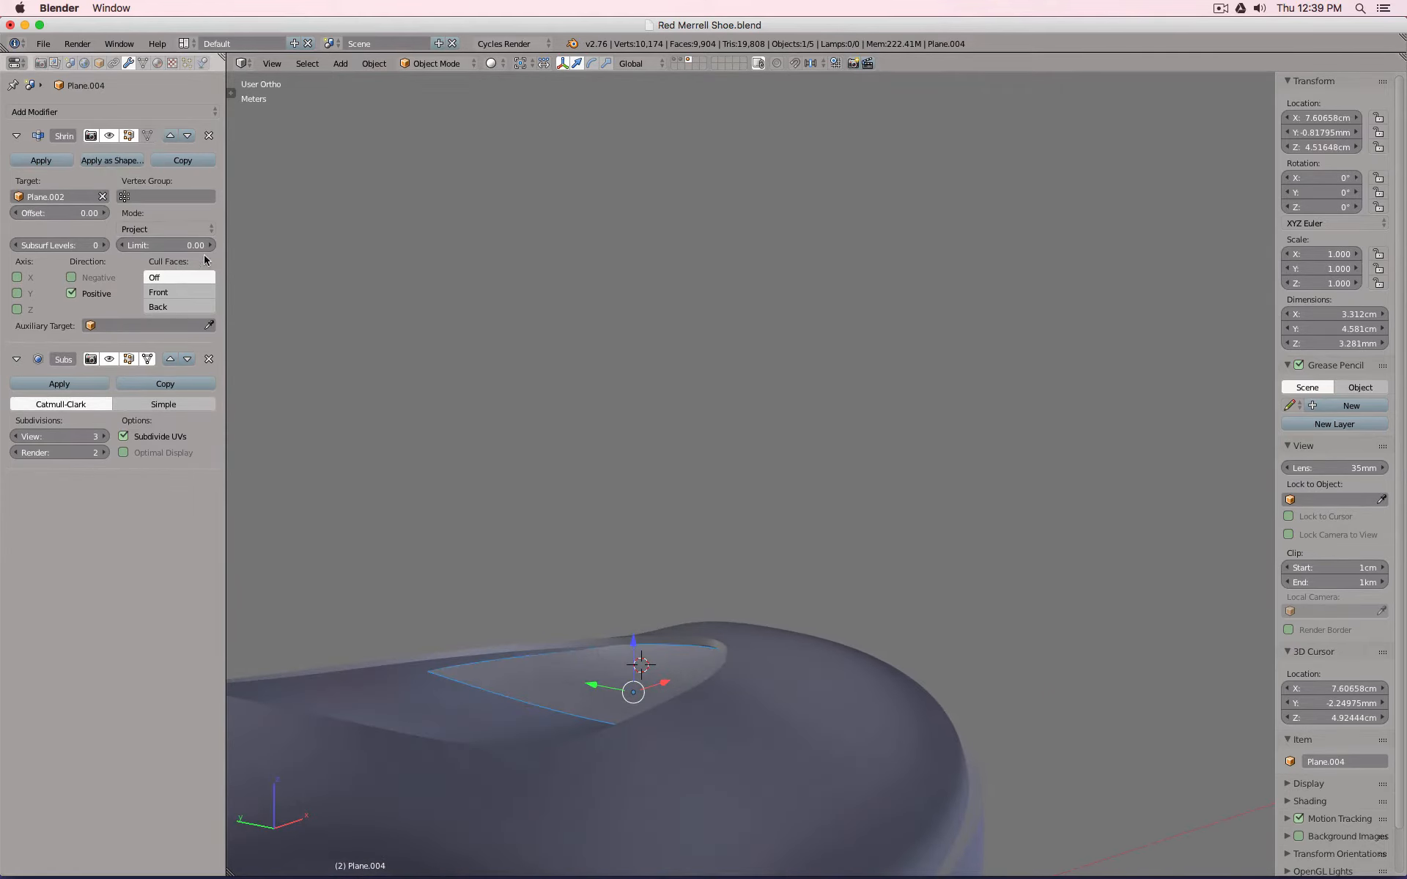
middle_drag(477, 416, 484, 425)
middle_drag(298, 392, 450, 495)
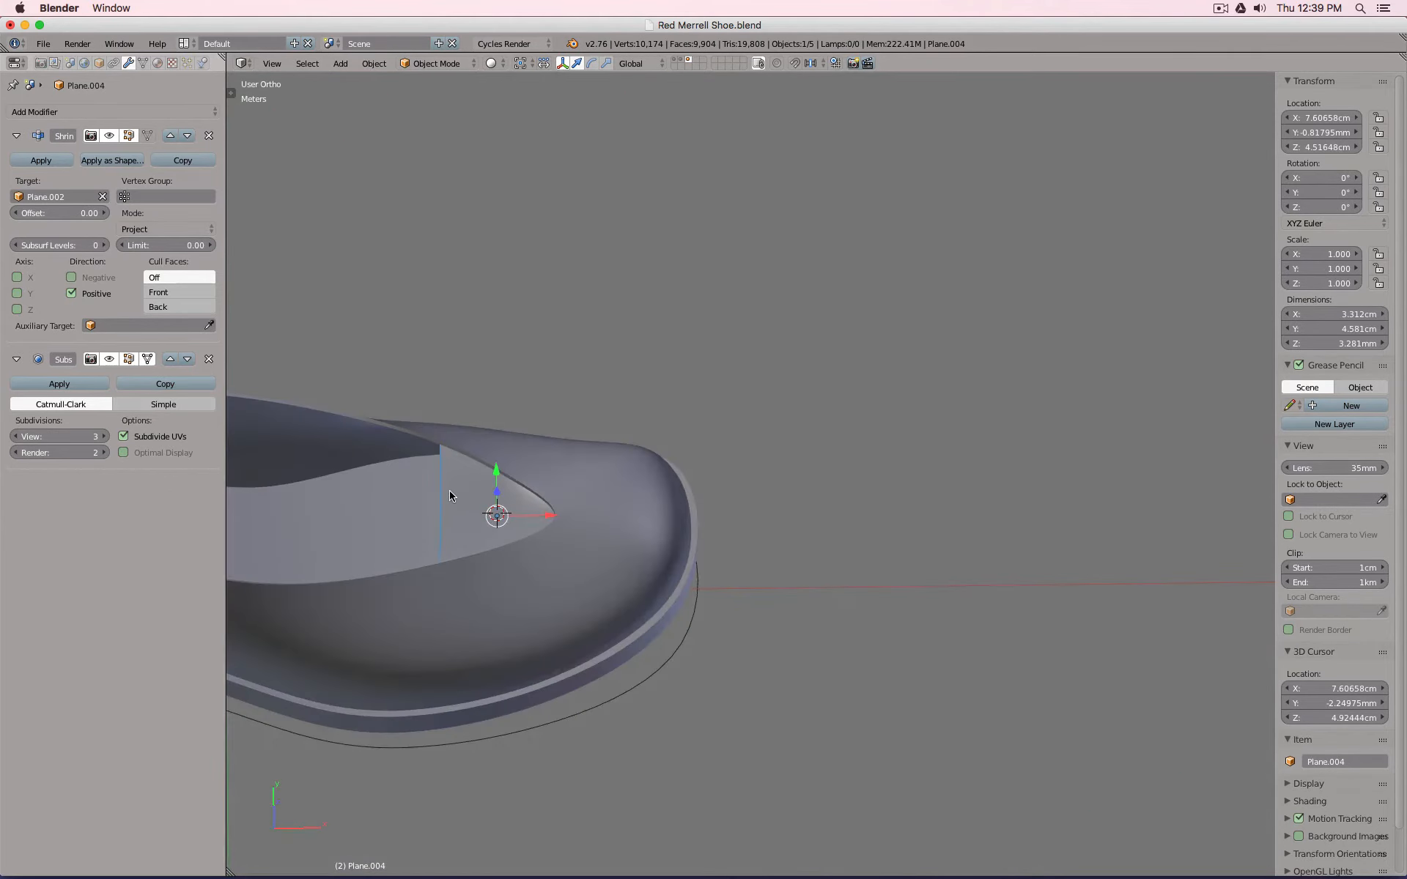
From the top view, clip the visible region to a box around the tongue piece and front throat area.
key(KP_7)
key(alt+b)
drag(386, 341, 615, 600)
middle_drag(521, 594, 695, 421)
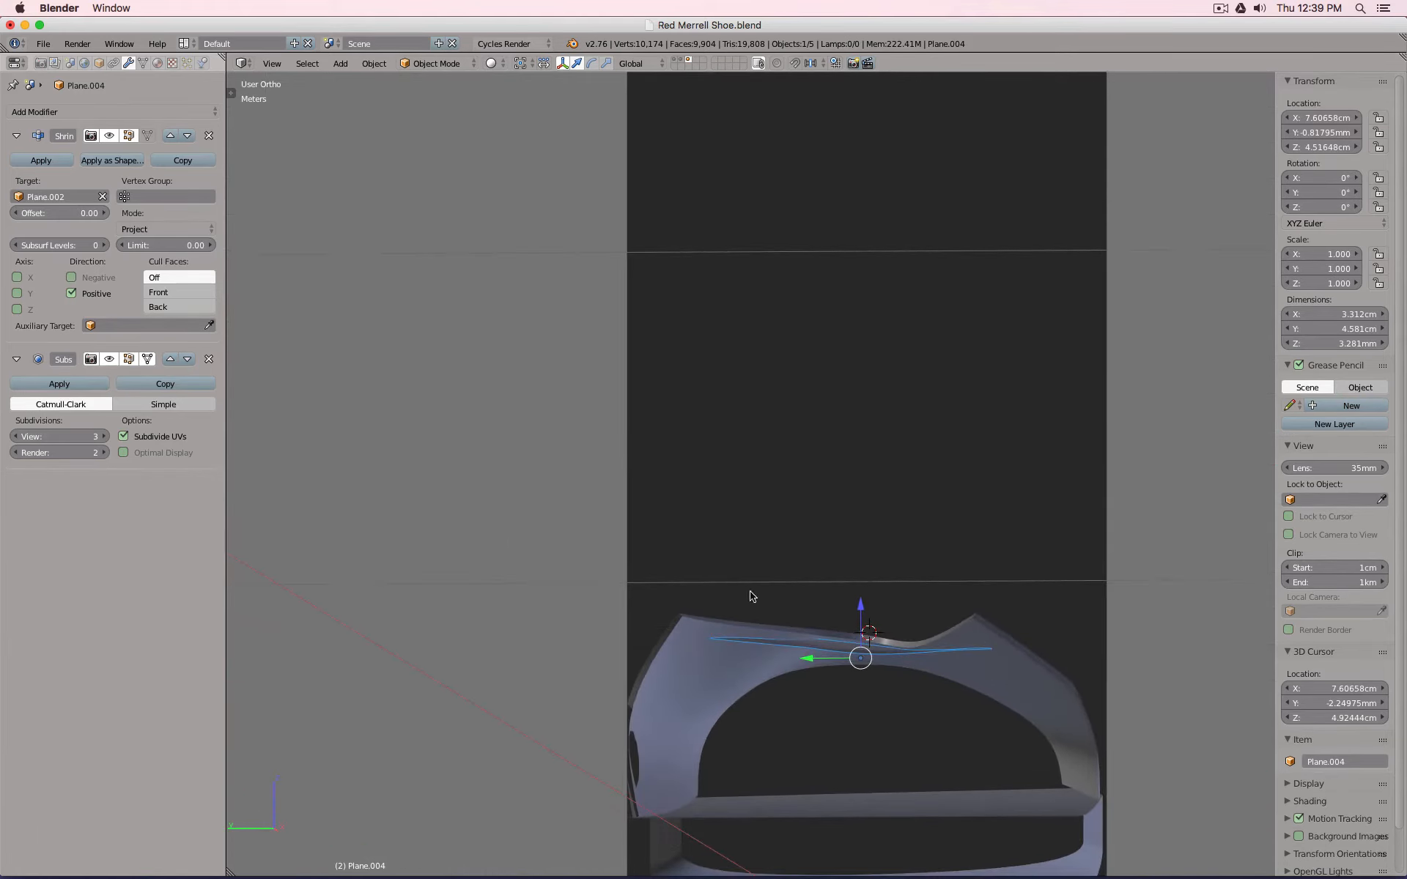
middle_drag(788, 550, 813, 433)
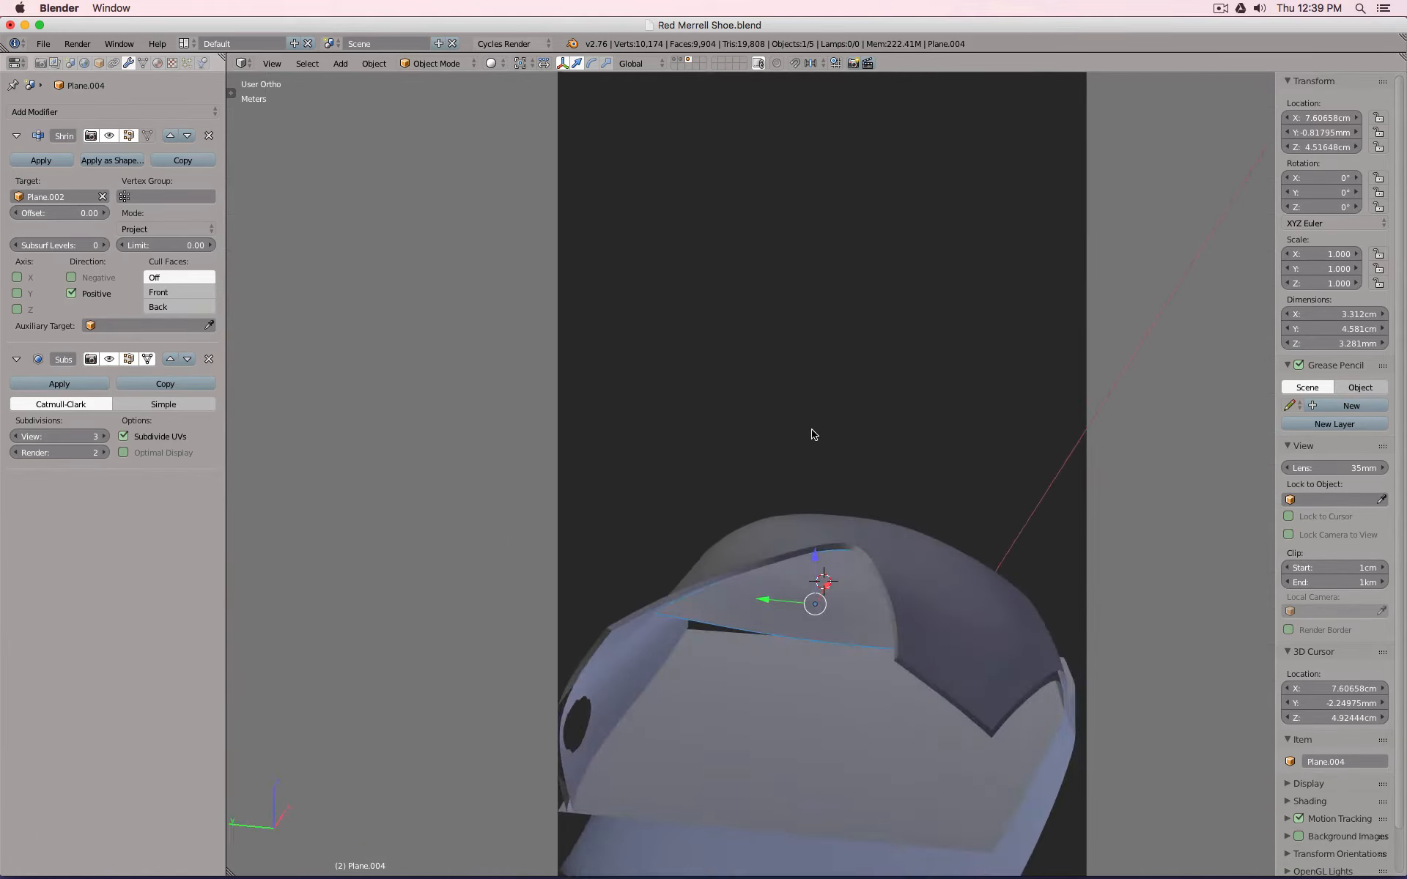
Raise the rear centreline edge of the tongue piece along Z to about 3.96 mm in local coordinates.
key(Tab)
right_click(805, 624)
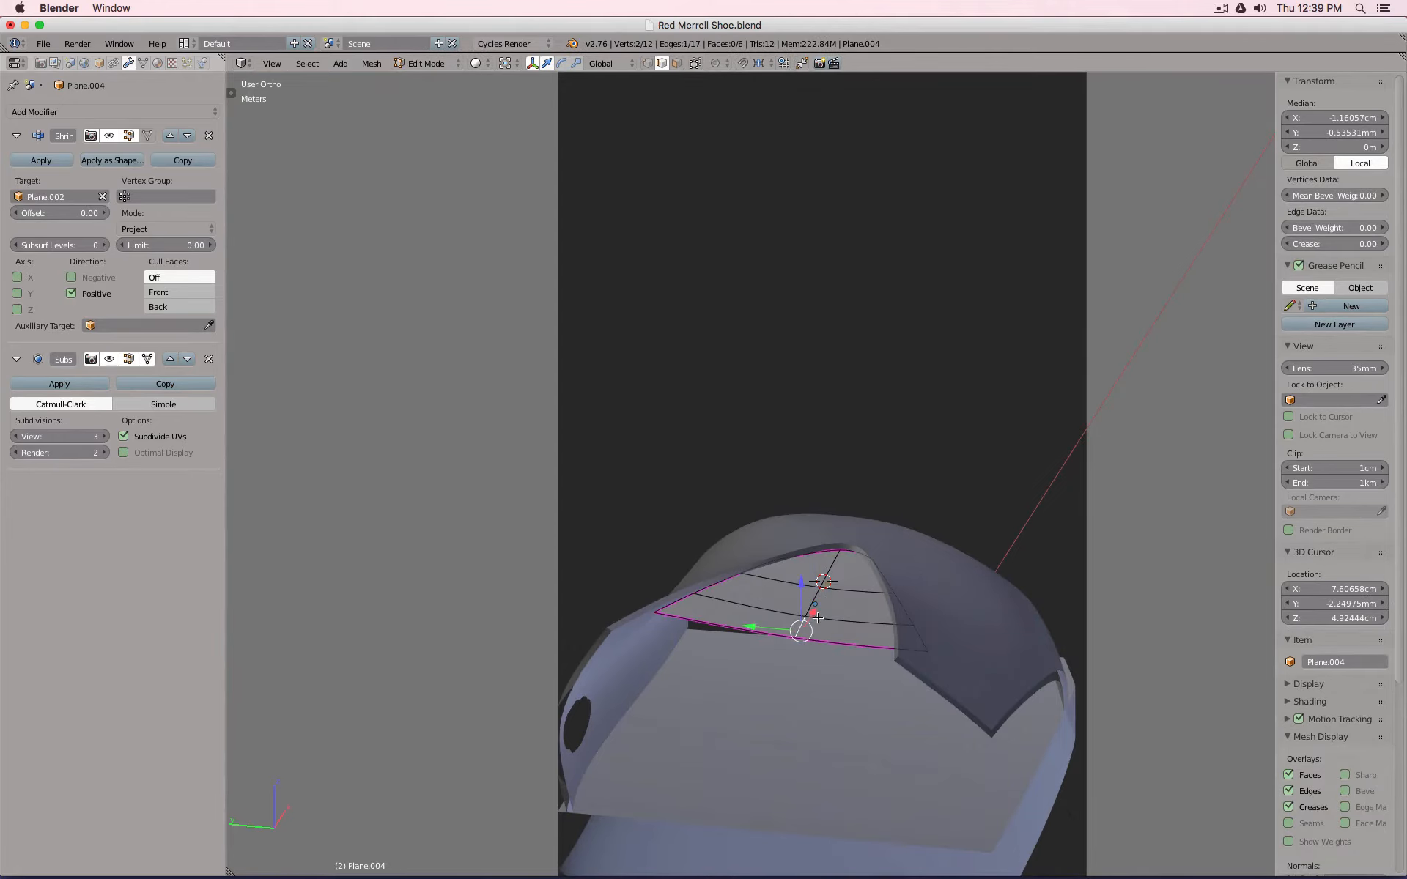
middle_drag(804, 624, 807, 575)
middle_drag(767, 421, 737, 583)
key(g)
key(z)
click(748, 439)
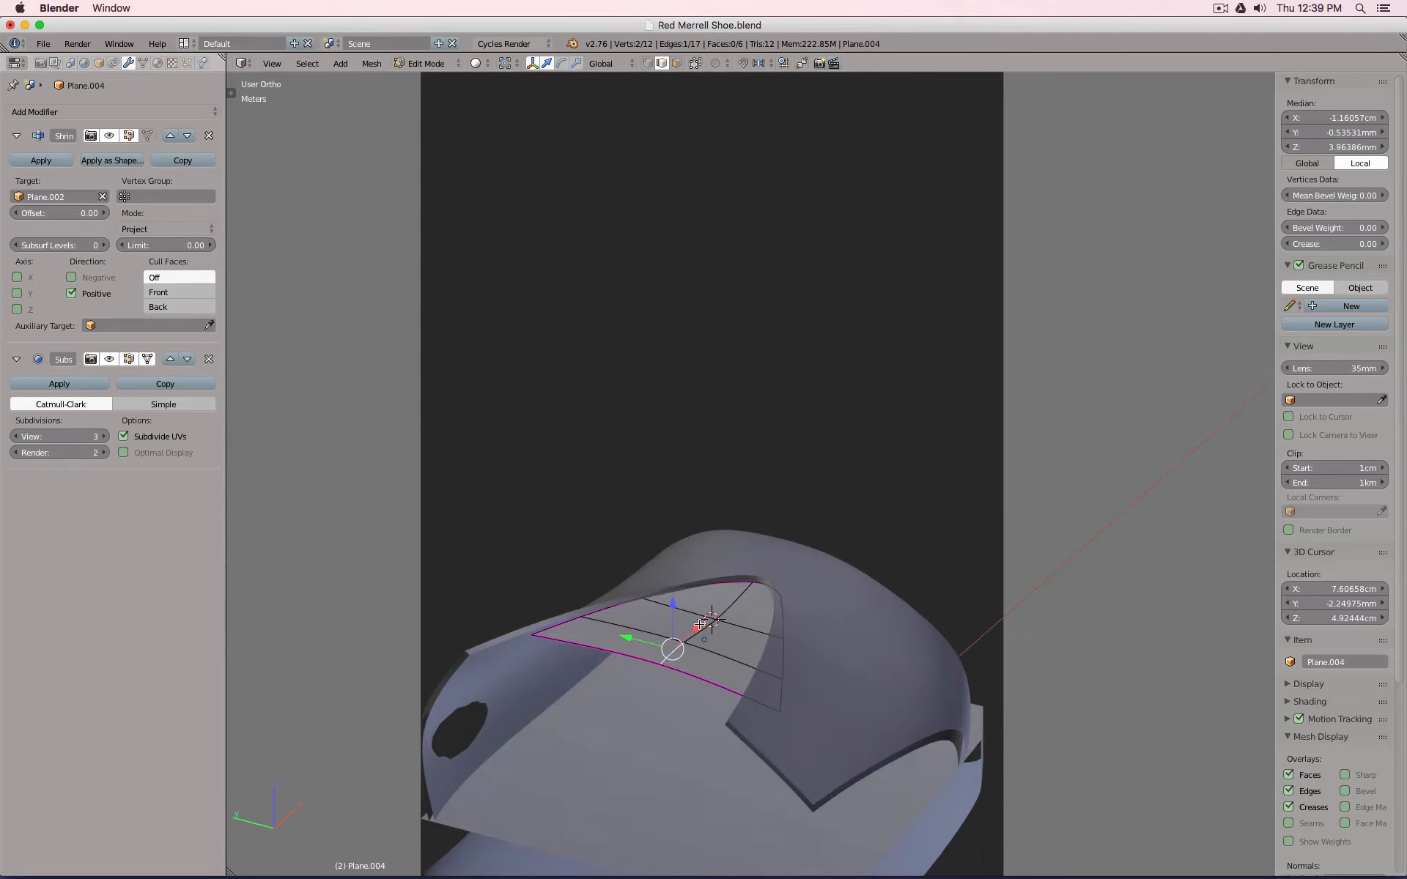
Raise the tongue's middle centreline edge to about Z 6.30 mm and its rear centreline edge to about Z 8.64 mm.
right_click(711, 628)
drag(697, 585, 697, 559)
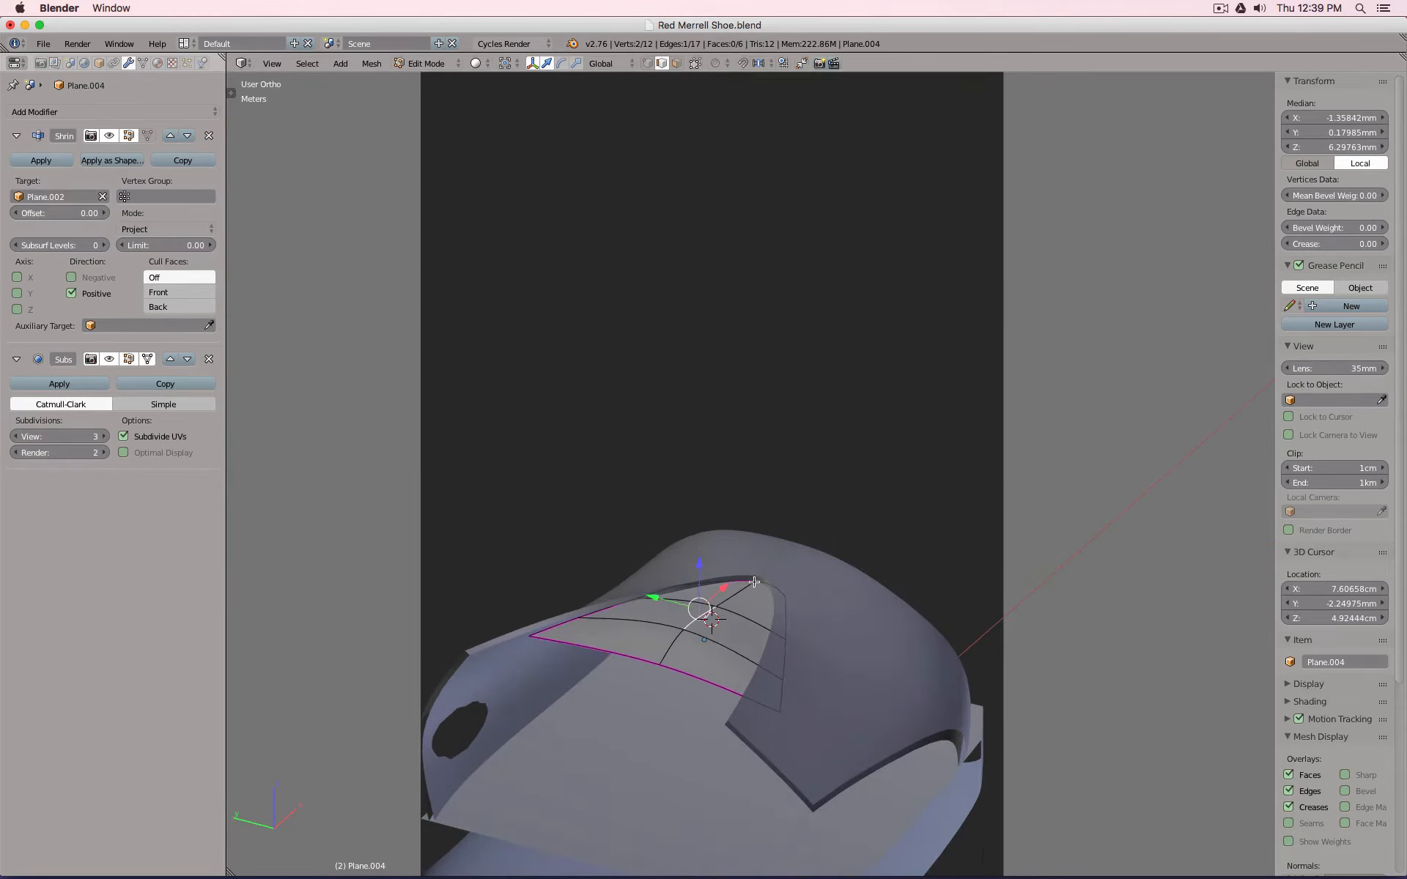
middle_drag(696, 558, 687, 544)
right_click(671, 486)
drag(675, 425, 670, 410)
middle_drag(670, 410, 822, 499)
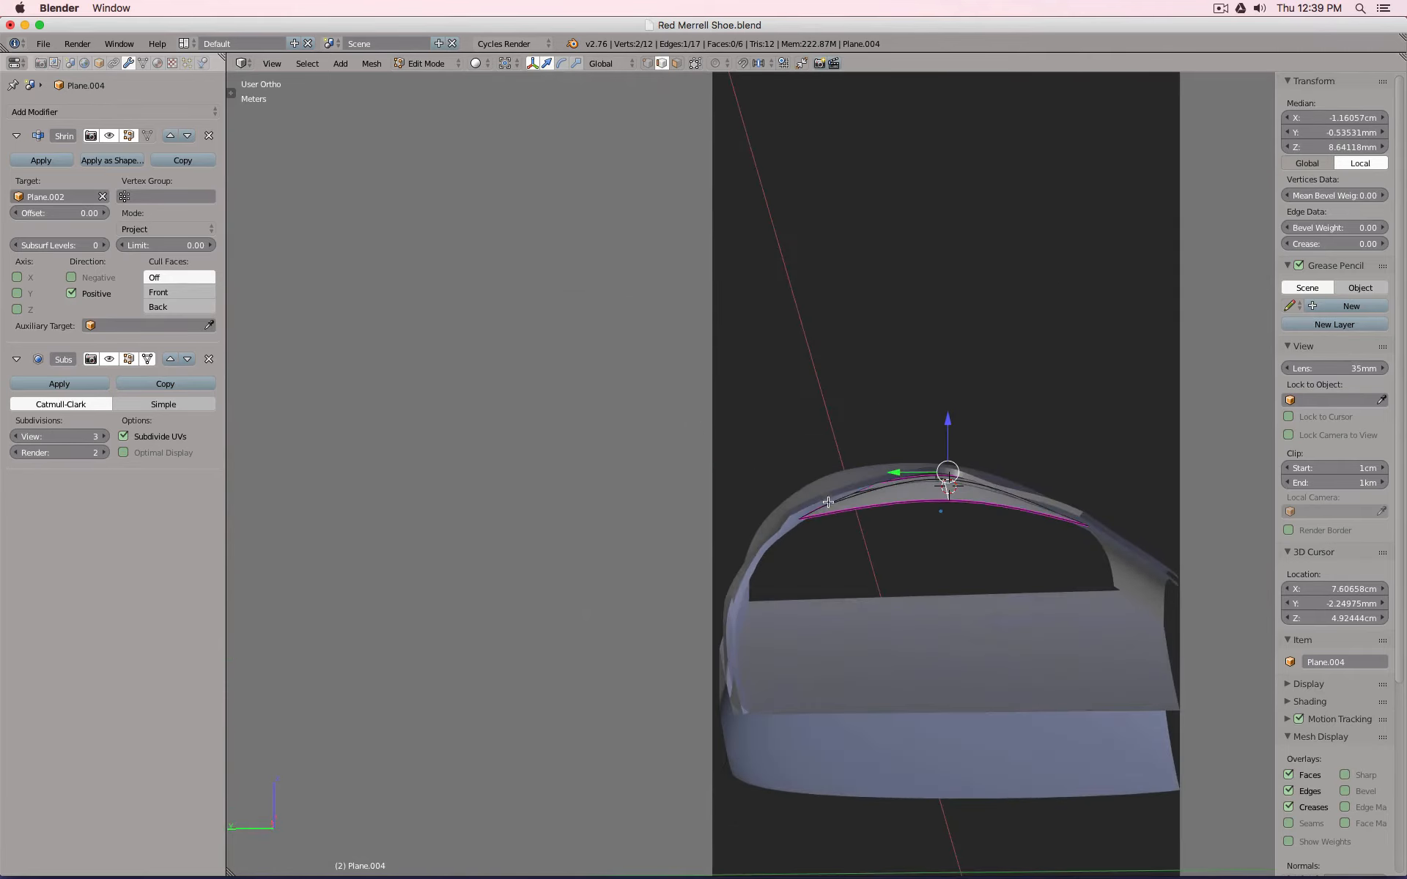
Leave mesh editing and examine how the arched tongue sits beneath the upper from the heel side and from above.
middle_drag(1184, 511, 726, 454)
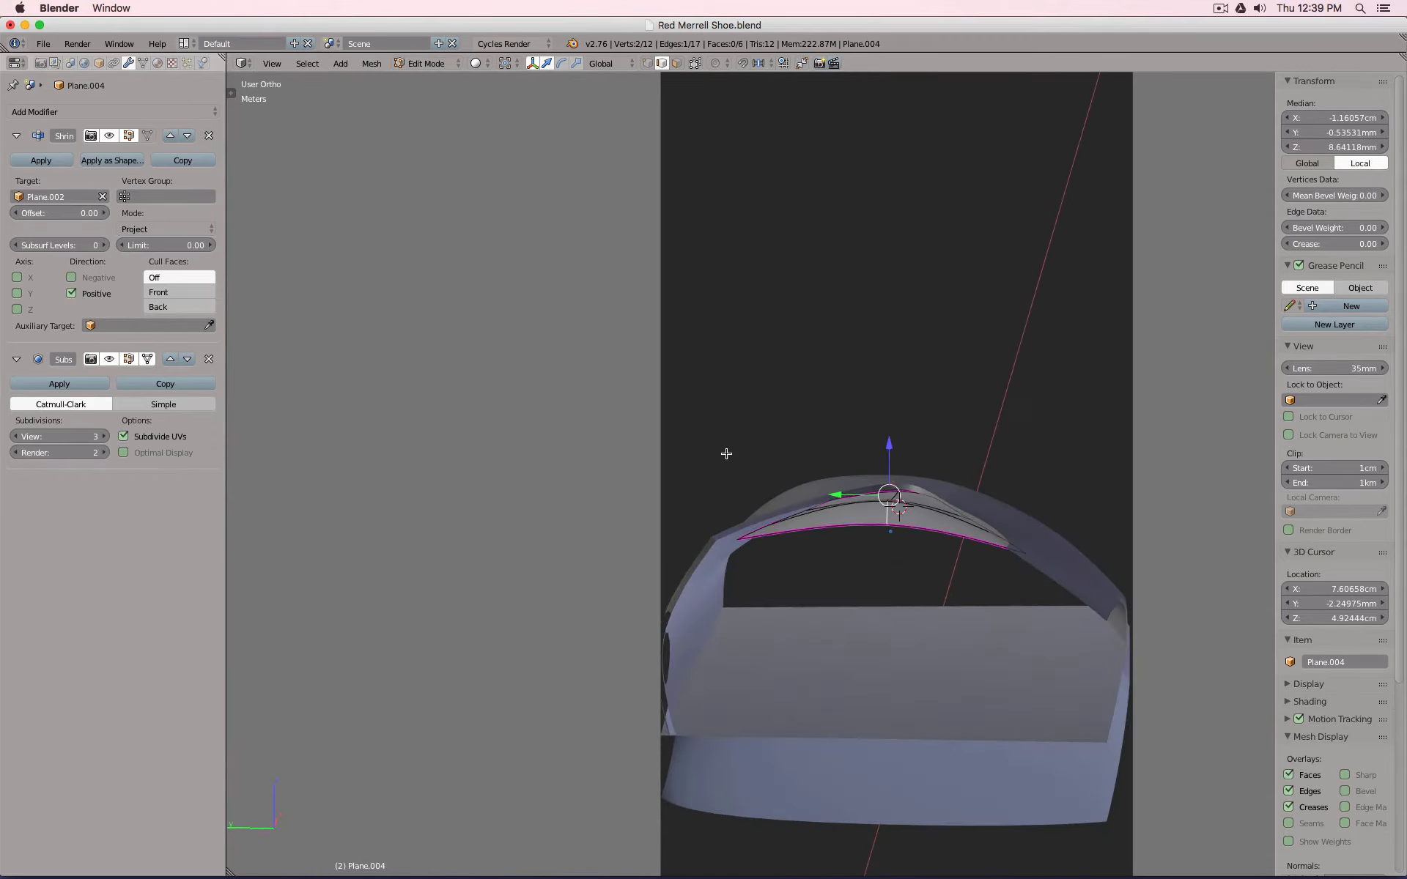
middle_drag(918, 512, 823, 484)
key(Tab)
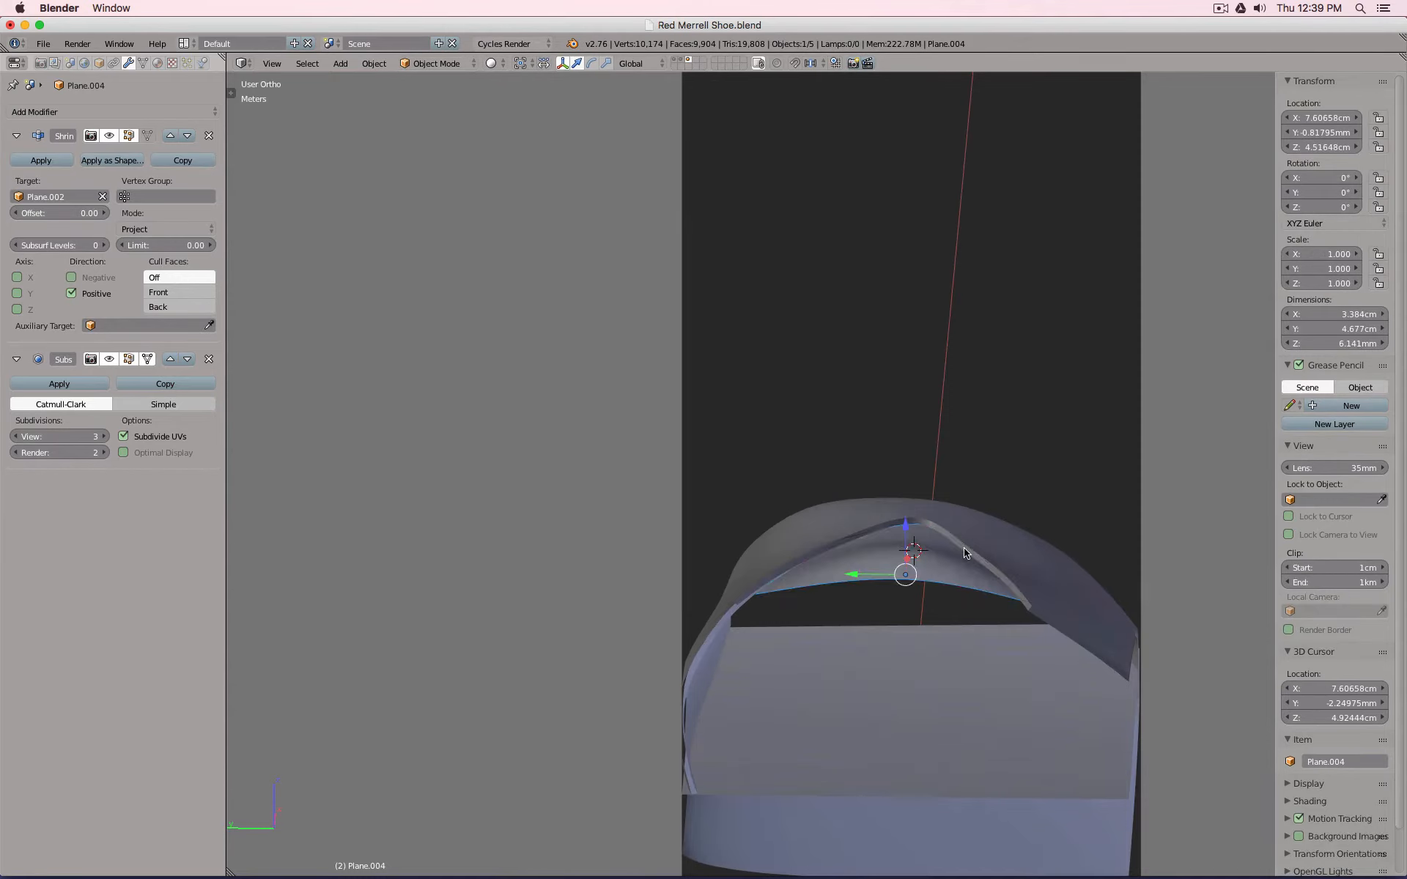
scroll(967, 554, up, 4)
scroll(967, 554, down, 3)
middle_drag(940, 532, 818, 613)
scroll(798, 607, down, 4)
middle_drag(688, 570, 651, 622)
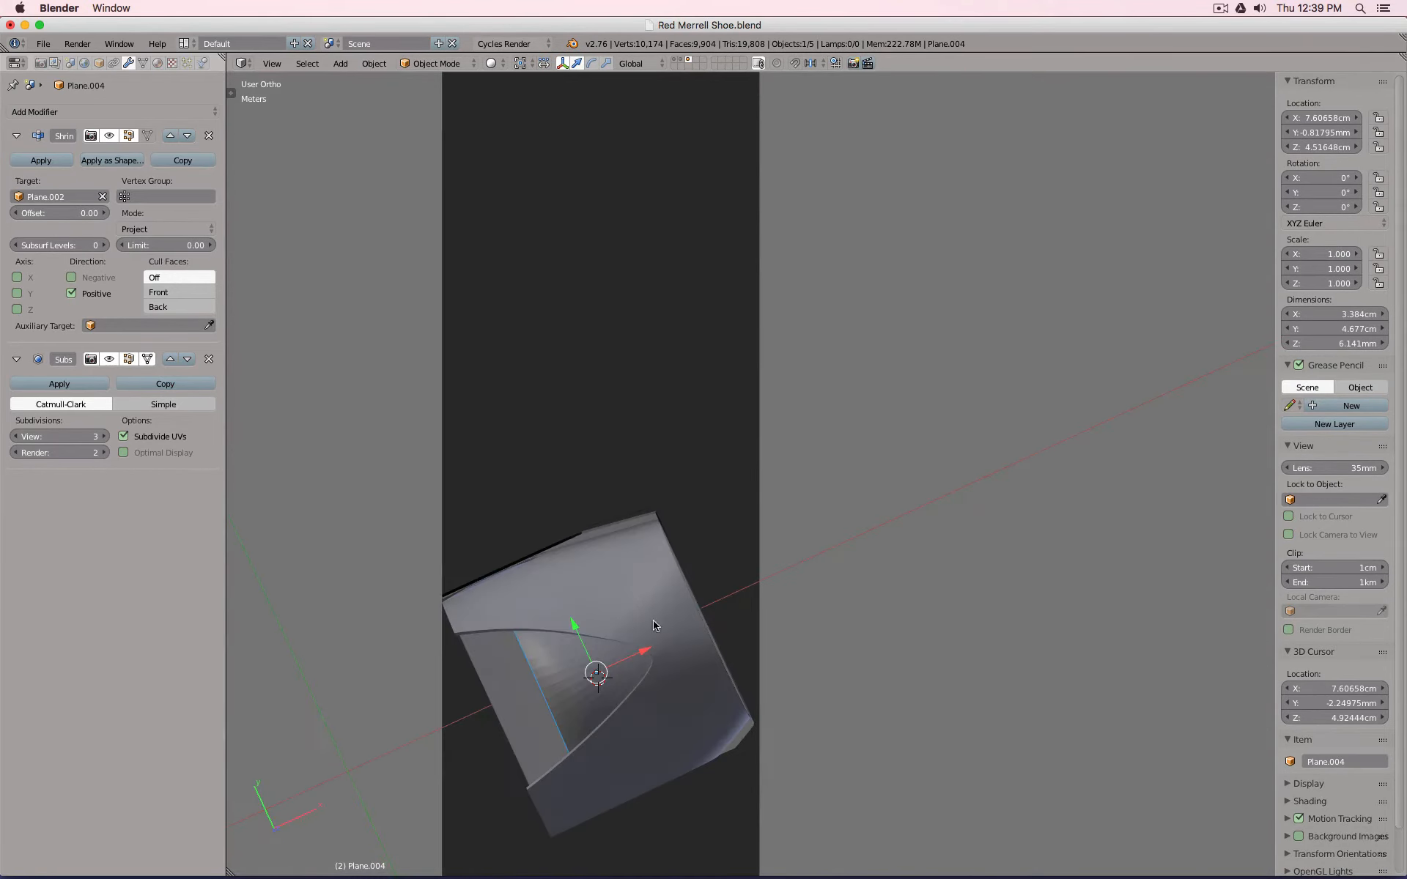
Place the tongue's Subdivision Surface modifier above the Shrinkwrap and set its viewport subdivisions to 2.
click(16, 437)
click(16, 436)
click(170, 360)
middle_drag(308, 408, 571, 320)
scroll(914, 420, up, 4)
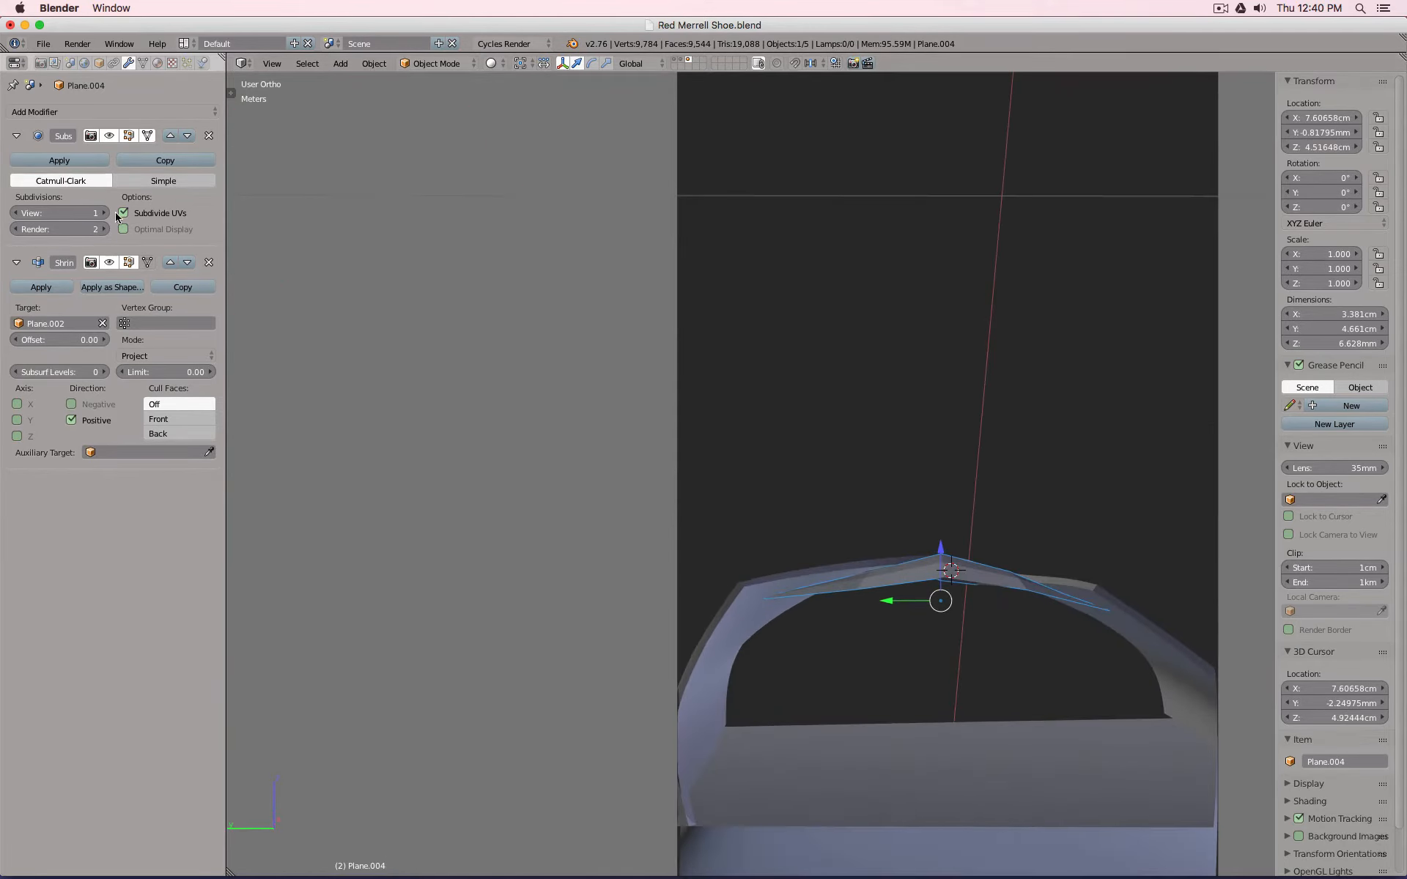
click(103, 213)
middle_drag(691, 300, 681, 273)
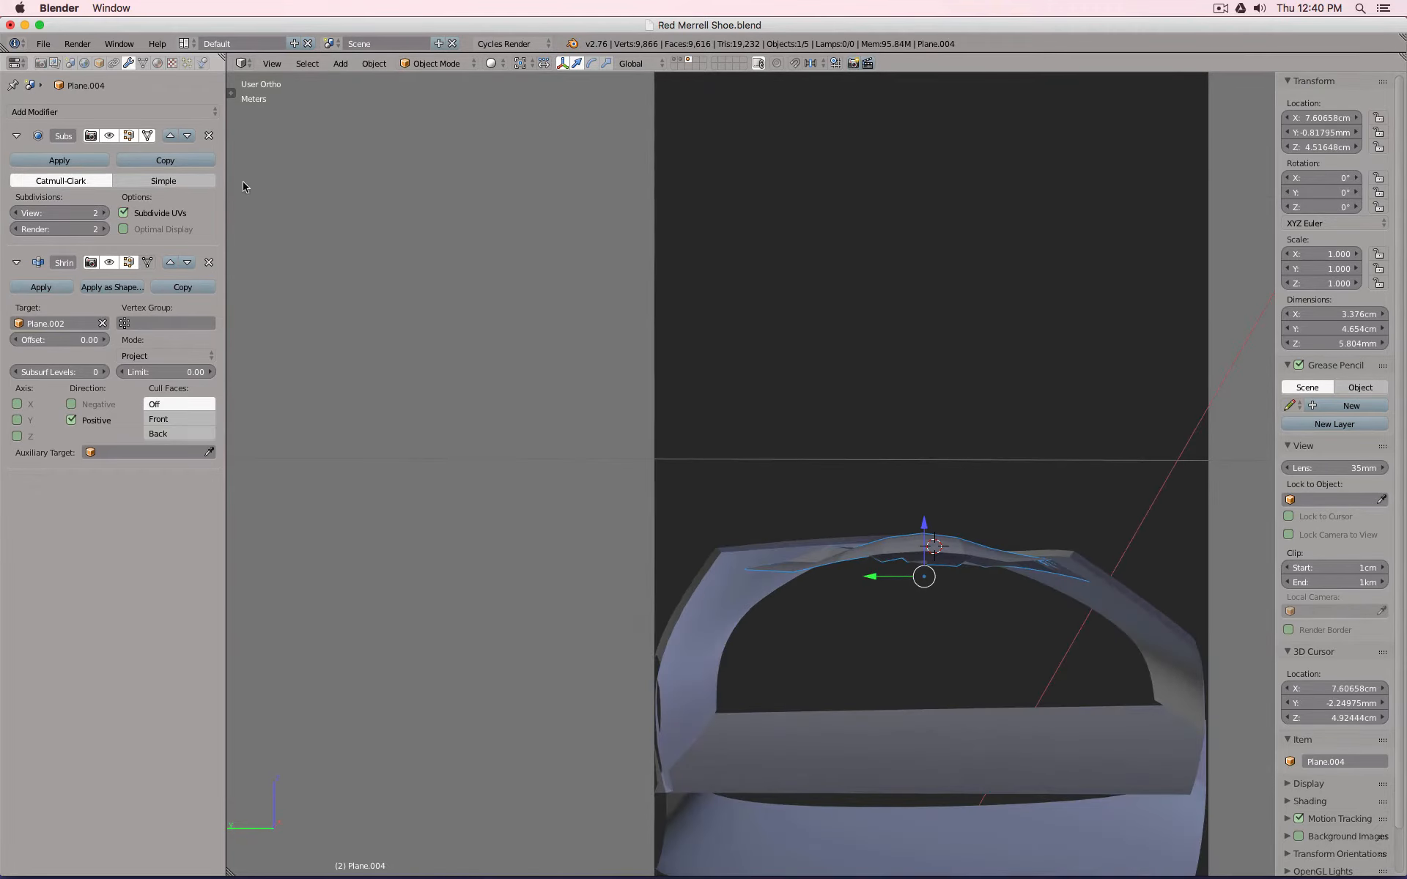
Toggle the Shrinkwrap modifier's viewport display off and on to compare the tongue's shape.
click(110, 262)
click(111, 262)
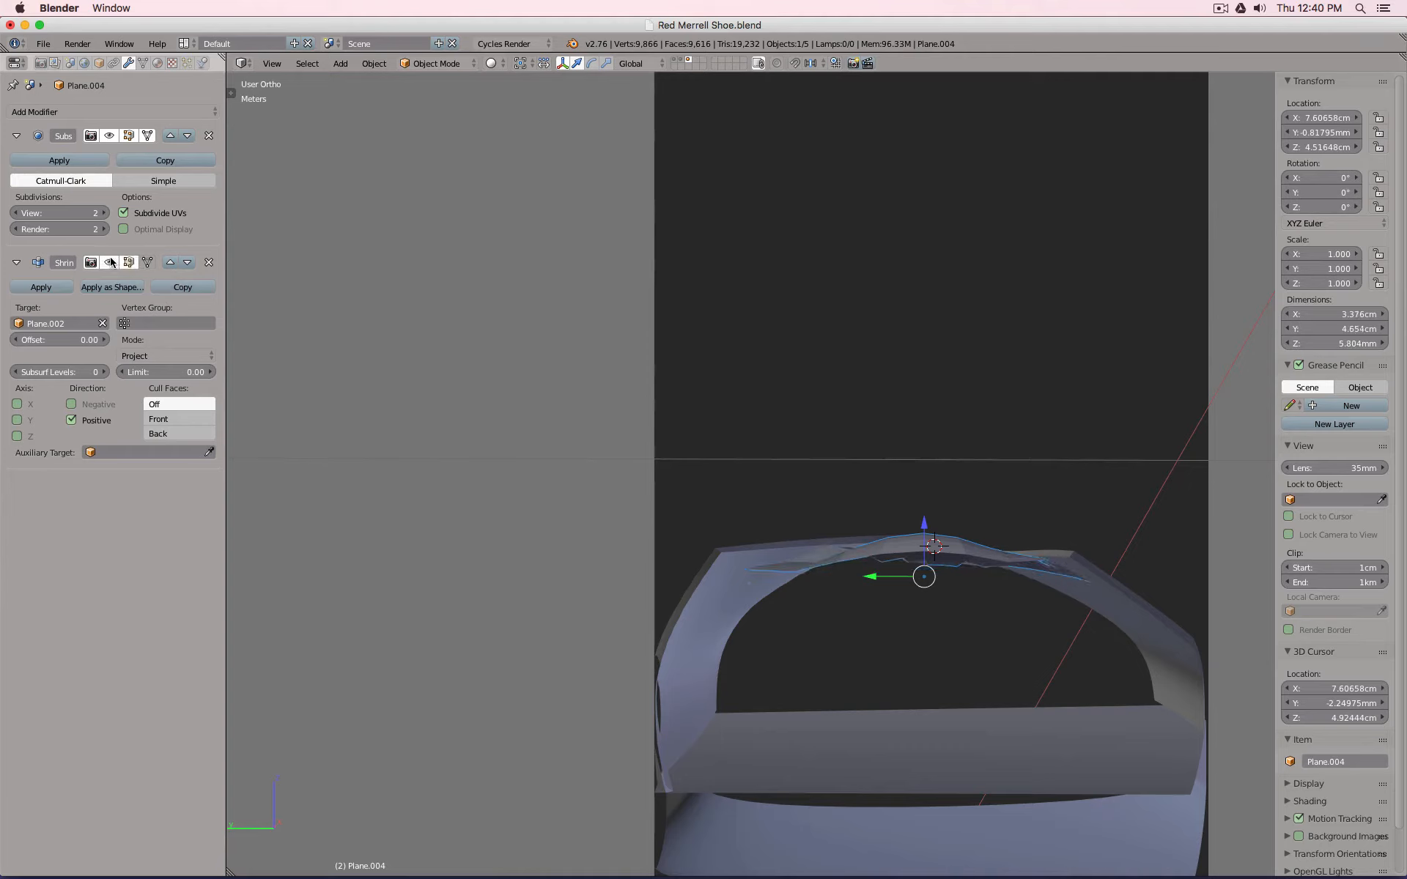
click(111, 262)
click(110, 263)
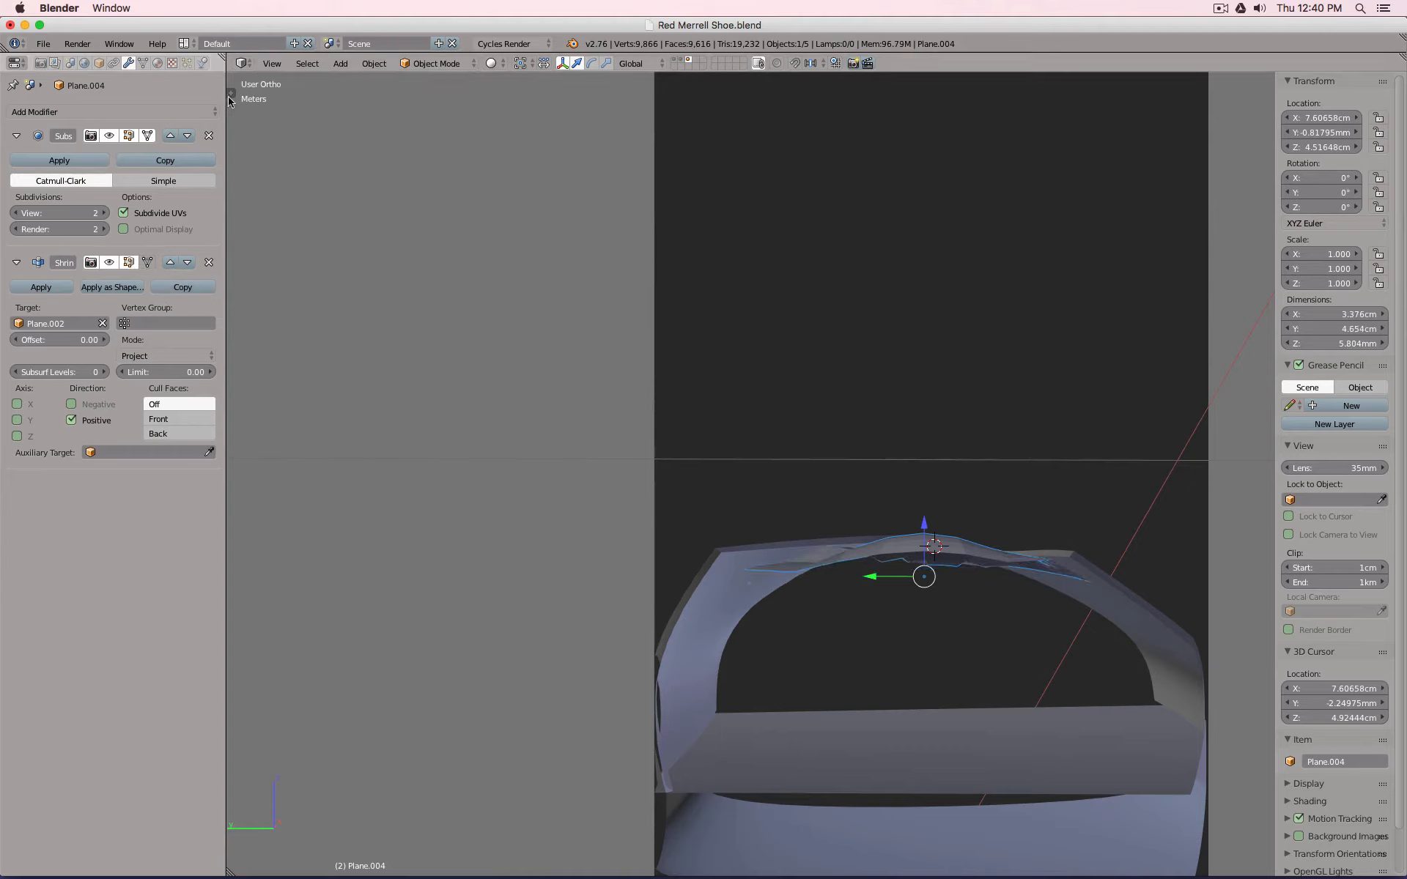
Add a second Subdivision Surface modifier after the Shrinkwrap with viewport subdivisions of 2.
click(163, 109)
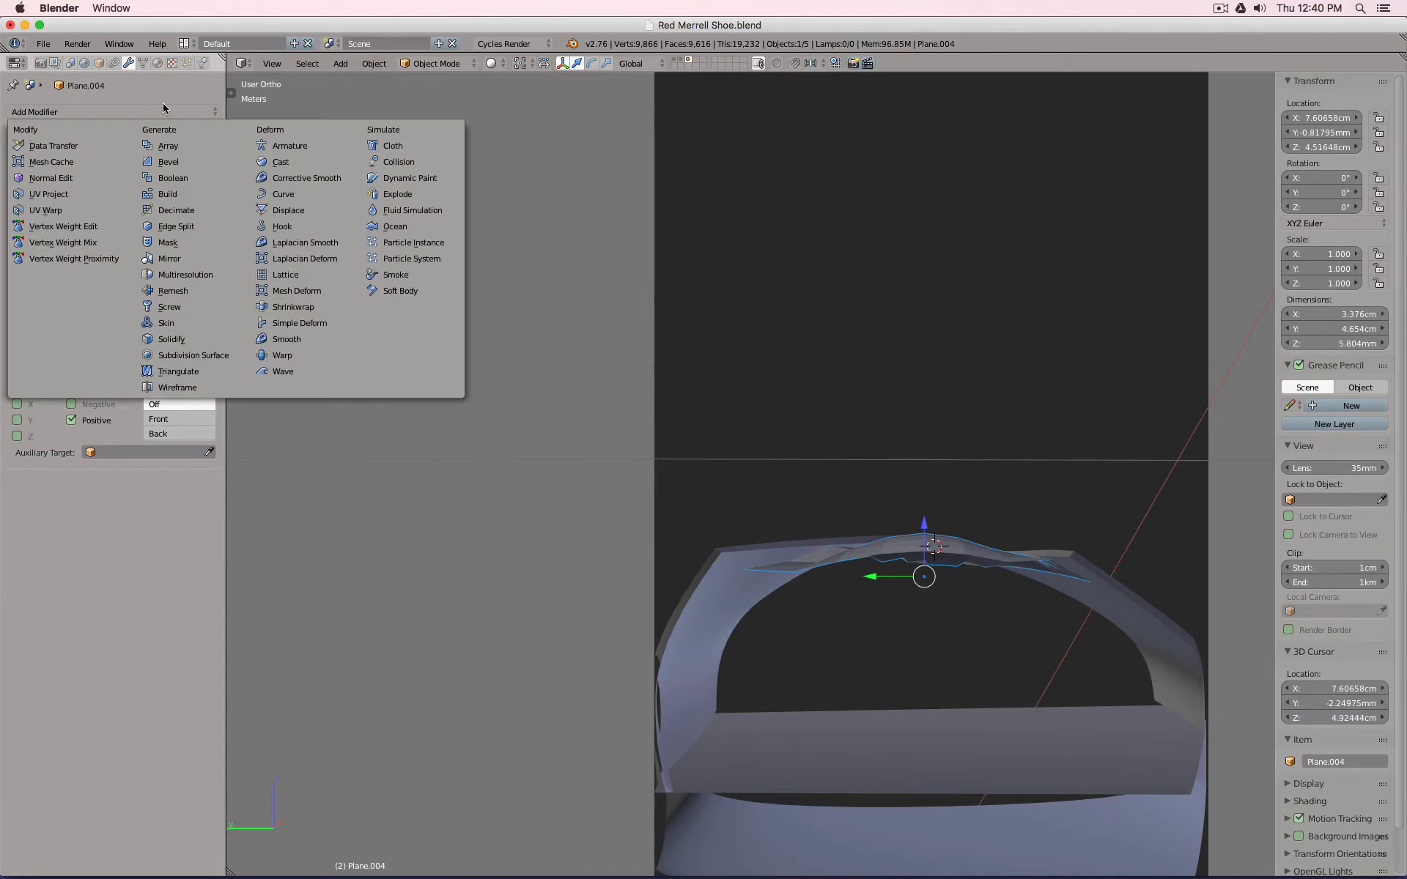
click(231, 356)
click(104, 563)
middle_drag(990, 351, 885, 726)
scroll(980, 383, down, 3)
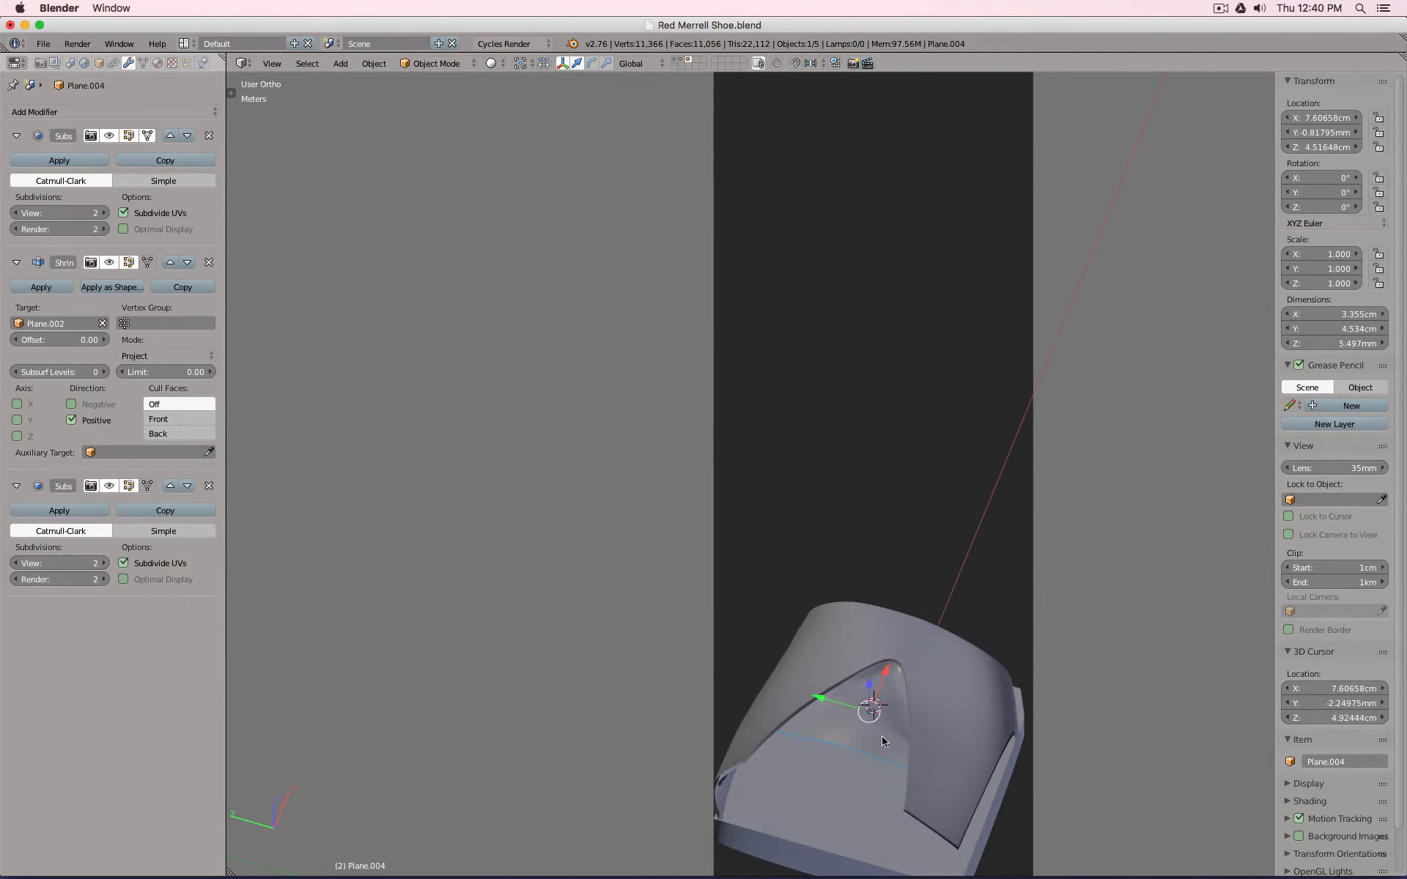
Turn off the viewport display of the upper's Solidify modifier and check its mesh around the throat.
right_click(865, 627)
click(109, 262)
middle_drag(923, 574, 889, 373)
scroll(938, 568, up, 7)
scroll(879, 481, down, 2)
key(Tab)
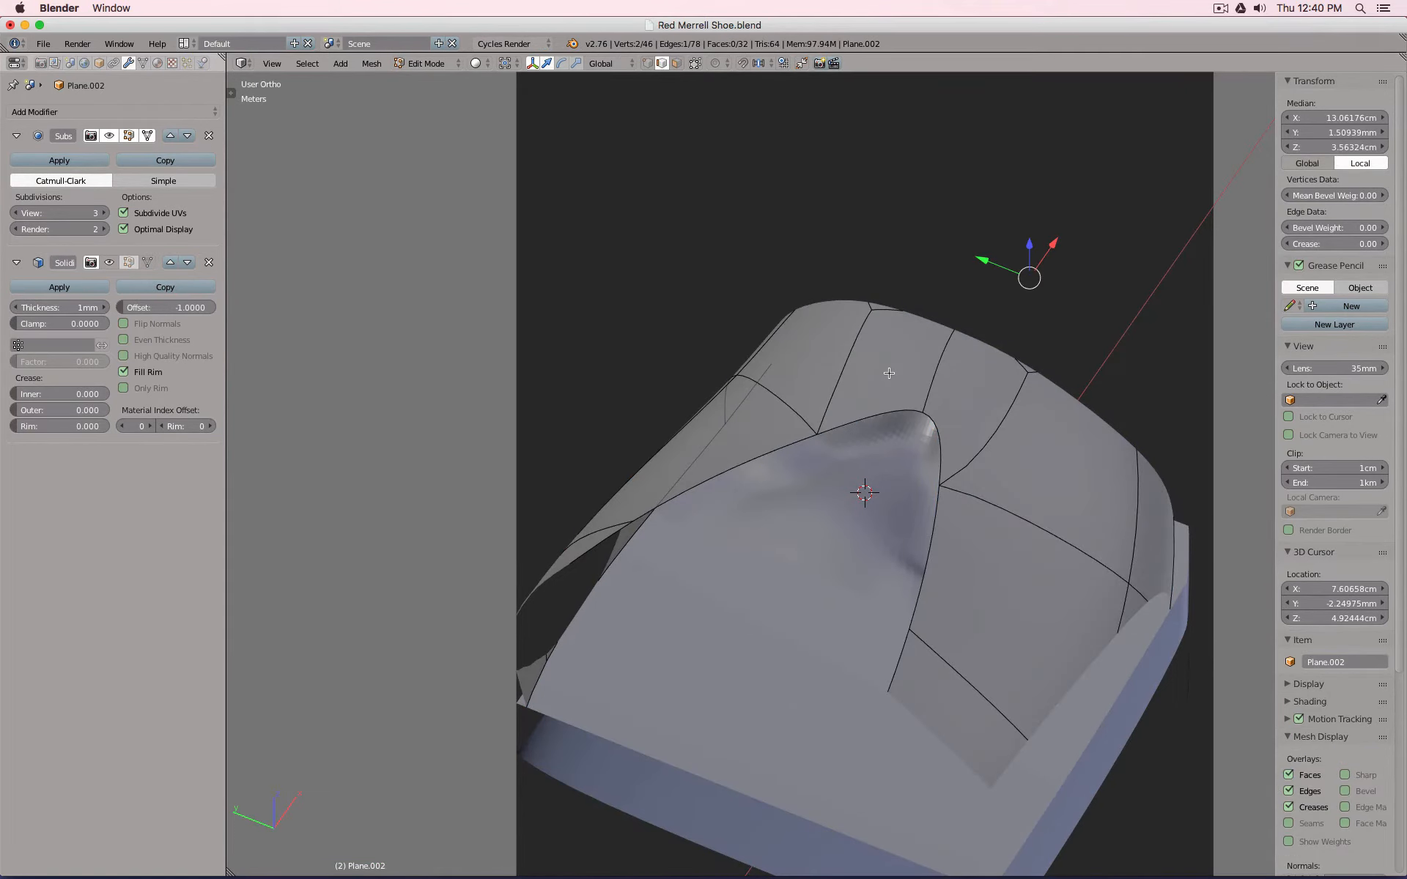
key(Tab)
Hide the tongue piece to view the upper's bare throat opening, and reveal it again.
right_click(881, 526)
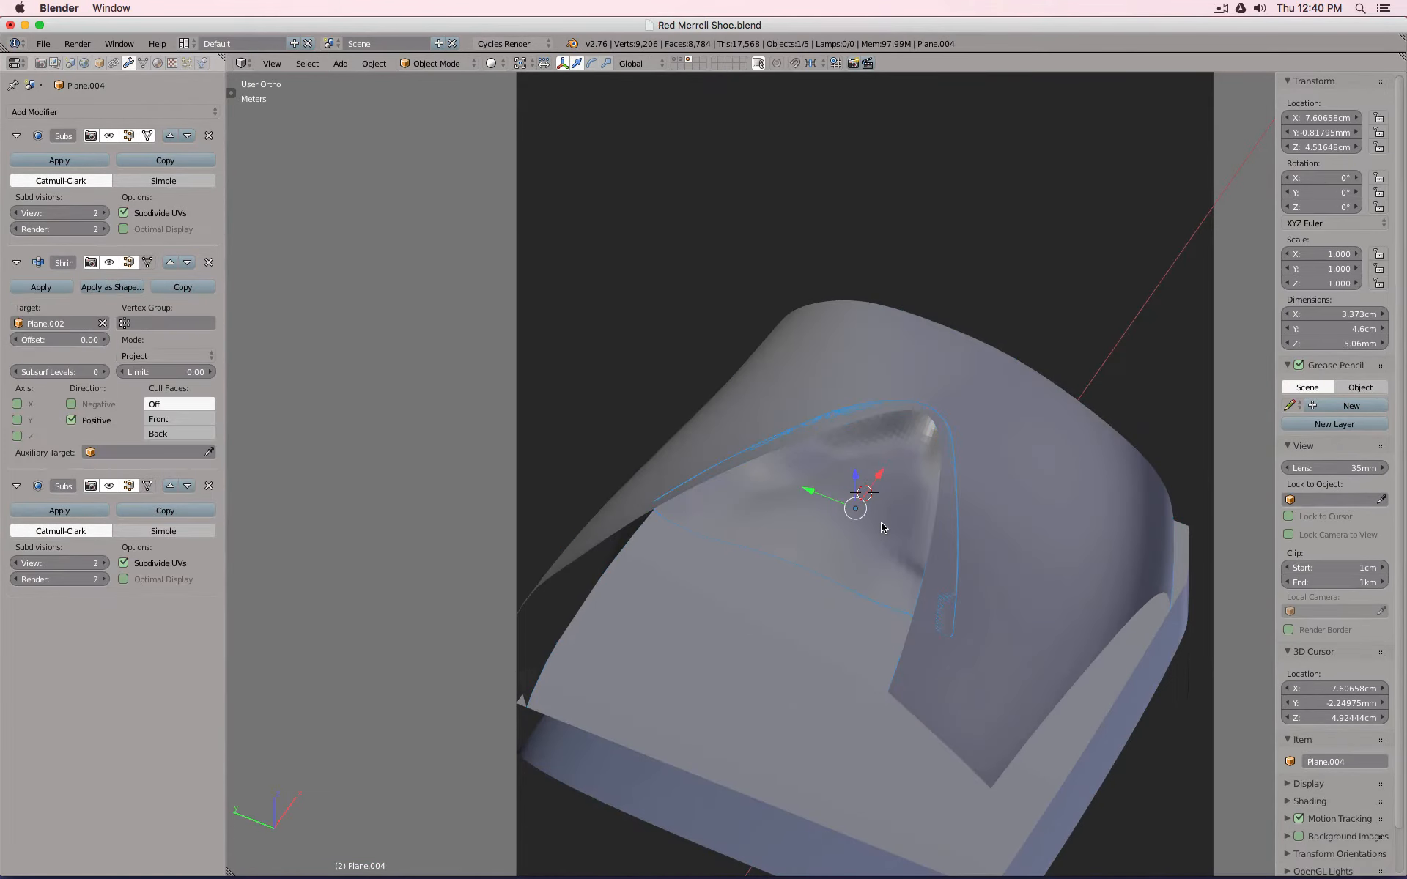
right_click(881, 524)
right_click(854, 404)
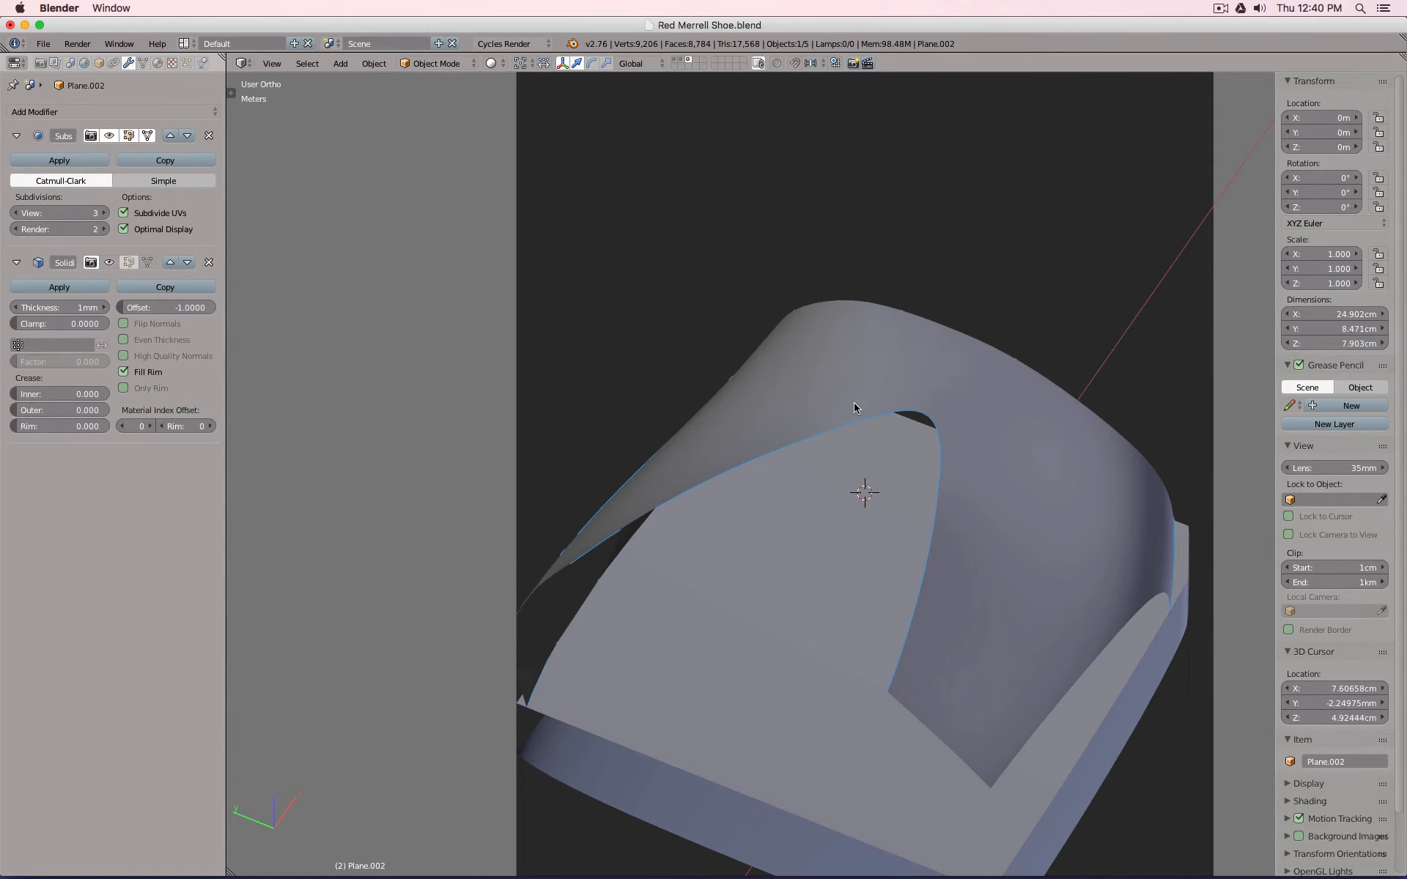
key(alt+h)
Duplicate the four edges around the front of the upper's throat opening in place and separate them into their own object.
right_click(827, 362)
key(Tab)
right_click(774, 450)
shift+right_click(879, 416)
shift+right_click(937, 458)
shift+right_click(923, 564)
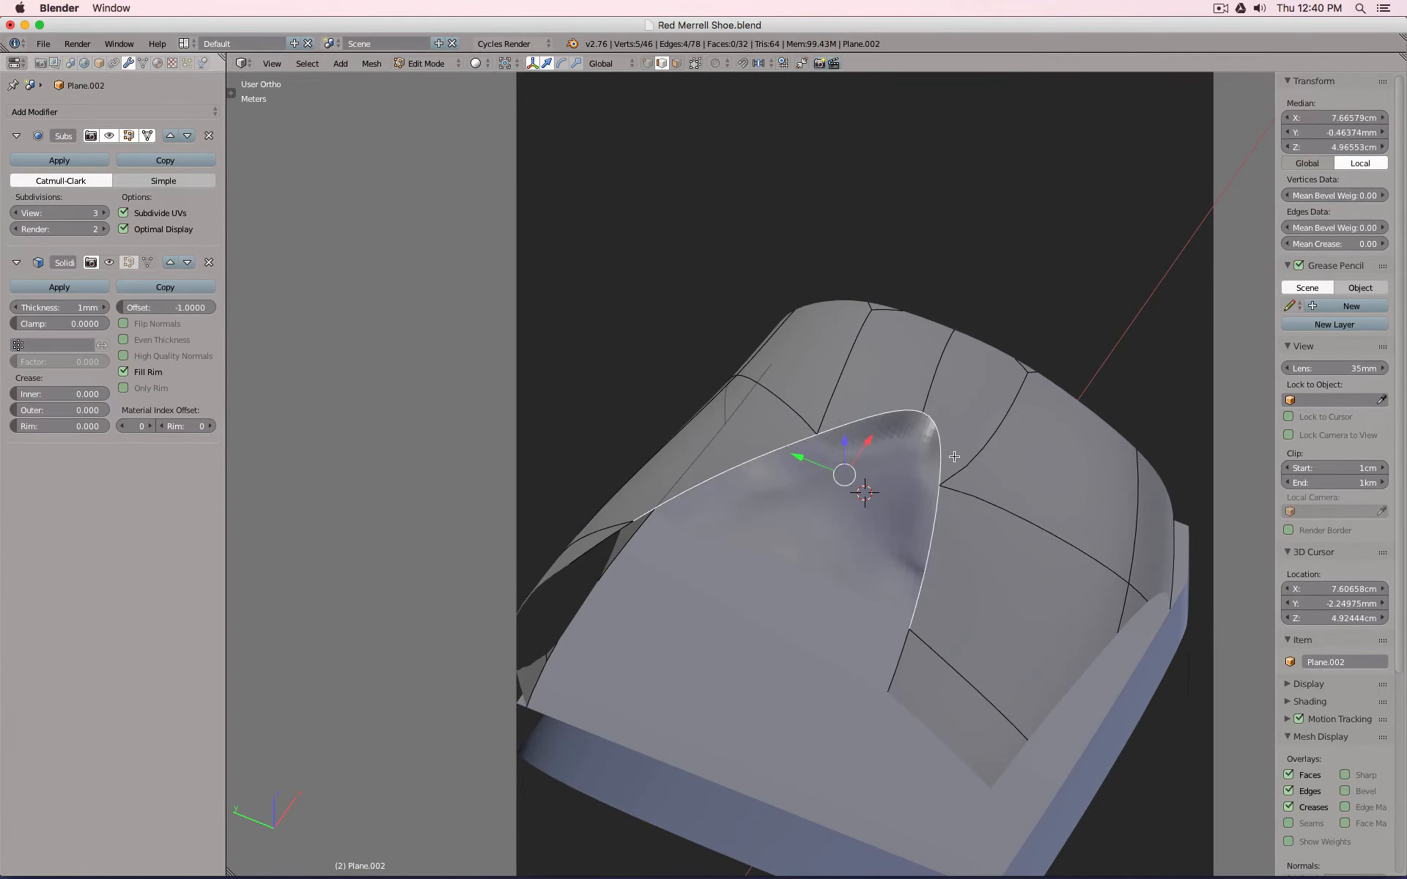
key(shift+d)
right_click(954, 457)
key(p)
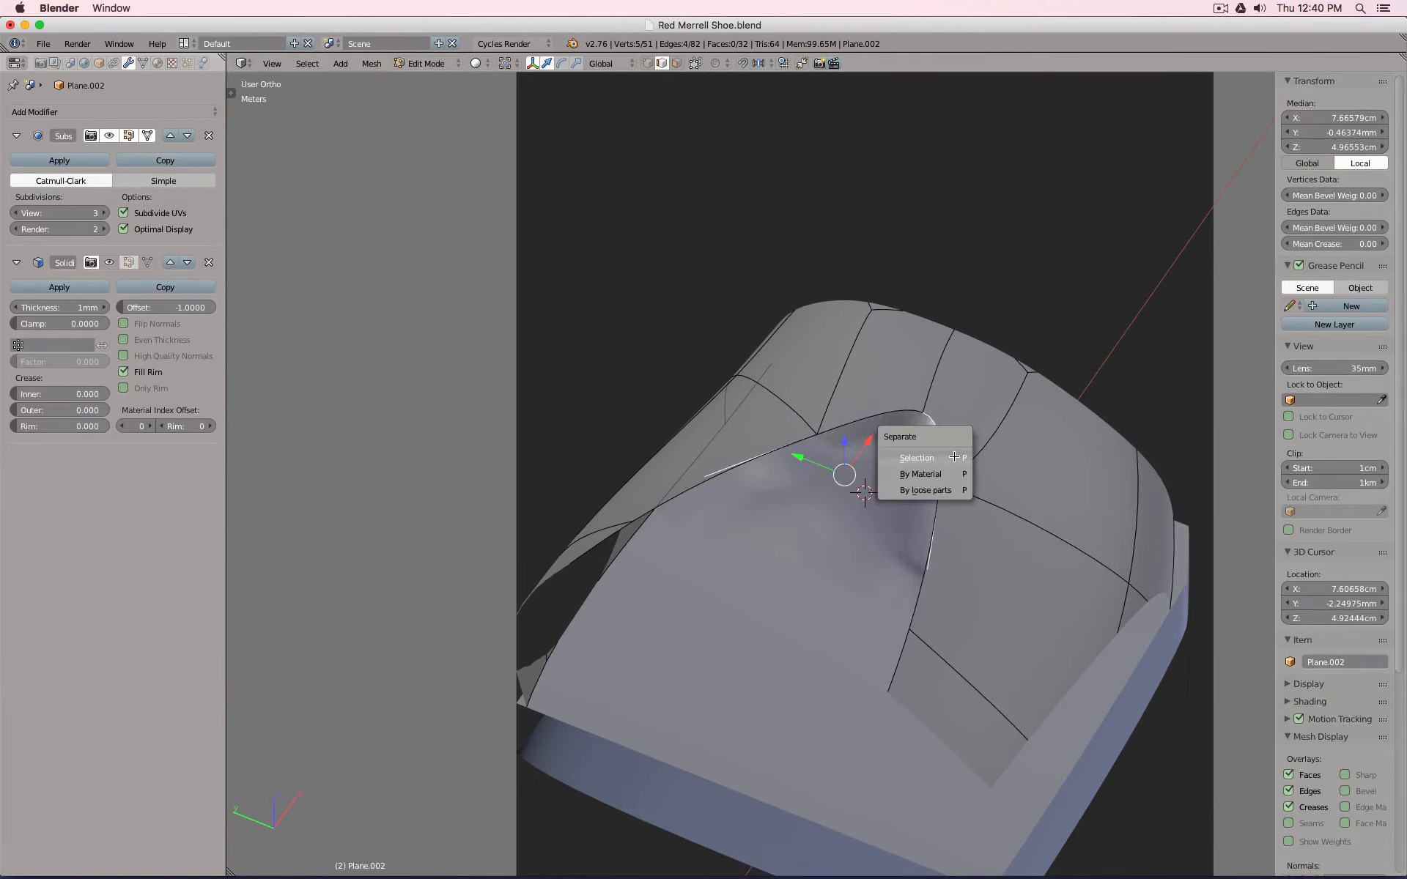
click(949, 456)
key(Tab)
Edit the separated throat outline and fill it with two faces, one at the front tip and one behind it.
right_click(935, 554)
right_click(933, 552)
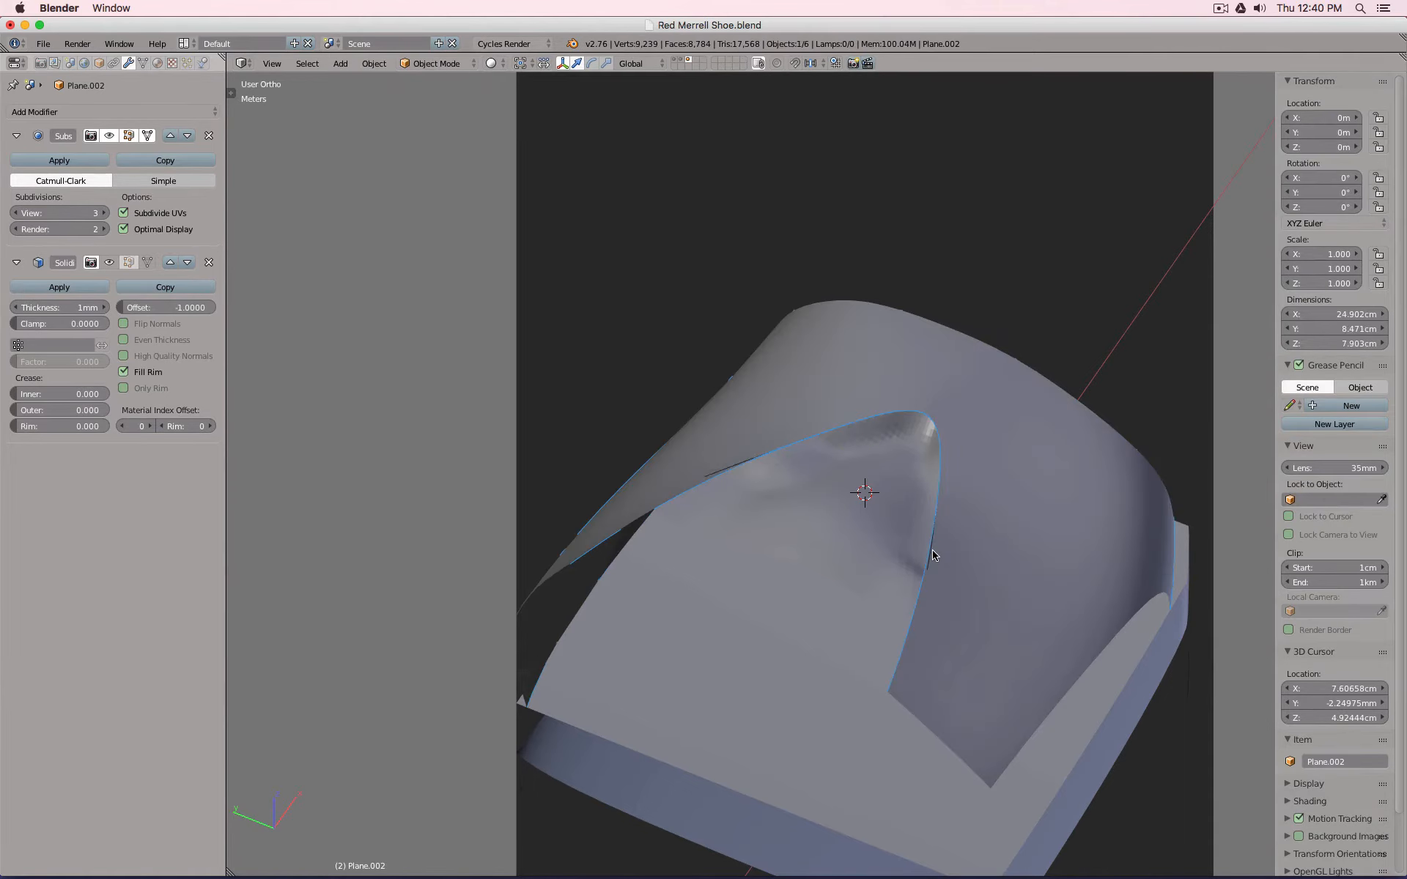
key(Tab)
key(Tab)
right_click(718, 472)
key(Tab)
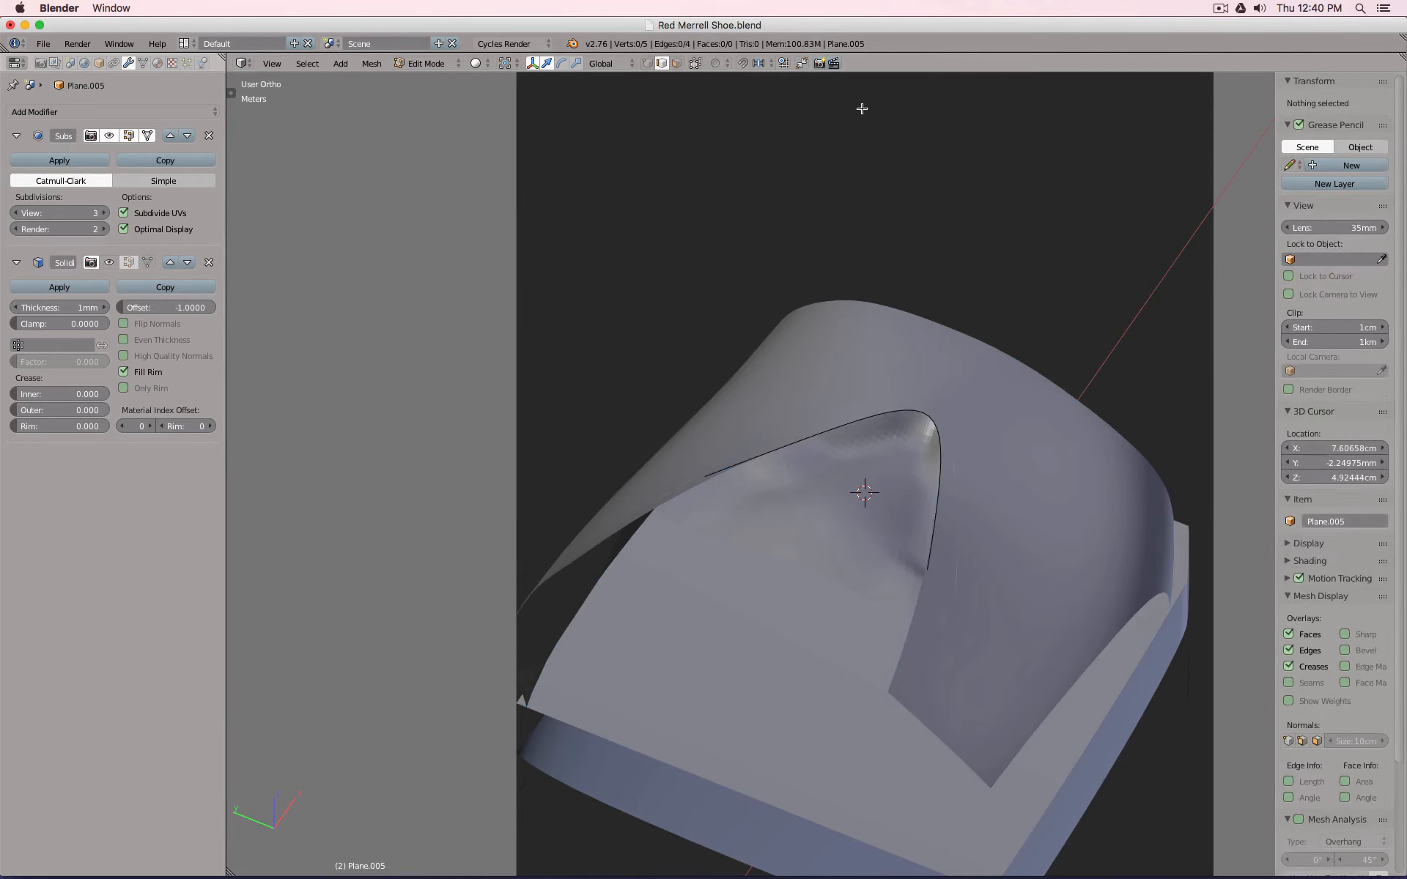
right_click(892, 396)
shift+right_click(934, 443)
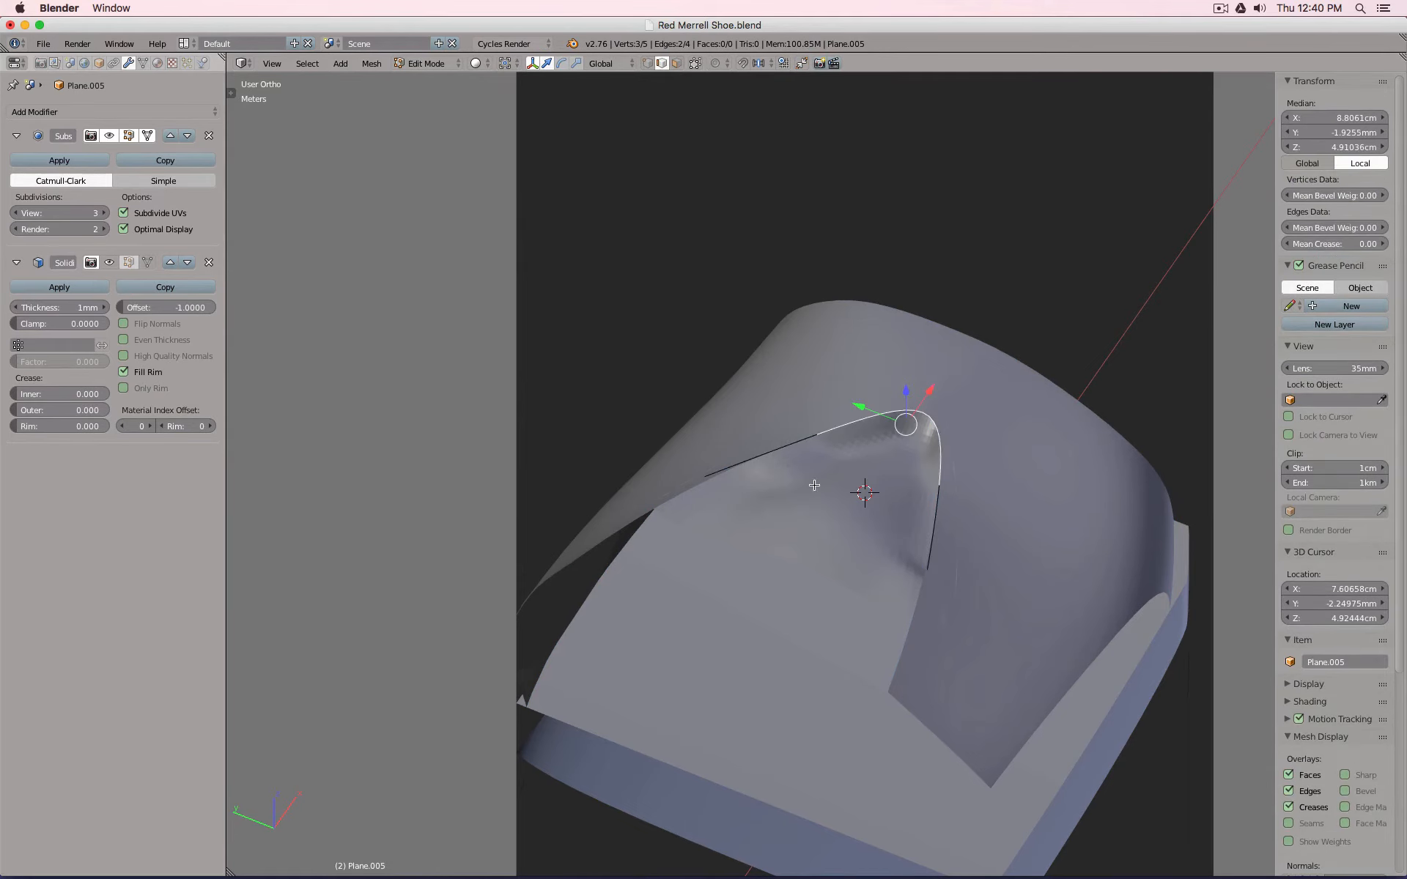
key(f)
right_click(755, 467)
shift+right_click(921, 524)
key(f)
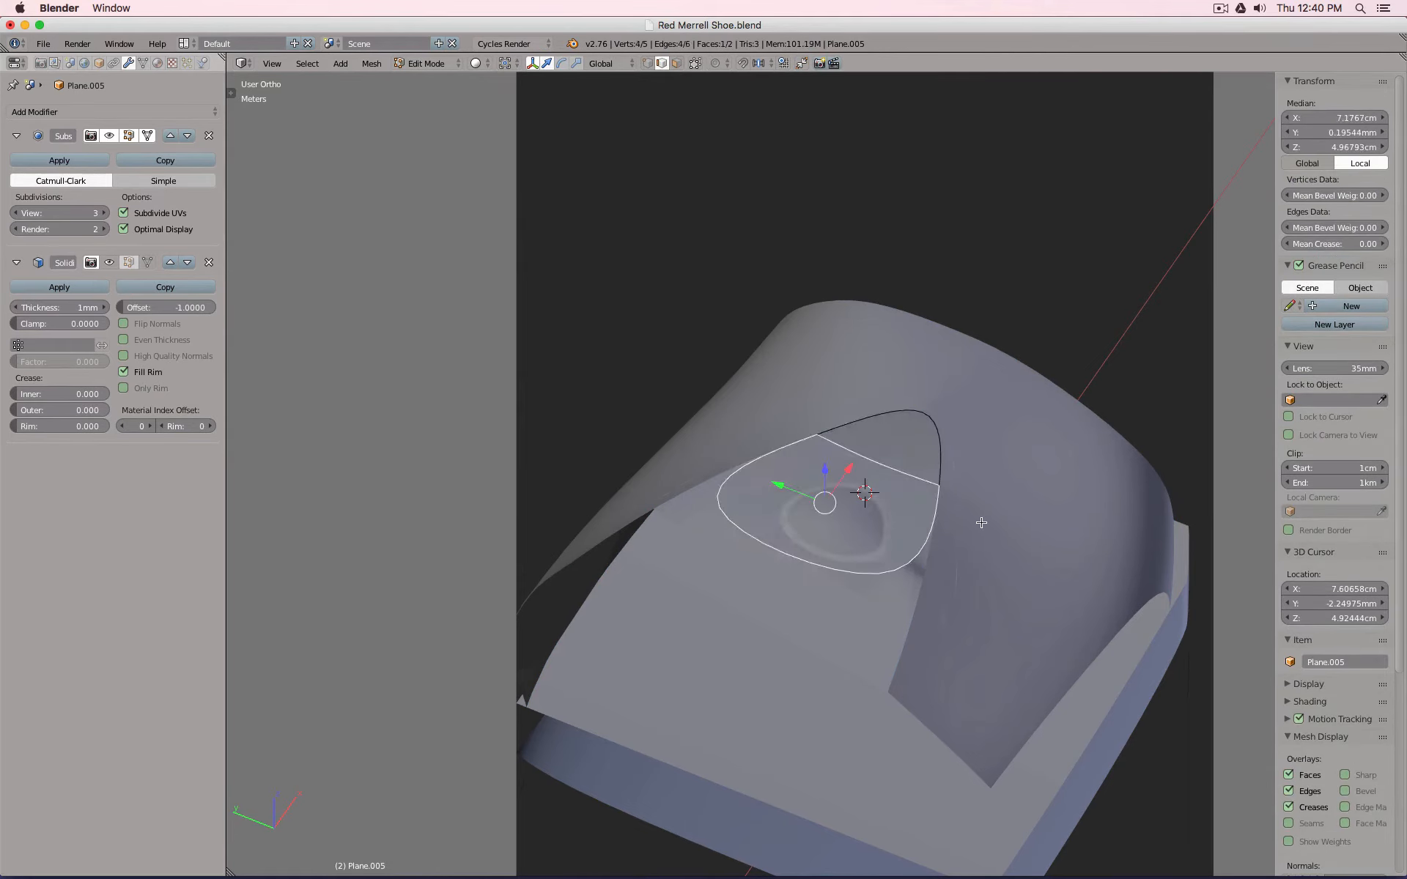
Set the new piece's viewport subdivisions to 1, apply its Subdivision Surface modifier and reopen the mesh for editing.
key(Tab)
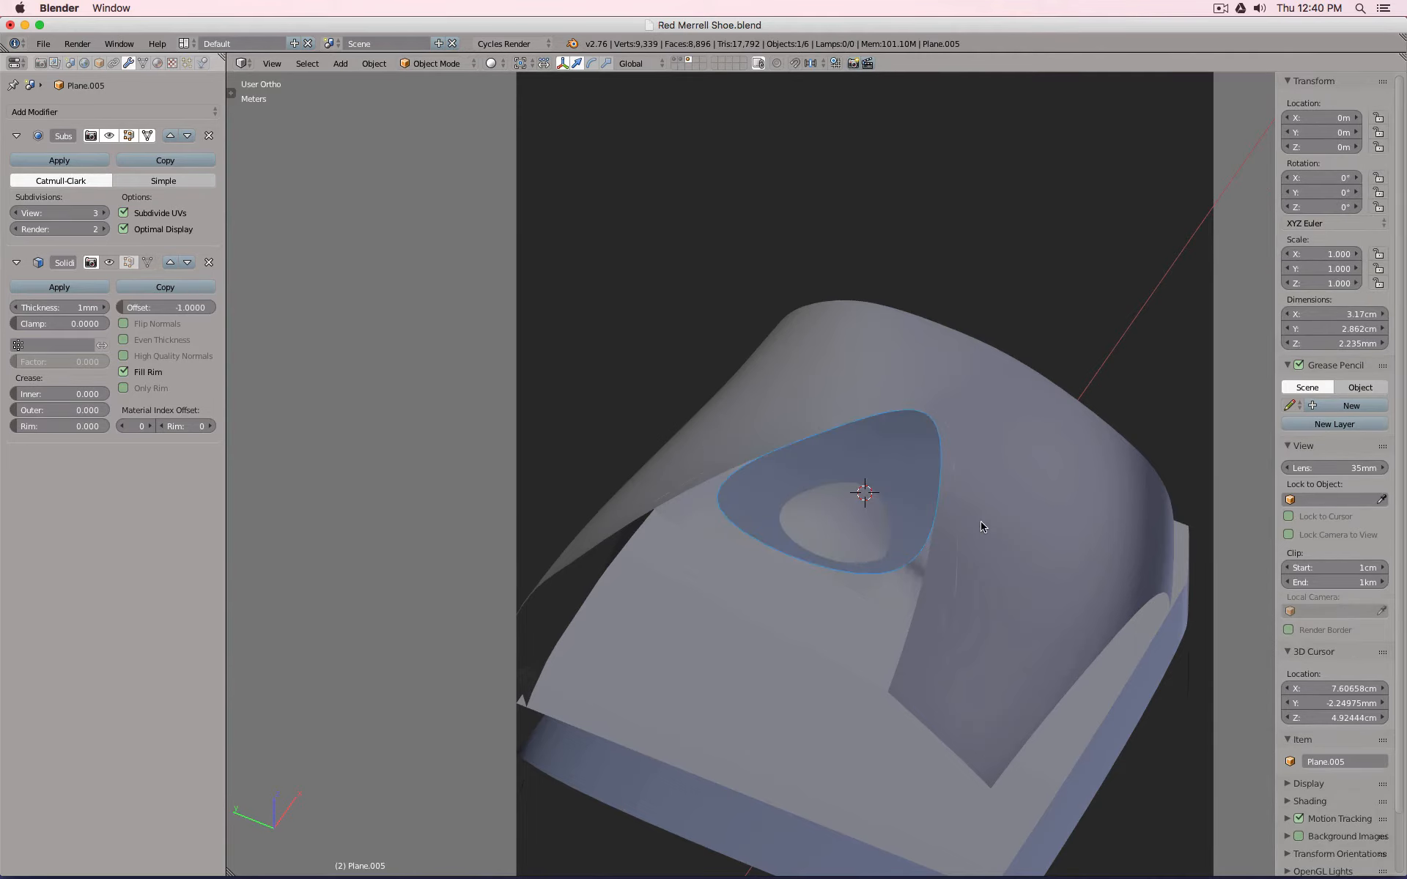
click(16, 213)
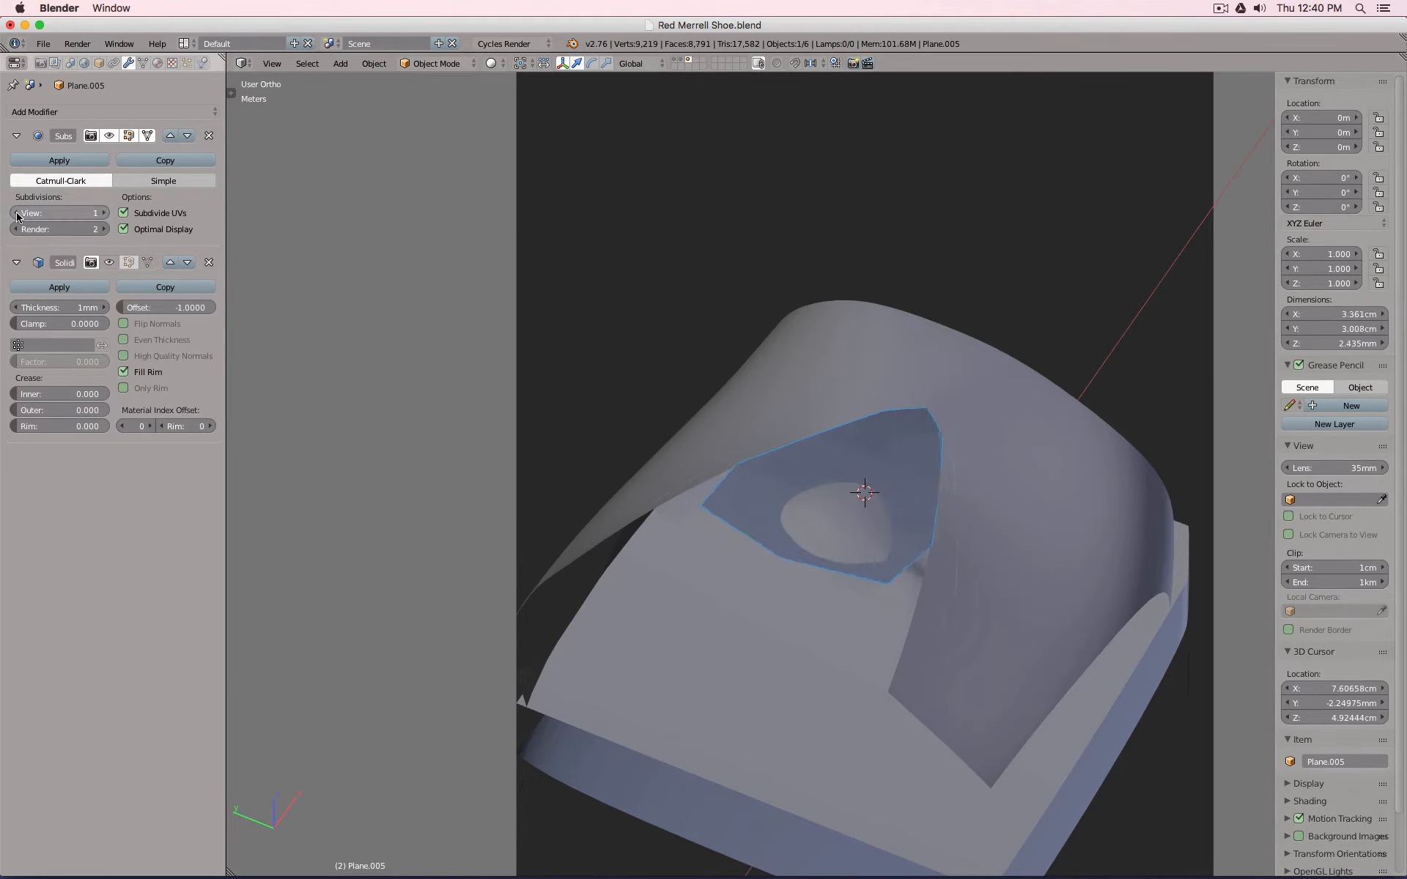
click(59, 160)
key(Tab)
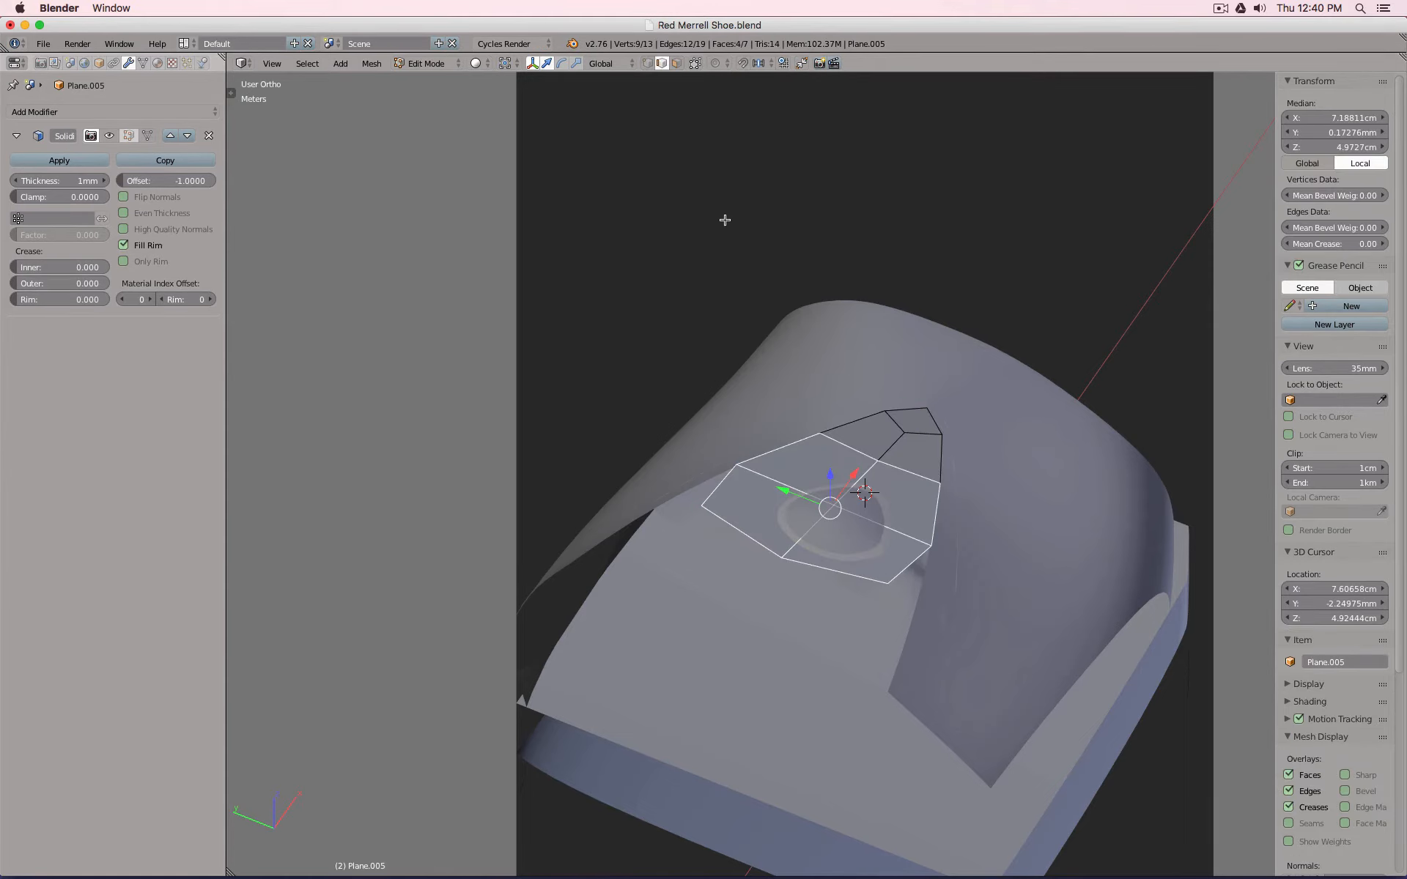
From the top view, move the new tongue piece's two rear corner vertices outward to meet the upper's throat edges.
right_click(709, 498)
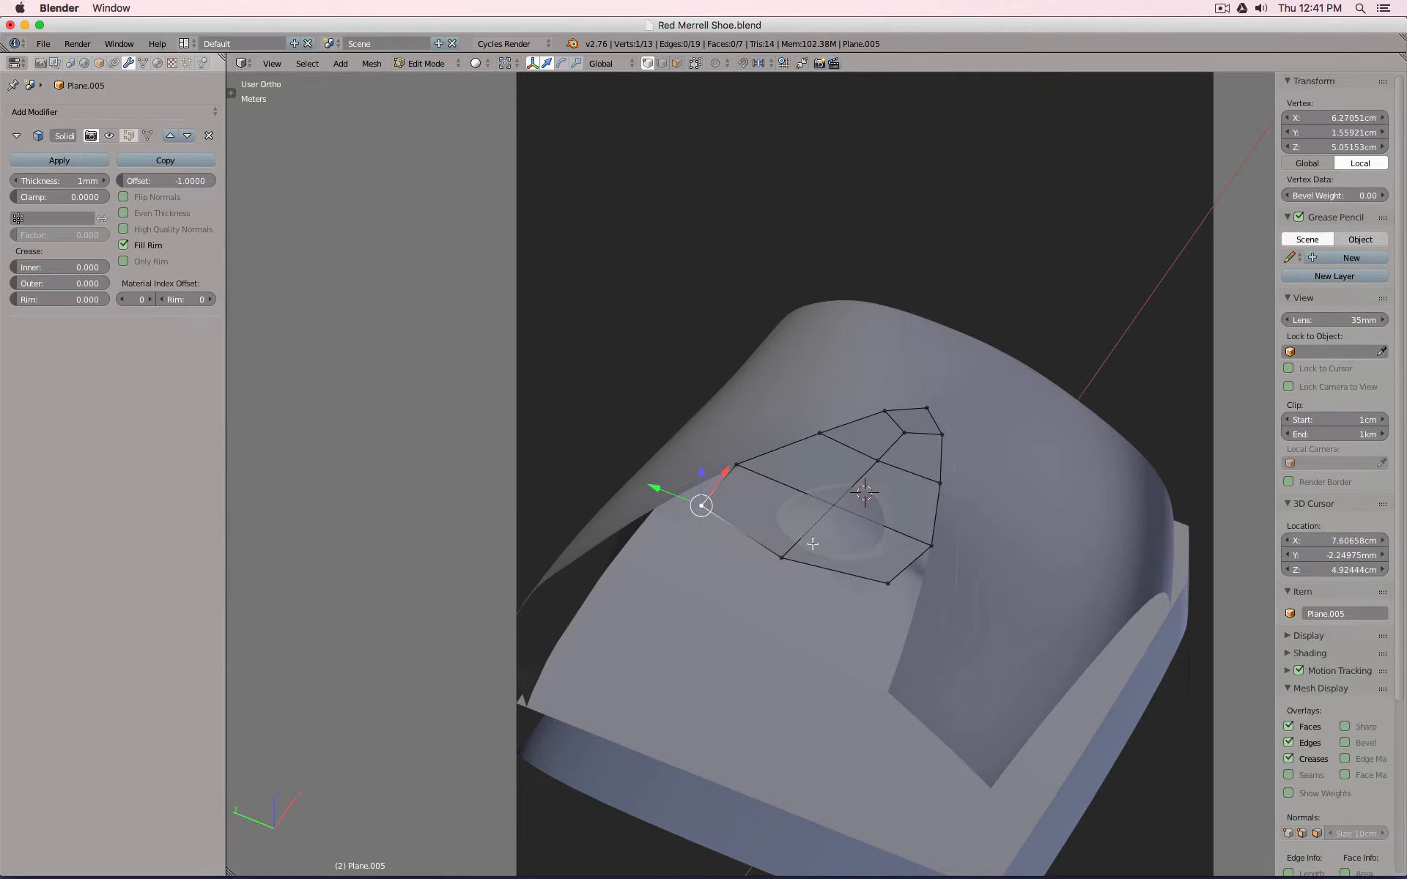
key(ctrl+KP_7)
key(KP_7)
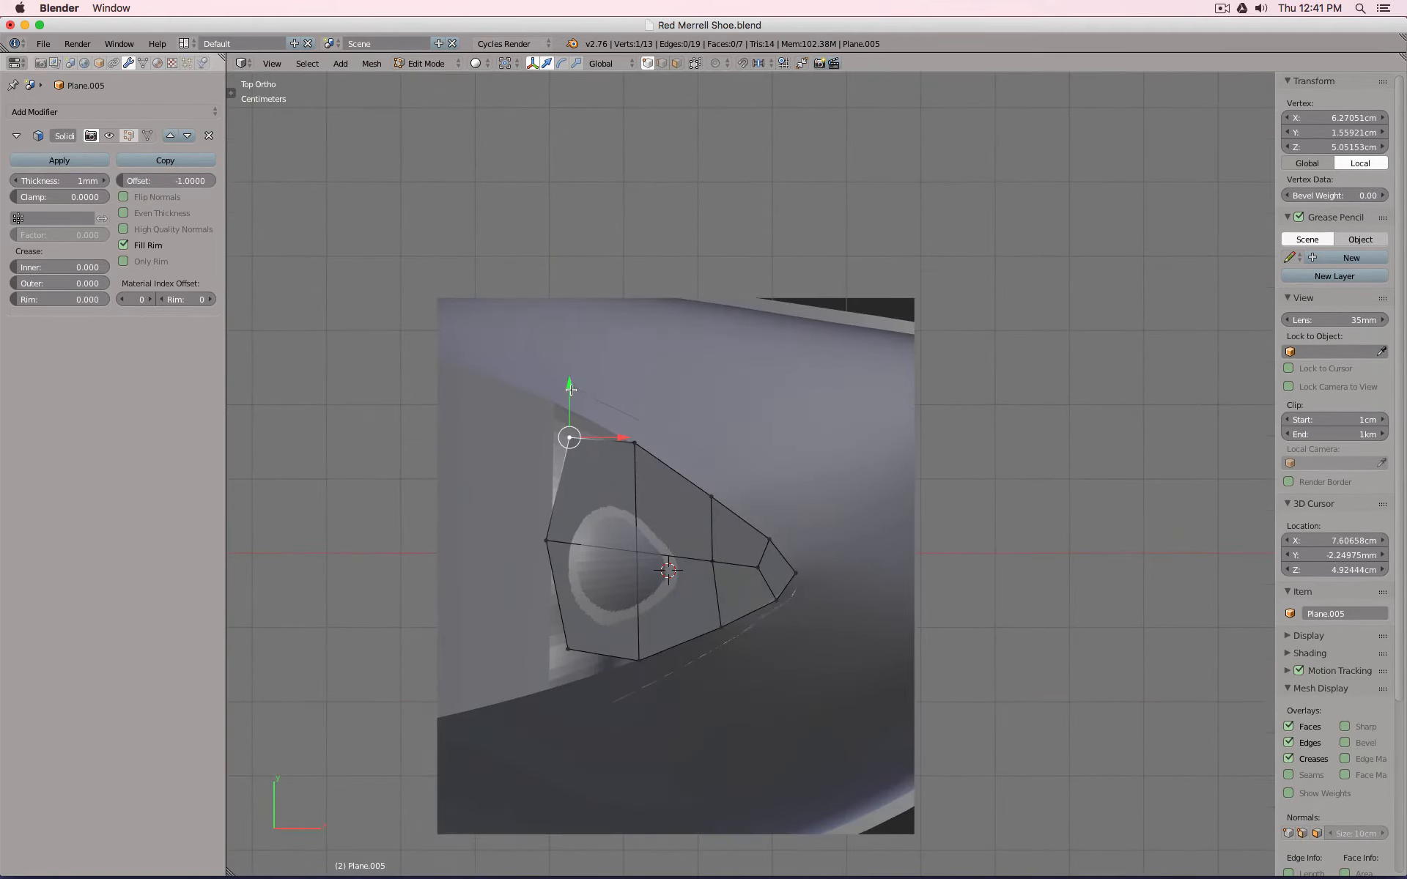
key(g)
click(559, 359)
right_click(568, 649)
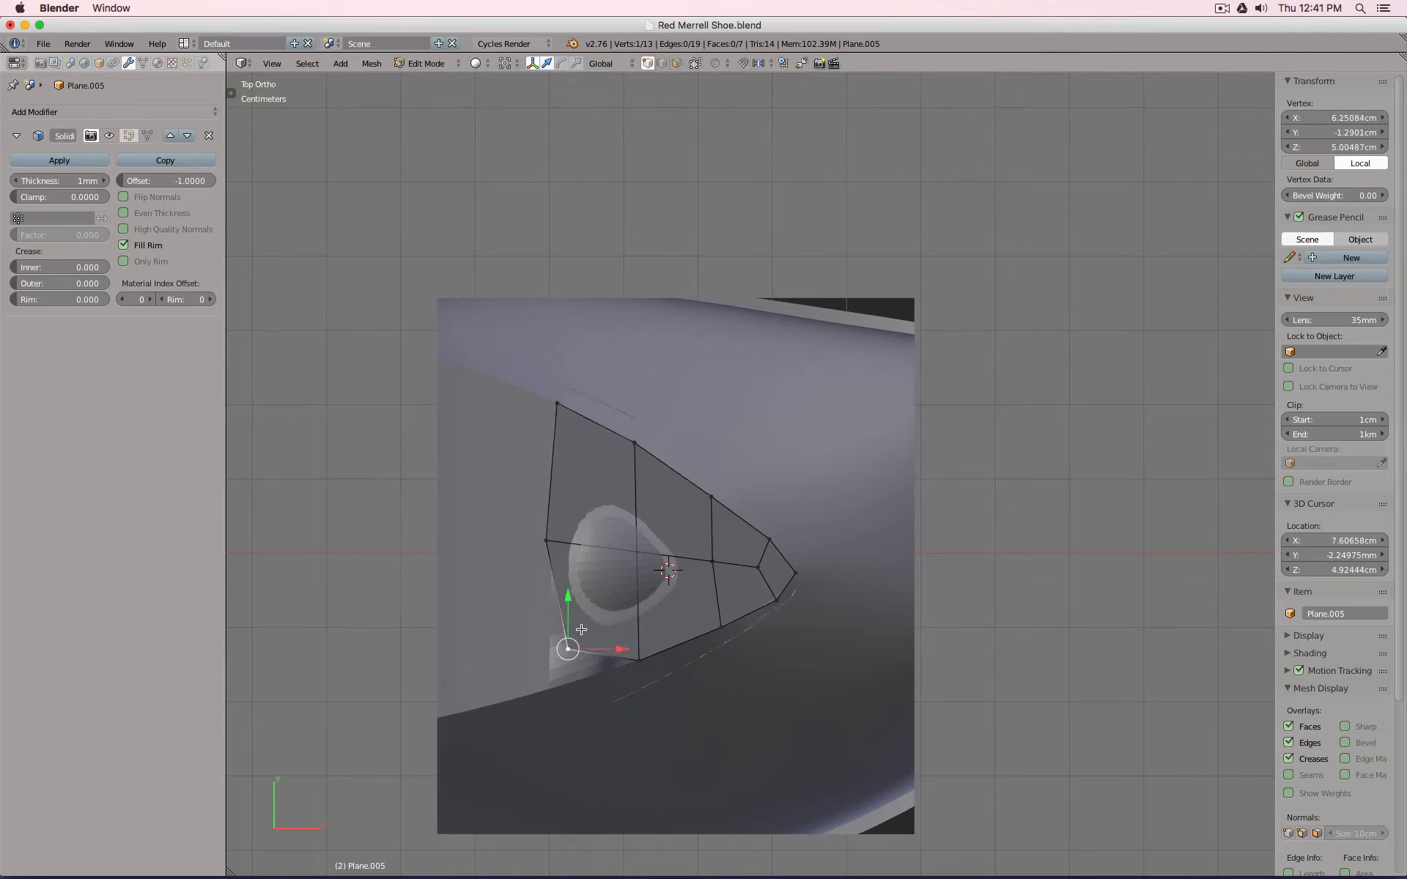
key(g)
click(558, 673)
Flatten the tongue piece's rear edge by scaling its three vertices to 0 along X, and nudge one rear corner onto the throat edge.
ctrl+right_click(545, 418)
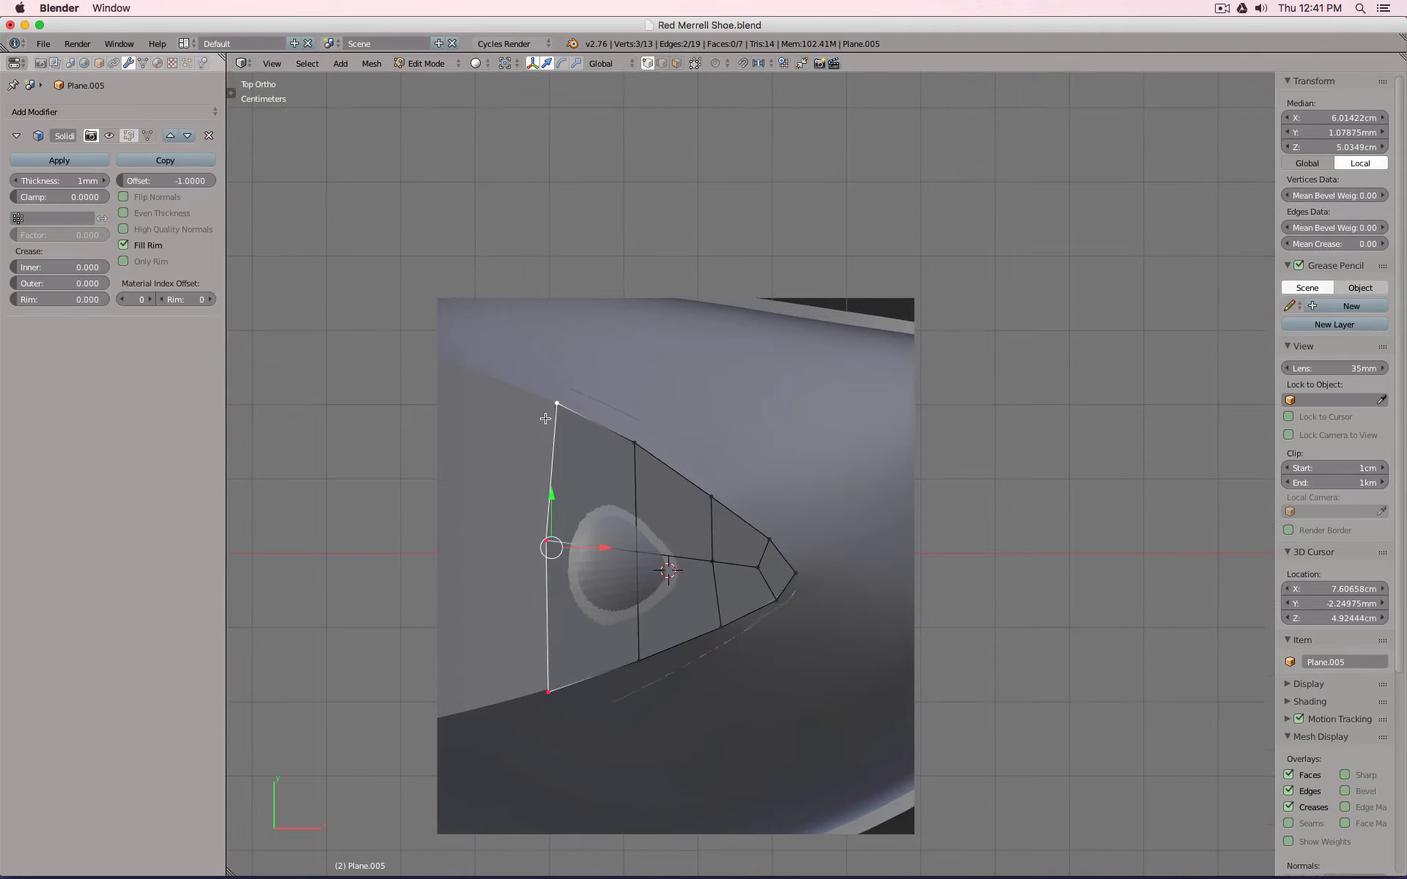
key(s)
key(x)
key(0)
key(Return)
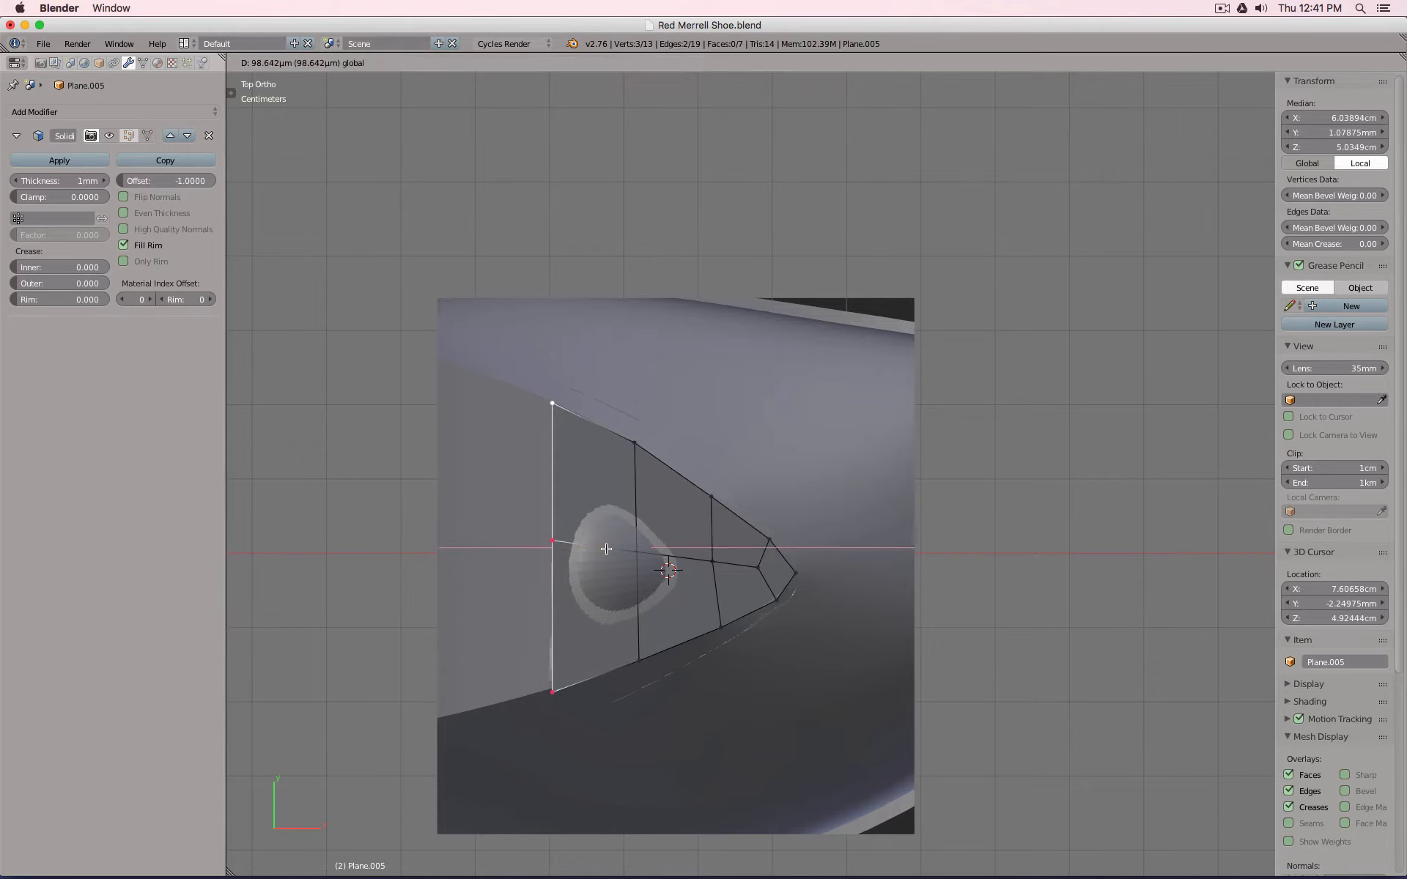
right_click(553, 404)
key(g)
click(551, 400)
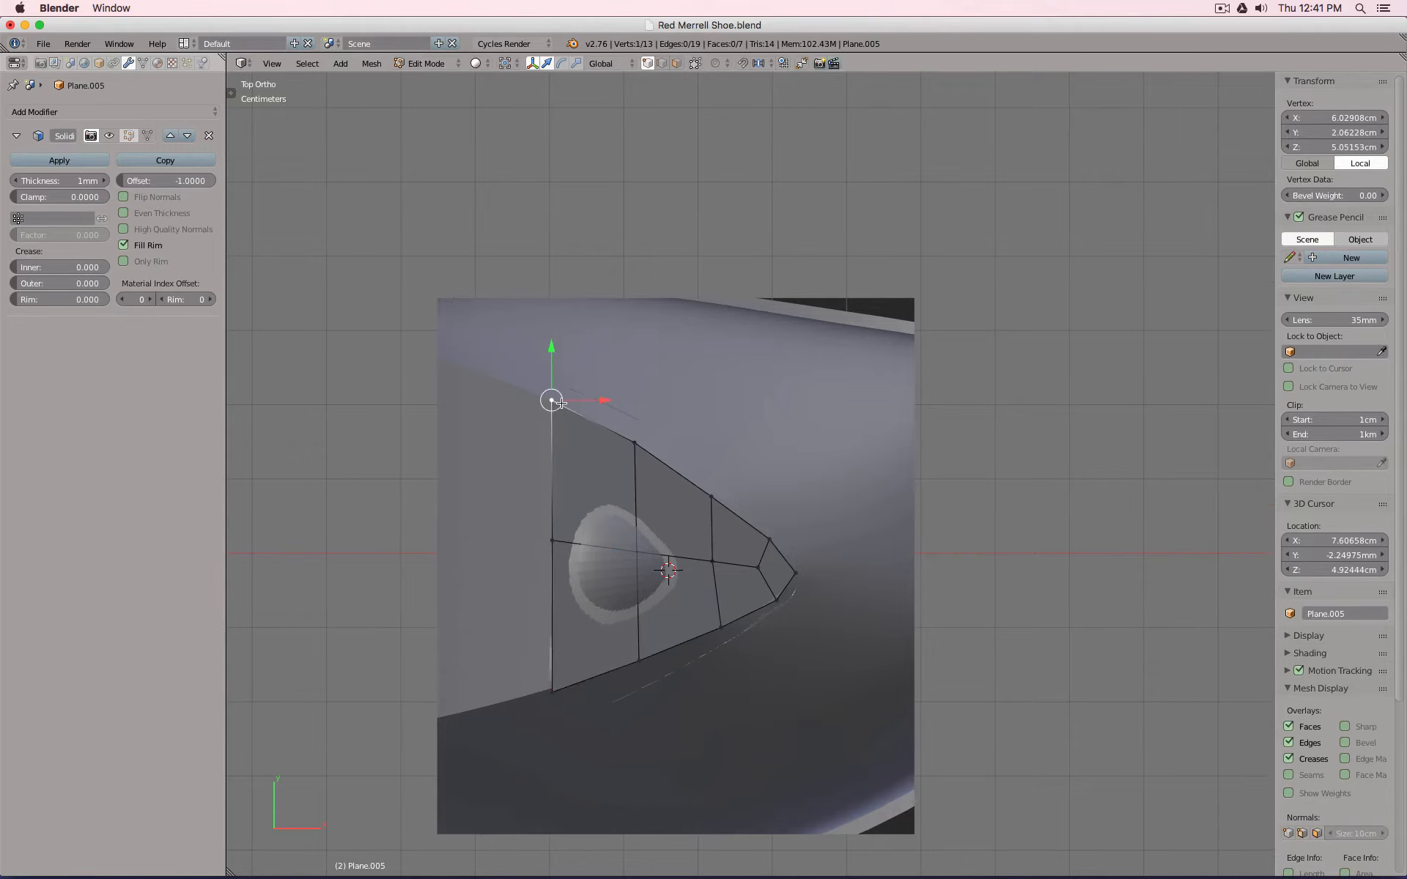
Leave mesh editing and delete the old tongue piece lying beneath the new one.
middle_drag(551, 400, 720, 525)
key(Tab)
right_click(671, 497)
key(x)
click(671, 498)
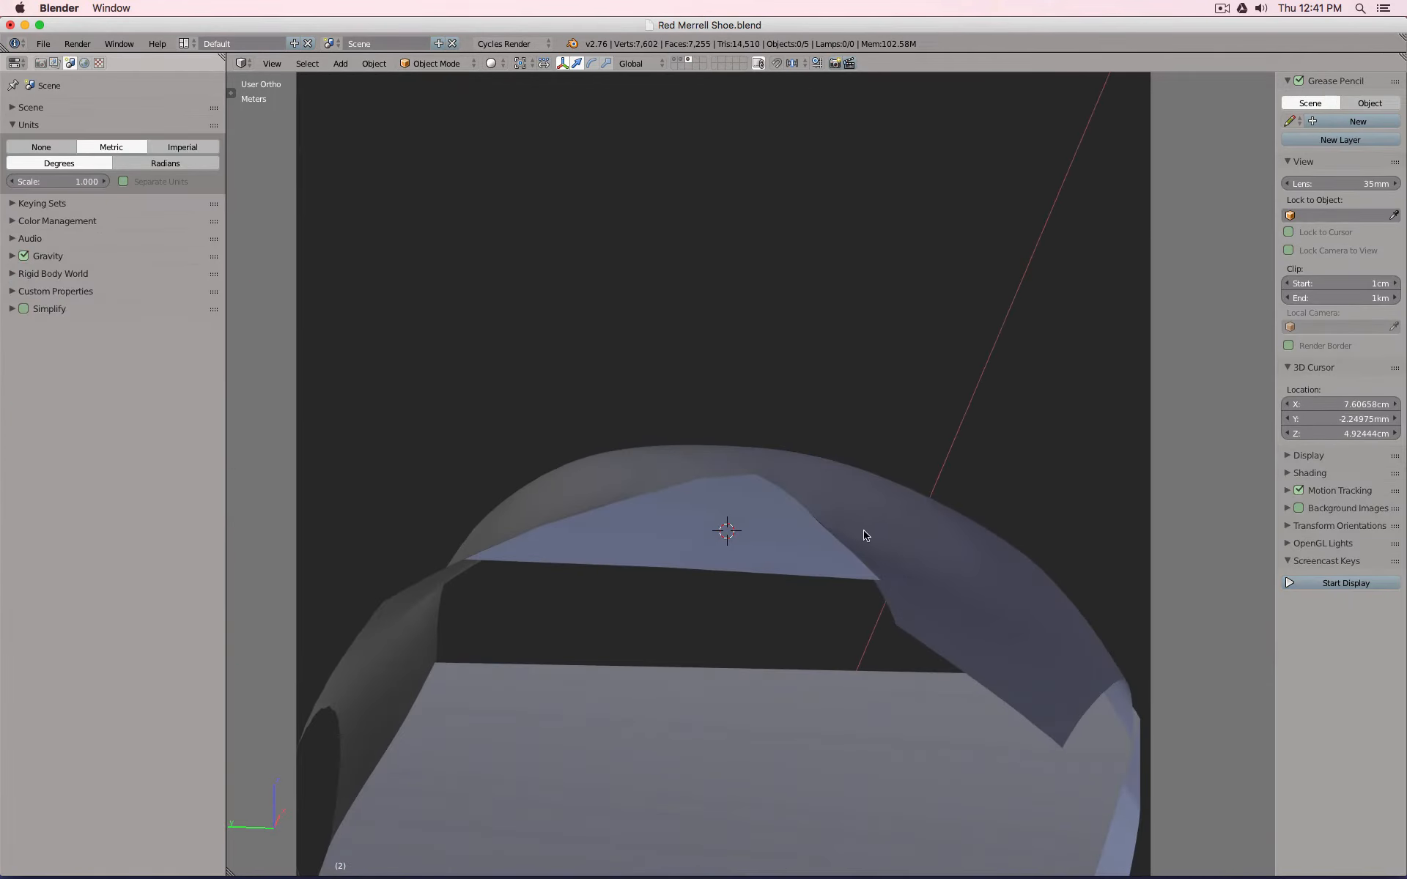
Edit the new tongue piece and slightly adjust the height of its rear vertex against the upper, then return to Object Mode.
middle_drag(865, 536, 380, 439)
right_click(403, 442)
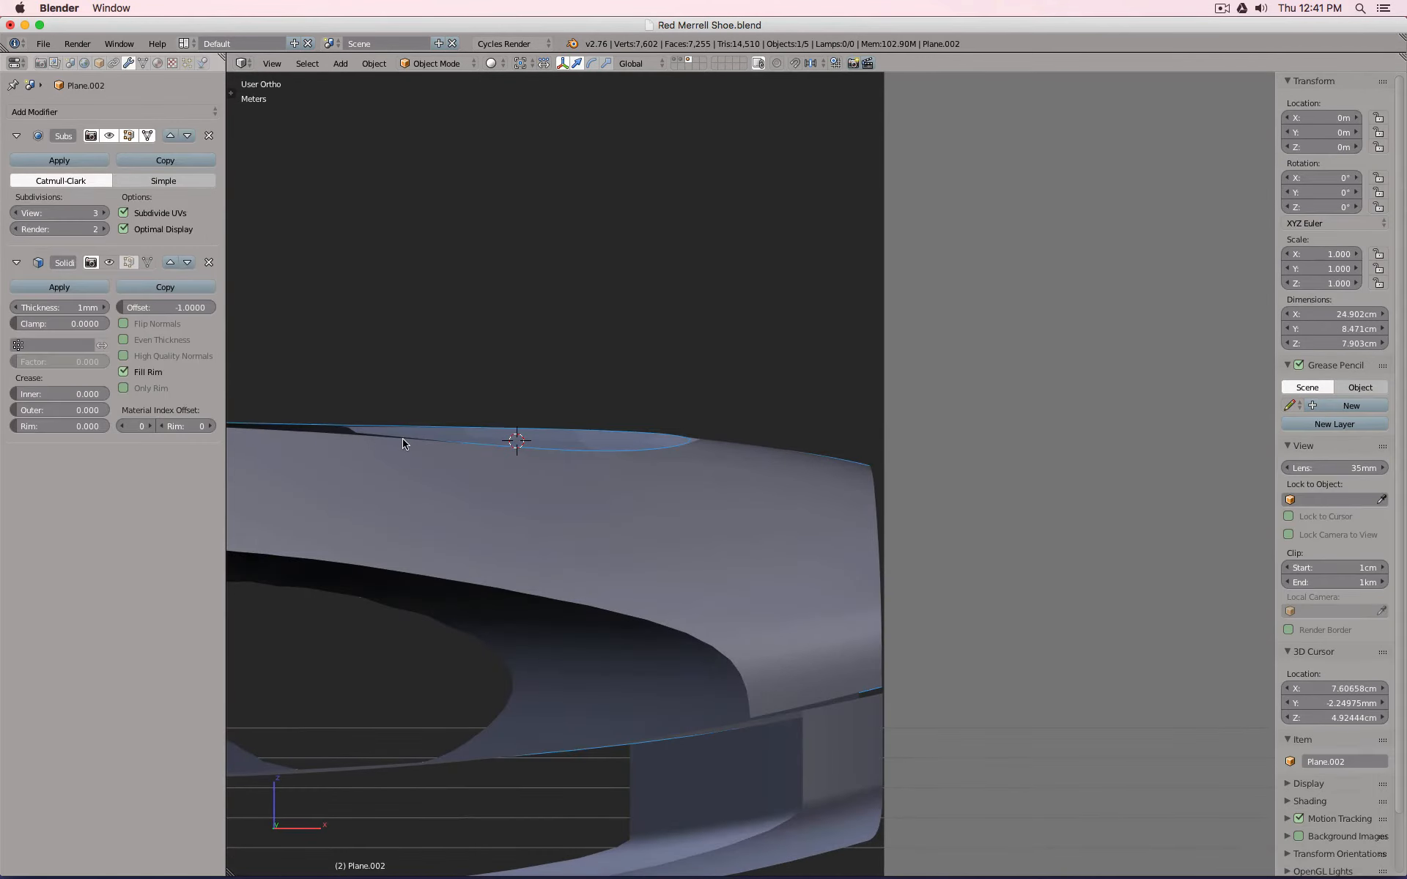
right_click(395, 434)
key(Tab)
key(a)
right_click(362, 439)
drag(358, 379, 359, 380)
key(Tab)
scroll(364, 397, down, 4)
middle_drag(425, 399, 433, 456)
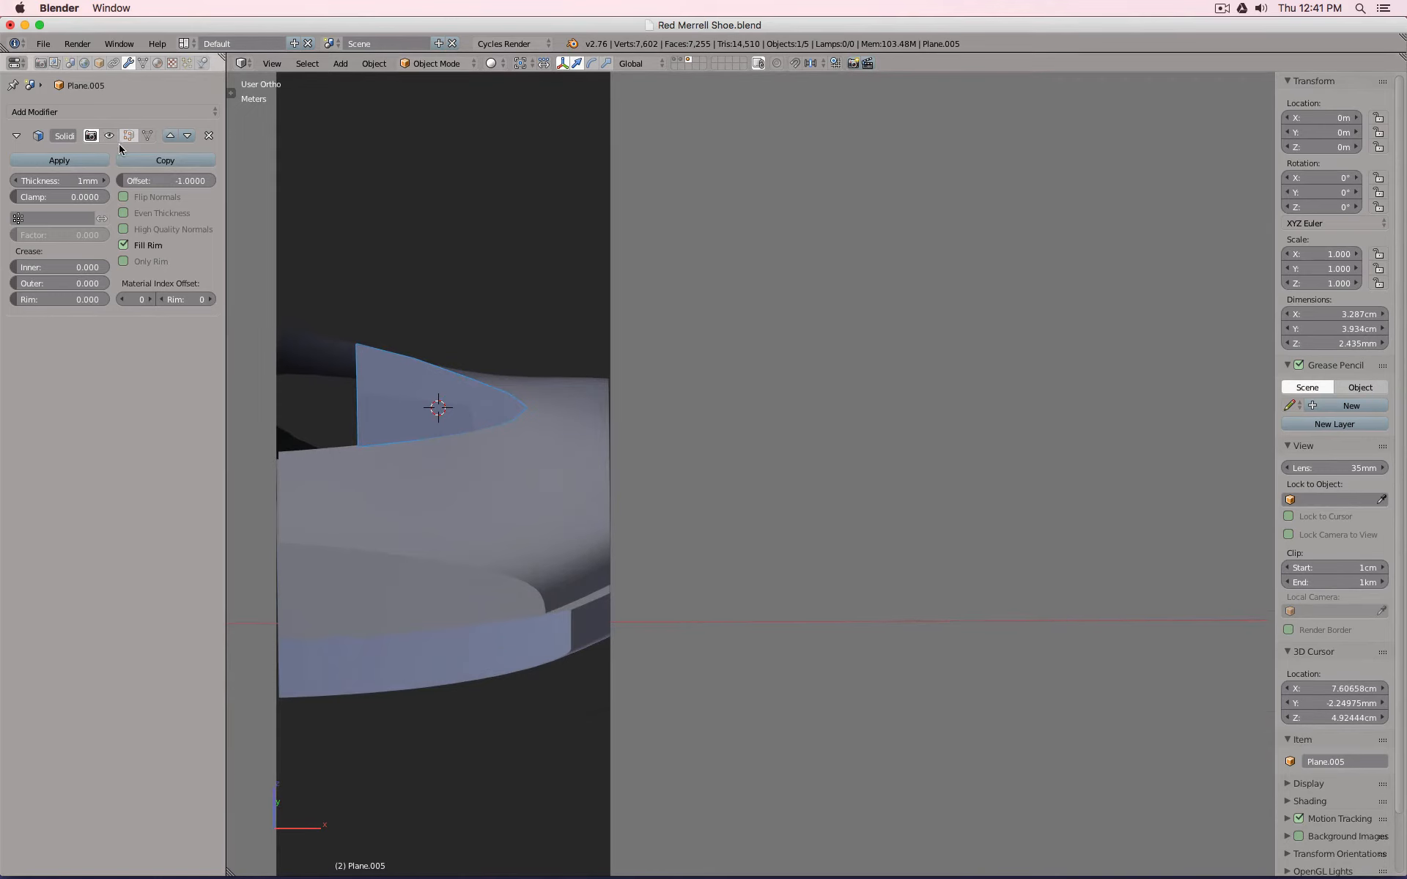
Turn on the shoe upper's Solidify modifier for both the viewport and Edit Mode.
right_click(581, 506)
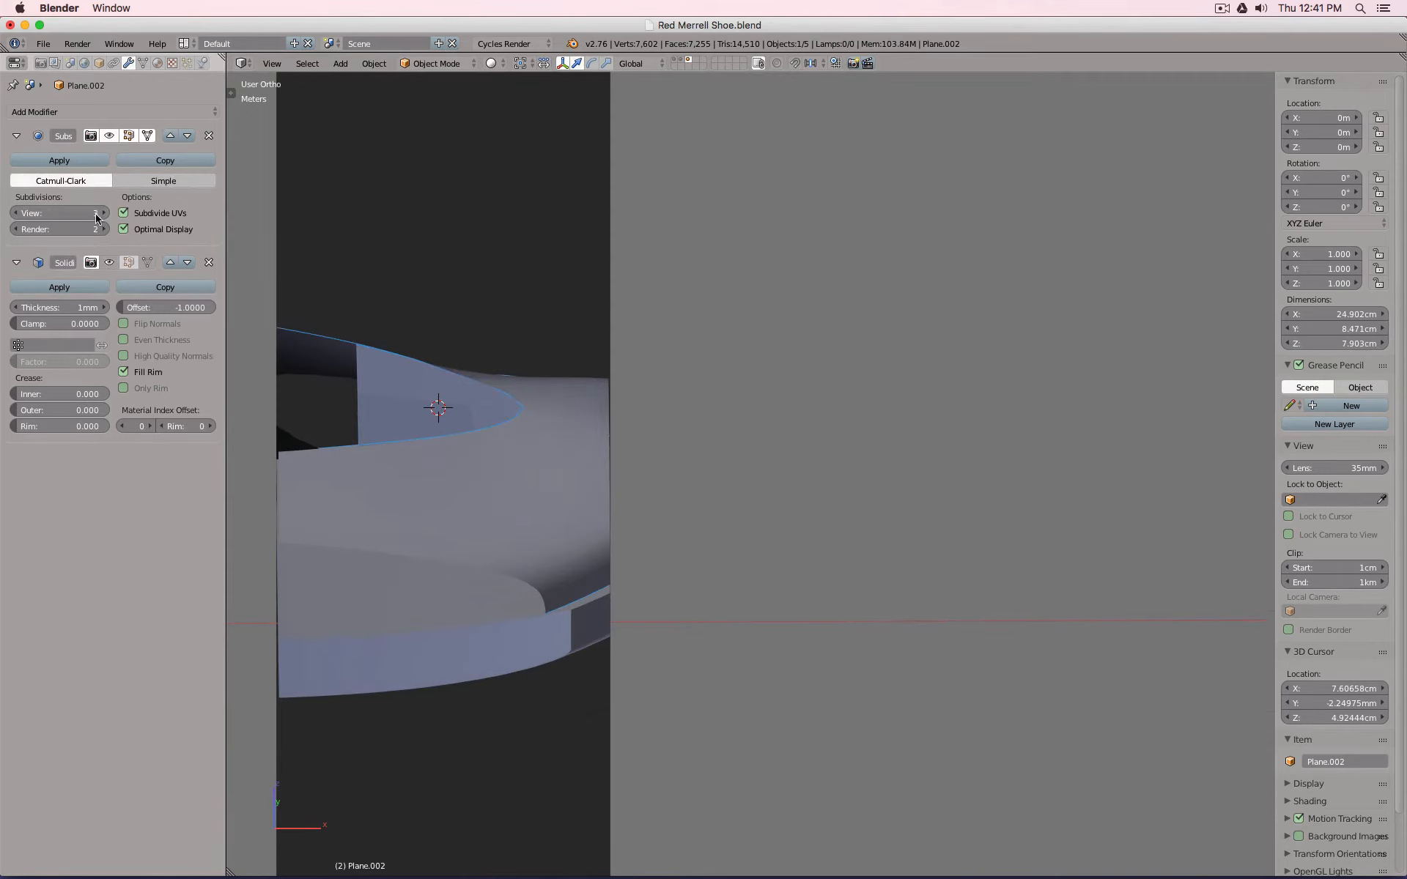
click(109, 263)
click(127, 263)
middle_drag(460, 399, 578, 393)
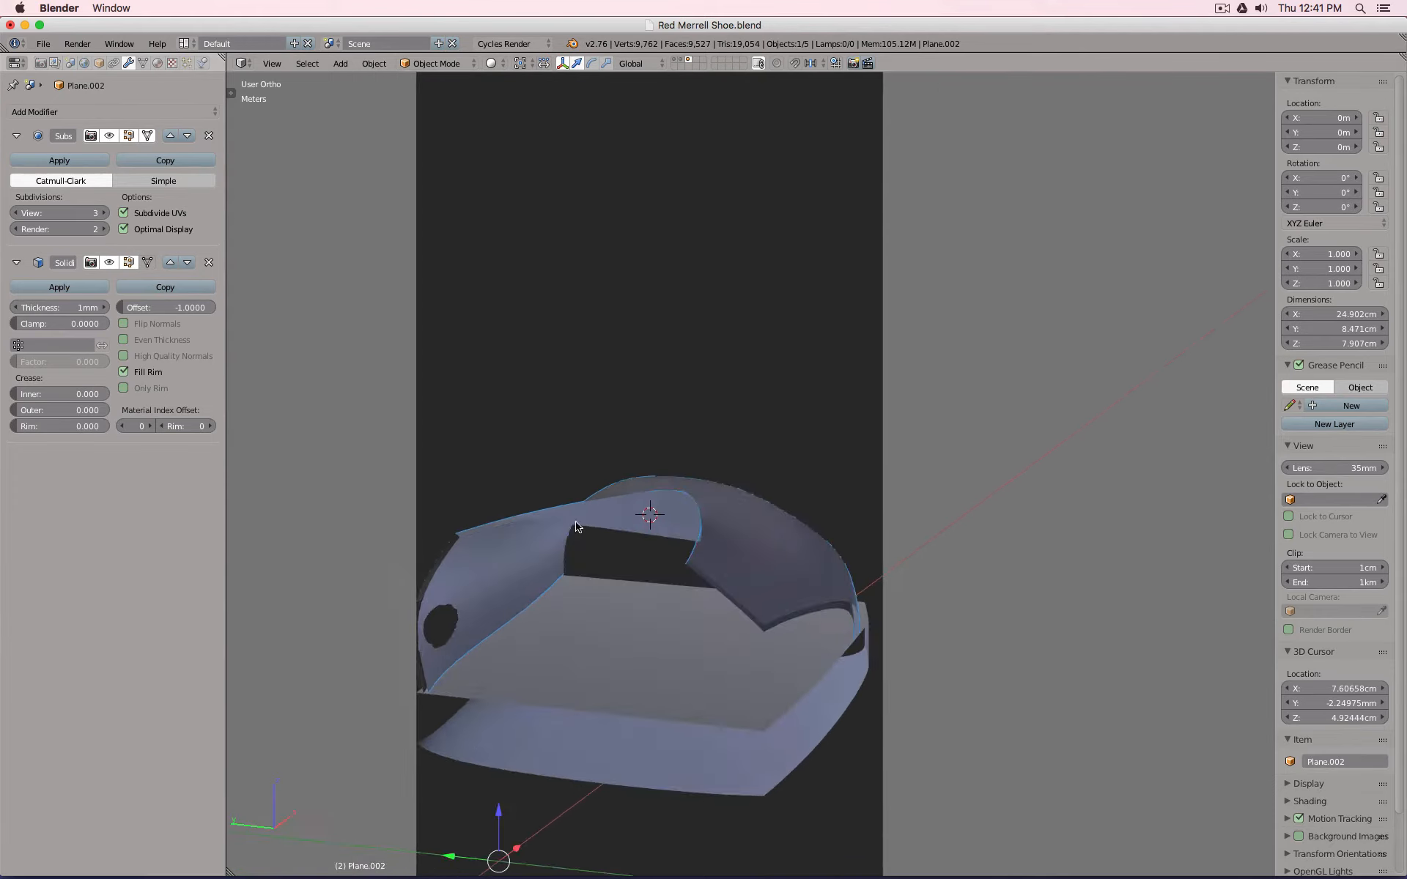
Move all vertices of the triangular insert at the shoe opening slightly downward along the Z axis.
scroll(631, 512, up, 2)
right_click(653, 496)
scroll(653, 497, up, 2)
key(Tab)
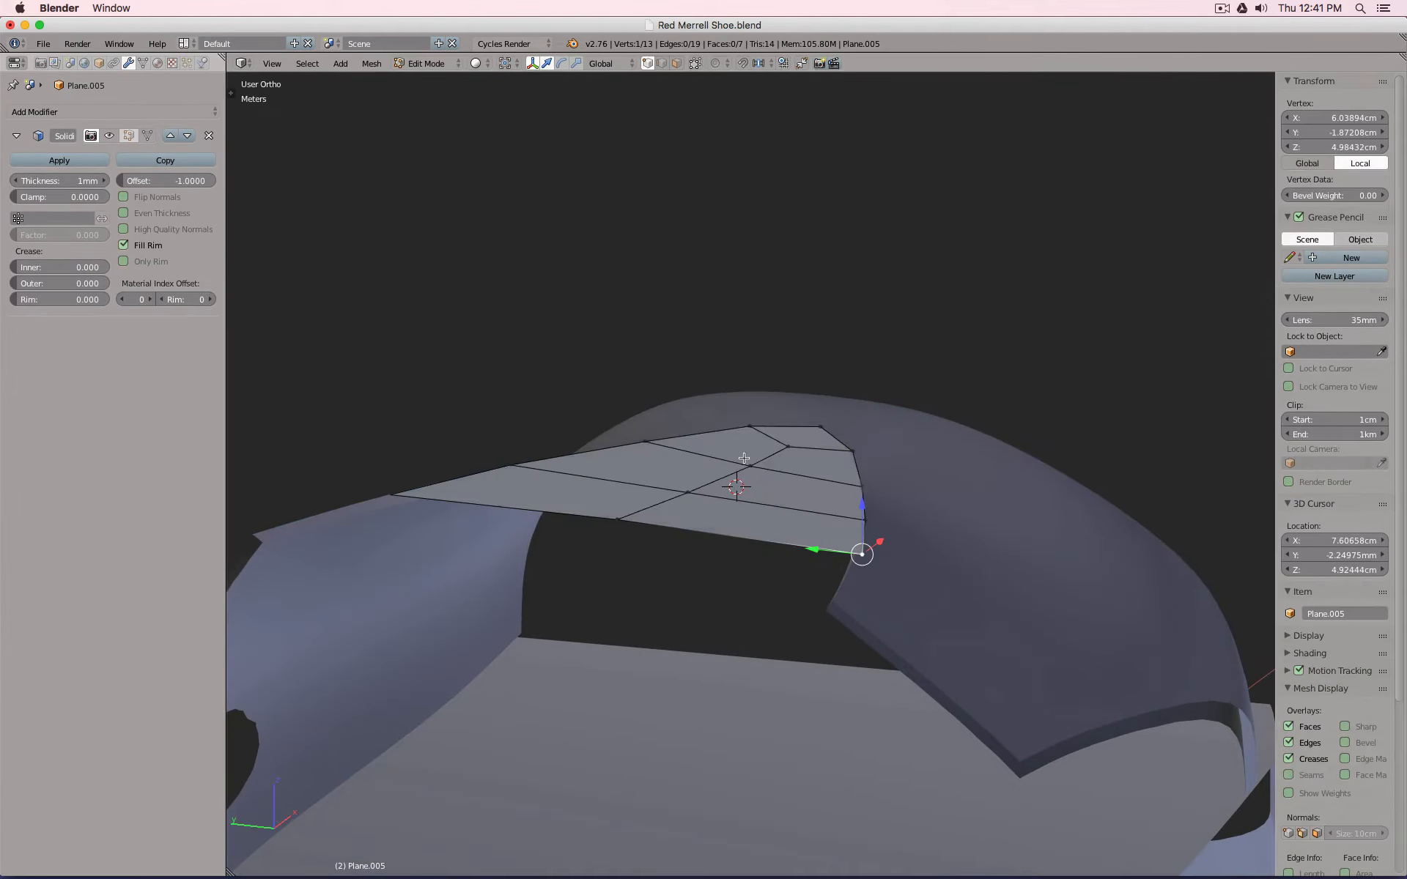
key(a)
key(a)
key(g)
key(z)
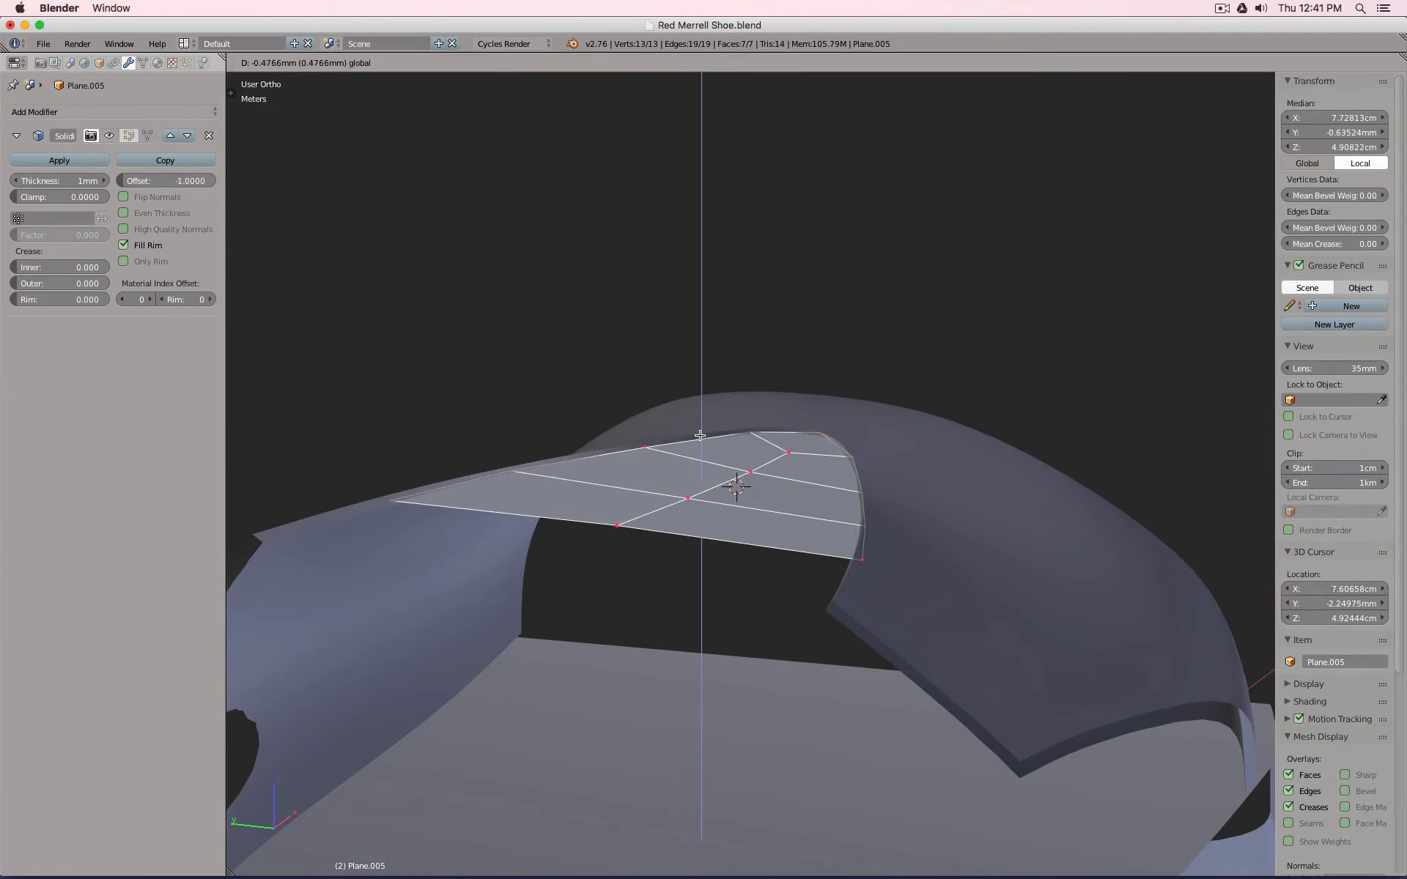
click(746, 493)
key(Tab)
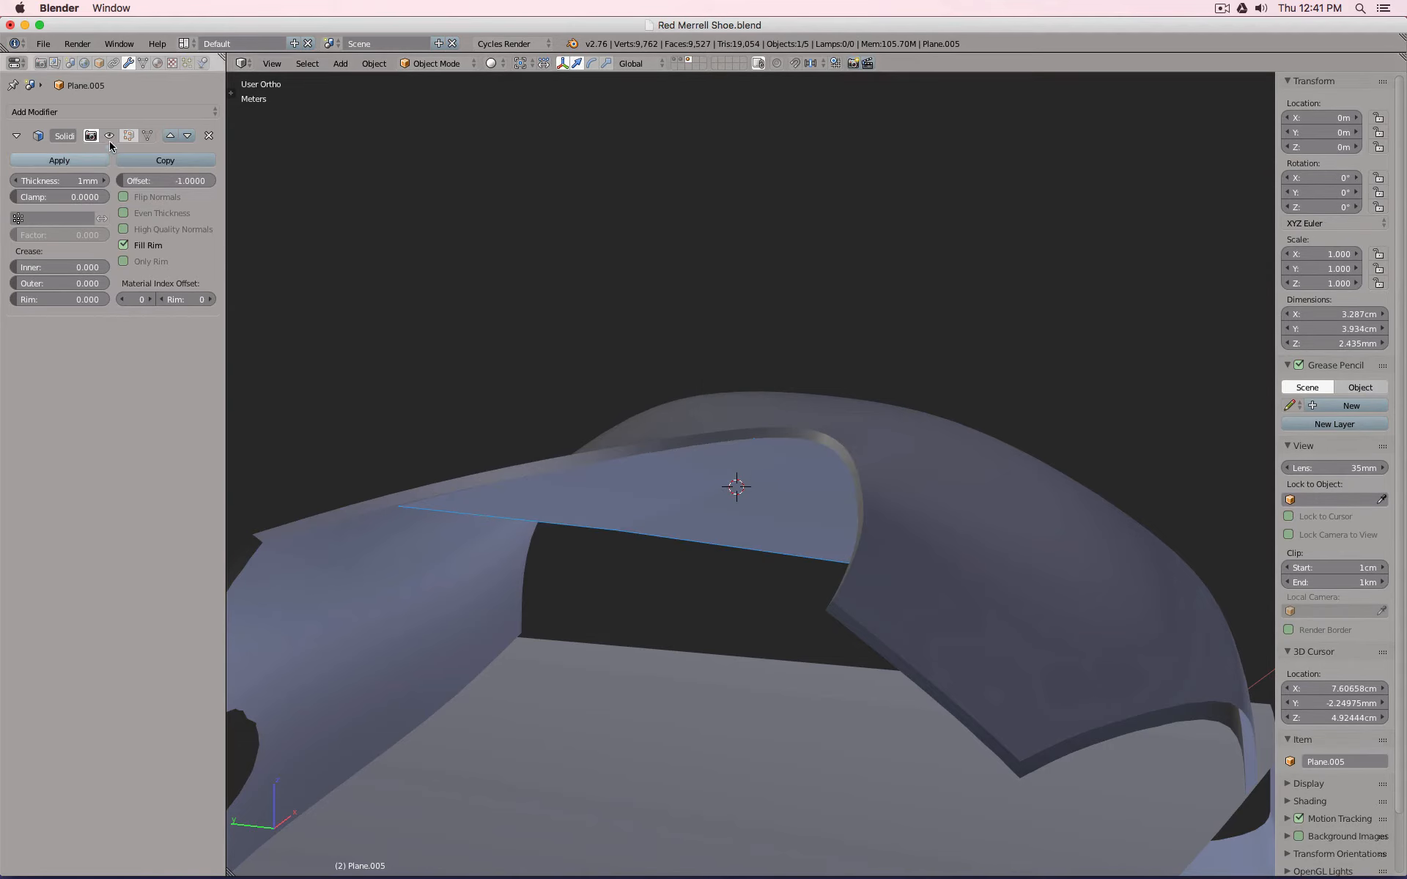
Add a Subdivision Surface modifier with 2 view subdivisions to the insert and place it above Solidify.
click(118, 111)
click(219, 362)
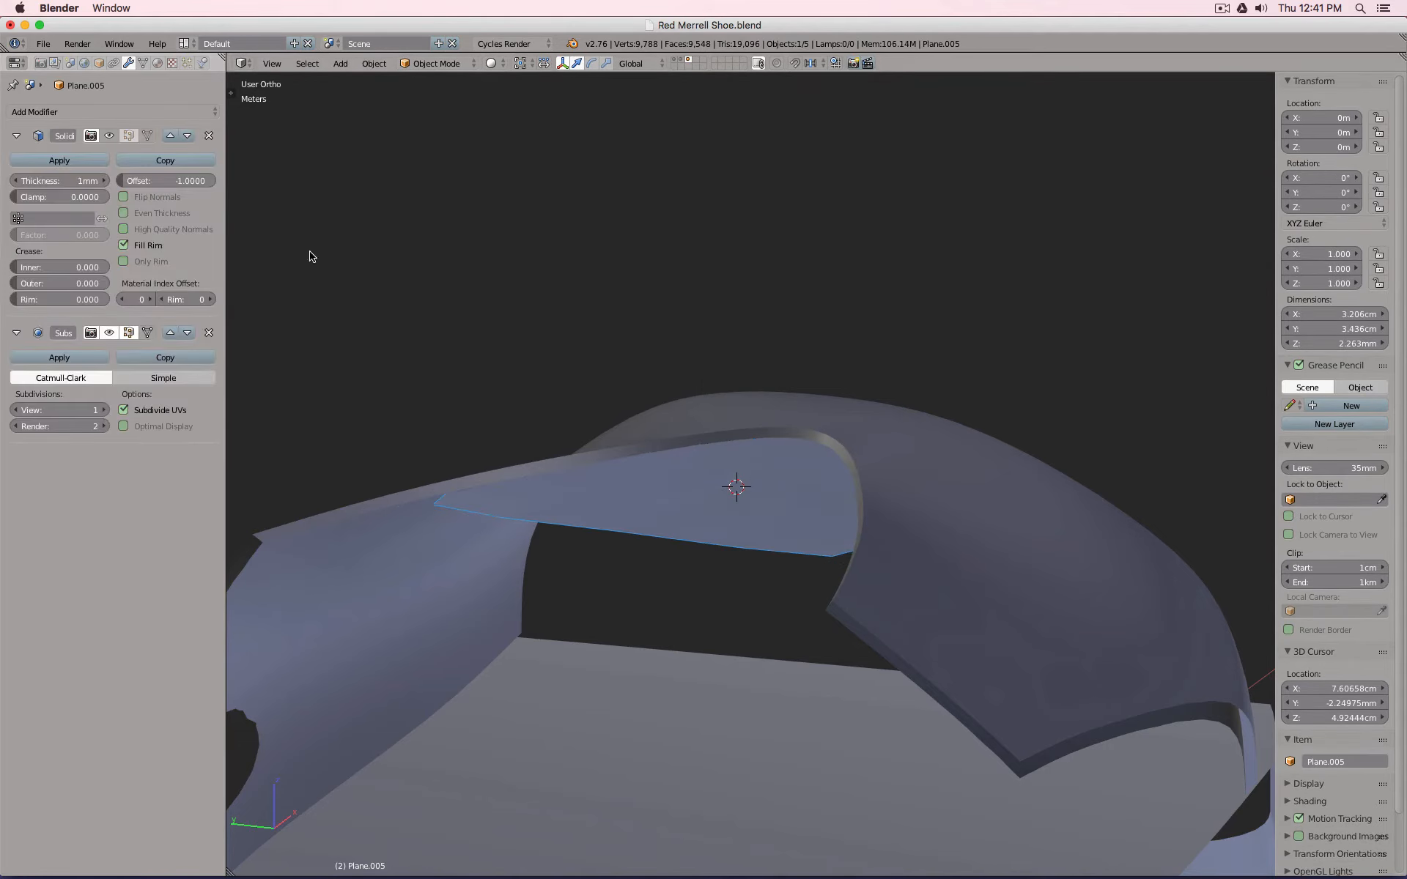
click(104, 410)
scroll(741, 352, down, 4)
middle_drag(741, 352, 708, 300)
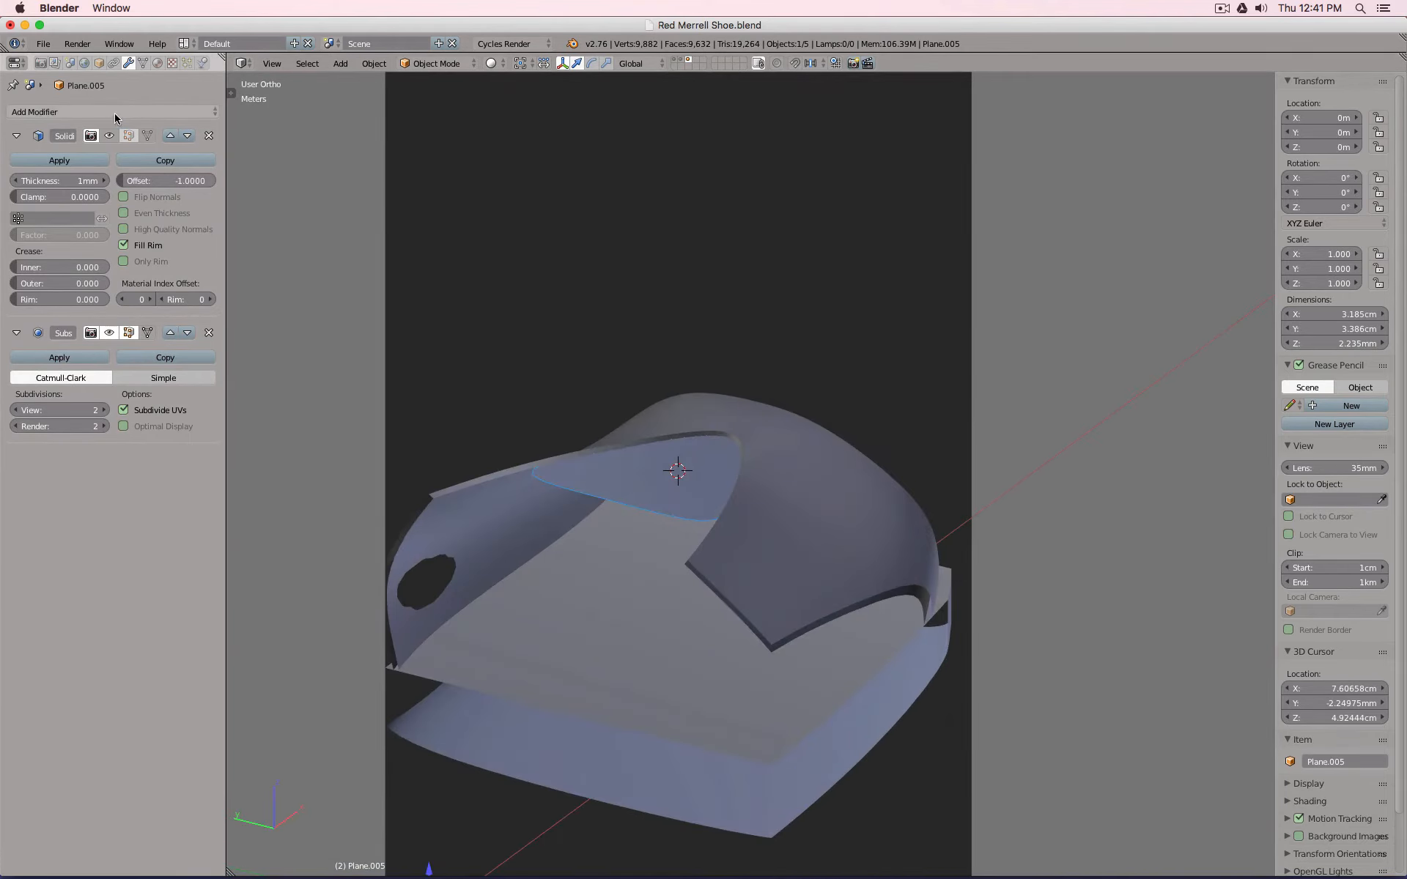
click(170, 332)
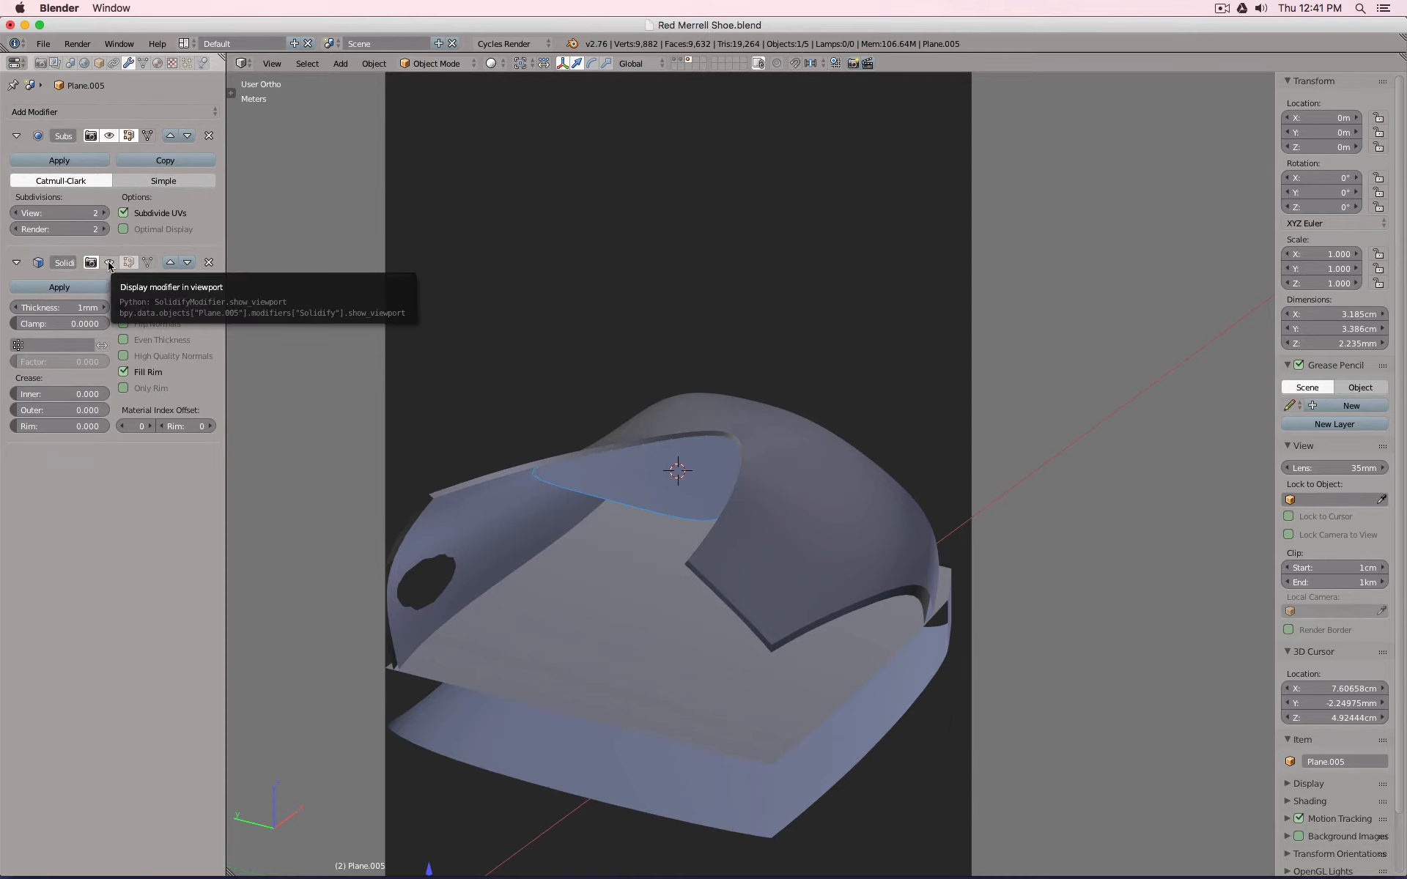
Enable the insert's Solidify display in the viewport and Edit Mode, and crease its boundary edges to 1.
key(Tab)
scroll(641, 492, up, 3)
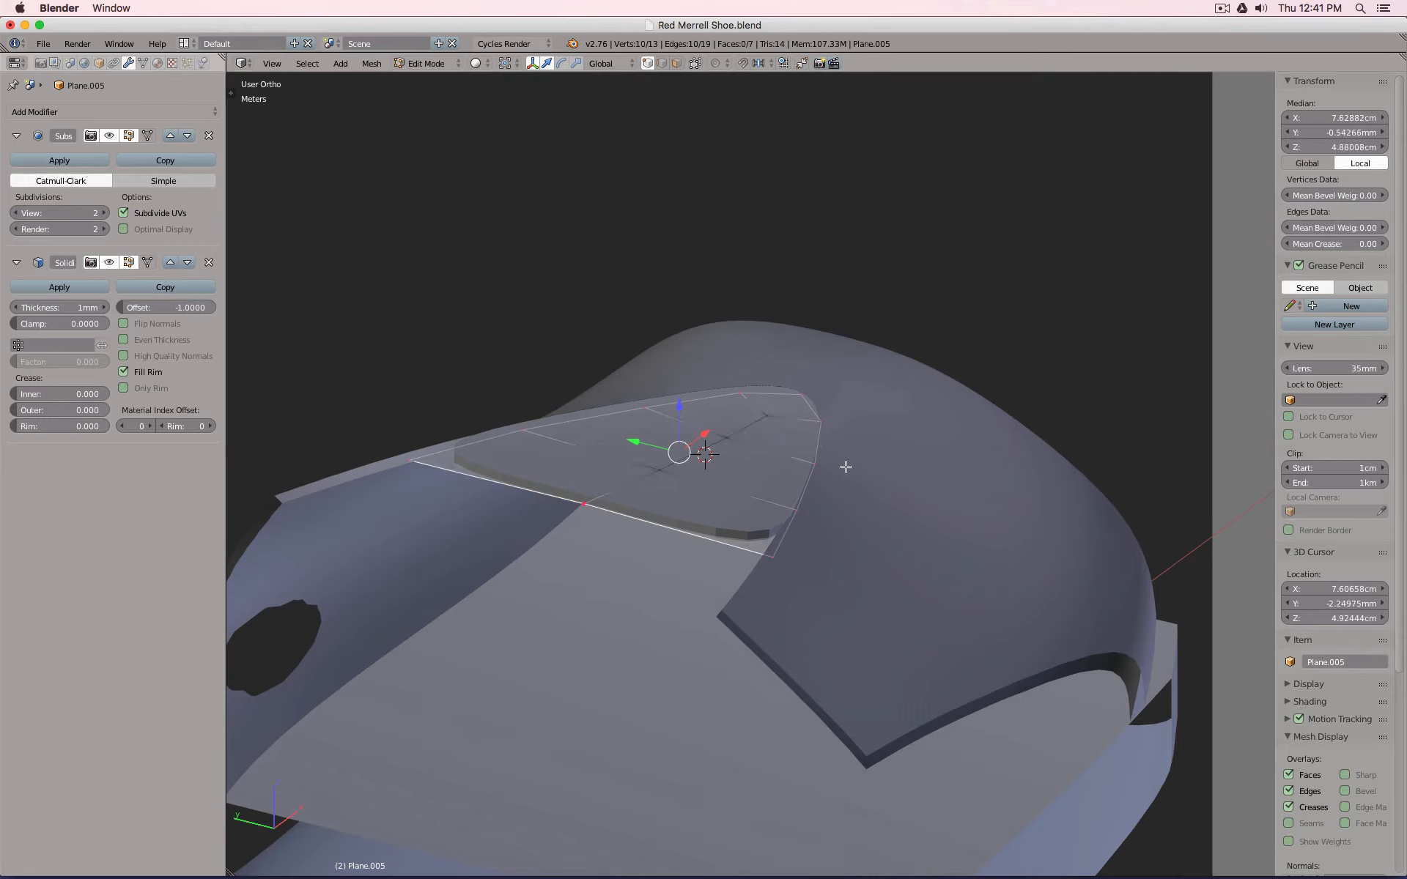
key(shift+e)
key(1)
key(Return)
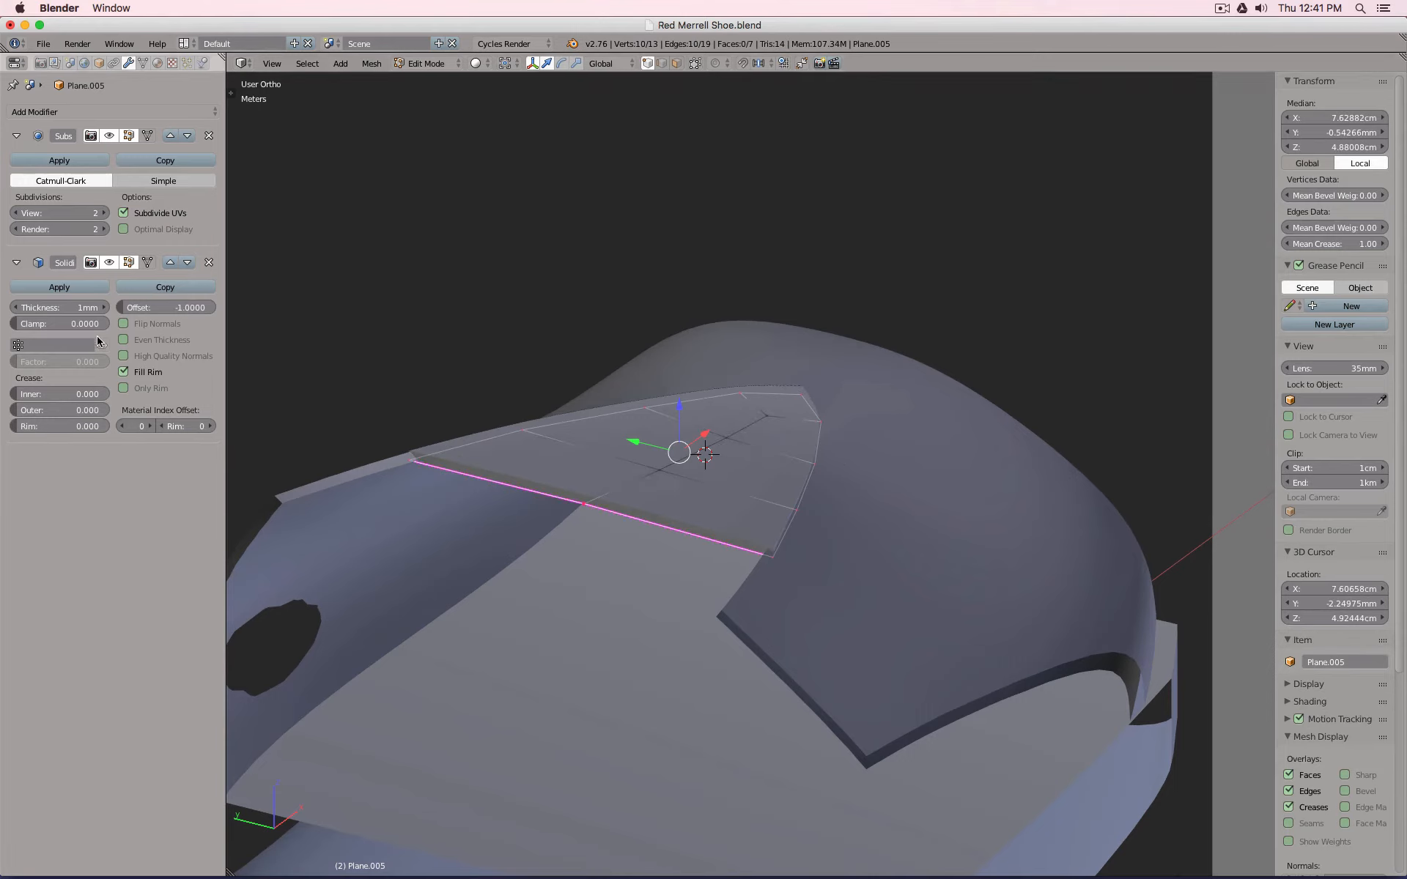
Set the insert's Solidify offset to 1 and check how its edge meets the upper.
drag(157, 308, 256, 308)
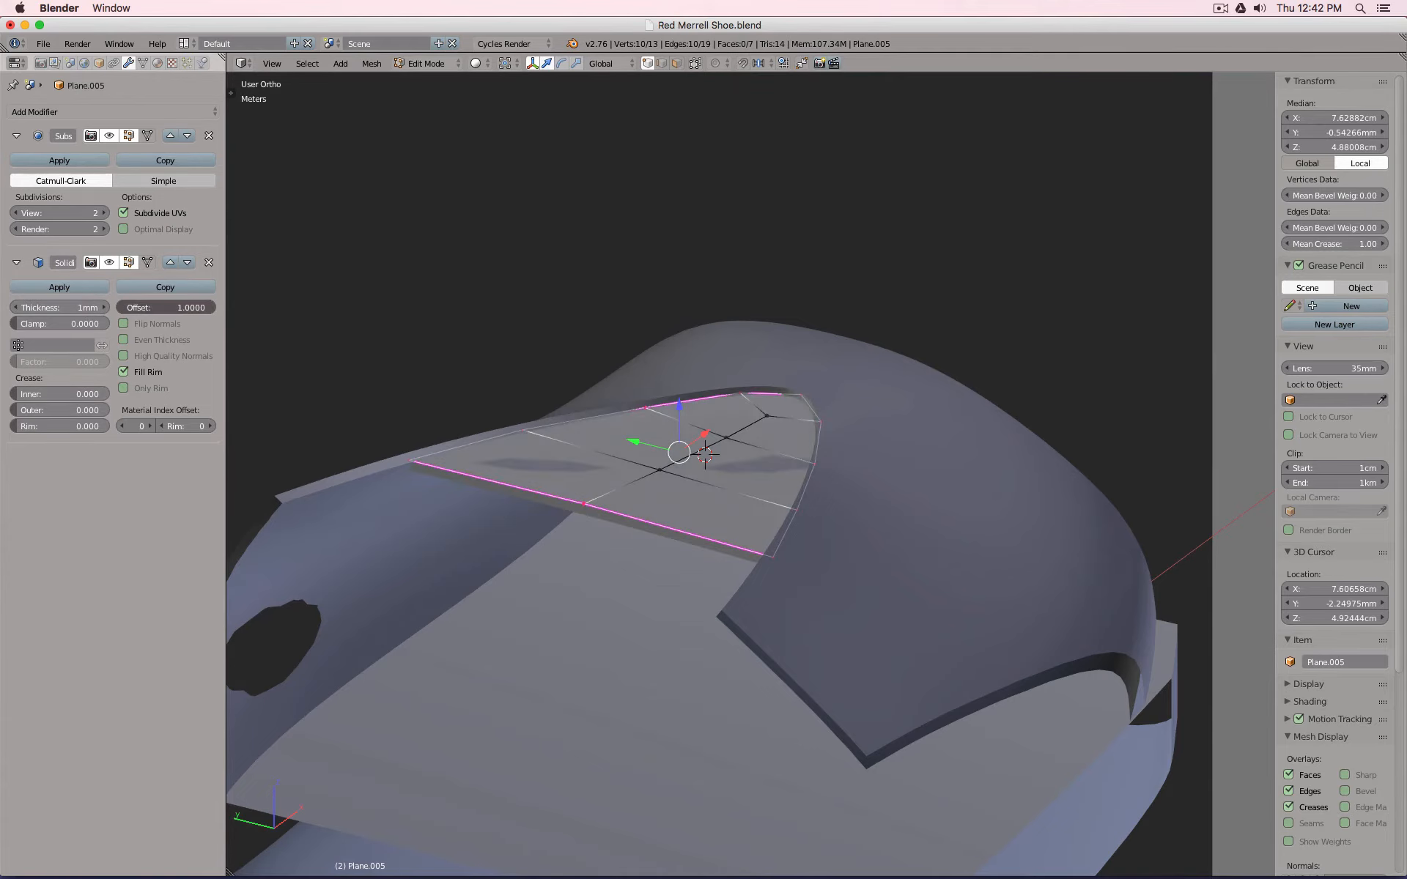
key(Tab)
middle_drag(638, 385, 459, 484)
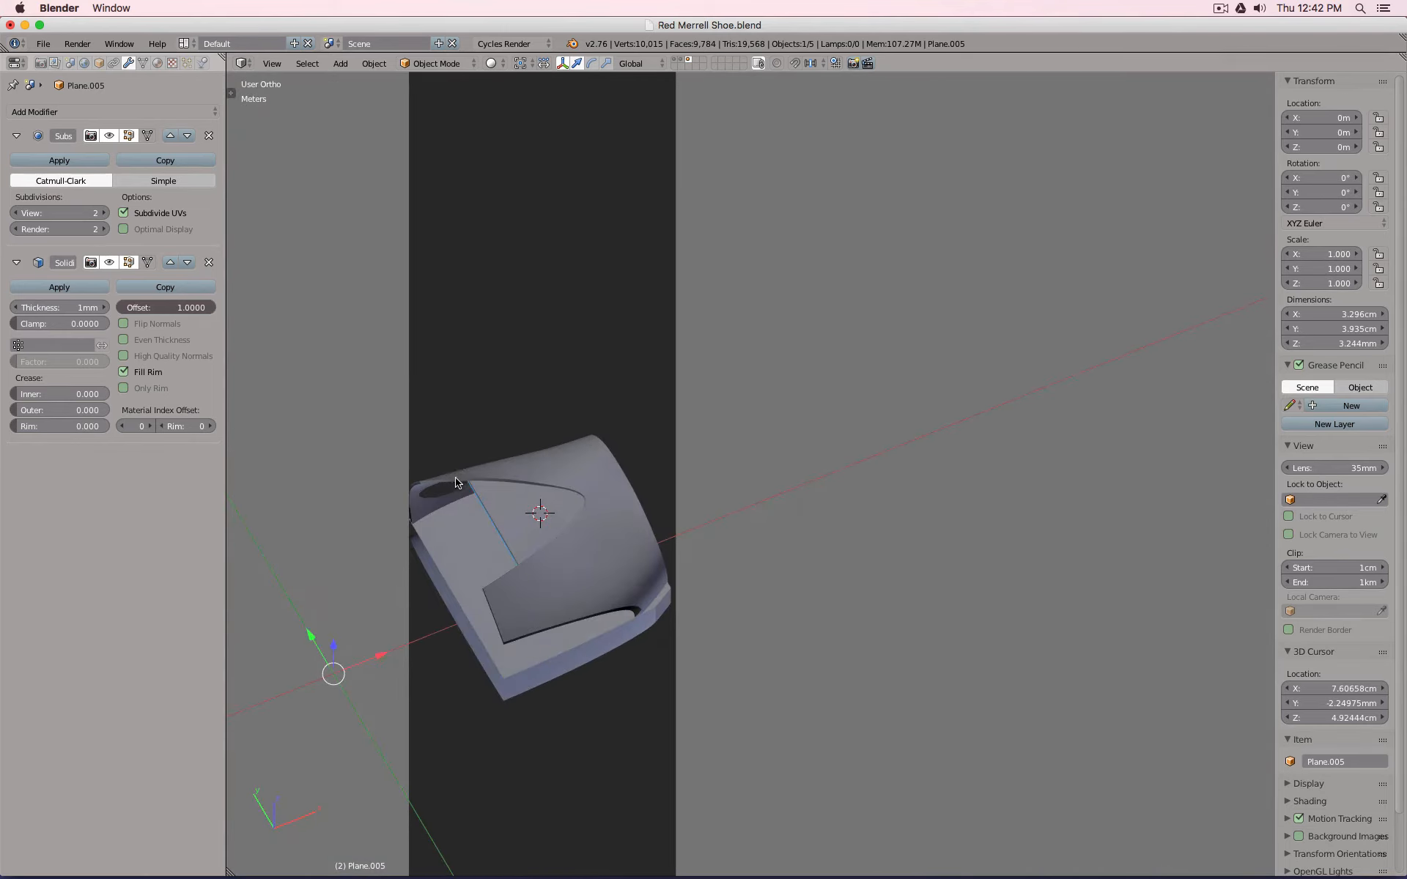
middle_drag(659, 503, 713, 506)
scroll(710, 527, up, 5)
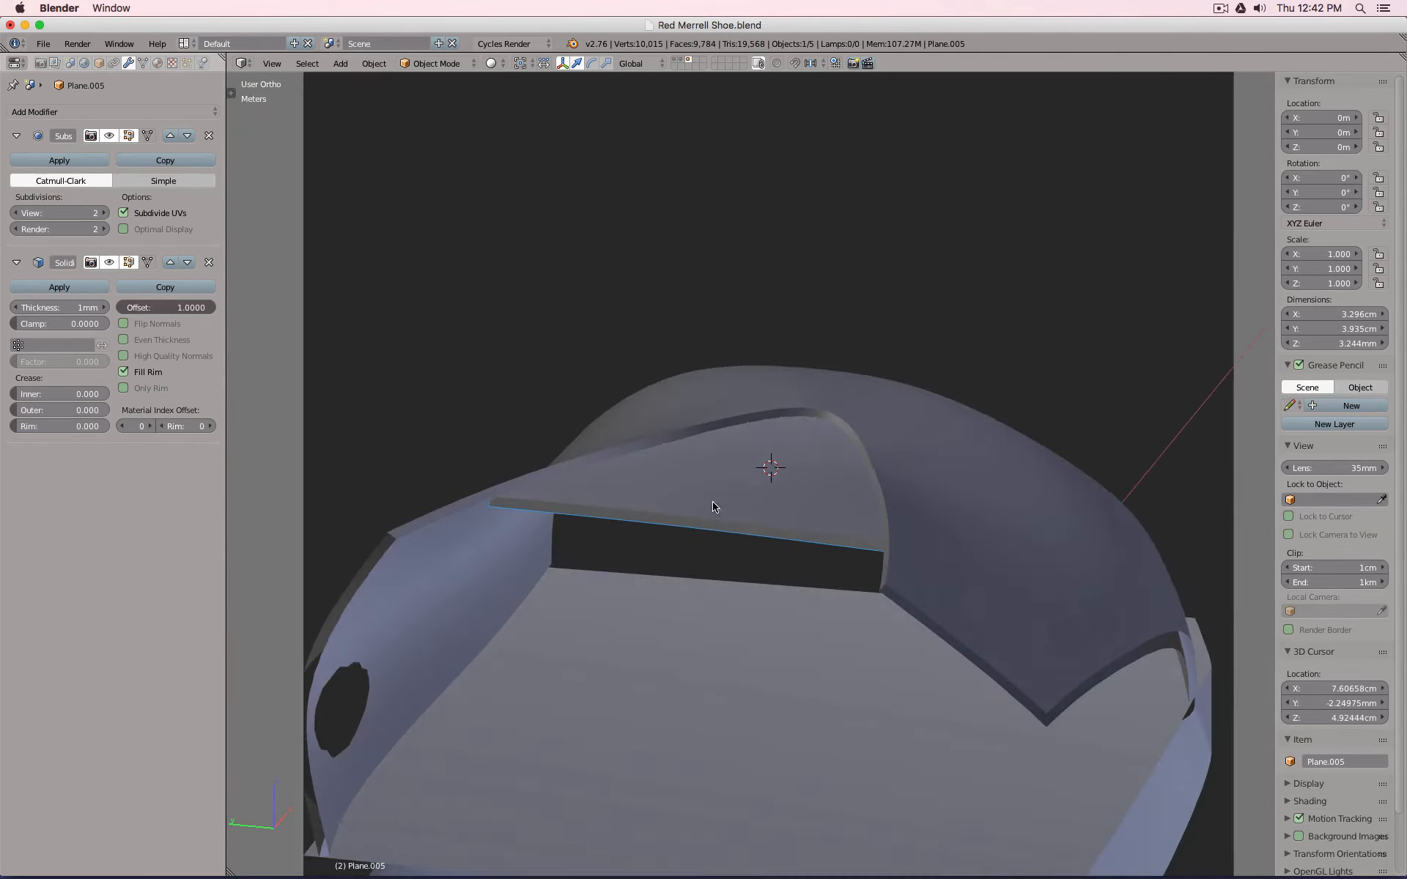
Raise the lengthwise centre row of vertices on the insert along the Z axis to give it a curve.
key(Tab)
right_click(743, 487)
shift+right_click(681, 519)
shift+right_click(786, 442)
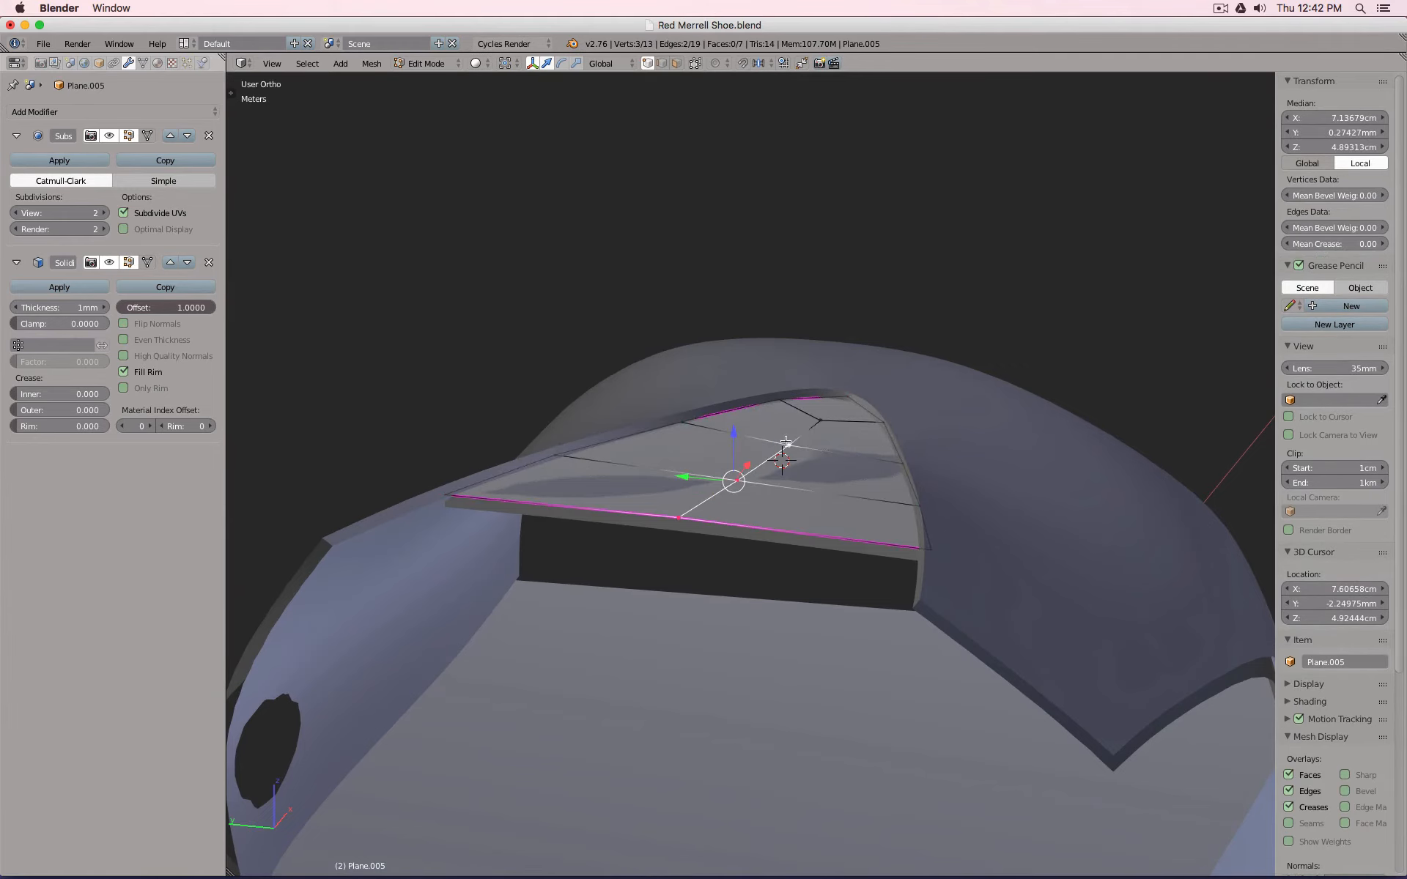
drag(752, 431, 804, 420)
middle_drag(804, 420, 930, 568)
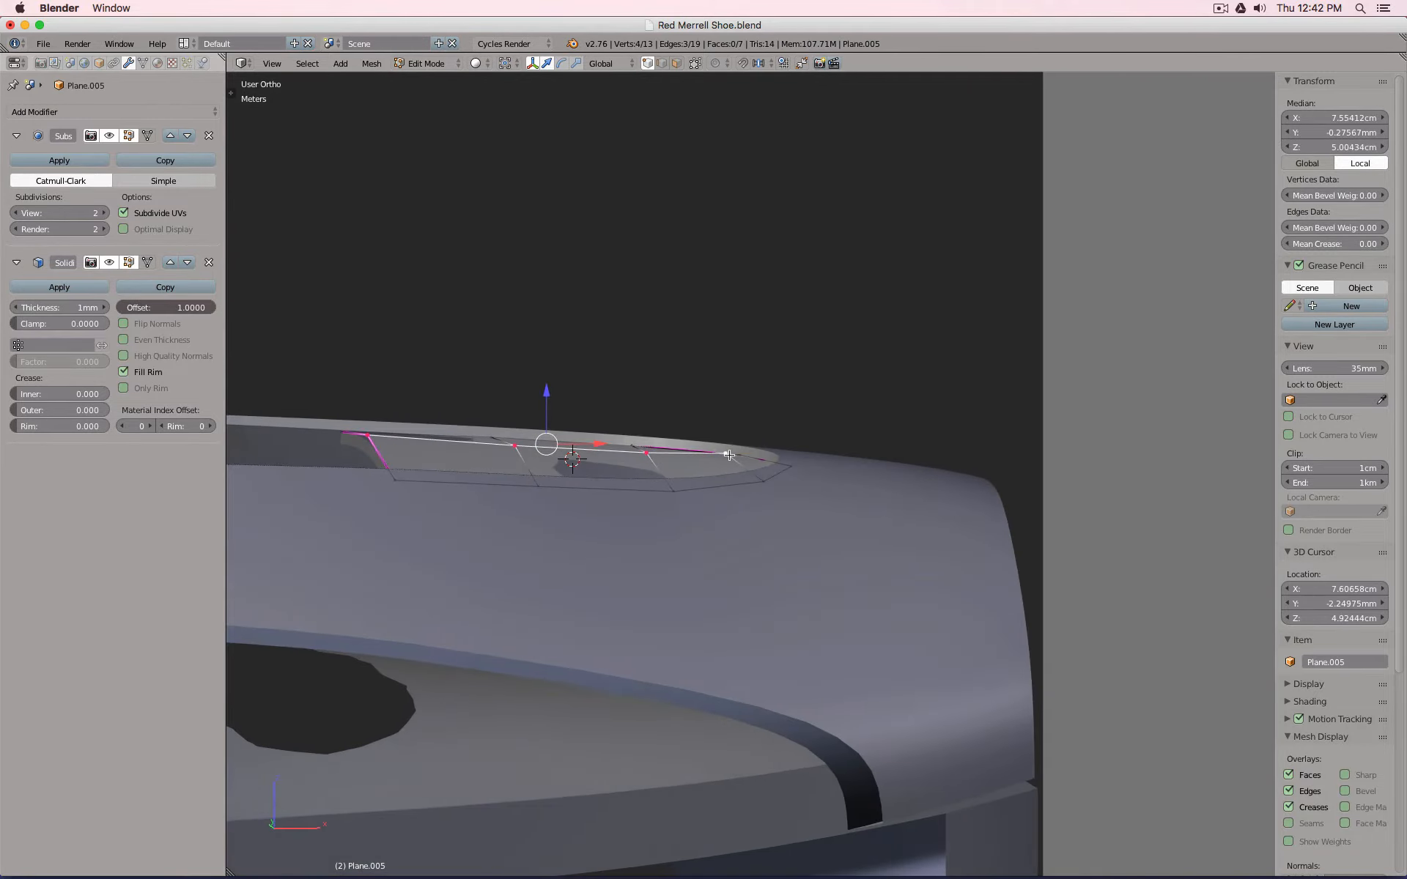
Fine-tune the heights of the centre-row vertices individually, lowering the front one slightly and raising the others.
right_click(728, 455)
drag(724, 404, 728, 410)
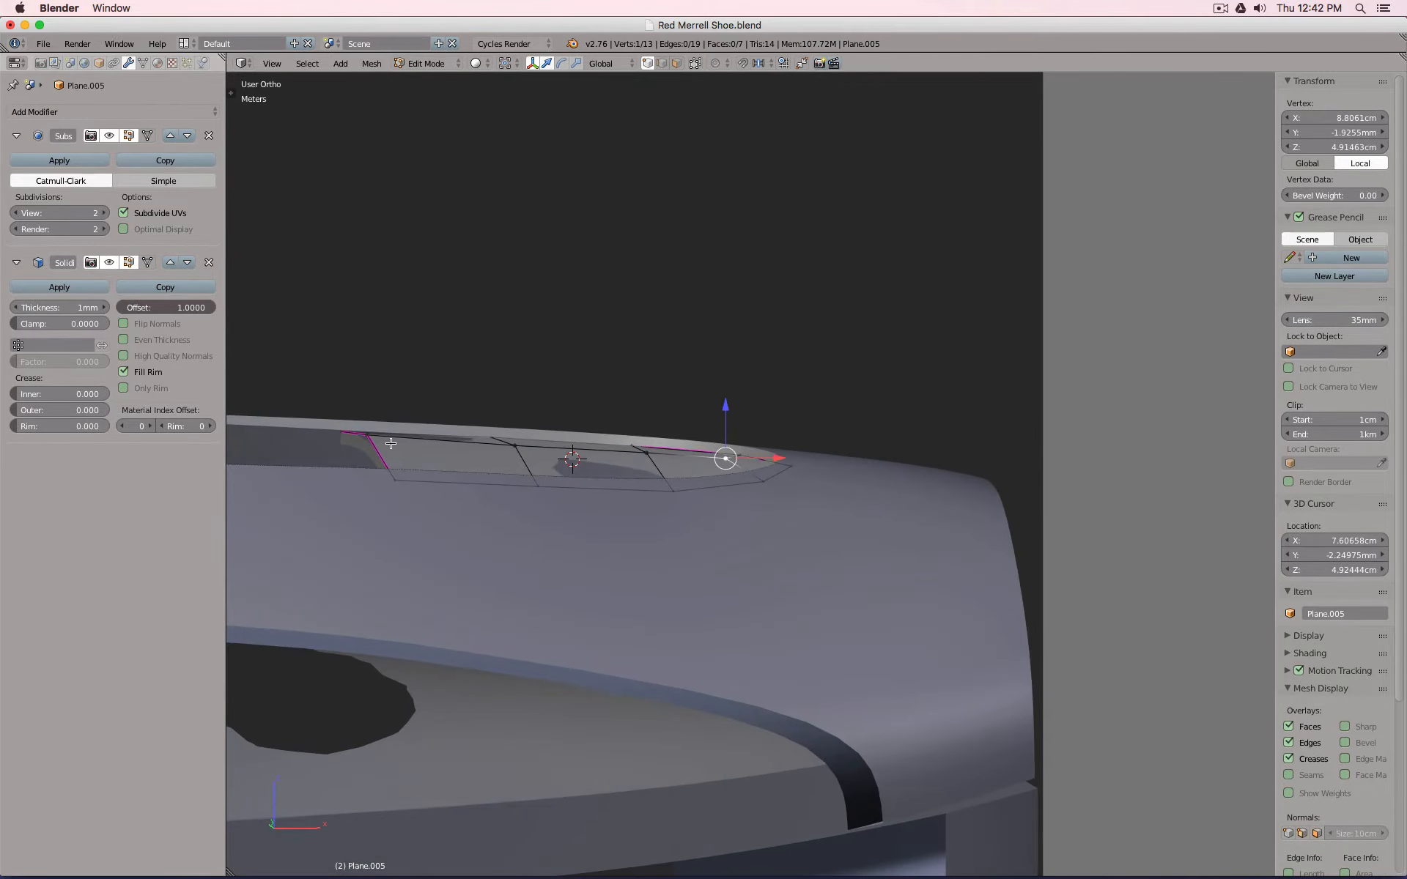
right_click(367, 432)
drag(371, 385, 371, 383)
right_click(515, 444)
drag(515, 390, 514, 388)
right_click(648, 455)
drag(646, 402, 646, 398)
key(Tab)
scroll(665, 469, down, 5)
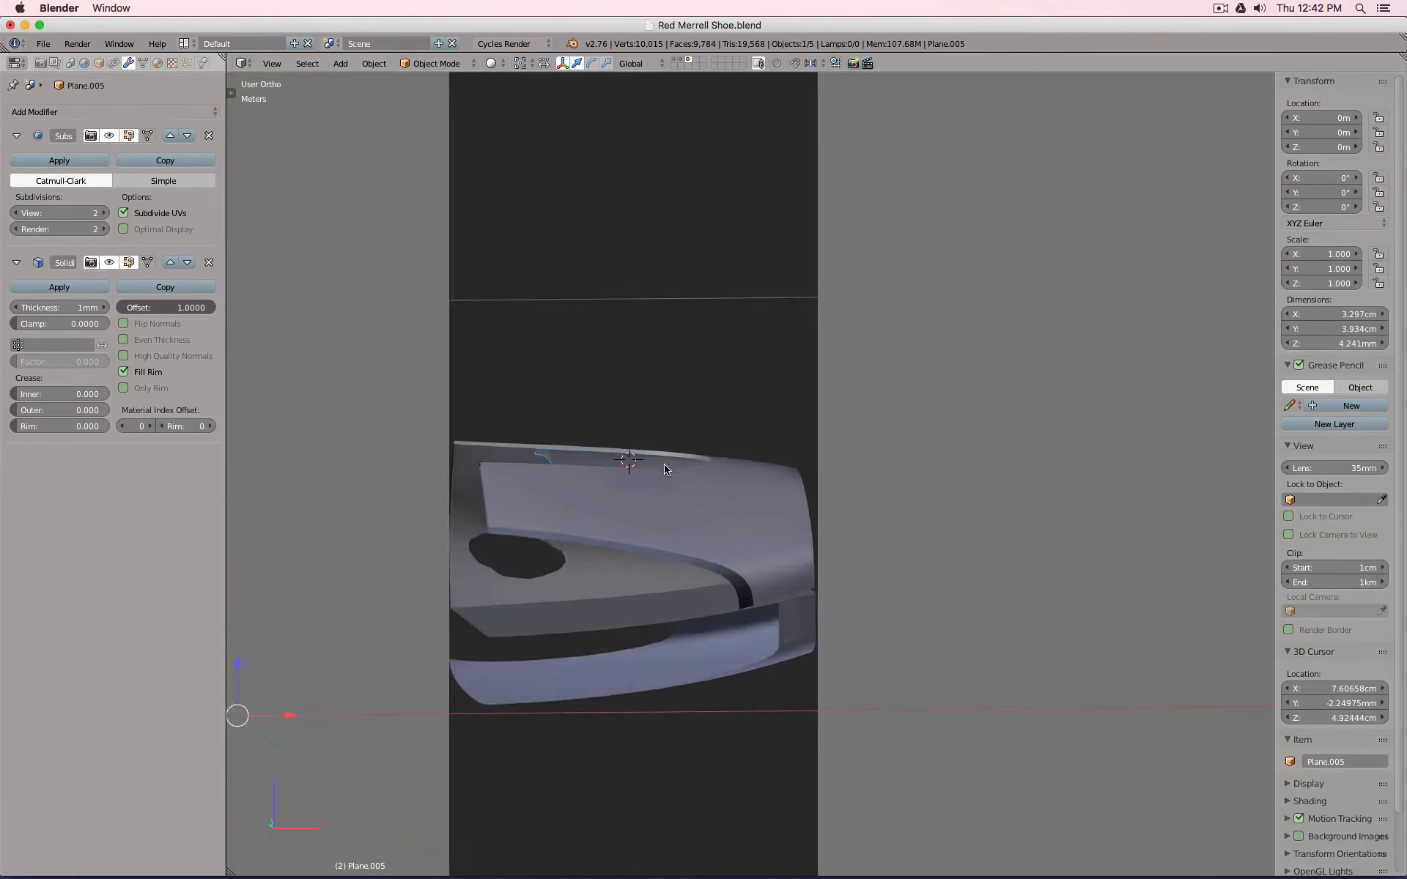
Clear the viewport clipping region to bring back the whole shoe.
middle_drag(664, 469, 618, 476)
scroll(641, 509, up, 5)
key(space)
key(Return)
middle_drag(599, 459, 944, 429)
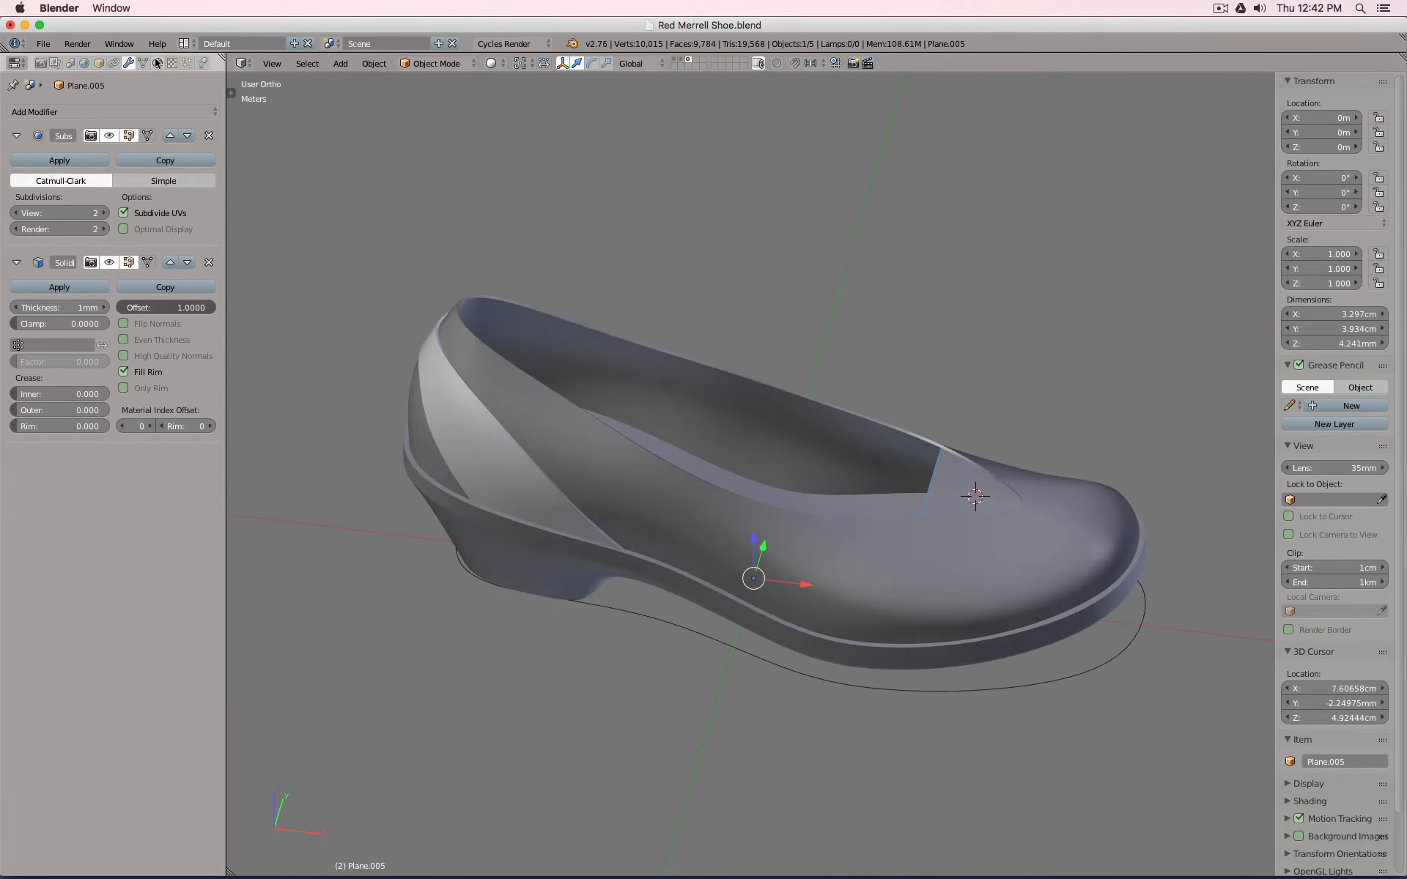
Assign the existing material "Material" to the insert and deselect all objects.
click(156, 63)
click(16, 159)
click(37, 184)
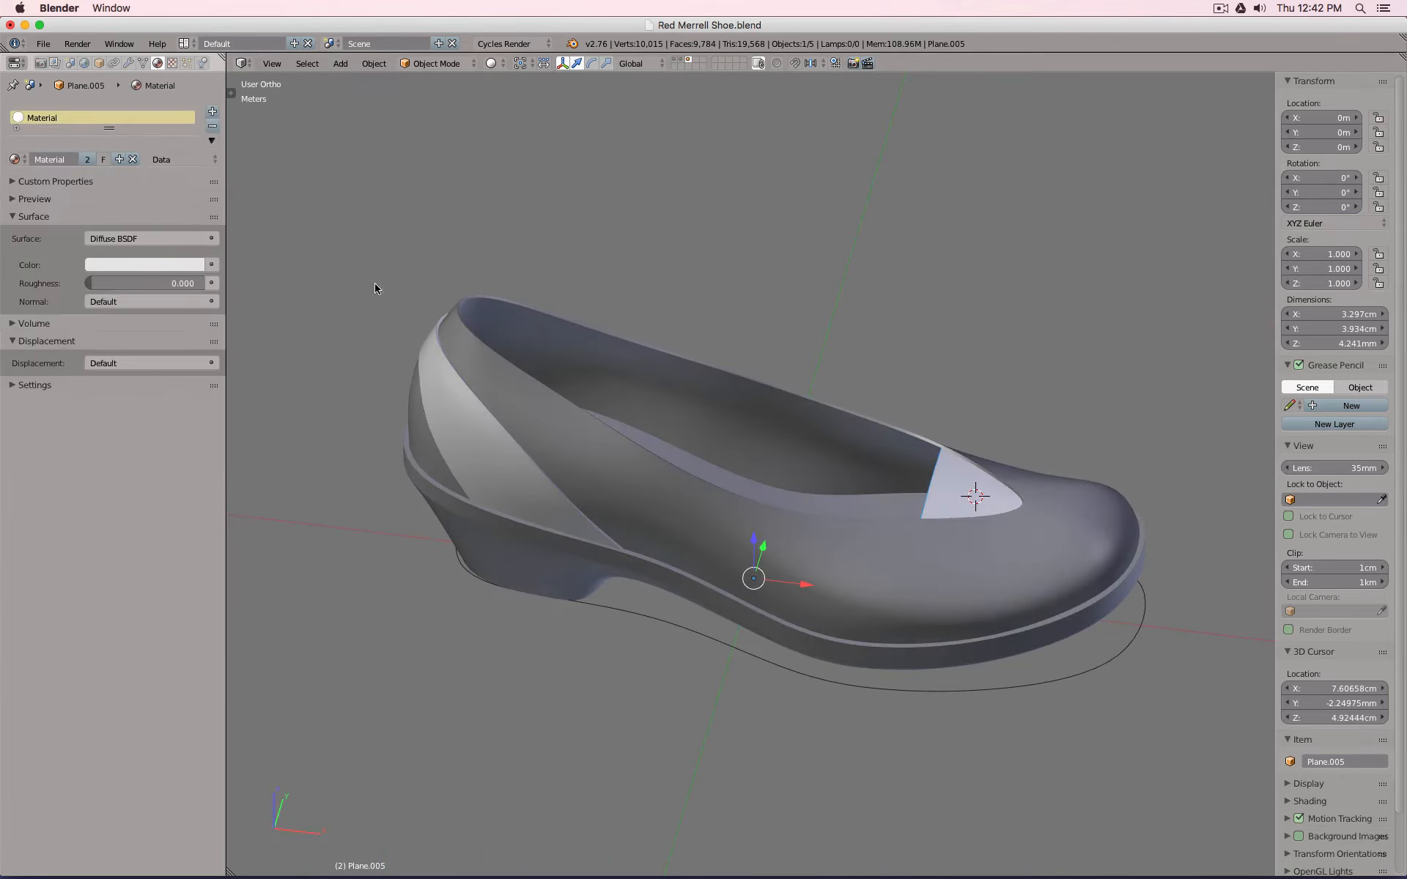
middle_drag(709, 427, 688, 508)
key(a)
Compare the modelled shoe with the scanned shoe on the first layer in Material shading, and return to the model layer.
middle_drag(859, 585, 1025, 478)
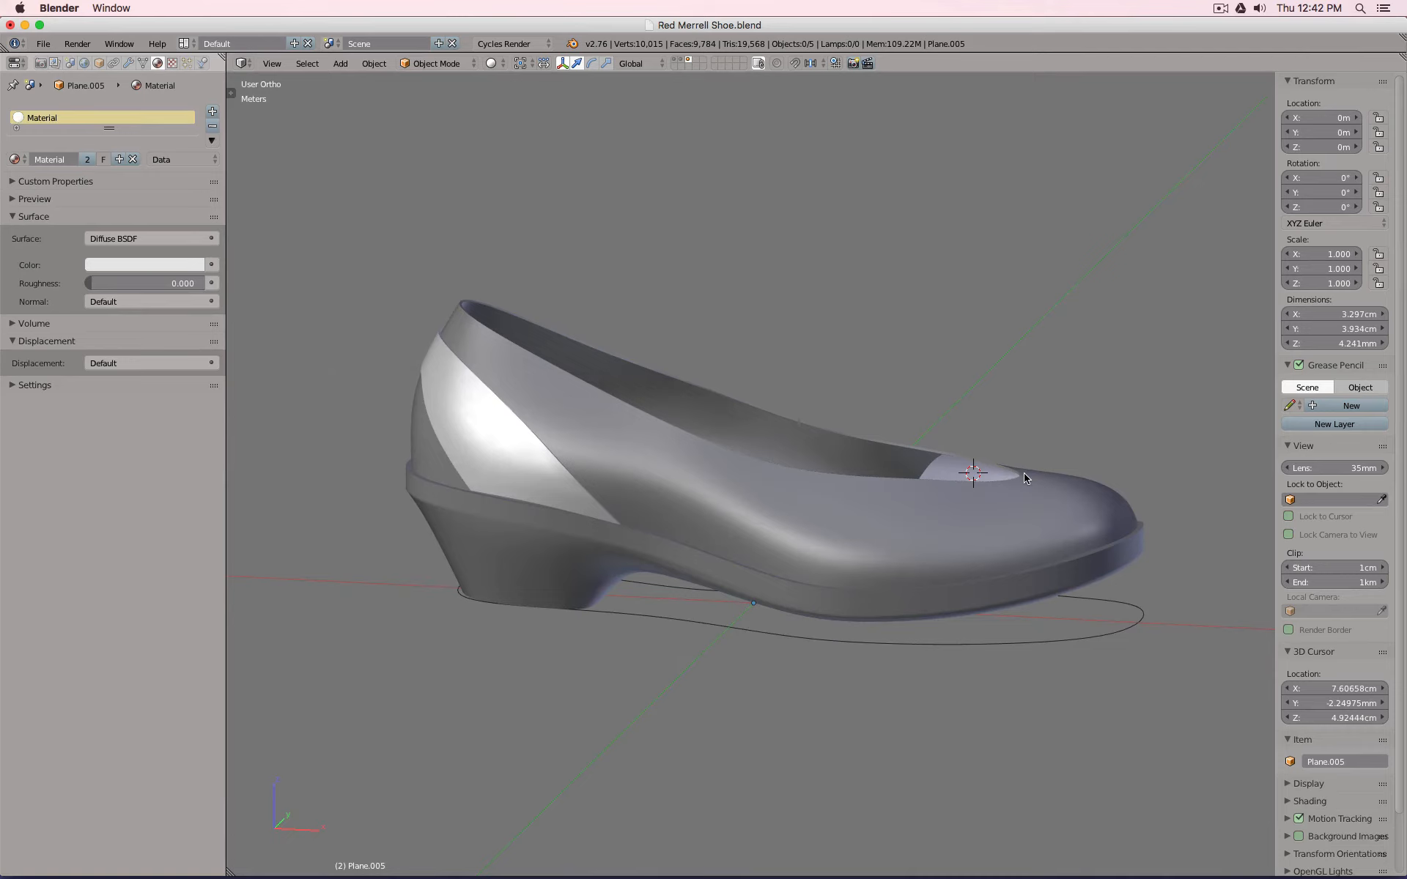
key(KP_1)
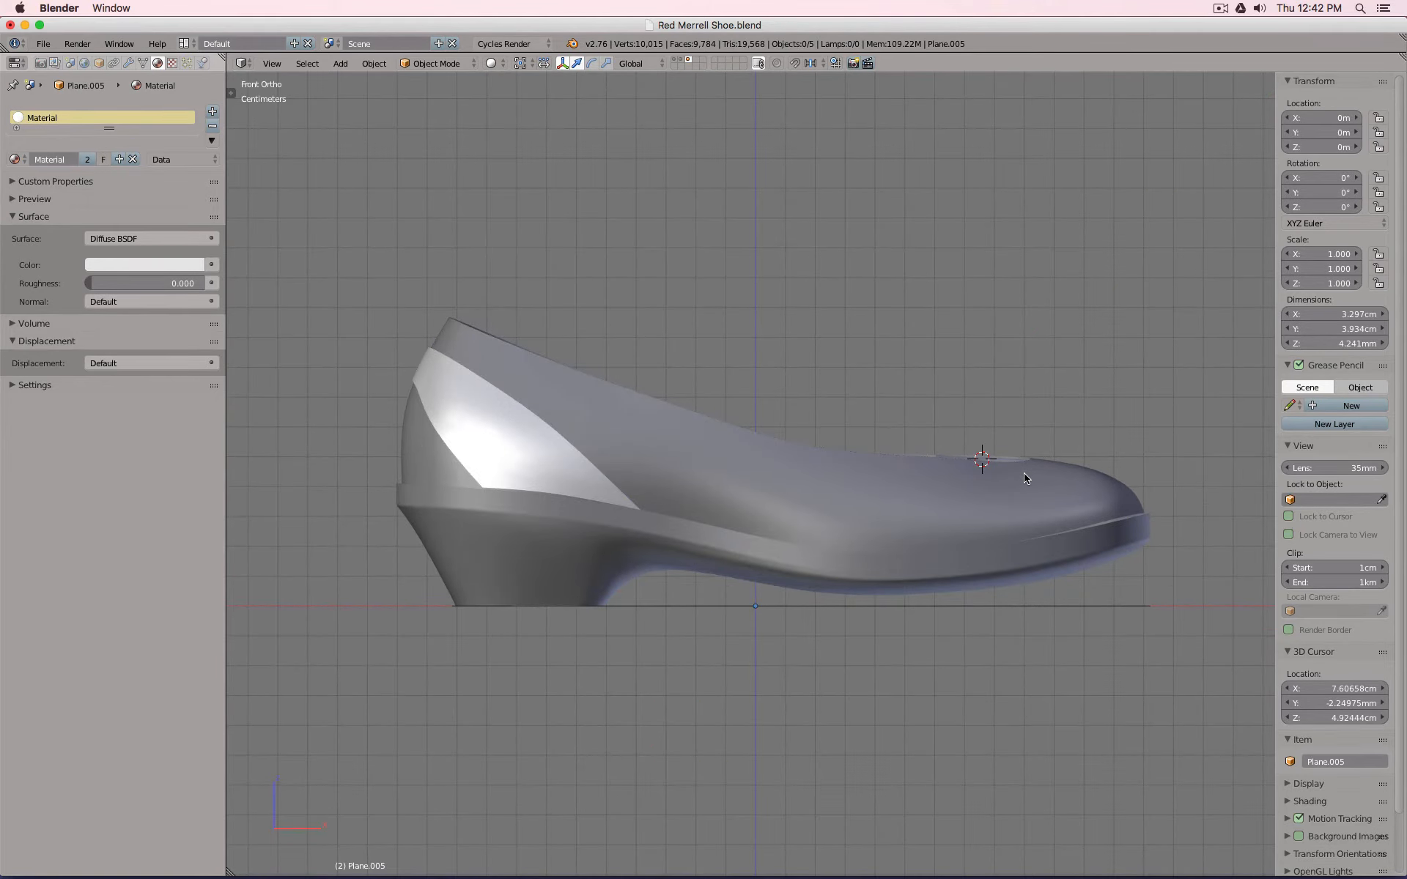
middle_drag(1026, 443, 1049, 498)
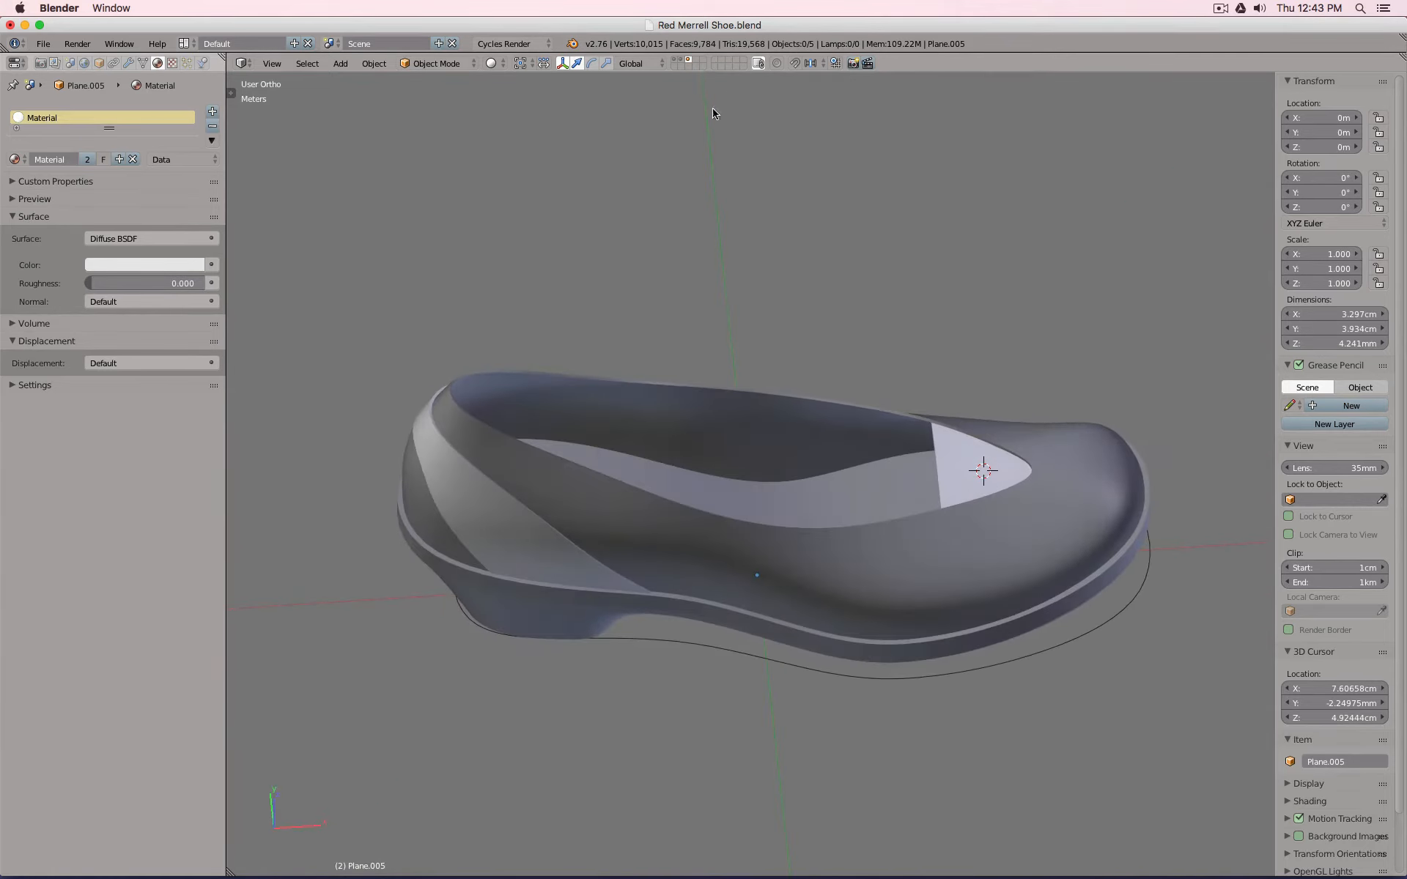
click(674, 62)
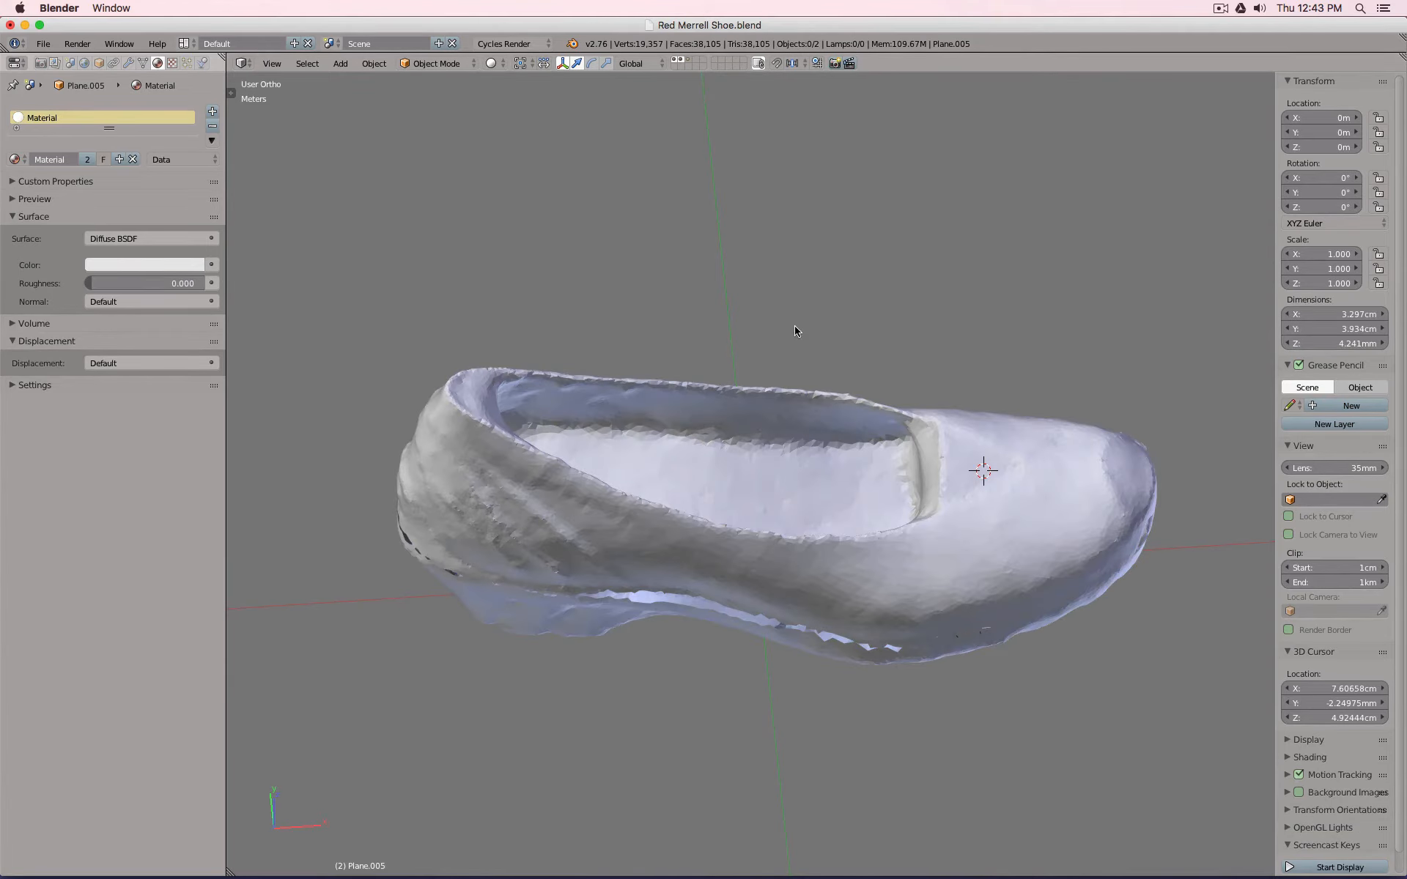
click(494, 65)
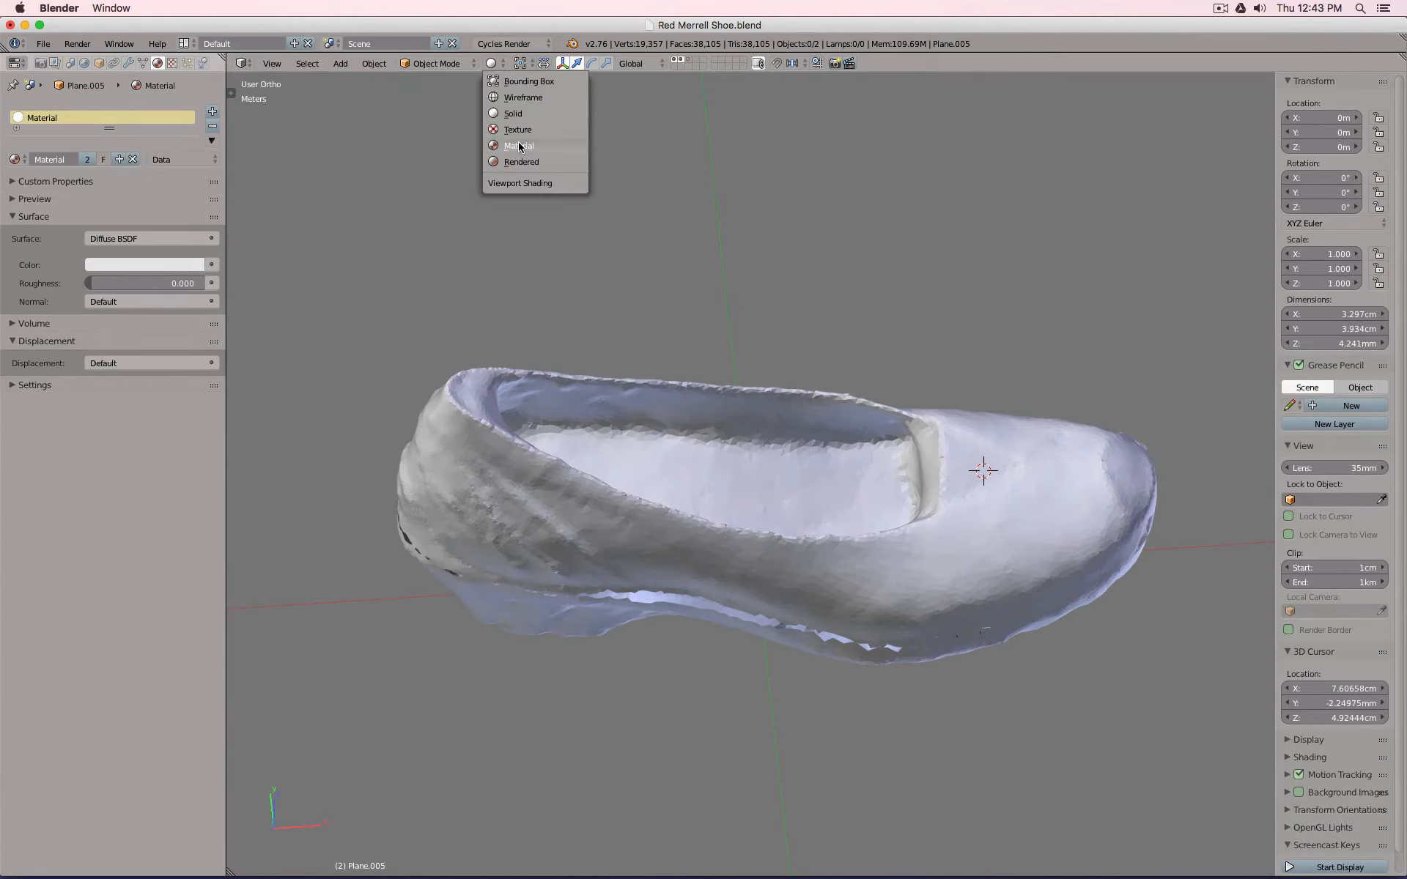
scroll(762, 200, down, 1)
middle_drag(907, 436, 879, 505)
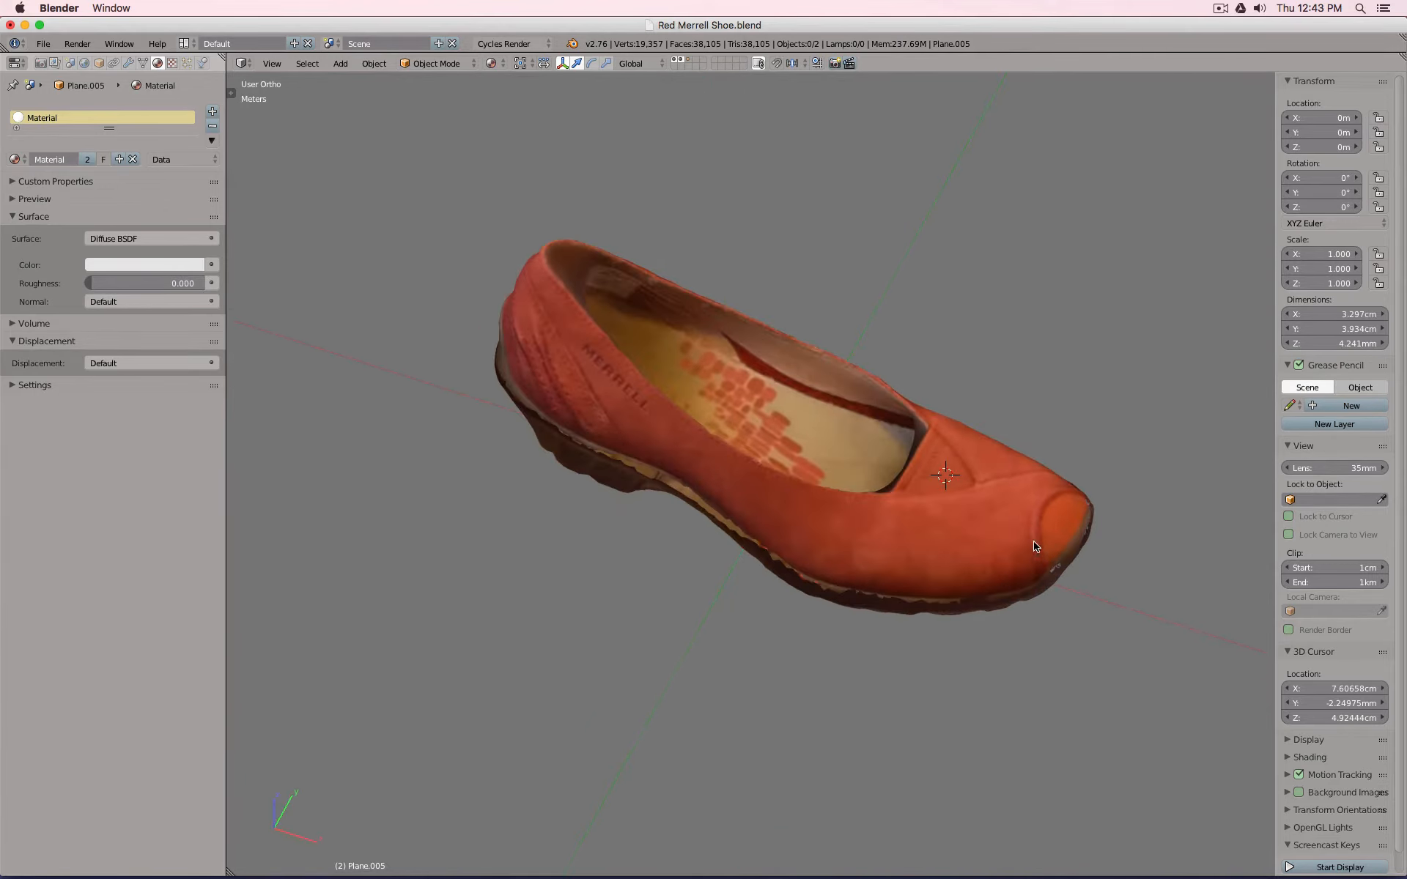
click(688, 60)
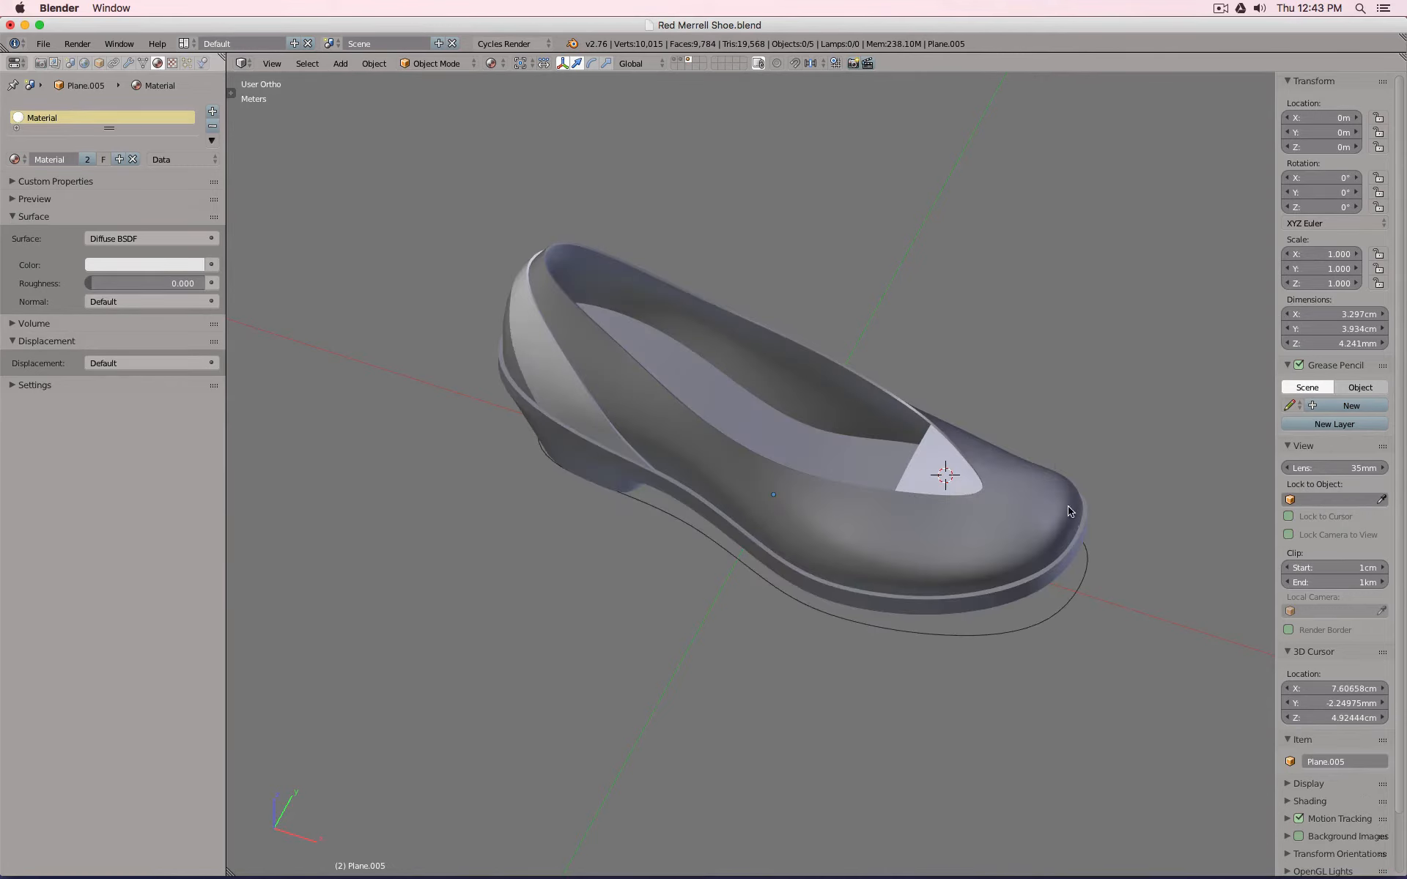
Duplicate the four toe-cap faces of the shoe upper in place and separate the copy into its own object.
middle_drag(1057, 465, 823, 440)
scroll(827, 440, up, 3)
right_click(843, 442)
key(Tab)
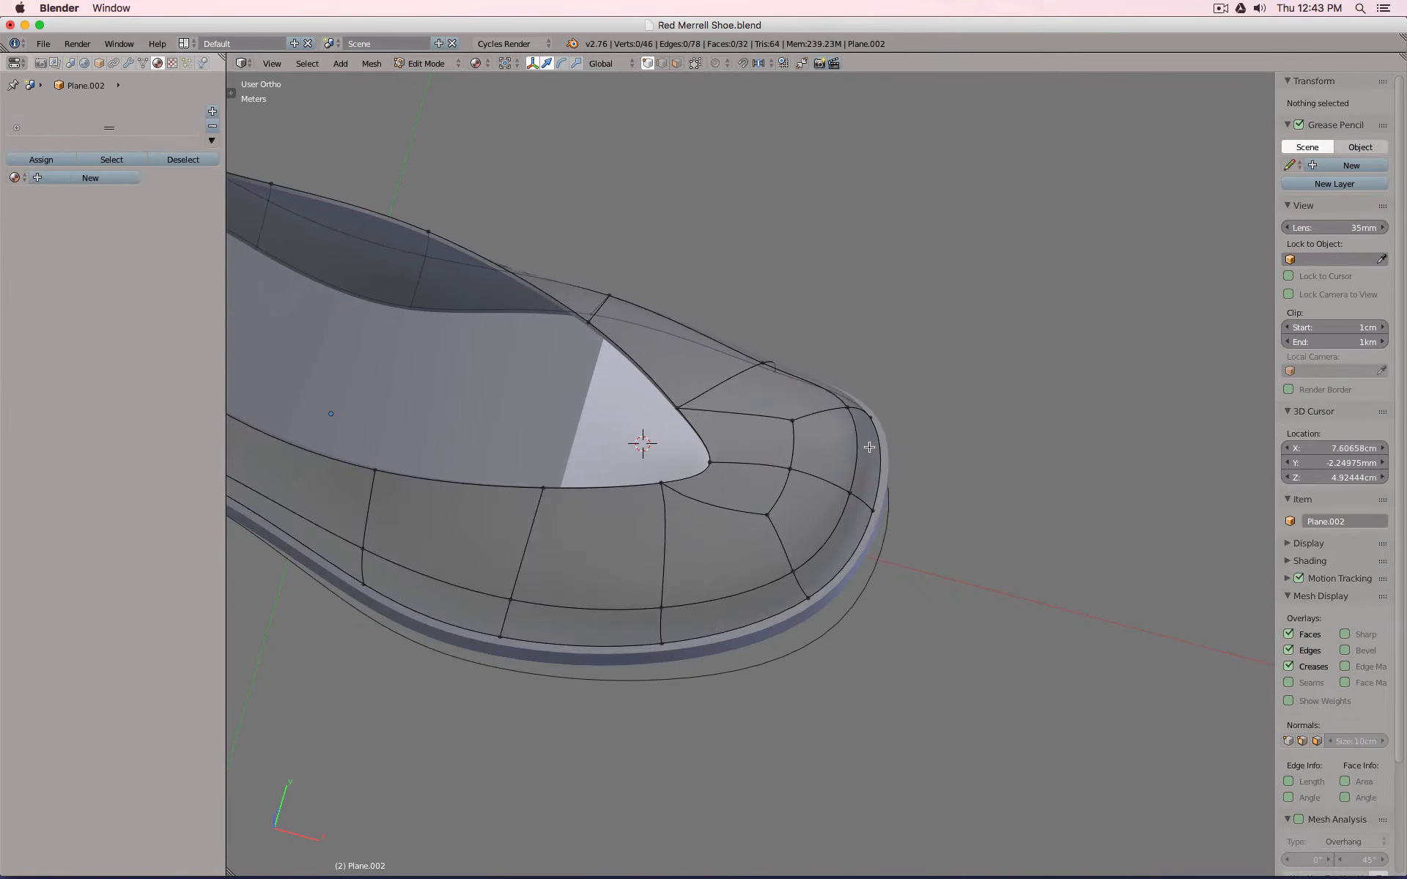
right_click(818, 605)
shift+right_click(795, 575)
shift+right_click(769, 519)
shift+right_click(790, 473)
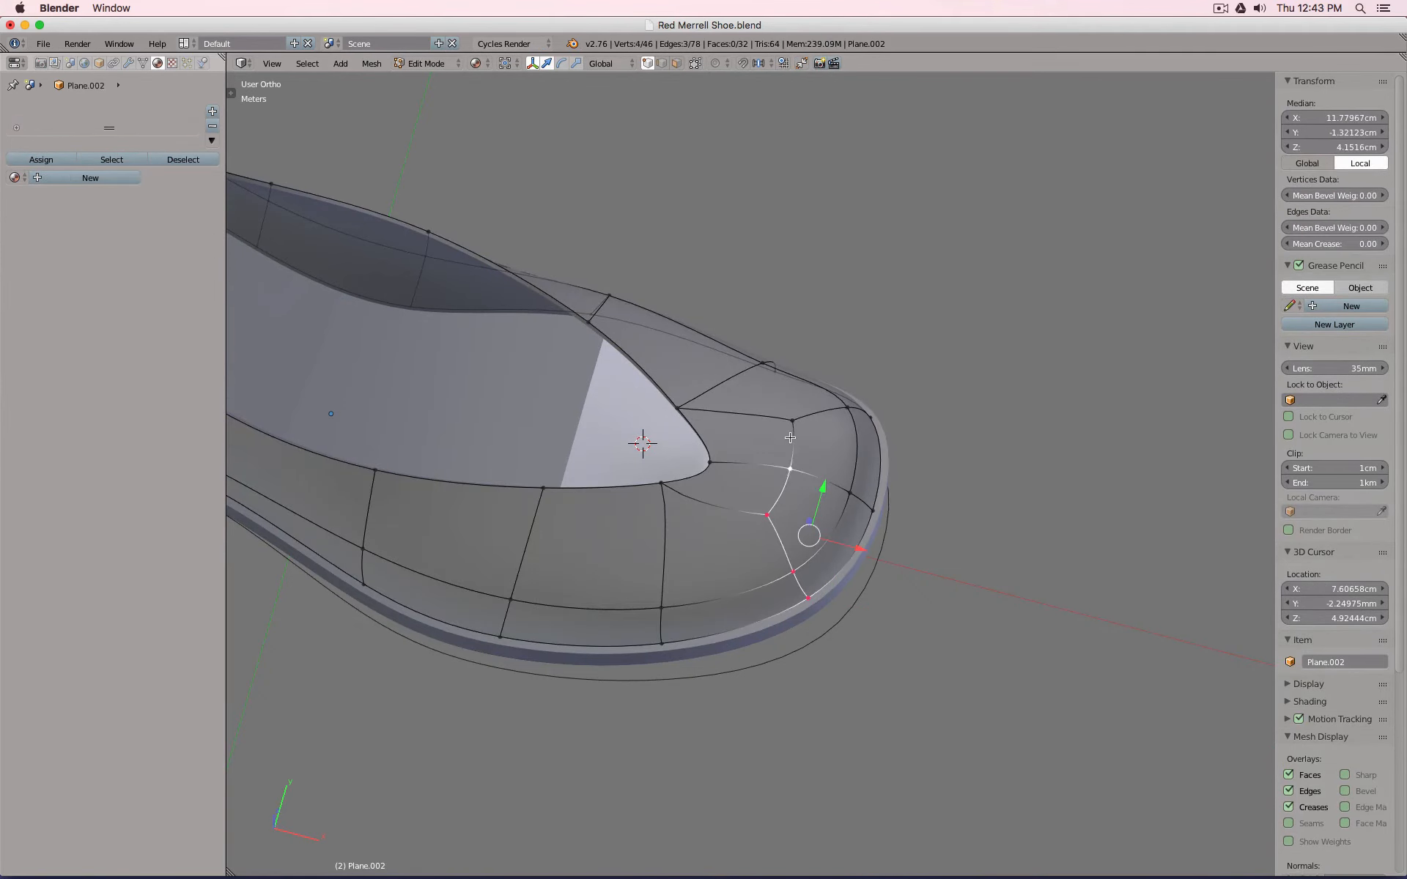
shift+right_click(793, 430)
shift+right_click(848, 407)
shift+right_click(849, 492)
shift+right_click(872, 511)
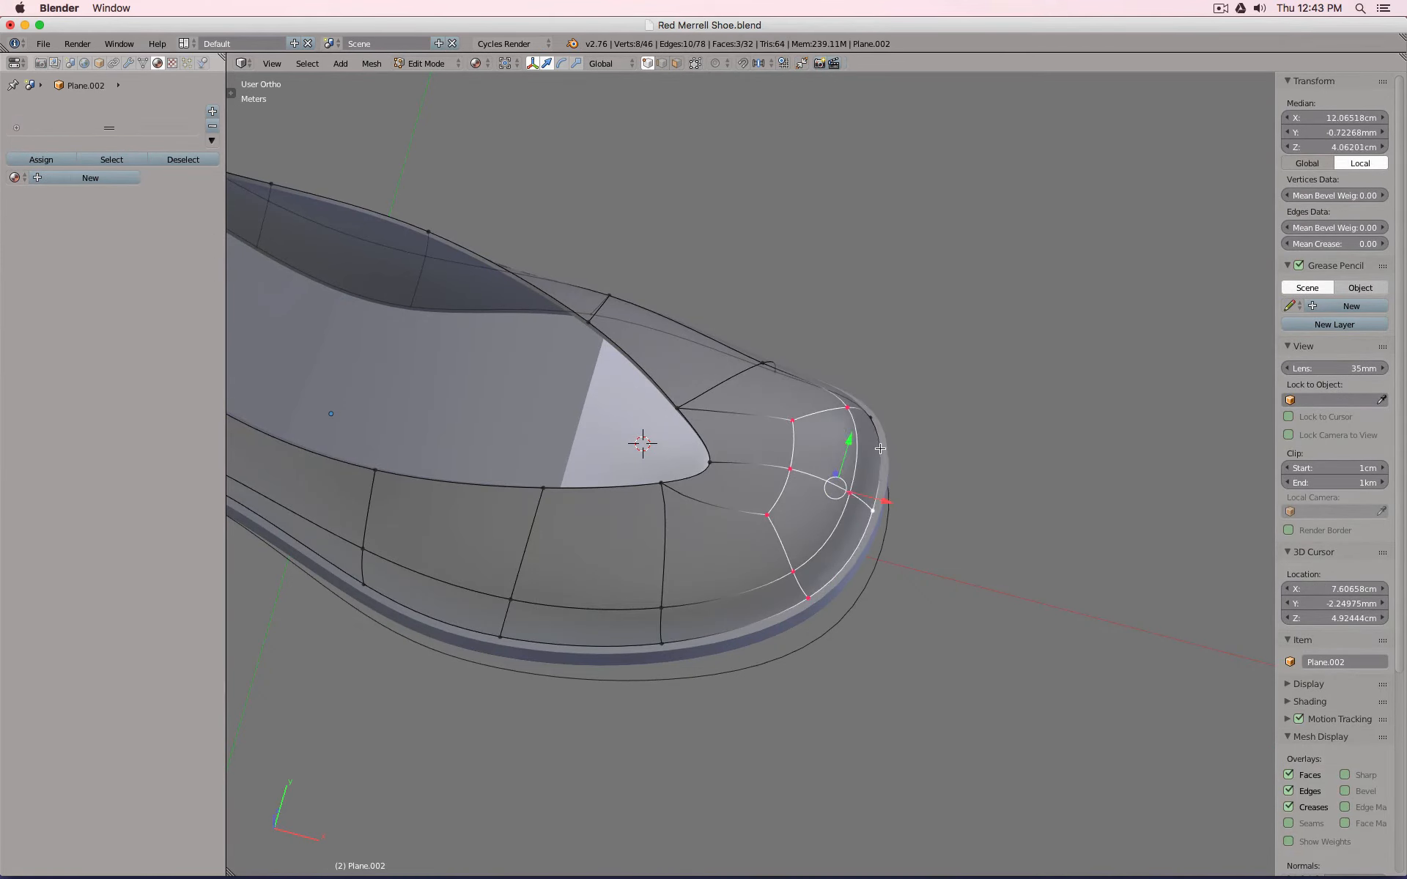
key(shift+d)
click(957, 427)
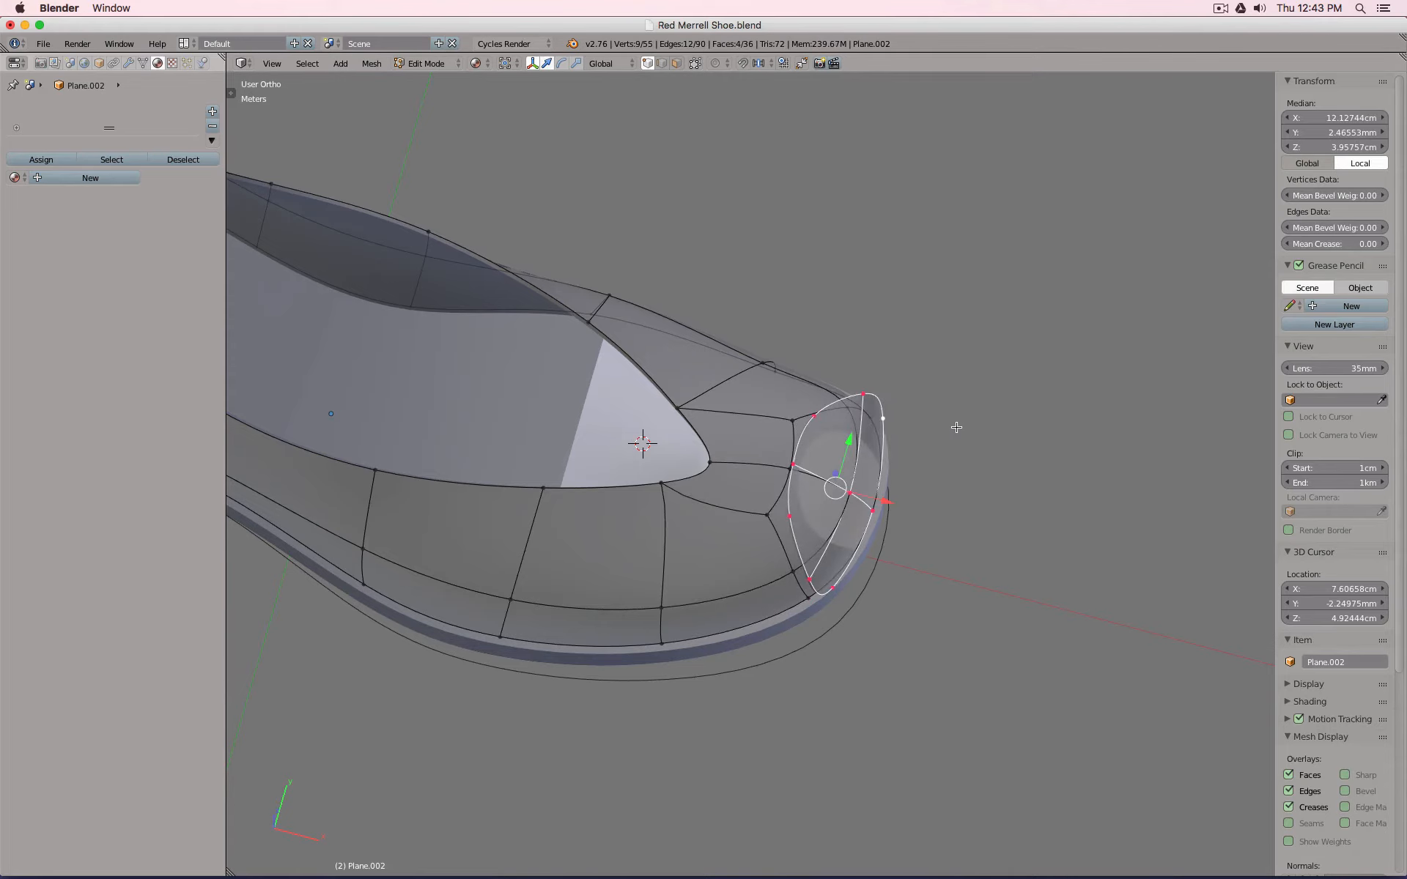
key(p)
click(945, 433)
key(Tab)
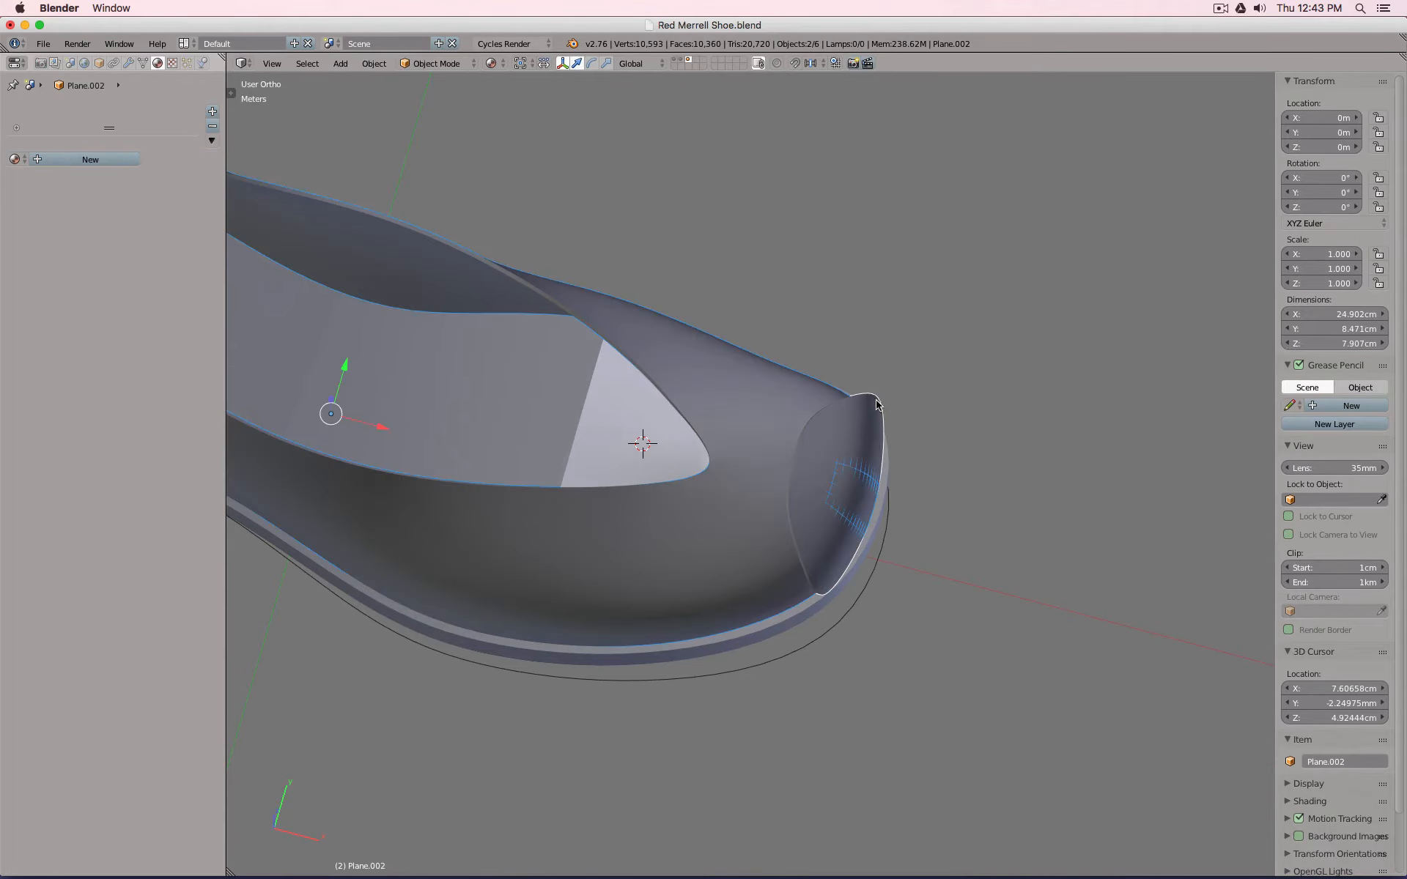
Add a Shrinkwrap modifier to the toe cap, place it above Solidify and target the shoe upper, Plane.002.
middle_drag(956, 382, 816, 405)
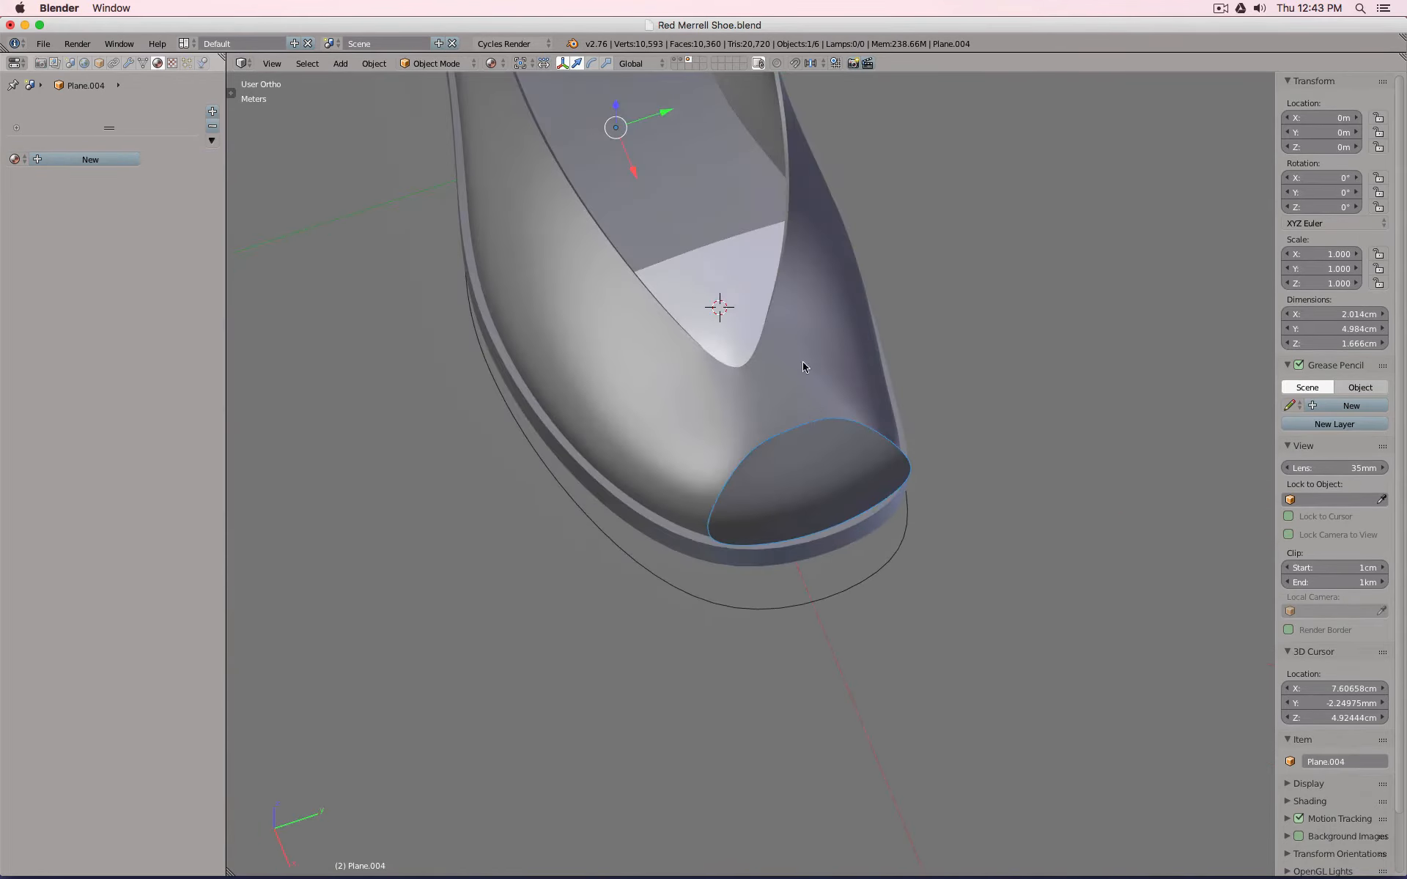
click(127, 64)
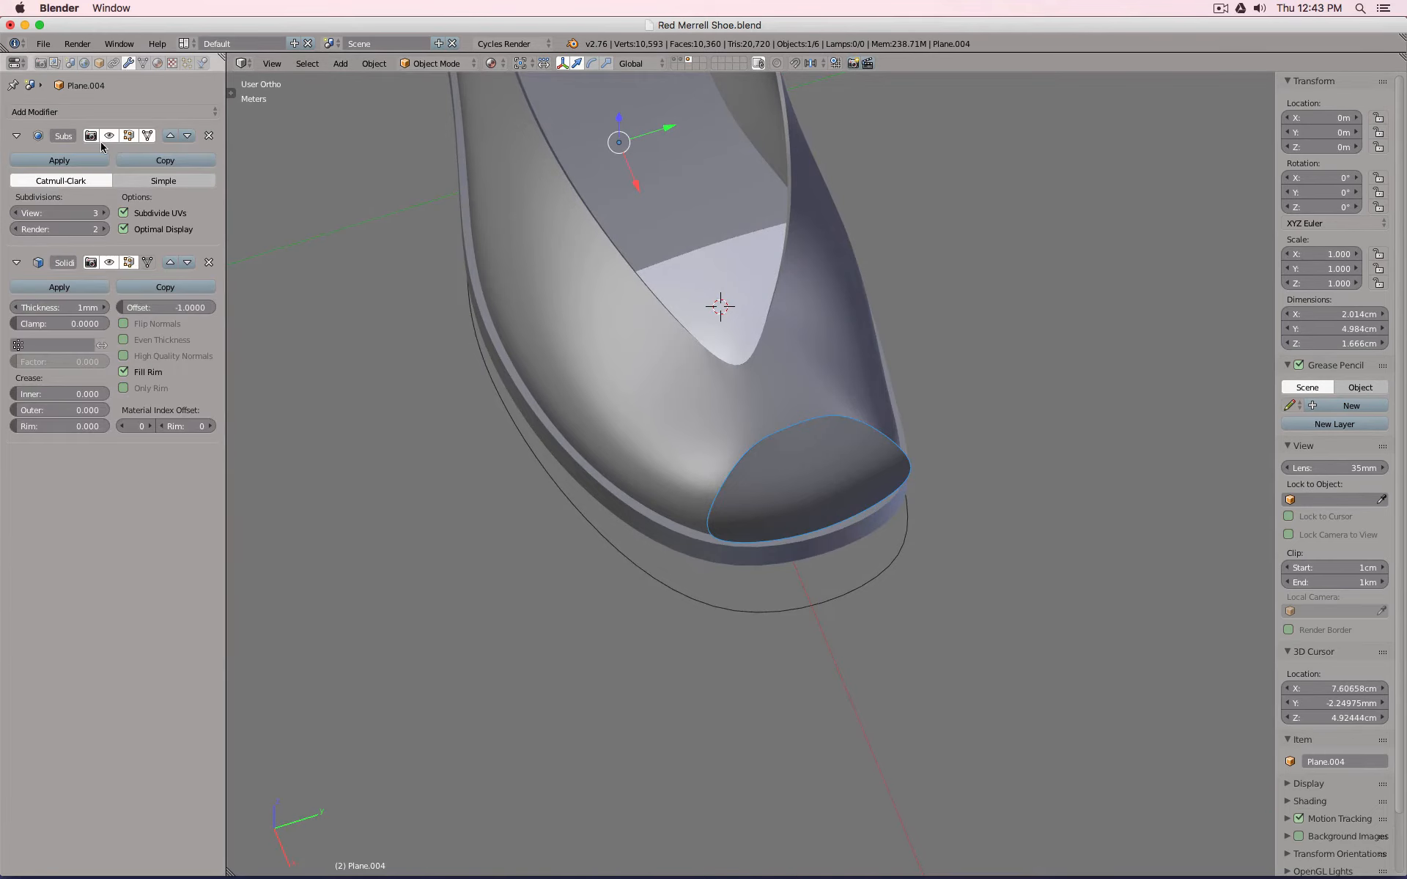
click(16, 263)
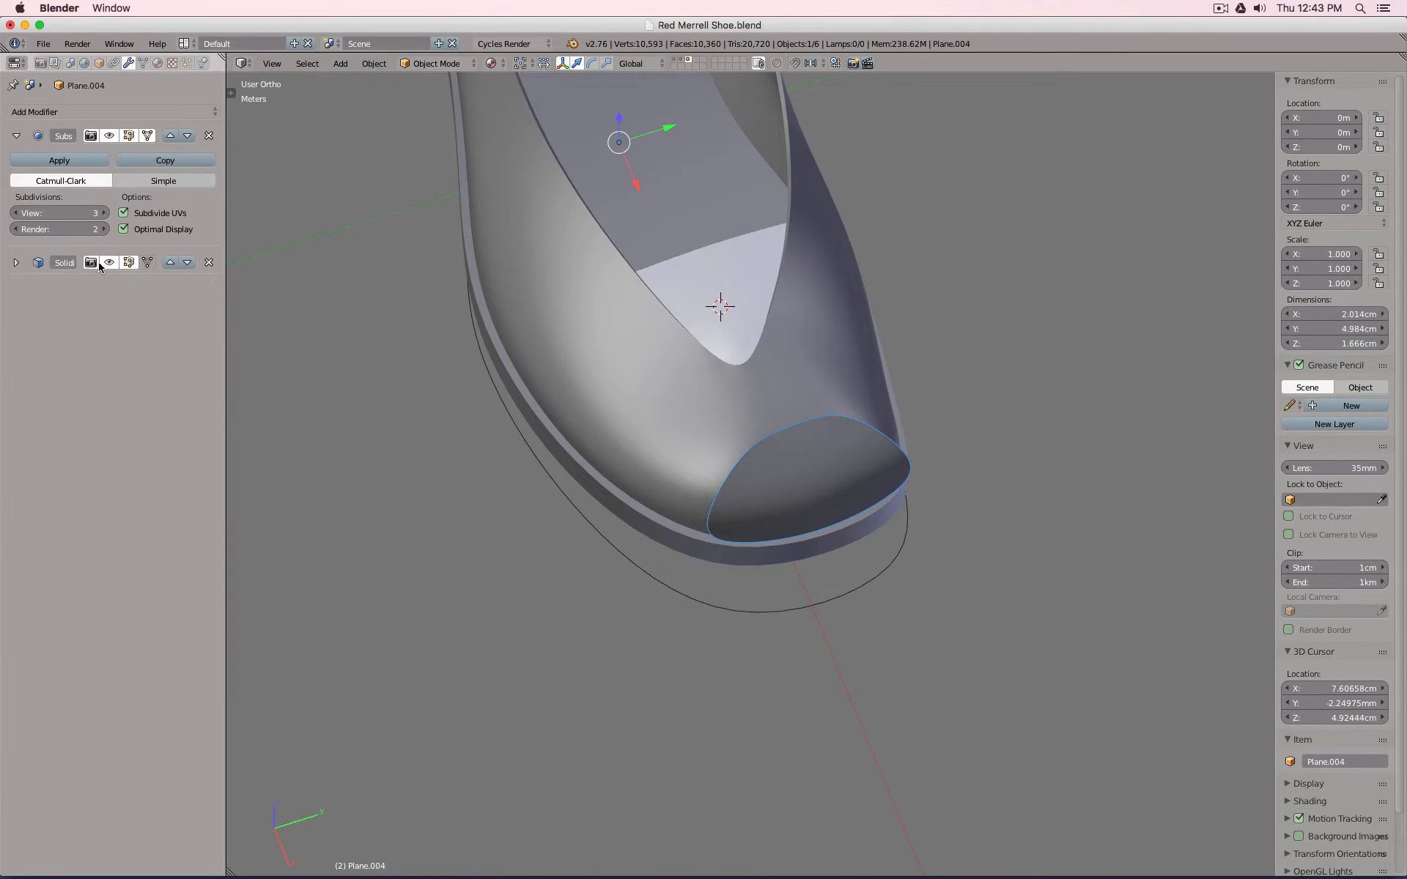
click(158, 112)
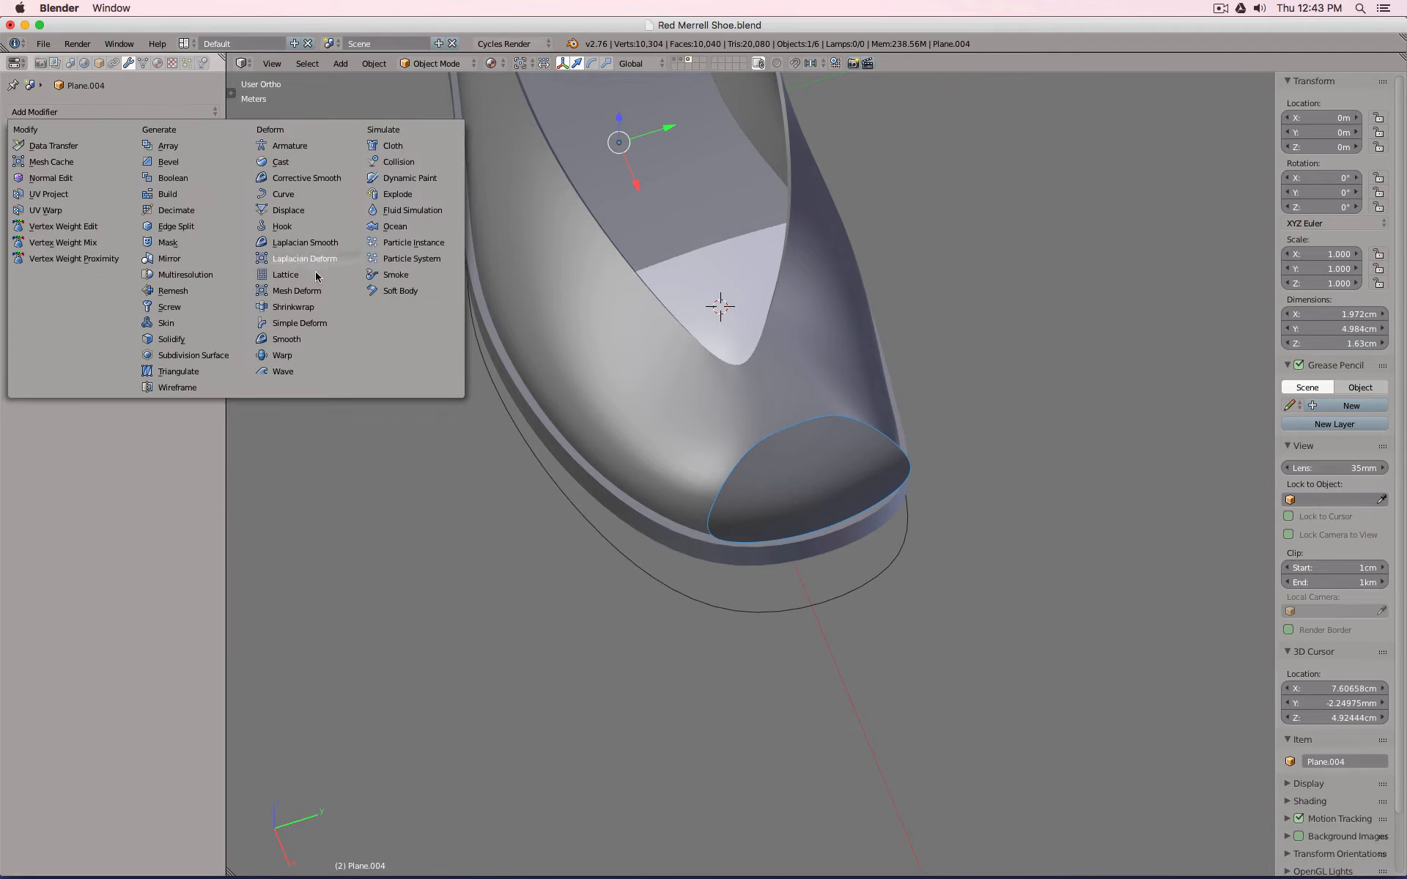
click(305, 307)
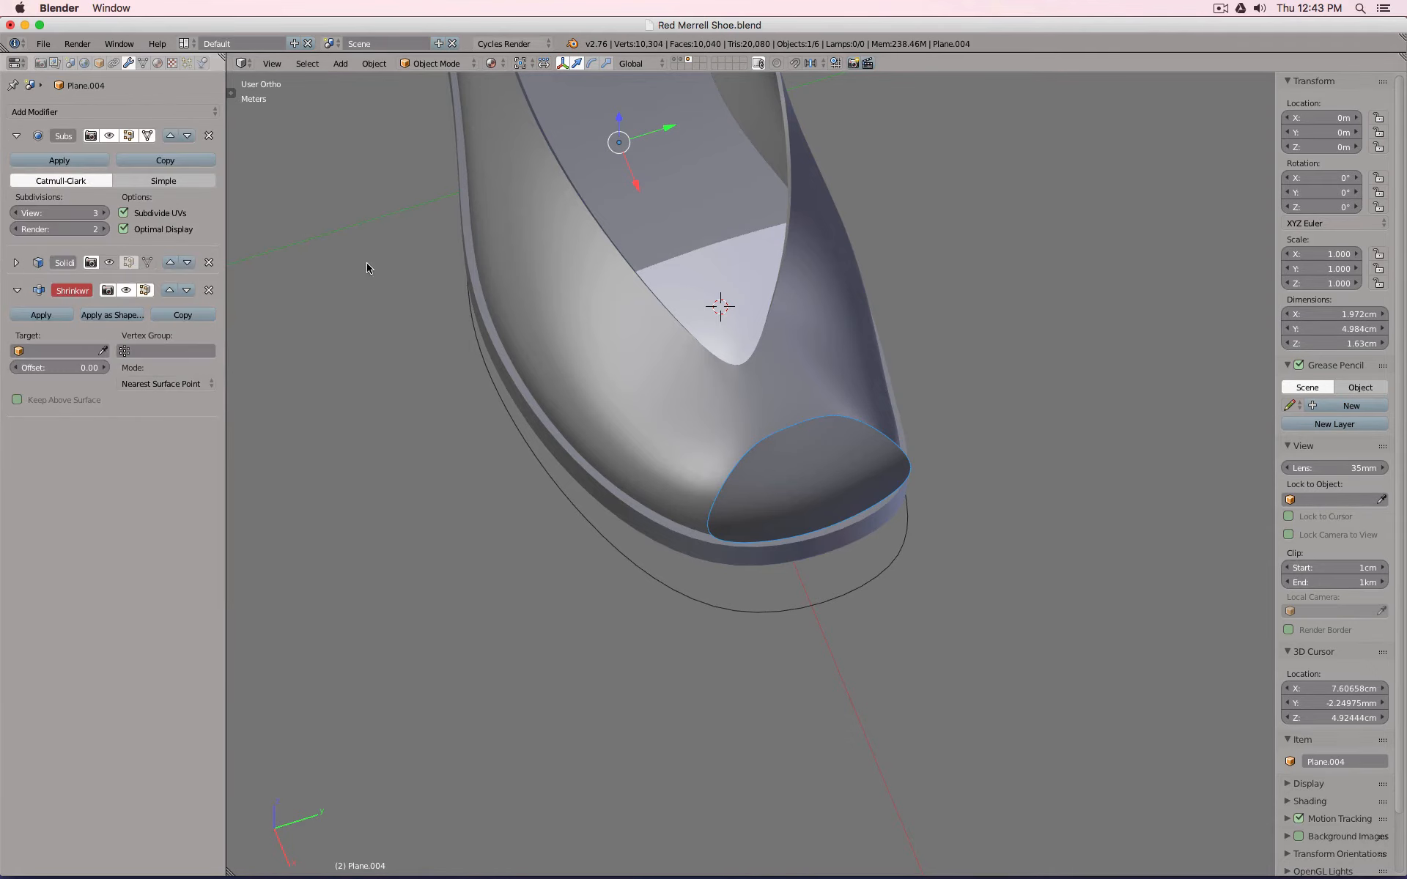
click(168, 290)
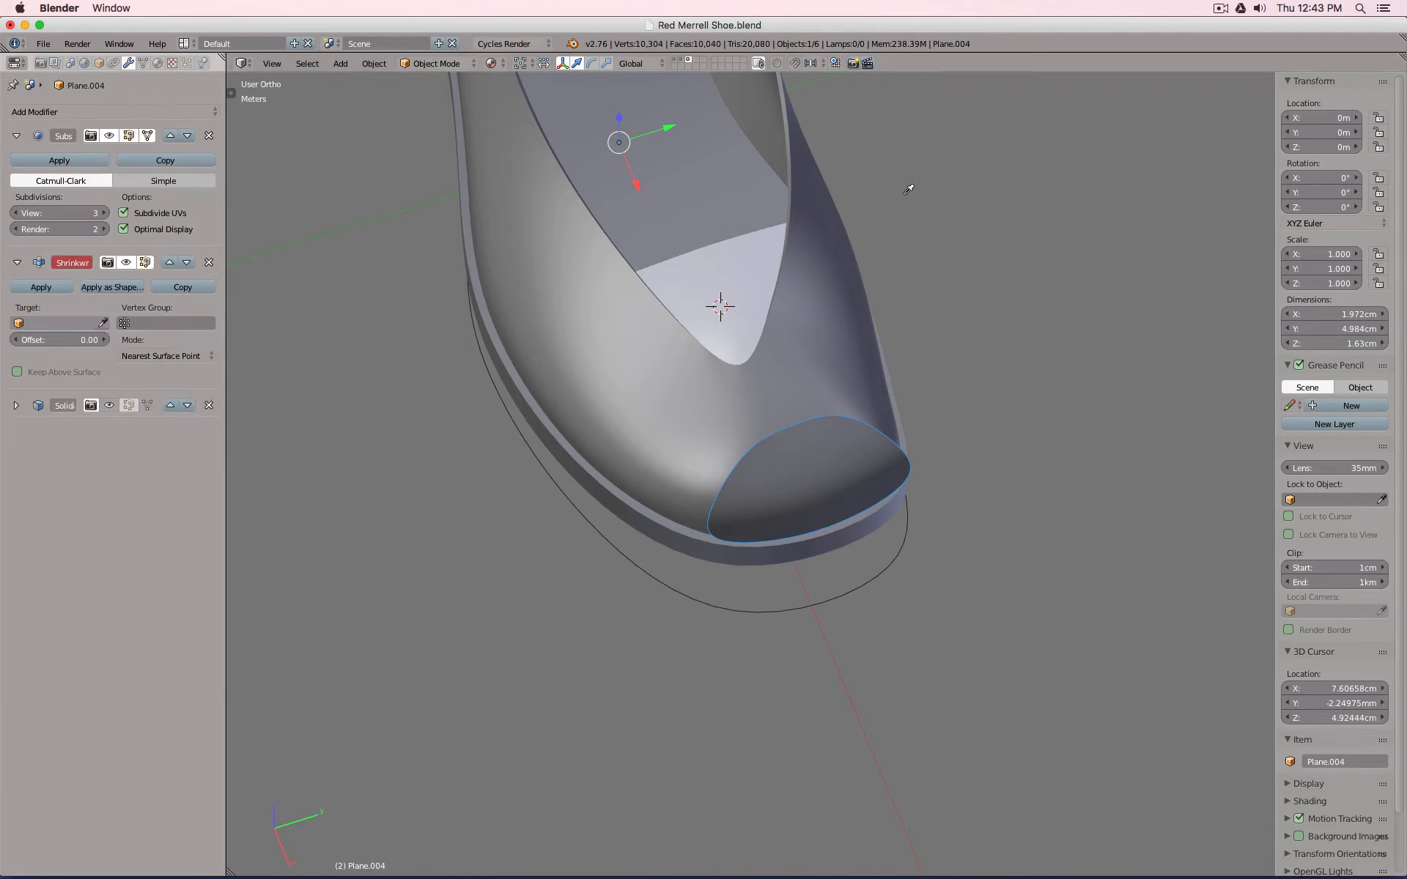
click(797, 150)
Set the toe cap's Shrinkwrap mode to Project and enable the Negative direction alongside Positive.
click(192, 356)
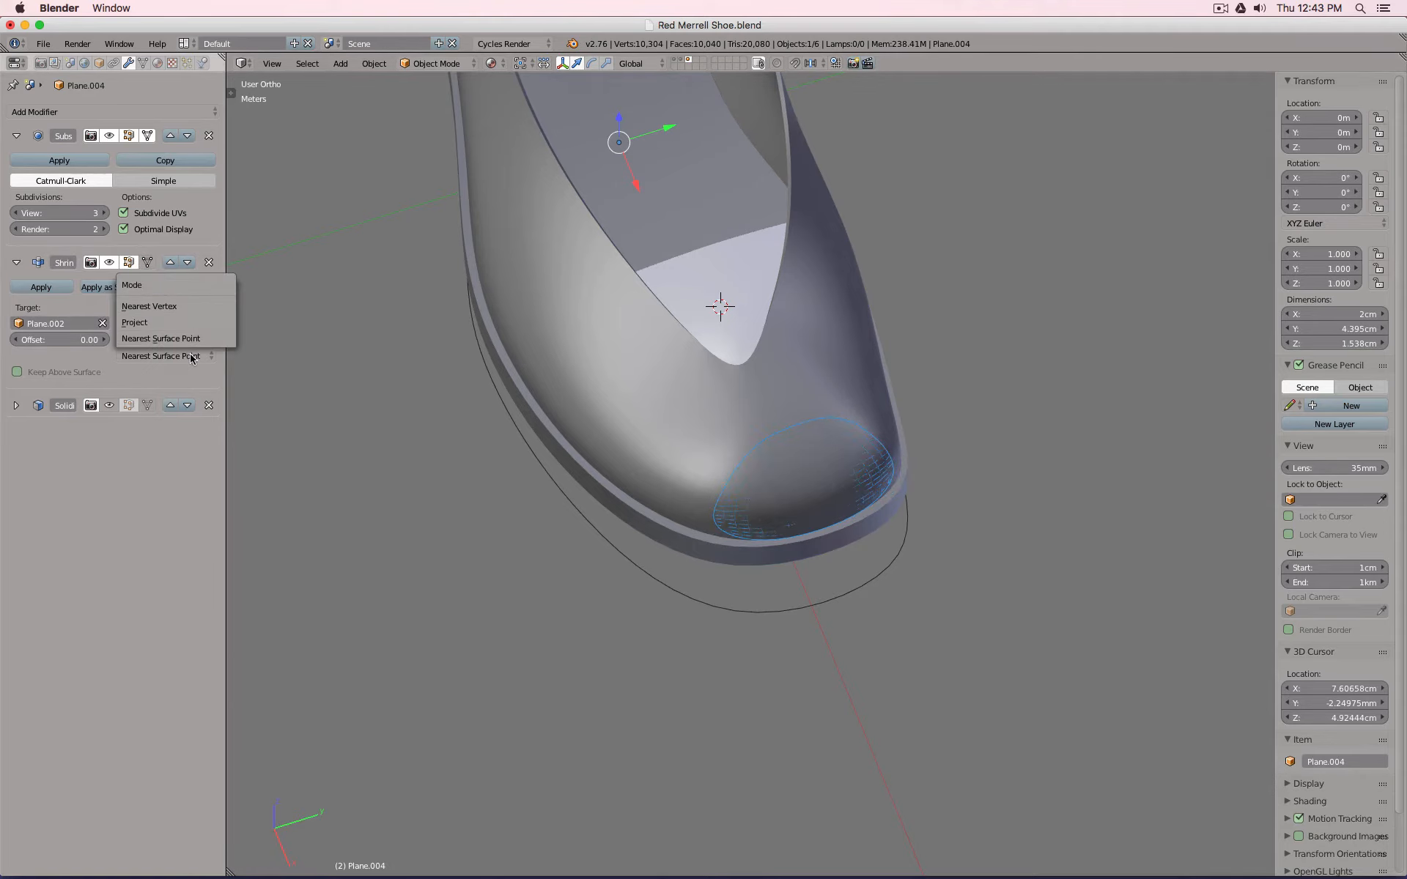
click(186, 323)
click(165, 406)
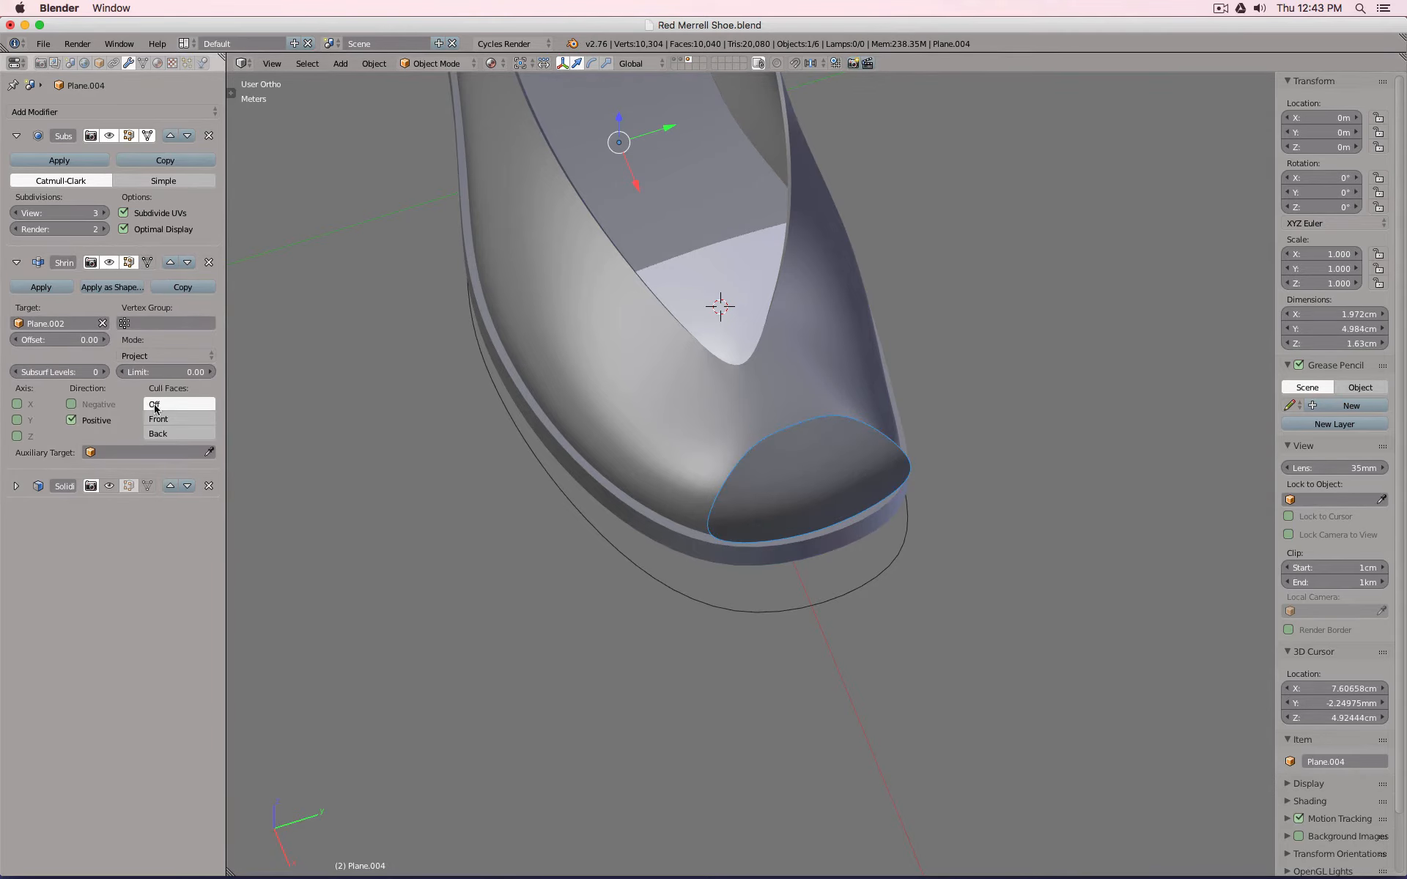
click(107, 407)
mouse_move(781, 358)
middle_down()
mouse_move(952, 305)
mouse_move(782, 330)
middle_up()
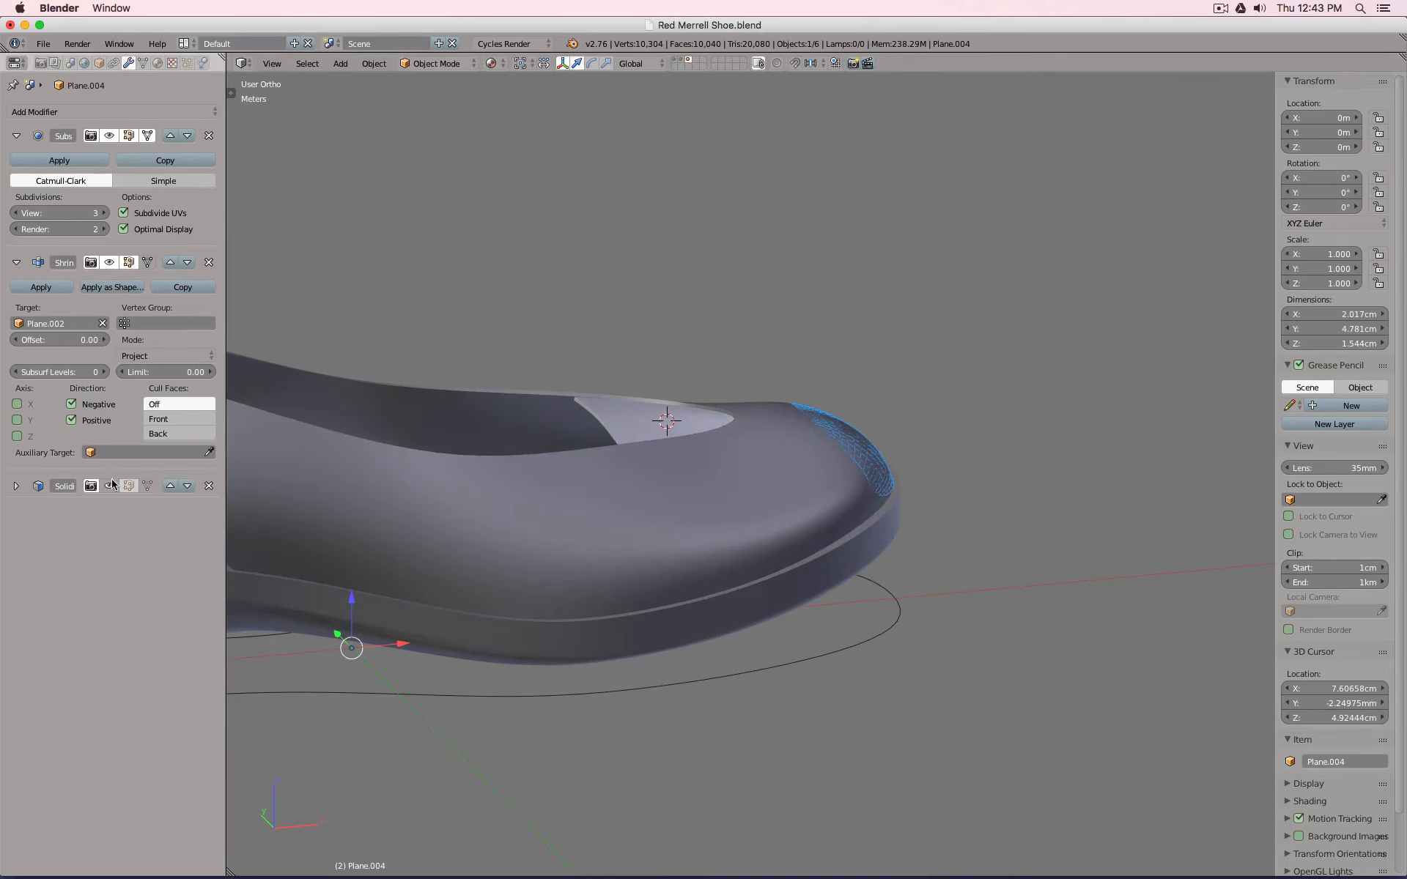
Re-enable Solidify's viewport display on the toe cap, set its offset to 1.0000 and turn on Even Thickness.
click(16, 487)
key(minus)
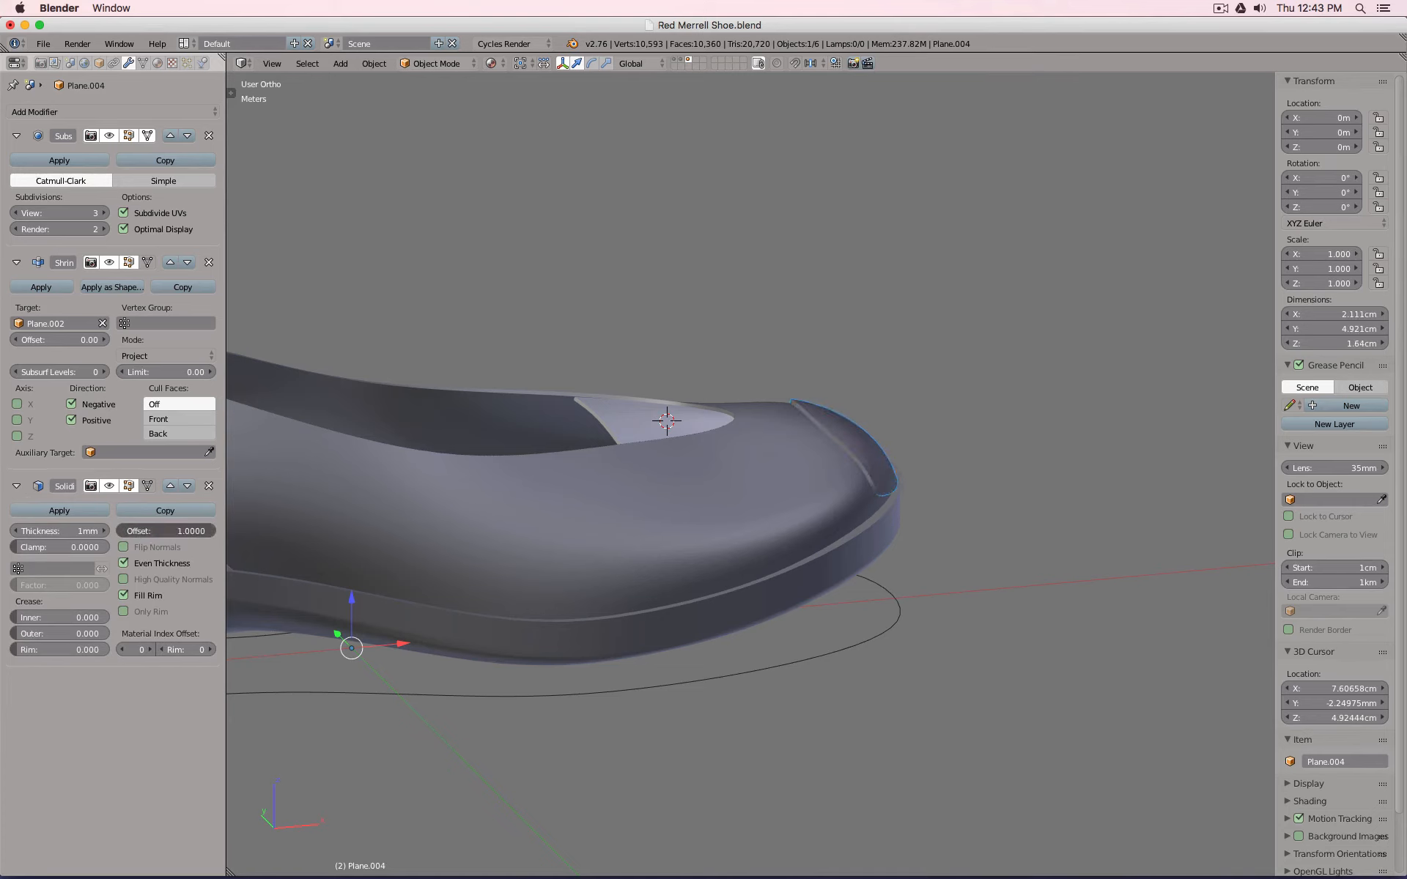
middle_drag(794, 408, 689, 381)
scroll(689, 381, up, 4)
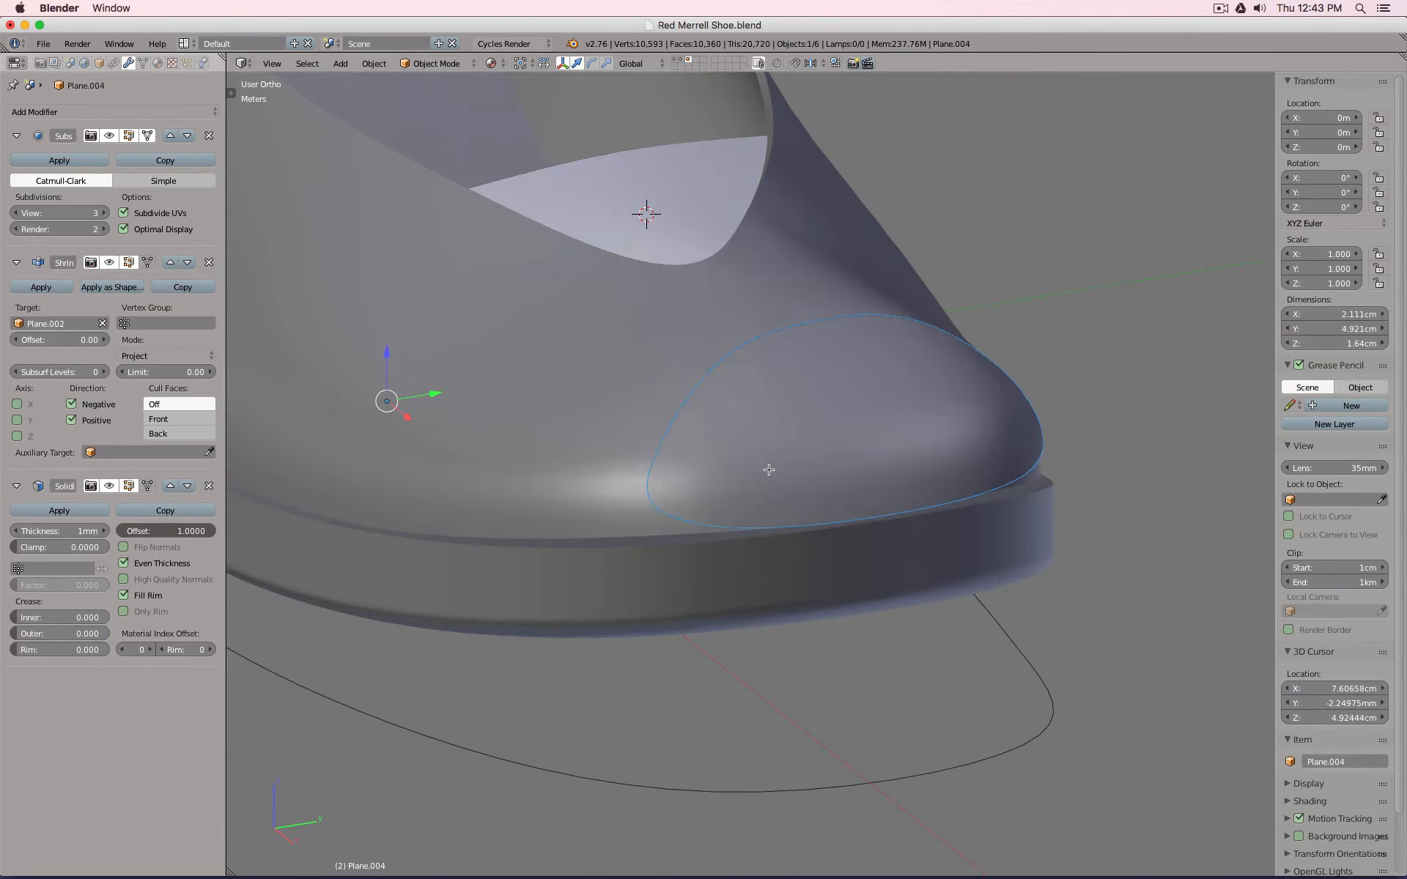
Select all outline vertices of the toe cap and fully crease the boundary edges.
key(Tab)
right_click(687, 526)
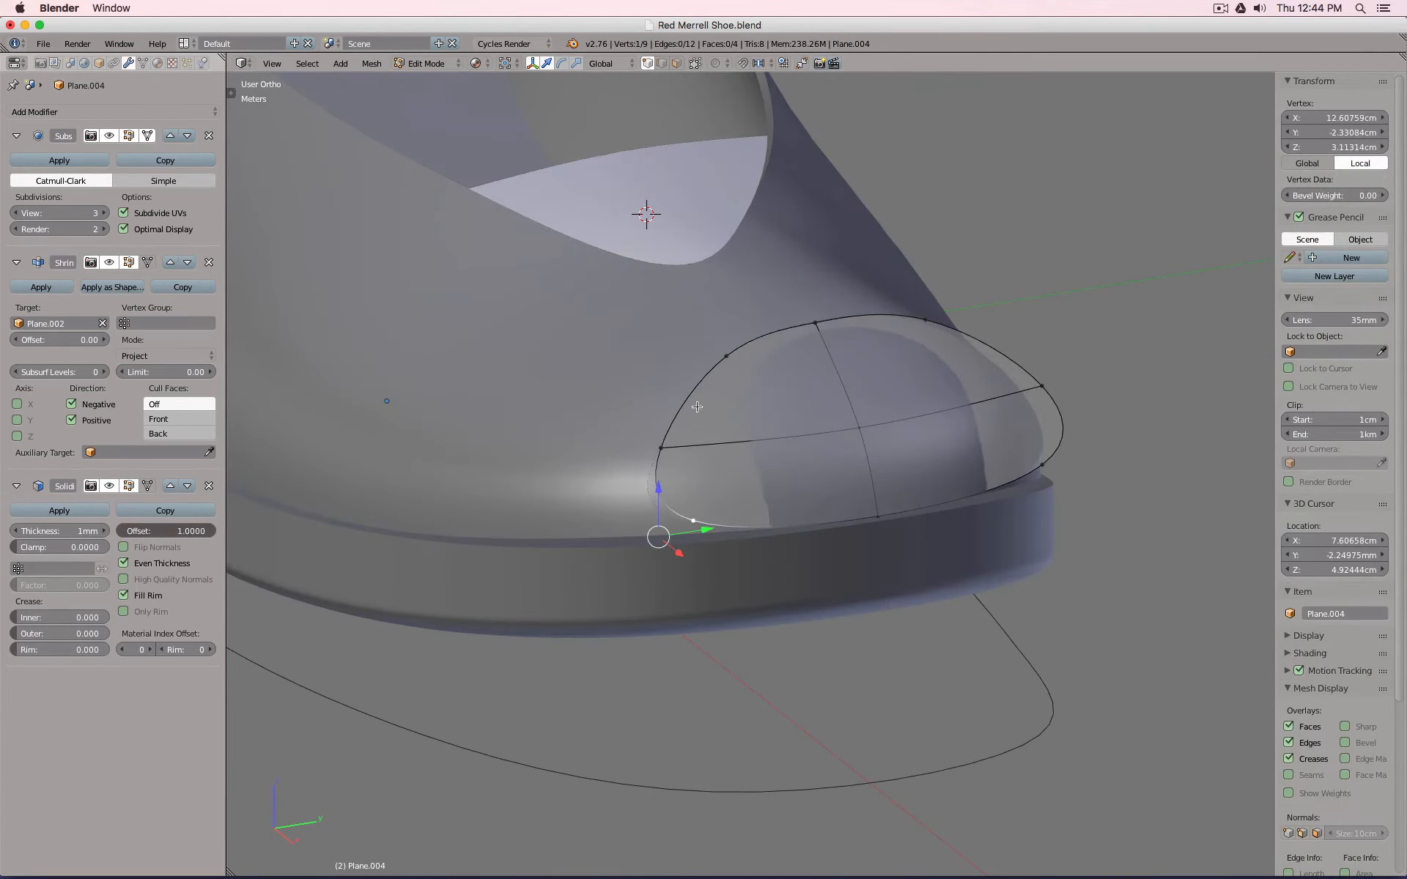
shift+right_click(661, 447)
shift+right_click(727, 356)
shift+right_click(815, 324)
shift+right_click(926, 320)
shift+right_click(1042, 376)
shift+right_click(872, 516)
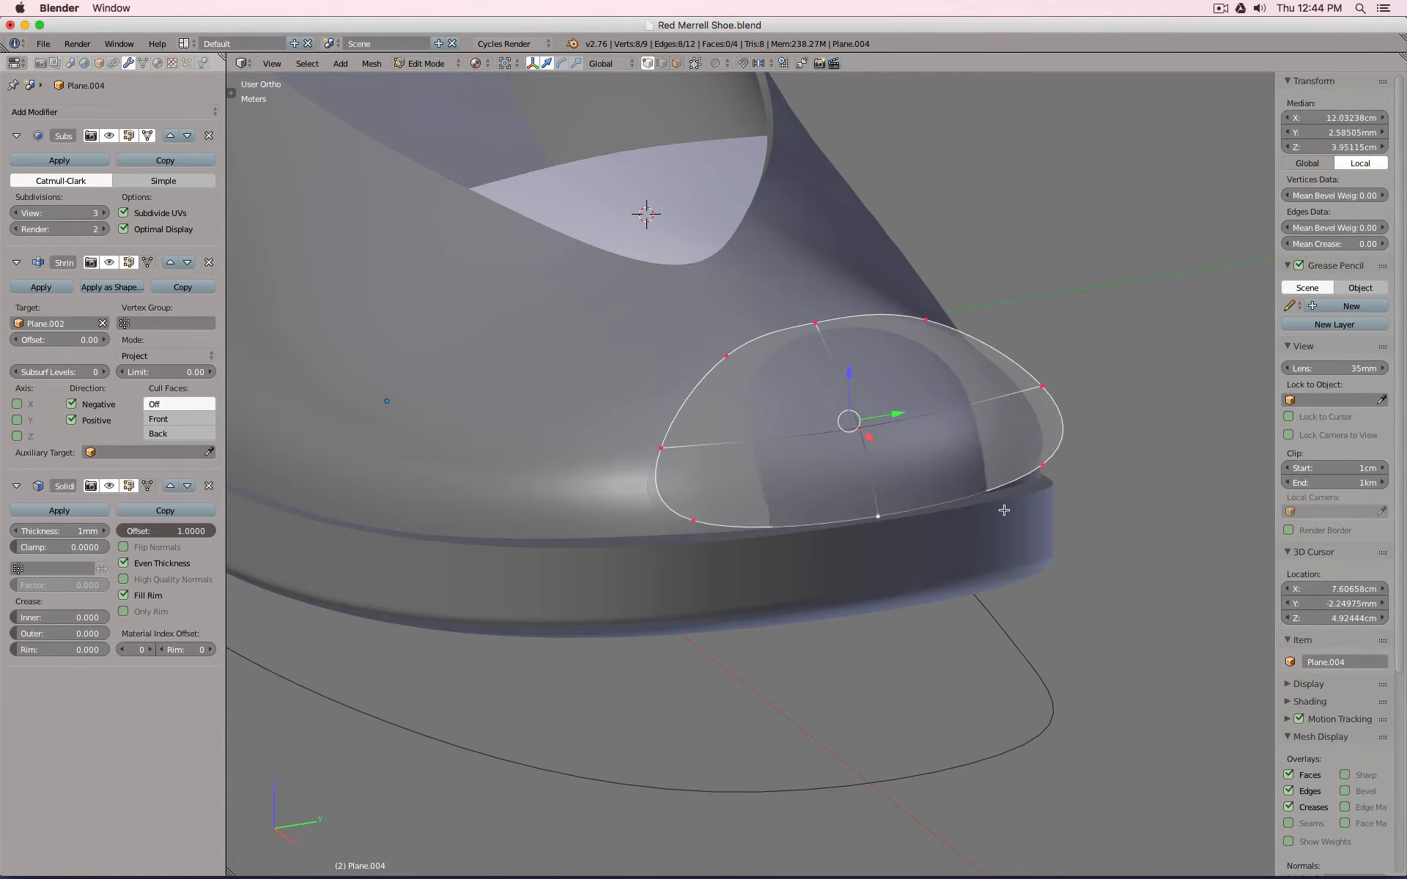
click(1004, 510)
key(Tab)
Reposition the outline vertices at the toe cap's lower corner on the negative-Y side to follow the shoe upper.
middle_drag(829, 449, 999, 544)
key(Tab)
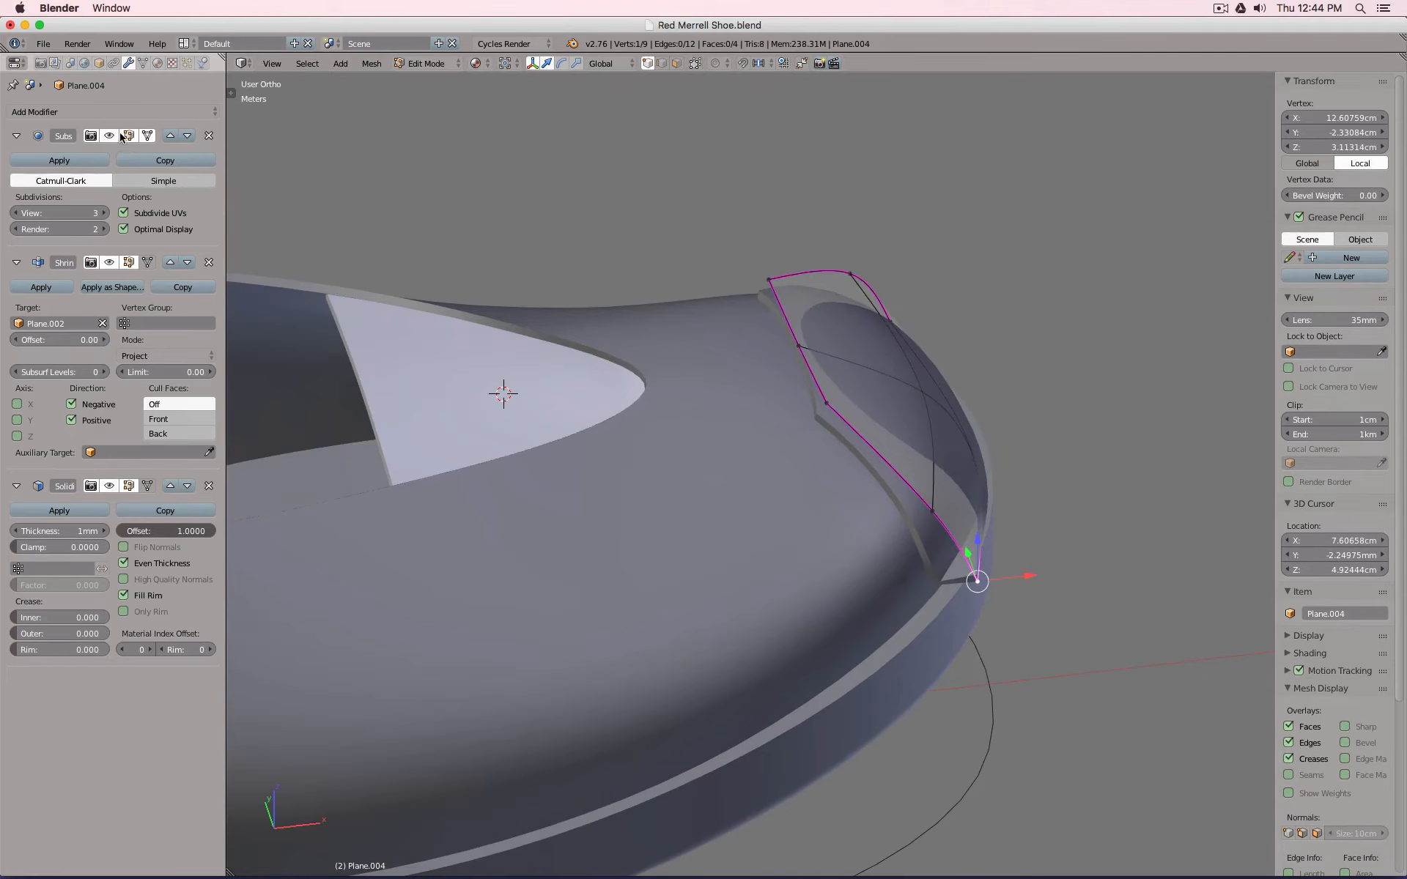
click(109, 137)
click(108, 137)
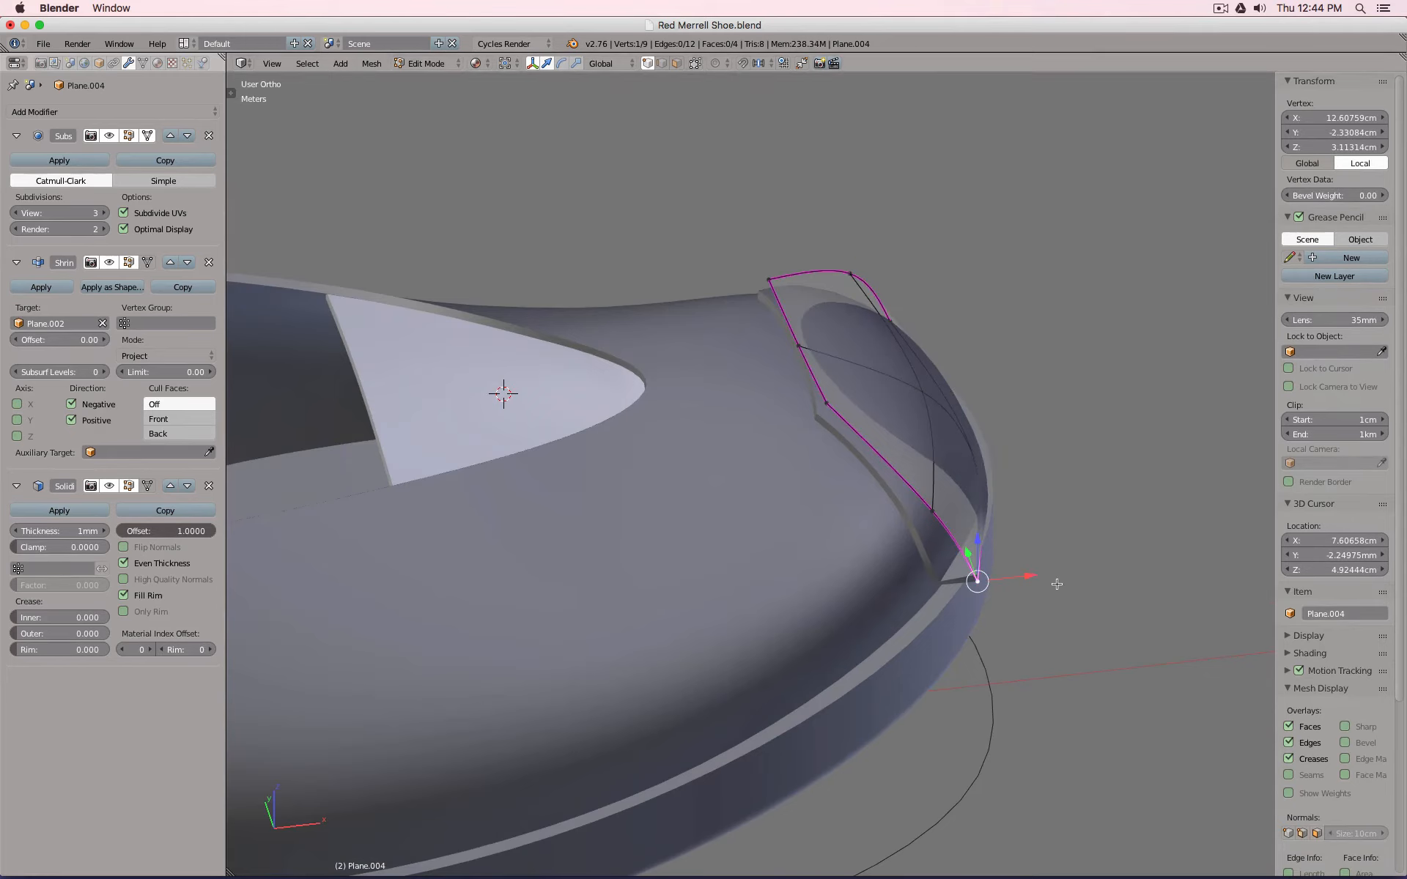
drag(1030, 577, 1003, 580)
middle_drag(1002, 580, 901, 598)
right_click(921, 554)
drag(949, 575, 965, 590)
middle_drag(936, 571, 840, 497)
right_click(886, 488)
drag(945, 507, 917, 508)
click(917, 508)
Pull the outline vertices at the toe cap's lower corner on the positive-Y side inward and back to match the opposite side.
middle_drag(916, 509, 693, 482)
key(Tab)
key(Tab)
right_click(612, 500)
drag(570, 496, 606, 493)
middle_drag(606, 493, 640, 555)
right_click(624, 508)
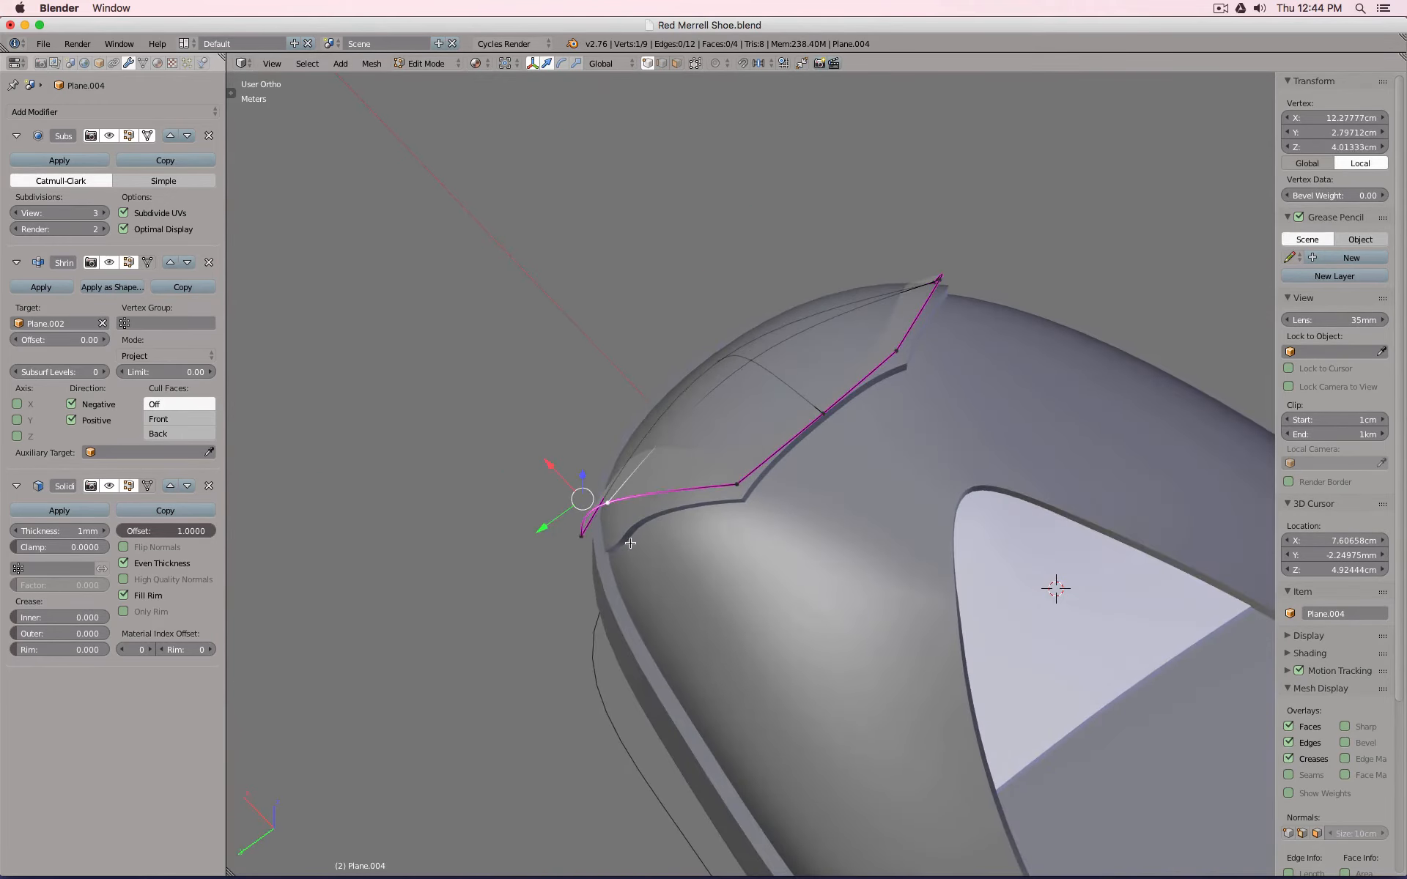
key(KP_7)
key(g)
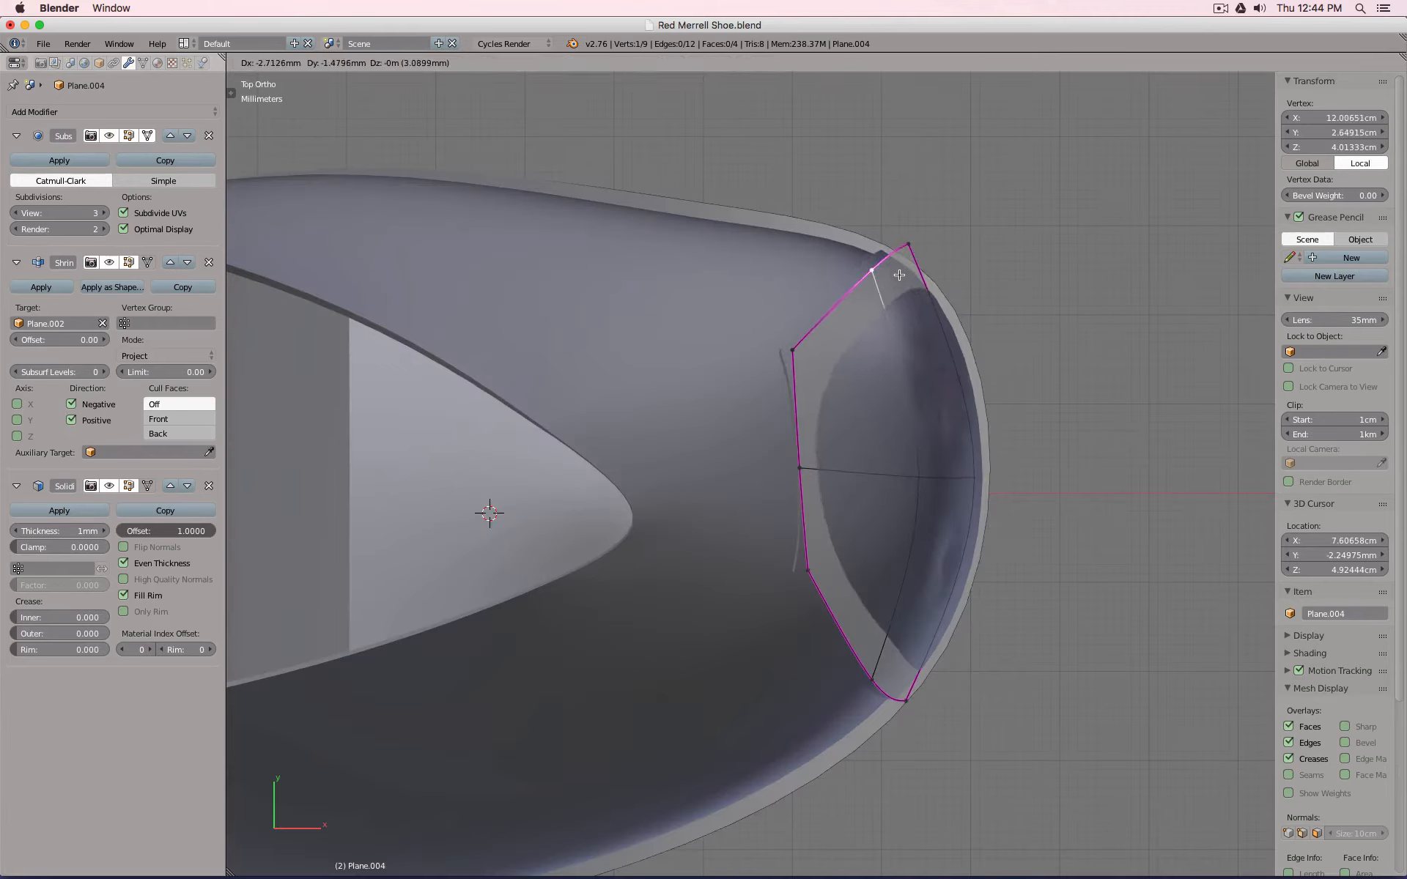
click(895, 284)
right_click(916, 243)
key(g)
click(901, 250)
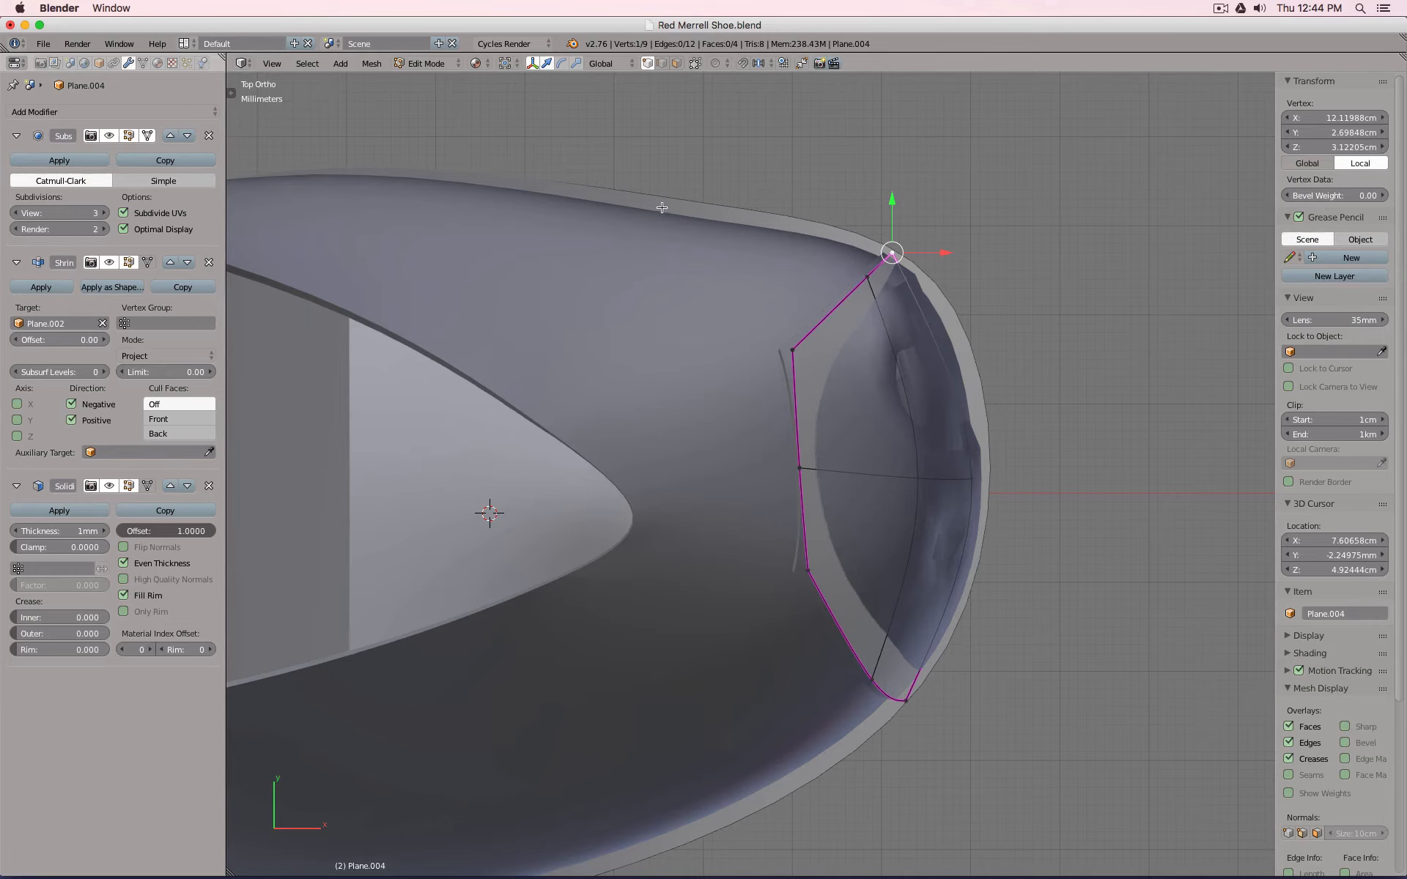
Remove the crease from all toe-cap edges with a crease value of -1.
key(a)
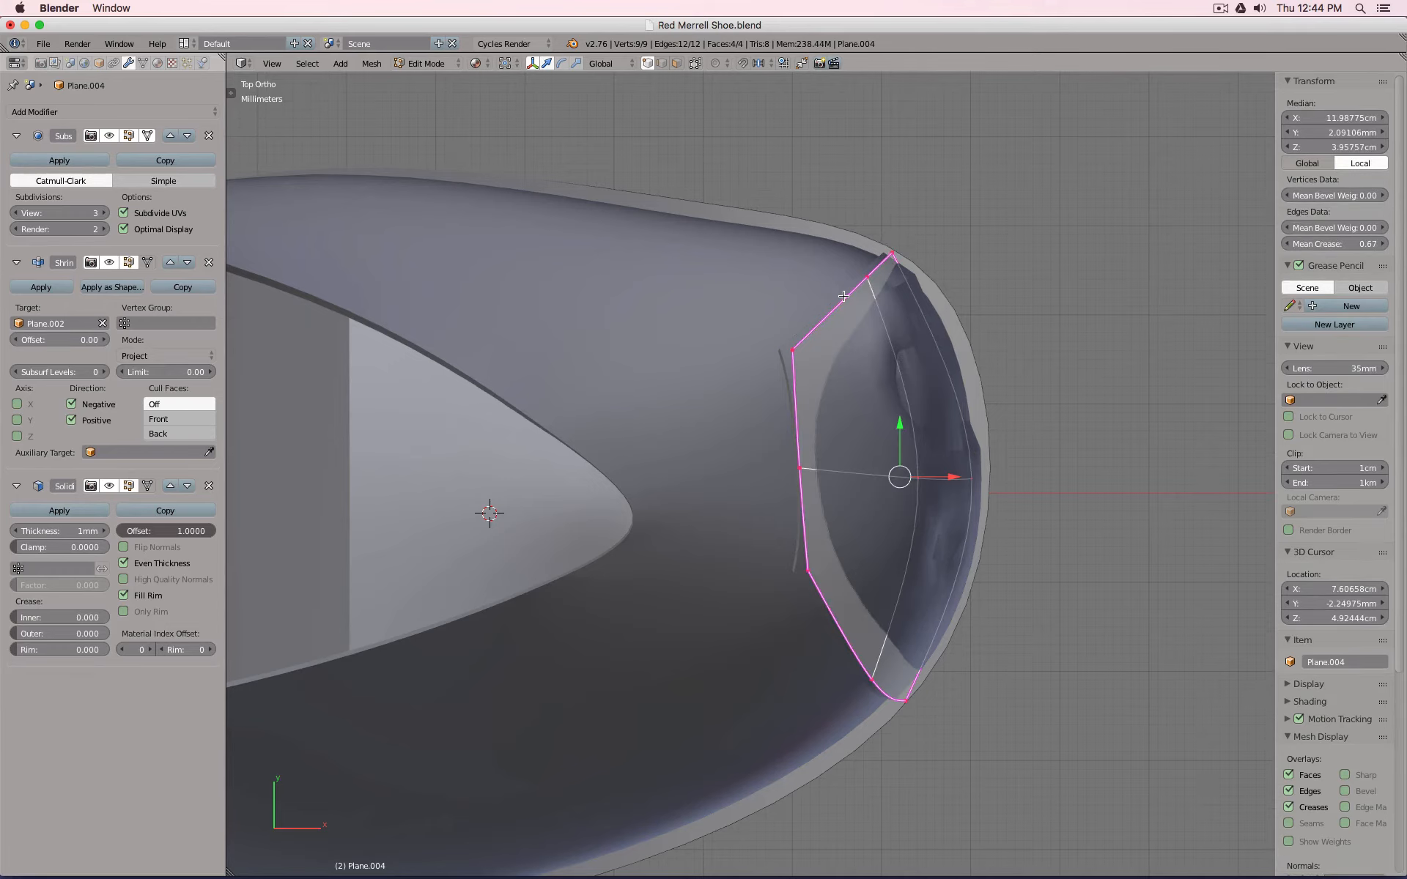
key(shift+e)
text(-1)
key(Return)
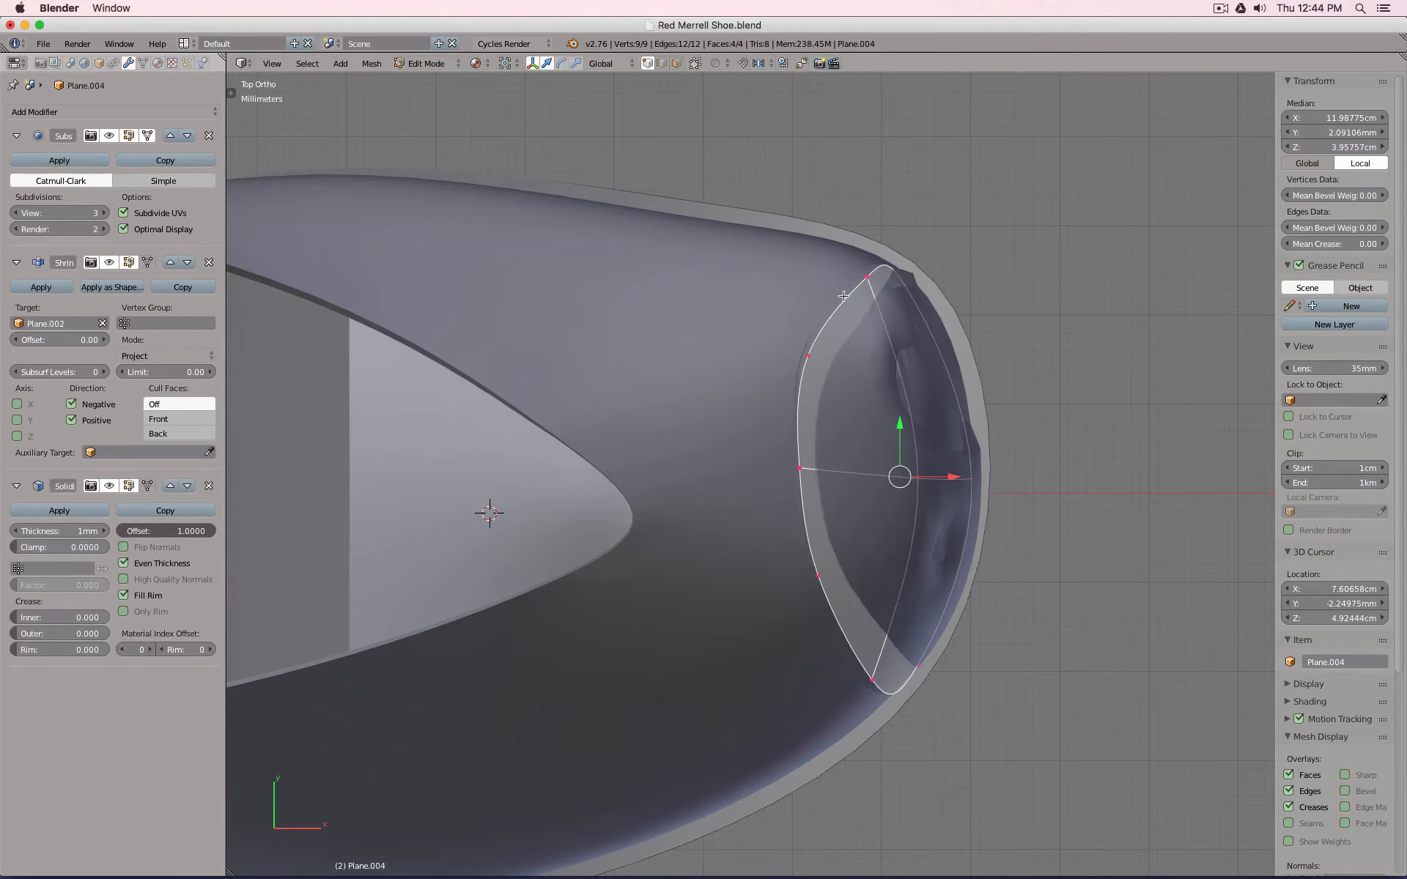
Hide Shrinkwrap and Solidify in the viewport and move the toe cap's centre vertex forward along X.
click(108, 263)
click(109, 486)
middle_drag(967, 341, 924, 297)
middle_drag(952, 550, 995, 464)
key(a)
middle_drag(986, 387, 713, 530)
right_click(922, 435)
key(g)
key(x)
click(1041, 402)
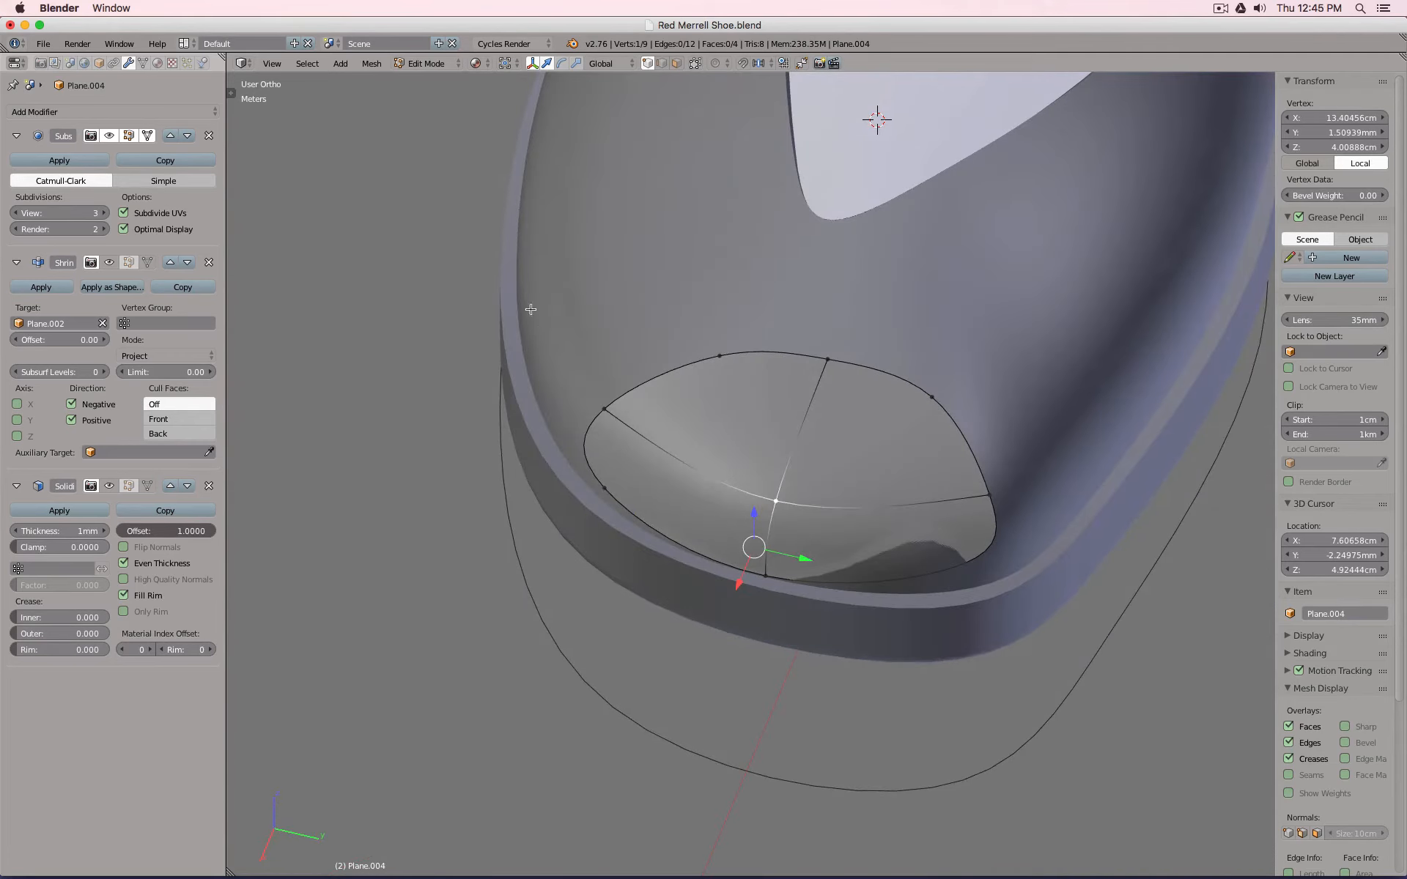
Lower the toe cap's Subdivision Surface view level to 1 and apply the modifier.
click(16, 212)
click(16, 212)
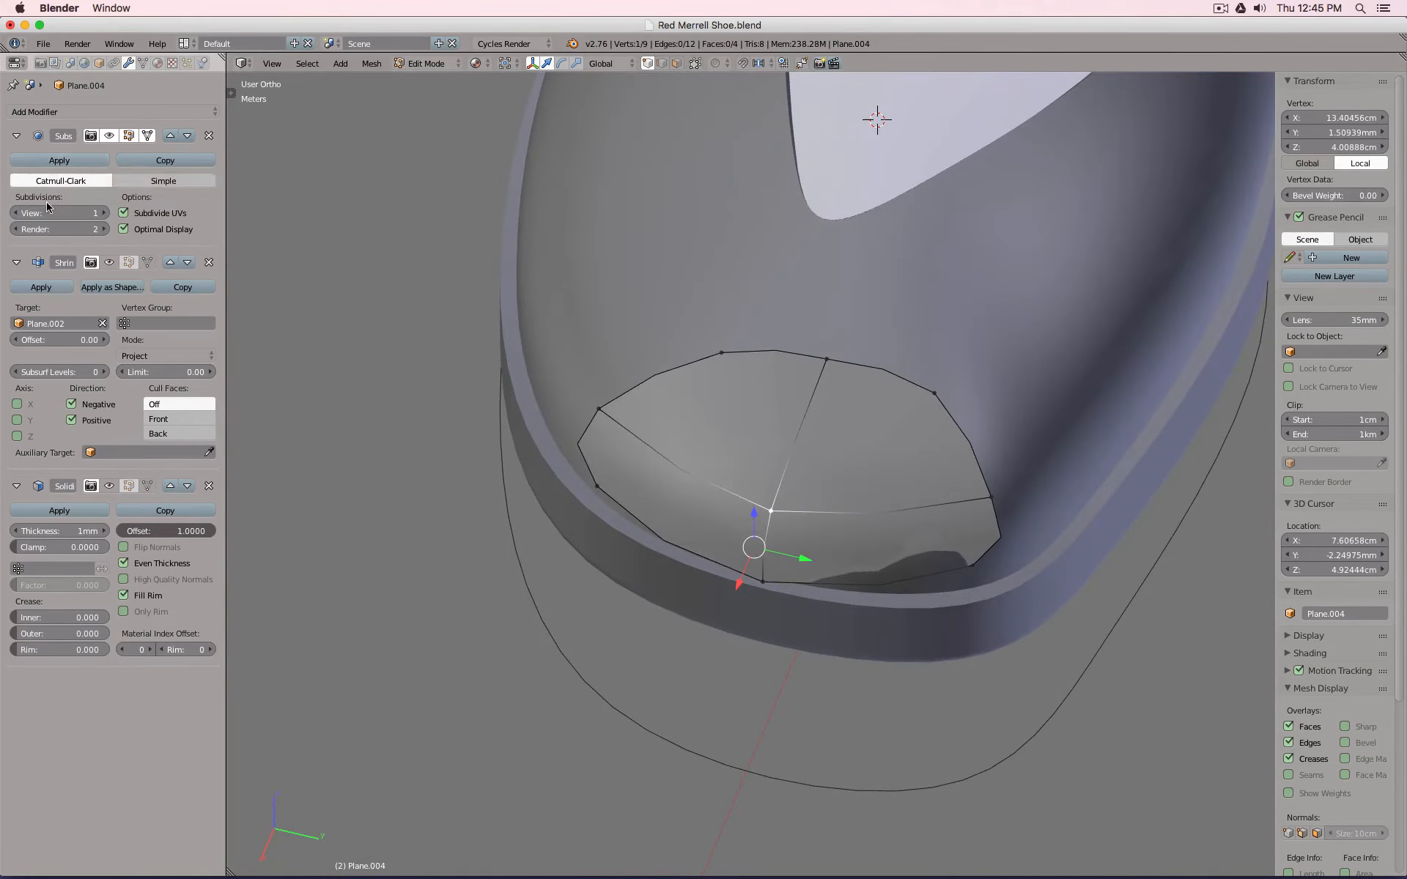
click(60, 161)
key(Tab)
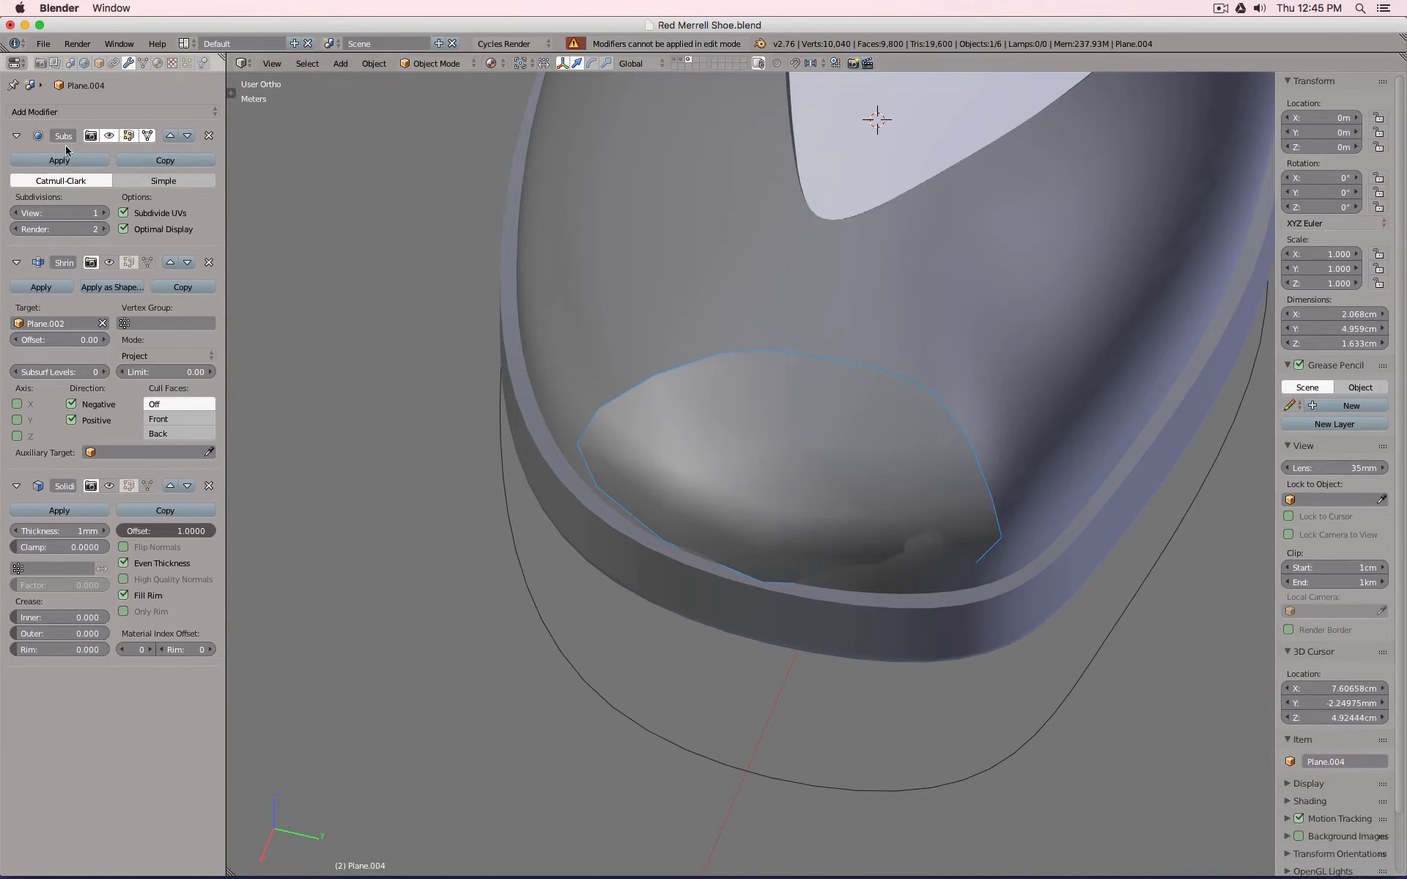
click(59, 160)
From the top view, move the inner vertex rows on both sides of the toe cap slightly outward.
key(Tab)
middle_drag(825, 374, 781, 432)
key(KP_7)
key(a)
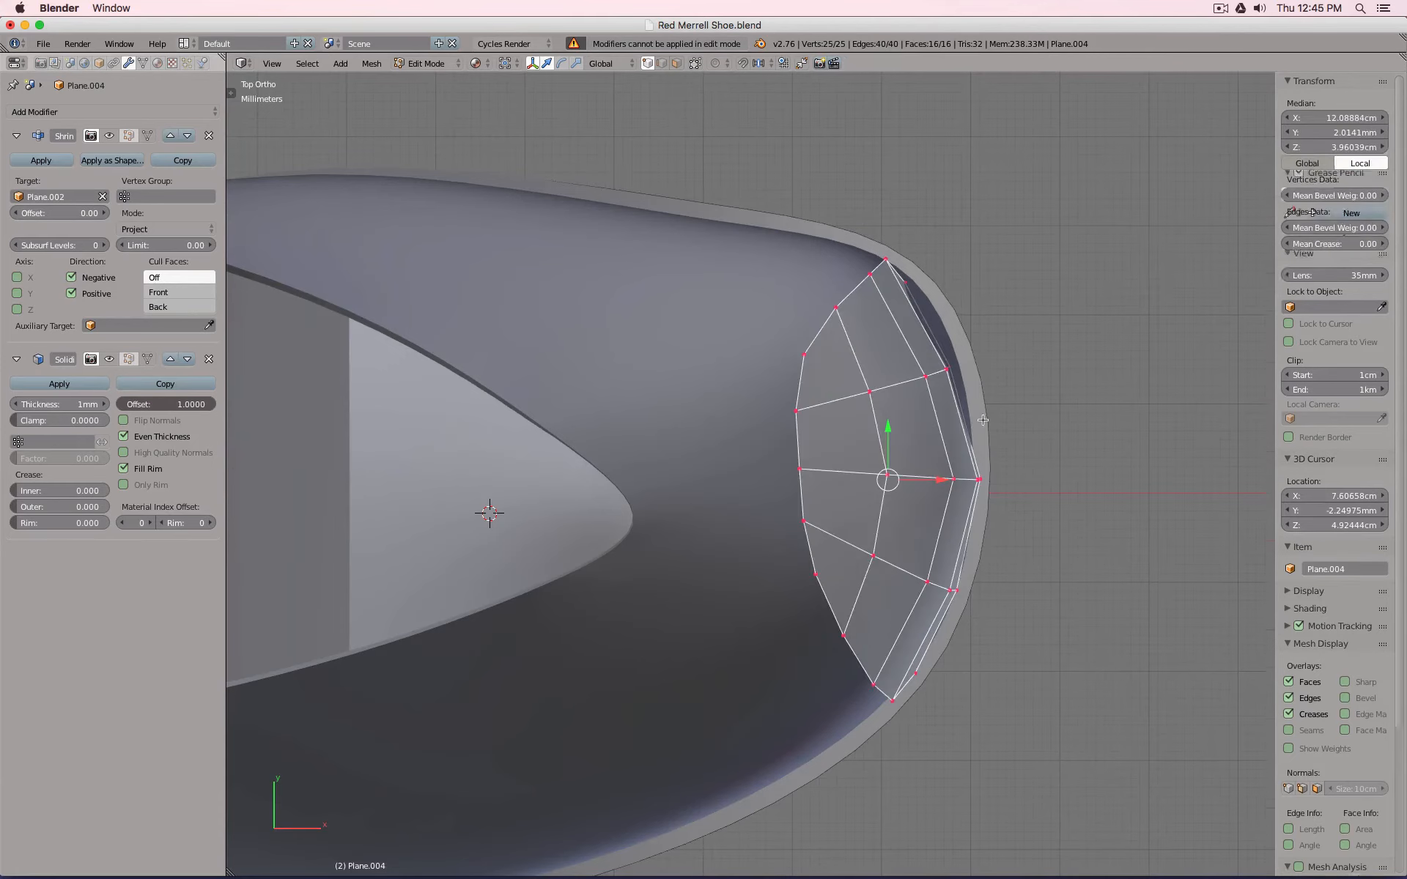
key(a)
key(b)
drag(982, 358, 855, 408)
key(g)
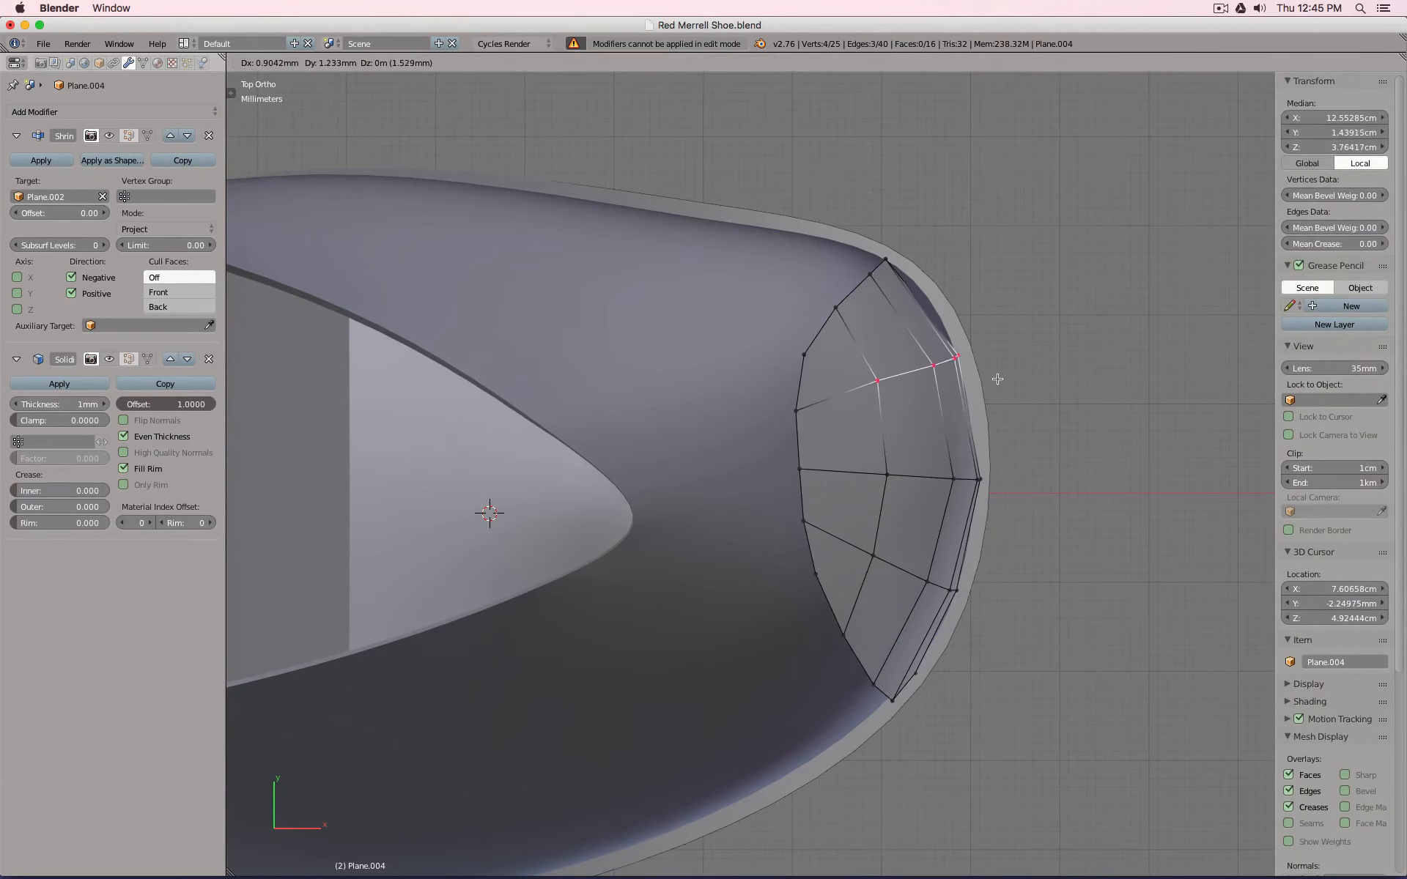
click(977, 609)
key(g)
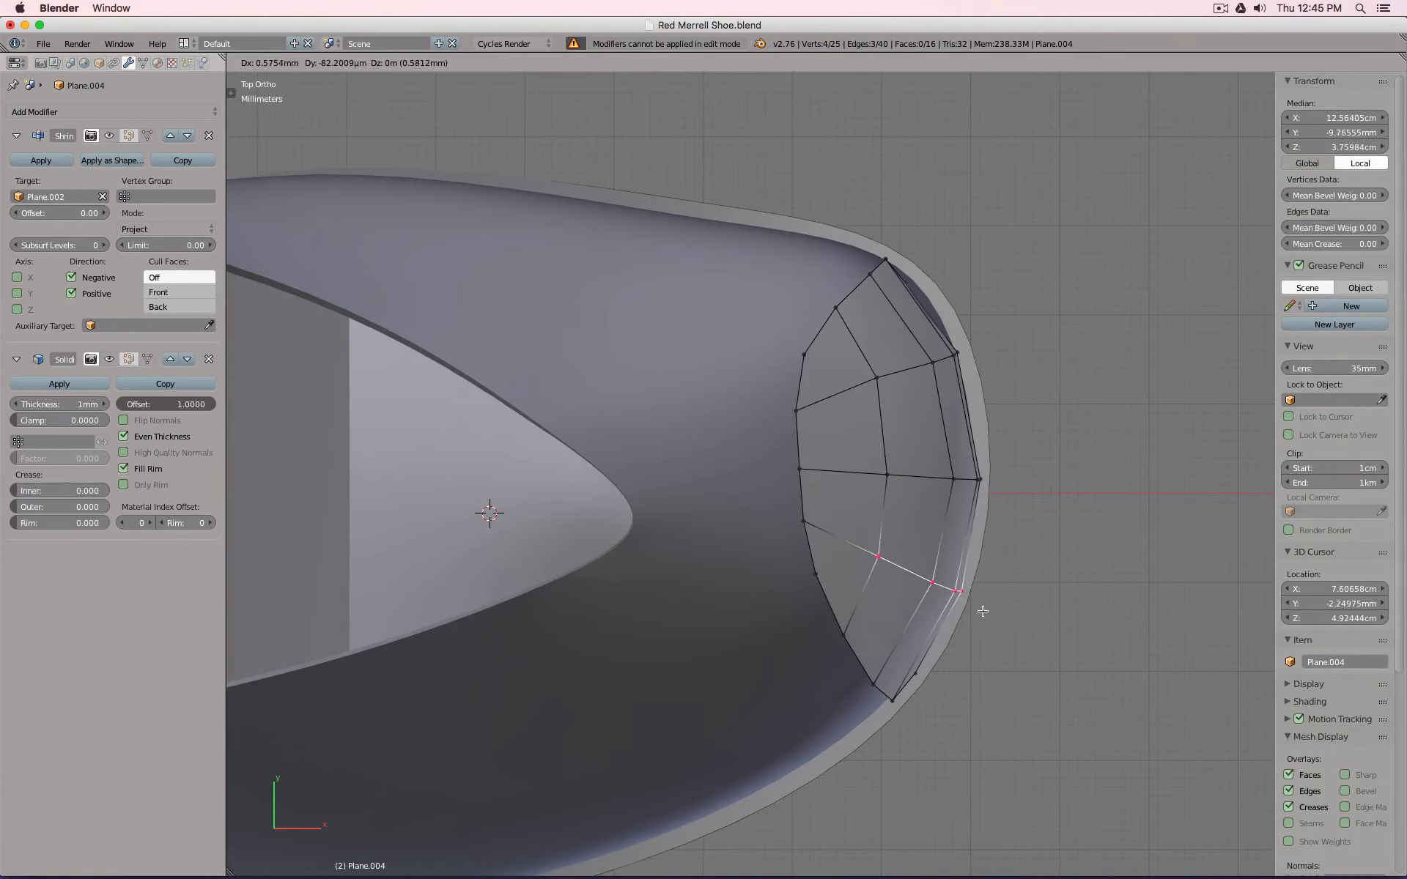
click(987, 613)
Add a Subdivision Surface modifier at the top of the toe cap's stack with view level 2 and the edit cage following it.
click(142, 112)
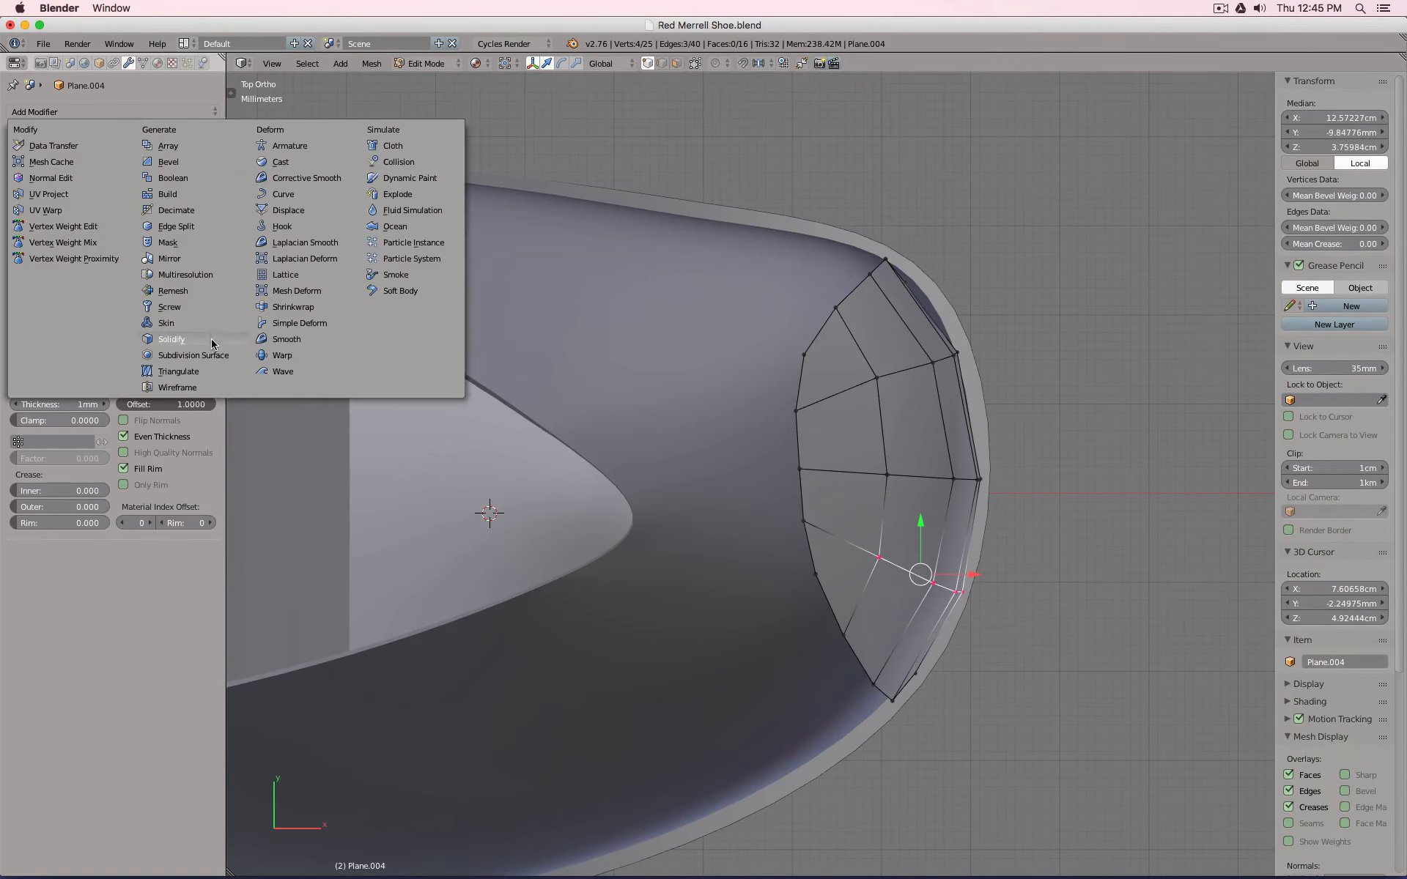
click(193, 356)
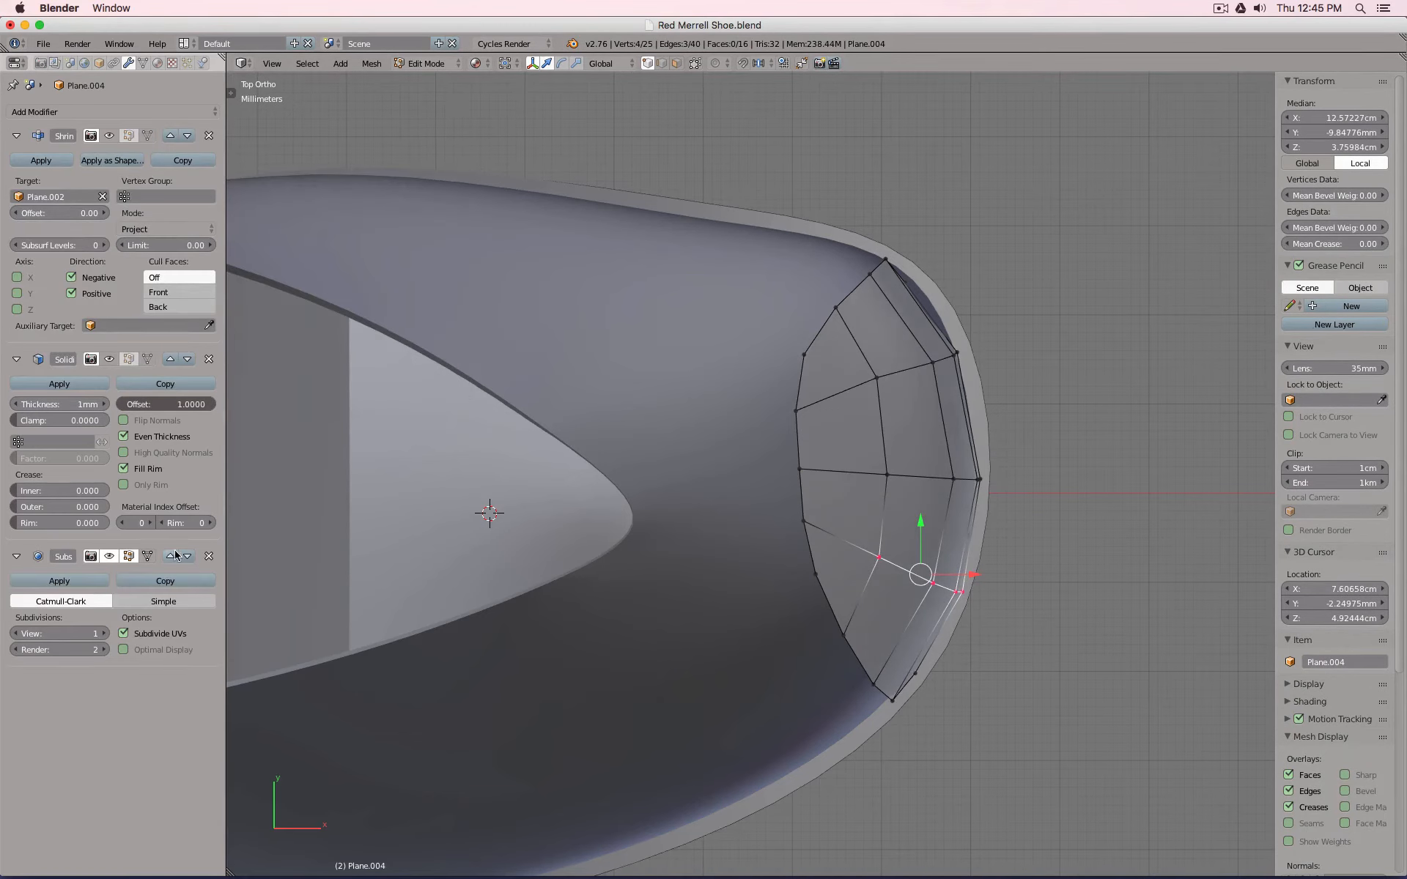
click(173, 555)
click(169, 359)
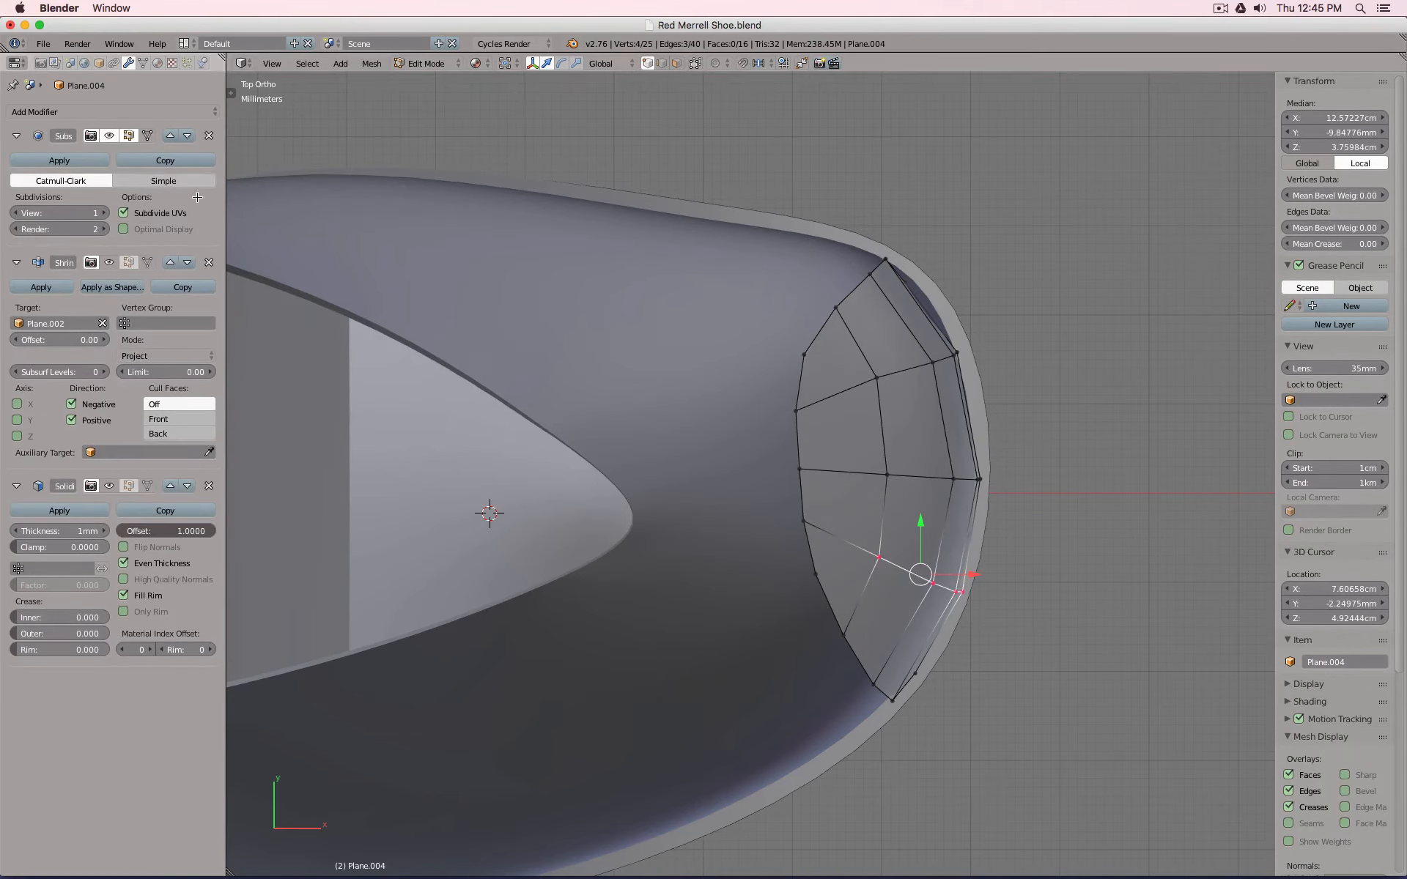
click(105, 213)
key(a)
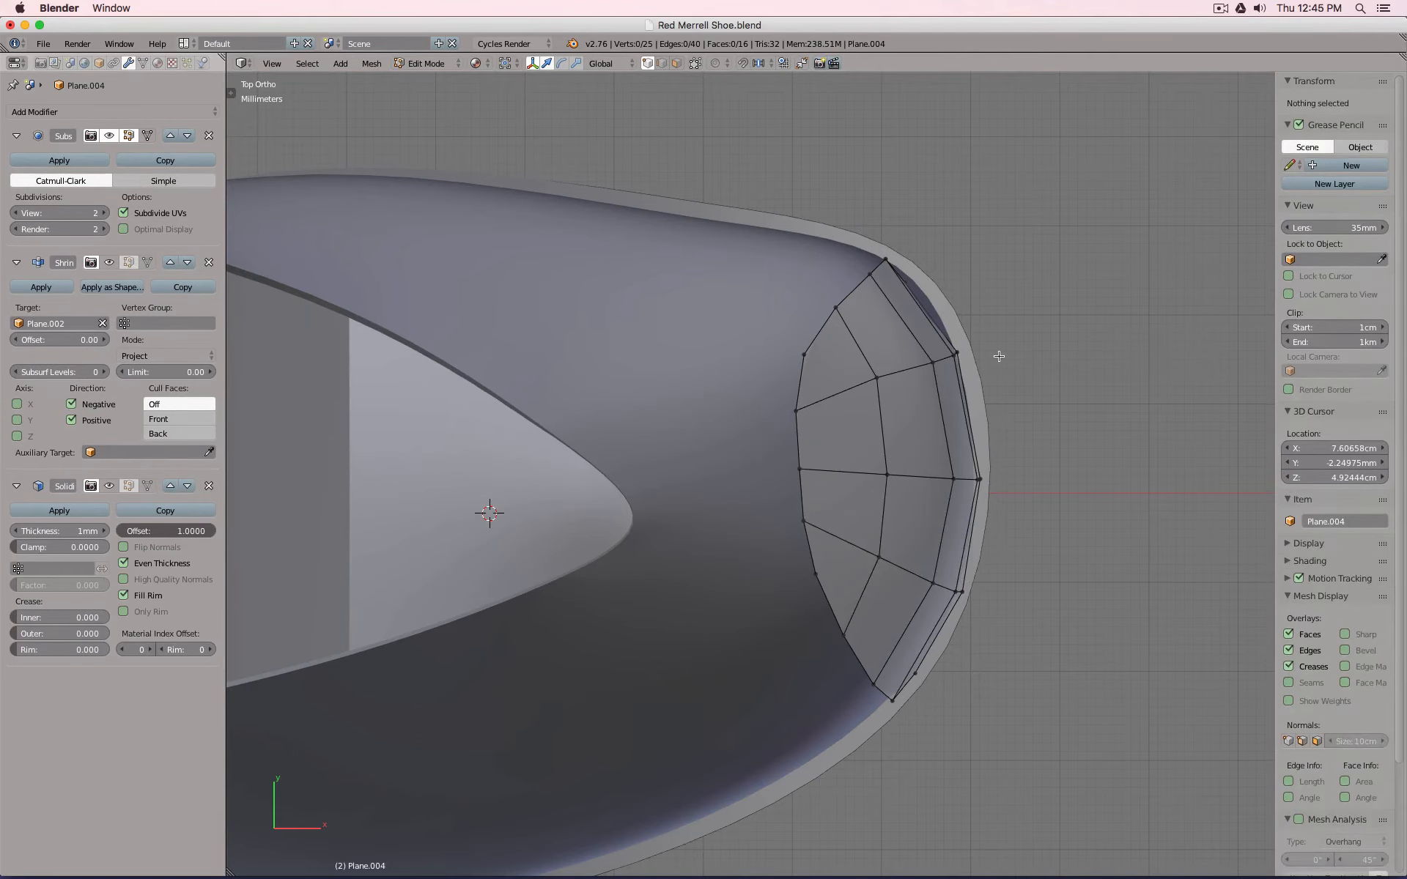
key(Tab)
key(Tab)
click(146, 138)
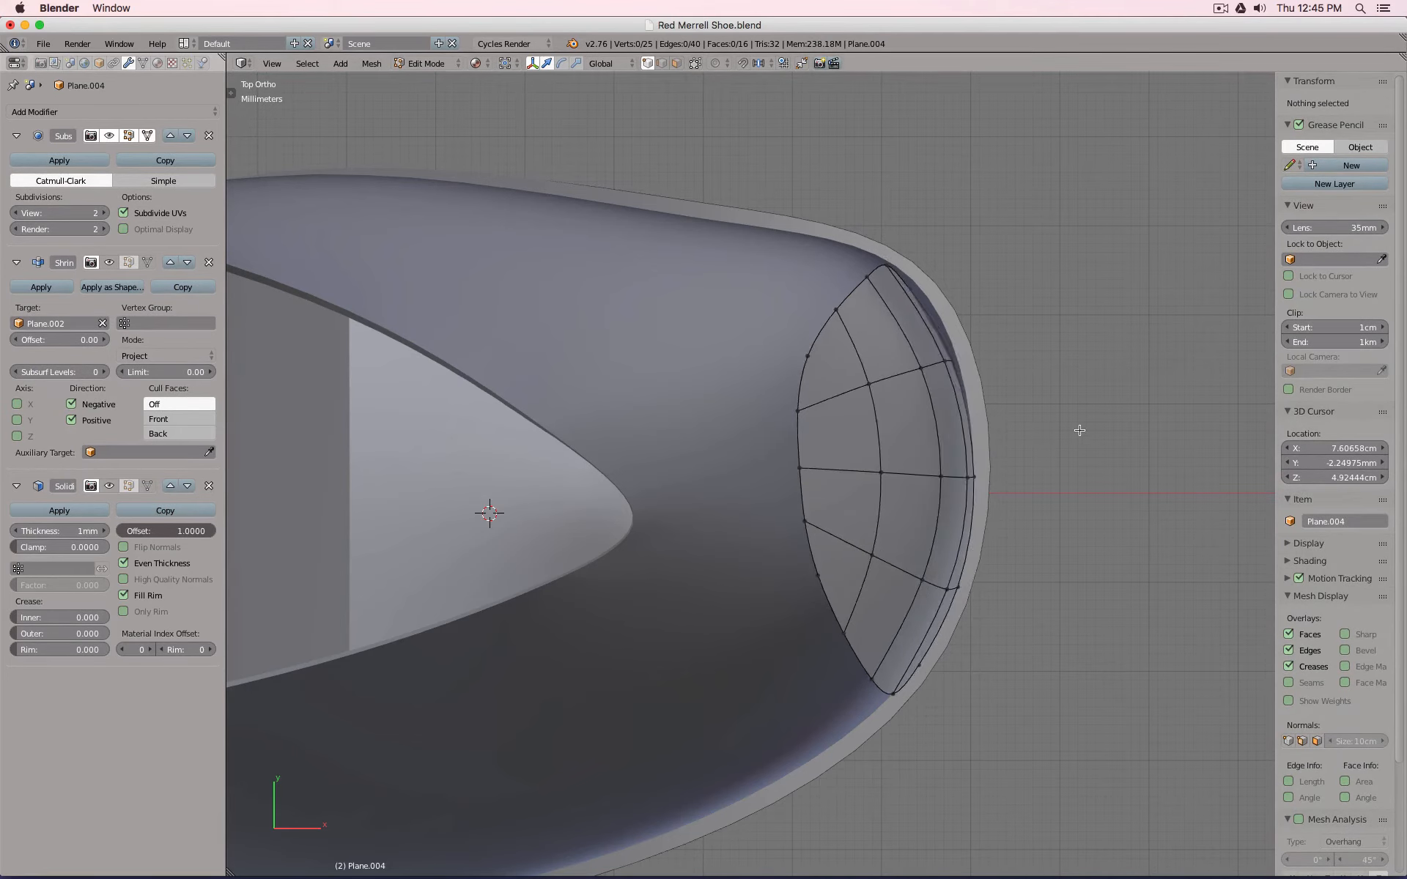
Move the inner row and corner vertices on the toe cap's positive-Y side slightly outward toward the shoe edge.
key(a)
key(a)
key(b)
drag(959, 341, 853, 396)
key(g)
click(865, 388)
key(a)
key(b)
drag(915, 254, 836, 331)
key(a)
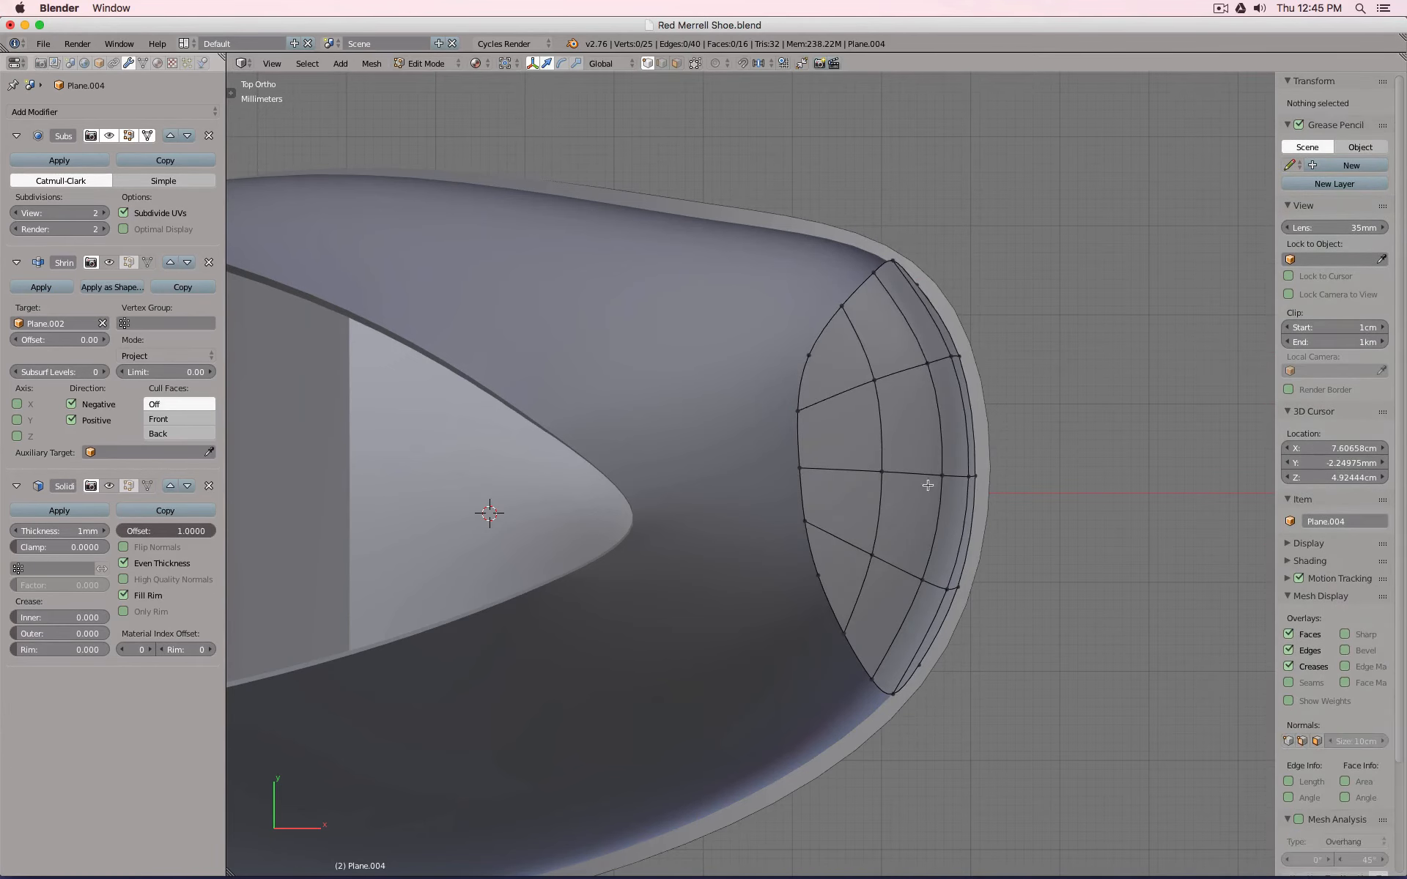
Re-enable the toe cap's Shrinkwrap display in the viewport and edit mode, and check the fit against the upper.
middle_drag(948, 606, 695, 499)
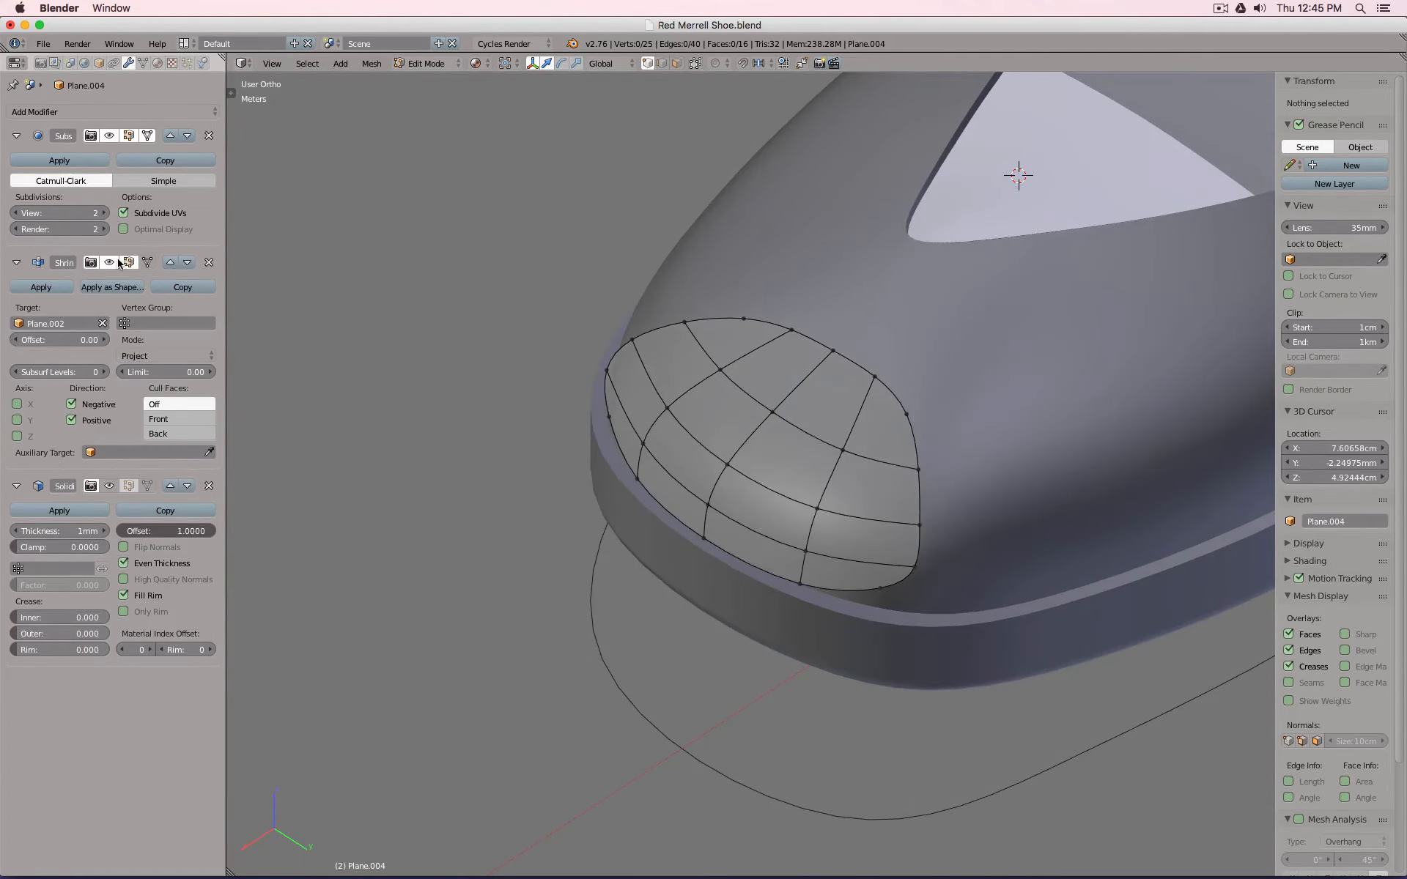
key(Tab)
middle_drag(634, 381, 754, 358)
key(Tab)
Select the toe cap's four border edge loops, set their crease to 1 and check the result in Object Mode.
alt+right_click(627, 504)
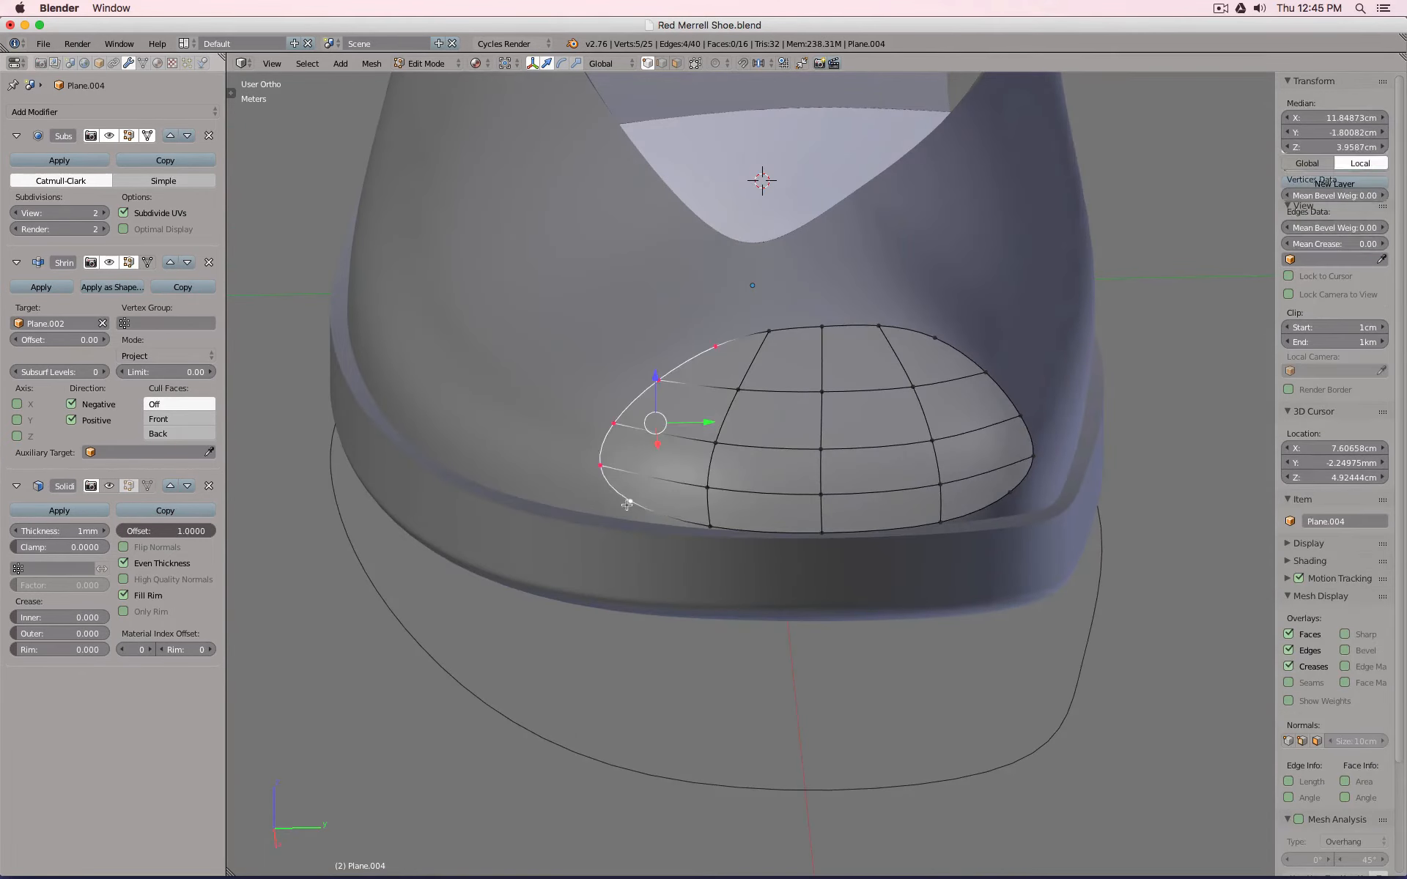
alt+right_click(702, 532)
alt+shift+right_click(688, 385)
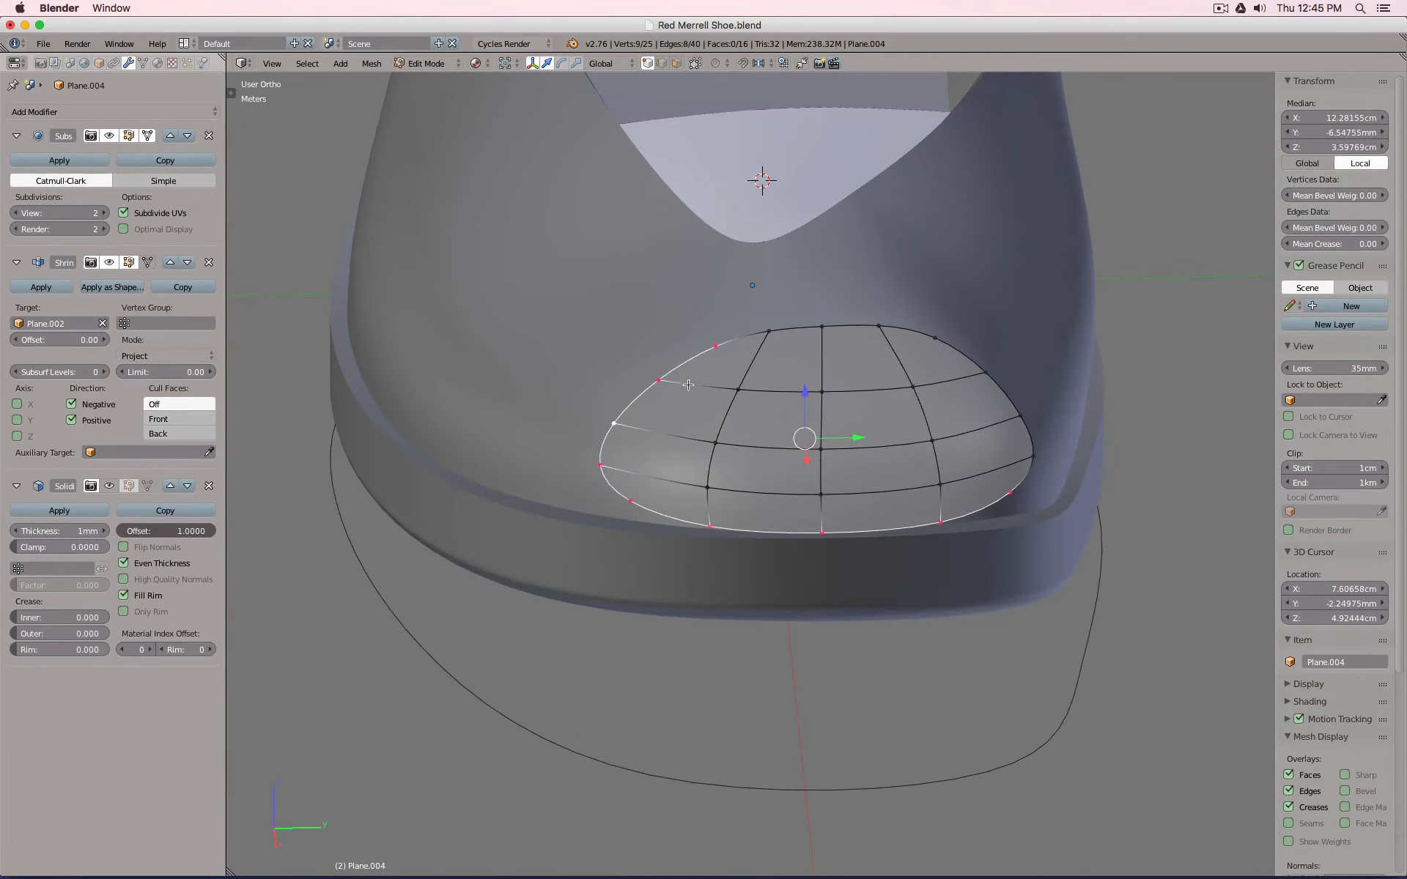
alt+shift+right_click(956, 359)
alt+shift+right_click(926, 338)
key(shift+e)
key(1)
key(Return)
key(Tab)
mouse_move(911, 369)
middle_down()
mouse_move(754, 339)
mouse_move(683, 428)
mouse_move(722, 477)
mouse_move(890, 348)
mouse_move(908, 389)
middle_up()
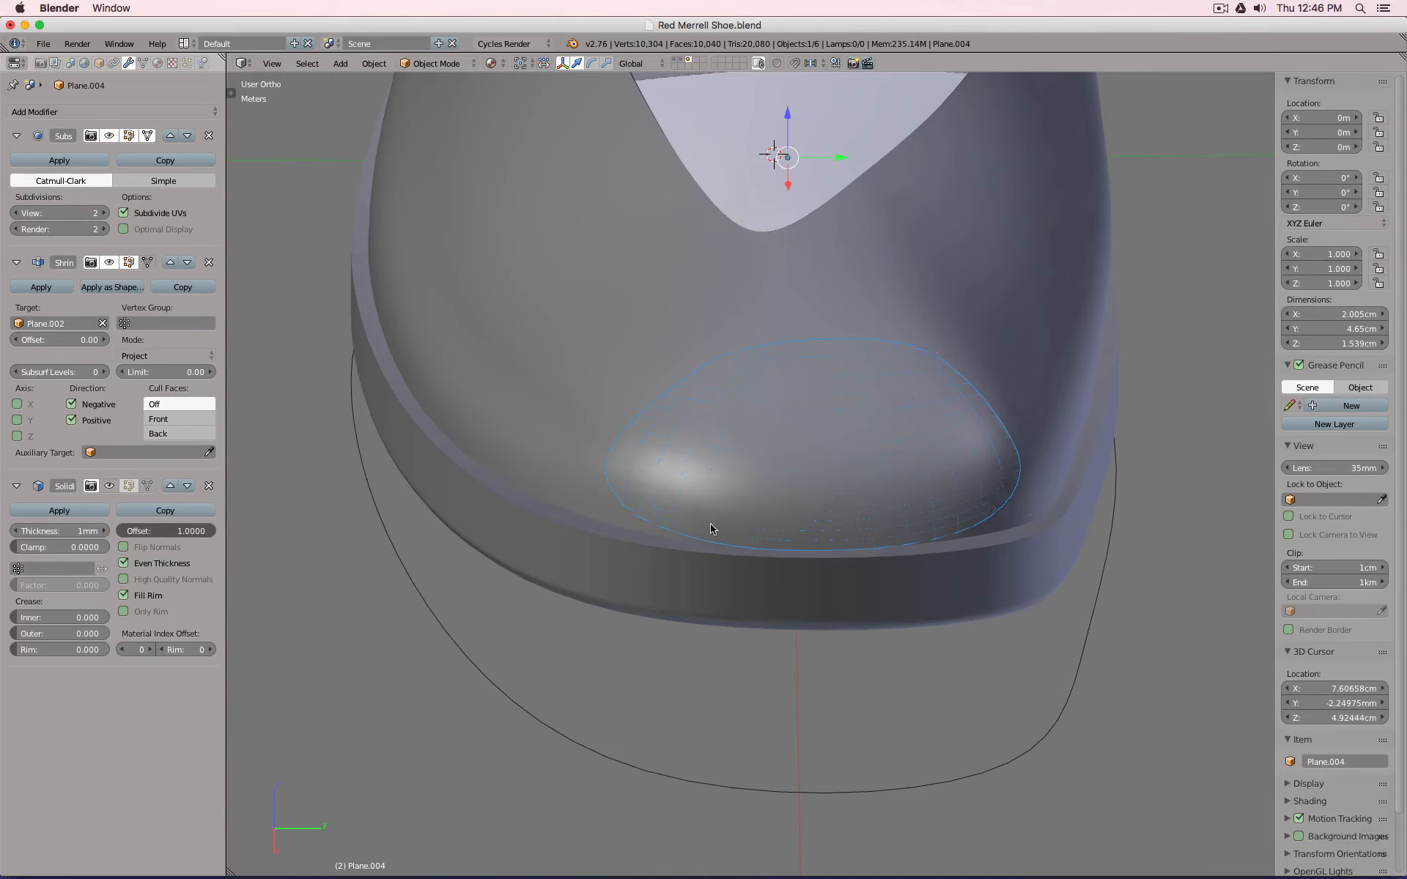
Turn off the Subdivision Surface cage editing, and from the right view lower the toe cap's negative-Y bottom corner vertex to the upper's edge.
key(Tab)
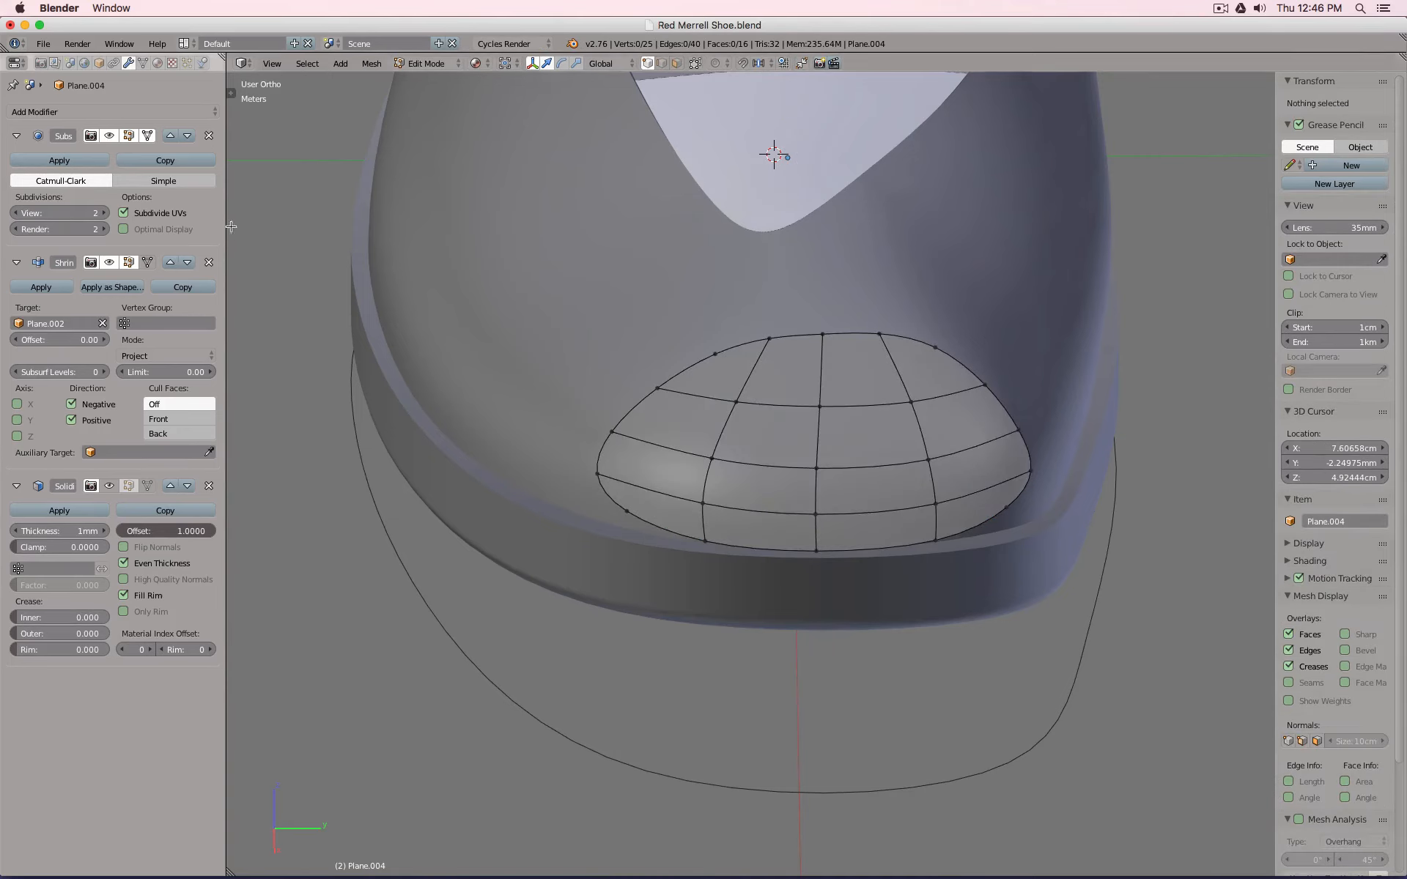
click(148, 137)
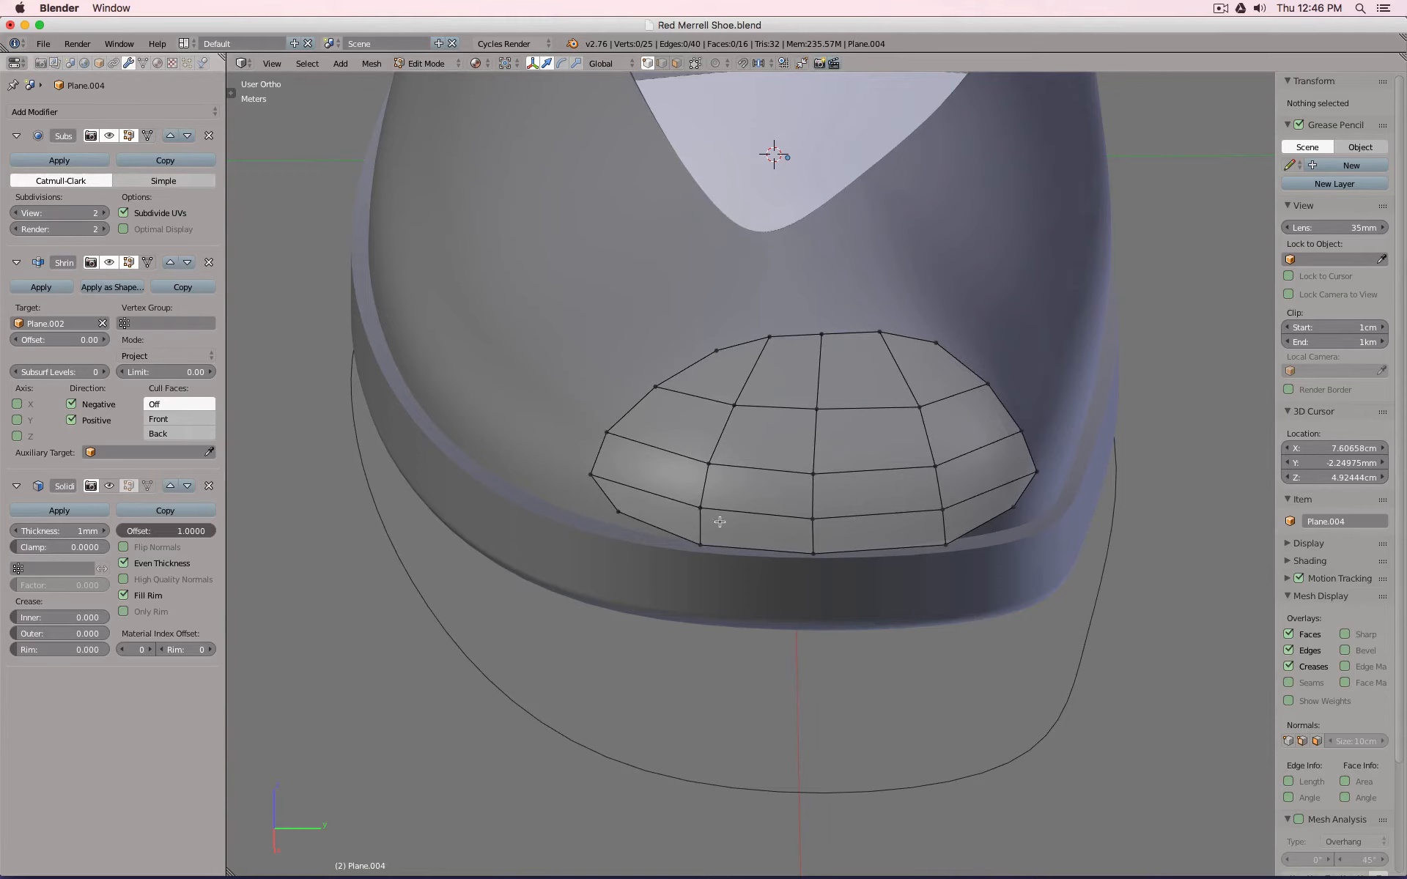
key(KP_1)
key(ctrl+KP_3)
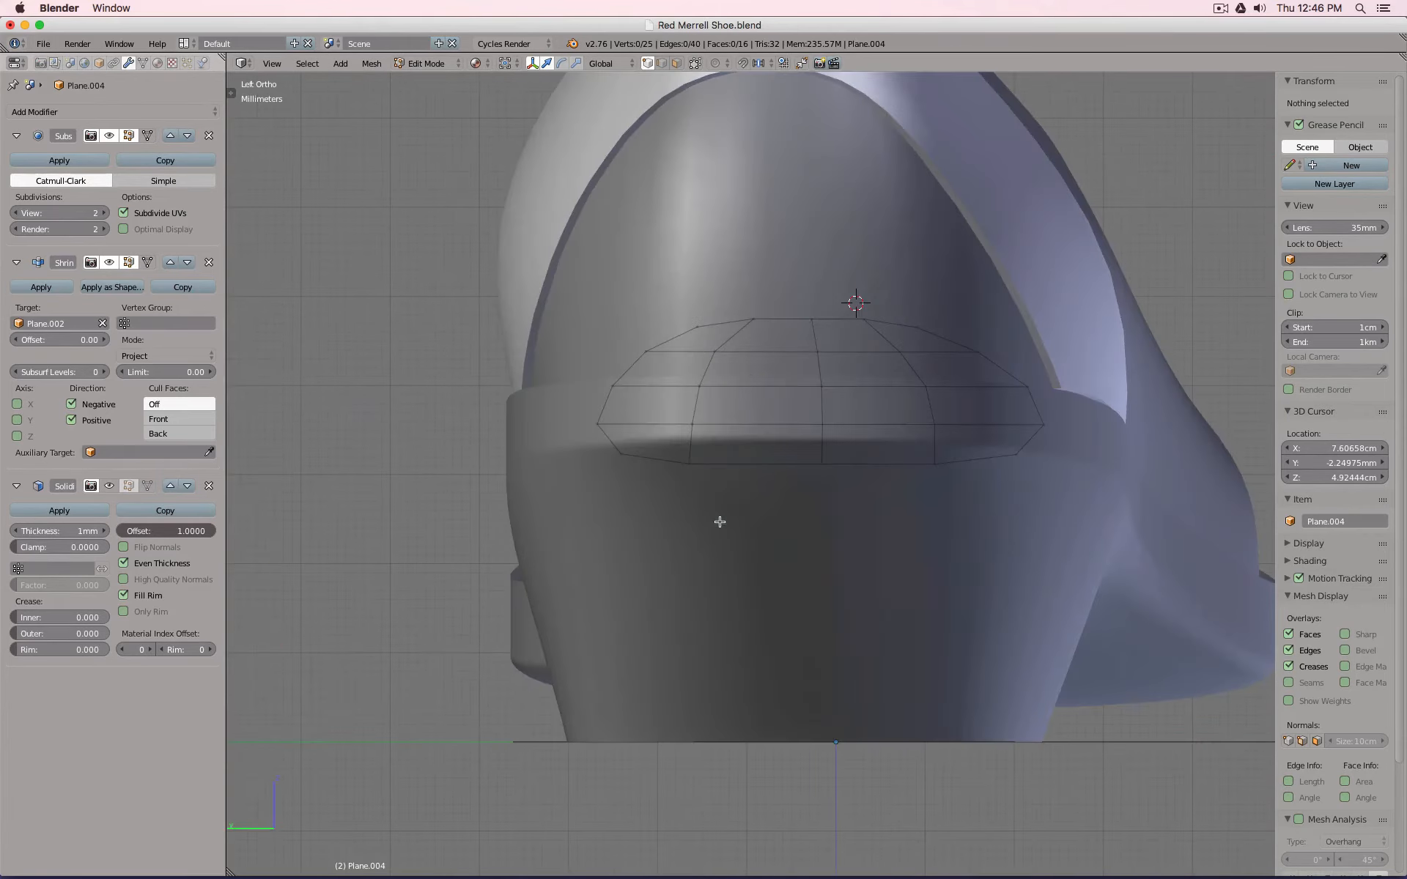
key(KP_3)
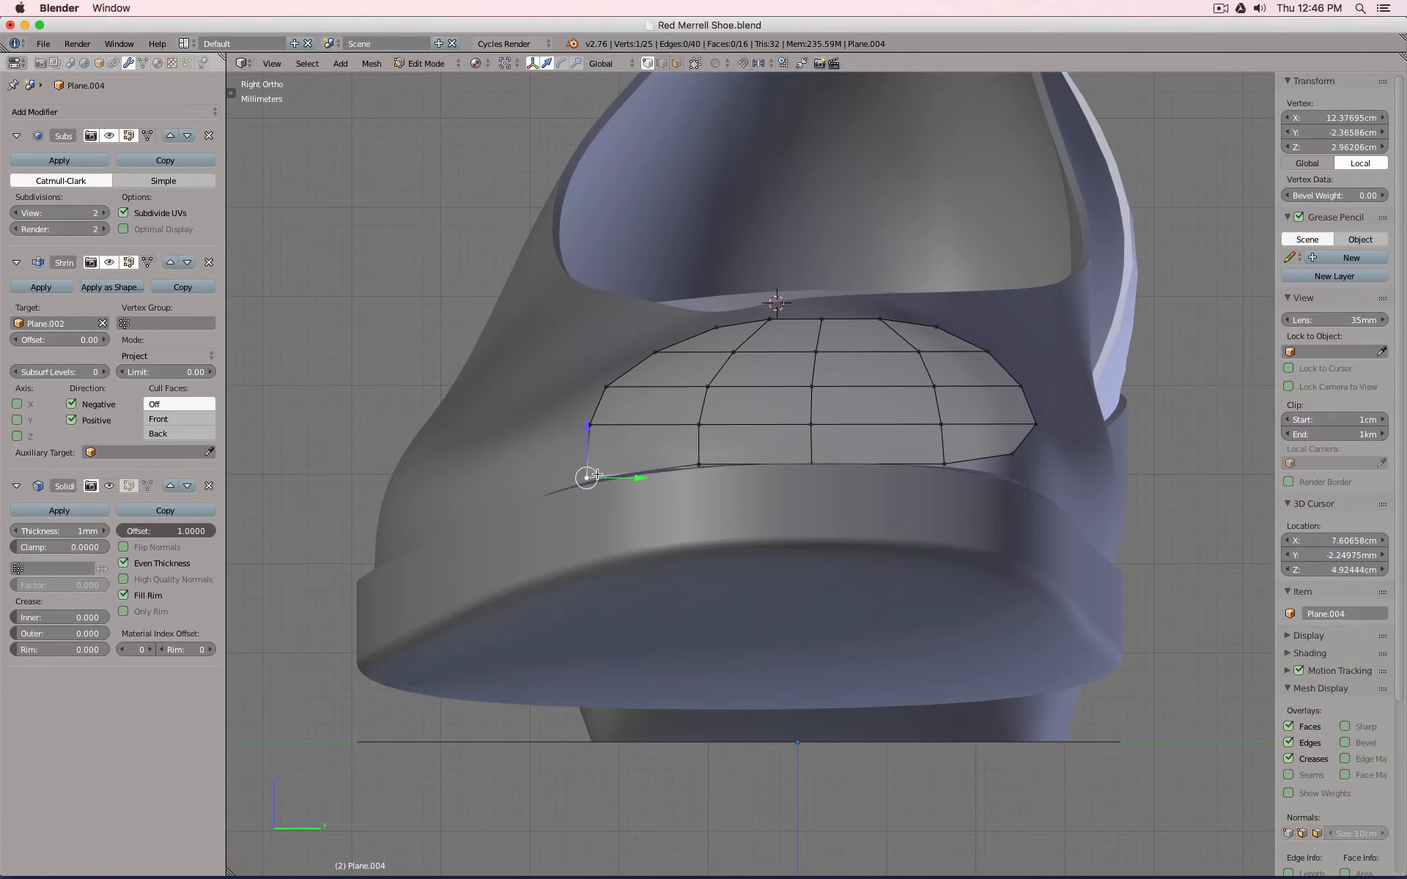
Hide the sole so the upper's lower edge is exposed, and reselect the toe cap.
key(Tab)
key(h)
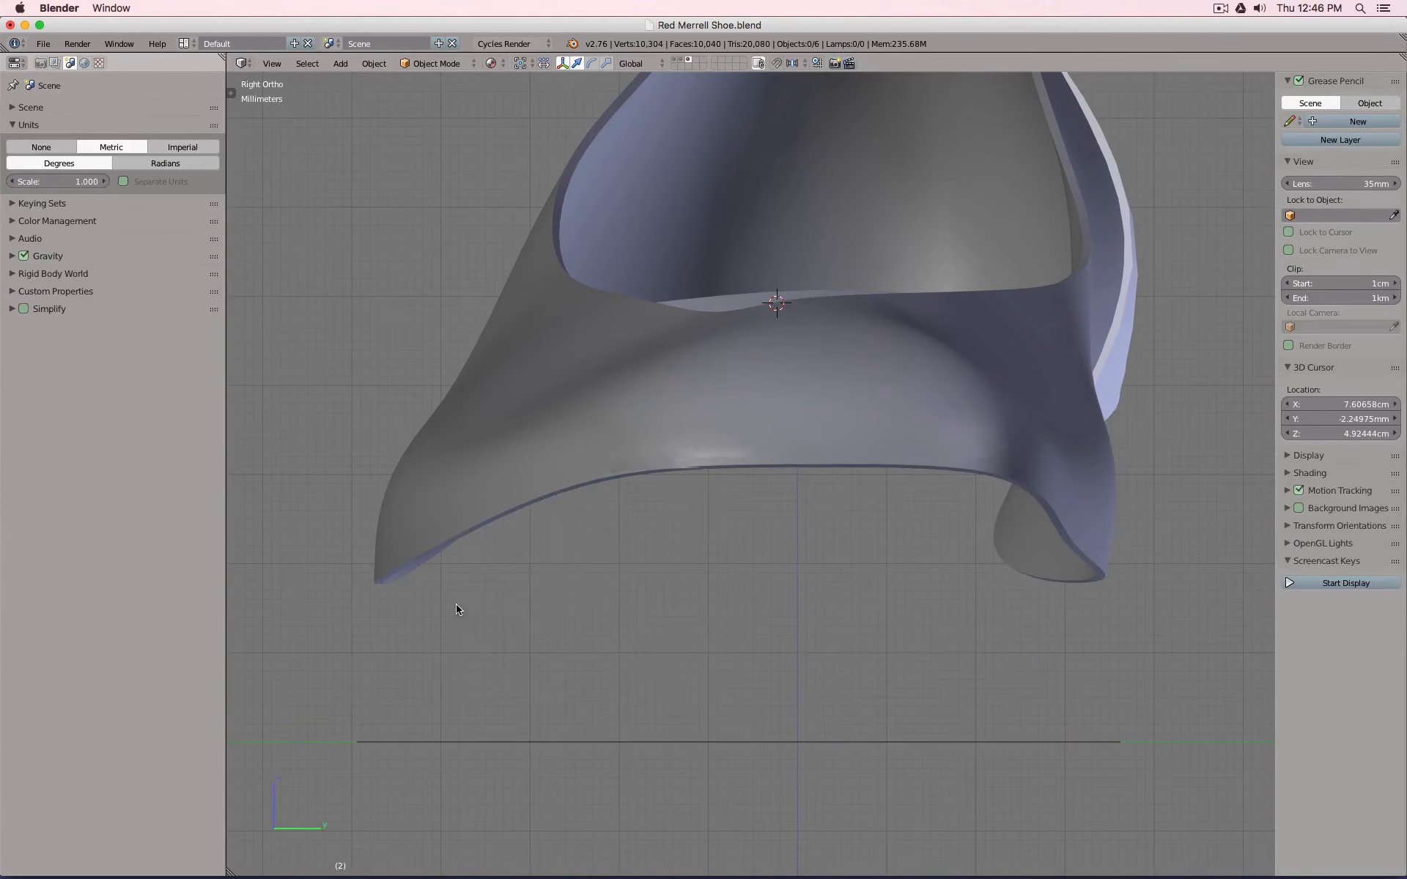
right_click(780, 415)
key(alt+h)
right_click(697, 459)
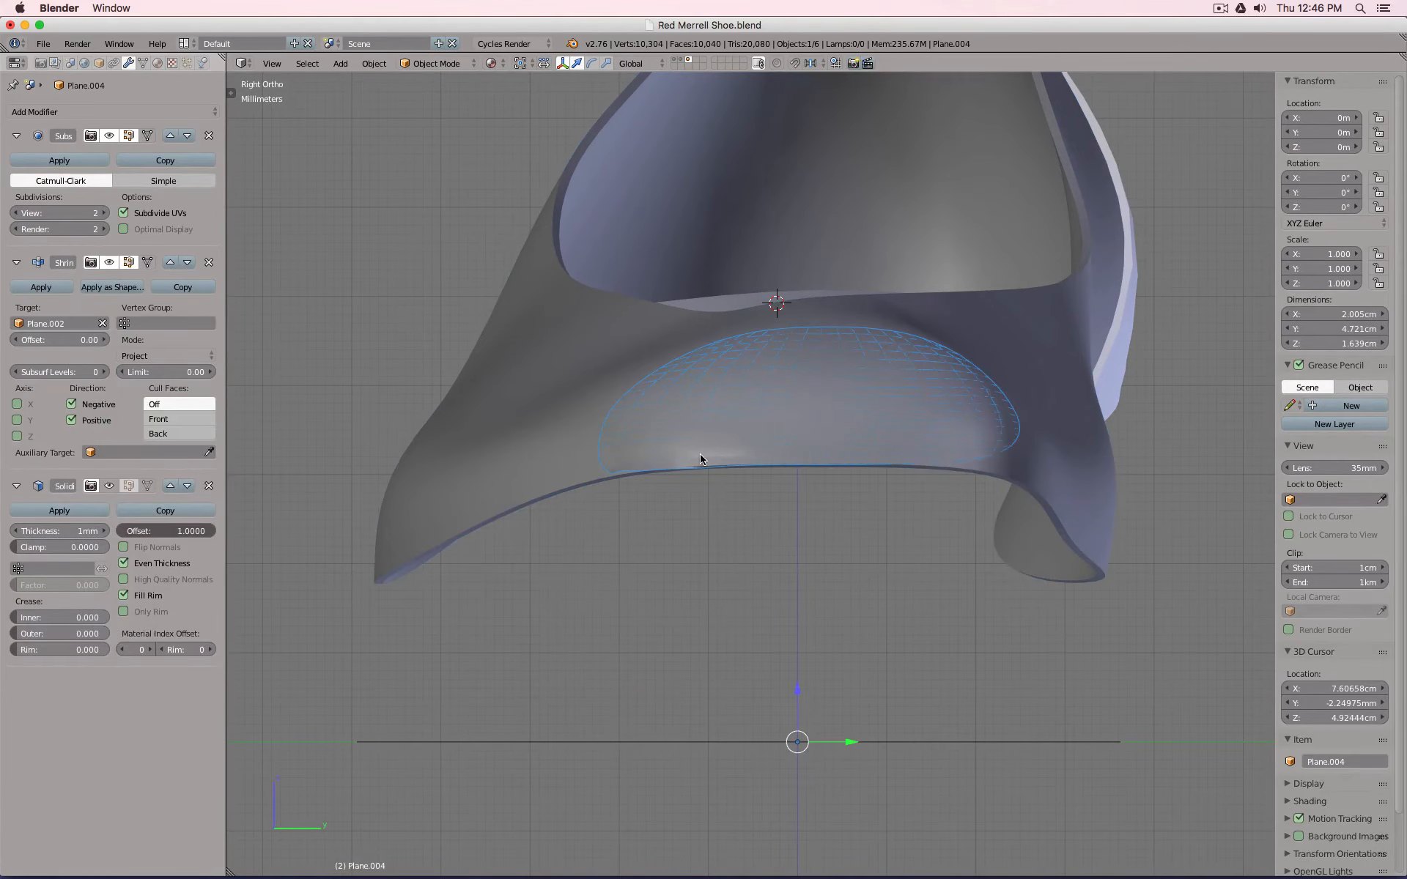
Assign the existing material named Material to the toe cap.
click(158, 64)
click(17, 159)
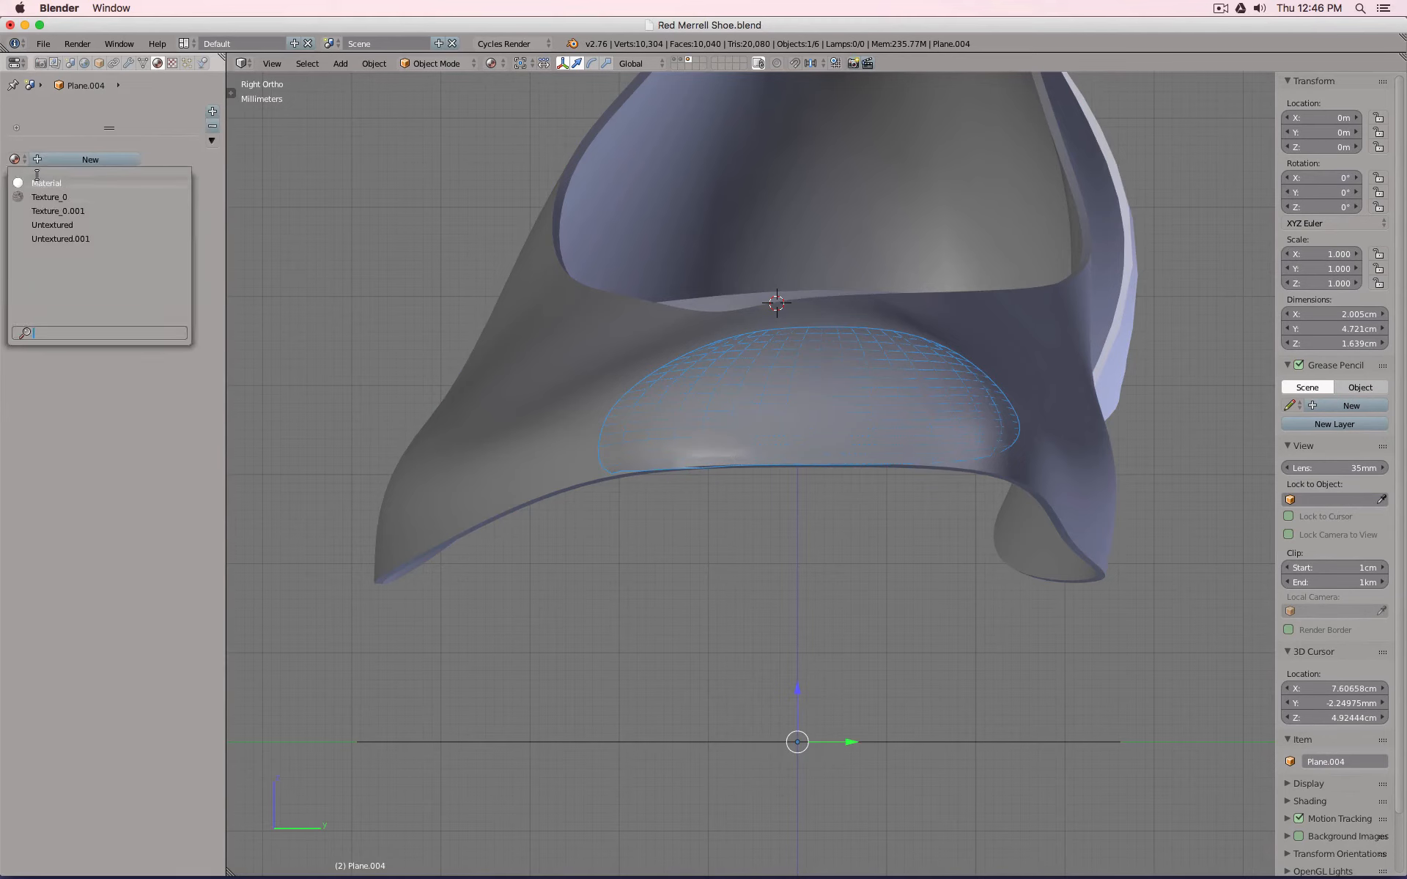
click(37, 183)
Move the toe cap's positive-Y bottom corner vertex down and slightly outward to the upper's lower edge.
key(Tab)
right_click(1022, 454)
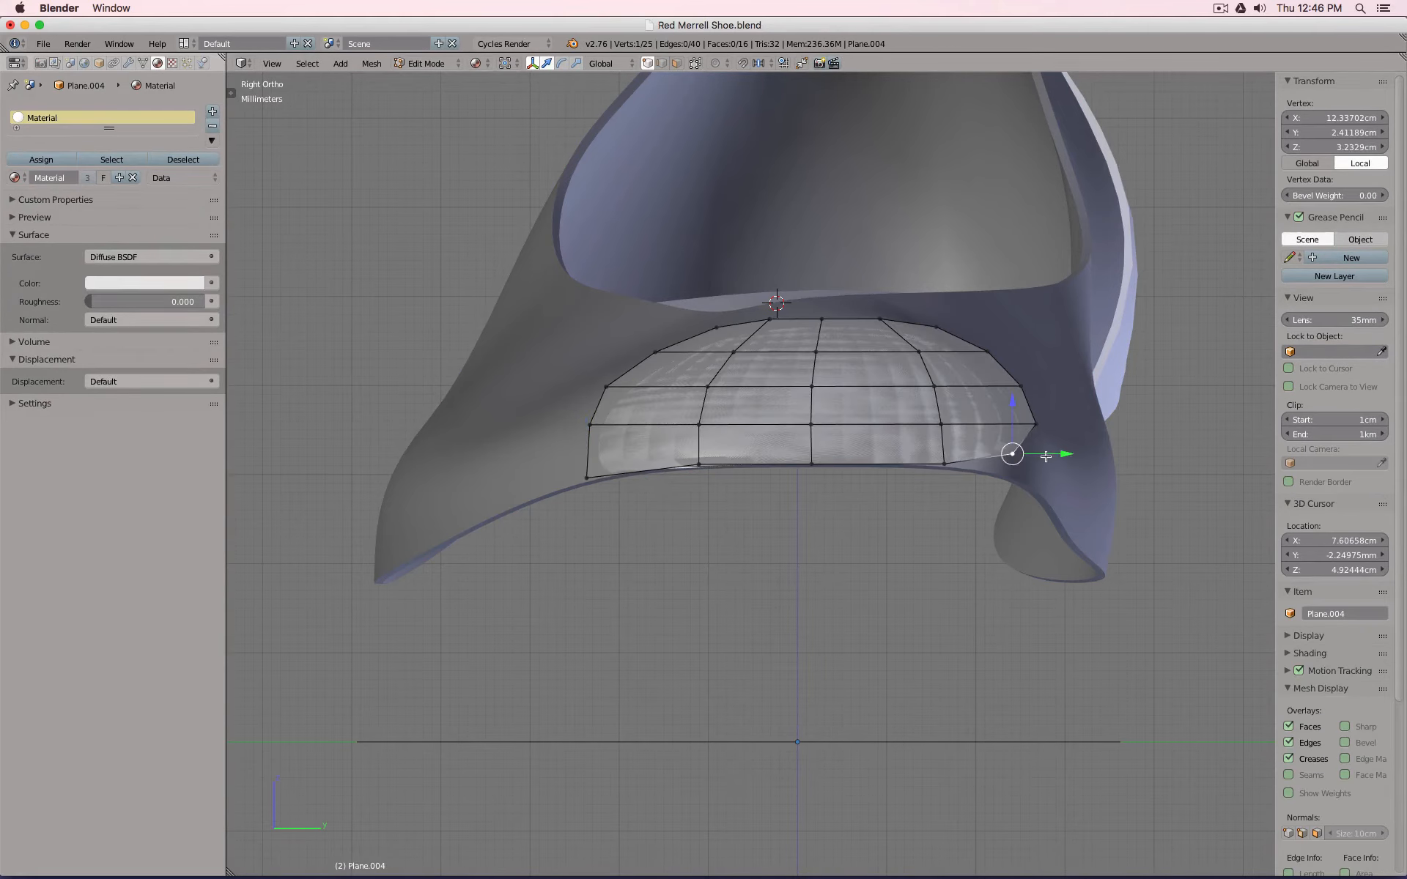
key(g)
click(1061, 482)
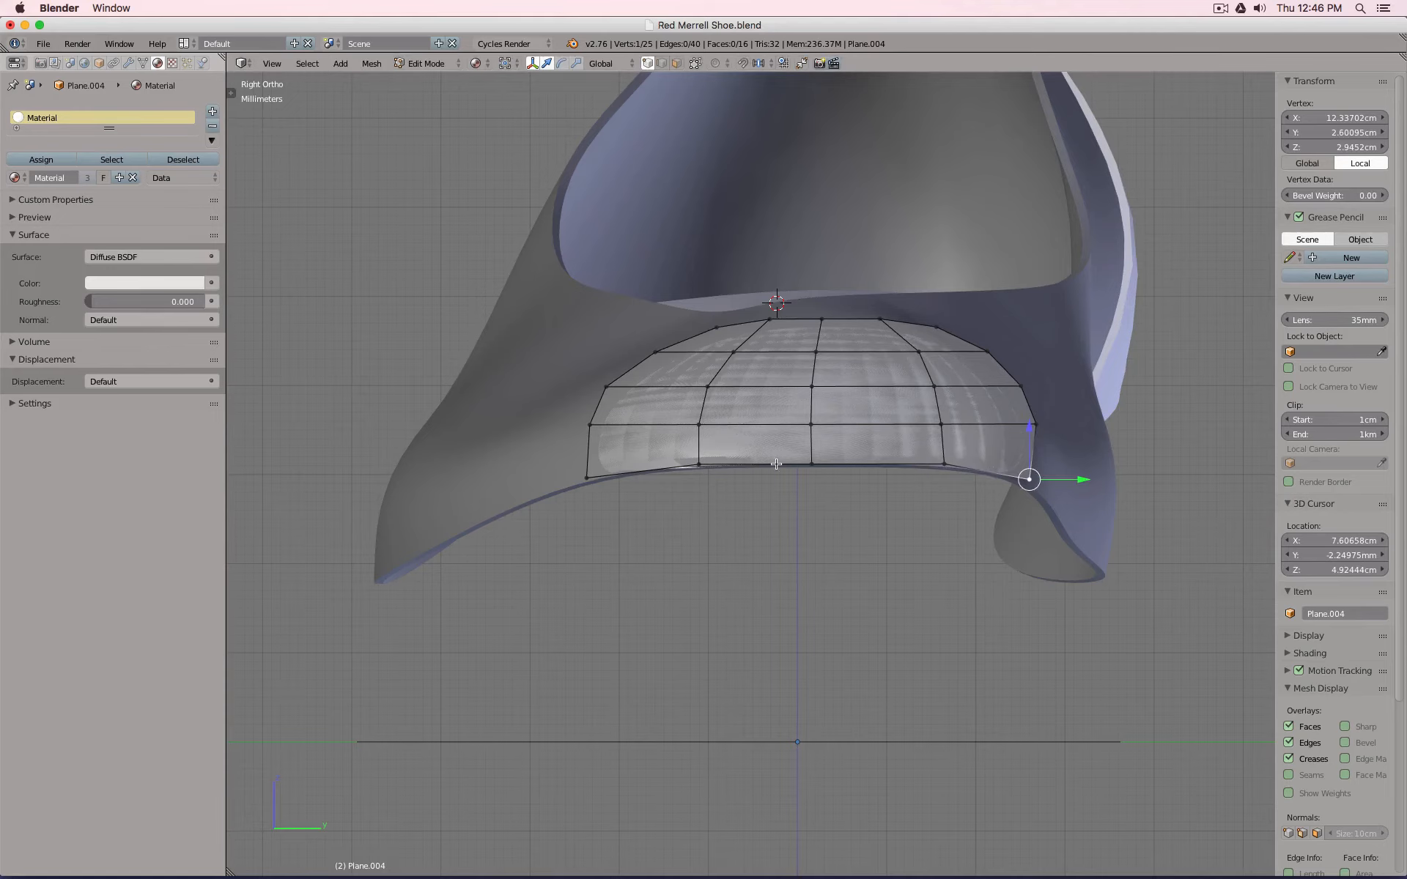
Raise the middle bottom-row vertex and its negative-Y neighbour slightly along Z to stay above the upper's edge.
right_click(811, 463)
key(g)
key(z)
click(809, 411)
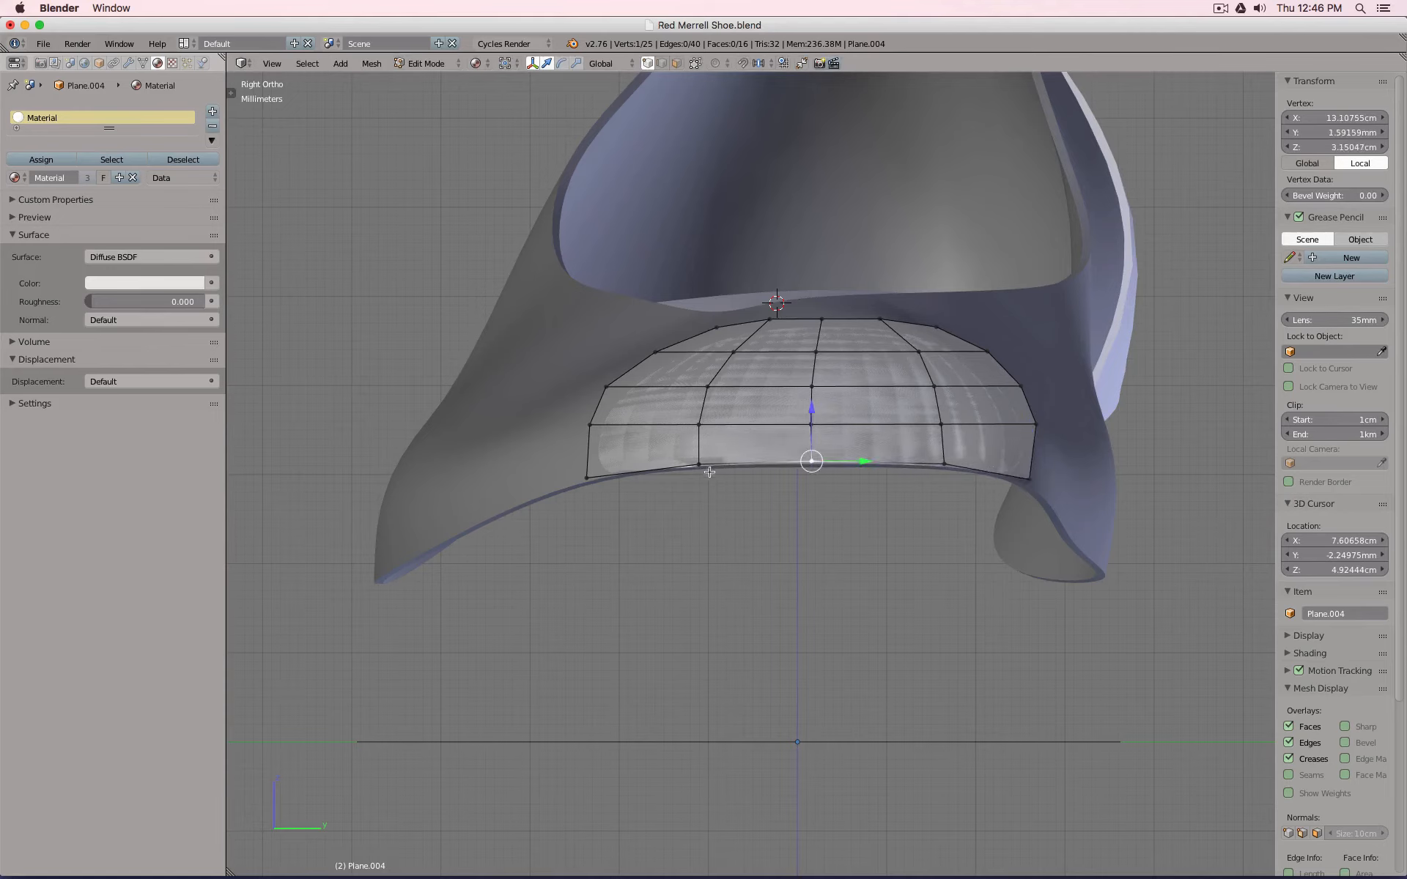
right_click(705, 469)
key(g)
key(z)
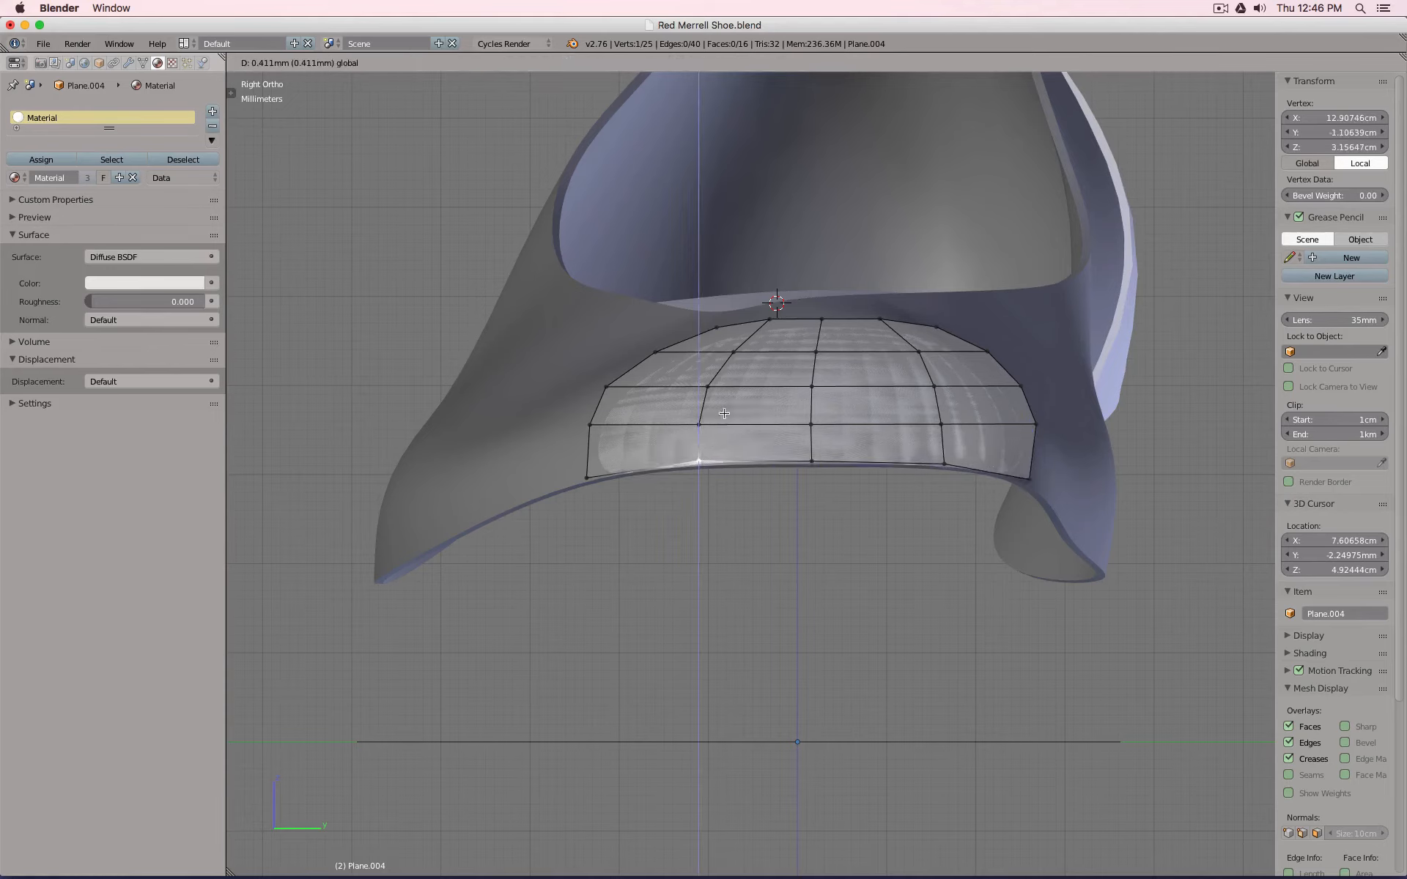
click(724, 413)
Raise the second and third vertex rows from the toe cap's bottom slightly along Z and check the spacing.
alt+right_click(846, 425)
key(g)
key(z)
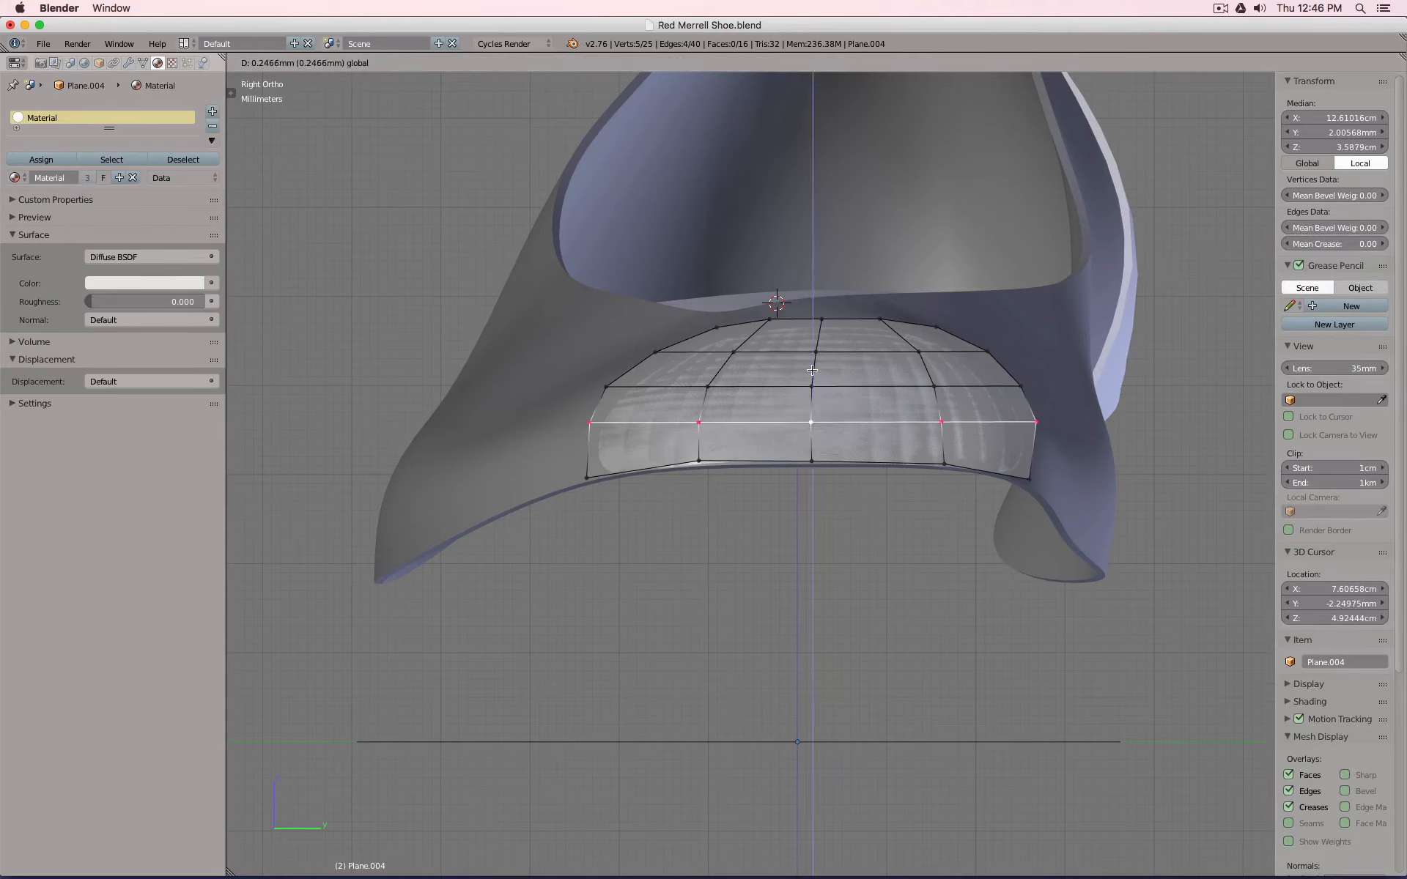
click(816, 364)
alt+right_click(792, 384)
key(g)
key(z)
click(812, 333)
middle_drag(857, 386, 691, 550)
key(KP_1)
key(KP_3)
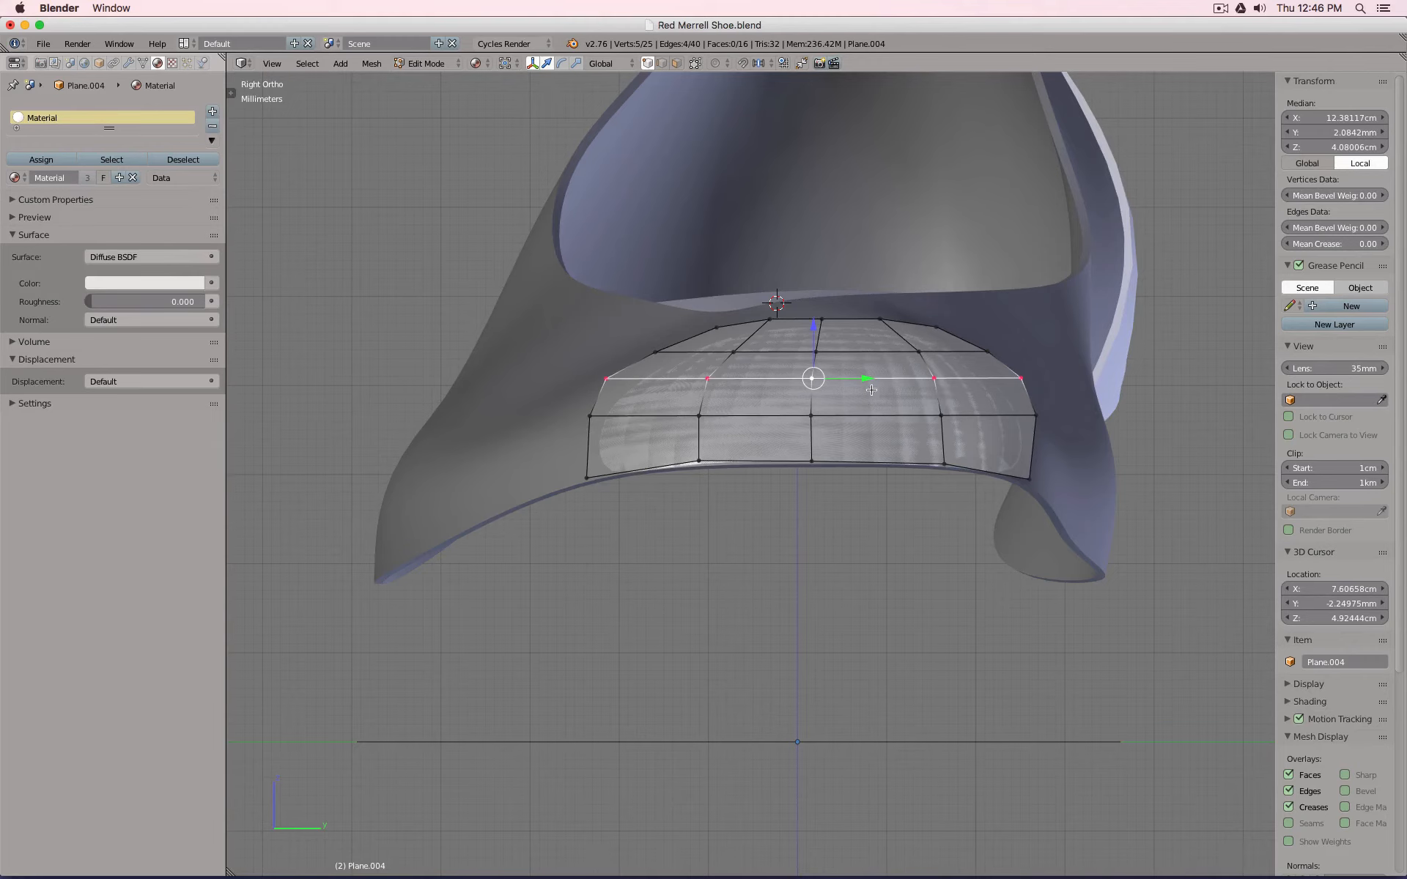
Set snapping to Face with individual-element projection and snap the second row from the bottom onto the upper.
key(a)
key(b)
drag(555, 406, 1048, 440)
click(766, 64)
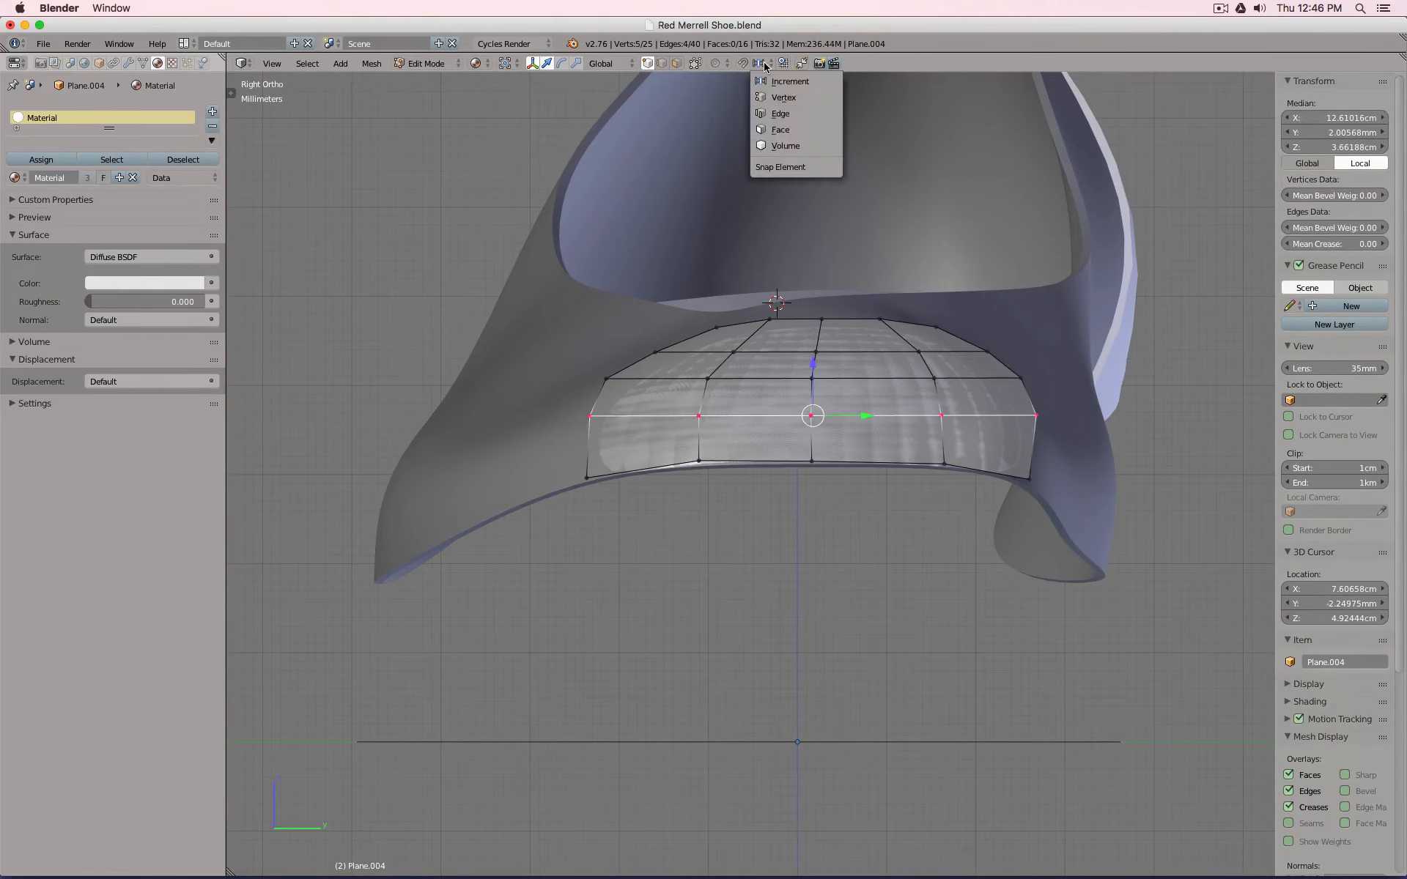
click(780, 130)
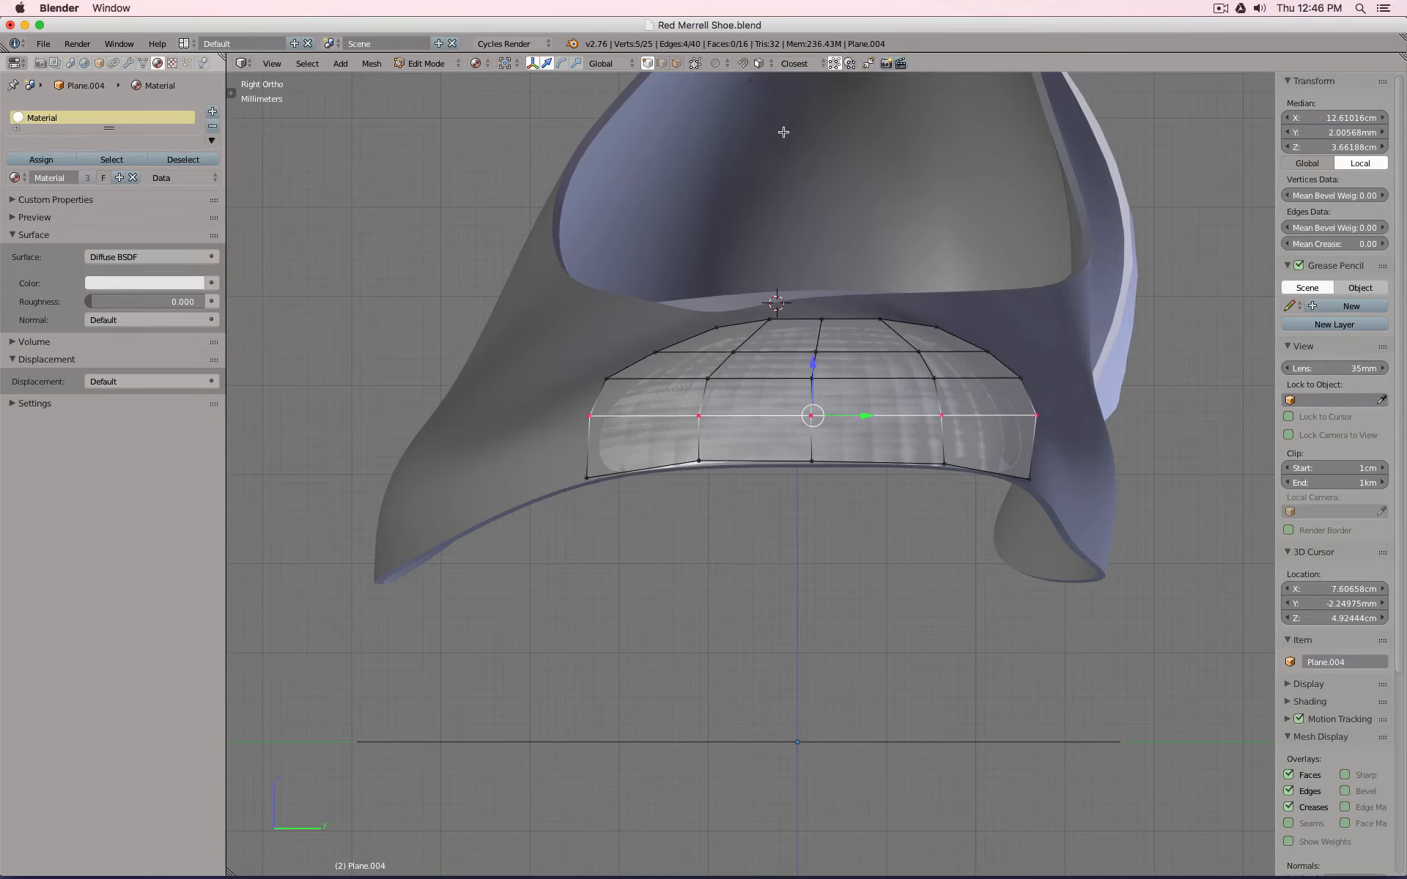
click(849, 64)
key(g)
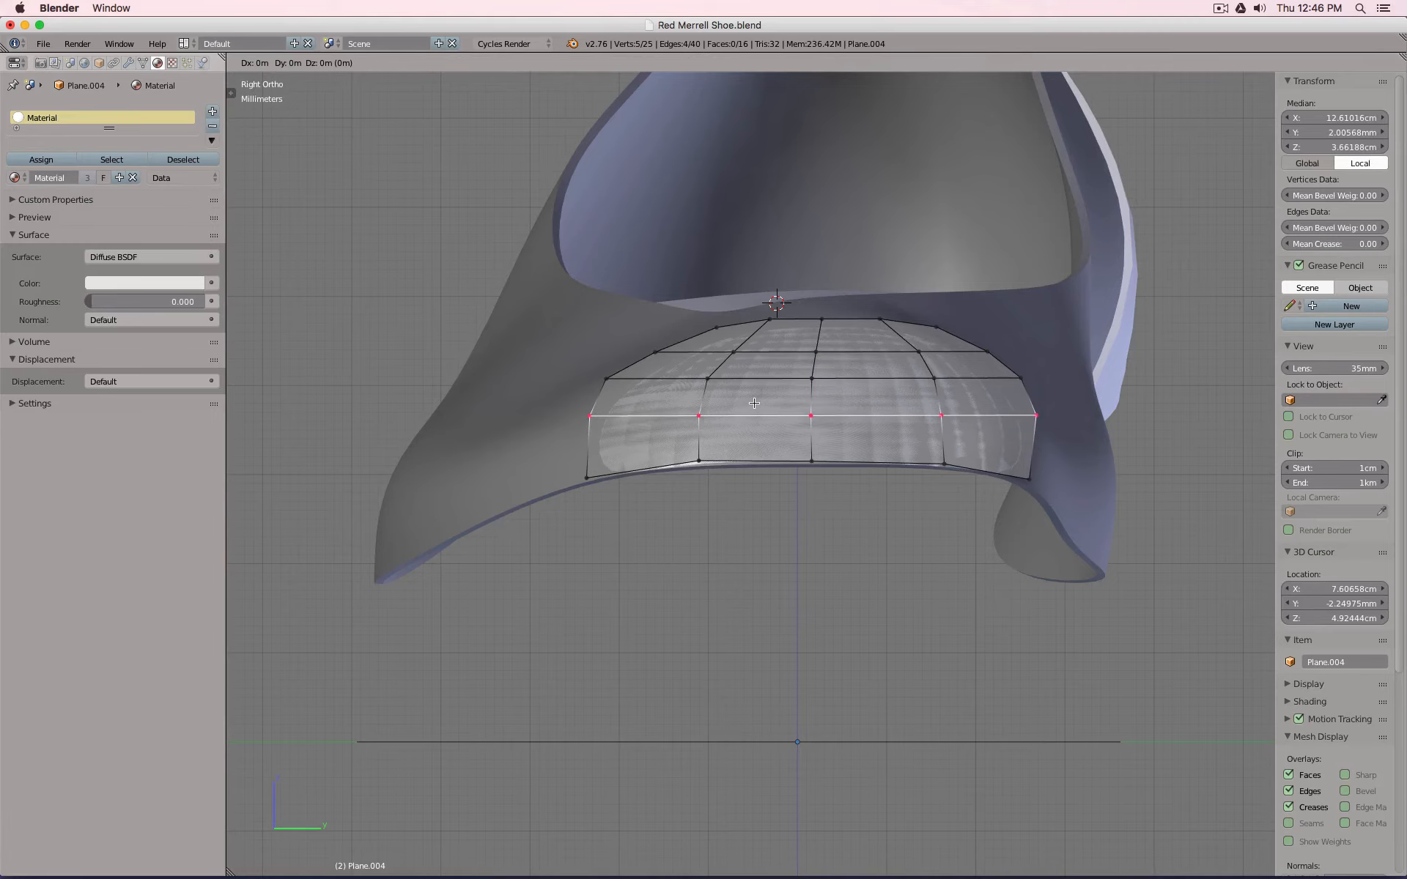
key(ctrl)
click(754, 403)
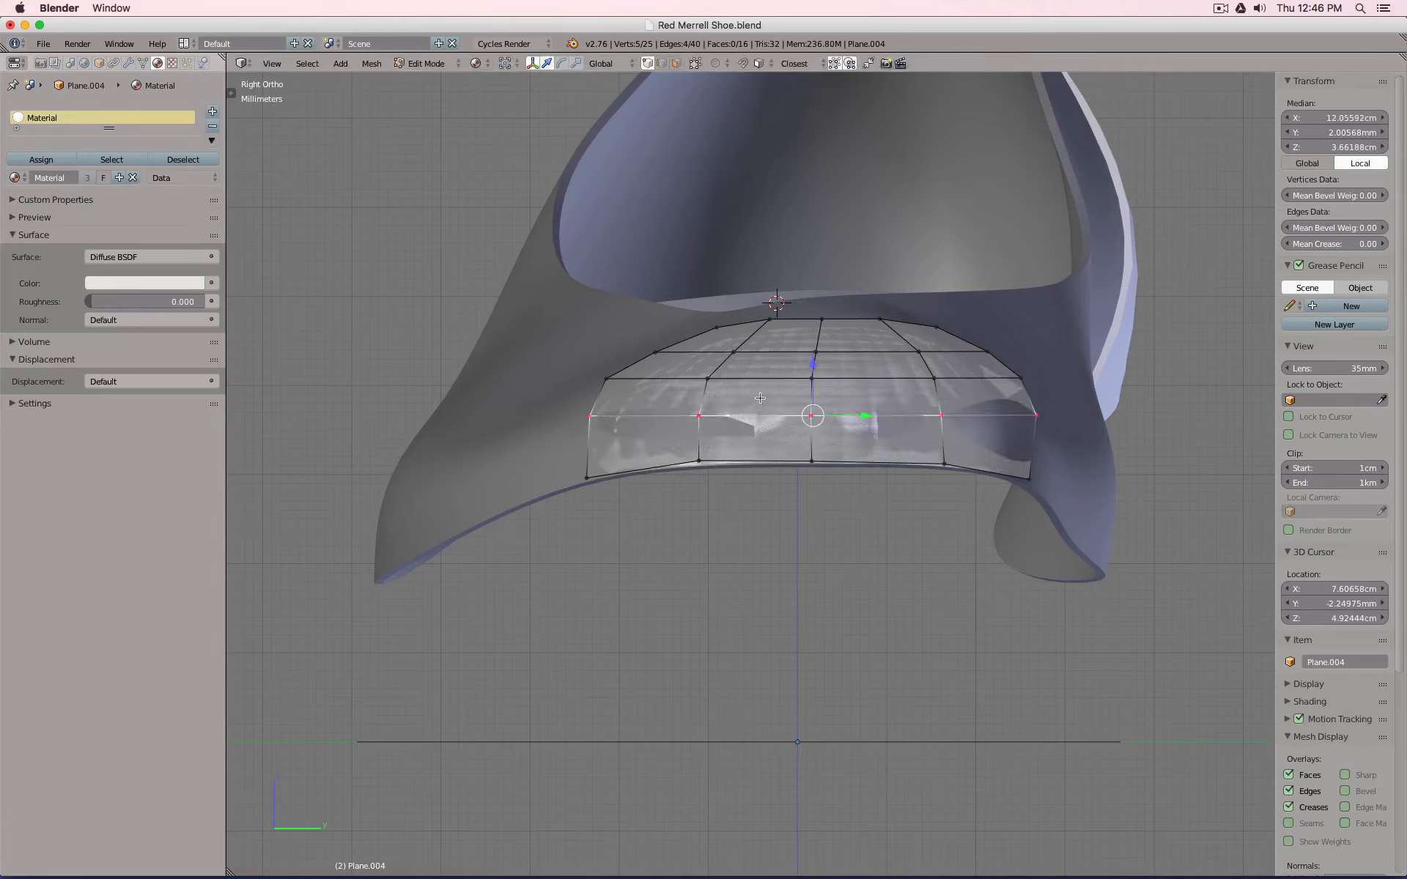
Snap the toe cap's three upper vertex rows and its bottom row onto the upper's surface, one row at a time.
alt+right_click(761, 379)
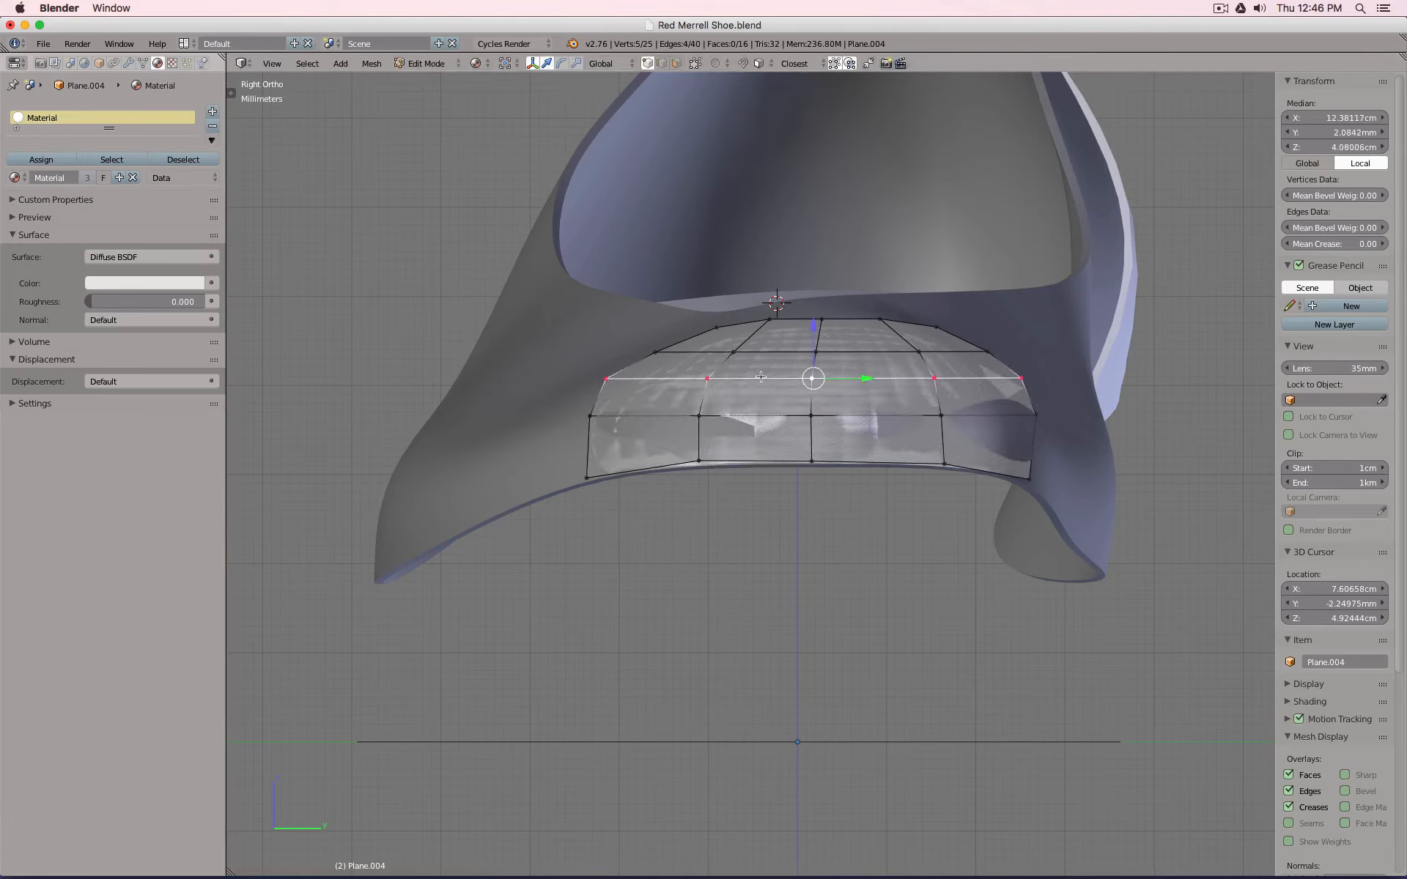
key(g)
click(761, 376)
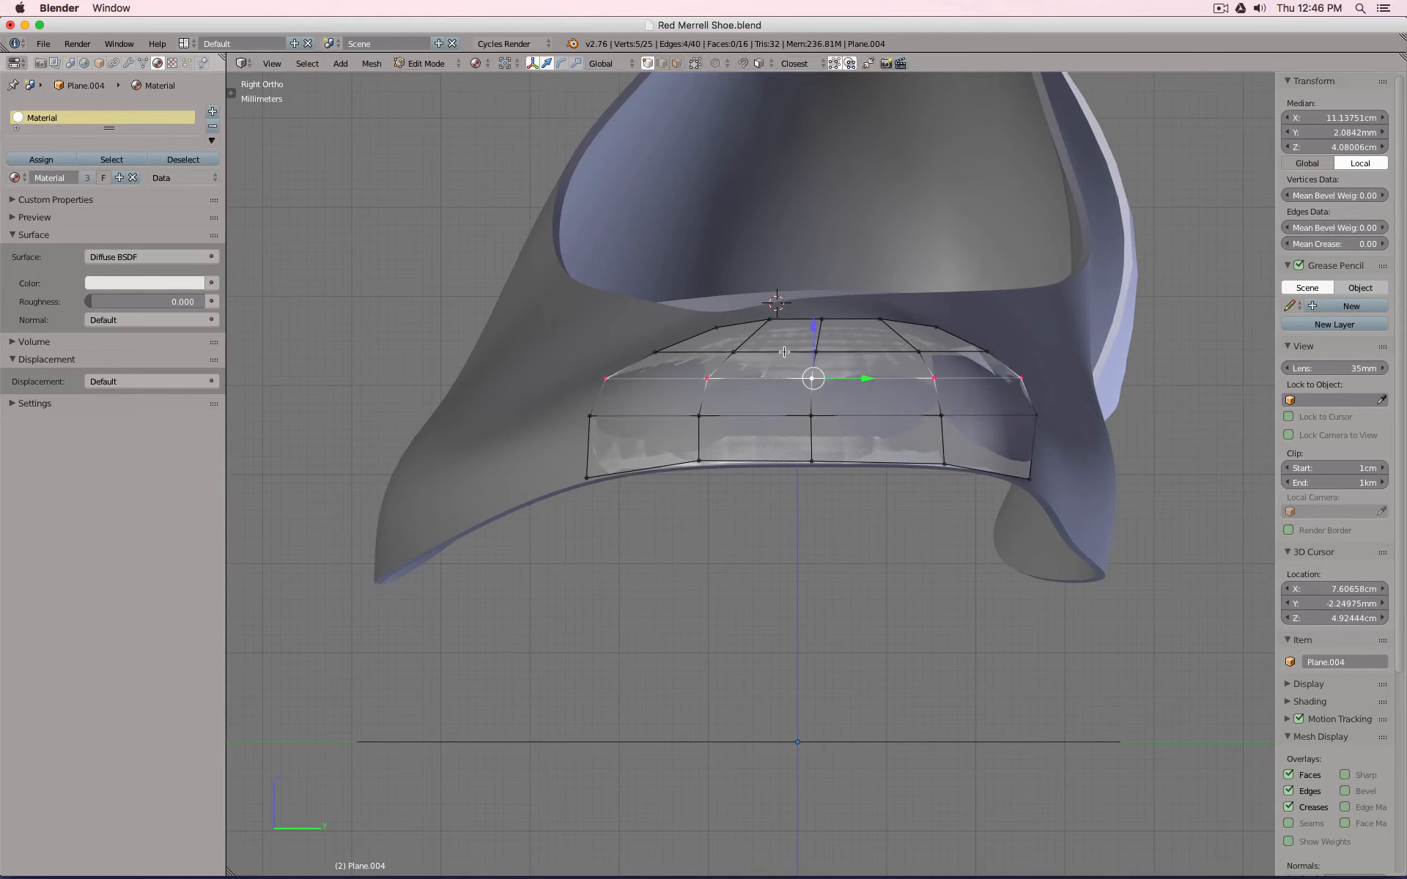
alt+right_click(784, 351)
key(g)
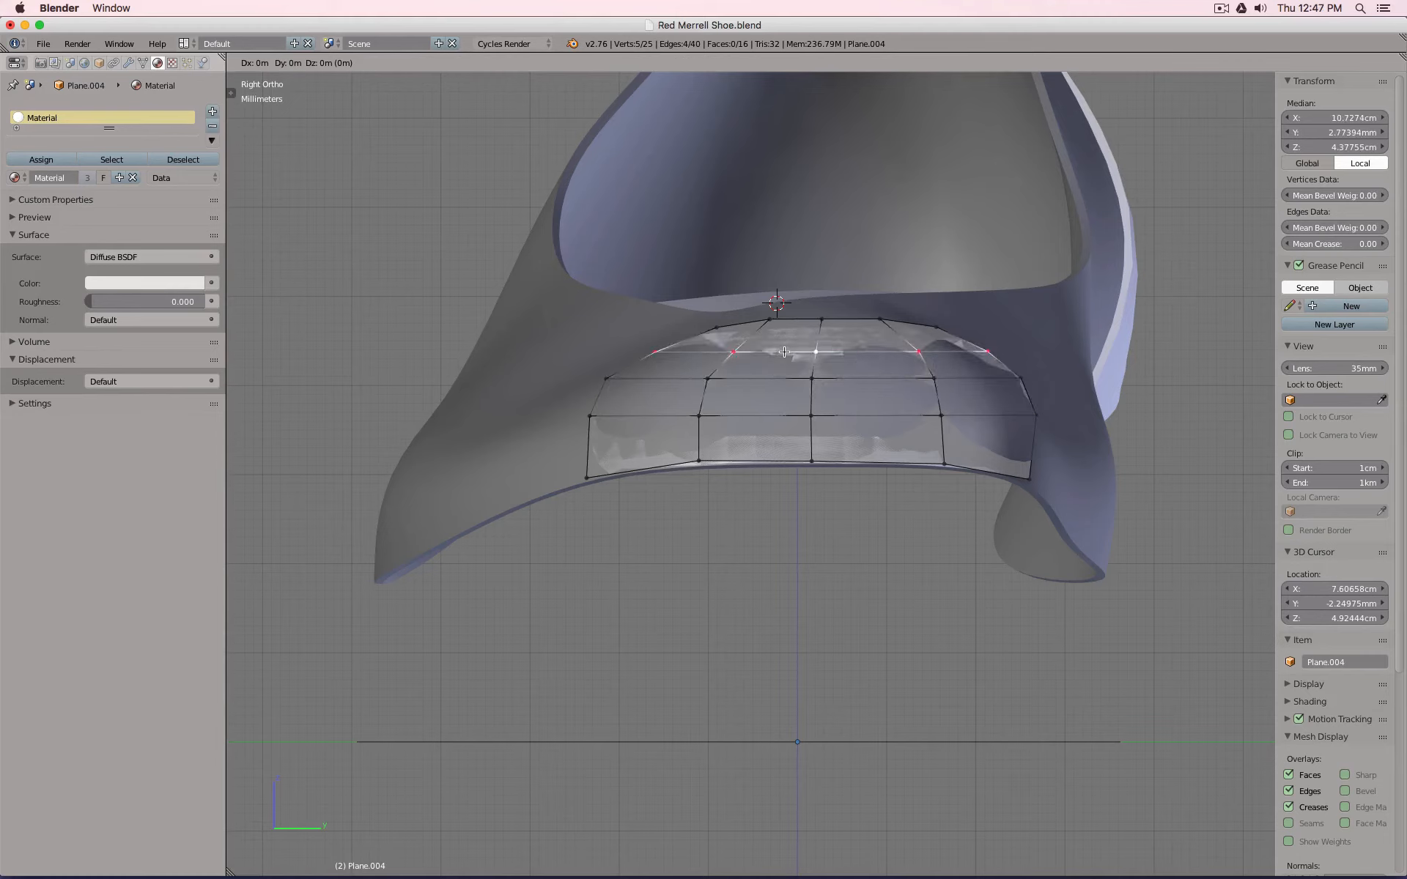
click(784, 352)
alt+right_click(794, 316)
key(g)
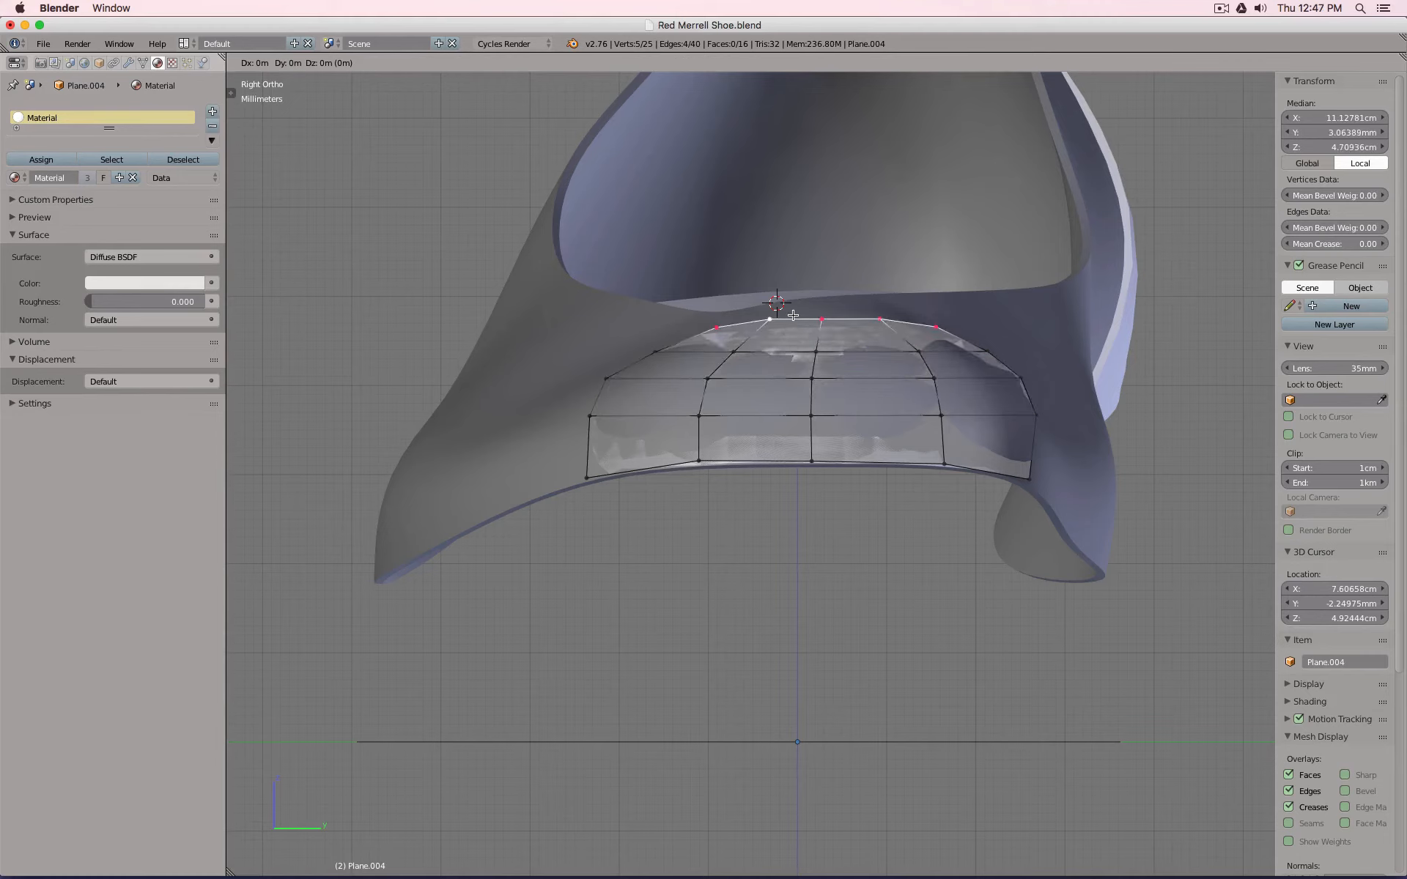
click(793, 315)
alt+right_click(751, 448)
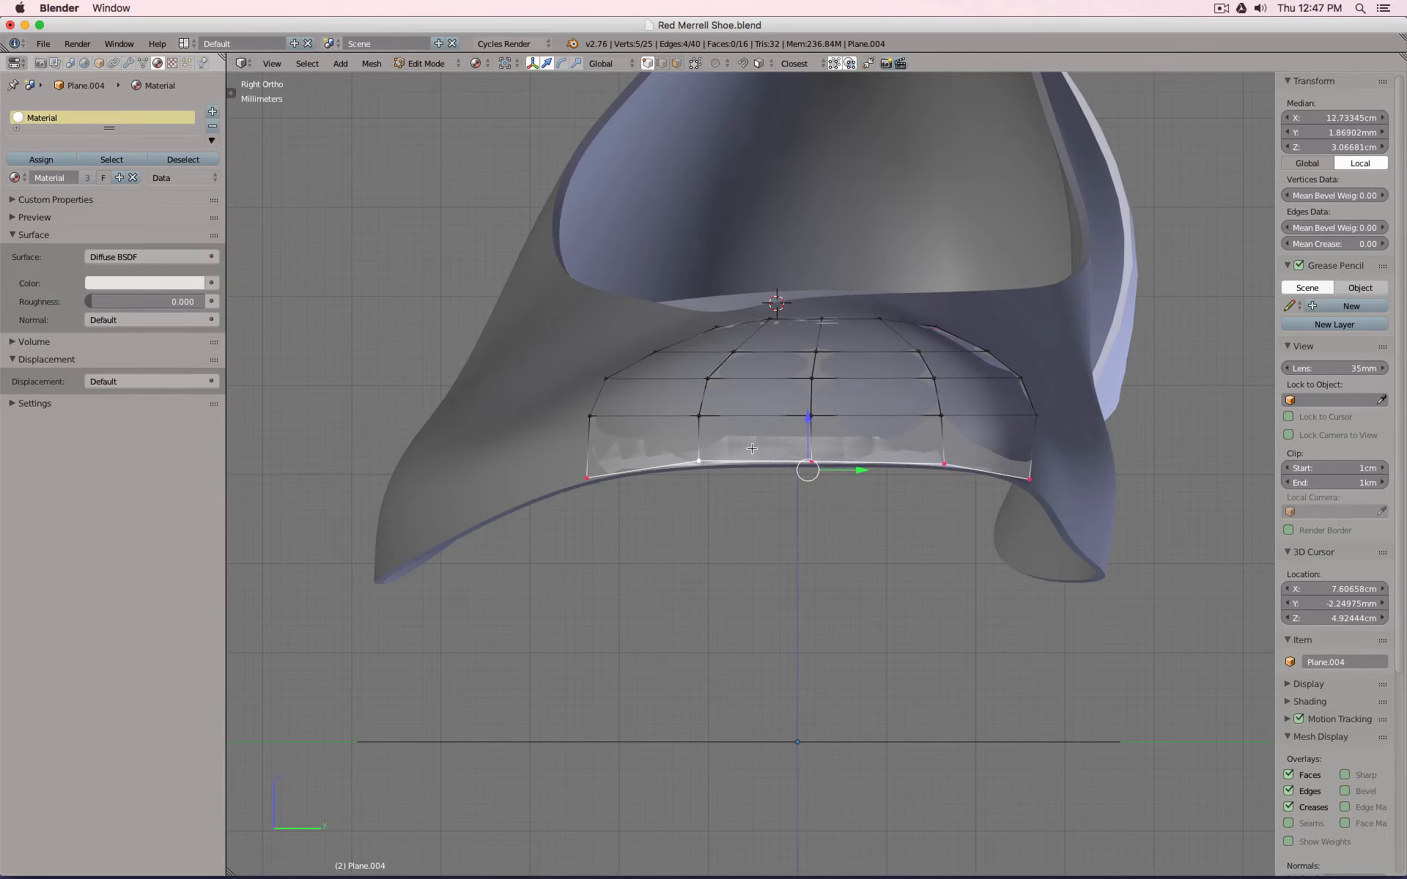
key(g)
click(751, 448)
middle_drag(752, 448, 824, 540)
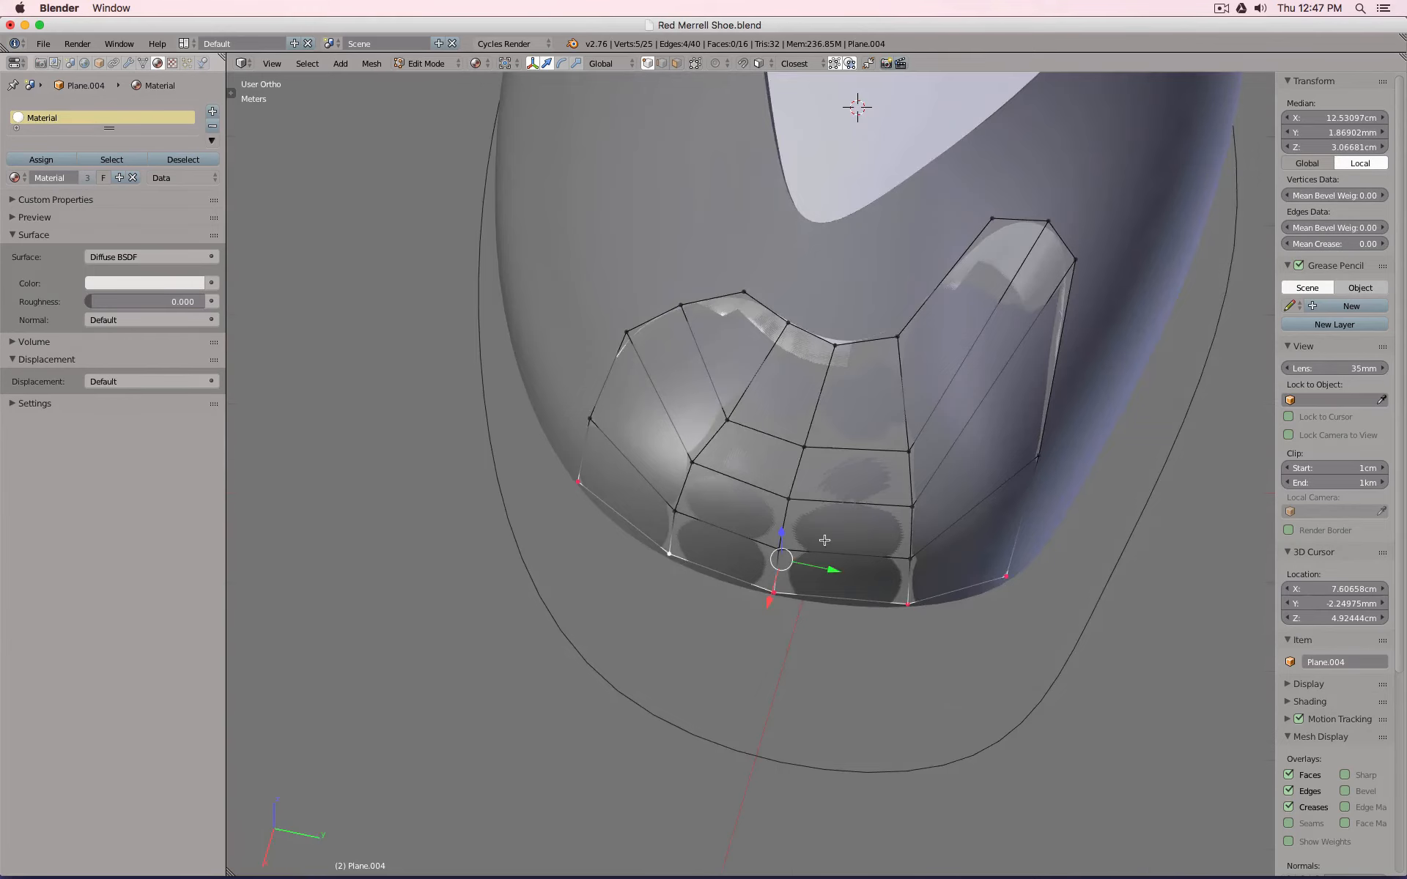
Turn on snapping and, from the top view, move the three stray positive-Y rear vertices forward toward the toe.
key(KP_7)
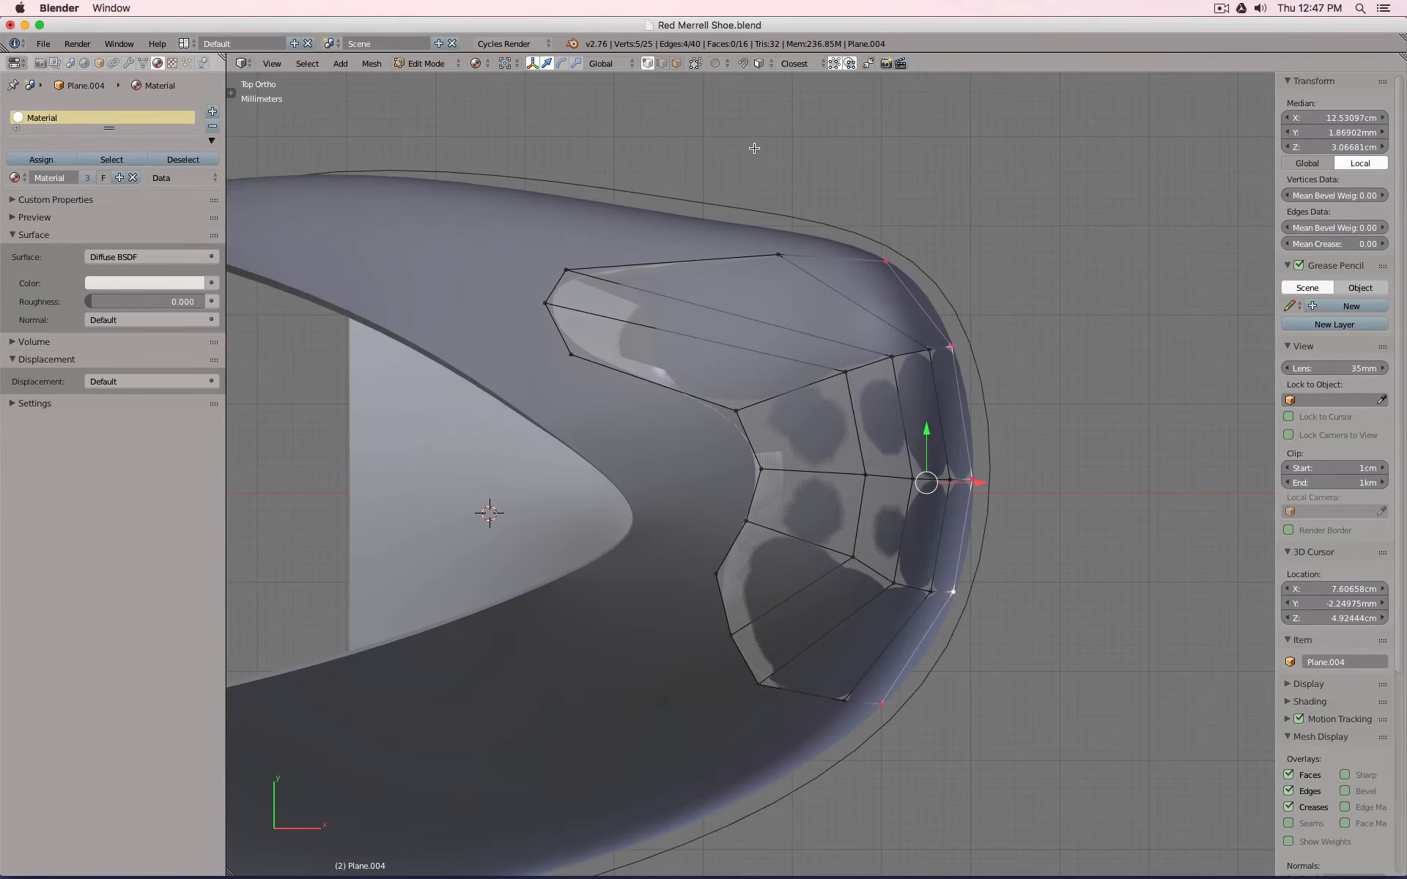
key(a)
key(b)
drag(509, 132, 628, 409)
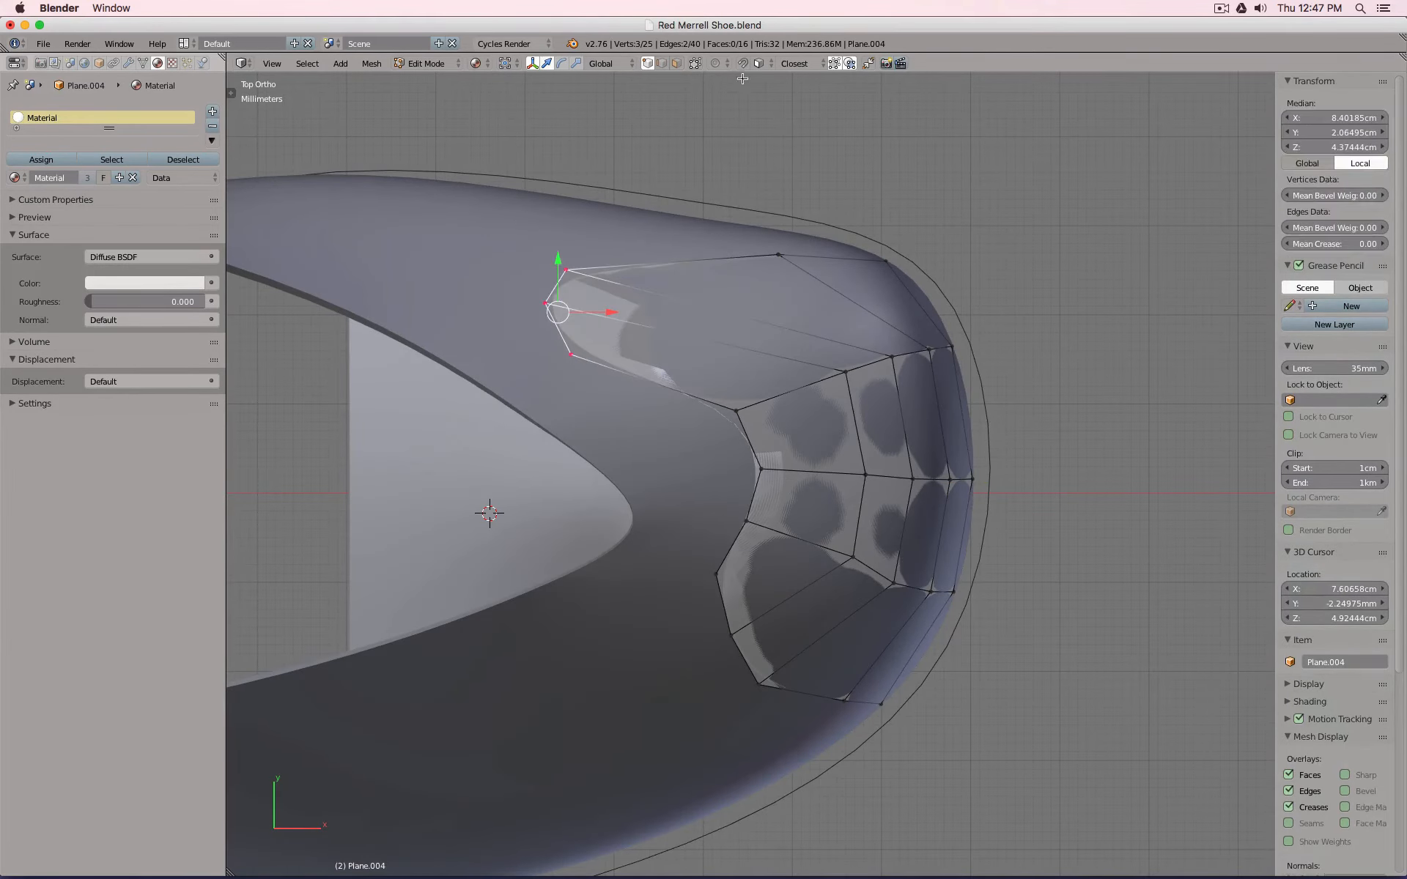
key(g)
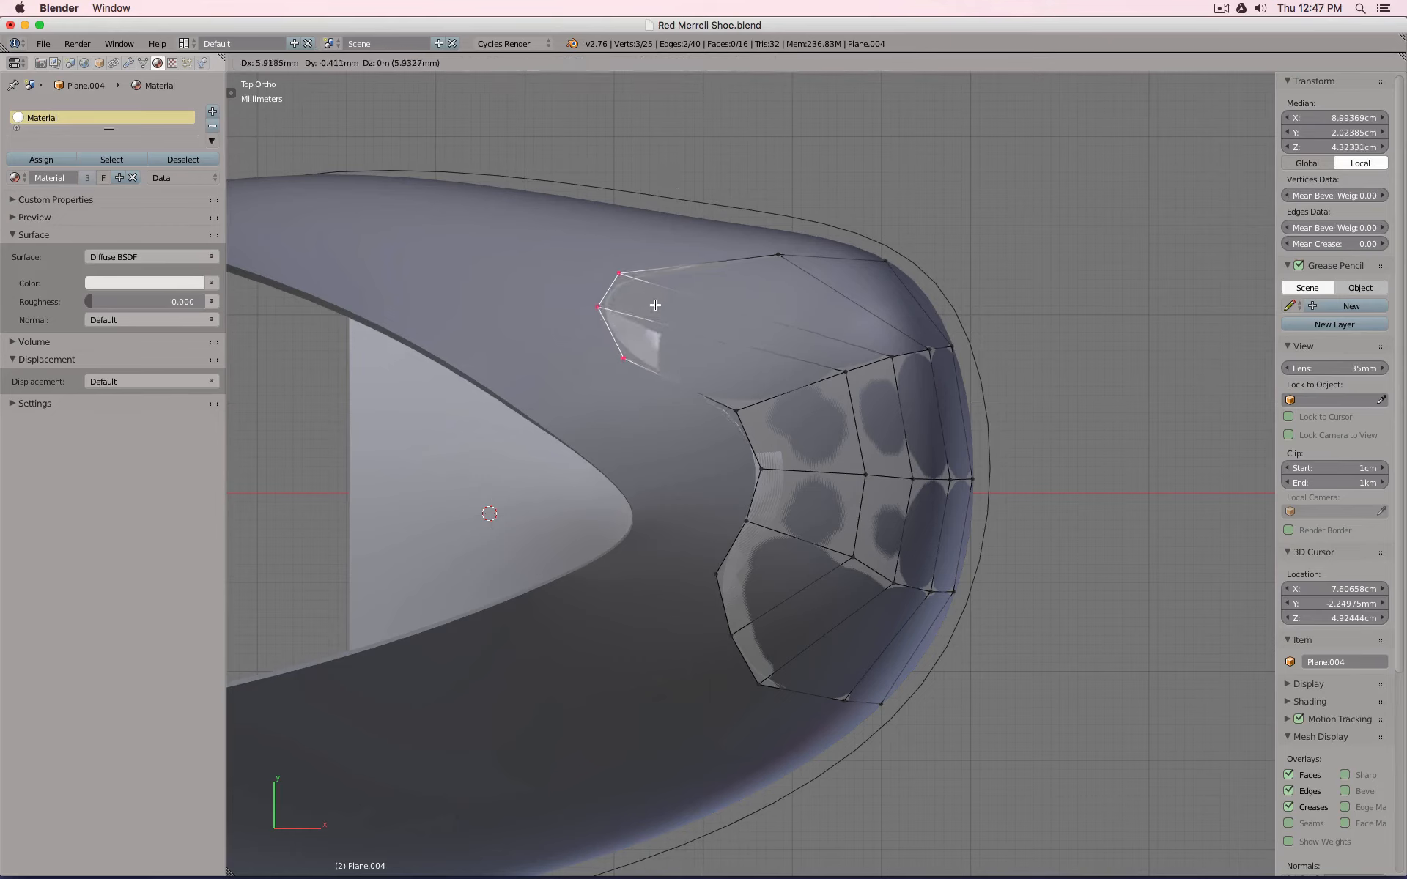
click(747, 286)
Move the positive-Y side, corner and rear vertices individually toward the toe to tighten the cap's outline.
right_click(784, 255)
key(g)
click(820, 261)
right_click(699, 282)
key(g)
click(764, 275)
key(g)
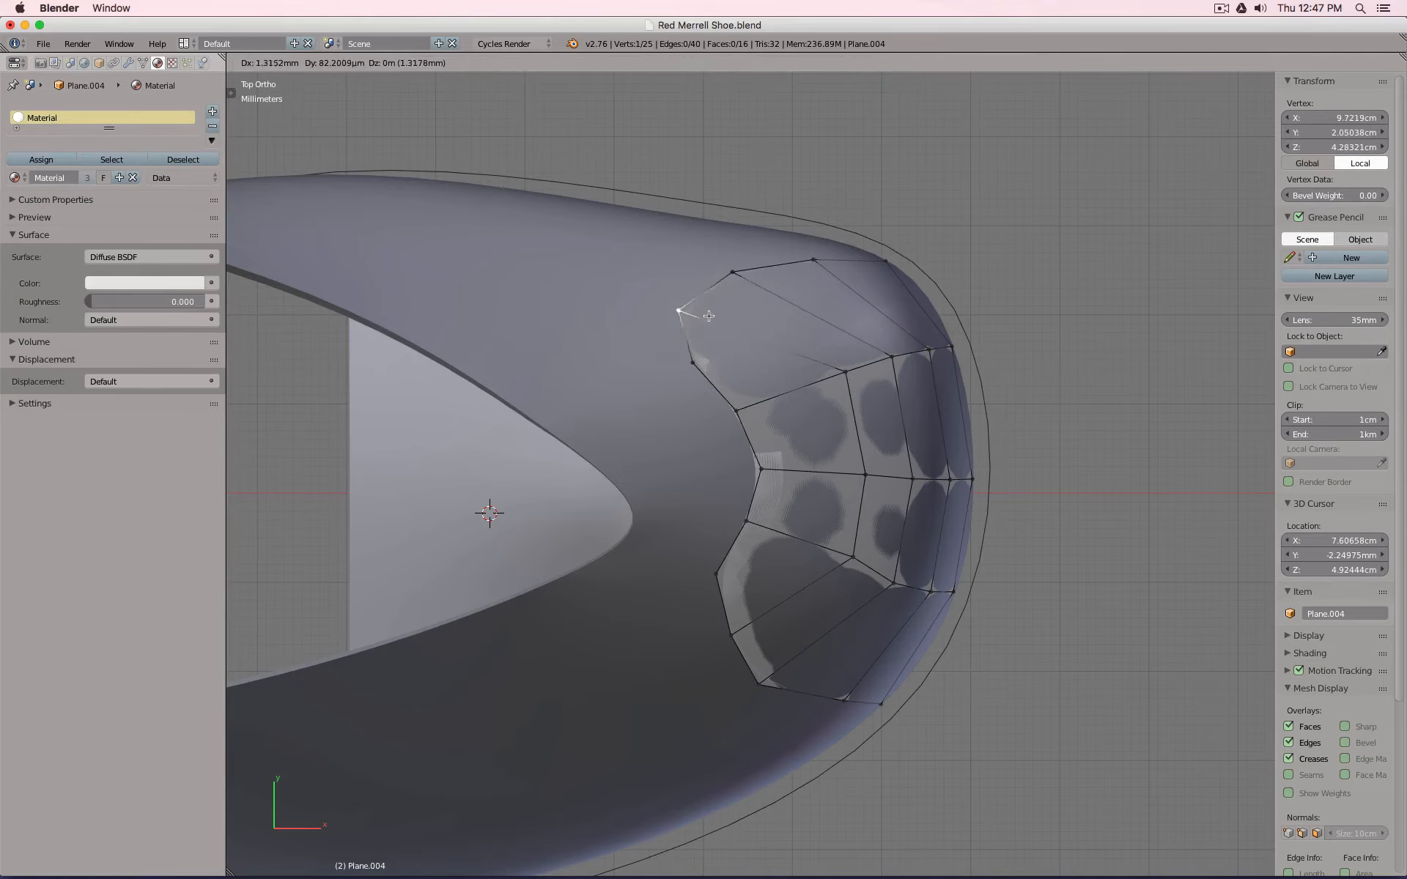
click(671, 326)
middle_drag(671, 326, 661, 371)
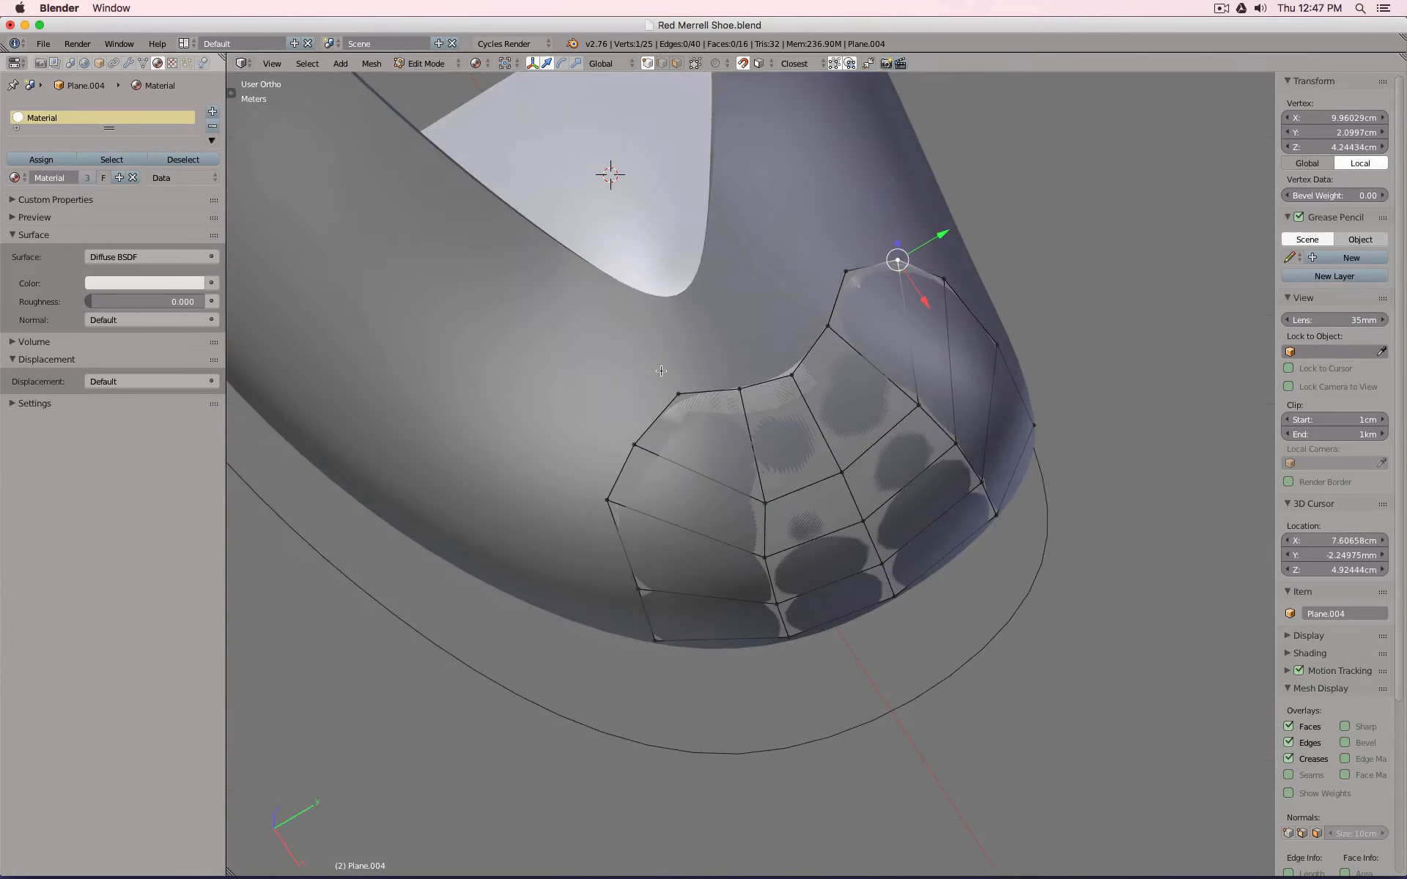
From the top view, shift the four positive-Y outline vertices further forward and inward to round that side of the toe cap.
key(KP_7)
key(a)
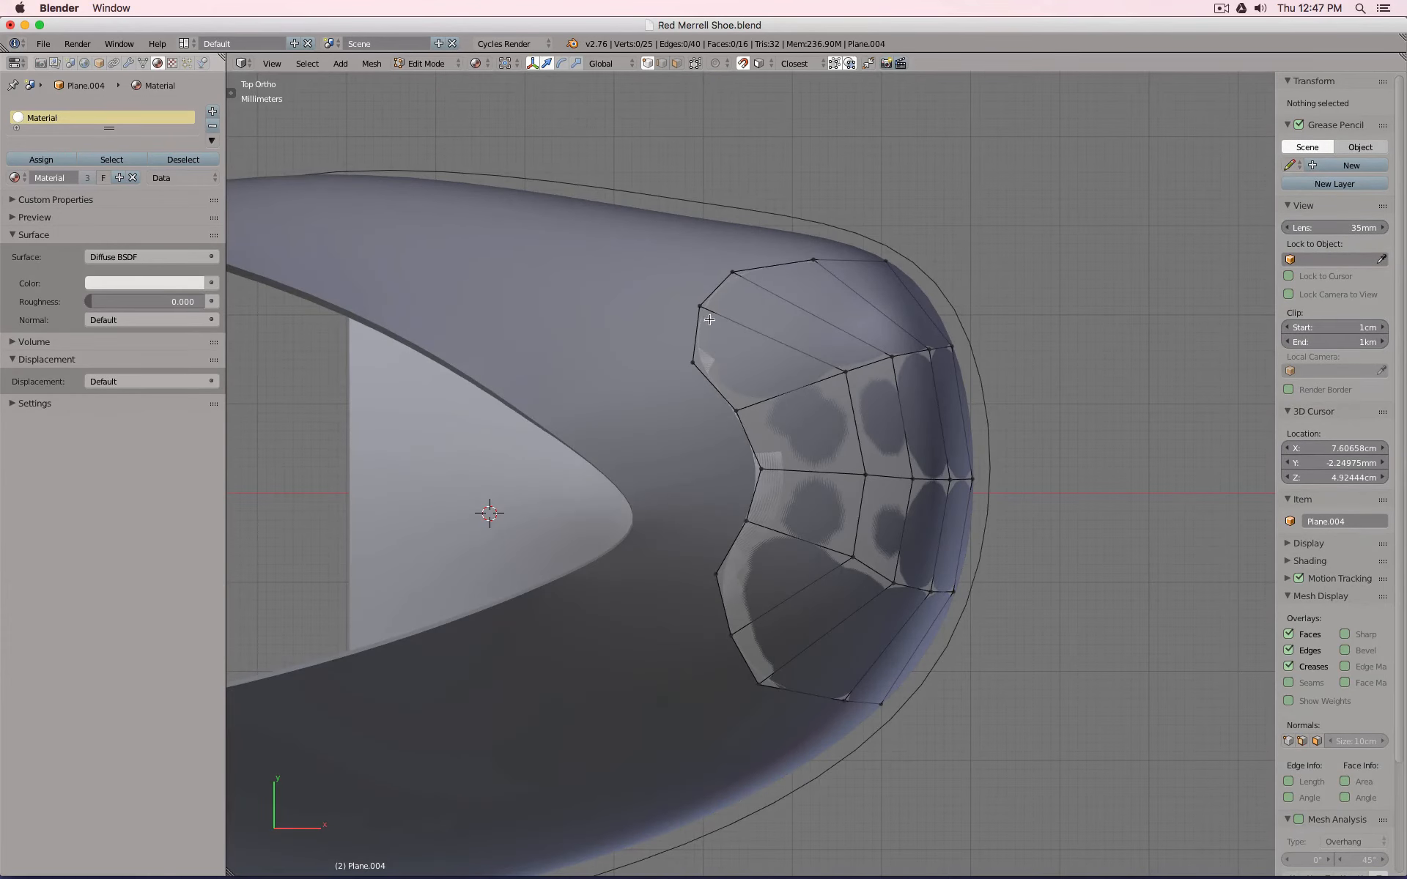
key(Tab)
key(Tab)
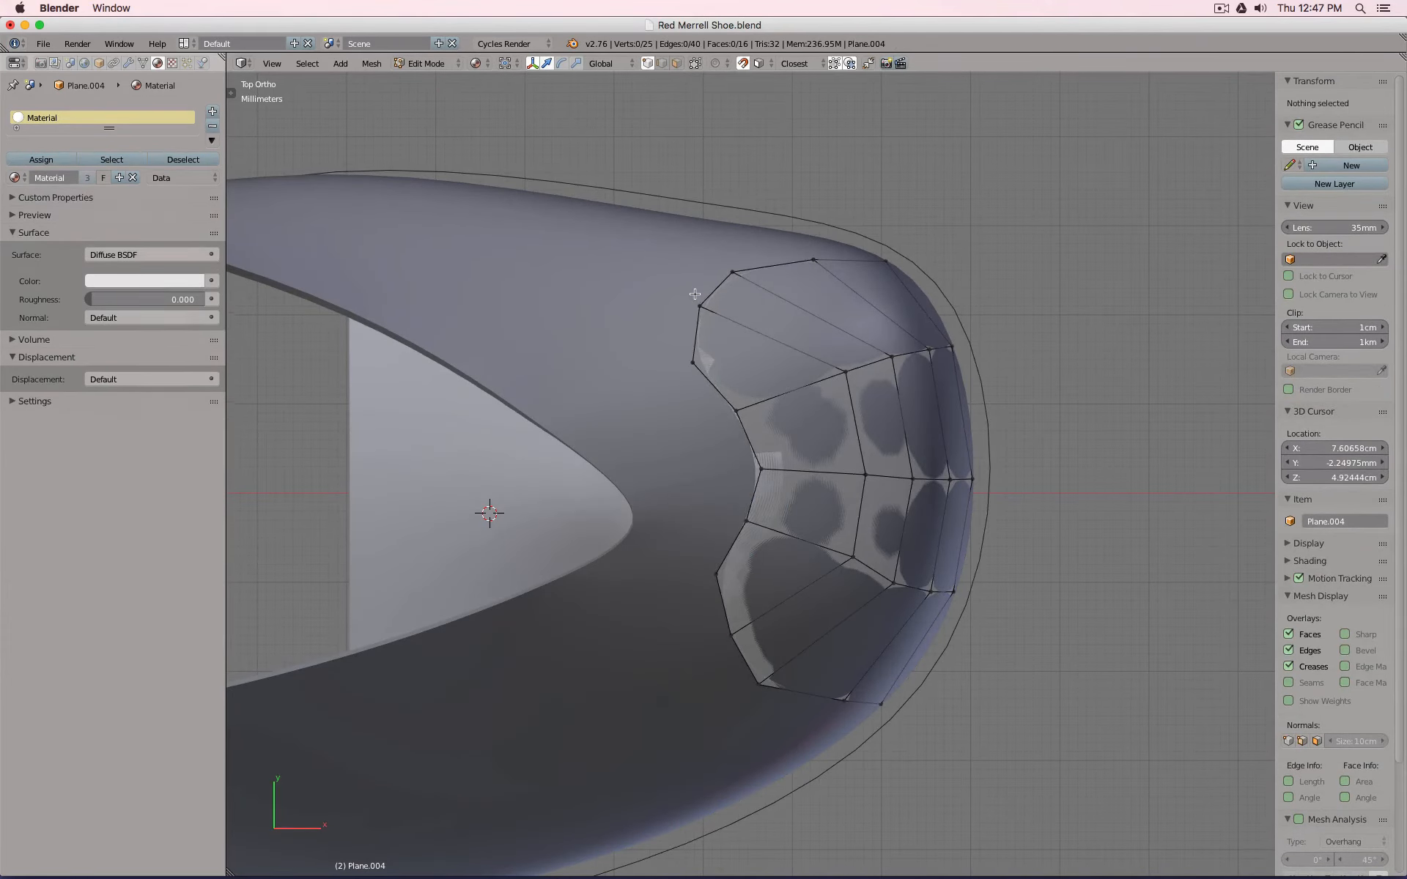
right_click(694, 360)
key(g)
click(724, 358)
right_click(706, 304)
key(g)
key(g)
click(777, 281)
right_click(811, 259)
key(g)
click(837, 271)
Move the middle and positive-Y interior vertices behind the toe cap's front rows slightly back toward the shoe opening.
right_click(852, 393)
key(g)
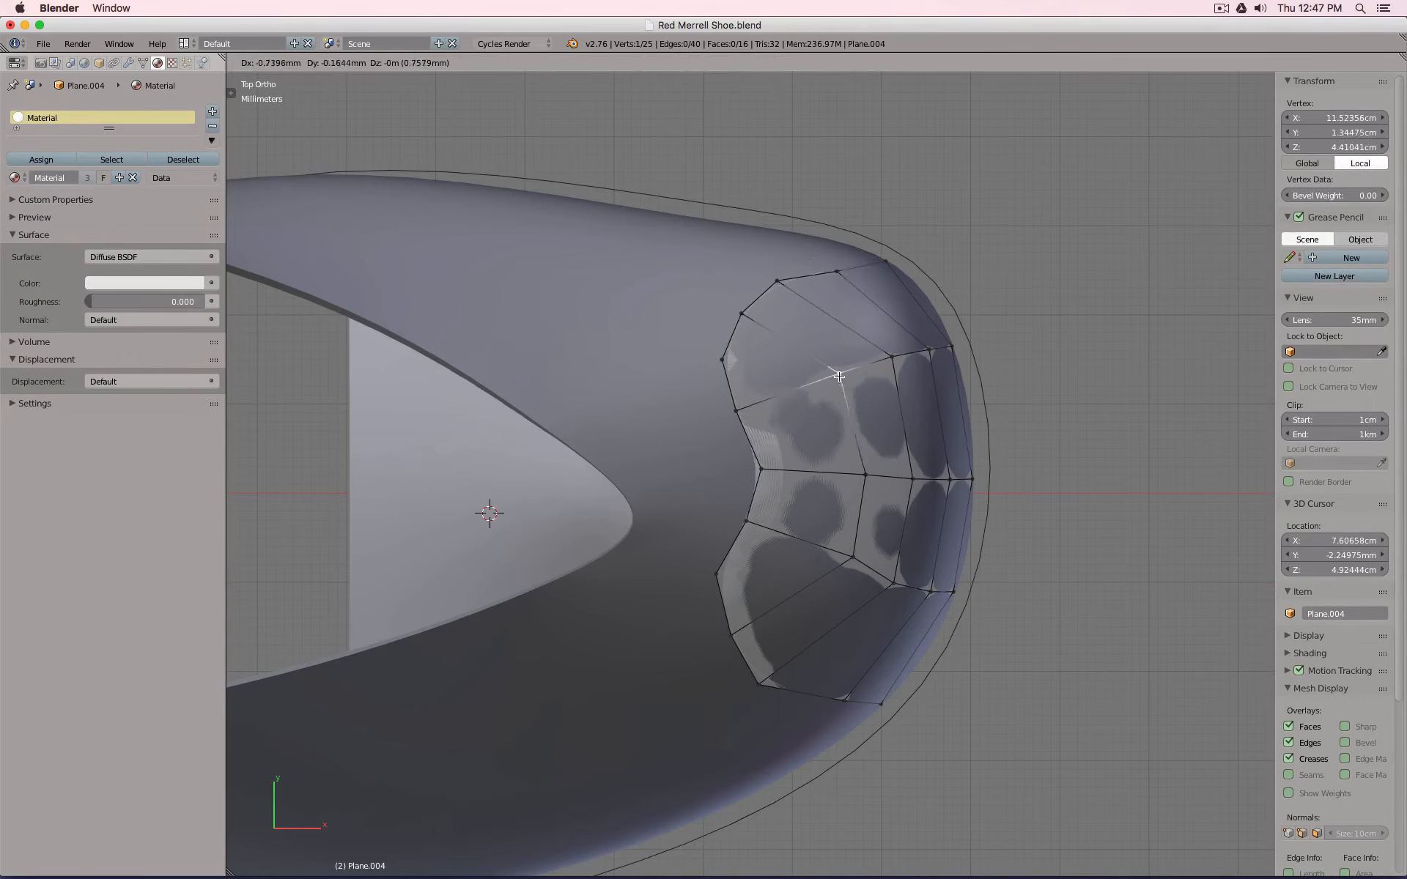
click(822, 402)
right_click(867, 482)
key(g)
click(838, 480)
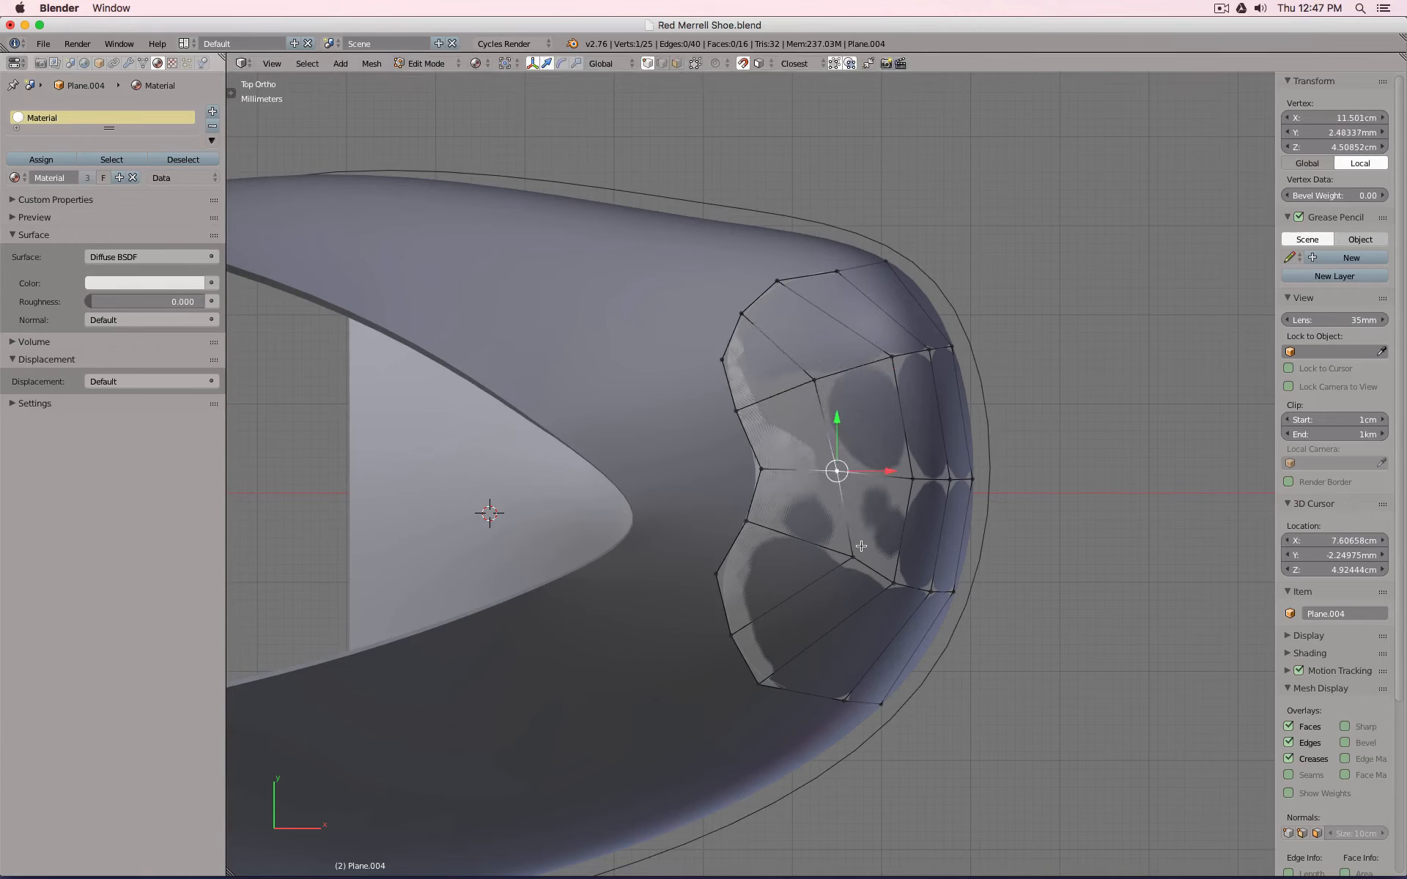
Move the negative-Y interior vertex back toward the shoe opening, and shift the two negative-Y rear outline vertices forward and inward.
right_click(852, 557)
key(g)
click(832, 554)
right_click(733, 635)
shift+right_click(760, 684)
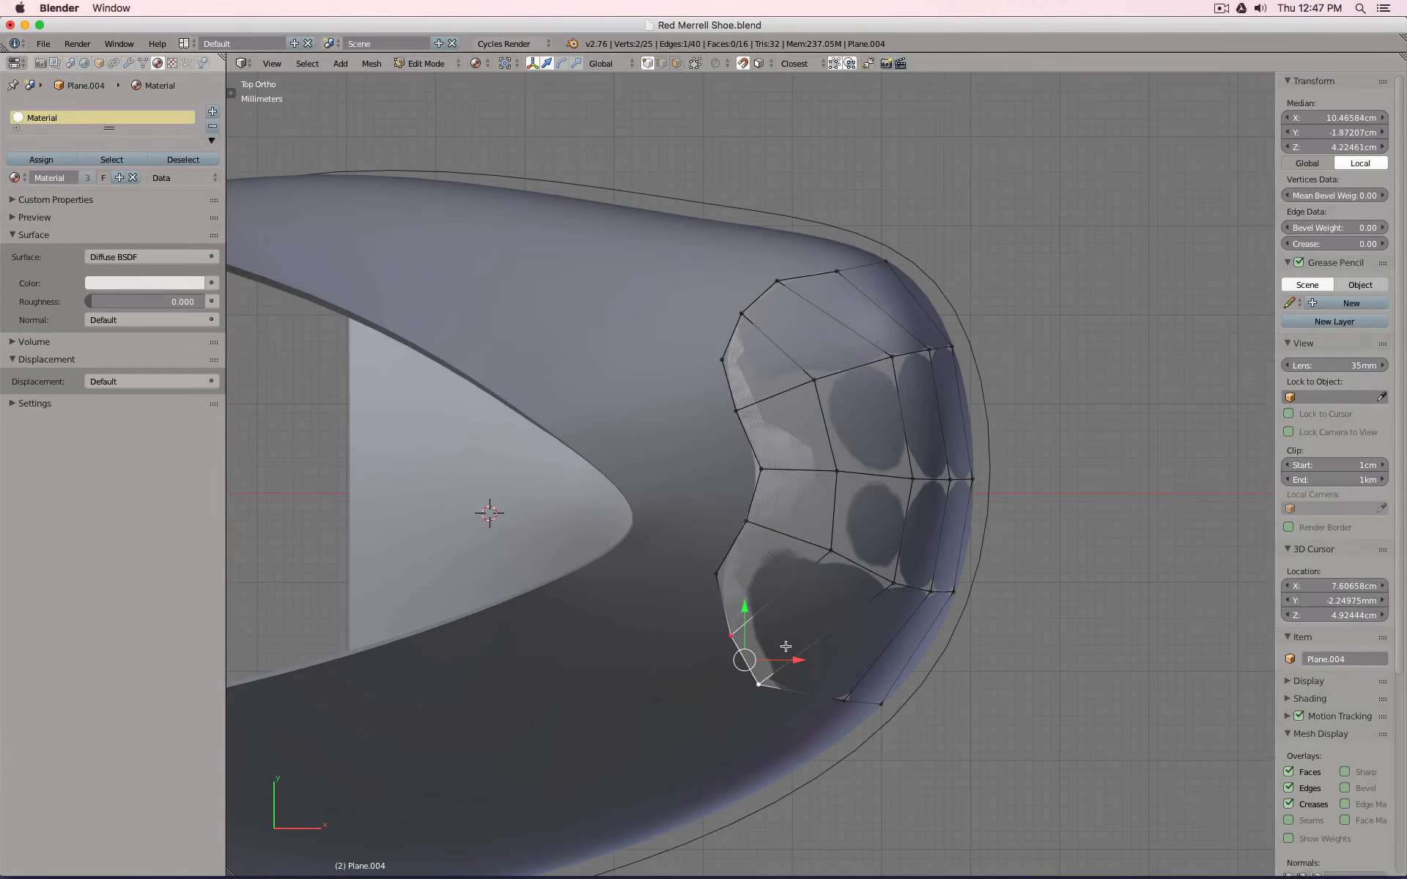
key(g)
click(827, 623)
Nudge the three negative-Y side outline vertices individually inward and toward the toe.
right_click(845, 699)
key(g)
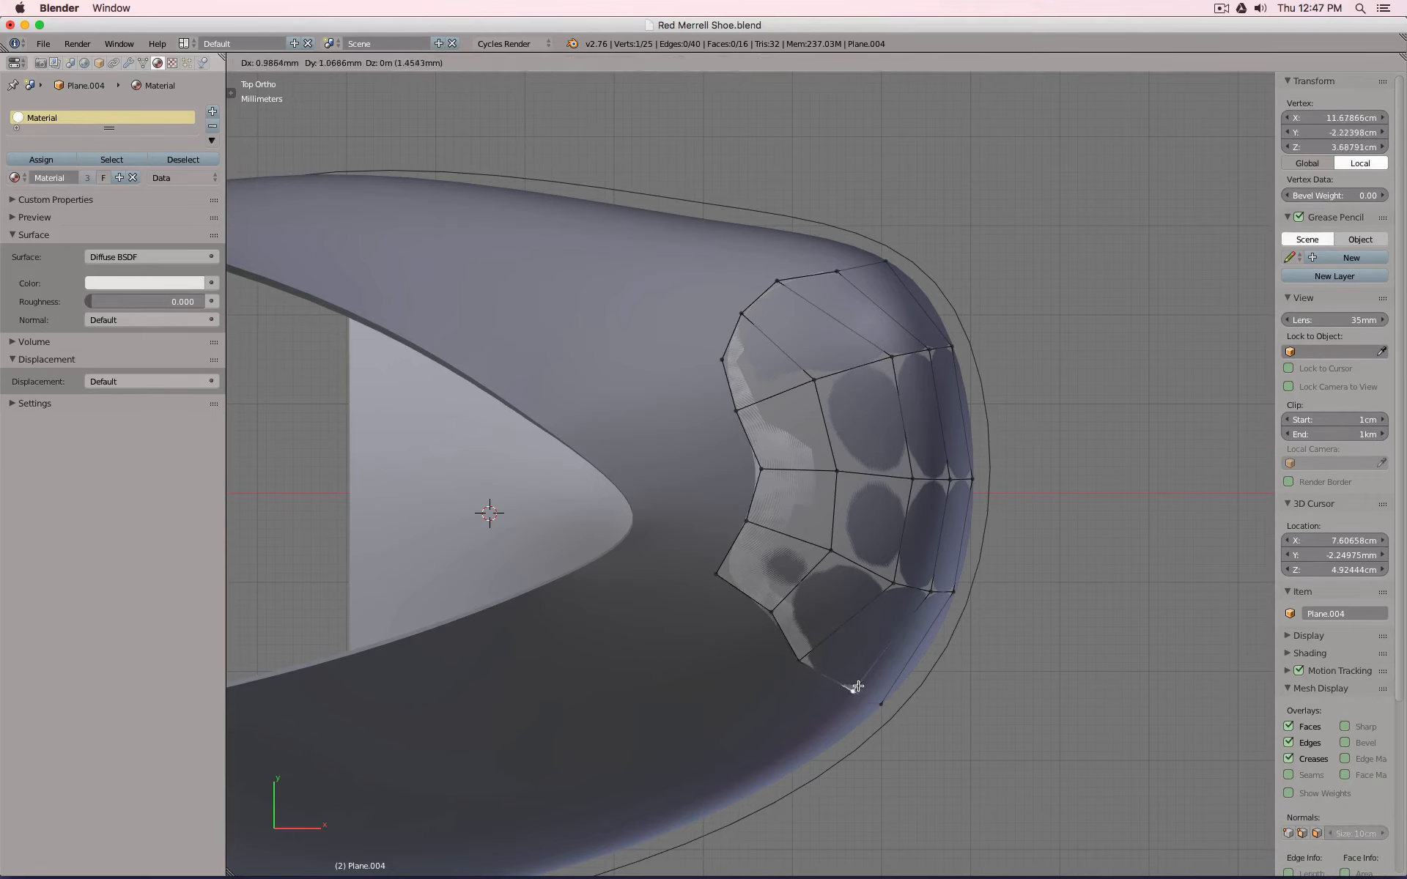
click(861, 682)
right_click(801, 664)
key(g)
click(814, 655)
right_click(770, 610)
key(g)
click(780, 602)
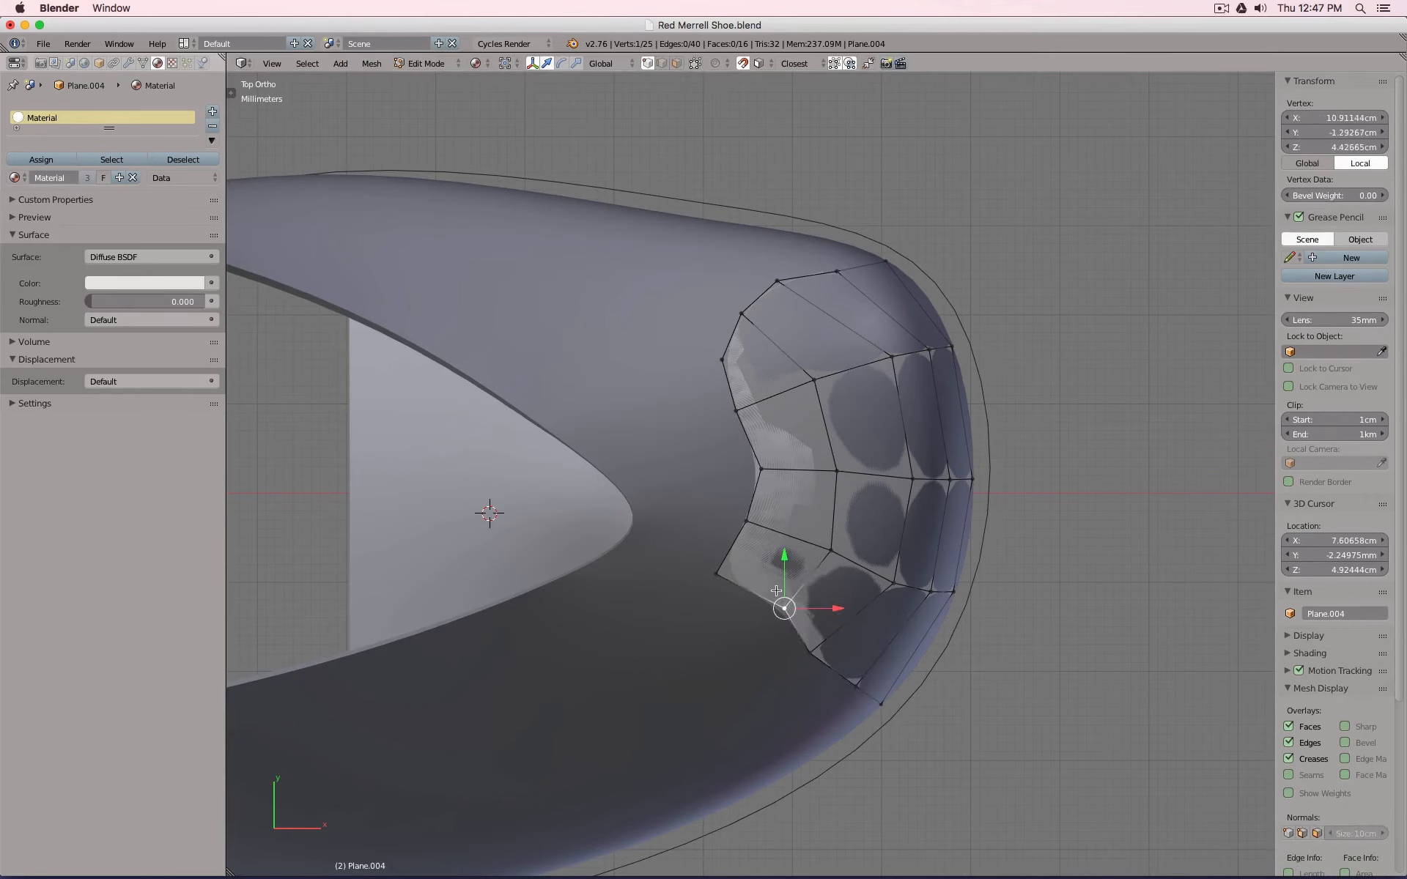
Move the negative-Y rear corner vertex toward the toe and the neighbouring rear-edge vertex slightly back.
right_click(717, 574)
key(g)
click(734, 571)
right_click(743, 520)
key(g)
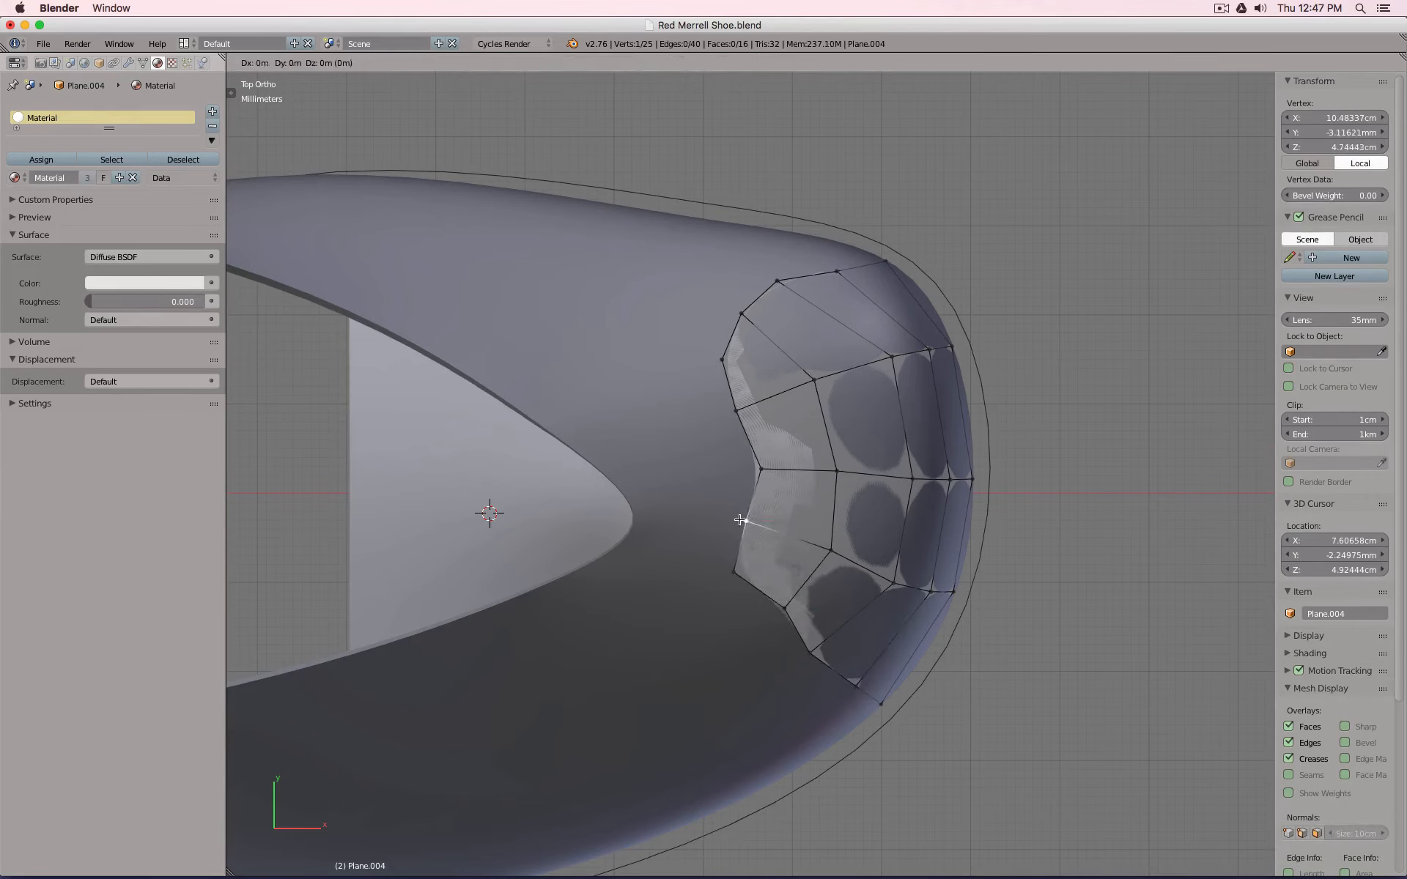
click(731, 521)
Even out the rear edge by moving its middle and positive-Y vertices back and the negative-Y corner vertex forward.
right_click(760, 469)
key(g)
click(730, 469)
right_click(736, 411)
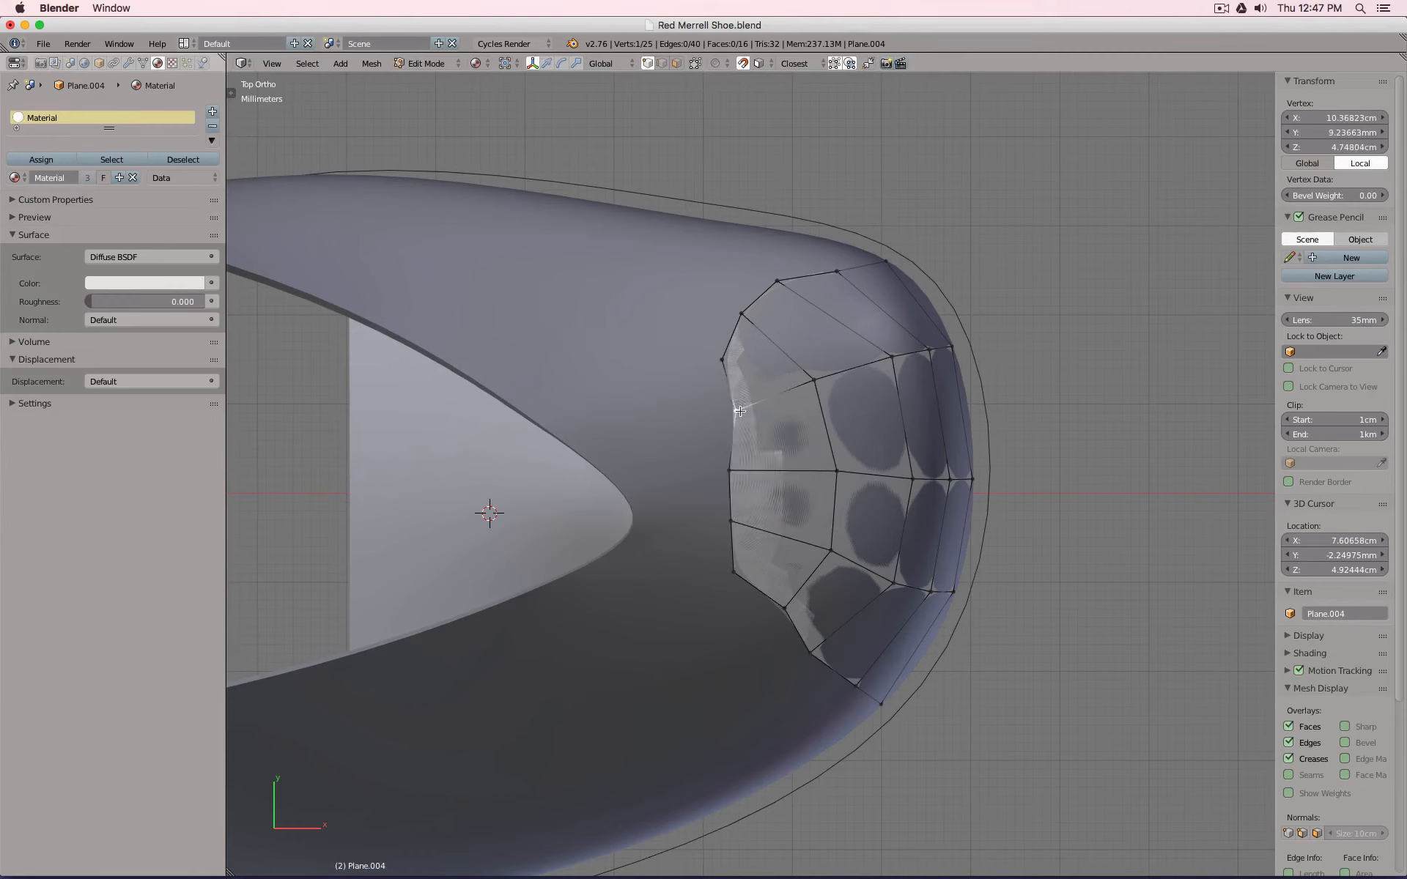
key(g)
click(727, 417)
right_click(732, 570)
key(g)
click(756, 523)
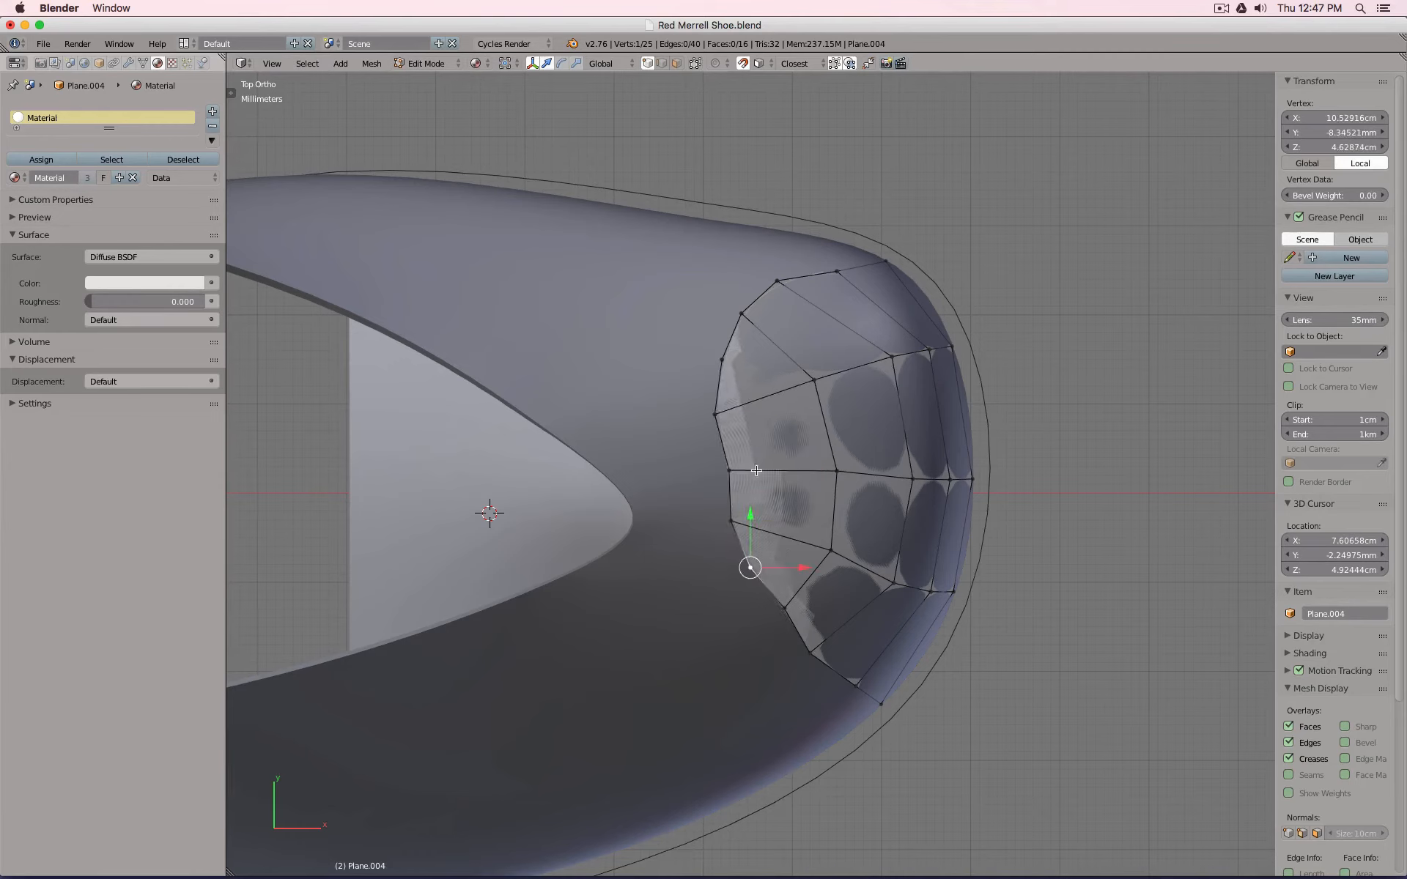
Move the three positive-Y rear outline vertices and the adjacent interior vertex together toward the toe.
right_click(742, 313)
shift+right_click(722, 359)
shift+right_click(716, 414)
shift+right_click(814, 382)
key(g)
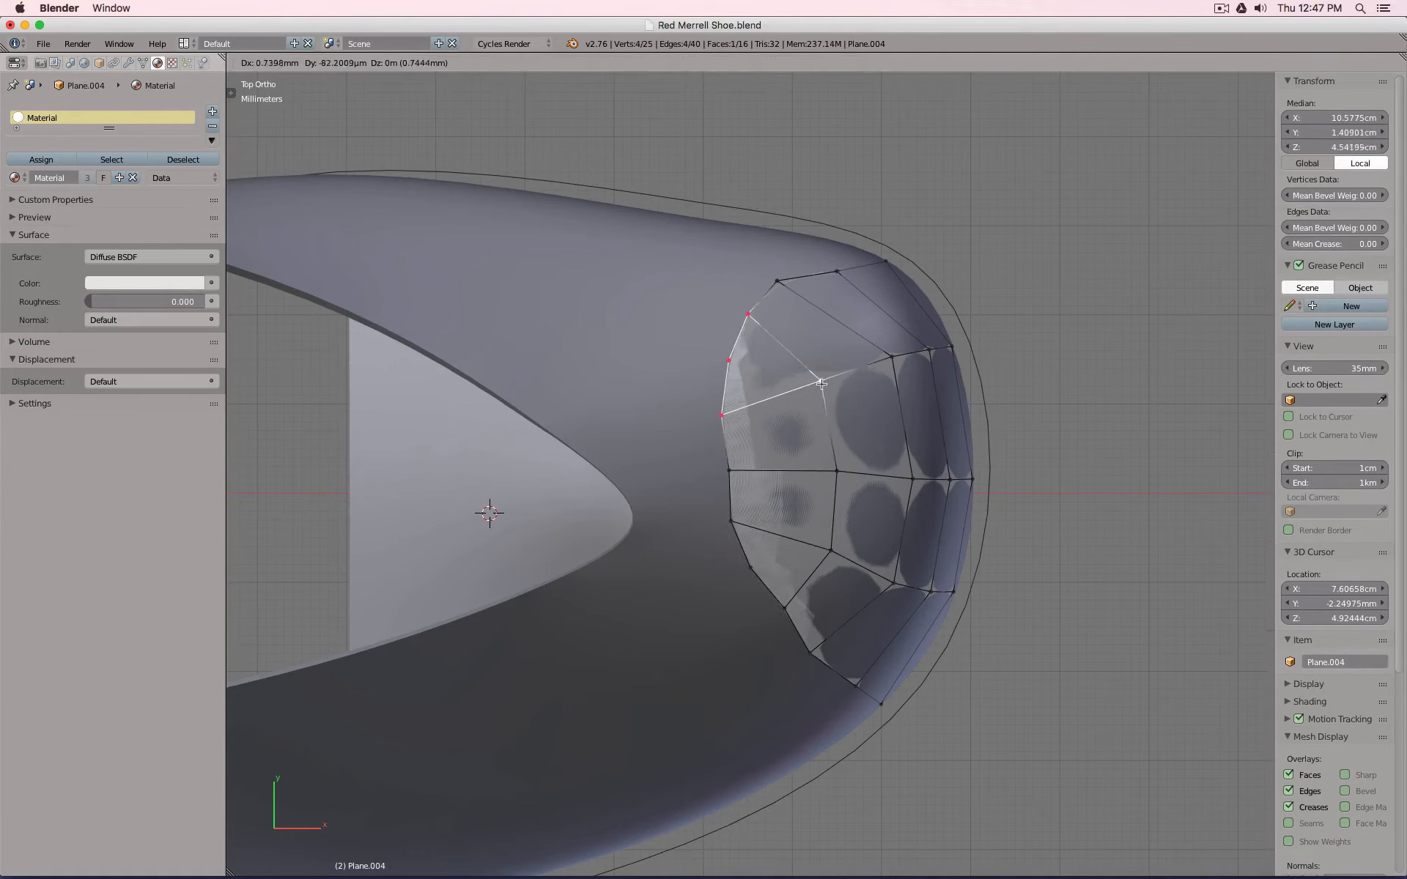
click(833, 387)
Shift two positive-Y side outline vertices toward the toe and the nearby interior vertex slightly inward.
right_click(786, 277)
key(g)
click(805, 288)
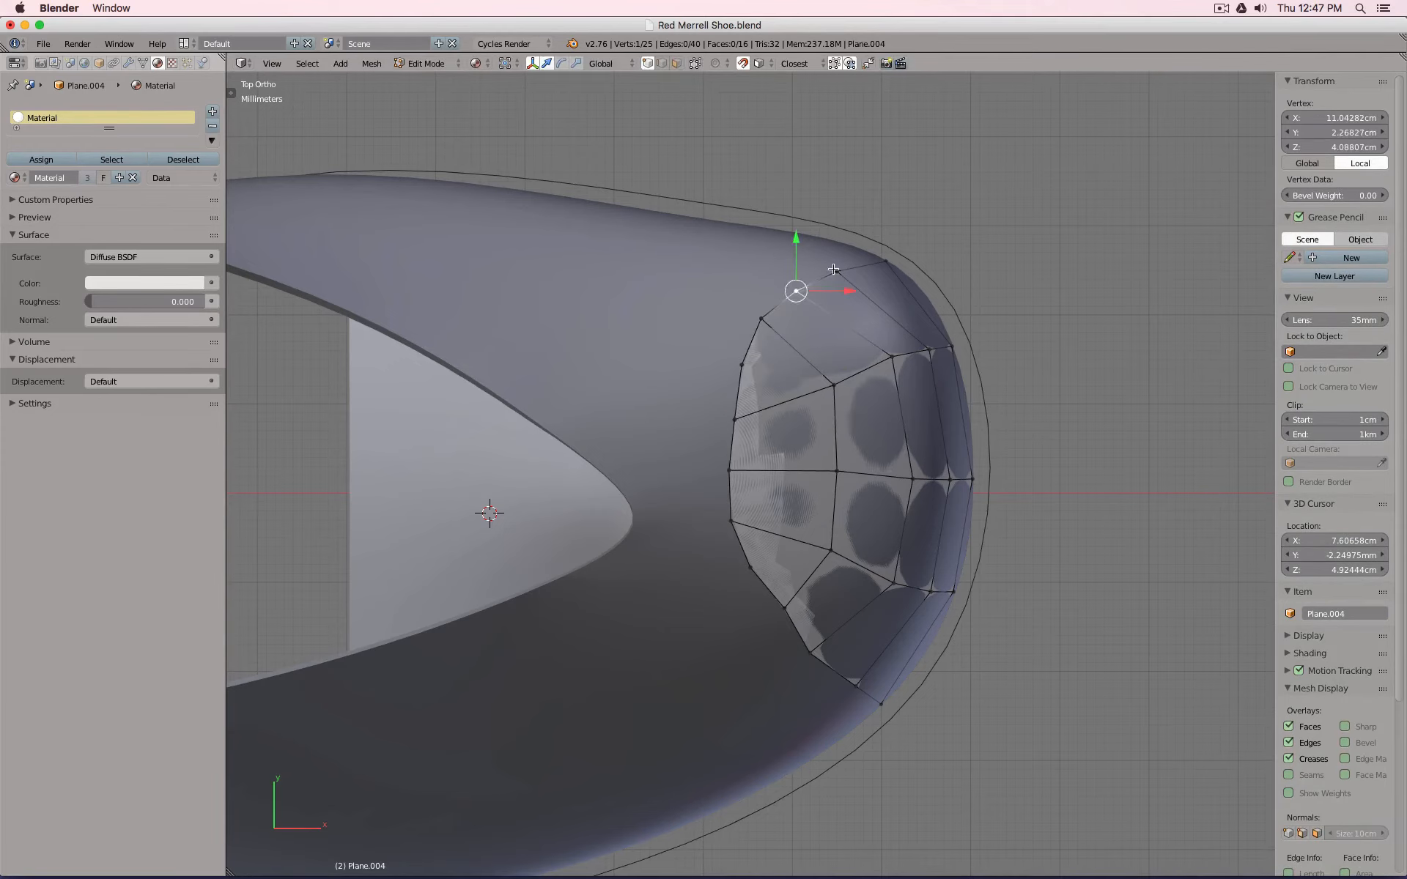
right_click(837, 270)
key(g)
click(847, 272)
right_click(884, 353)
key(g)
click(888, 362)
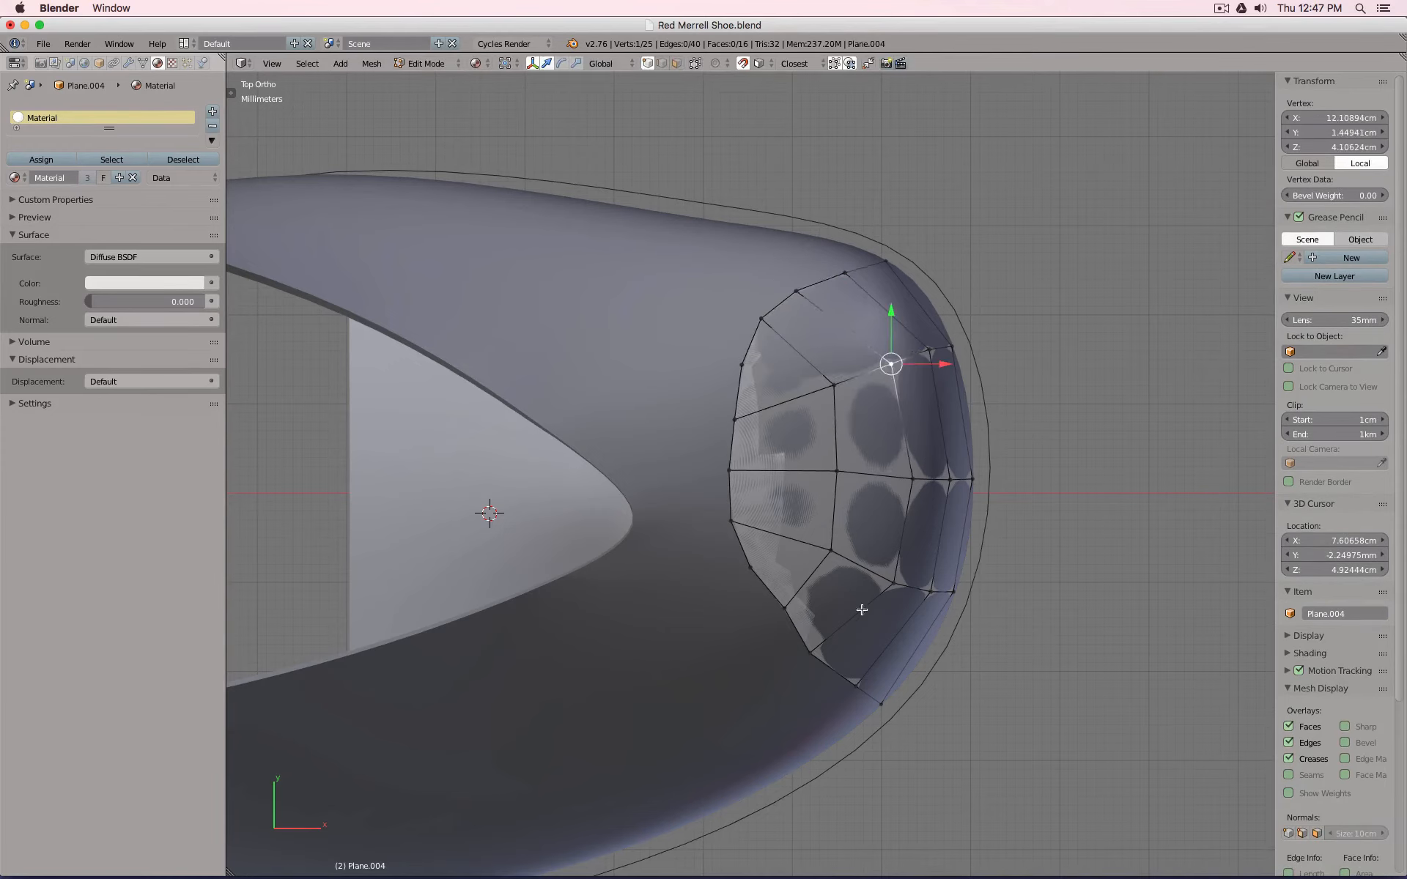
Move the two negative-Y side outline vertices and the neighbouring lower corner vertex forward and inward.
right_click(810, 652)
shift+right_click(856, 685)
key(g)
click(883, 662)
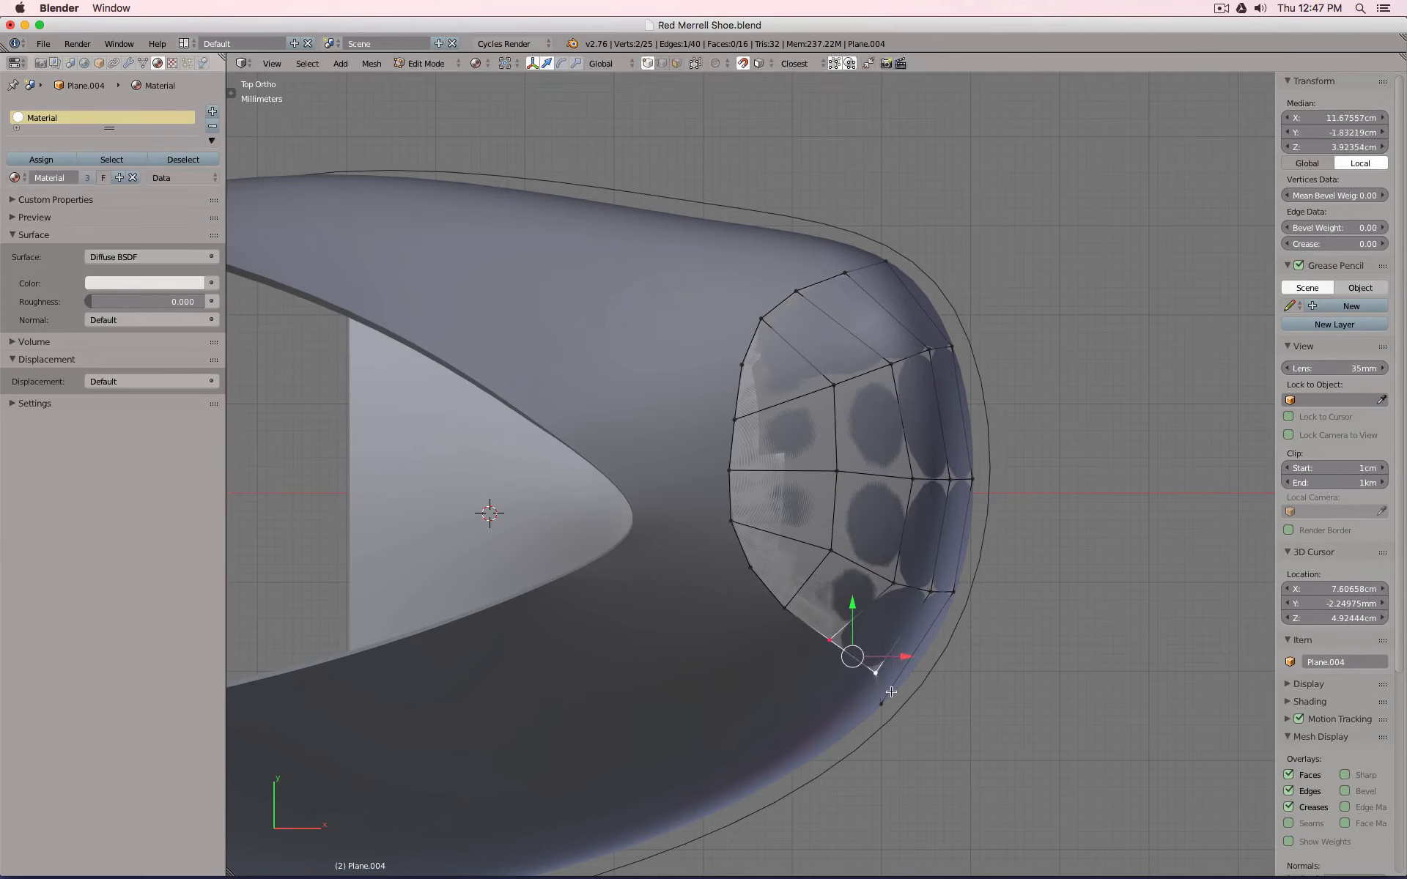
right_click(882, 702)
key(g)
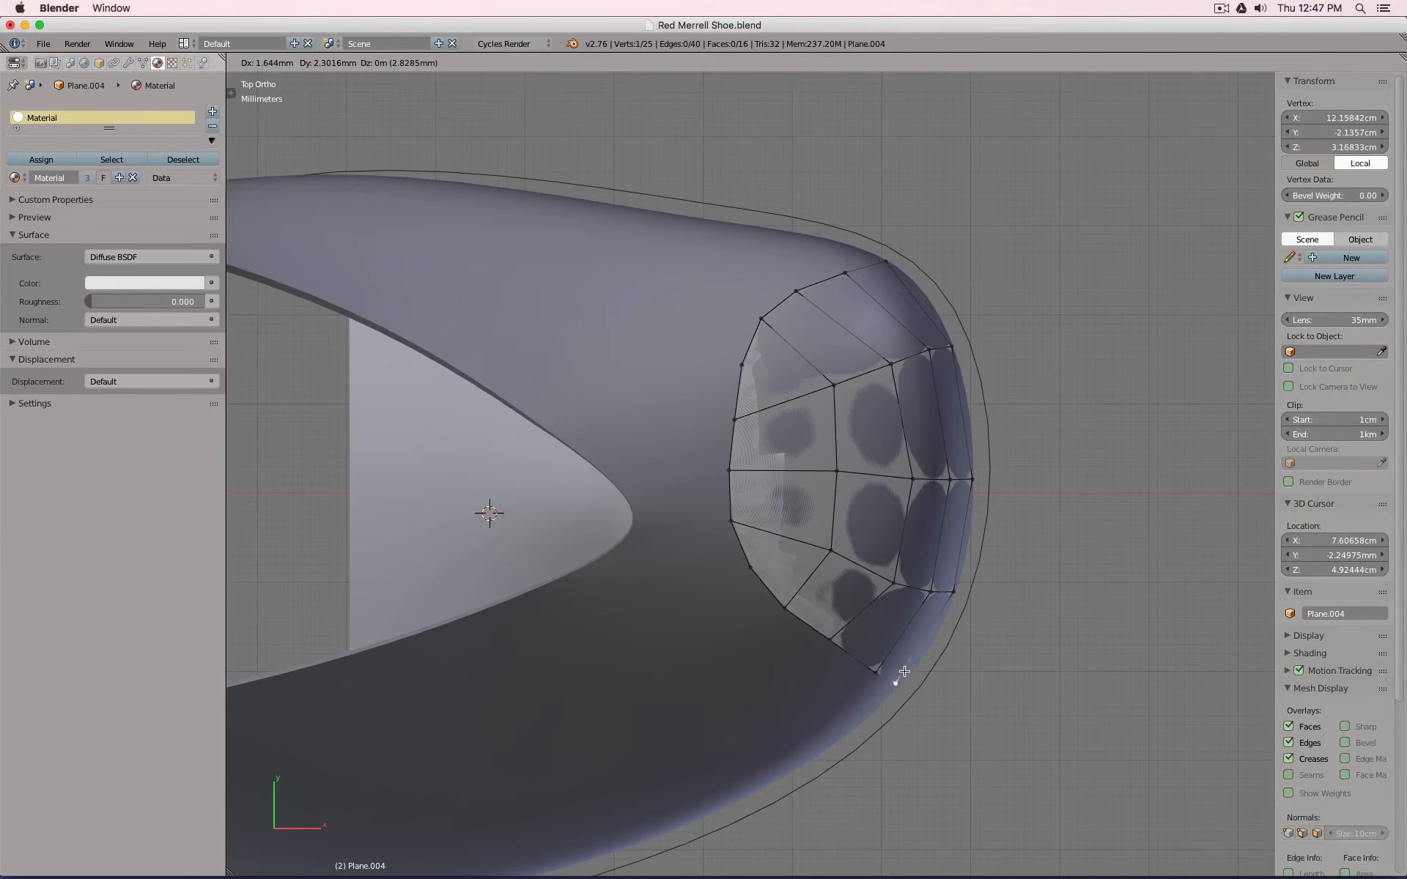
click(905, 670)
Fine-tune the negative-Y side vertex, and move the negative-Y and middle vertices of the front interior row slightly back.
right_click(865, 668)
key(g)
click(860, 667)
right_click(890, 586)
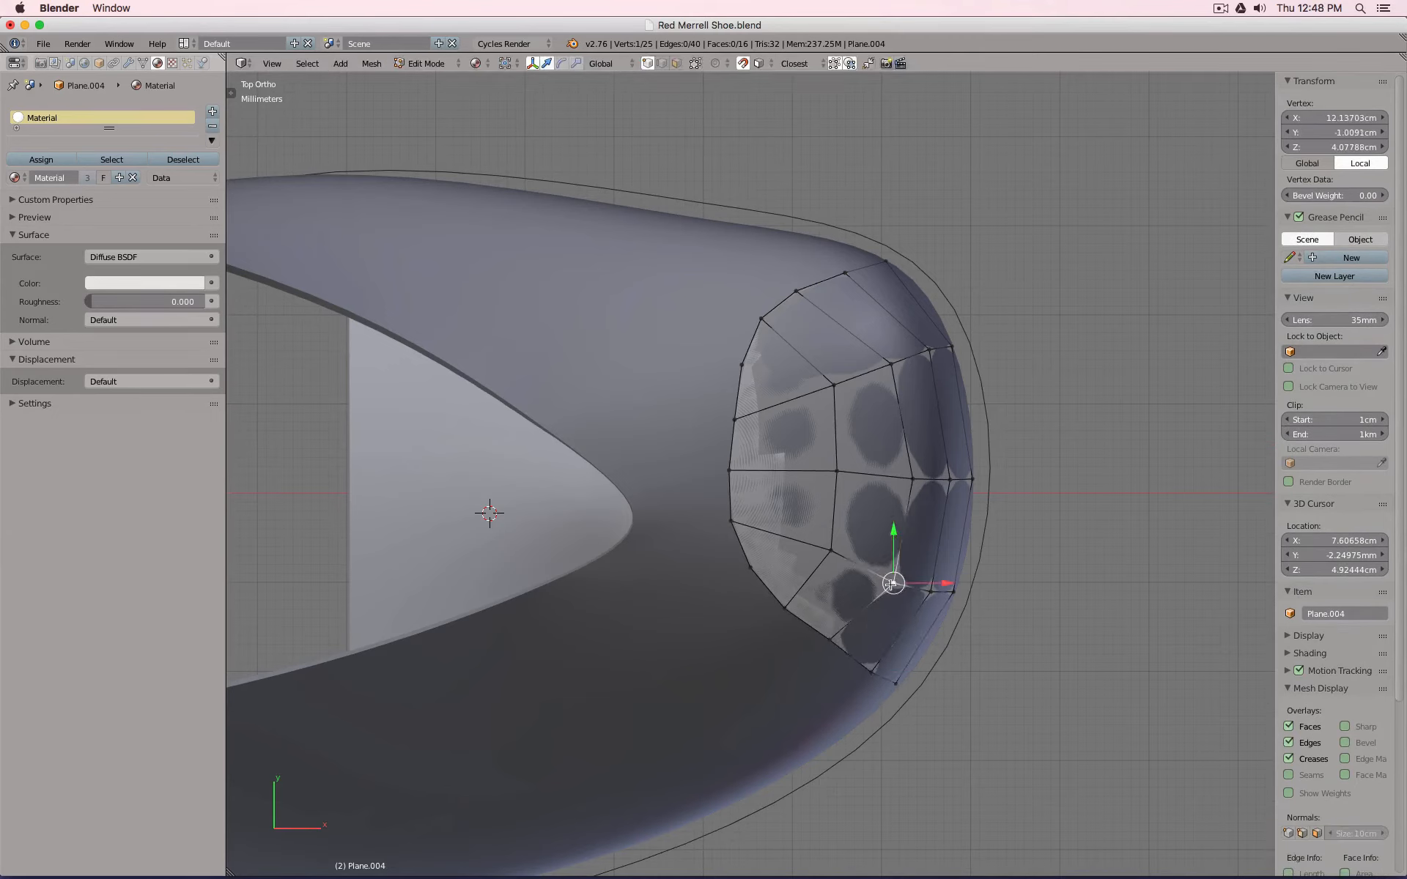
key(g)
click(886, 575)
right_click(912, 480)
key(g)
click(900, 475)
Leave mesh editing and hide the Solidify modifier of the shoe upper in the viewport.
scroll(845, 467, down, 2)
middle_drag(845, 467, 755, 370)
key(Tab)
middle_drag(876, 399, 668, 491)
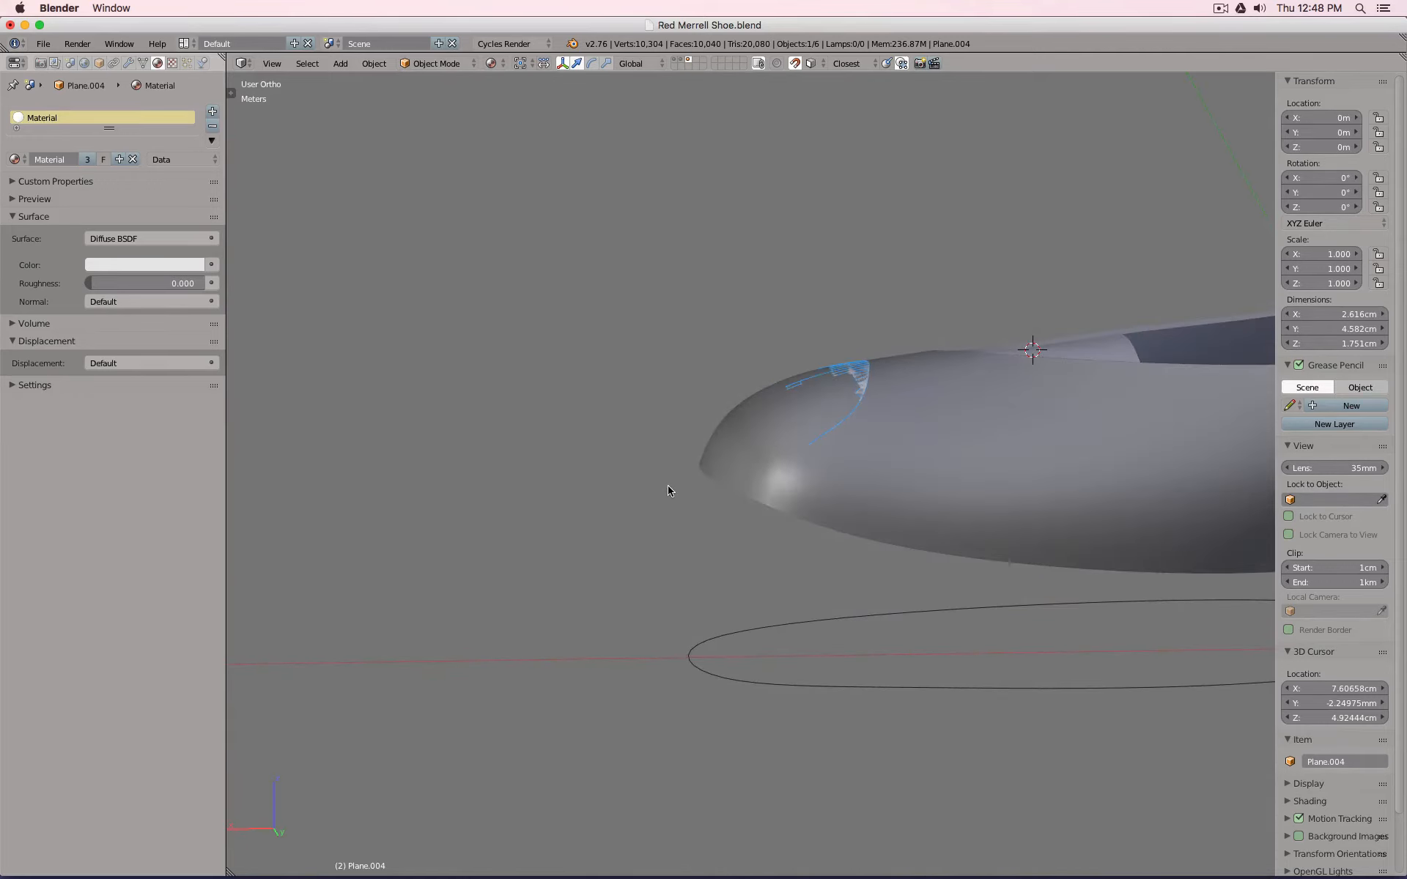
right_click(945, 431)
middle_drag(945, 428, 920, 474)
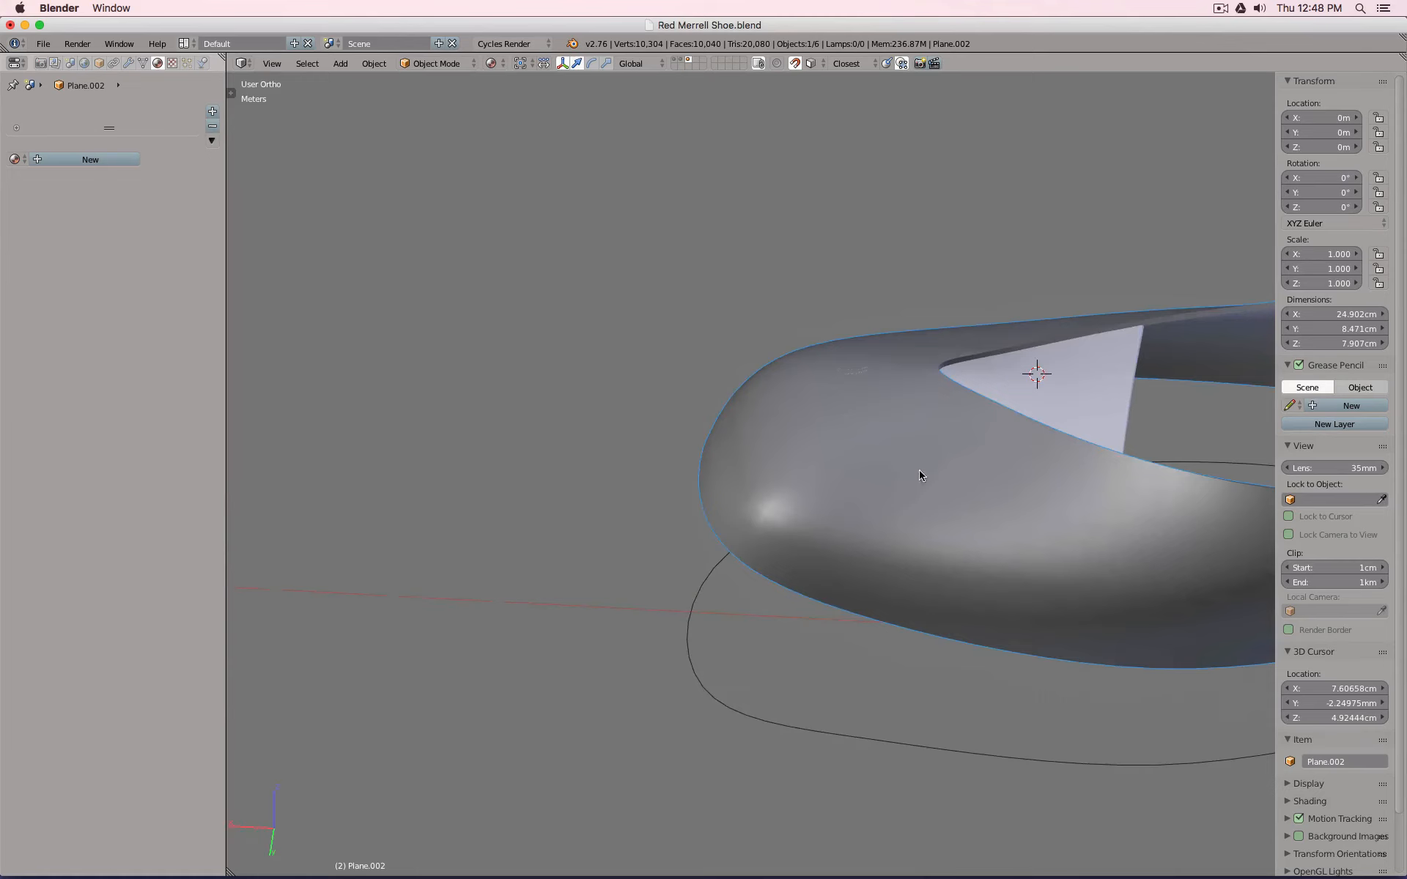
click(128, 63)
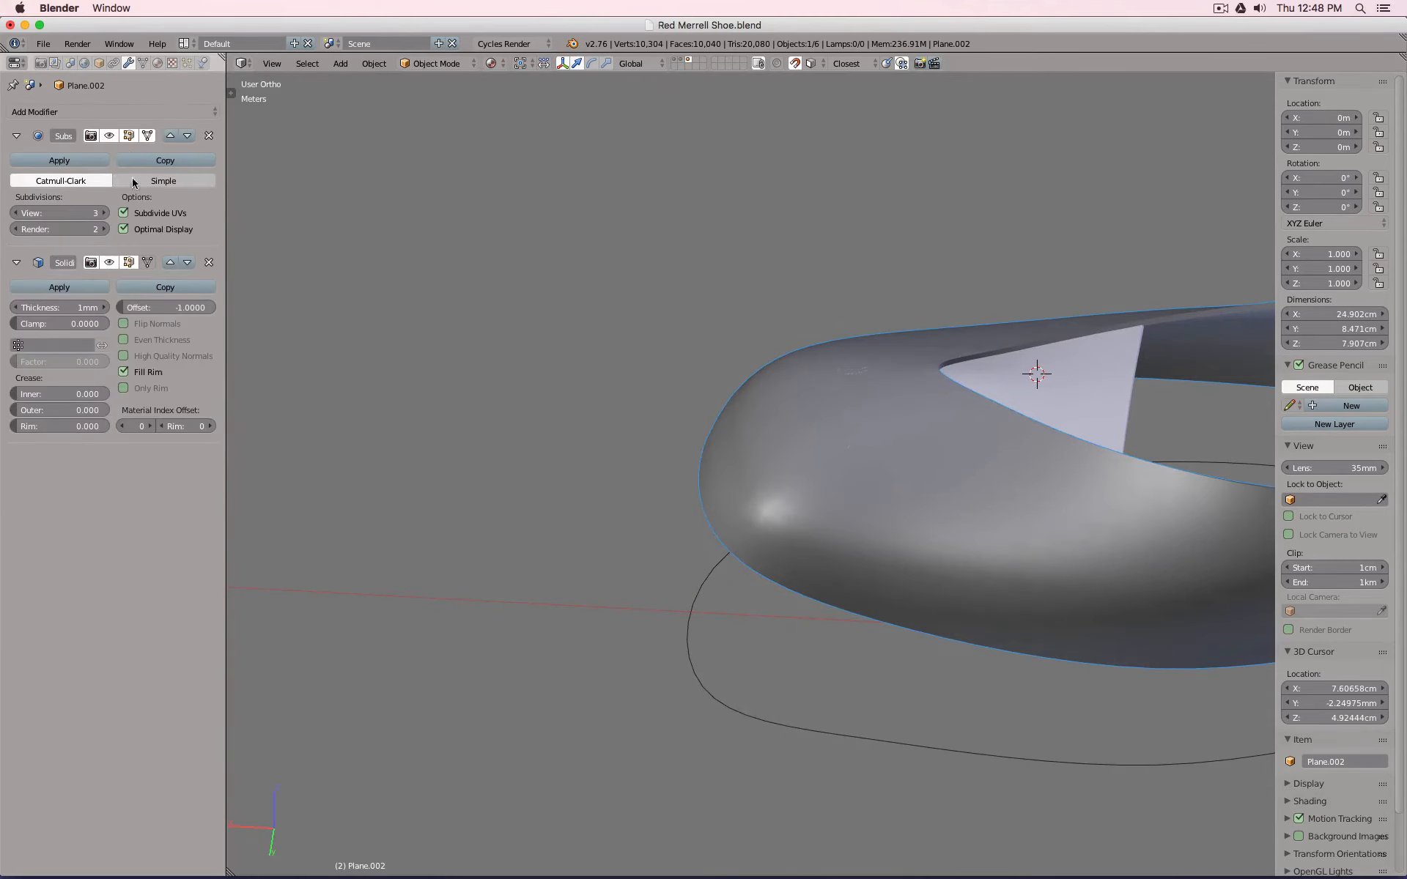
click(109, 262)
middle_drag(816, 370, 1022, 434)
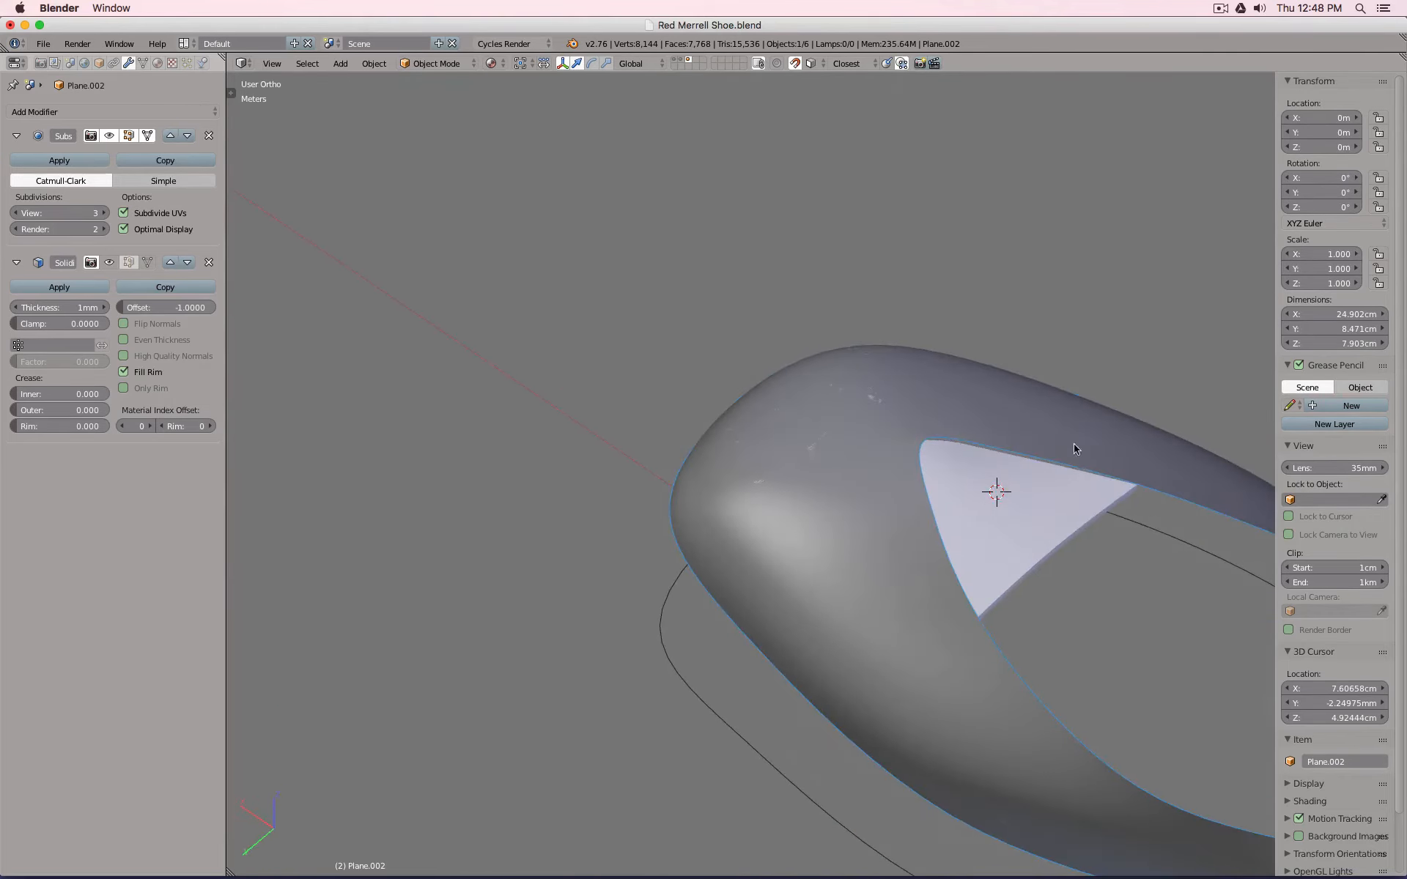
Hide the flat plane inside the shoe opening and select the toe cap in top view.
right_click(1015, 530)
key(h)
right_click(850, 399)
key(KP_7)
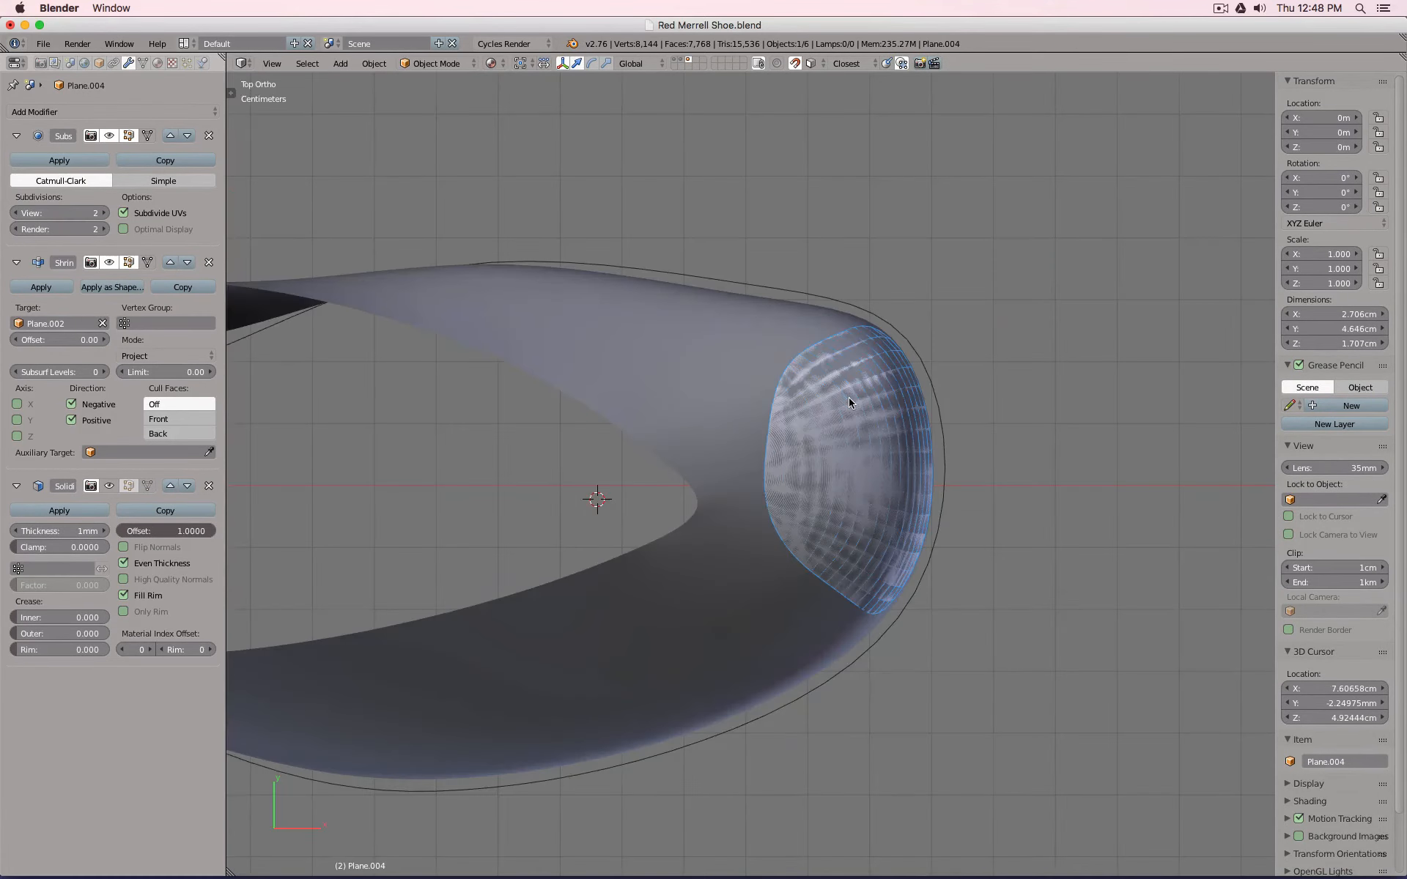
Examine the toe cap's mesh against the upper from the top, front and side in Edit Mode.
scroll(848, 397, up, 1)
middle_drag(864, 410, 794, 423)
key(Tab)
key(KP_1)
key(KP_3)
key(KP_8)
key(KP_8)
key(KP_8)
key(KP_8)
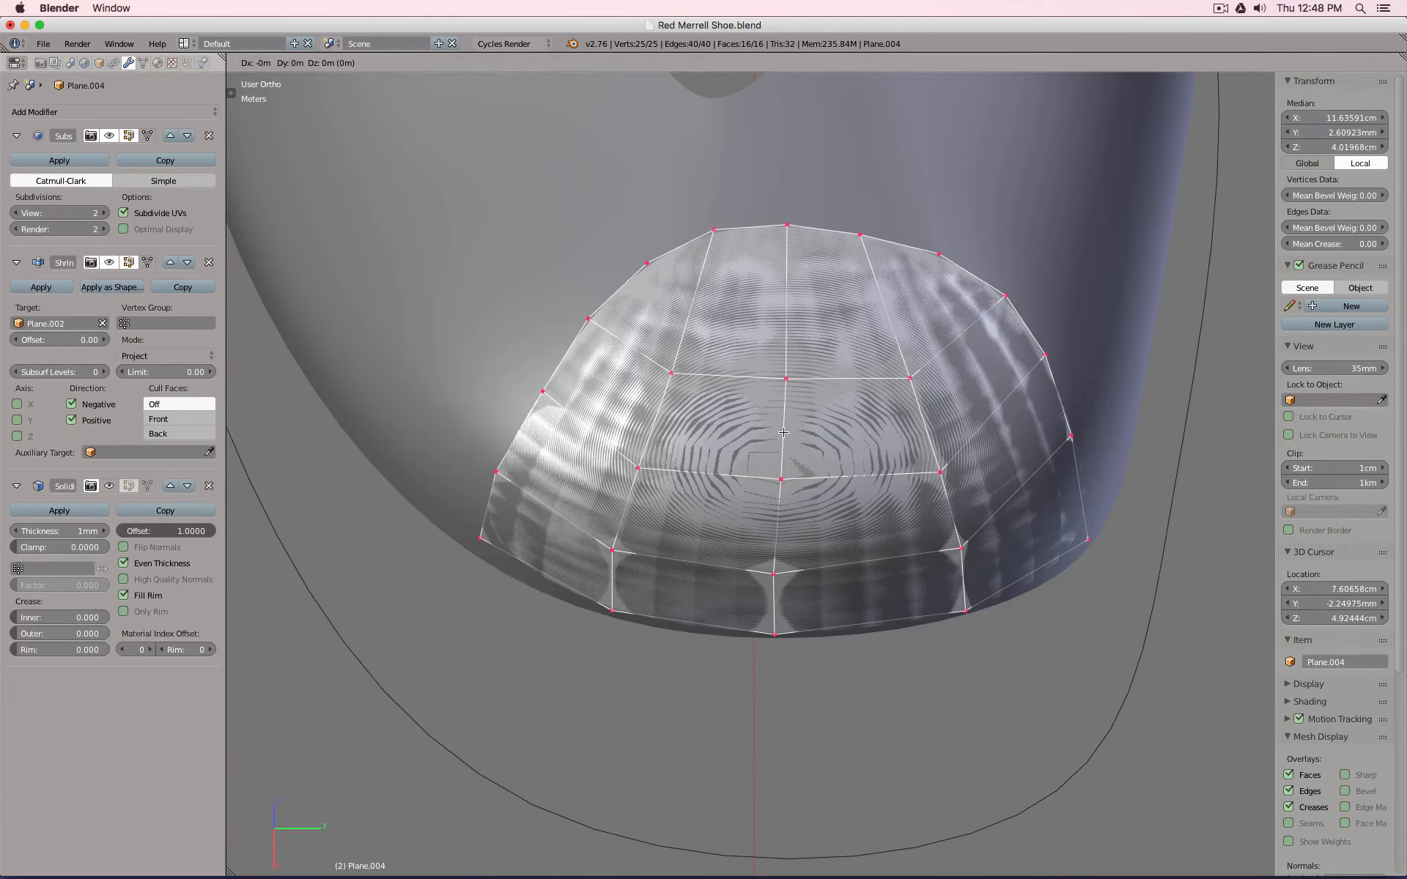
middle_drag(510, 395, 638, 301)
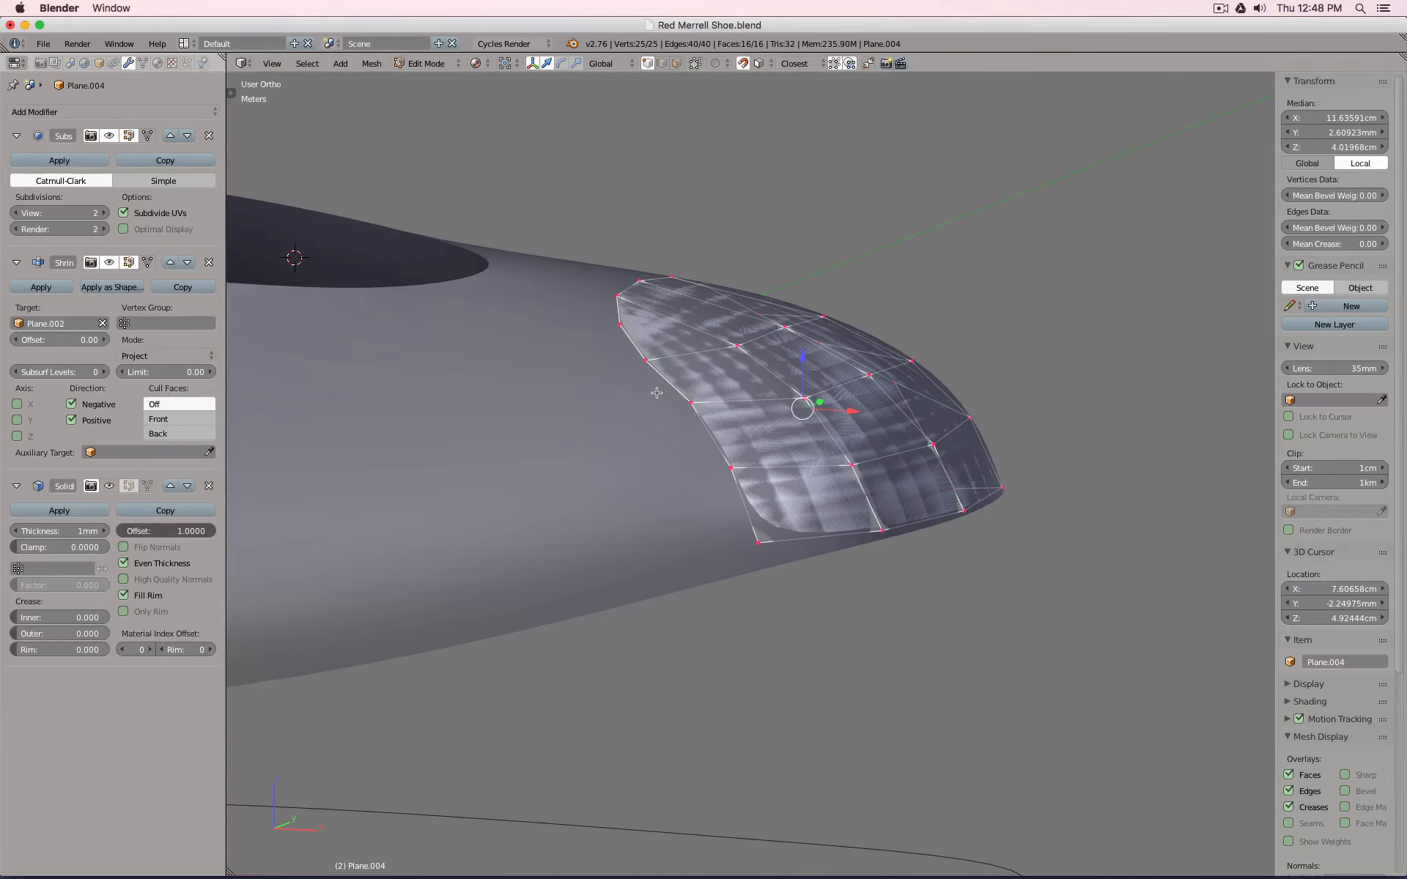
Show the toe cap's Solidify modifier in the viewport, leave mesh editing, and set the Solidify offset to 0.0551.
click(109, 487)
middle_drag(513, 381, 597, 432)
key(Tab)
mouse_move(718, 445)
middle_down()
mouse_move(731, 408)
mouse_move(754, 442)
mouse_move(728, 449)
middle_up()
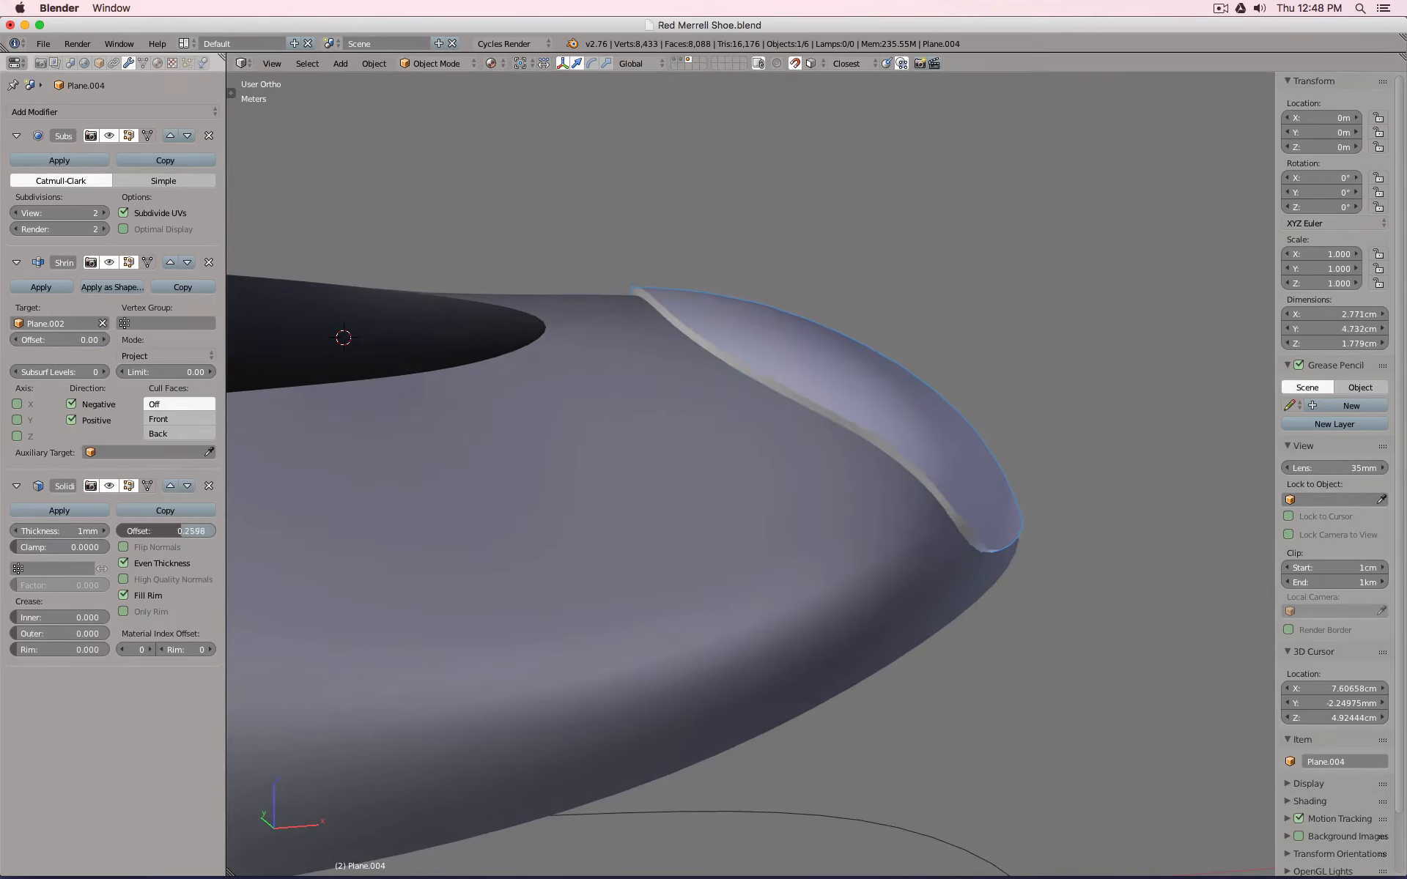
drag(169, 532, 172, 531)
middle_drag(260, 557, 725, 511)
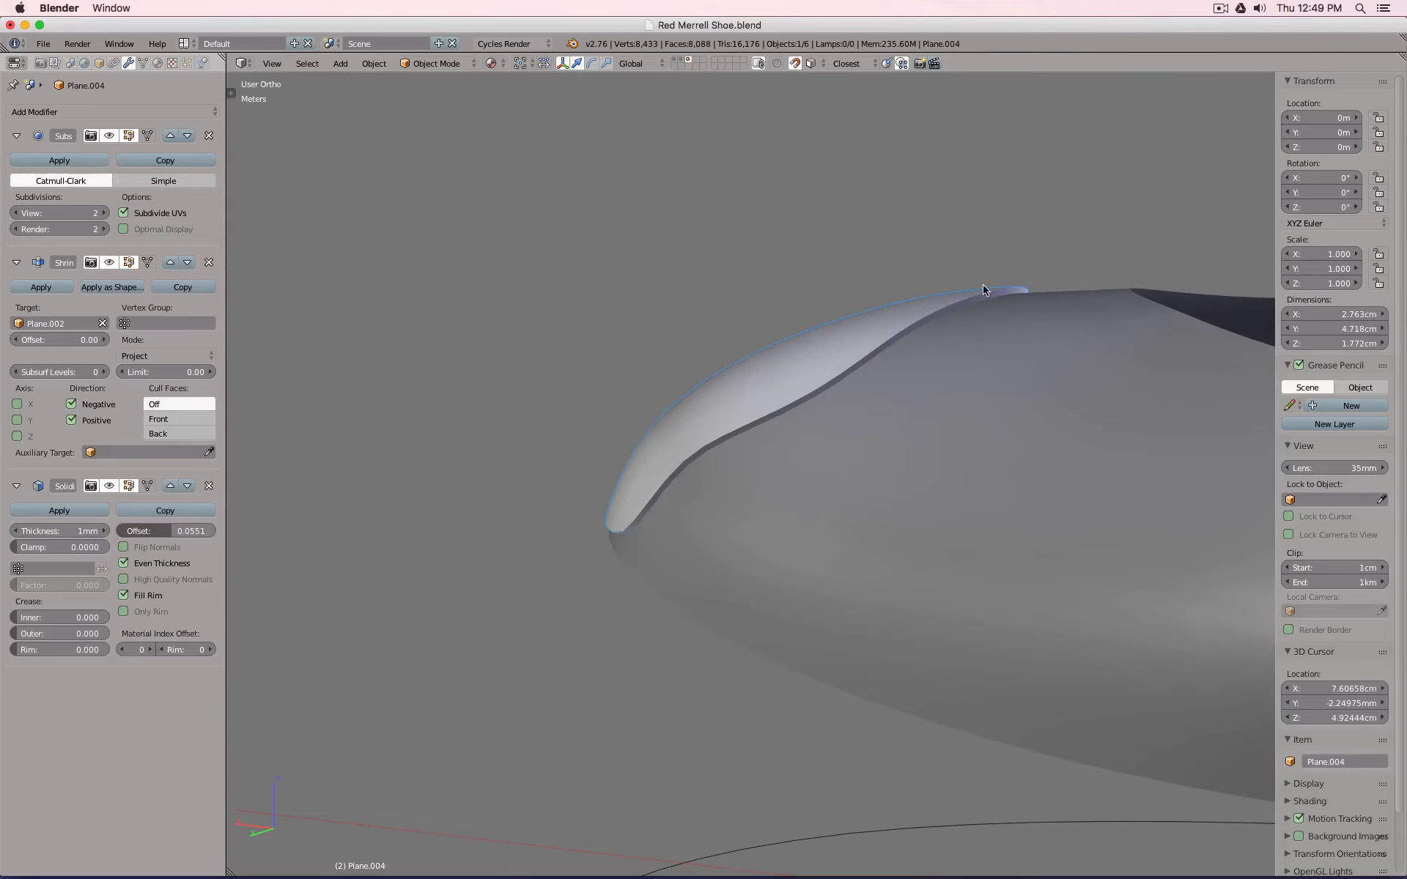
Compare the toe cap's fit on the upper with its Shrinkwrap modifier hidden and shown.
click(107, 263)
click(108, 263)
click(109, 262)
middle_drag(591, 396, 1041, 498)
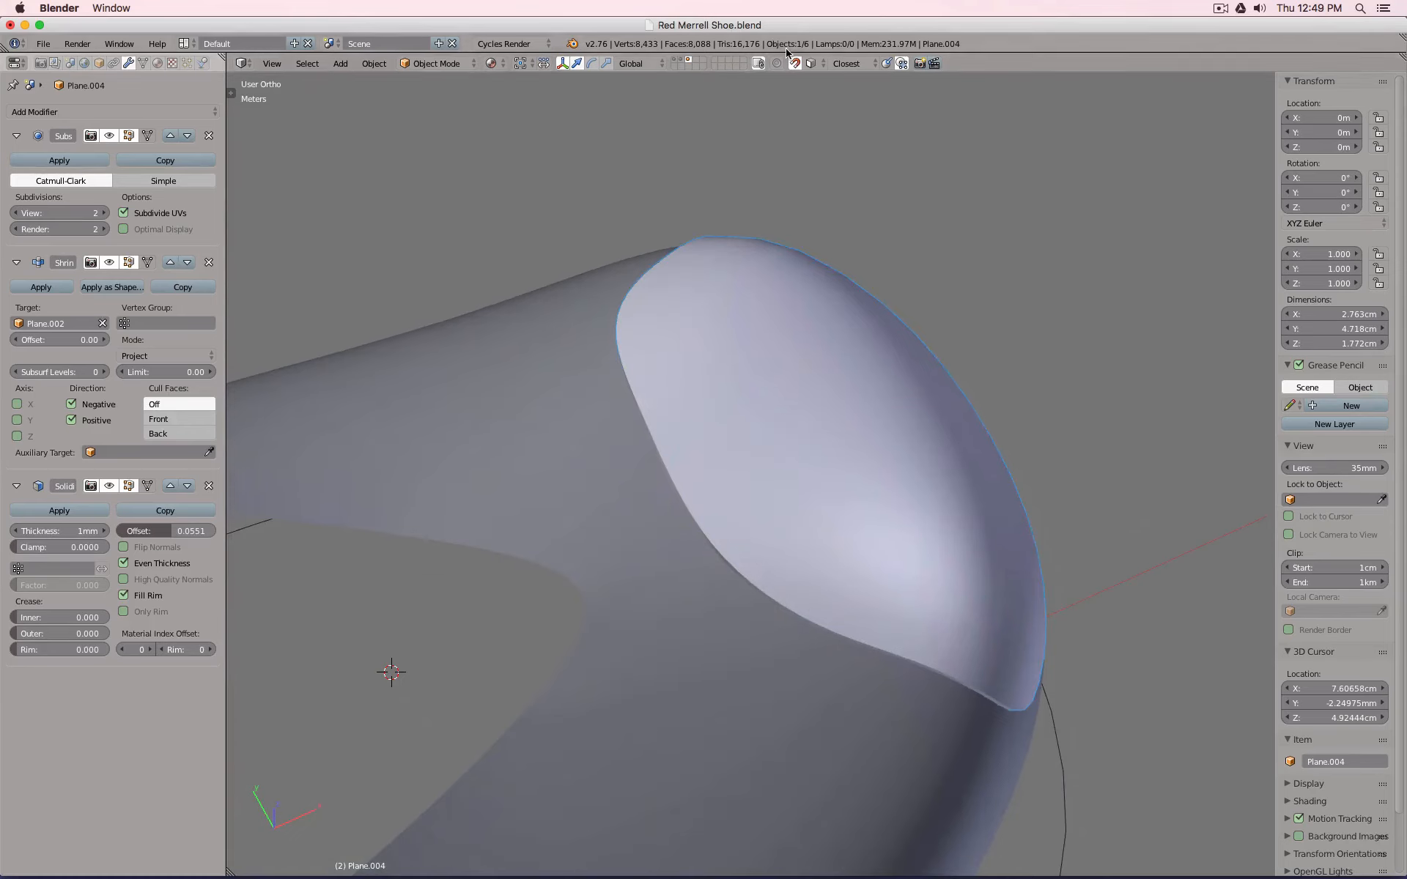
click(109, 263)
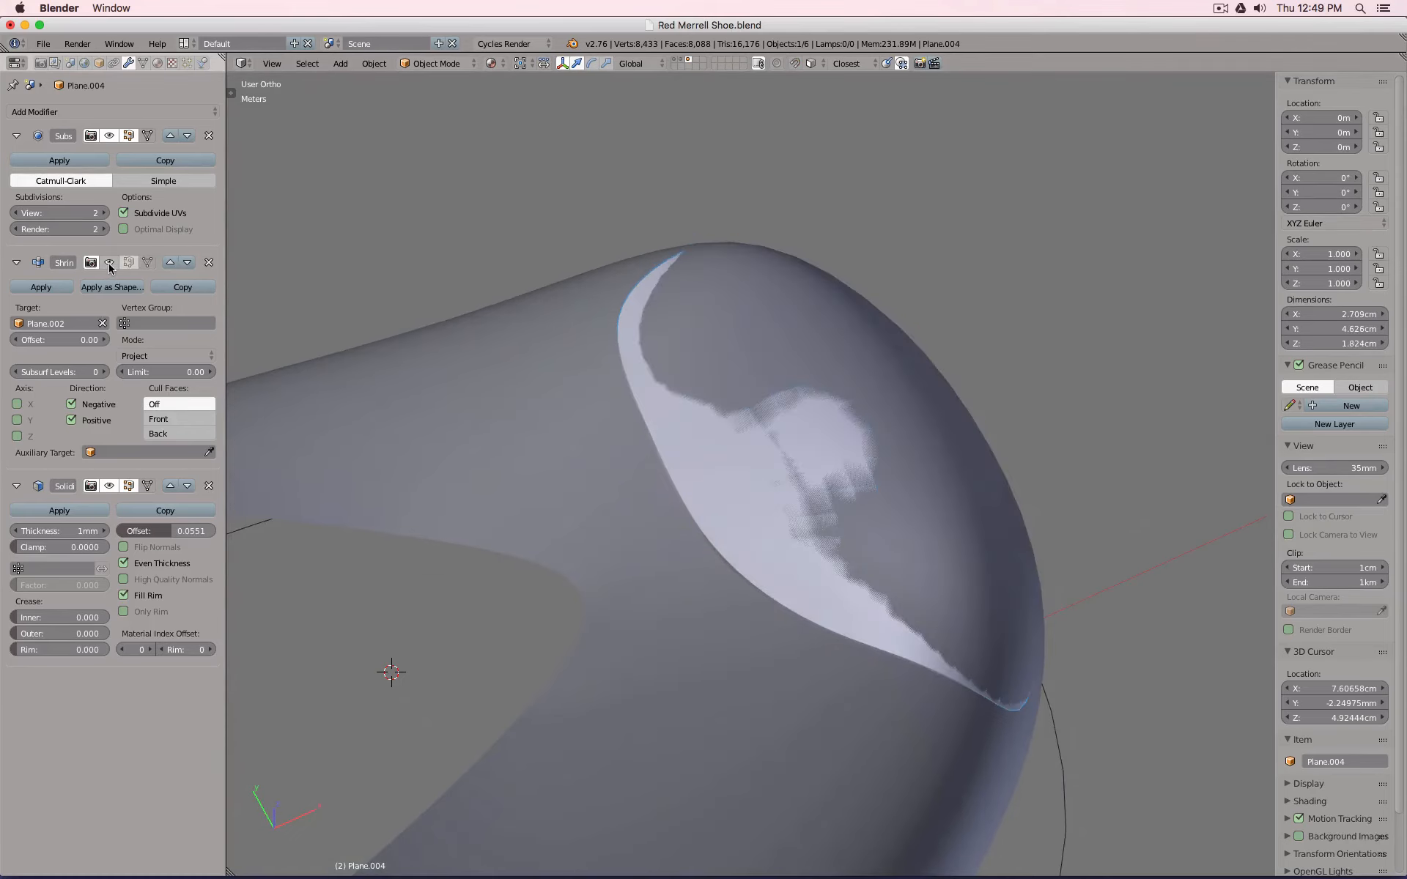
click(109, 263)
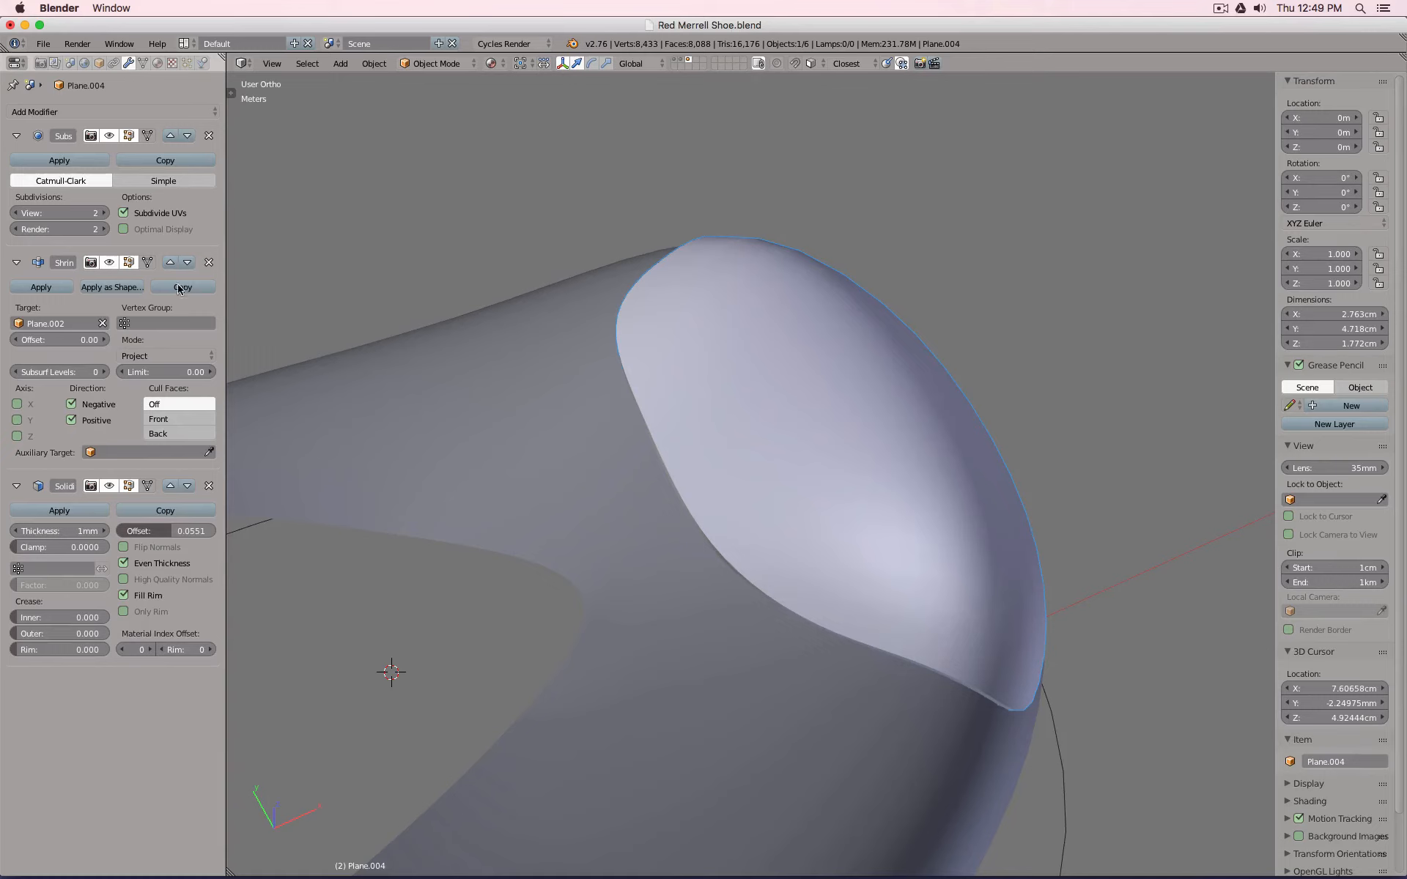
Examine the toe cap's rear outline vertices with Shrinkwrap hidden, and compare the surface with the modifier shown again.
click(109, 263)
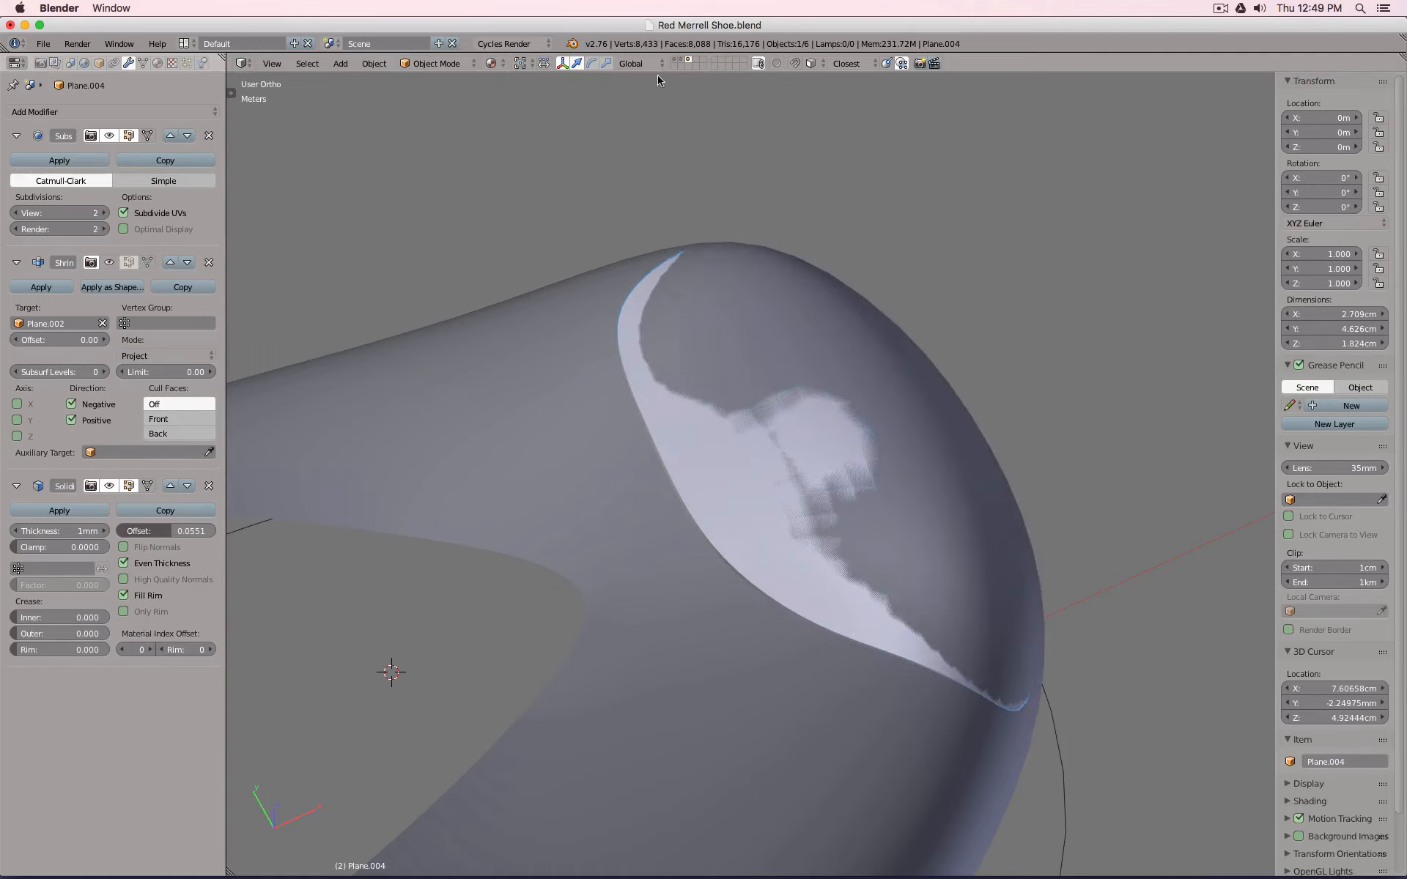
key(Tab)
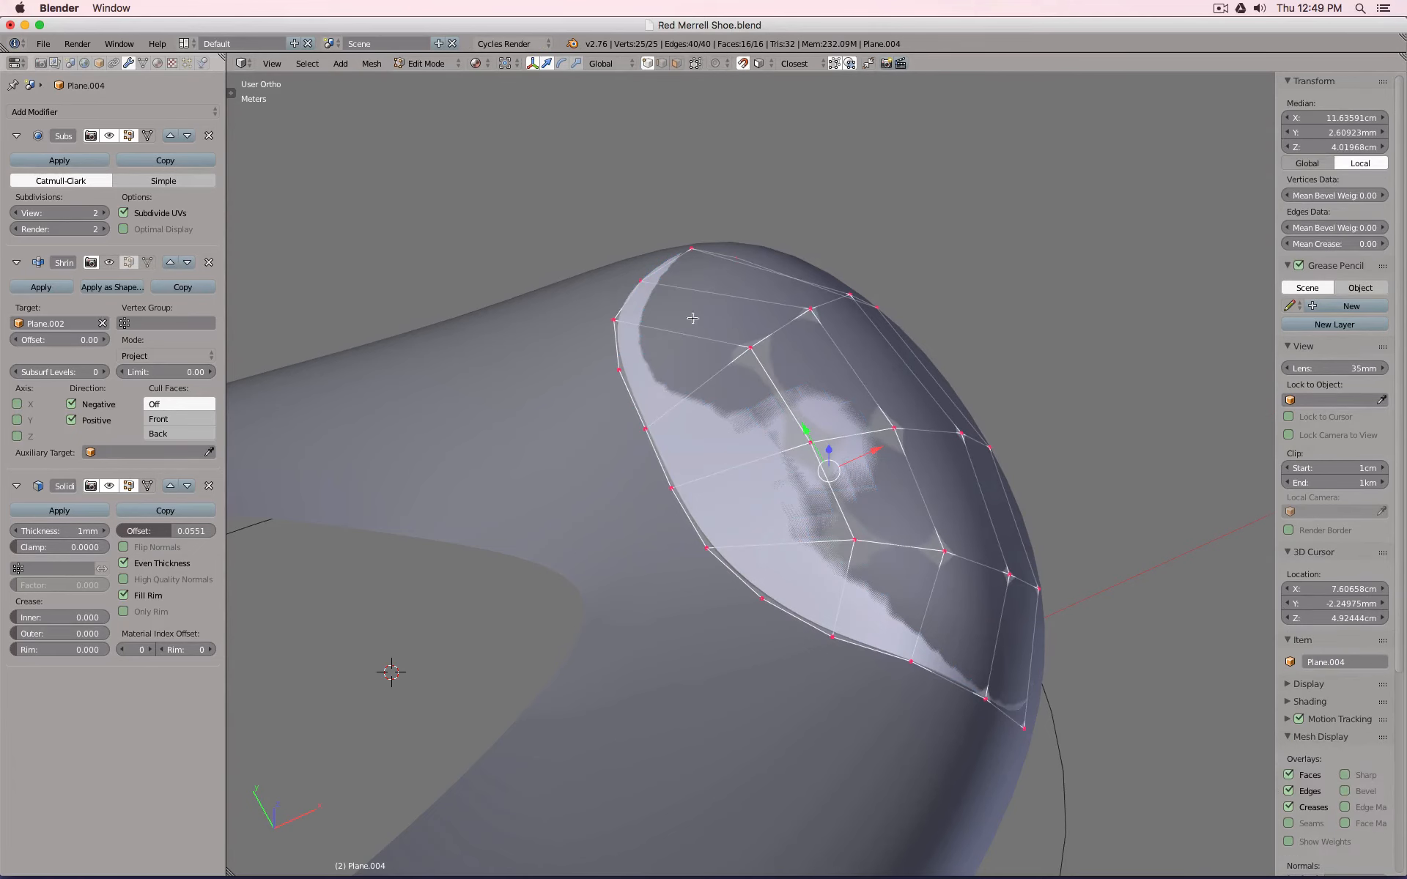
right_click(645, 282)
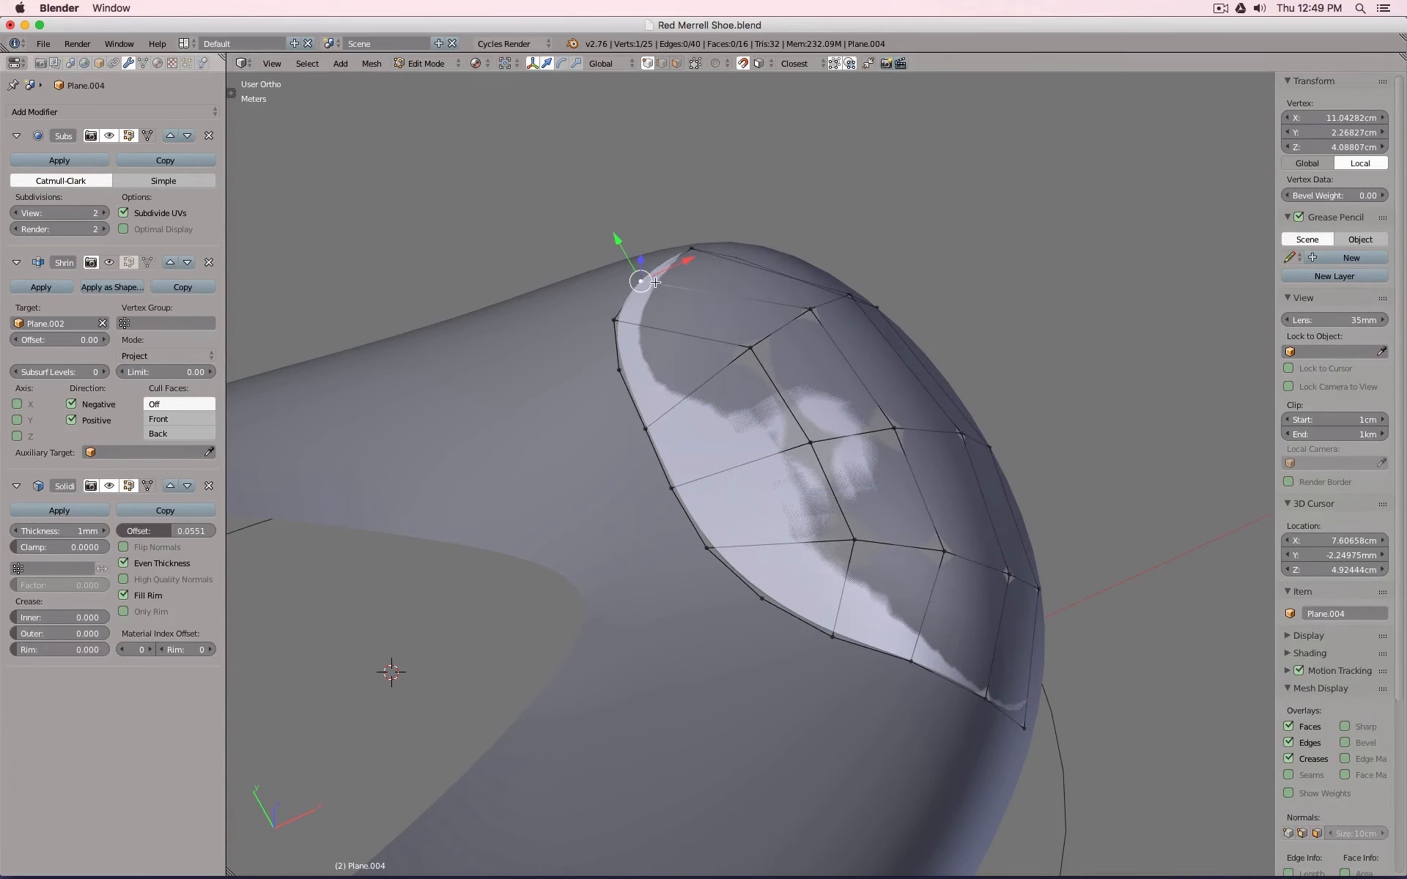
middle_drag(679, 325, 841, 310)
key(Tab)
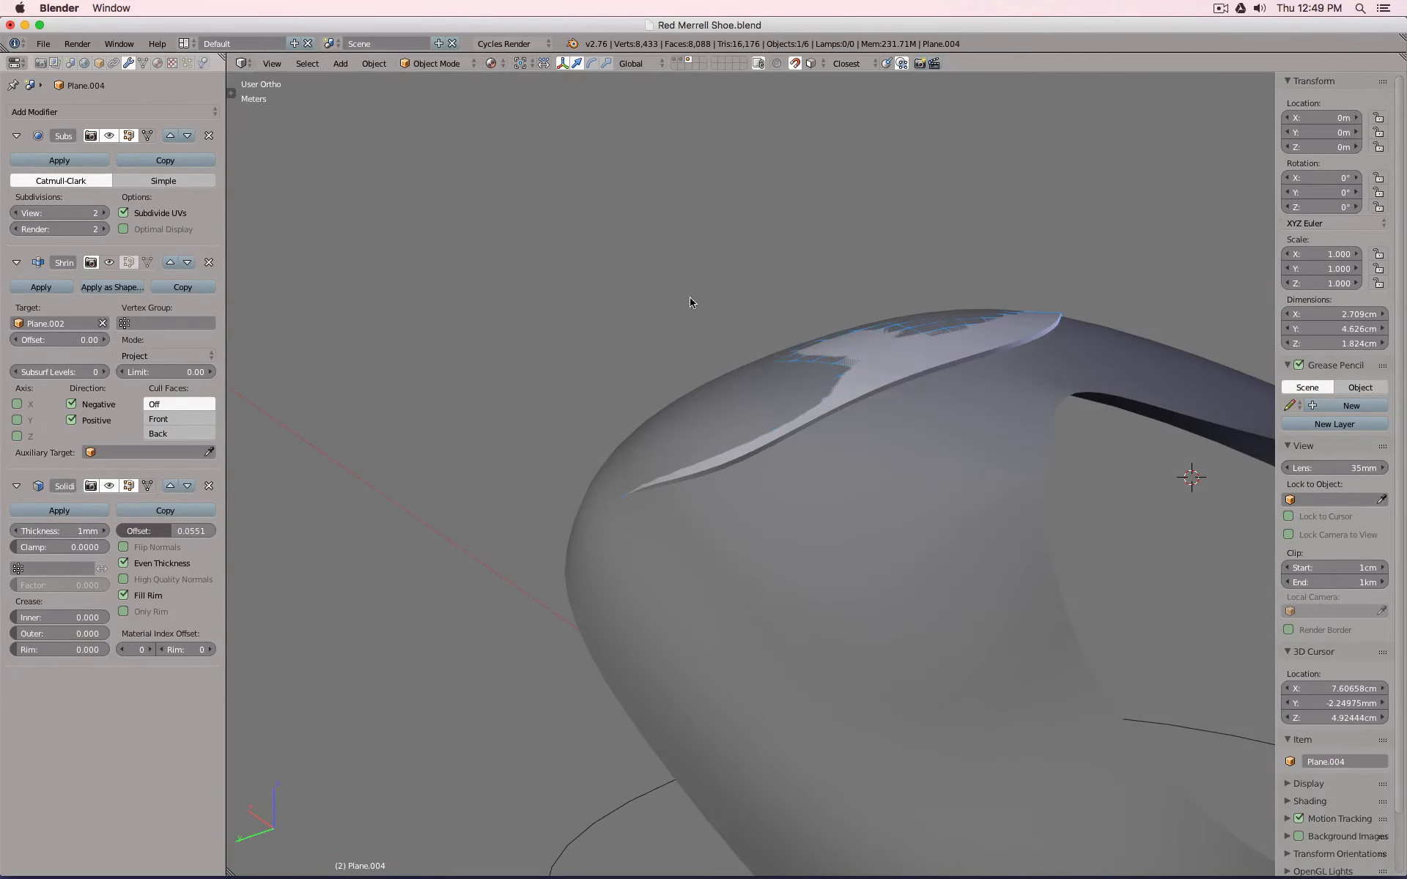
click(112, 262)
middle_drag(630, 232, 569, 266)
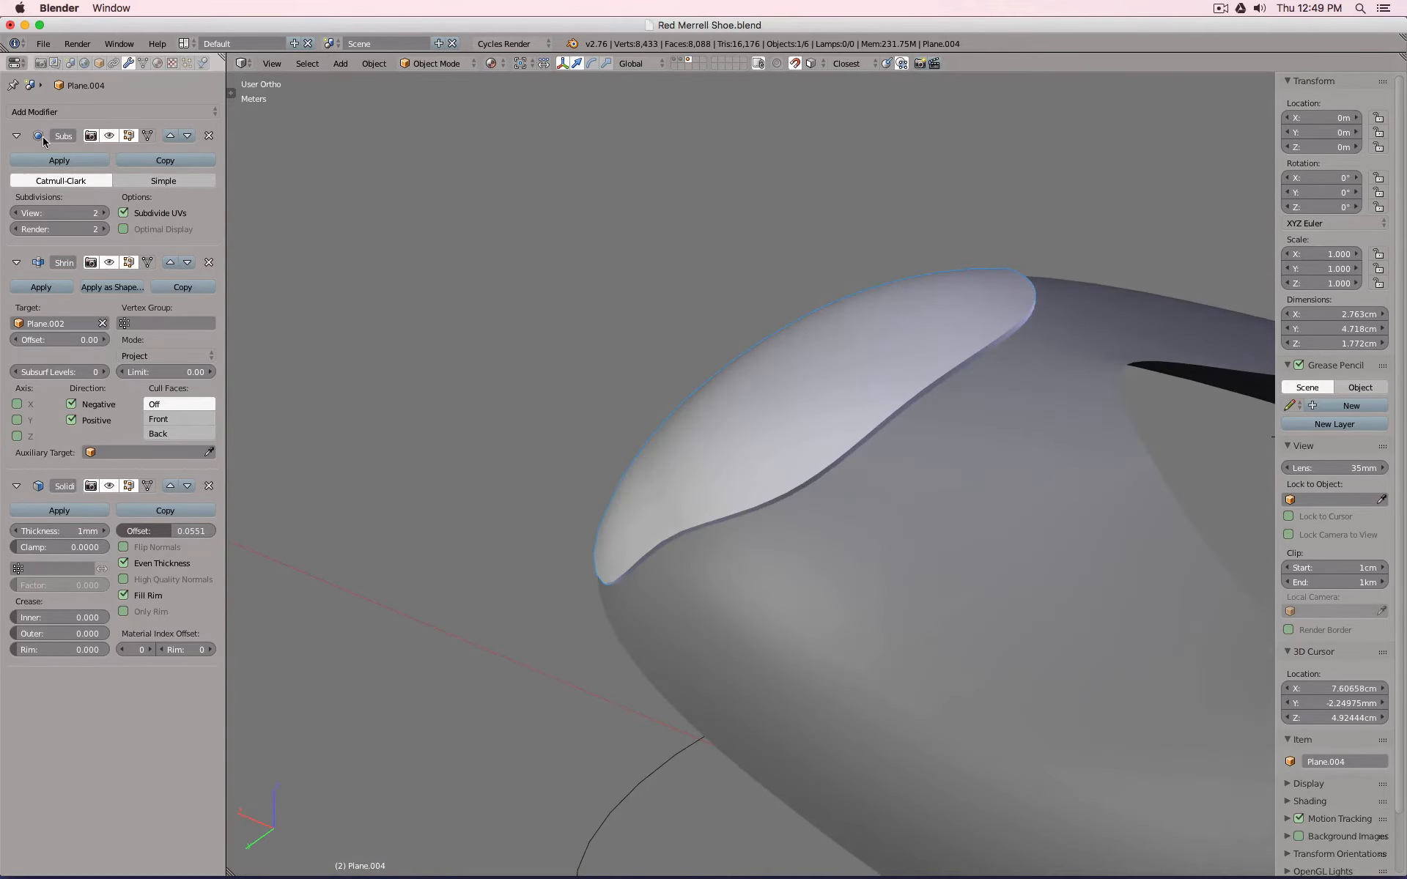
click(109, 262)
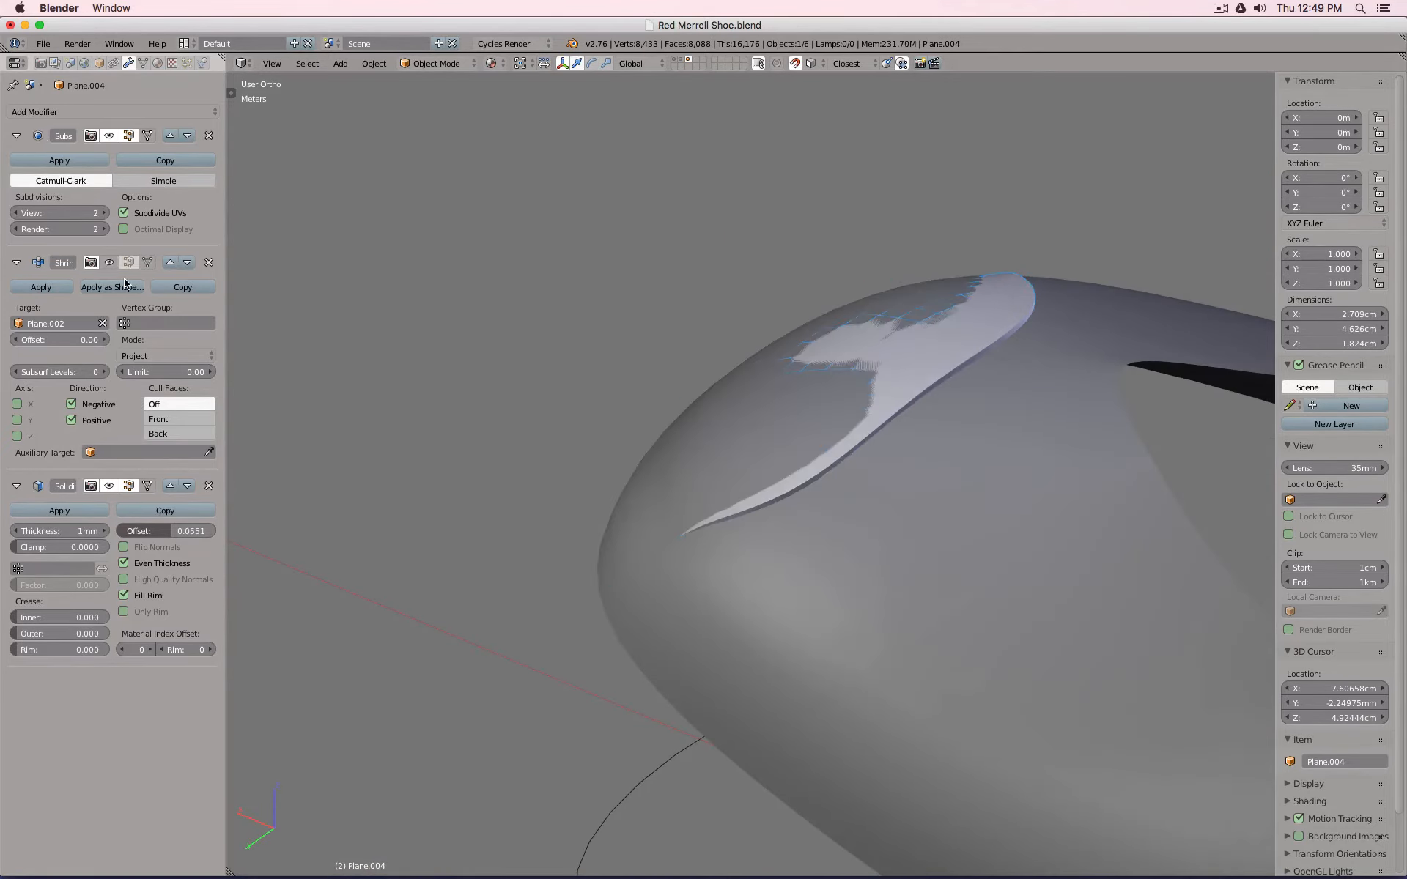
click(109, 263)
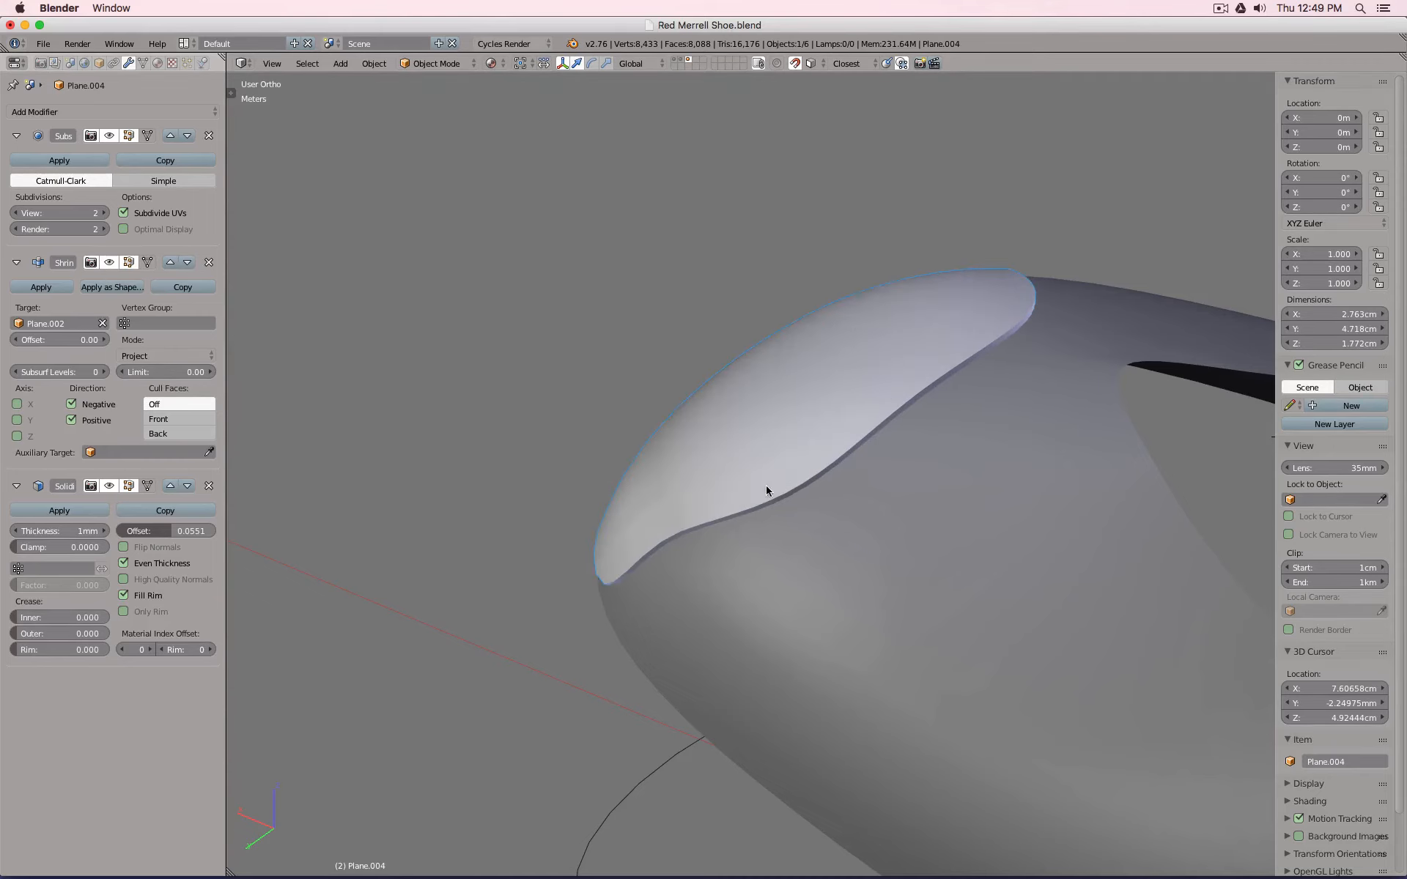
middle_drag(864, 481, 901, 173)
Show the shoe upper's Solidify modifier in the viewport again.
right_click(1057, 313)
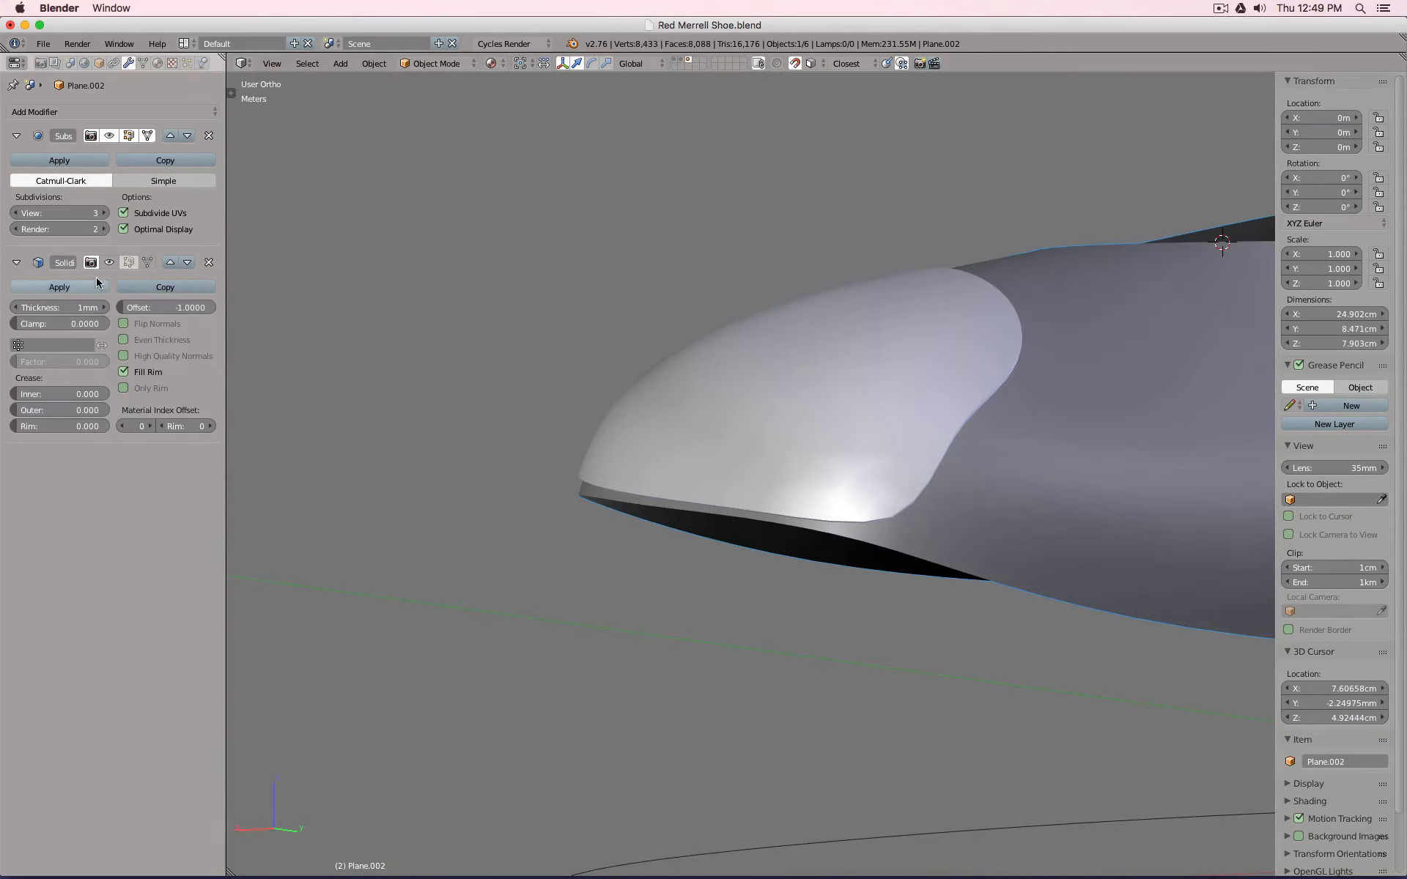
click(108, 261)
middle_drag(867, 399, 729, 419)
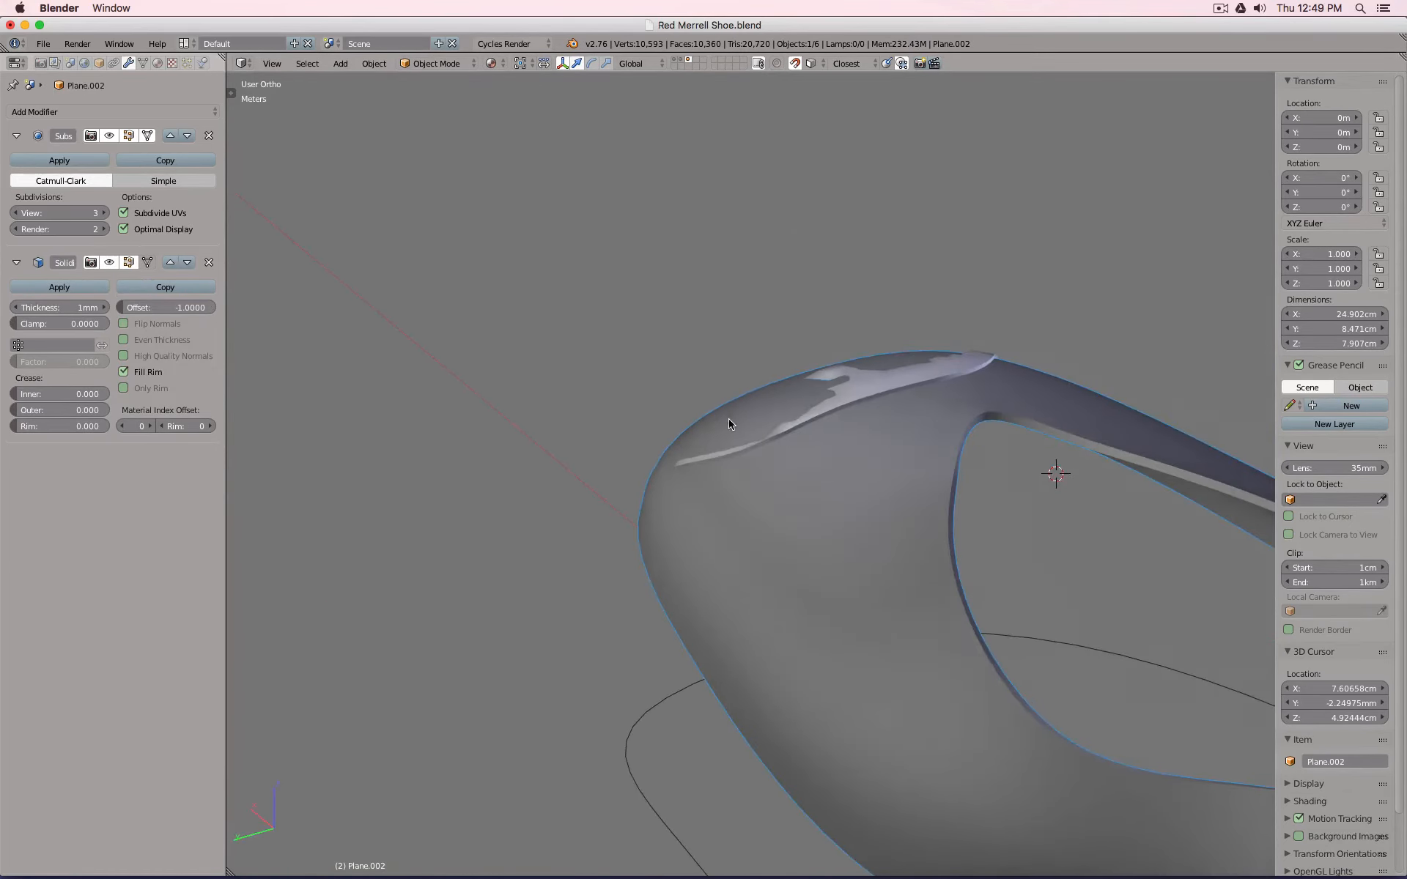
Turn off the Negative projection direction in the toe cap's Shrinkwrap modifier.
right_click(960, 359)
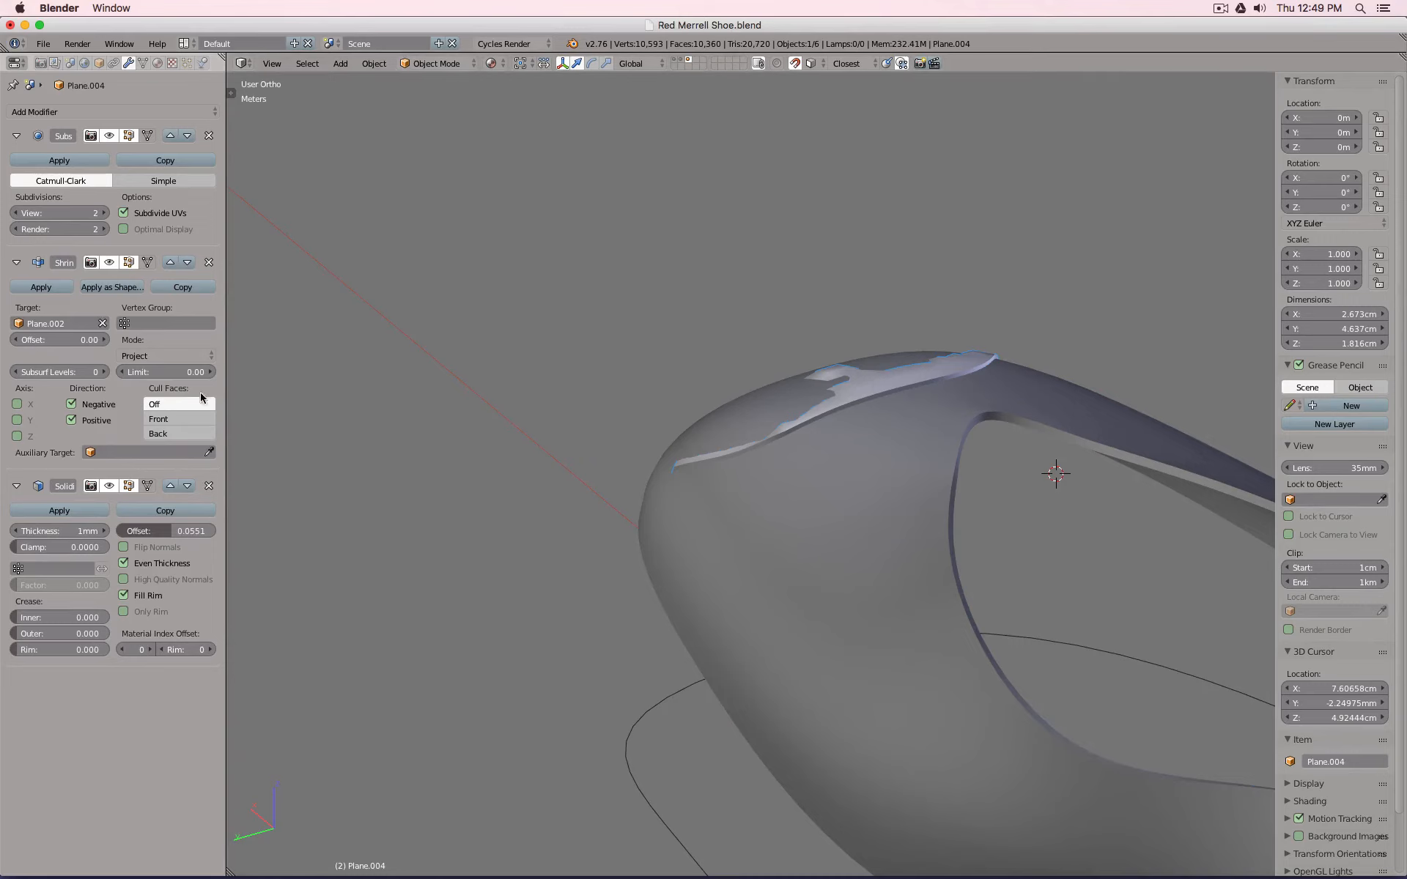
click(104, 405)
click(105, 405)
click(105, 405)
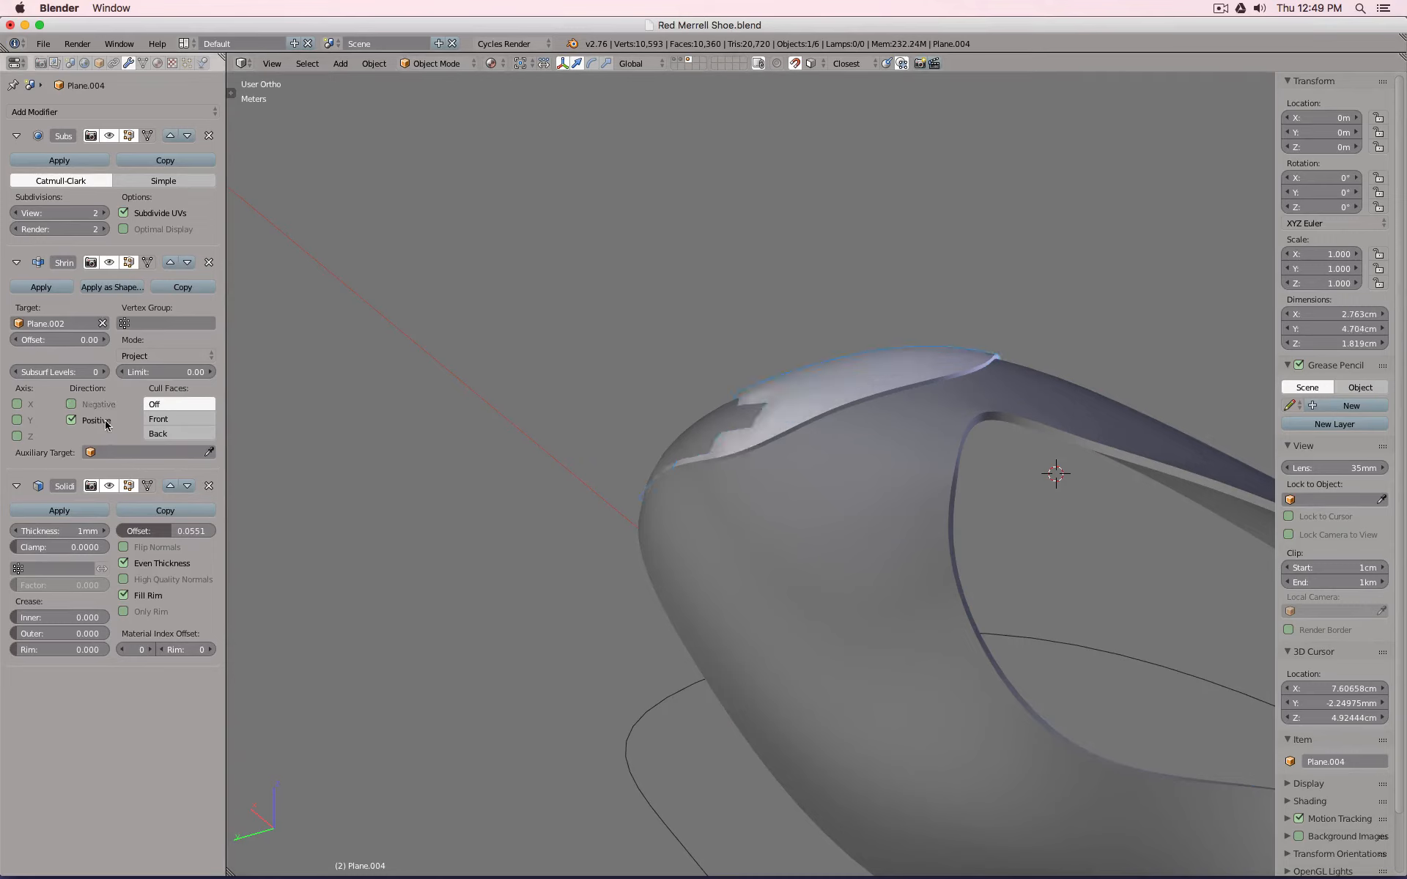
Compare the toe cap's fit with the Shrinkwrap projection directions switched on and off, leaving both Negative and Positive enabled.
click(105, 423)
click(104, 423)
click(105, 405)
click(105, 405)
click(103, 405)
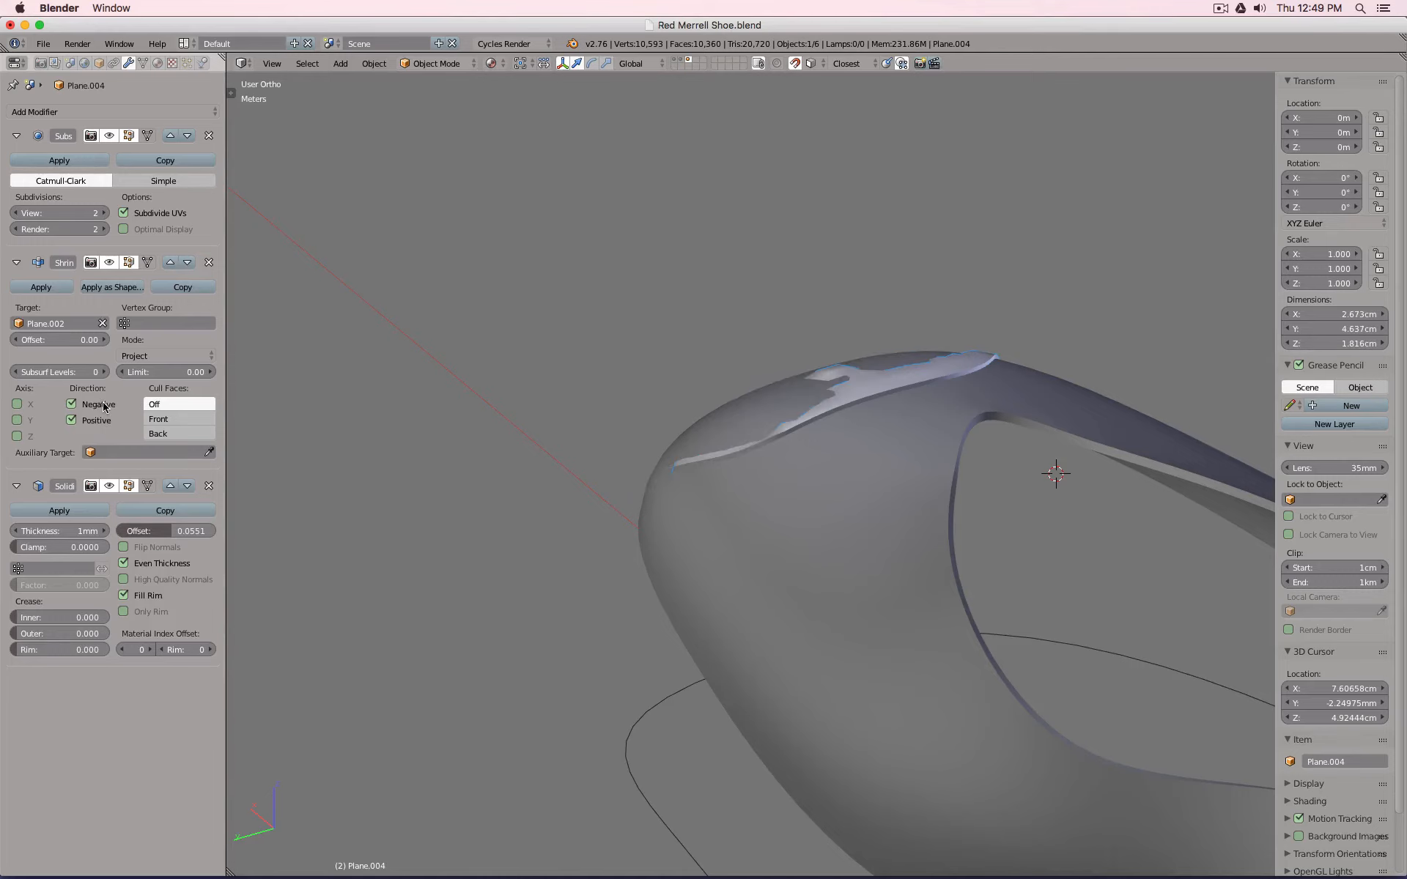
middle_drag(1008, 579, 869, 497)
scroll(867, 497, down, 5)
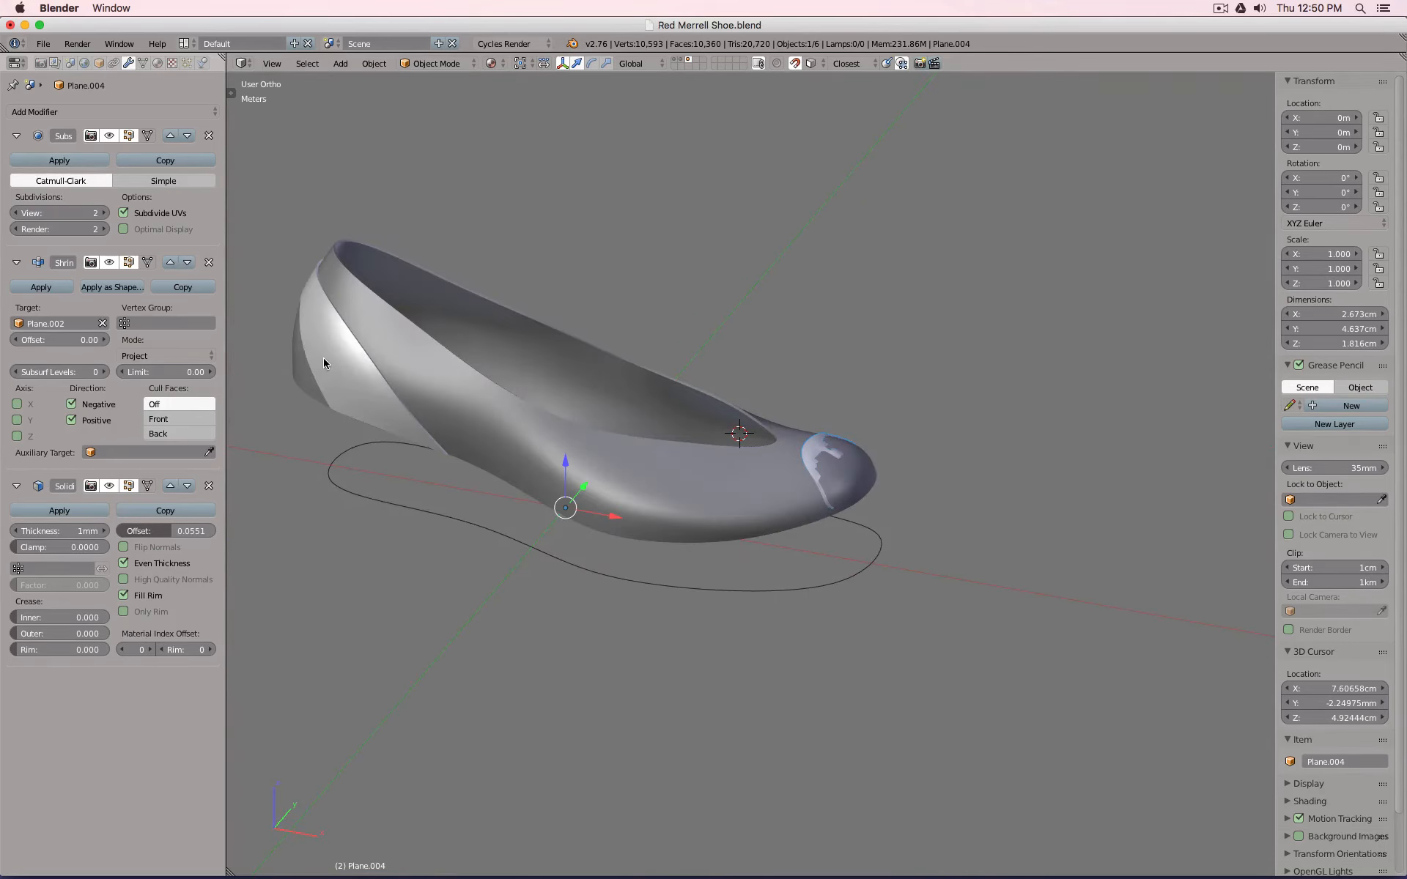
Hide the toe cap's Solidify modifier in the viewport and examine its bare surface against the upper.
scroll(817, 438, up, 5)
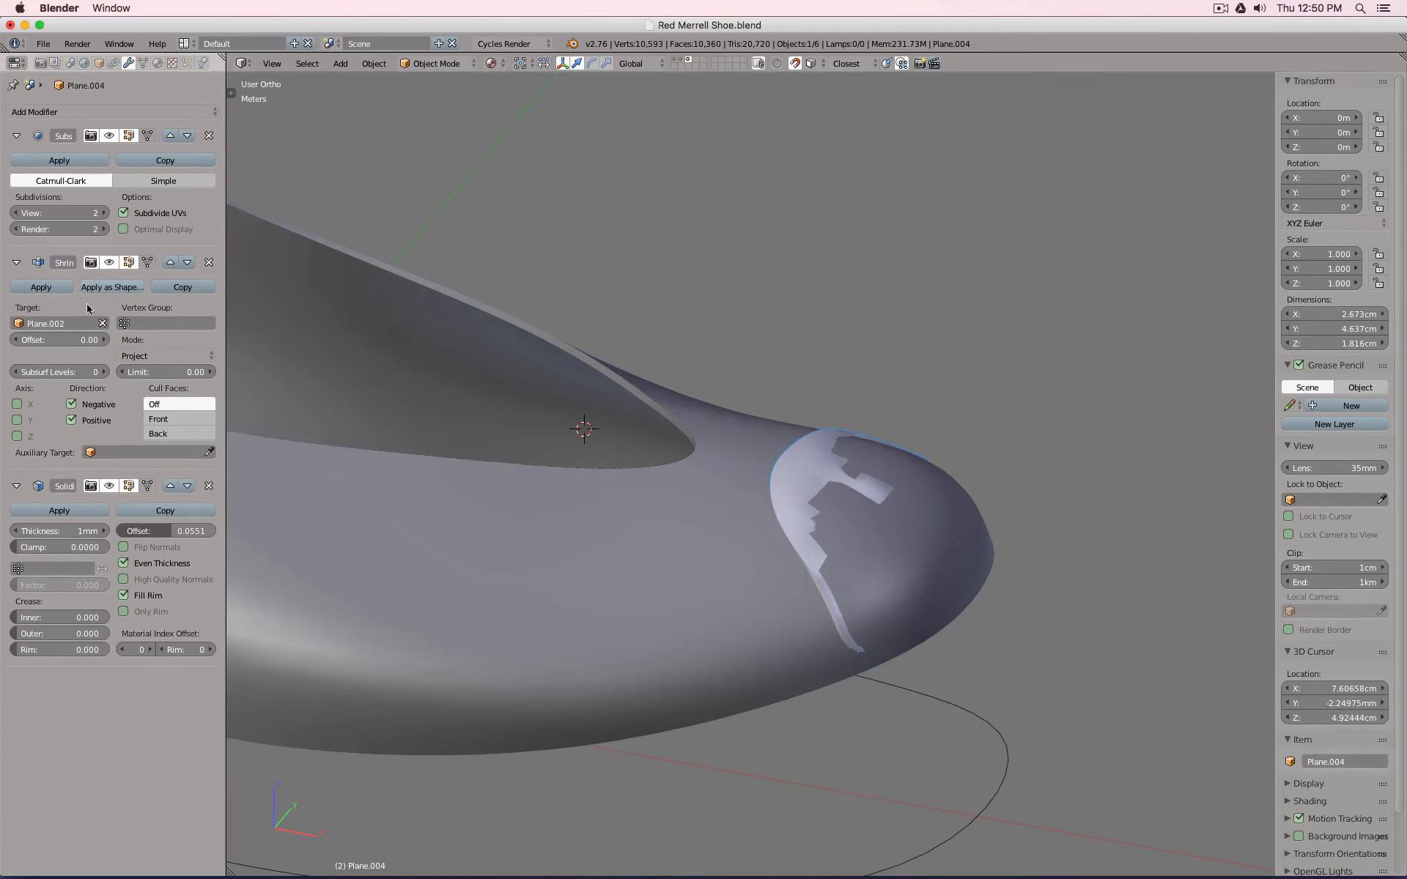
click(107, 485)
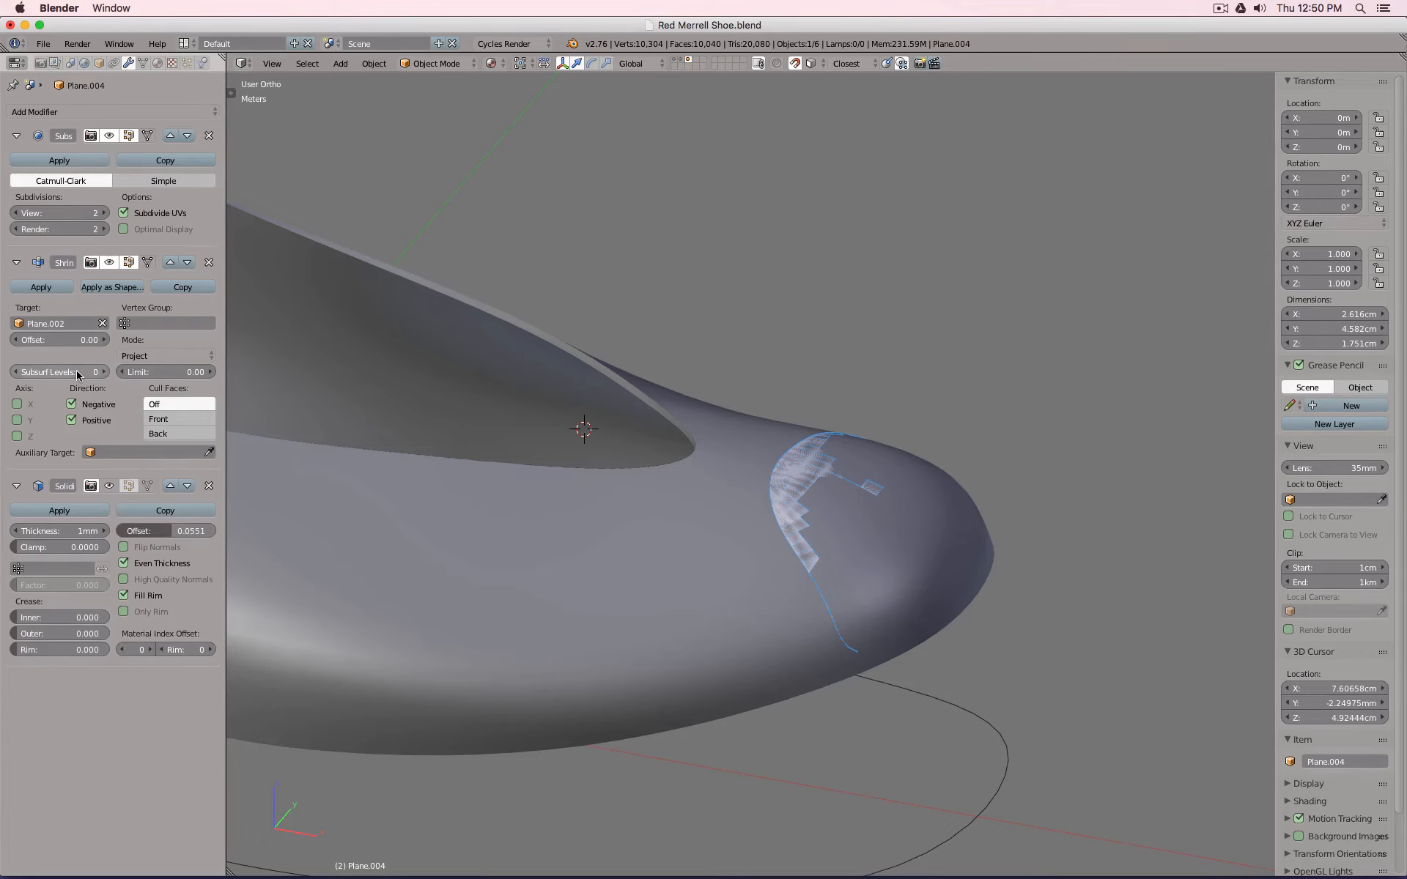
middle_drag(706, 516, 747, 440)
scroll(735, 490, down, 8)
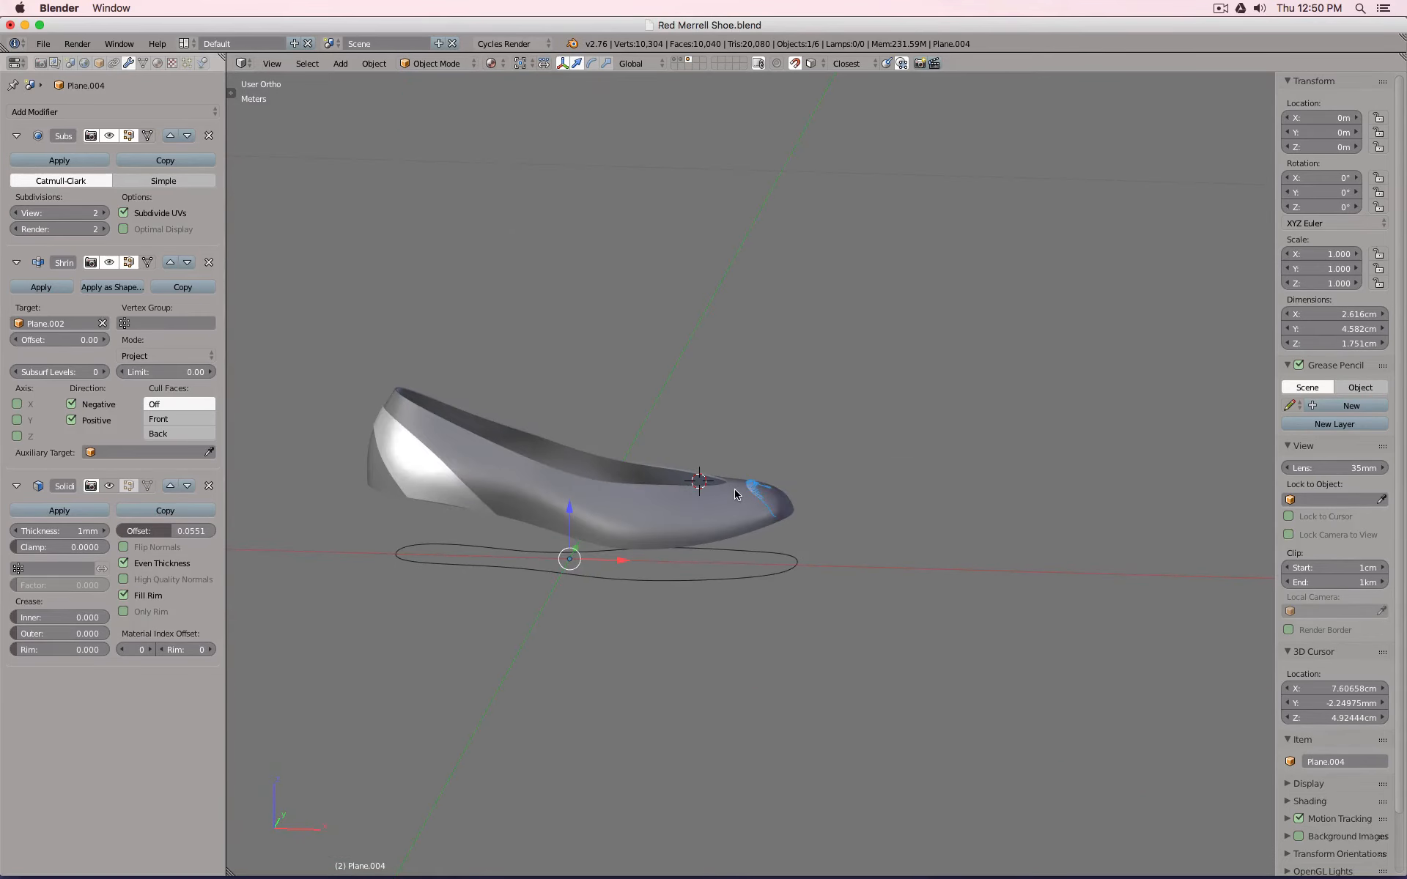
Duplicate the shoe upper in place and send the copy to the layer slot directly beneath the current one.
key(KP_1)
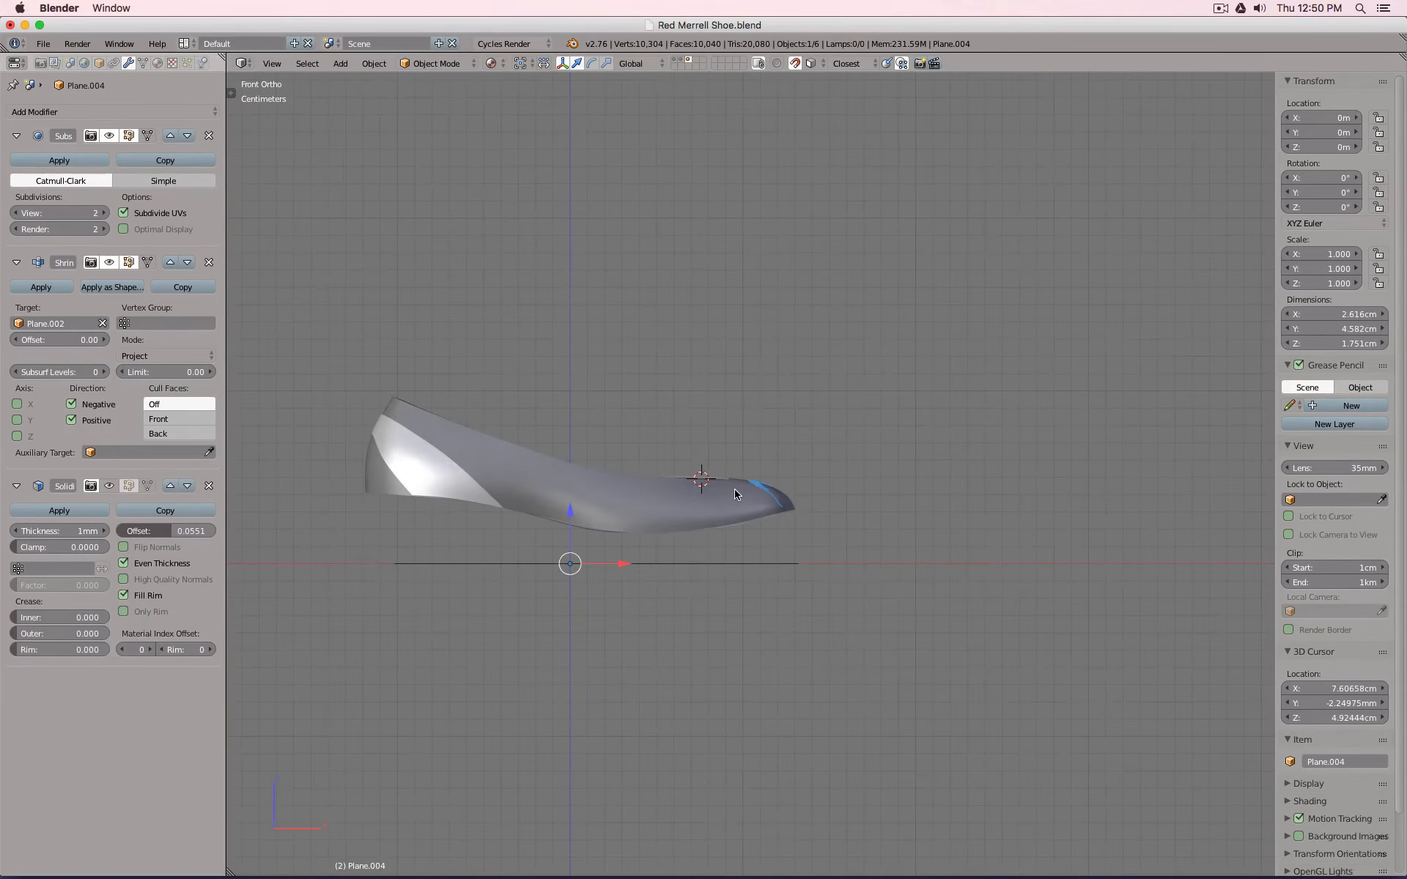
right_click(569, 471)
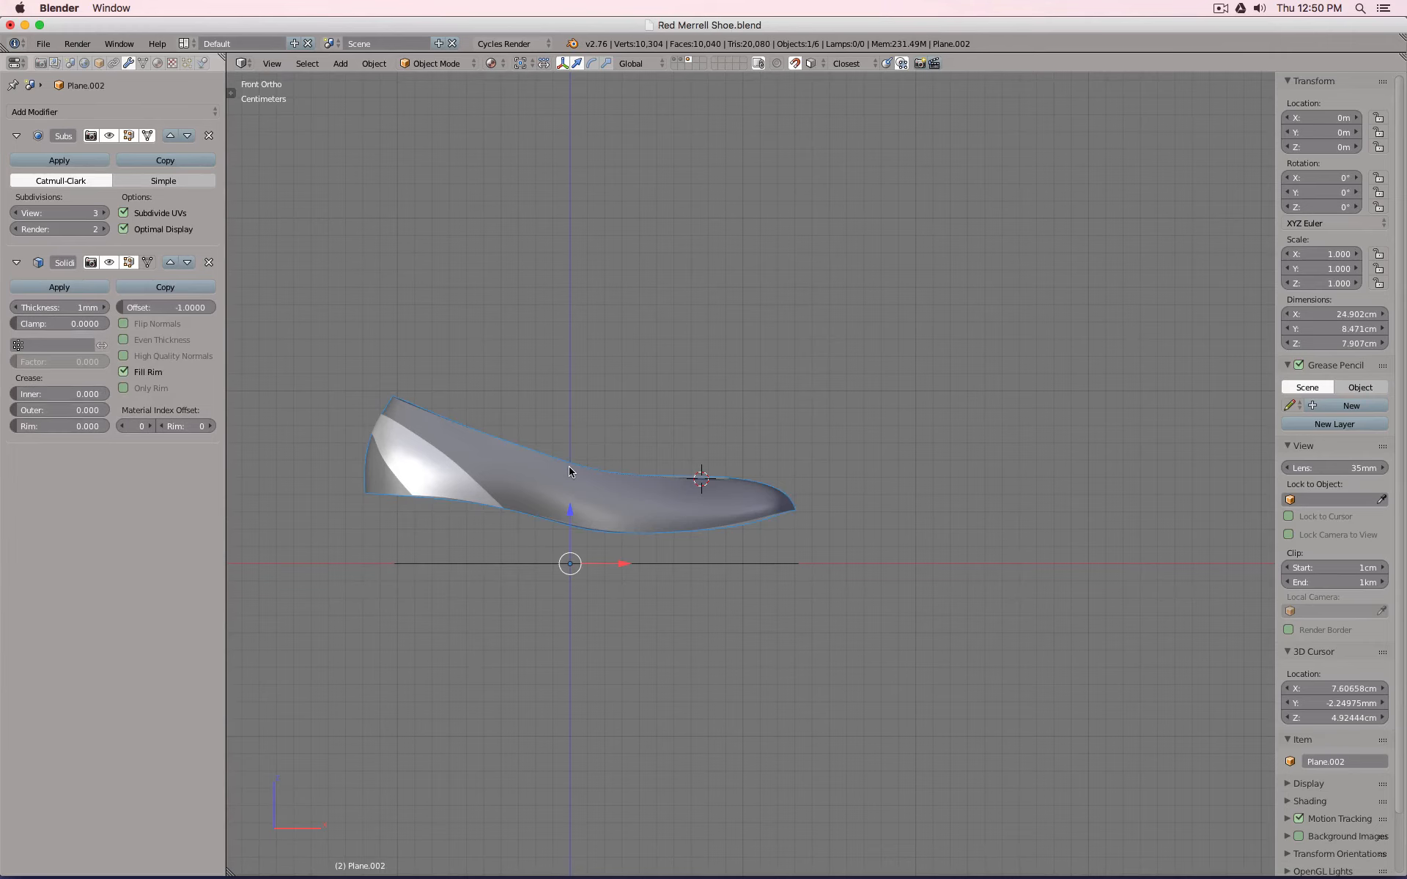
key(shift+d)
right_click(569, 471)
key(m)
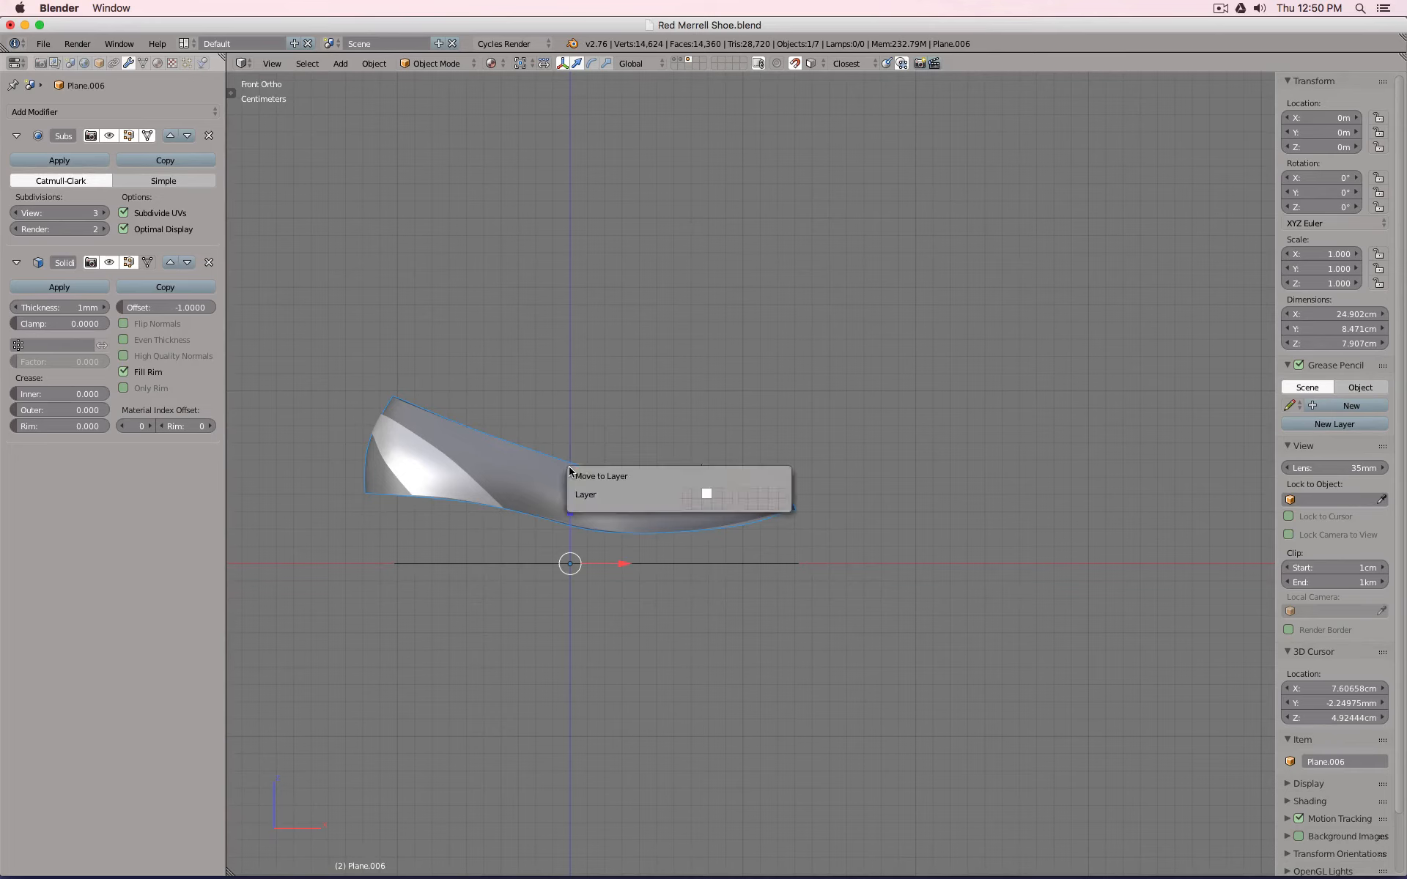
click(705, 506)
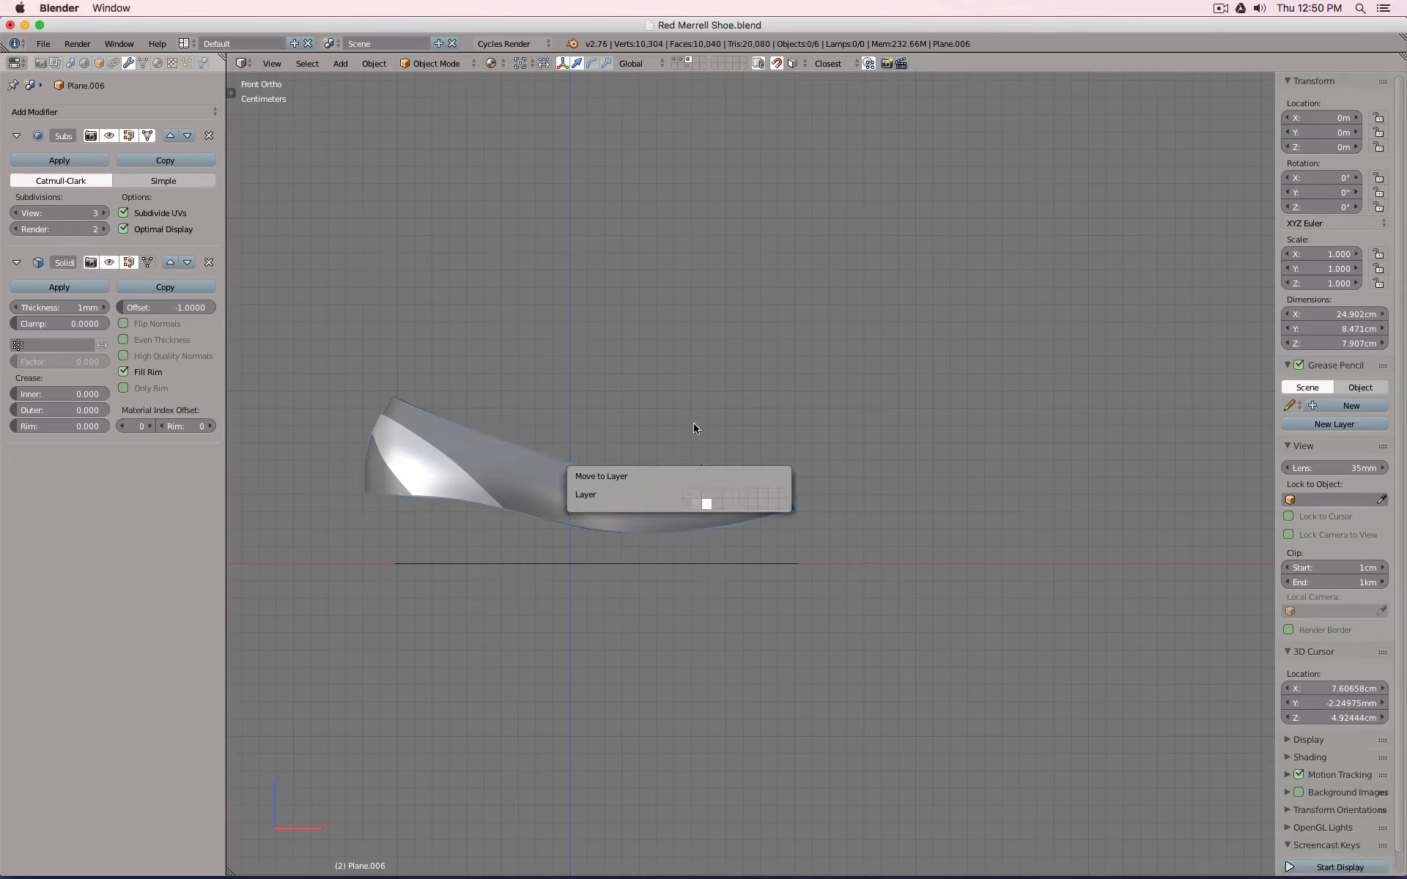
Display only the duplicated upper's layer, remove the copy's Solidify modifier and rename the object Project Target.
click(688, 67)
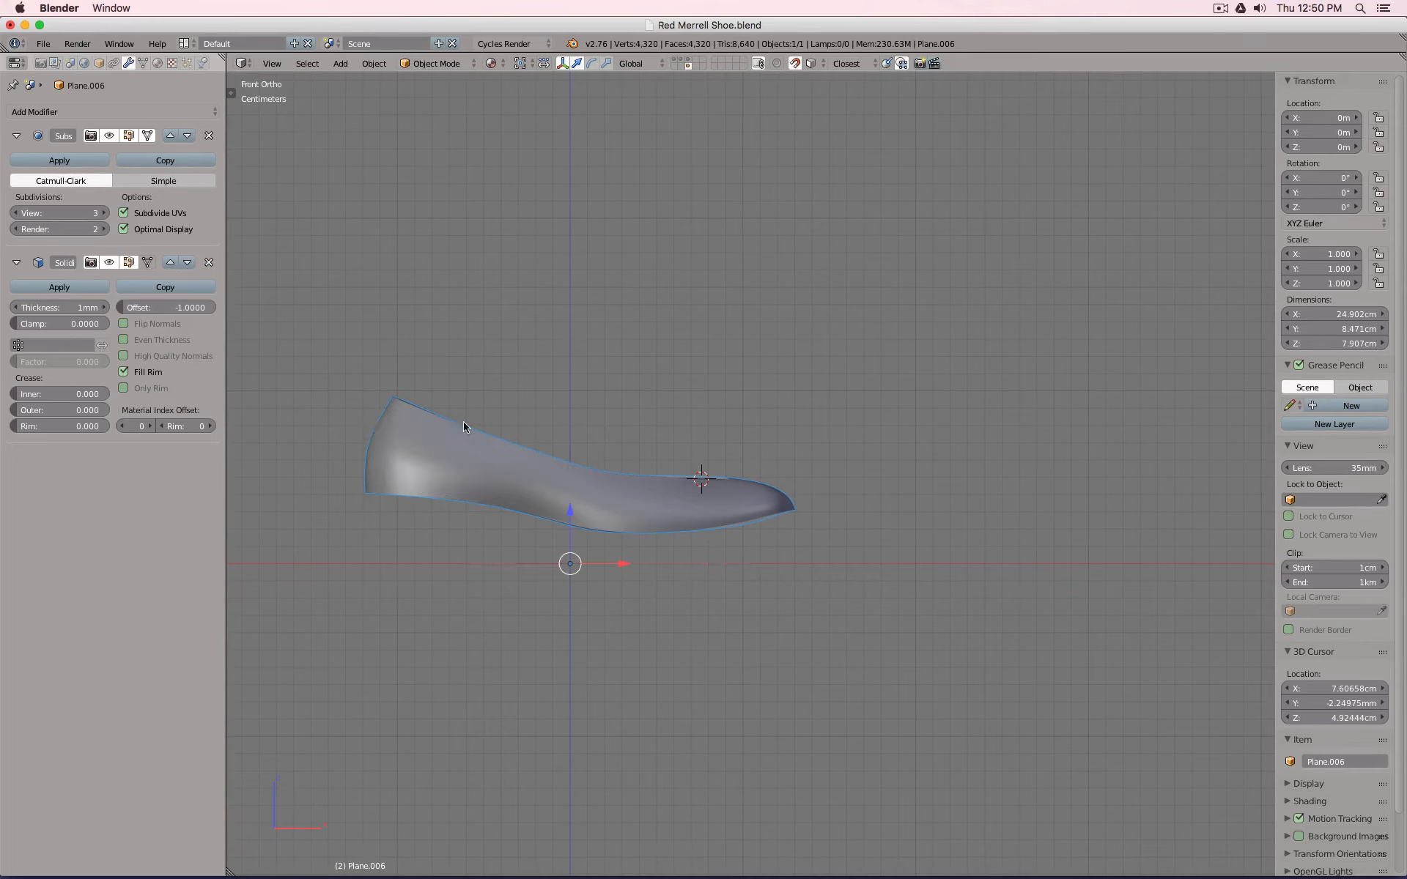
click(209, 262)
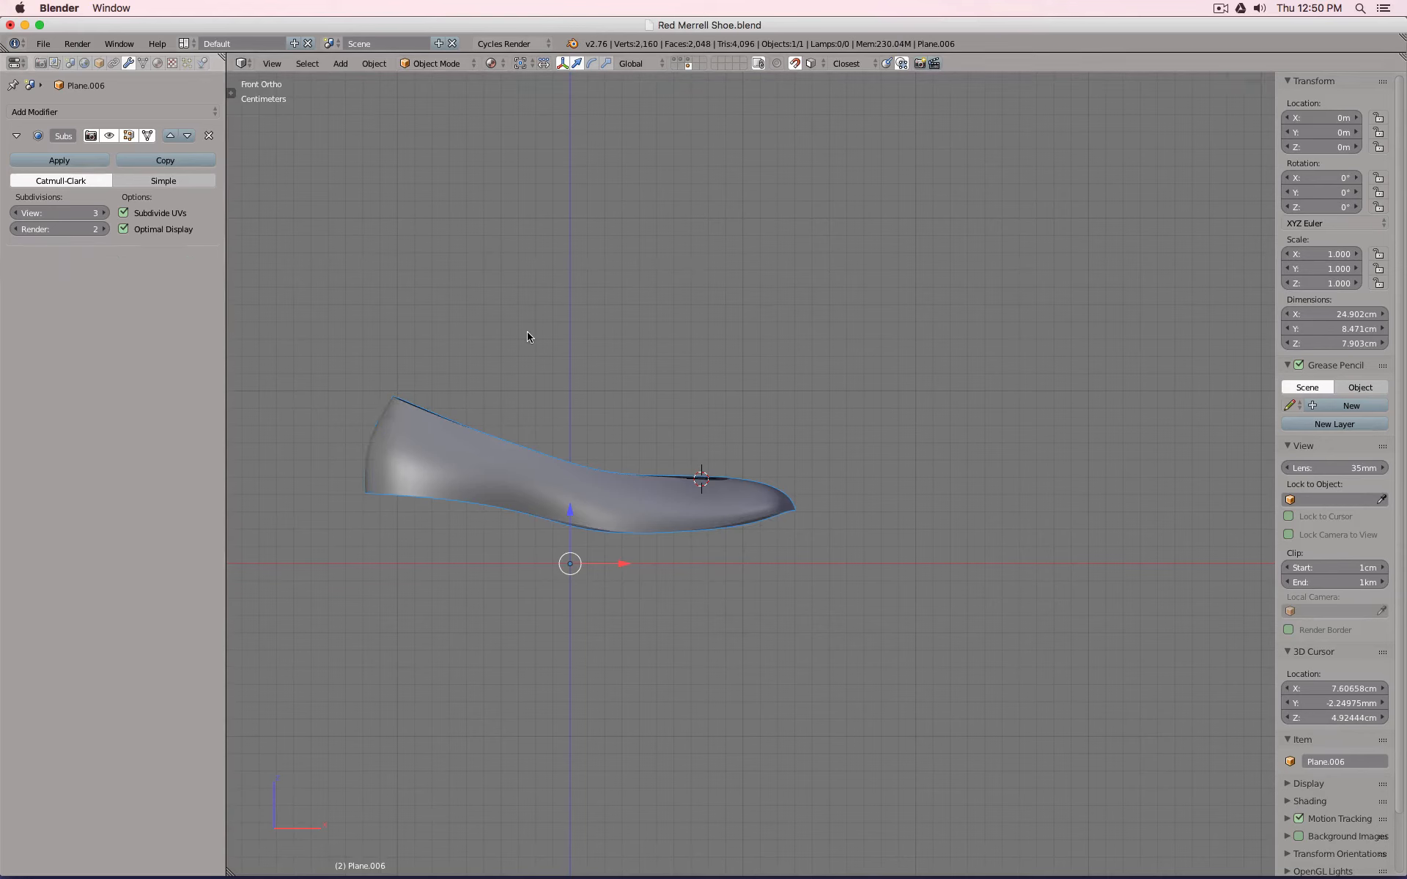
click(99, 63)
click(99, 112)
text(Project)
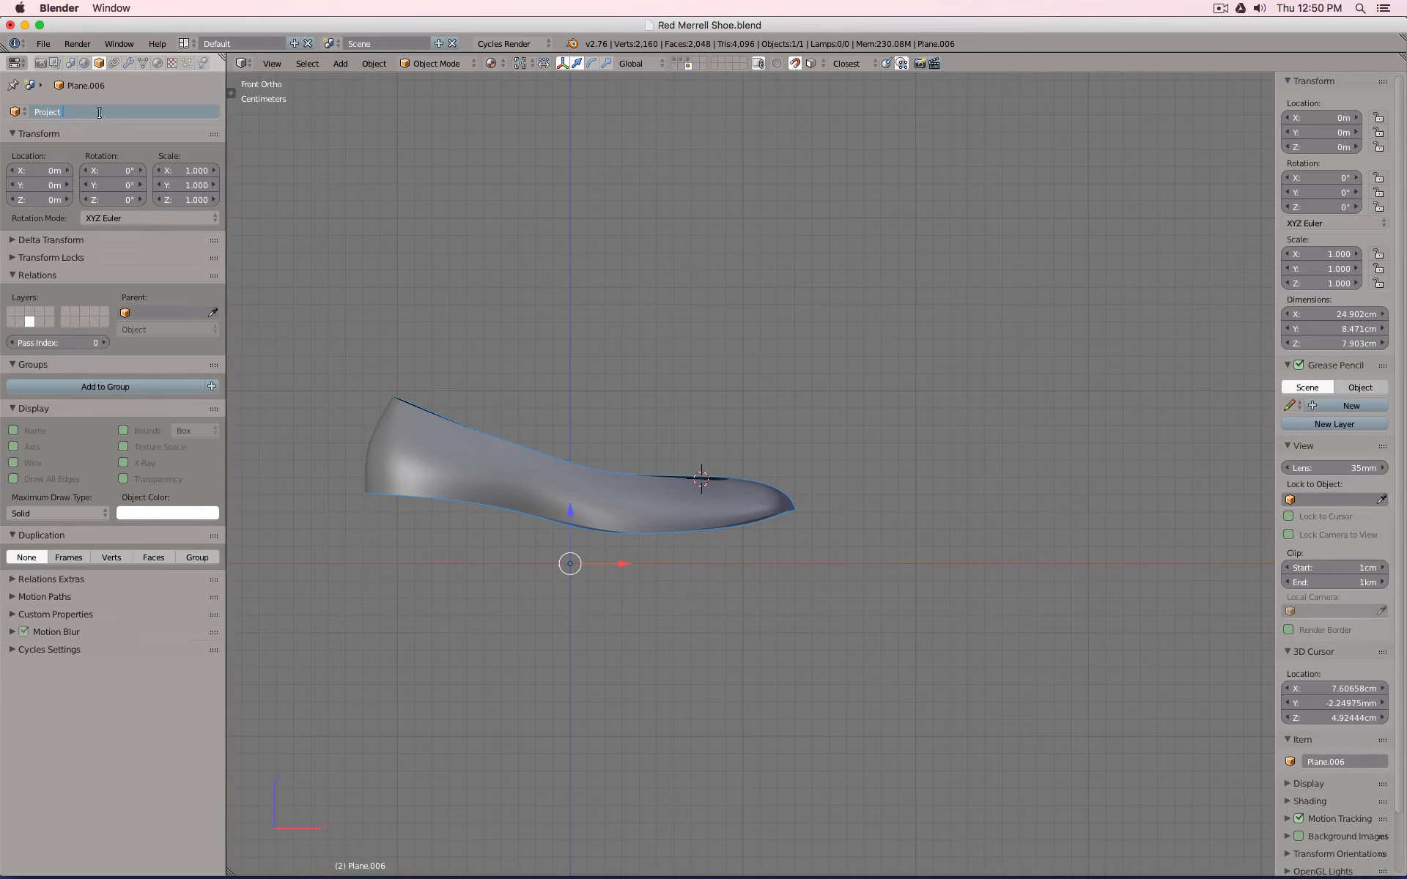
text( Target)
key(Return)
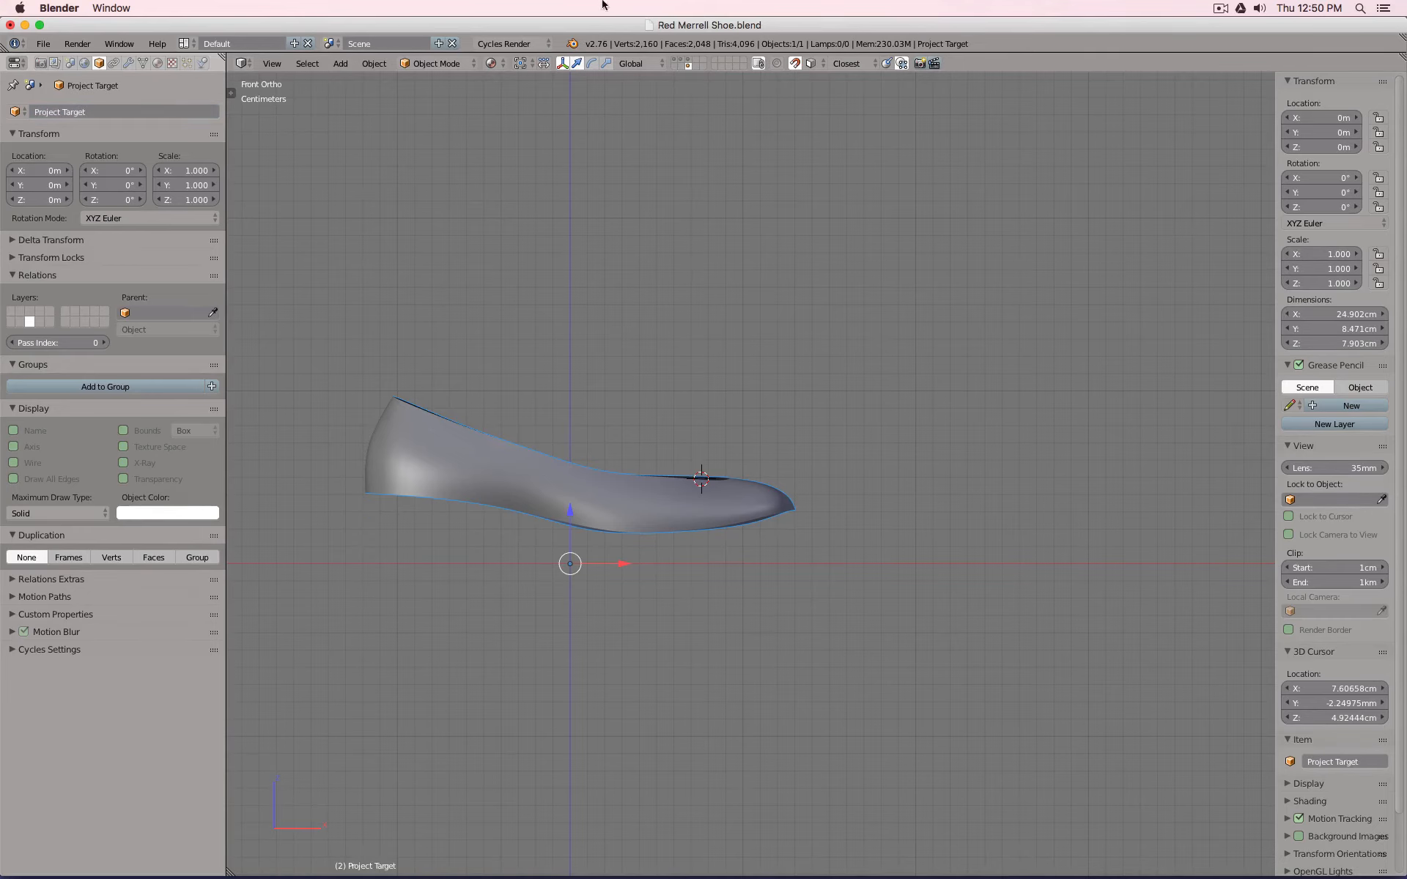
Back on the shoe's layer, set the toe cap's Shrinkwrap target to Project Target and show its Solidify modifier again.
click(688, 59)
middle_drag(680, 410, 781, 522)
scroll(782, 522, up, 5)
right_click(701, 429)
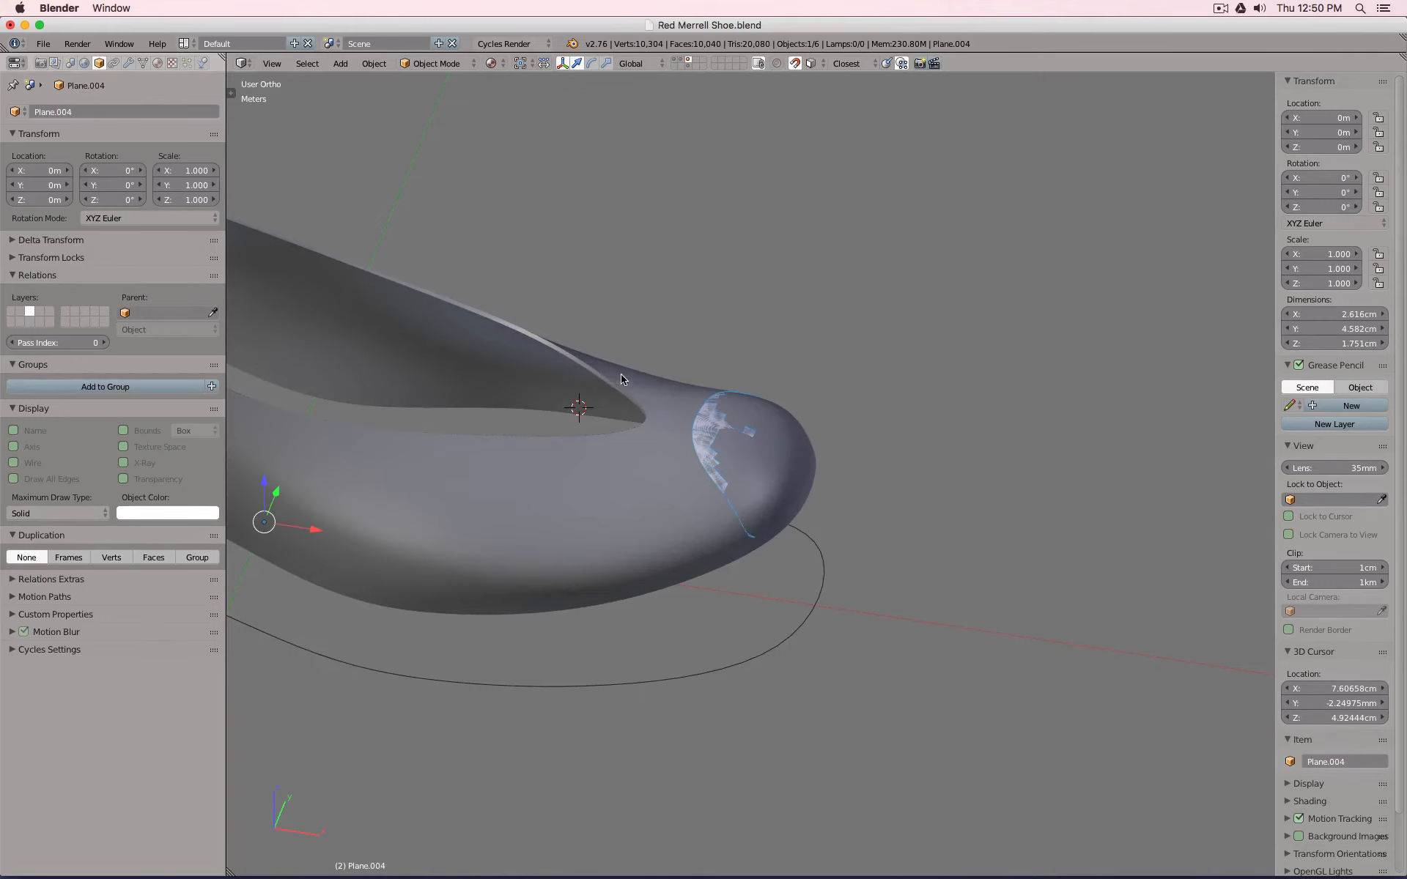
shift+middle_drag(614, 391, 690, 334)
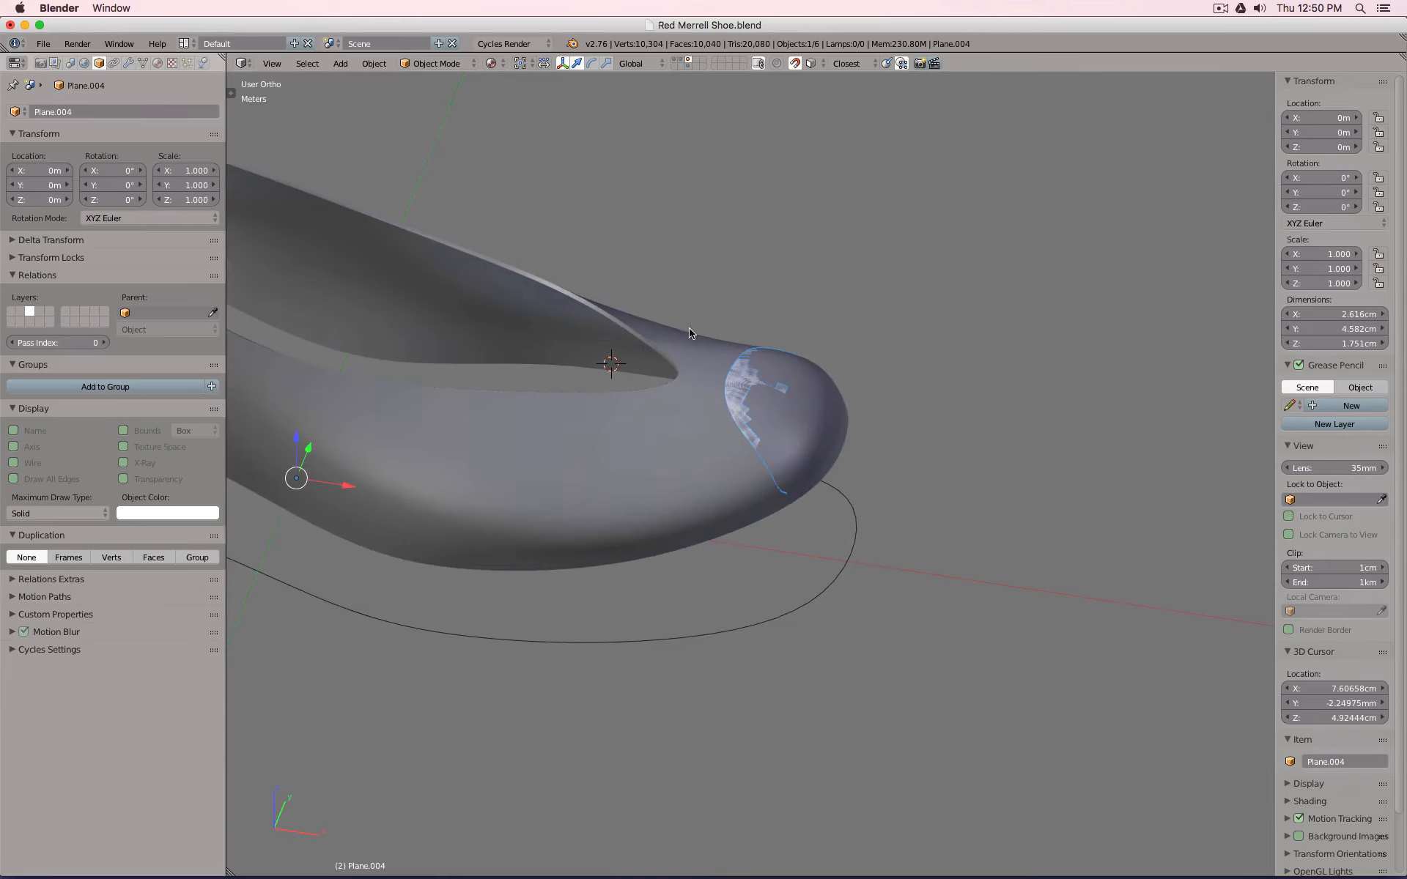
click(128, 63)
click(80, 324)
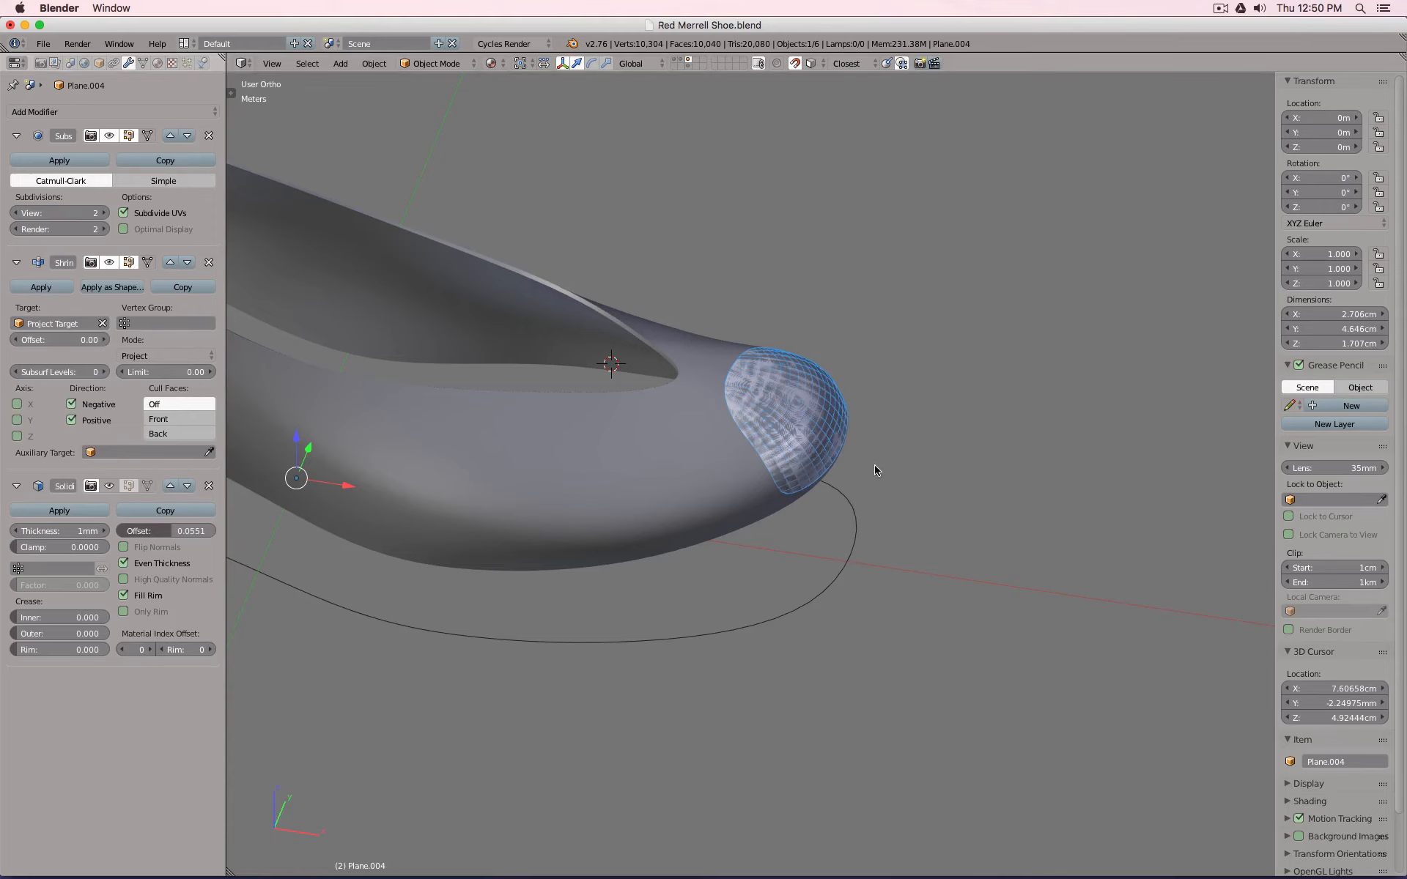
click(110, 486)
mouse_move(791, 378)
middle_down()
mouse_move(788, 480)
mouse_move(790, 349)
middle_up()
Reveal all hidden shoe parts and deselect everything.
key(alt+h)
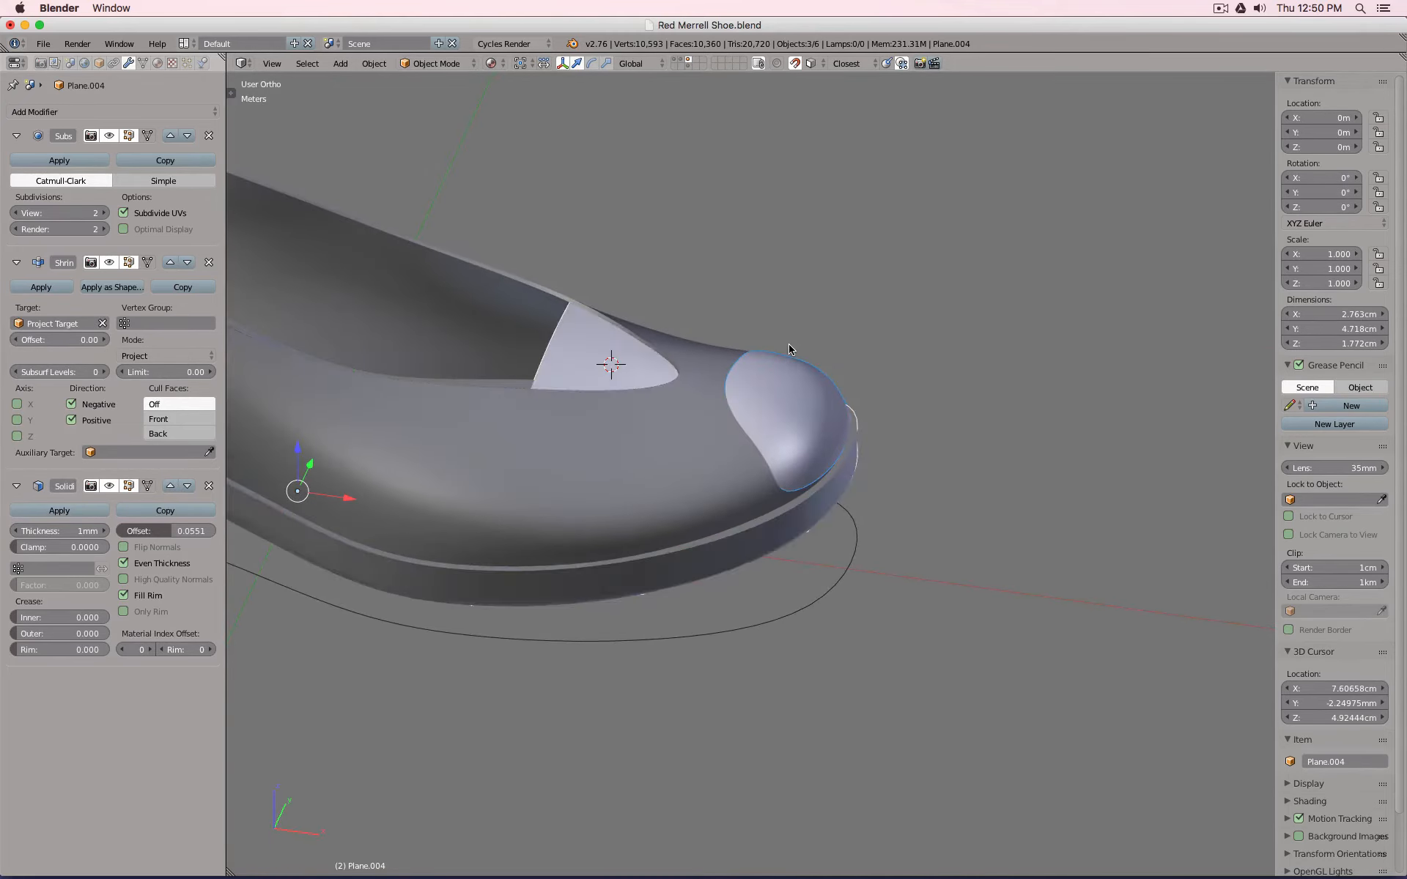
key(a)
middle_drag(819, 428, 607, 408)
Slide the toe cap's rear outline vertex above the lower corner along its edge toward that corner by about 0.2.
right_click(936, 492)
key(Tab)
scroll(958, 517, up, 4)
scroll(939, 506, up, 3)
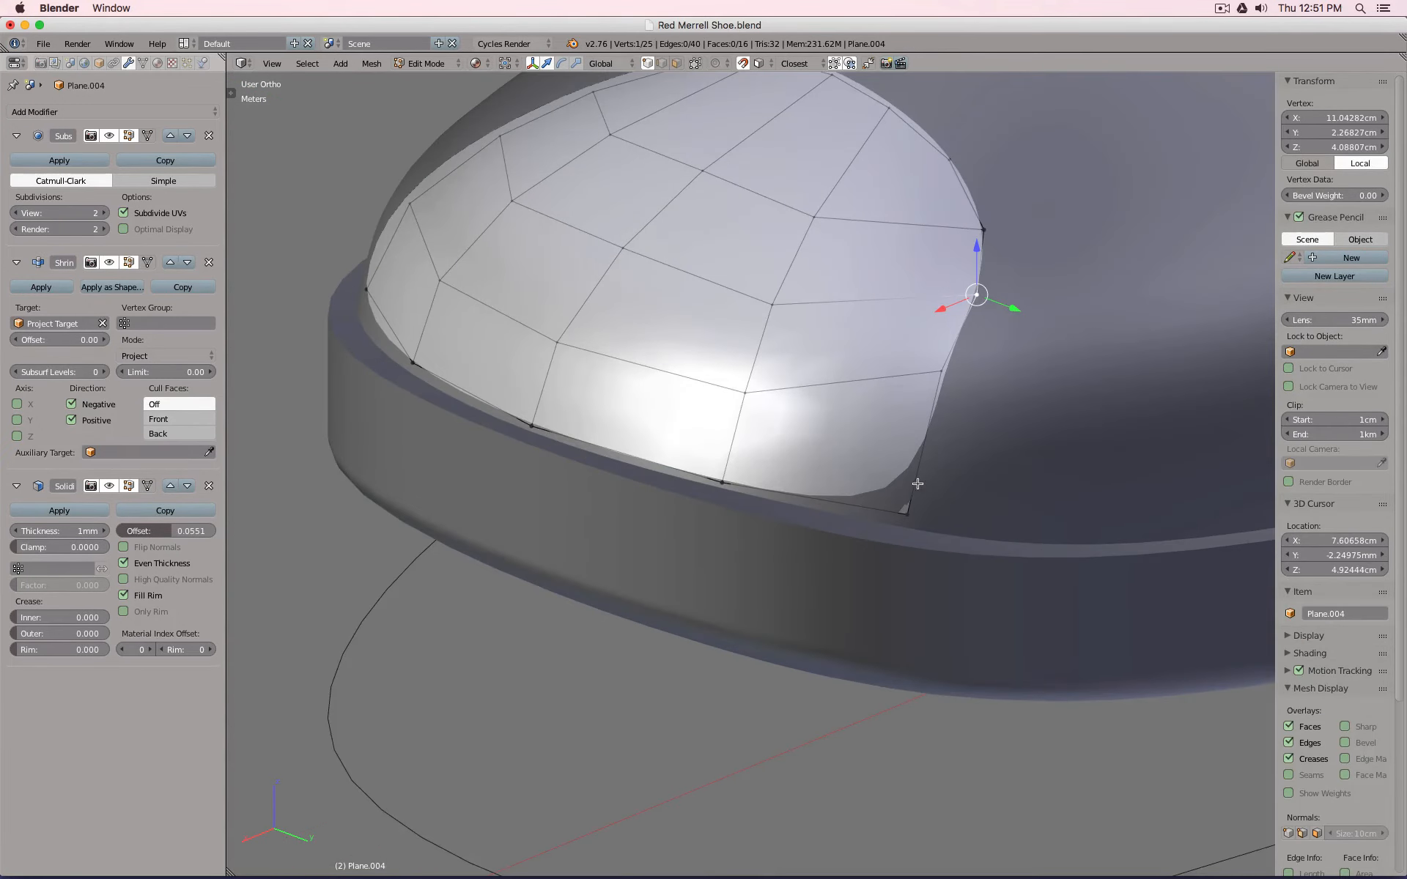
right_click(940, 365)
key(g)
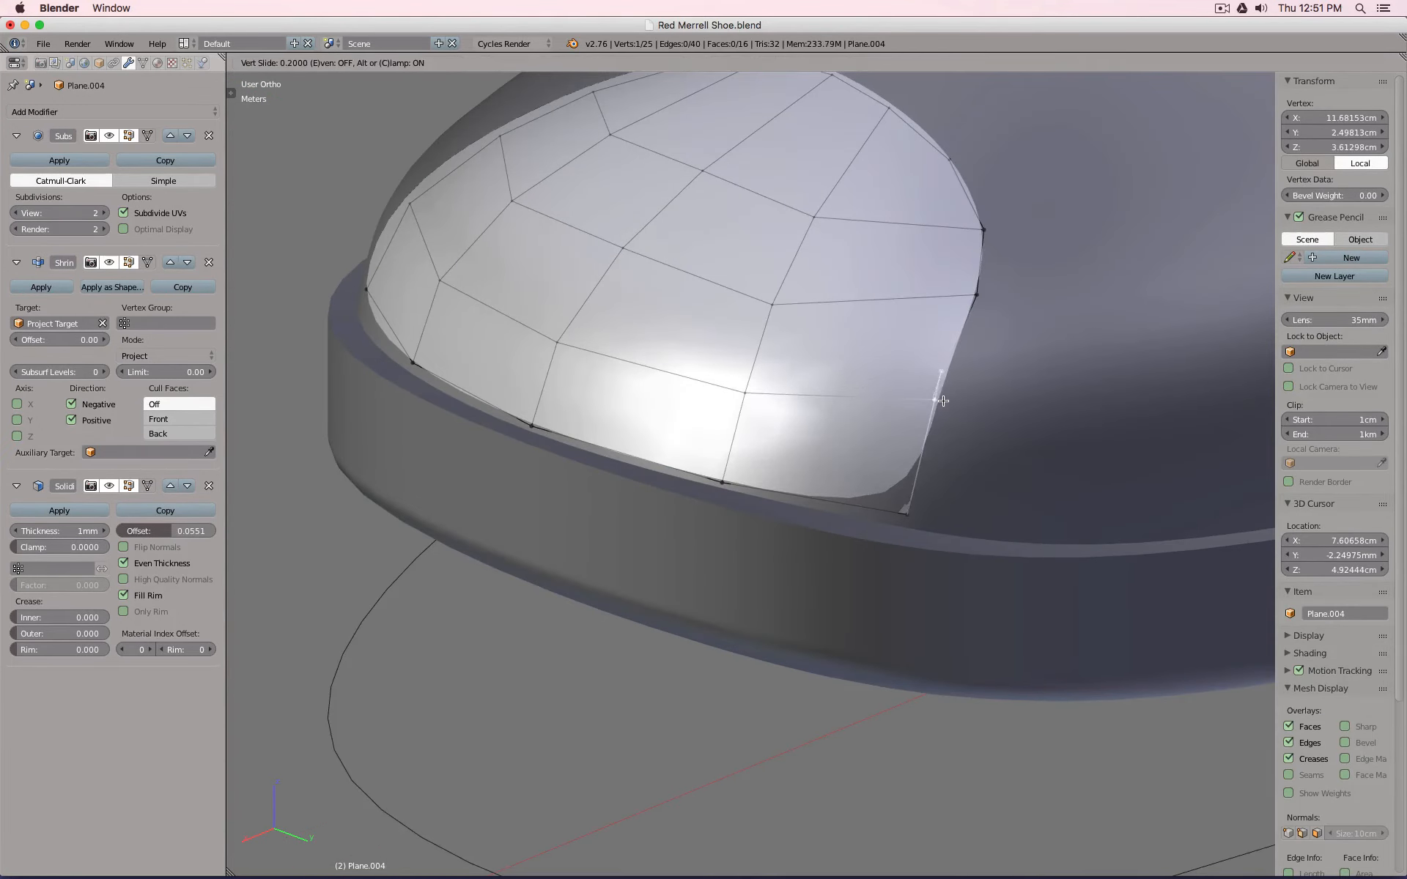
click(943, 404)
On the toe cap's opposite side, lower the rear corner vertex and its two neighbouring outline vertices toward the sole rim.
middle_drag(728, 358, 905, 366)
right_click(713, 537)
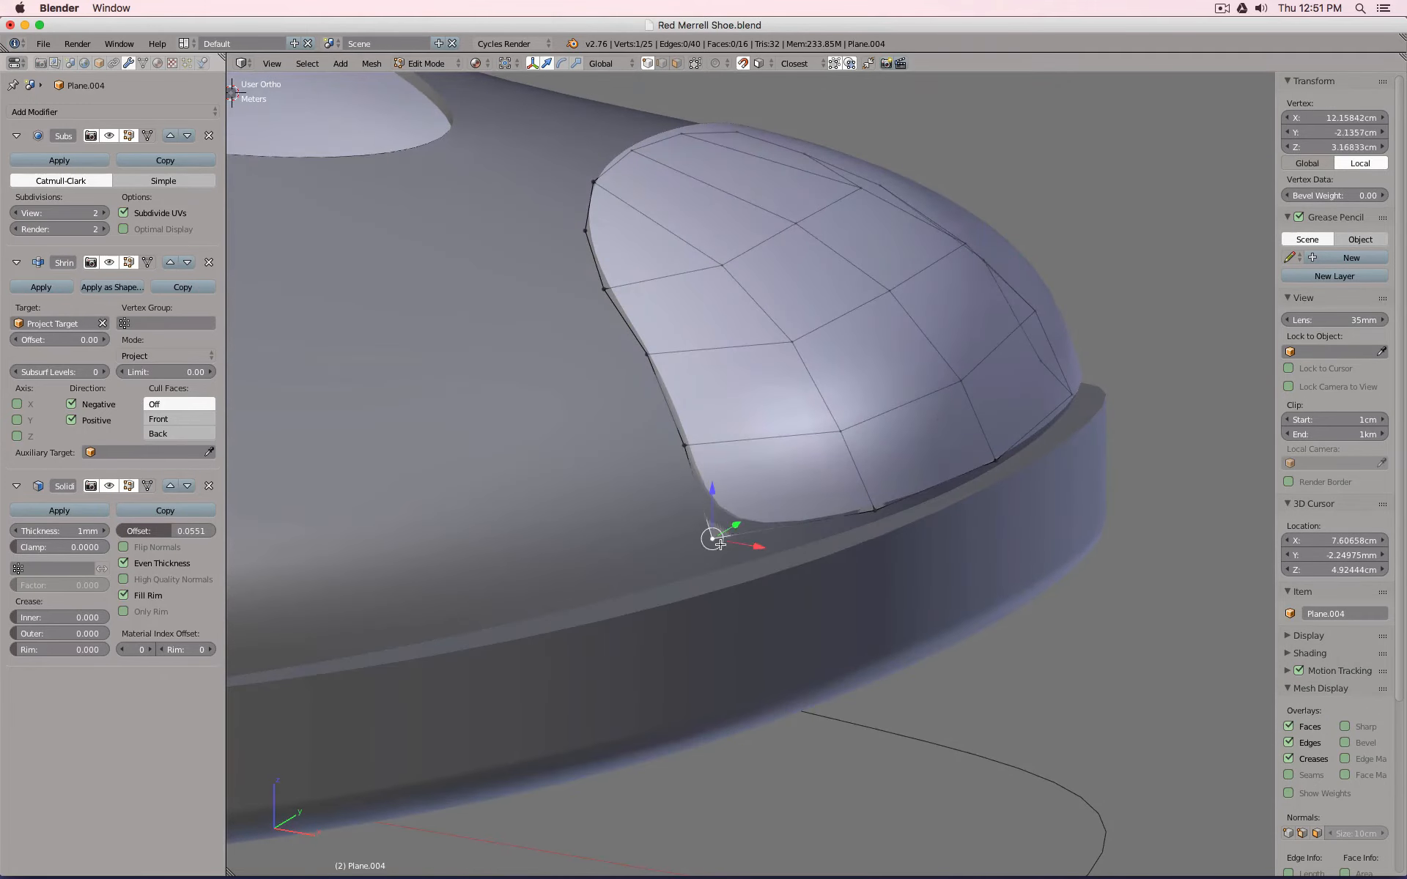
key(g)
click(718, 565)
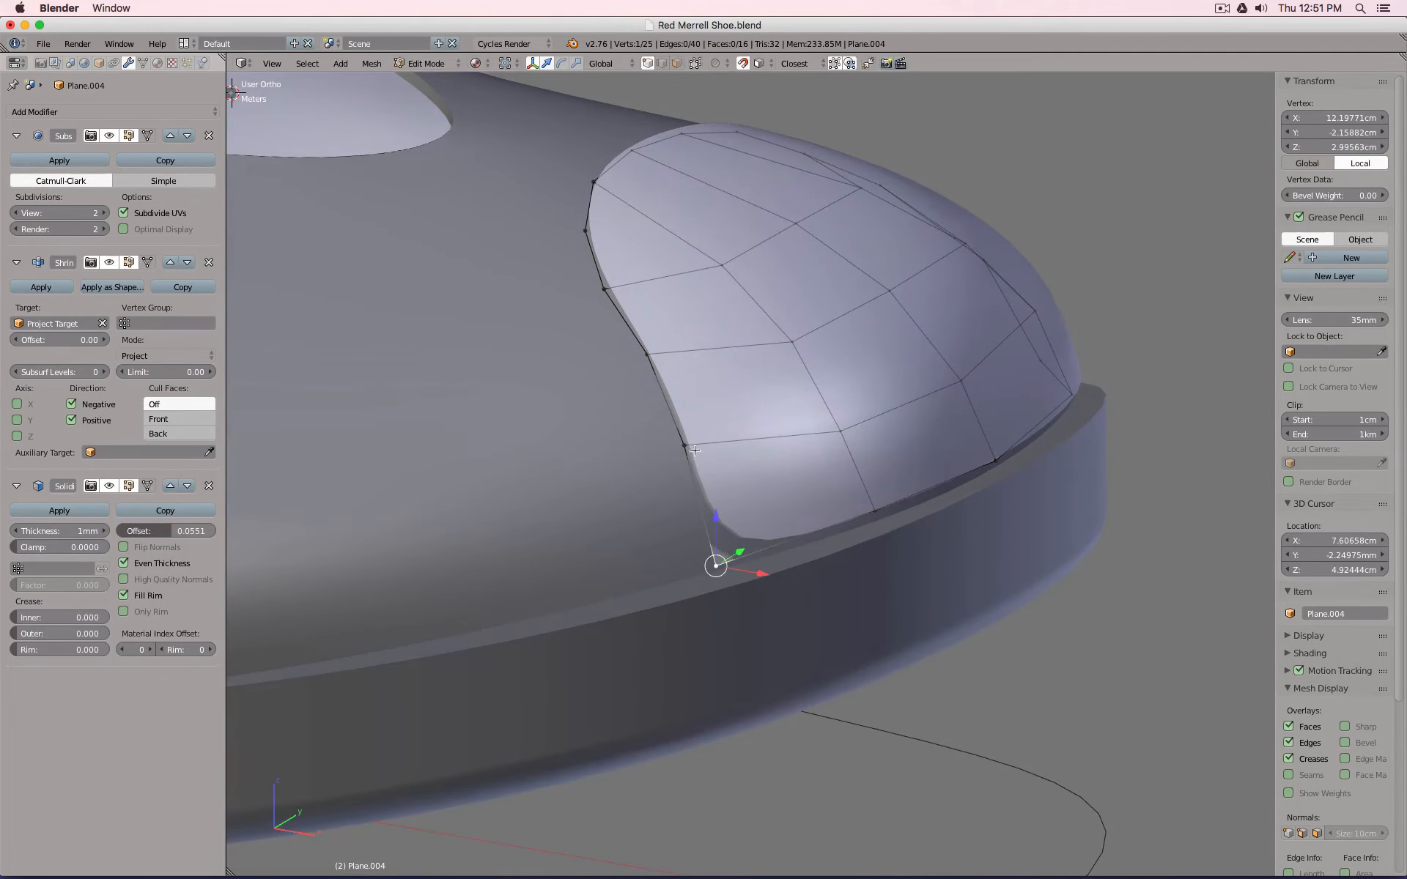
right_click(686, 448)
key(g)
click(696, 472)
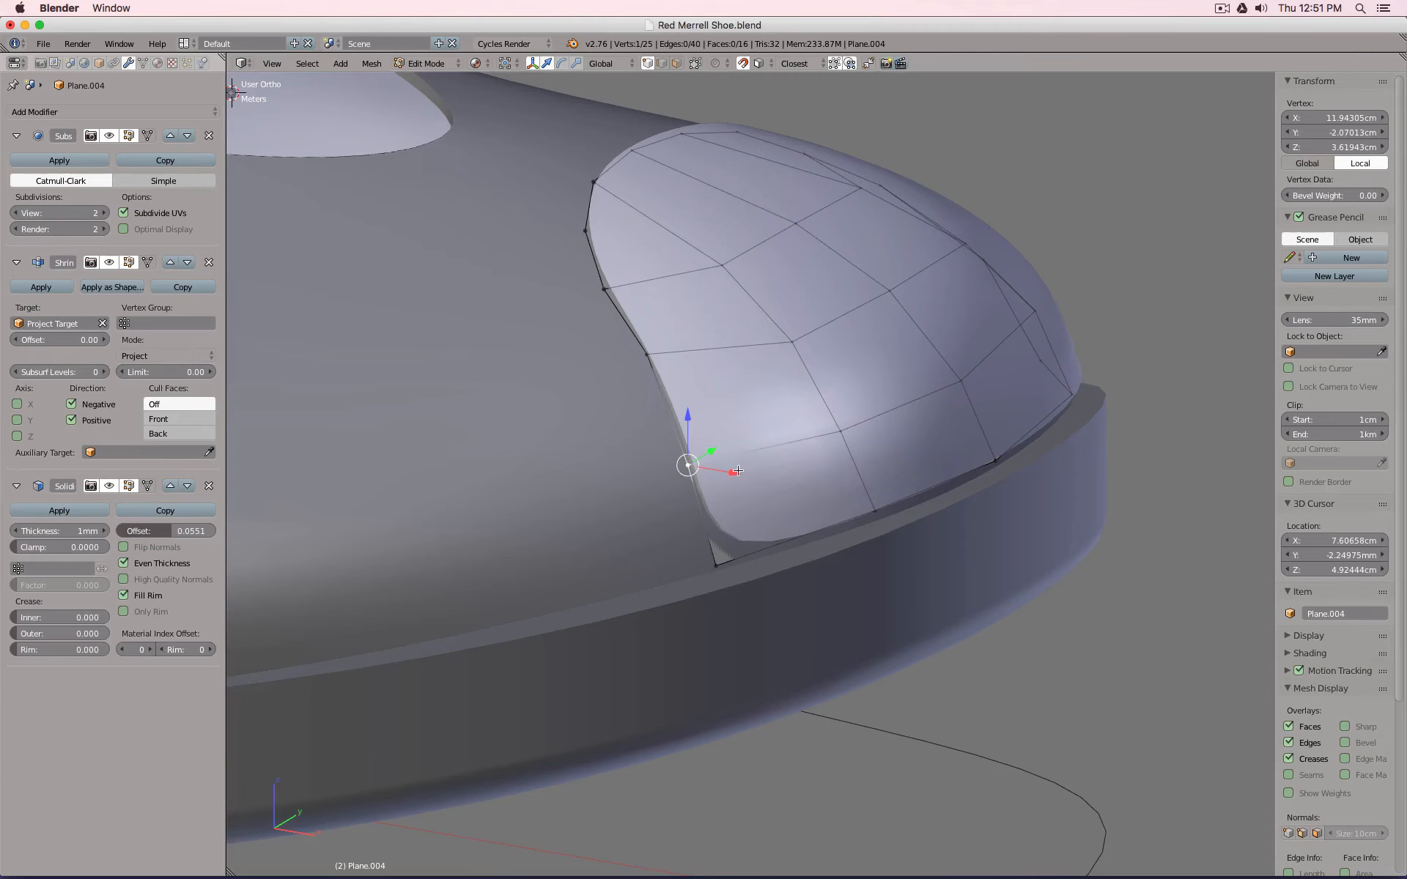
right_click(879, 512)
key(g)
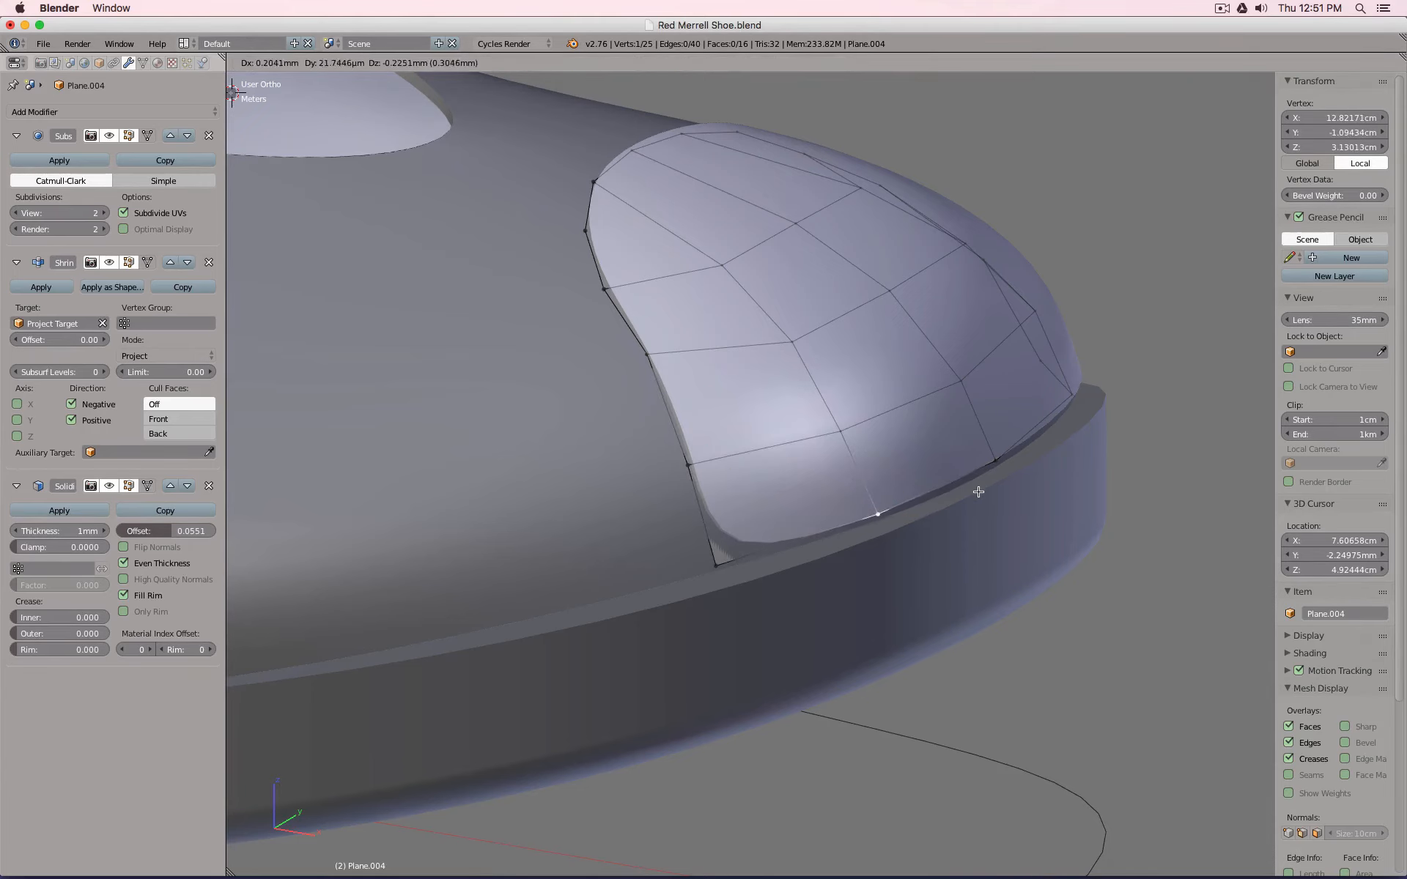
click(978, 491)
middle_drag(929, 462, 876, 476)
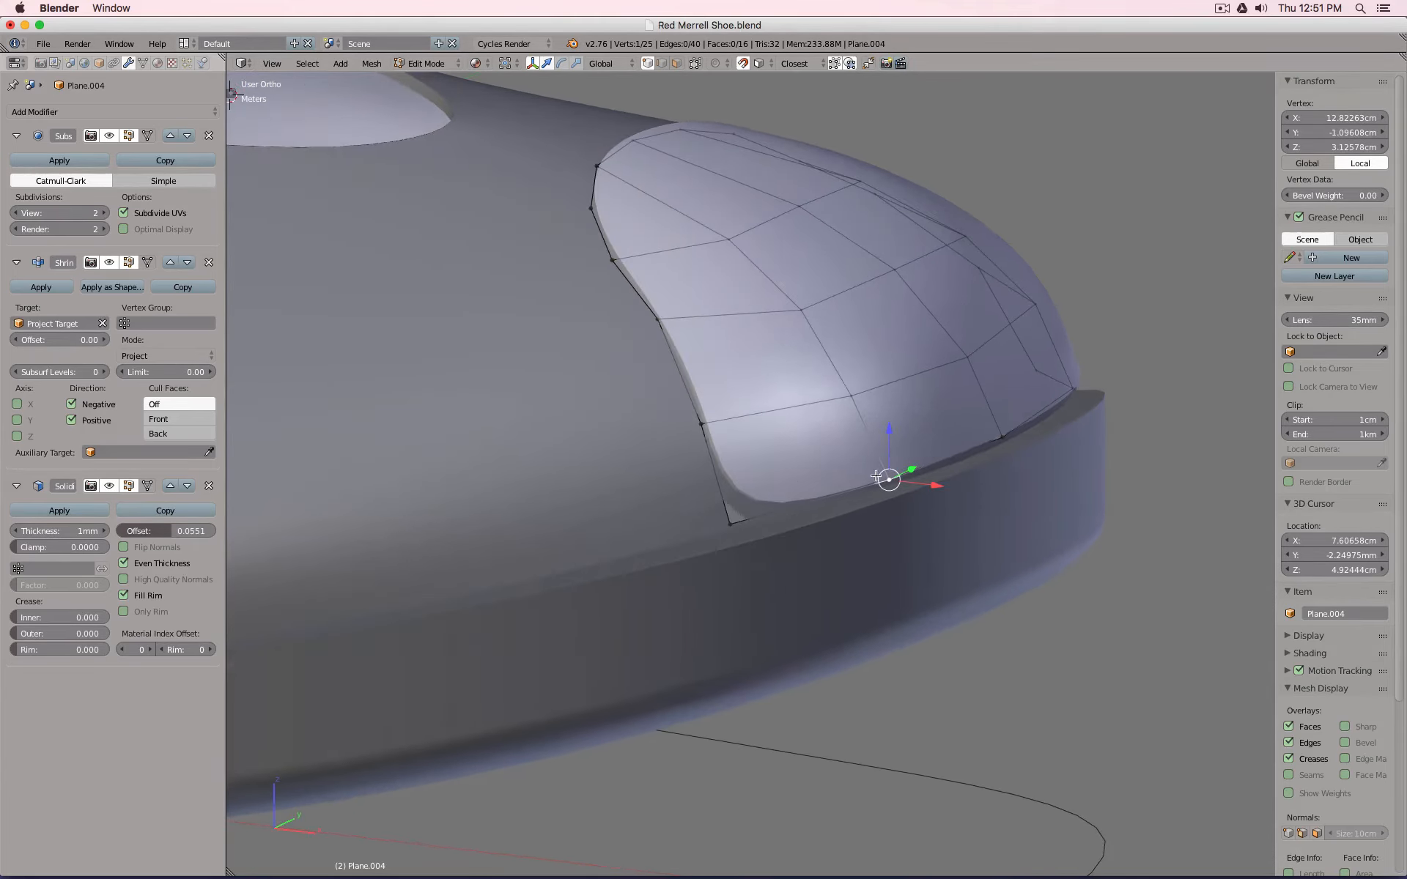
Add an edge loop to the toe cap and slide it close to the lower edge to sharpen the corners.
key(ctrl+r)
click(734, 469)
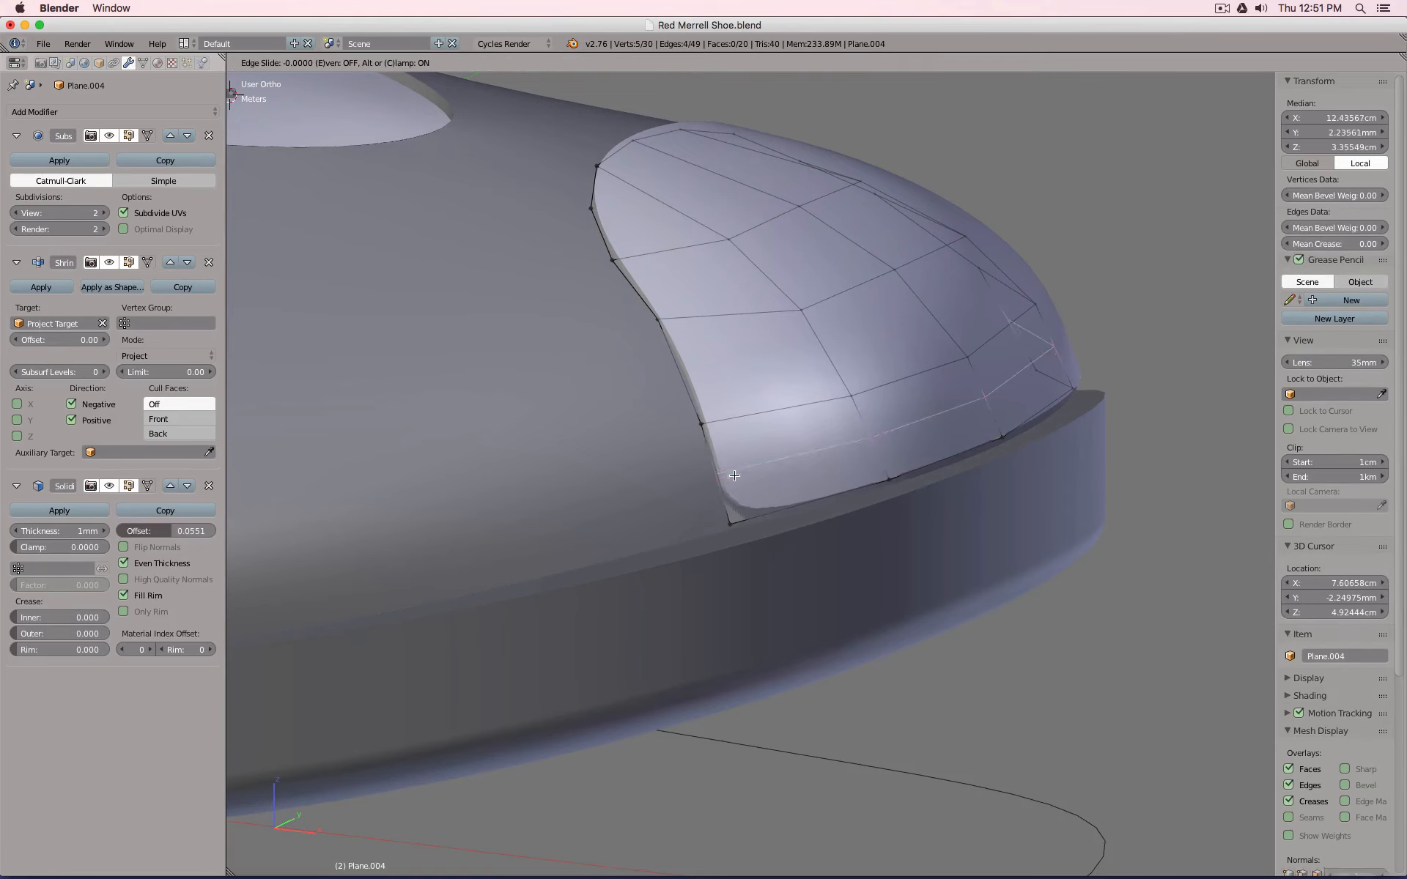
click(743, 511)
key(Tab)
In front view, select the shoe upper's pair of bottom-edge vertices just below the toe cap's rear corners.
middle_drag(916, 491, 705, 437)
right_click(704, 434)
key(KP_1)
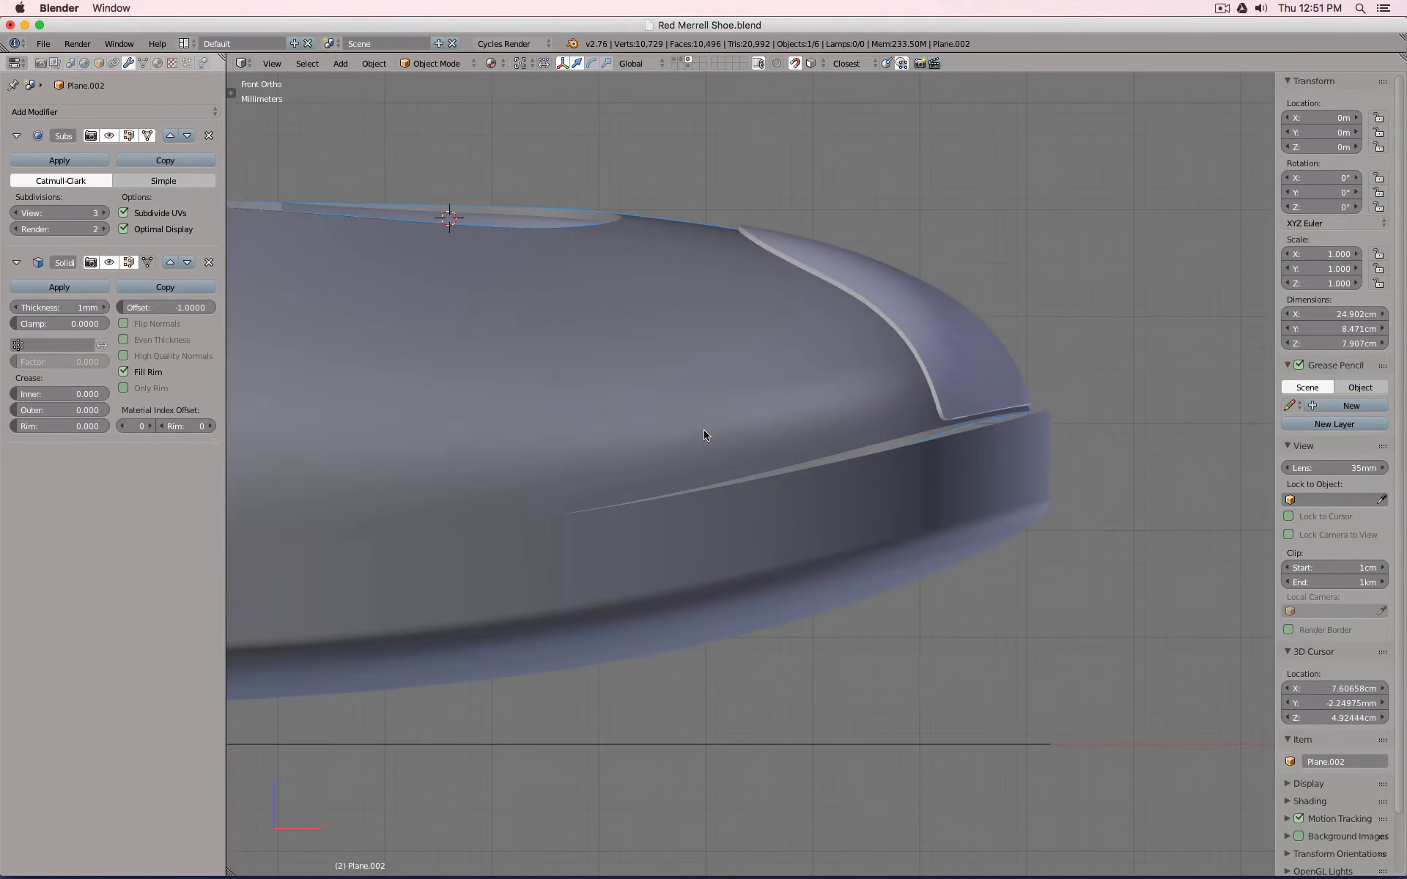
key(Tab)
scroll(1012, 464, up, 3)
key(a)
key(b)
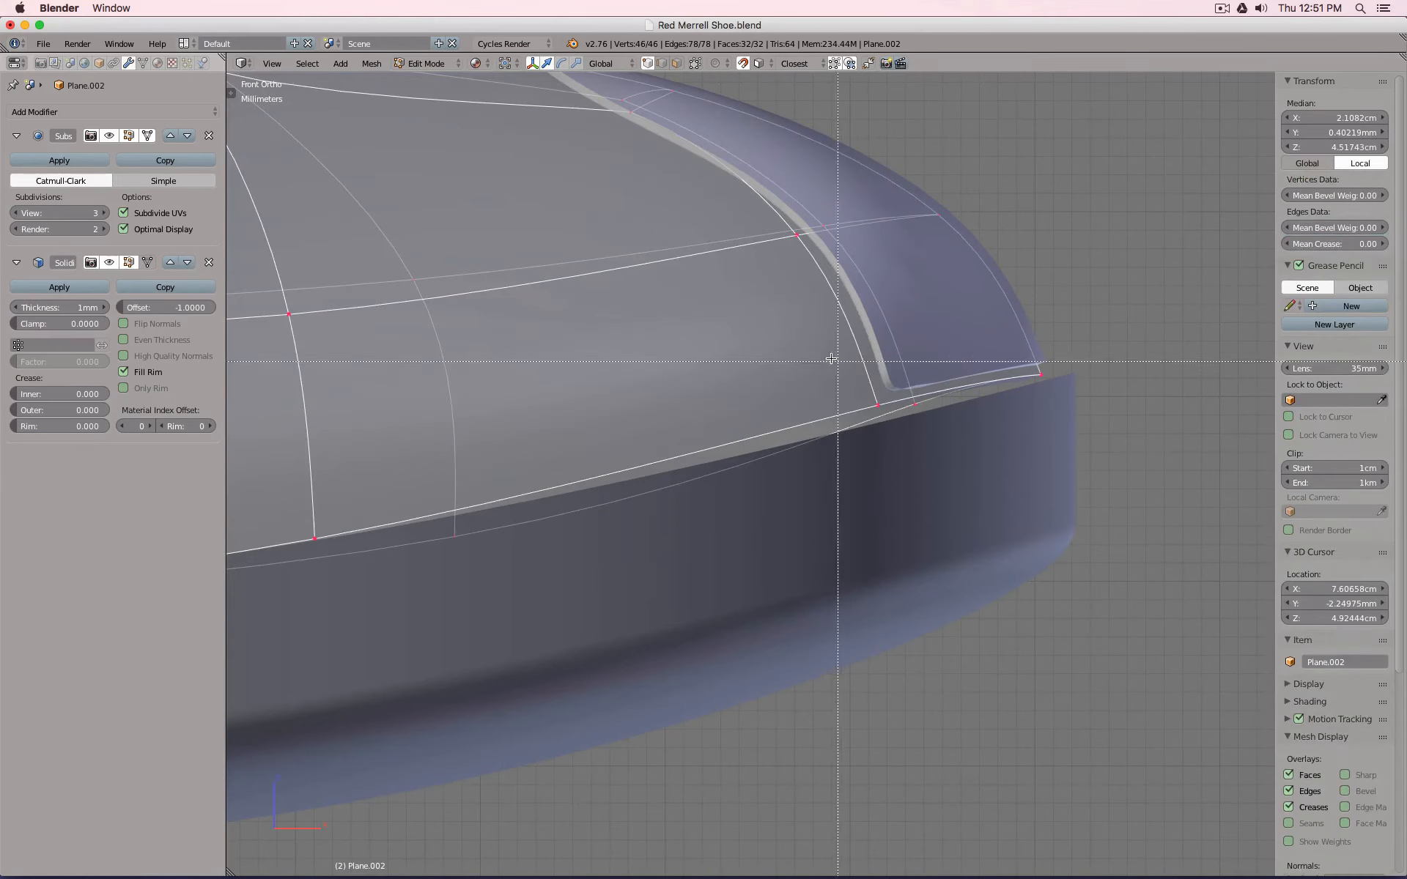
drag(835, 362, 965, 428)
key(a)
key(b)
drag(853, 365, 941, 414)
Try to lower the upper's bottom-edge vertex pair and its toe-tip vertex into the sole with snapping on.
key(g)
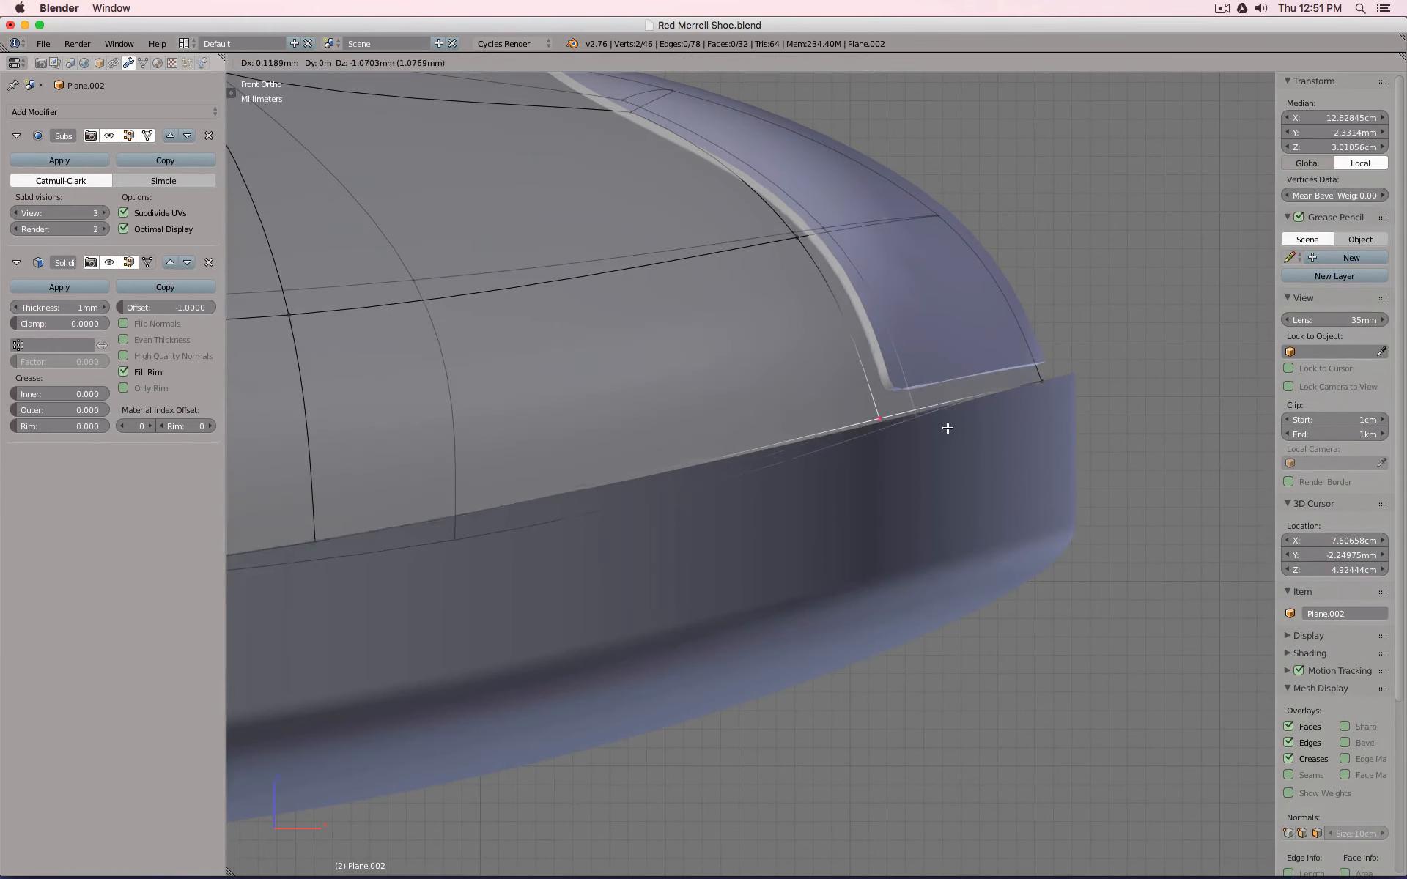
click(952, 439)
key(a)
key(b)
drag(1014, 351, 1065, 421)
key(g)
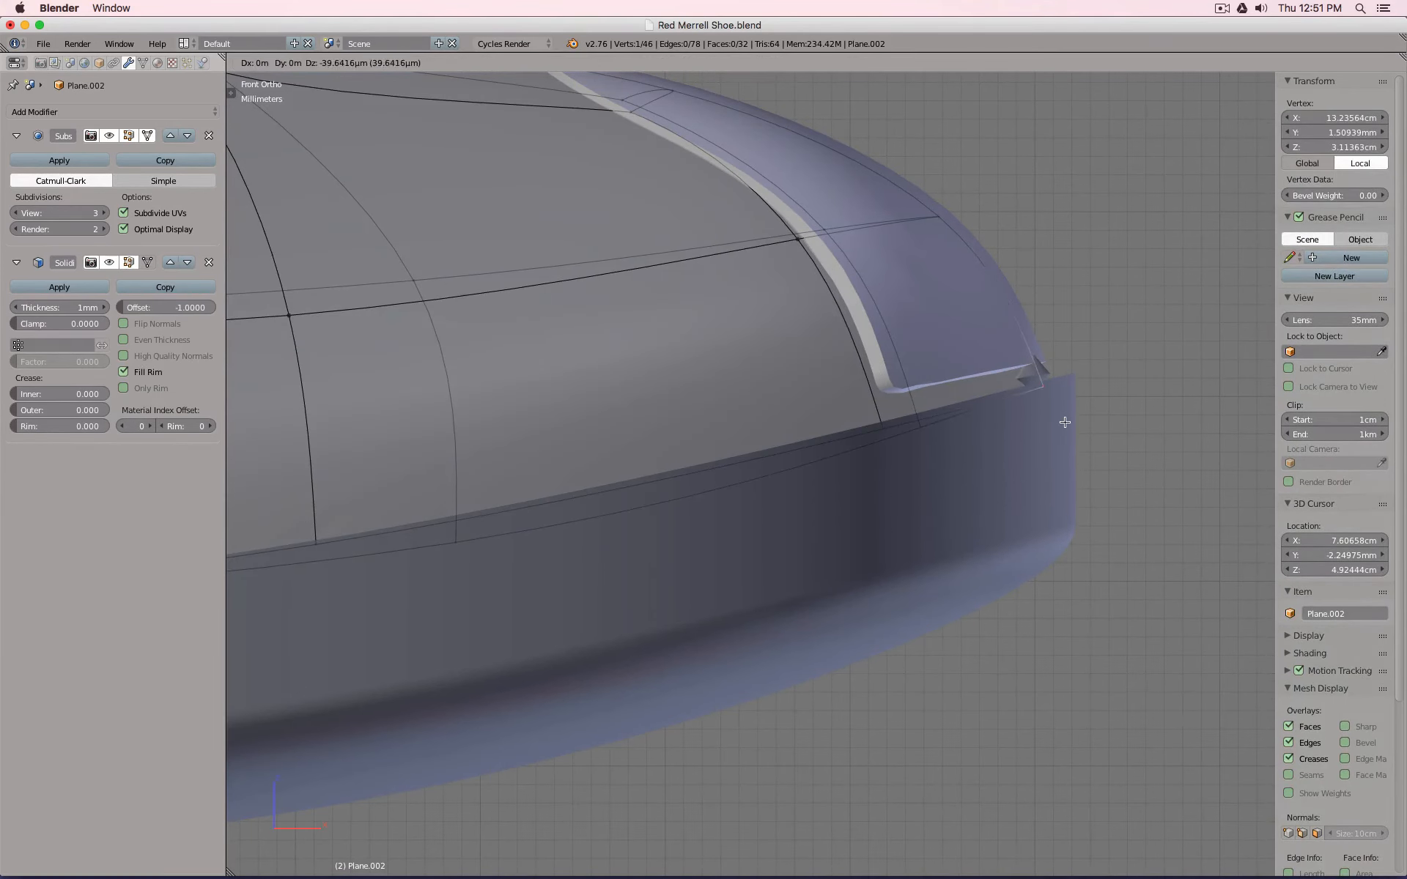
click(1065, 425)
scroll(1063, 421, down, 2)
middle_drag(1063, 423, 667, 427)
Undo the vertex moves on the upper's bottom edge and toe tip.
key(ctrl+z)
key(ctrl+z)
key(ctrl+z)
key(ctrl+z)
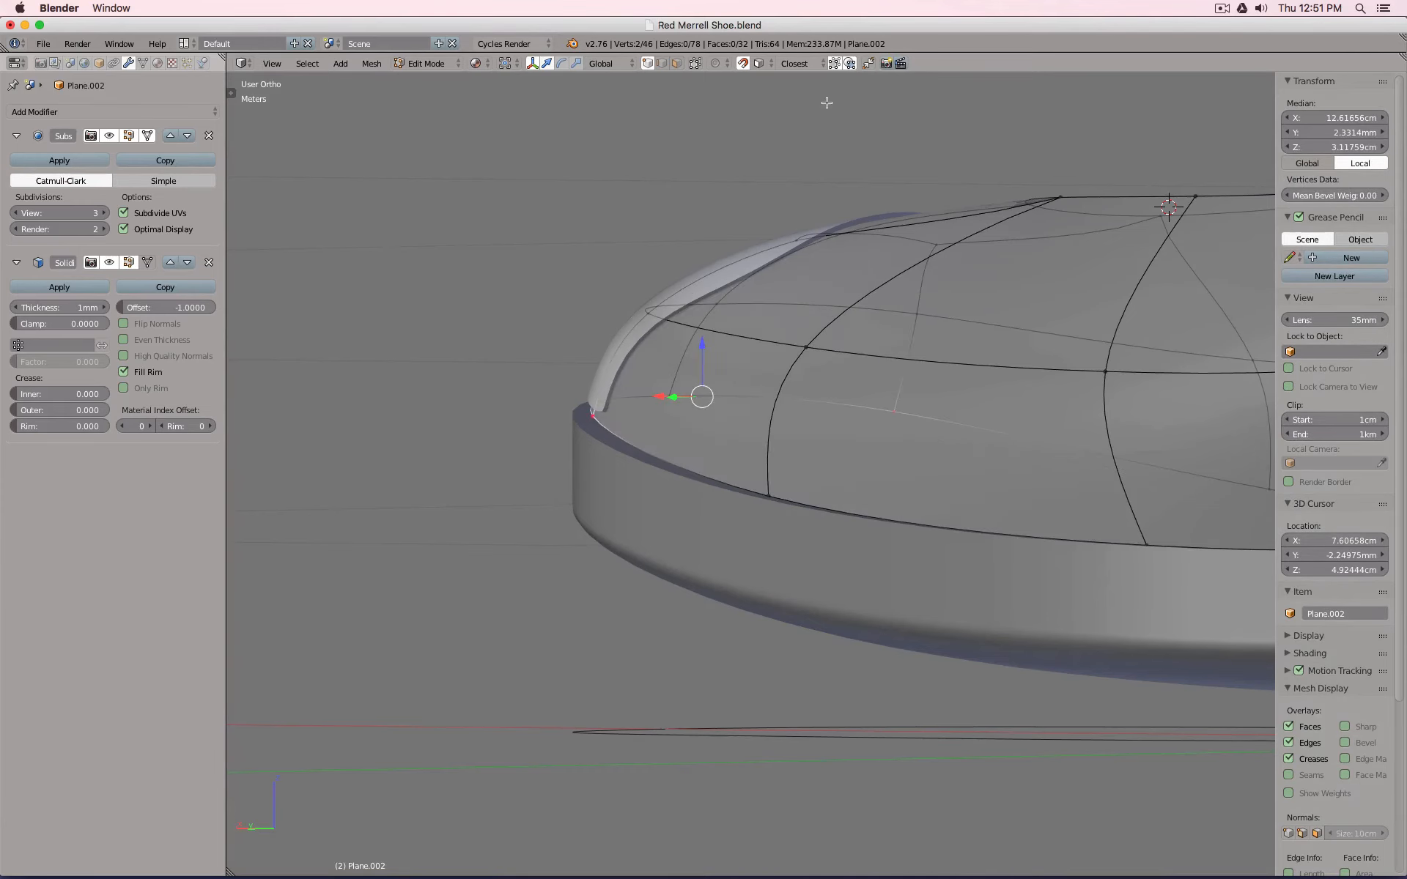
Turn off snapping and lower the upper's selected bottom-edge vertex pair slightly into the sole in front view.
click(743, 64)
key(KP_1)
scroll(1003, 348, up, 2)
key(g)
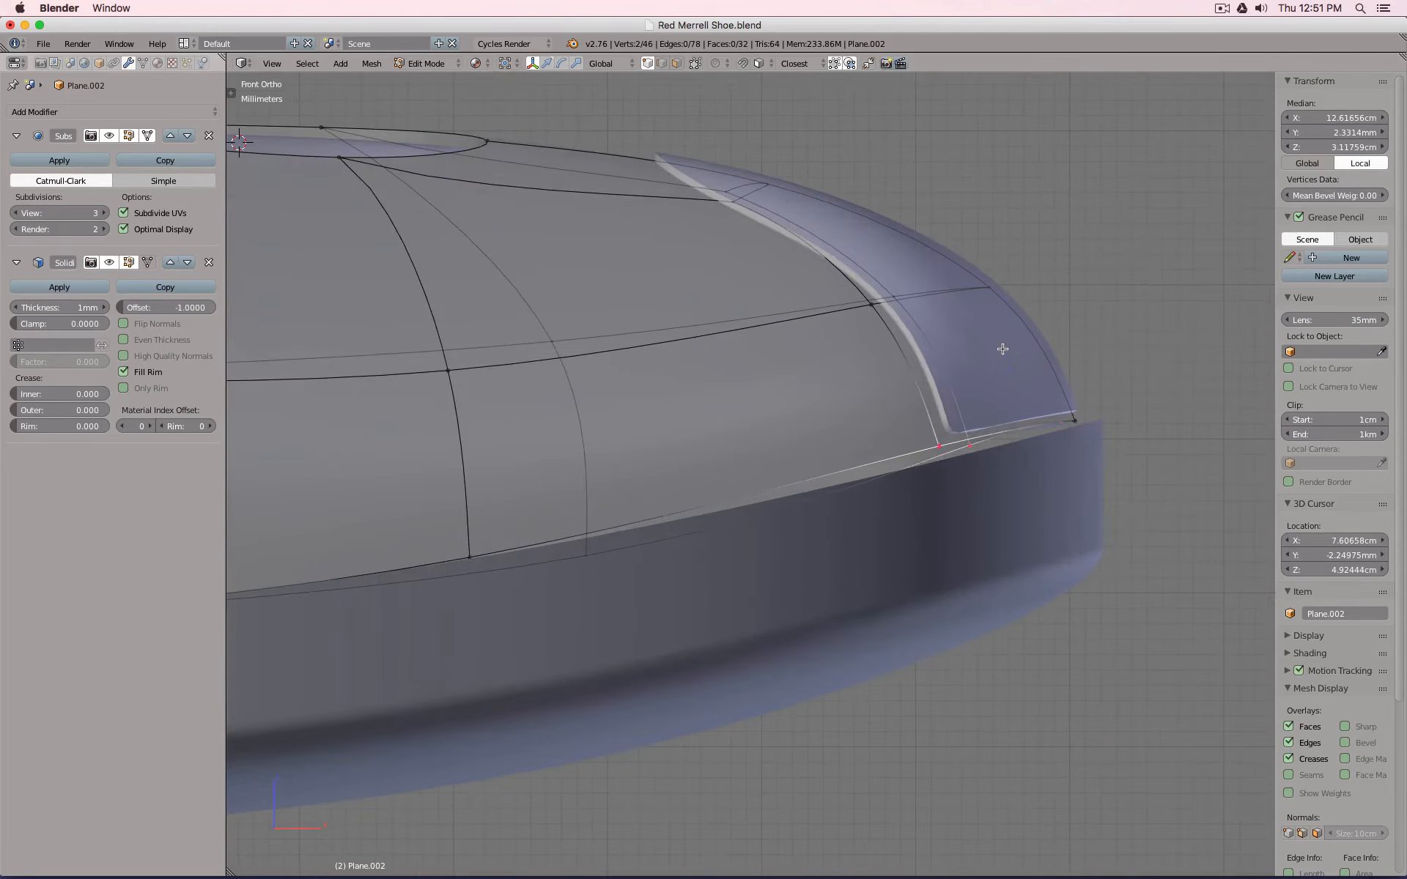
click(1012, 380)
Move the upper's bottom vertex at the toe tip slightly forward and down into the sole.
key(a)
key(b)
drag(1053, 406, 1095, 455)
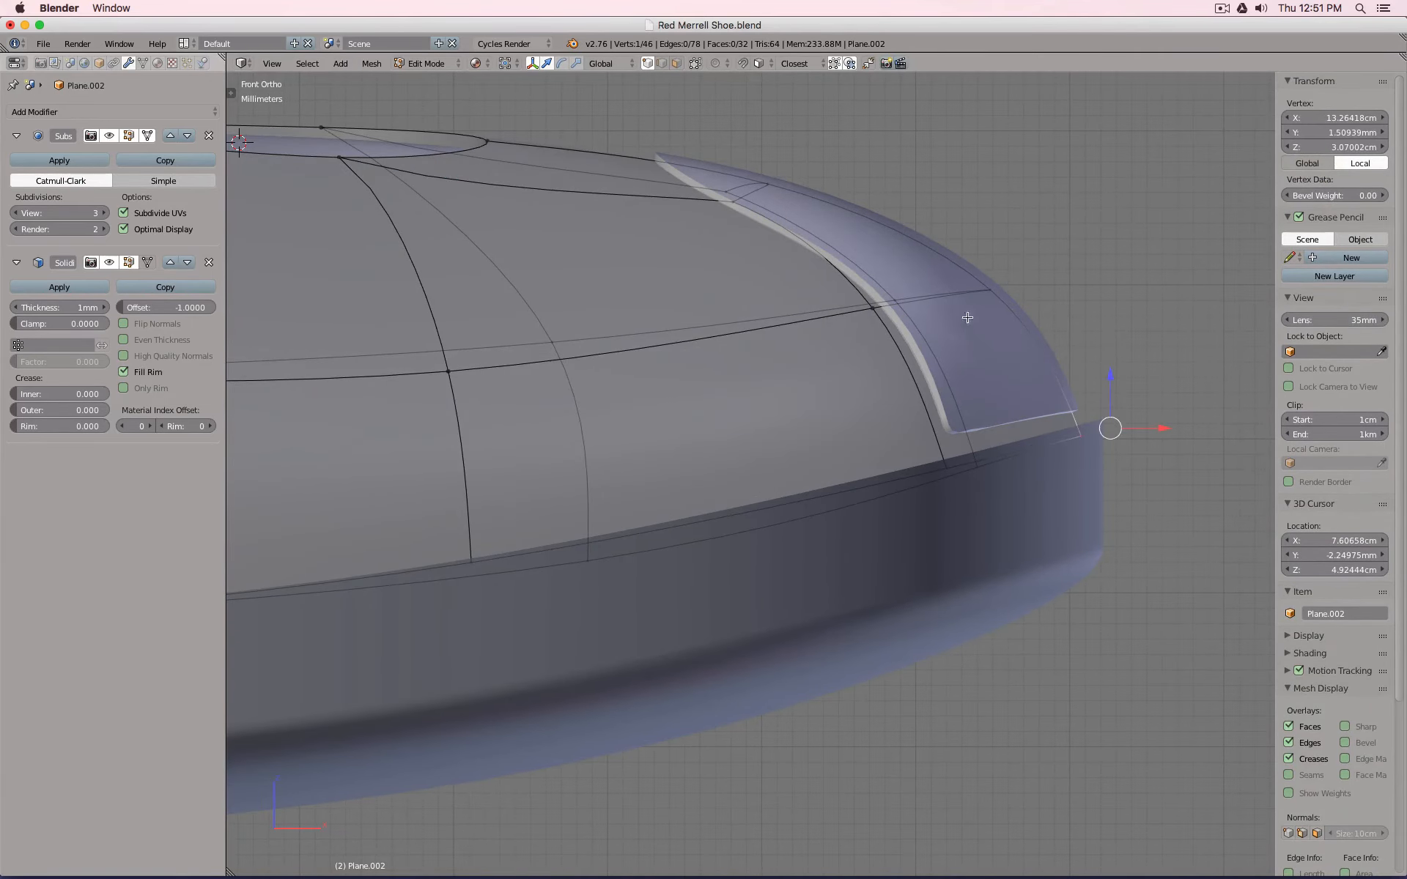
key(Tab)
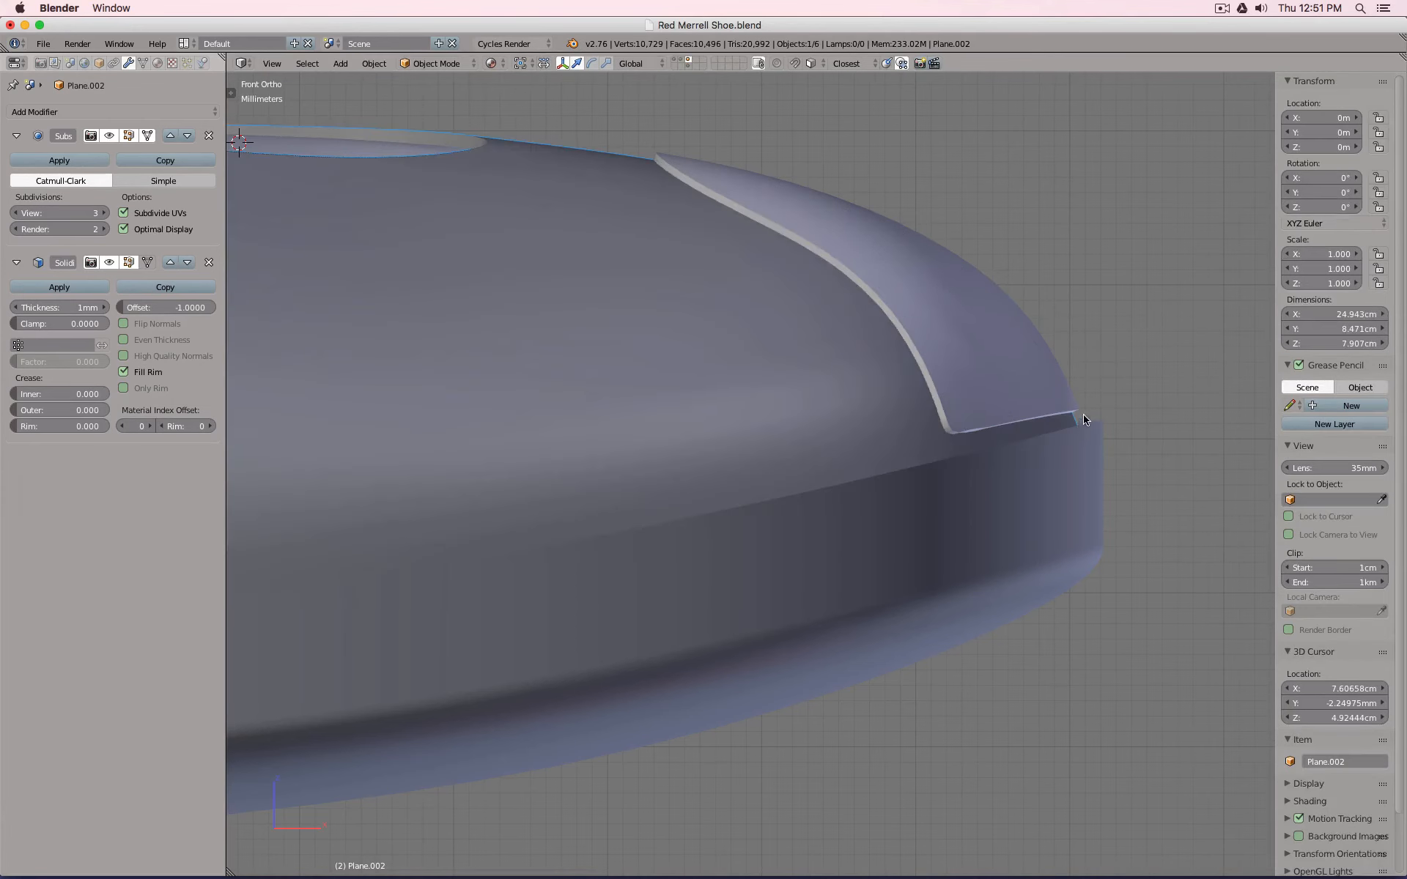
Hide the sole and lower the toe cap's bottom-edge vertices by about 1.2 mm in front view.
right_click(1089, 435)
right_click(1082, 403)
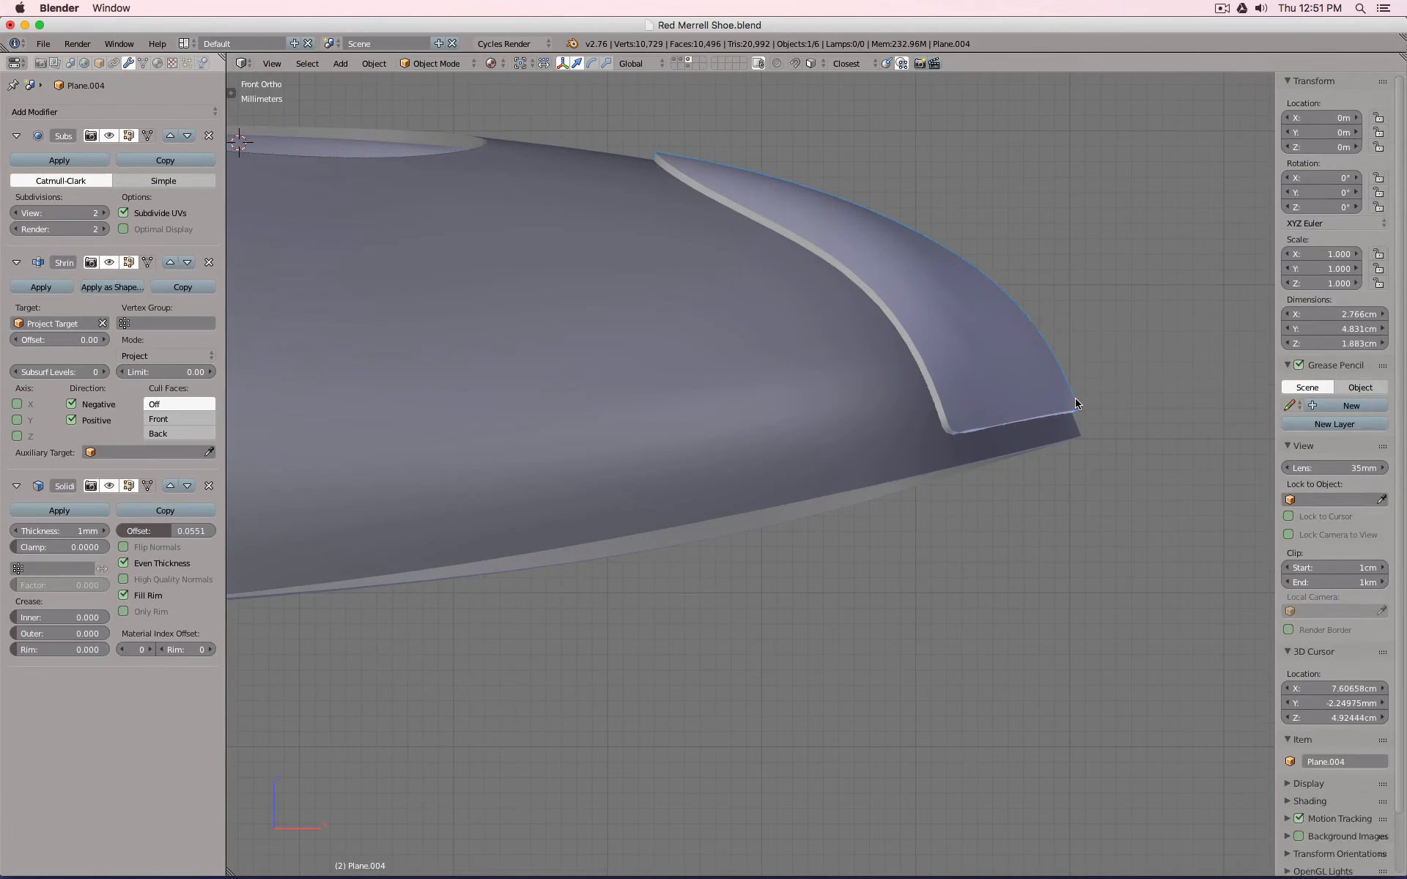
key(Tab)
key(ctrl+KP_Add)
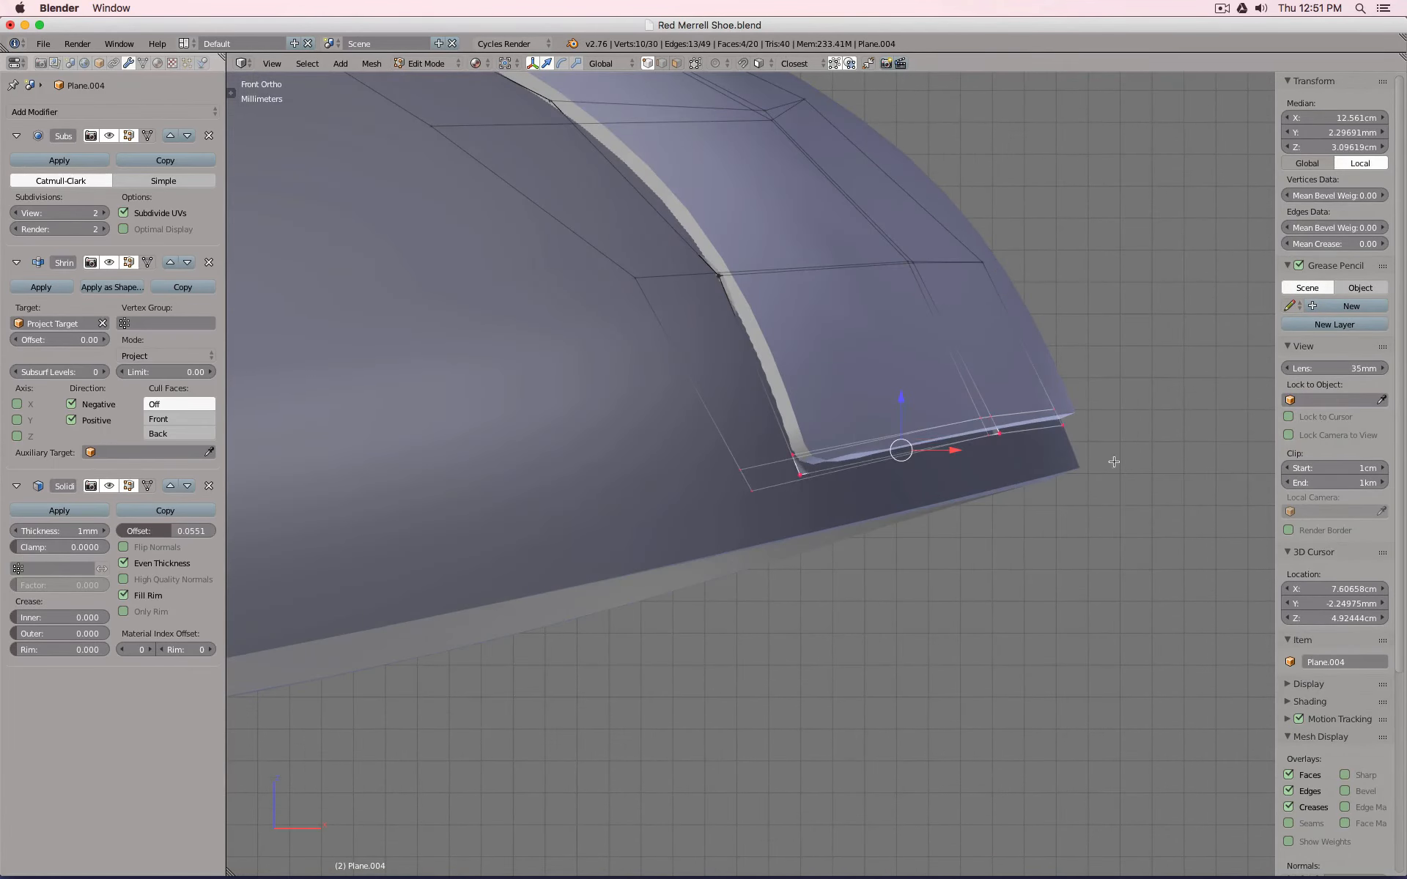
key(g)
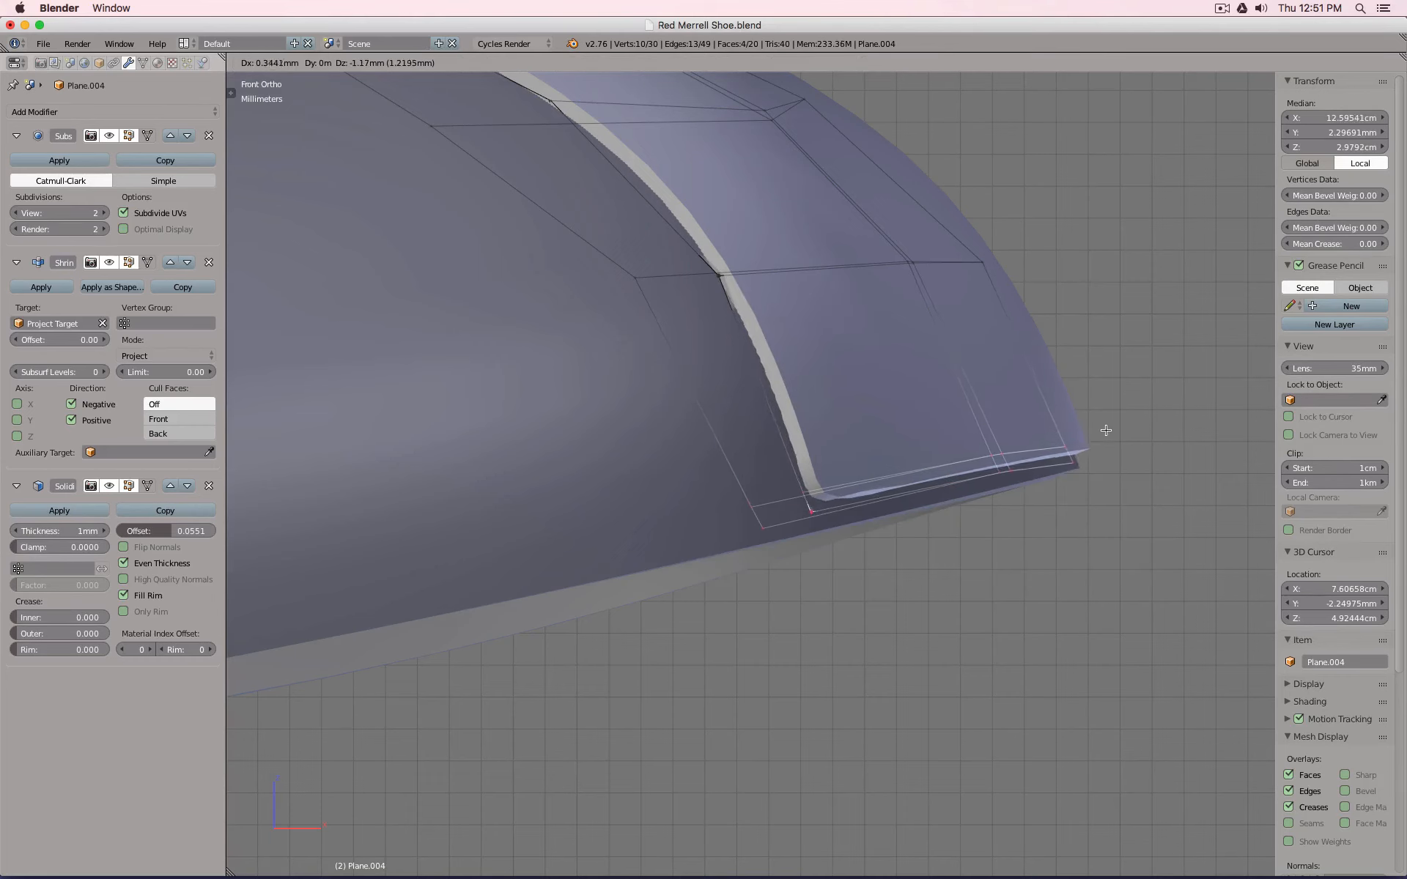
click(1099, 432)
Lower the toe cap's rear bottom-corner vertices and the bottom-edge vertices near the tip by about 0.3 mm each.
key(a)
key(b)
drag(694, 440, 829, 543)
key(g)
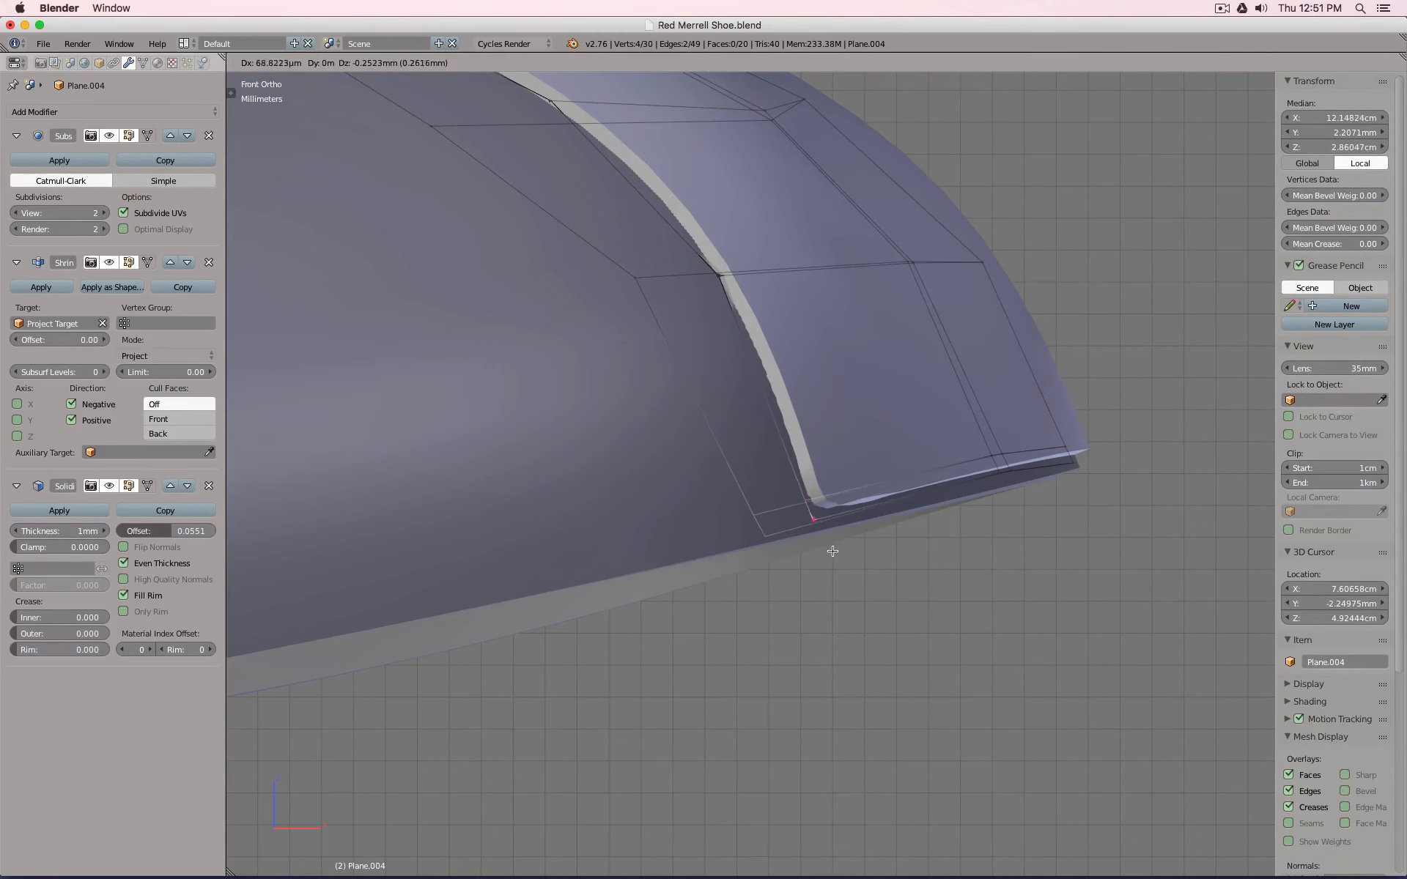
click(832, 551)
key(a)
key(b)
drag(957, 408, 1083, 485)
key(g)
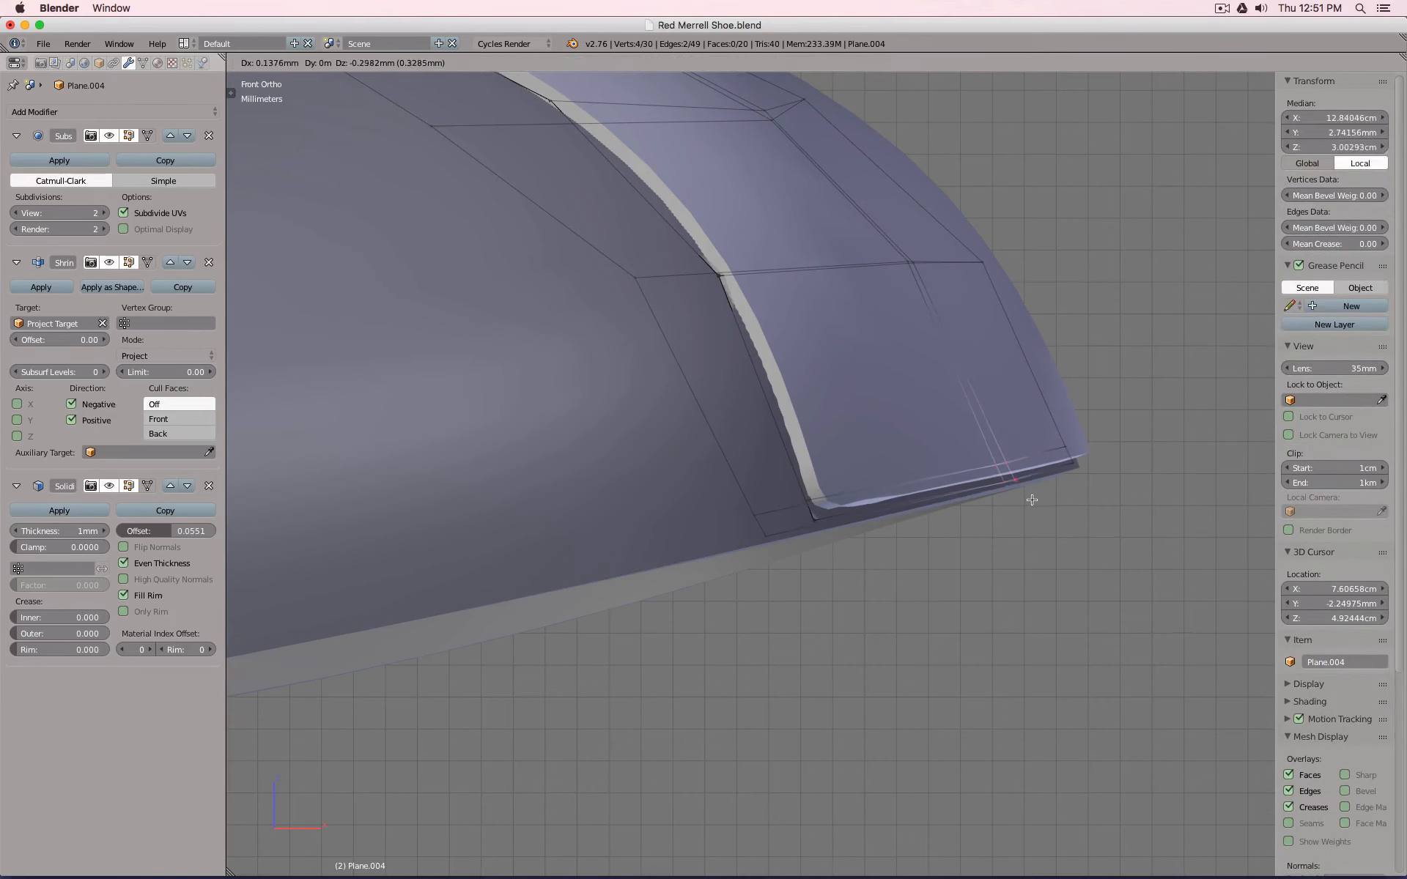
click(1004, 471)
Lower the corner vertex pair and the neighbouring bottom-edge vertices on the toe cap's other side slightly along Z.
middle_drag(1005, 471, 805, 518)
key(a)
key(b)
drag(790, 498, 828, 539)
middle_drag(803, 489, 799, 512)
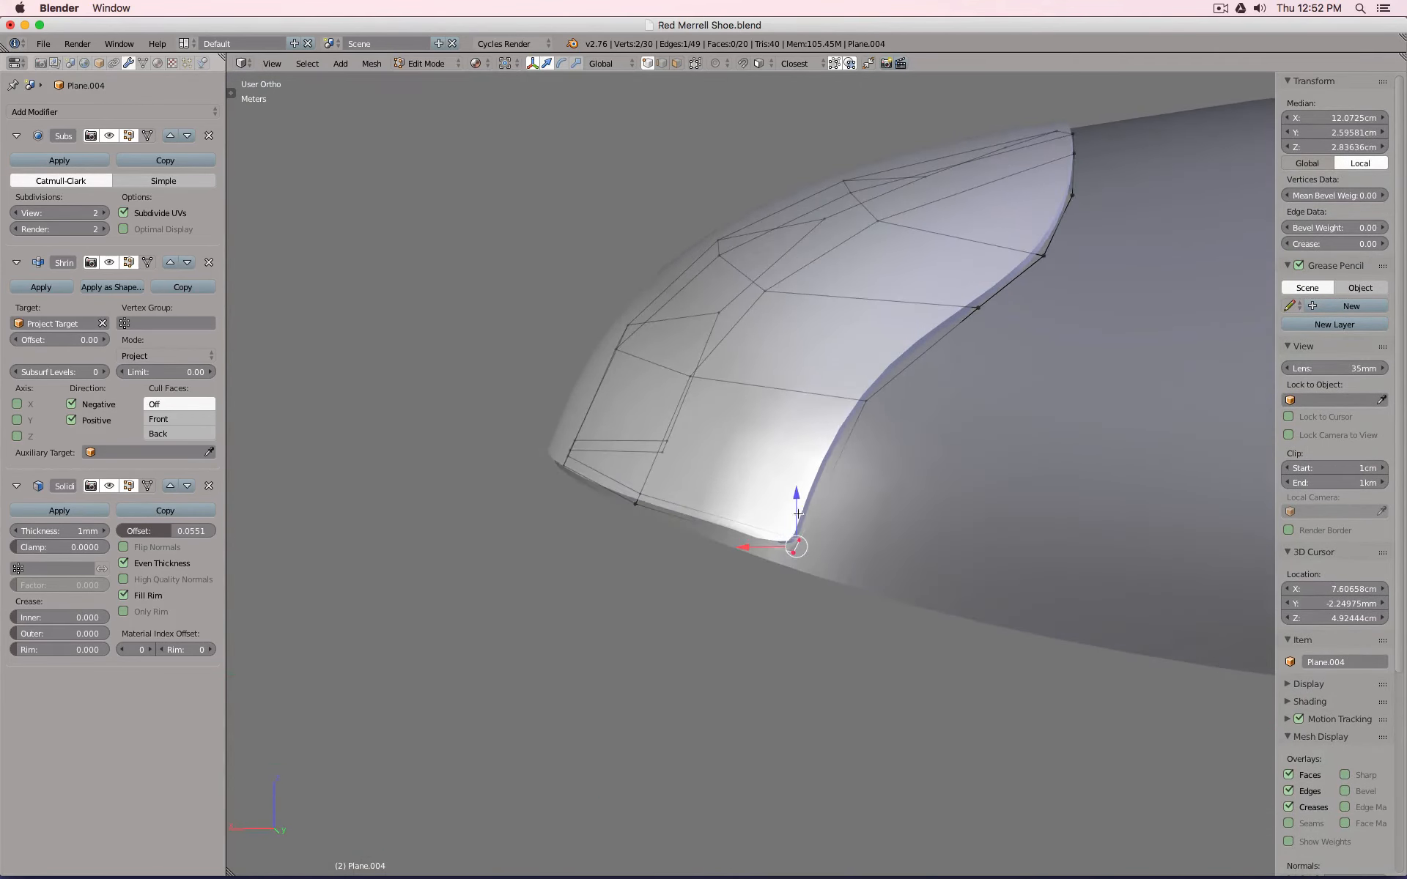
drag(798, 498, 798, 510)
key(a)
key(b)
drag(628, 485, 659, 510)
drag(638, 448, 638, 457)
key(Tab)
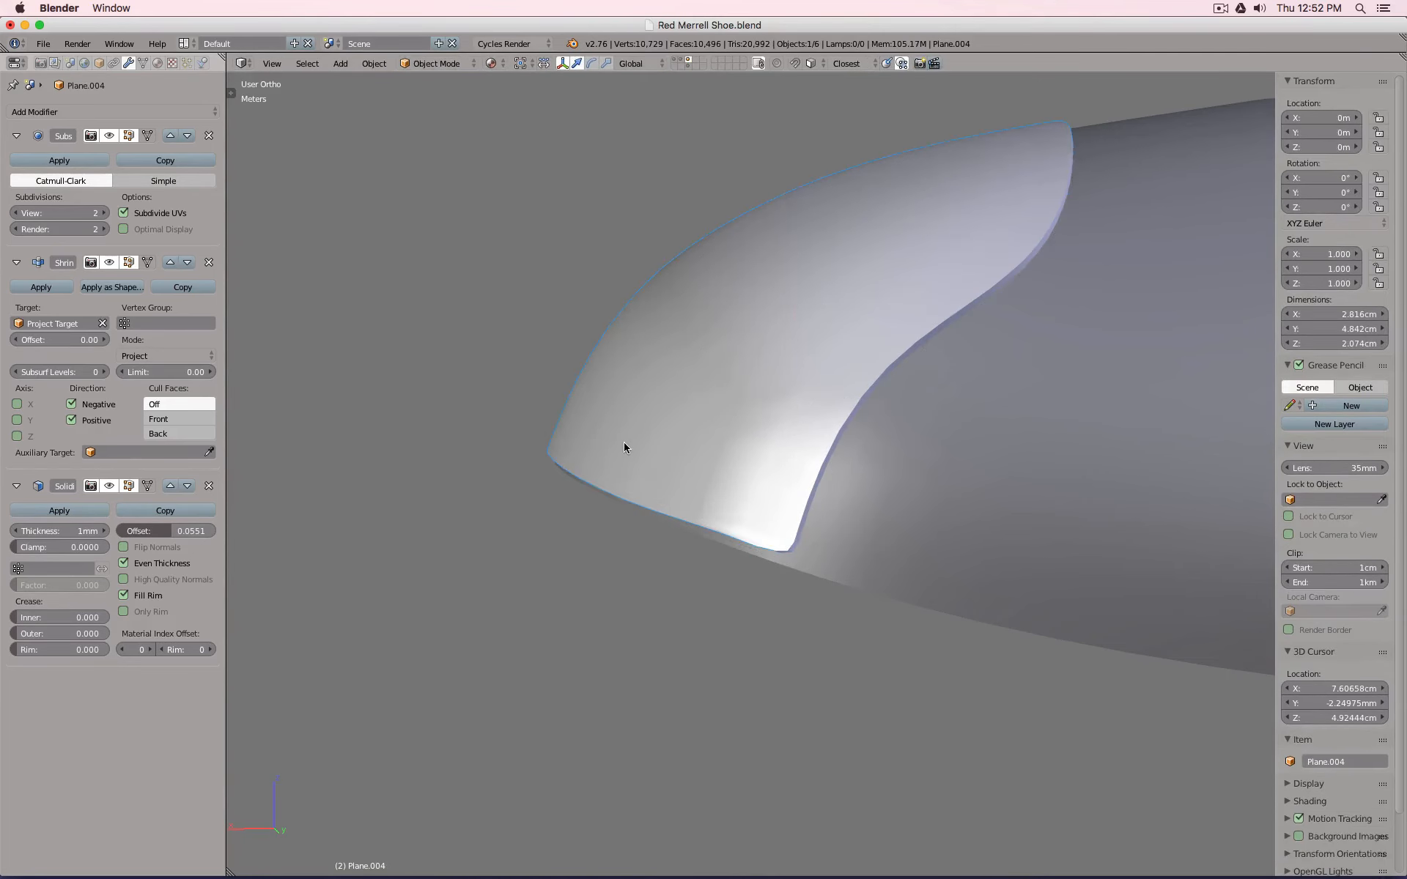
Unhide the sole and examine how the toe cap's bottom edge meets it around the toe.
key(alt+h)
middle_drag(624, 442, 755, 523)
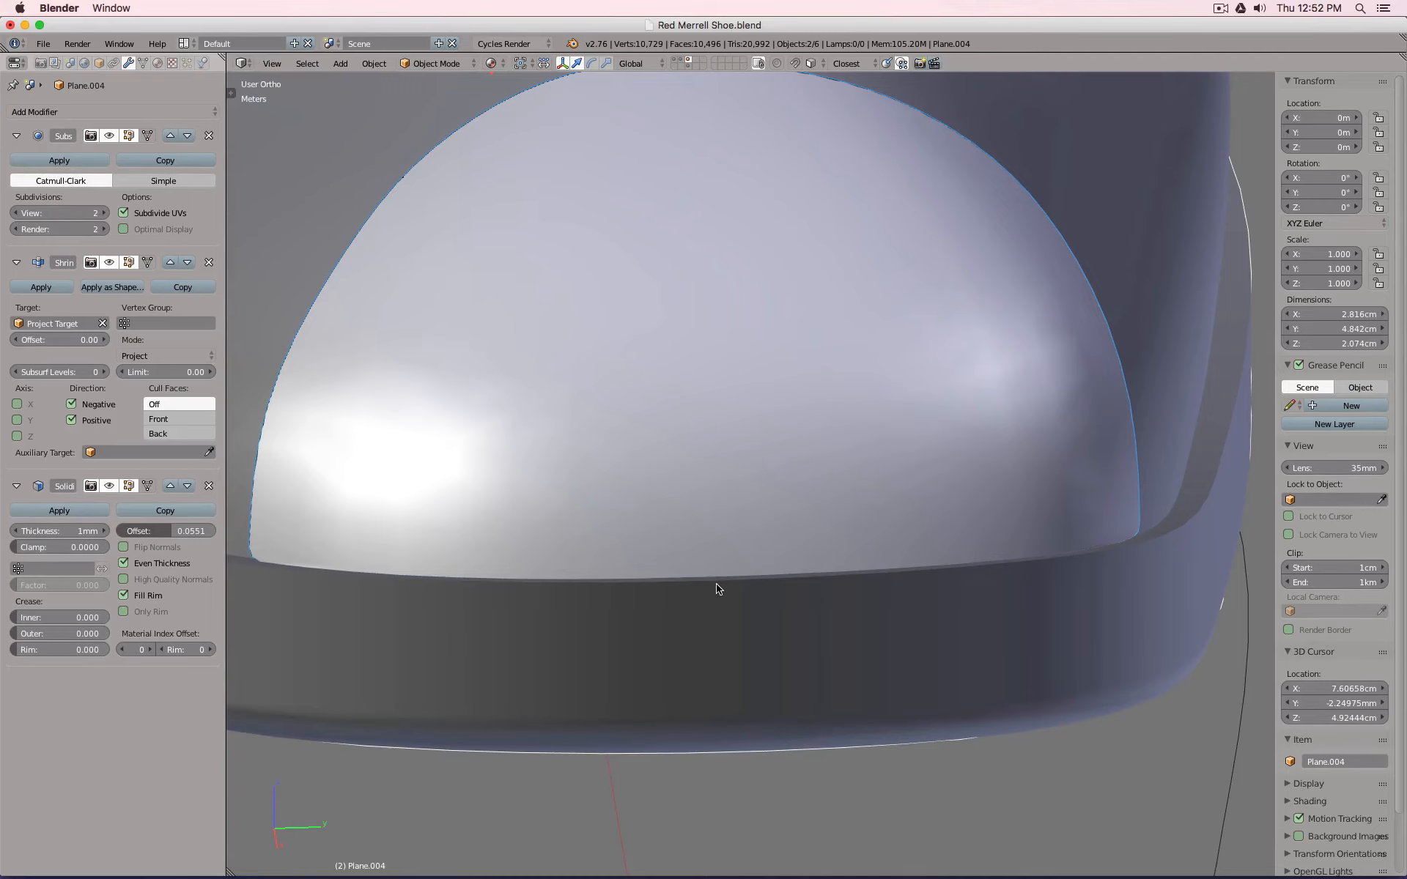
scroll(726, 585, down, 4)
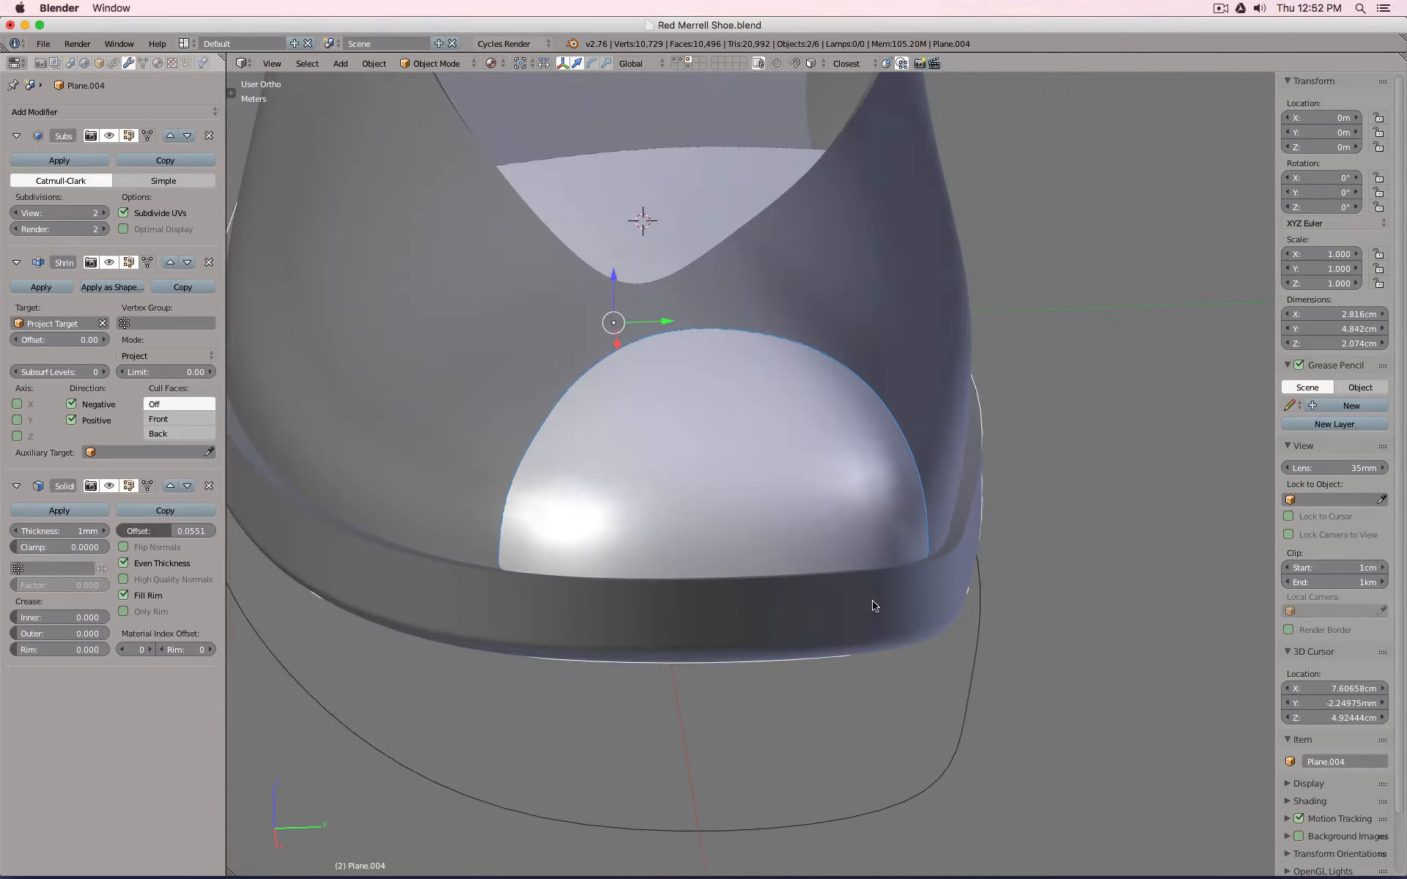
middle_drag(872, 606, 760, 575)
scroll(760, 576, up, 5)
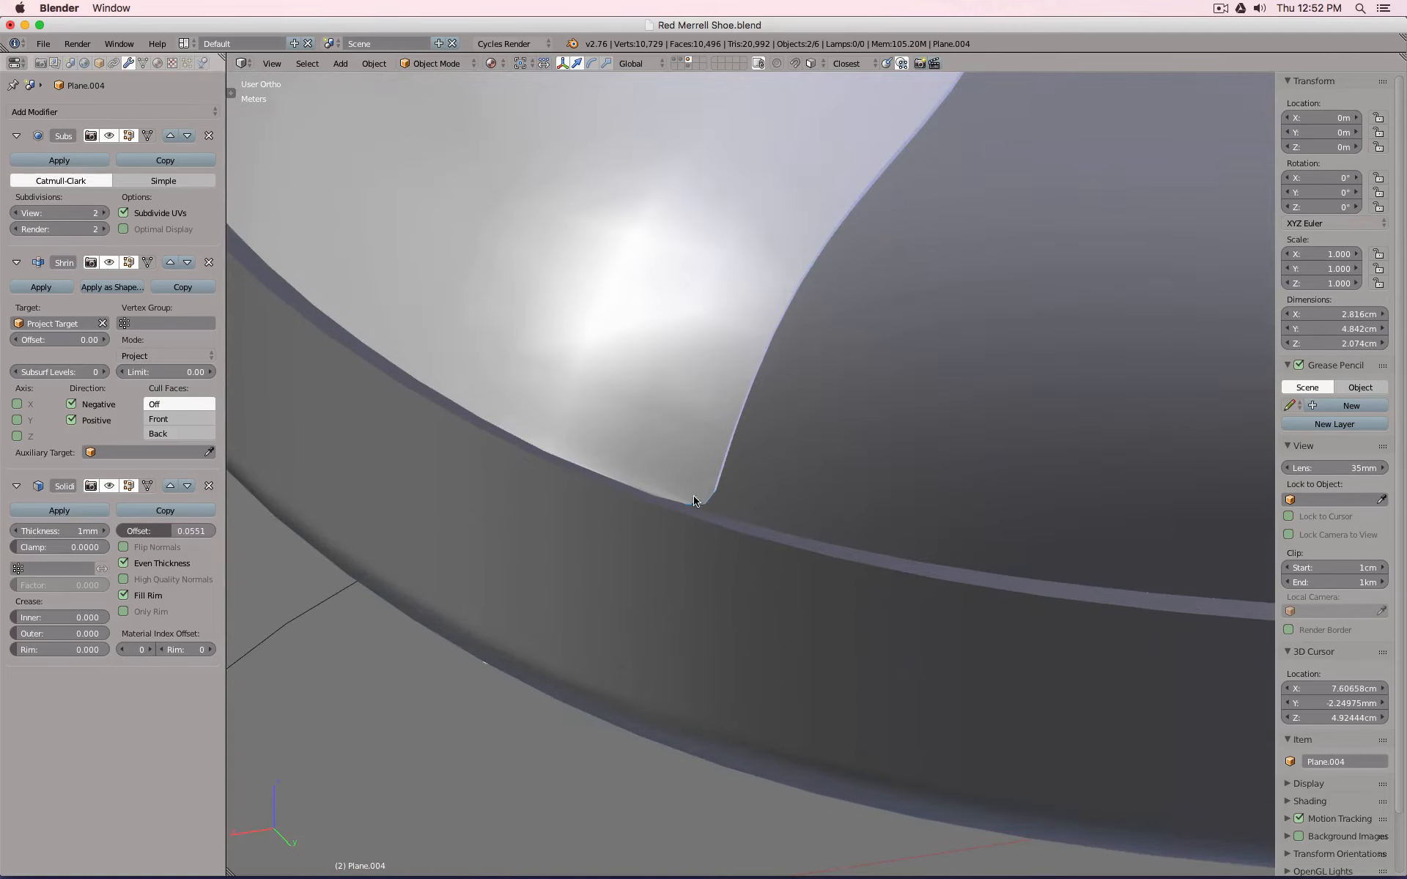
scroll(707, 535, down, 6)
middle_drag(729, 542, 965, 526)
key(KP_1)
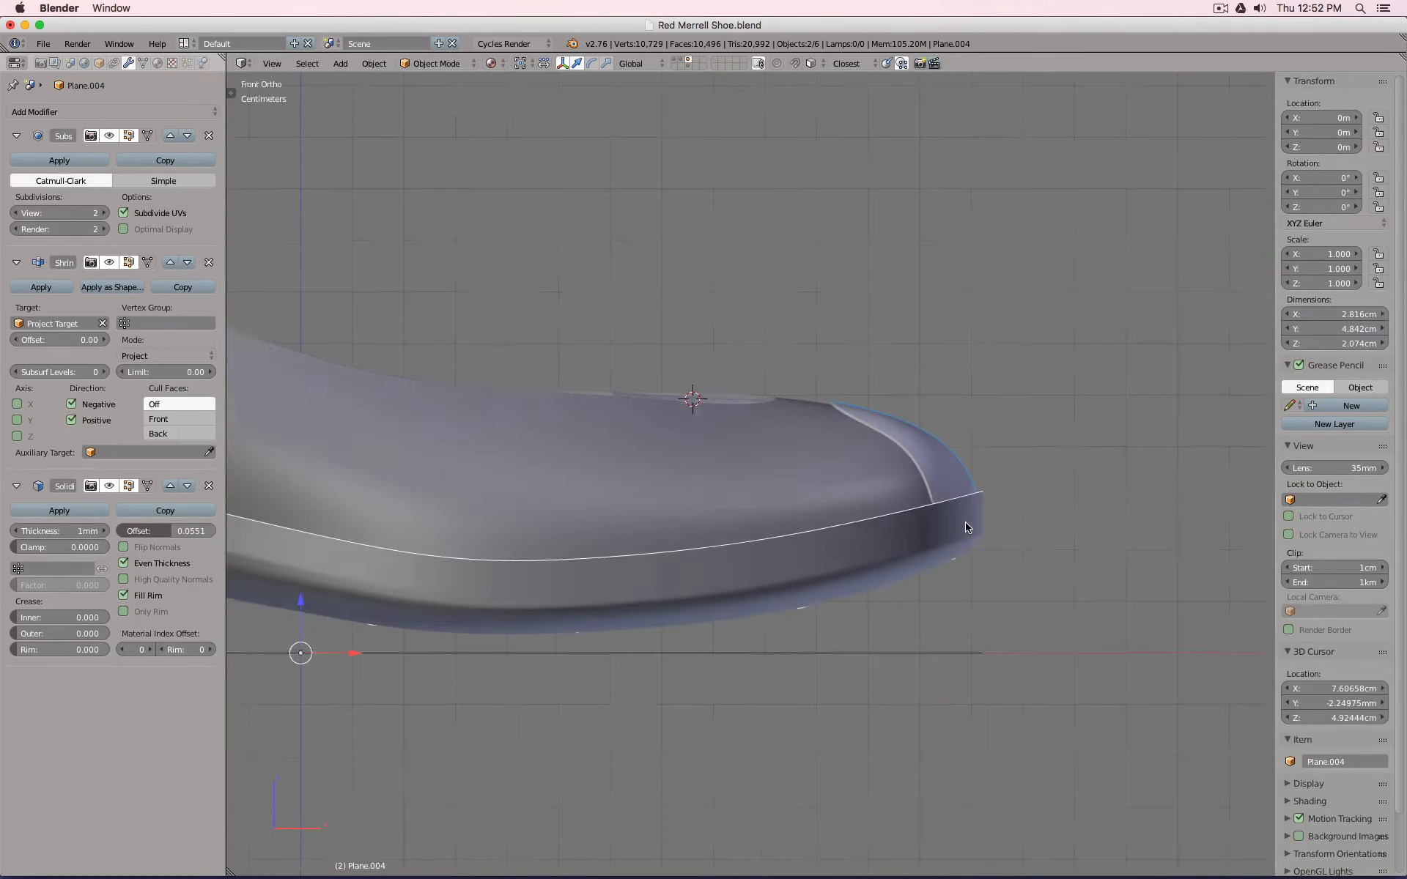
scroll(942, 497, down, 5)
shift+middle_drag(667, 462, 868, 479)
Deselect everything and examine the whole shoe from the front, right, top and an angled view.
key(a)
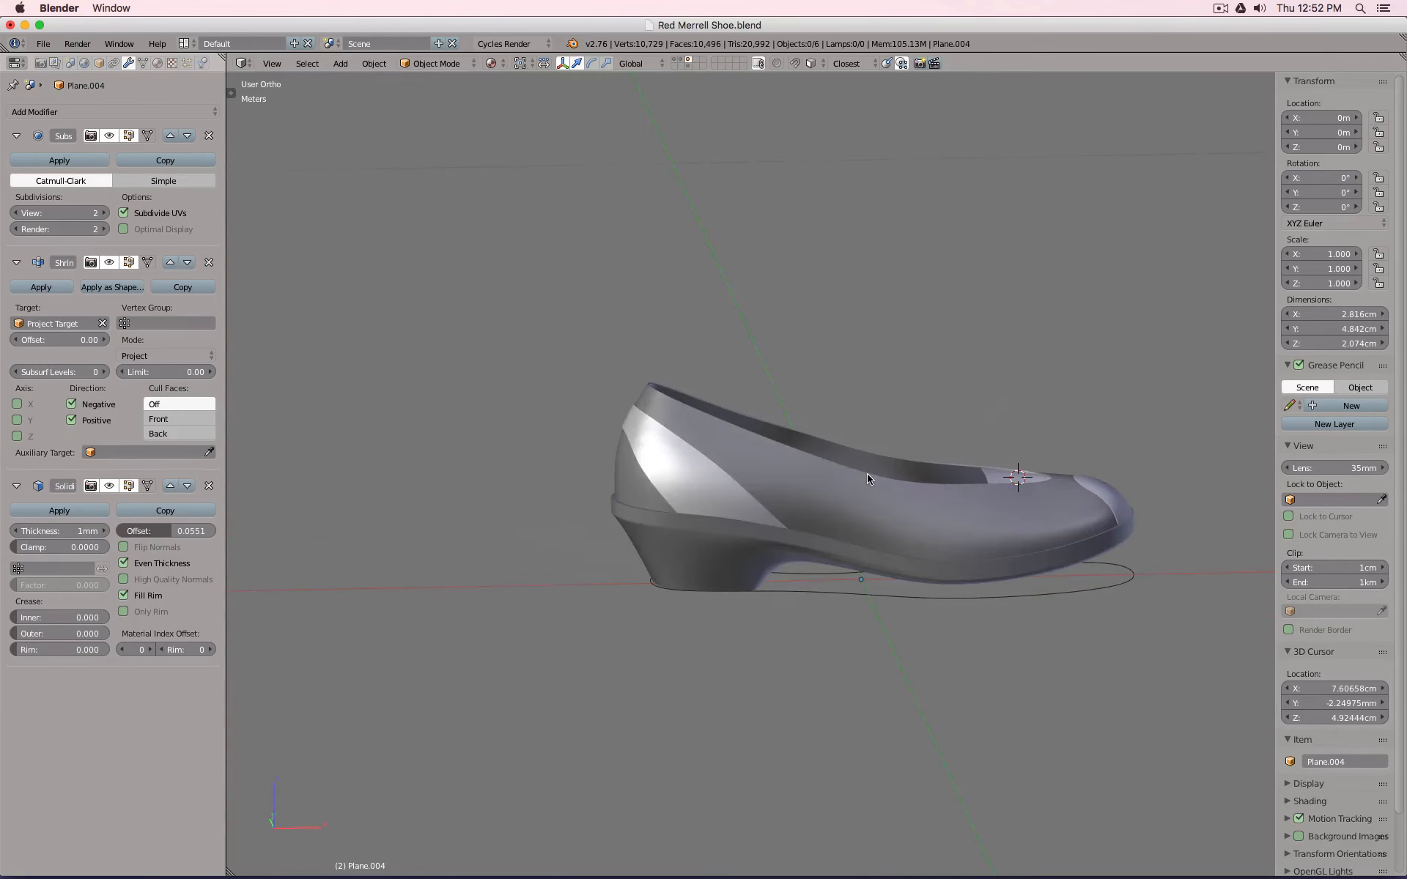
key(KP_1)
key(KP_3)
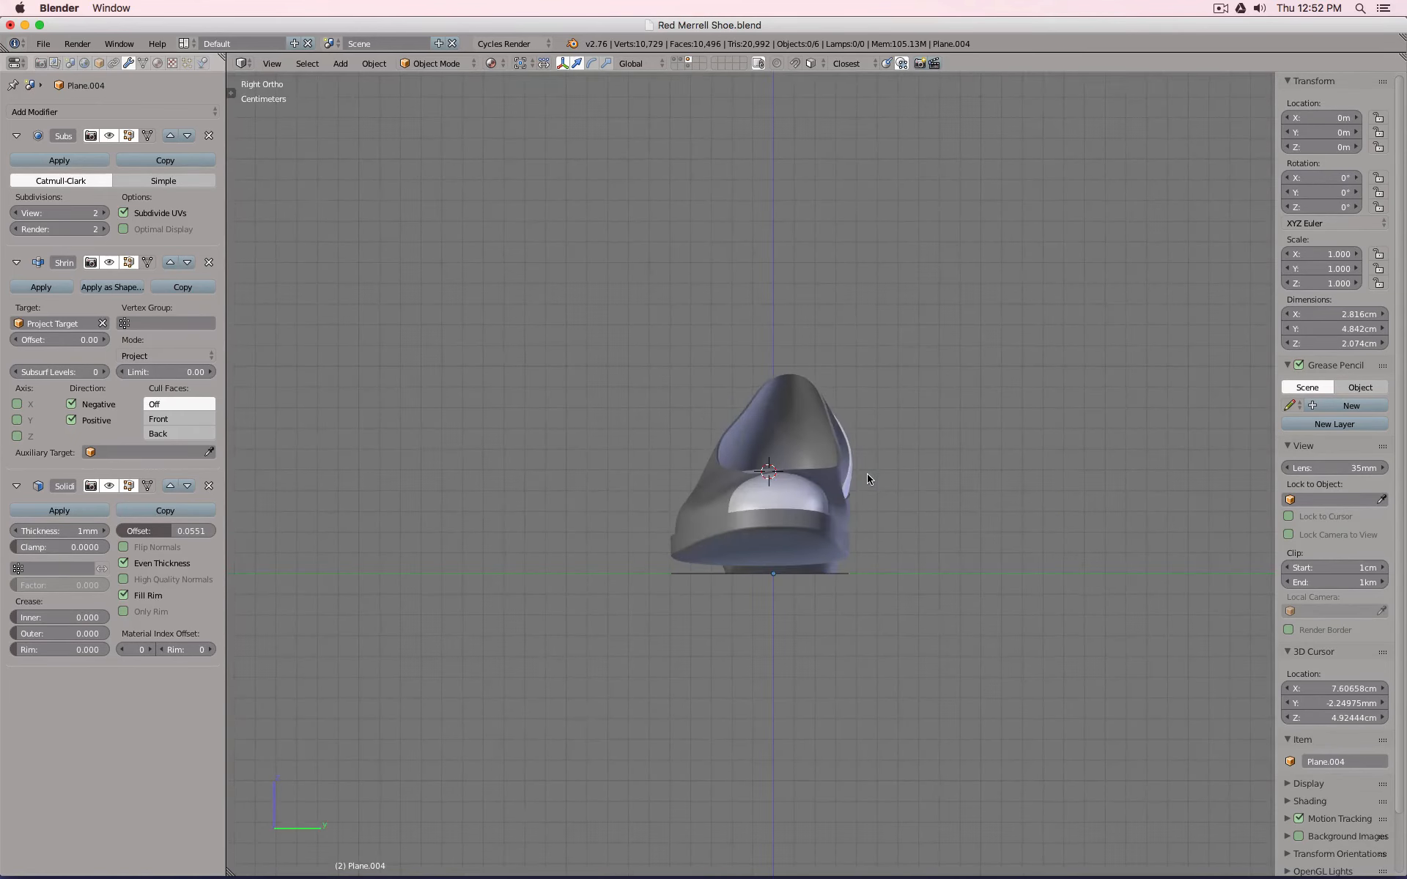
key(KP_1)
key(KP_7)
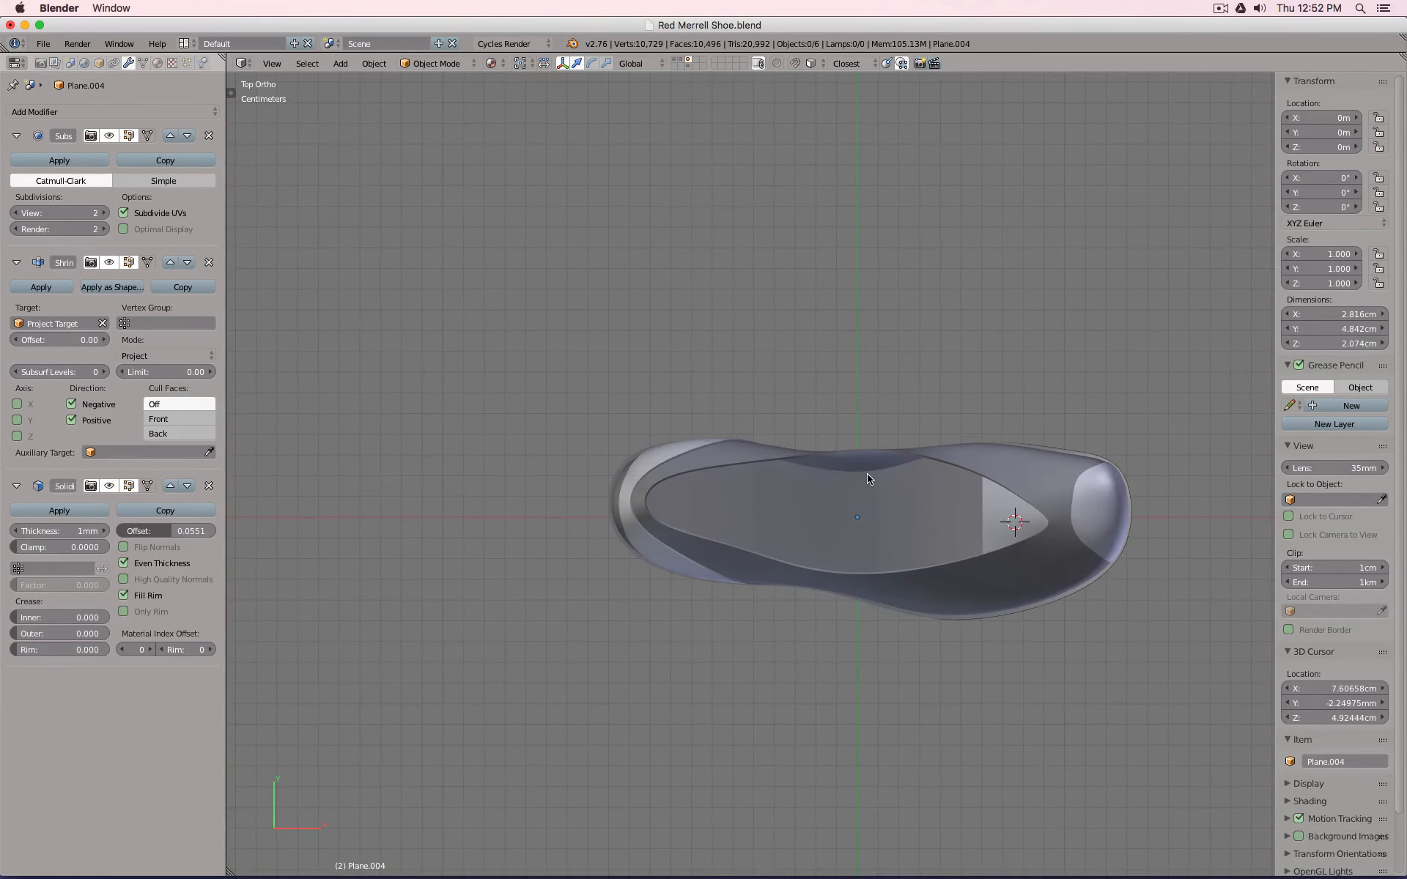
key(KP_1)
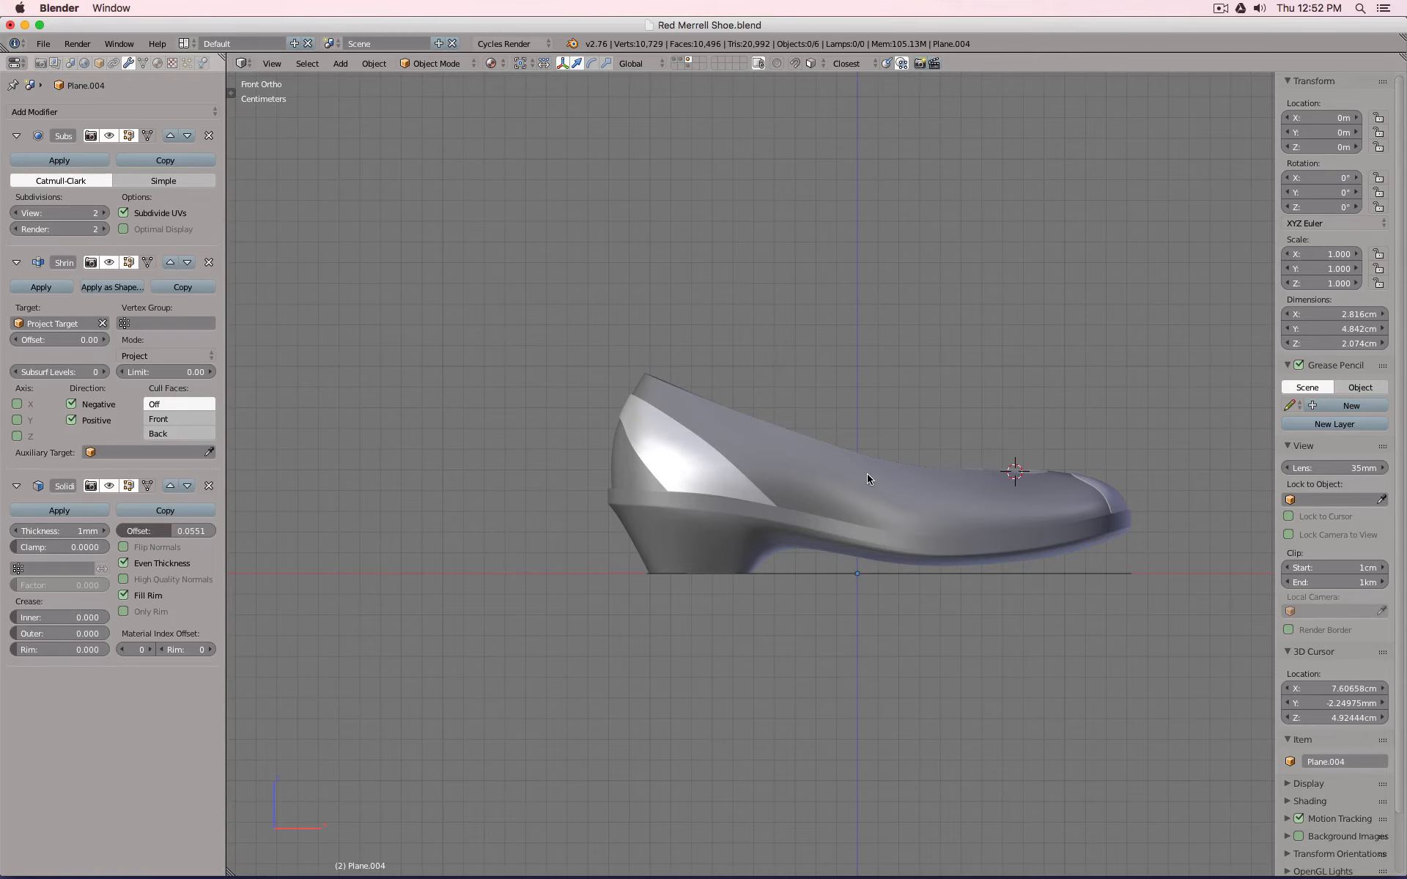
middle_drag(868, 474, 785, 544)
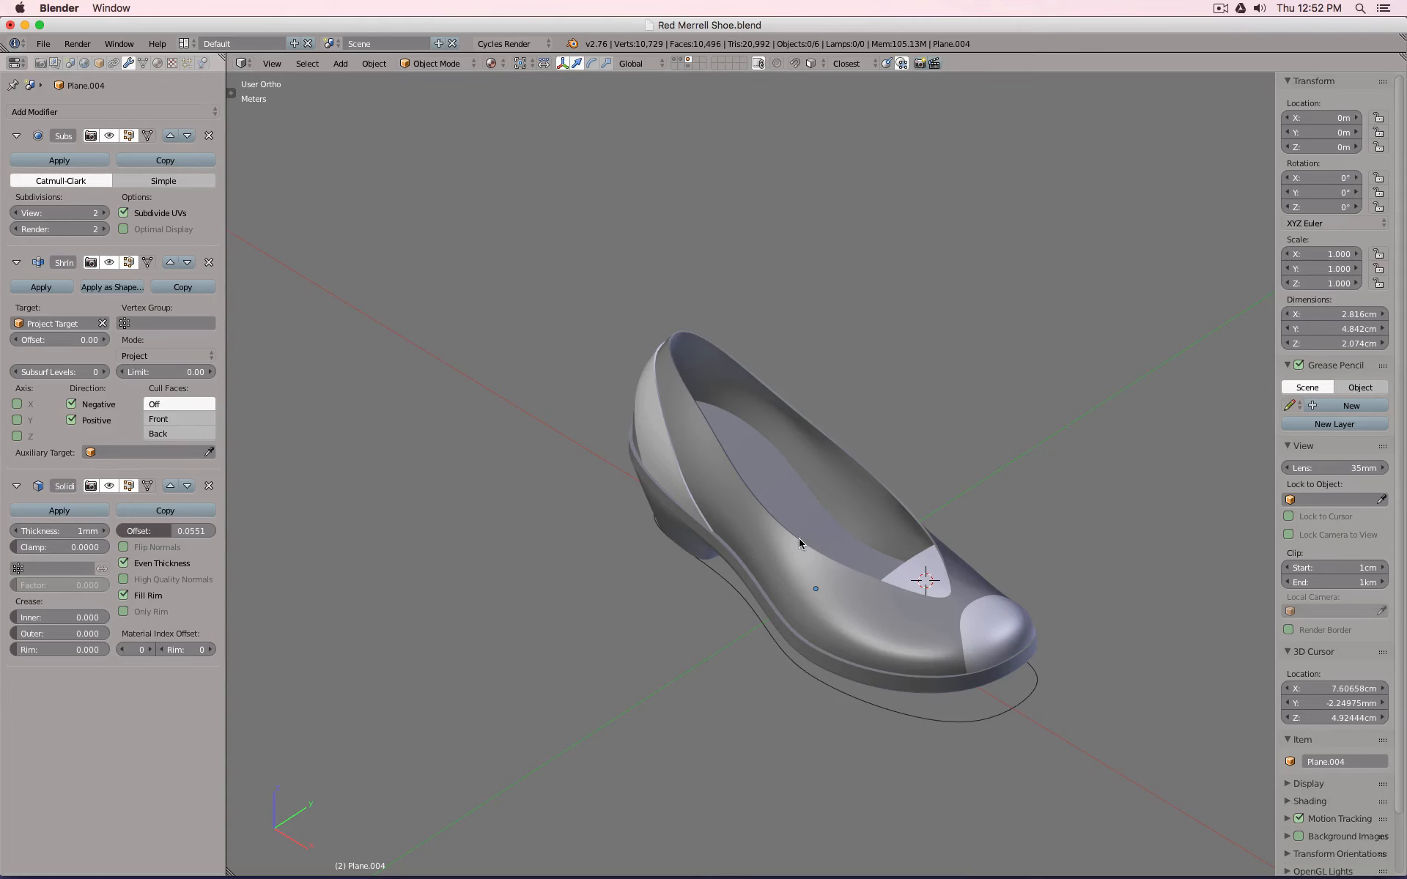
key(KP_1)
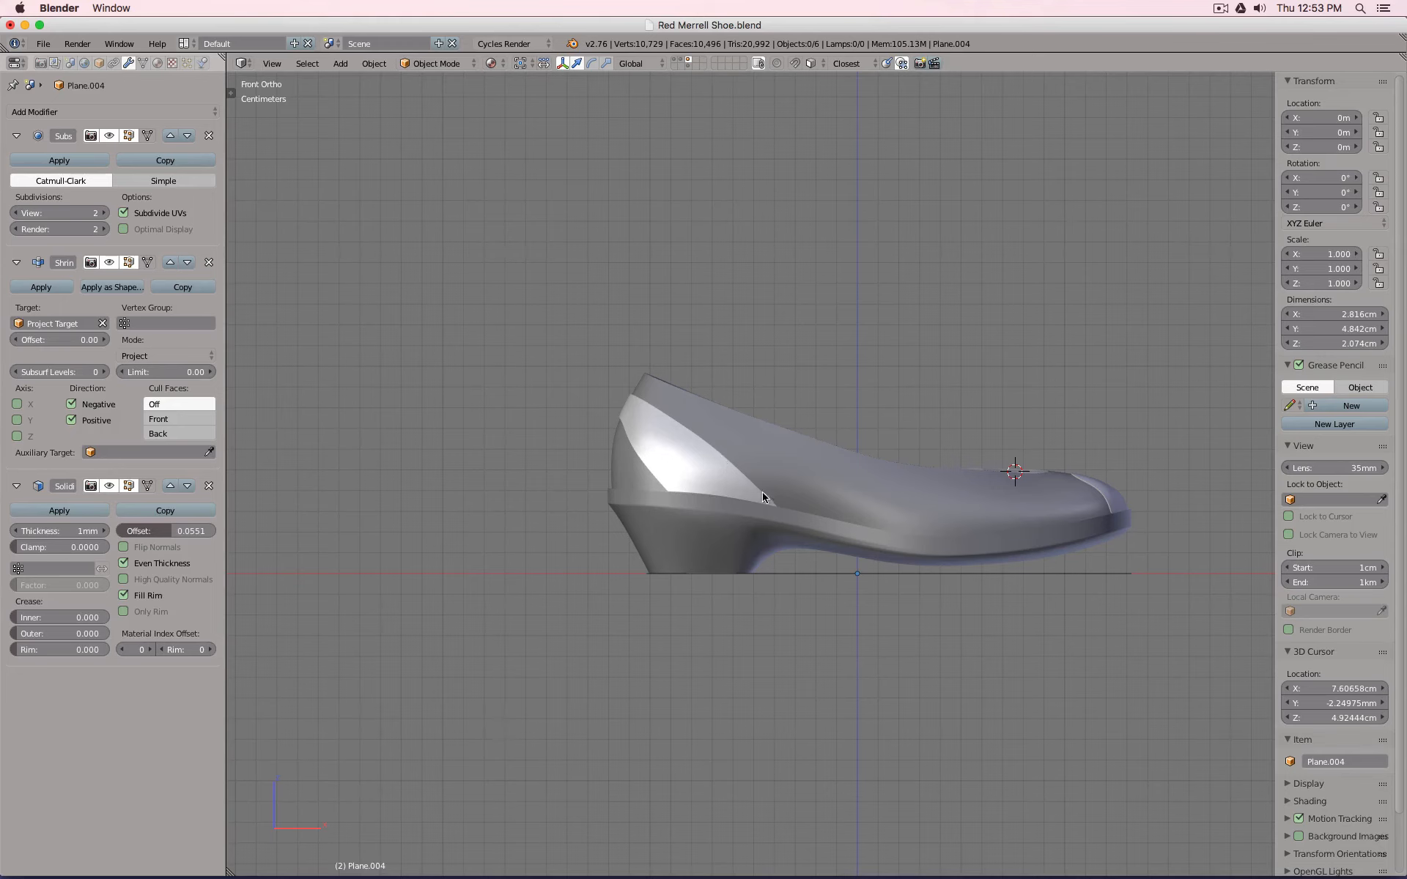
Add a plane at the midfoot side of the shoe and scale its mesh down to about 3.3 cm.
click(826, 520)
key(shift+a)
mouse_move(837, 511)
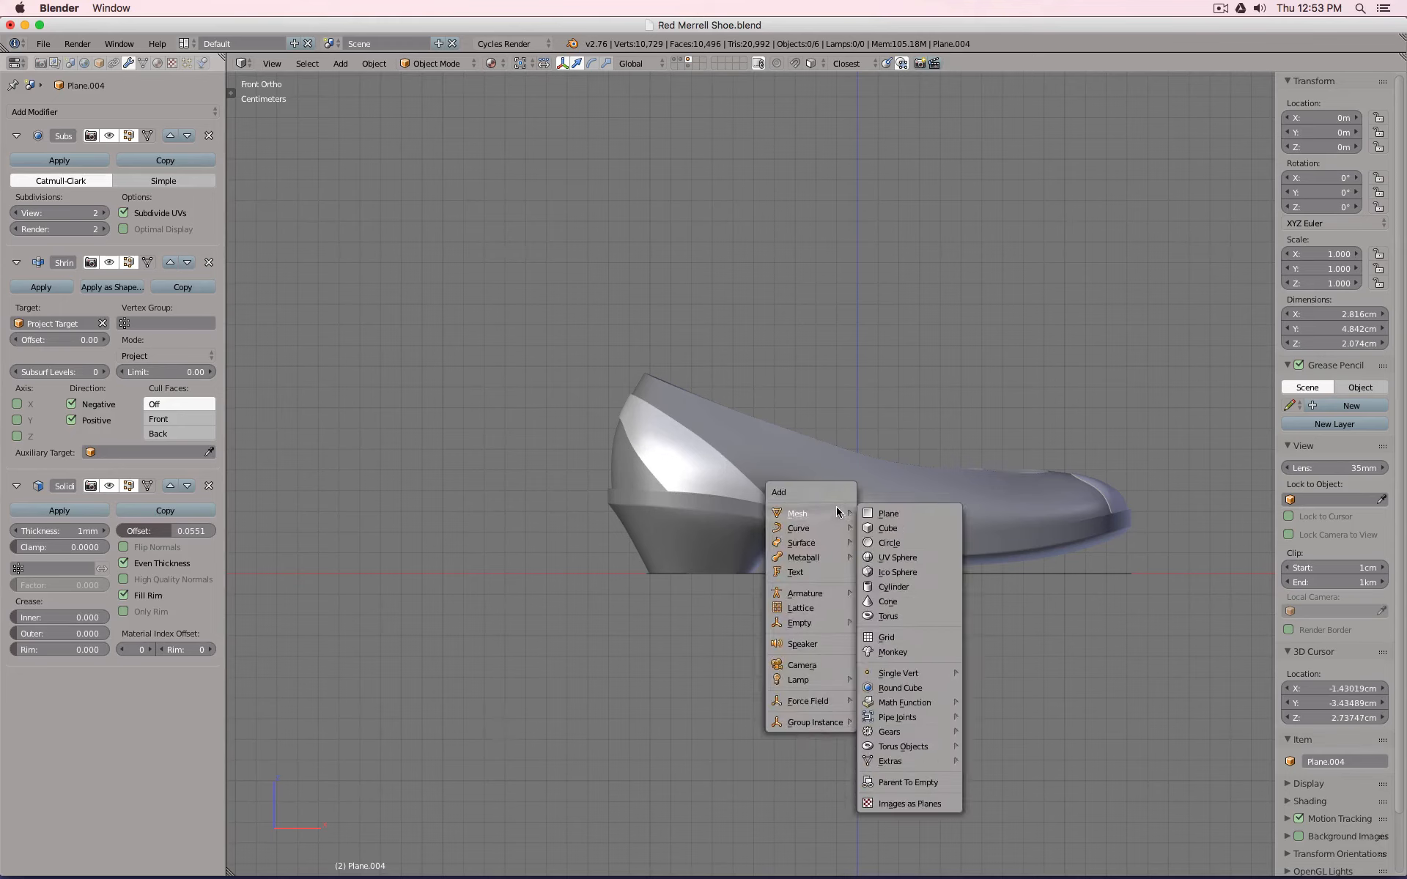
click(886, 513)
key(Tab)
key(s)
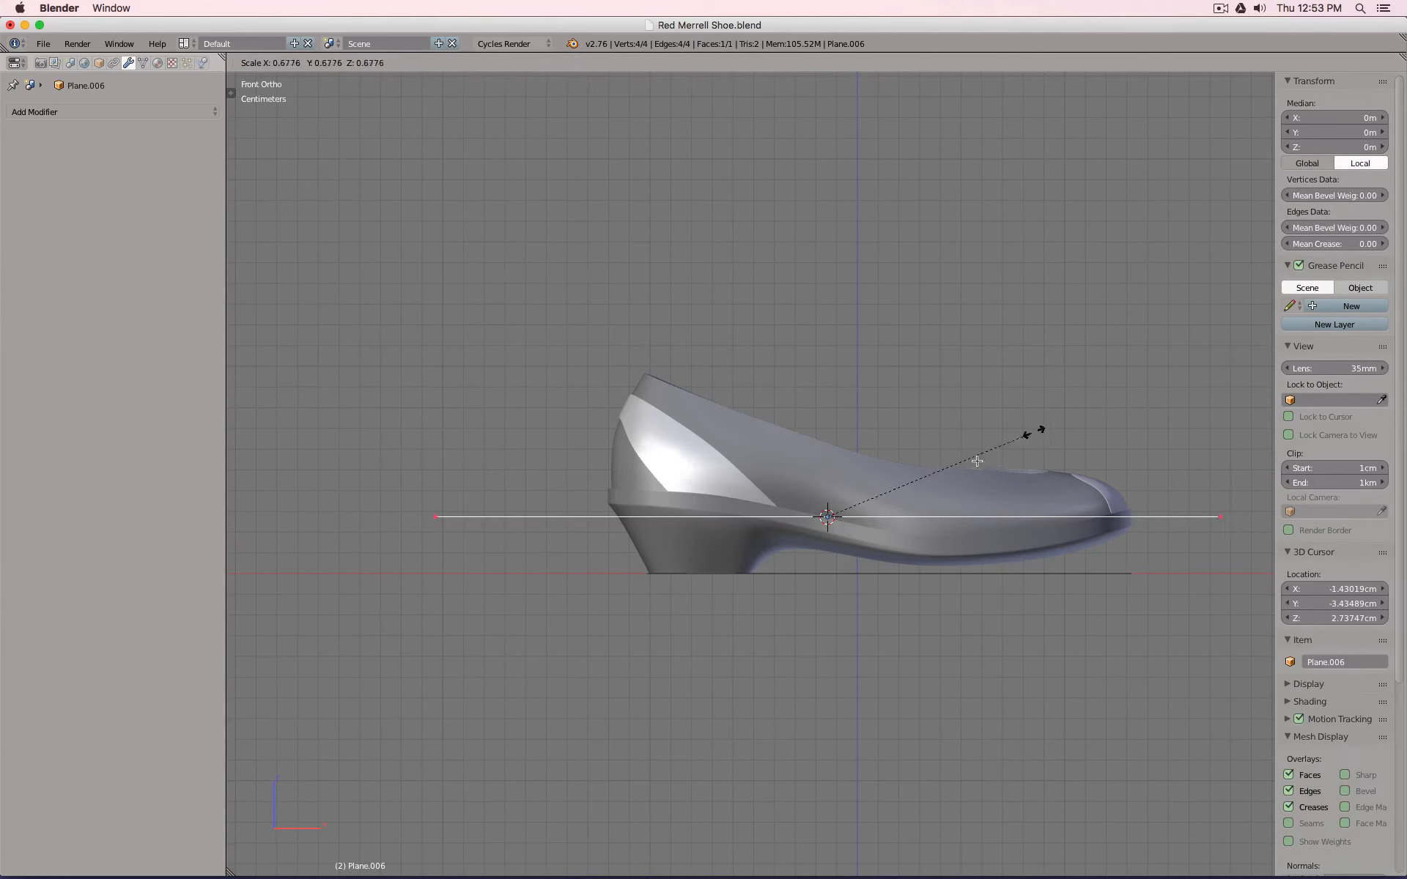
click(883, 501)
key(Tab)
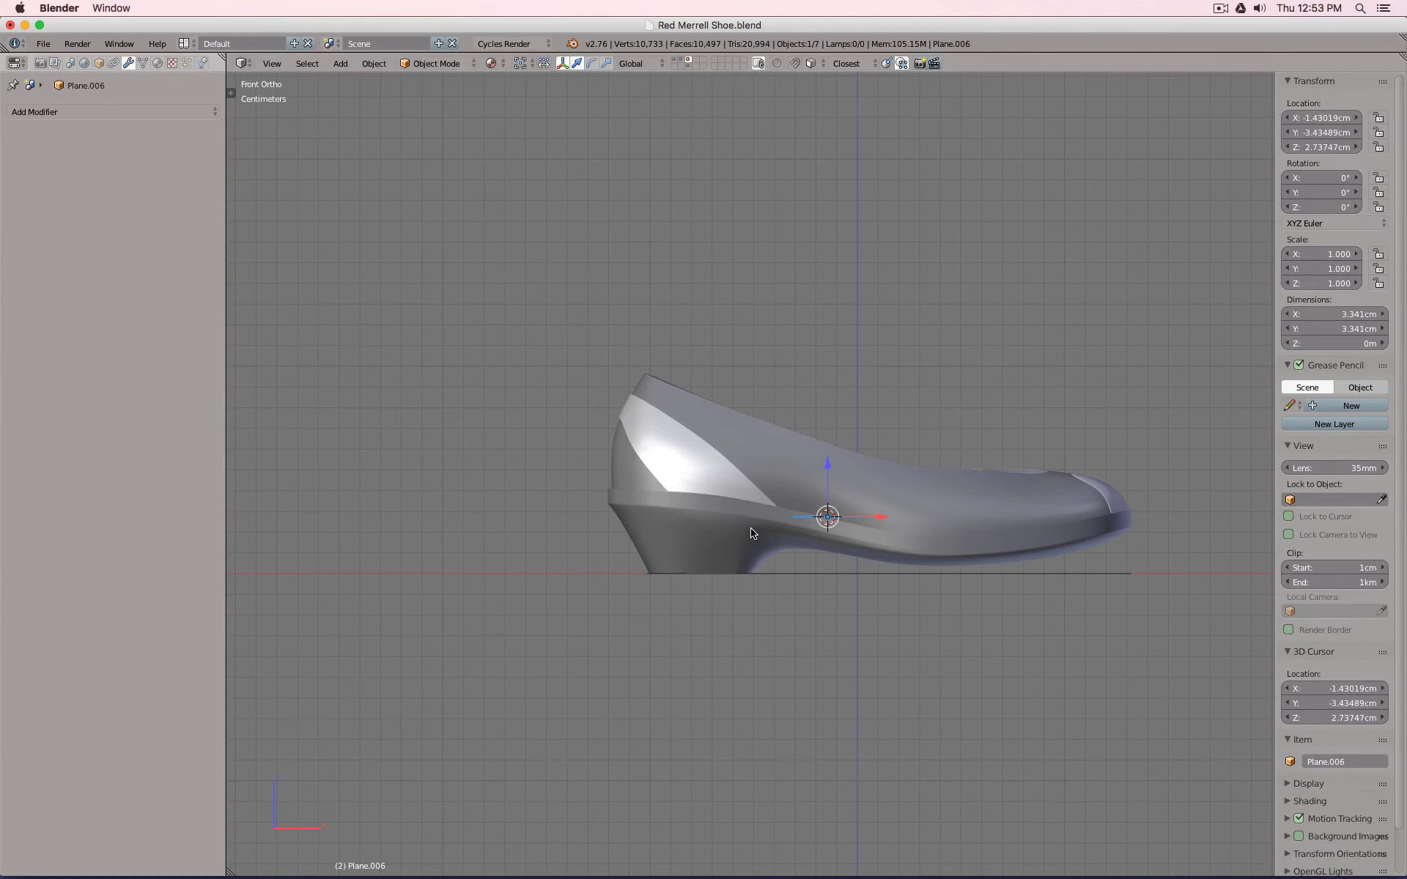
Hide the sole and select the new plane in front view.
right_click(747, 537)
key(h)
scroll(837, 519, up, 5)
middle_drag(836, 519, 836, 531)
right_click(758, 547)
key(KP_1)
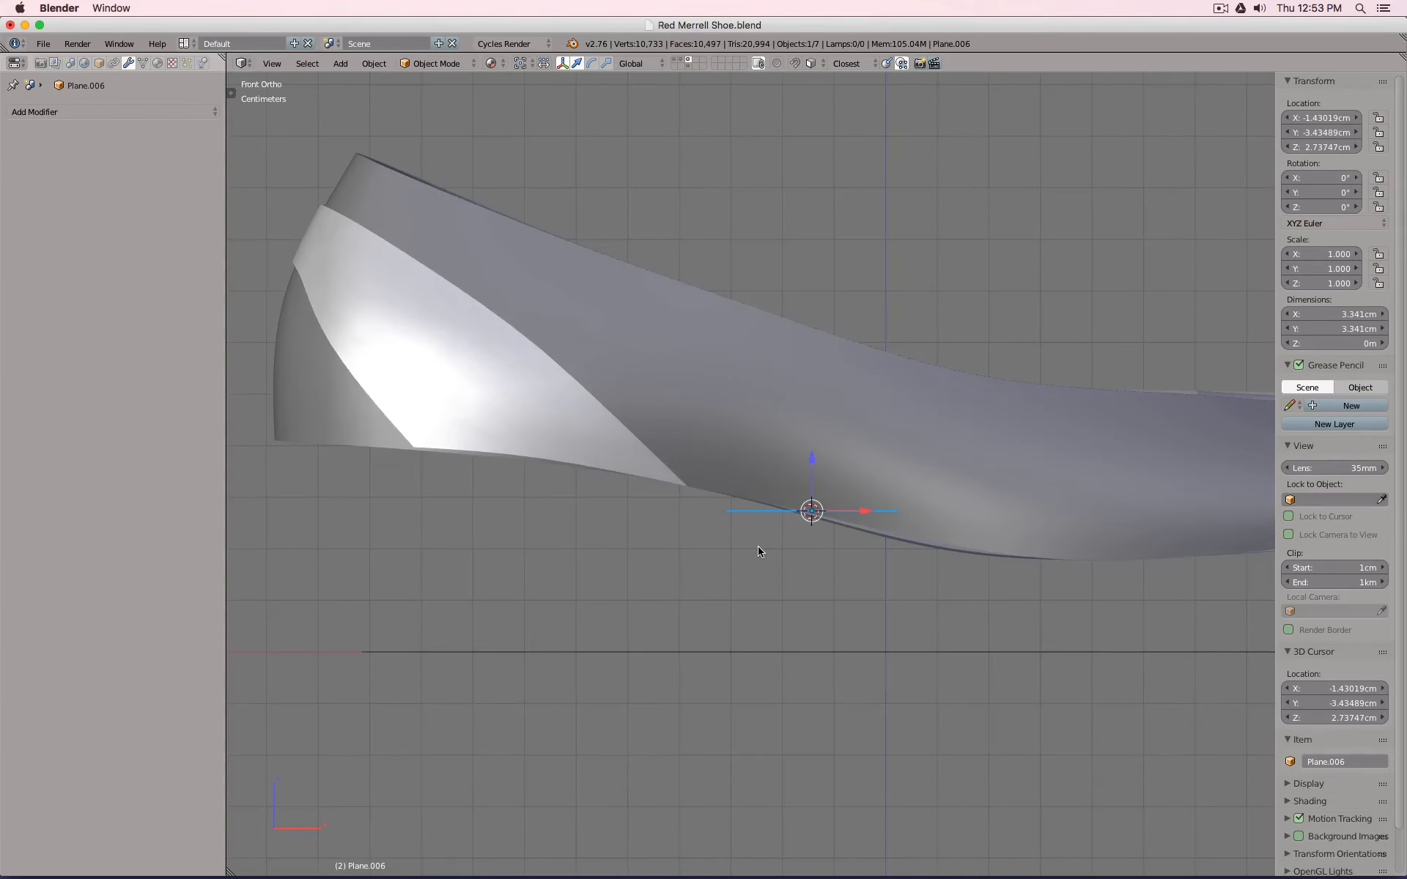
Rotate the plane's mesh 90° about the X axis so it stands upright.
key(Tab)
key(r)
key(x)
key(9)
key(0)
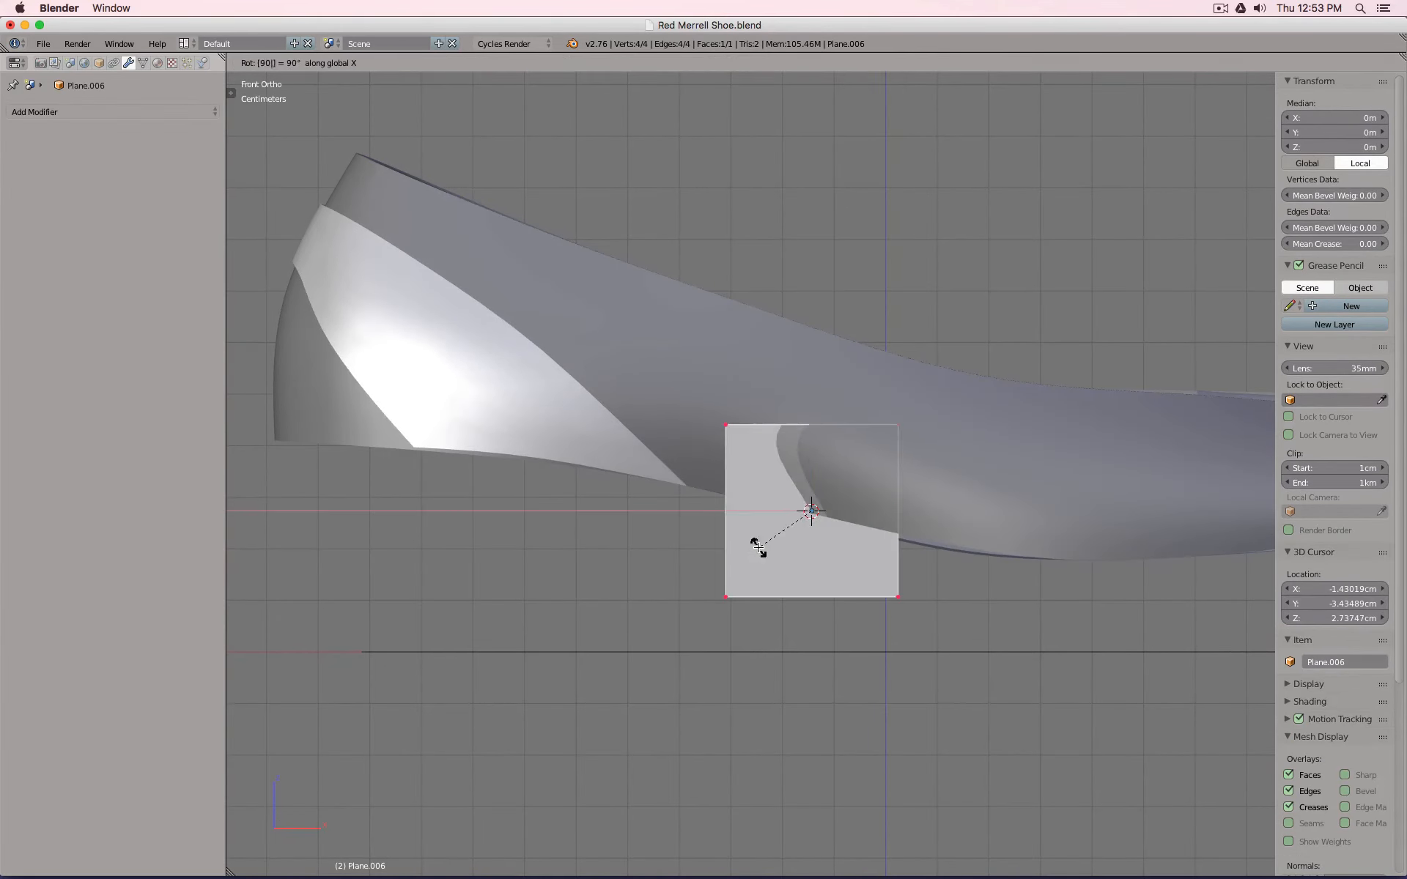
key(Return)
key(r)
key(Escape)
key(Tab)
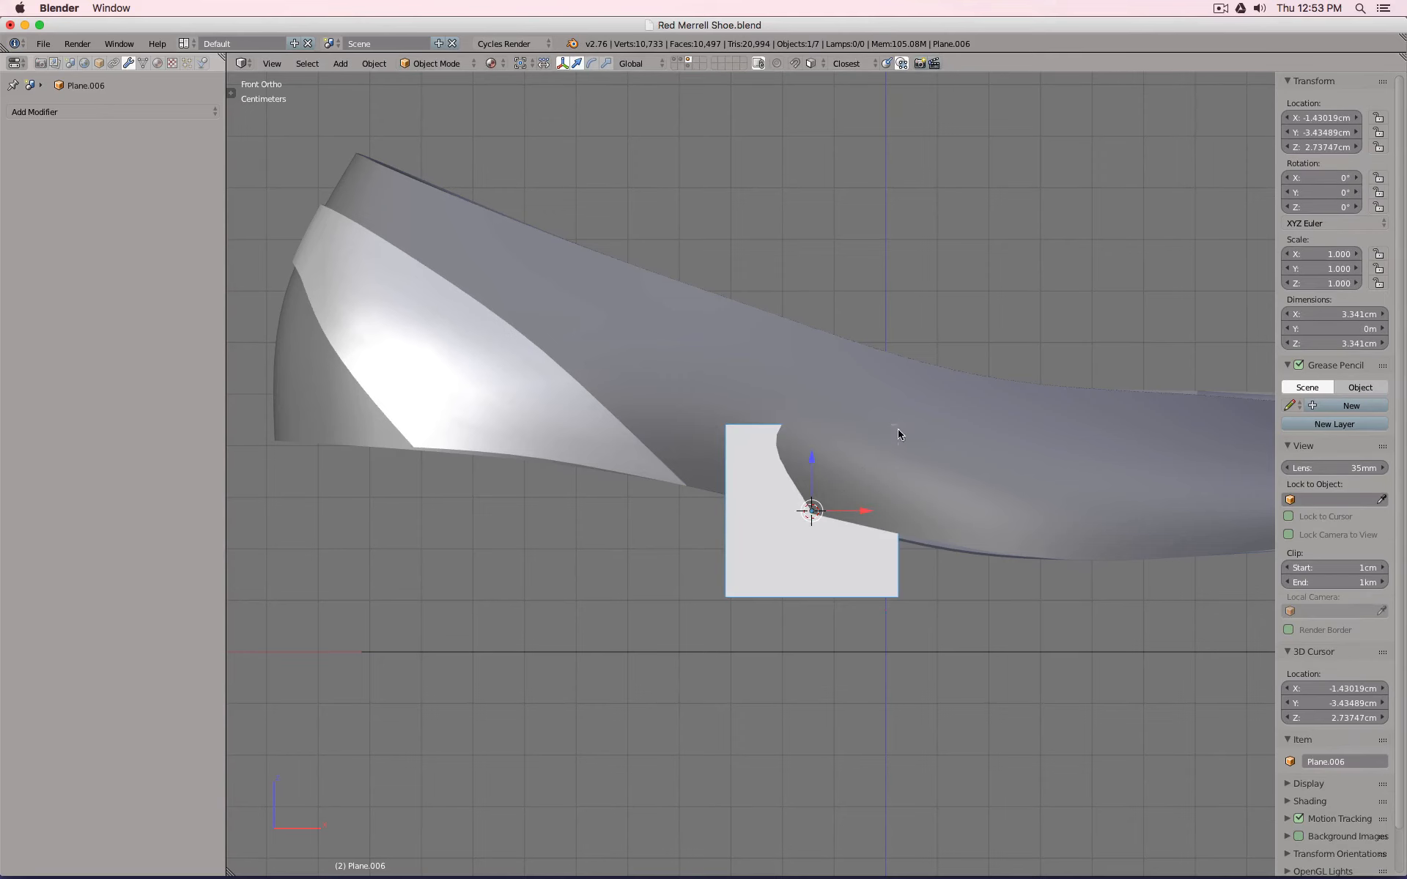
Rotate the plane about 13.4° in front view and move it up over the midfoot side of the upper.
key(r)
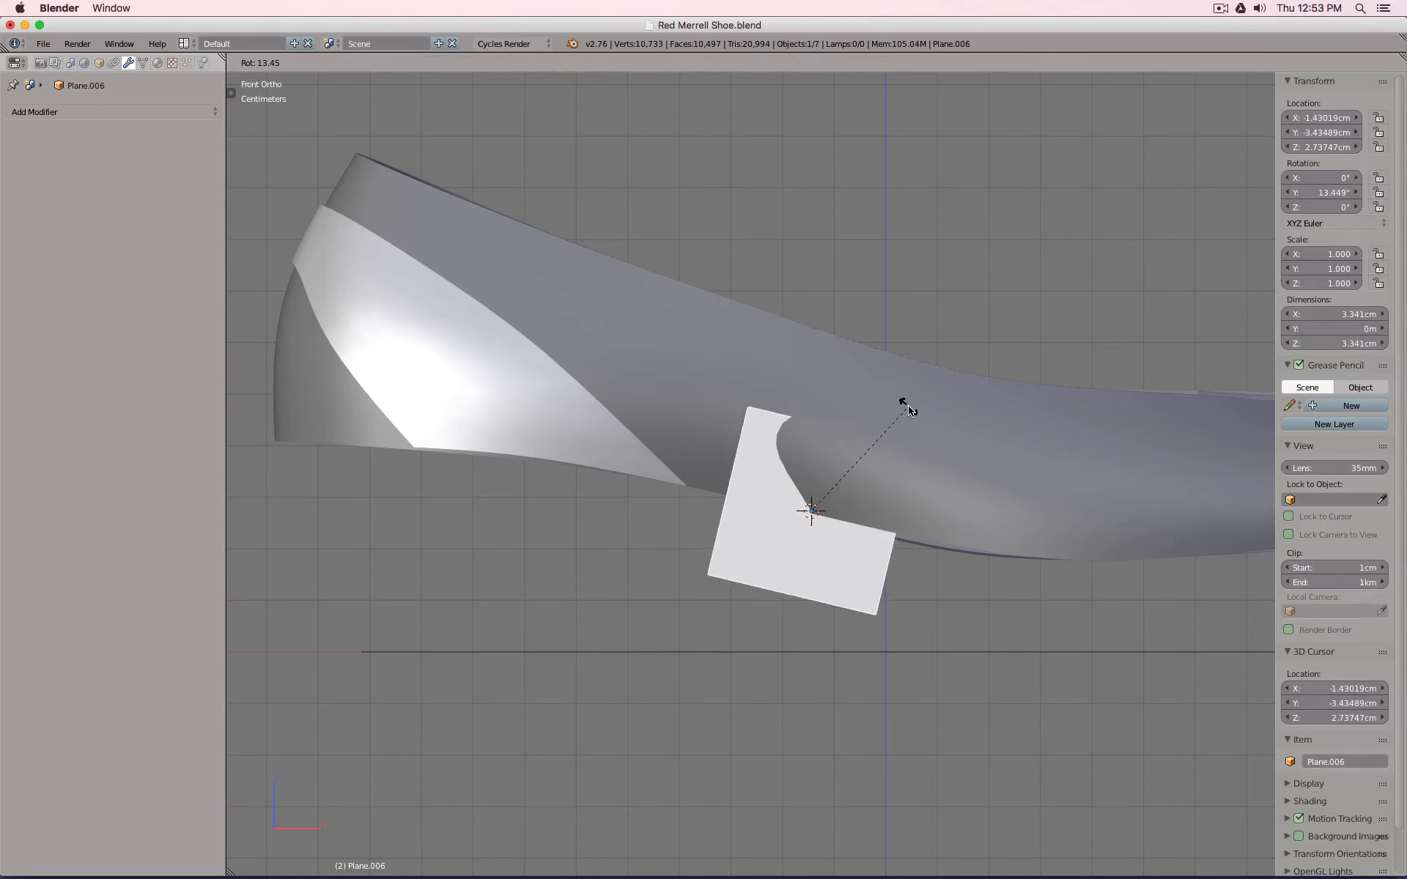
click(909, 411)
key(g)
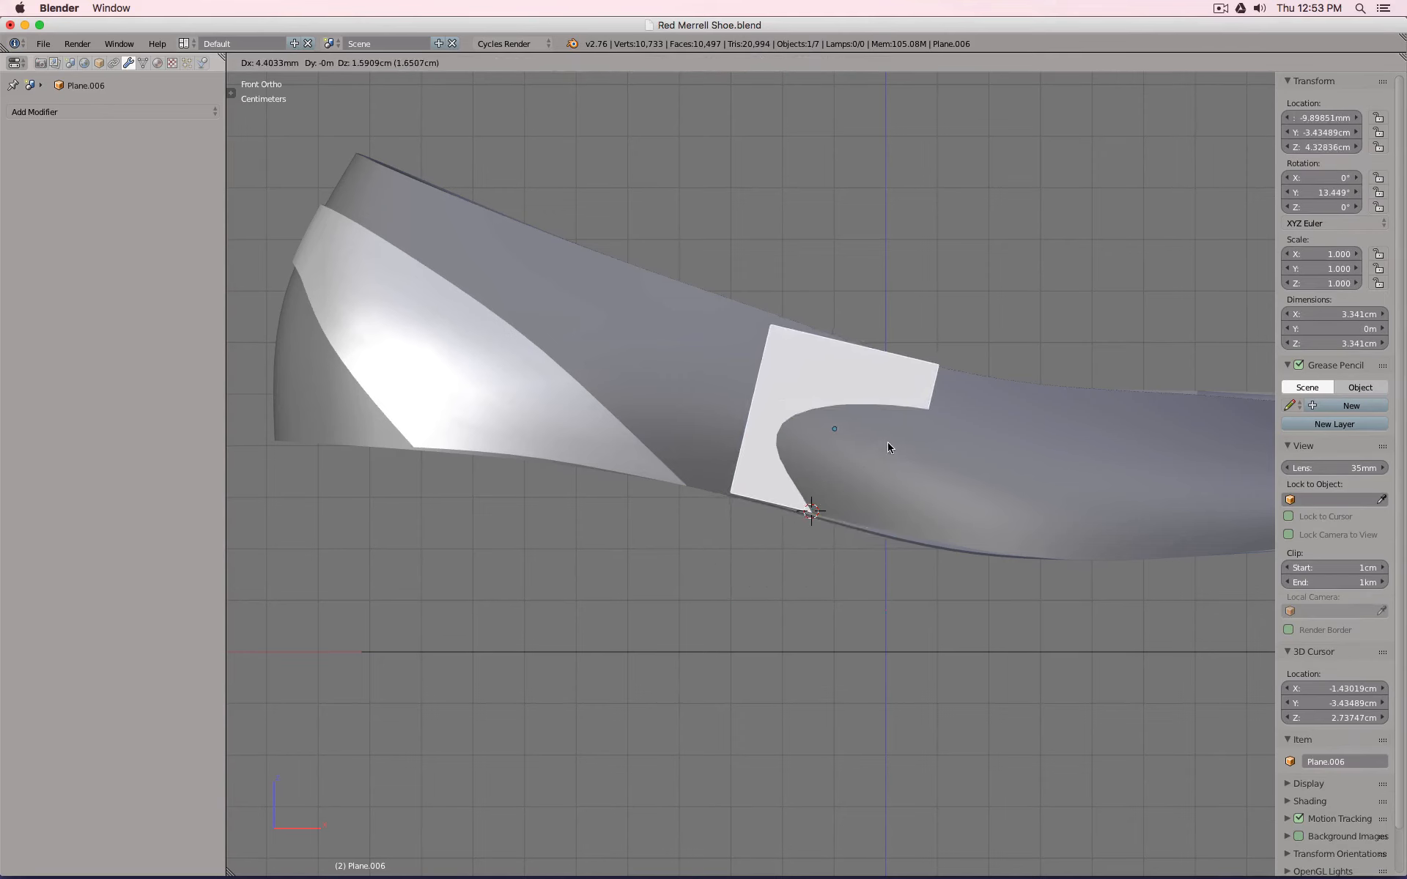
click(888, 447)
Set the transform orientation to Local and scale the plane along its local X axis to about 0.446.
key(z)
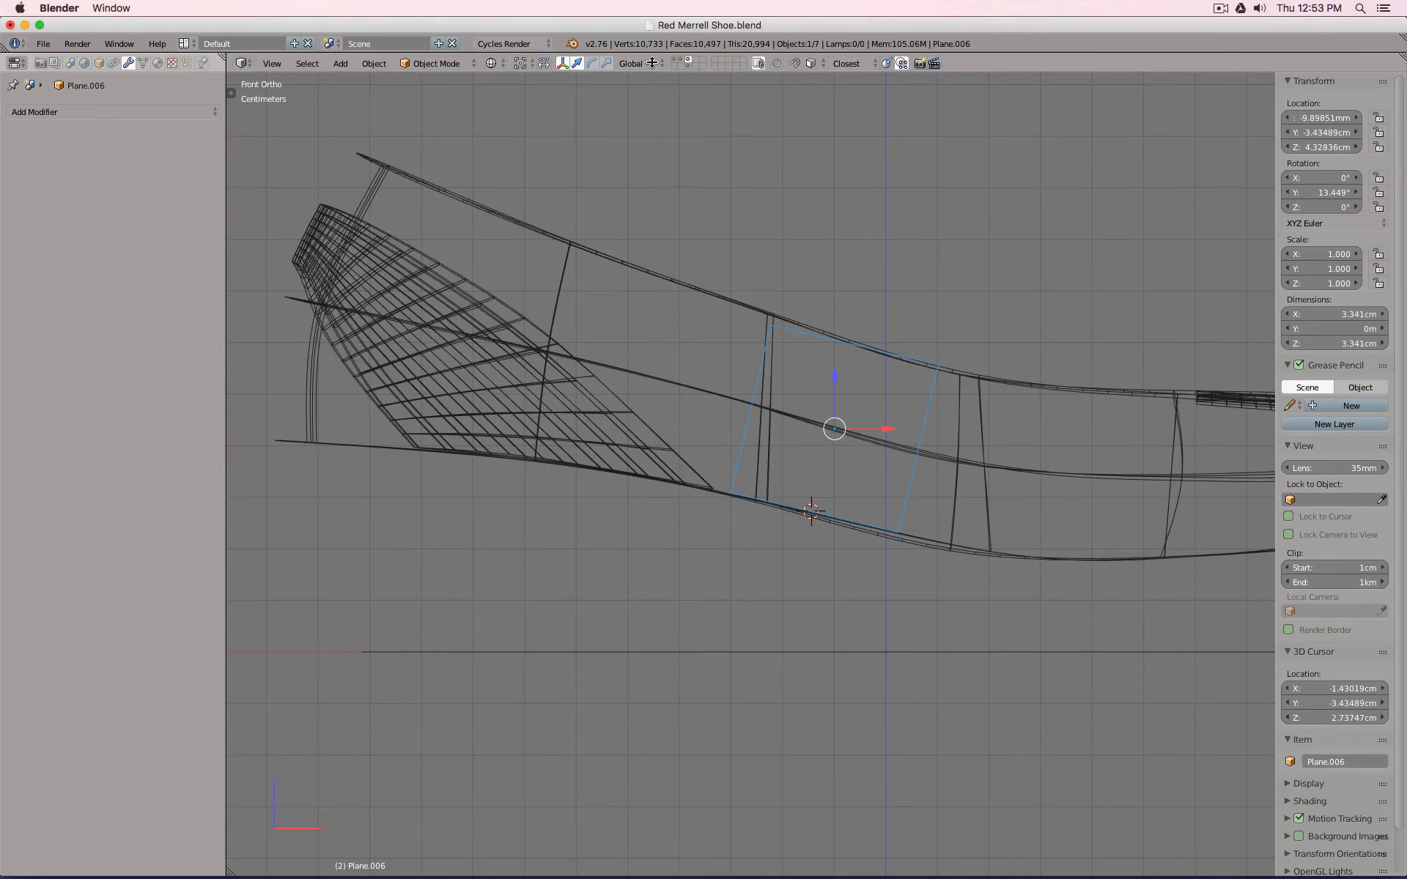
click(637, 64)
click(648, 104)
key(z)
key(s)
key(x)
key(x)
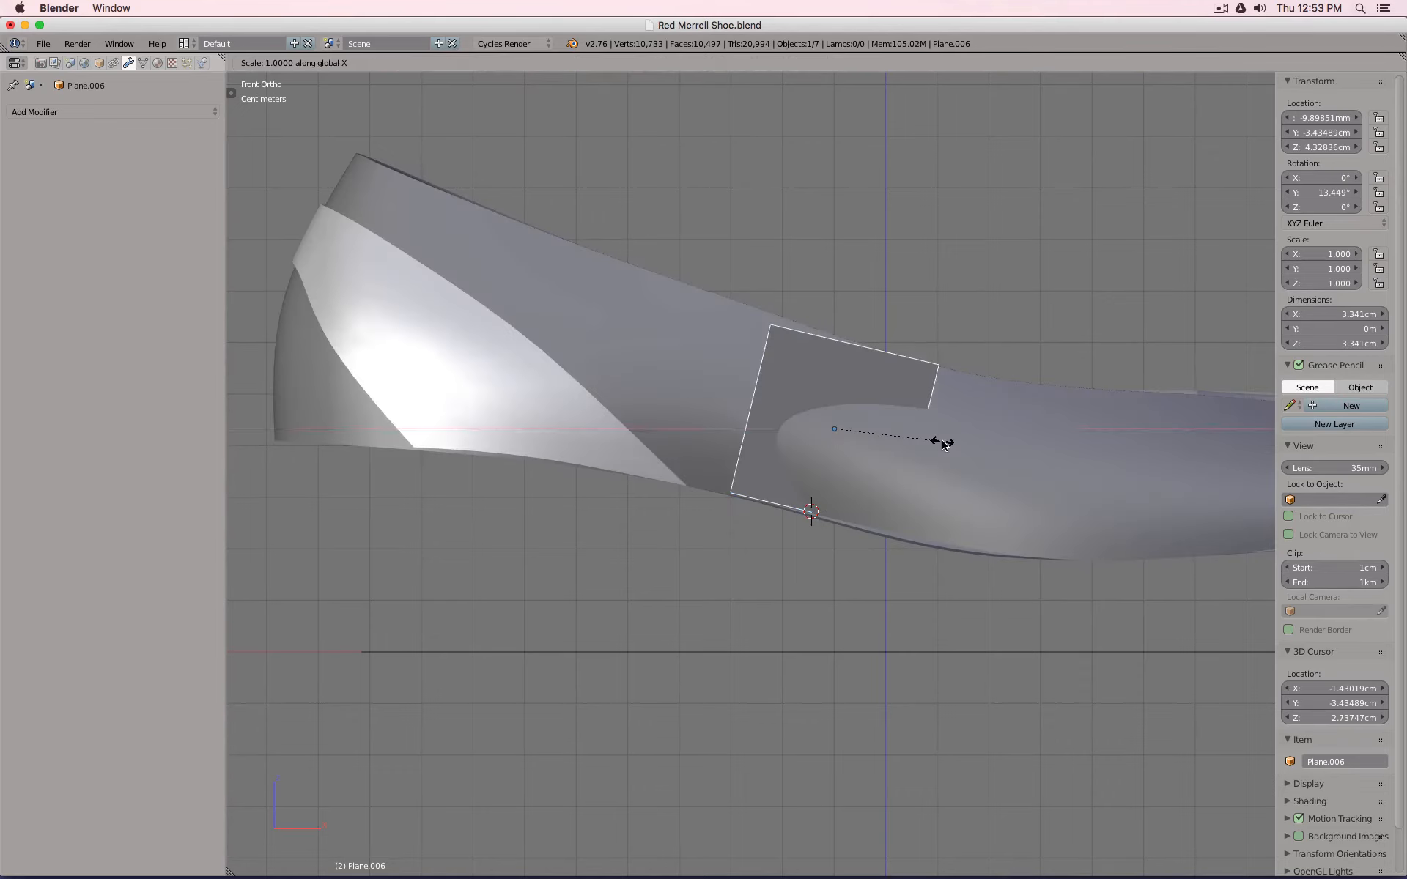
click(878, 438)
Move the plane outward along its local Y axis by about 6 mm, clear of the upper's side.
middle_drag(906, 411, 723, 509)
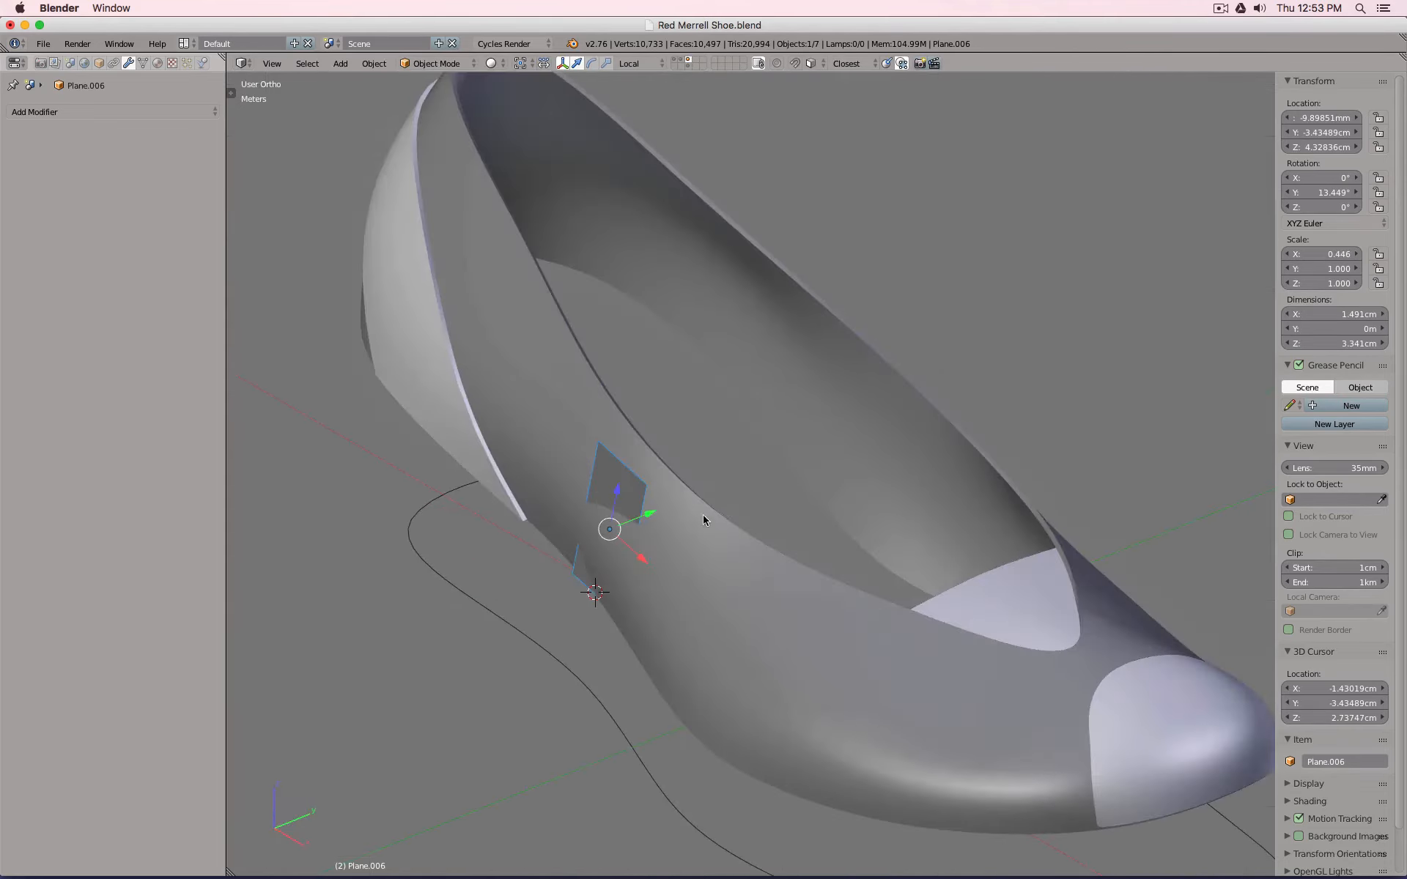
drag(656, 512, 632, 521)
key(KP_1)
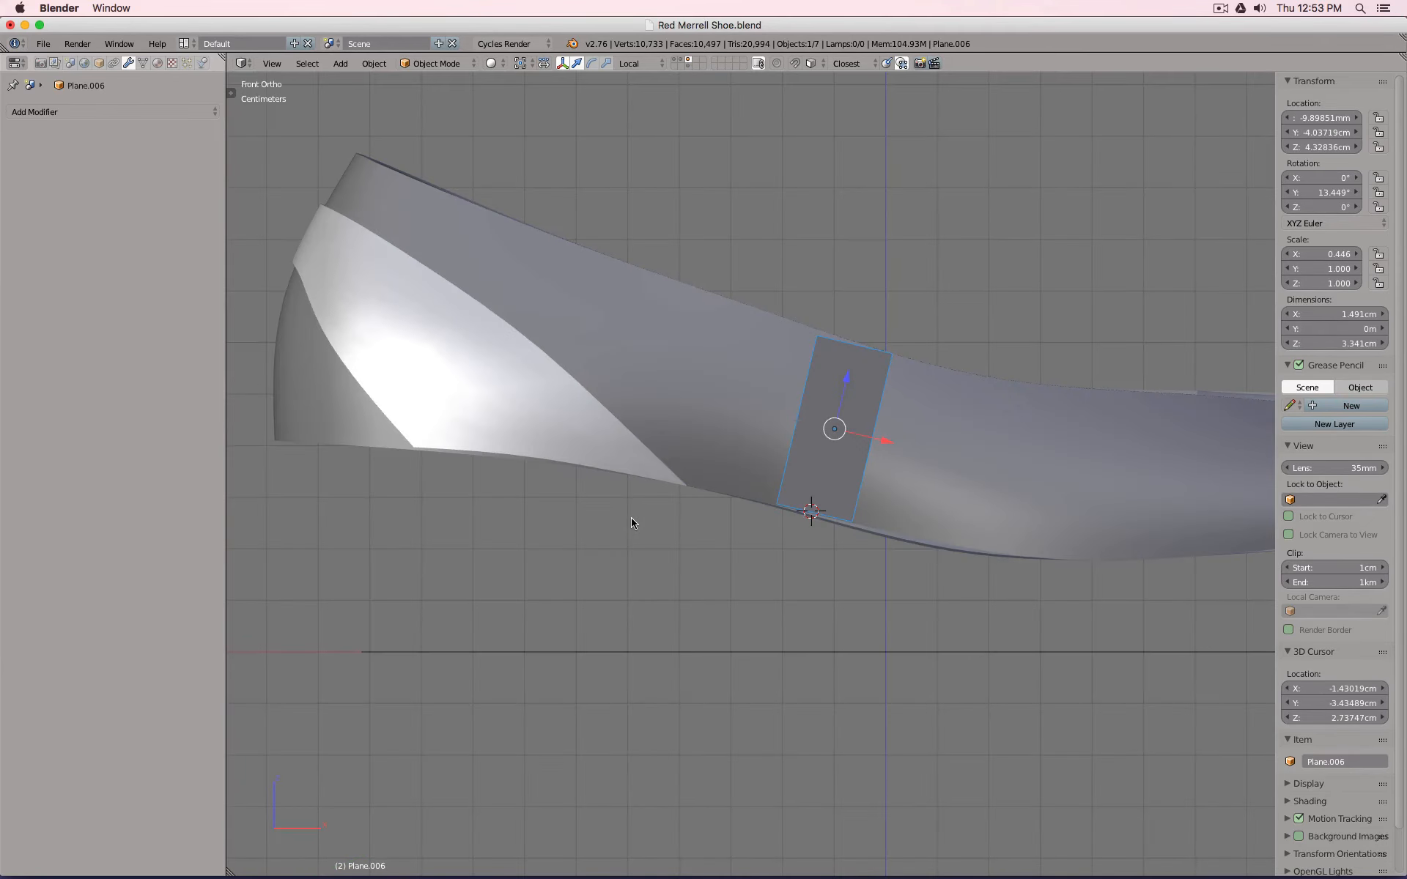
key(r)
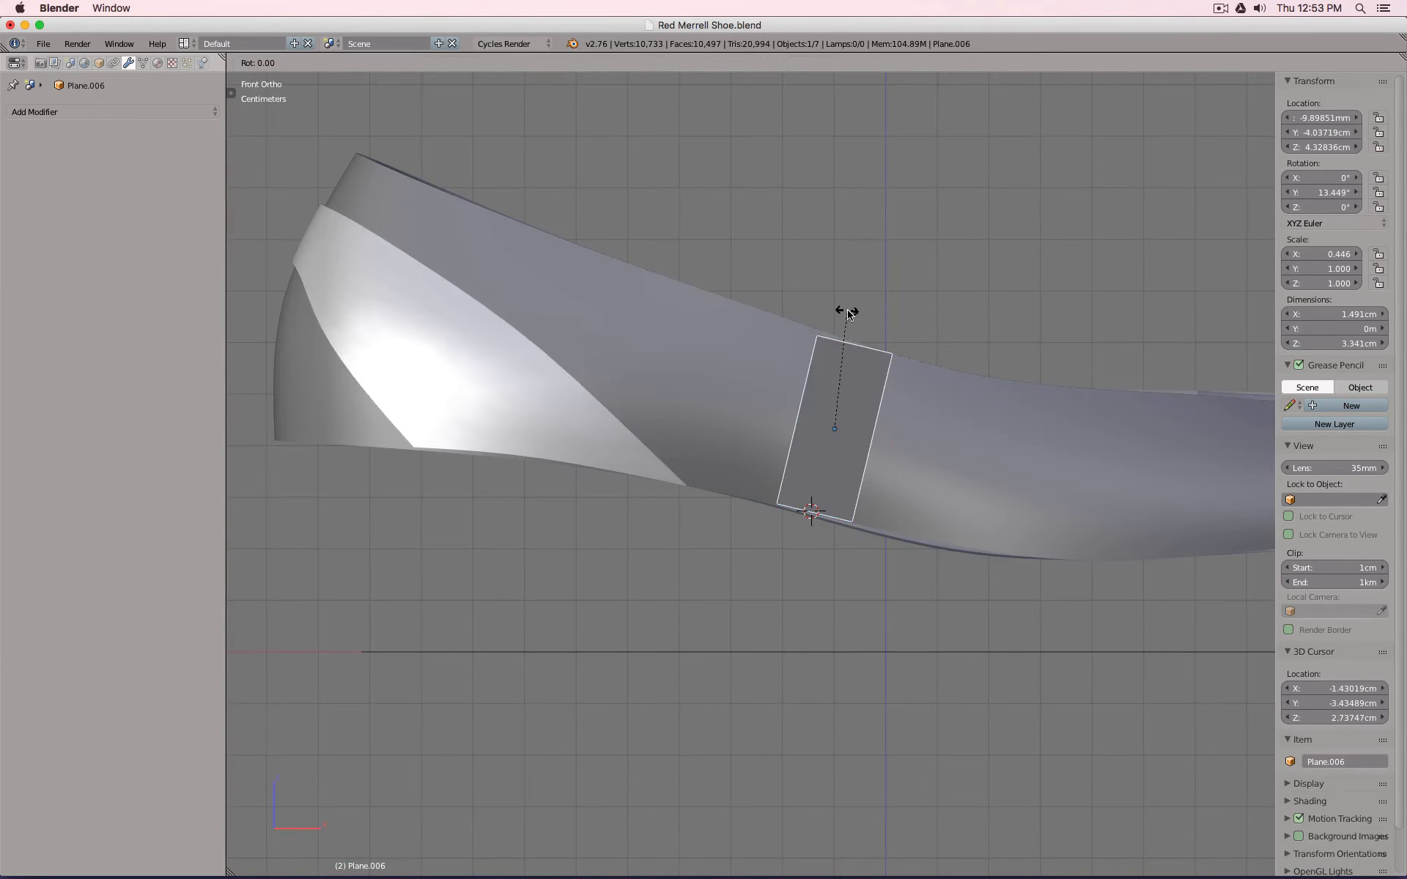
click(846, 312)
Extrude the plane's top edge upward about 2.9 cm beyond the upper's top line.
shift+right_click(833, 330)
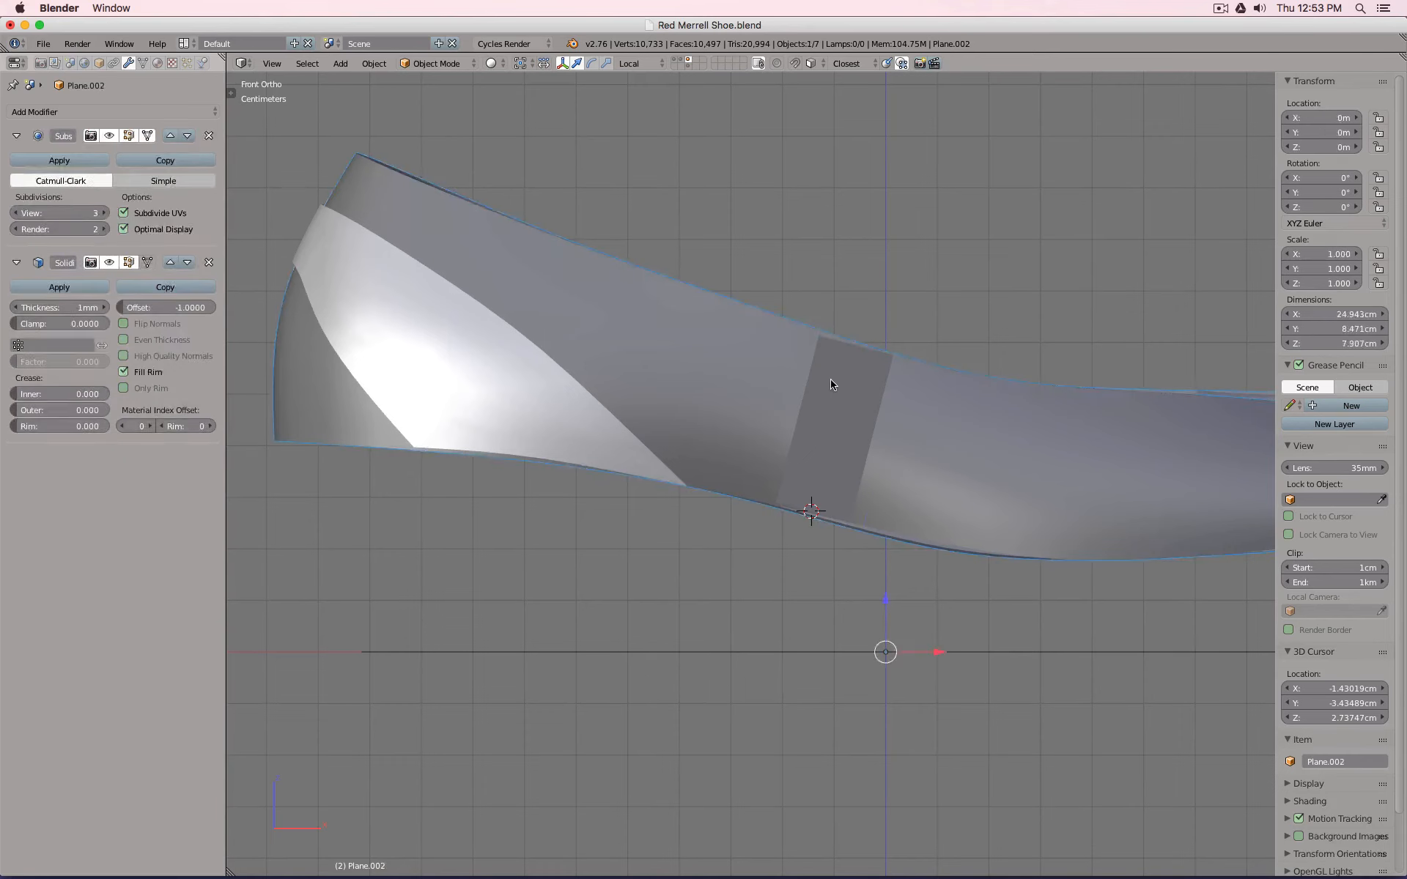
key(Tab)
key(Tab)
right_click(814, 357)
key(Tab)
key(a)
key(b)
drag(793, 302, 903, 368)
scroll(897, 368, down, 2)
key(e)
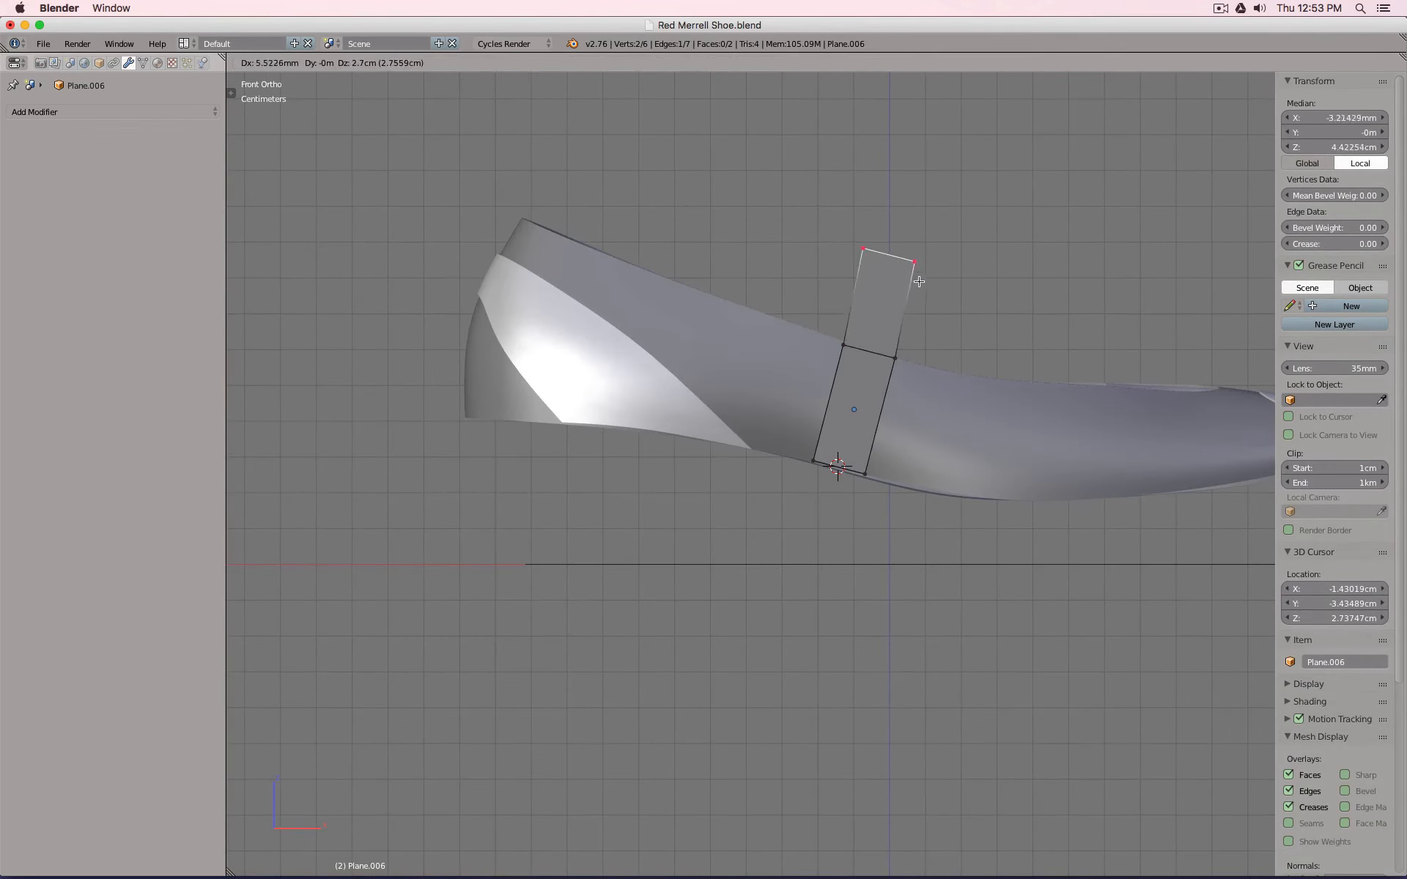
click(928, 284)
Add a centred crosswise loop cut to the strip's lower face and a centred lengthwise loop cut through the whole strip.
key(ctrl+r)
click(876, 418)
right_click(876, 419)
key(ctrl+r)
click(872, 345)
right_click(872, 345)
Duplicate the whole strip mesh and move the copy along local Y to the opposite side of the shoe.
middle_drag(871, 345, 777, 371)
key(a)
key(shift+d)
right_click(700, 373)
drag(661, 384, 939, 388)
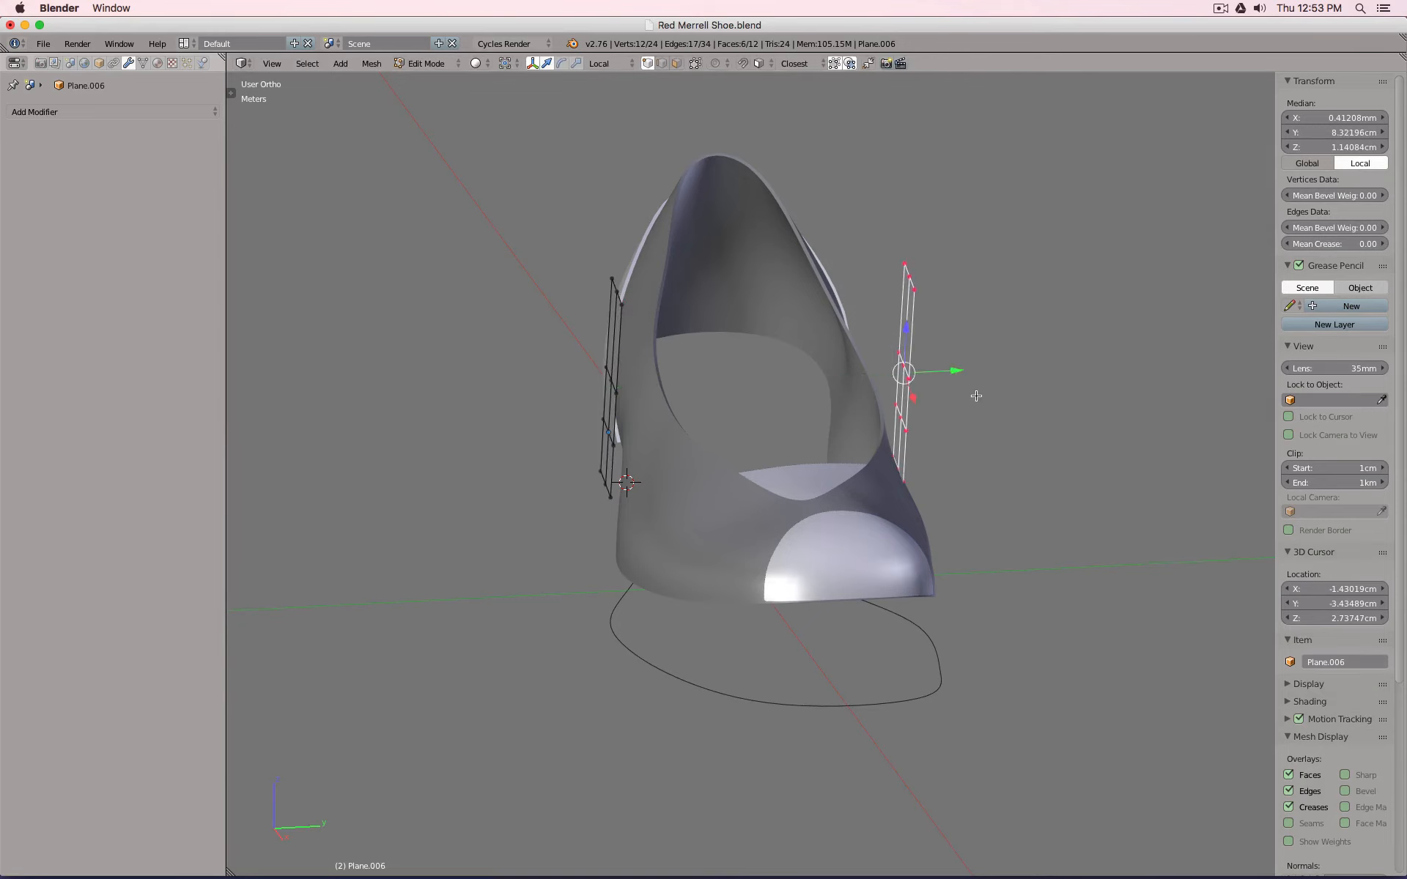
mouse_move(939, 388)
middle_down()
mouse_move(916, 411)
mouse_move(937, 399)
middle_up()
drag(942, 389, 921, 389)
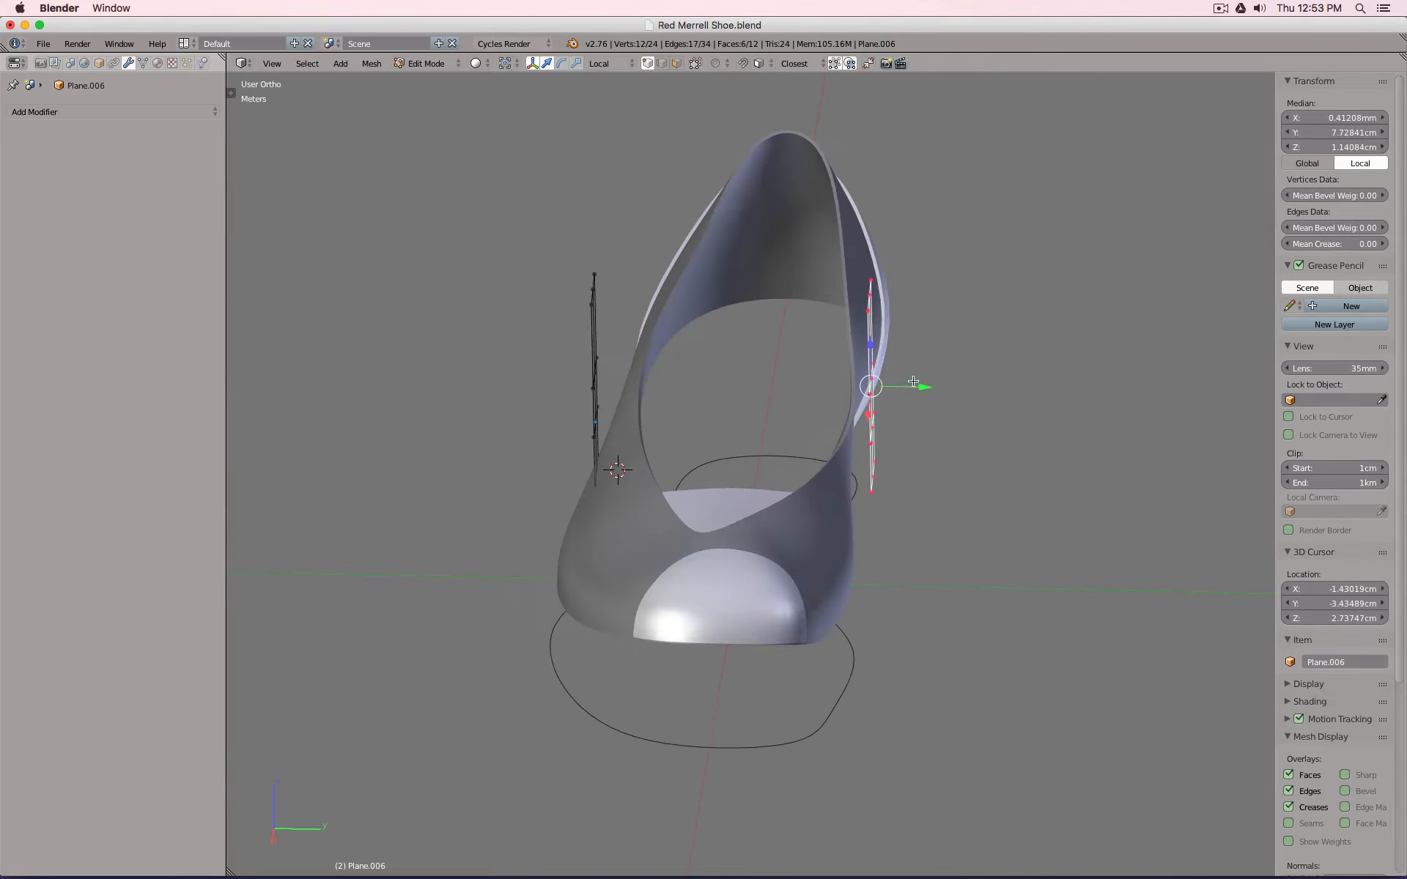
Bridge the top edges of the two side strips and add a centred crosswise loop cut to the bridge.
middle_drag(921, 389, 884, 384)
key(a)
key(b)
drag(564, 227, 624, 295)
key(b)
drag(830, 275, 865, 326)
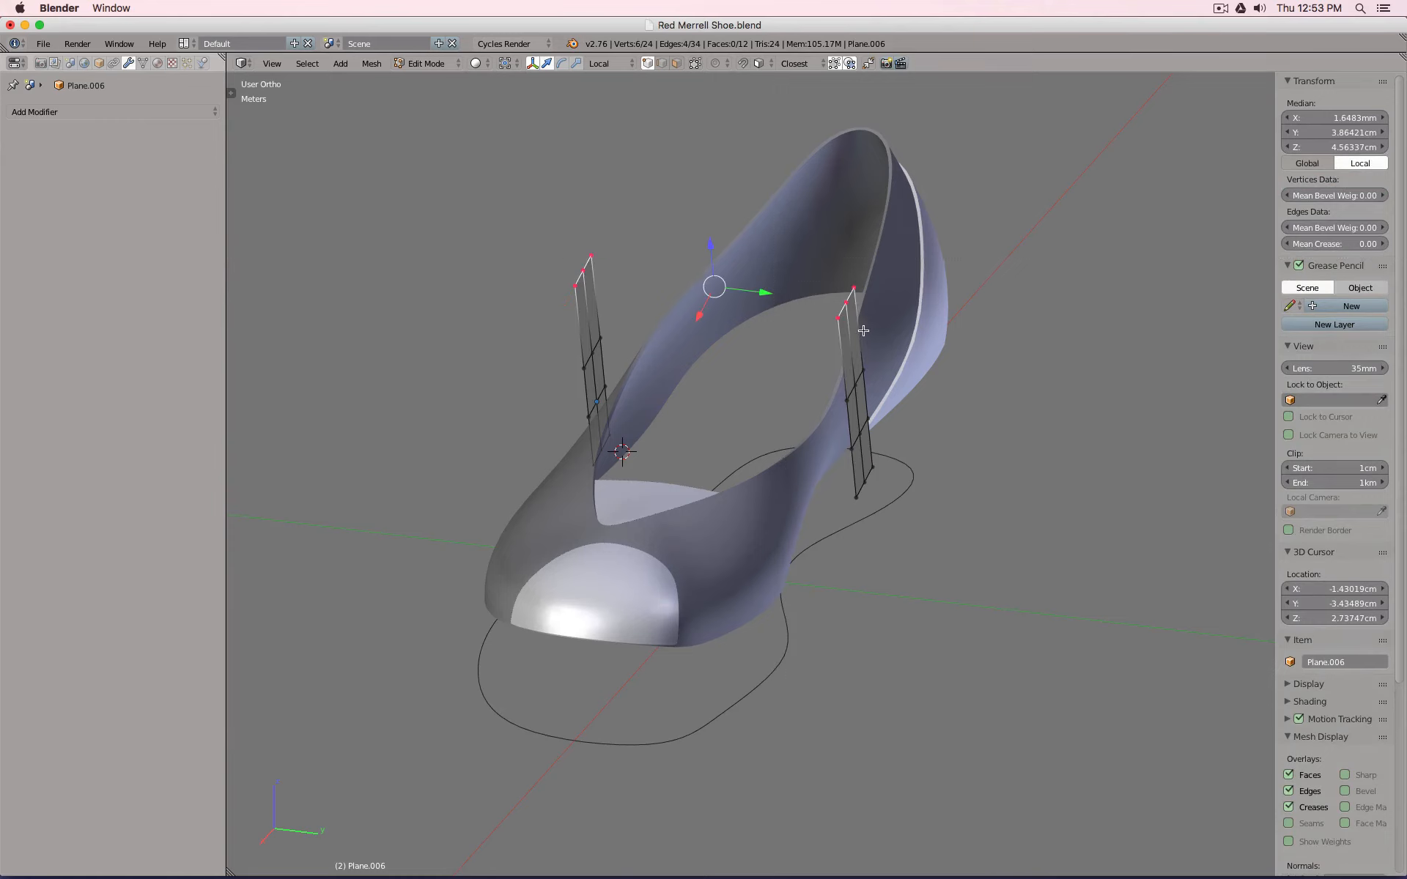
key(space)
text(brid)
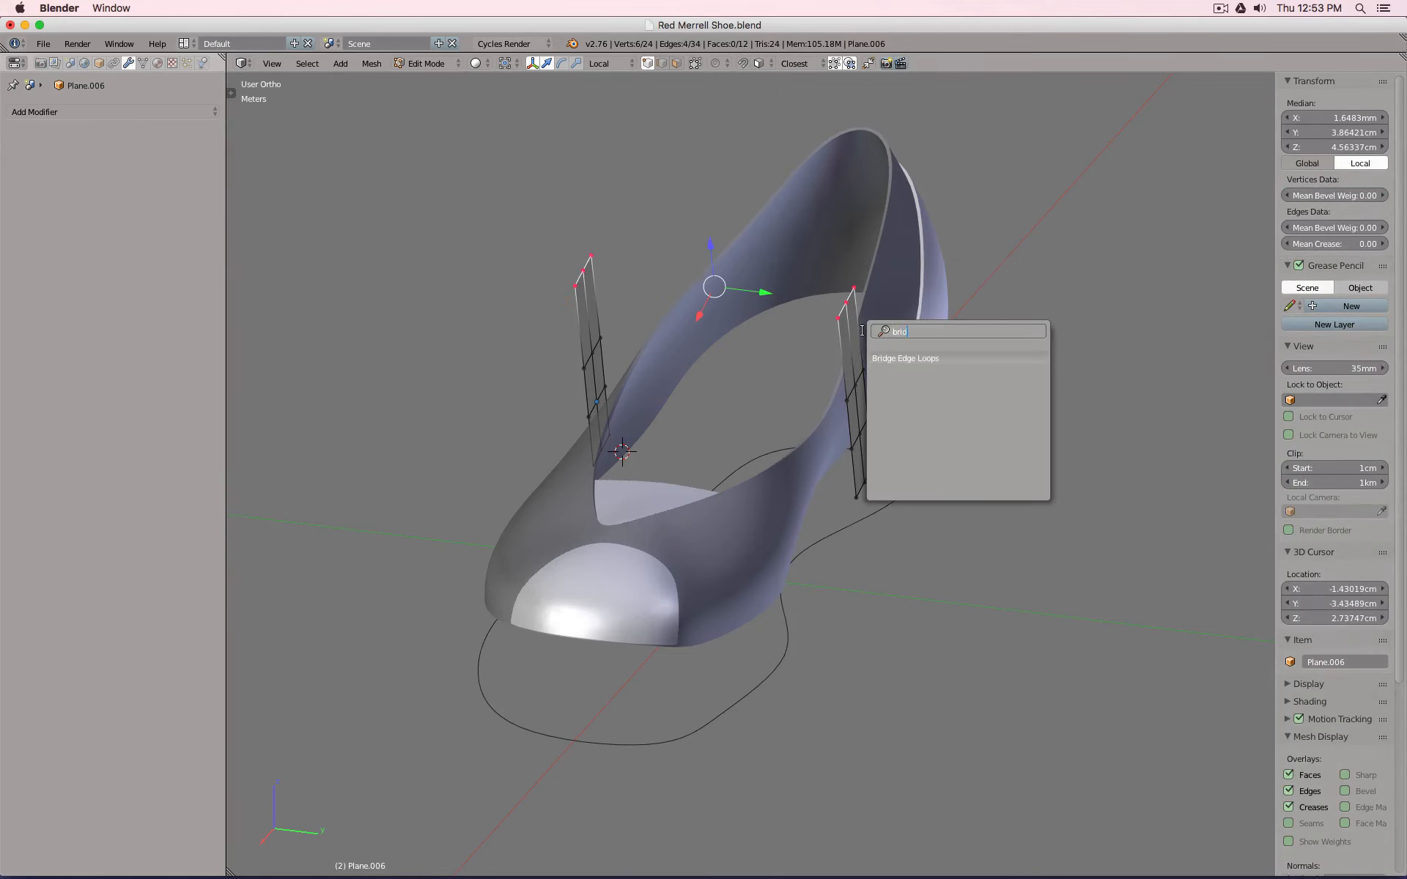
key(Return)
key(ctrl+r)
double_click(723, 292)
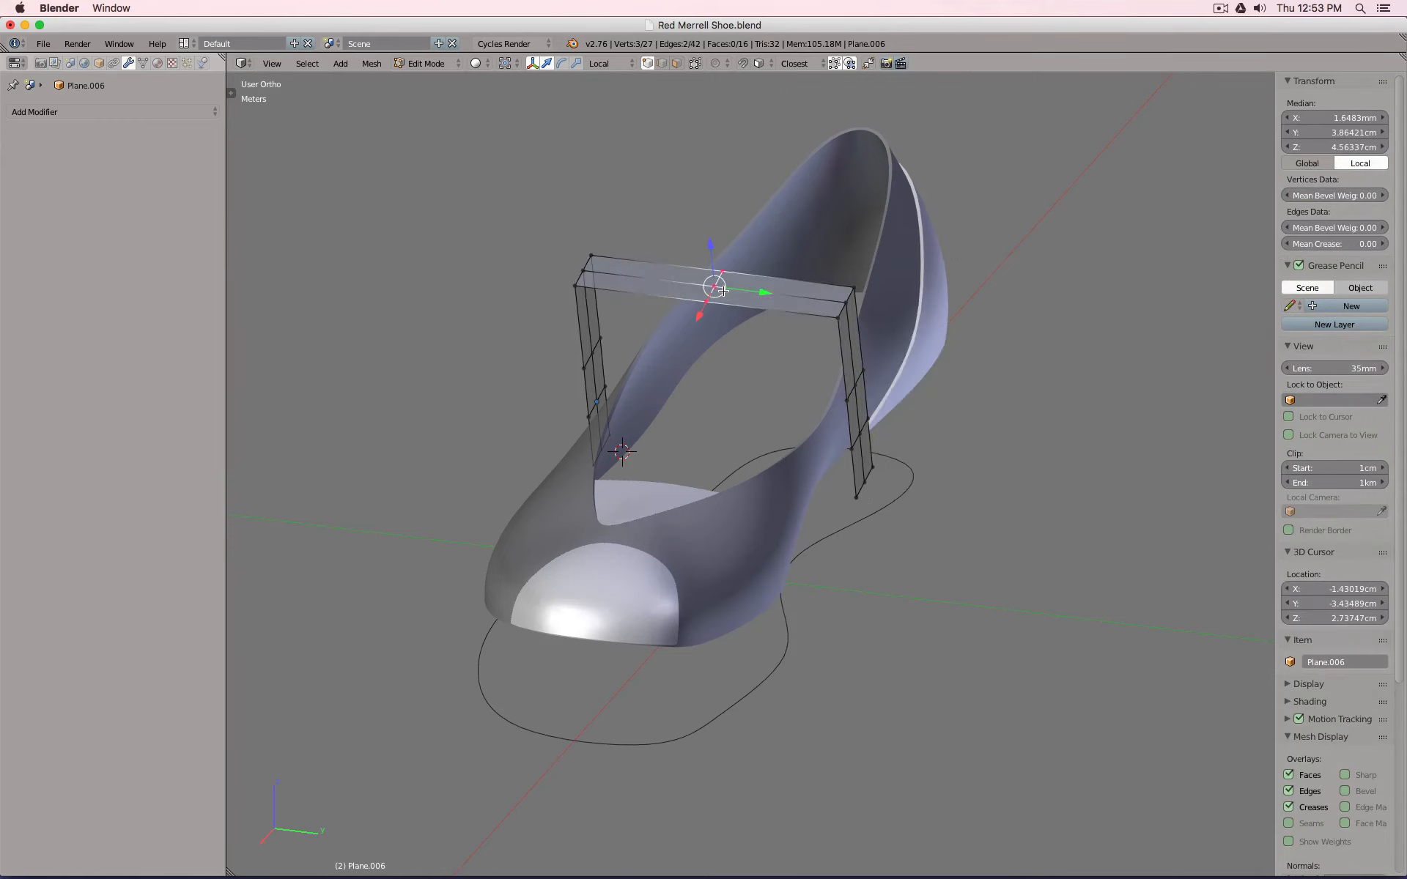
Turn on snapping and select the nine vertices of the strap's lower leg on the front-view side.
key(KP_1)
scroll(892, 339, up, 2)
key(z)
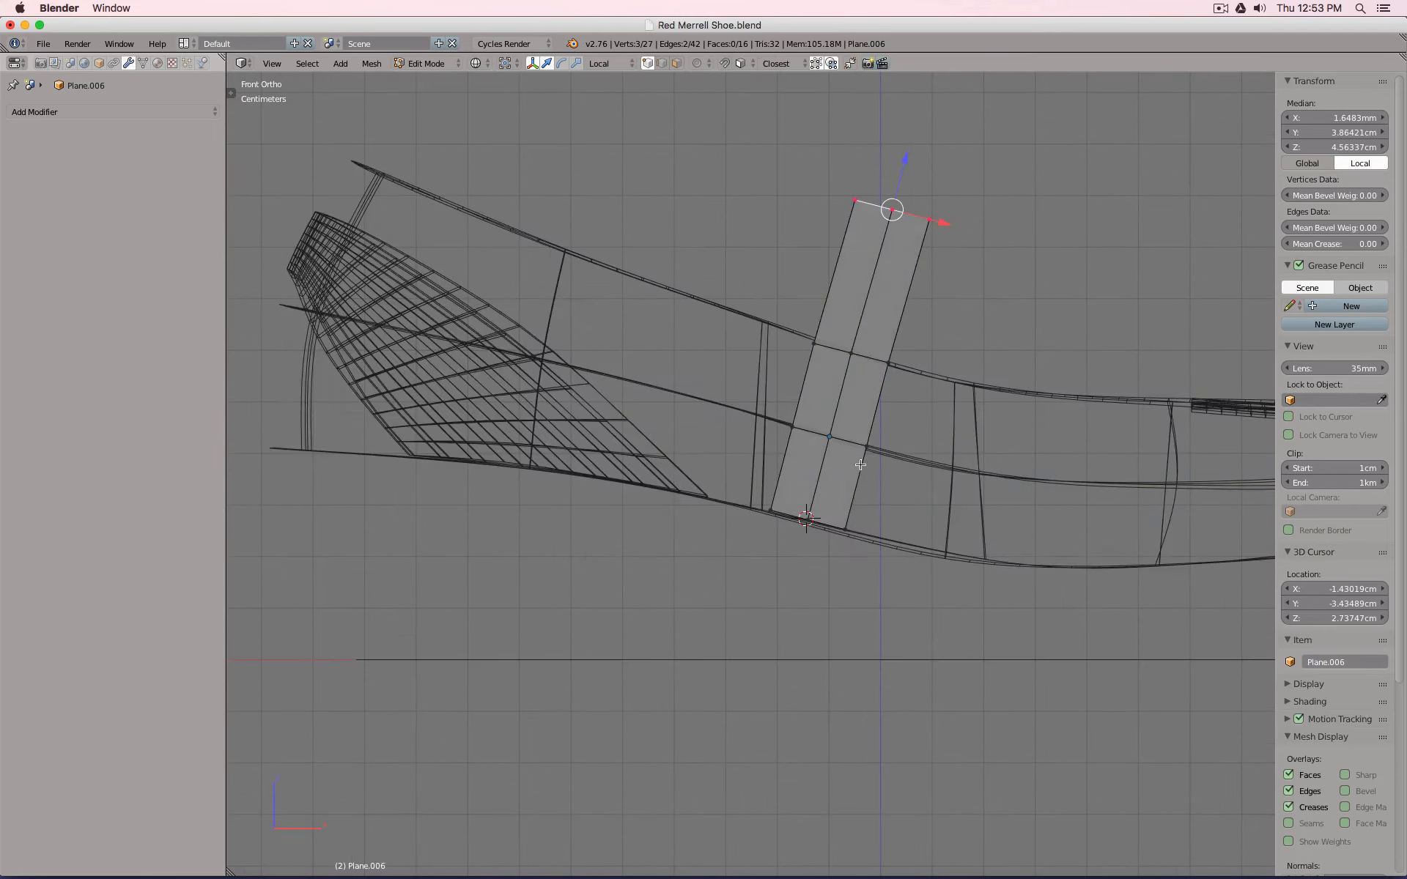
middle_drag(872, 423, 852, 113)
key(z)
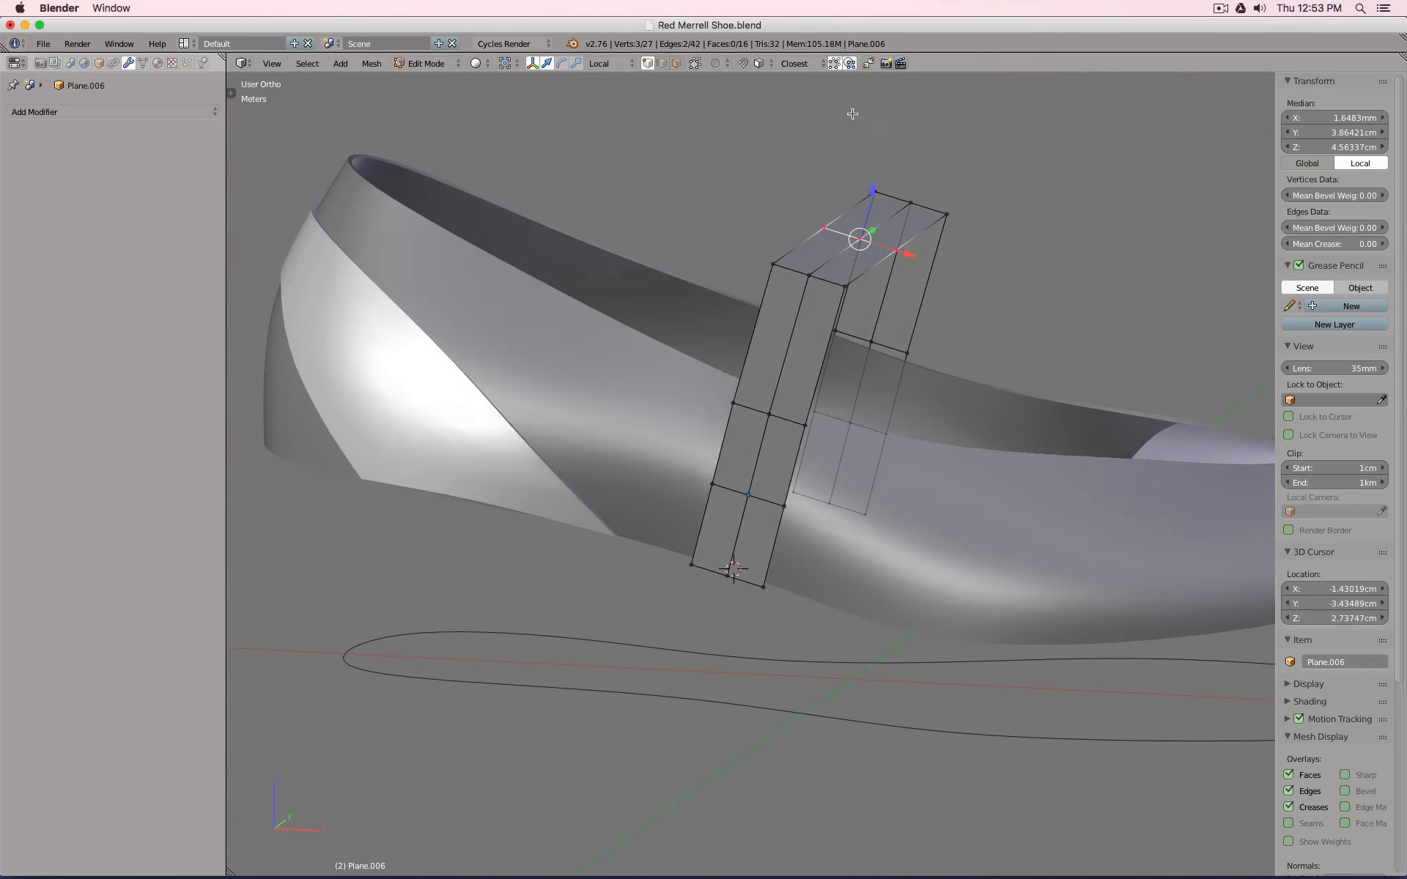
click(746, 63)
middle_drag(777, 482, 798, 461)
right_click(733, 469)
shift+right_click(711, 551)
shift+right_click(748, 559)
shift+right_click(786, 567)
shift+right_click(792, 490)
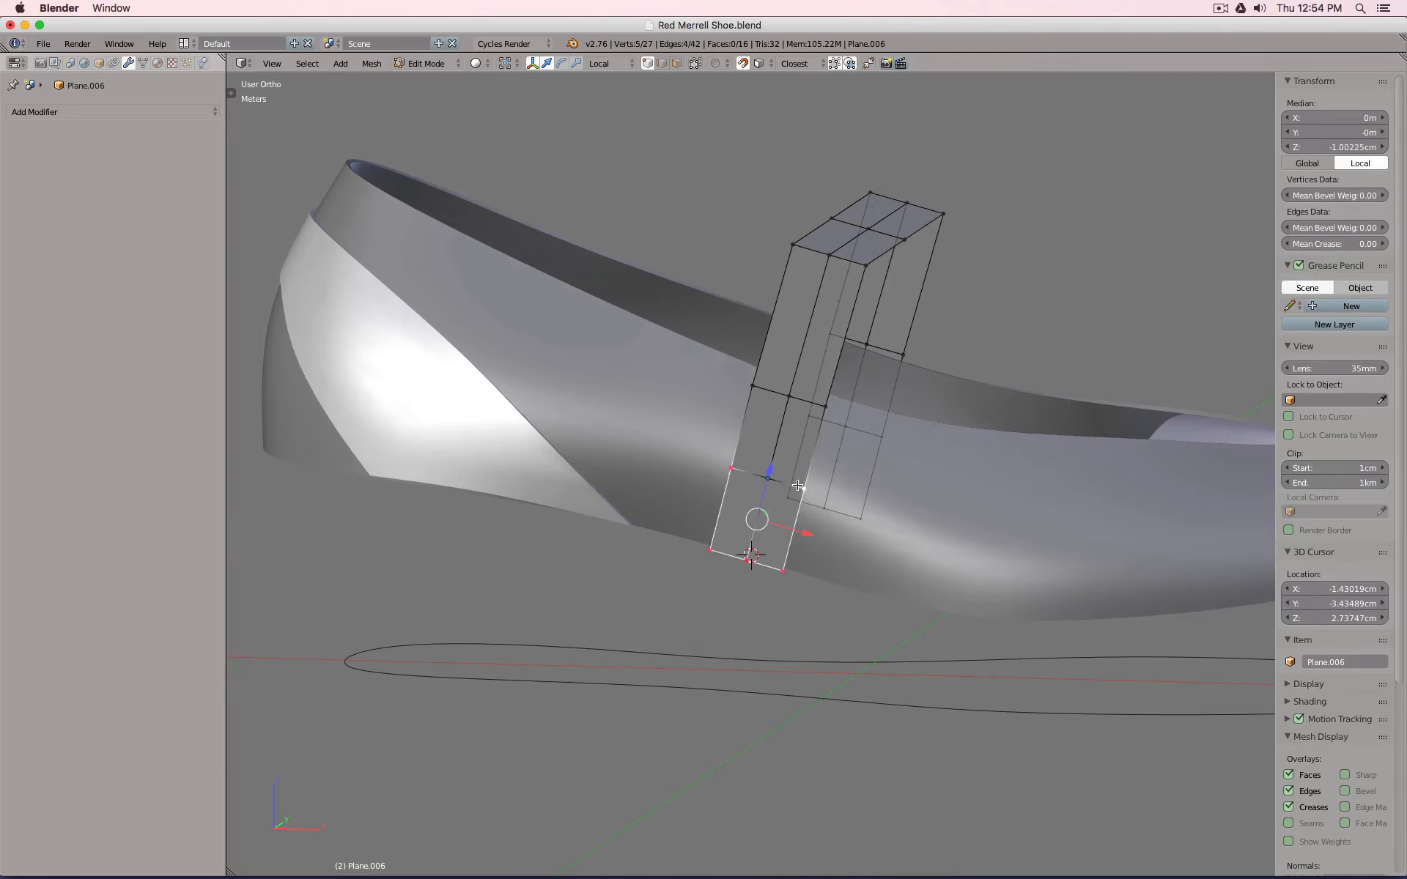
shift+right_click(762, 477)
shift+right_click(753, 398)
shift+right_click(807, 409)
shift+right_click(823, 409)
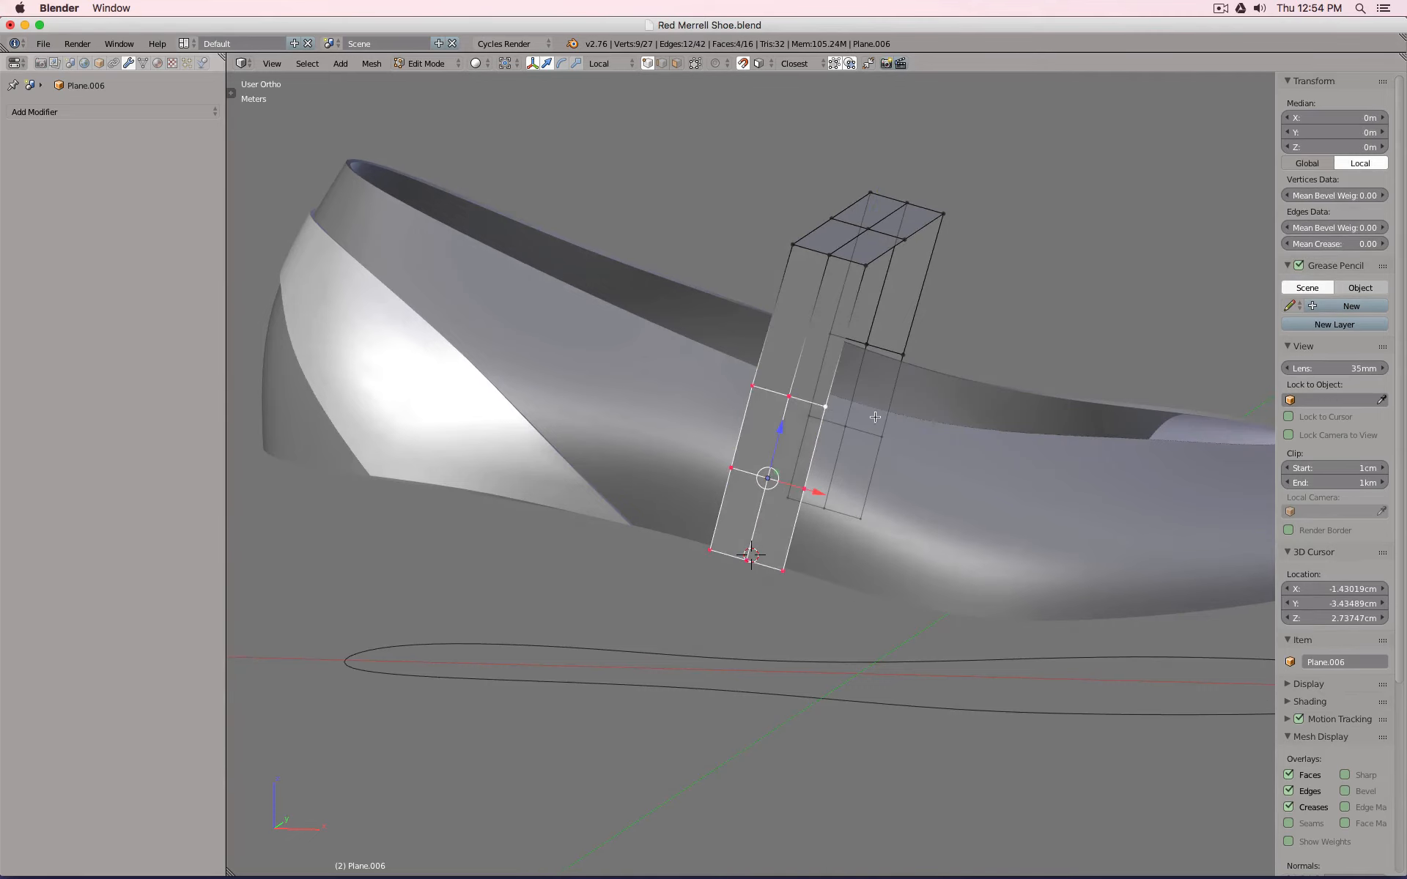
Hide the upper's Solidify modifier in the viewport.
middle_drag(875, 415, 759, 414)
key(Tab)
right_click(632, 408)
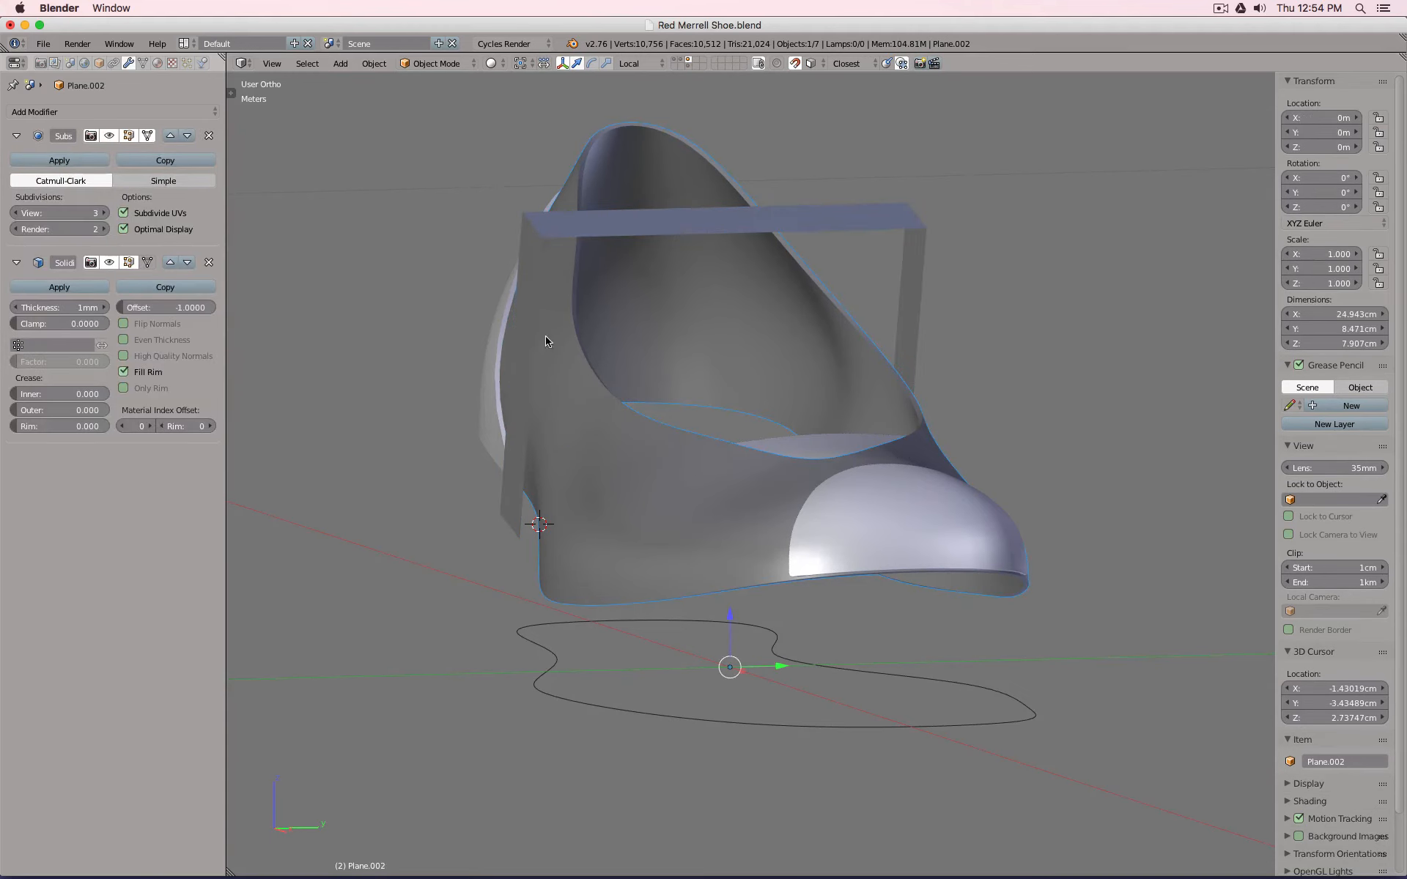
click(109, 263)
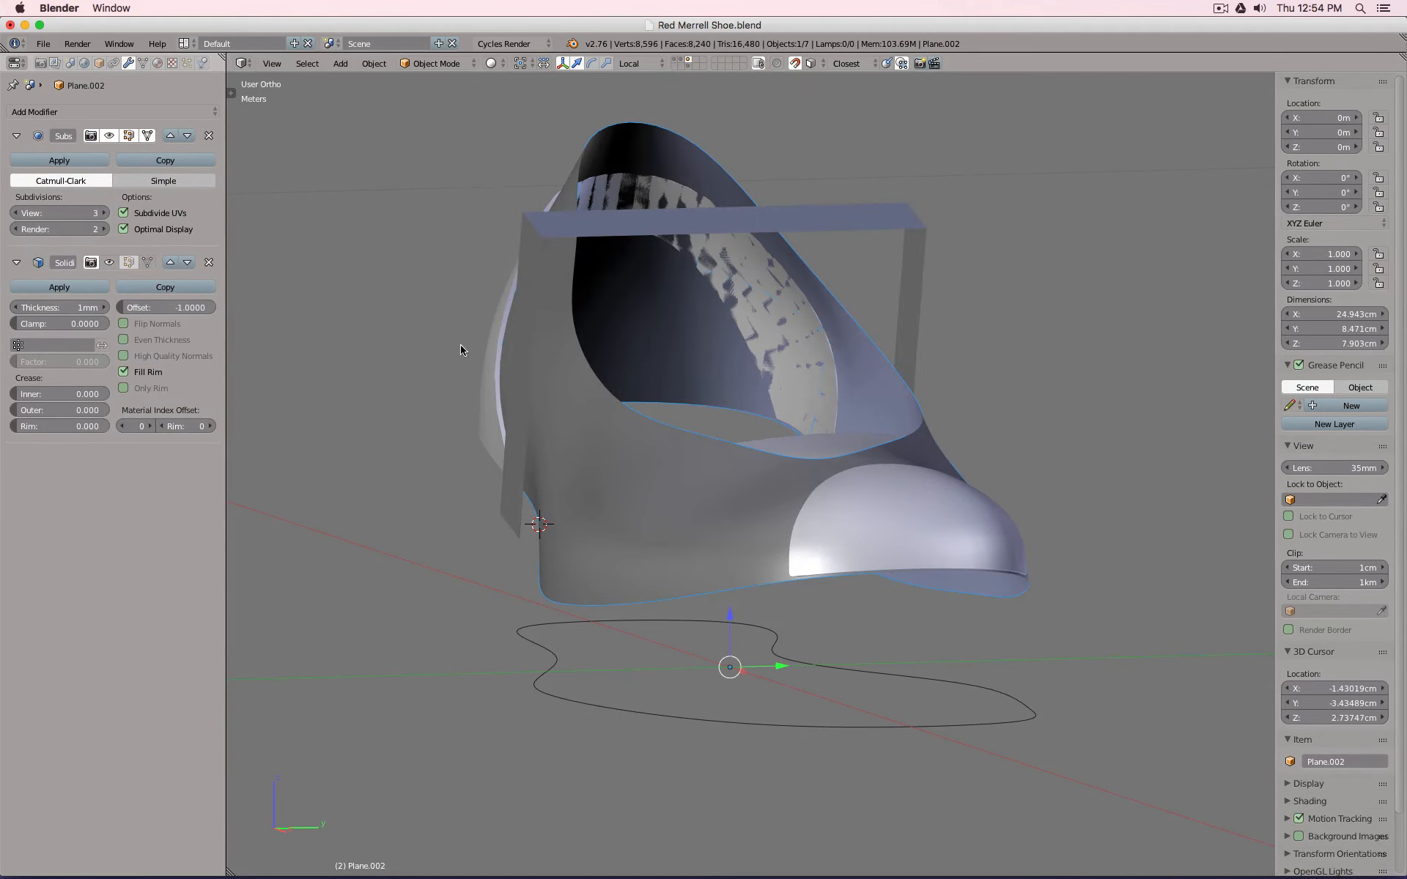
Snap the strap's selected lower leg vertices onto the upper's surface from the front view.
right_click(534, 263)
key(KP_1)
key(Tab)
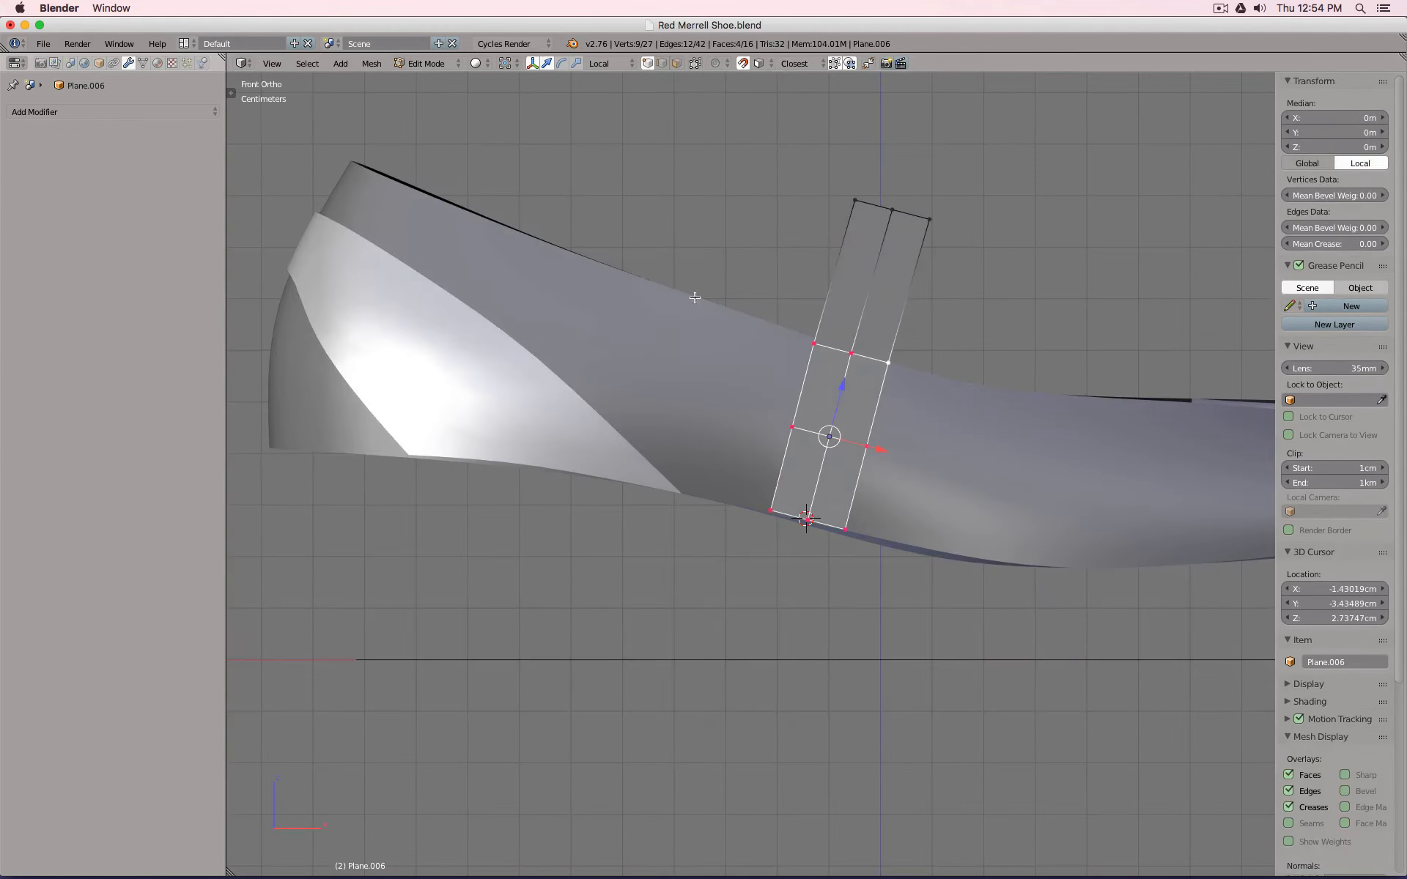
key(g)
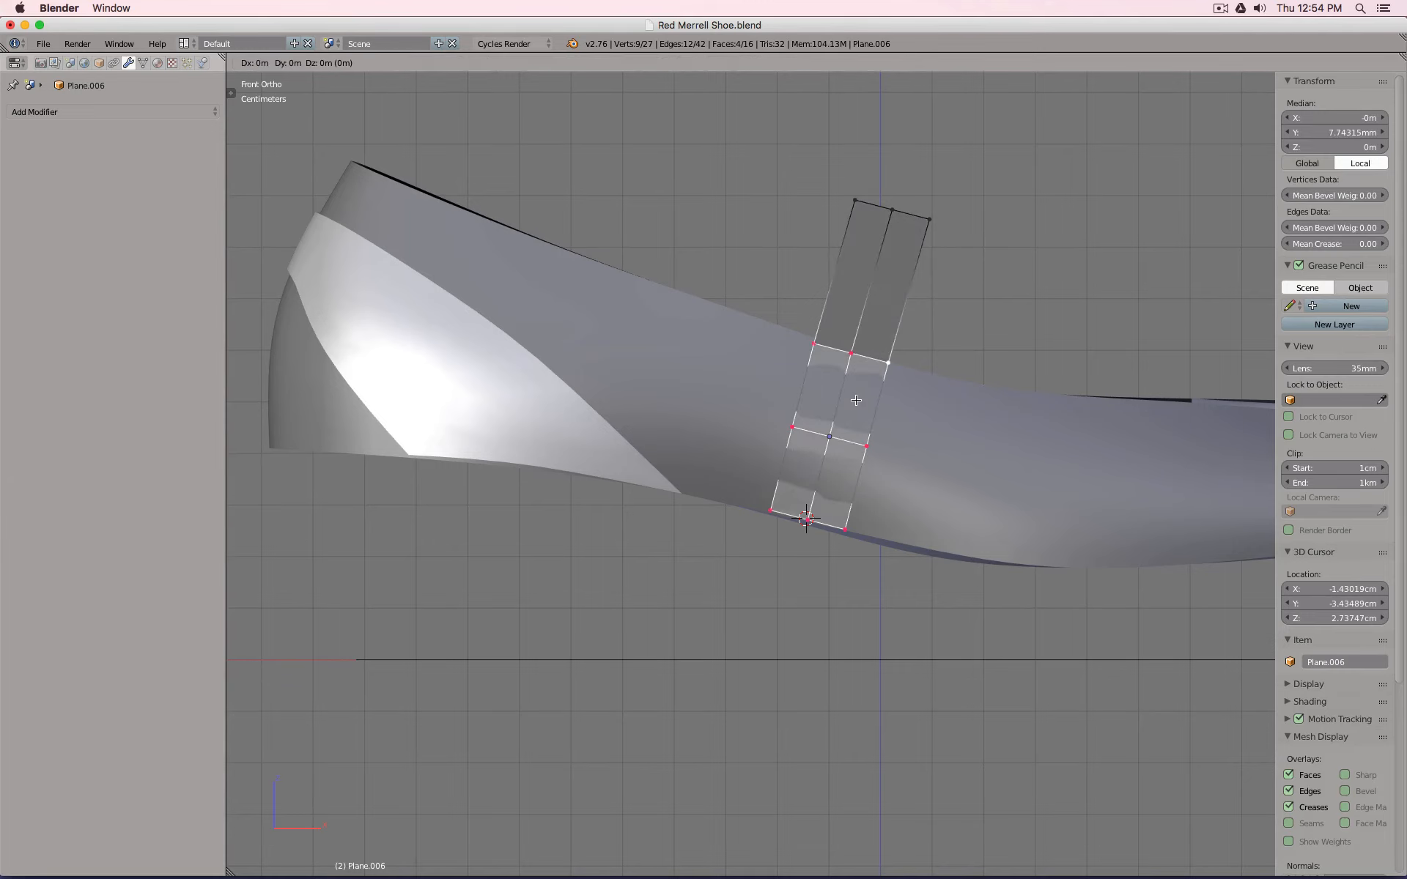
middle_drag(884, 395, 802, 388)
key(KP_1)
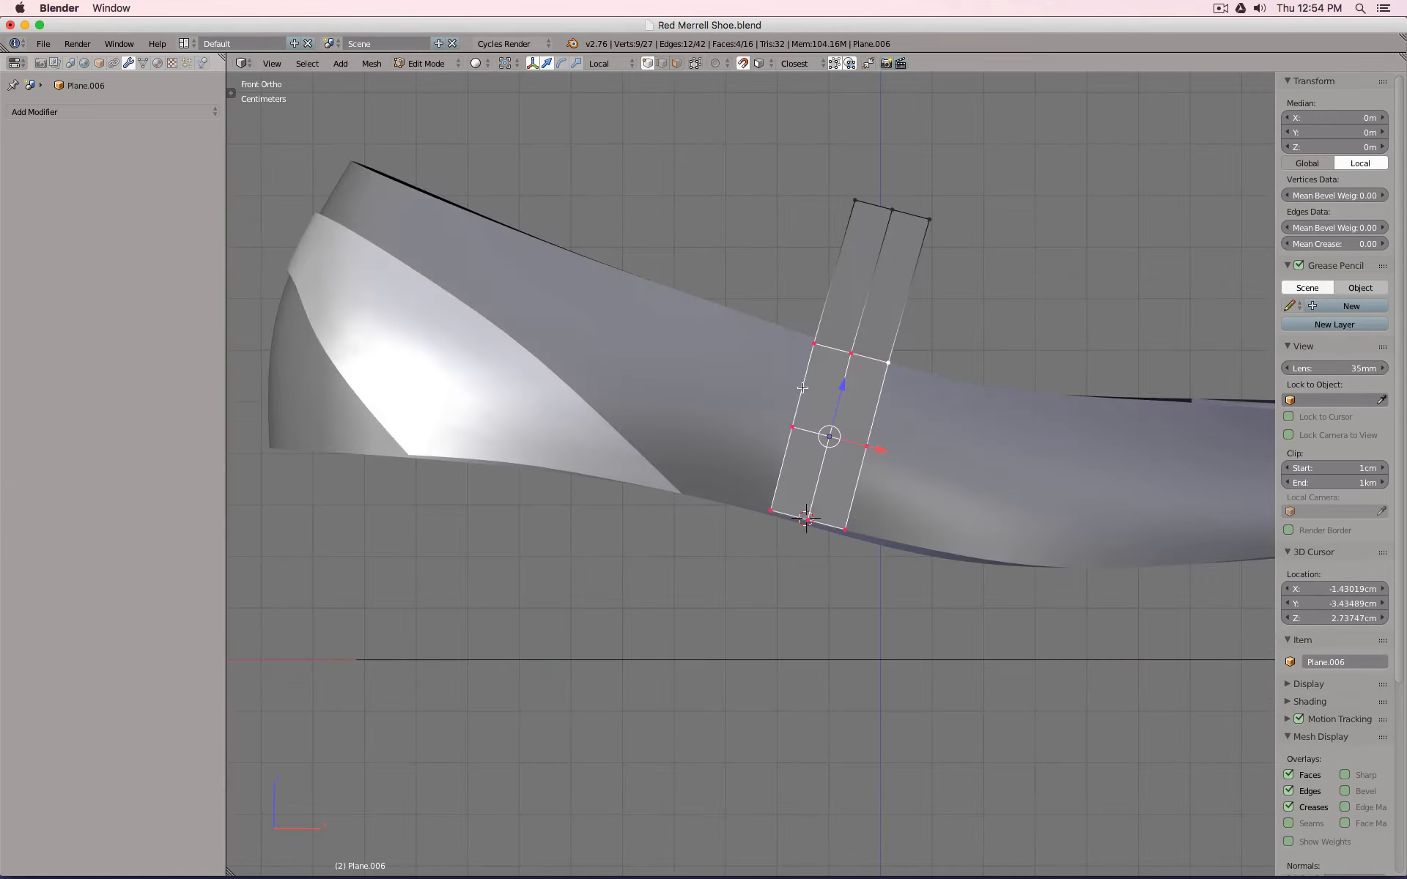
key(g)
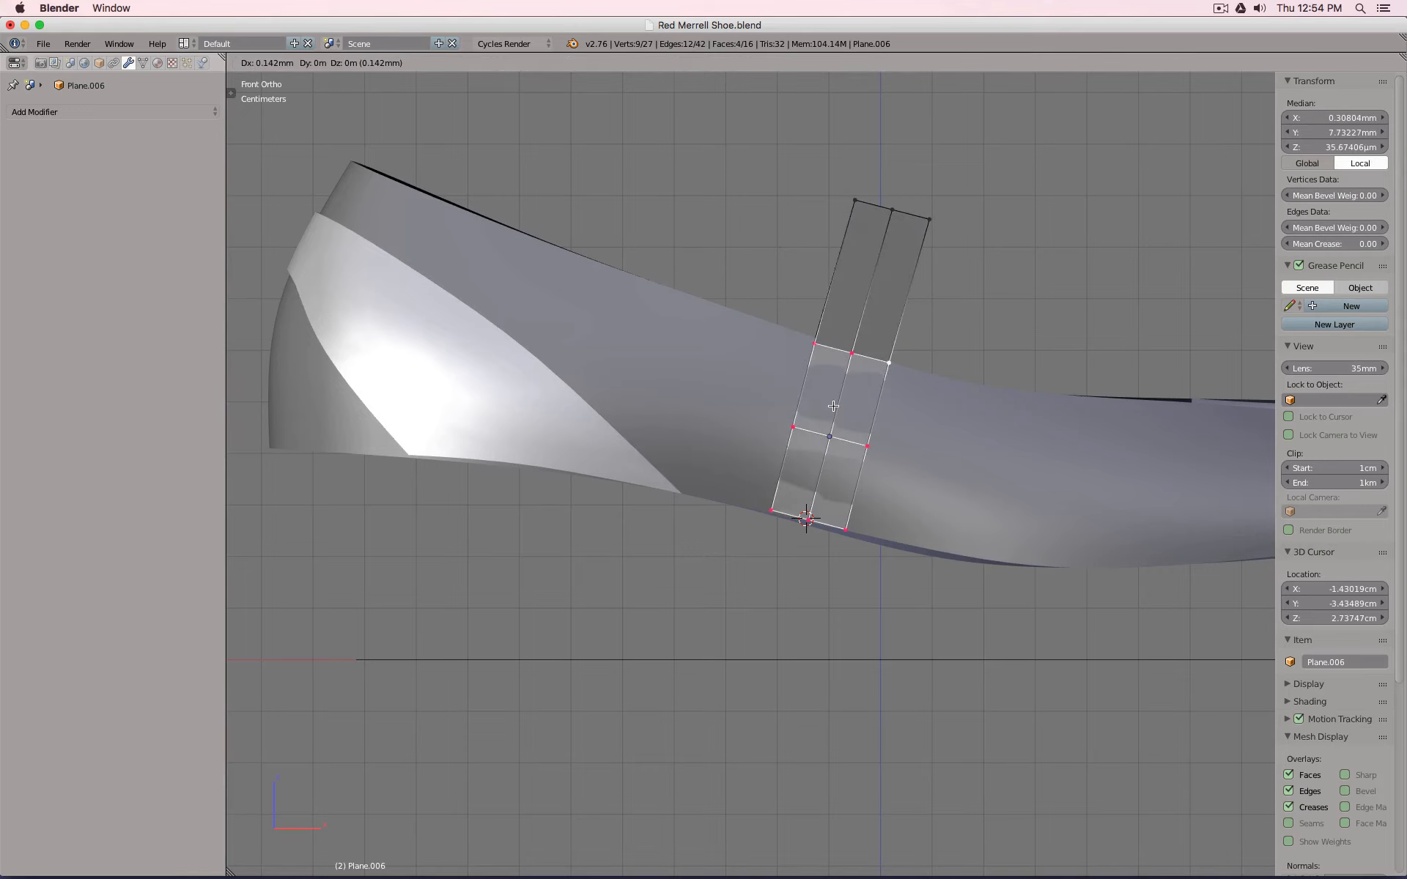
click(833, 406)
Select the opposite leg's nine lower vertices and snap them onto the upper's surface from the back view.
middle_drag(952, 399, 608, 399)
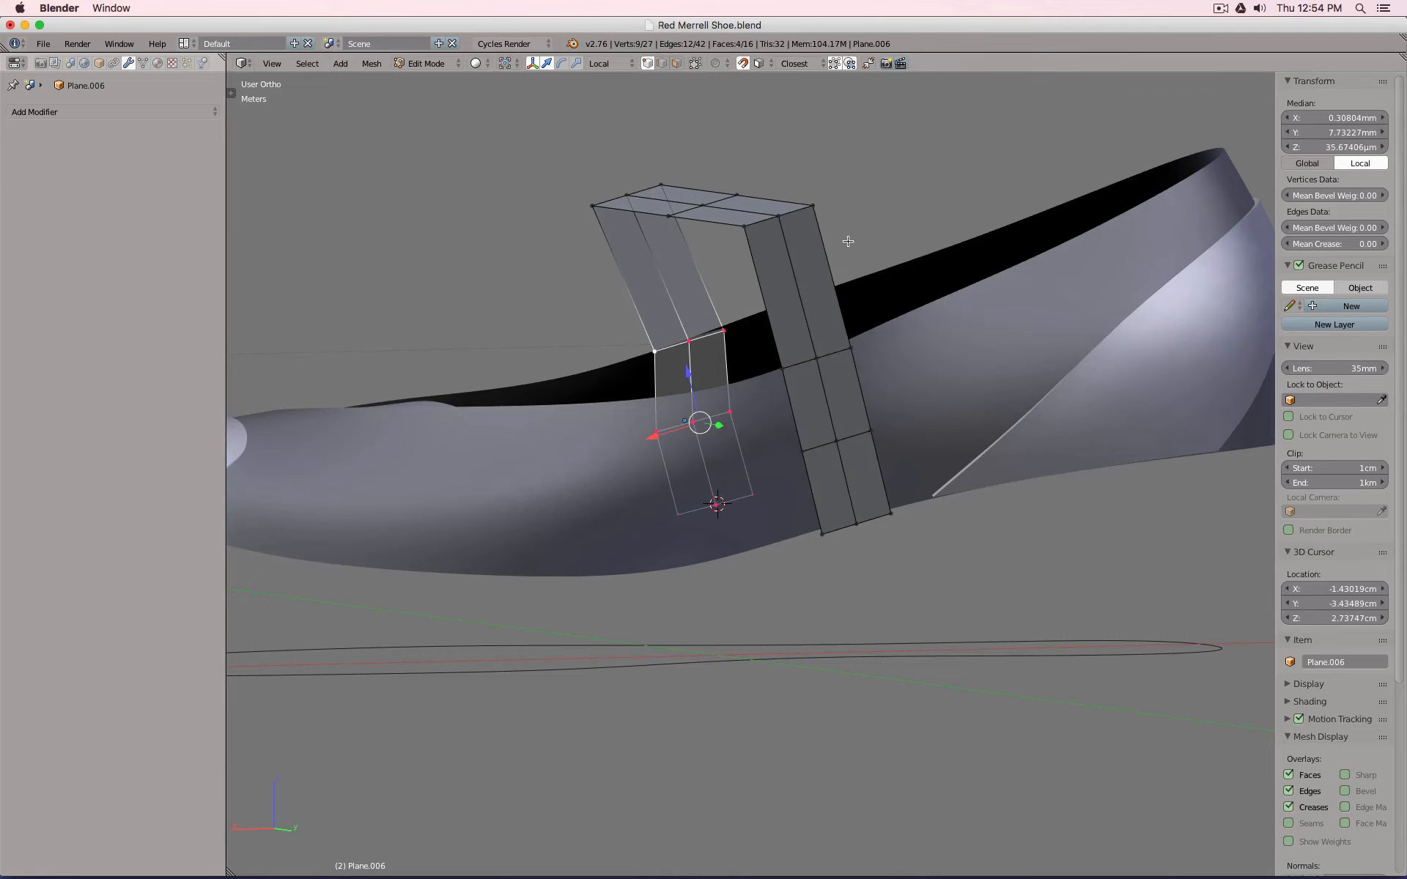
right_click(836, 351)
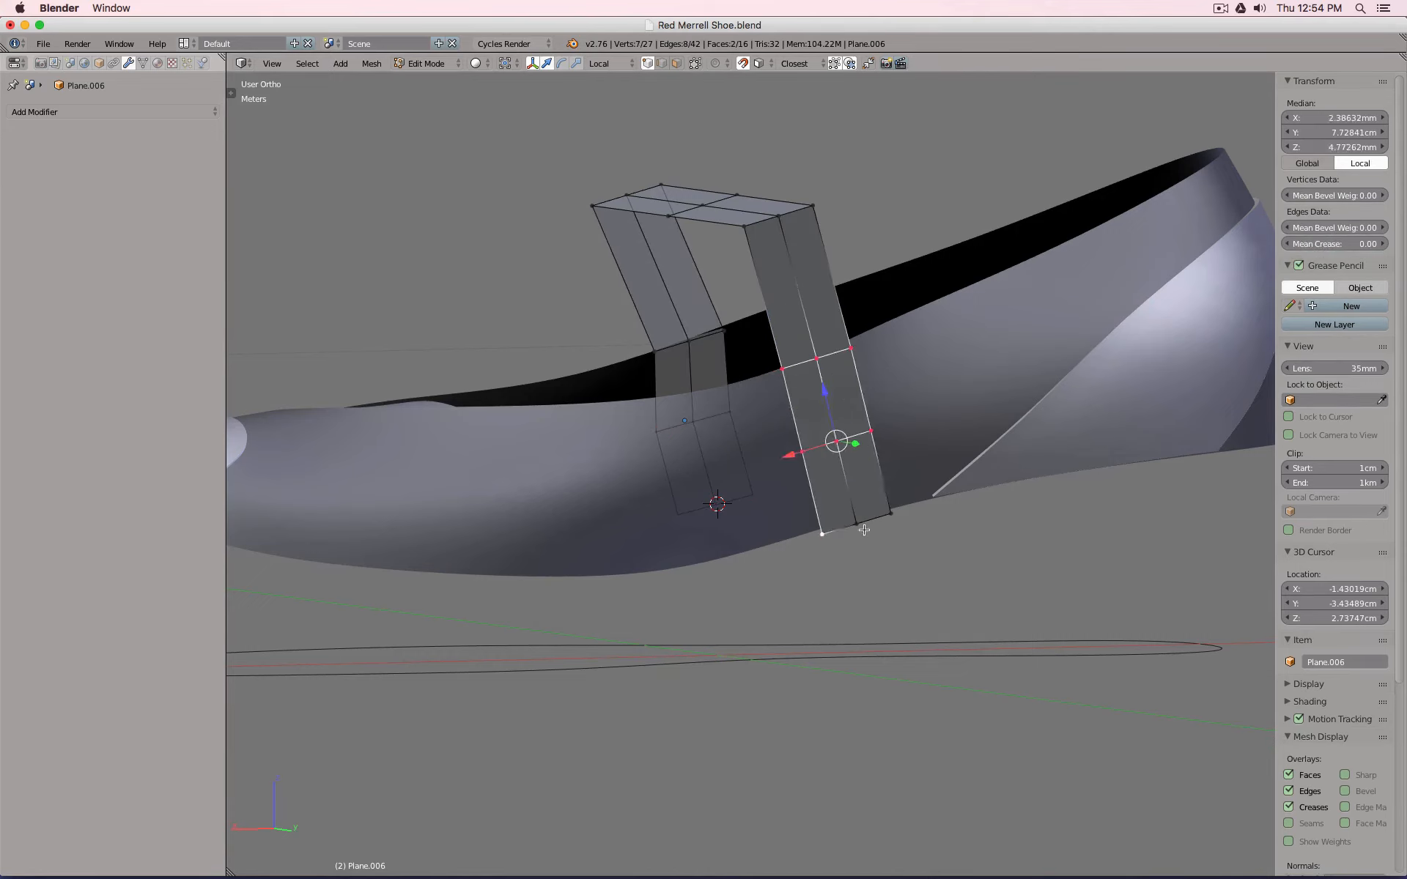
key(ctrl+KP_1)
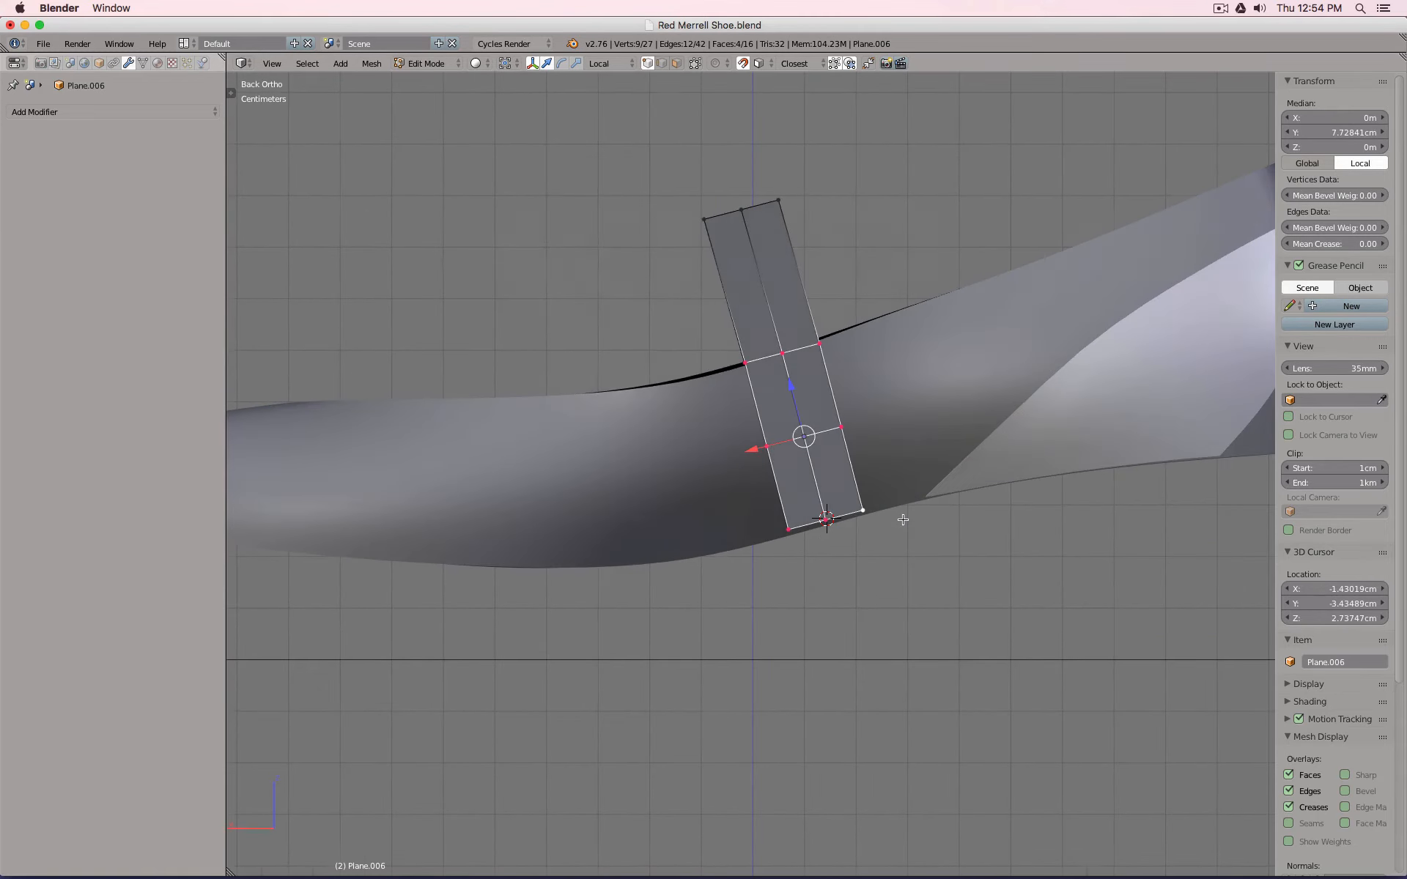
key(e)
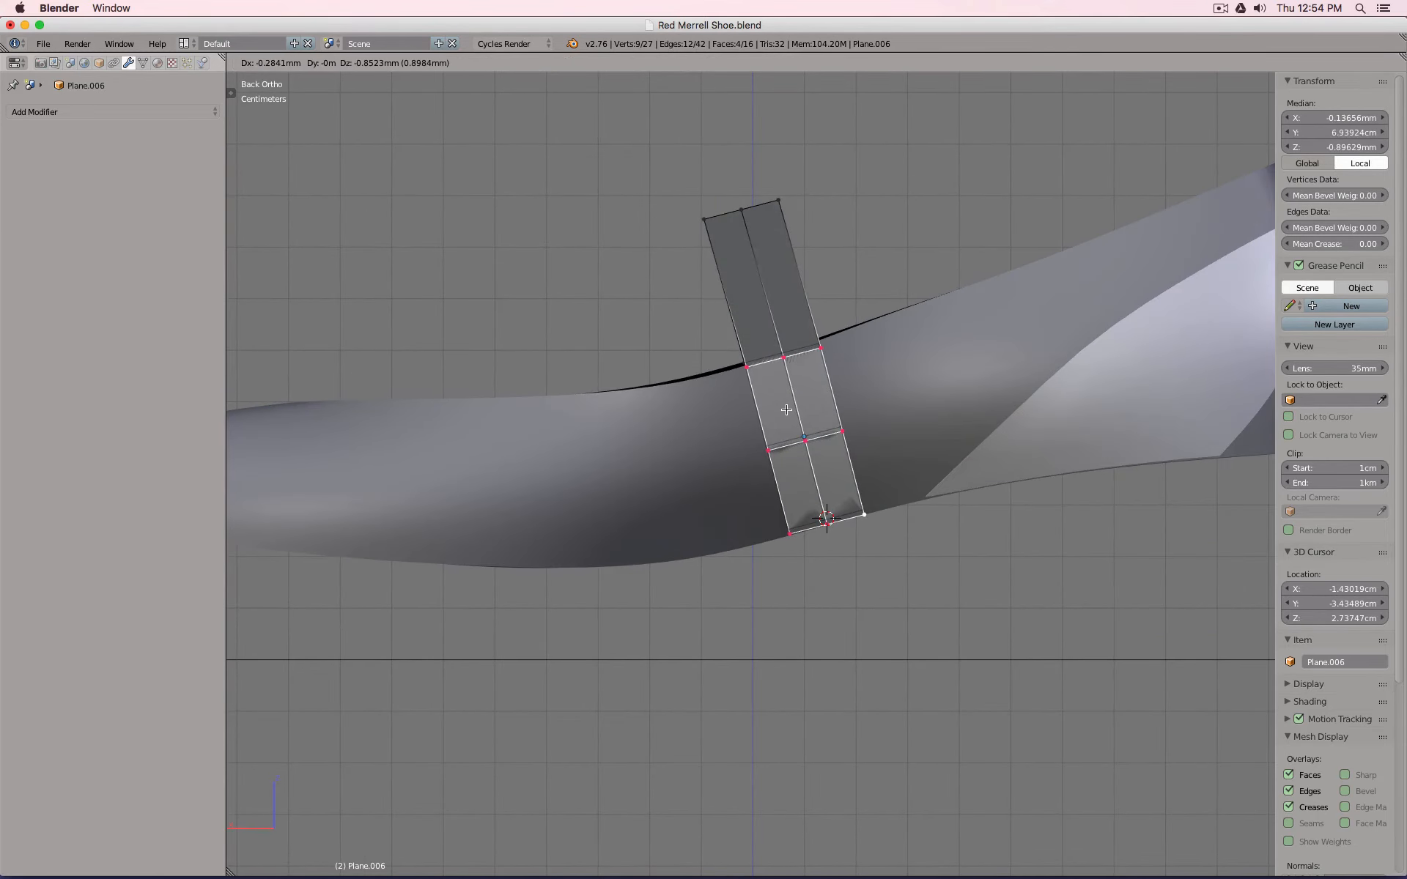
click(786, 410)
Move the heel-side bottom corner vertex of the opposite leg slightly up onto the upper's lower edge.
scroll(879, 528, up, 4)
right_click(844, 490)
key(g)
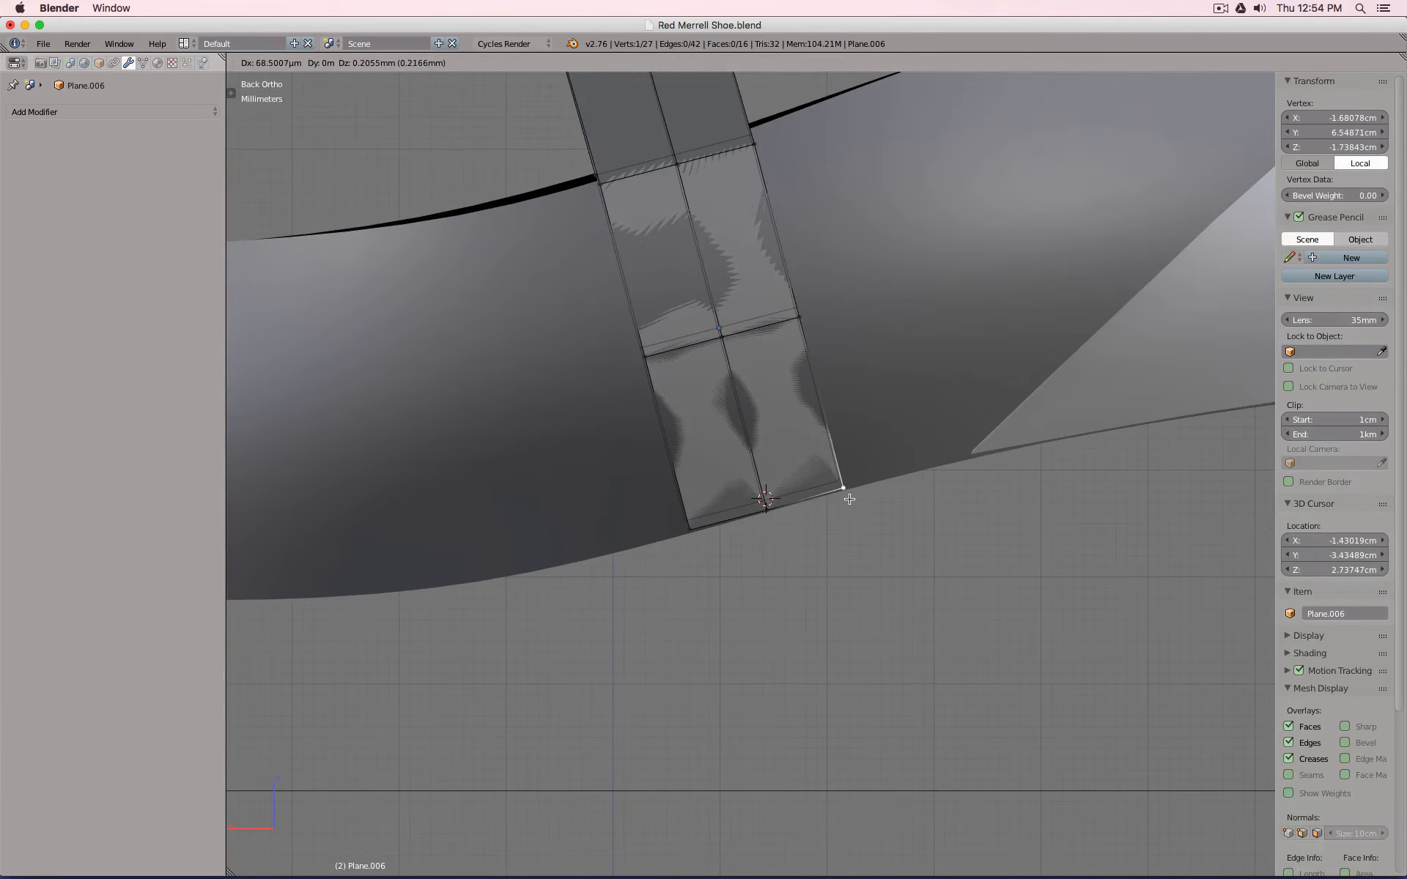
click(850, 499)
Turn off snapping and move the strap's top corner edge on the front-view side inward about 1.7 cm along local Y.
scroll(857, 482, down, 3)
middle_drag(865, 419, 711, 82)
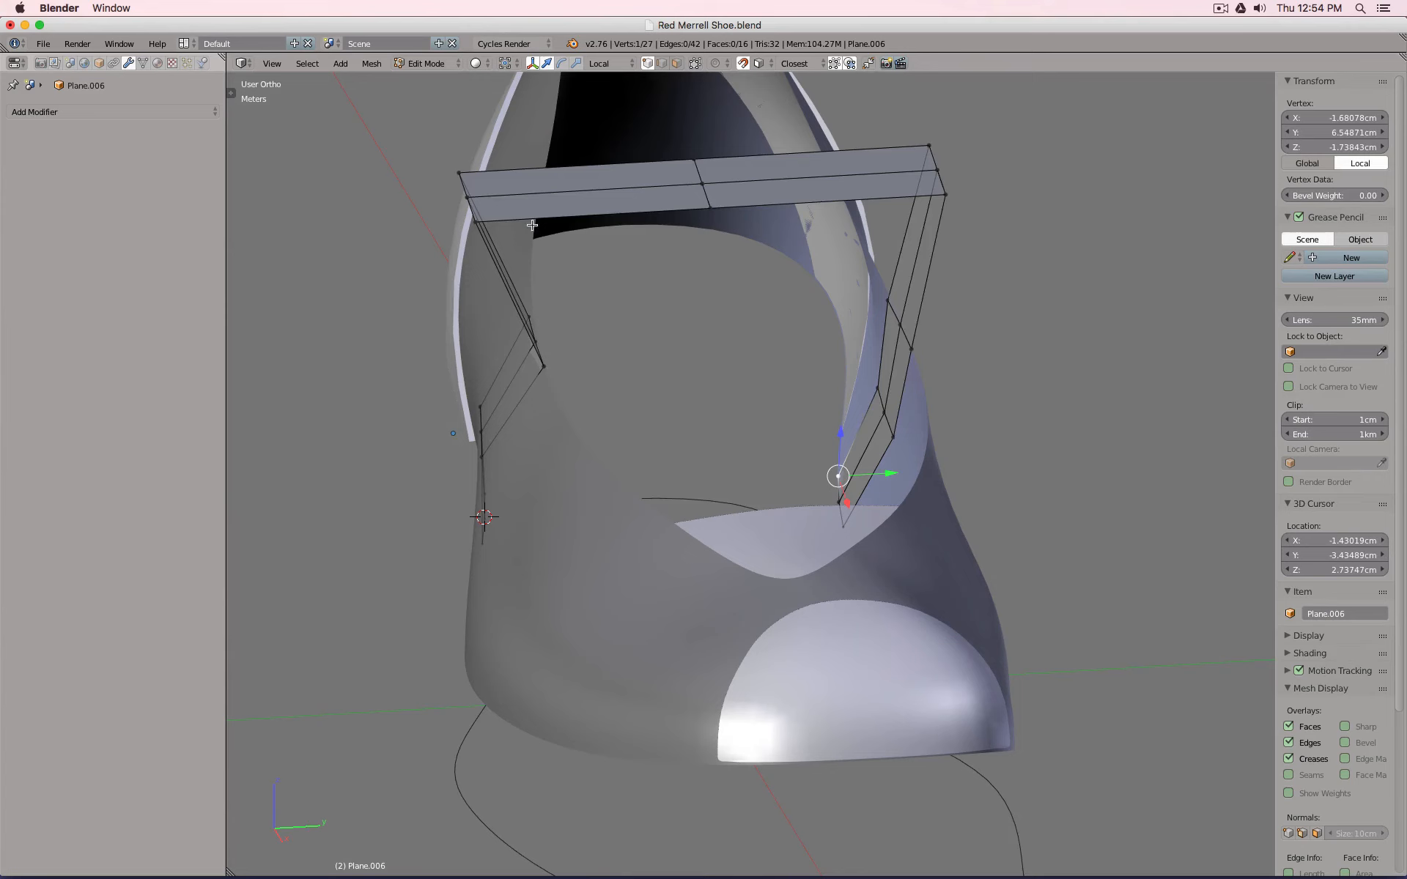
click(744, 63)
middle_drag(652, 229, 682, 215)
key(a)
key(b)
drag(473, 146, 591, 229)
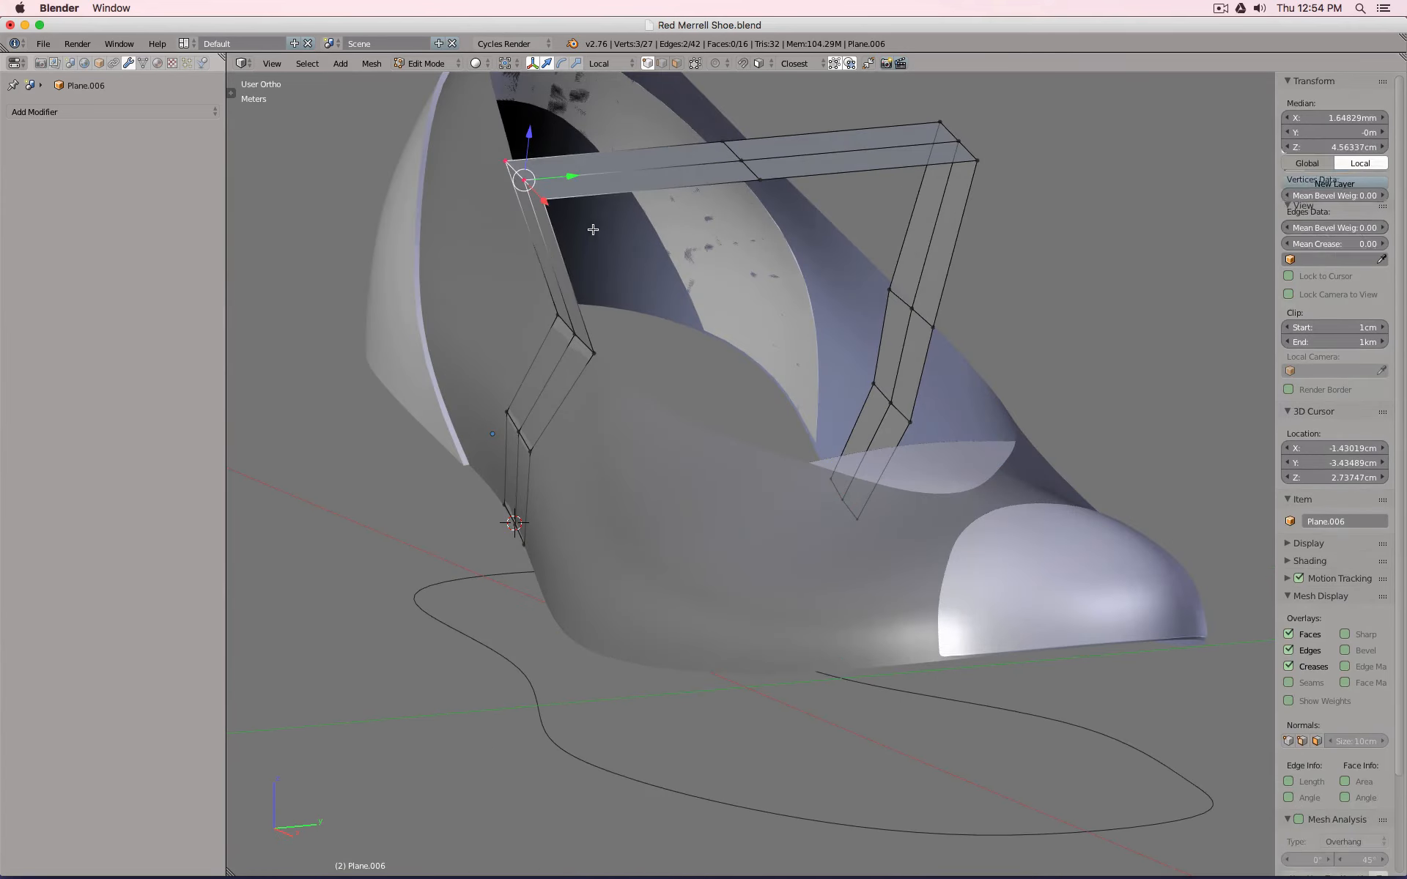
key(g)
key(y)
click(561, 324)
Move the strap's opposite top corner edge inward about 1.5 cm along local Y.
key(a)
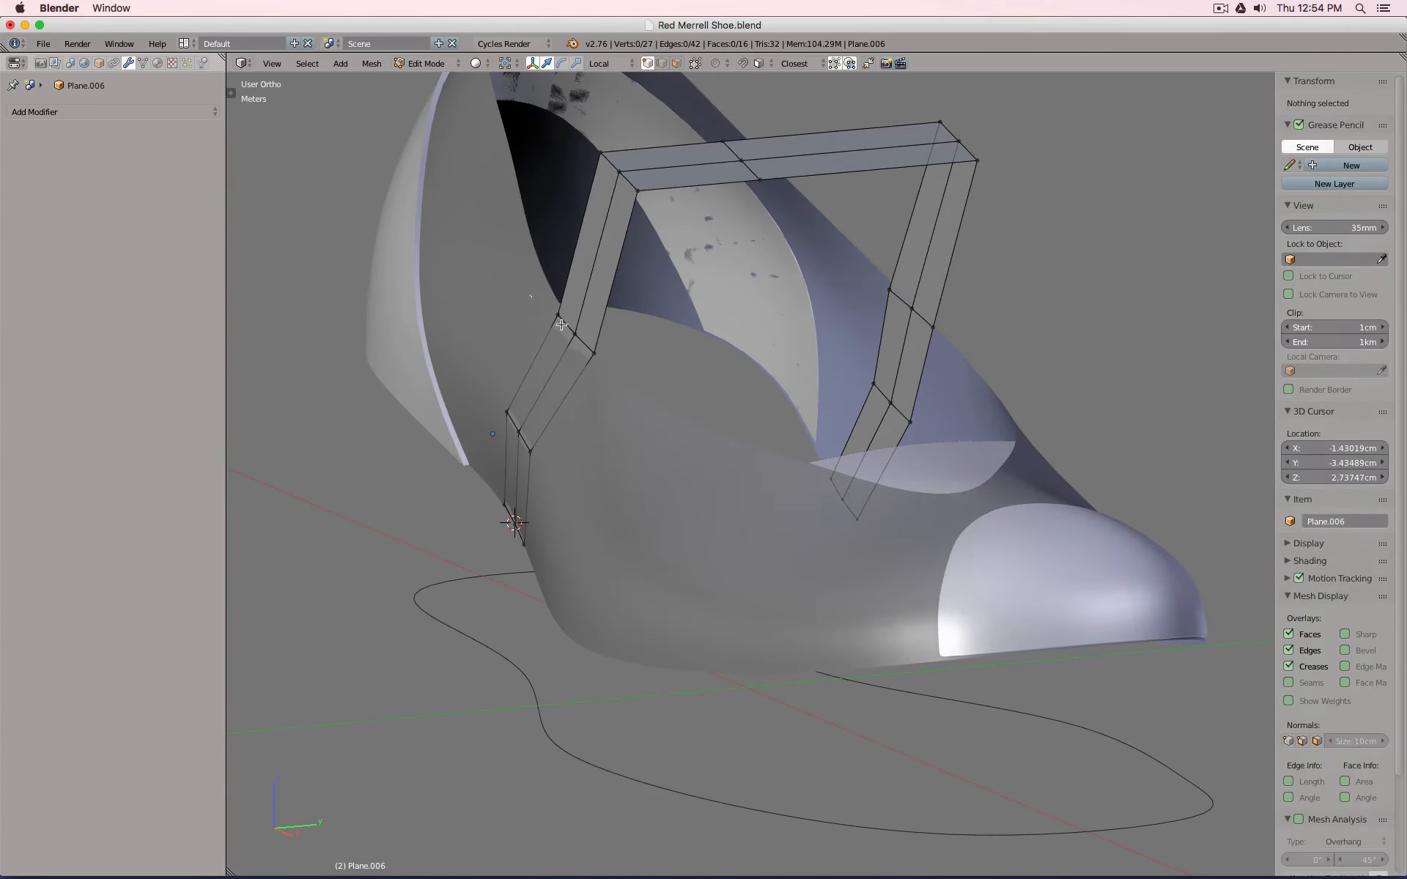
drag(561, 323, 623, 330)
mouse_move(622, 331)
middle_down()
mouse_move(966, 300)
mouse_move(941, 314)
middle_up()
key(a)
key(a)
key(b)
drag(864, 113, 946, 220)
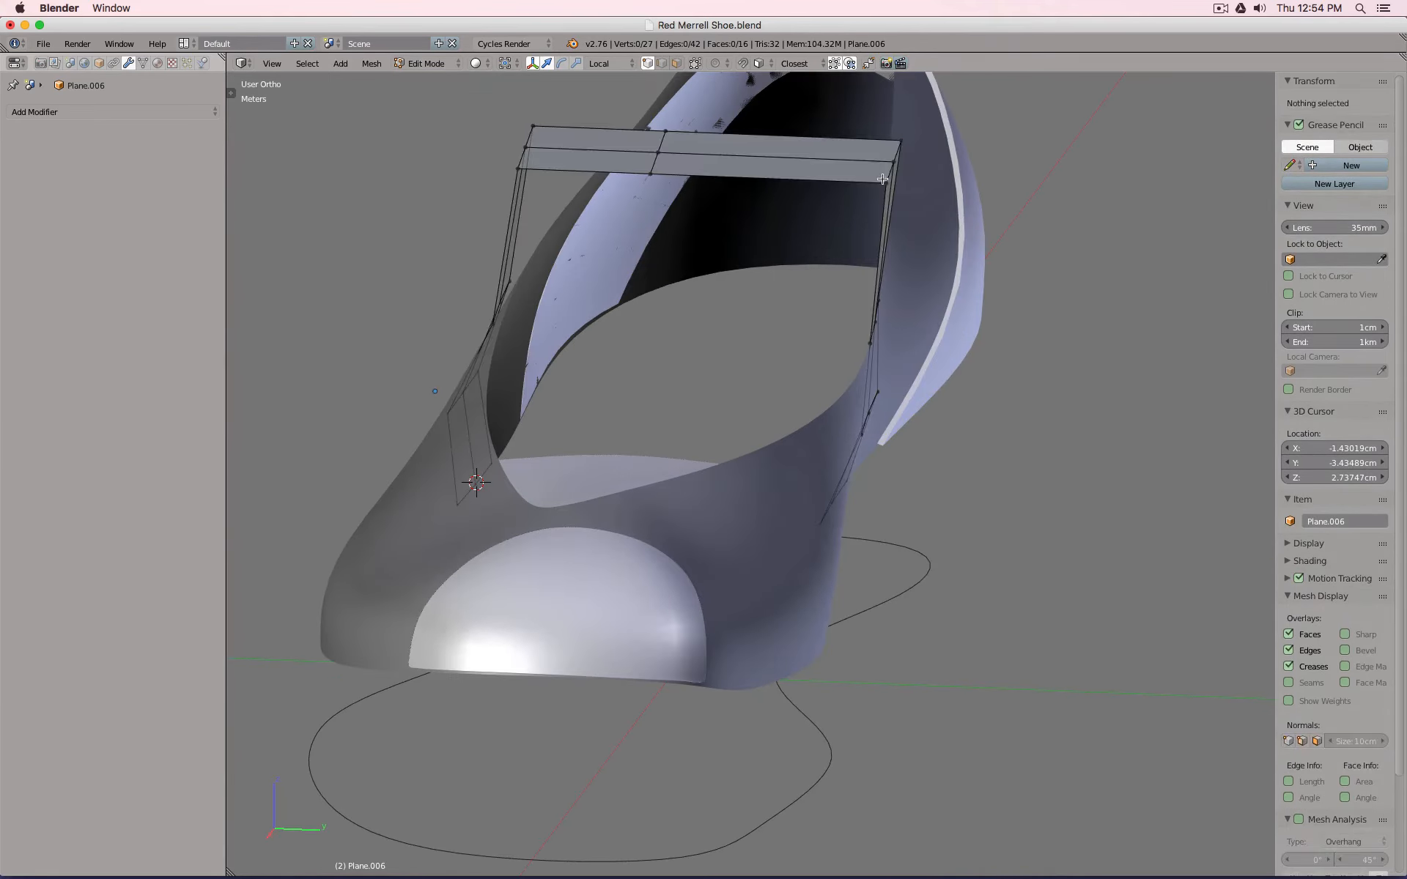
key(g)
key(y)
key(y)
click(846, 178)
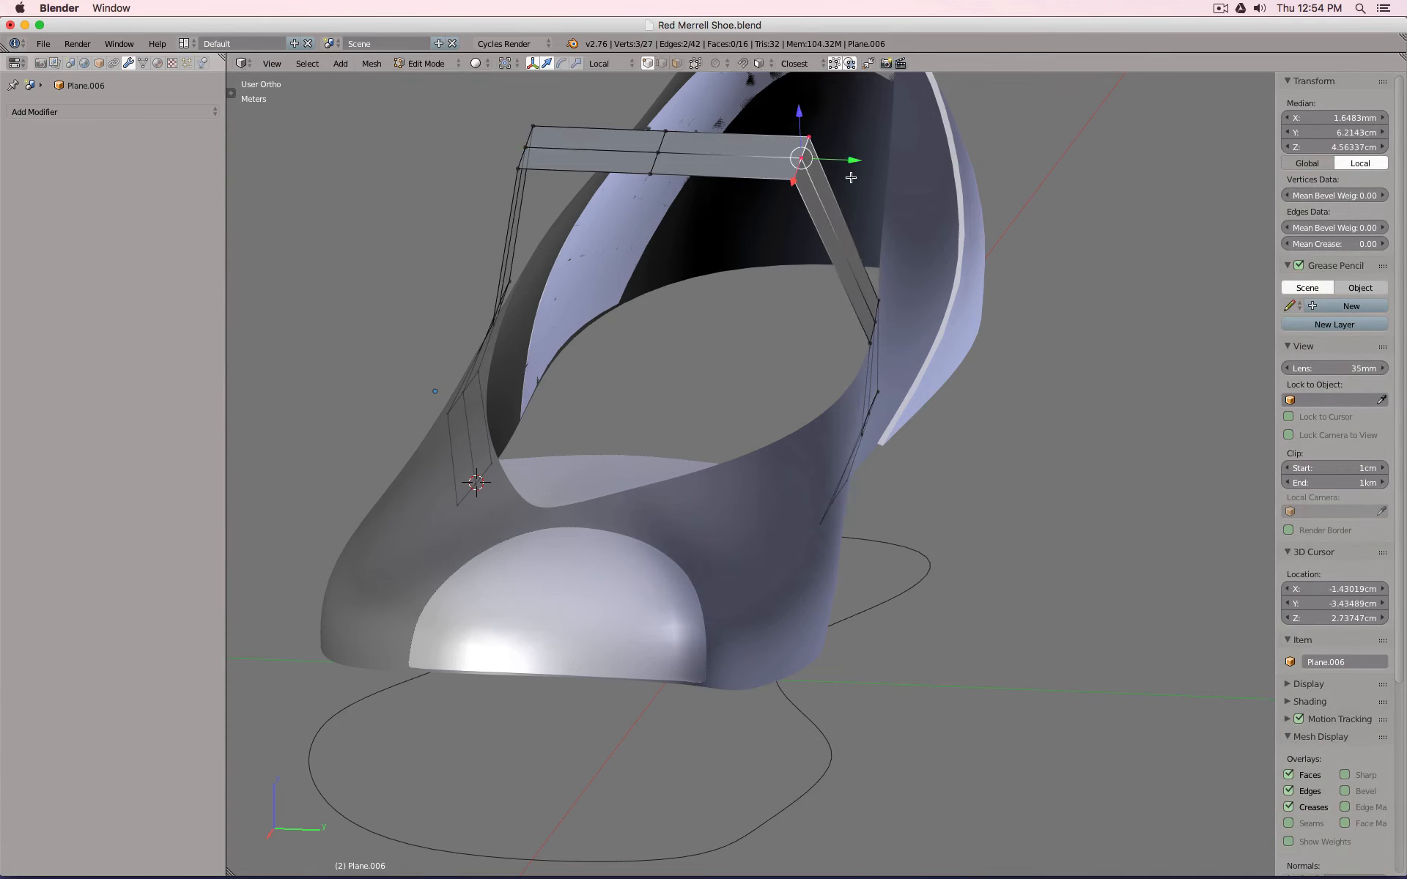
Lower the strap's two top corner edges along local Z by about 8 mm and 7 mm to arch the strap.
key(a)
key(b)
drag(487, 108, 527, 143)
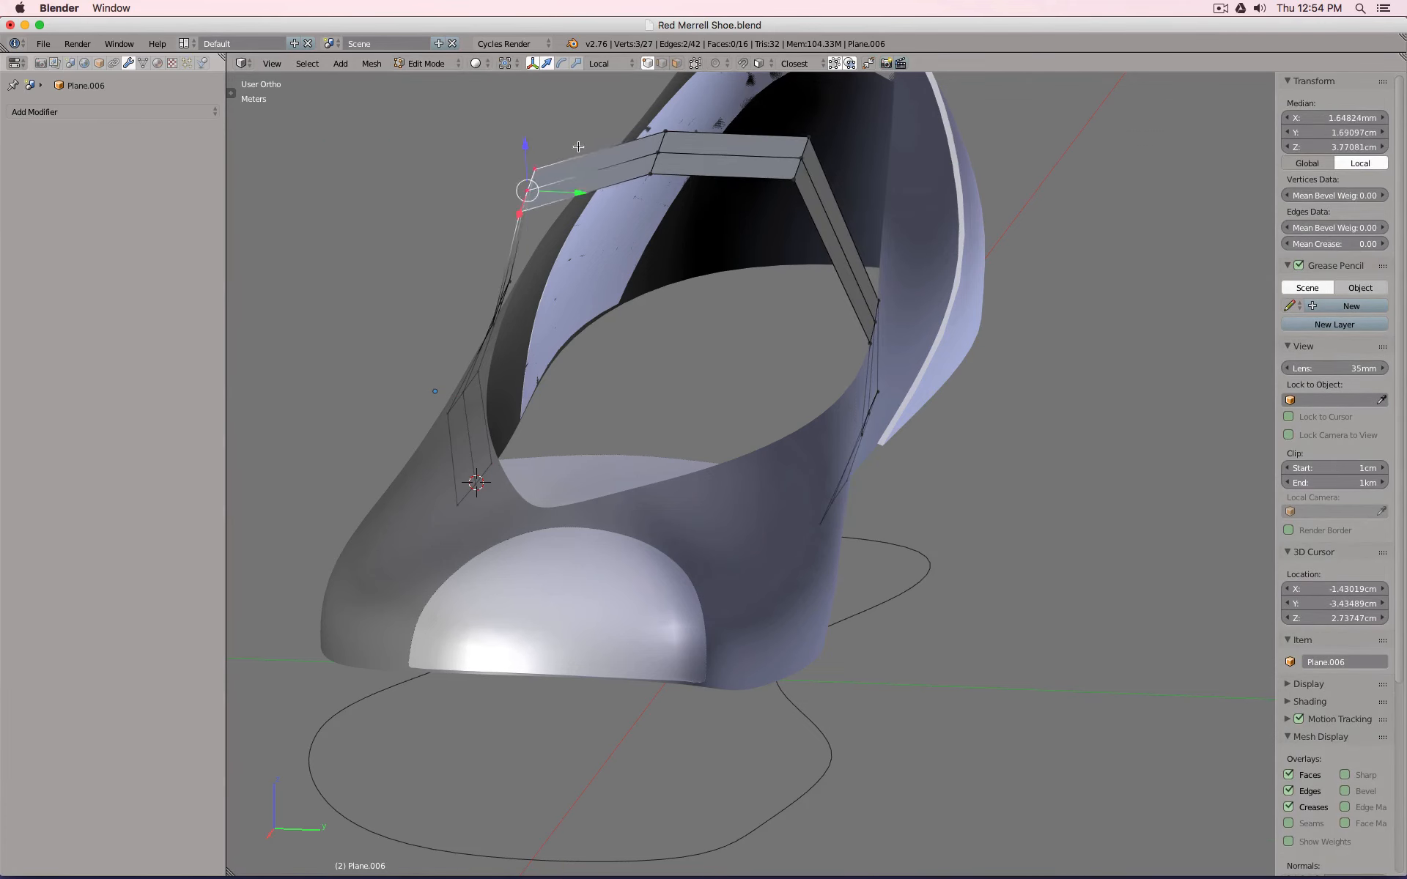
key(a)
key(b)
drag(766, 111, 805, 143)
click(806, 143)
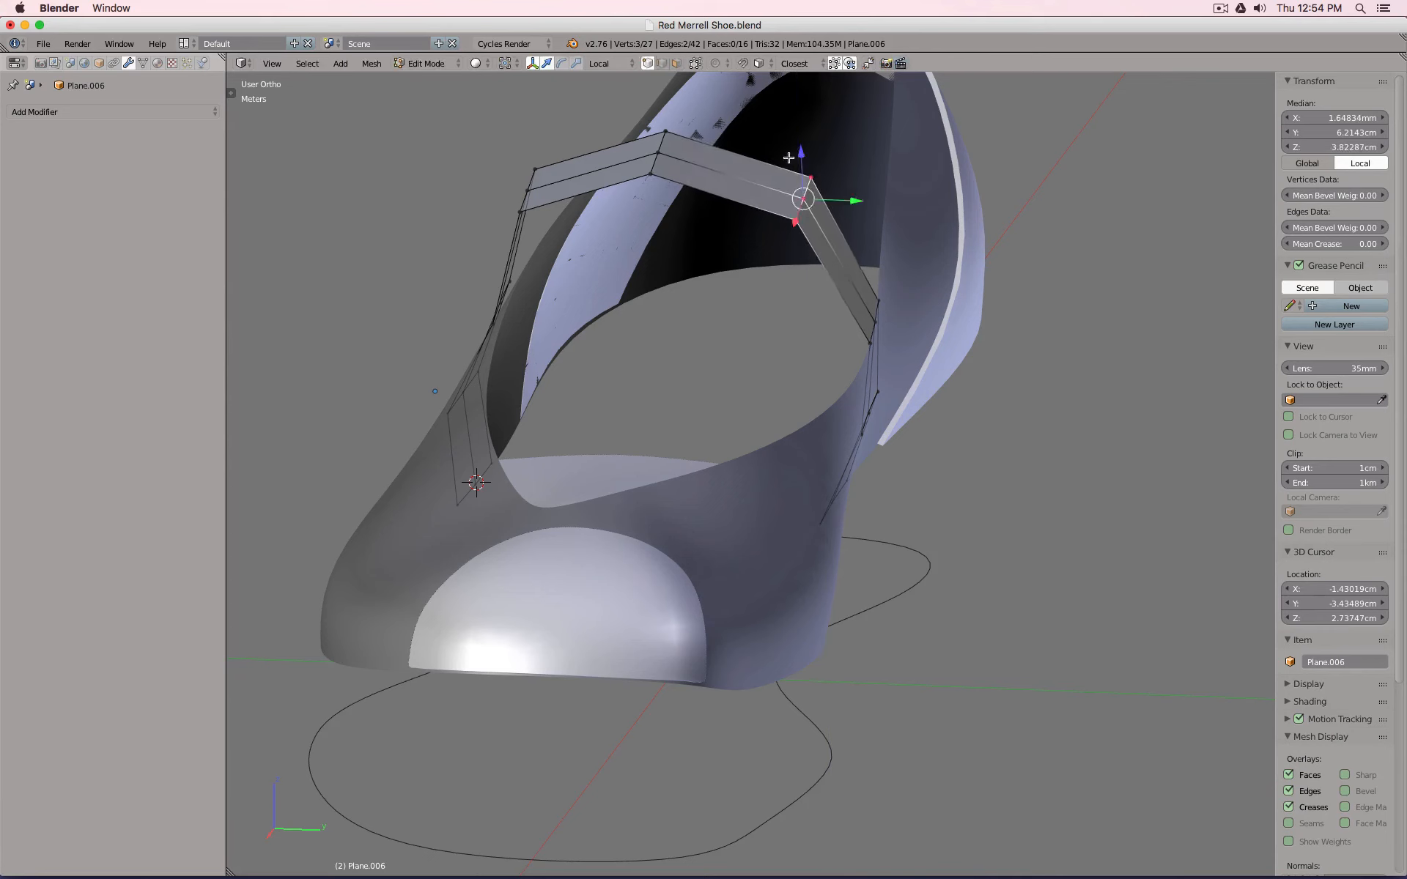
key(a)
middle_drag(534, 191, 613, 187)
Add a Subdivision Surface modifier to the strap with 2 view subdivisions.
key(Tab)
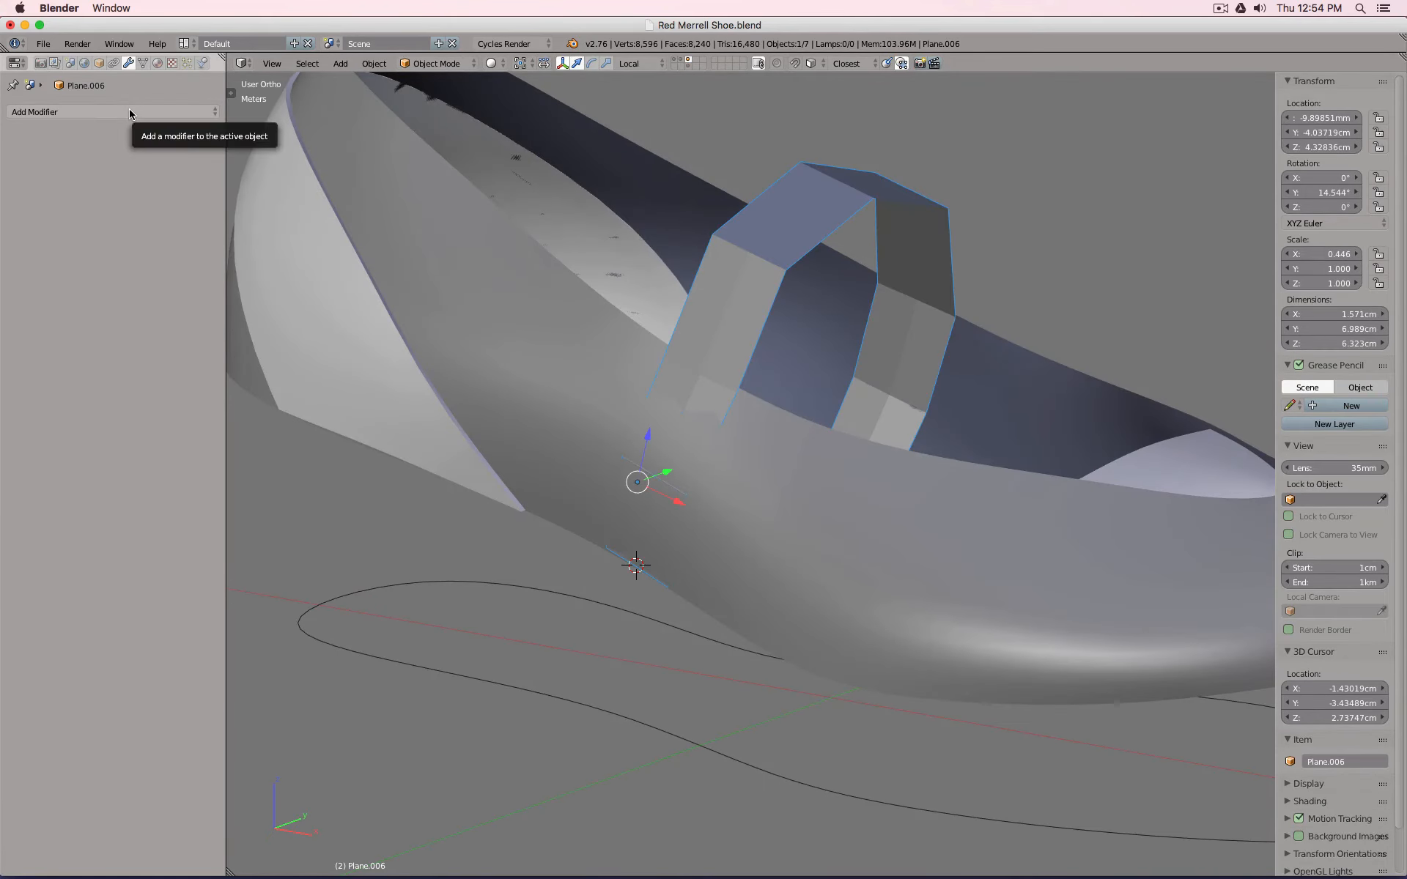
click(198, 113)
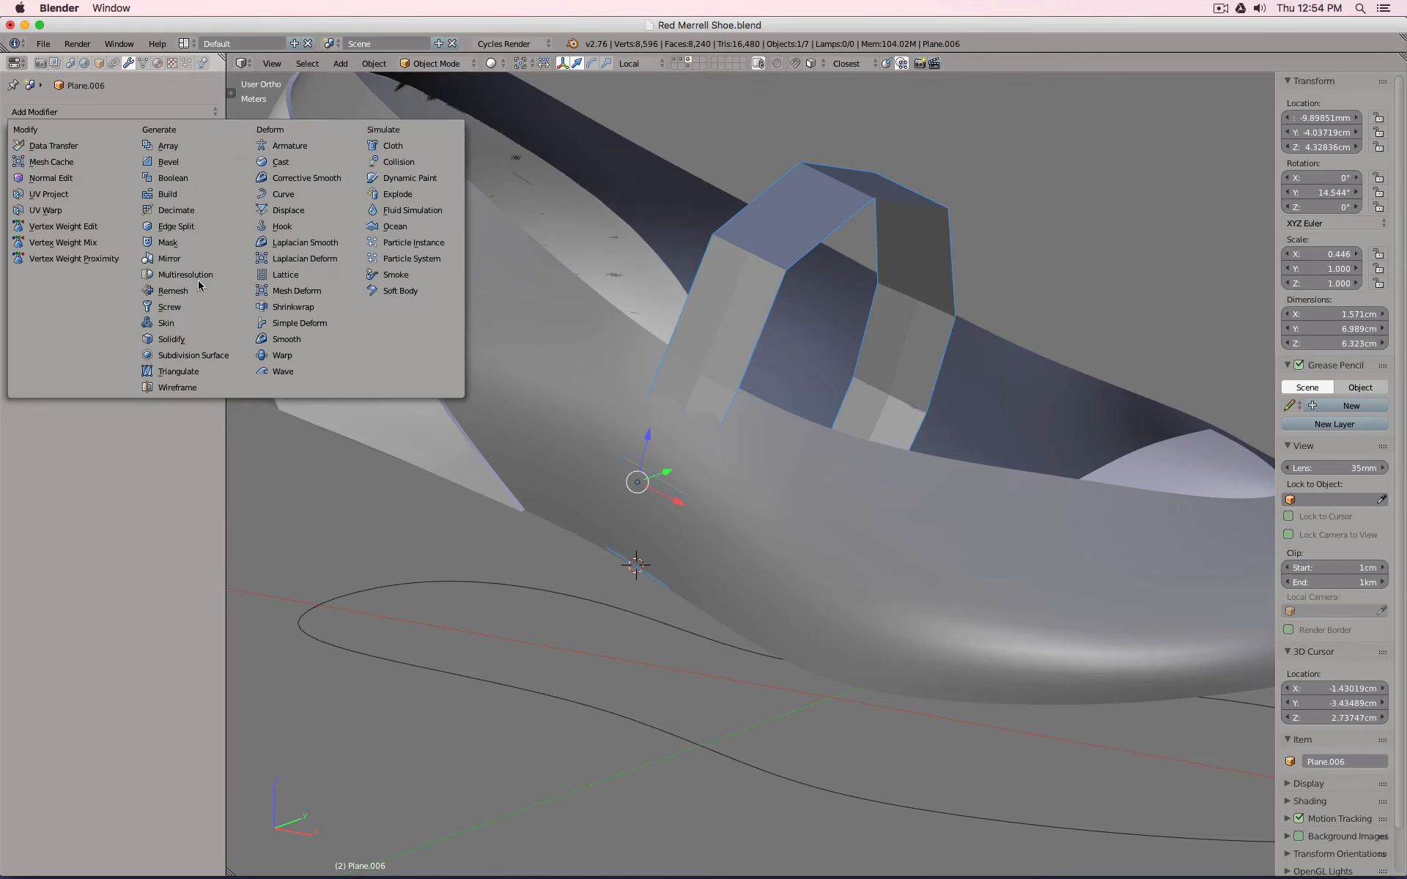
click(195, 354)
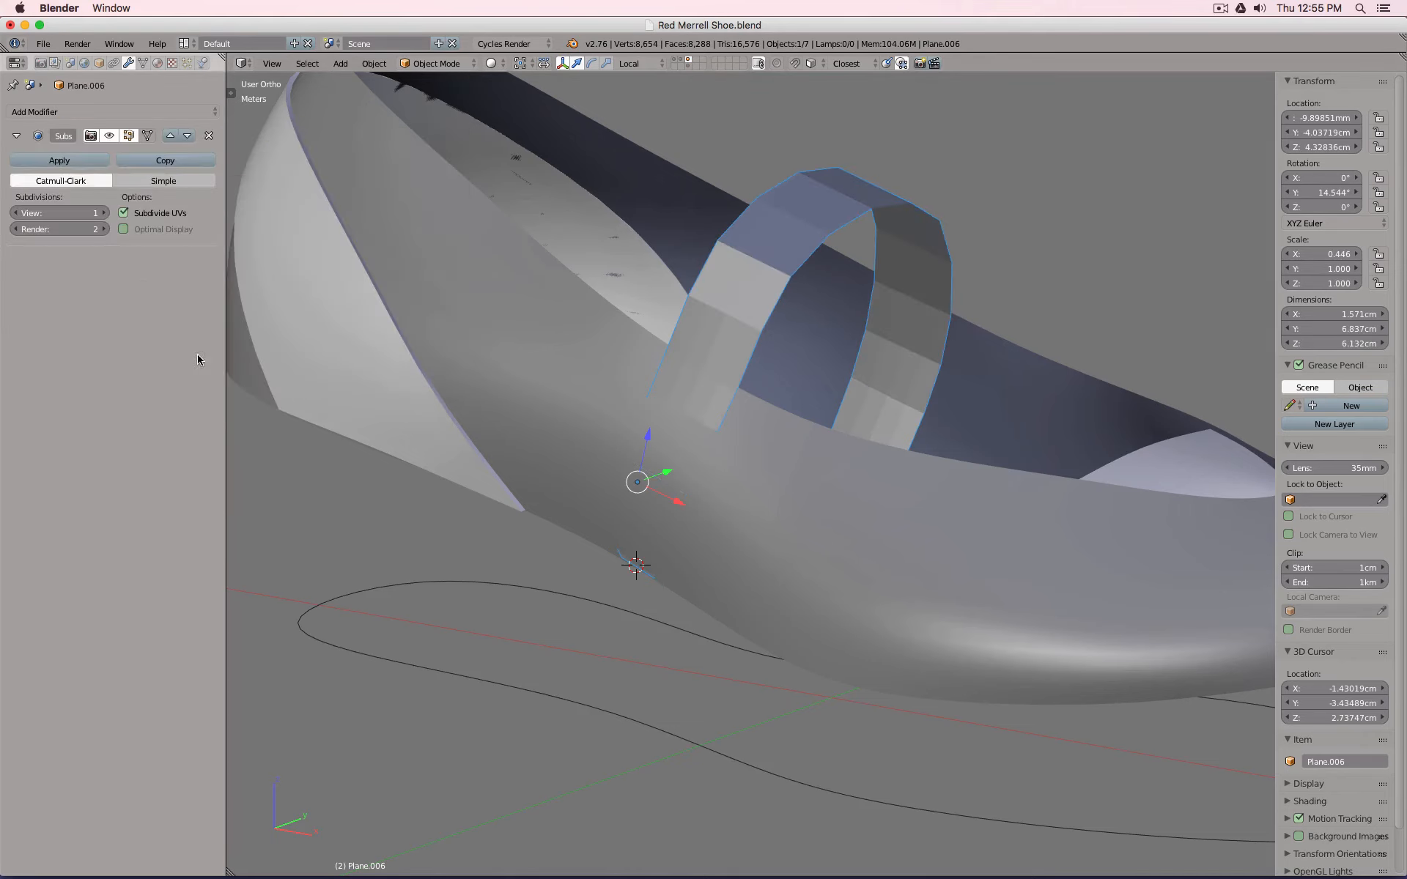
click(104, 214)
middle_drag(1080, 430, 650, 290)
Add a centred crosswise loop cut to each of the two lower segments of the strap's front-view-side leg.
key(Tab)
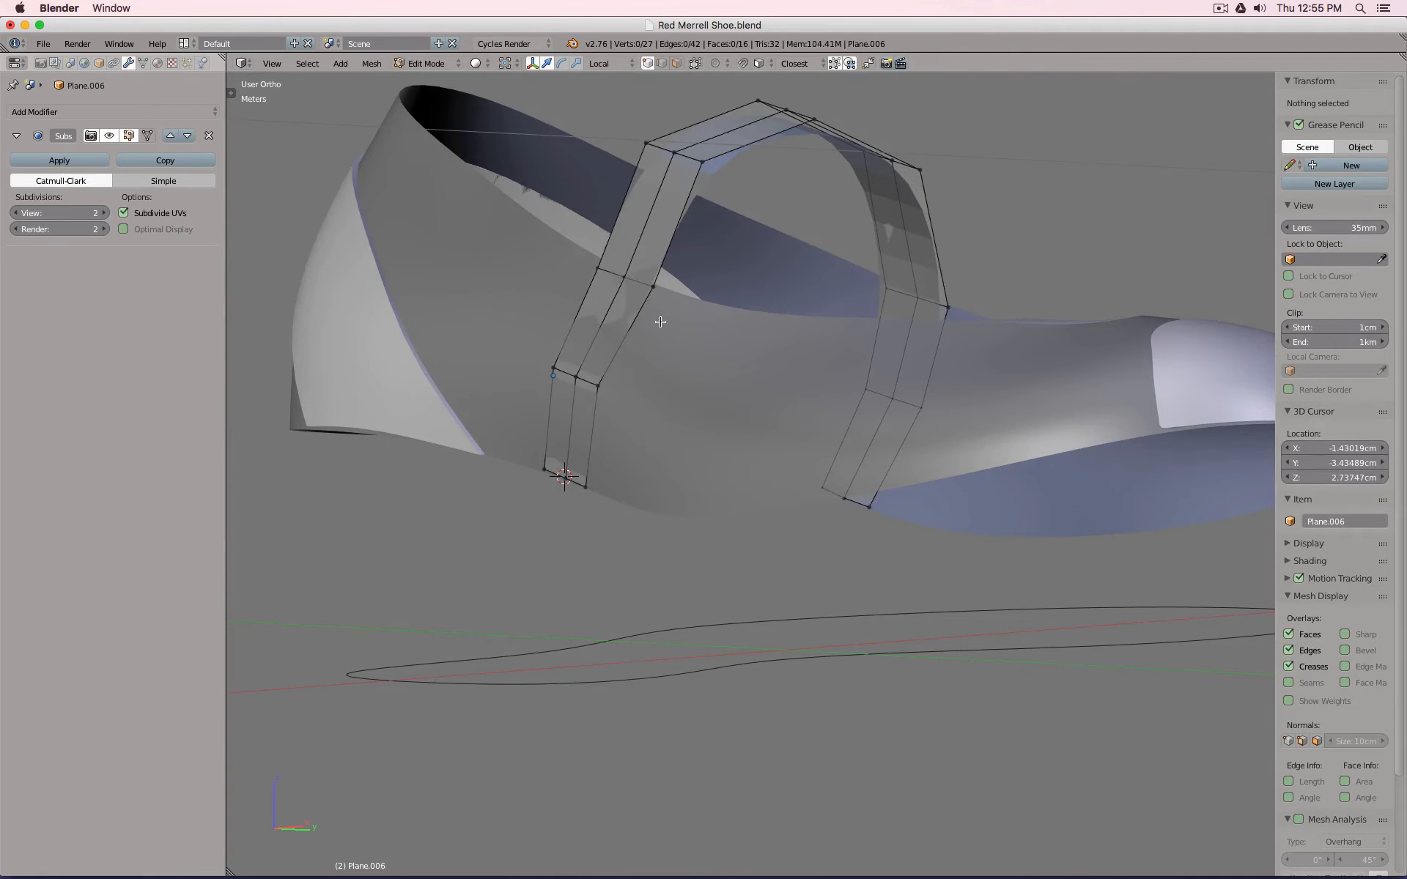
key(ctrl+r)
click(617, 357)
click(618, 357)
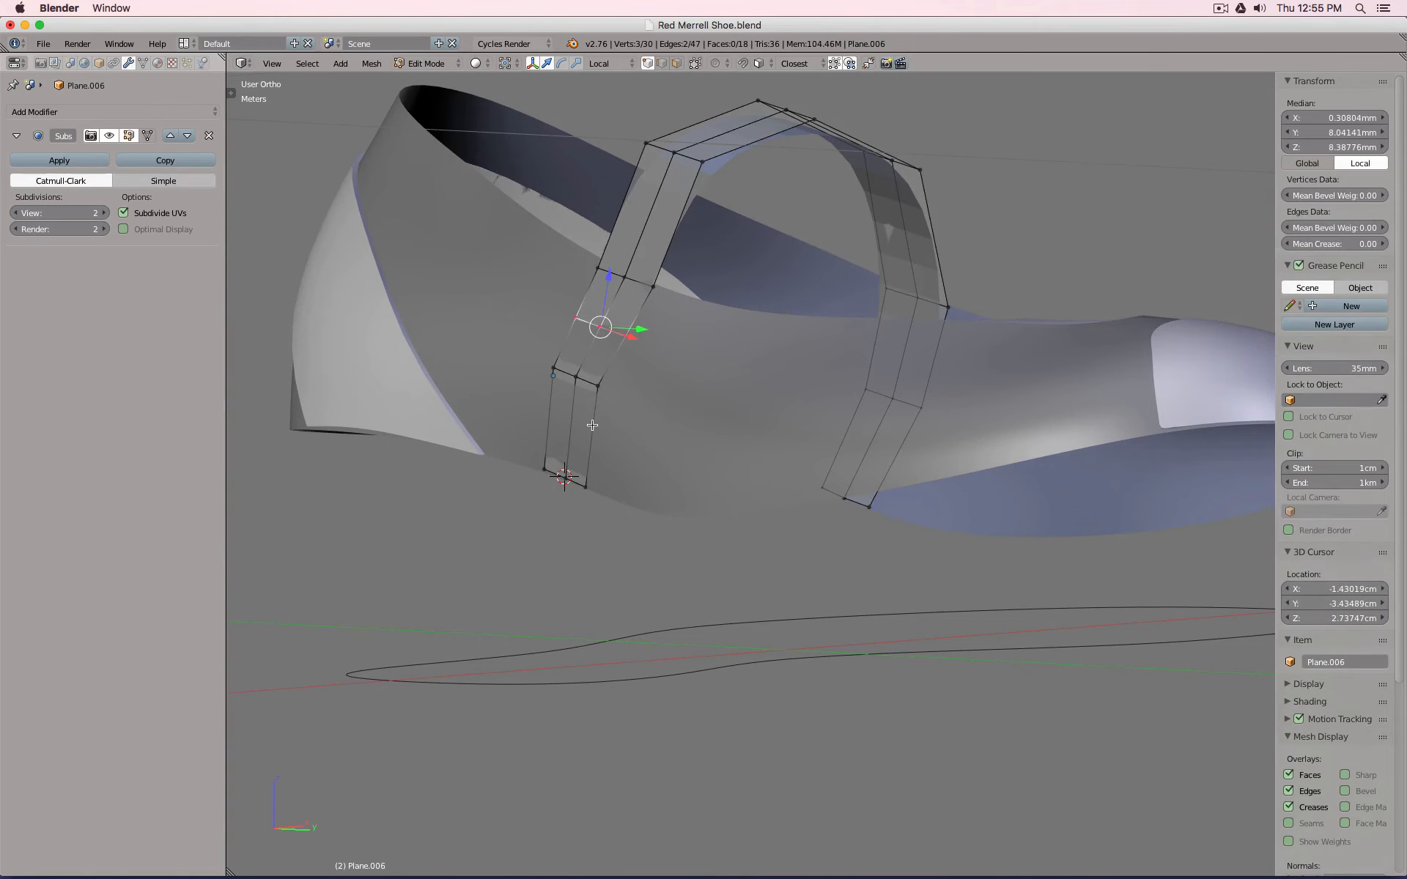
key(ctrl+r)
click(592, 425)
click(592, 425)
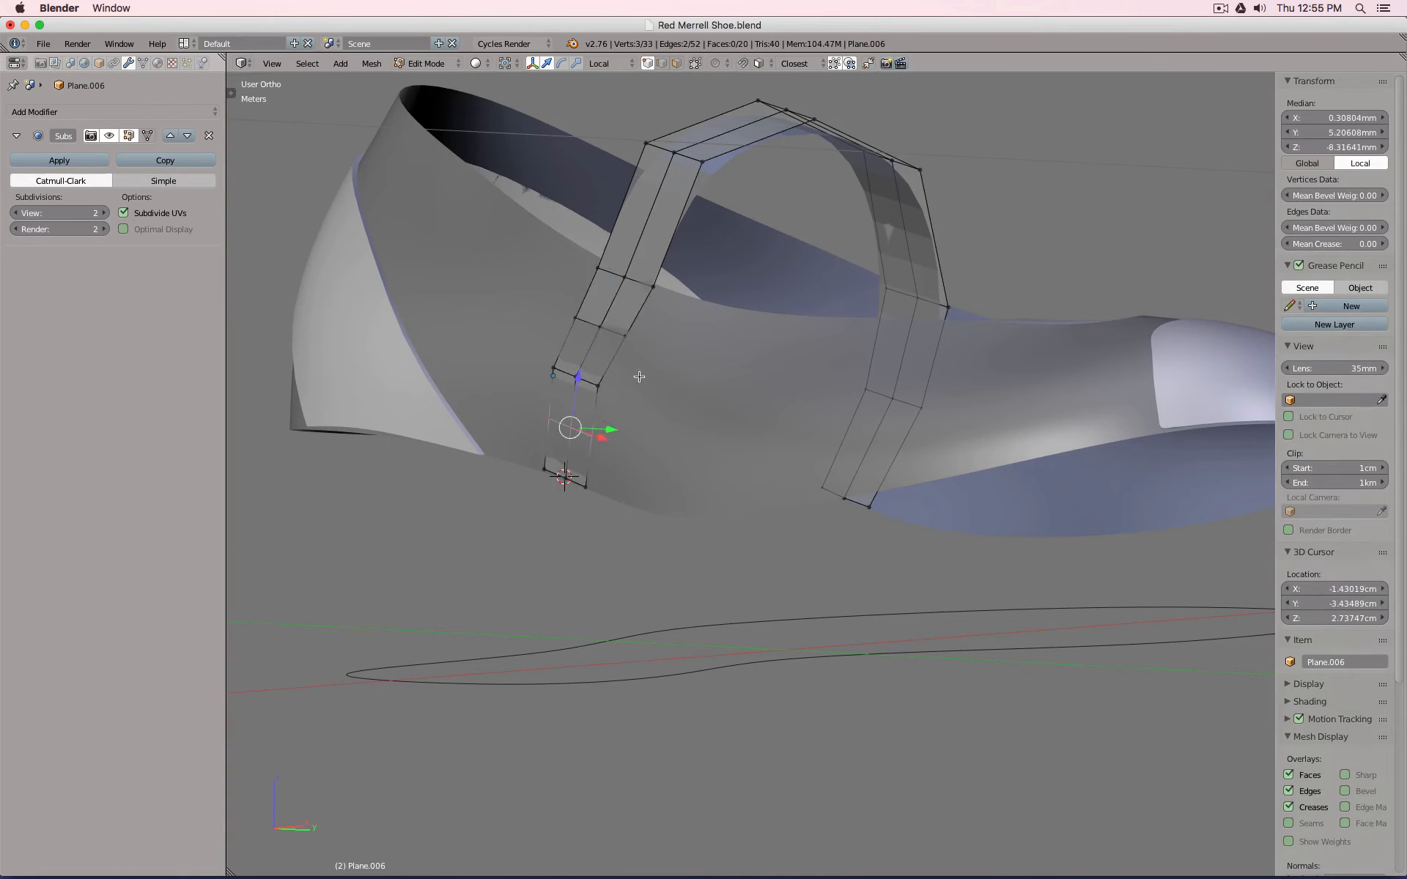
Turn snapping back on and snap the front-view-side leg's new edge loops onto the upper's surface.
click(759, 65)
click(761, 126)
middle_drag(664, 433, 806, 439)
right_click(820, 390)
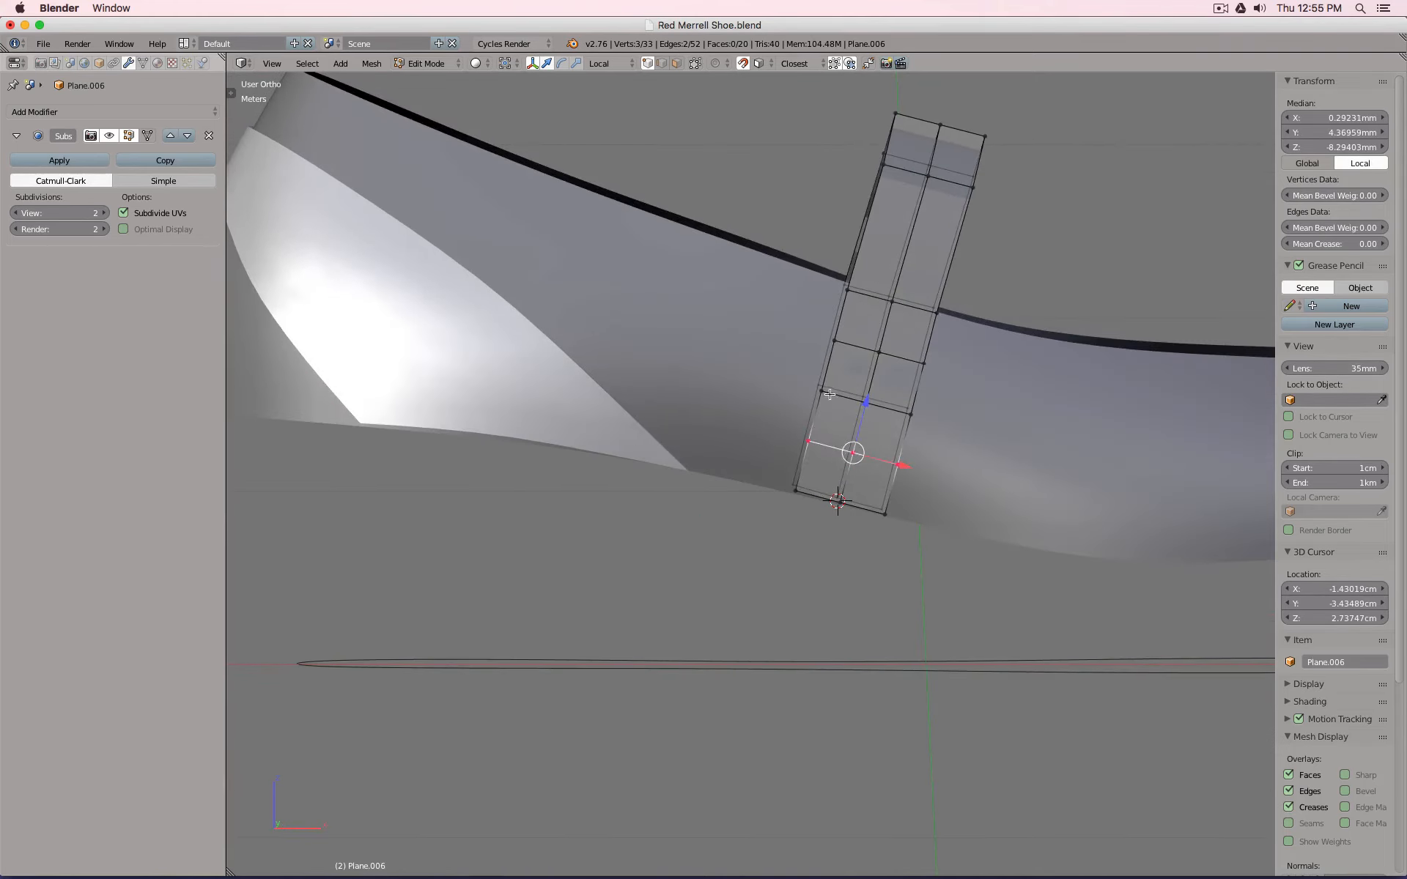
ctrl+right_click(842, 346)
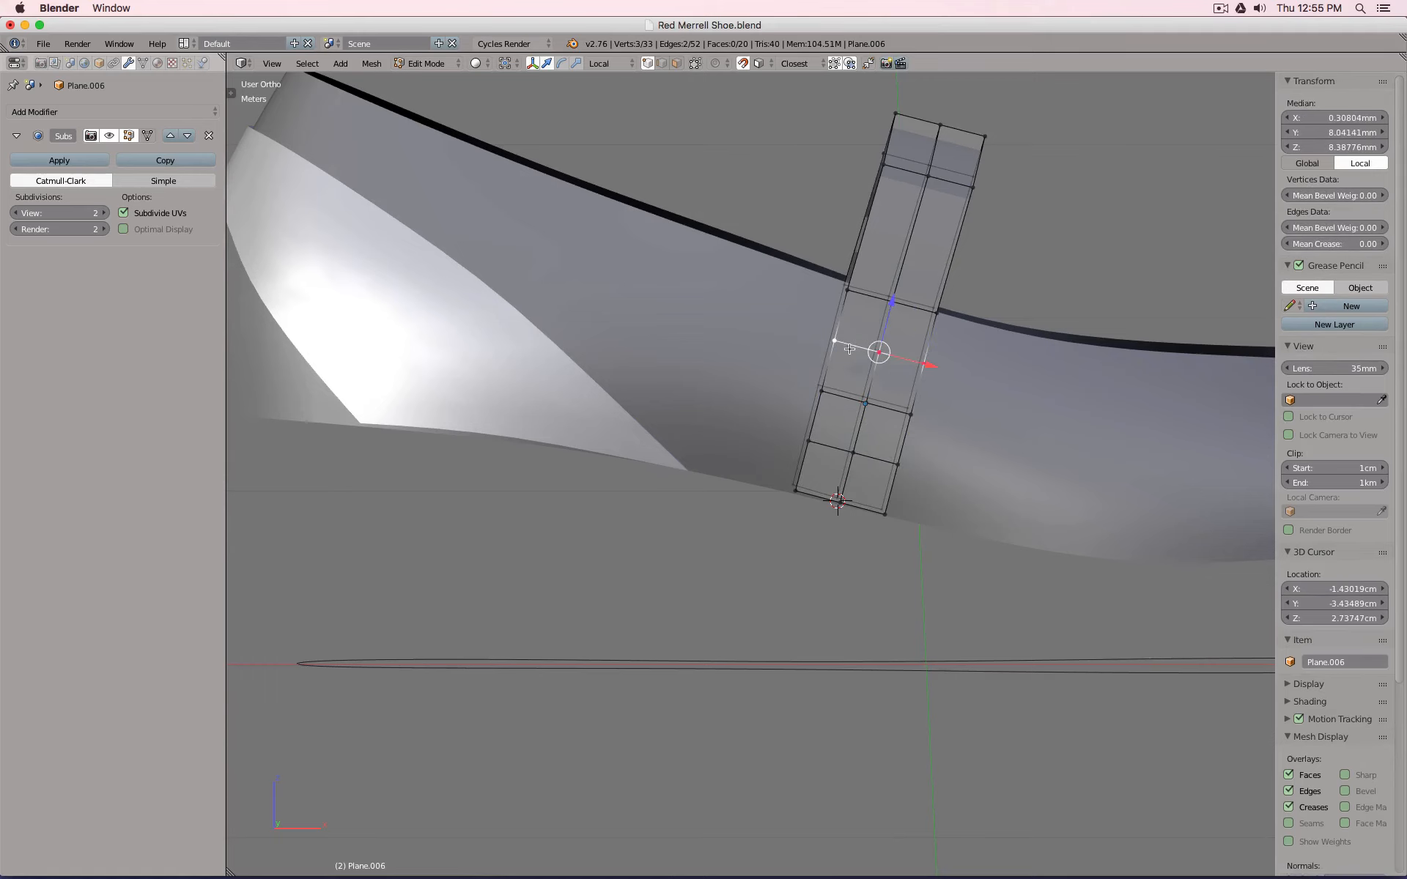
key(g)
click(890, 372)
right_click(866, 296)
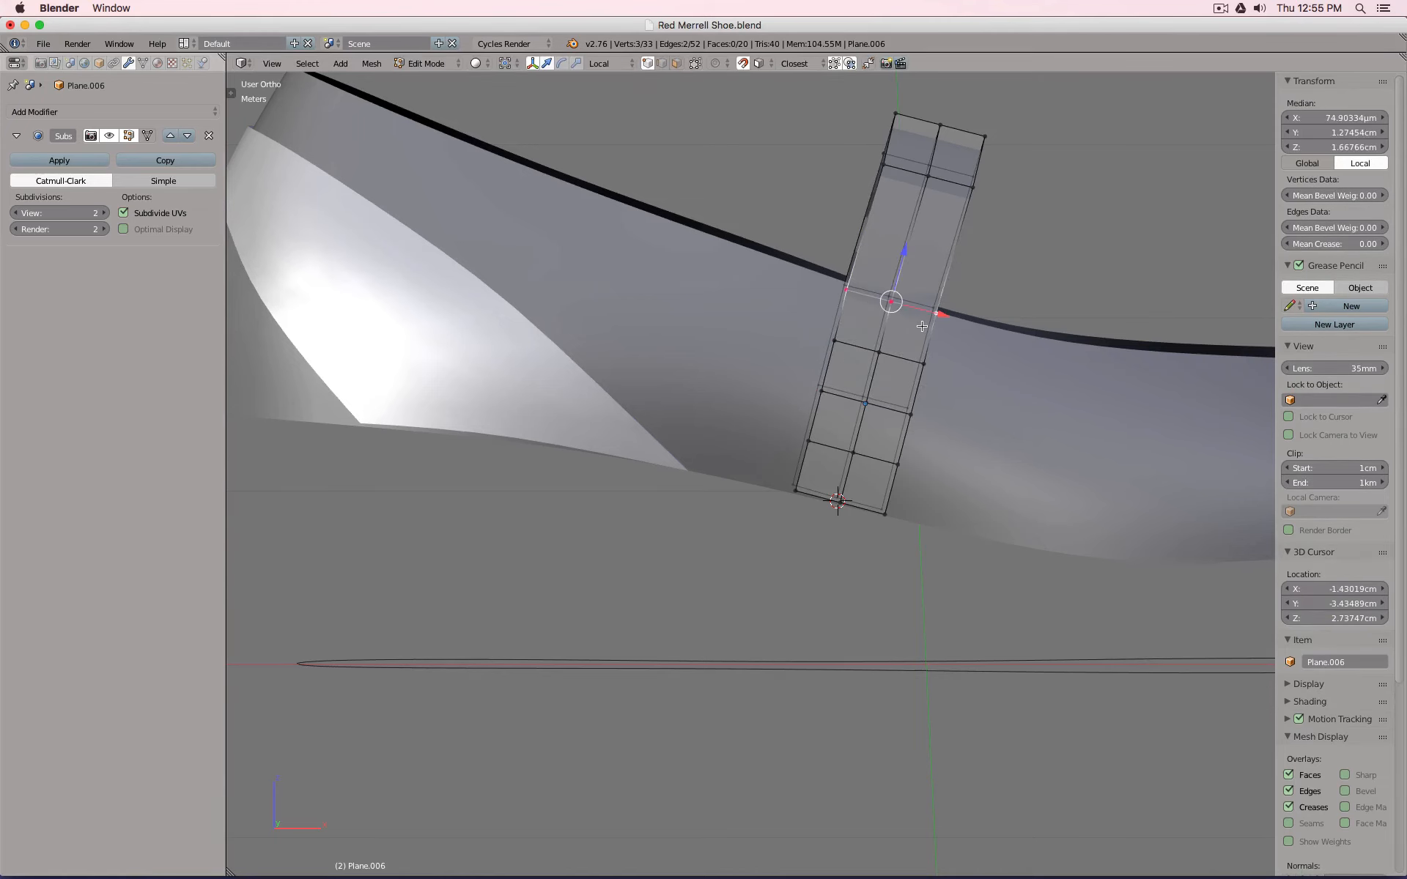
Add a centred crosswise loop cut to each of the two lower segments of the strap's opposite leg.
middle_drag(956, 349, 844, 377)
key(ctrl+r)
click(800, 372)
right_click(800, 371)
key(ctrl+r)
click(851, 456)
key(b)
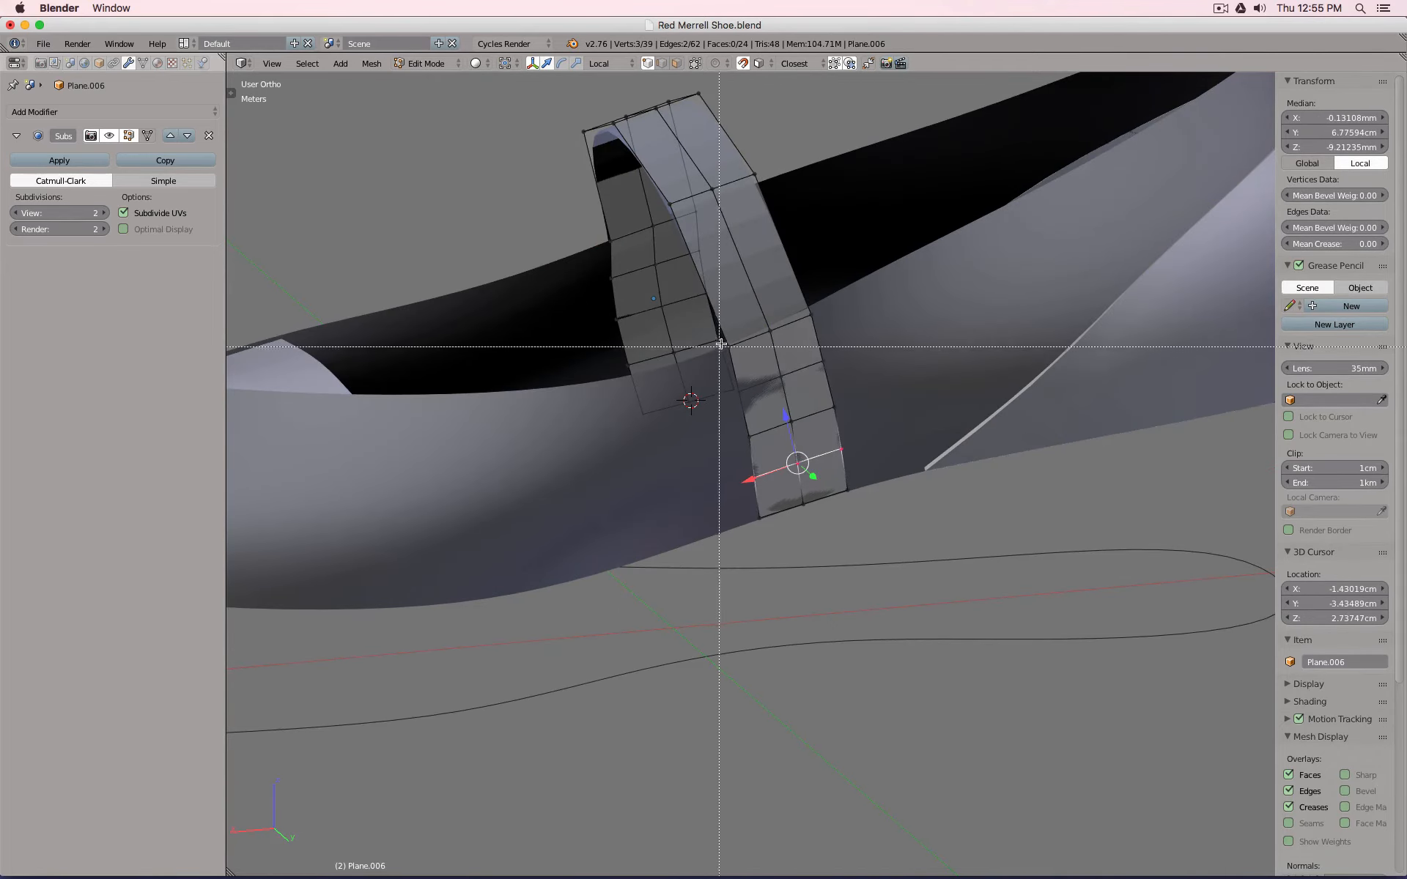
Select all vertices of the strap's opposite lower leg, snap them onto the upper's surface from the back view, and disable snapping.
drag(737, 377, 850, 525)
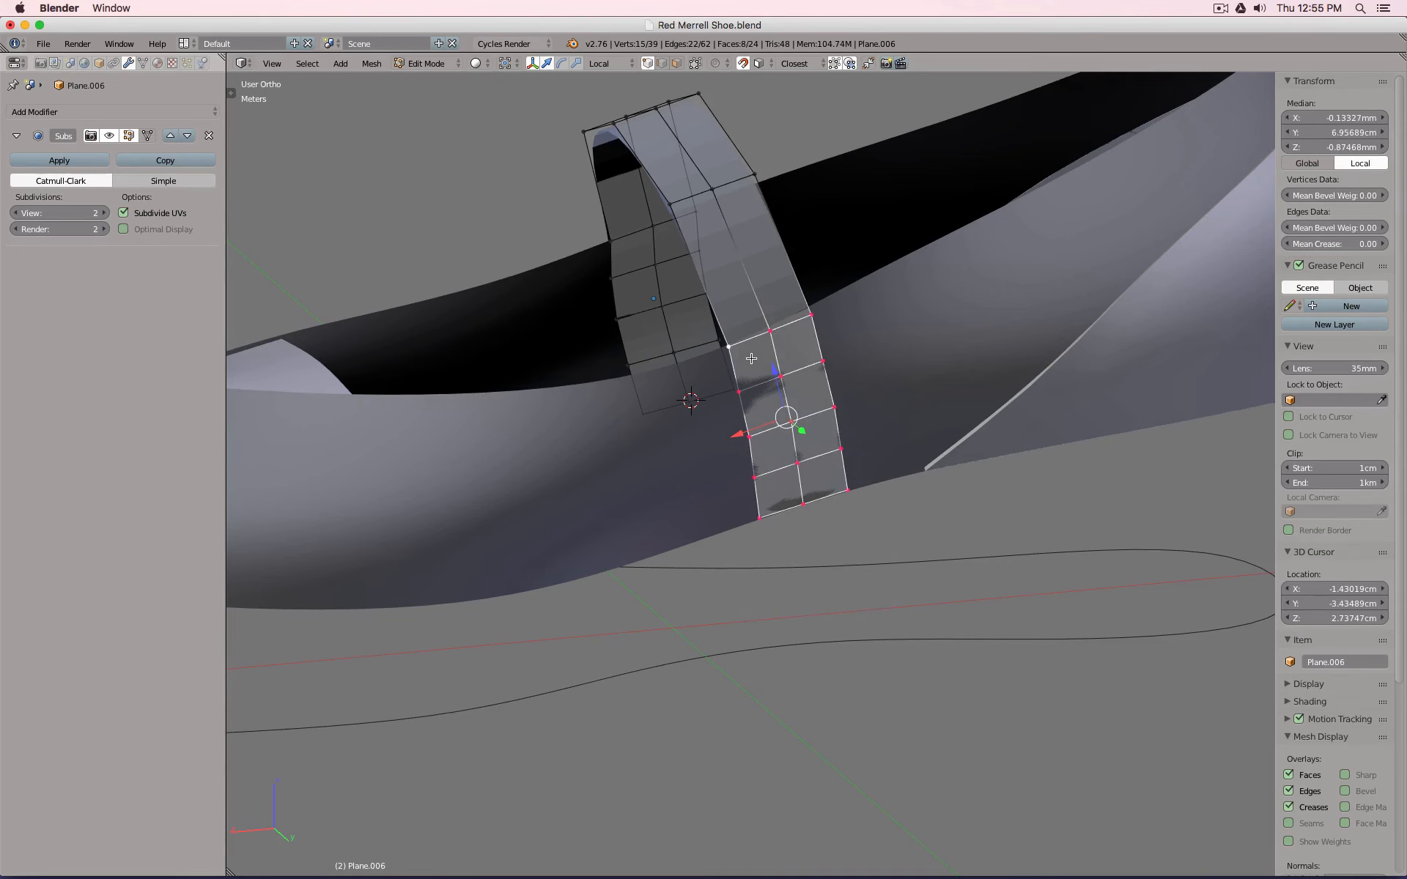
key(KP_3)
key(ctrl+KP_1)
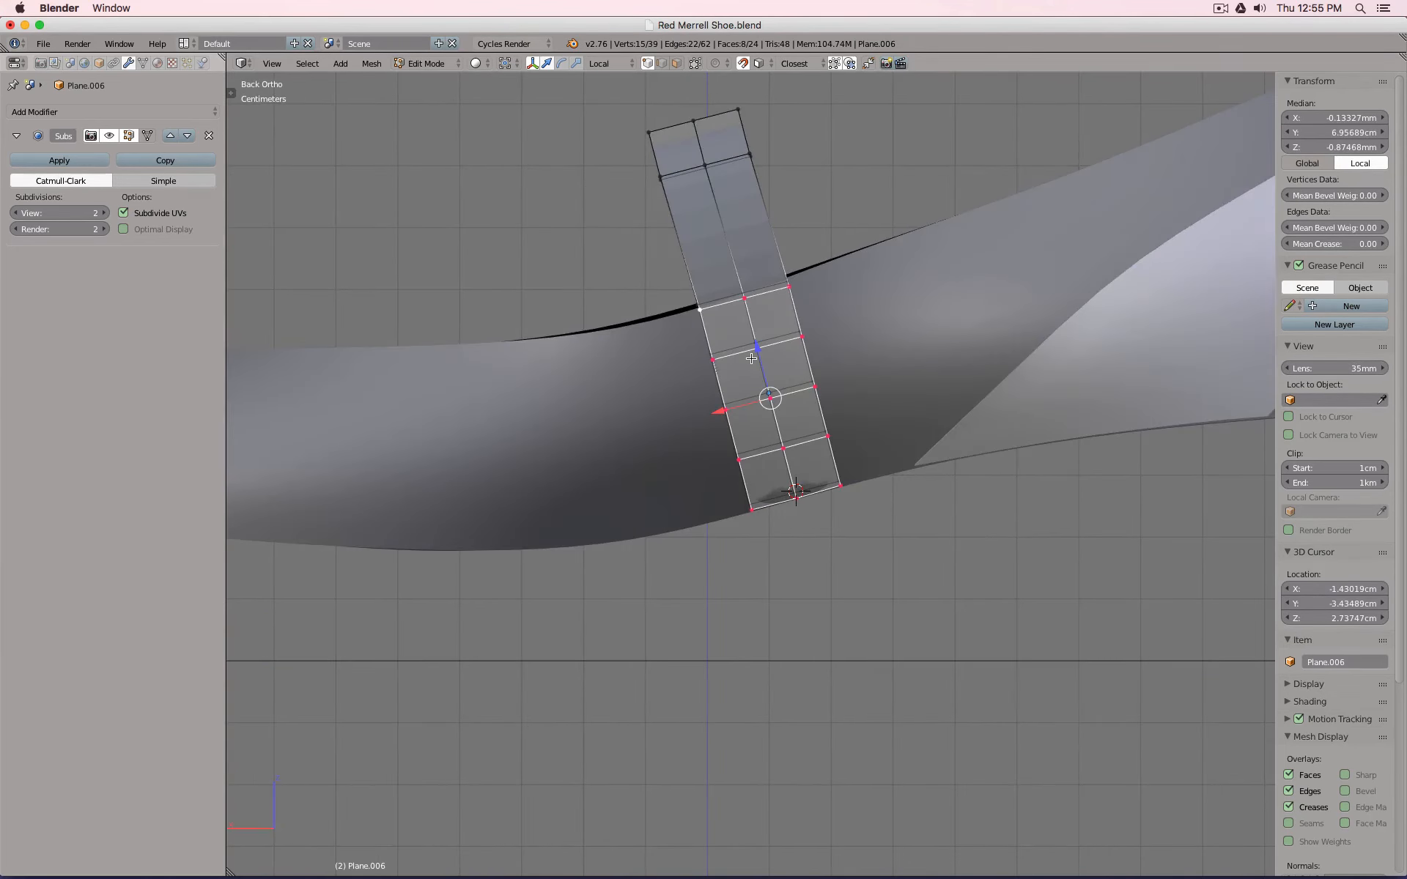
key(g)
click(751, 358)
middle_drag(807, 430, 712, 470)
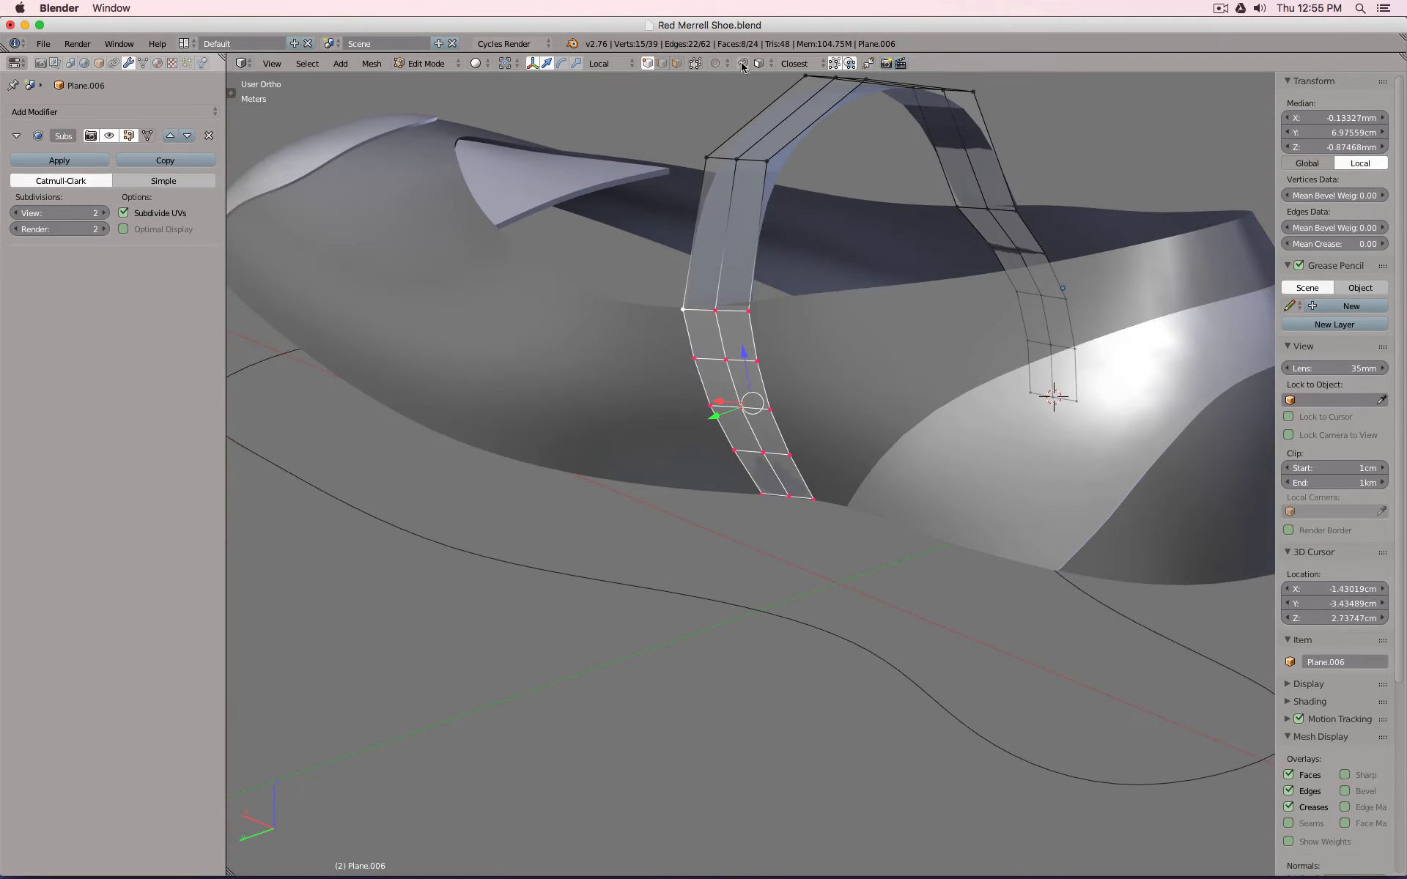
middle_drag(843, 360, 1063, 364)
Move the edge loop where the strap's opposite leg meets the opening outward about 0.4 mm along local Y.
key(Tab)
key(Tab)
middle_drag(984, 319, 941, 297)
right_click(889, 292)
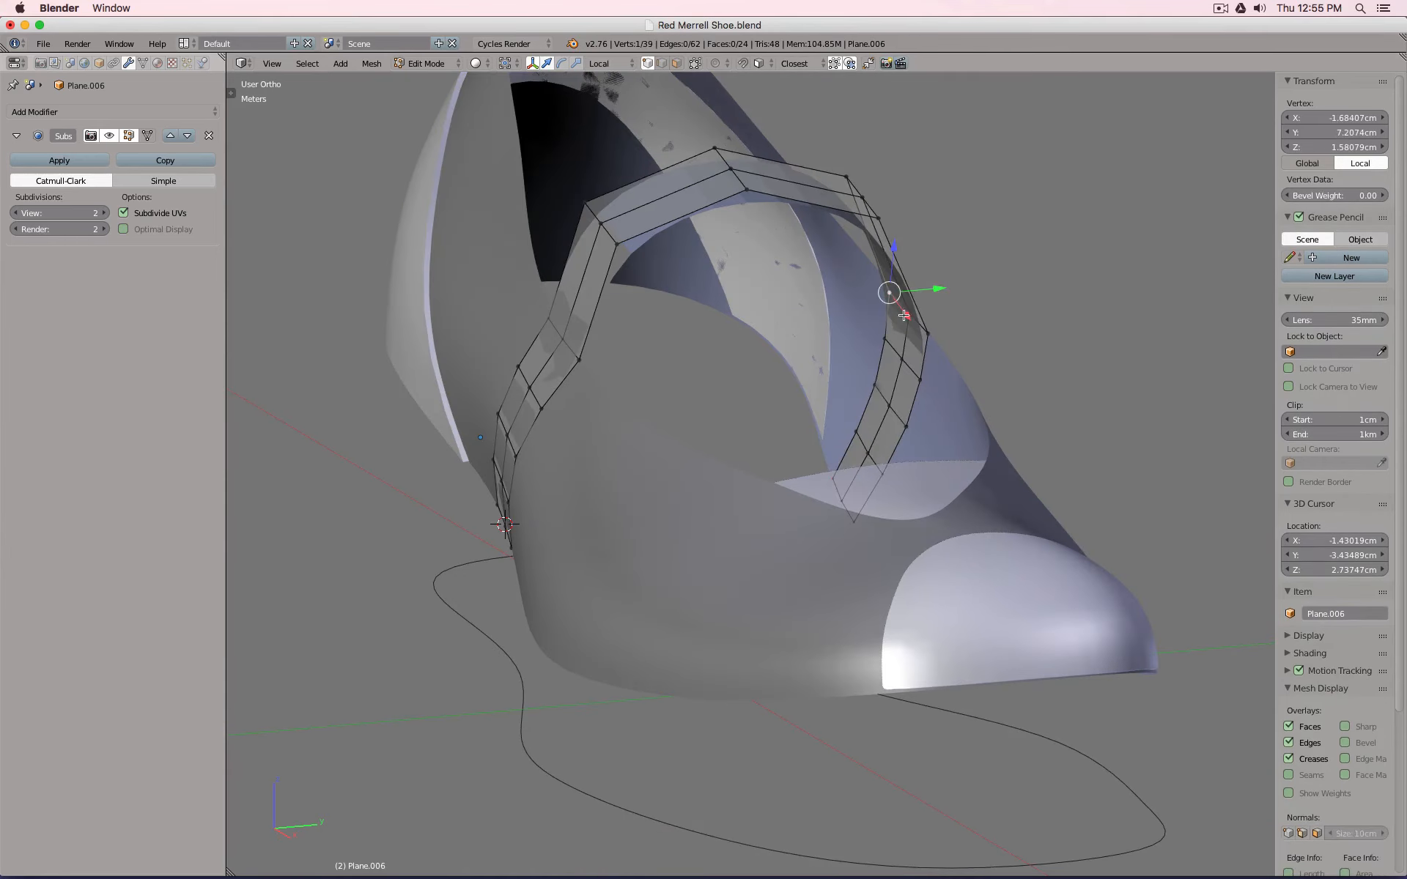
shift+right_click(907, 311)
key(g)
key(y)
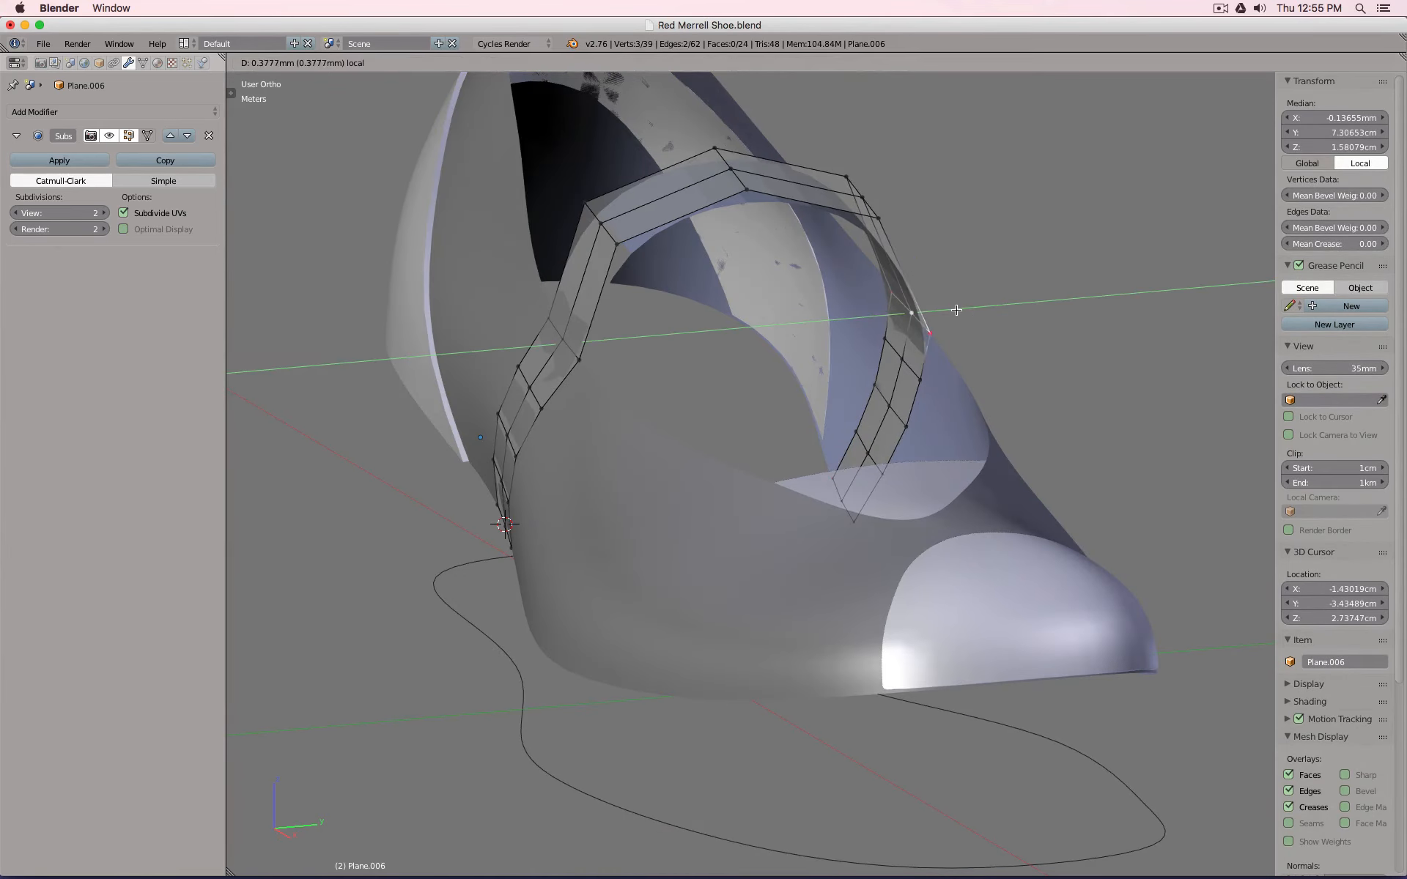
click(963, 306)
Adjust the height of the edge loop at the centre of the strap's crown along Z.
middle_drag(853, 266, 827, 255)
key(a)
key(b)
drag(516, 150, 579, 242)
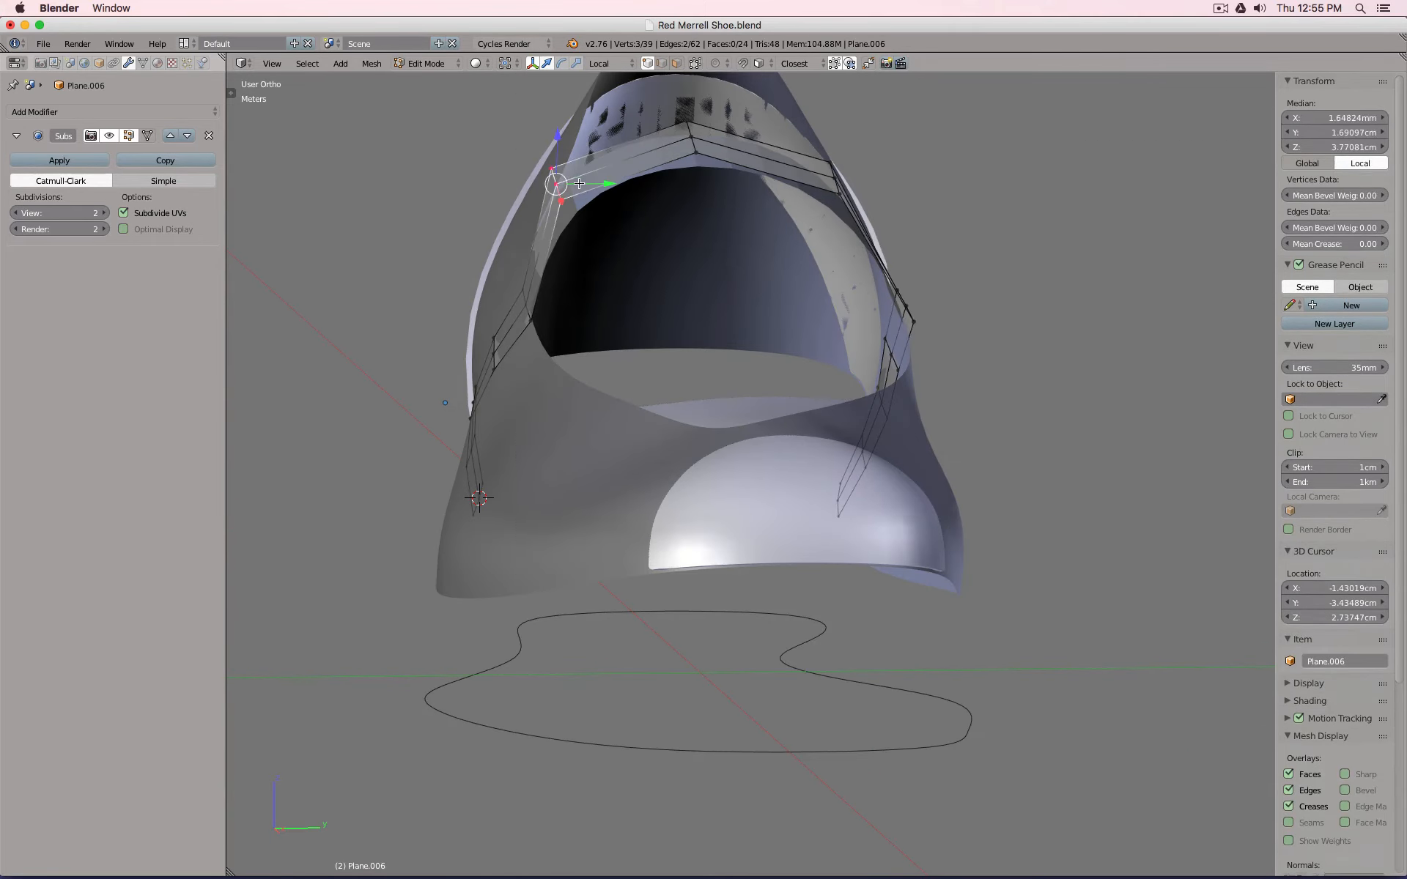
key(a)
key(b)
drag(669, 117, 728, 206)
key(g)
key(z)
click(809, 207)
Lower the opposite shoulder's edge loop and shift it outward along local Y, and nudge the crown's centre loop.
middle_drag(817, 206, 779, 211)
key(a)
key(b)
drag(779, 151, 824, 236)
drag(800, 143, 804, 165)
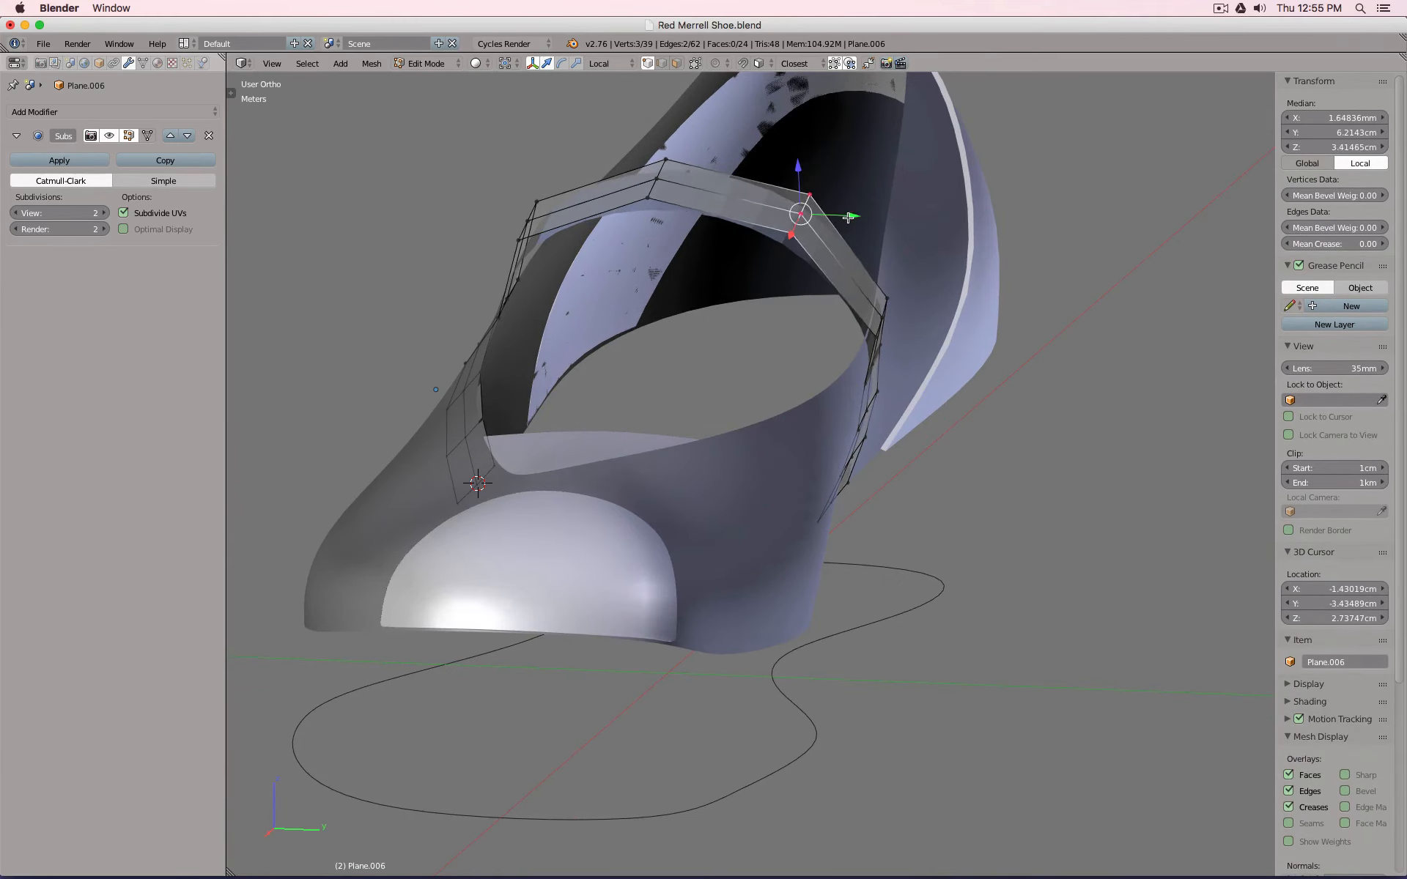
drag(848, 217, 863, 218)
key(a)
key(b)
mouse_move(647, 148)
mouse_down()
mouse_move(651, 180)
mouse_move(668, 162)
mouse_up()
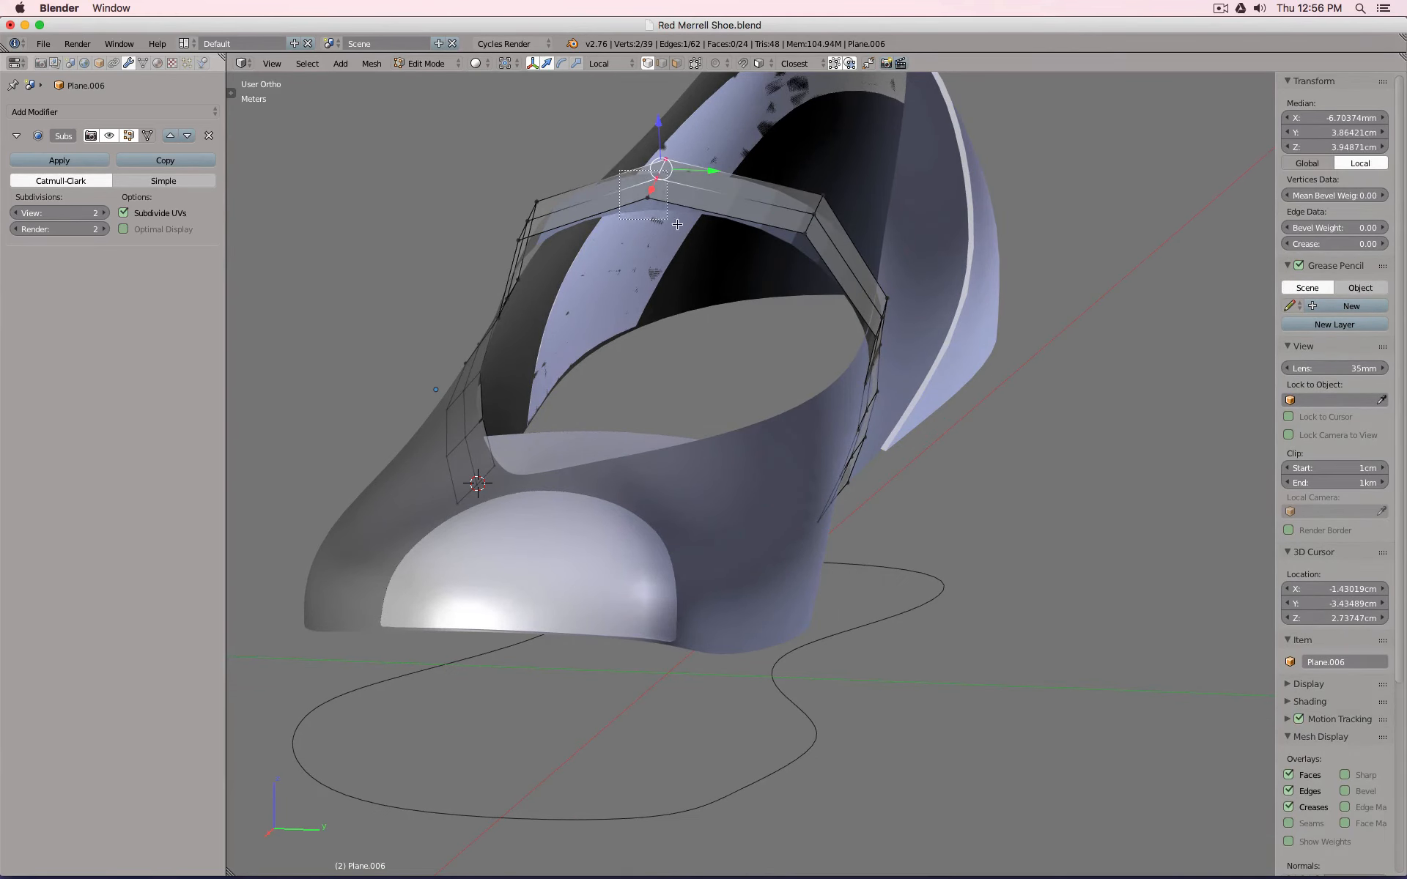
drag(677, 224, 721, 183)
Apply smooth shading to the strap.
key(Tab)
scroll(732, 286, down, 3)
middle_drag(732, 286, 895, 314)
key(space)
text(shade)
key(Return)
key(Tab)
key(Tab)
middle_drag(814, 316, 804, 362)
key(Tab)
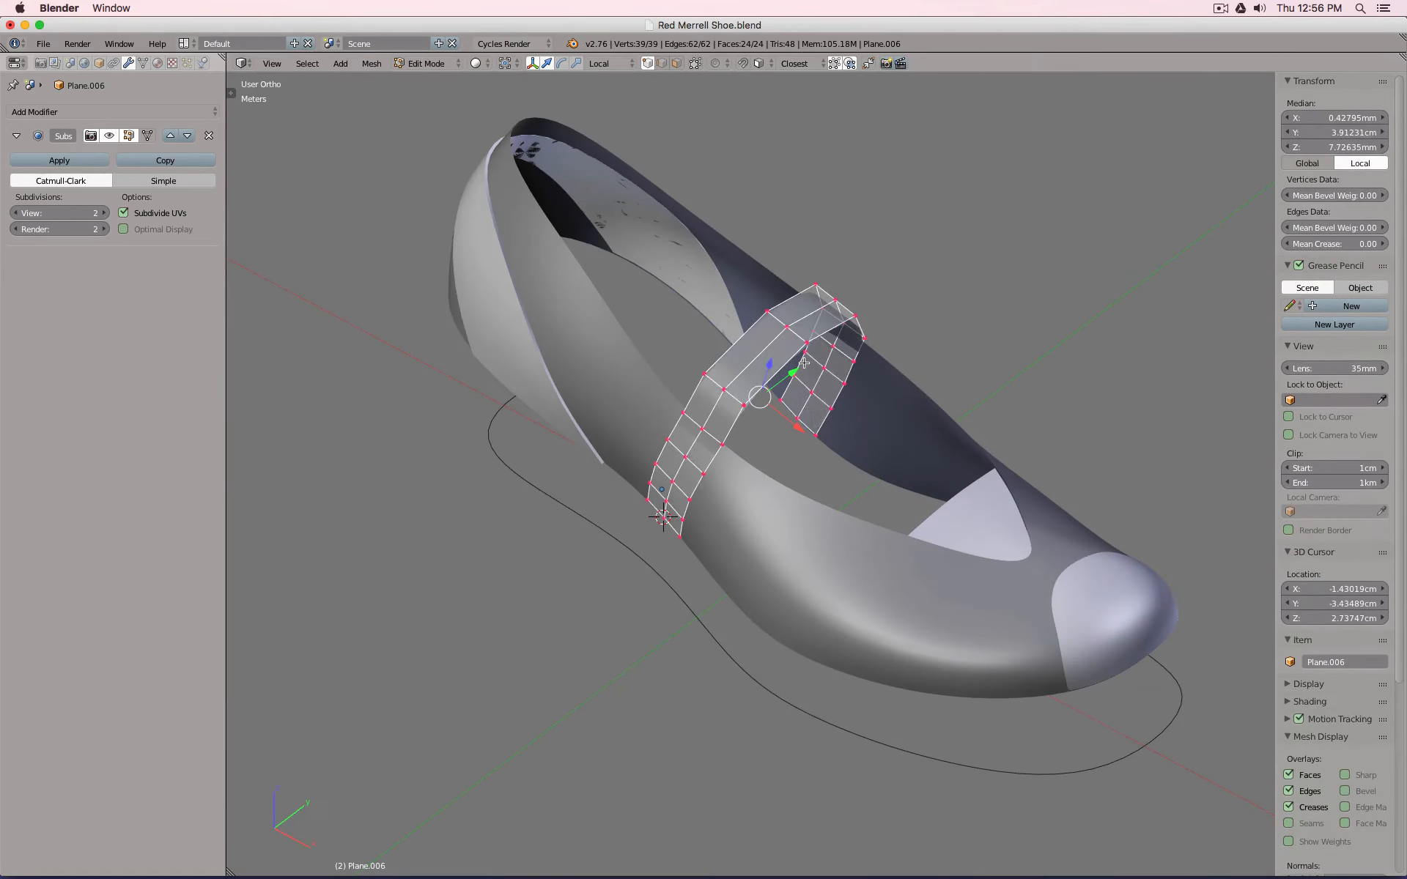
Select the strap's entire boundary edge, including both leg ends and long sides, and crease it to 1.00.
key(Tab)
middle_drag(823, 370, 921, 334)
scroll(924, 455, up, 3)
key(Tab)
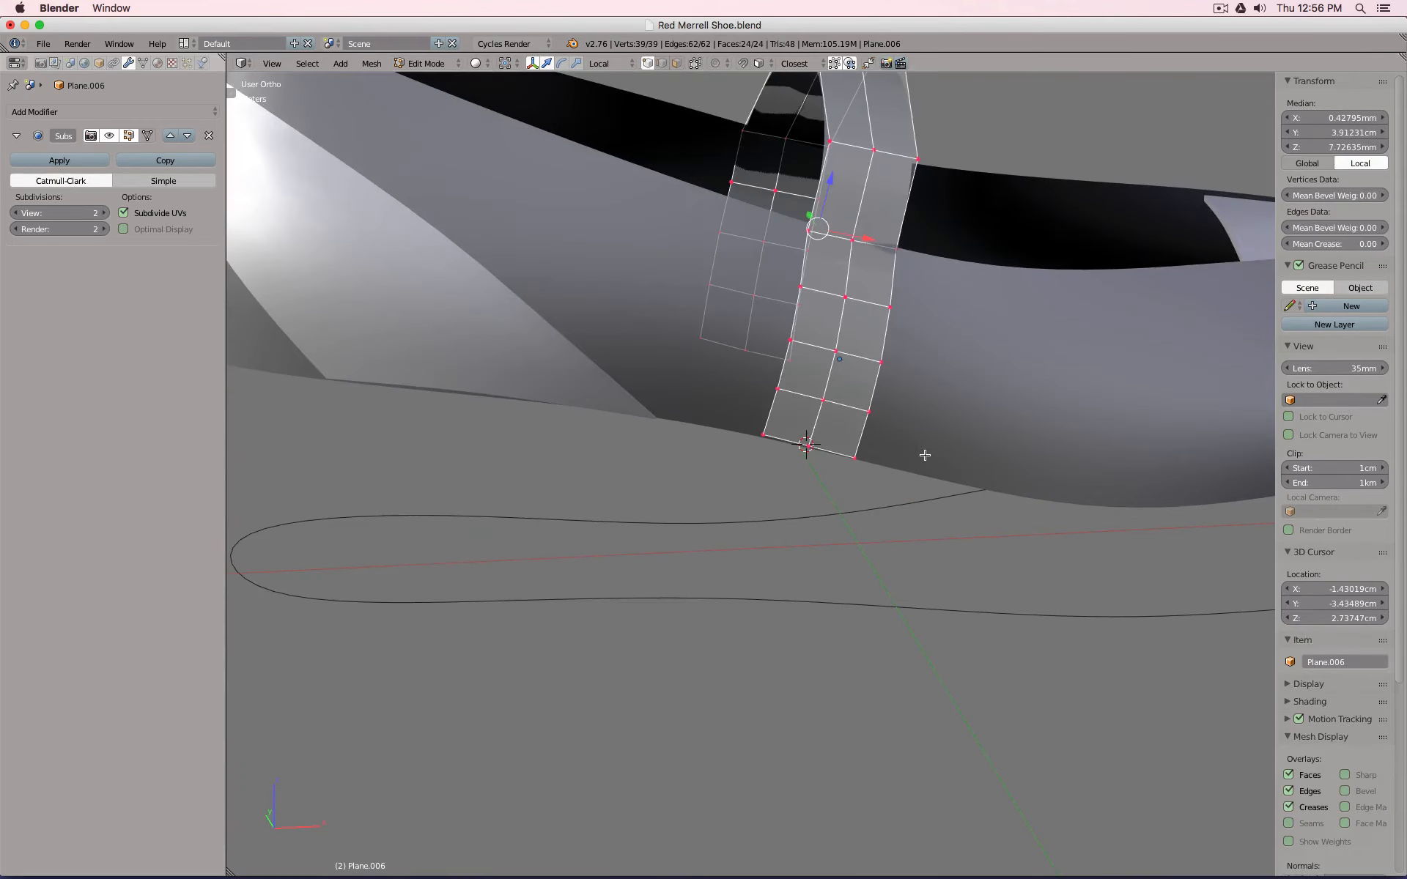
alt+right_click(790, 454)
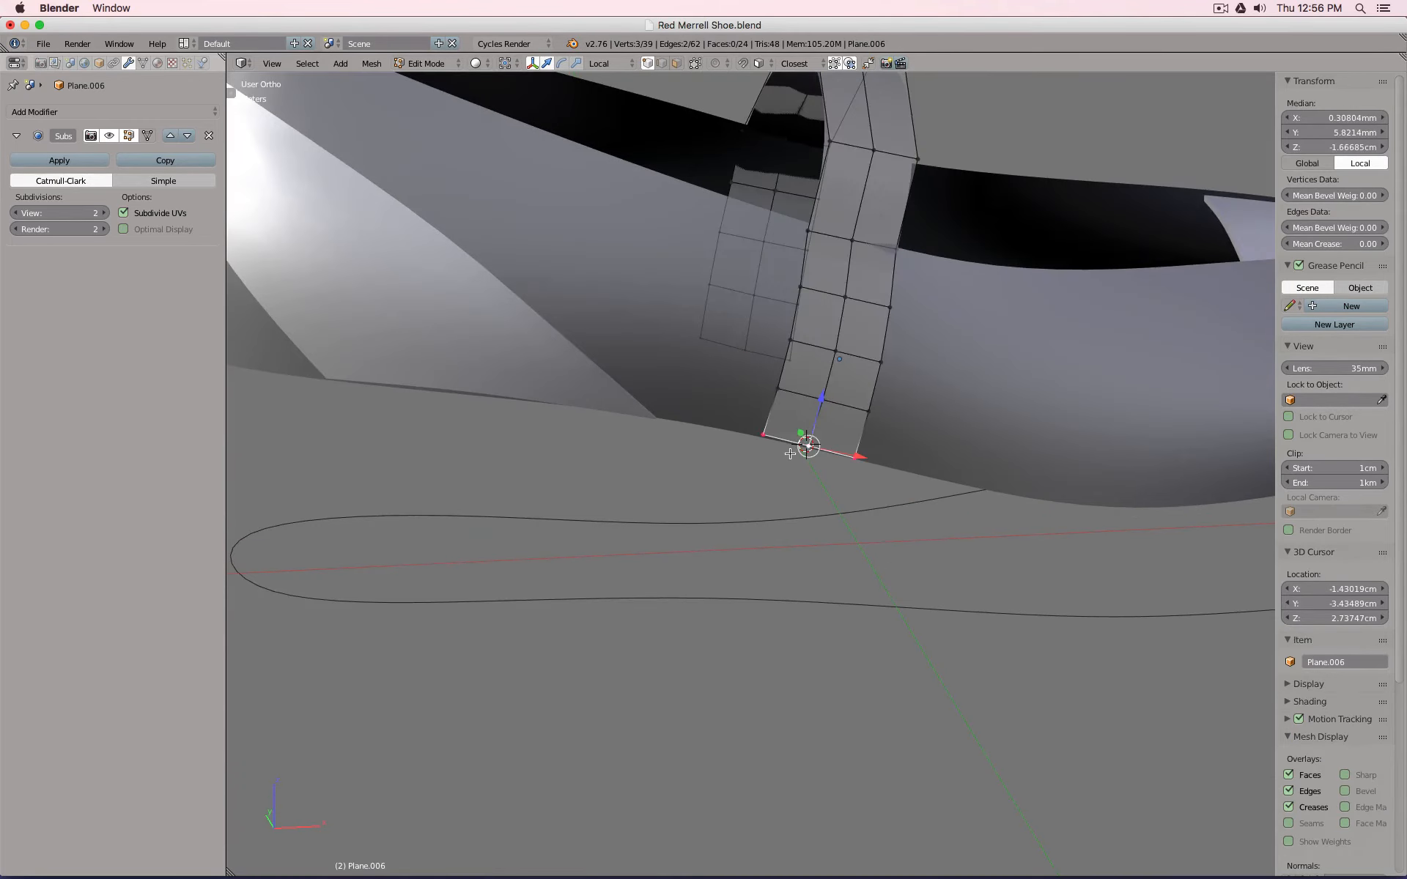
alt+shift+right_click(710, 300)
alt+shift+right_click(889, 385)
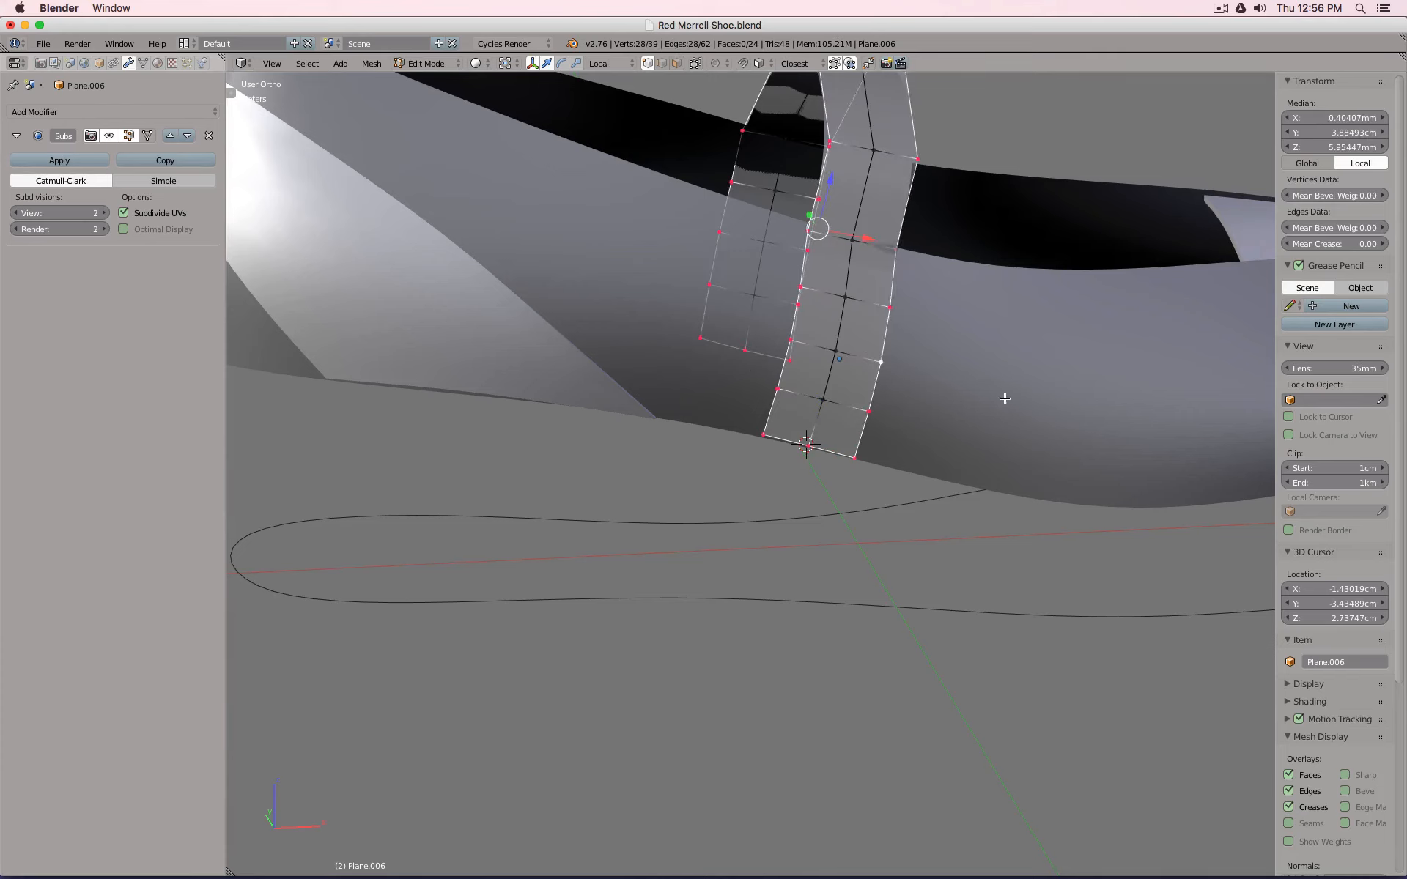
key(Tab)
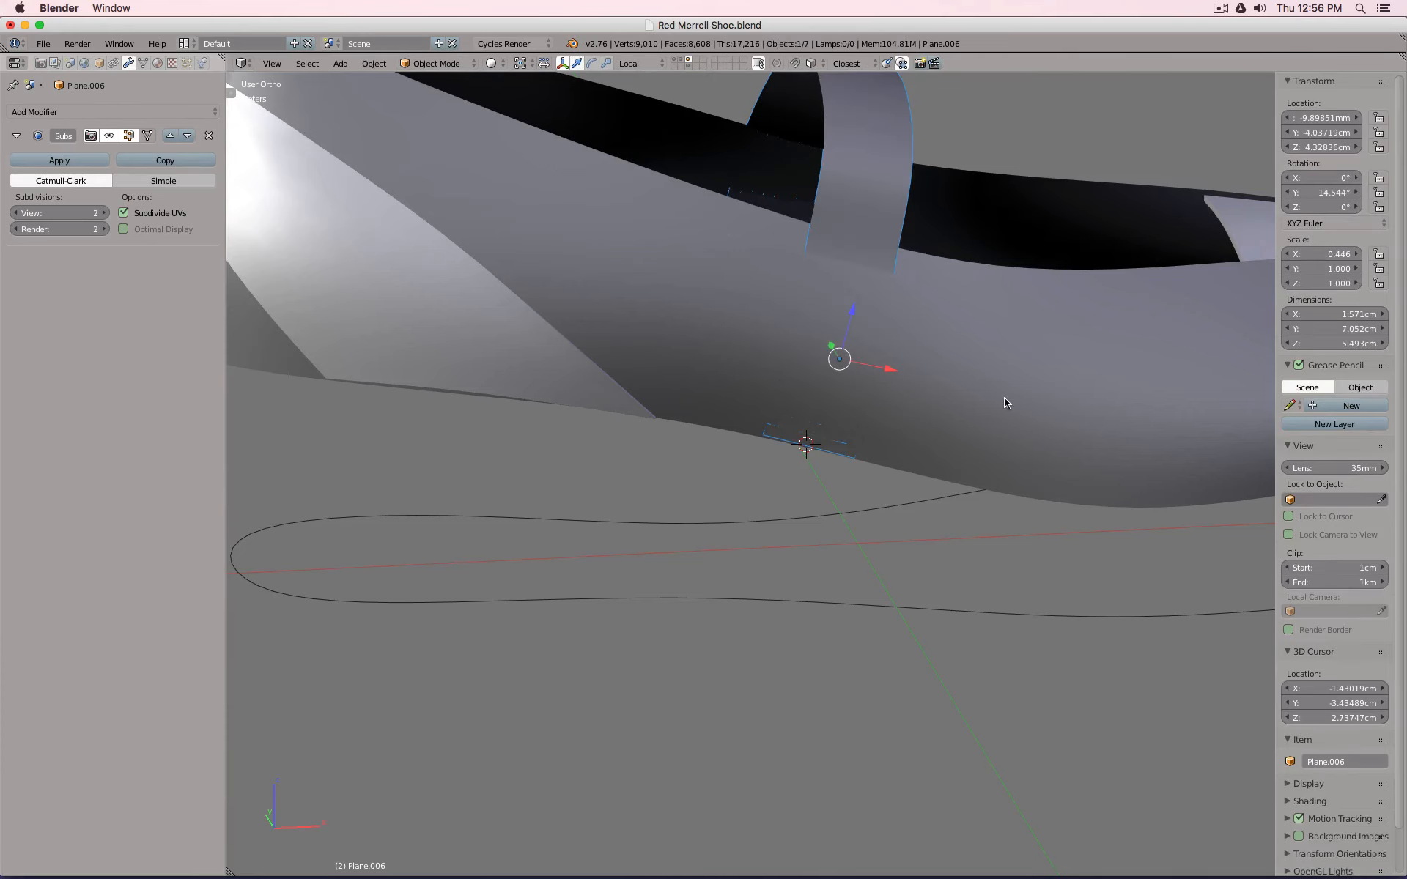
Add a Shrinkwrap modifier to the strap with Project Target as its target and the mode set to Project.
click(129, 112)
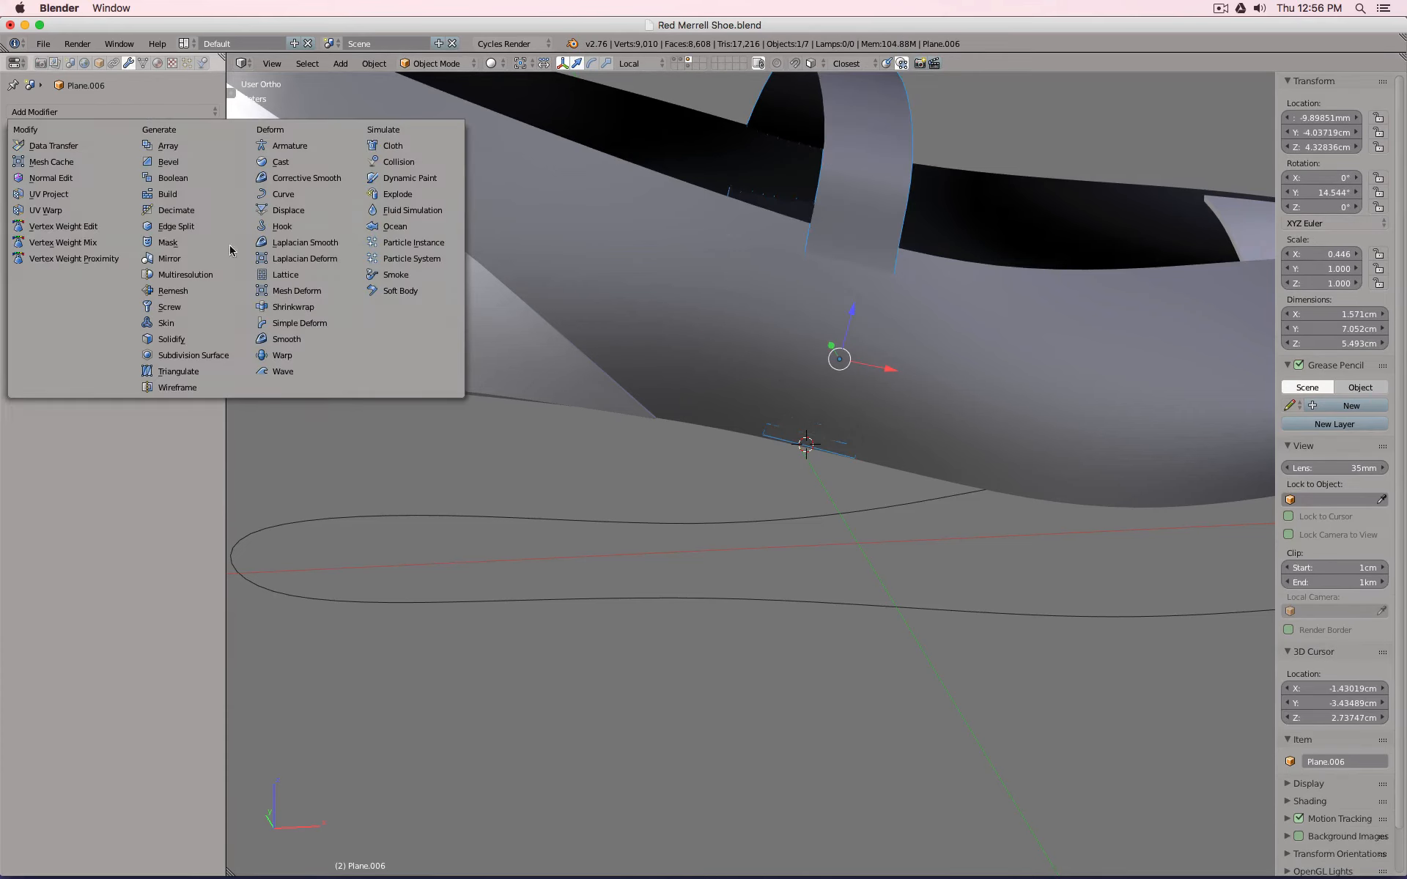
click(300, 307)
click(104, 323)
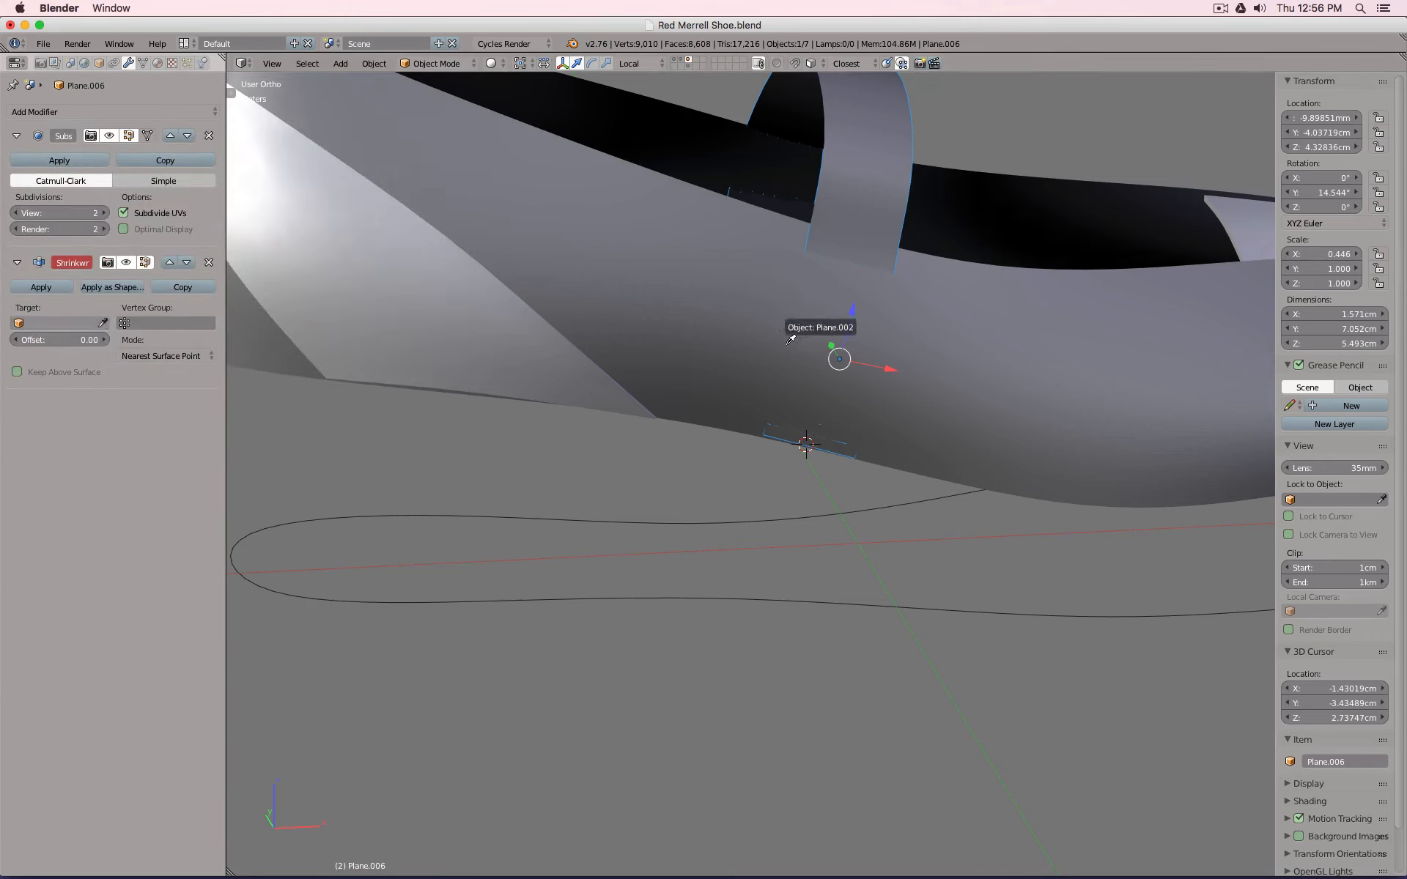
click(77, 323)
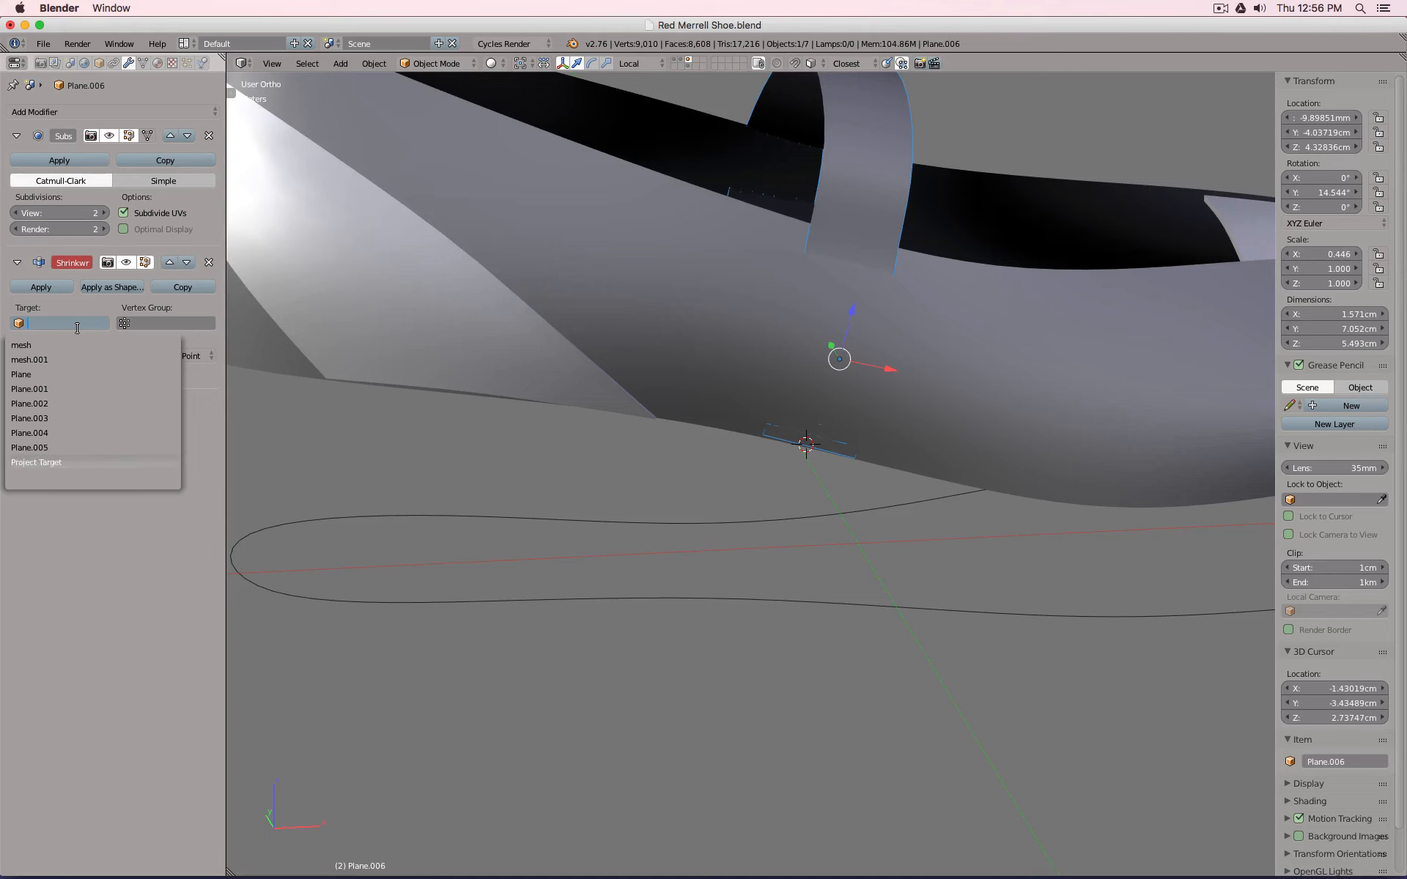
key(Return)
click(187, 356)
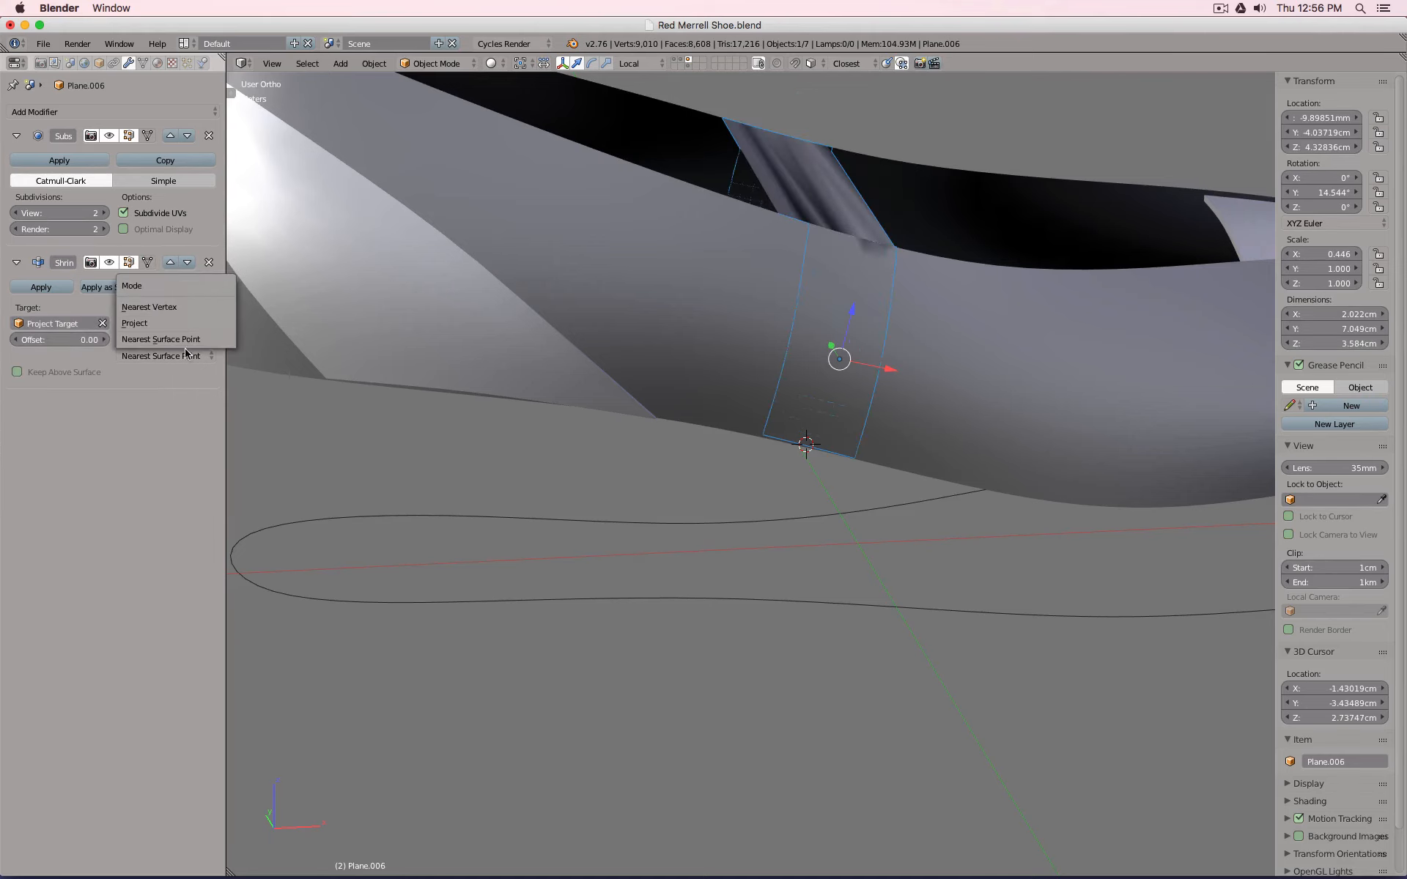
click(187, 321)
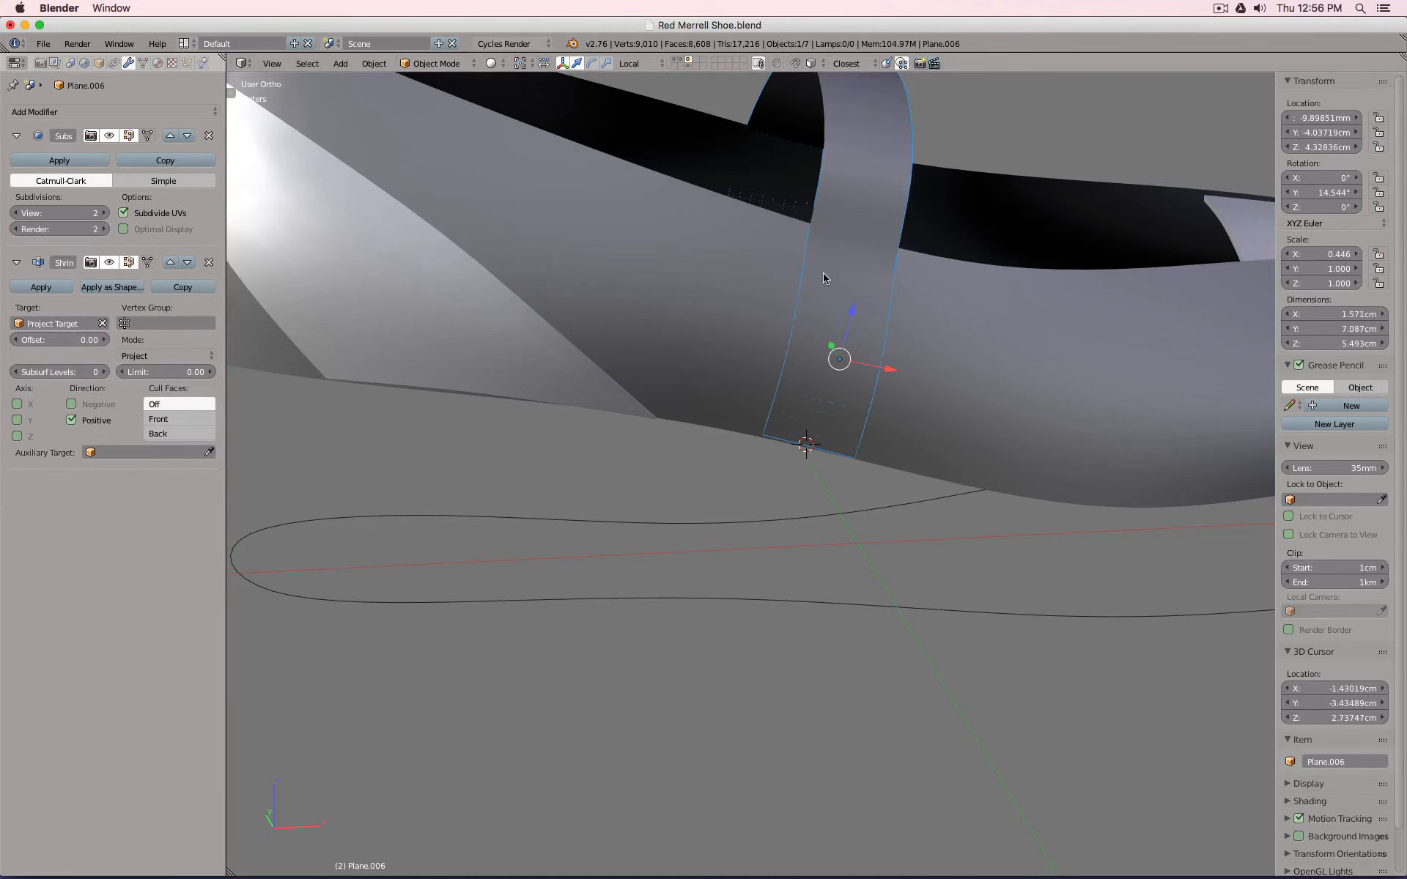
Assign the vertices of both lower legs of the strap to a new vertex group named Project and check its selection.
middle_drag(826, 275, 773, 384)
key(Tab)
key(Tab)
key(Tab)
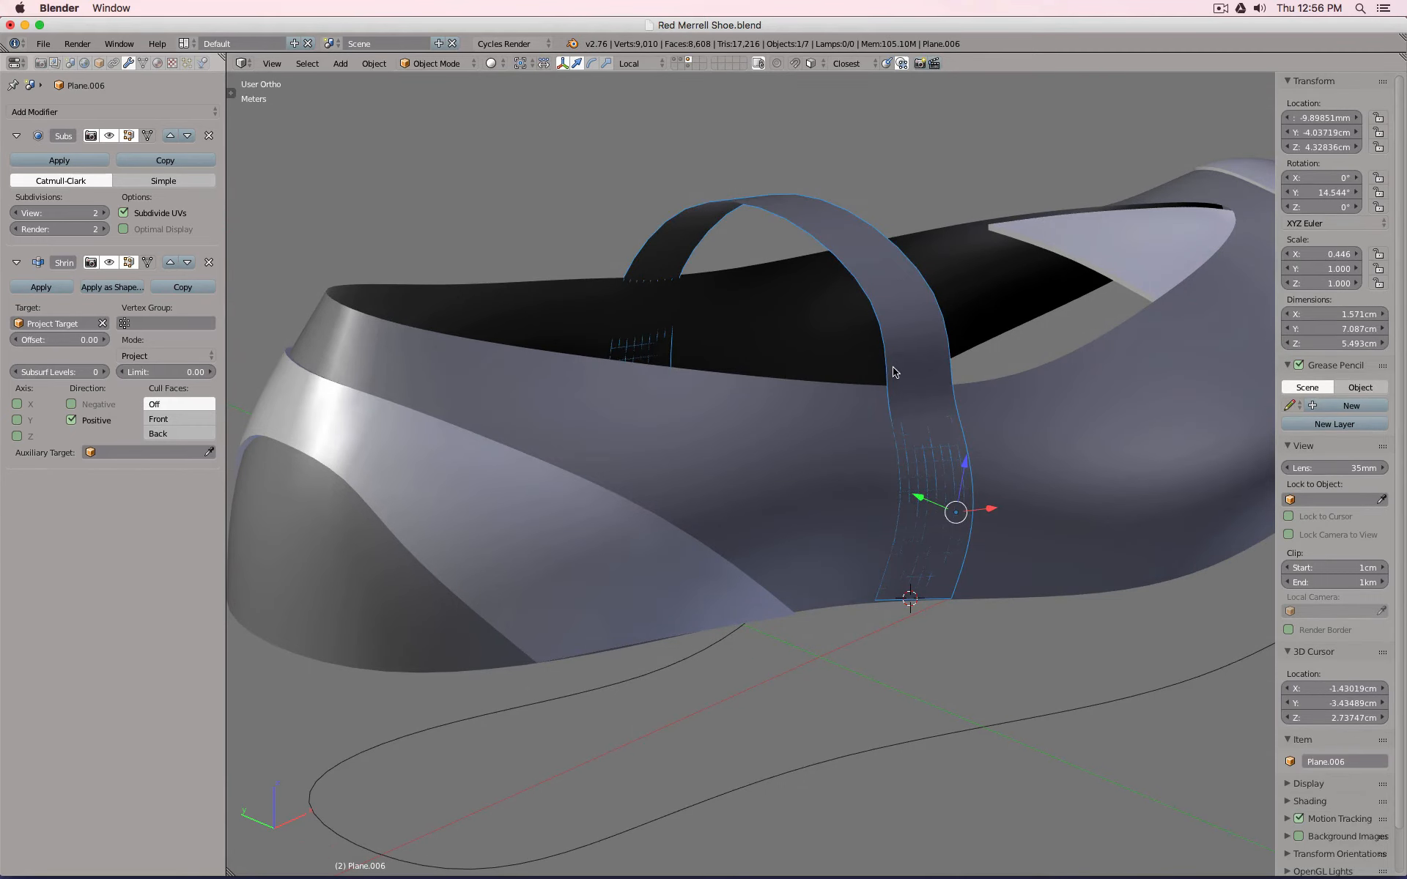
key(b)
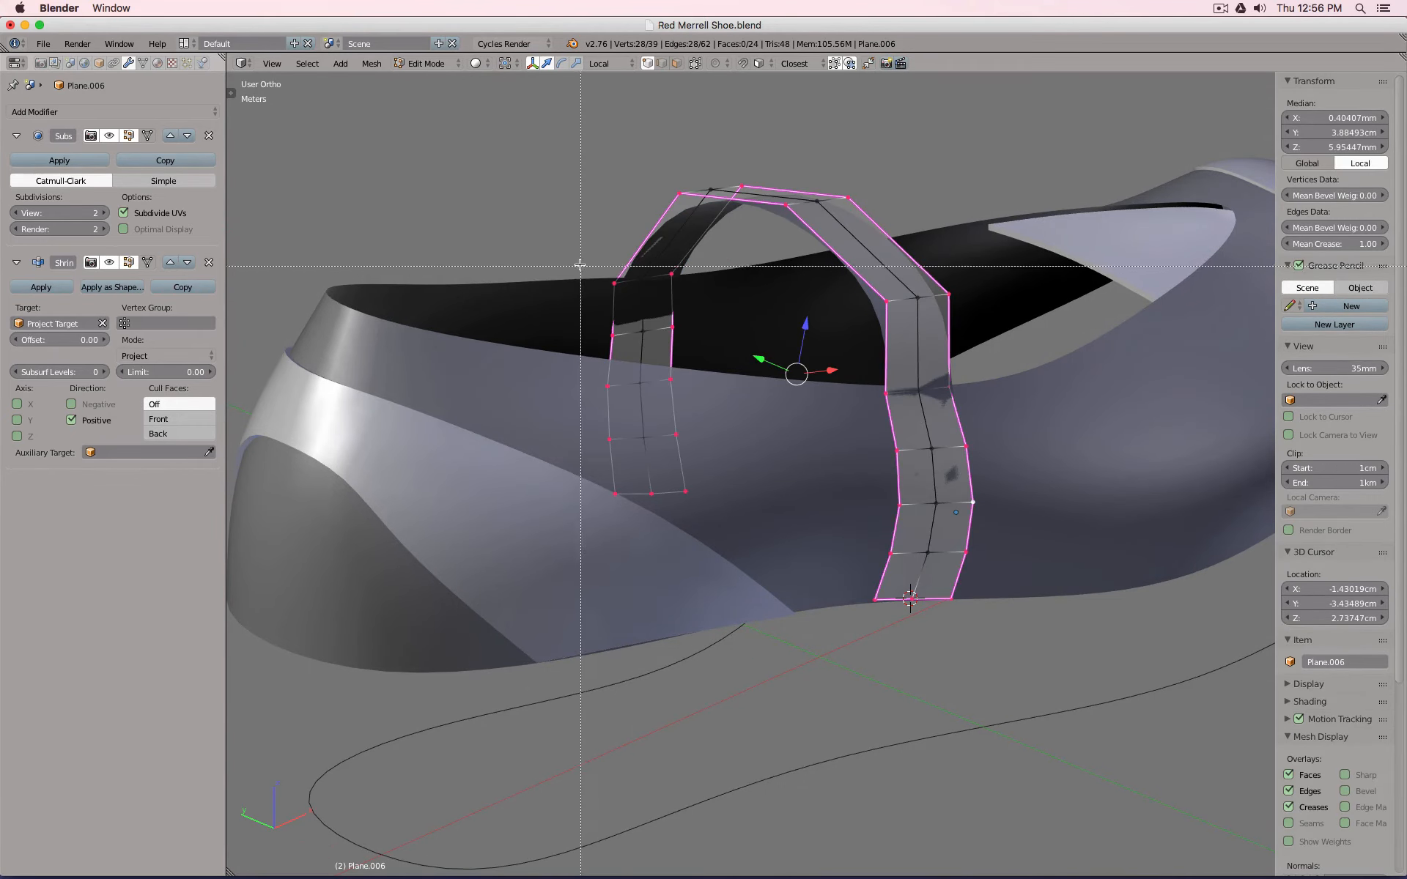
key(Escape)
key(a)
key(b)
drag(565, 252, 735, 524)
key(b)
drag(849, 389, 998, 609)
click(144, 63)
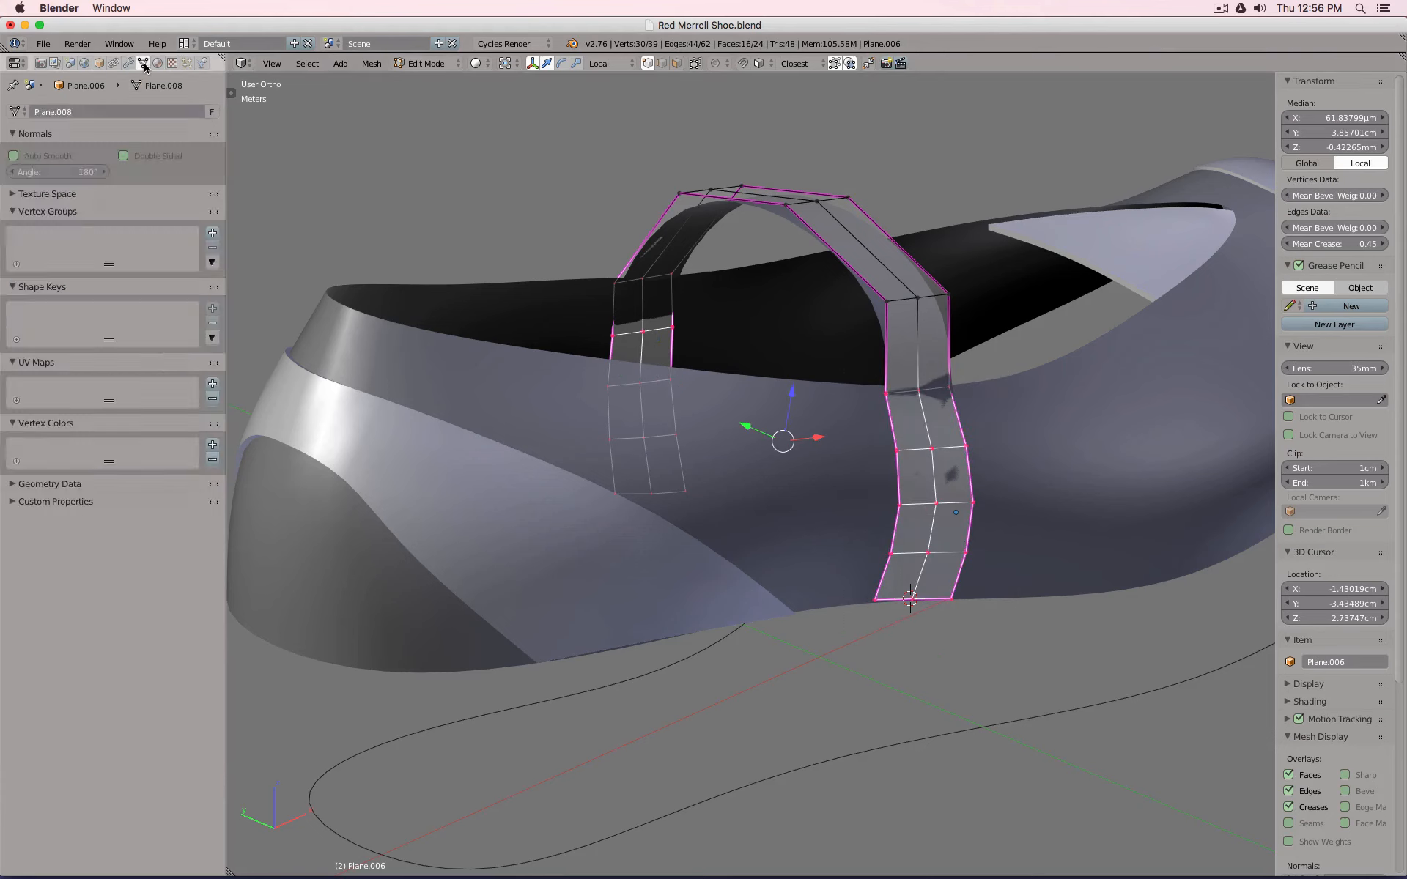
click(213, 232)
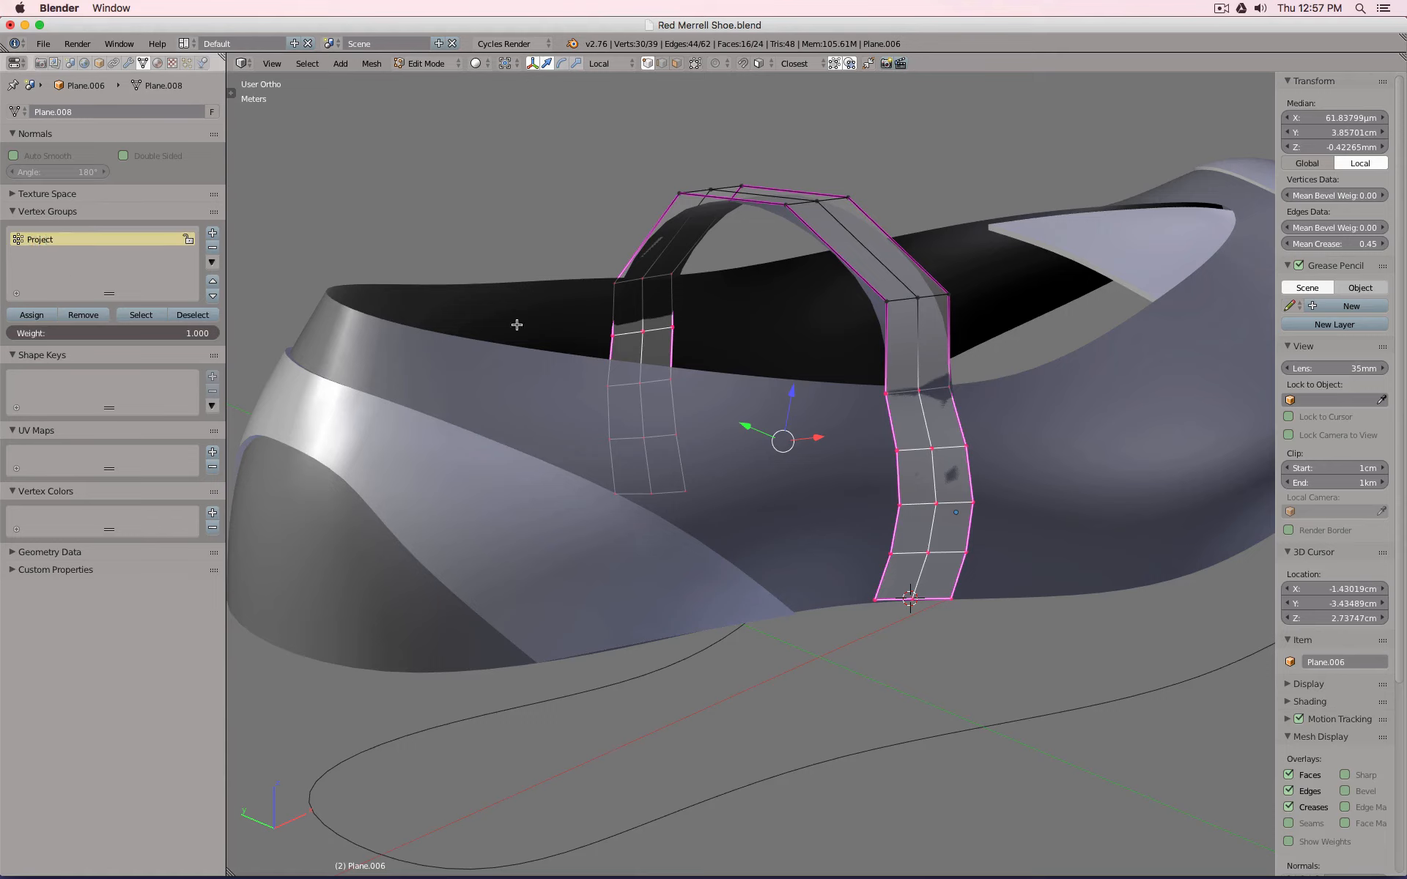
key(a)
click(141, 315)
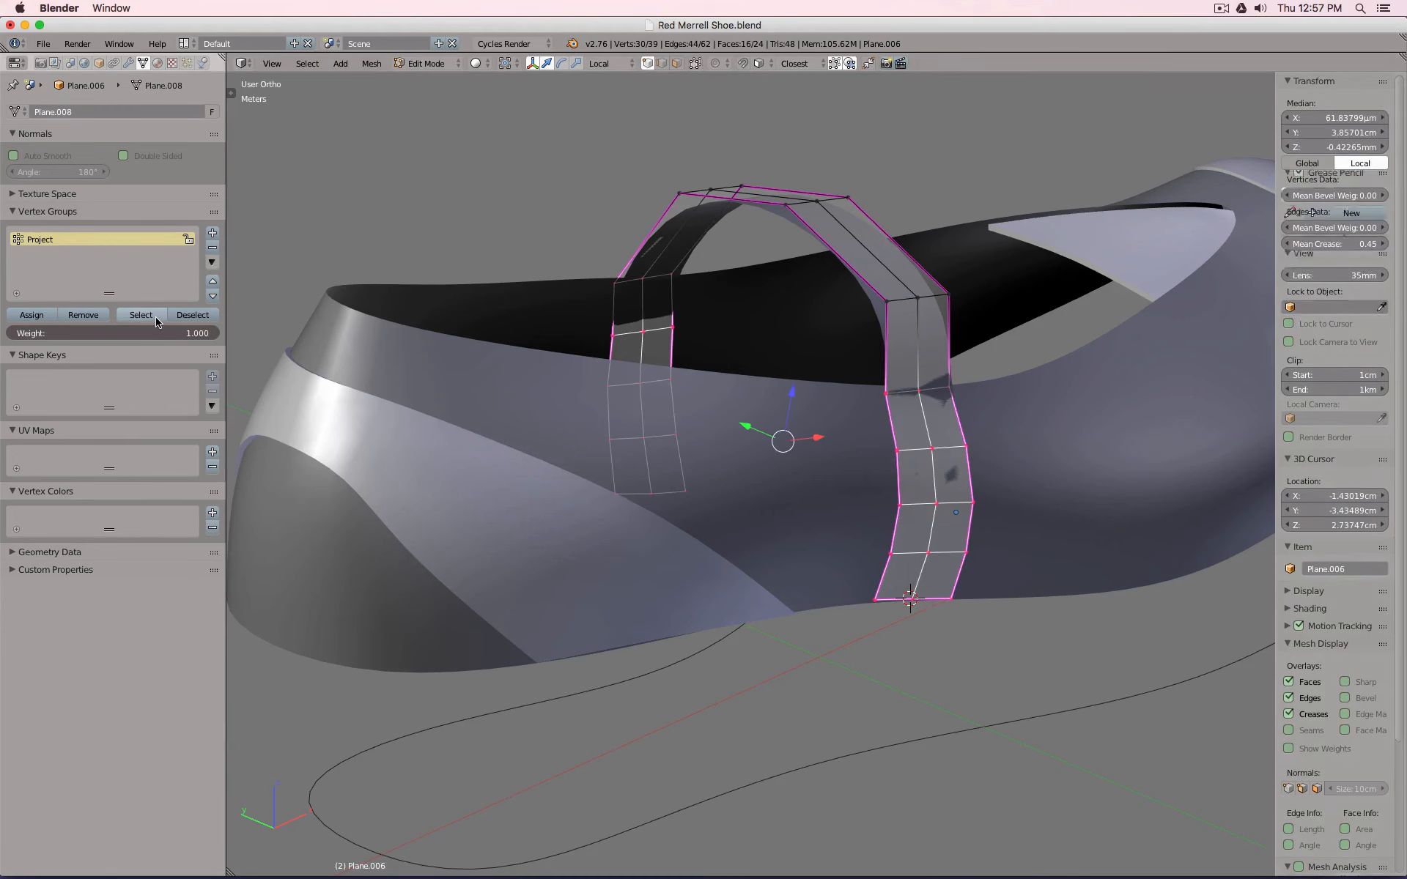
key(a)
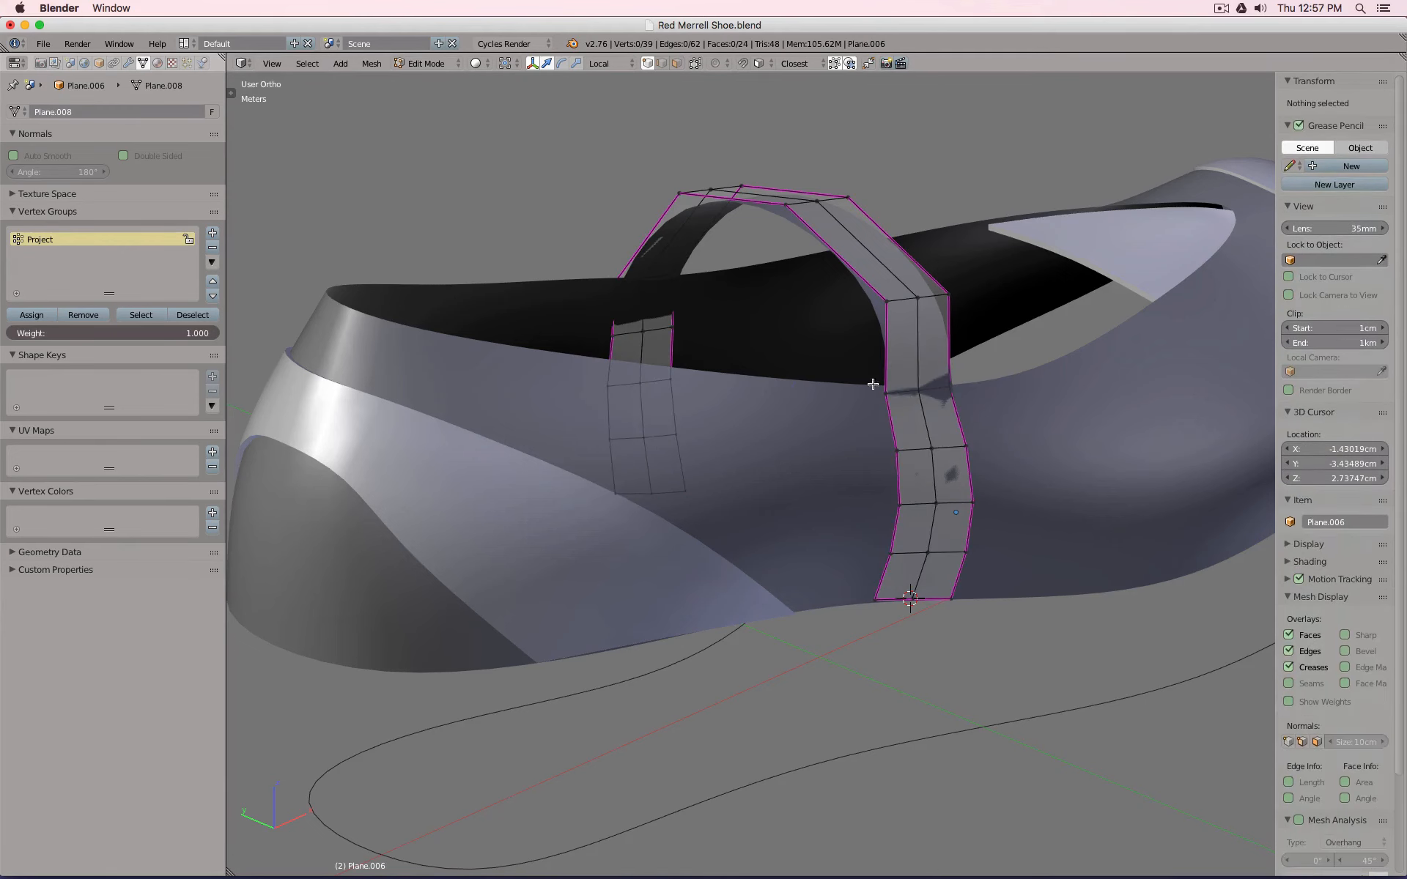
Limit the strap's Shrinkwrap modifier to the Project vertex group.
click(130, 64)
click(144, 324)
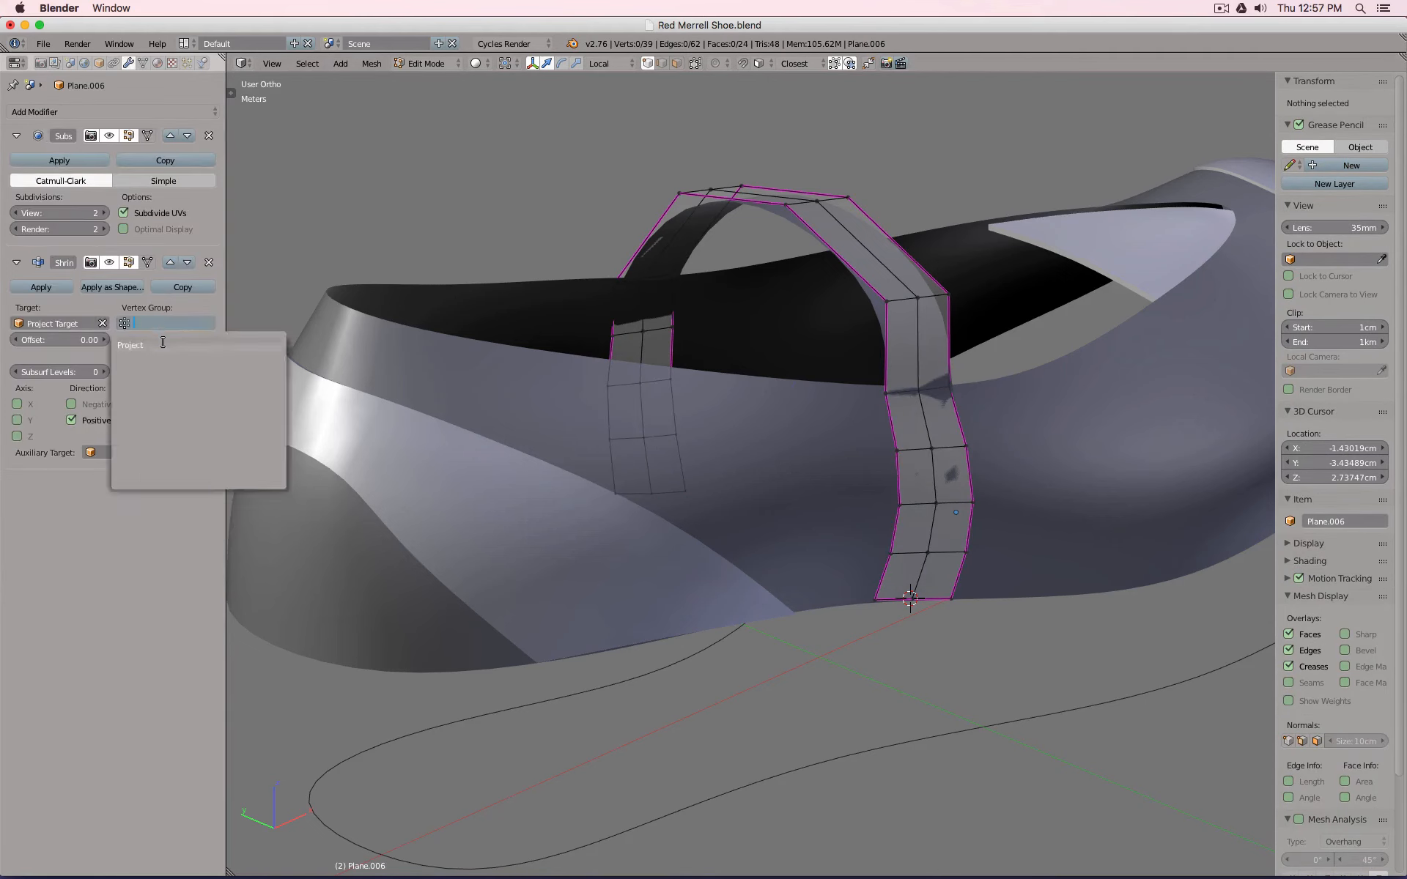
click(162, 343)
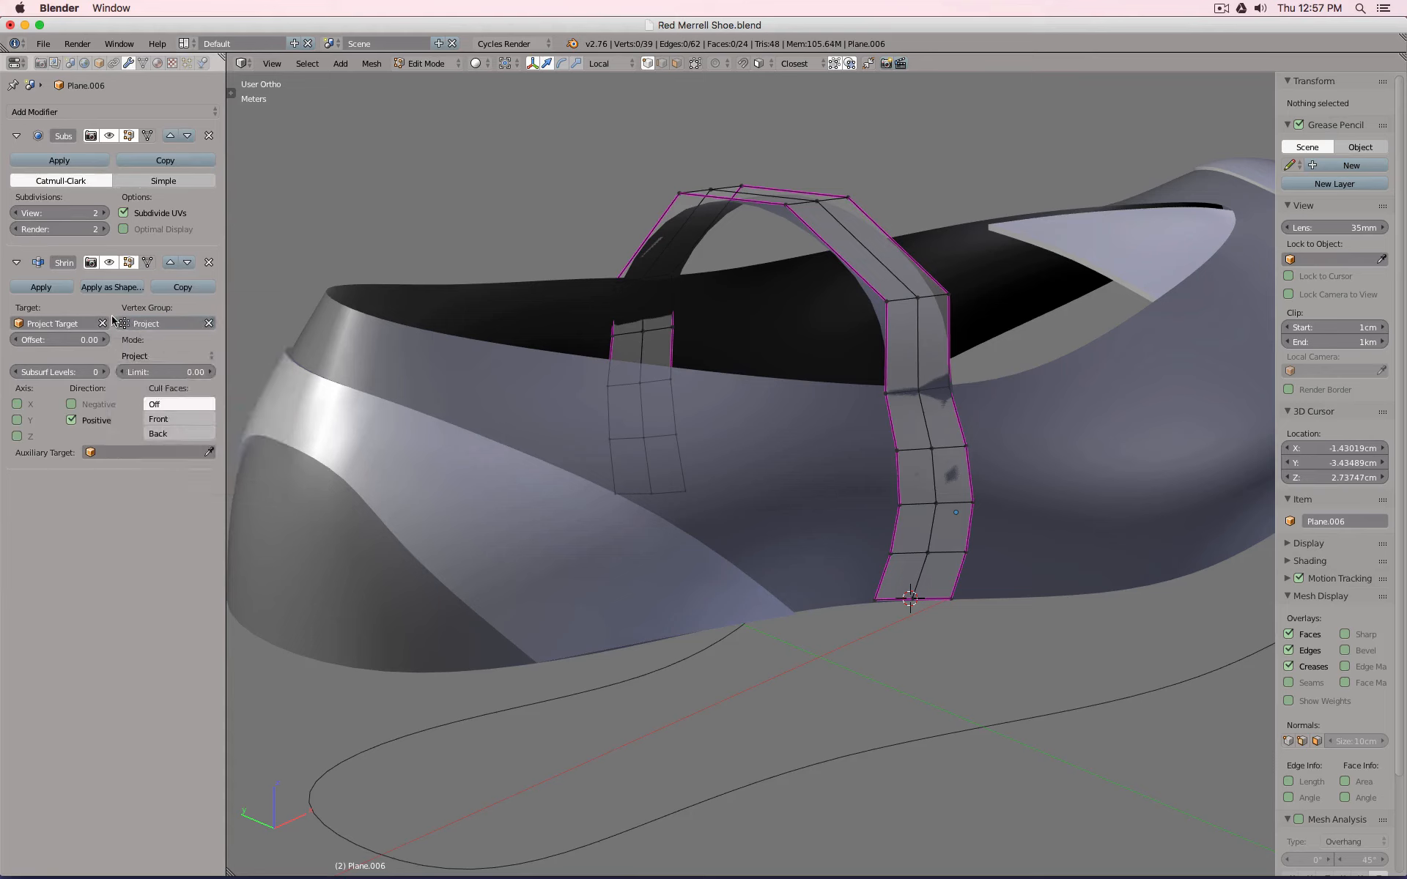
Try the Nearest Surface Point mode on the strap's Shrinkwrap, inspect the legs, and switch back to Project mode.
click(158, 356)
click(165, 338)
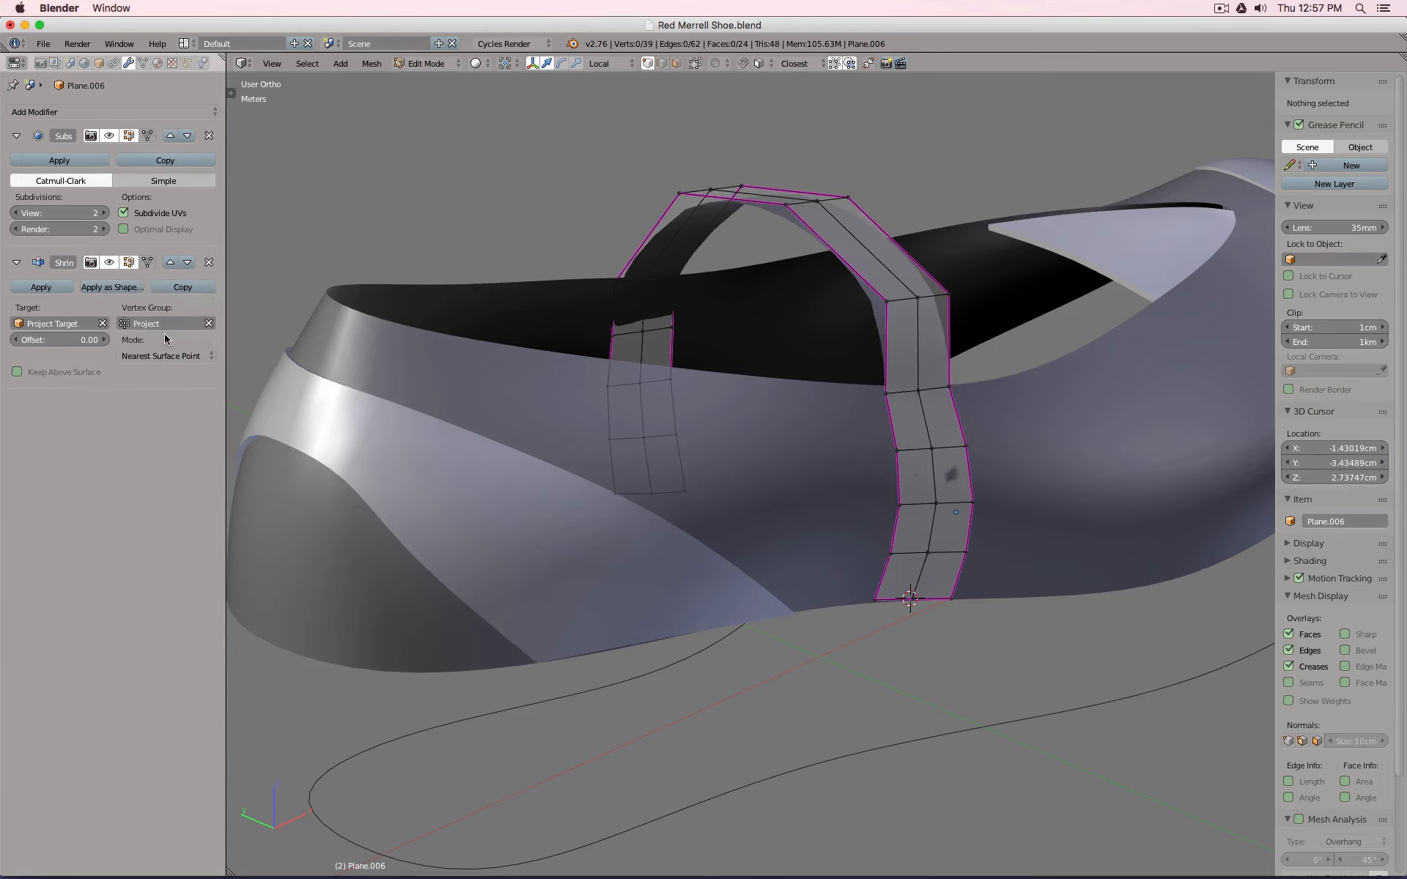
click(161, 325)
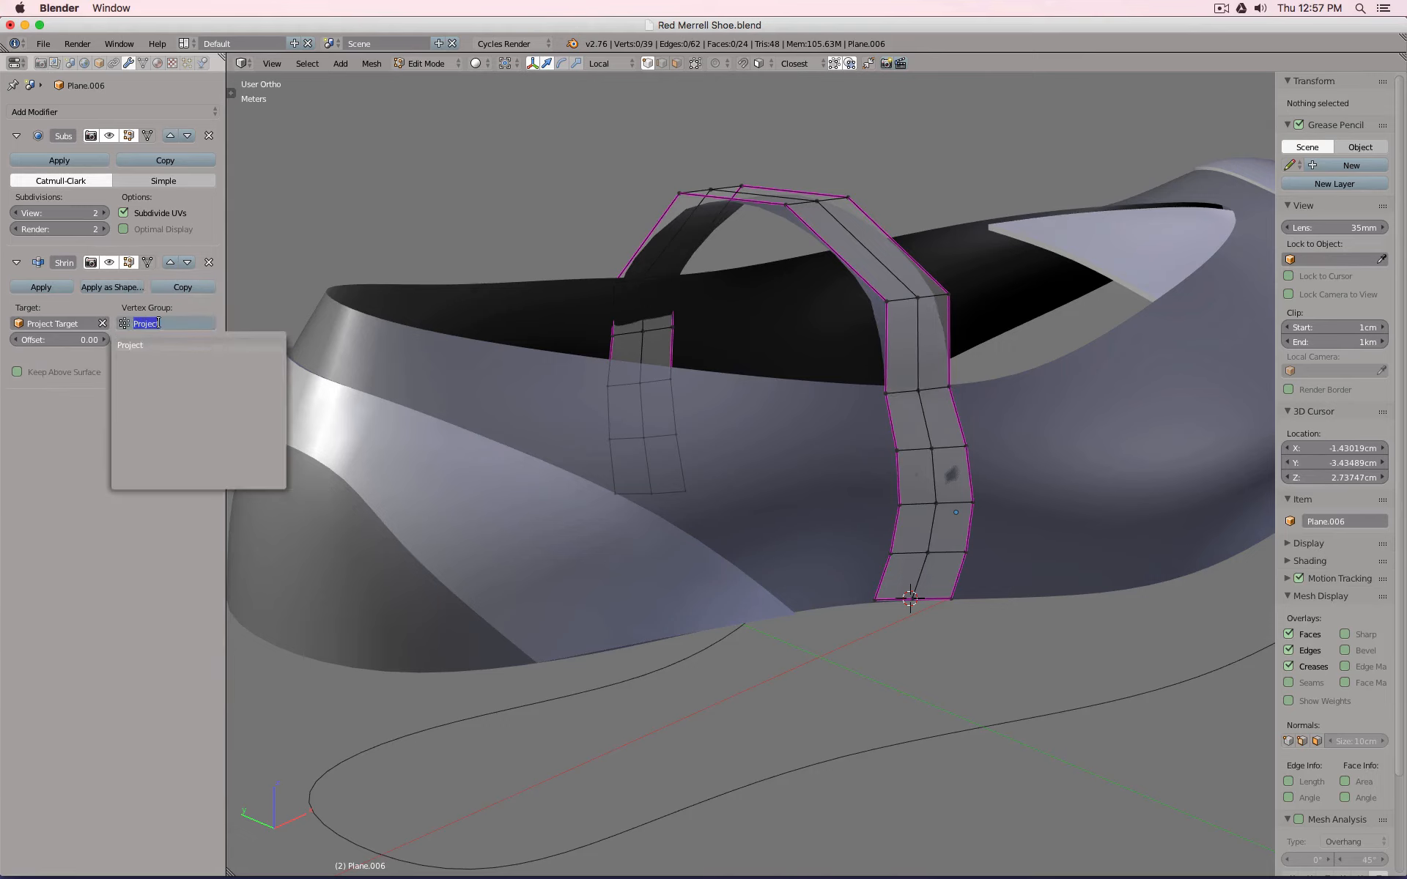
middle_drag(1042, 415, 685, 350)
key(Tab)
middle_drag(955, 402, 525, 350)
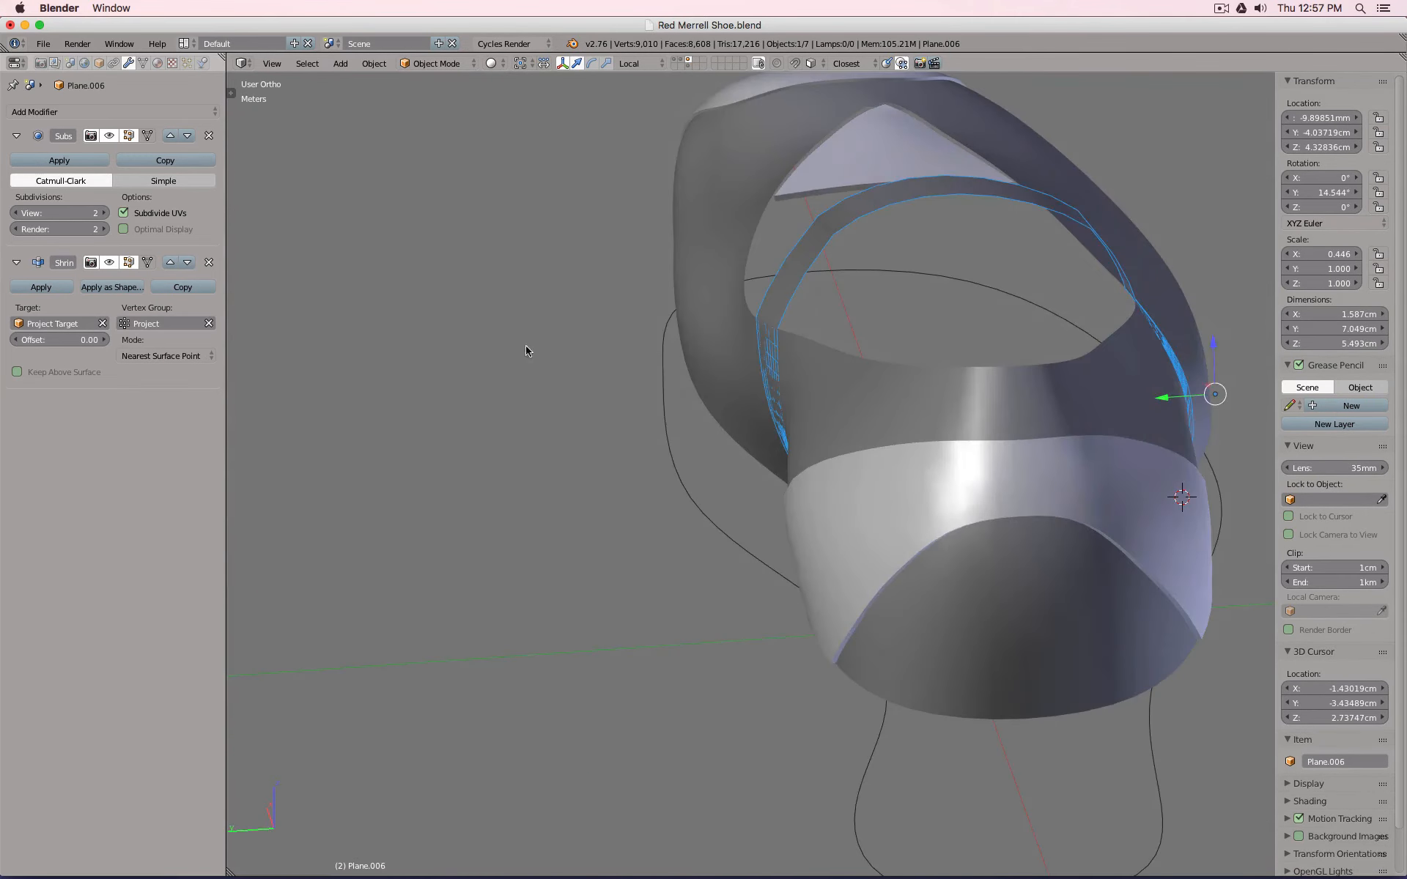
click(152, 354)
click(163, 323)
Select the edge loop at the strap's opposite shoulder and reposition it to refine the arch.
middle_drag(493, 336, 993, 332)
key(Tab)
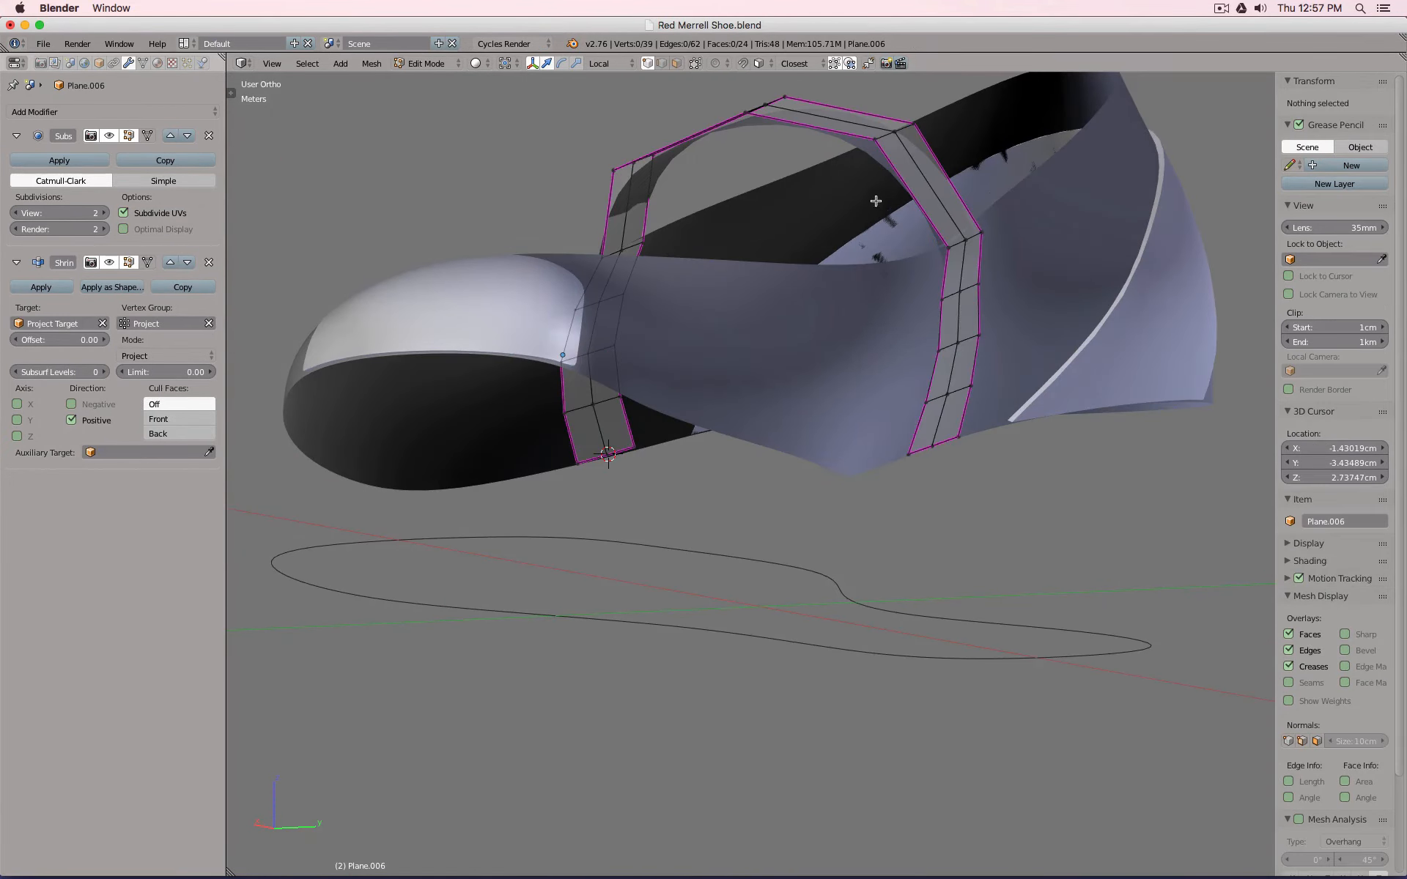
right_click(876, 141)
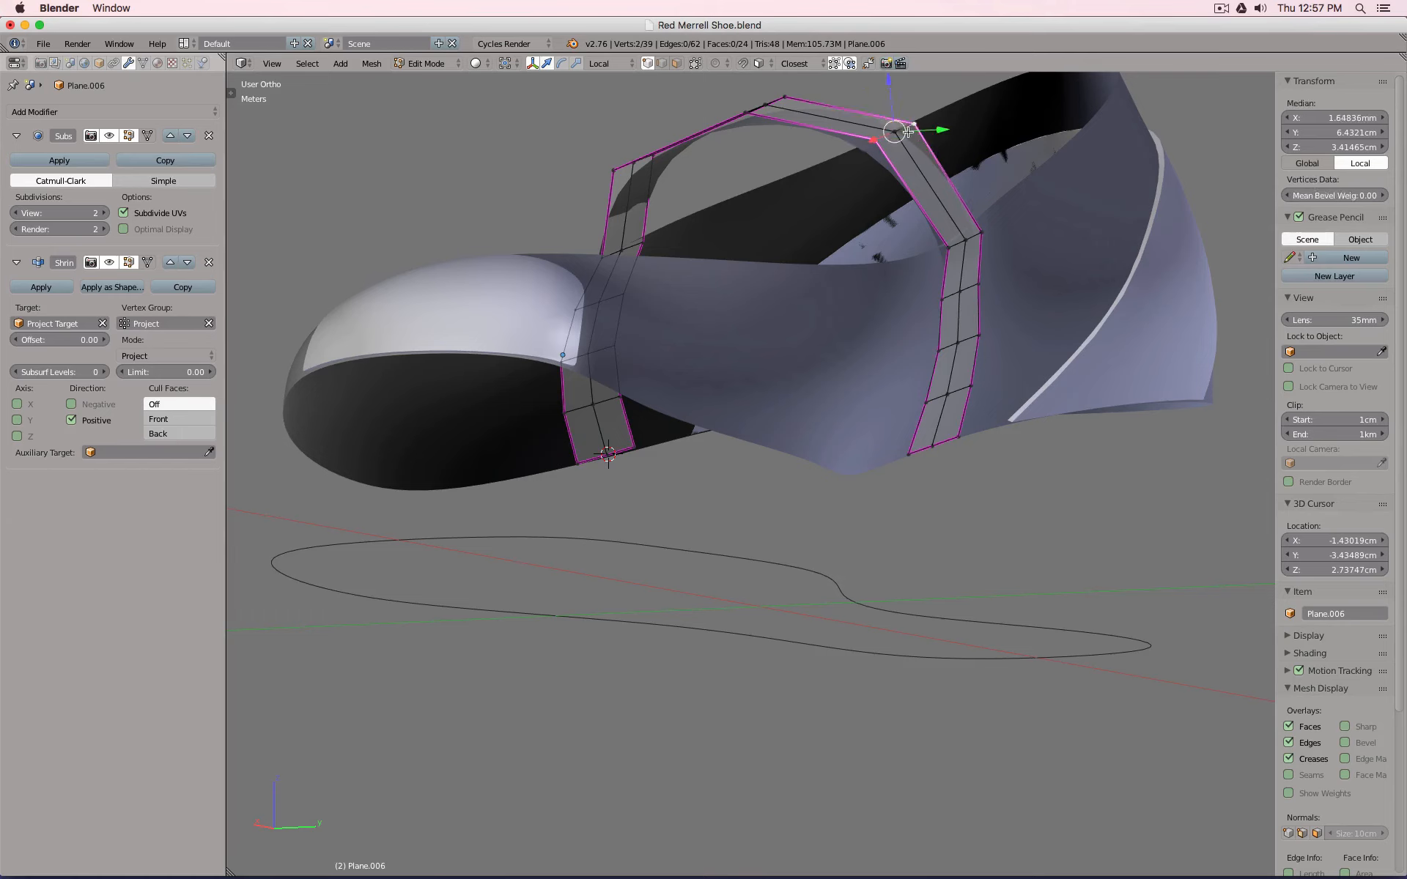
shift+right_click(904, 149)
drag(943, 129, 932, 91)
middle_drag(941, 145, 940, 364)
Shift the edge loop at the strap's front-view-side shoulder inward along local Y.
key(Tab)
key(Tab)
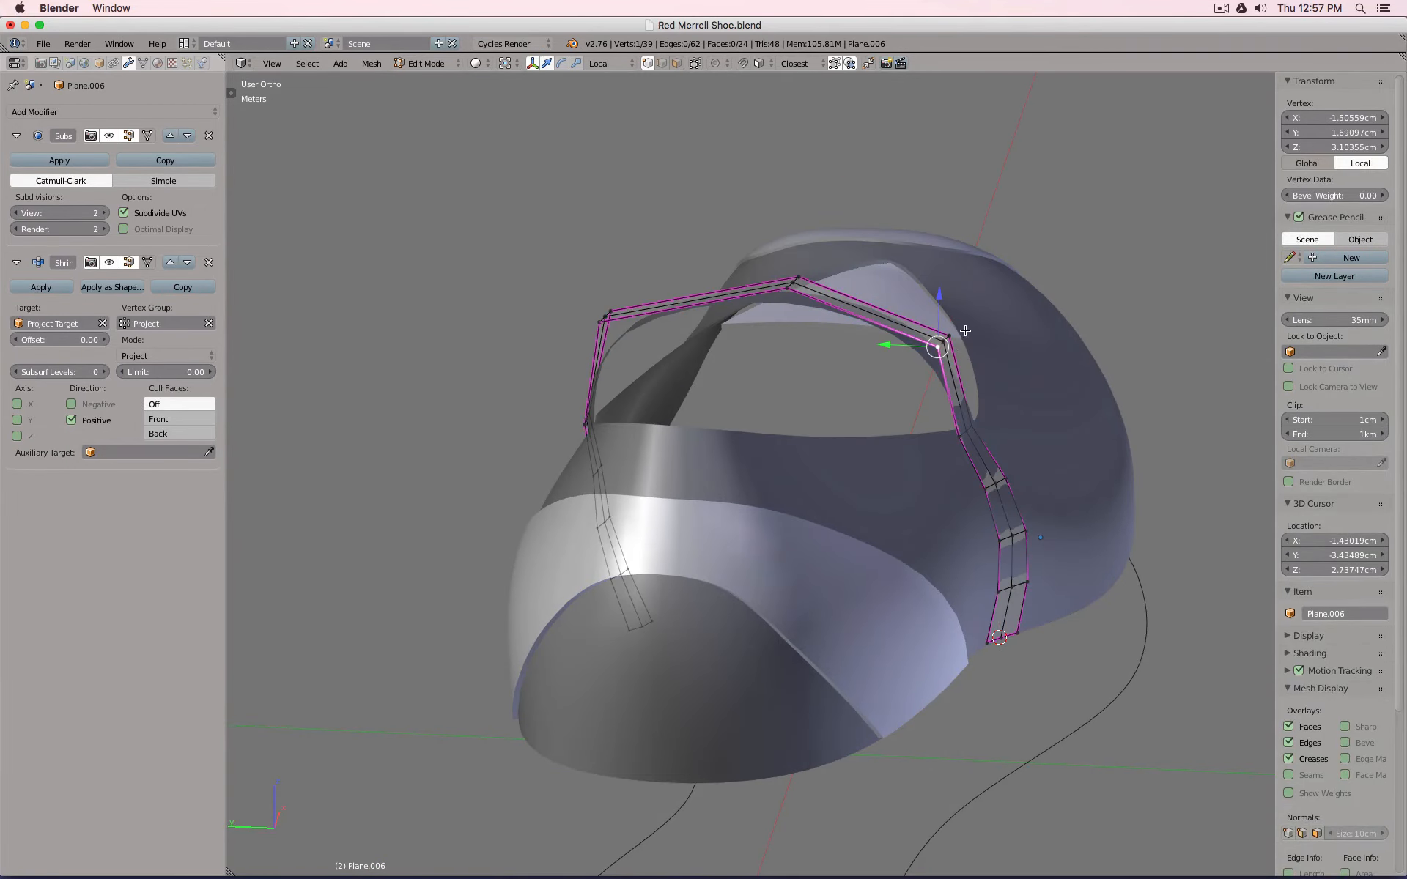
drag(921, 314, 1040, 359)
drag(898, 344, 873, 341)
key(Tab)
middle_drag(872, 341, 823, 362)
Add a Solidify modifier to the strap with 1 mm thickness, offset 1, Even Thickness and High Quality Normals.
click(92, 108)
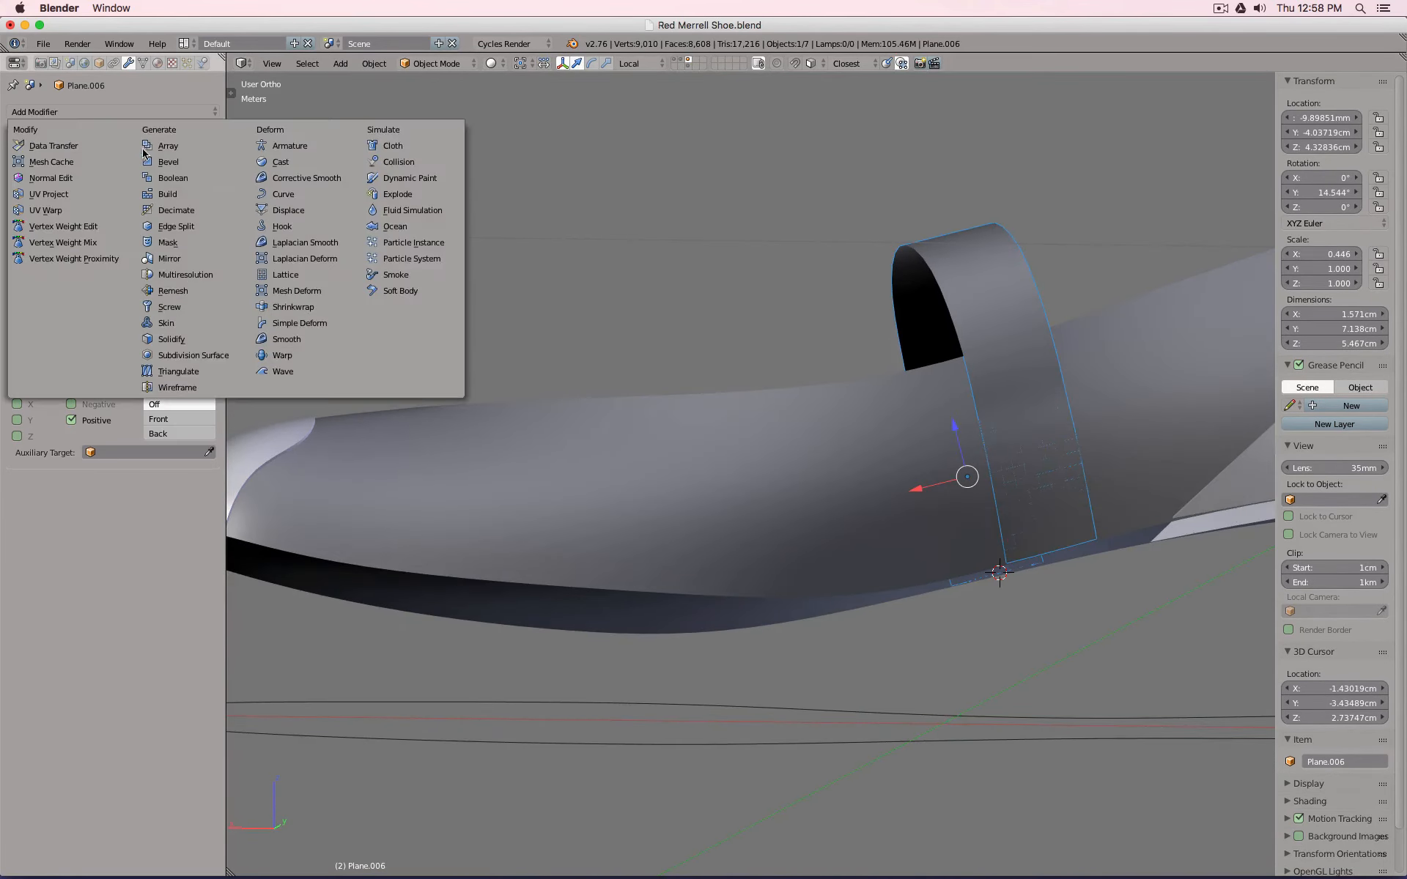
click(193, 337)
click(60, 530)
text(1mm)
key(Return)
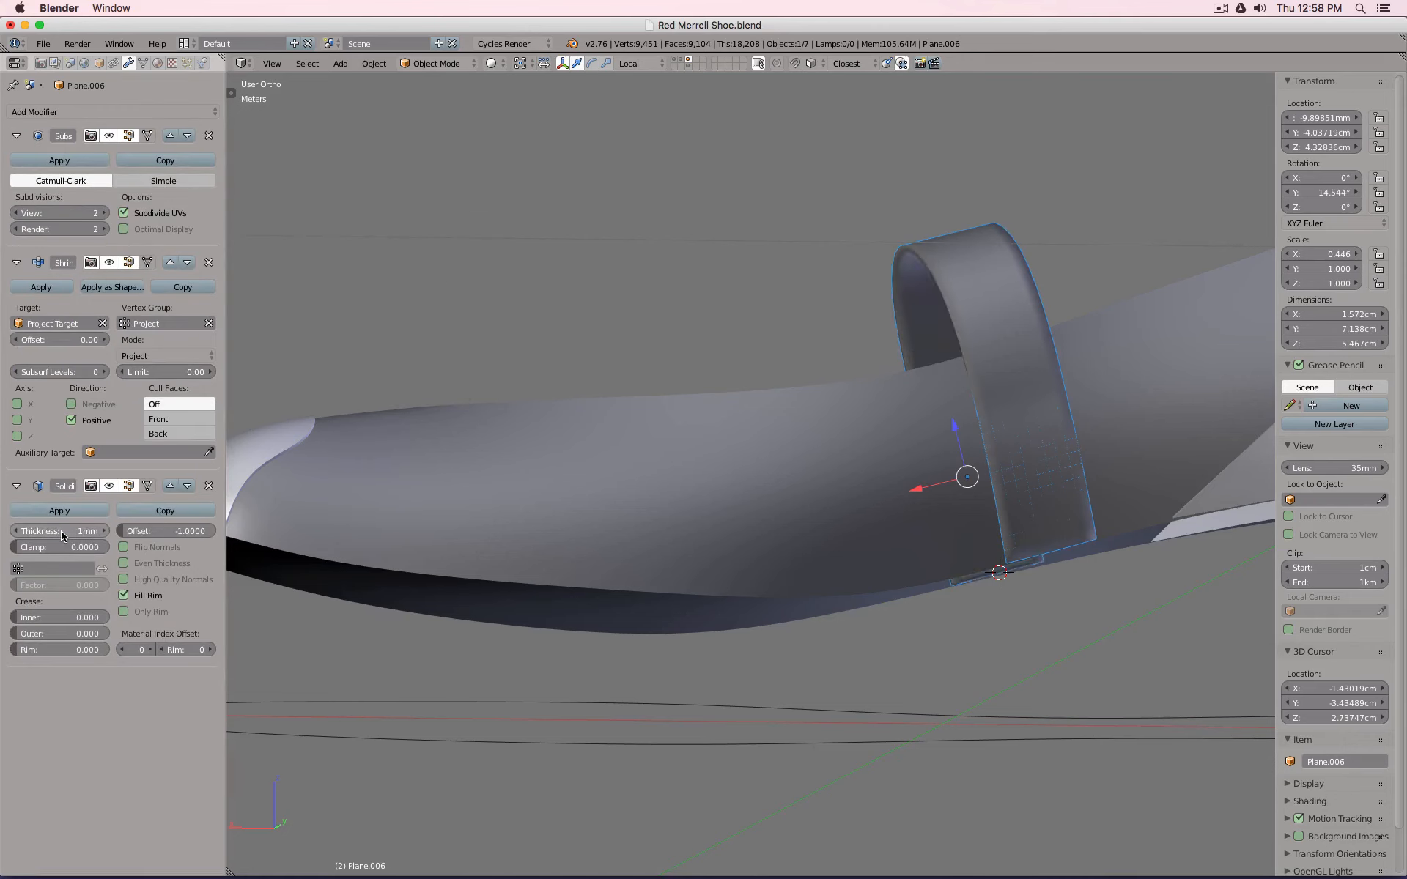
drag(153, 535, 242, 535)
click(150, 579)
Add an Edge Split modifier to the strap and assign it the existing material named Material.
click(110, 113)
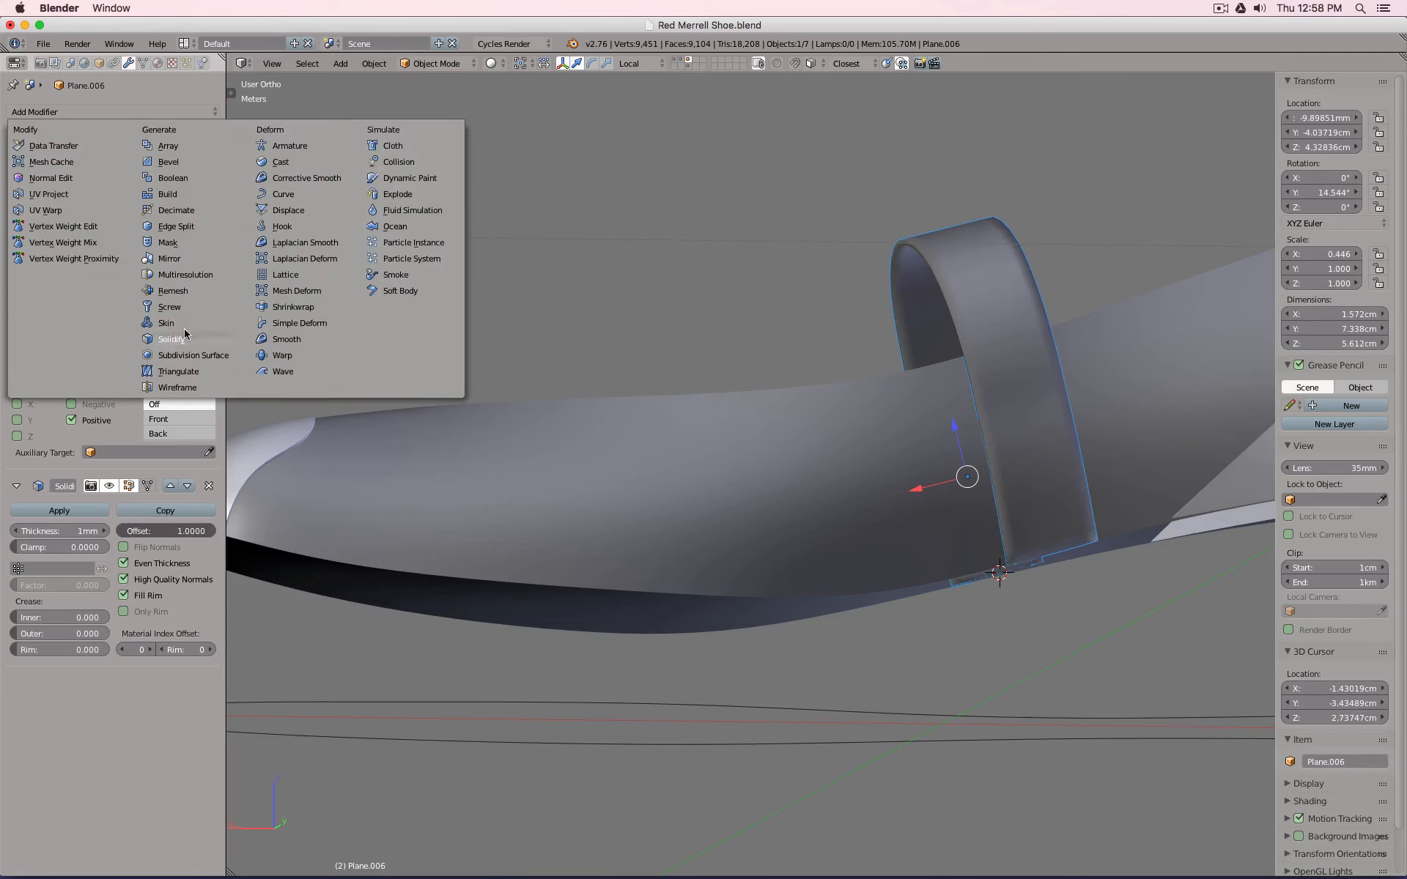
click(200, 227)
middle_drag(846, 306, 996, 320)
click(158, 63)
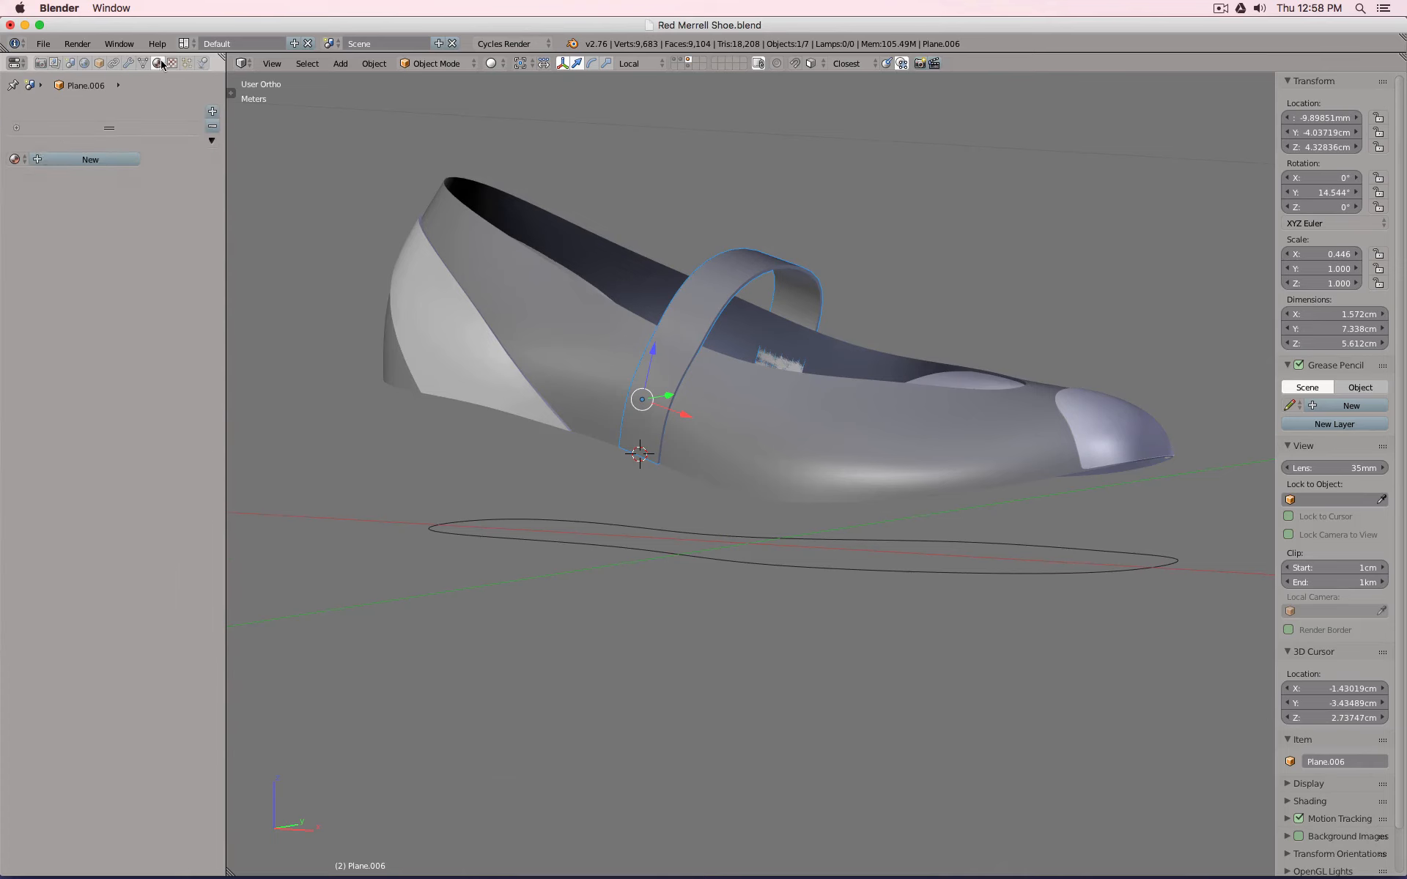
click(24, 158)
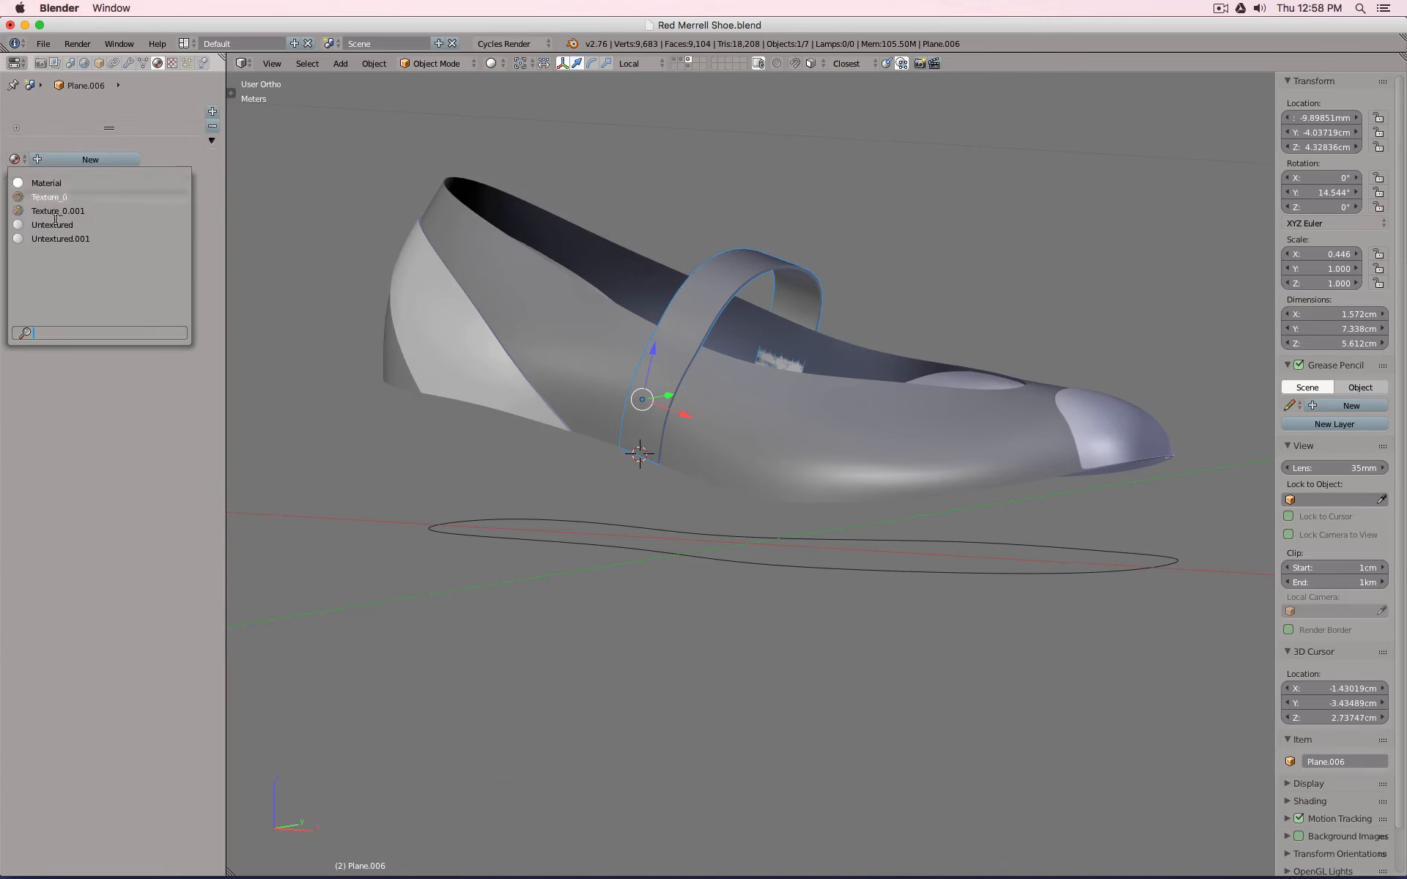
click(45, 183)
Select the shoe upper and turn on the viewport display of its Solidify modifier.
middle_drag(943, 317, 1026, 370)
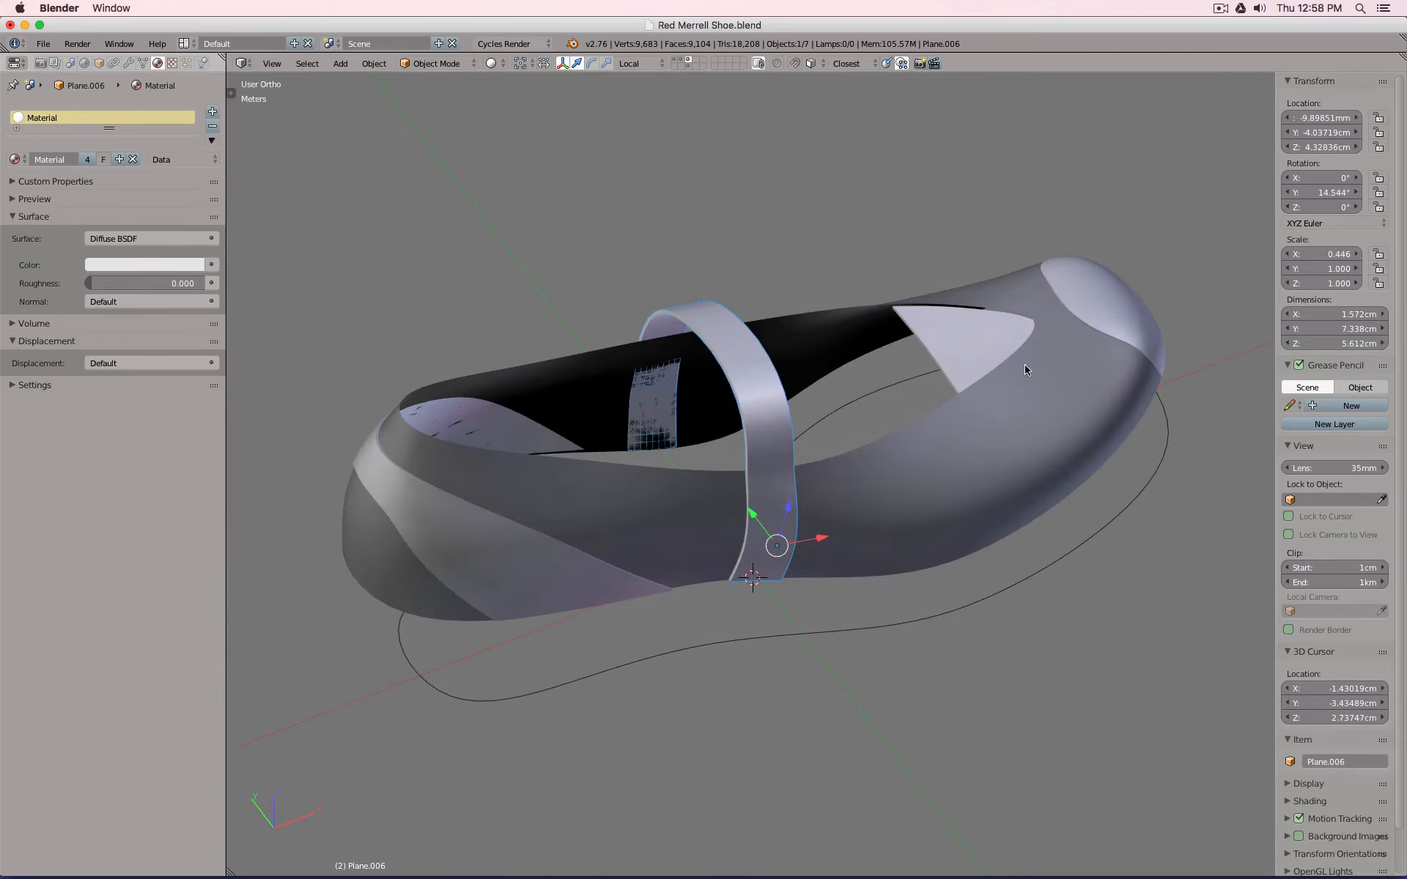
right_click(850, 348)
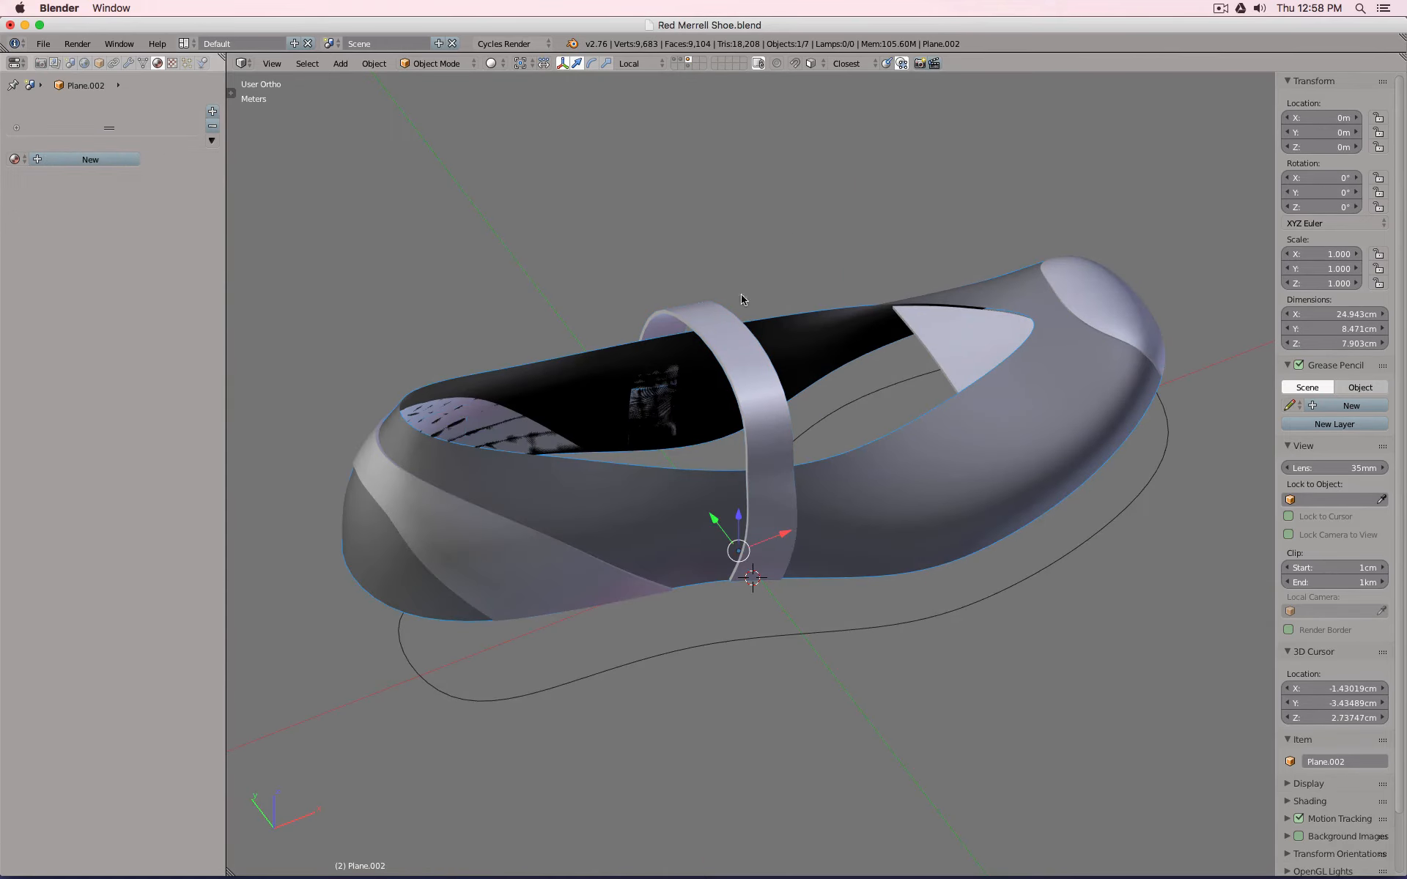
click(128, 63)
click(109, 262)
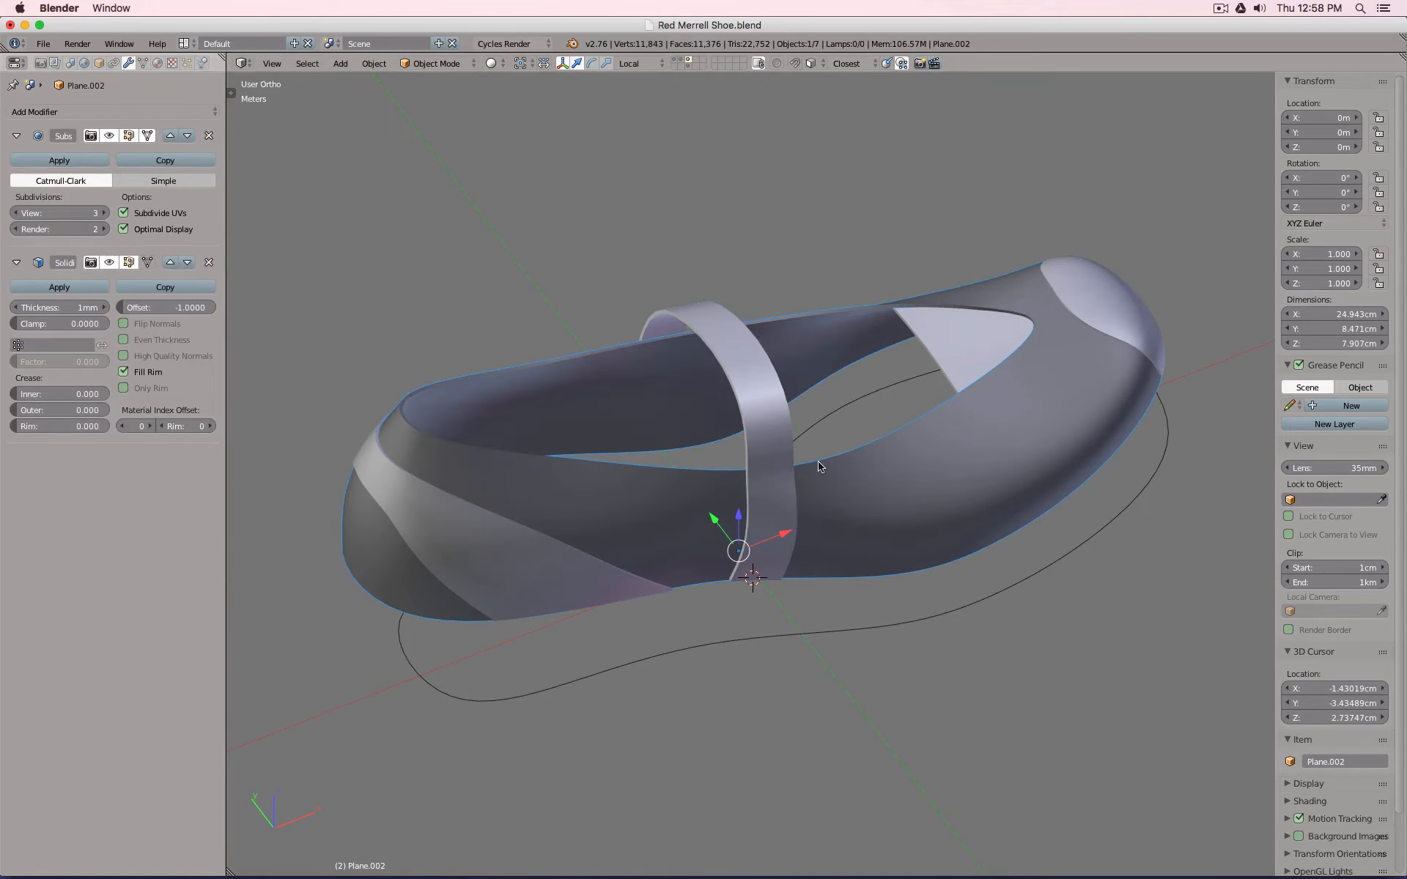
Reveal all hidden shoe parts, deselect everything, and check the whole shoe in front orthographic view.
key(alt+h)
key(a)
key(KP_1)
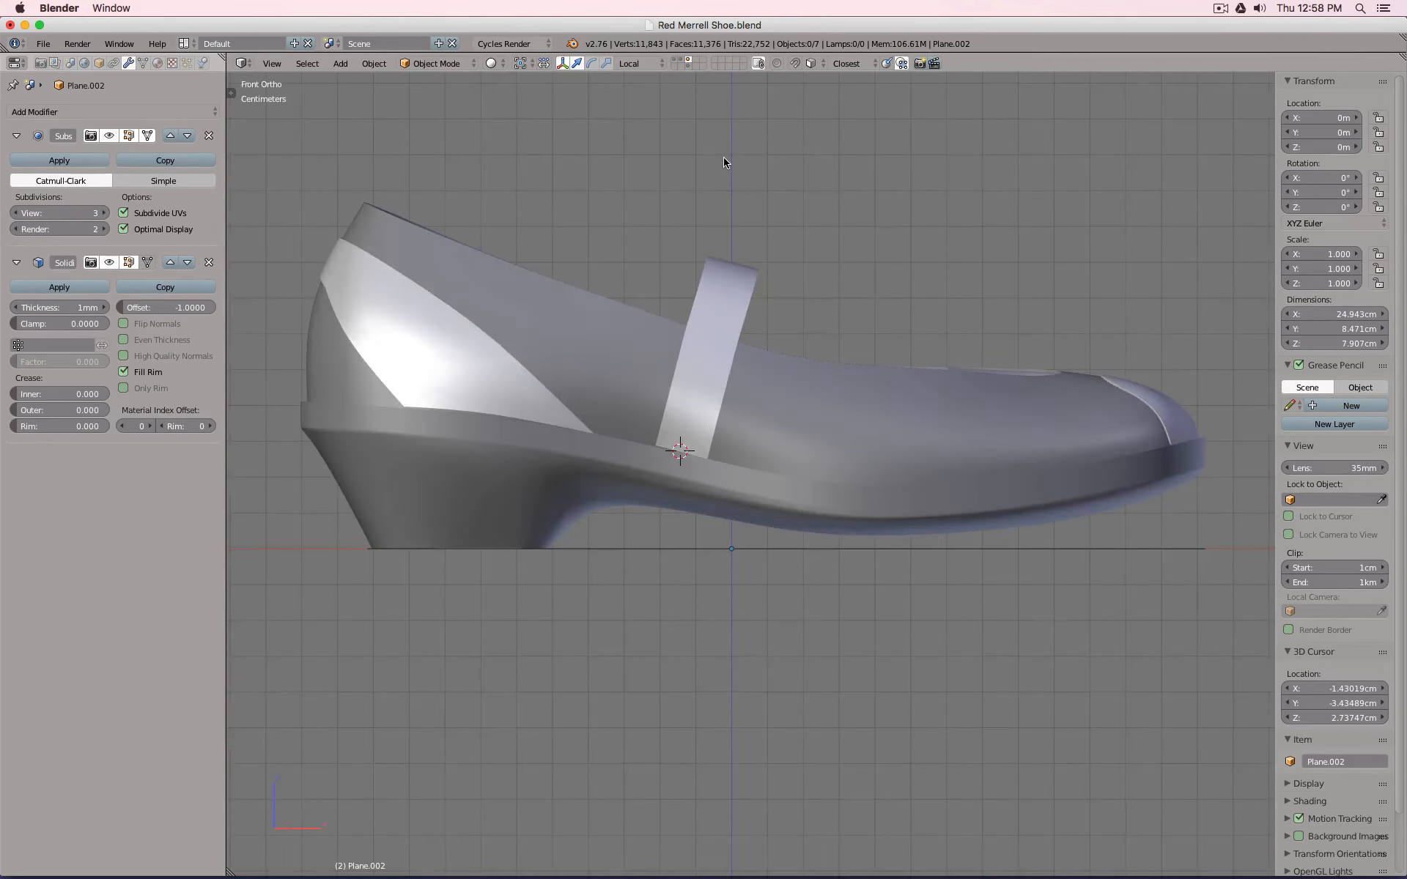
key(KP_3)
key(KP_7)
scroll(723, 157, down, 2)
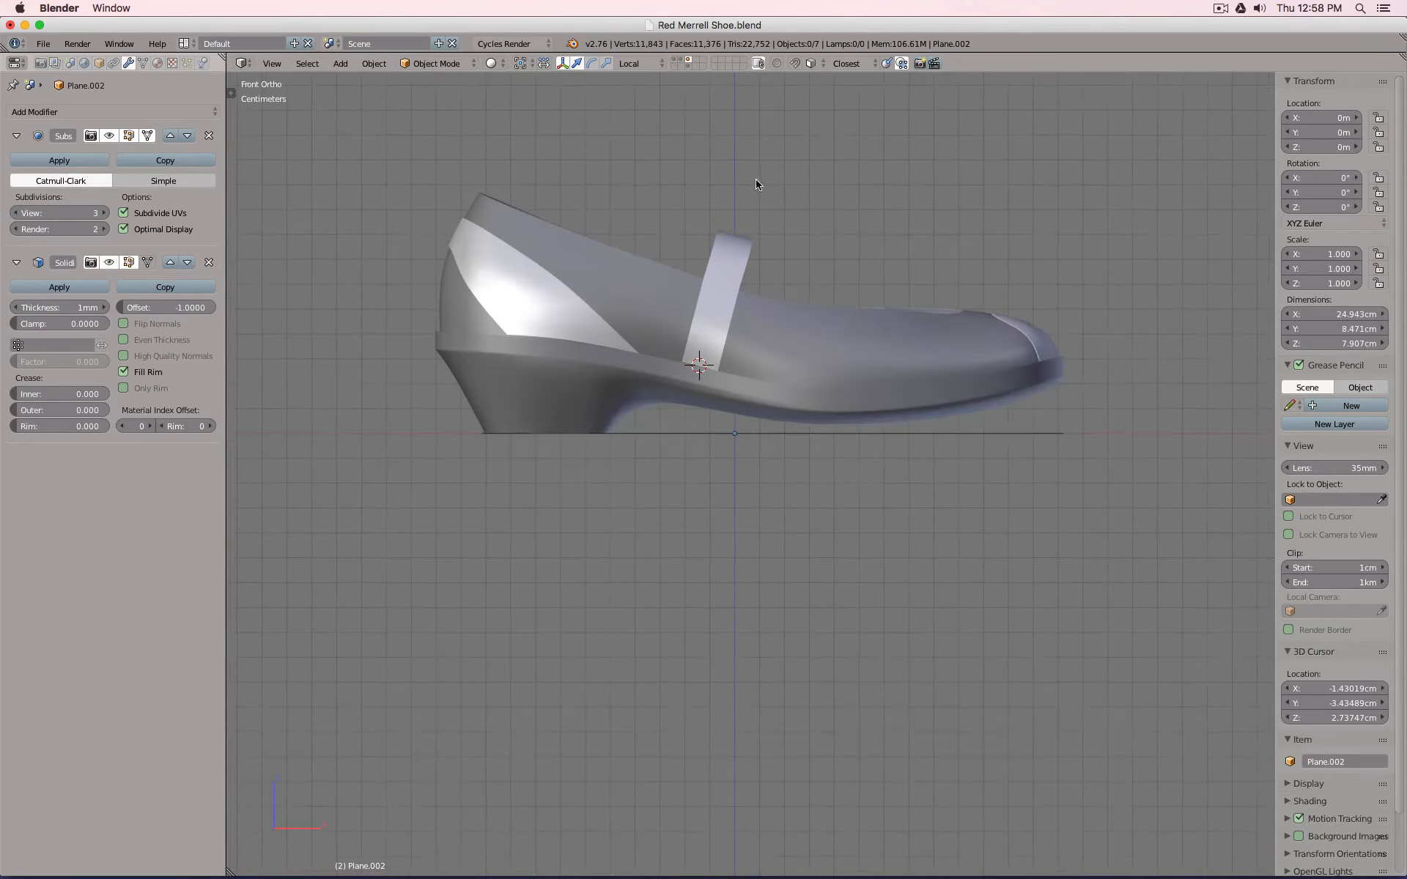